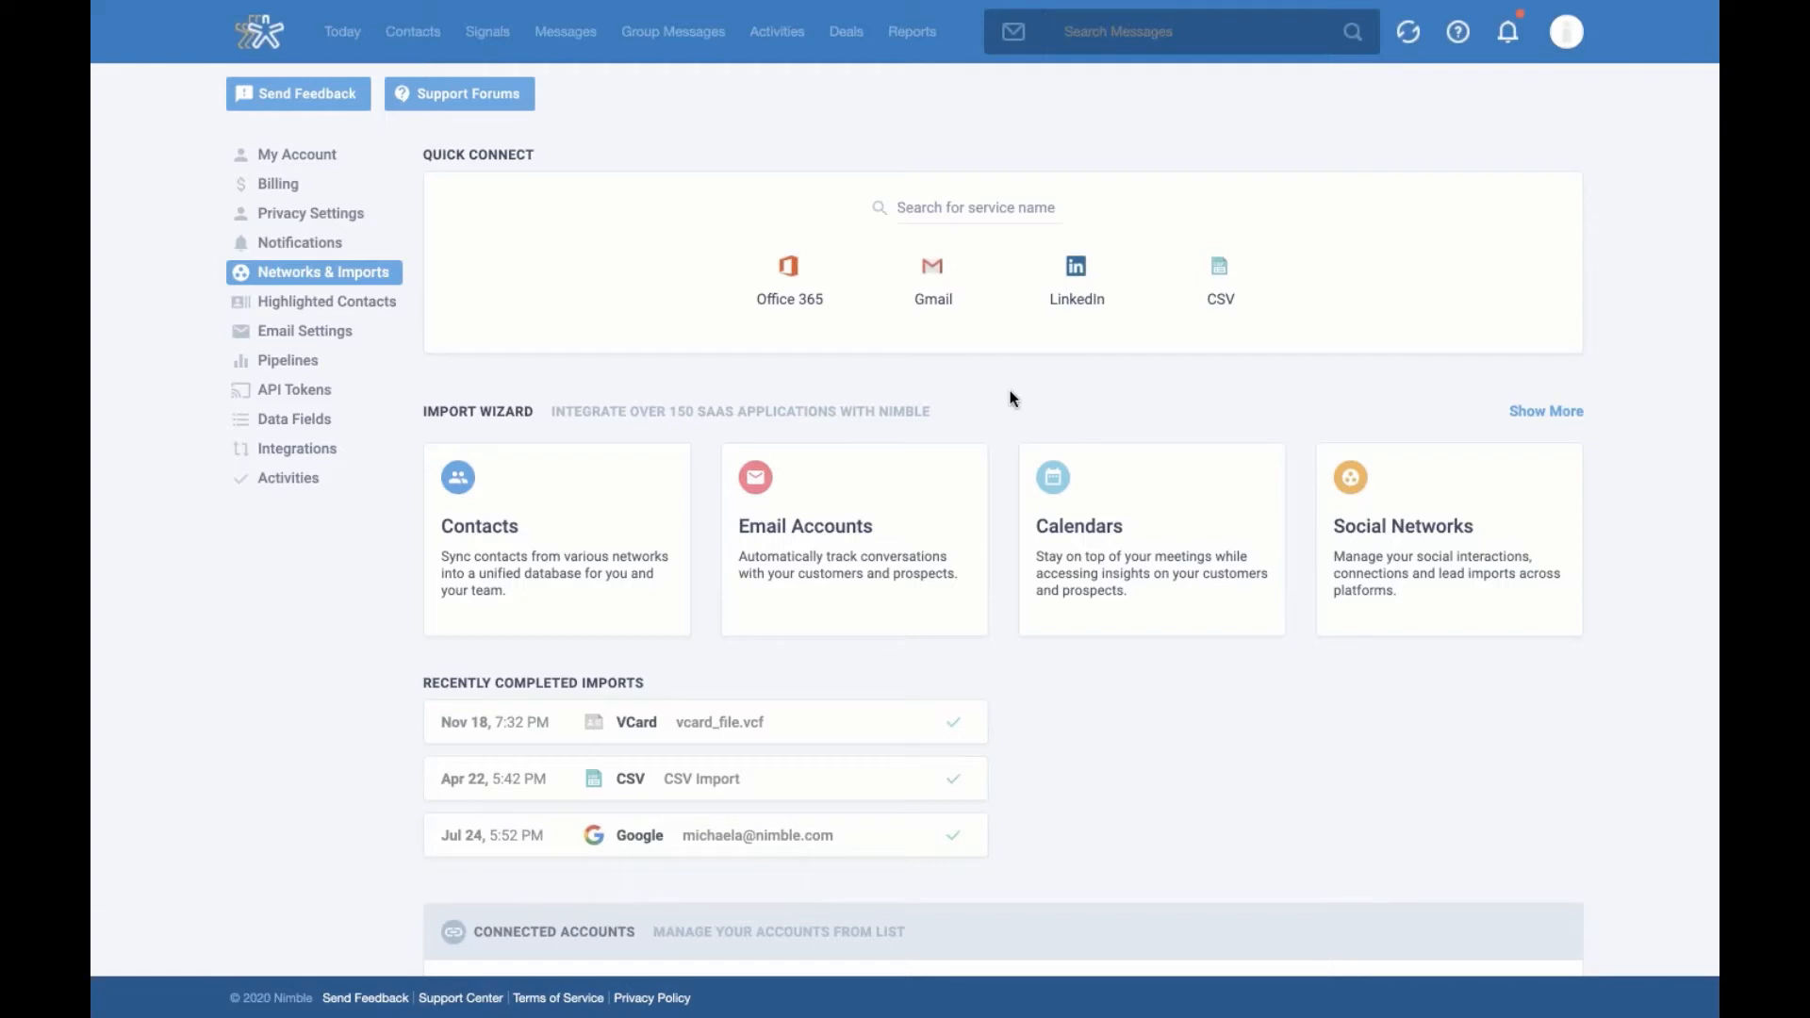
Review the Office 365 connection options, switch Contacts off and on again, and return to the Networks overview
left_click(808, 302)
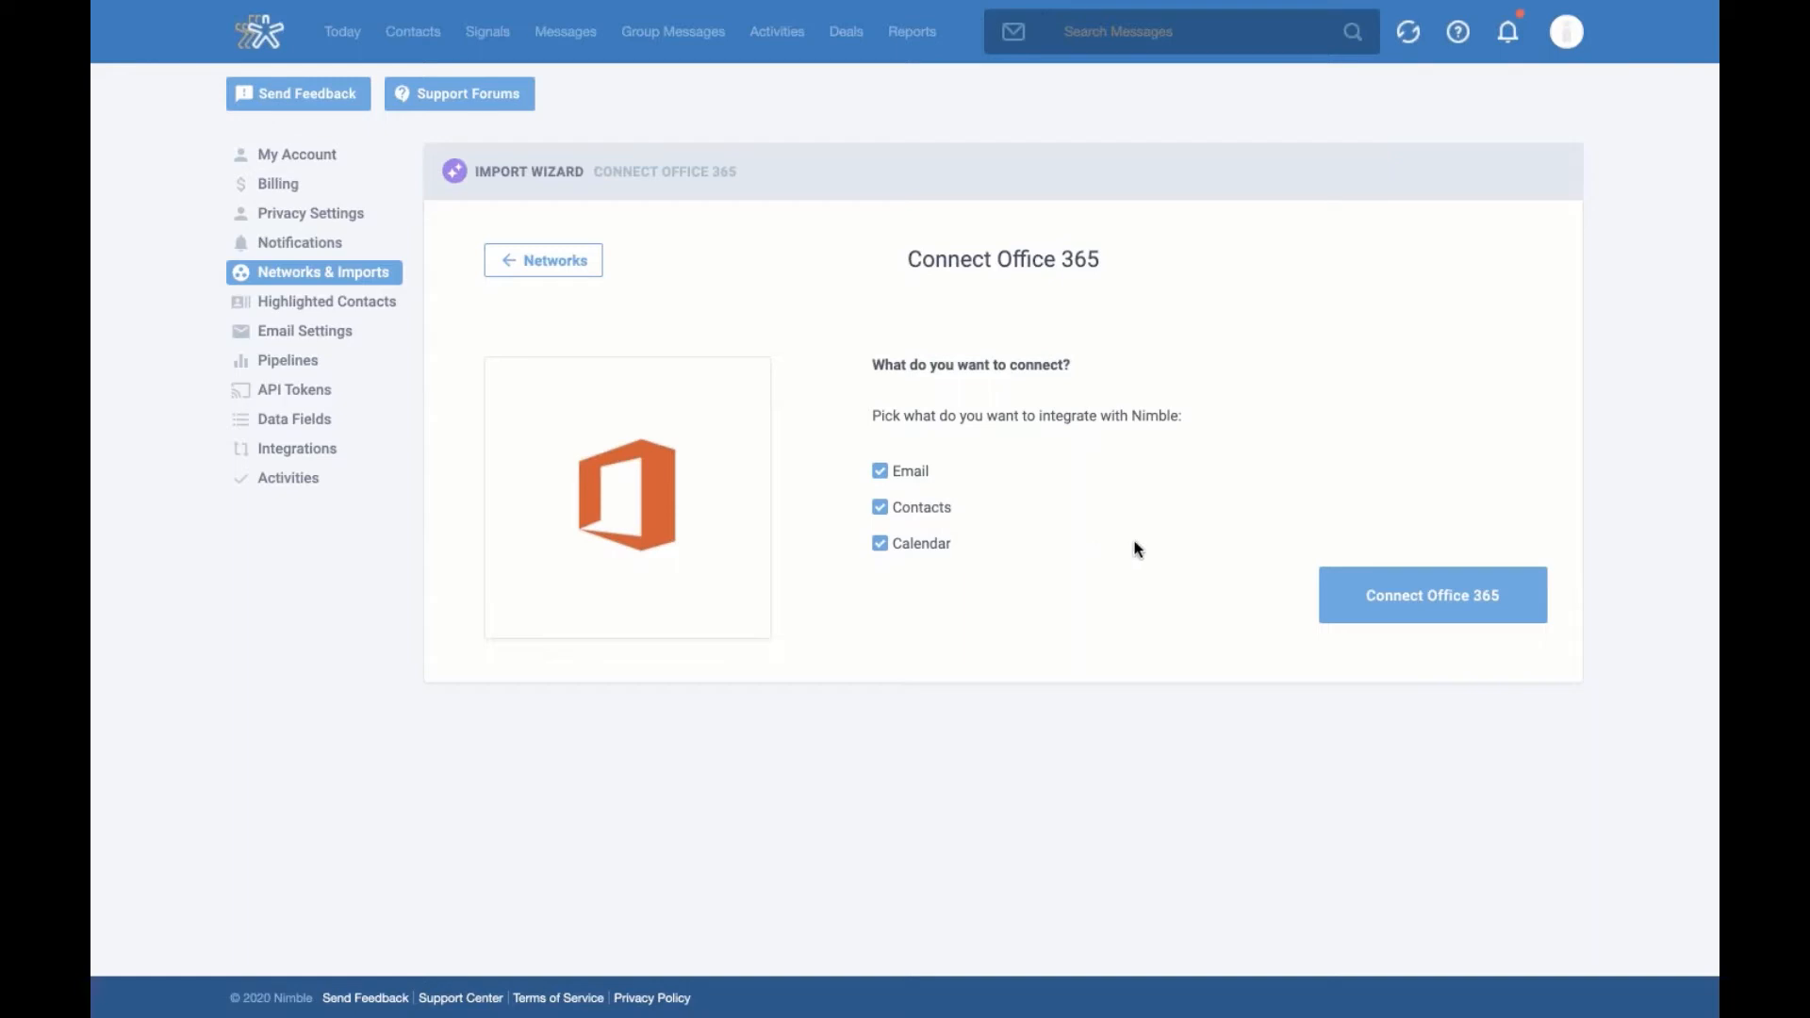
left_click(880, 509)
left_click(880, 509)
left_click(544, 262)
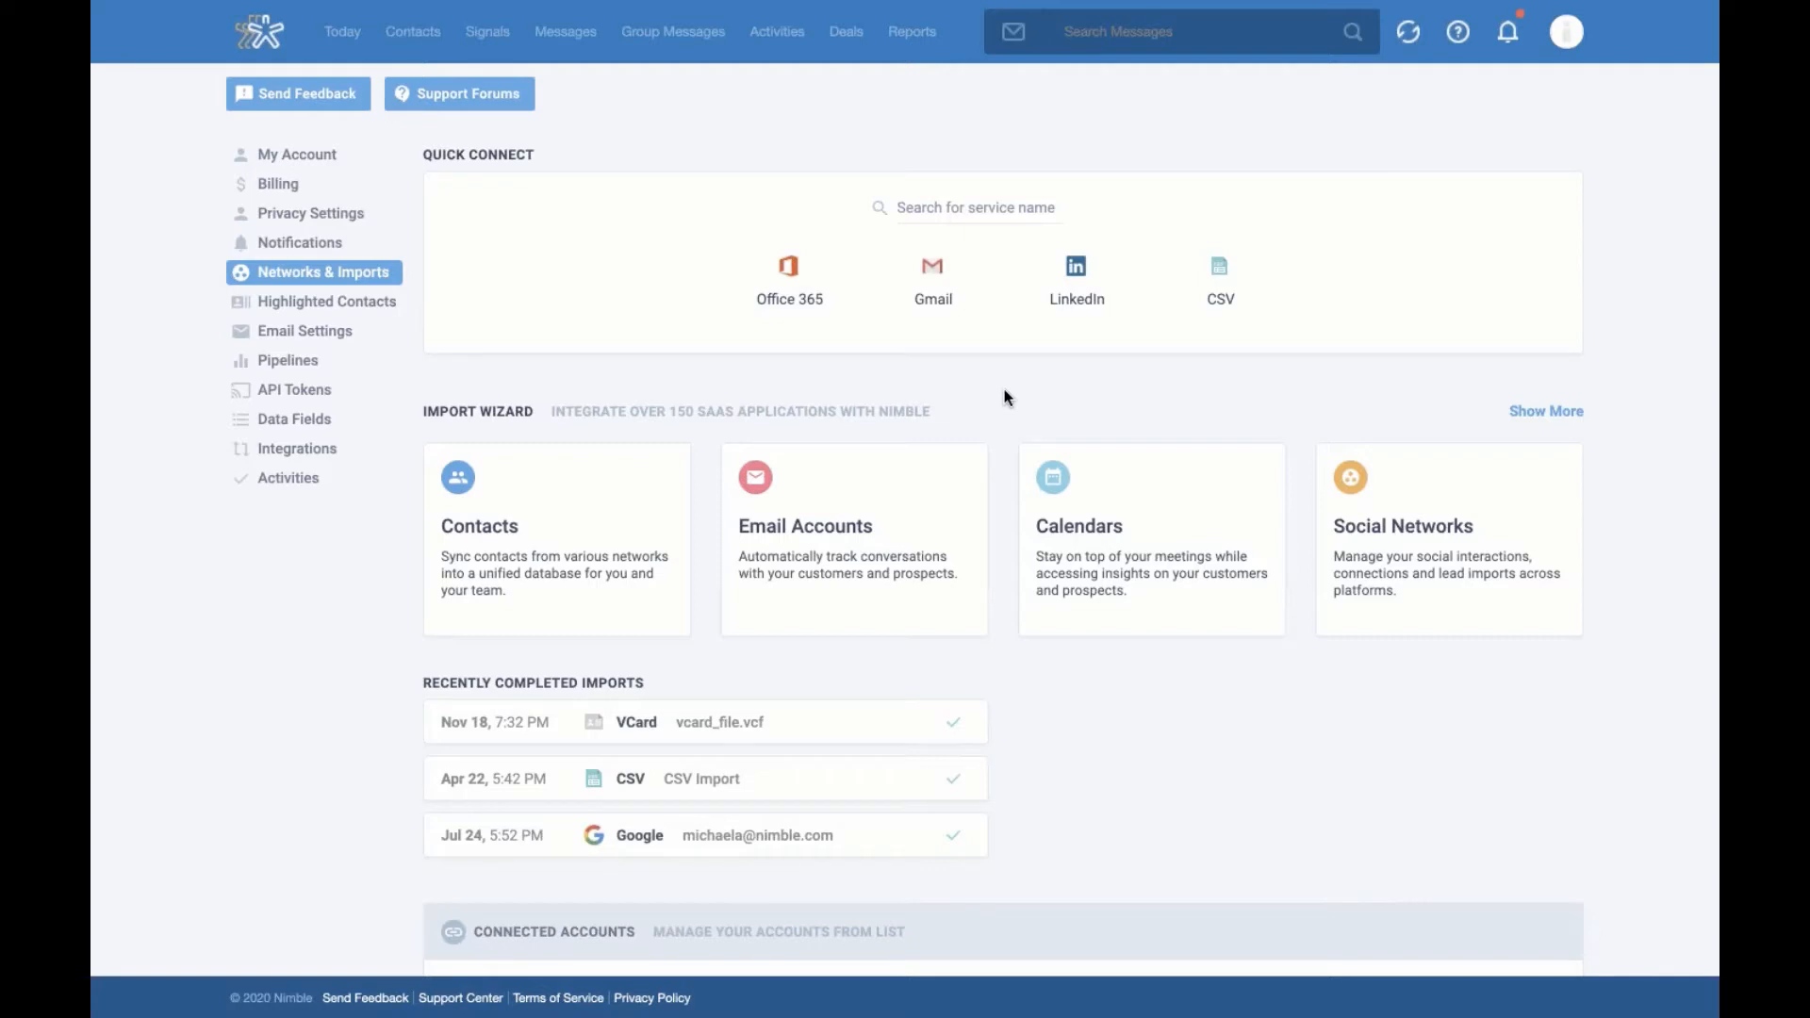
Review the LinkedIn CSV export instructions and the calendar services available to connect, returning to the Networks overview after each
left_click(1089, 297)
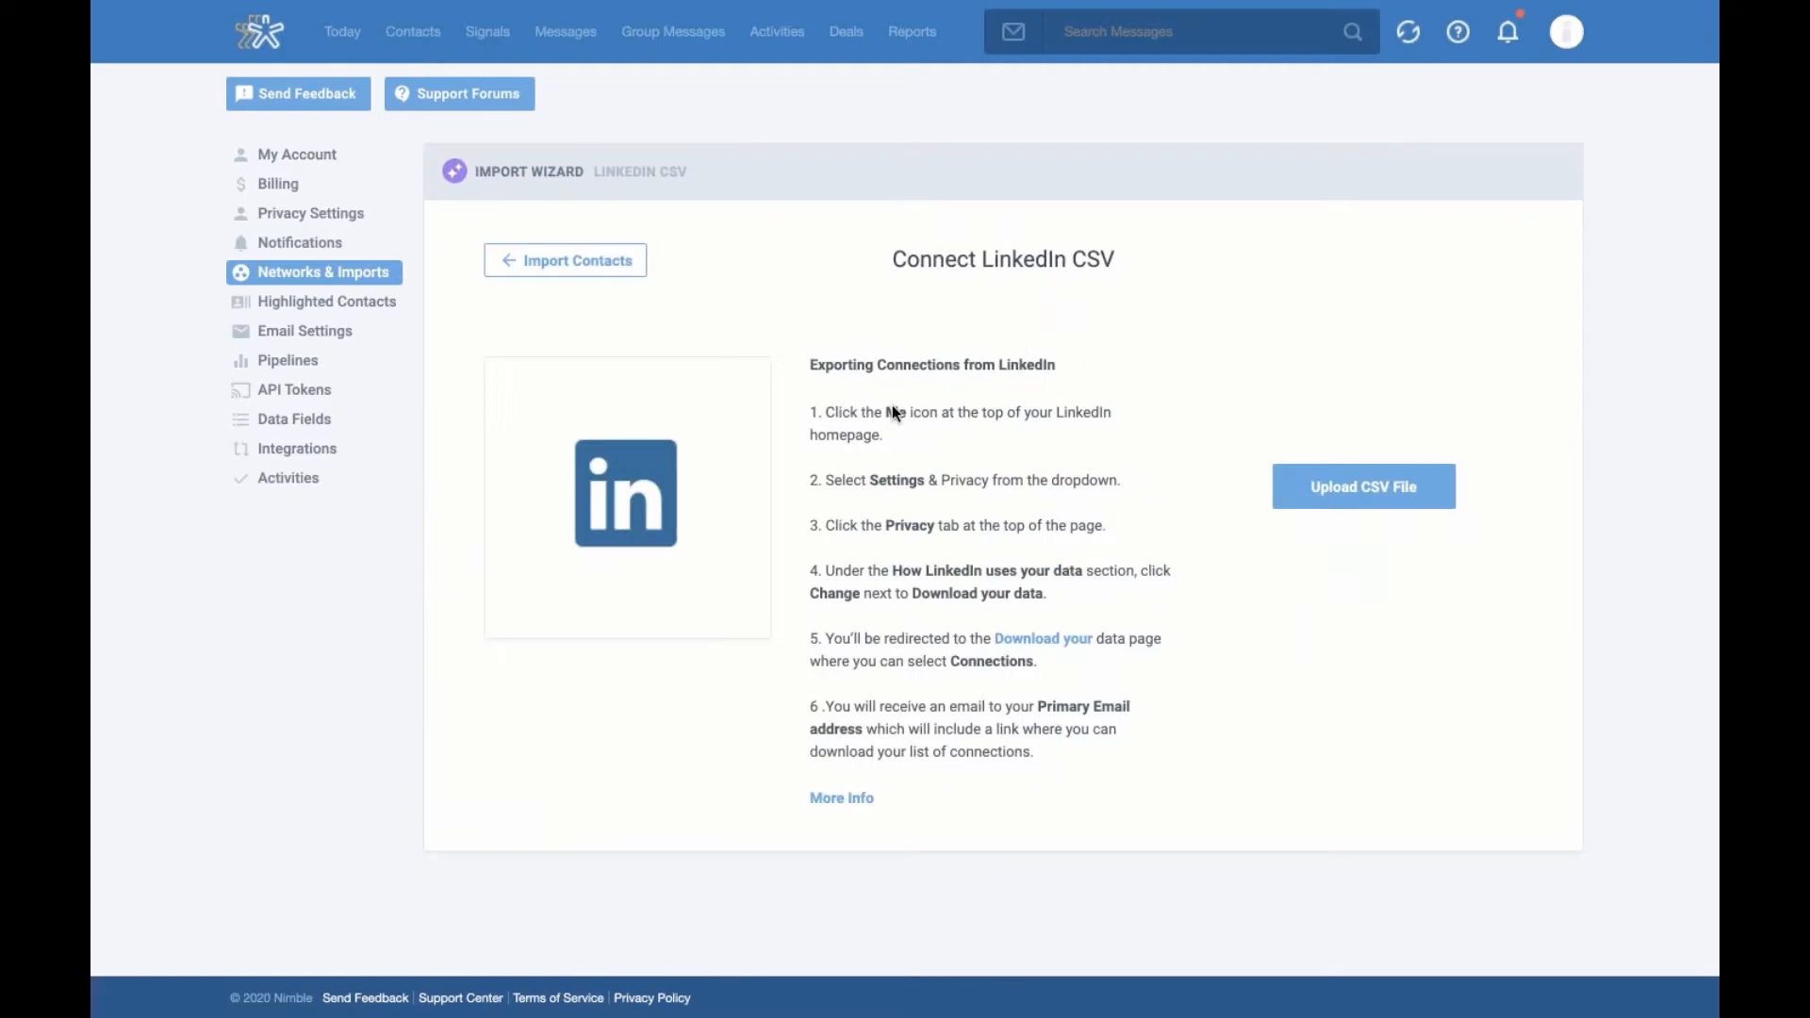
left_click(571, 268)
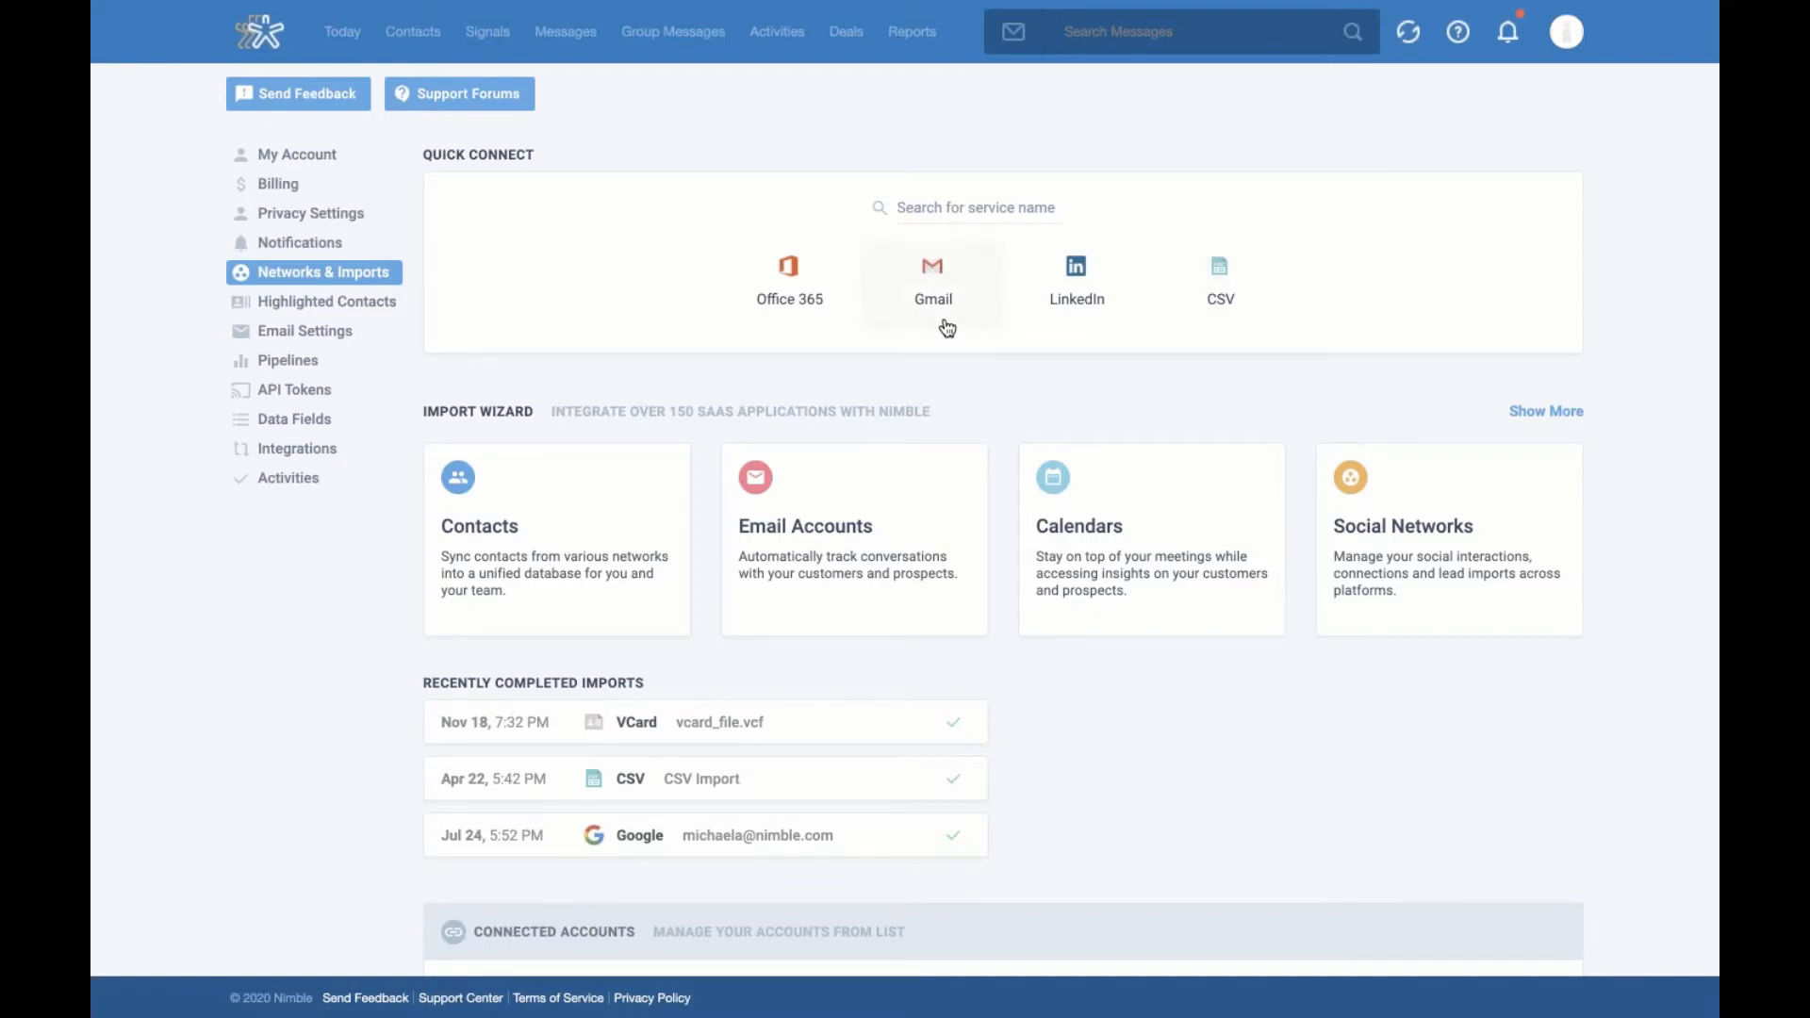
scroll(953, 311, "down", 2)
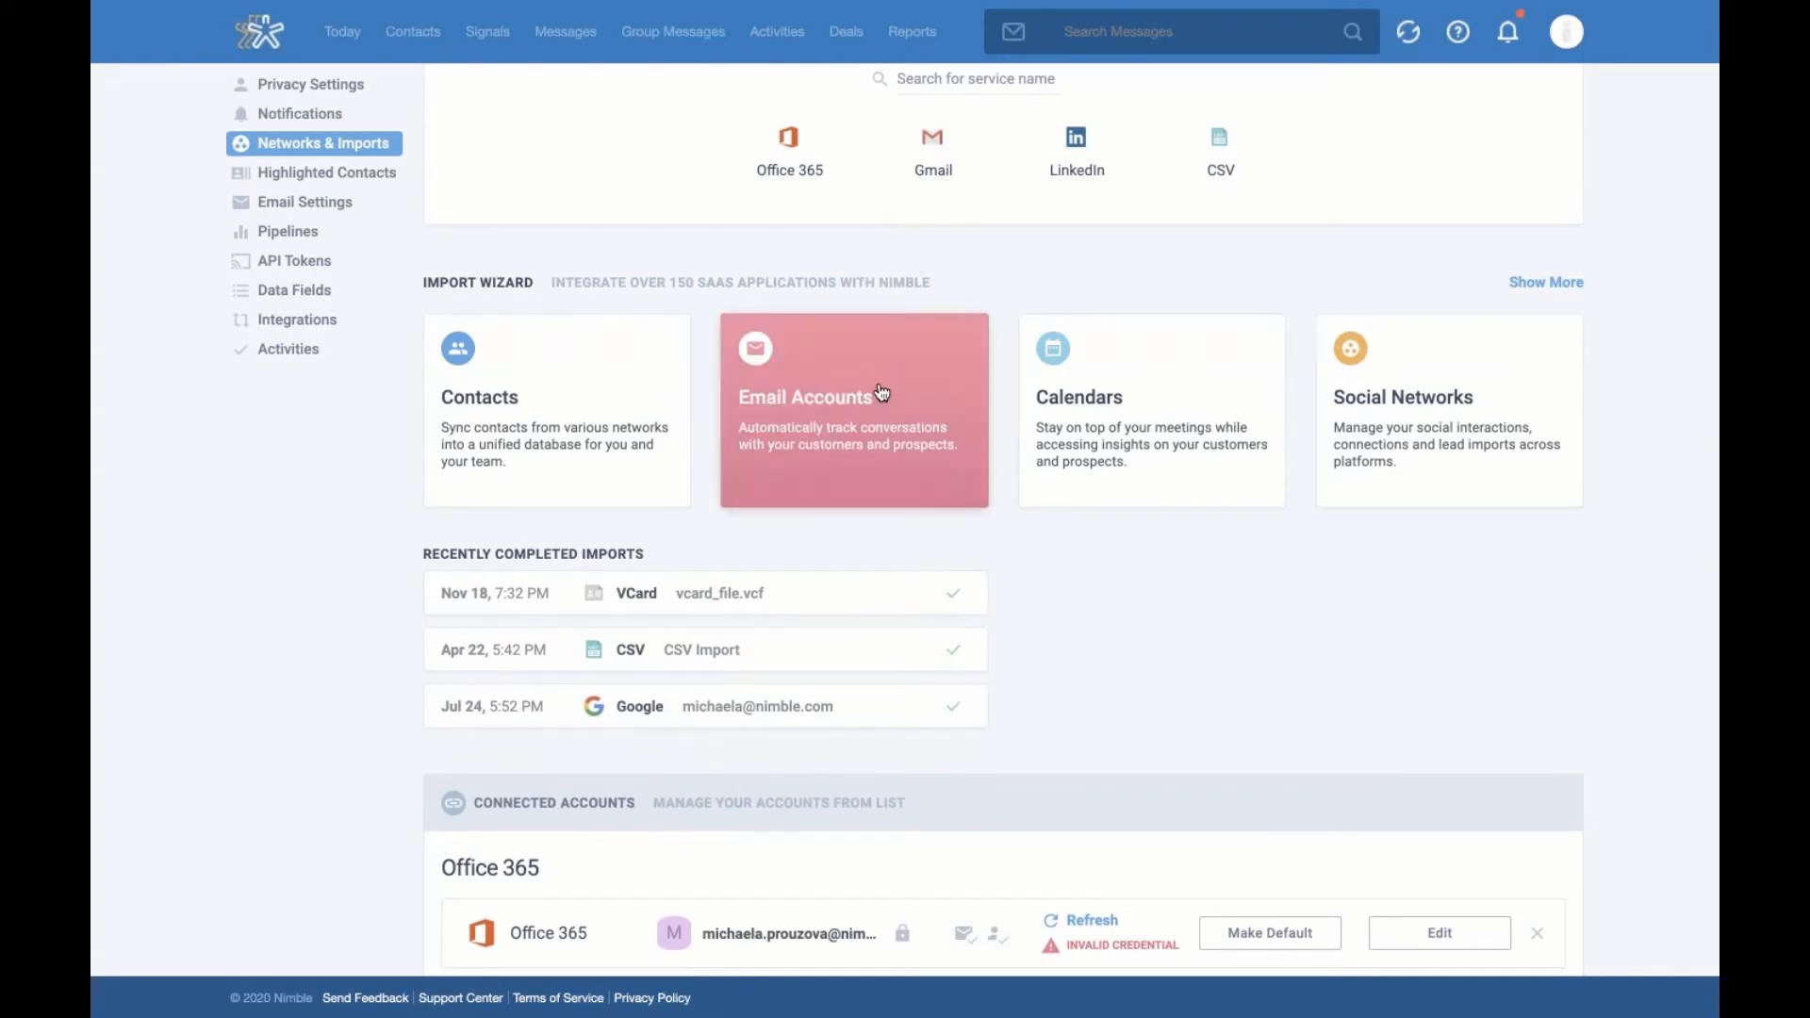
left_click(1084, 398)
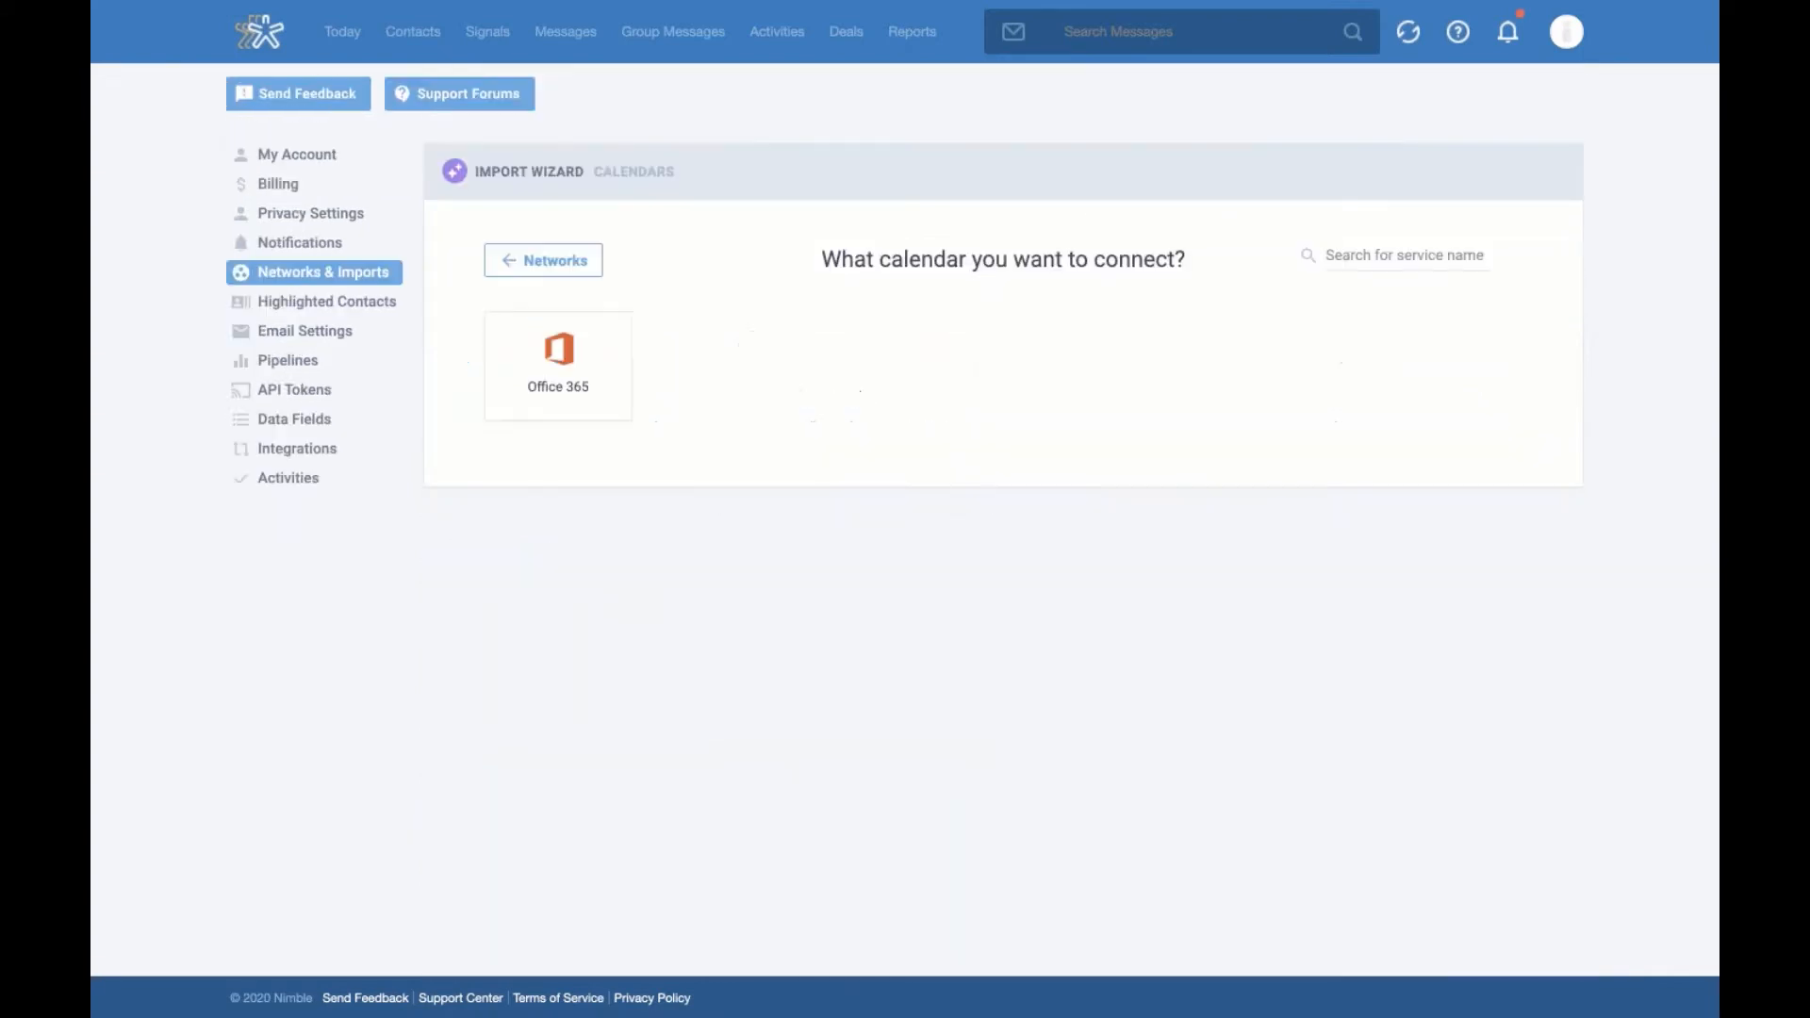
left_click(584, 274)
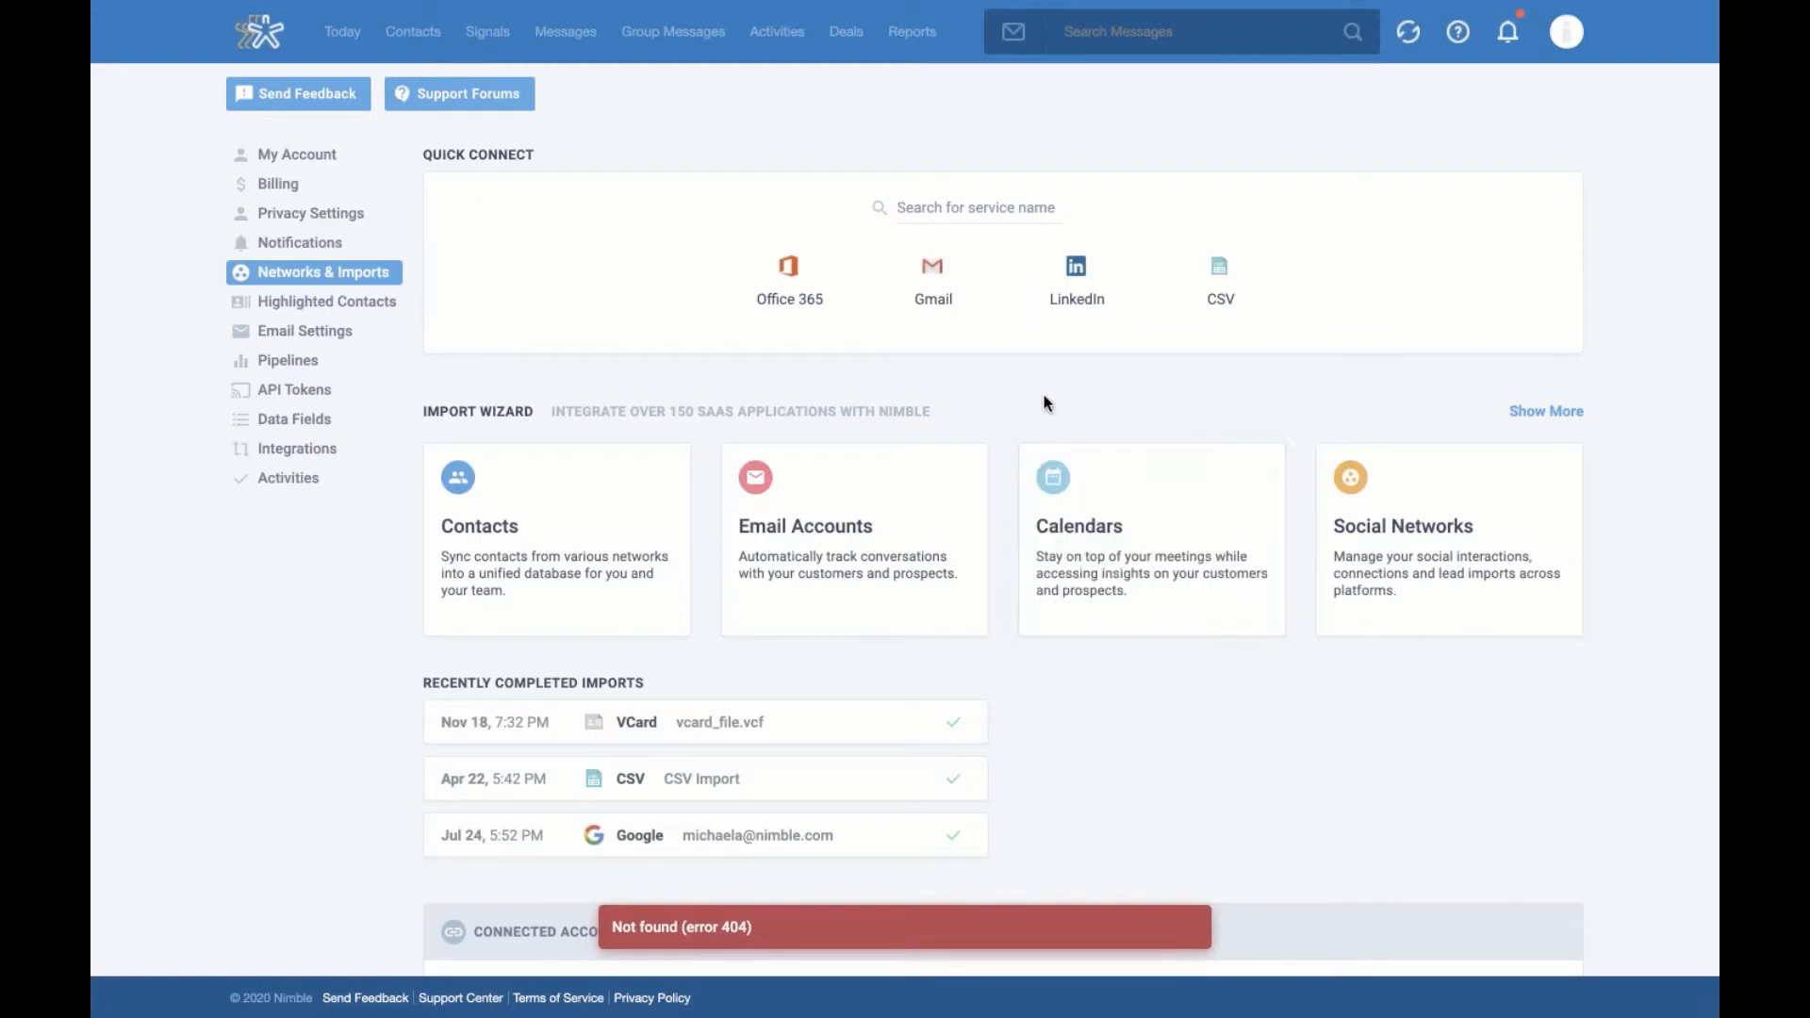
Search the contact import services for "google" and return to the Networks overview
left_click(632, 481)
scroll(1207, 174, "up", 2)
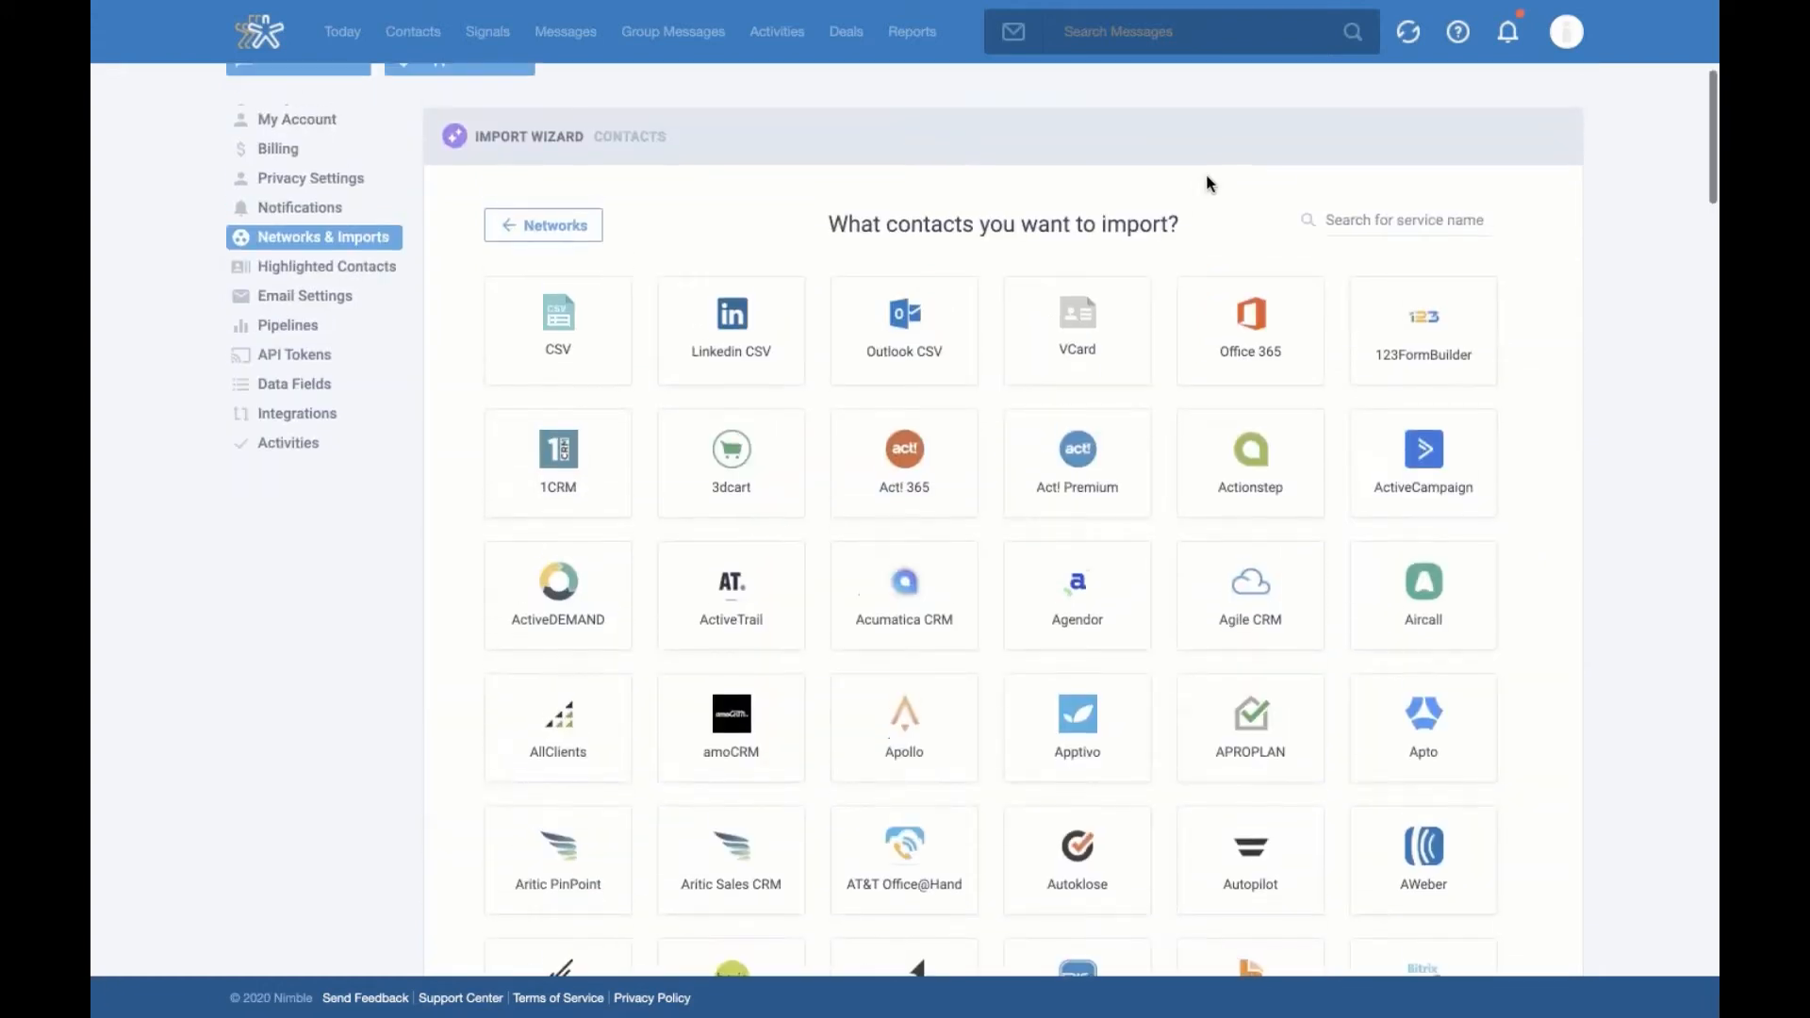
scroll(1206, 180, "up", 1)
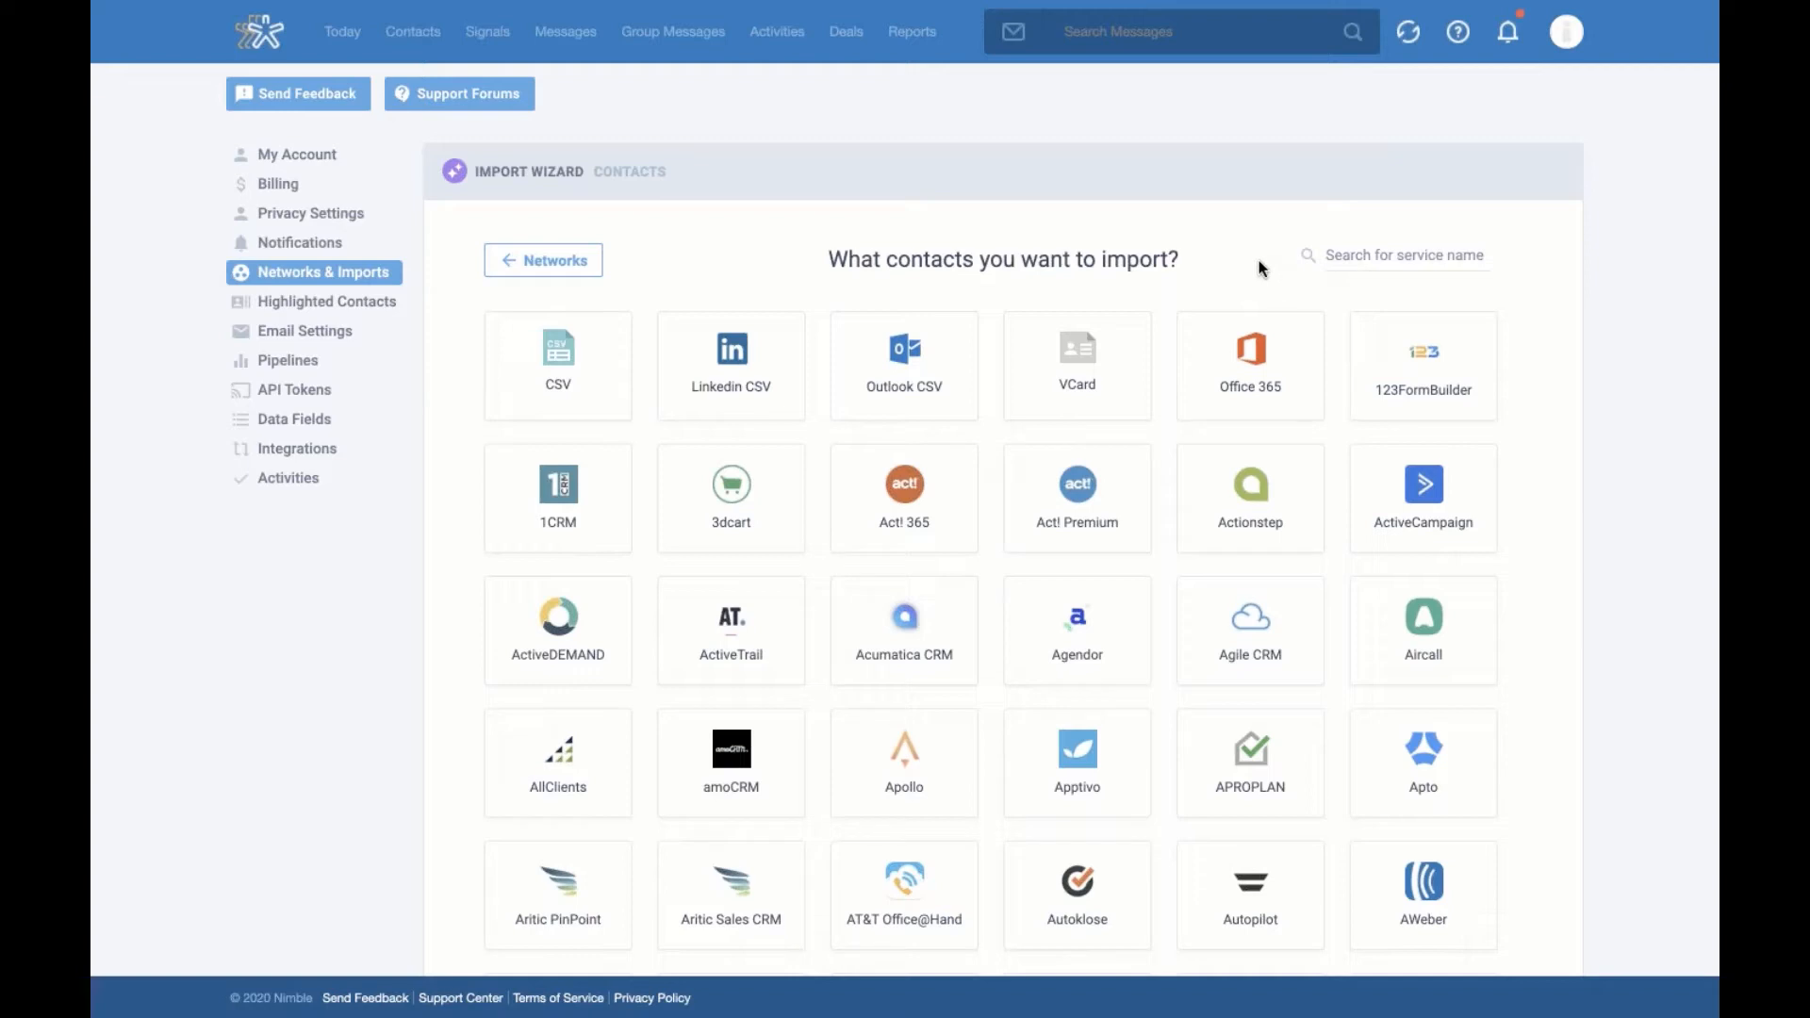
left_click(1407, 262)
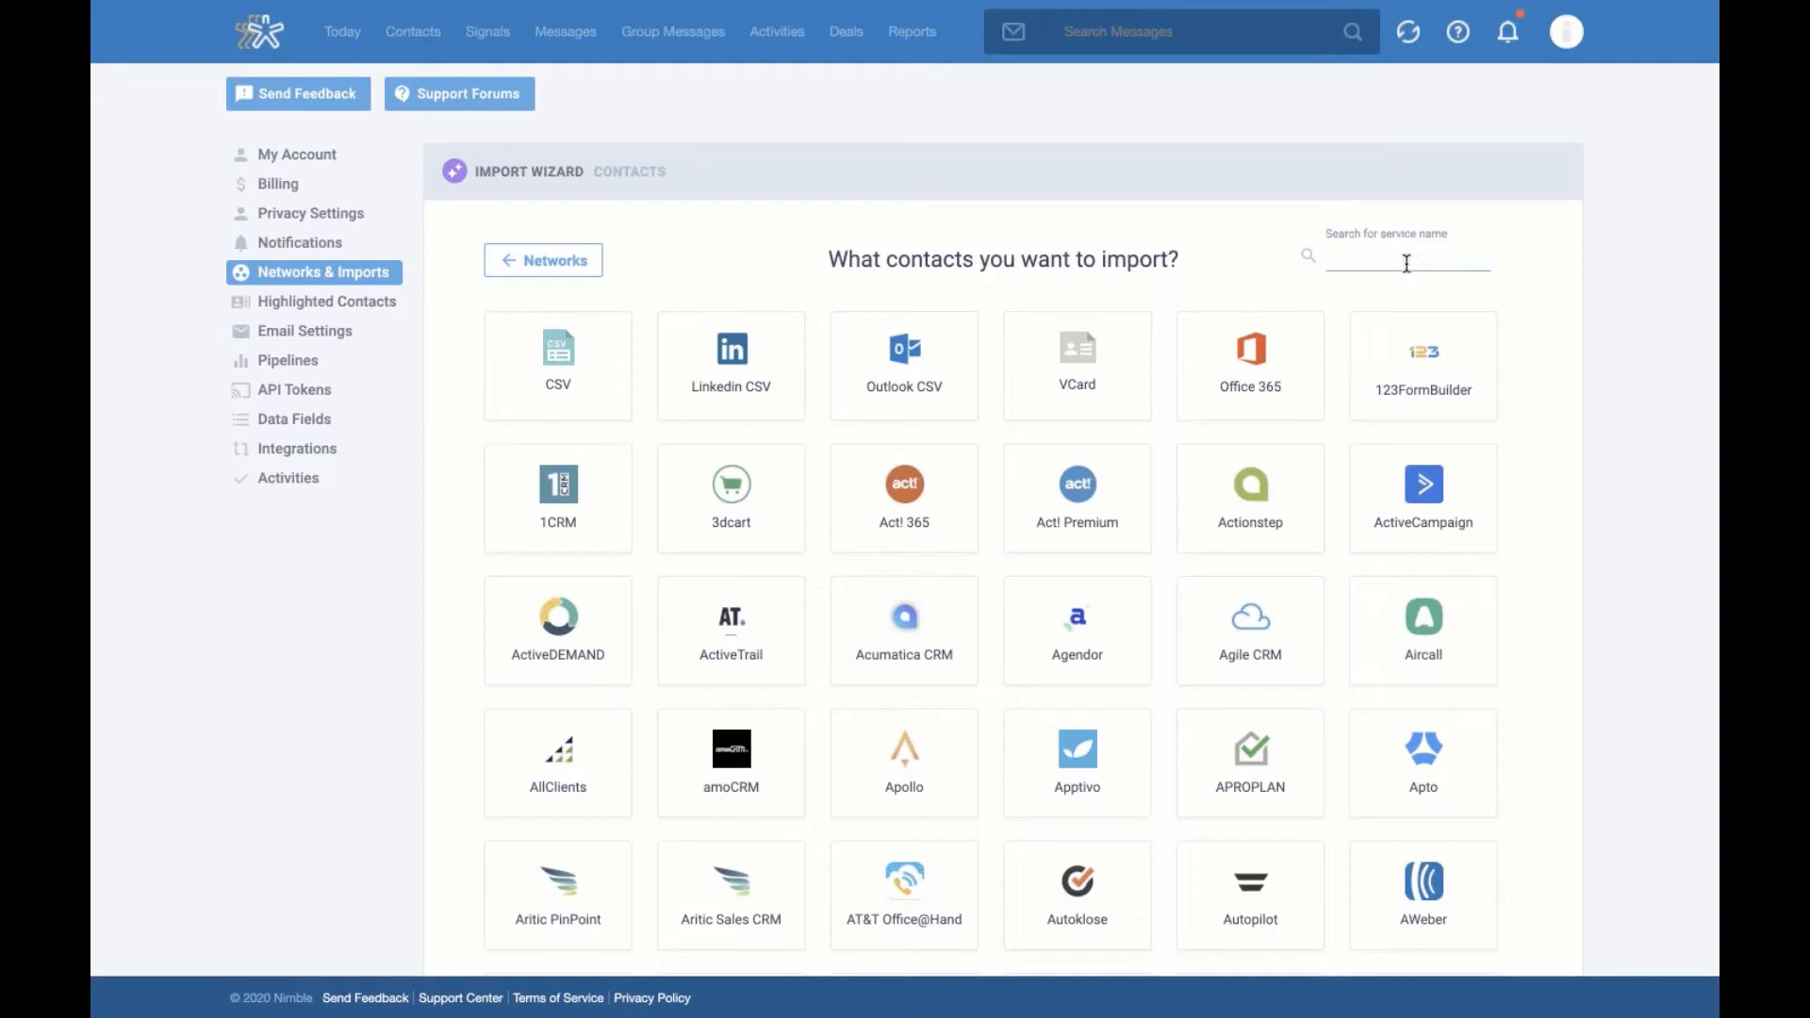
type("google")
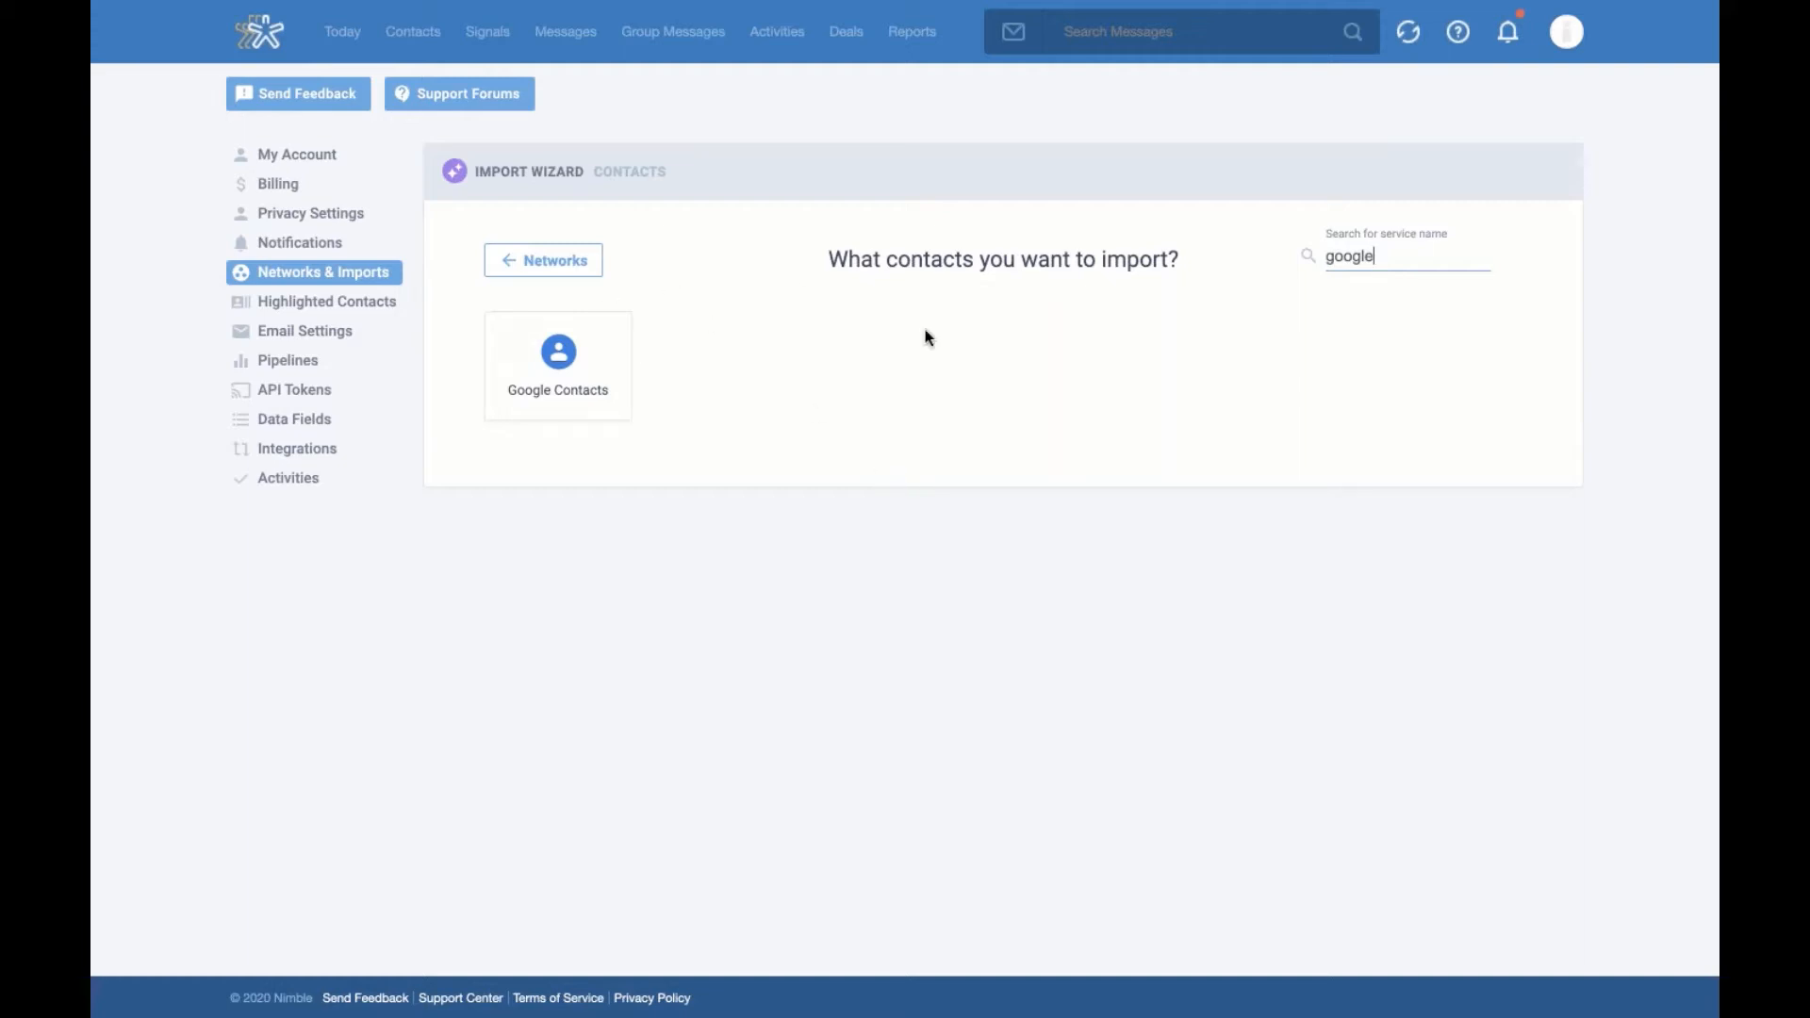
left_click(575, 269)
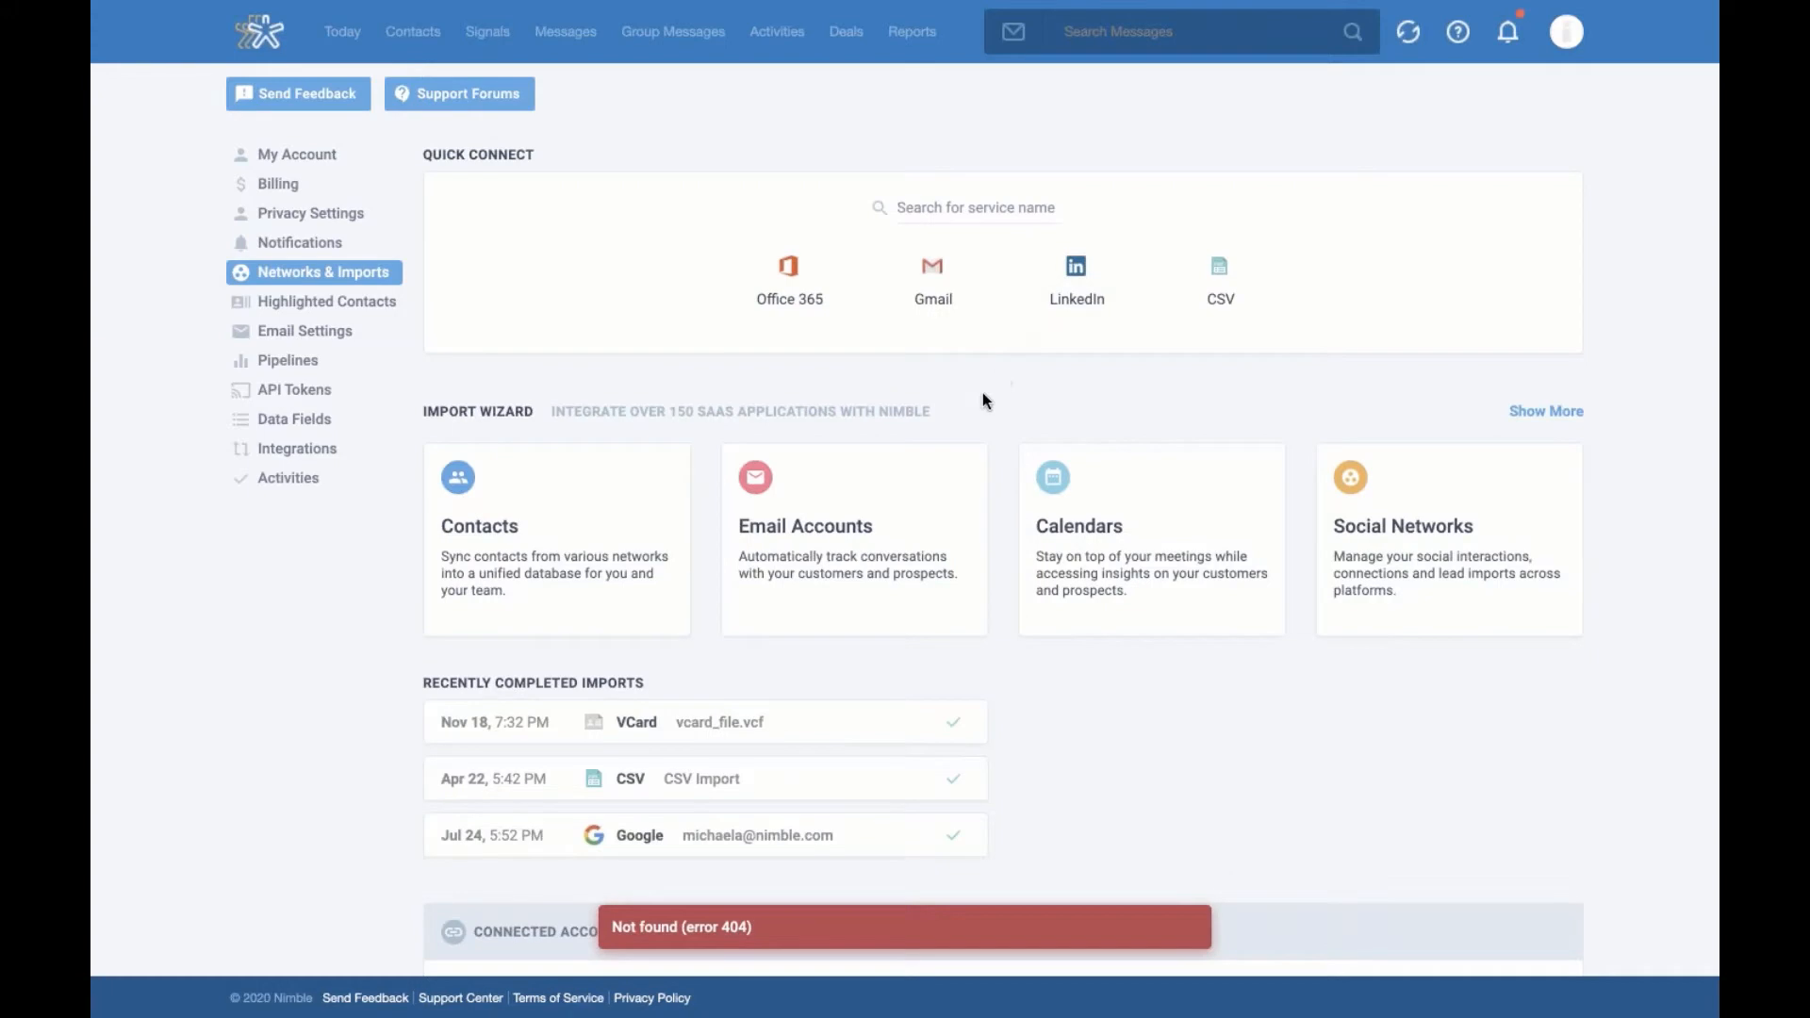
Browse the list of services offered for importing contacts and return to the Networks overview
left_click(584, 470)
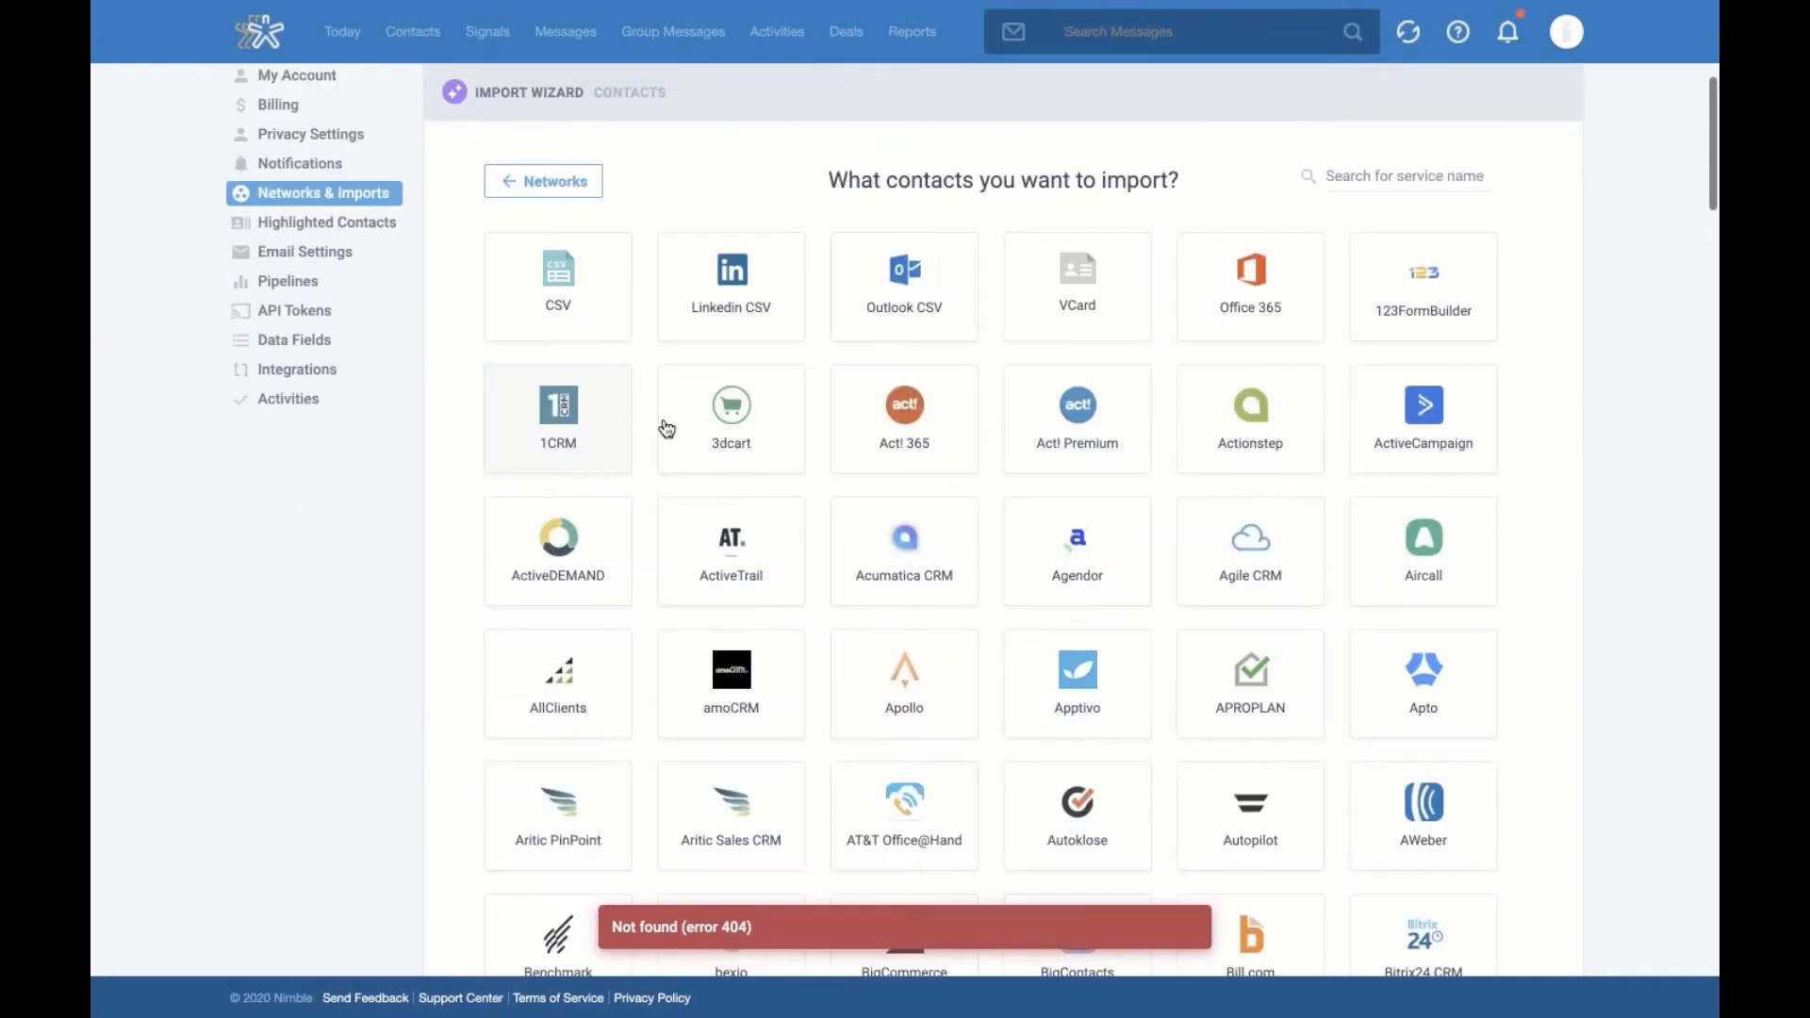
scroll(1565, 279, "up", 1)
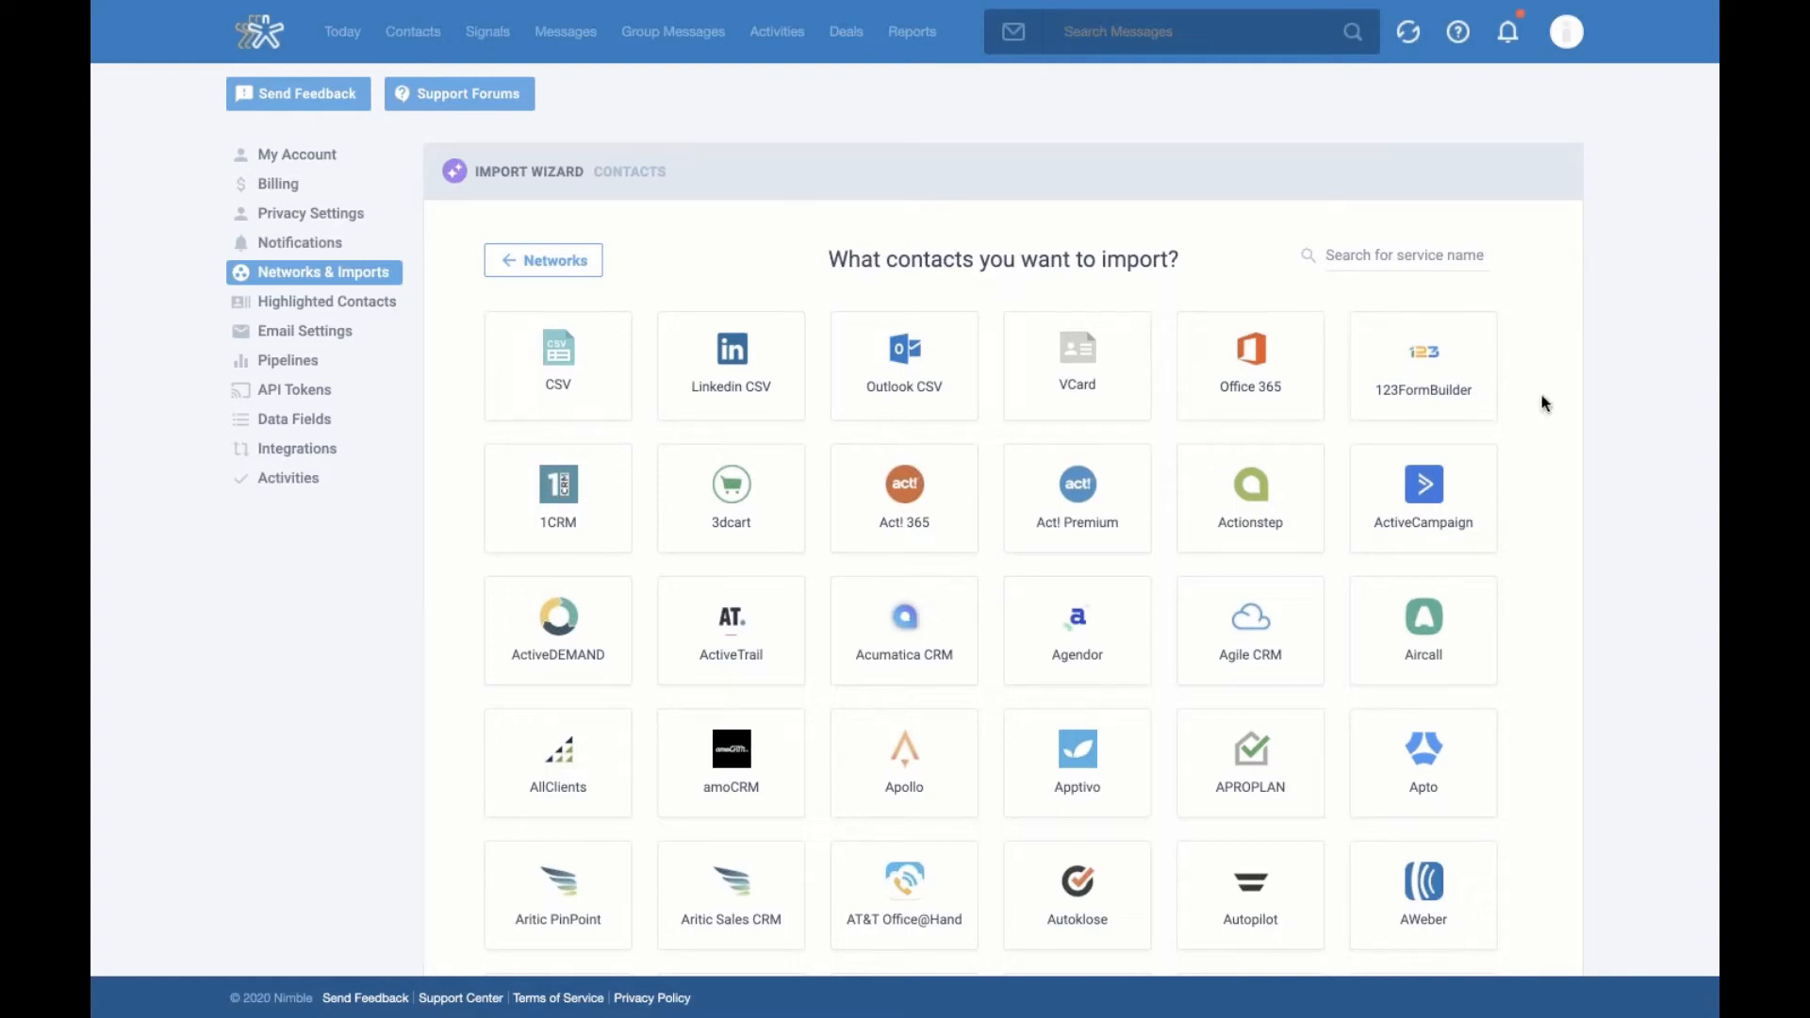
scroll(1543, 402, "down", 3)
scroll(1543, 401, "down", 10)
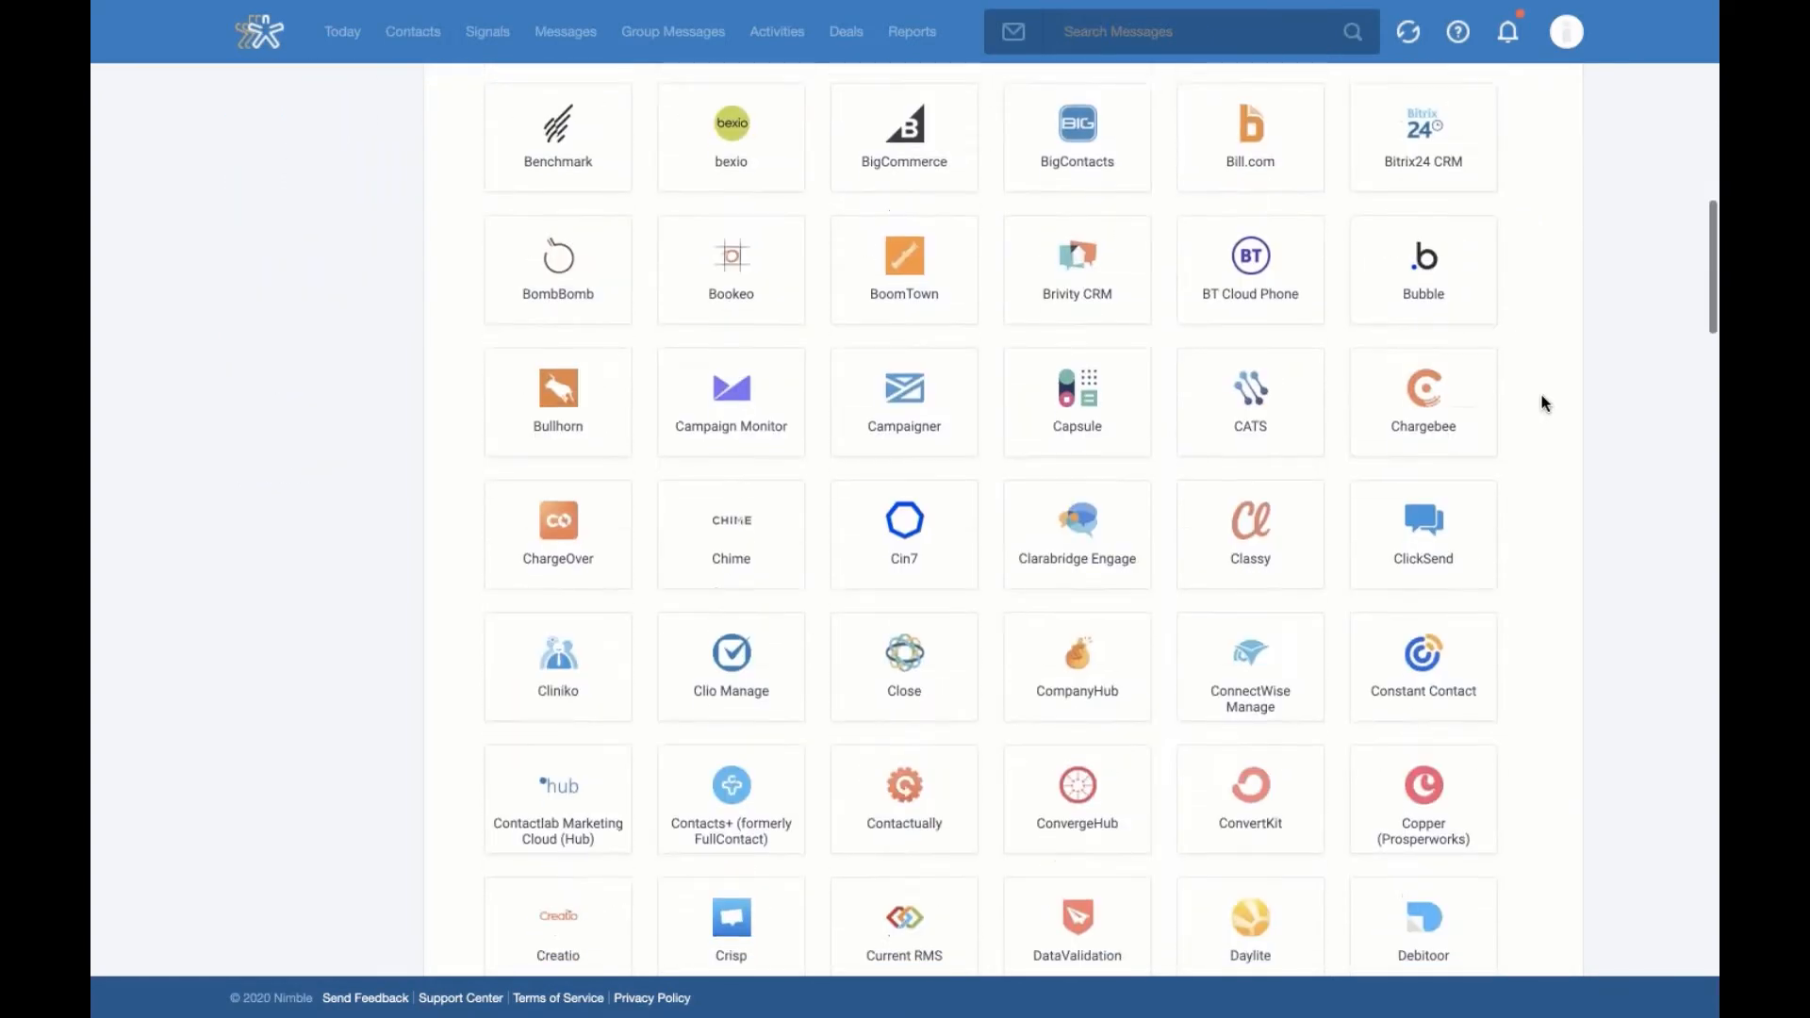
scroll(1542, 401, "up", 15)
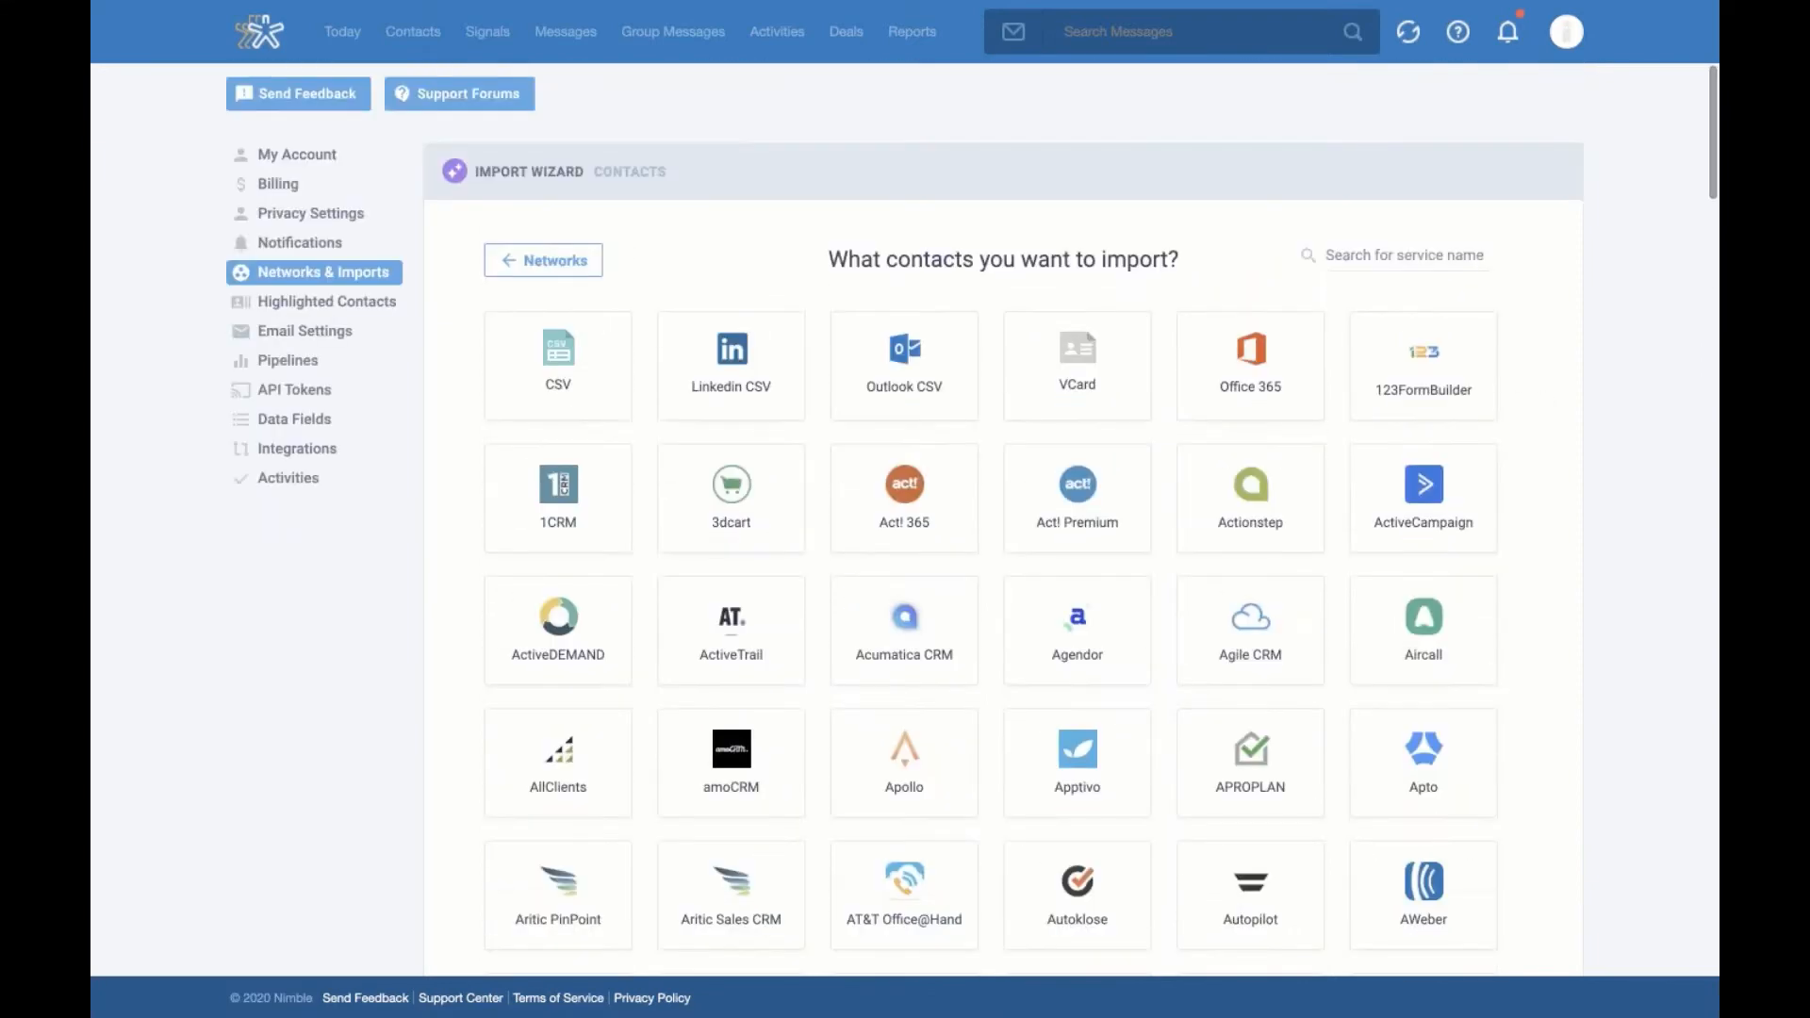
left_click(1392, 259)
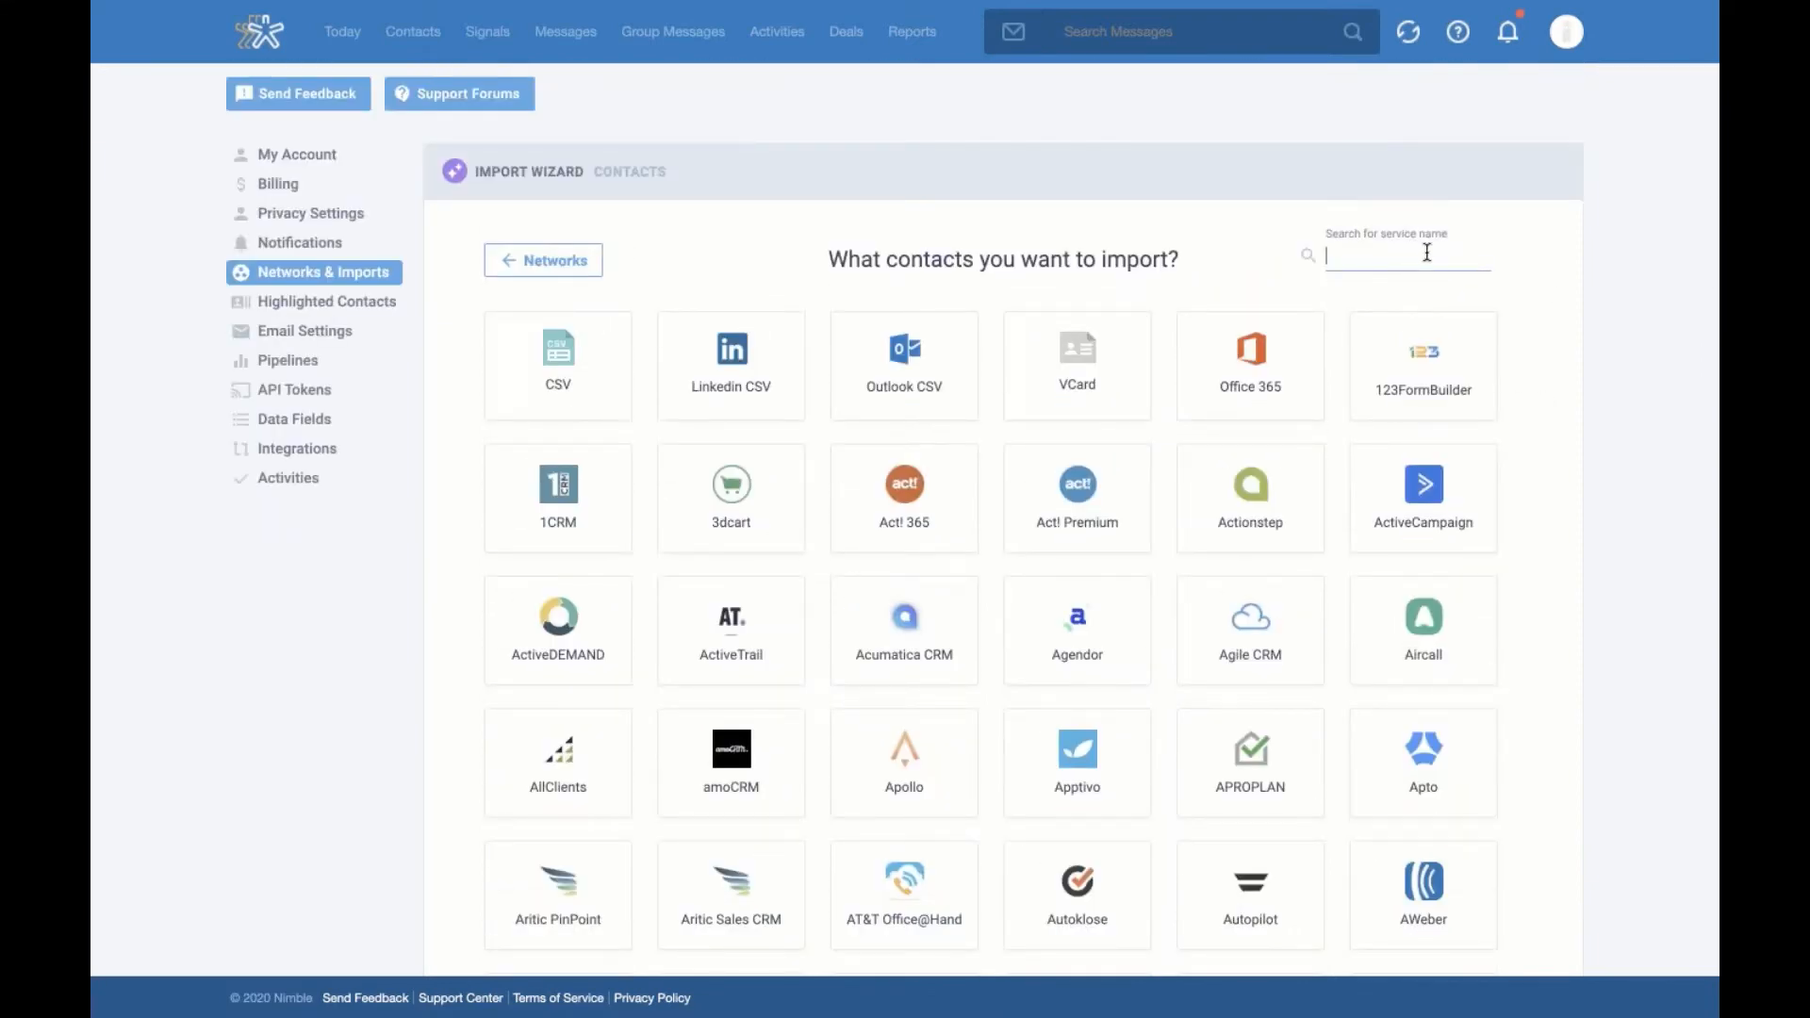
left_click(552, 269)
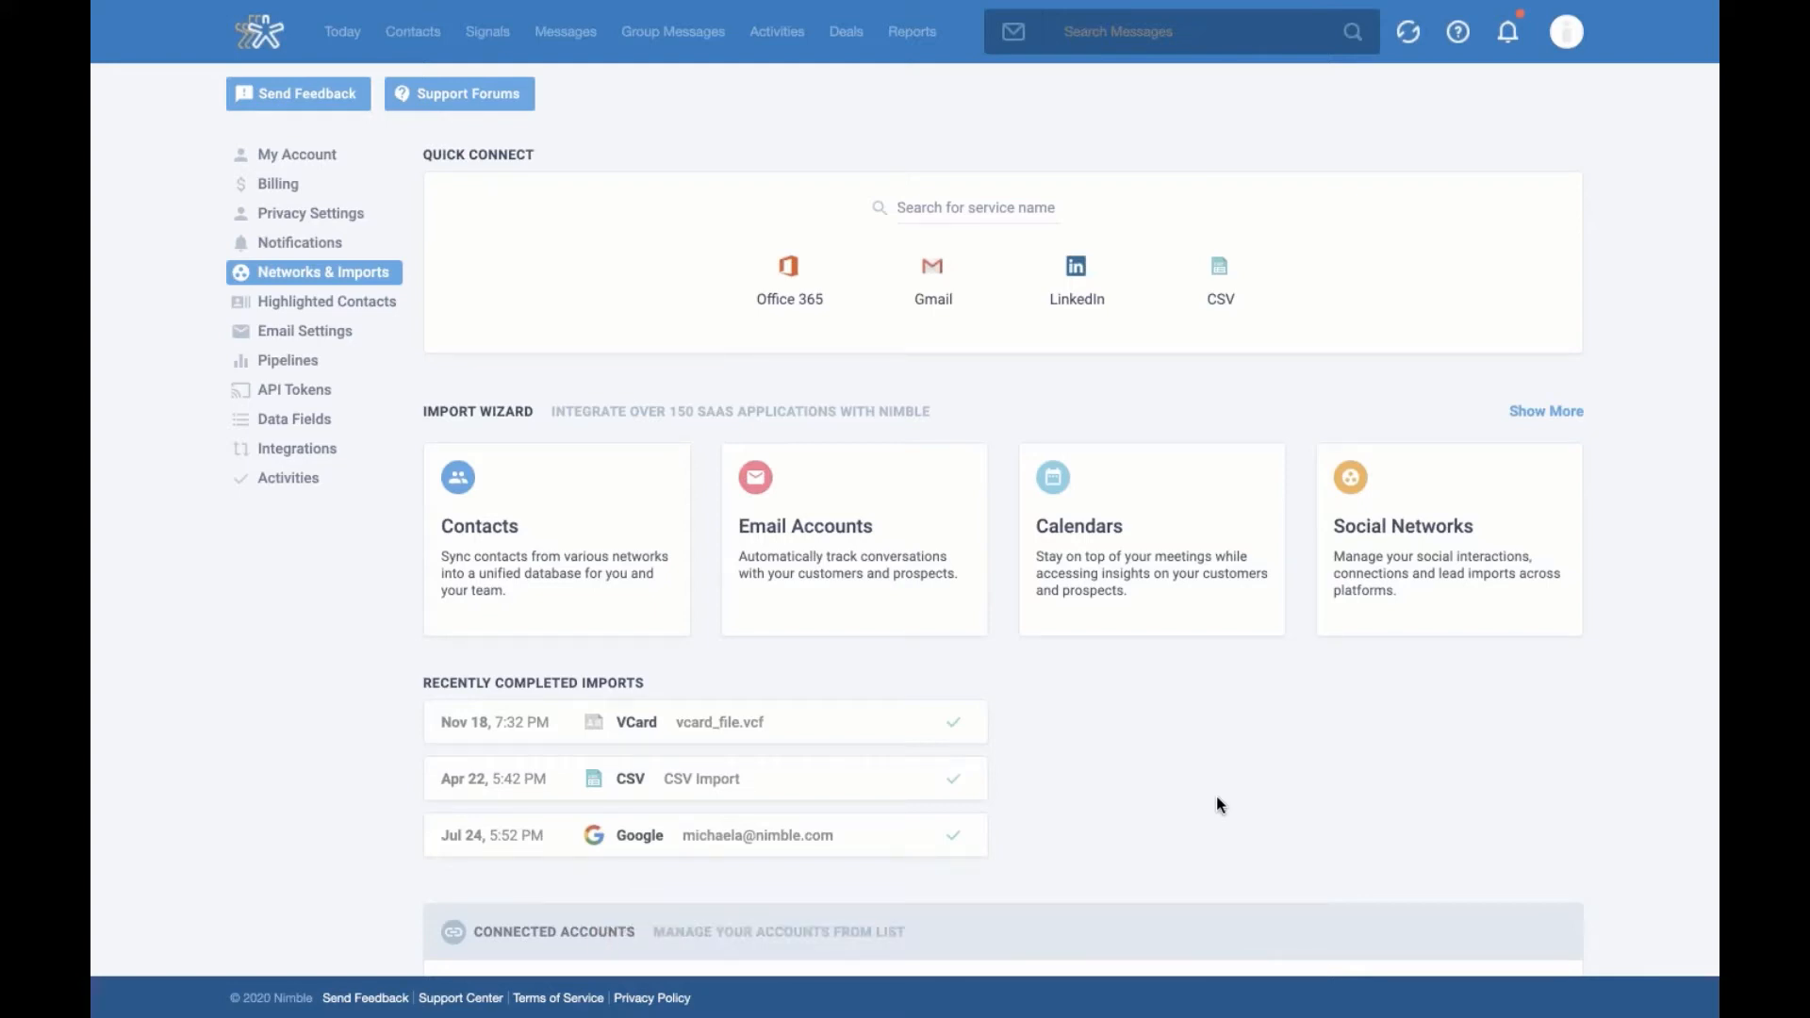
Go to the Today dashboard and filter the Events widget to the Google calendar under the account owner's e-mail address
left_click(343, 33)
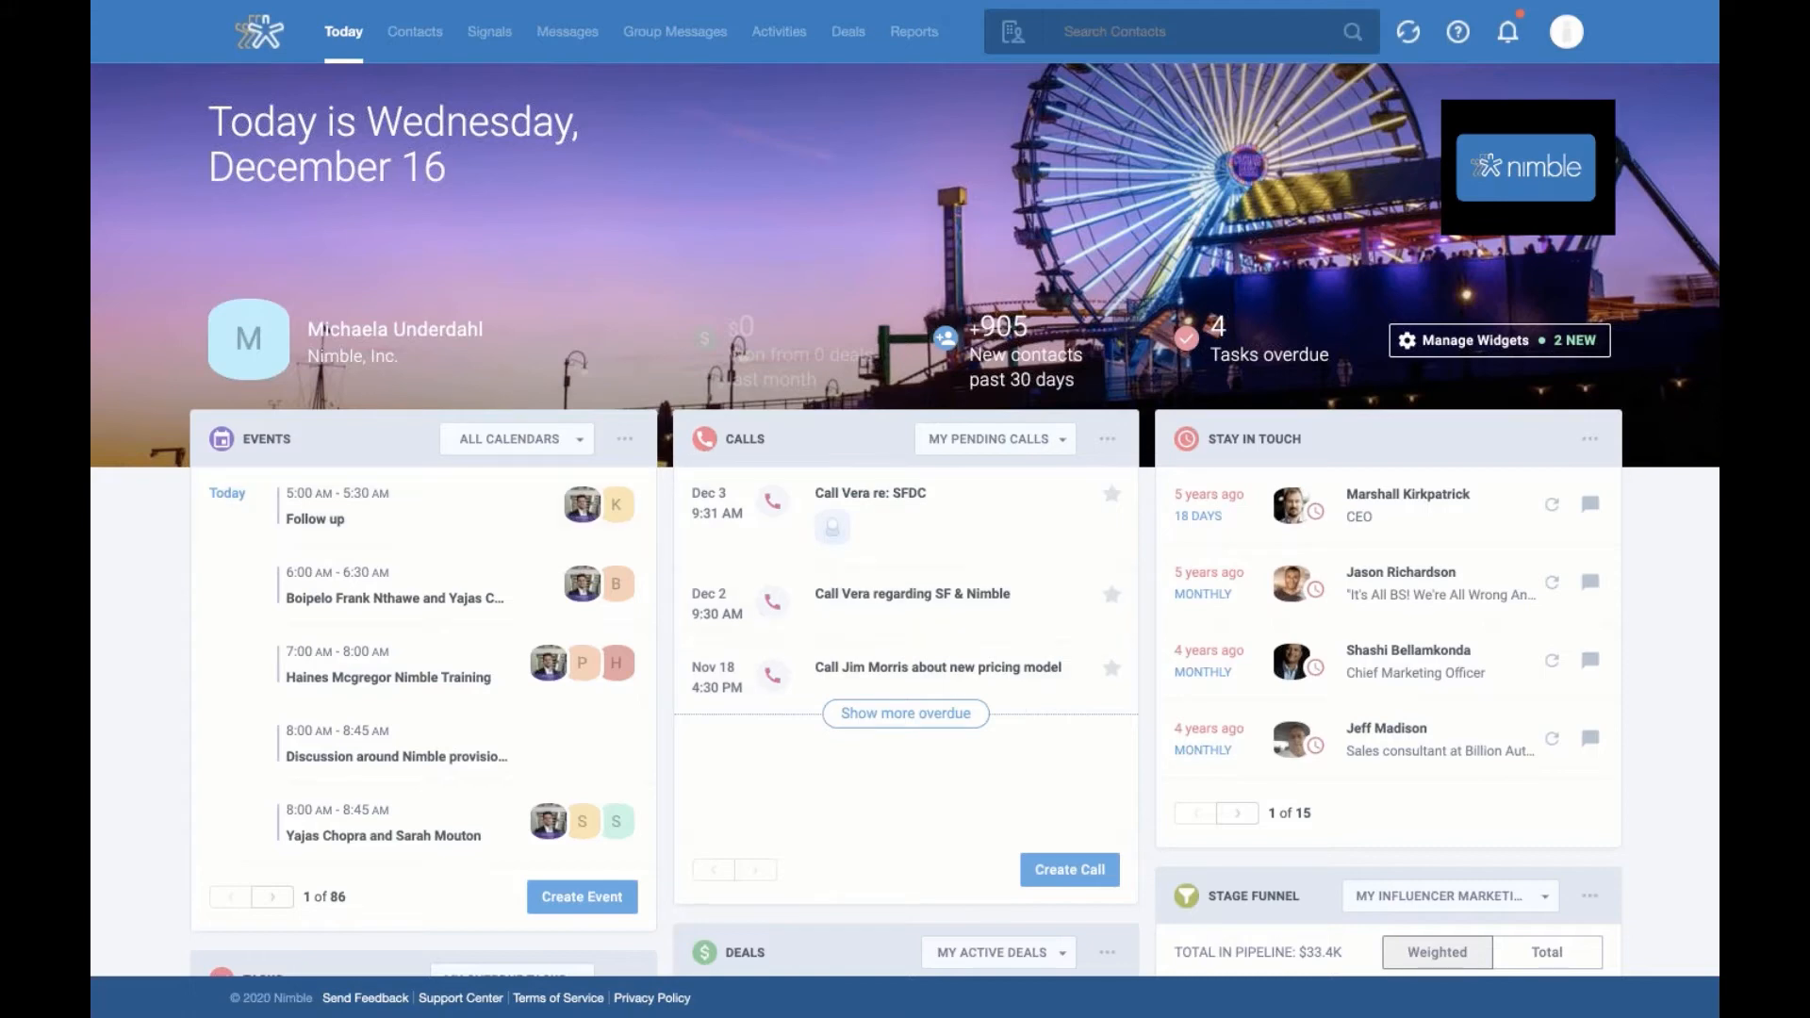
scroll(1028, 384, "down", 2)
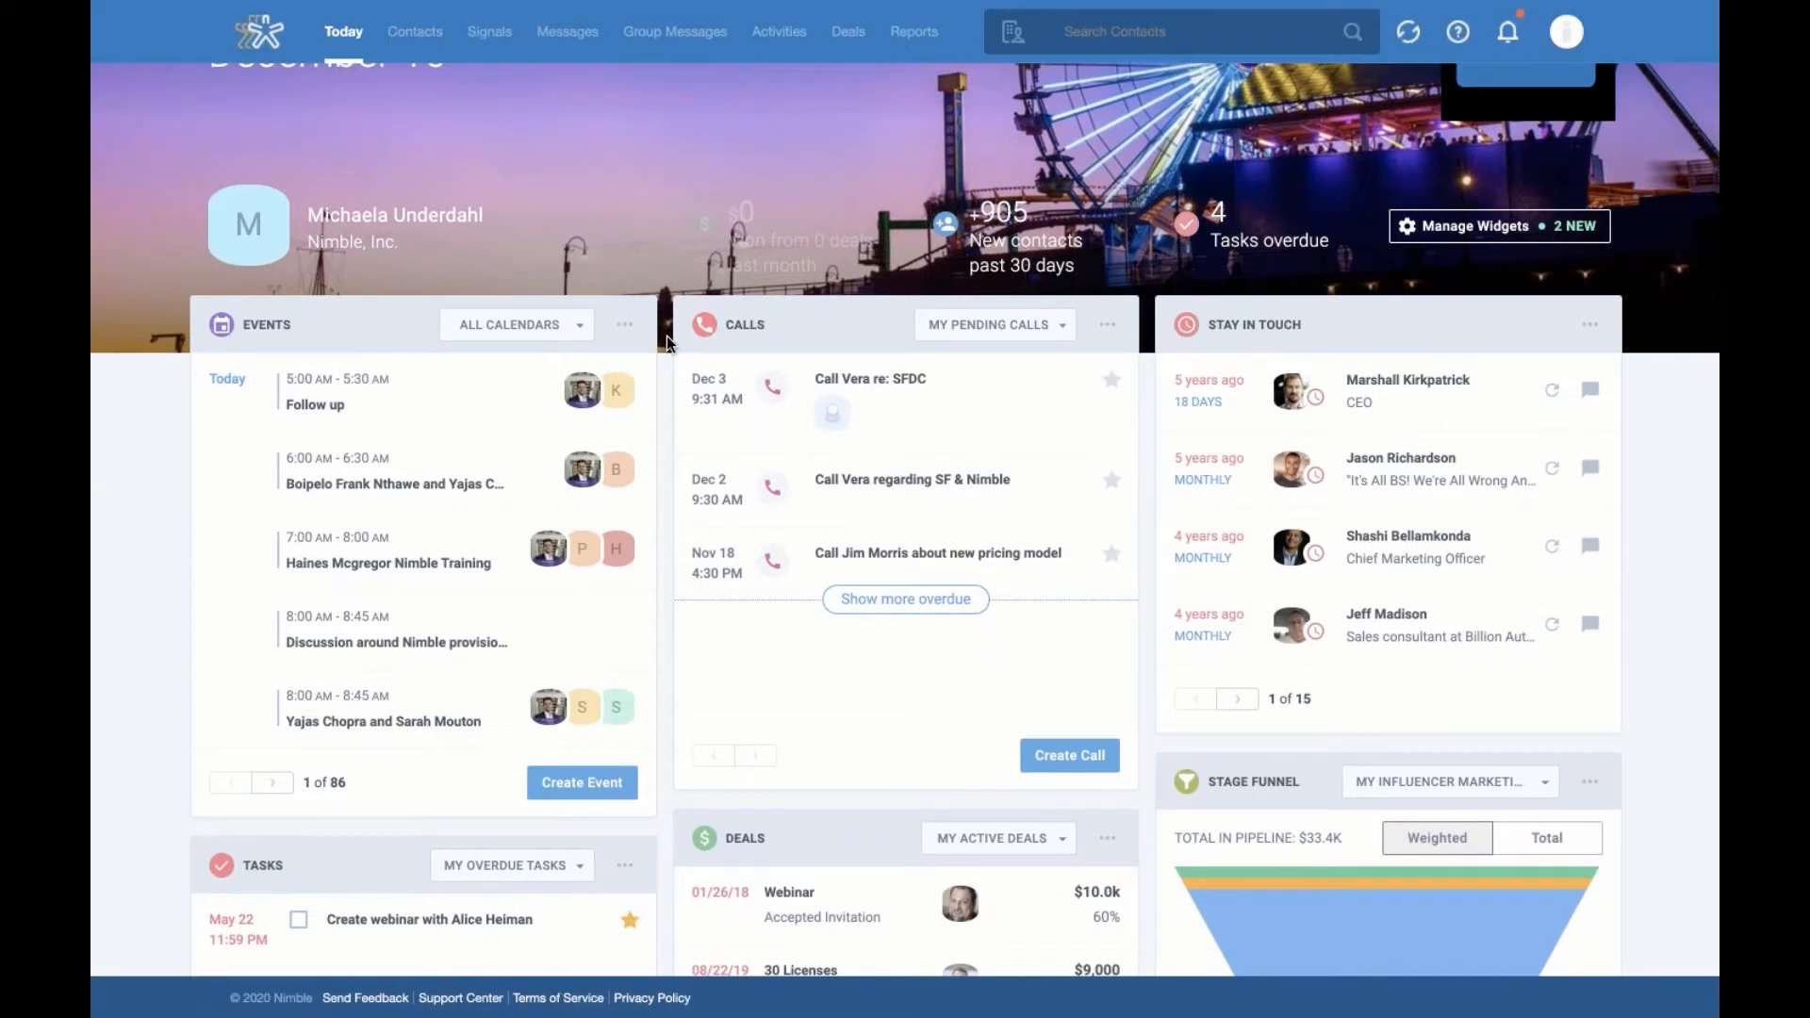
scroll(666, 336, "down", 3)
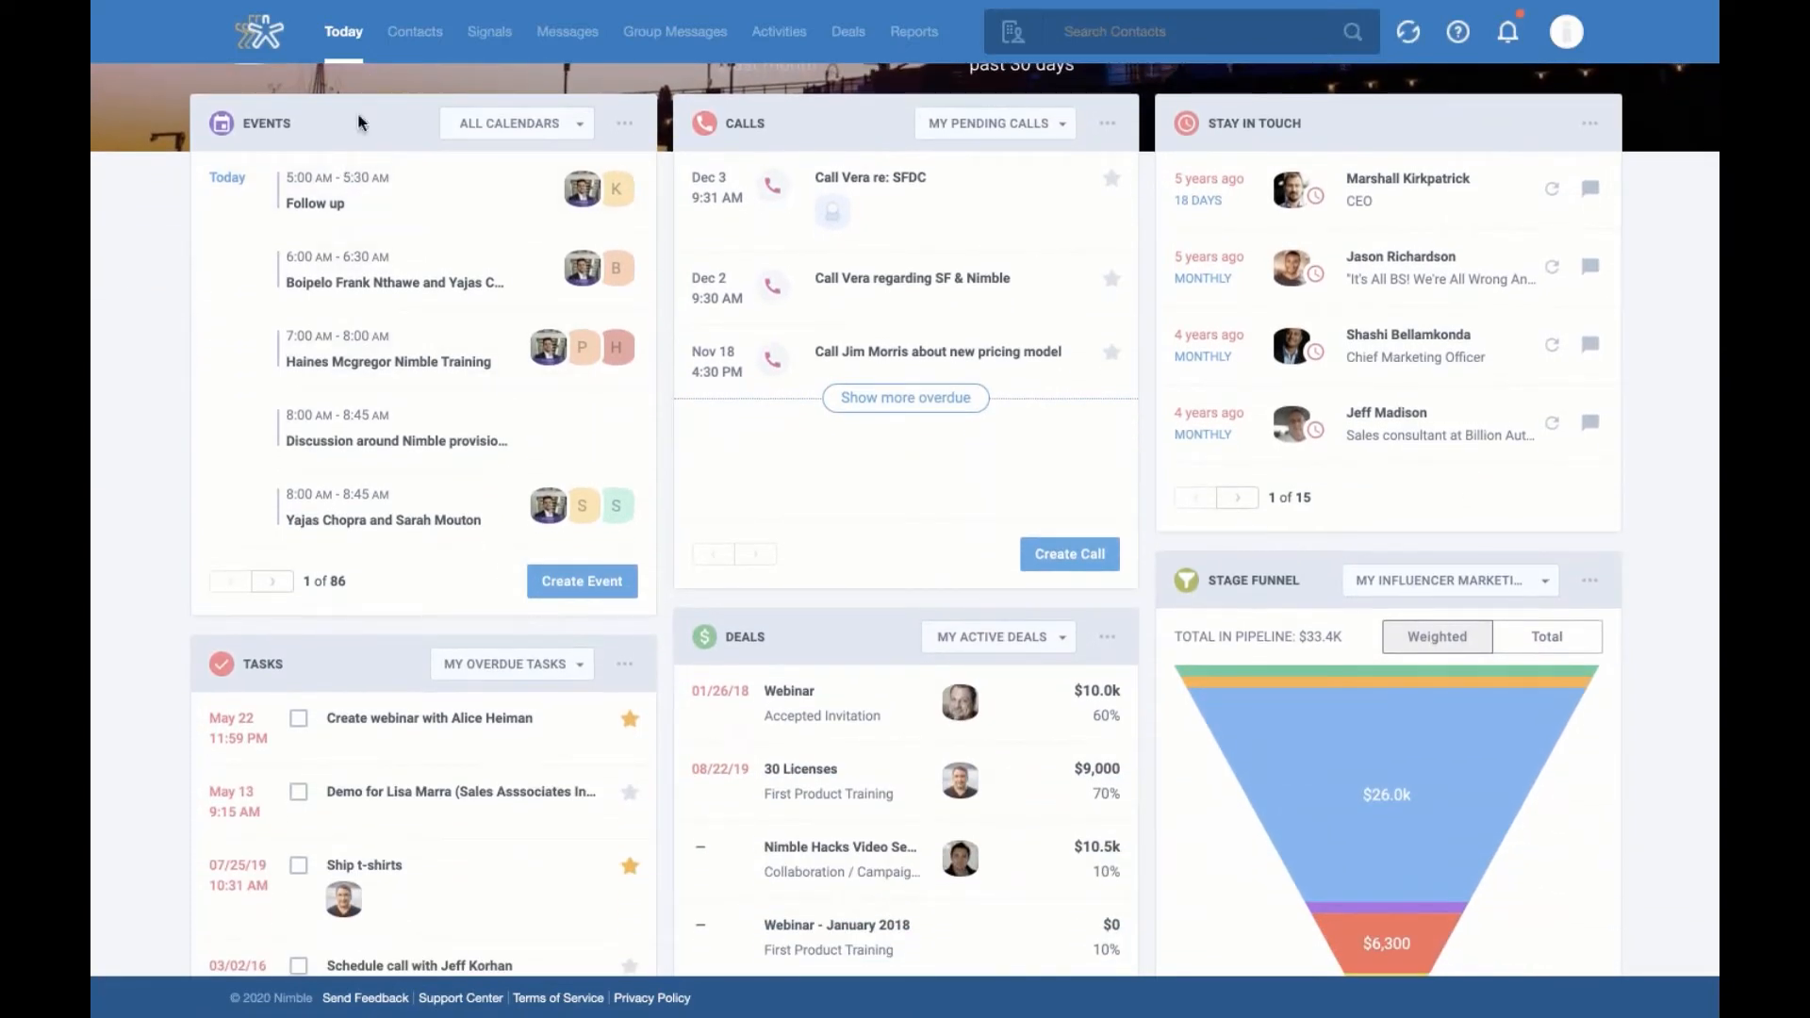
left_click(582, 131)
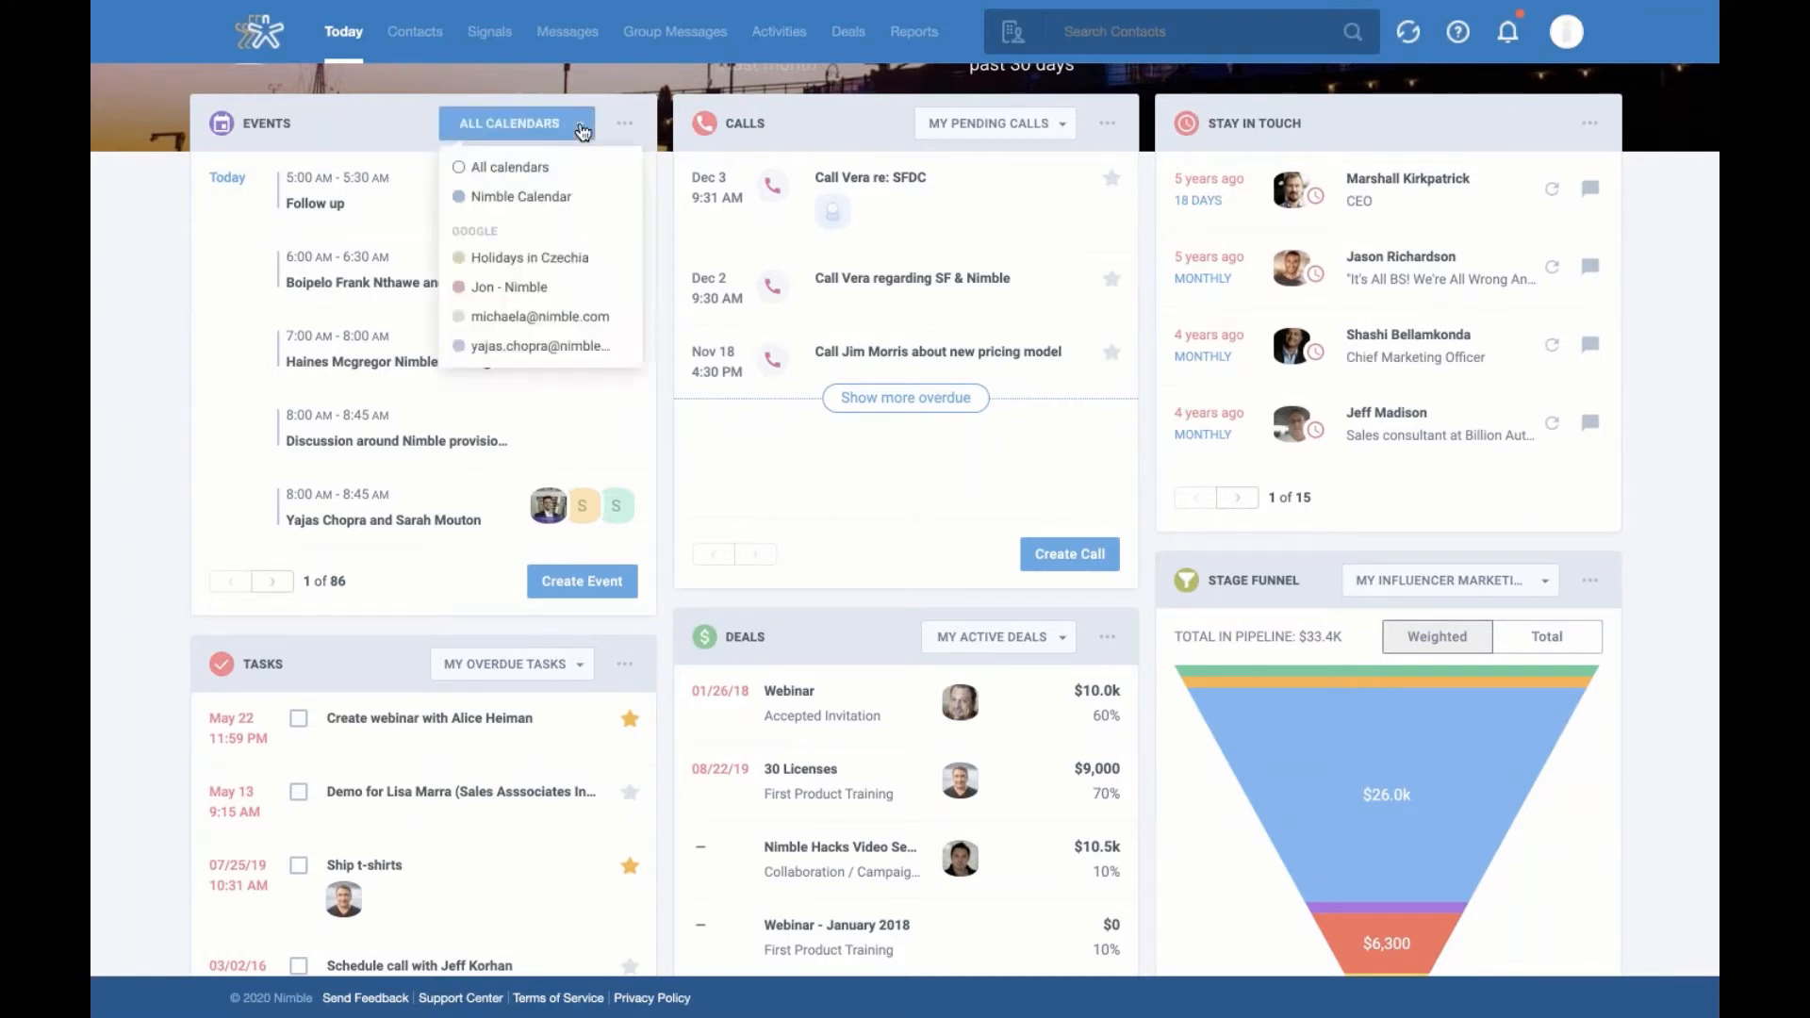
left_click(484, 172)
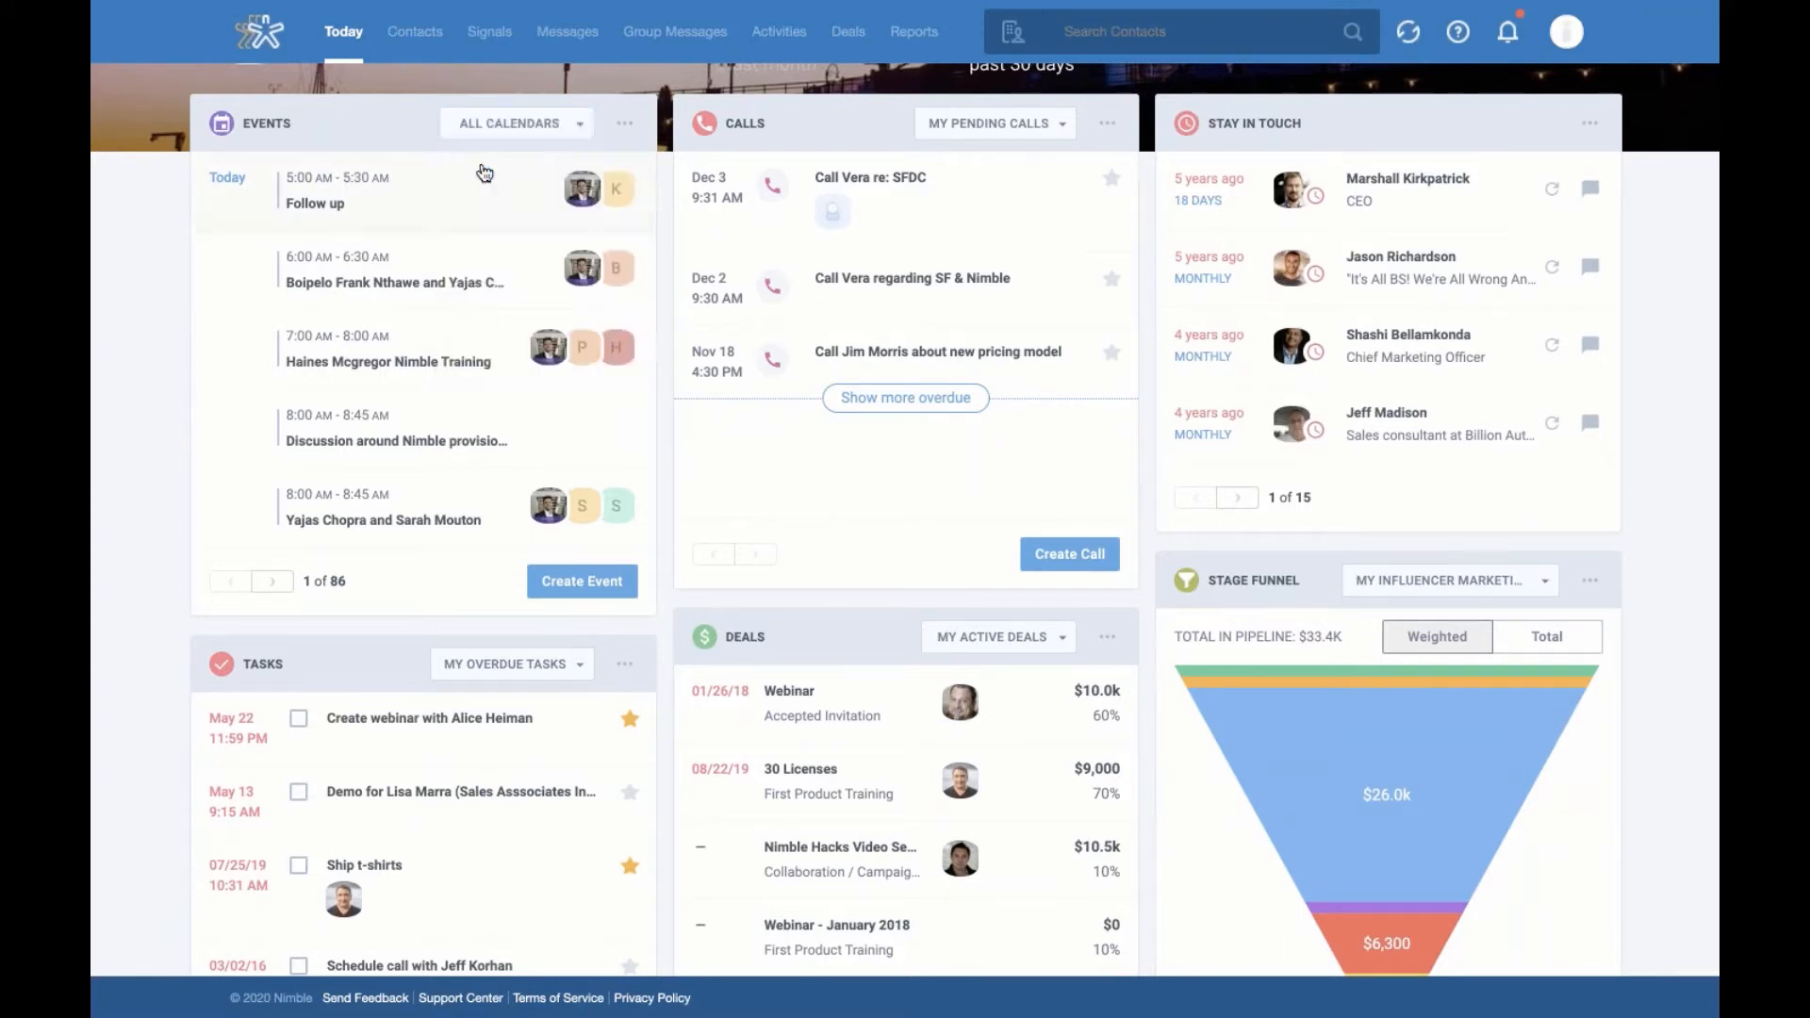
left_click(584, 131)
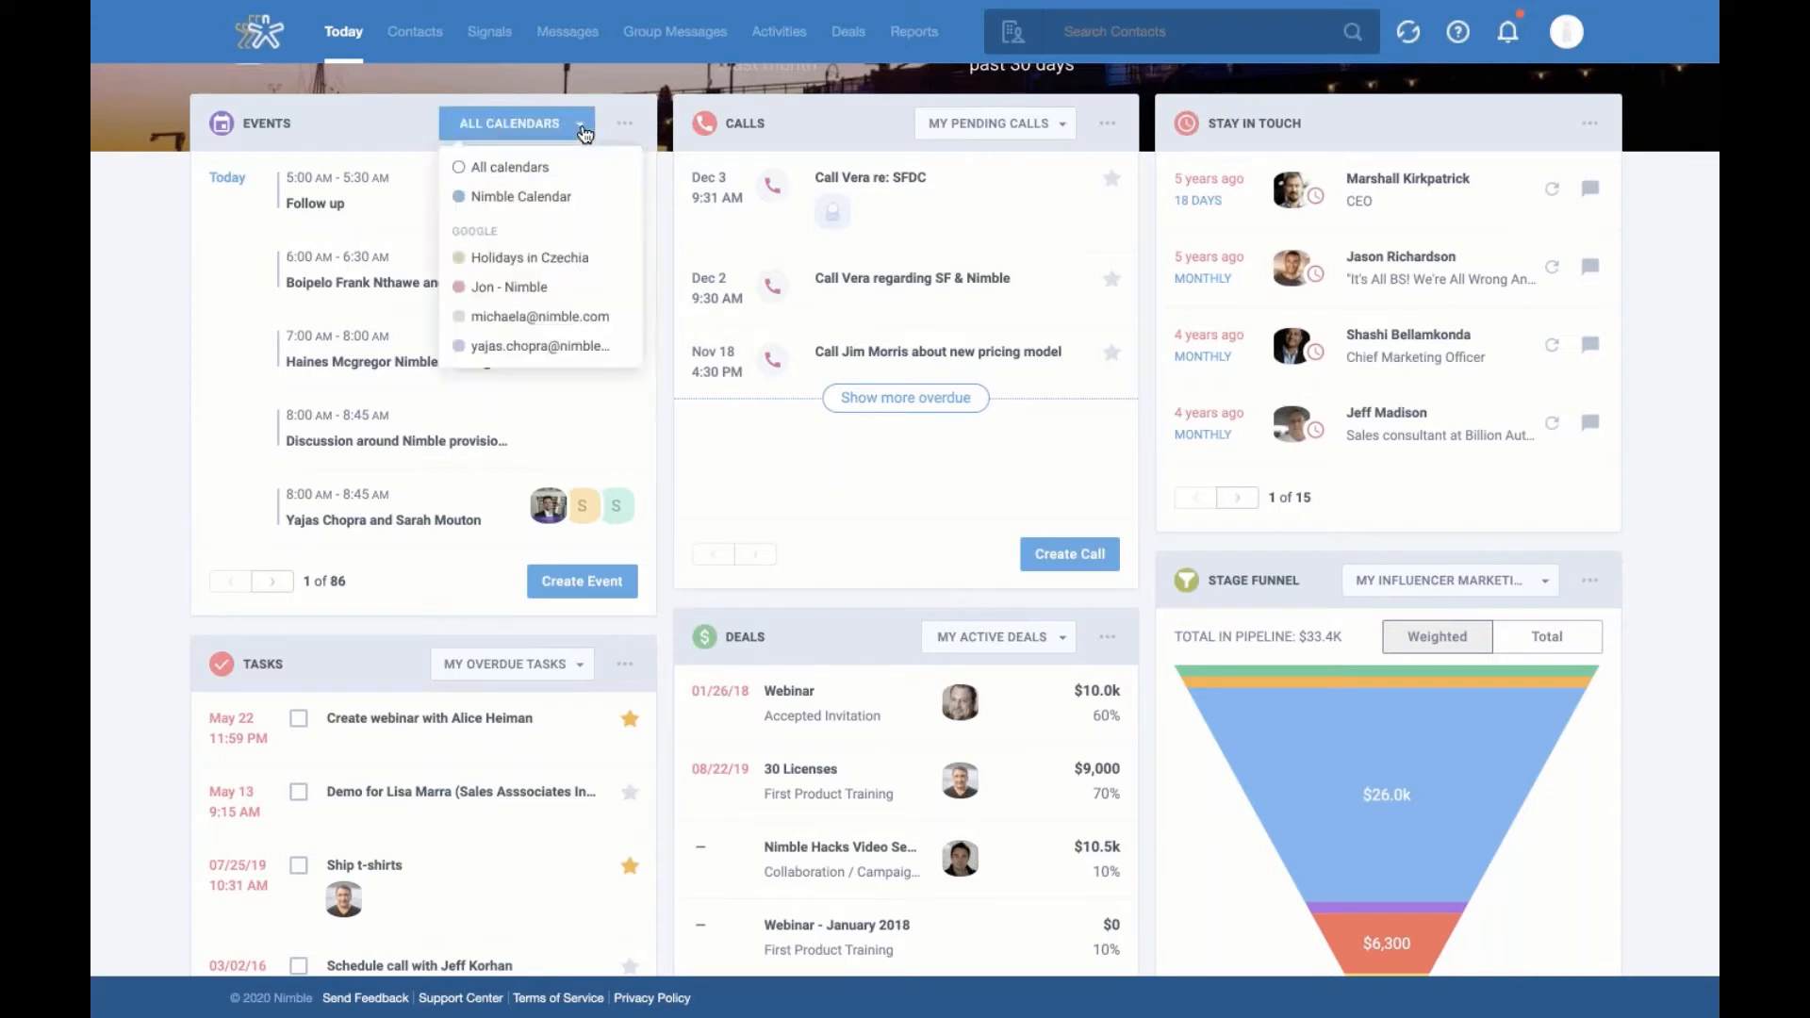
left_click(521, 320)
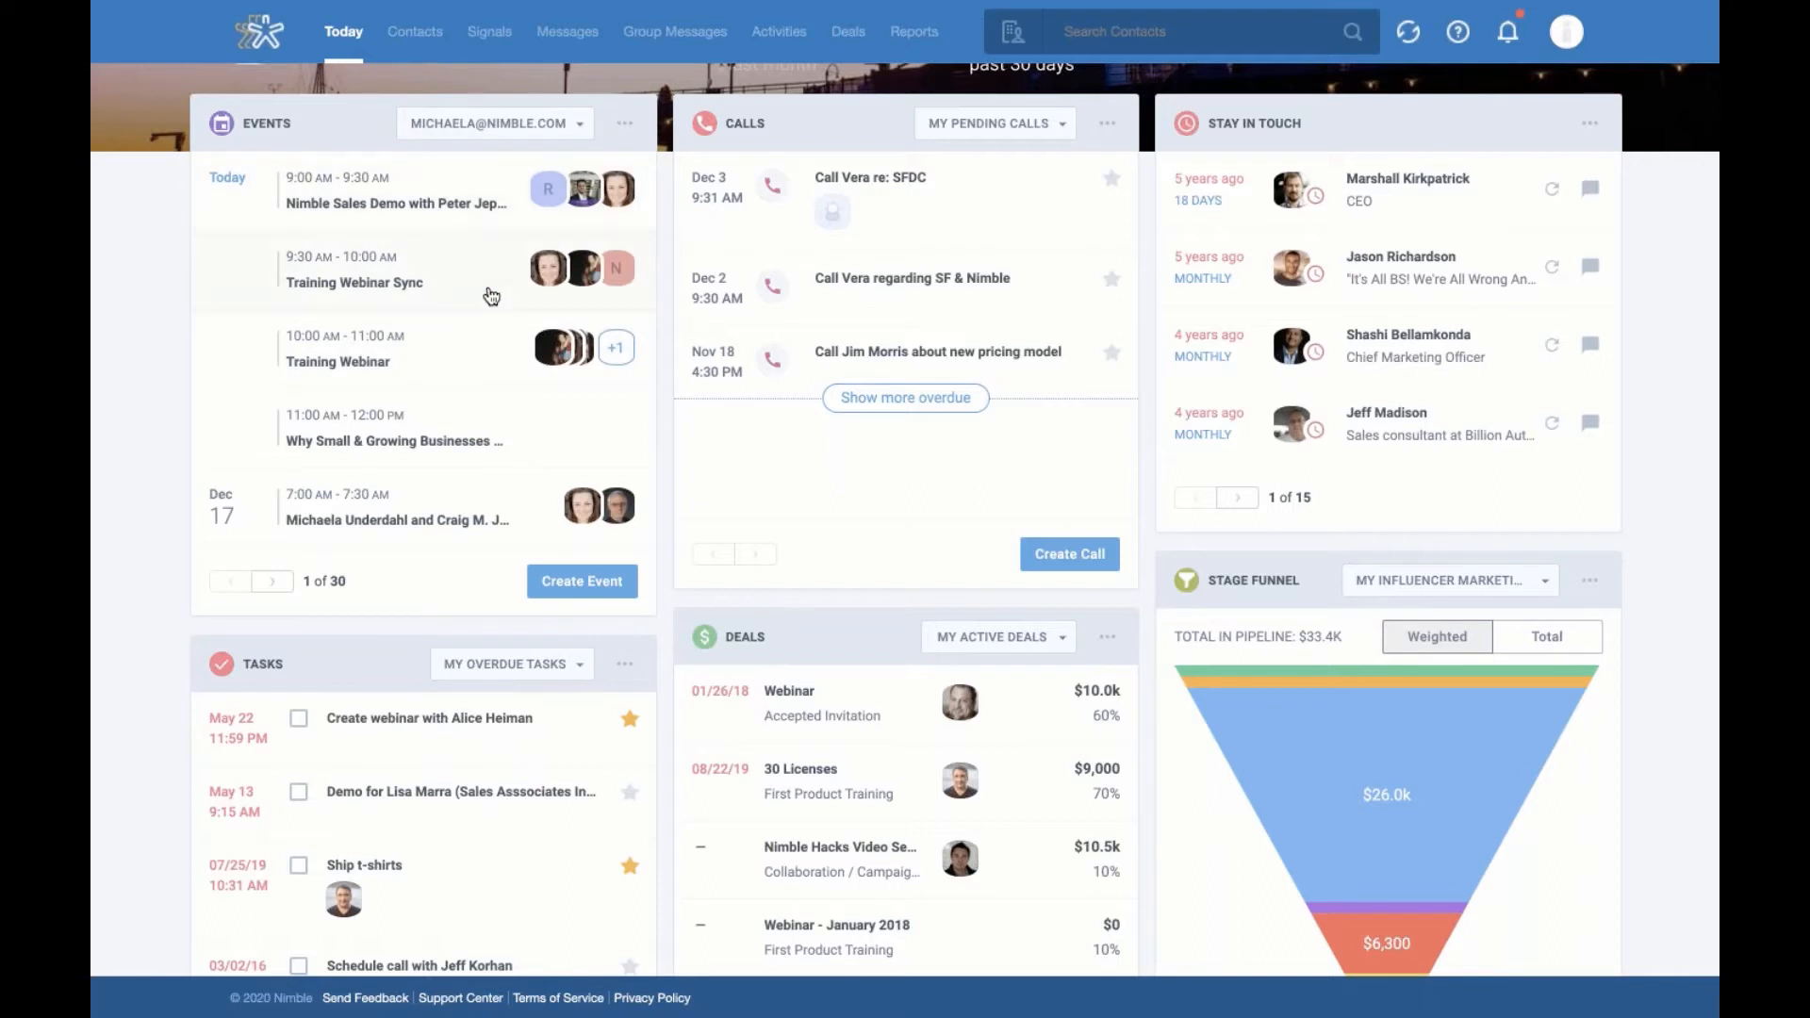
Review the filter choices of the Calls widget and keep it on Pending Calls
scroll(491, 296, "up", 2)
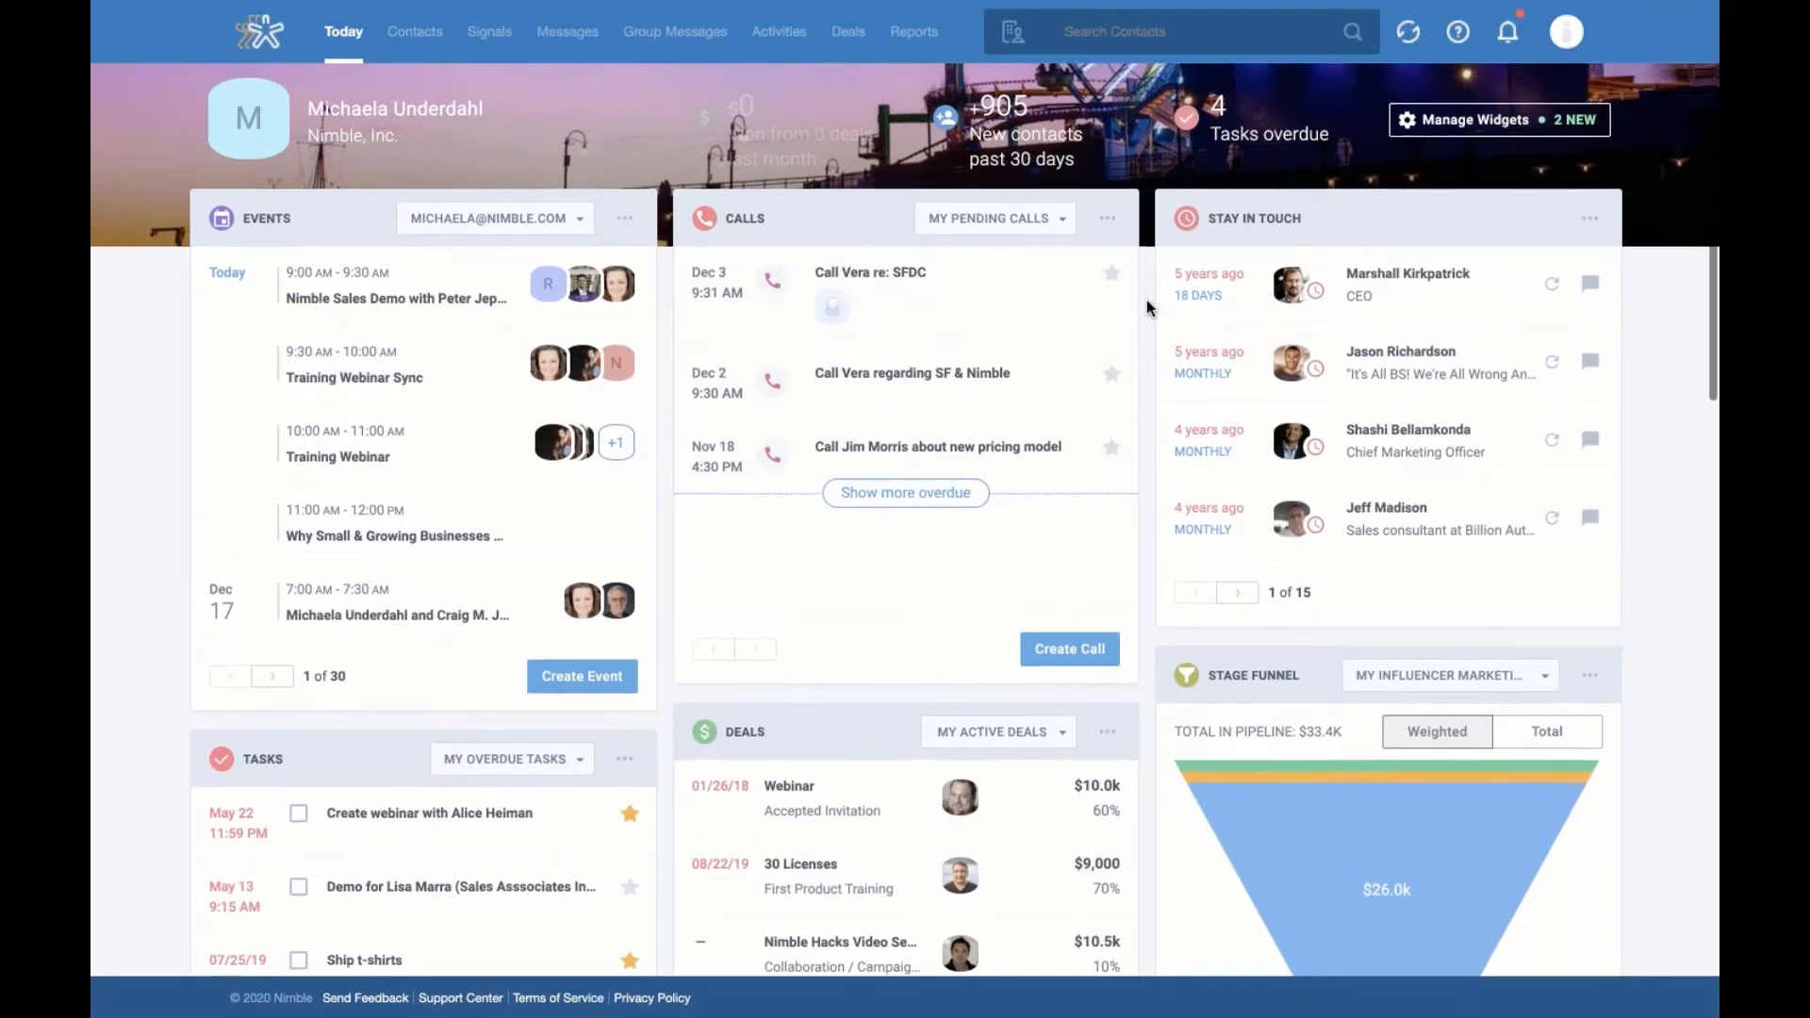
scroll(1146, 300, "up", 1)
left_click(1065, 236)
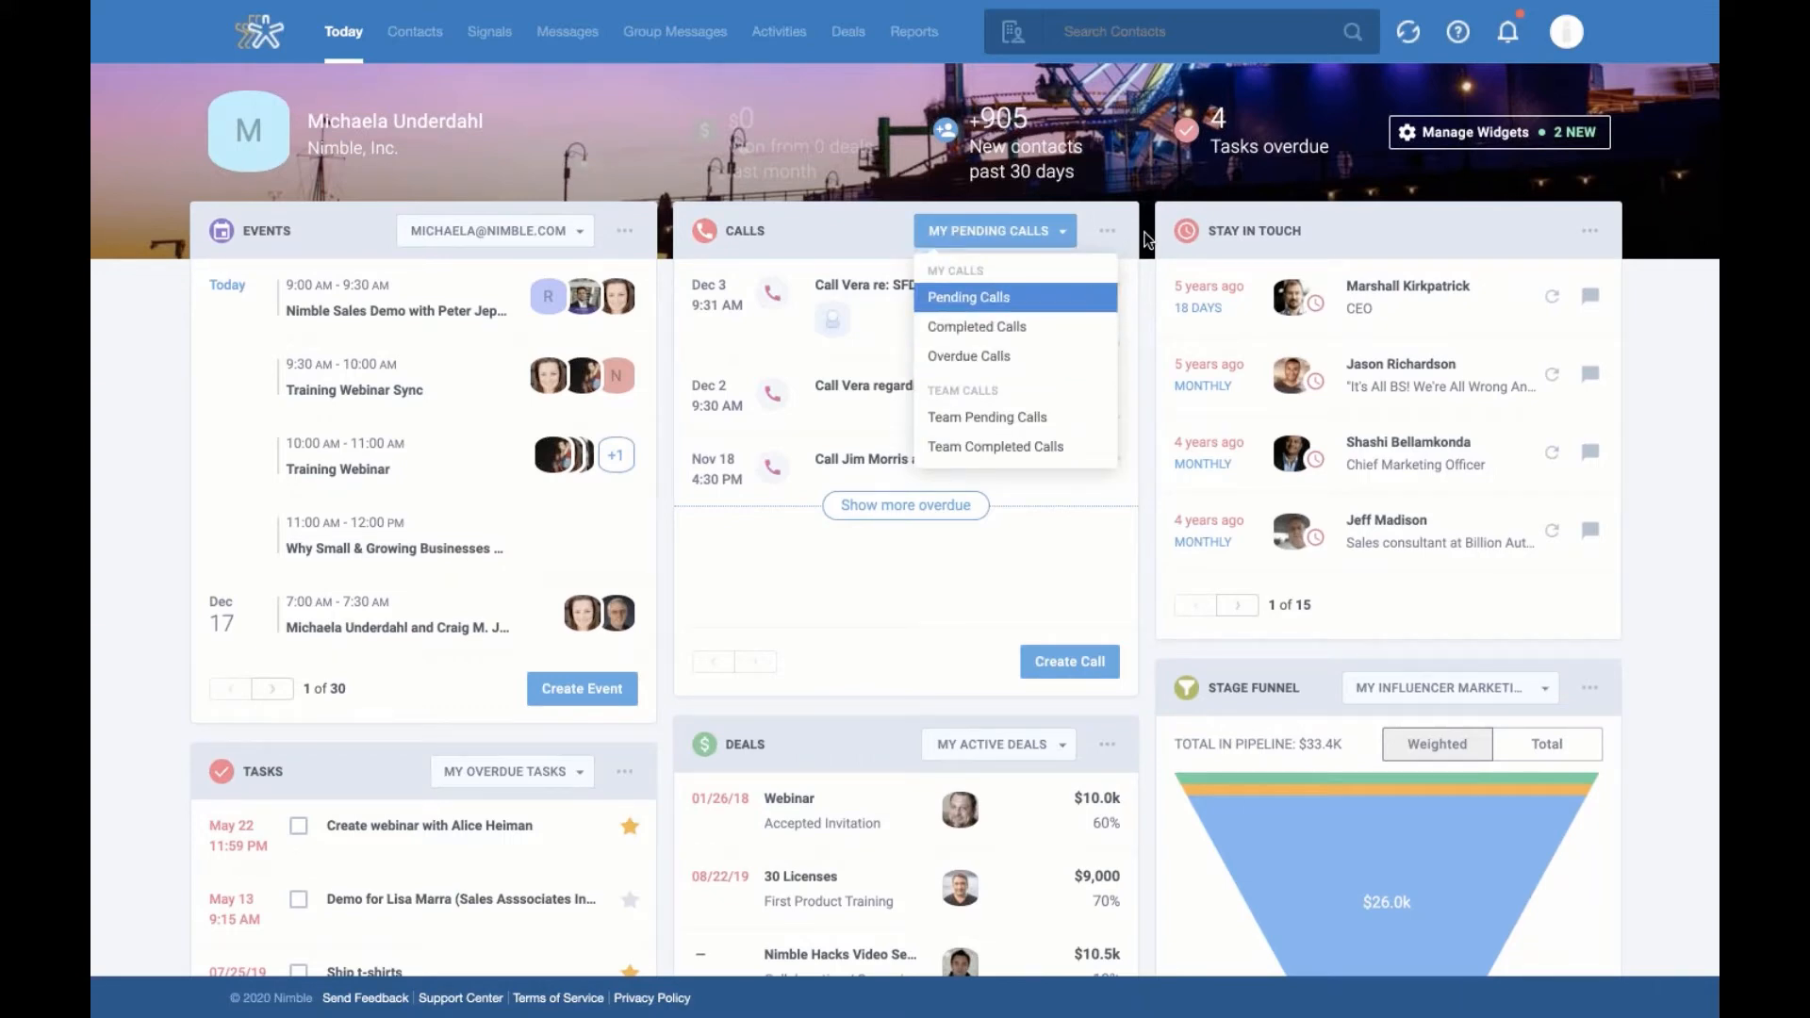
left_click(1098, 296)
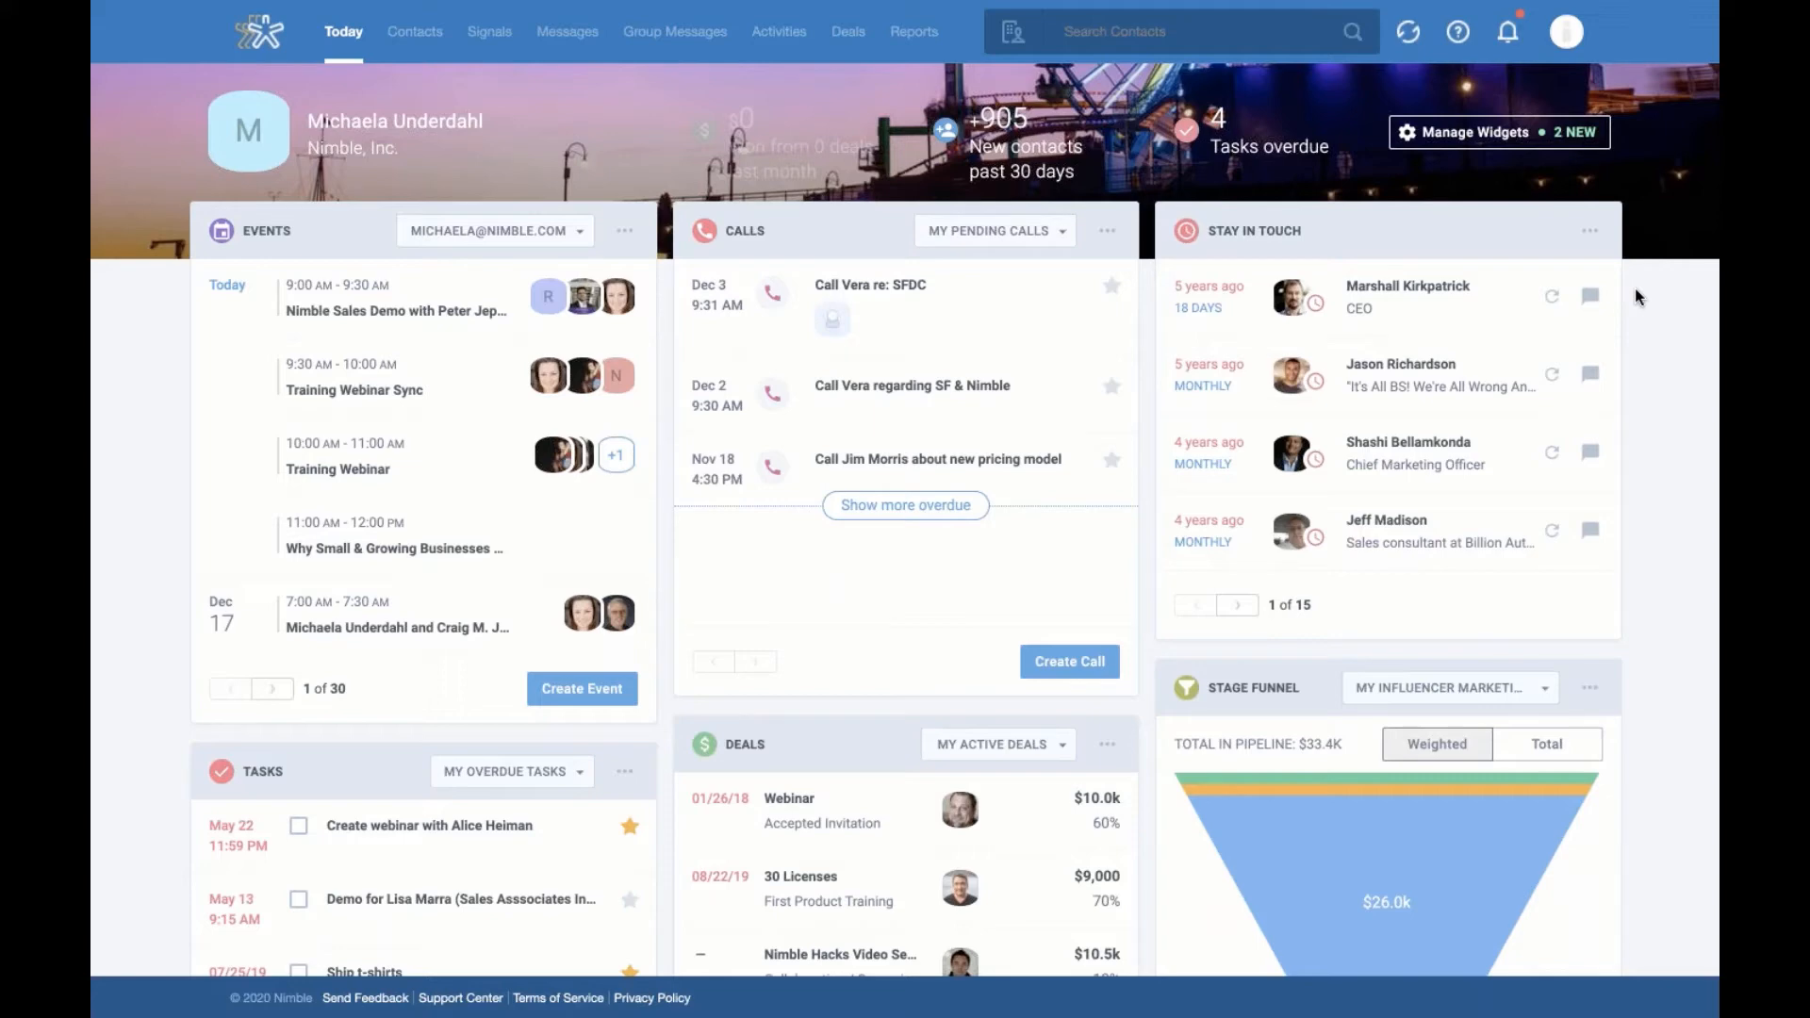
Check the first Stay in Touch contact's preview and reminder frequency options, leaving the reminder as it is
left_click(1409, 288)
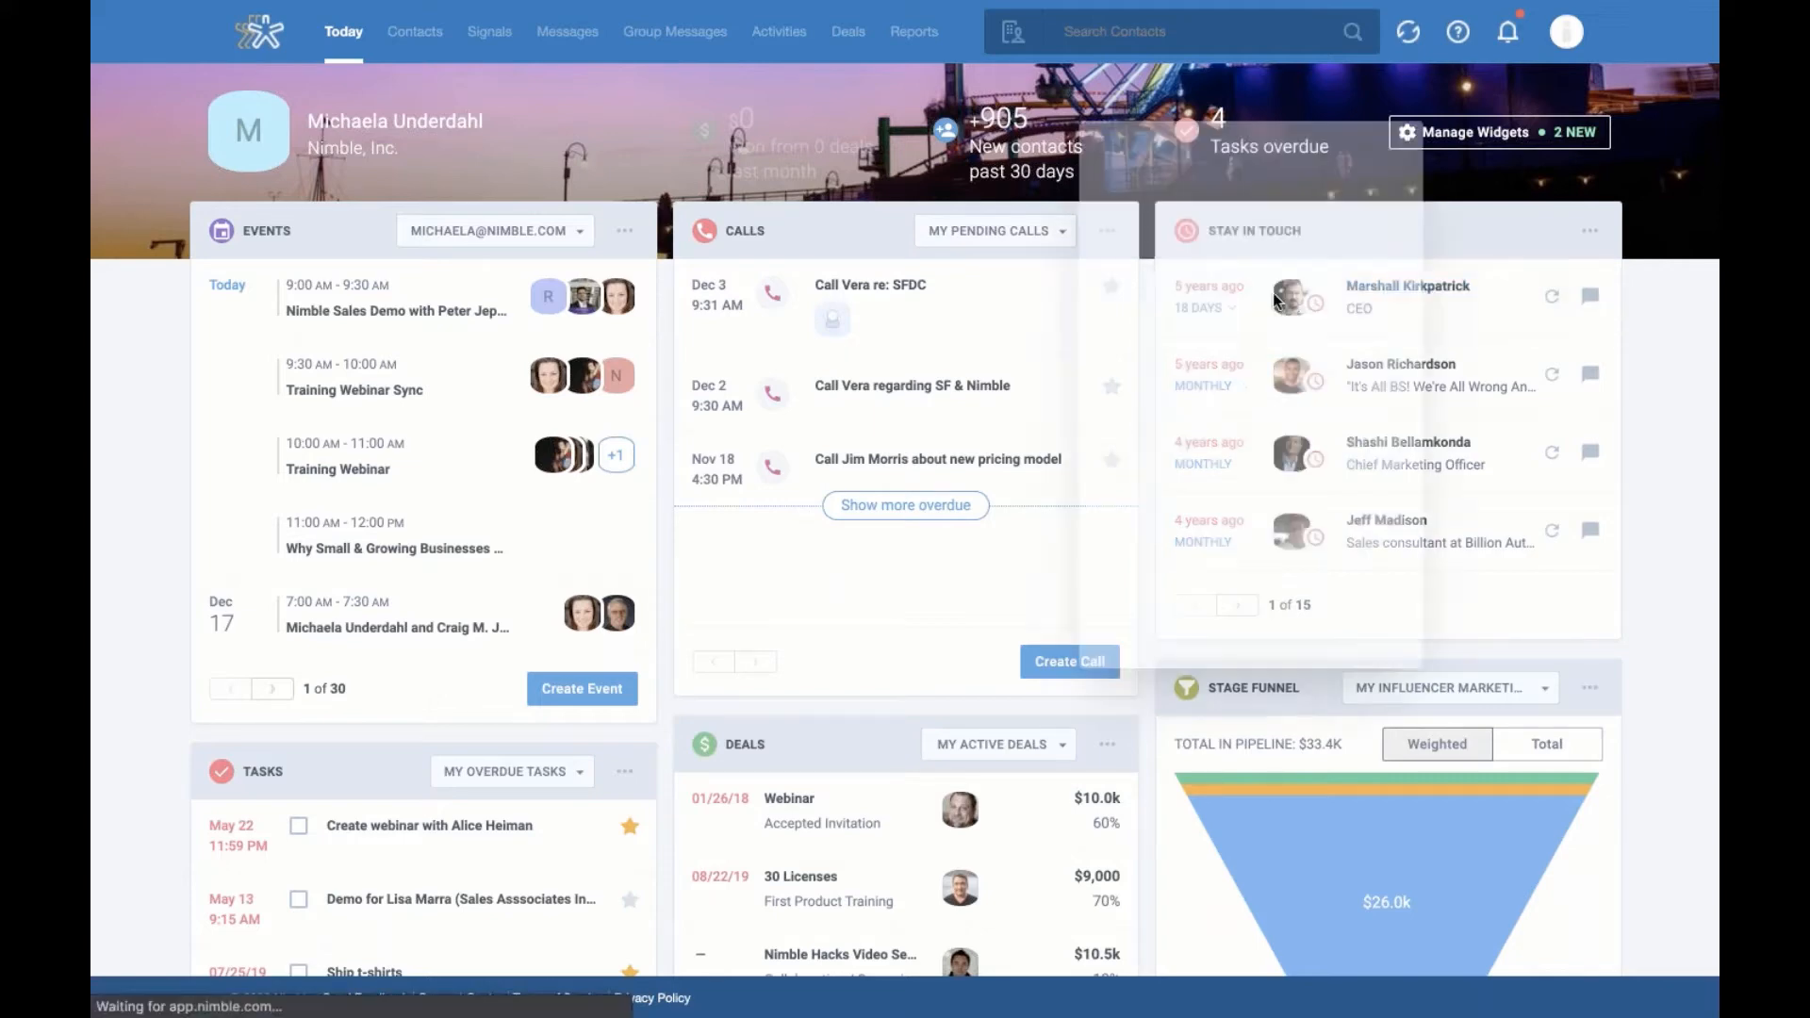
left_click(1664, 279)
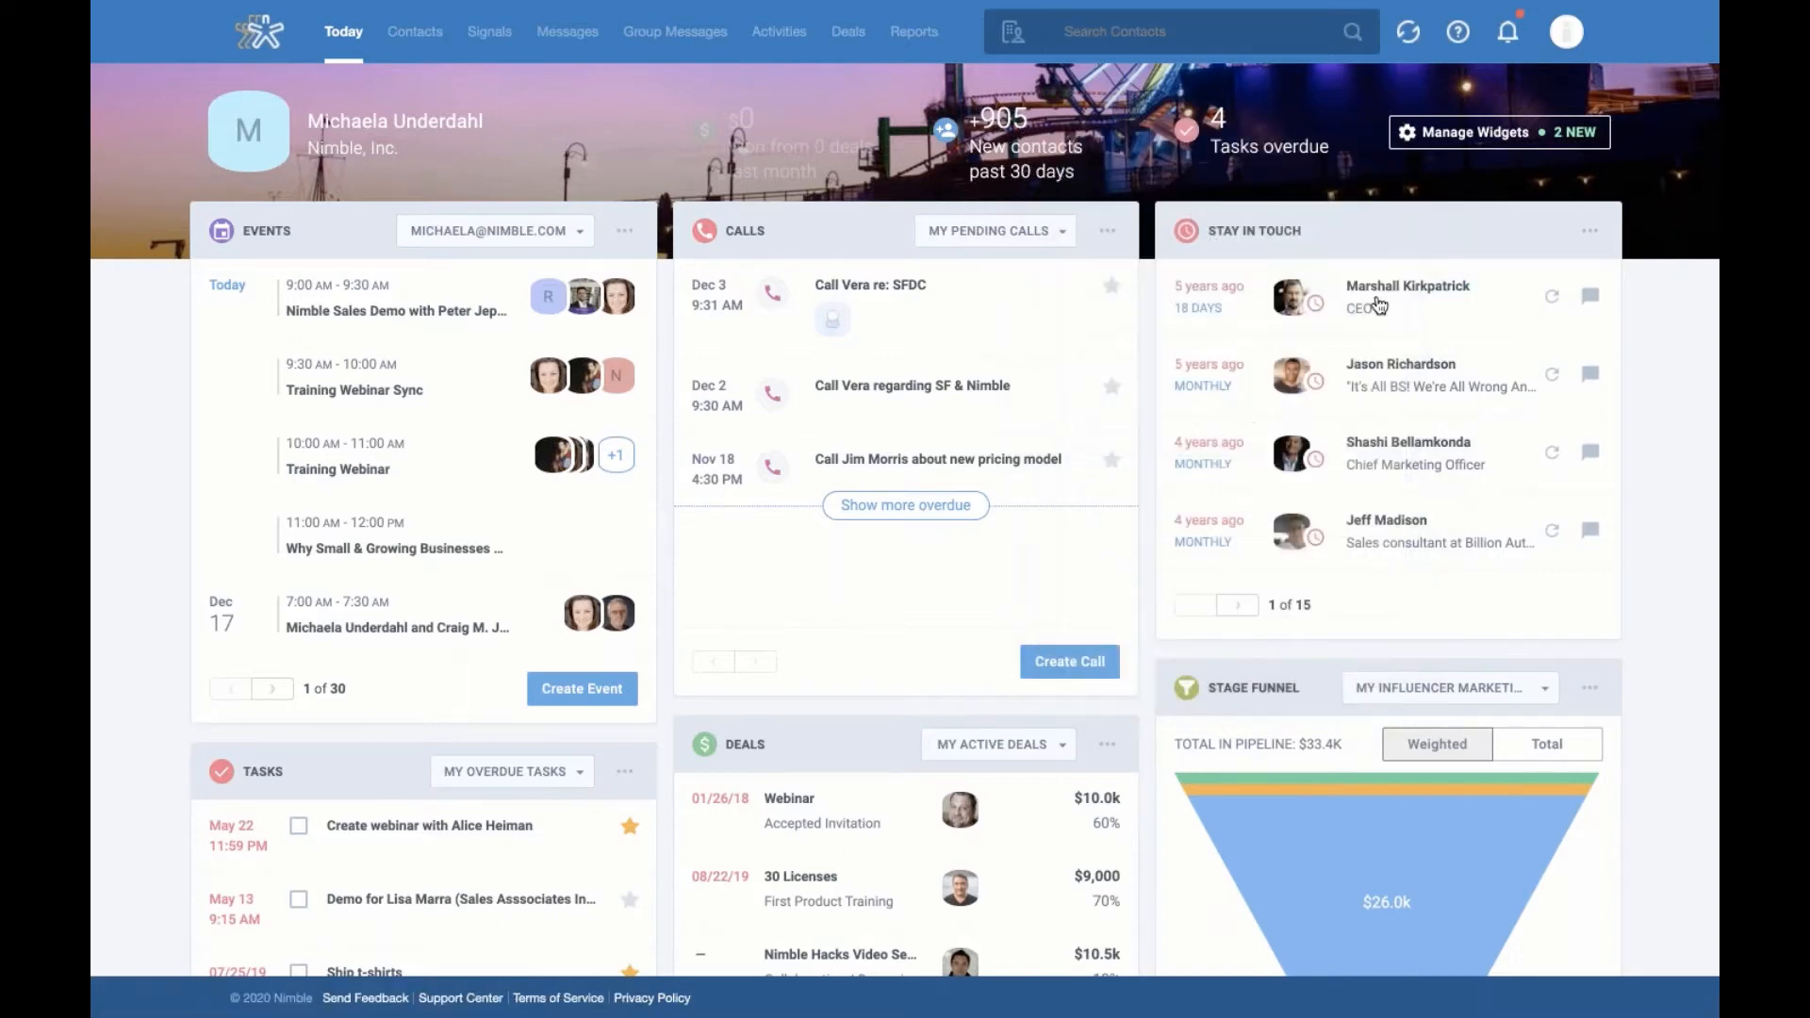
left_click(1230, 309)
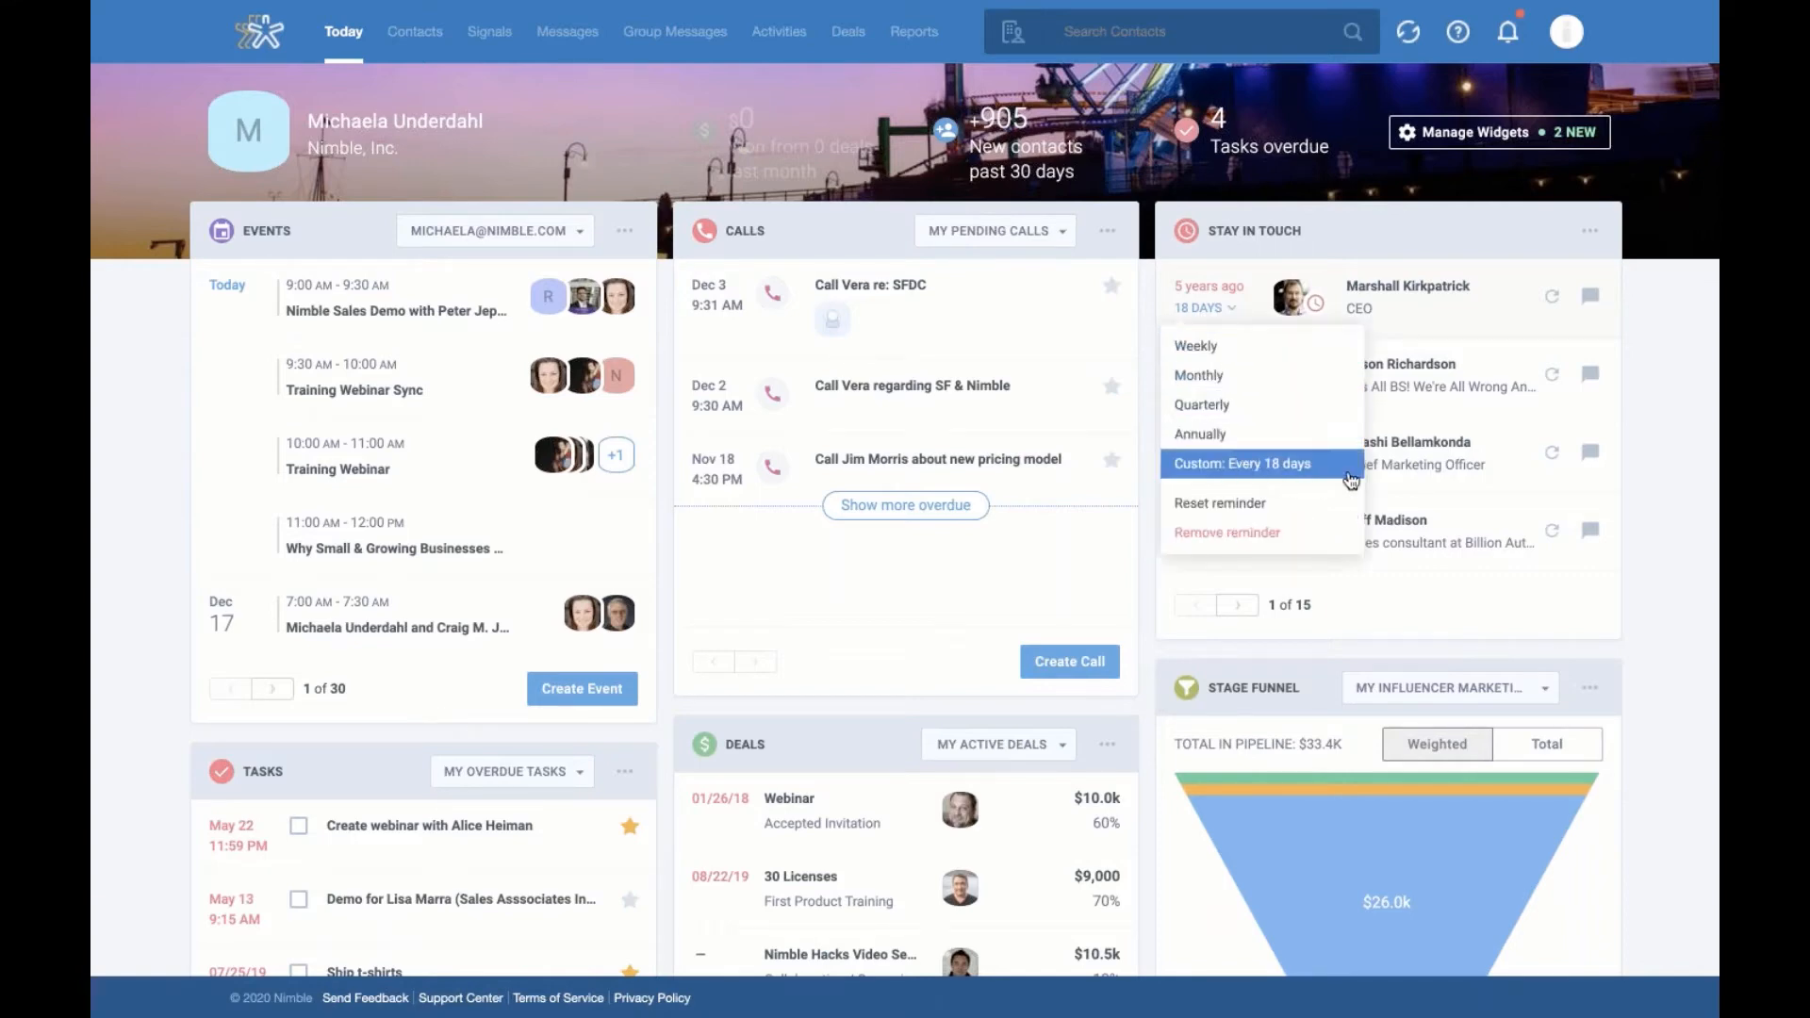
left_click(1647, 319)
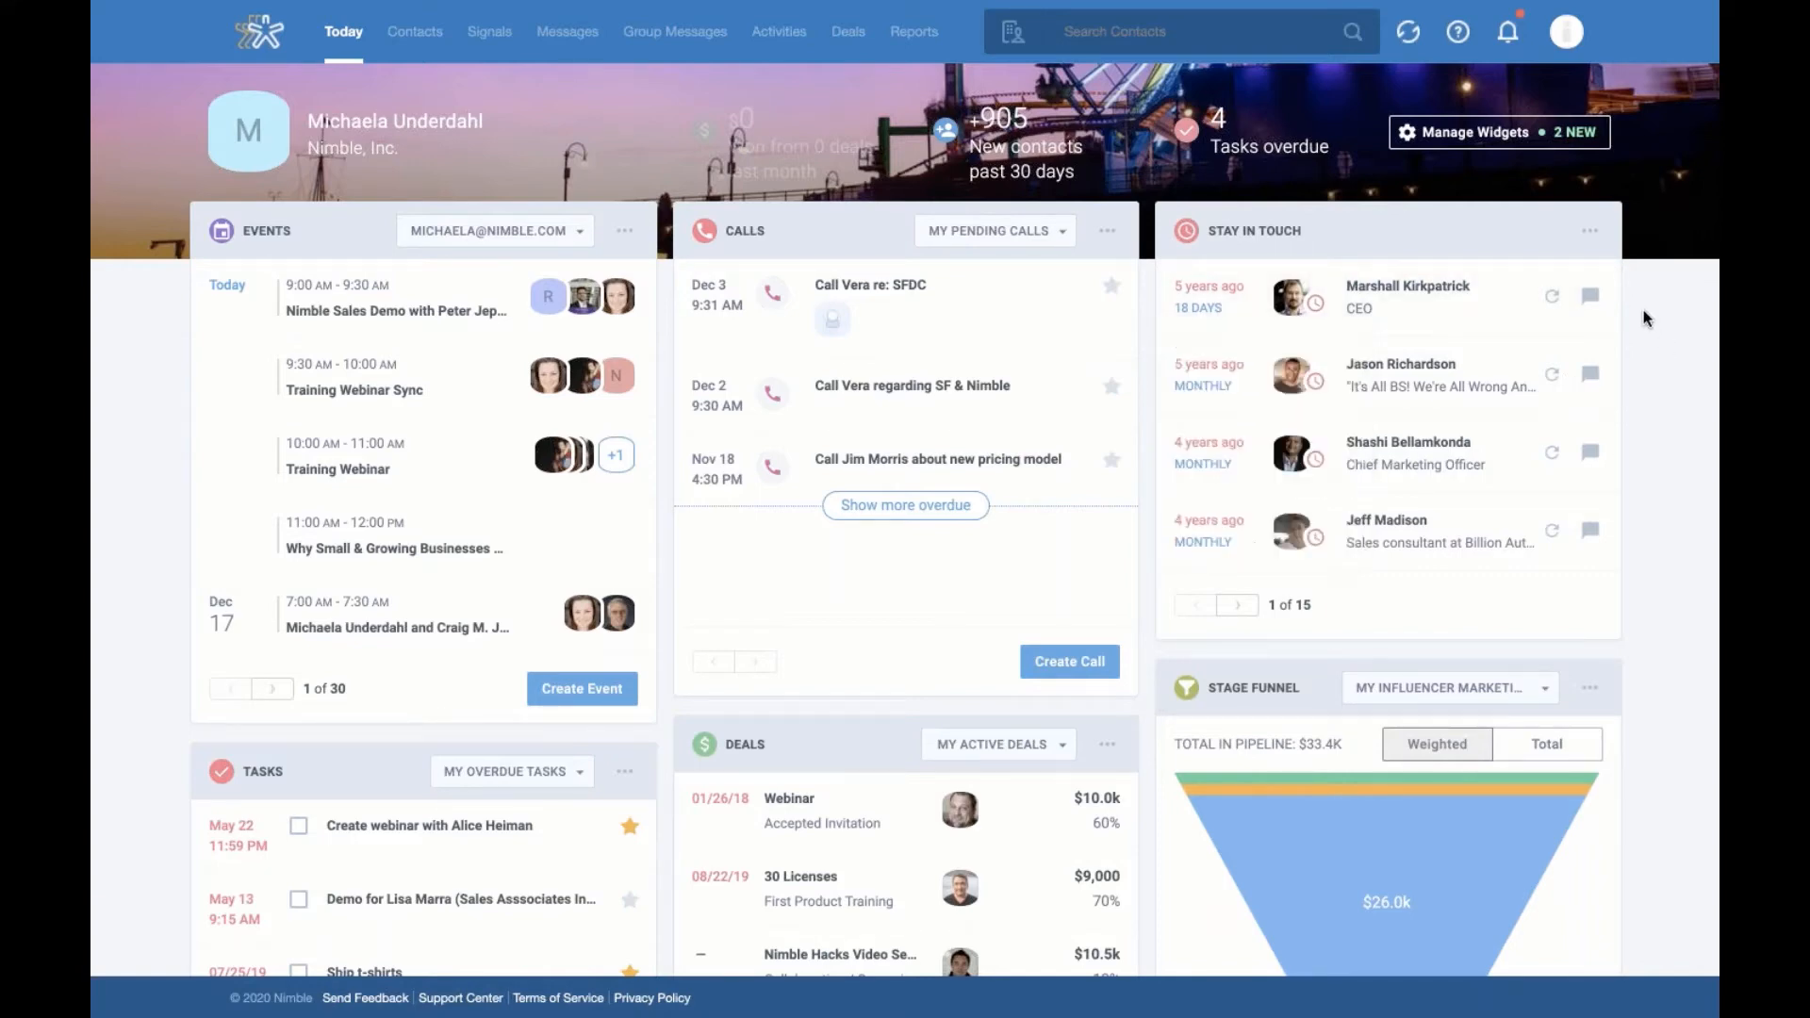
Review the Tasks widget's filter choices, keep it on My Overdue Tasks, and star the May 13 demo task
scroll(1647, 318, "down", 1)
scroll(1647, 318, "down", 2)
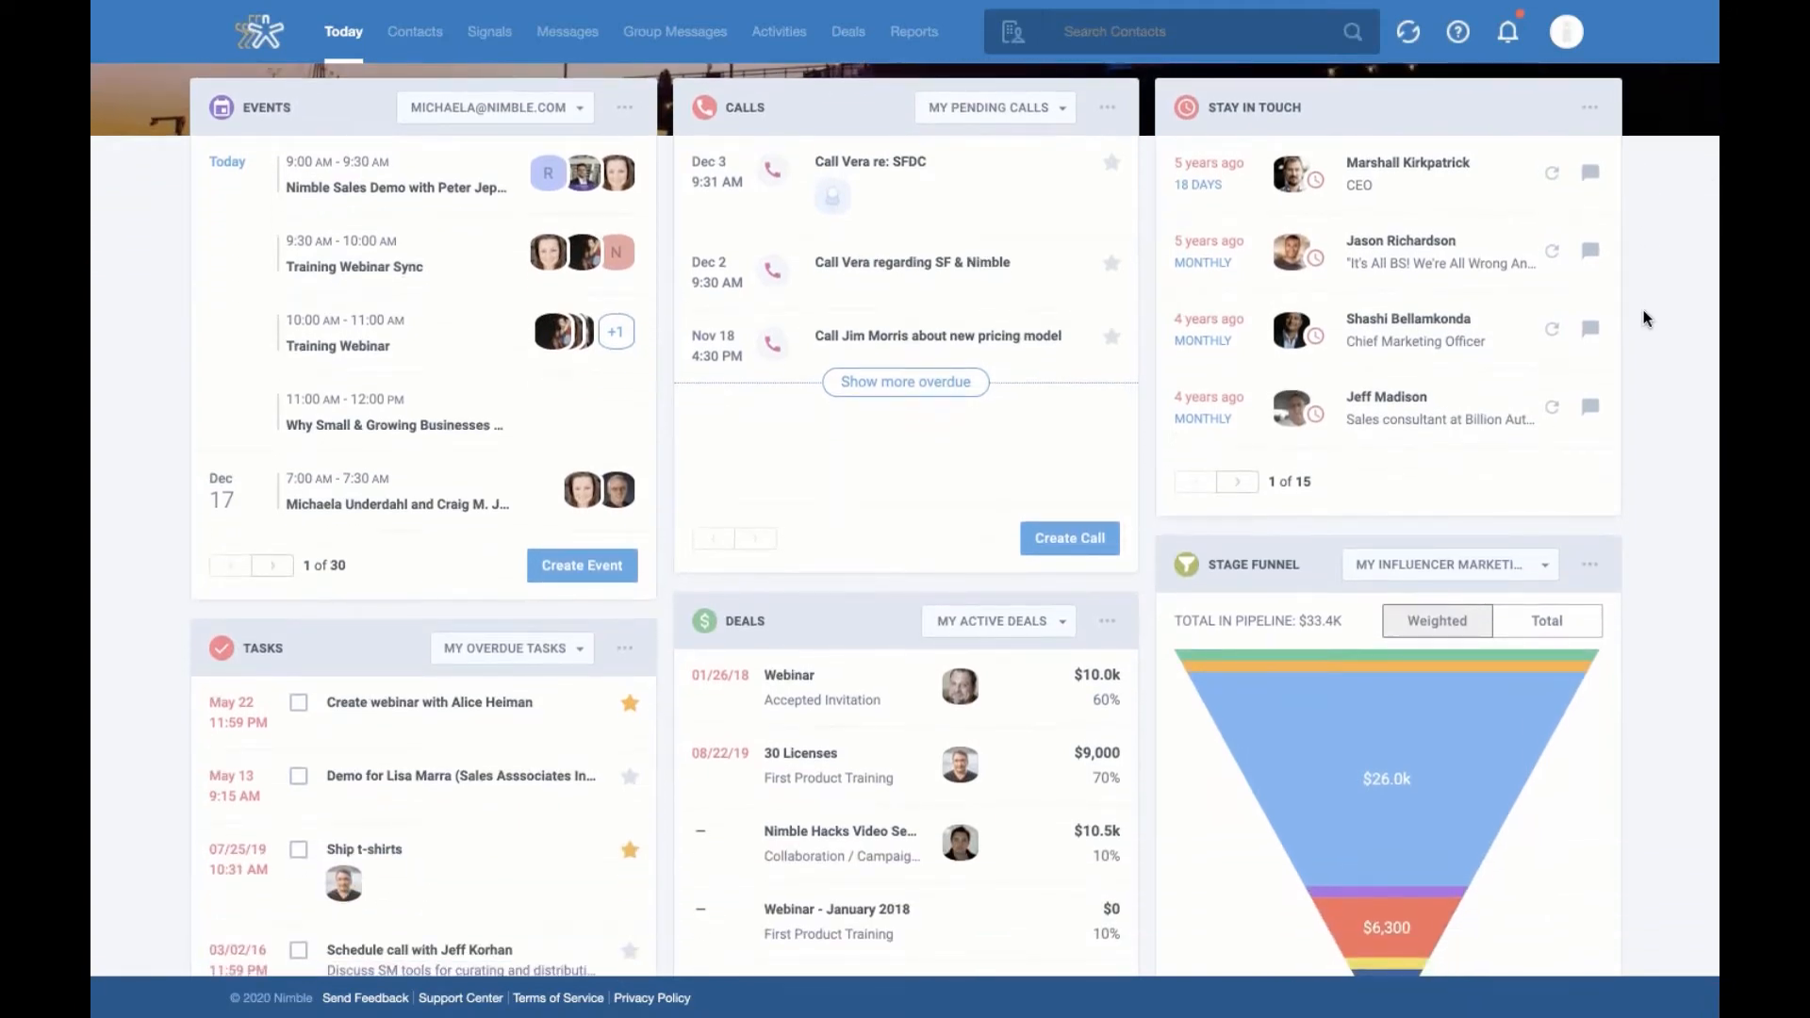
scroll(1647, 318, "down", 3)
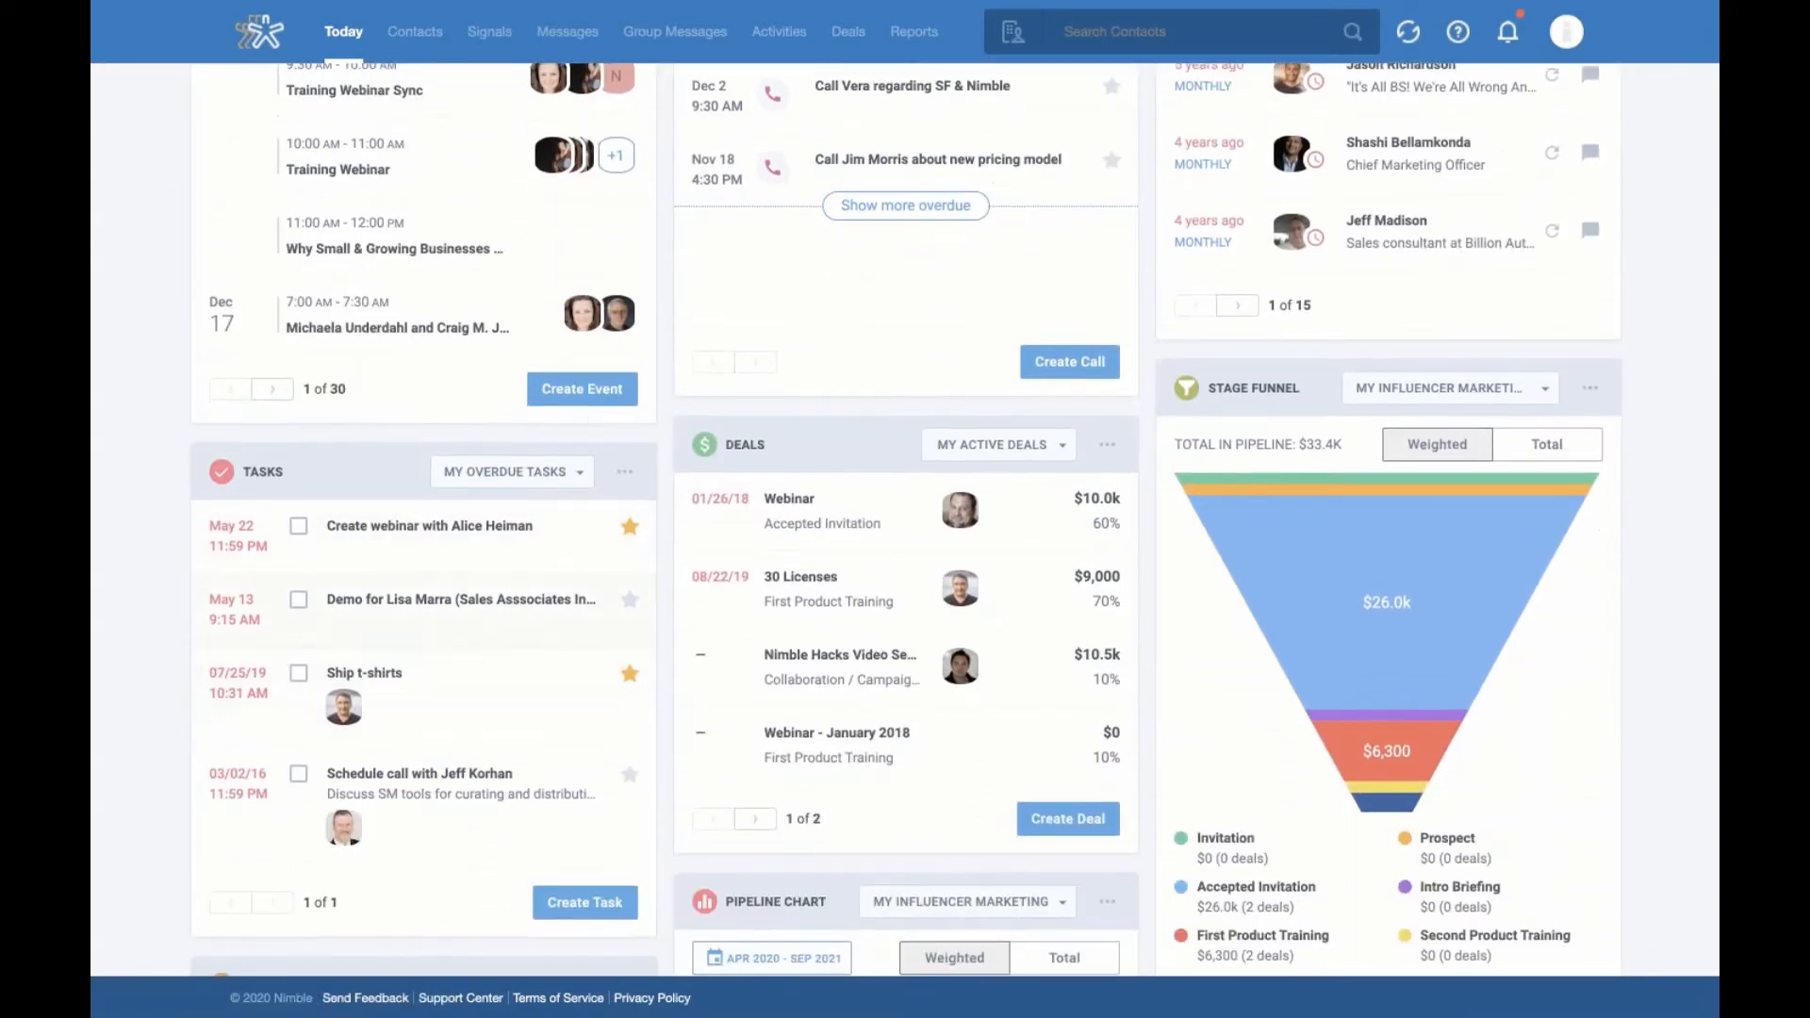
scroll(558, 556, "down", 2)
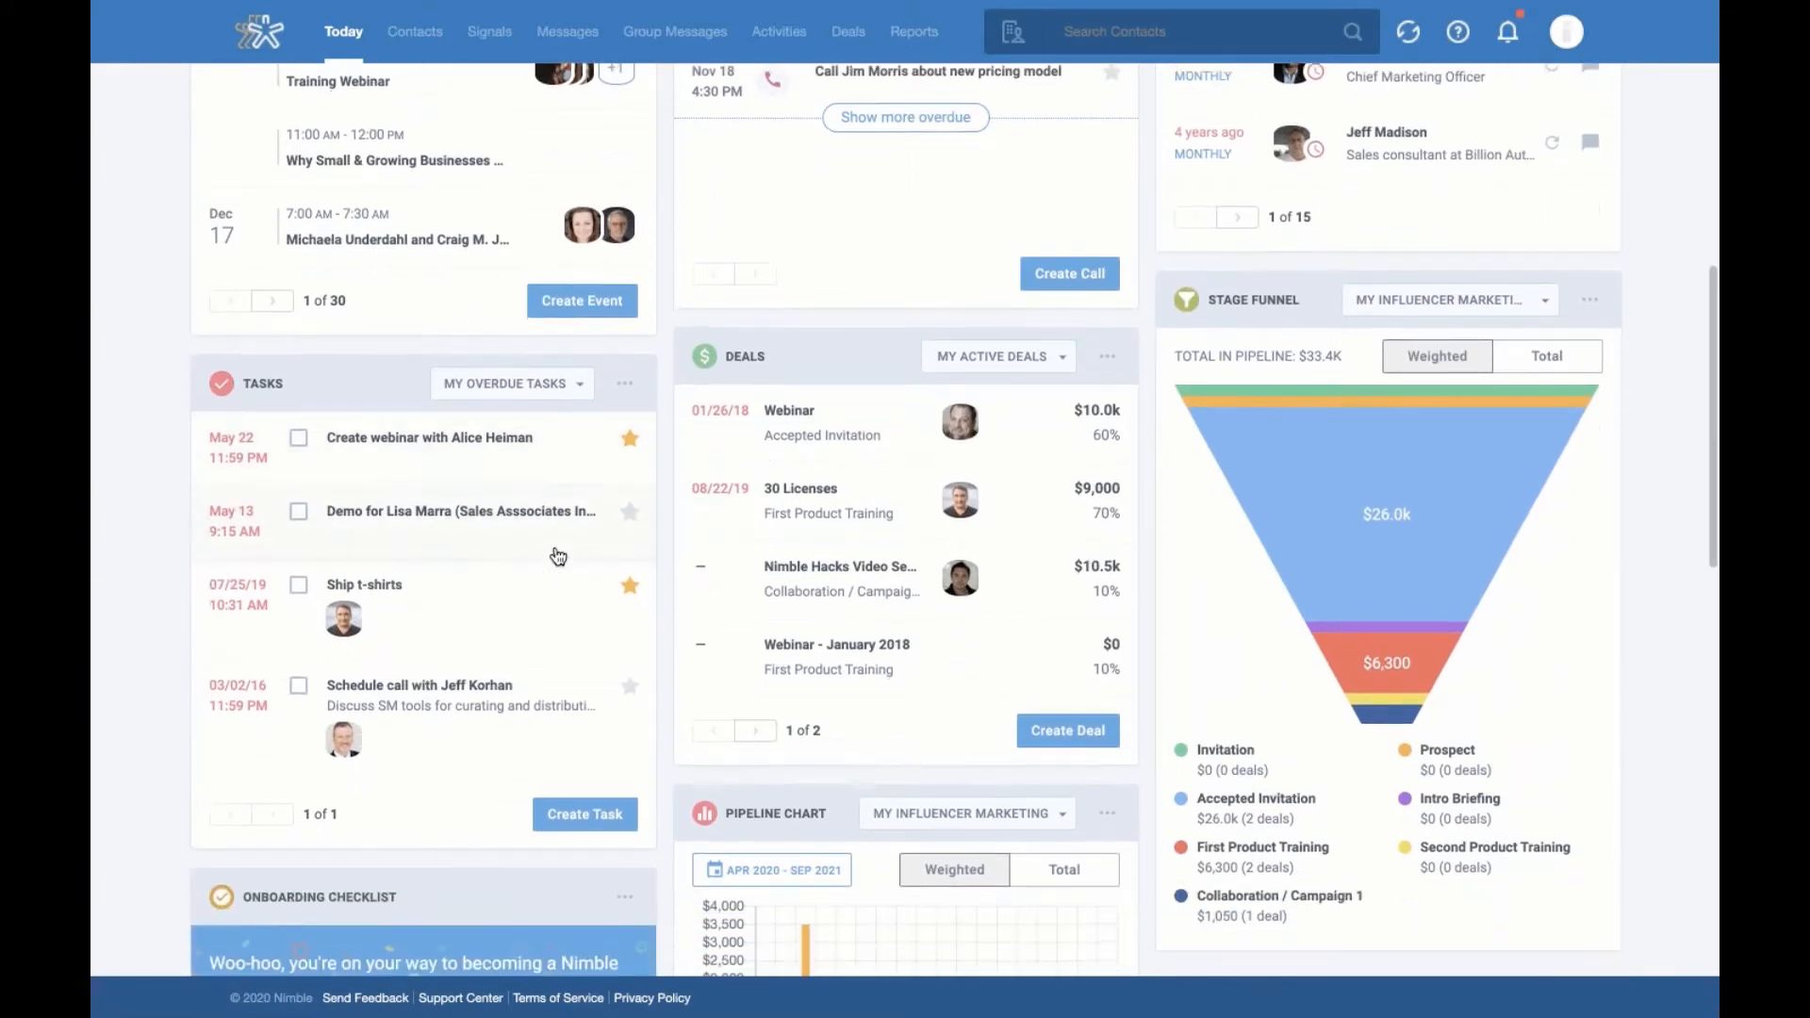
scroll(558, 556, "down", 2)
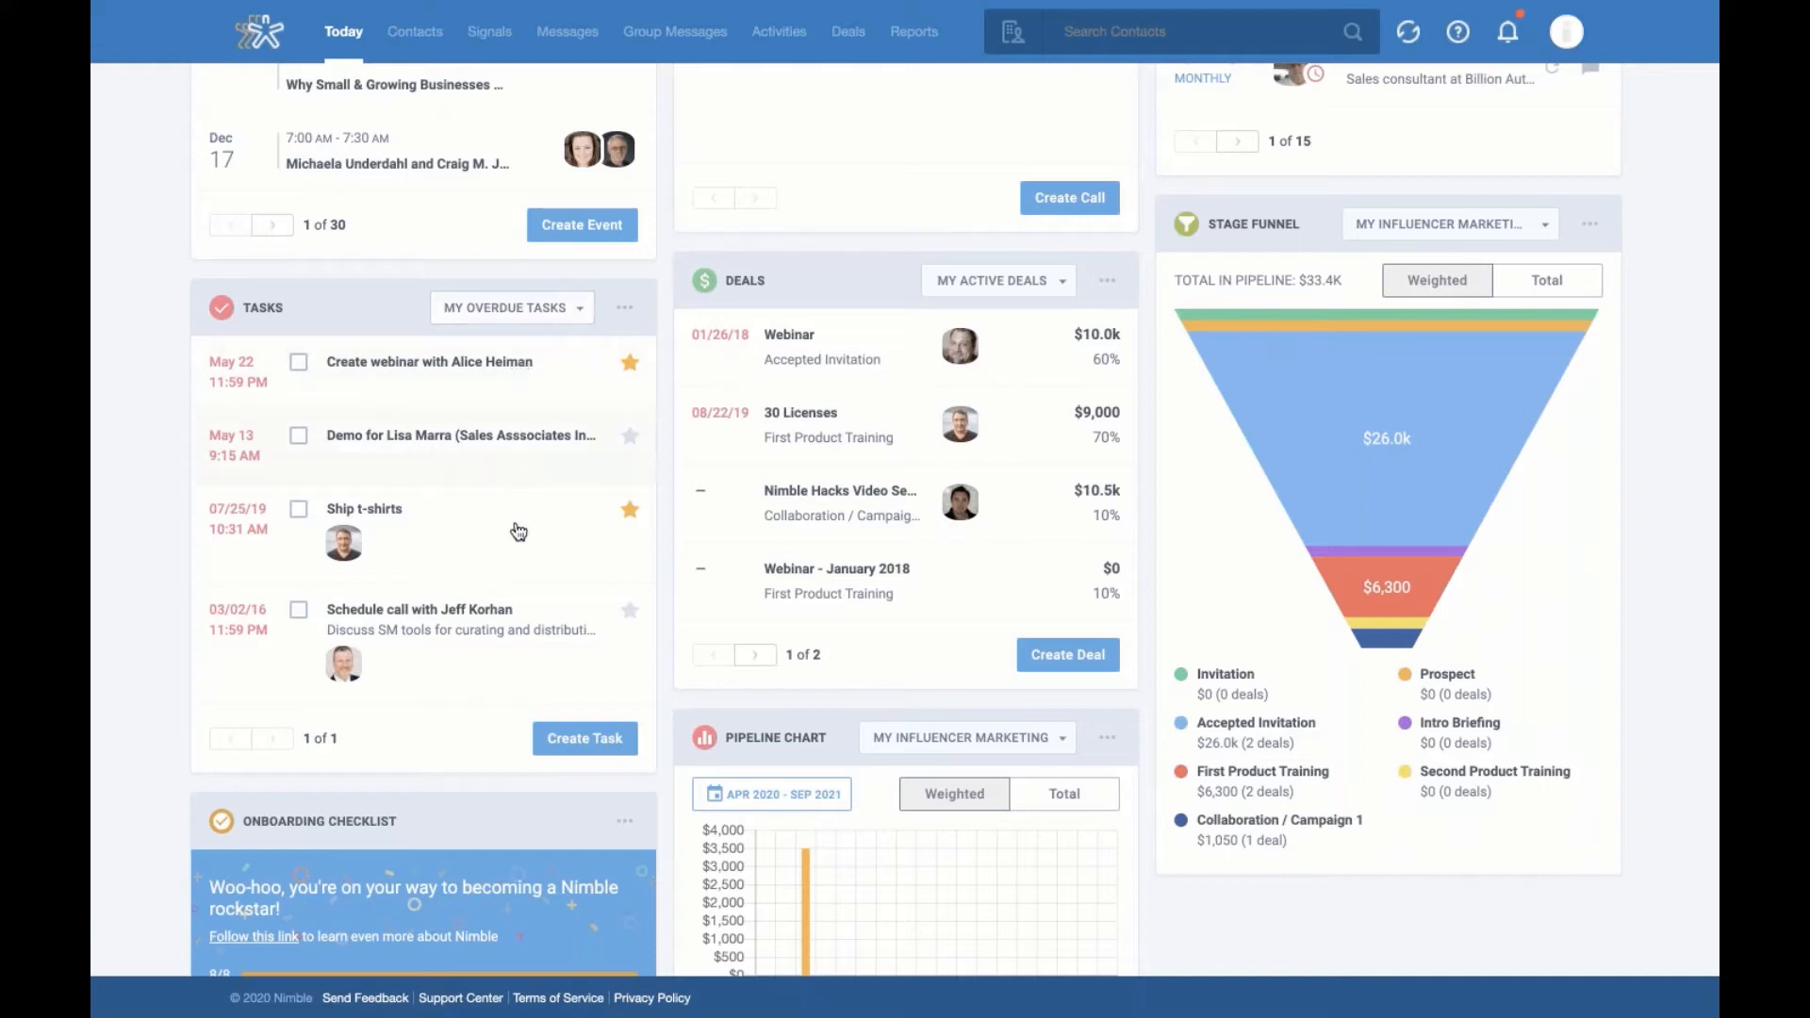
left_click(584, 316)
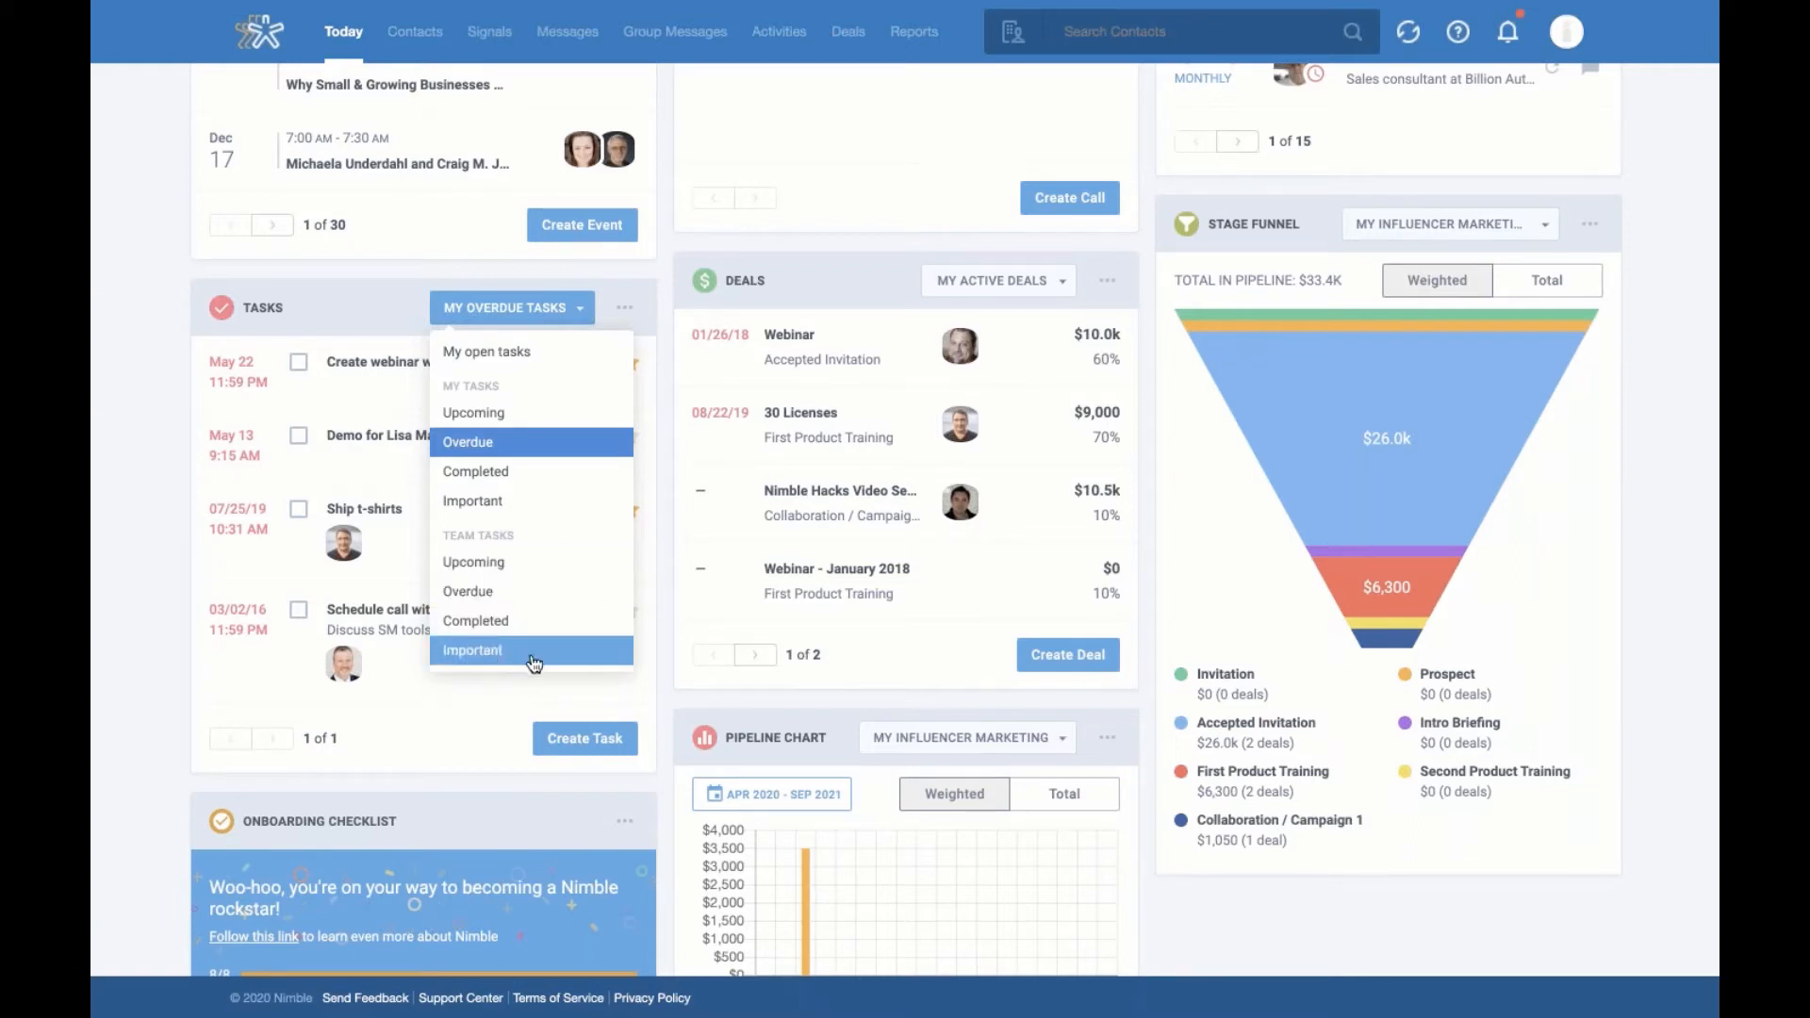
left_click(671, 580)
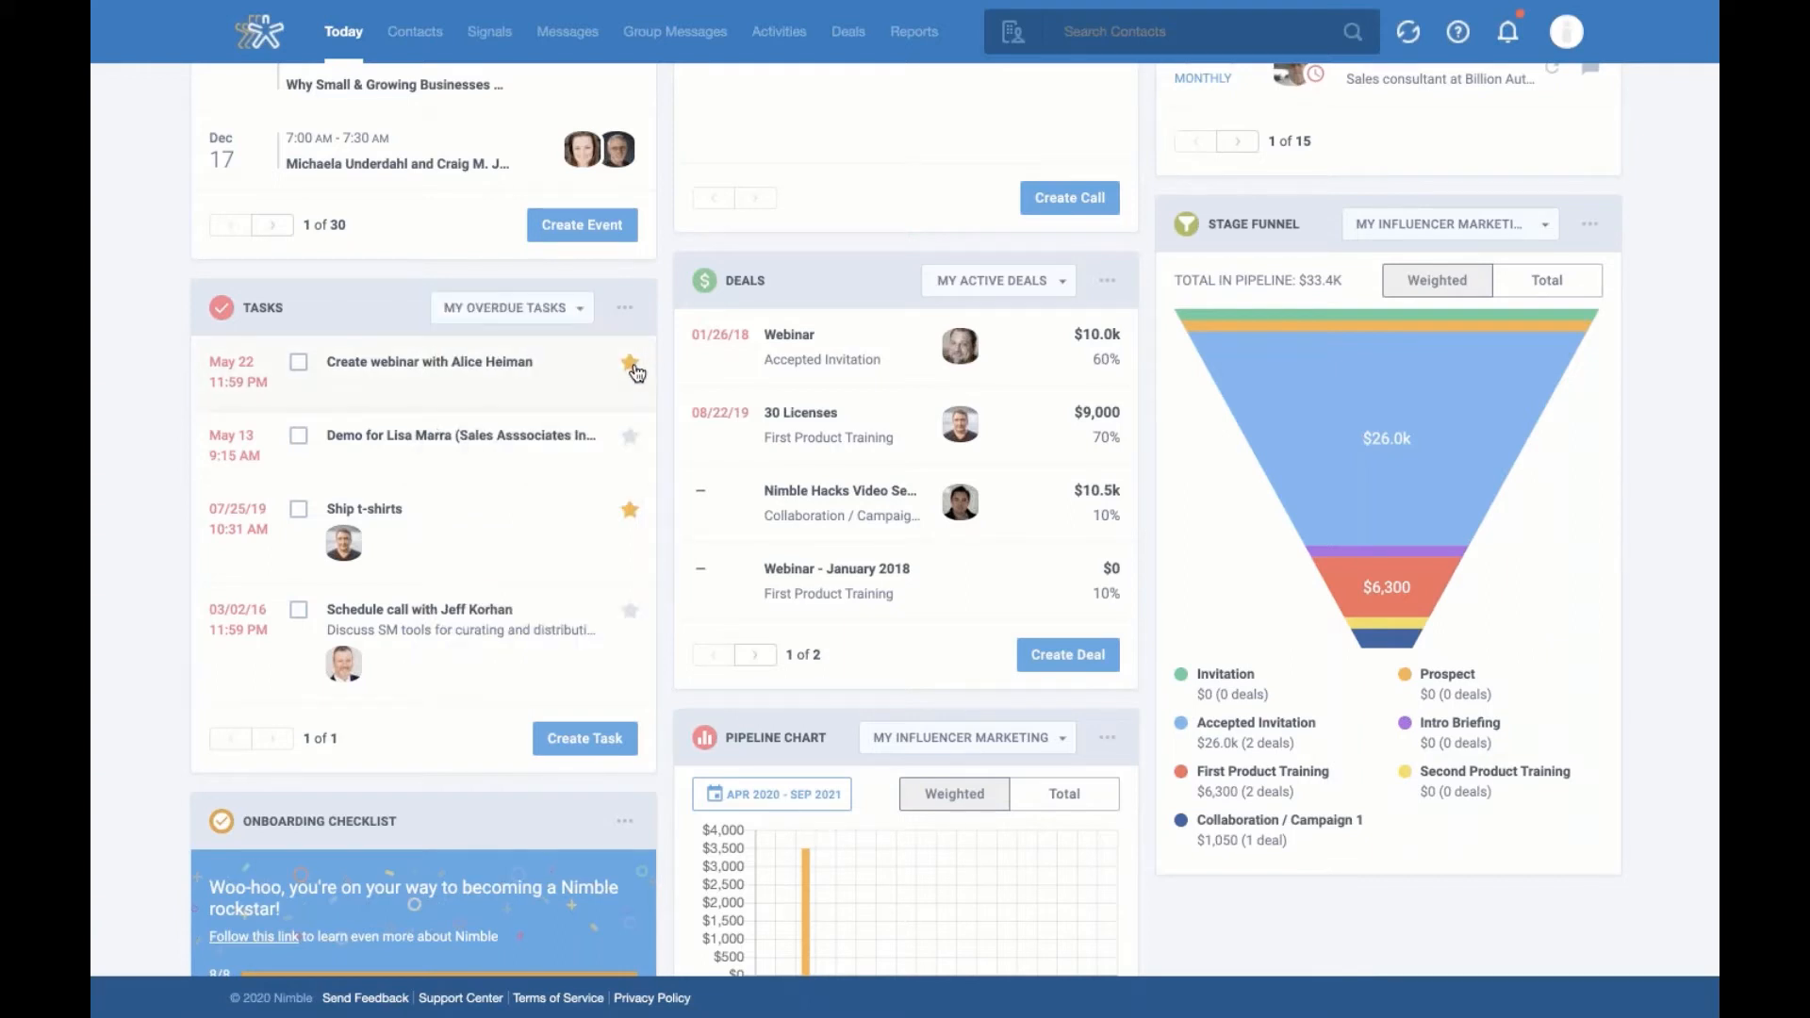
left_click(634, 438)
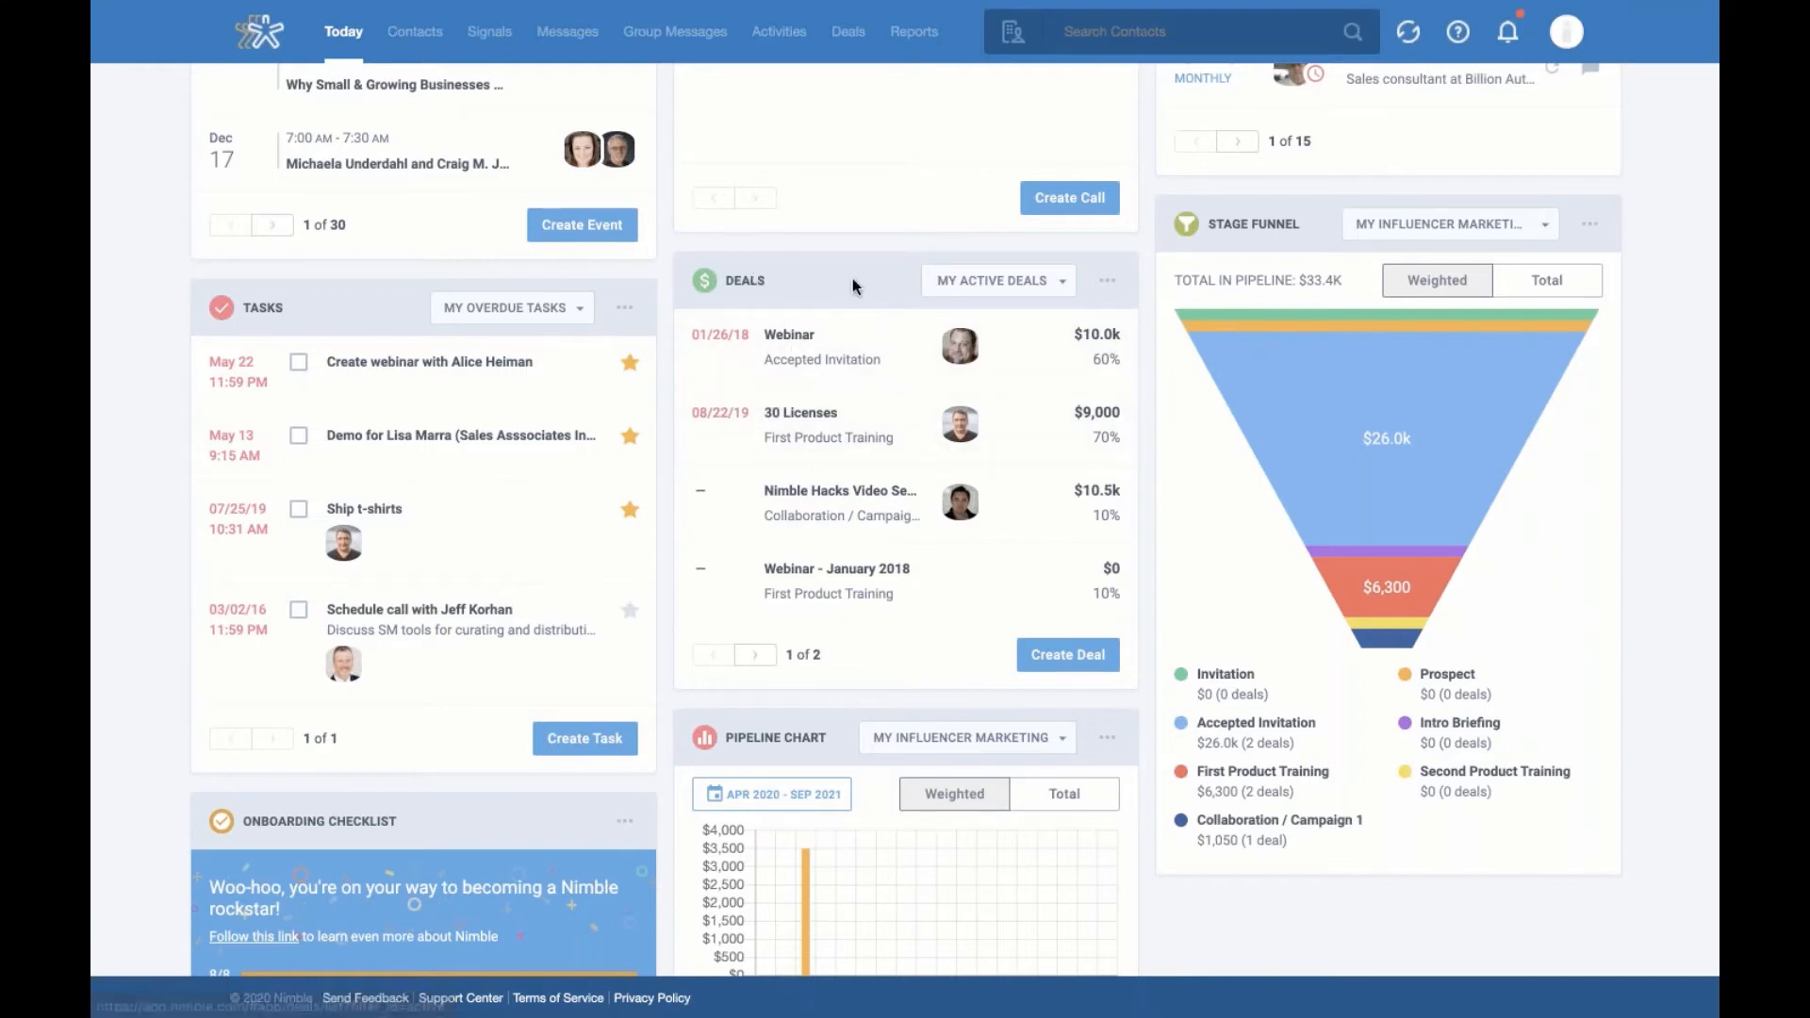
Review the Deals widget's filter choices, keep it on My Active Deals, and look over the Stage Funnel and Pipeline Chart widgets
left_click(1056, 288)
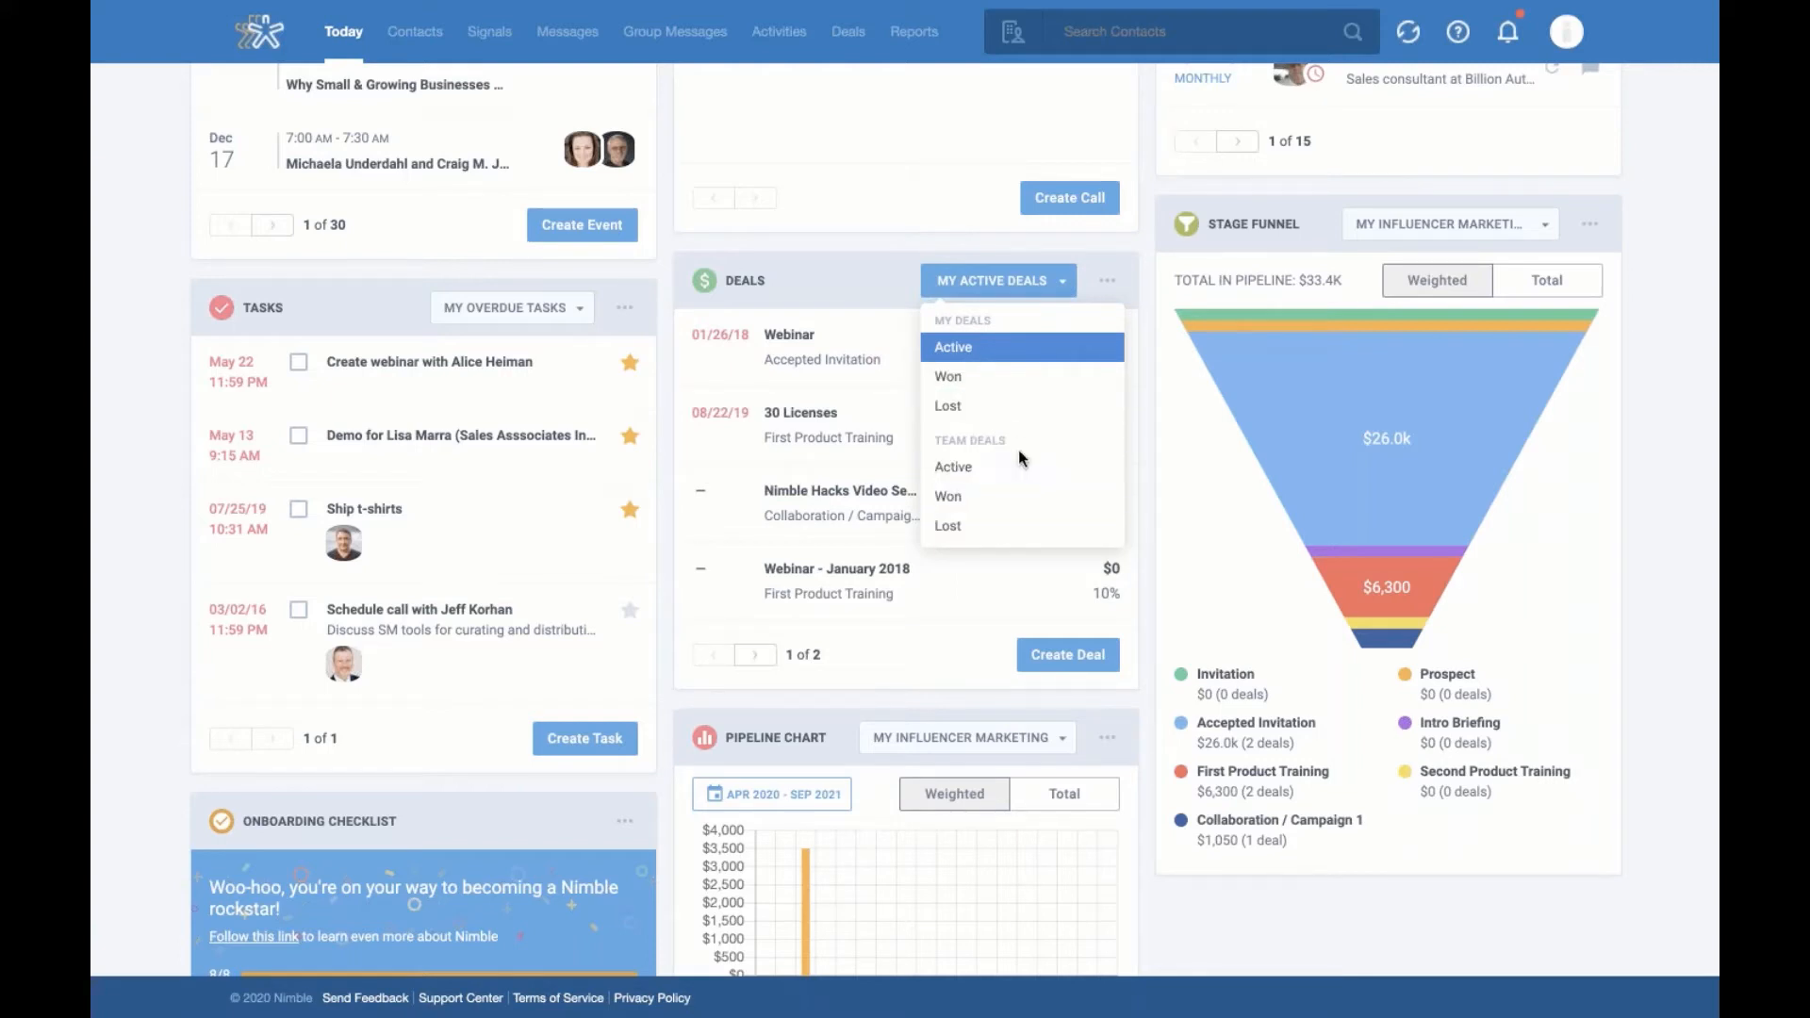
left_click(1145, 405)
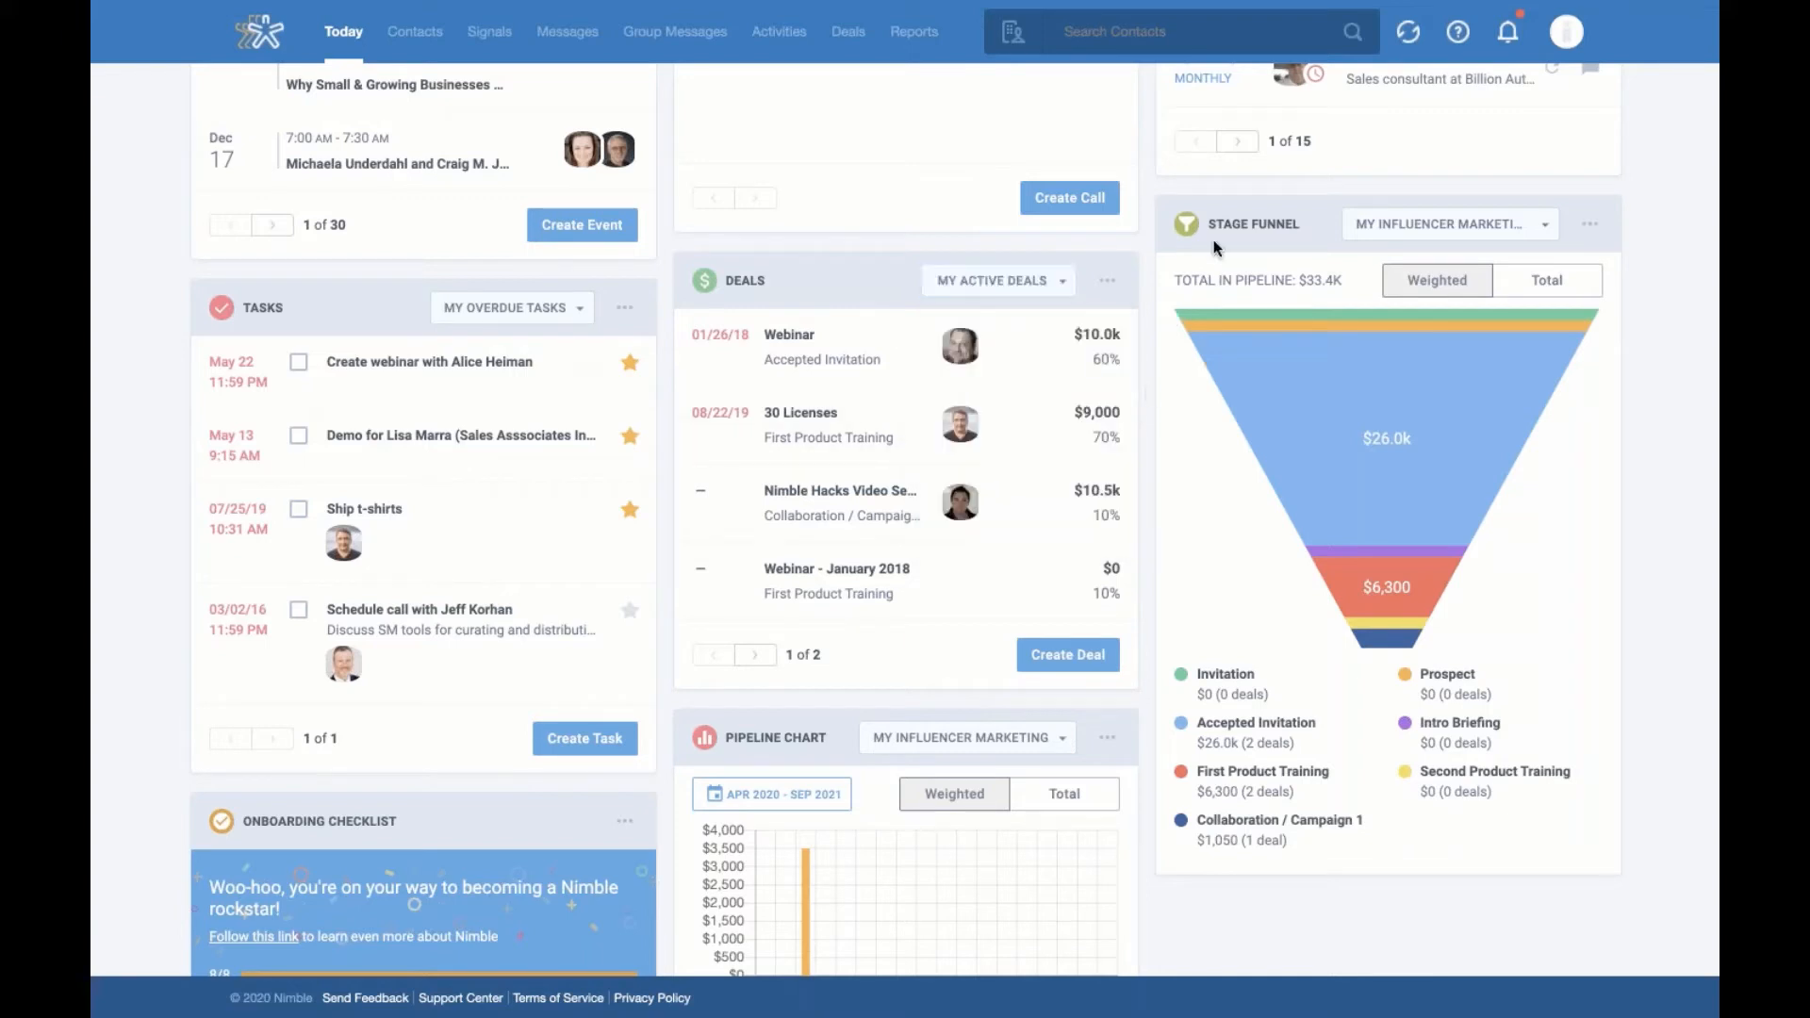
scroll(1163, 590, "down", 2)
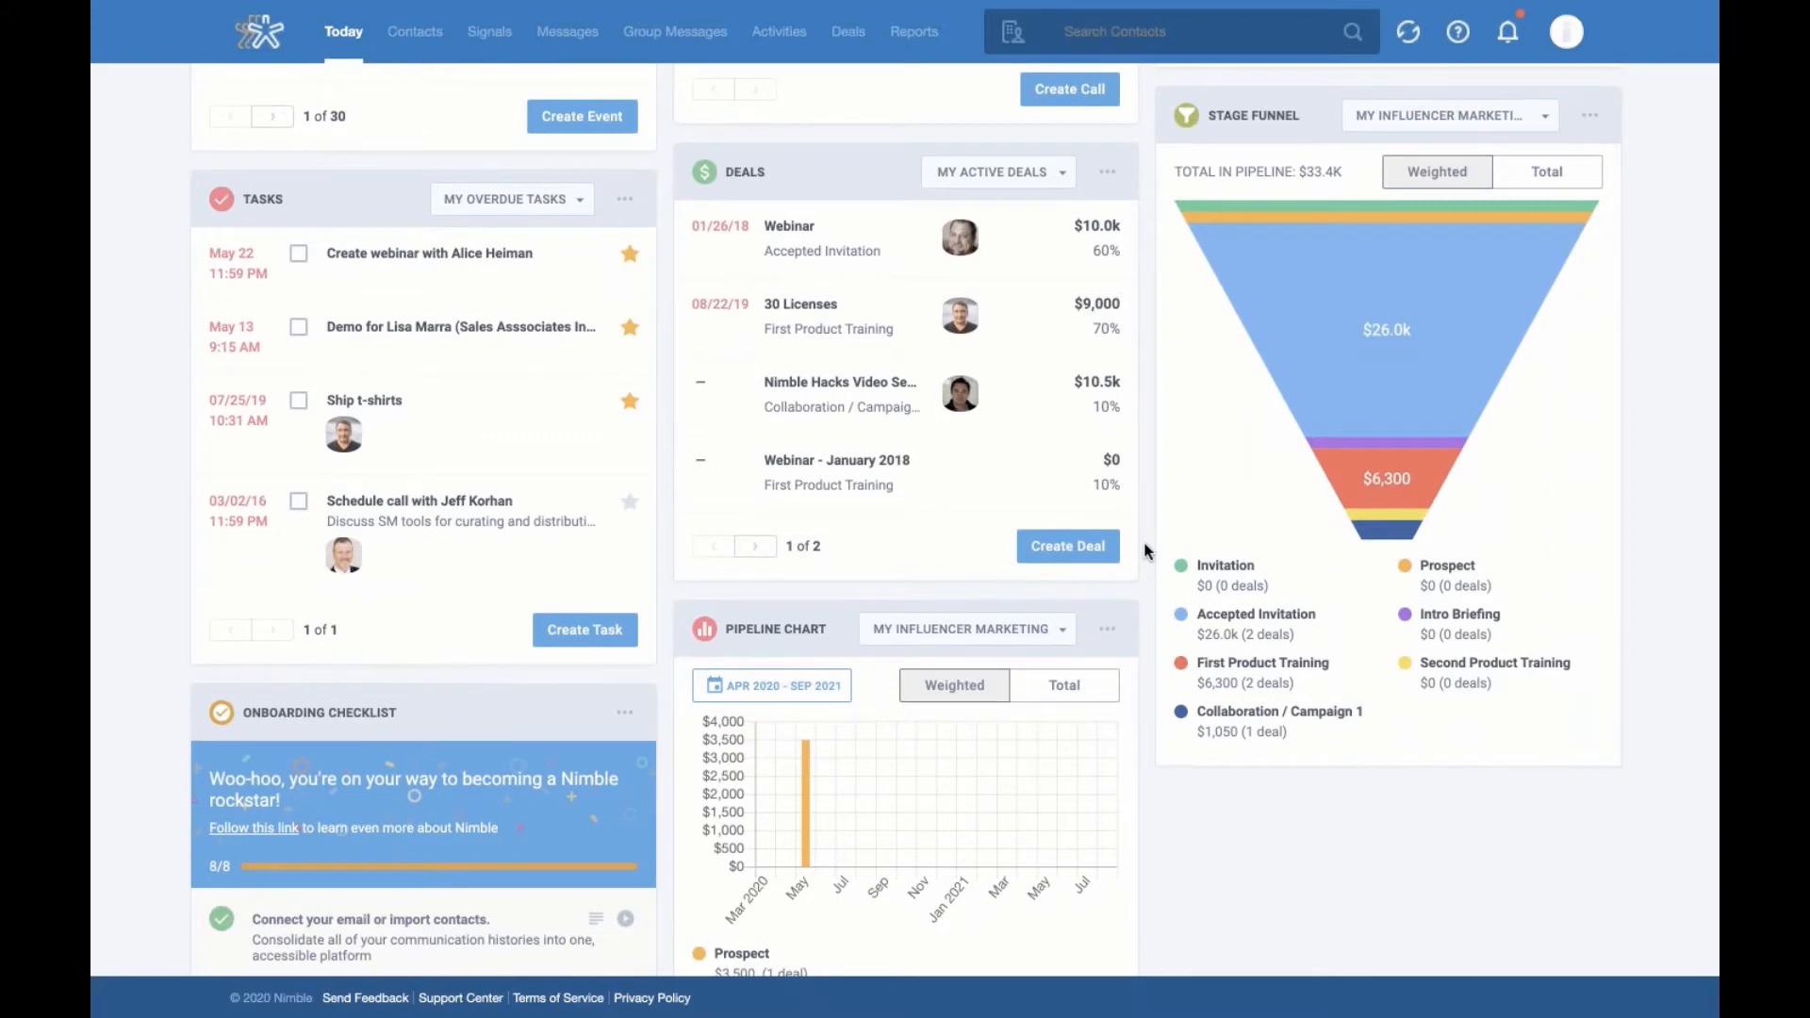
Open the dashboard's widget management, bring up the add or remove selection, and look through the enabled widgets
scroll(1146, 551, "up", 6)
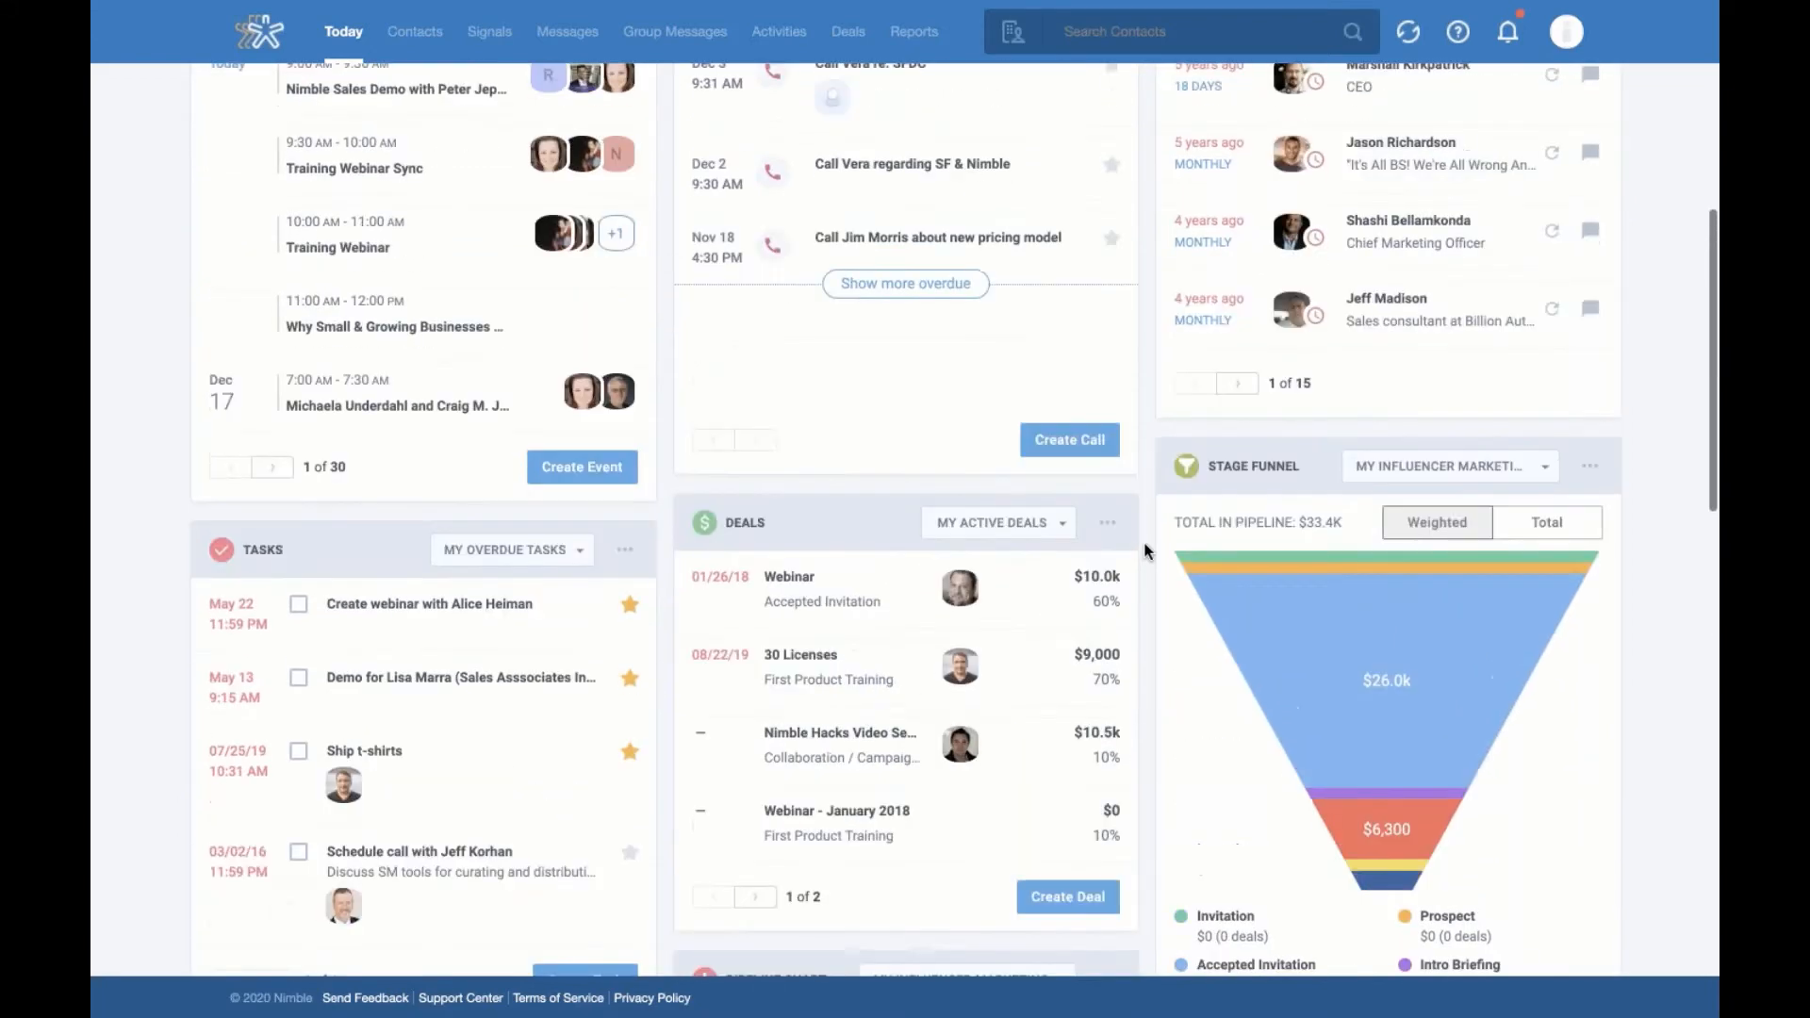
scroll(1146, 552, "up", 3)
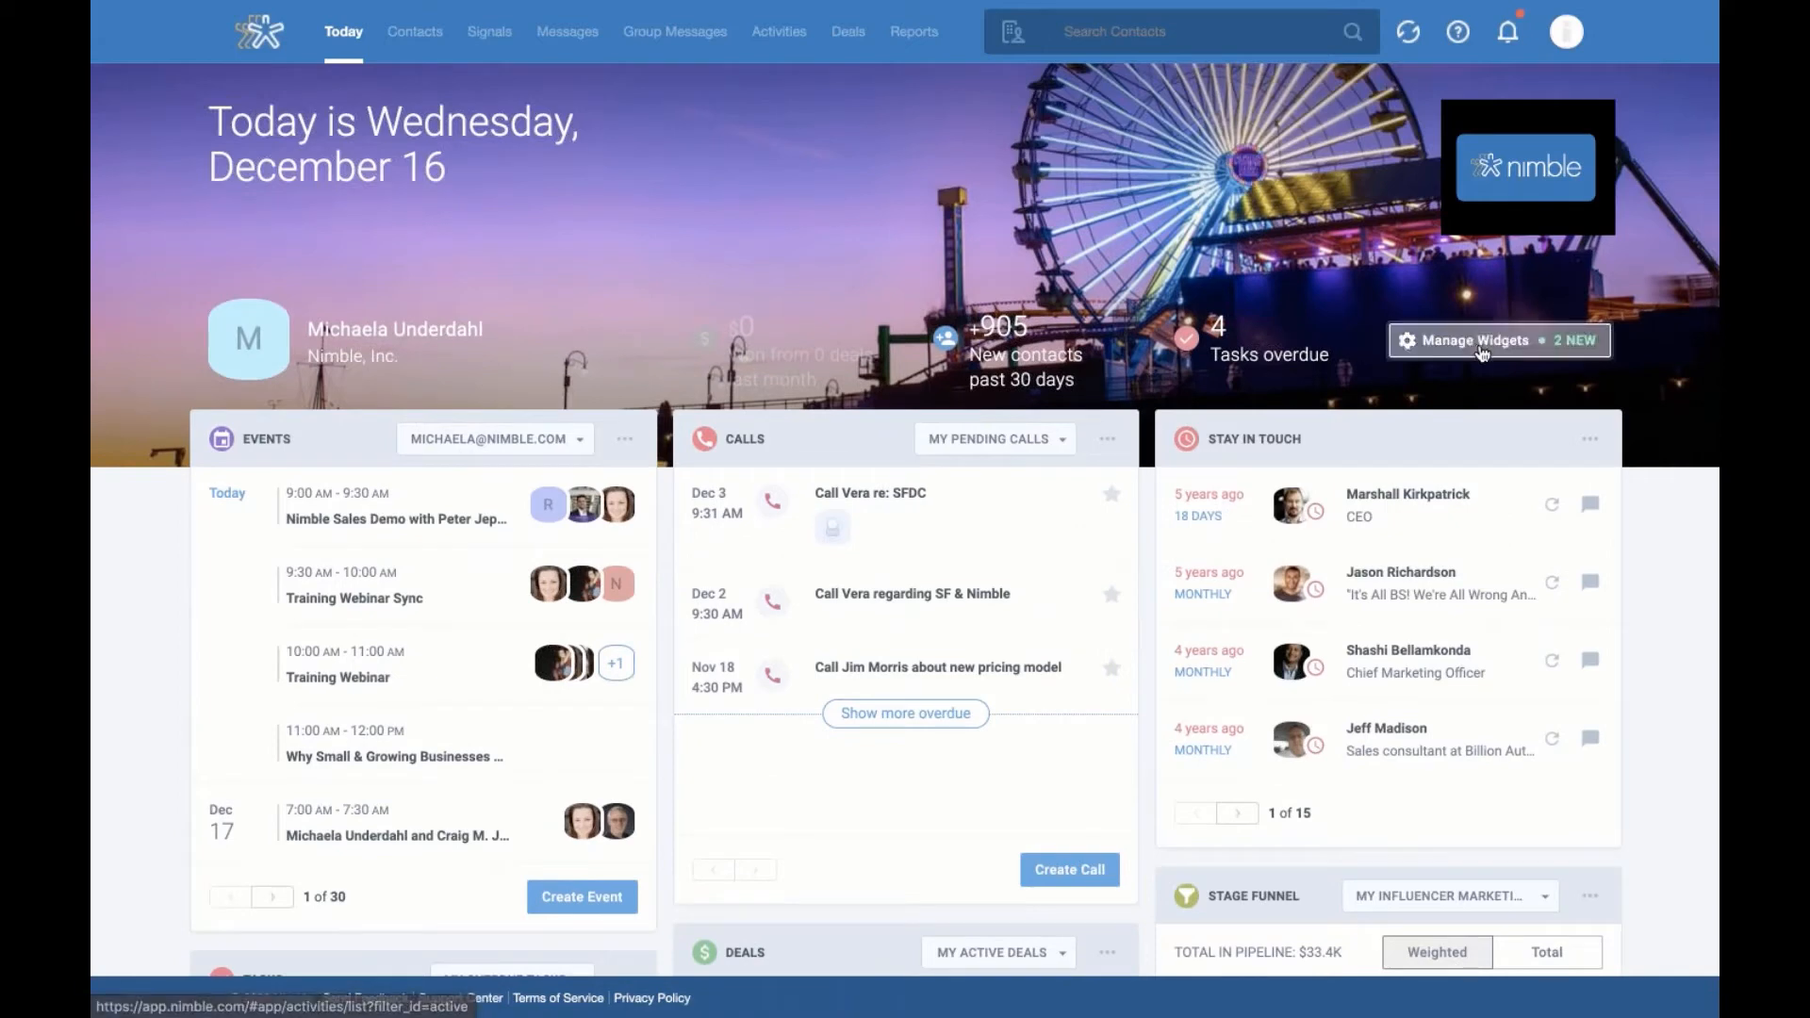
left_click(1481, 341)
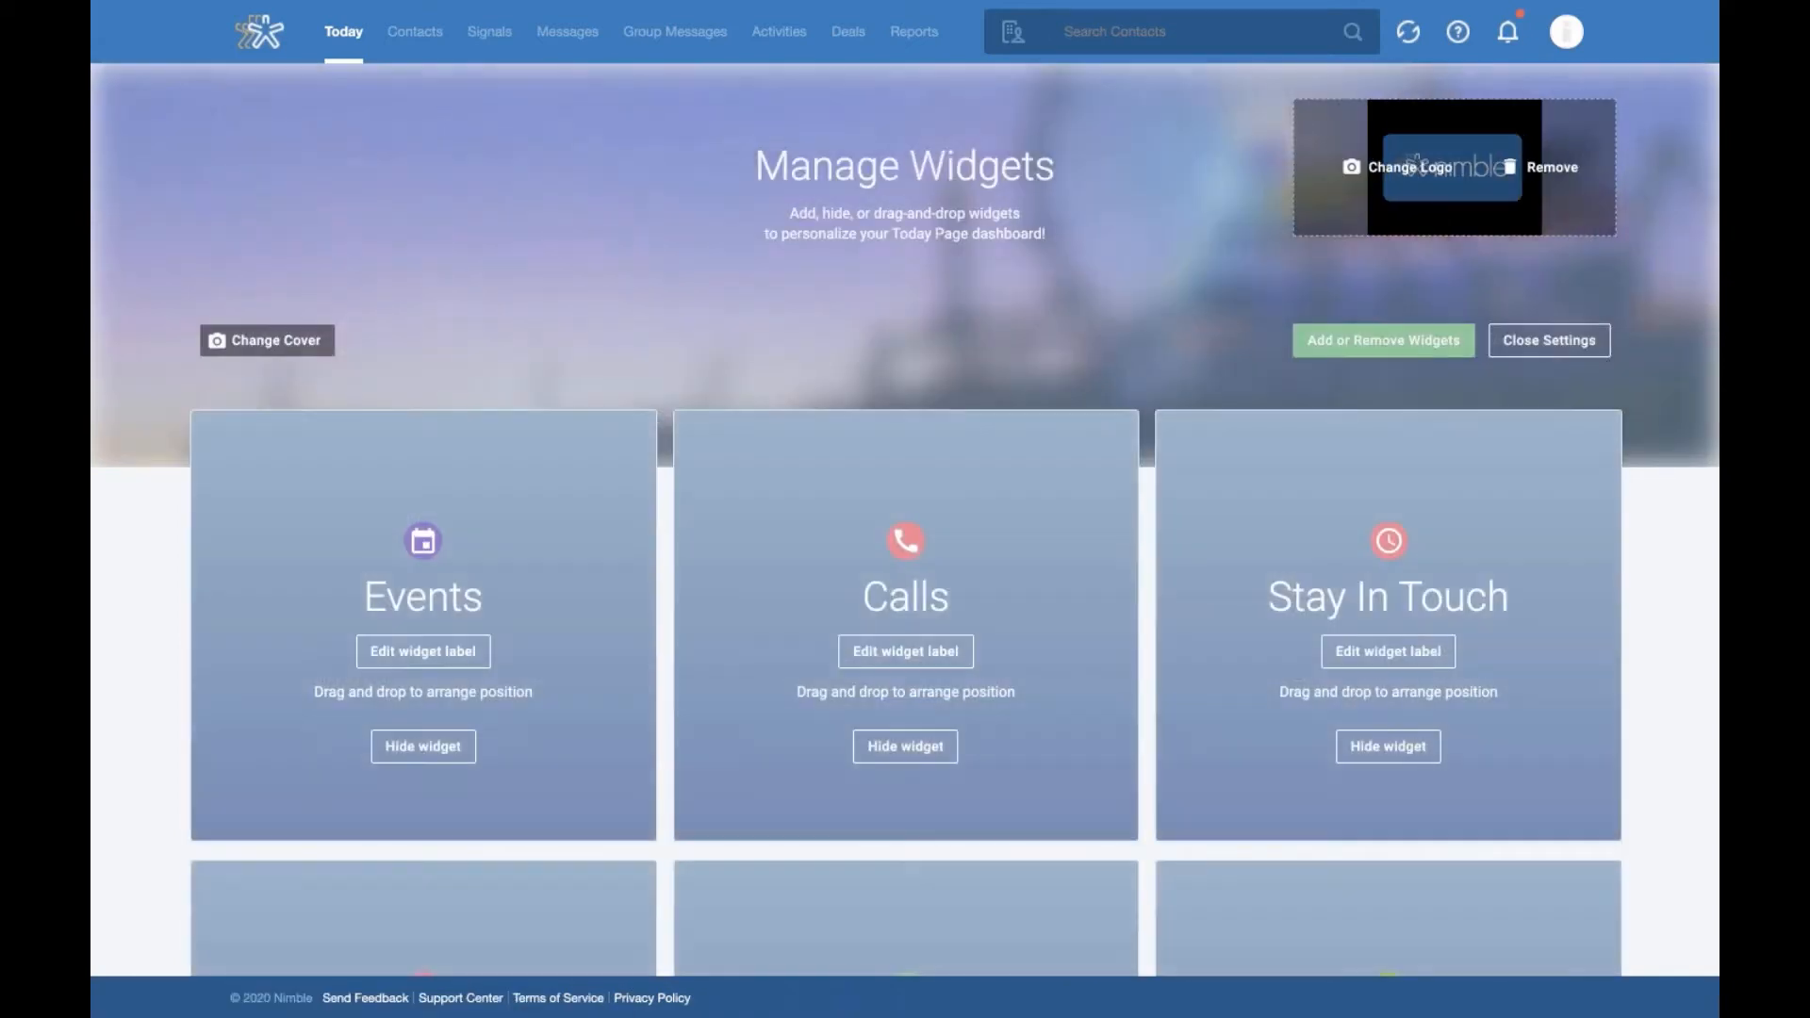
left_click(1546, 341)
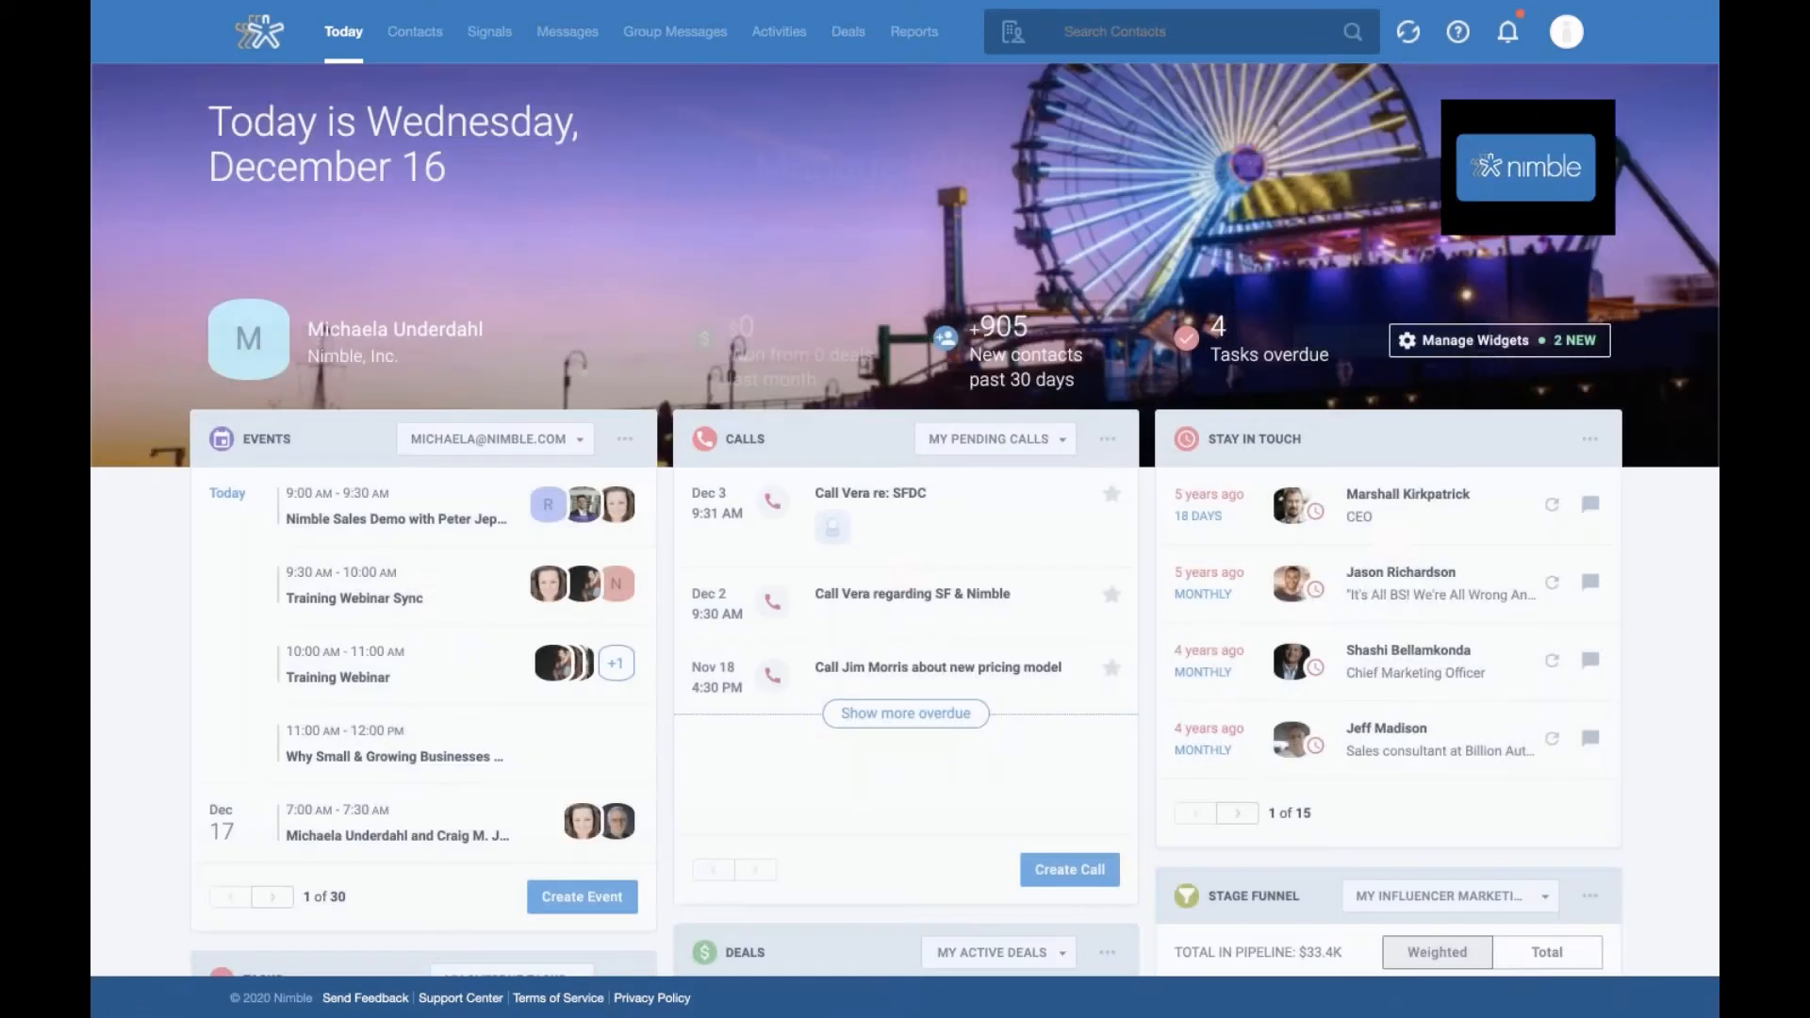
left_click(1512, 341)
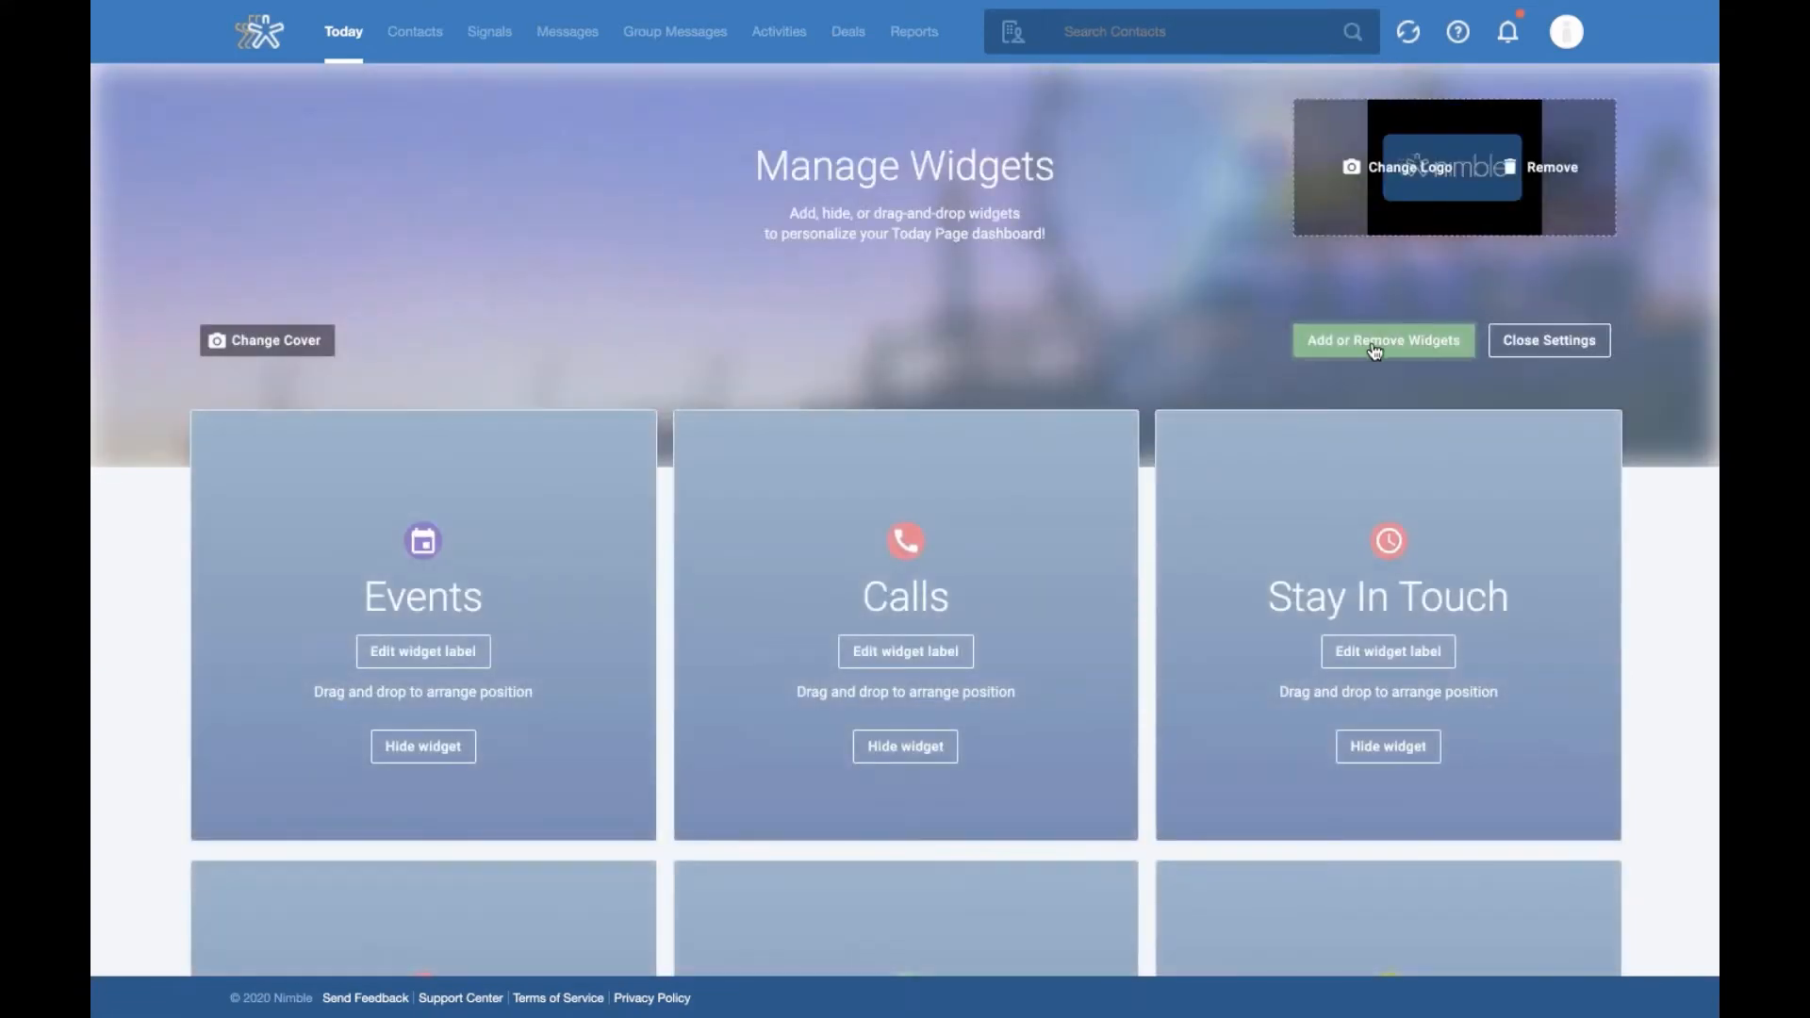
left_click(1374, 341)
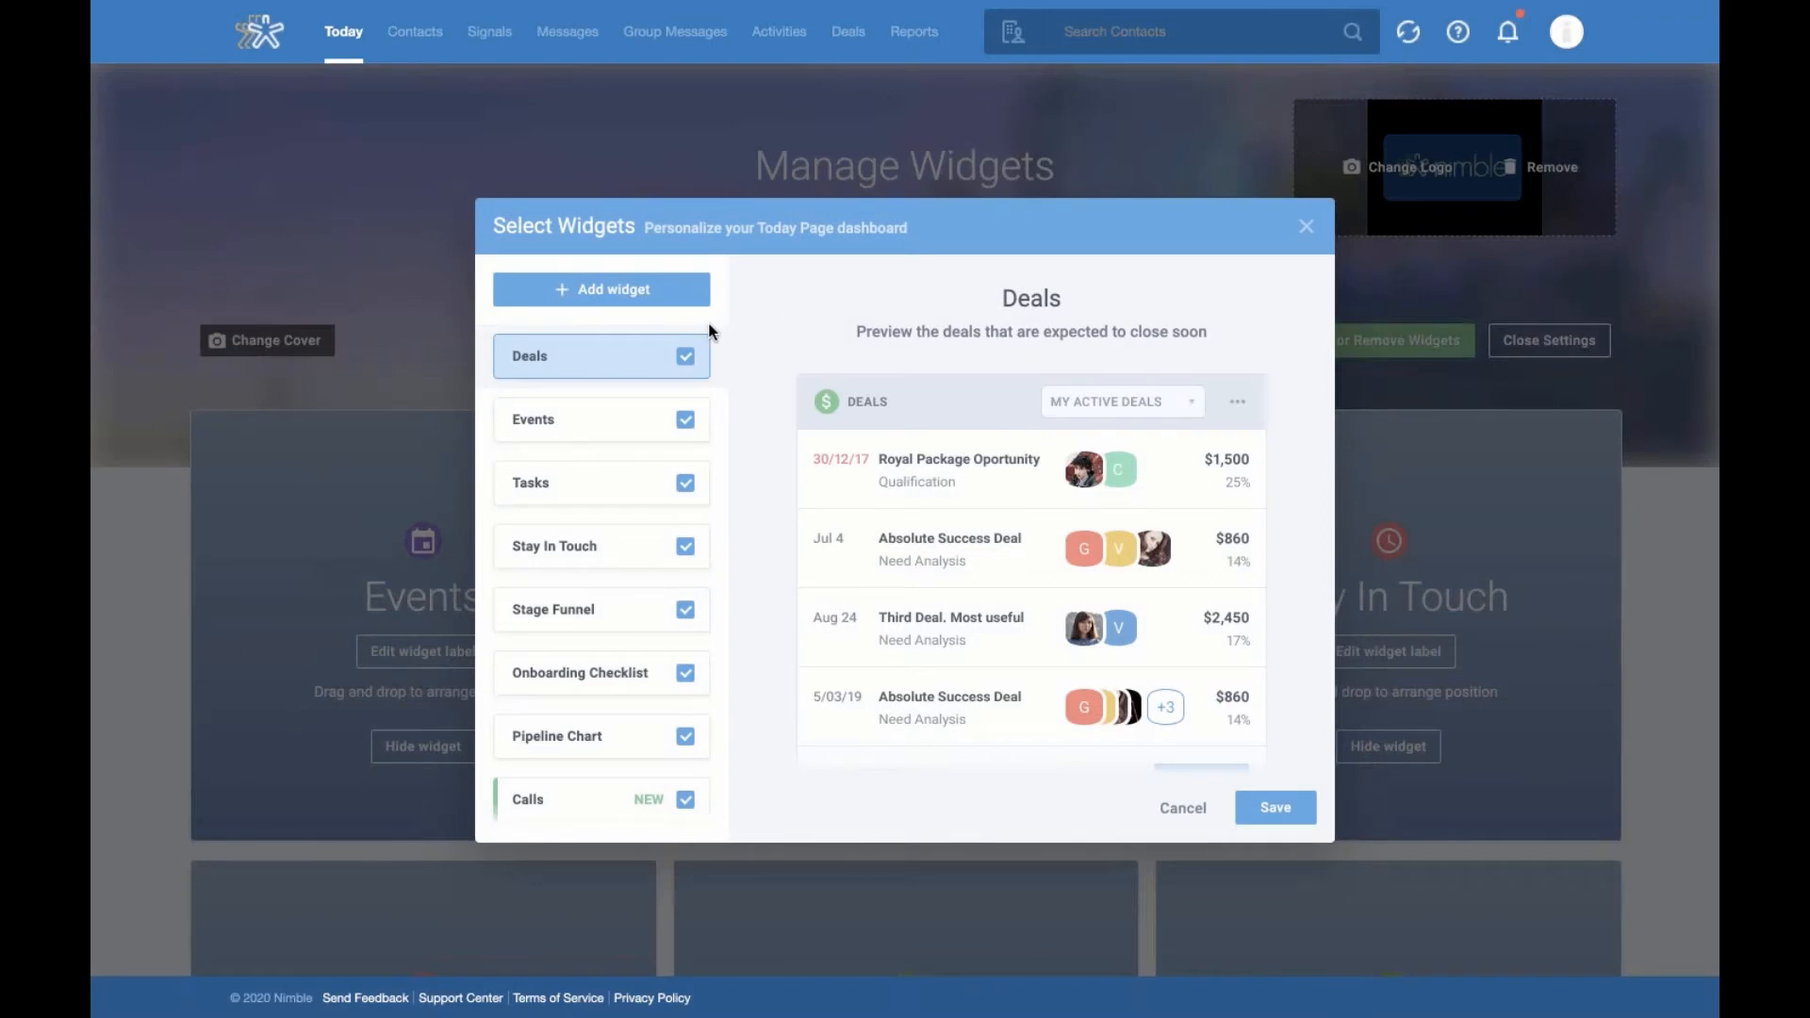
scroll(695, 546, "down", 1)
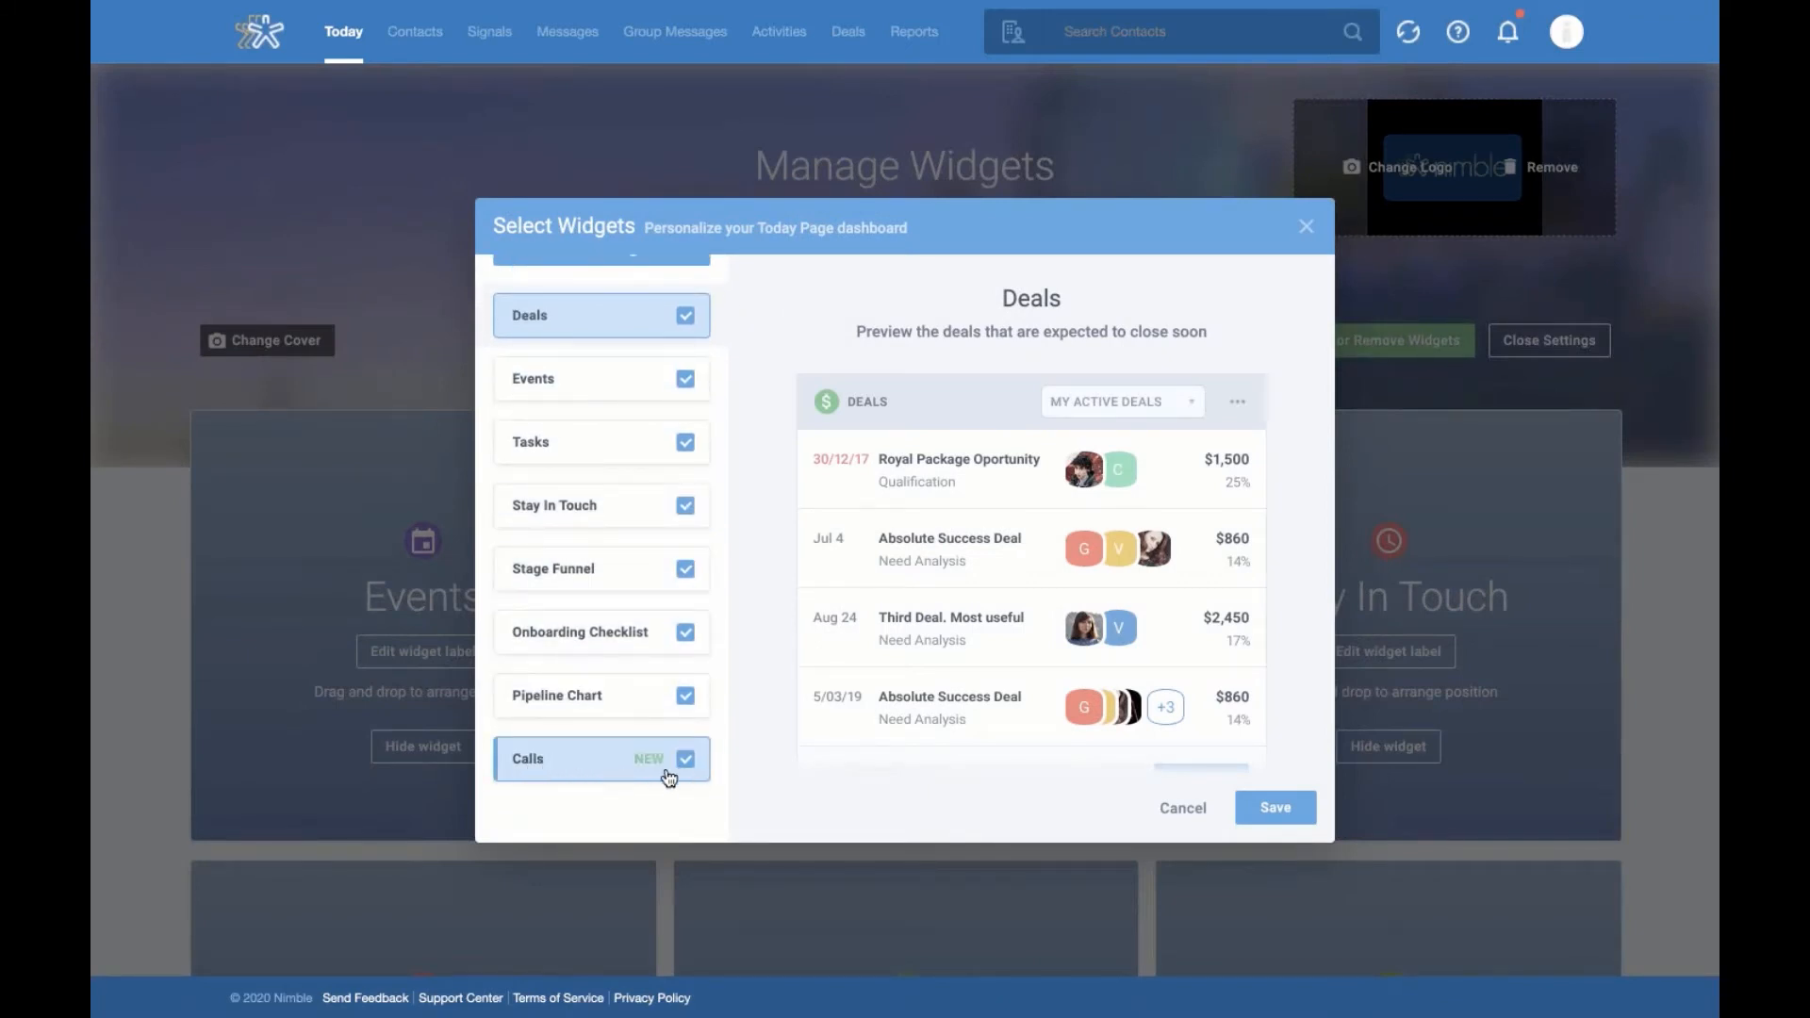
scroll(670, 641, "up", 1)
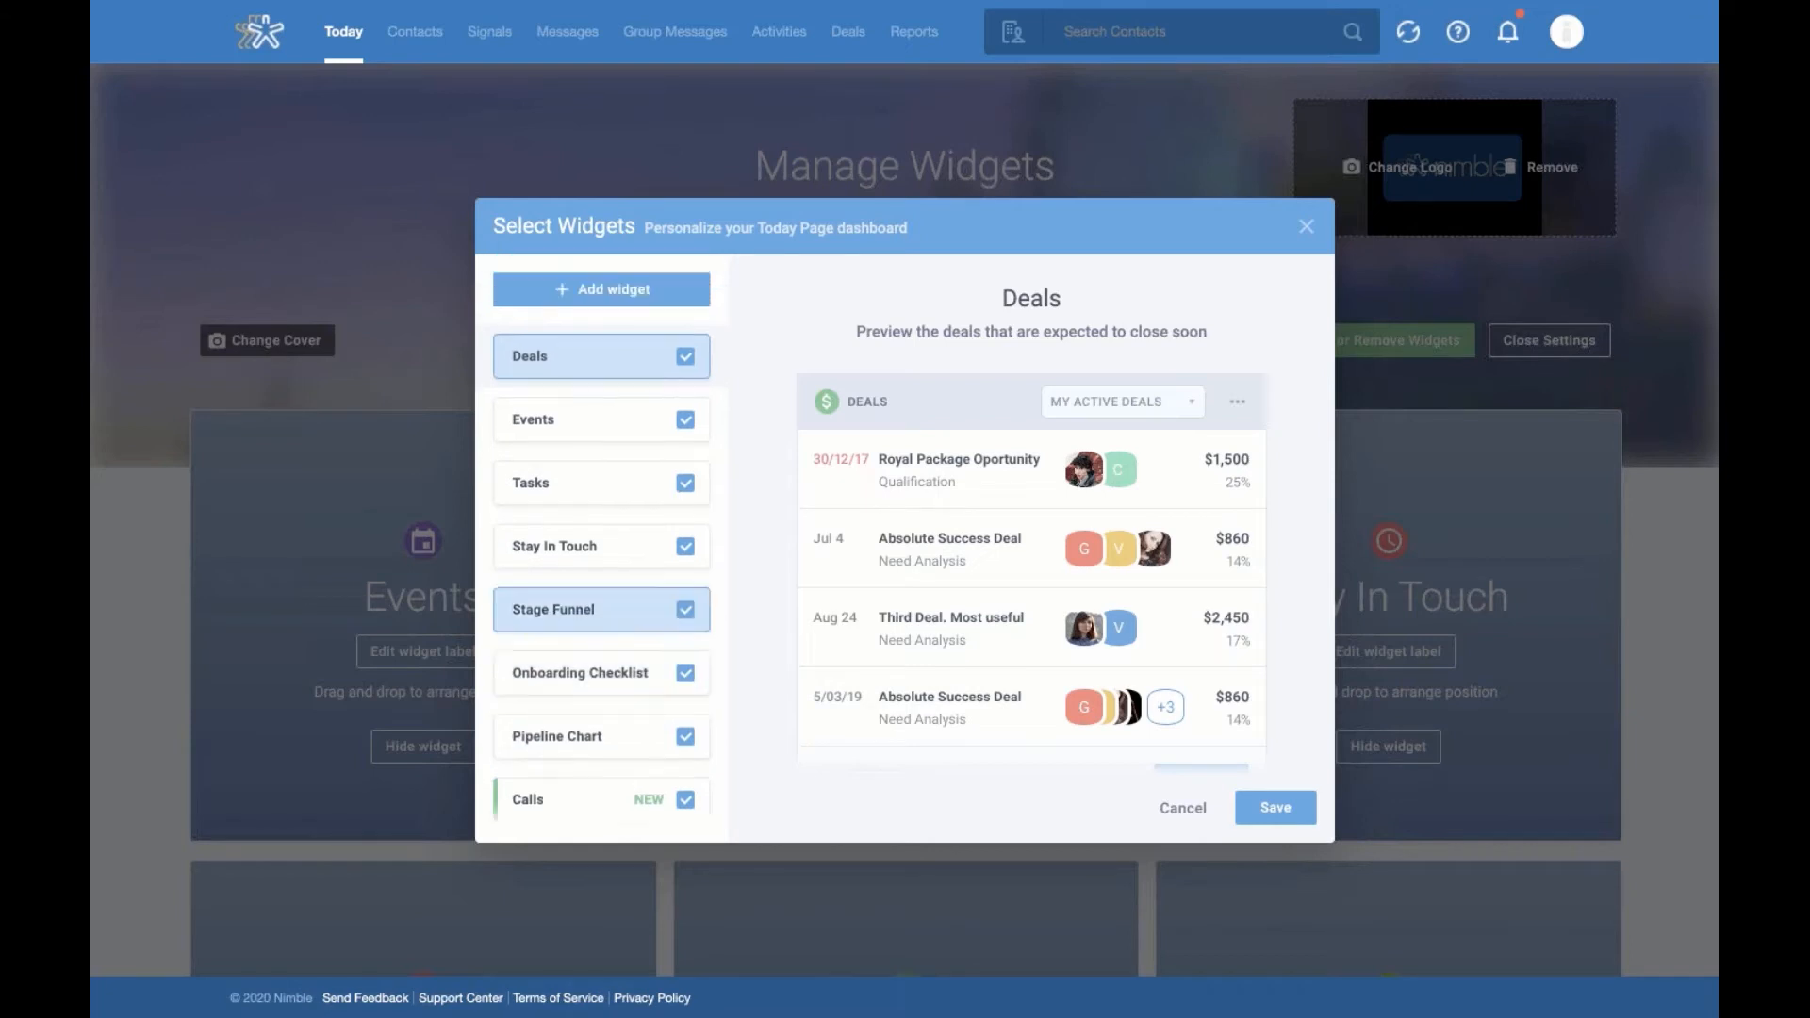
Add an Email Tracking widget to the Today dashboard, save the selection, and return to the dashboard
left_click(639, 300)
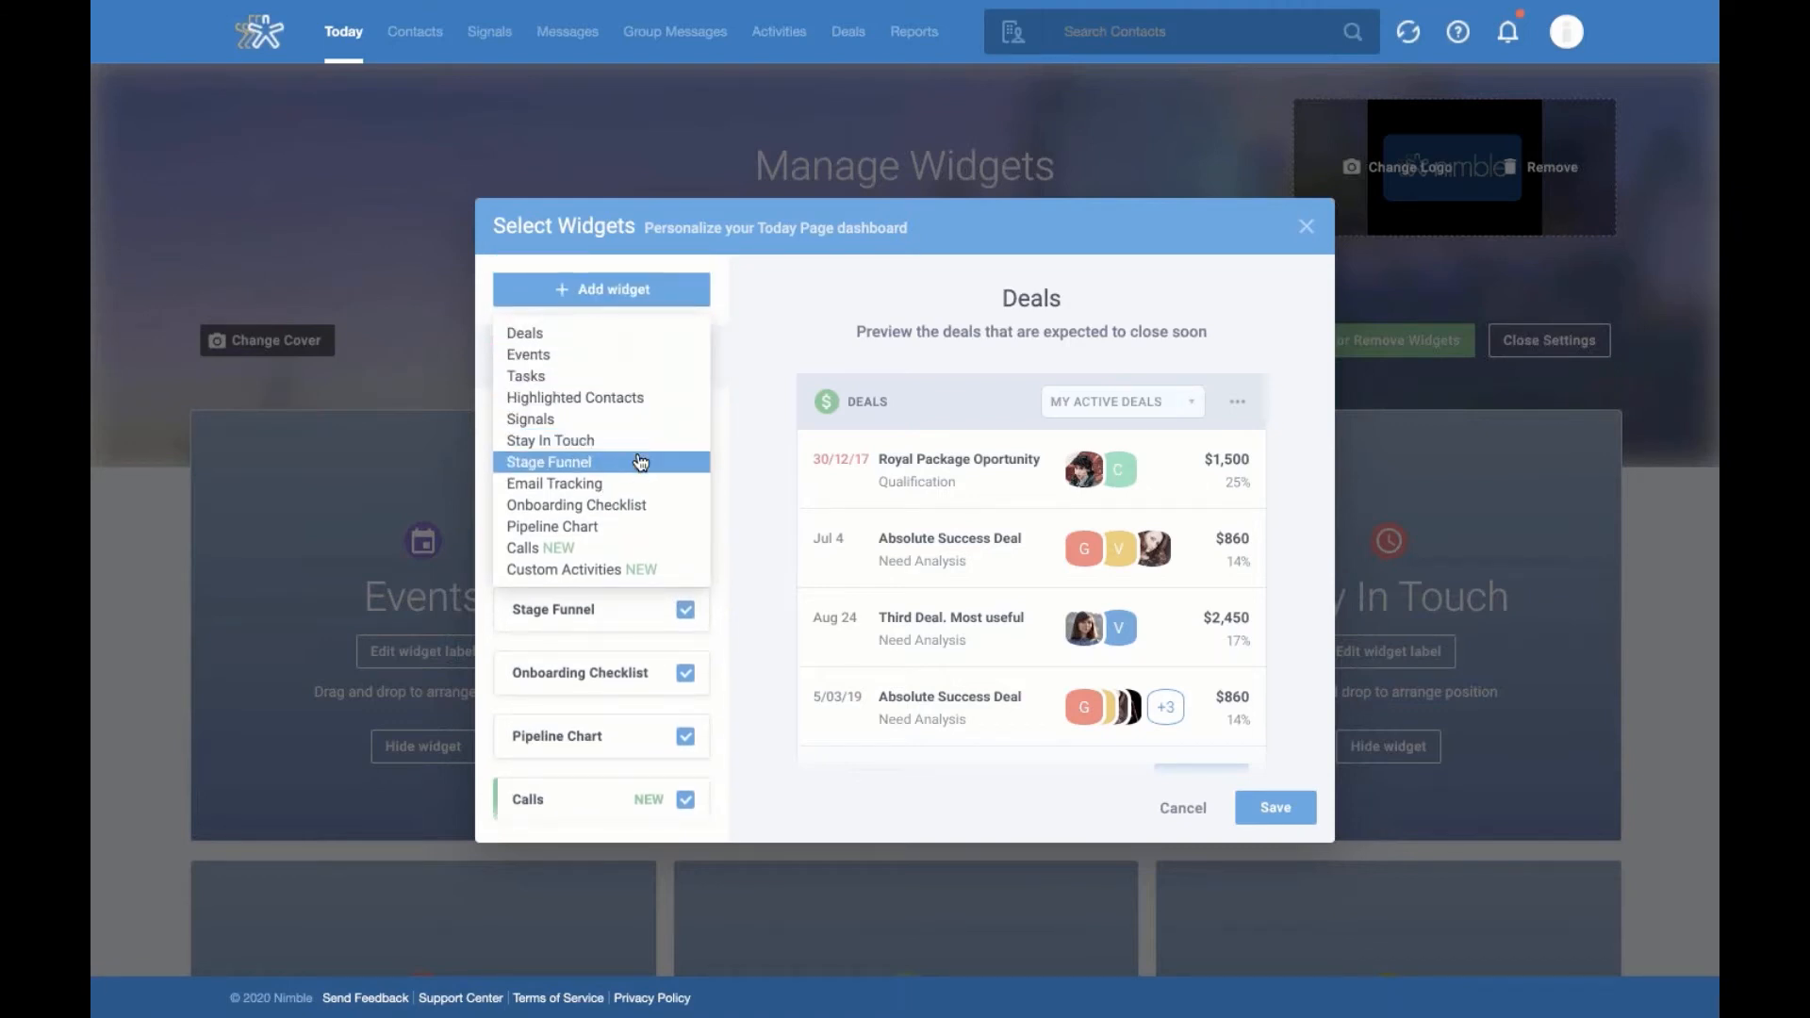
left_click(553, 485)
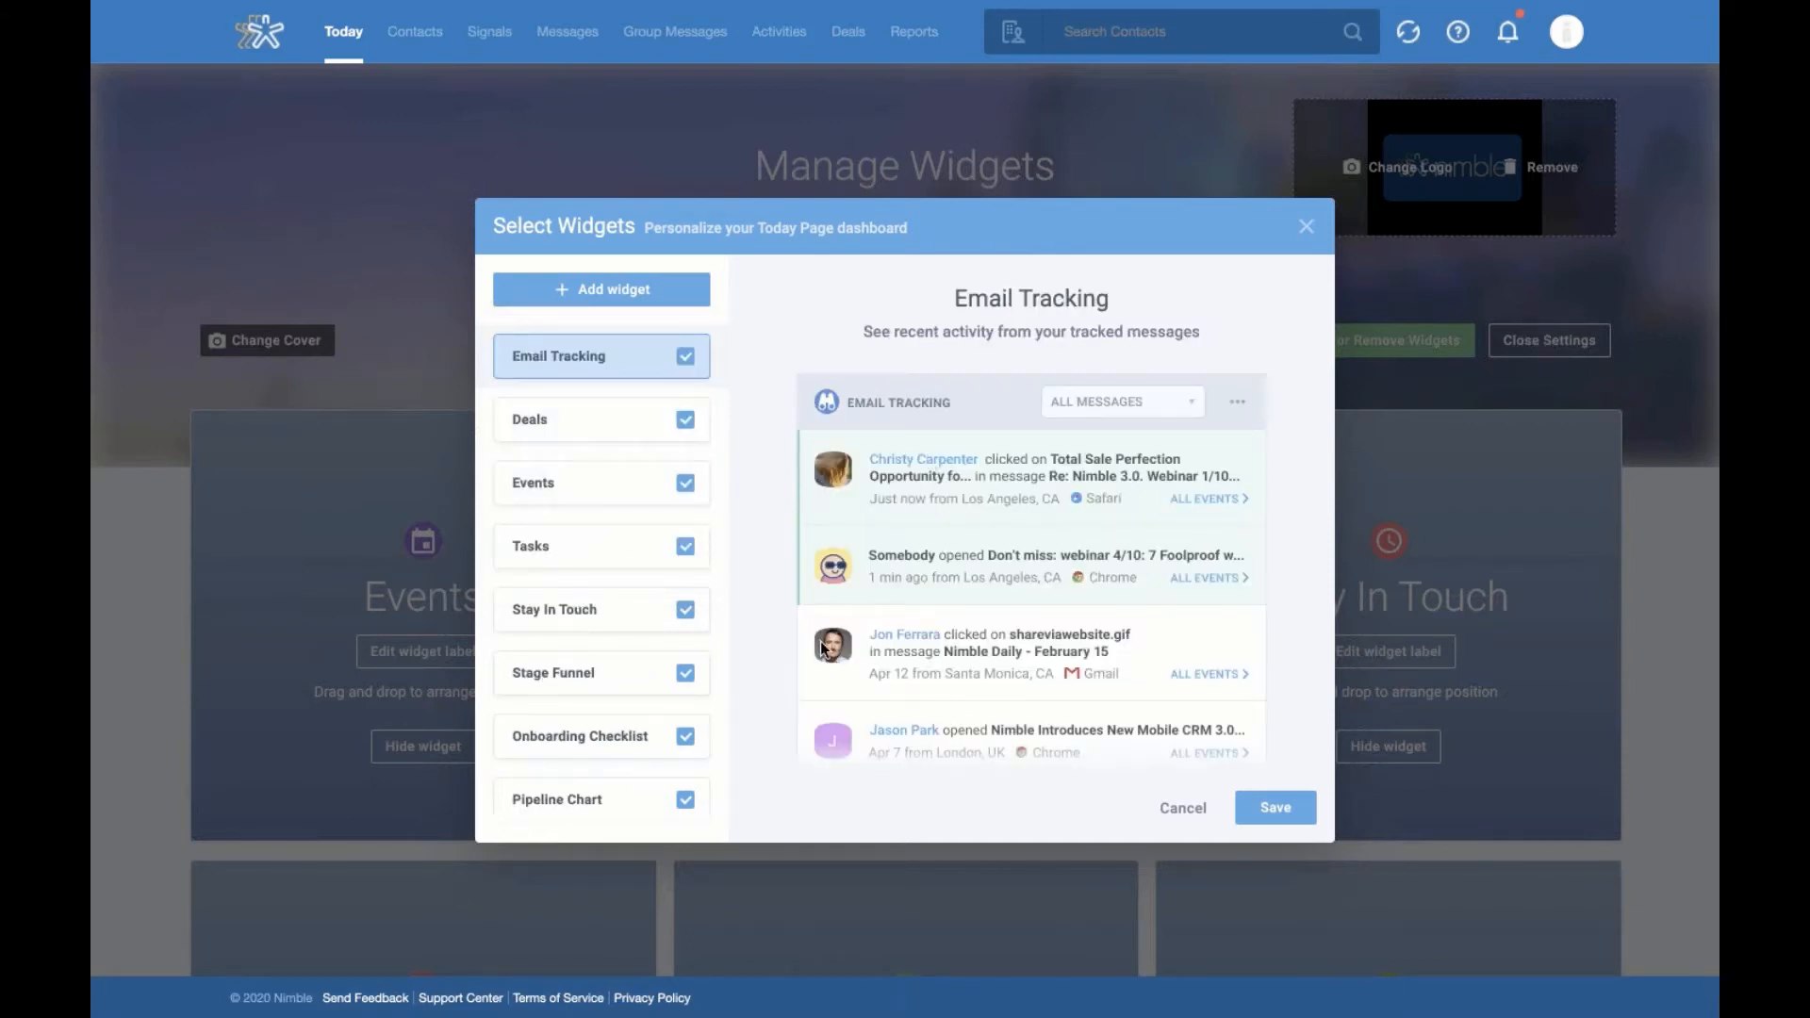
left_click(1275, 811)
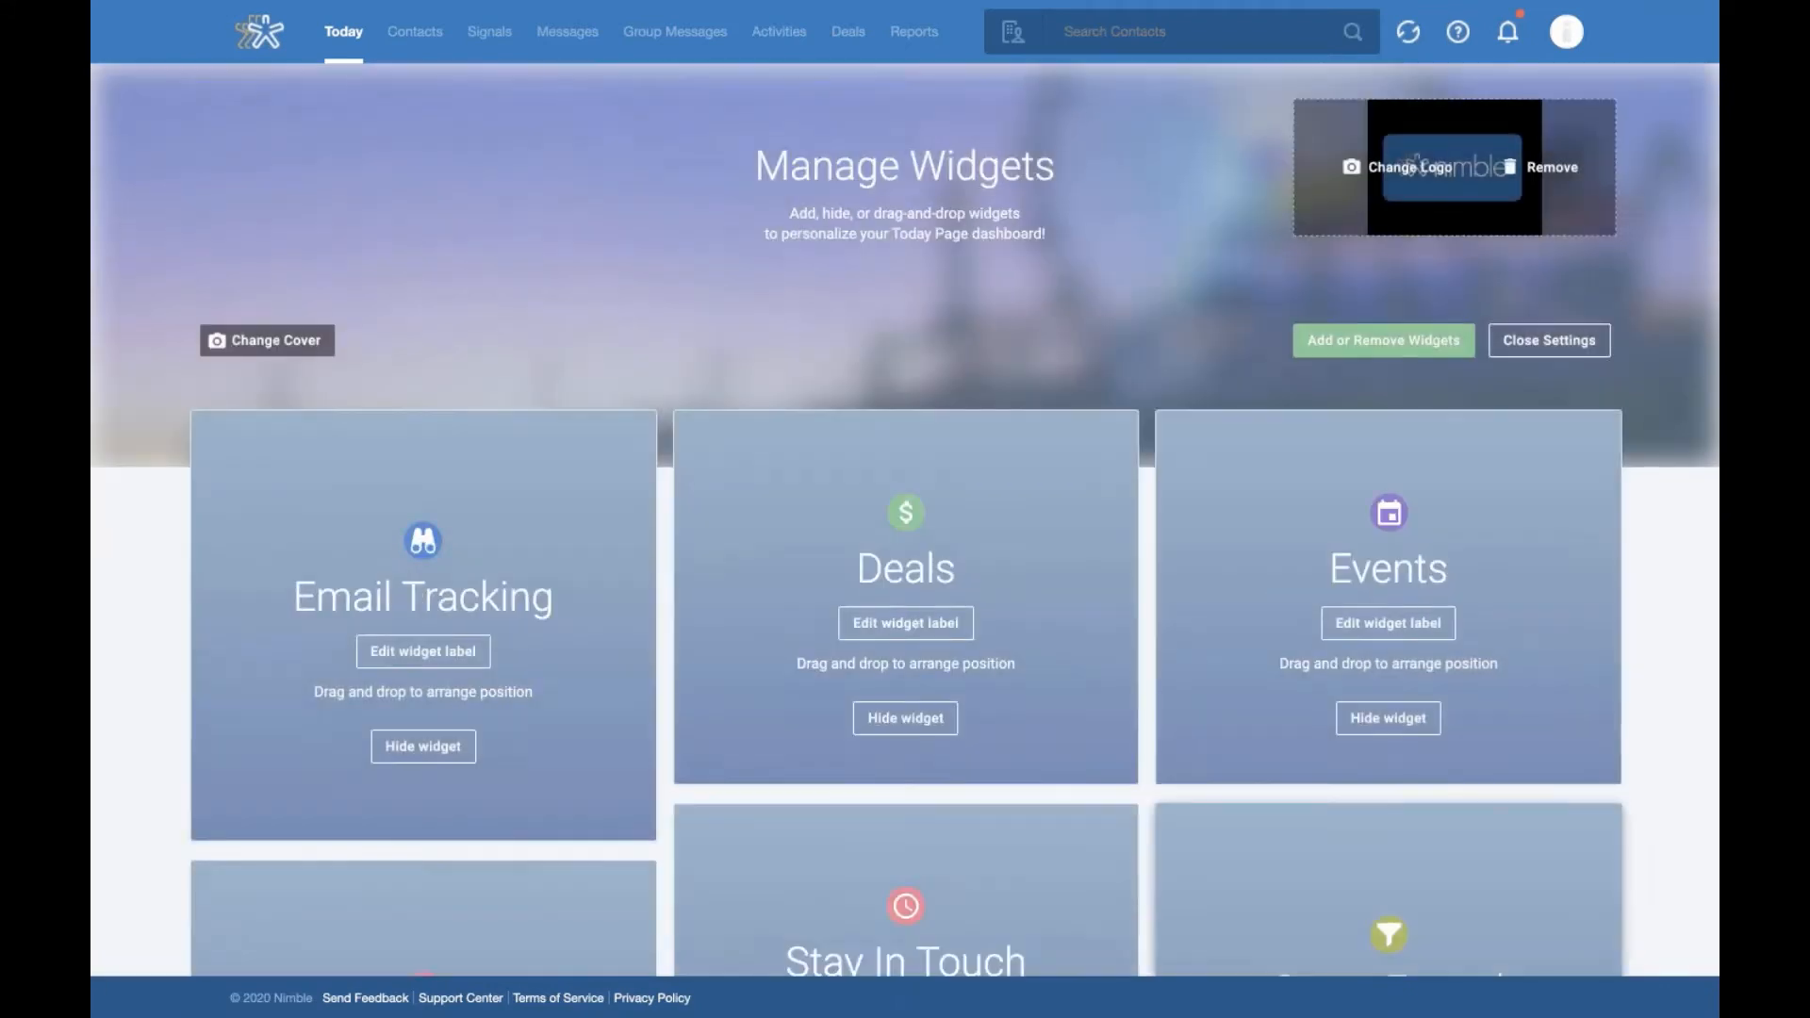
scroll(905, 623, "down", 5)
scroll(905, 623, "up", 5)
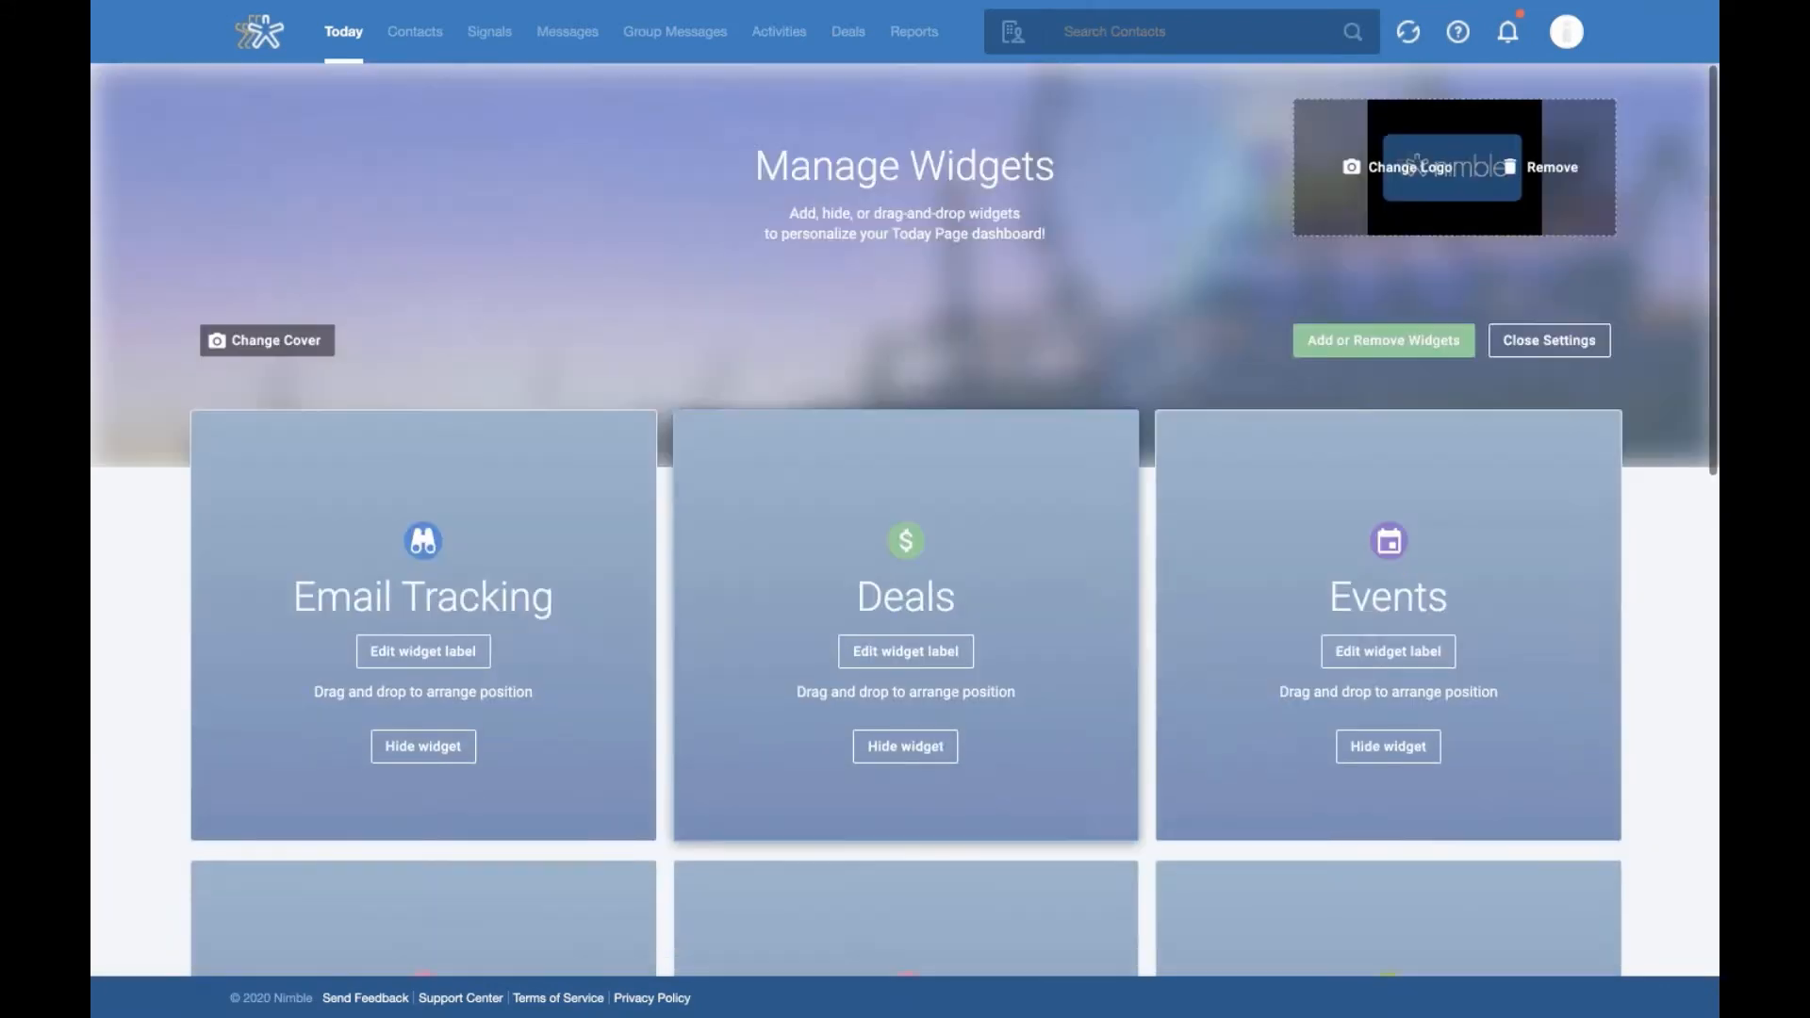
left_click(1419, 353)
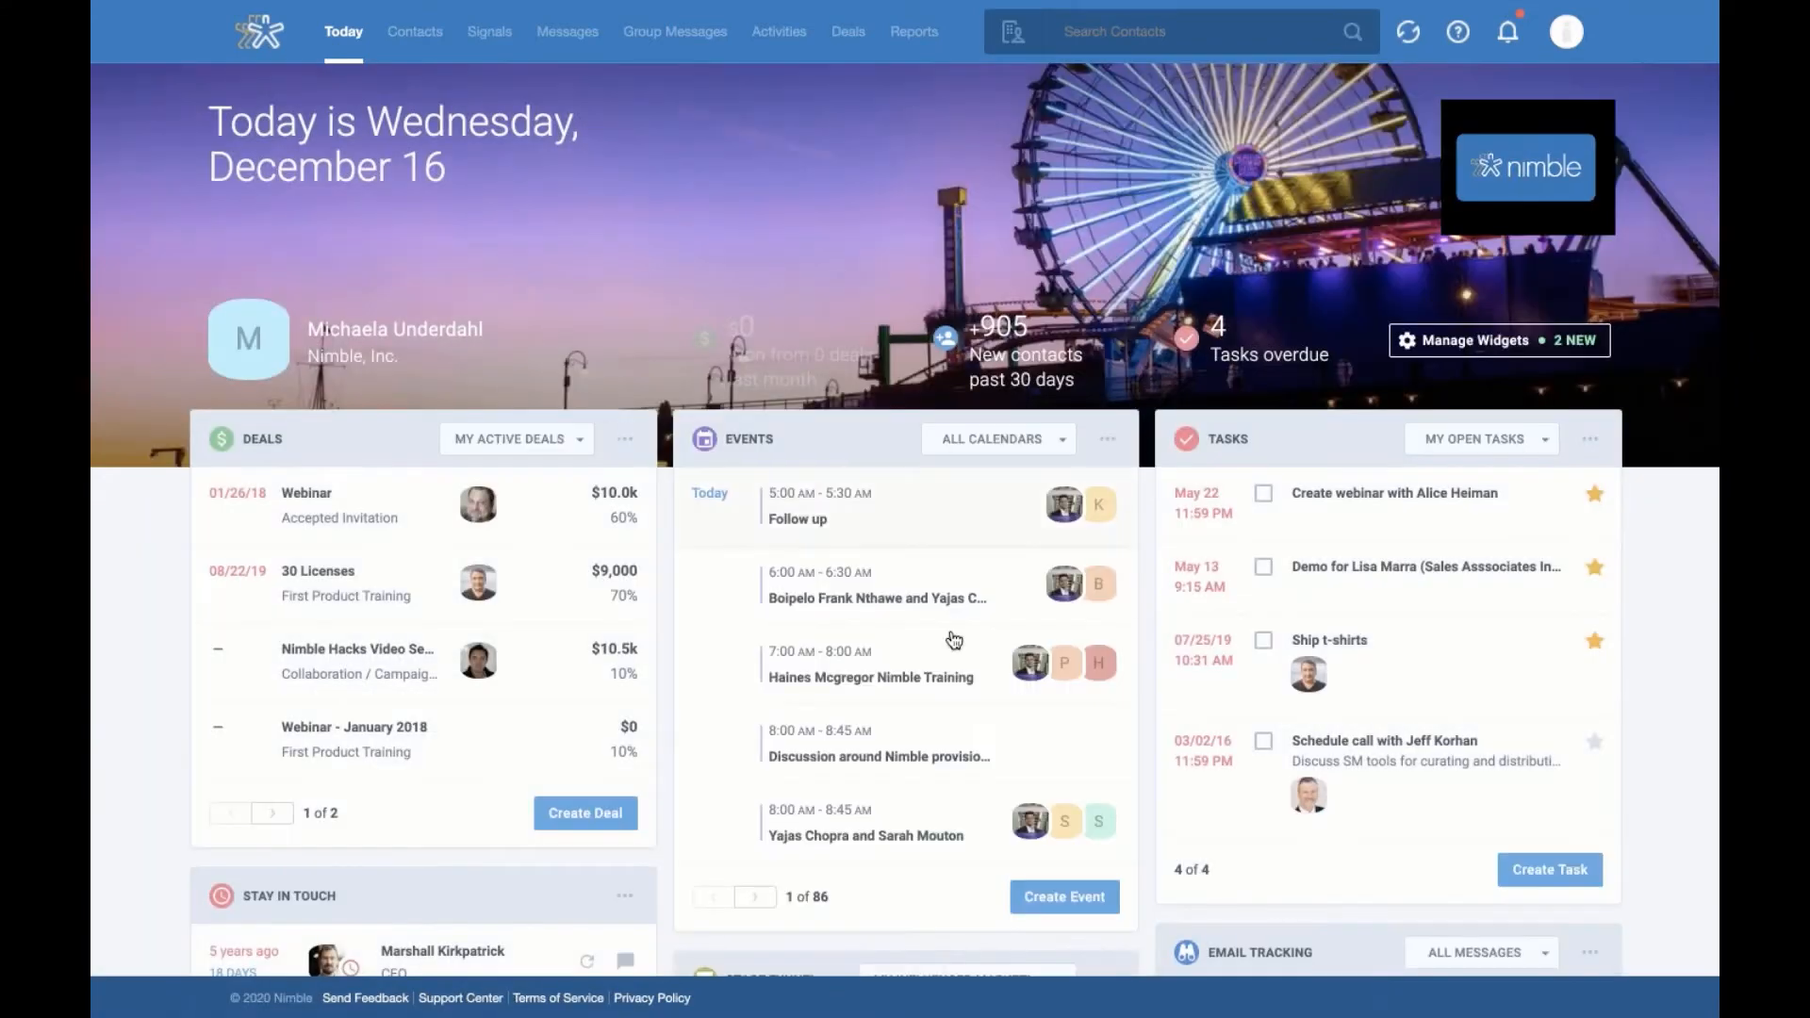
Look over the updated dashboard layout, including the Email Tracking widget
scroll(953, 639, "down", 7)
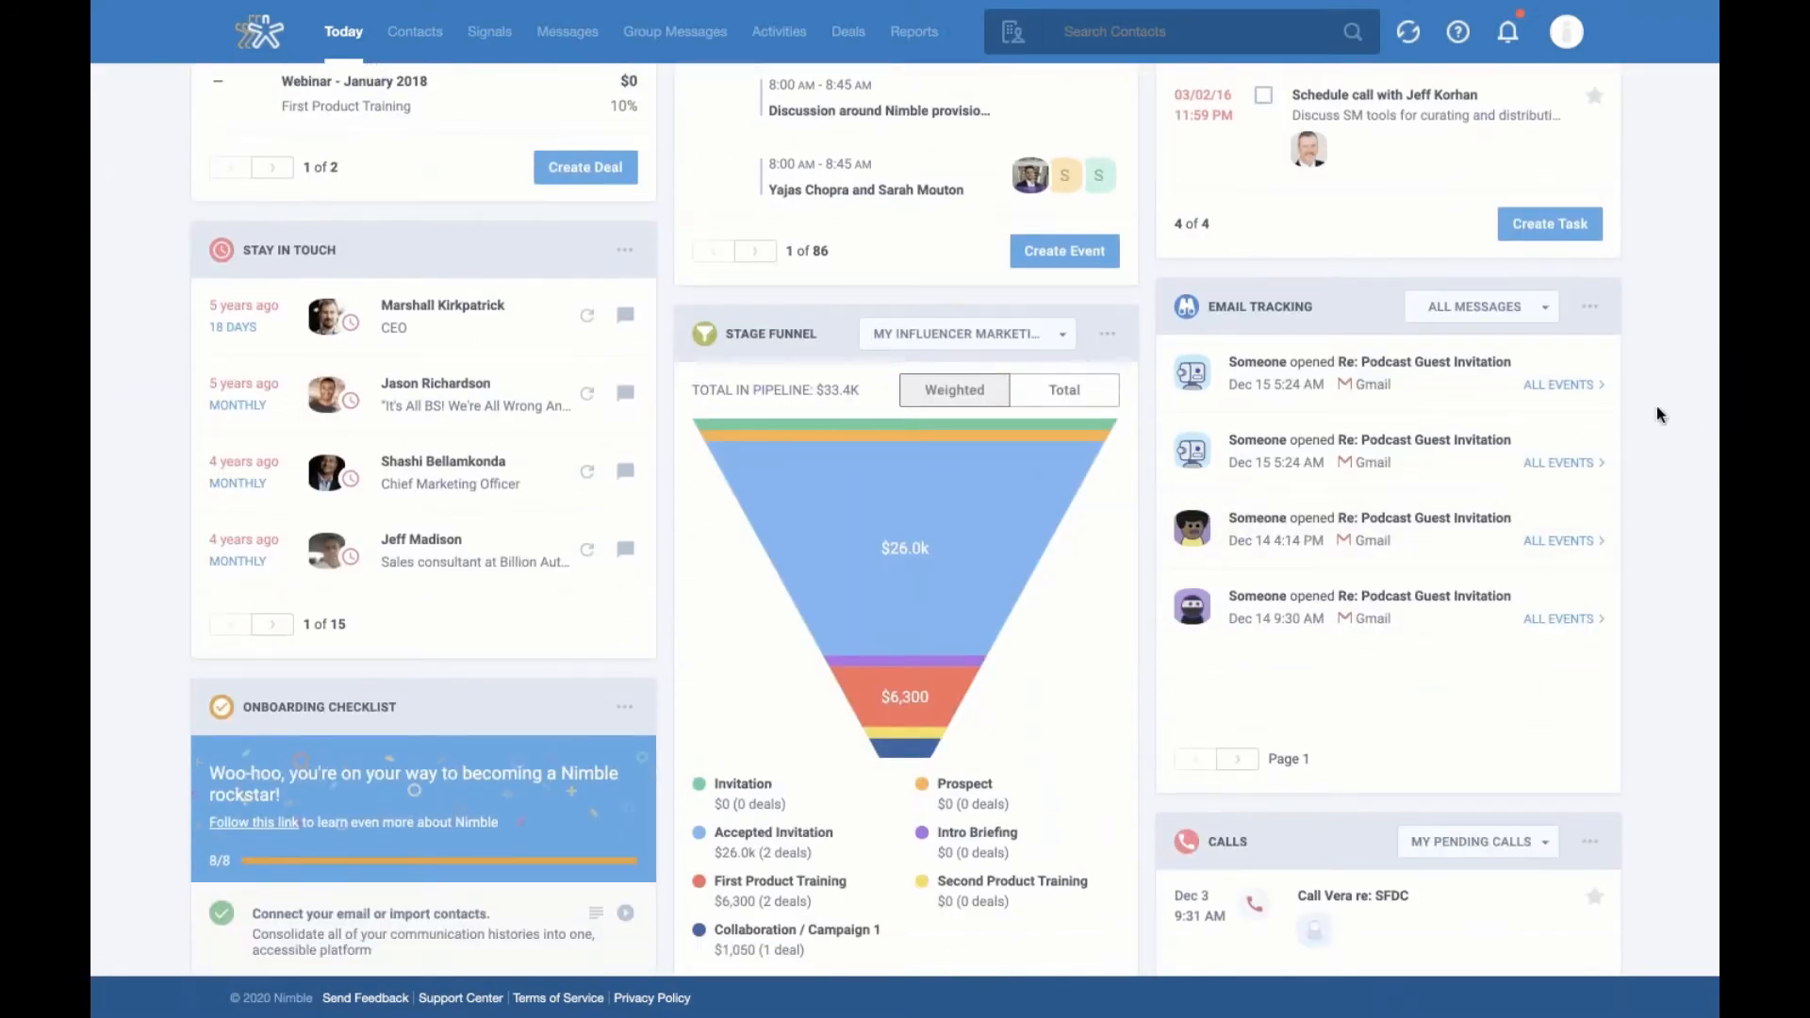
scroll(1652, 418, "down", 2)
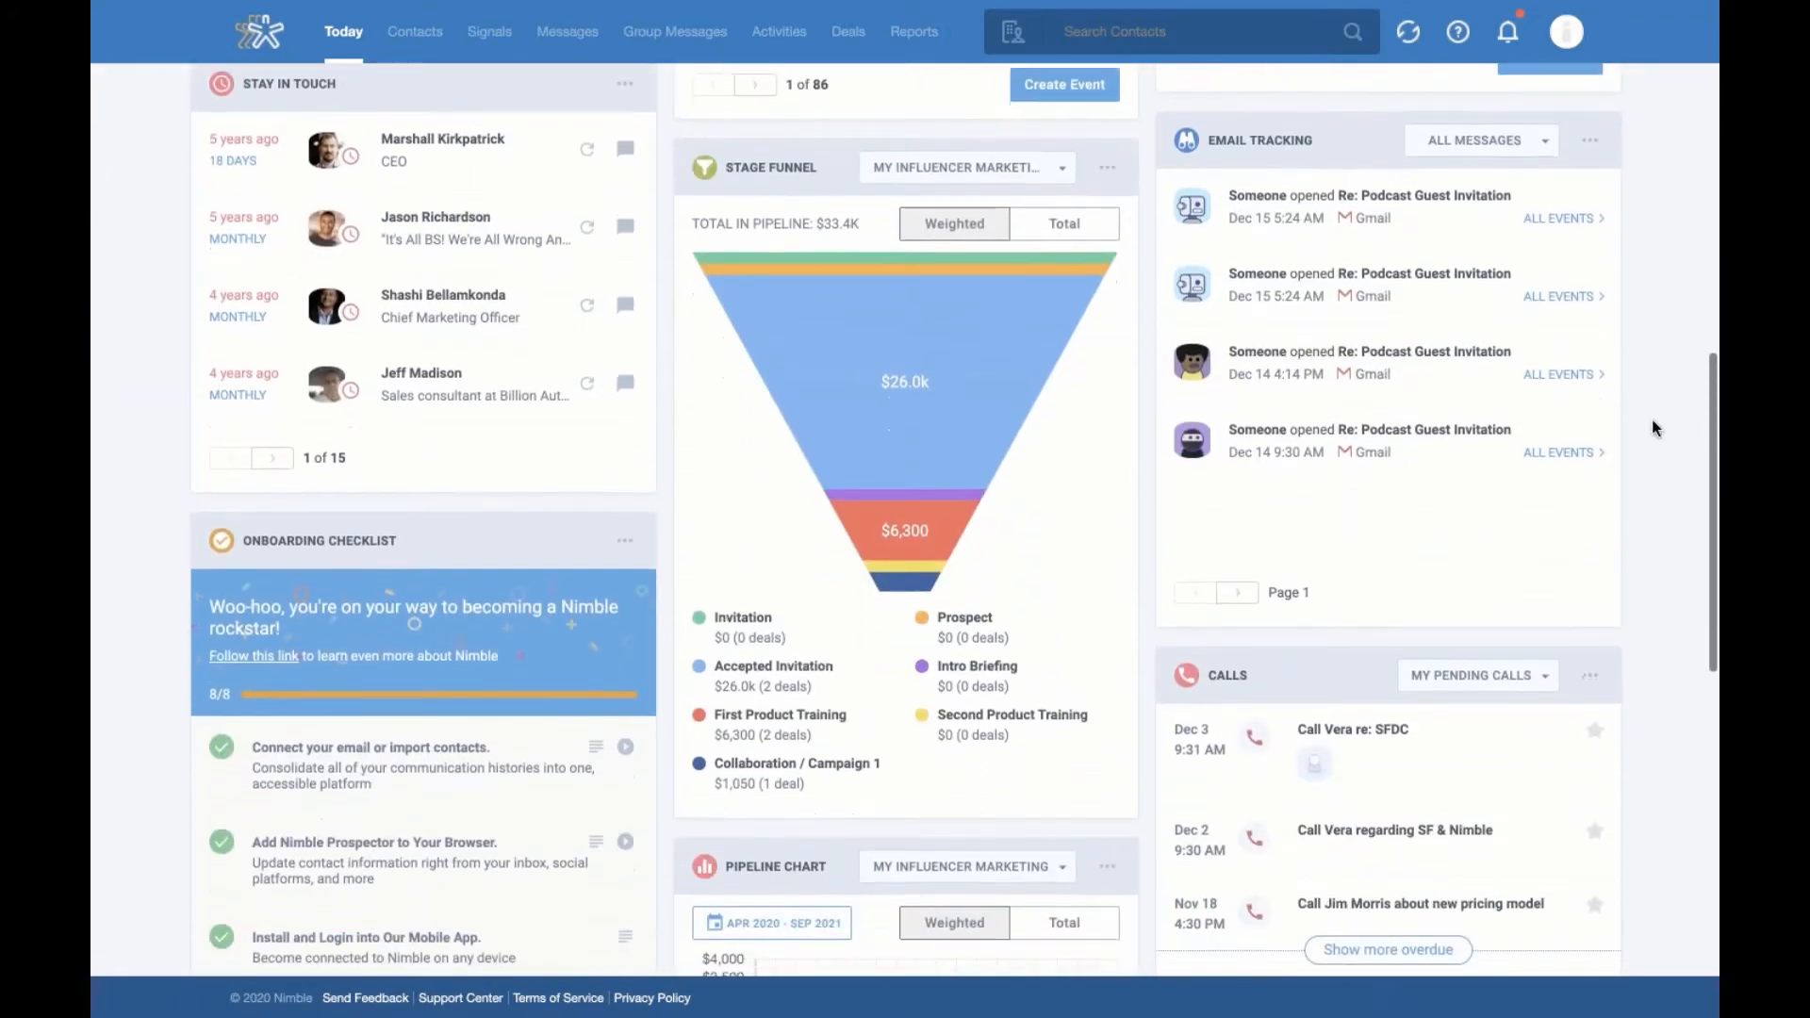
scroll(1652, 419, "down", 1)
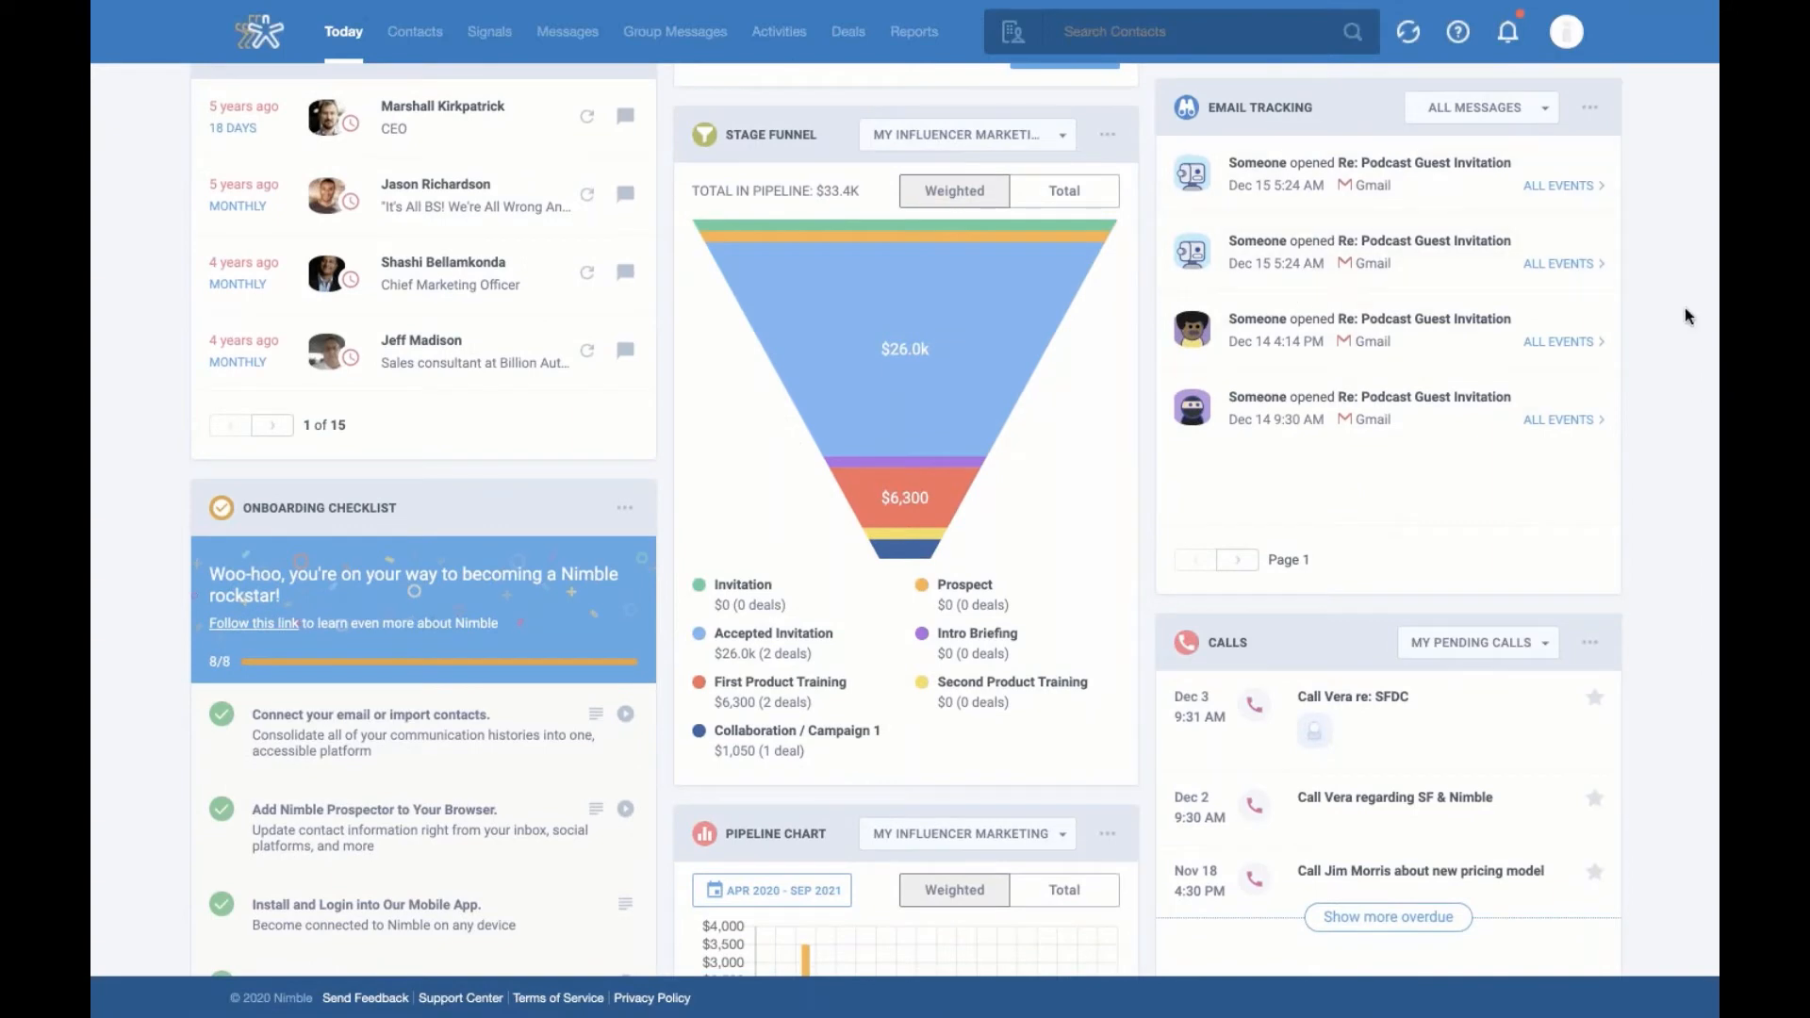
scroll(1686, 315, "up", 6)
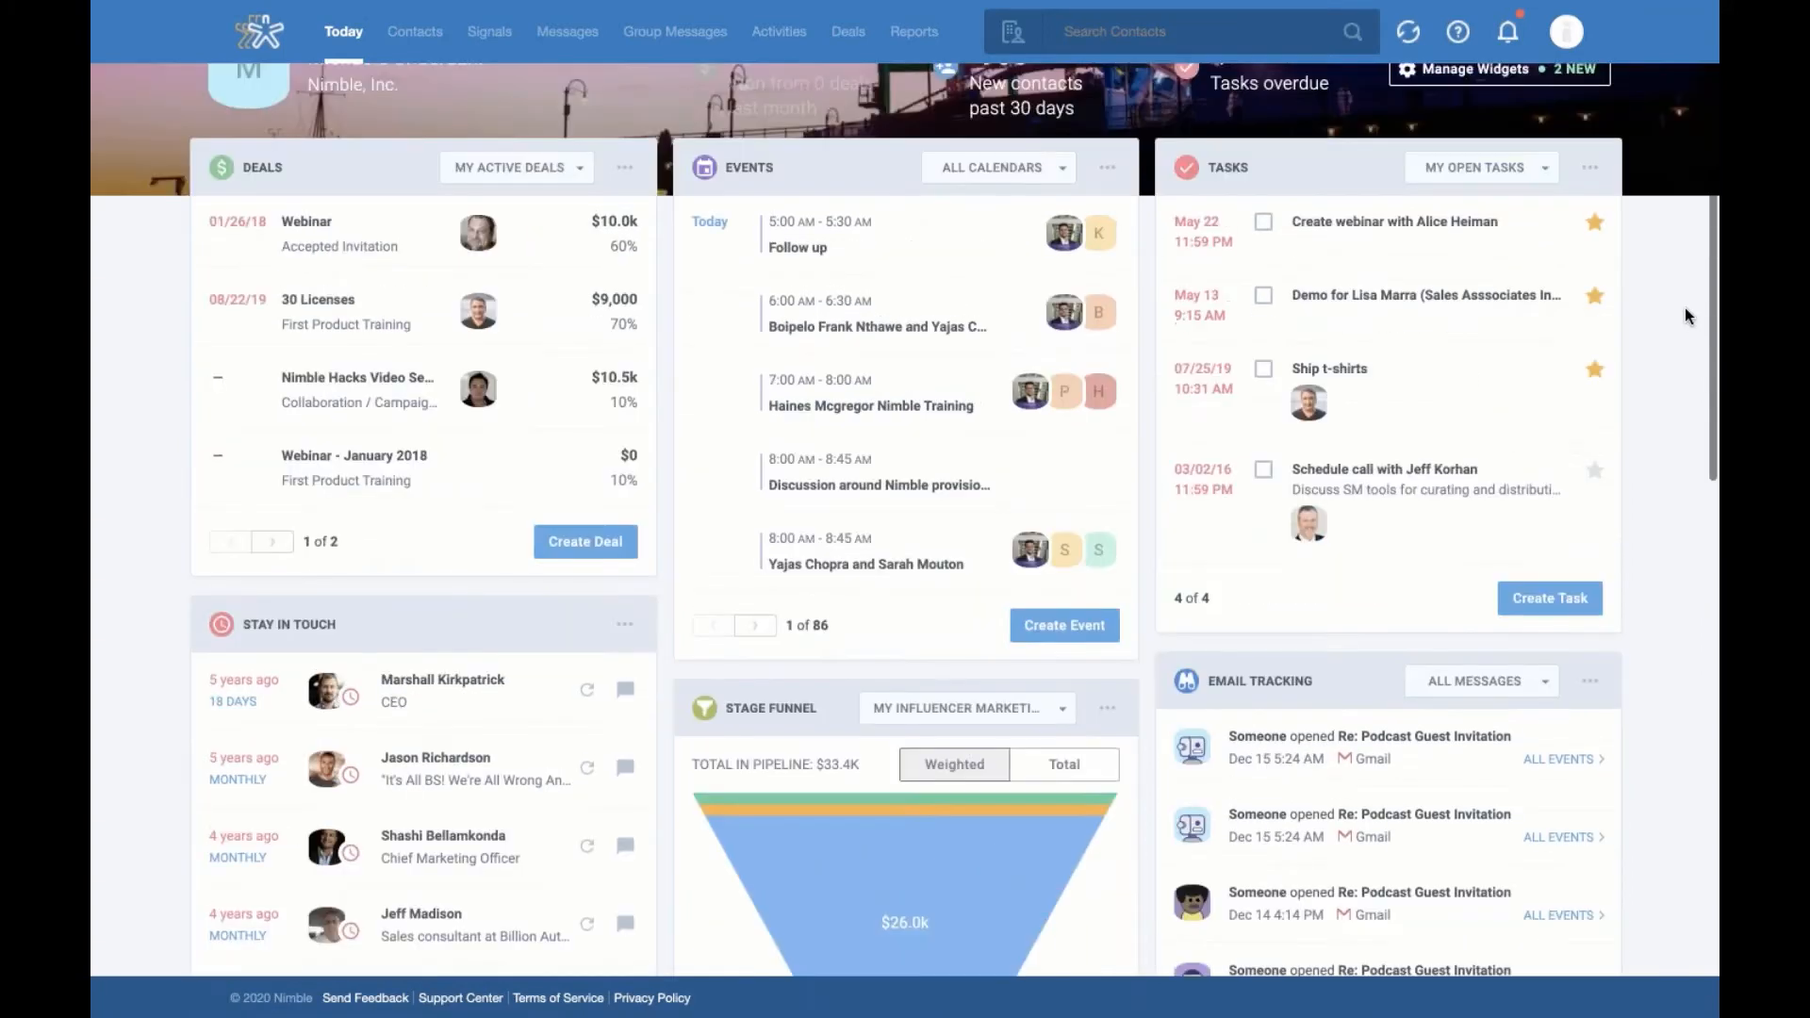
scroll(1684, 308, "up", 3)
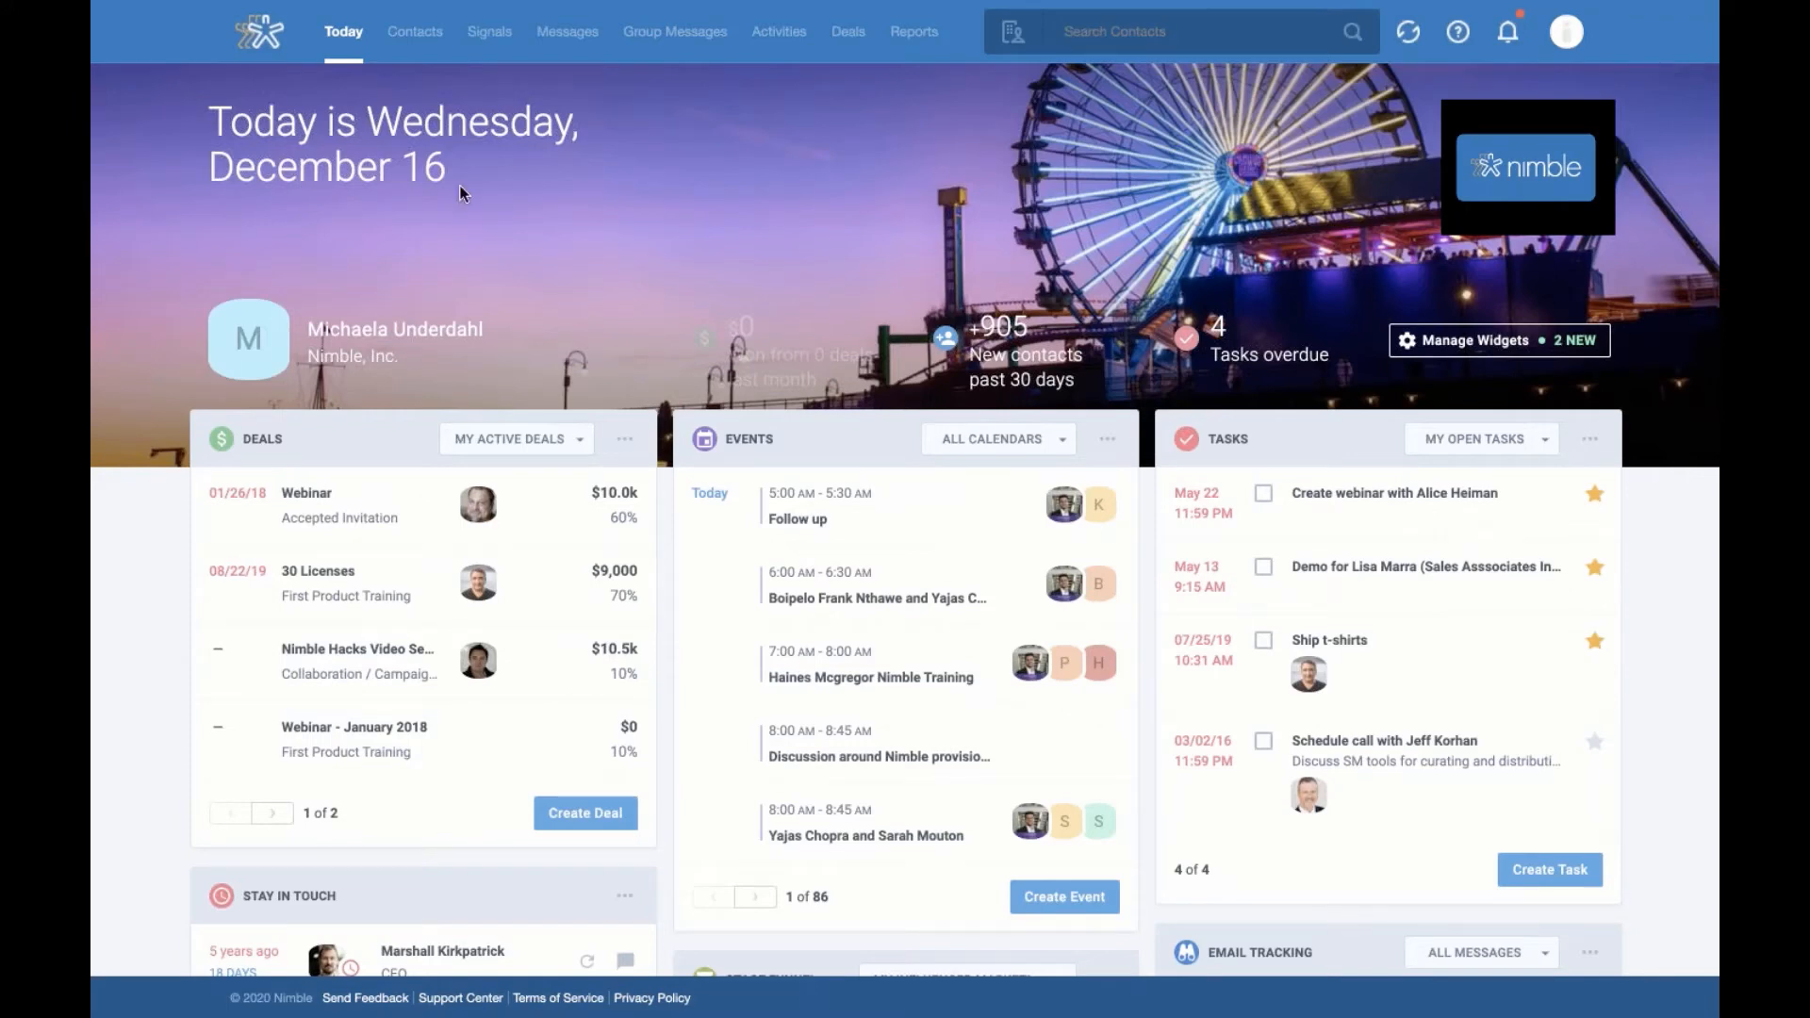
Go to the Contacts list and open the record of the first recently viewed contact
left_click(416, 38)
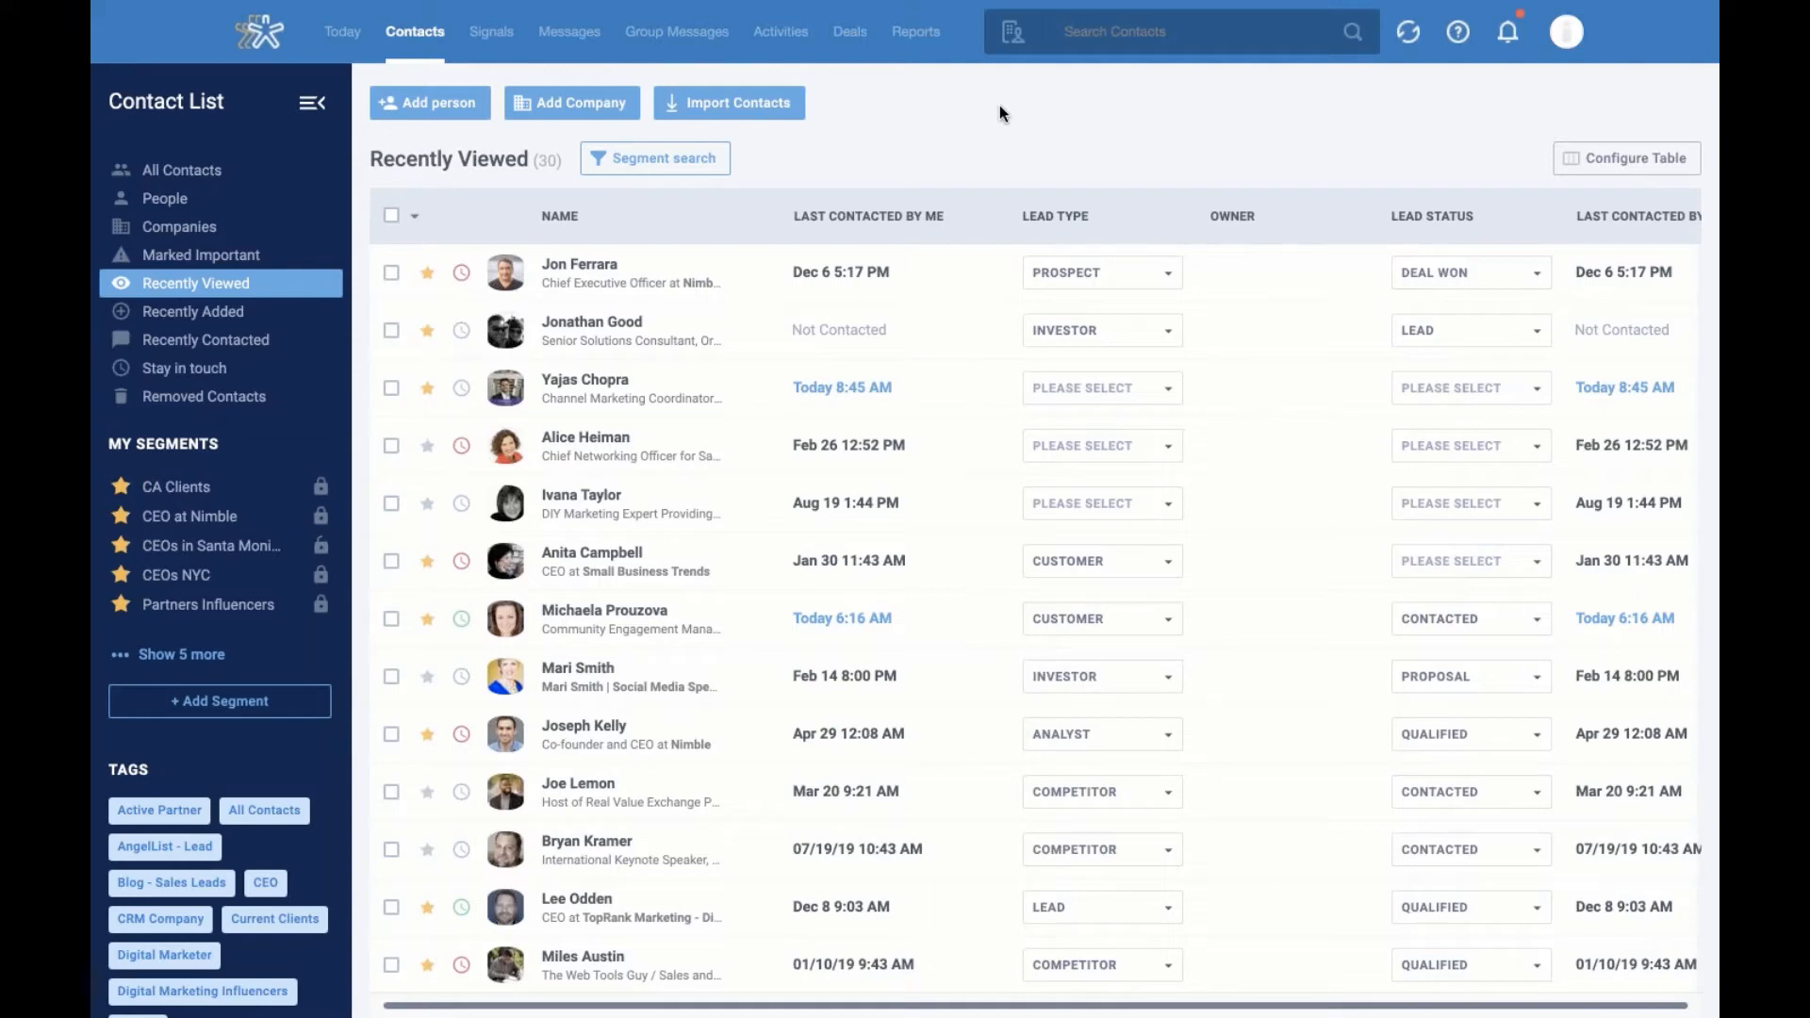
left_click(584, 265)
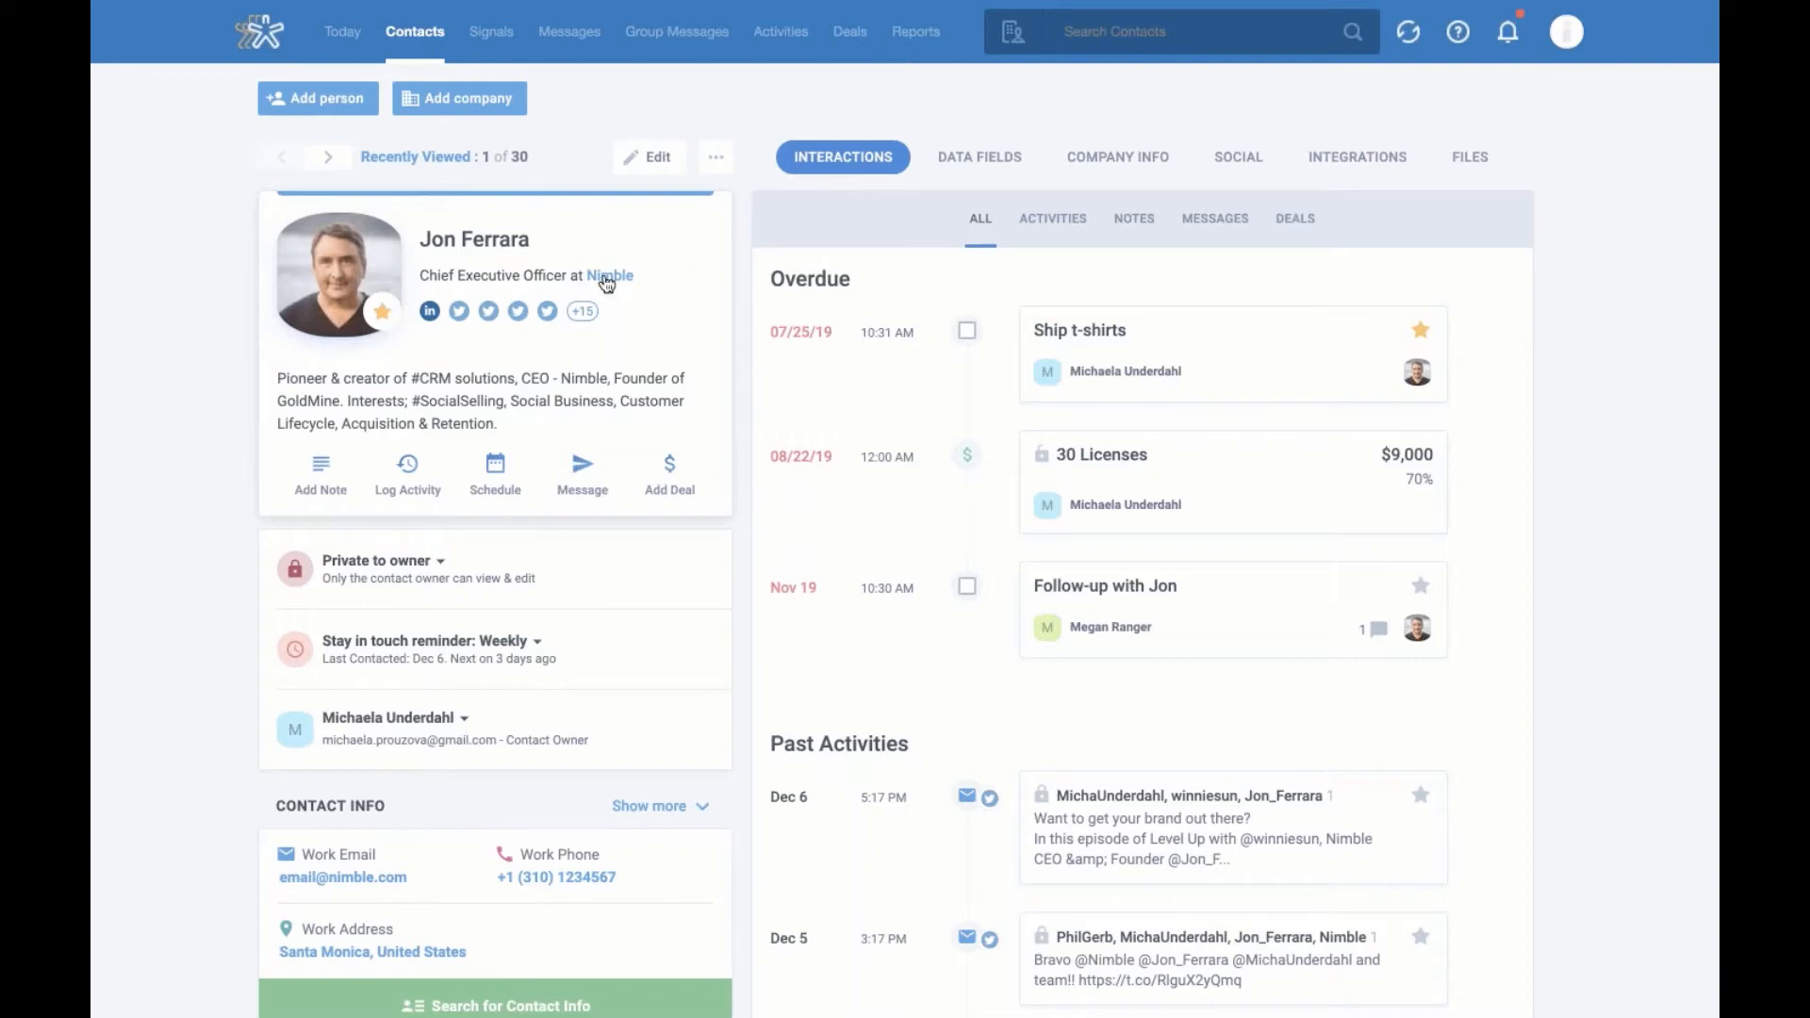
mouse_move(459, 311)
Check the contact's Add Note and Log Activity forms, including the Mark as completed option, and close both without saving
left_click(330, 491)
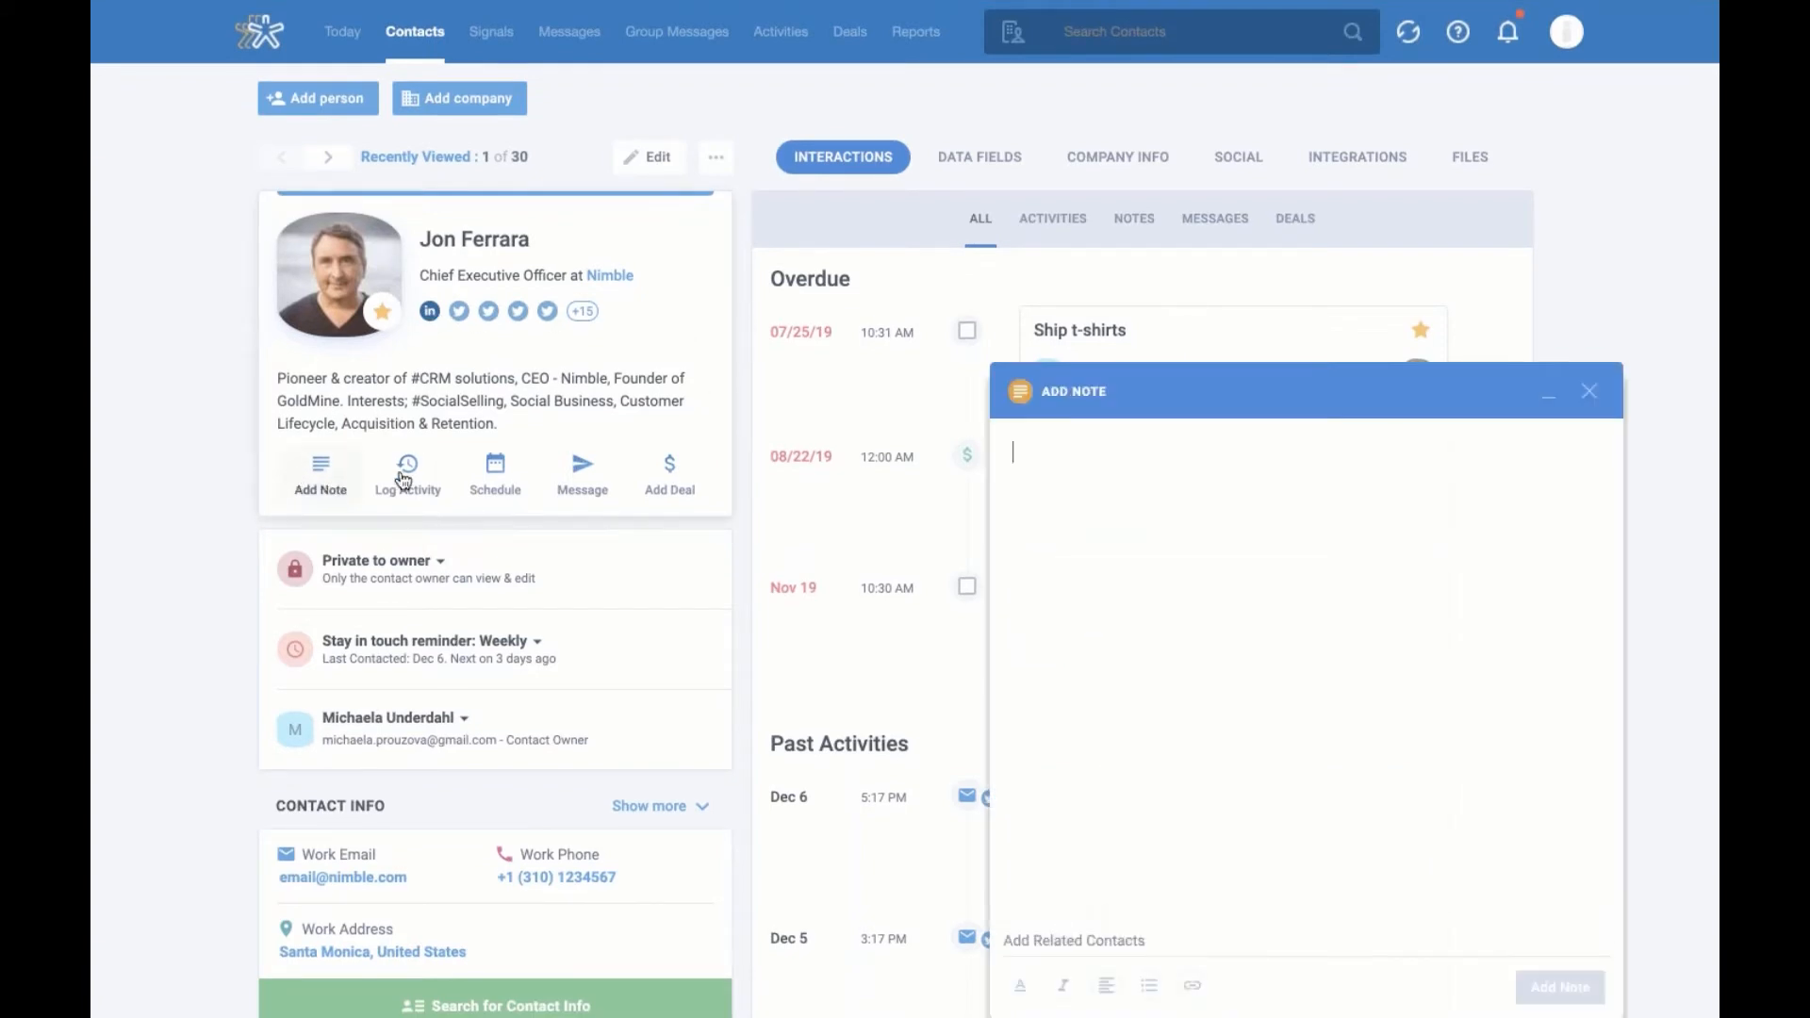
left_click(1589, 390)
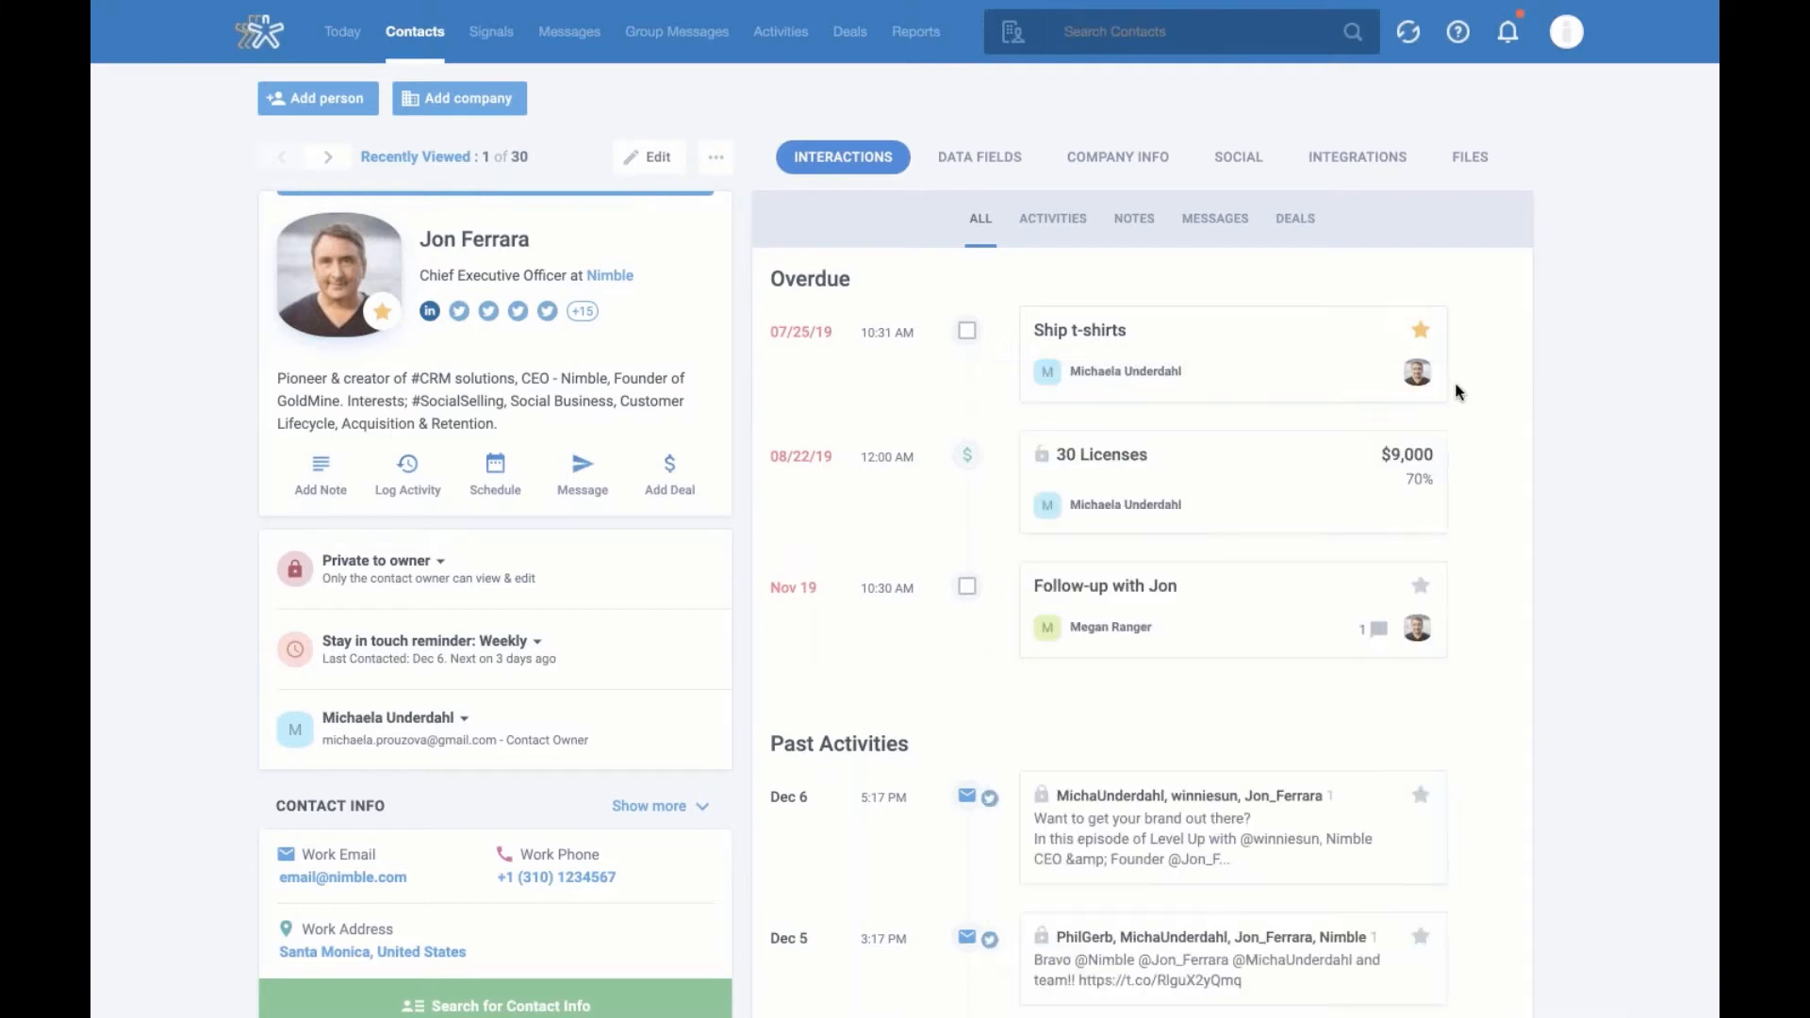
left_click(423, 483)
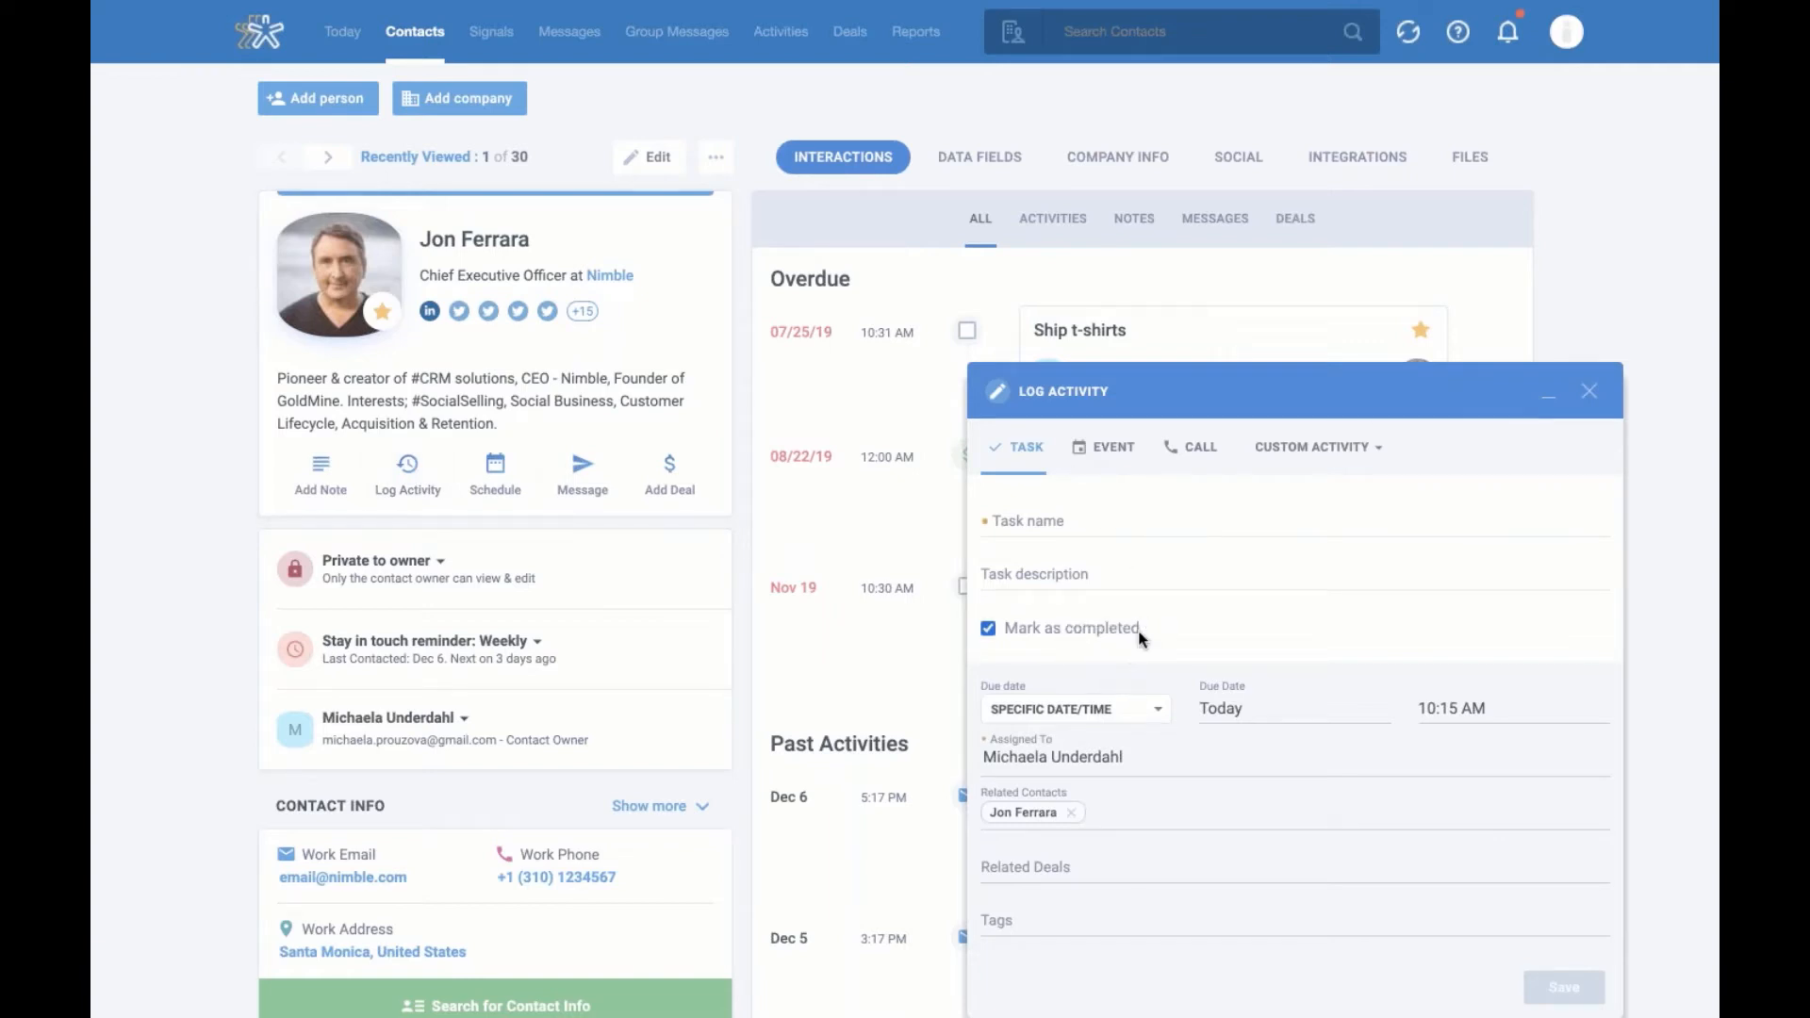
left_click(987, 629)
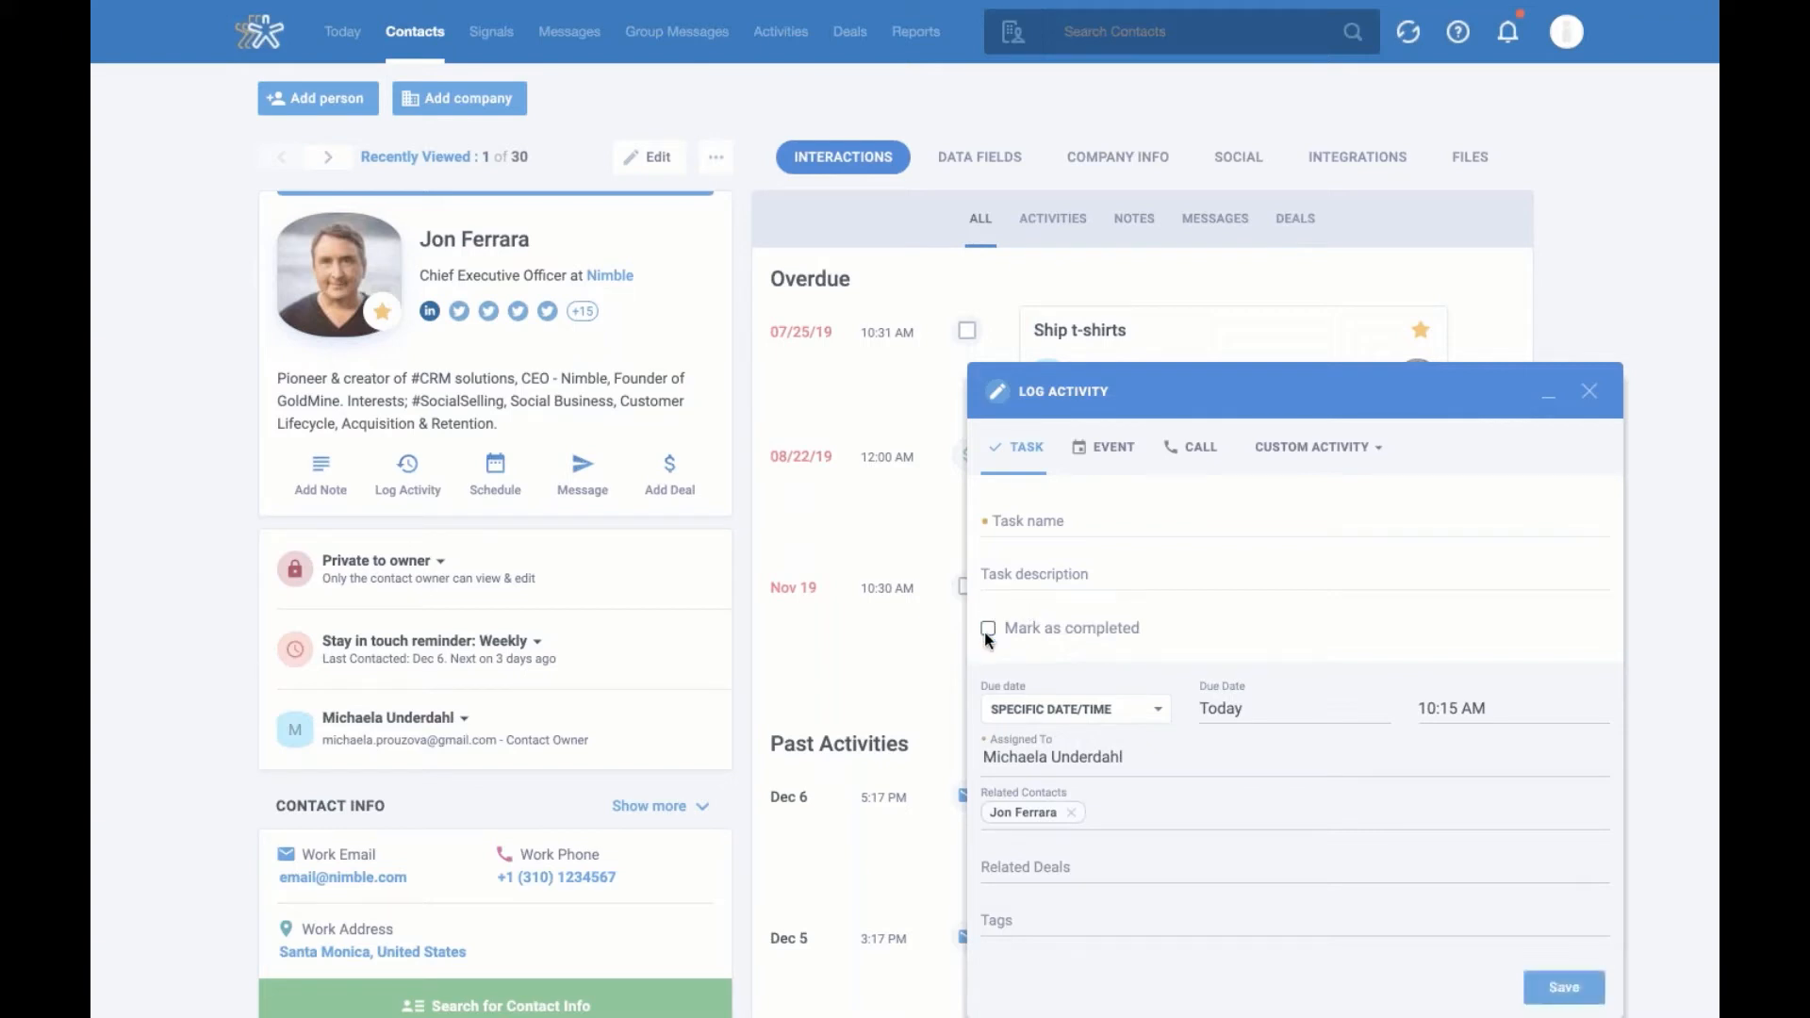
left_click(1589, 391)
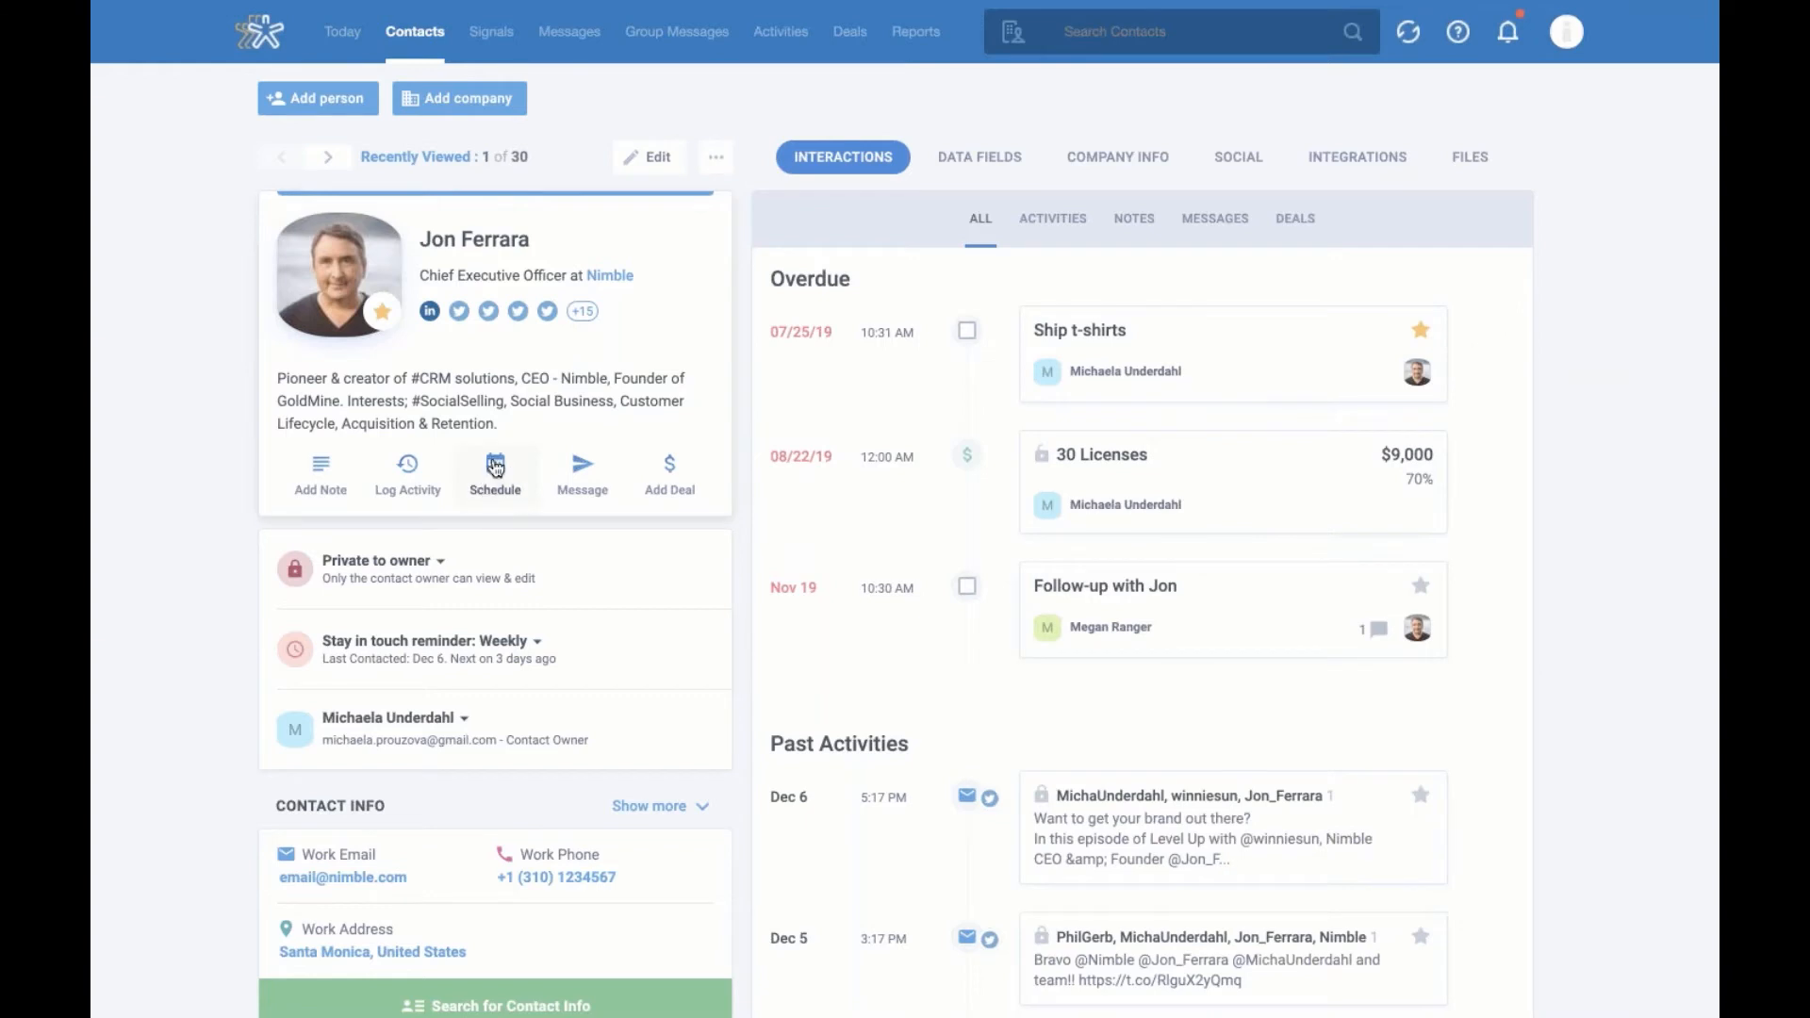
Open the contact's Schedule Activity form and check the task assignee choices and the event calendar choices
left_click(507, 479)
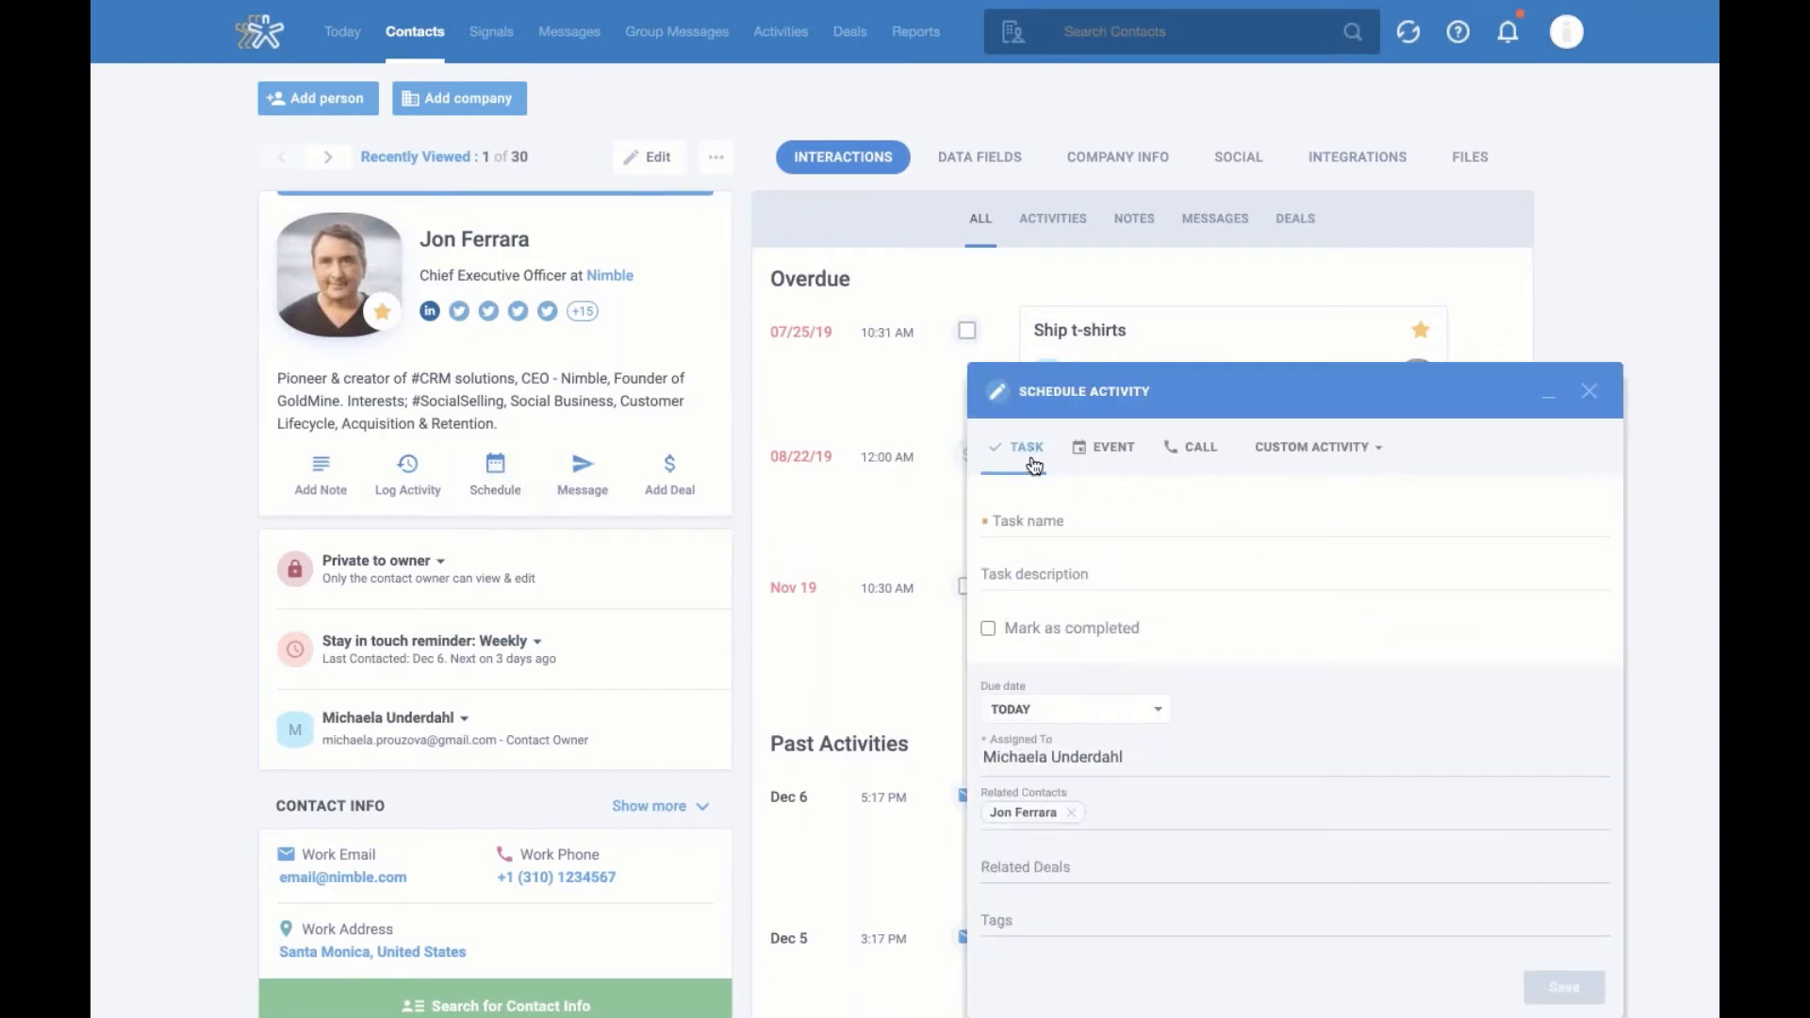
left_click(1090, 764)
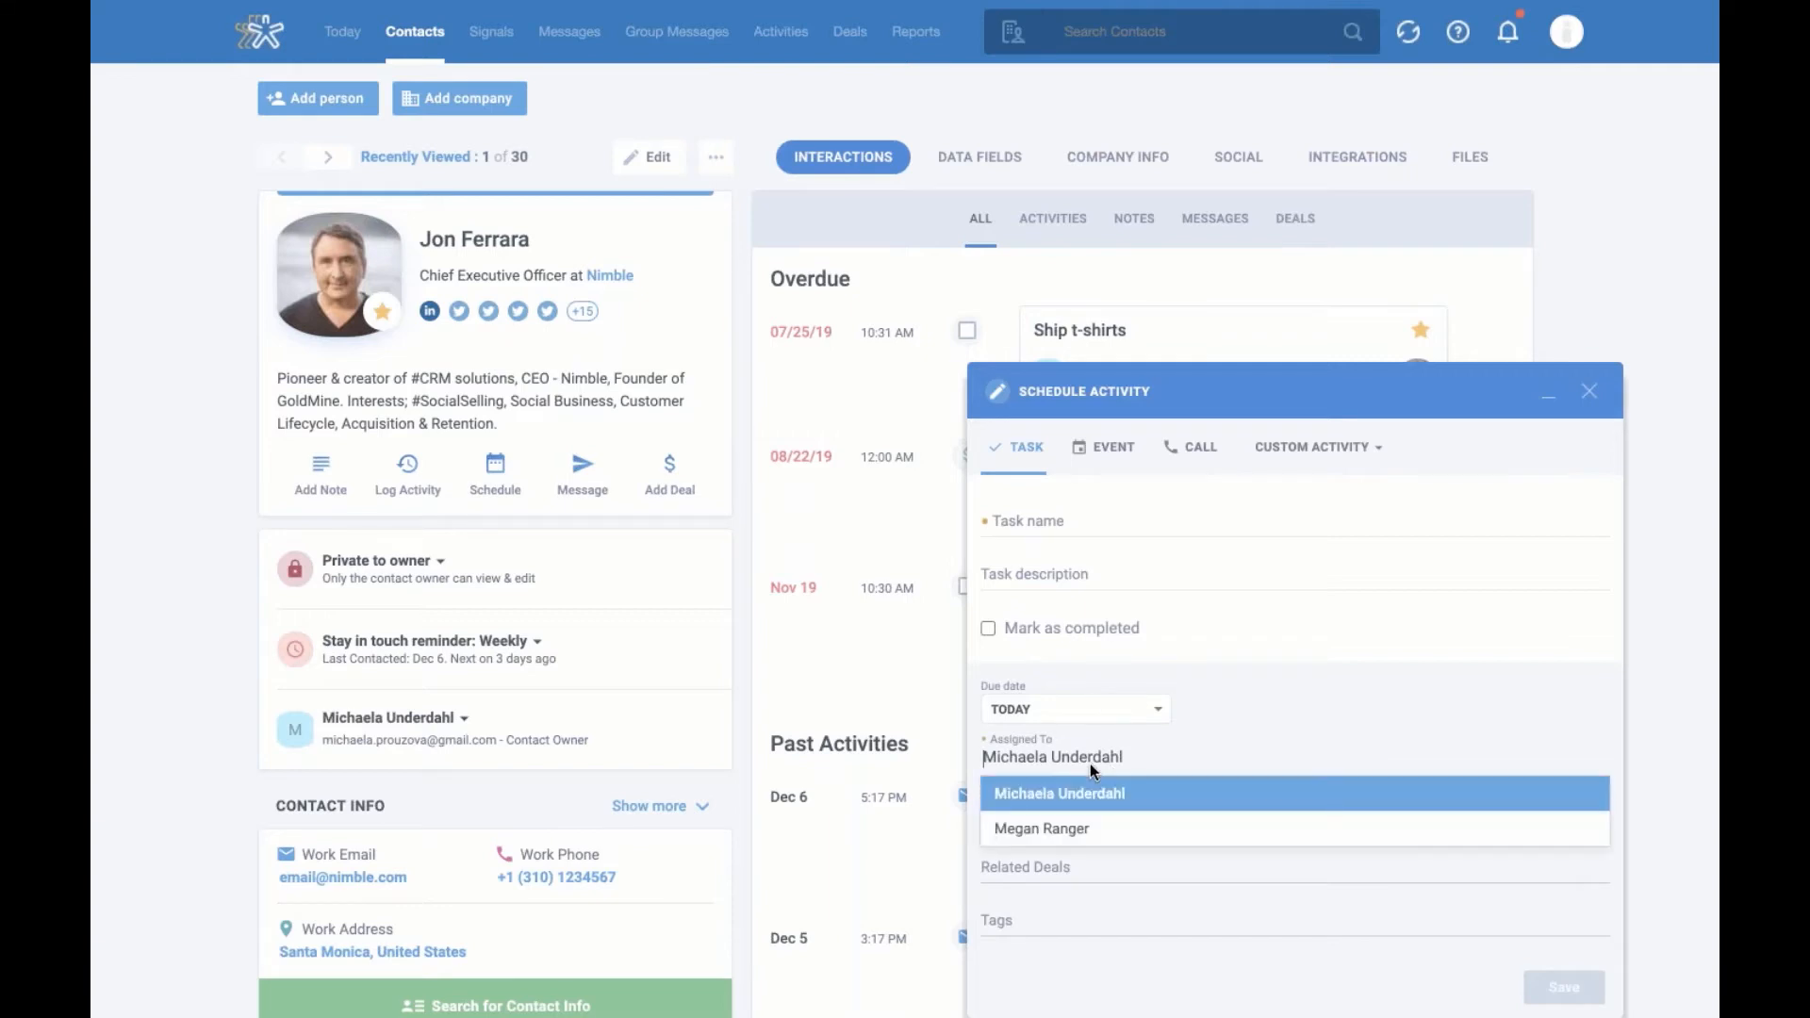
left_click(1074, 521)
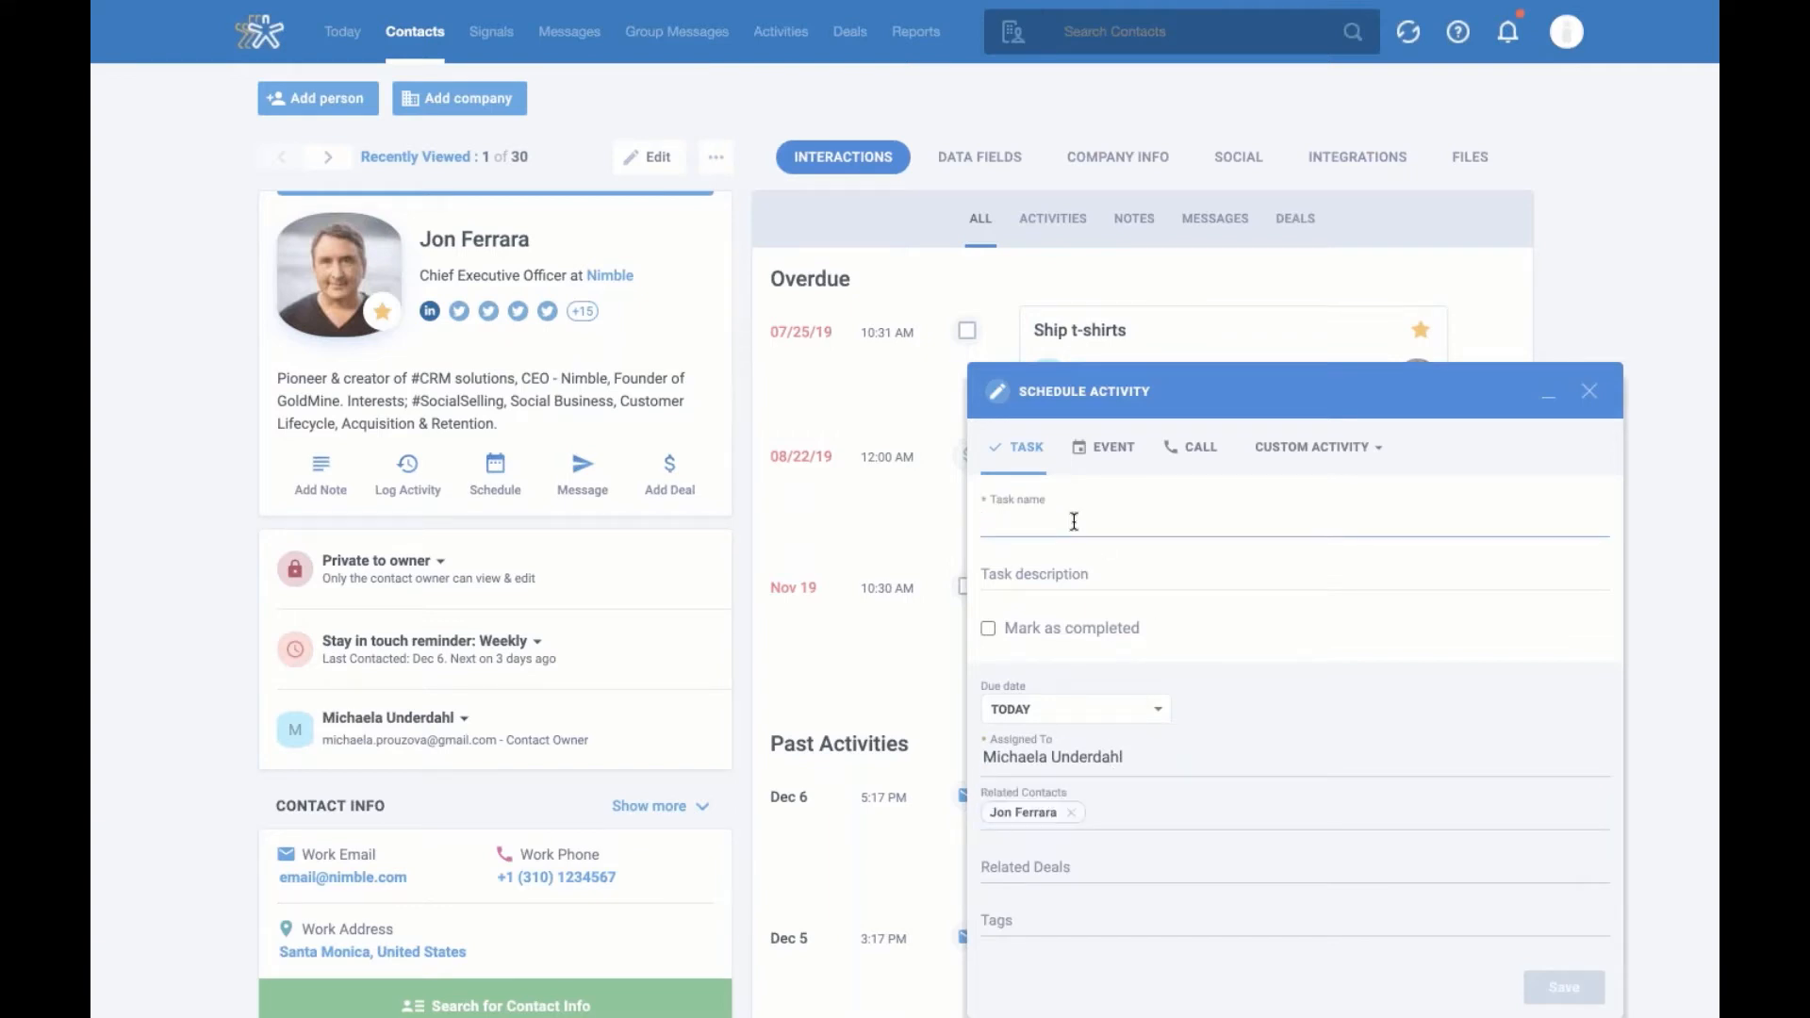
left_click(1122, 460)
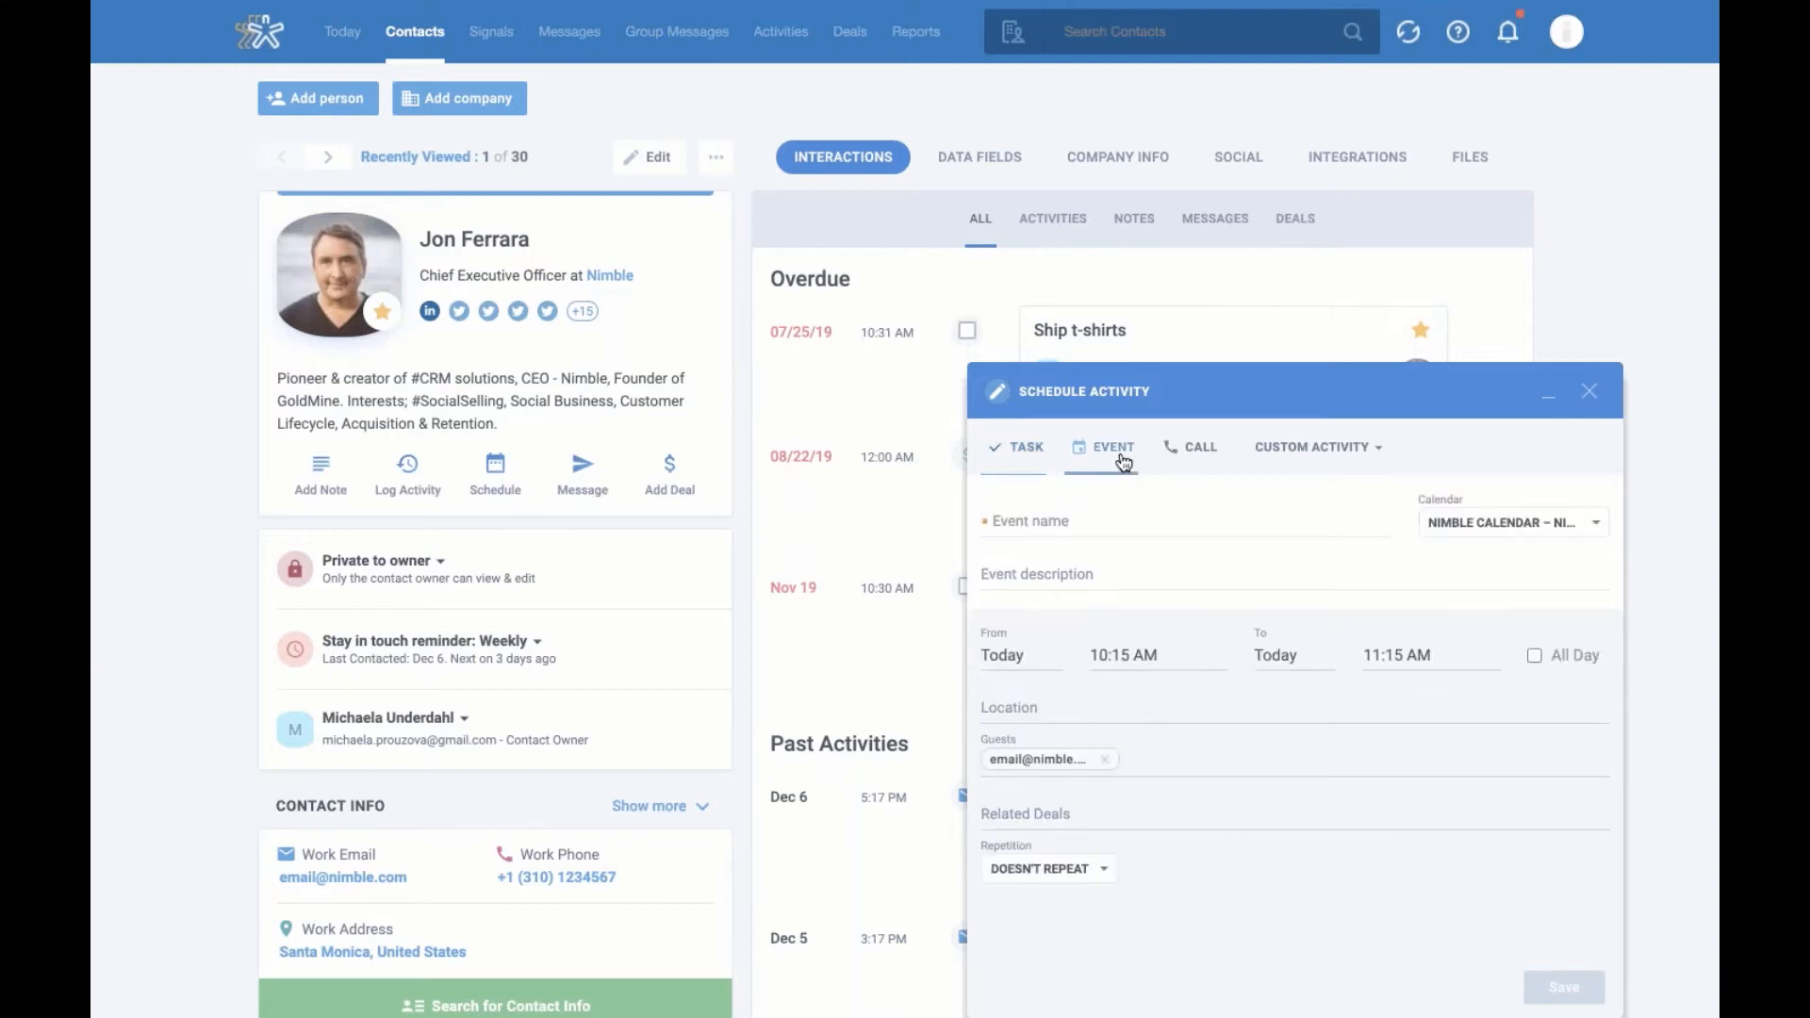
left_click(1528, 523)
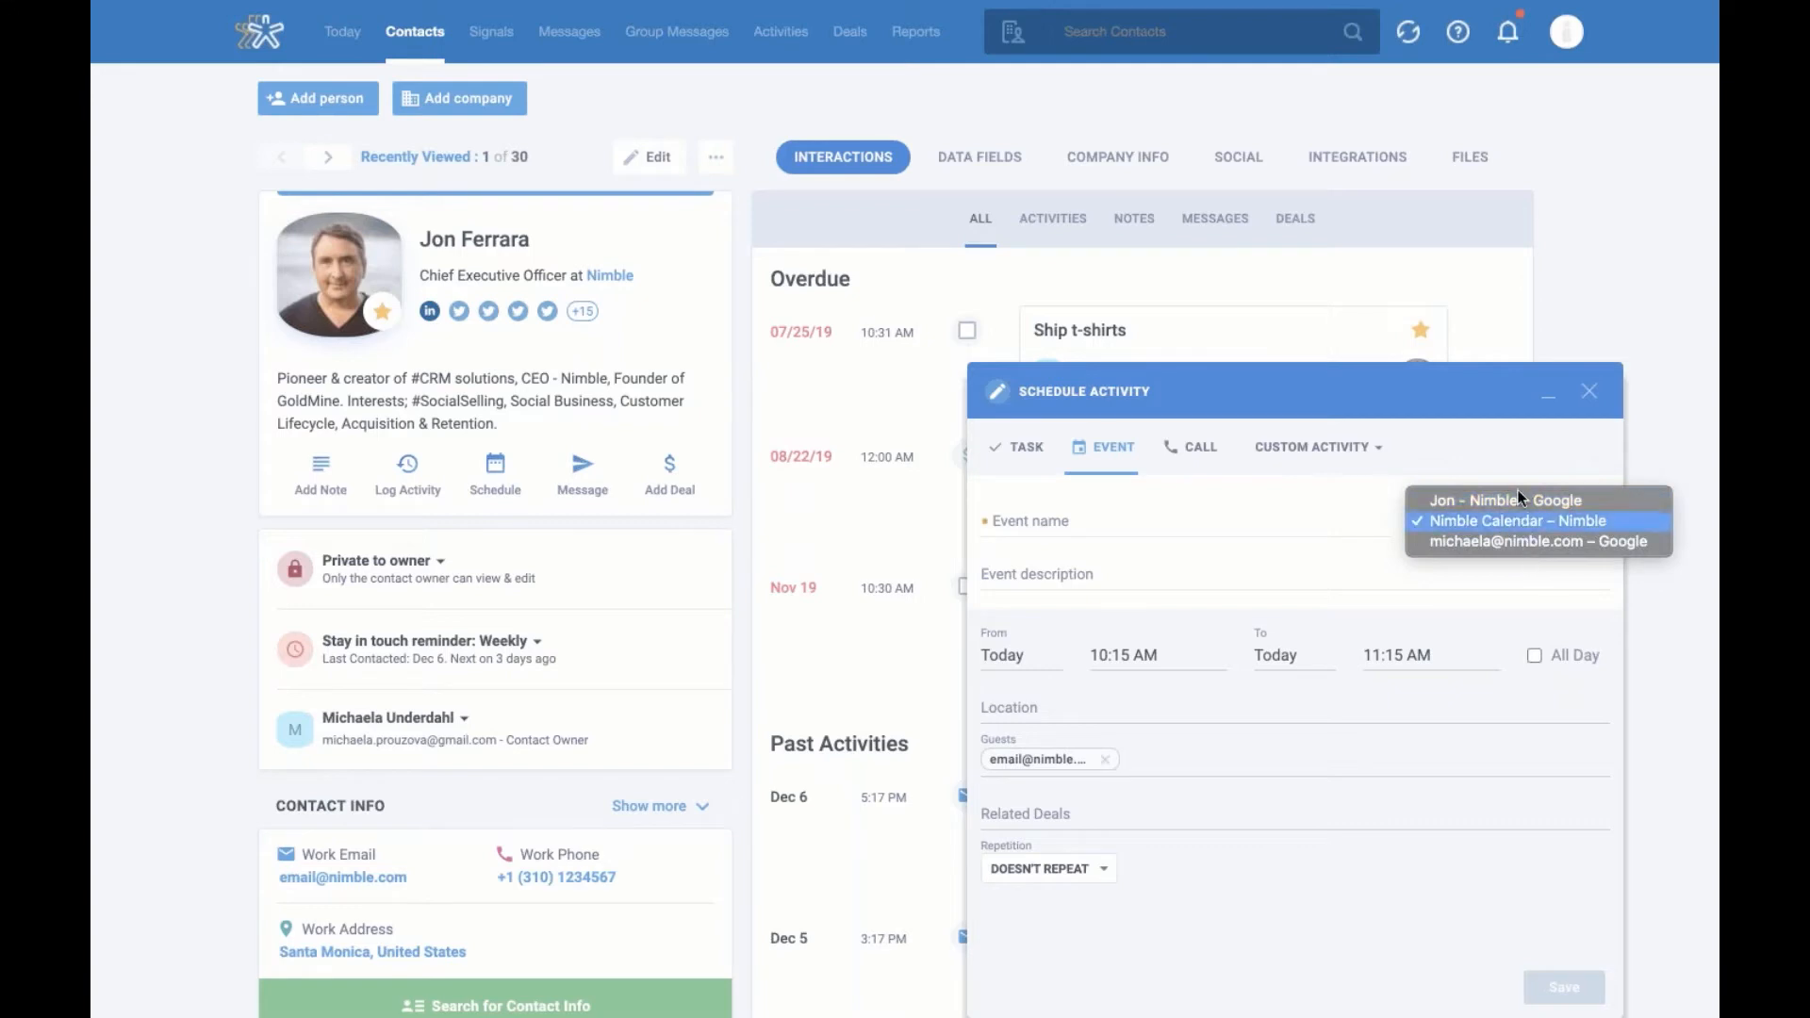
Check the Call form and the available Custom Activity types, and close the Schedule Activity form without saving
left_click(1190, 449)
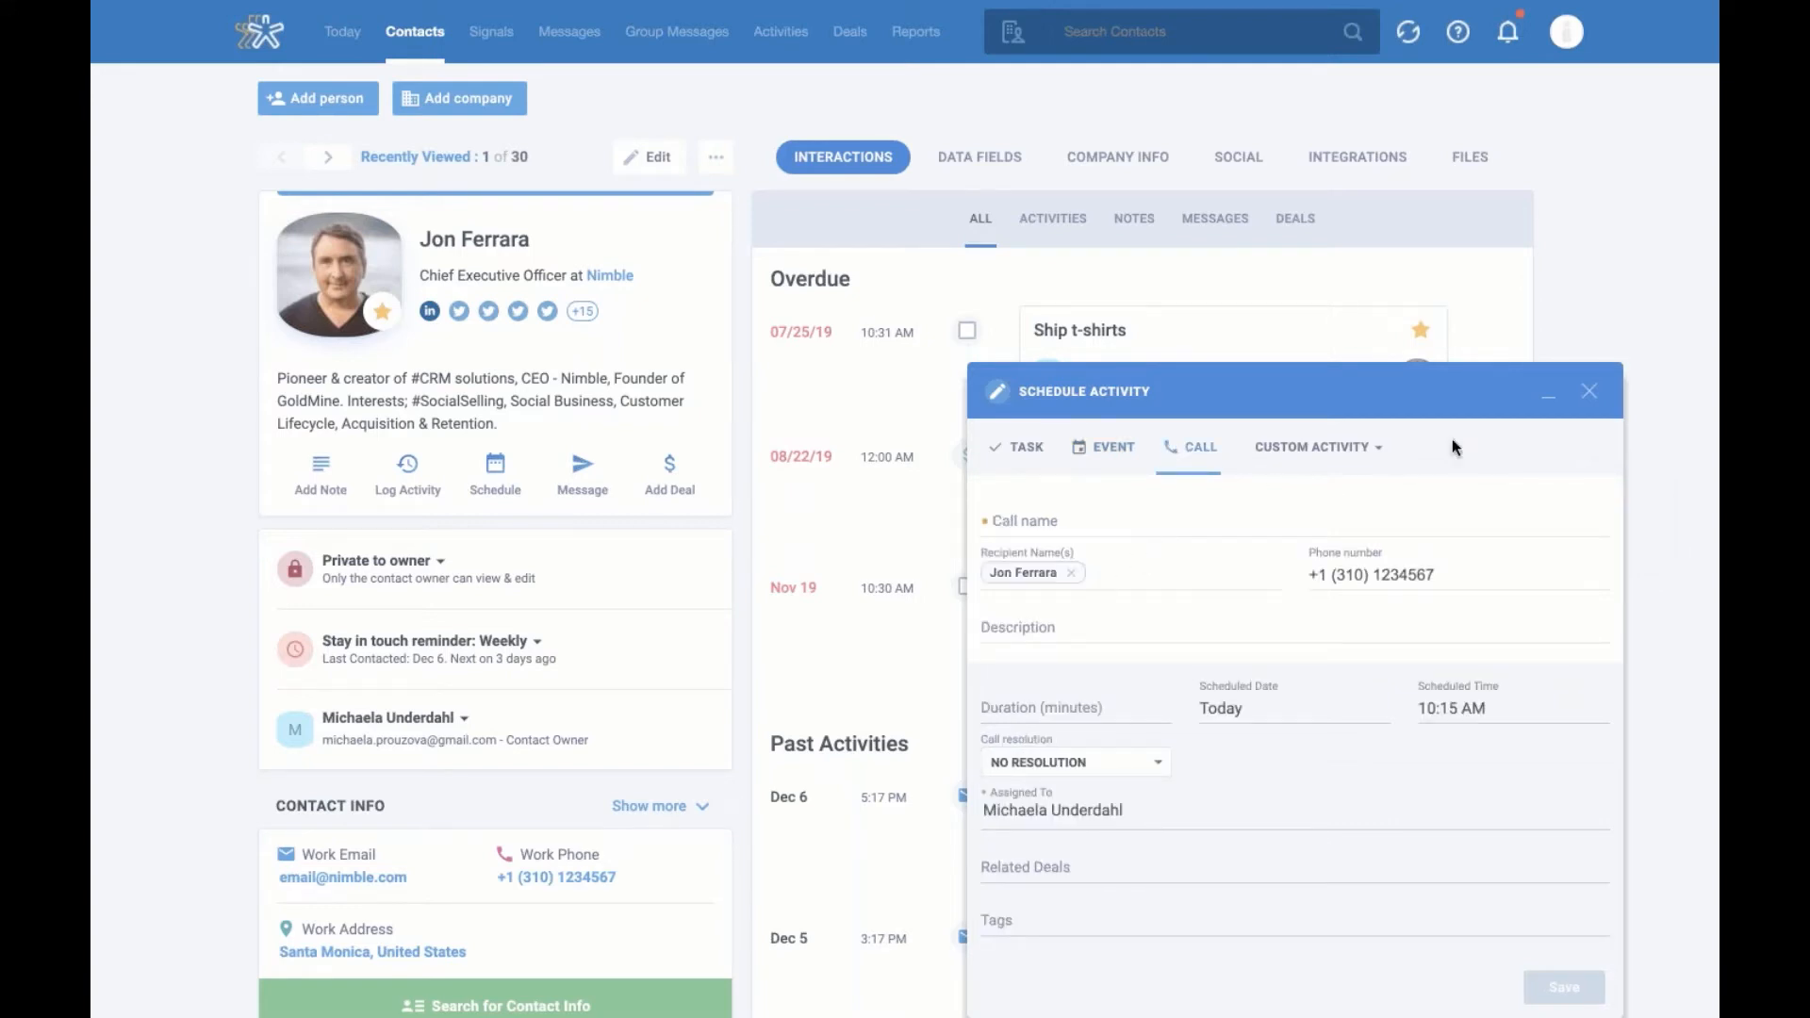
left_click(1383, 460)
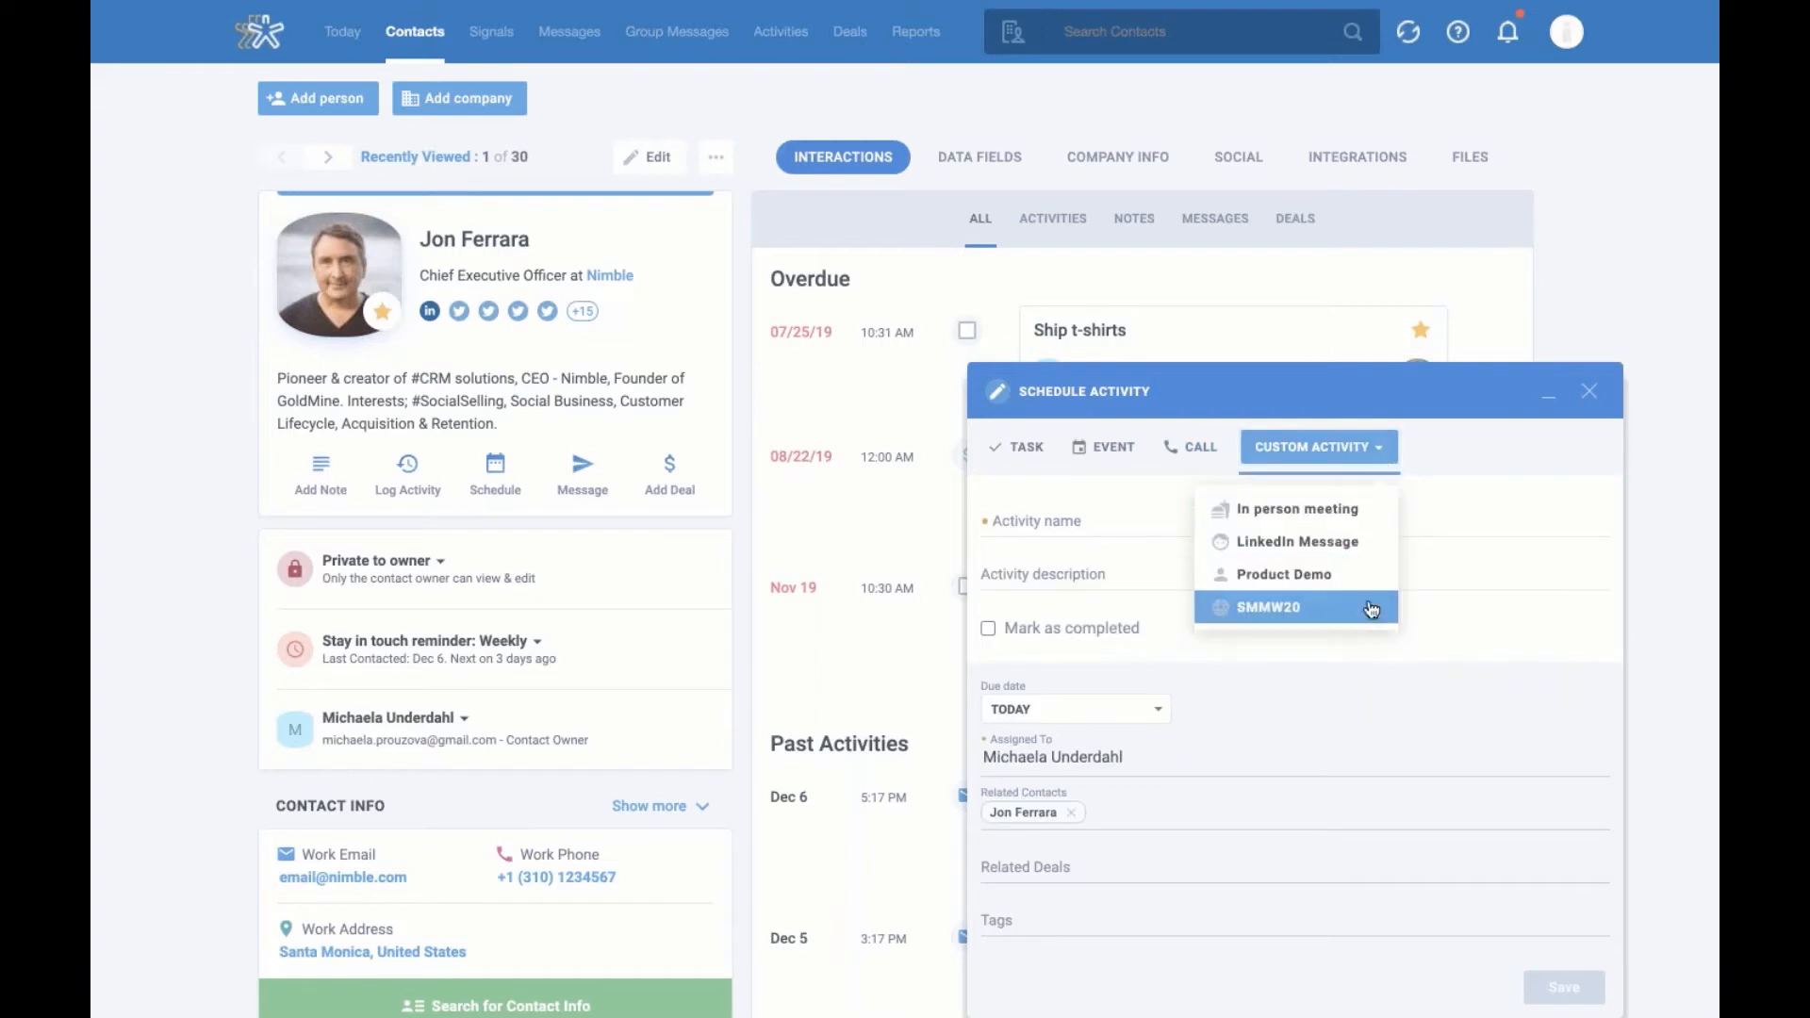
left_click(1505, 462)
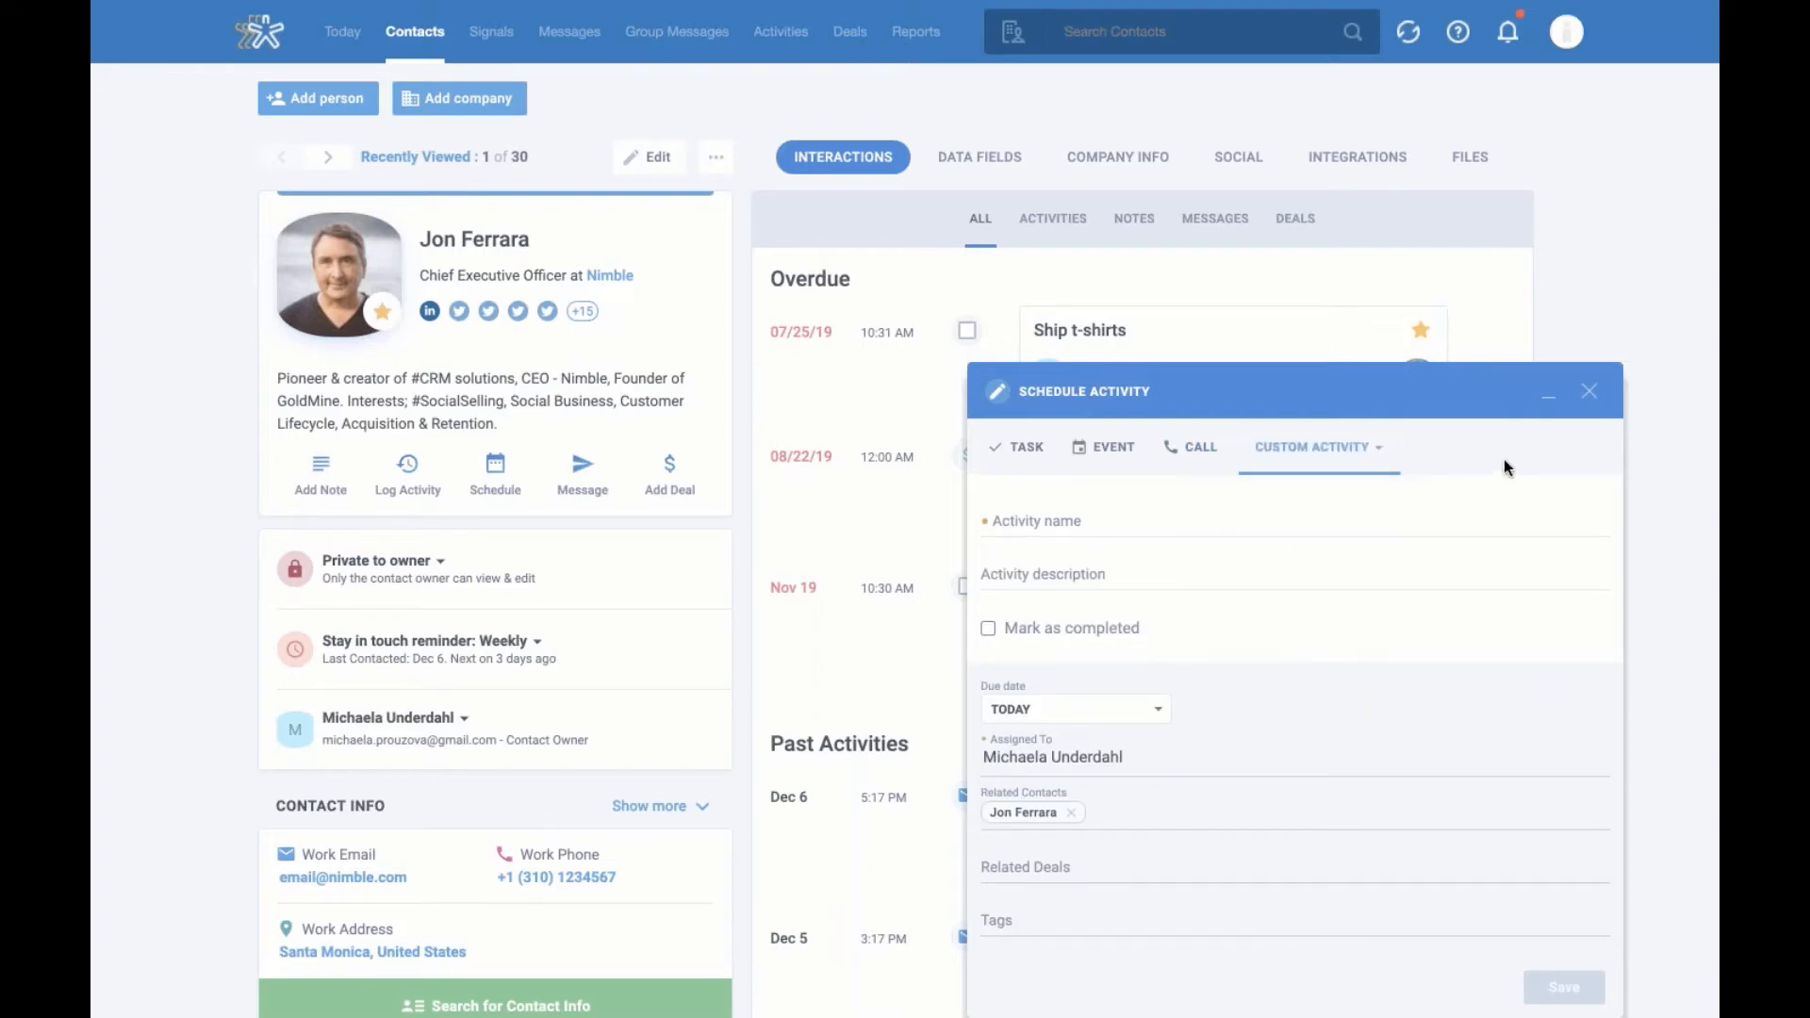
left_click(1382, 455)
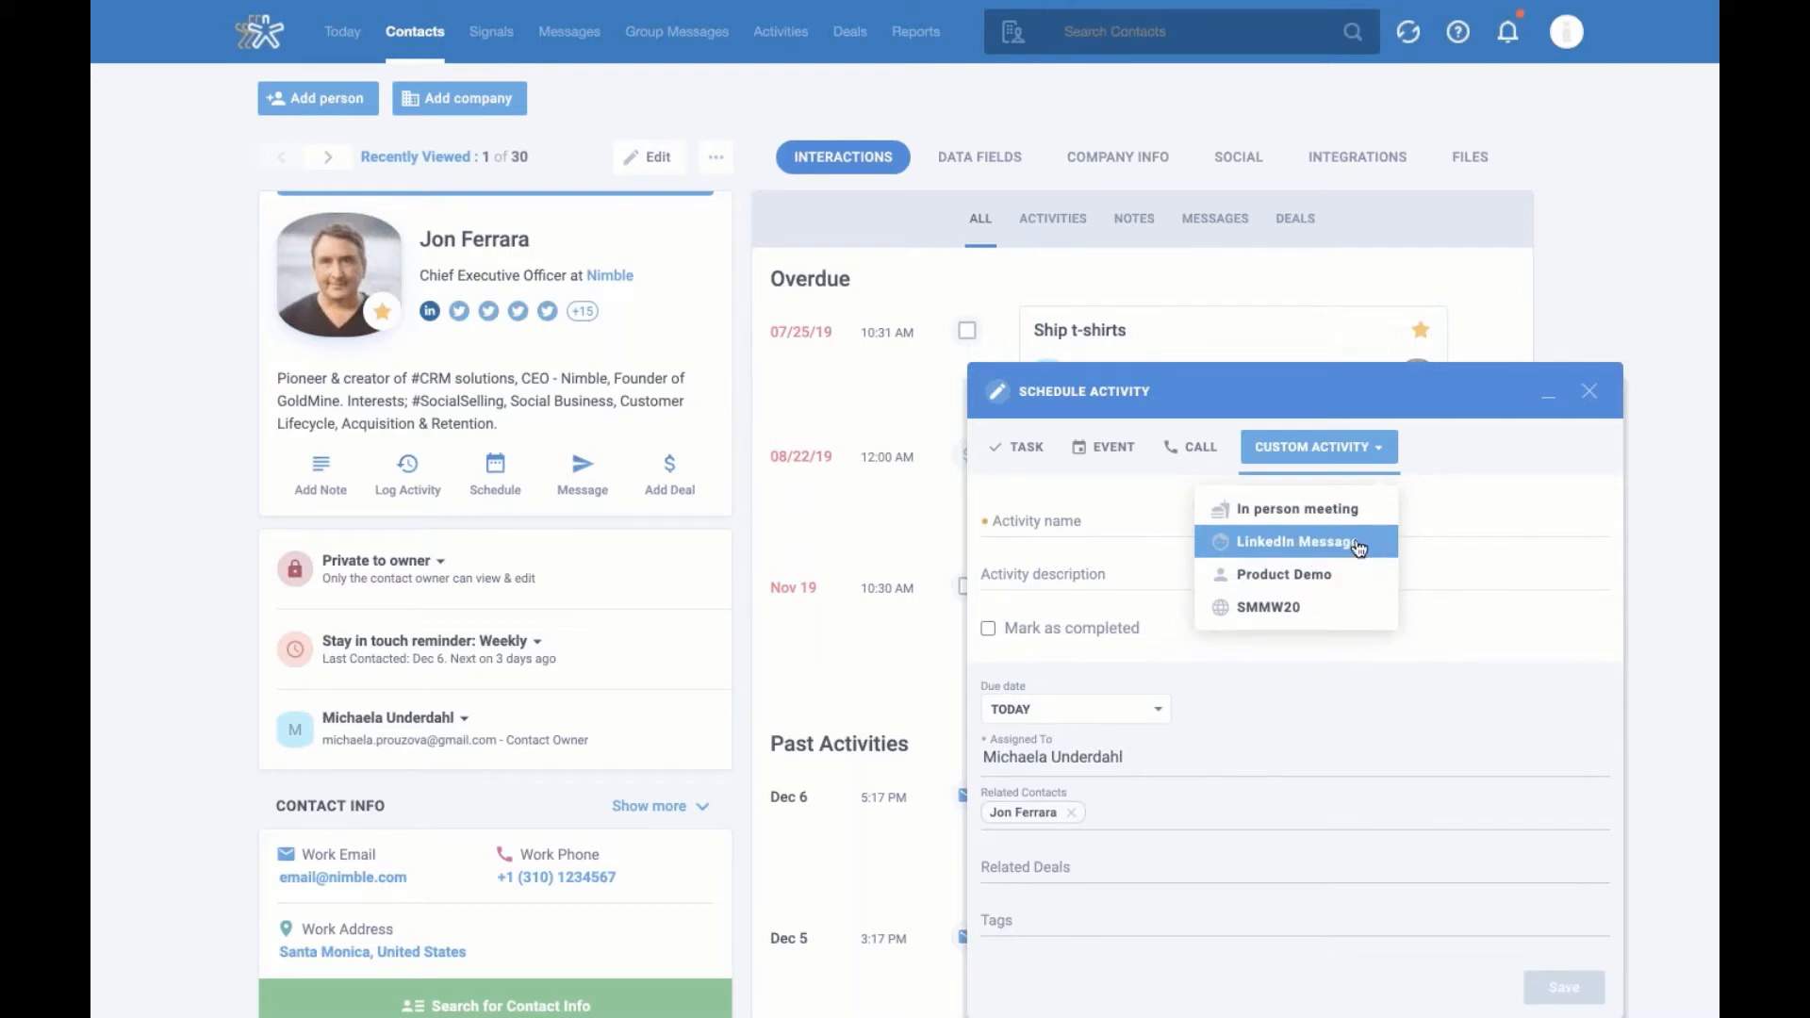
left_click(1593, 396)
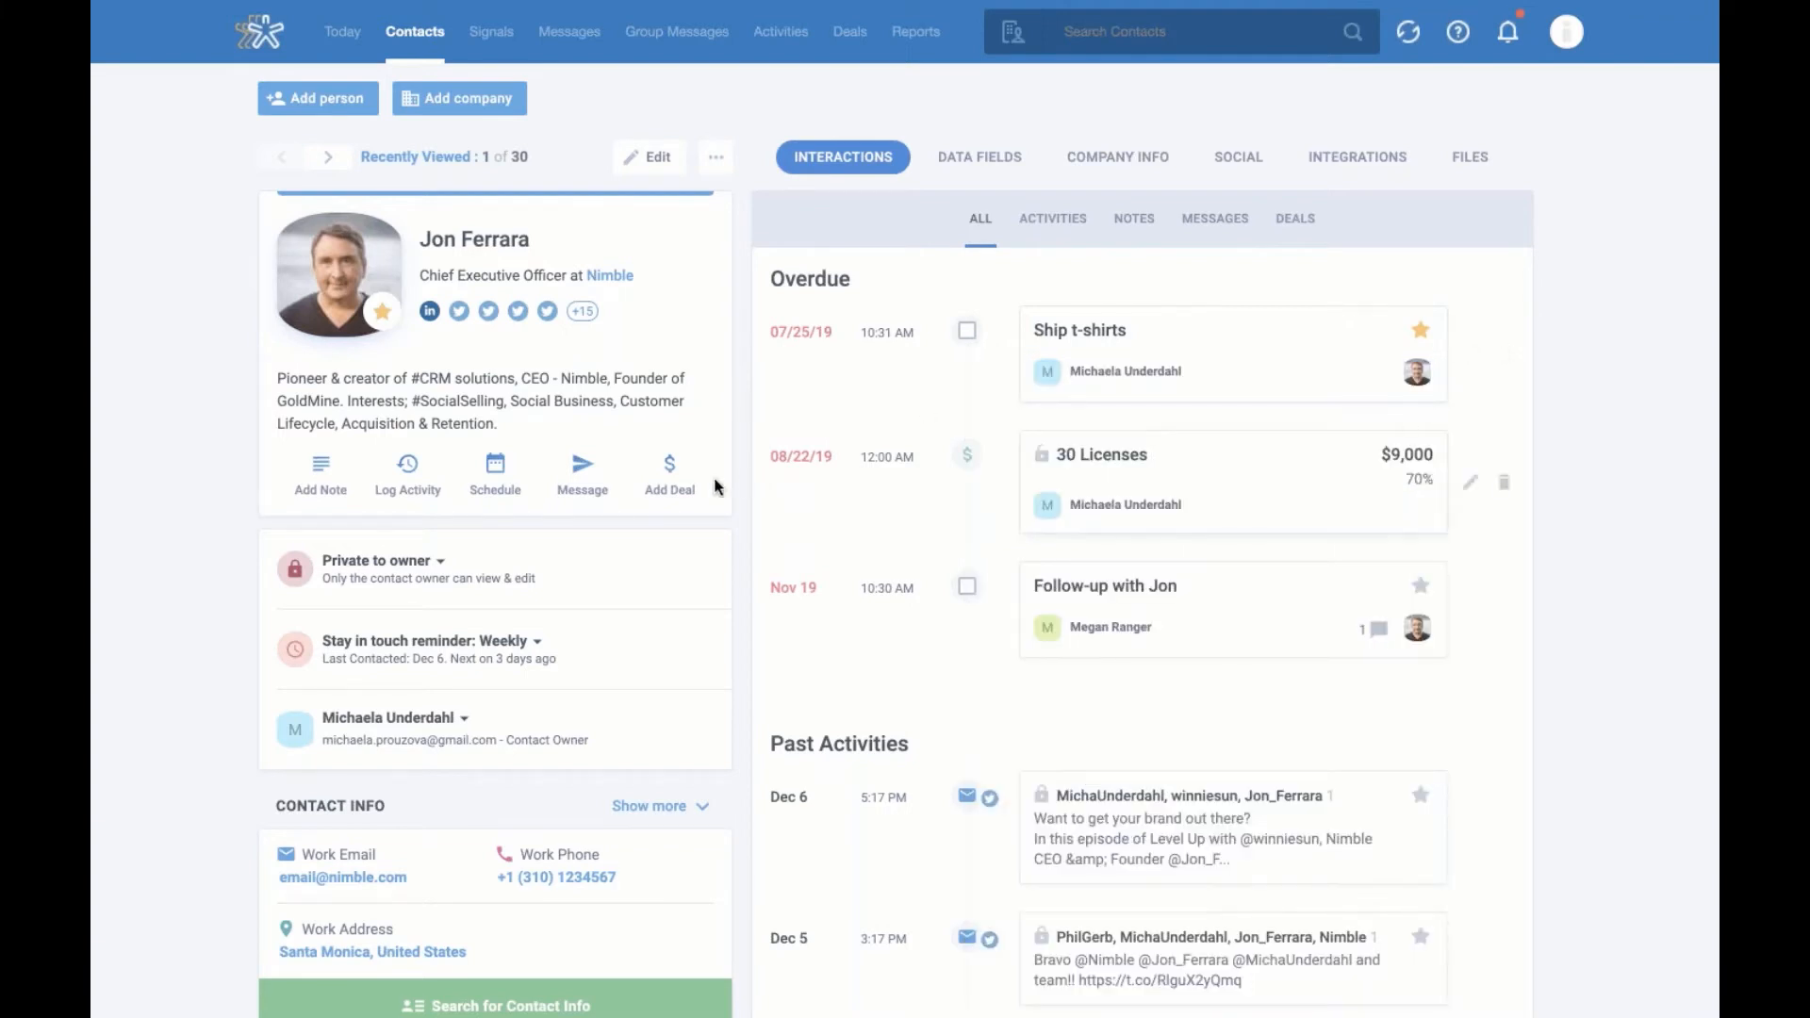
Check the contact's privacy options, including Custom privacy, without changing the setting
scroll(713, 483, "down", 1)
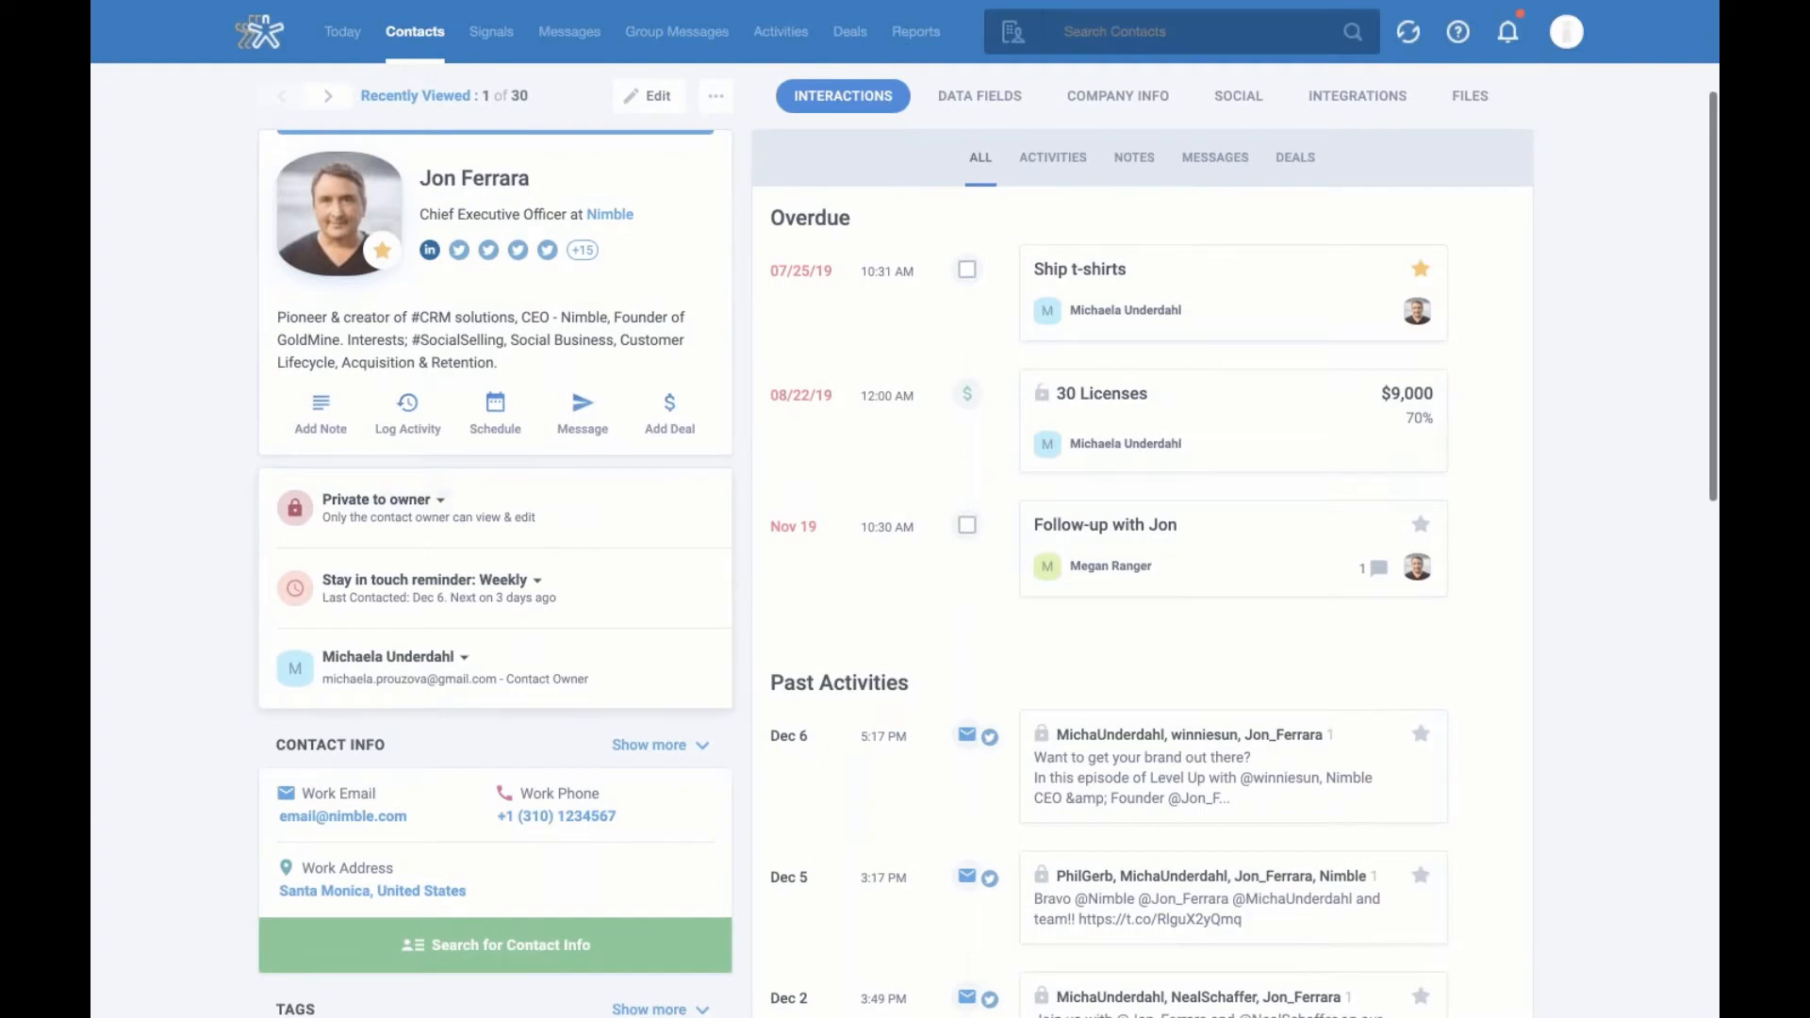
left_click(445, 505)
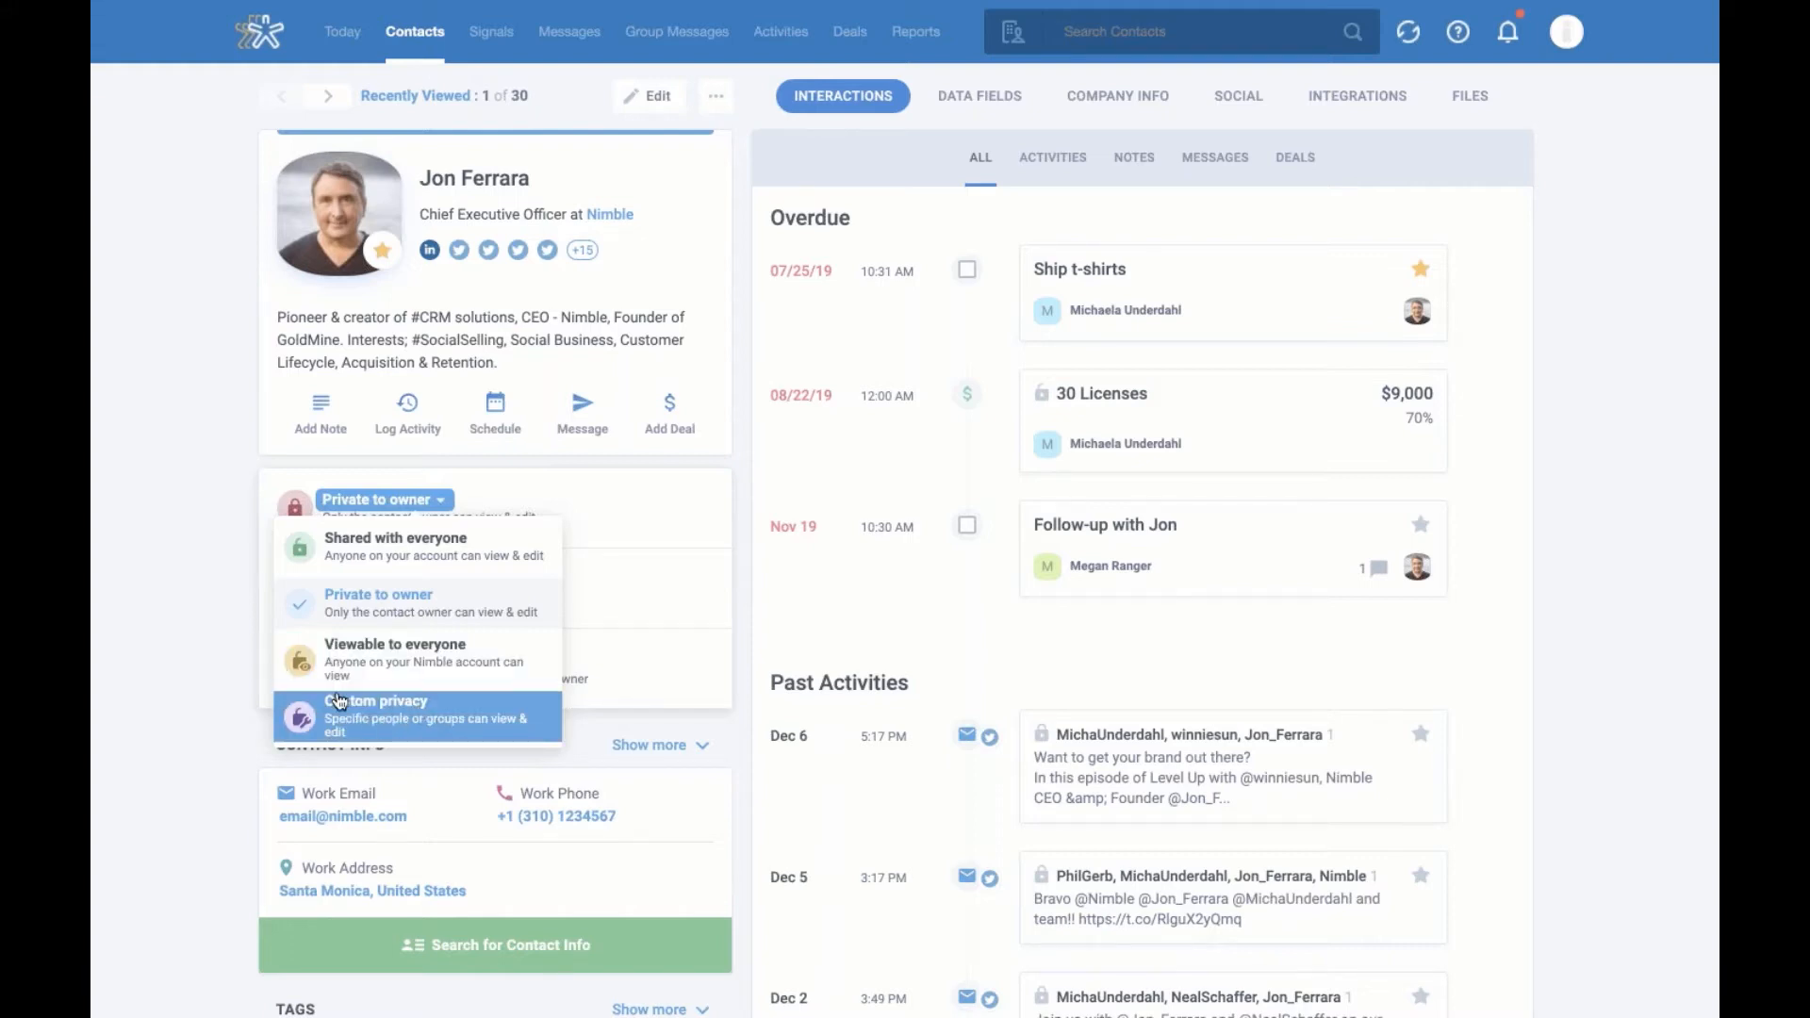
left_click(247, 719)
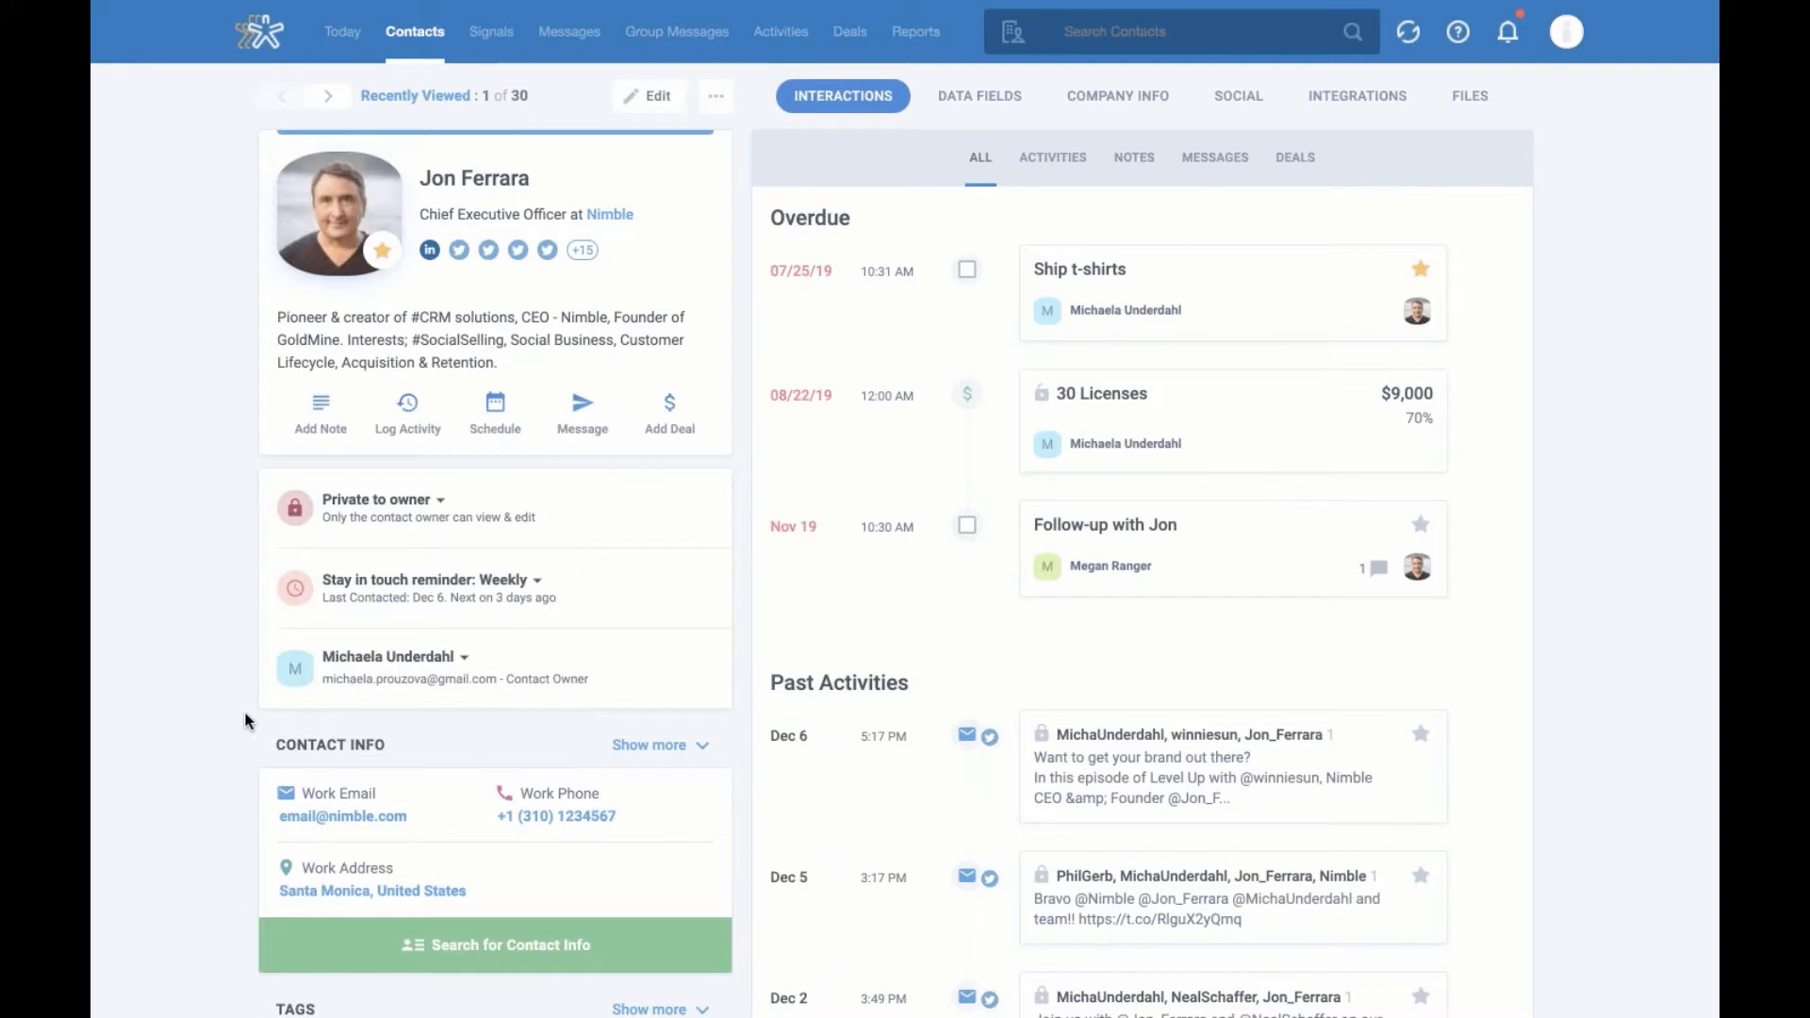
Expand the Contact Info section to show all of the contact's details
scroll(648, 664, "up", 1)
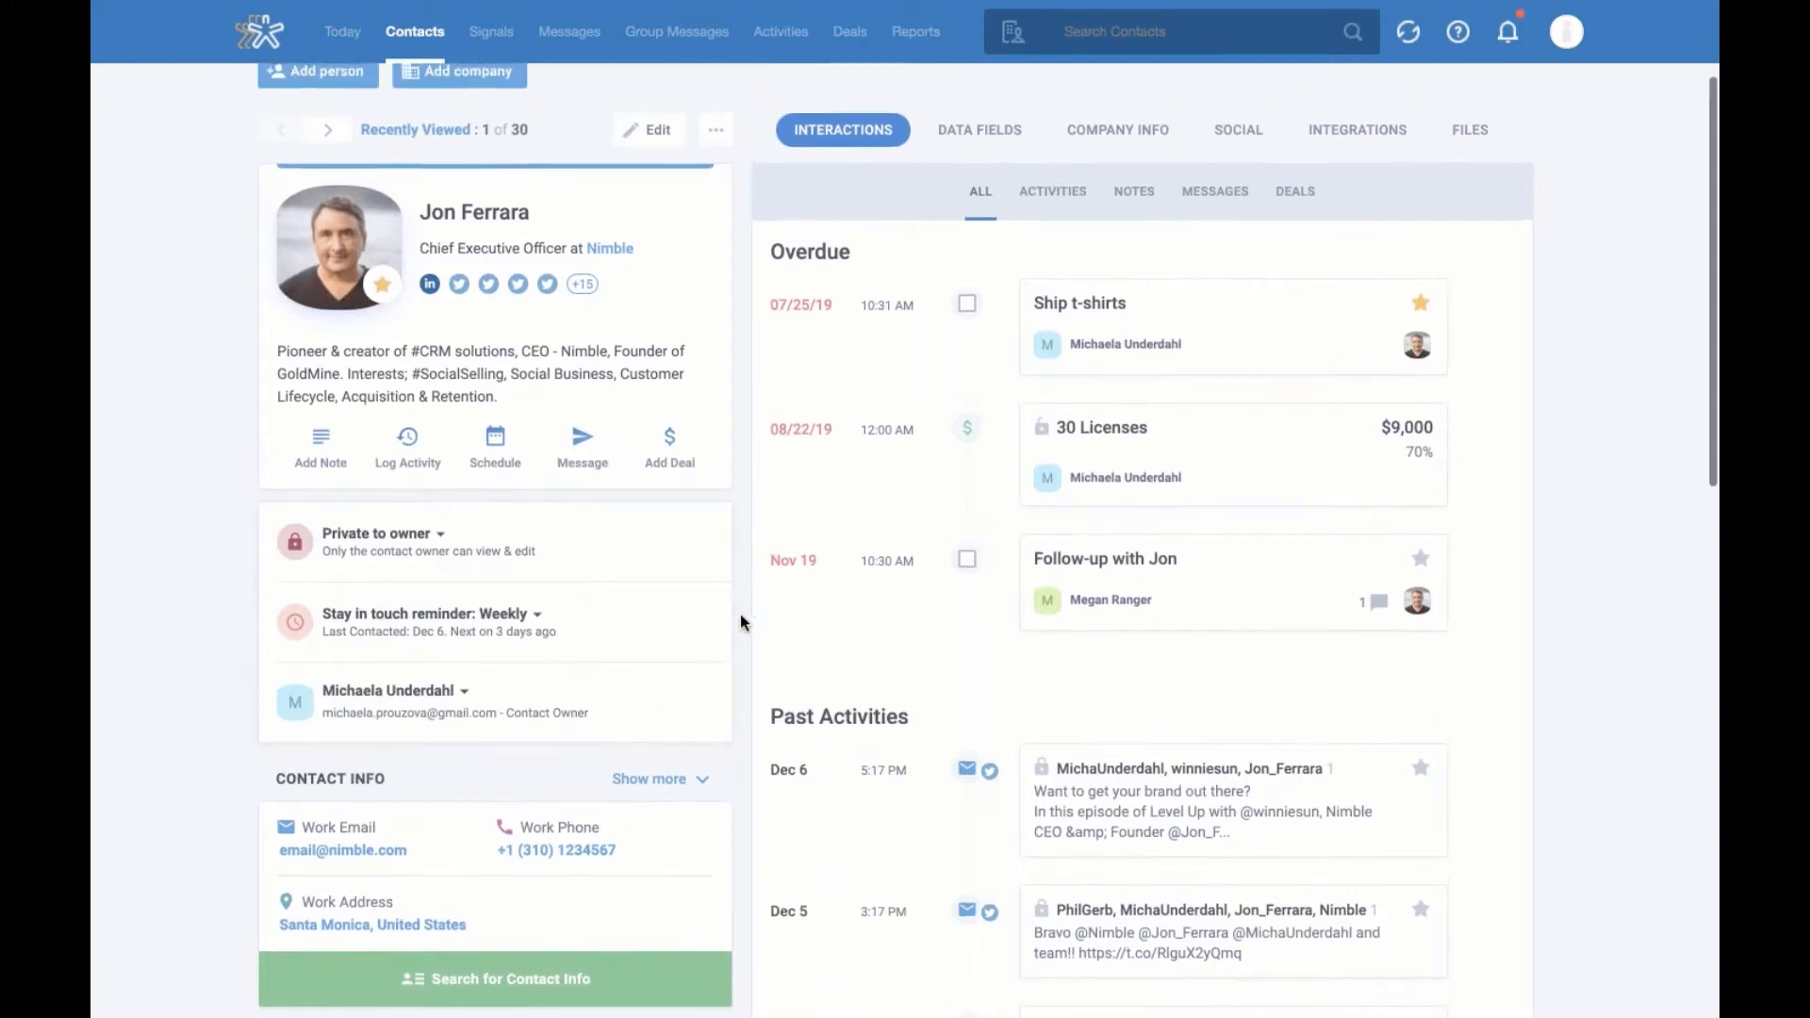
scroll(741, 621, "down", 3)
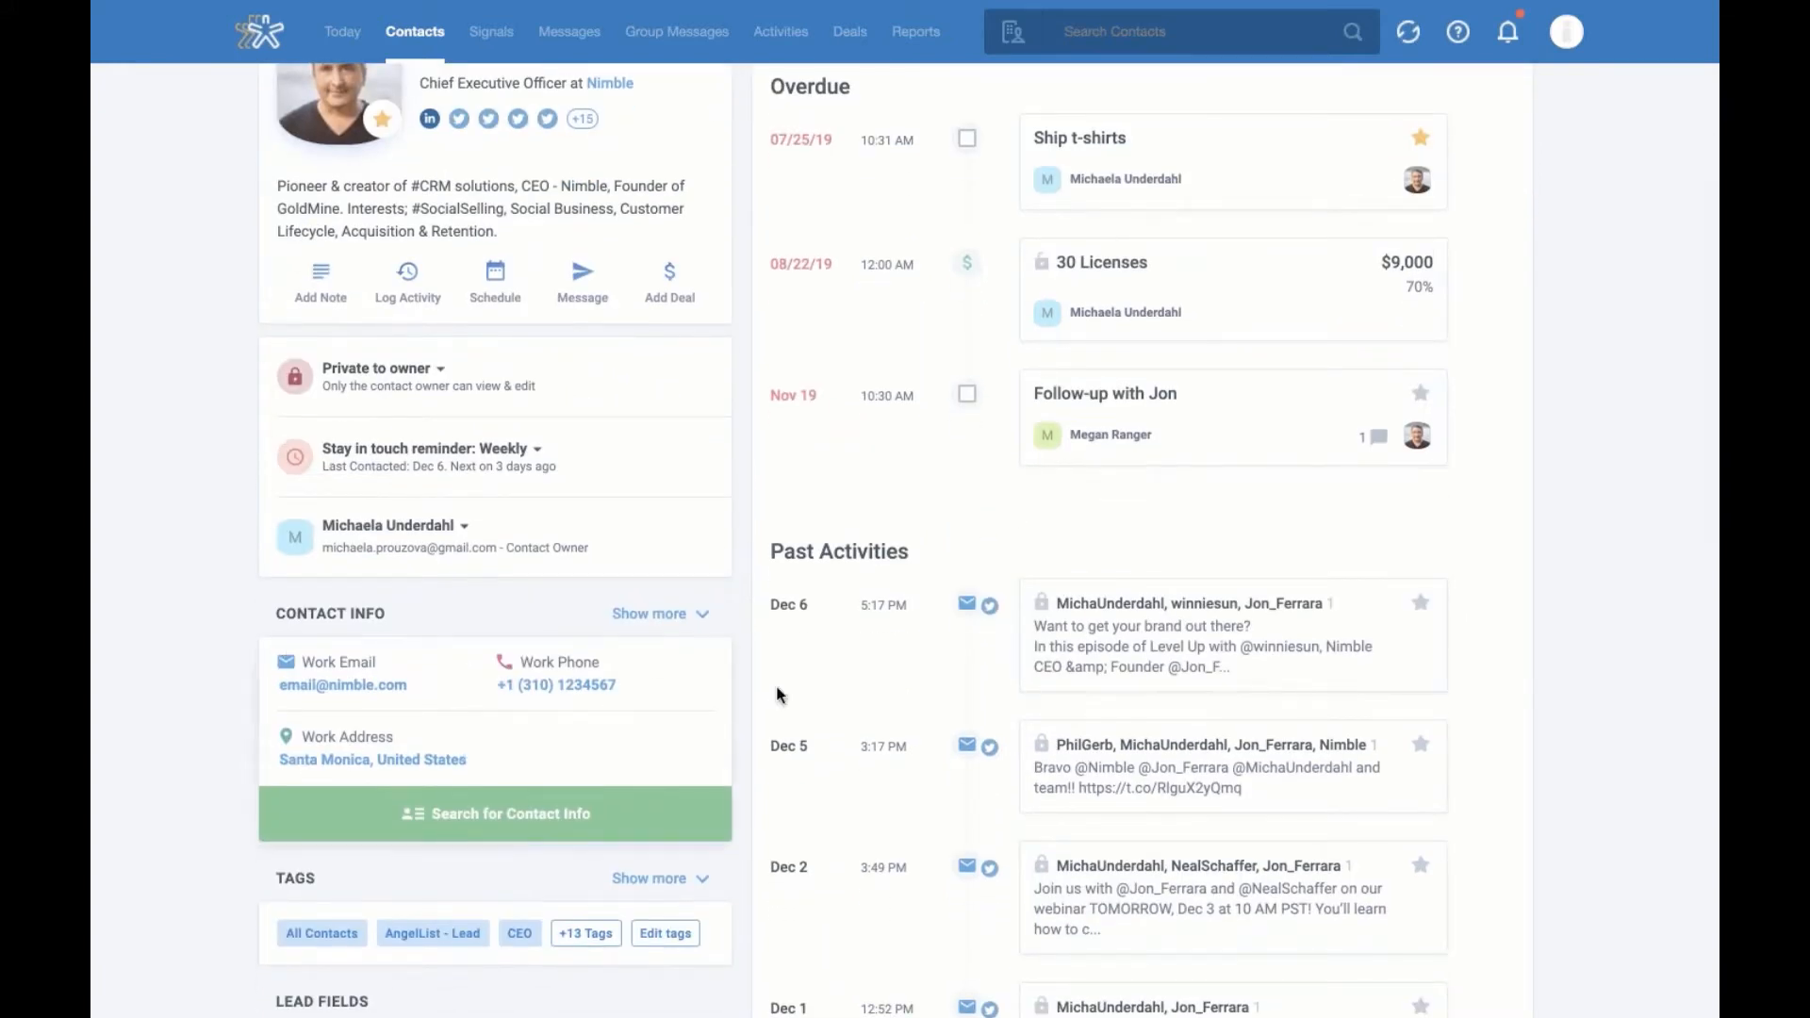
scroll(739, 673, "down", 2)
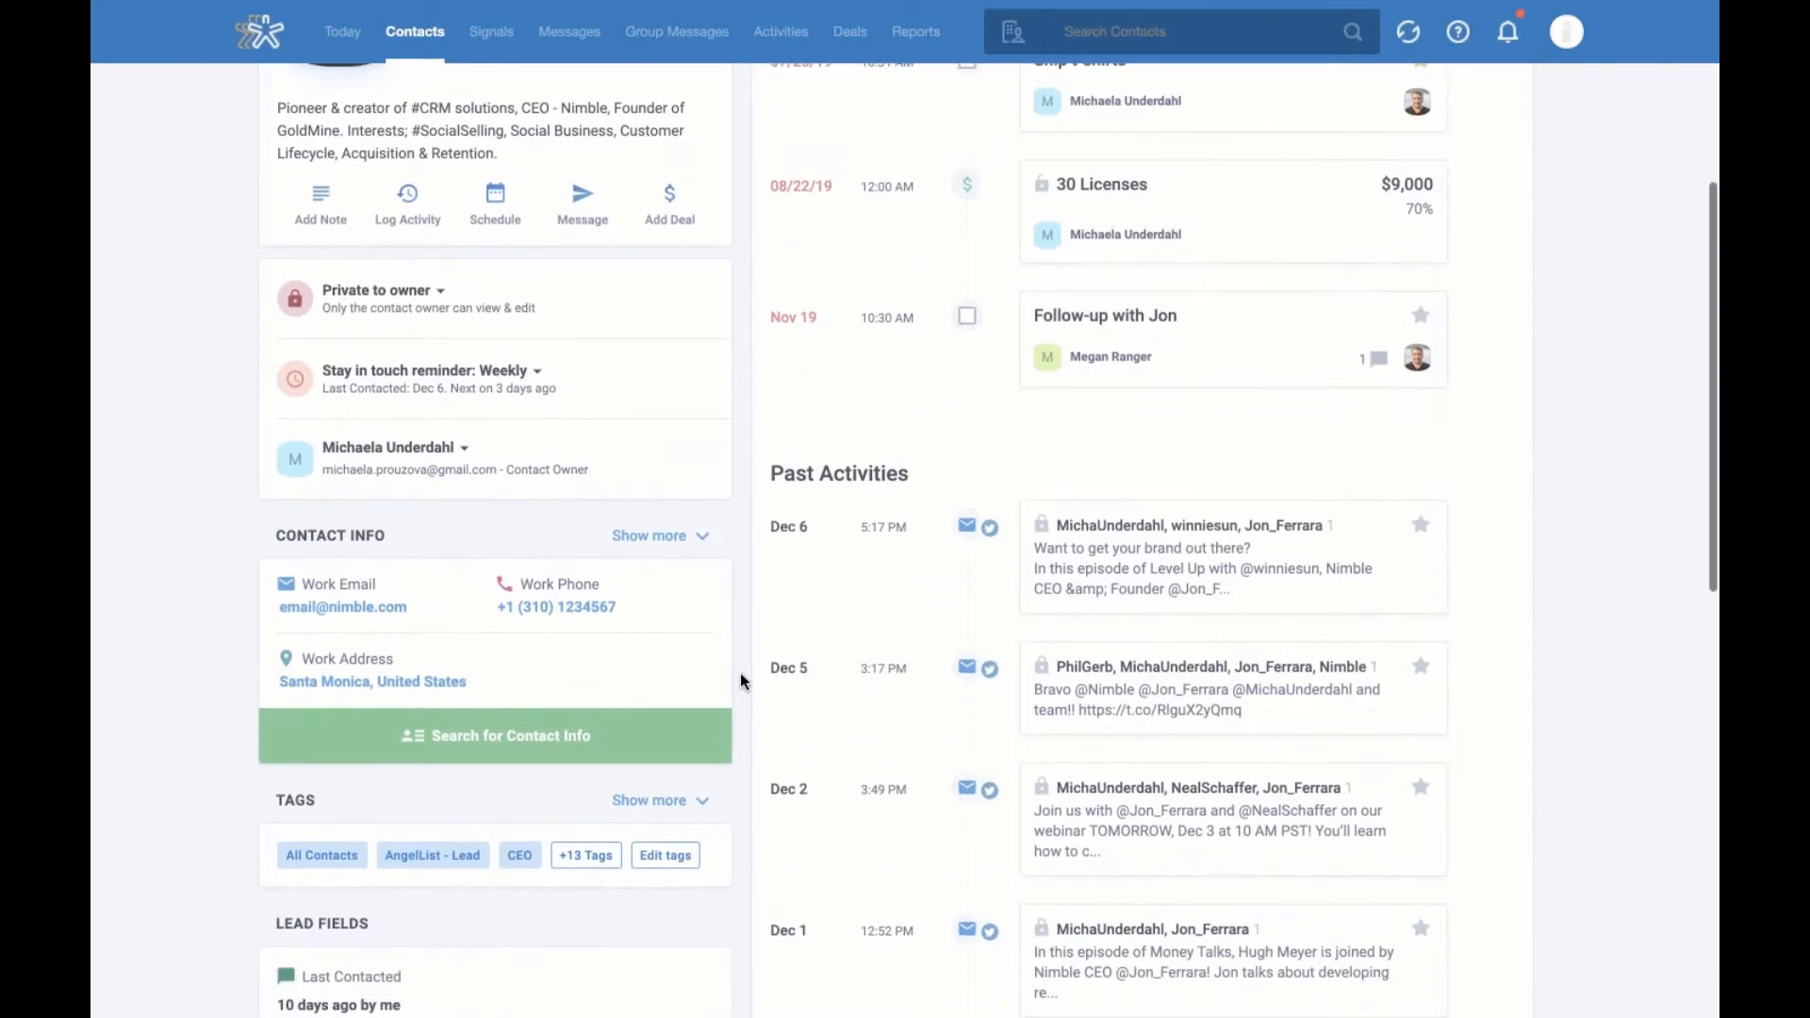
left_click(701, 549)
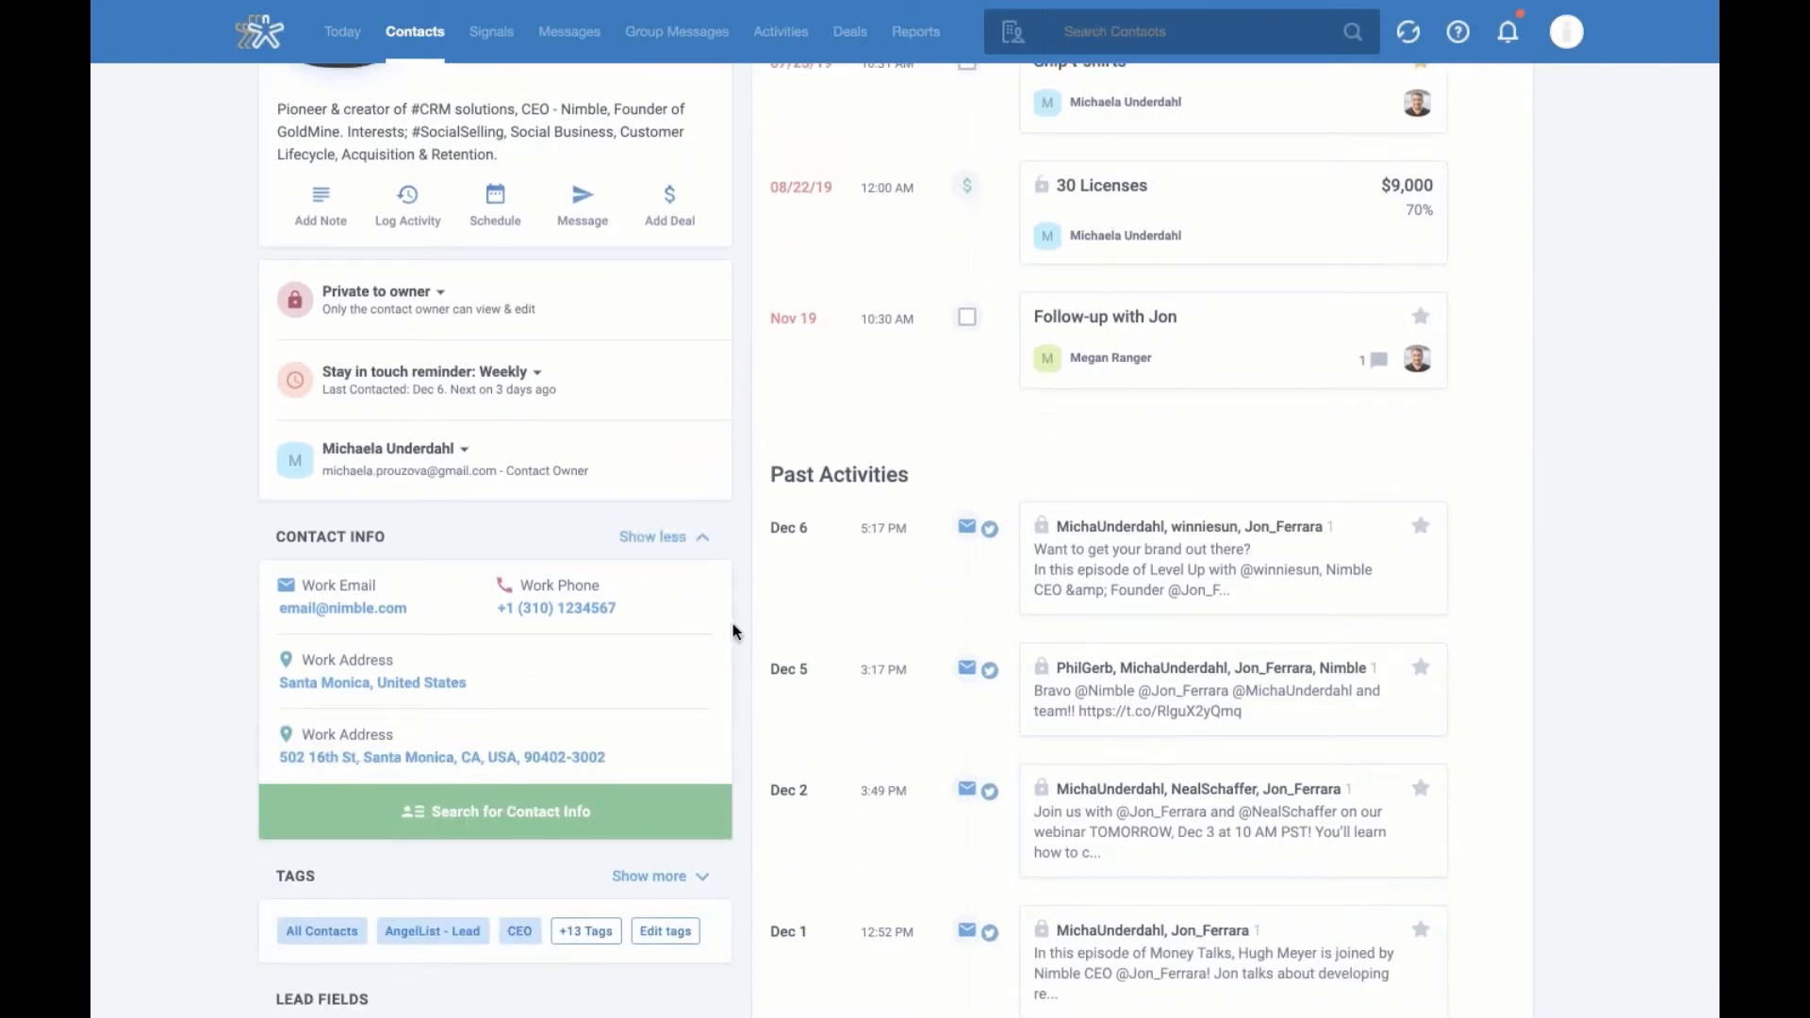
Review the Discover Contact Info dialog with its company suggestions, and close it without running a search
scroll(732, 630, "down", 3)
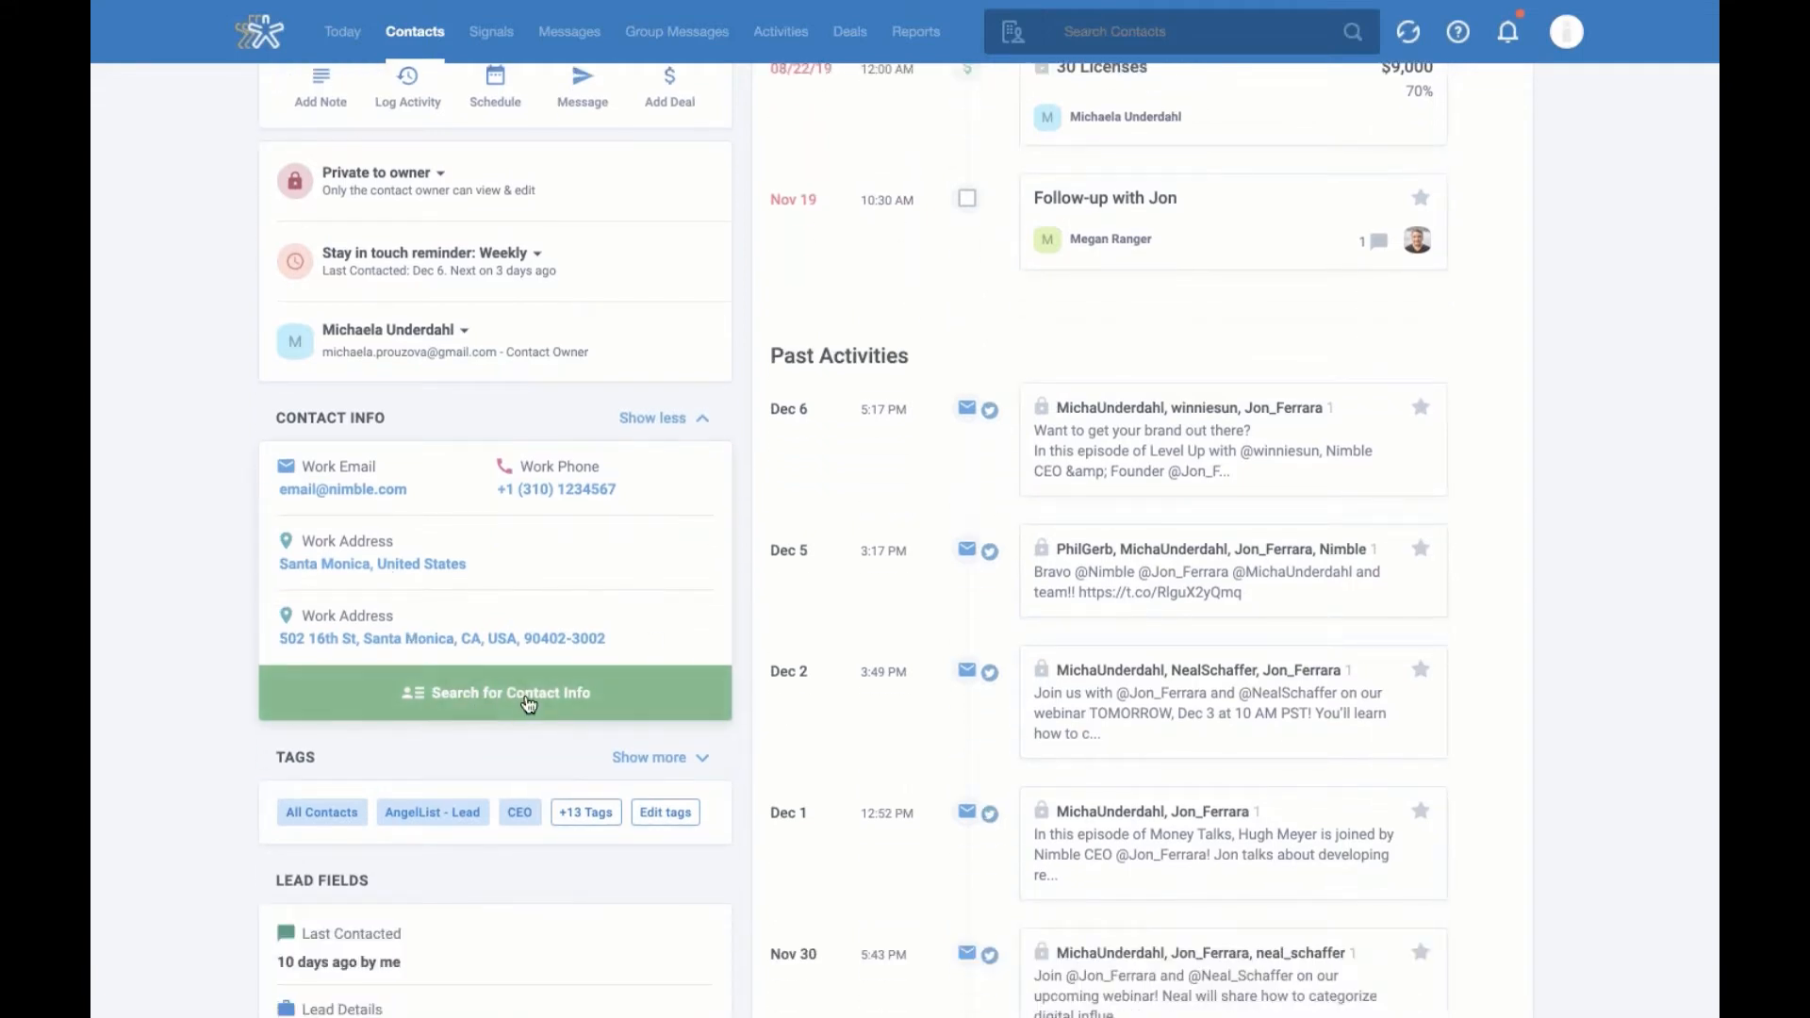
left_click(528, 705)
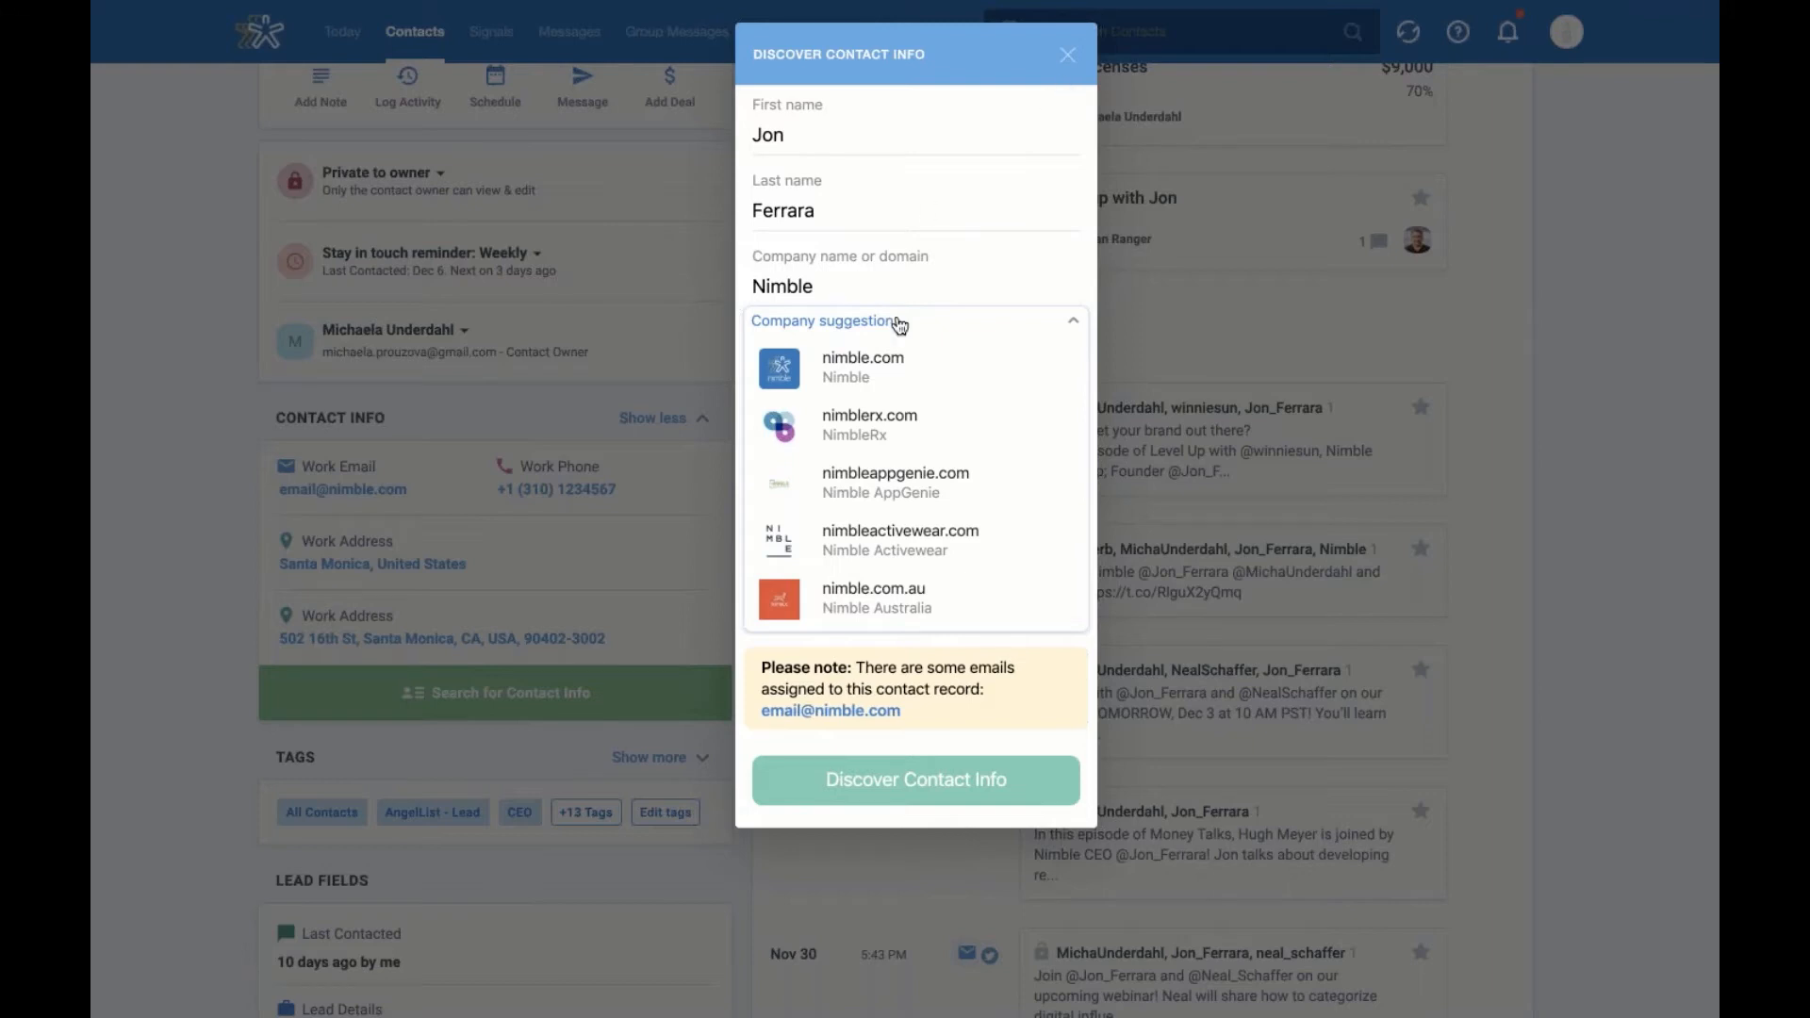
left_click(1068, 55)
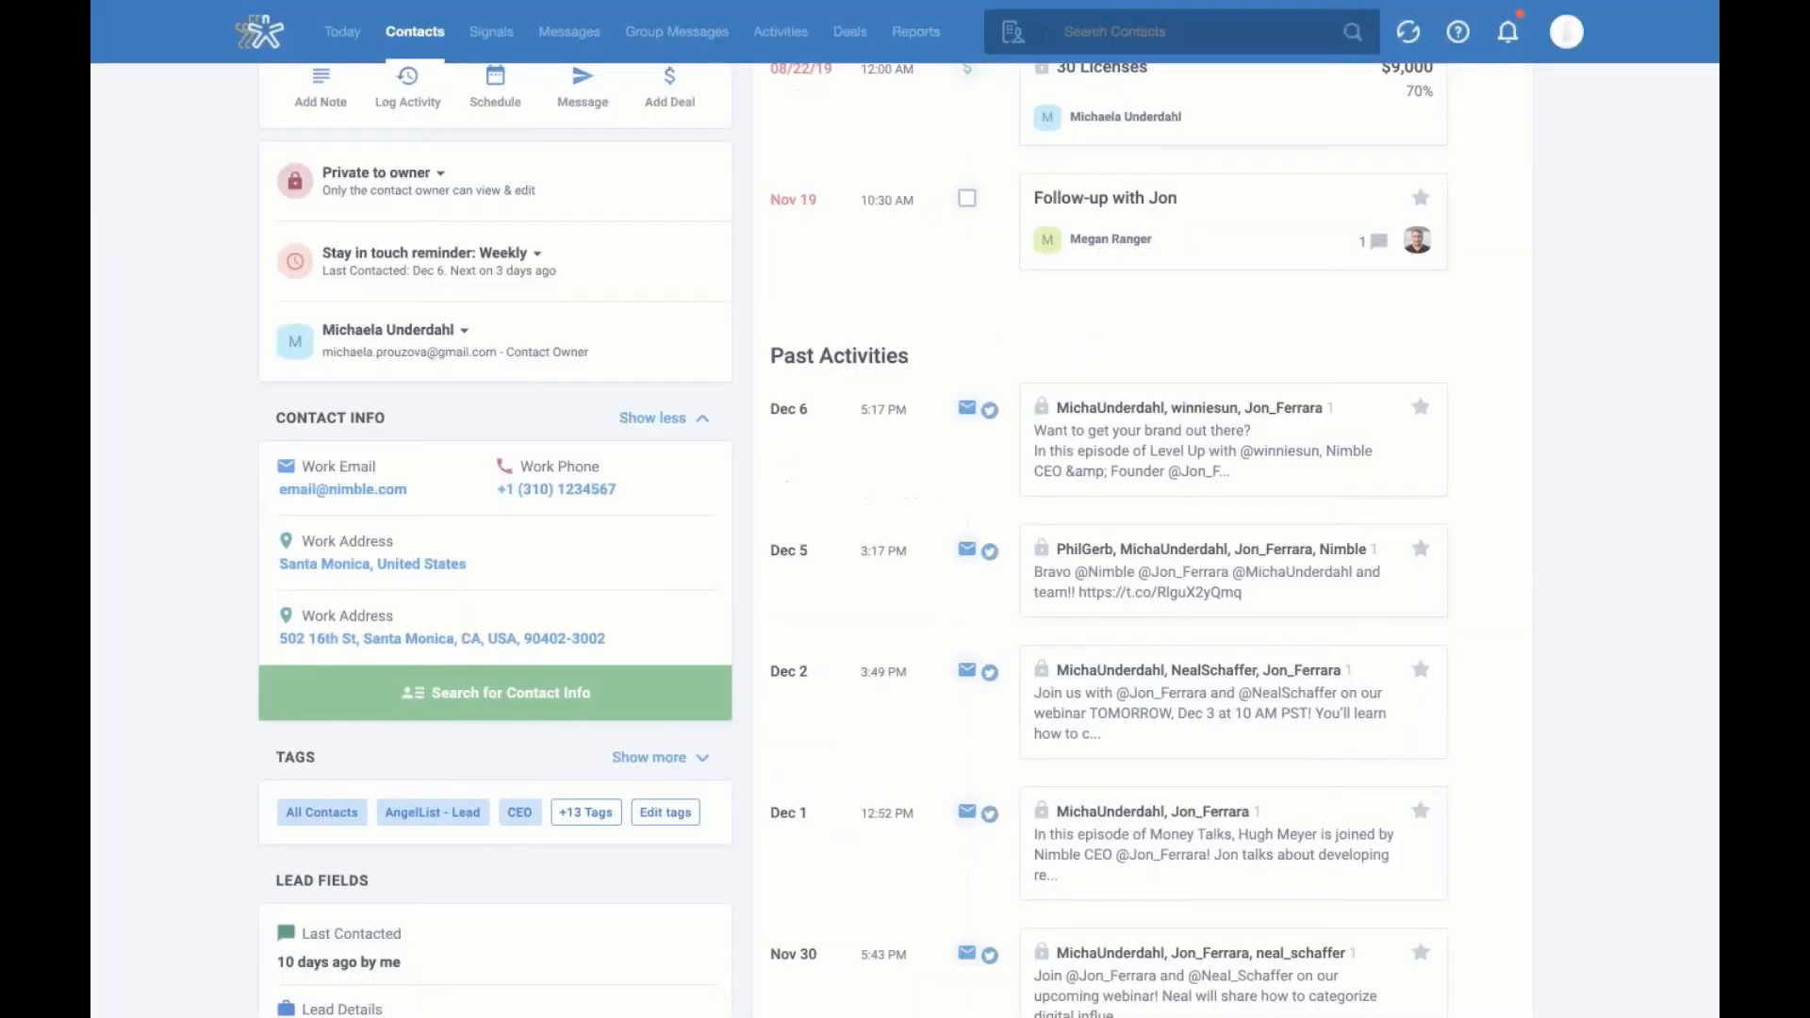
Expand the Tags section to show every tag assigned to the contact
scroll(210, 623, "down", 3)
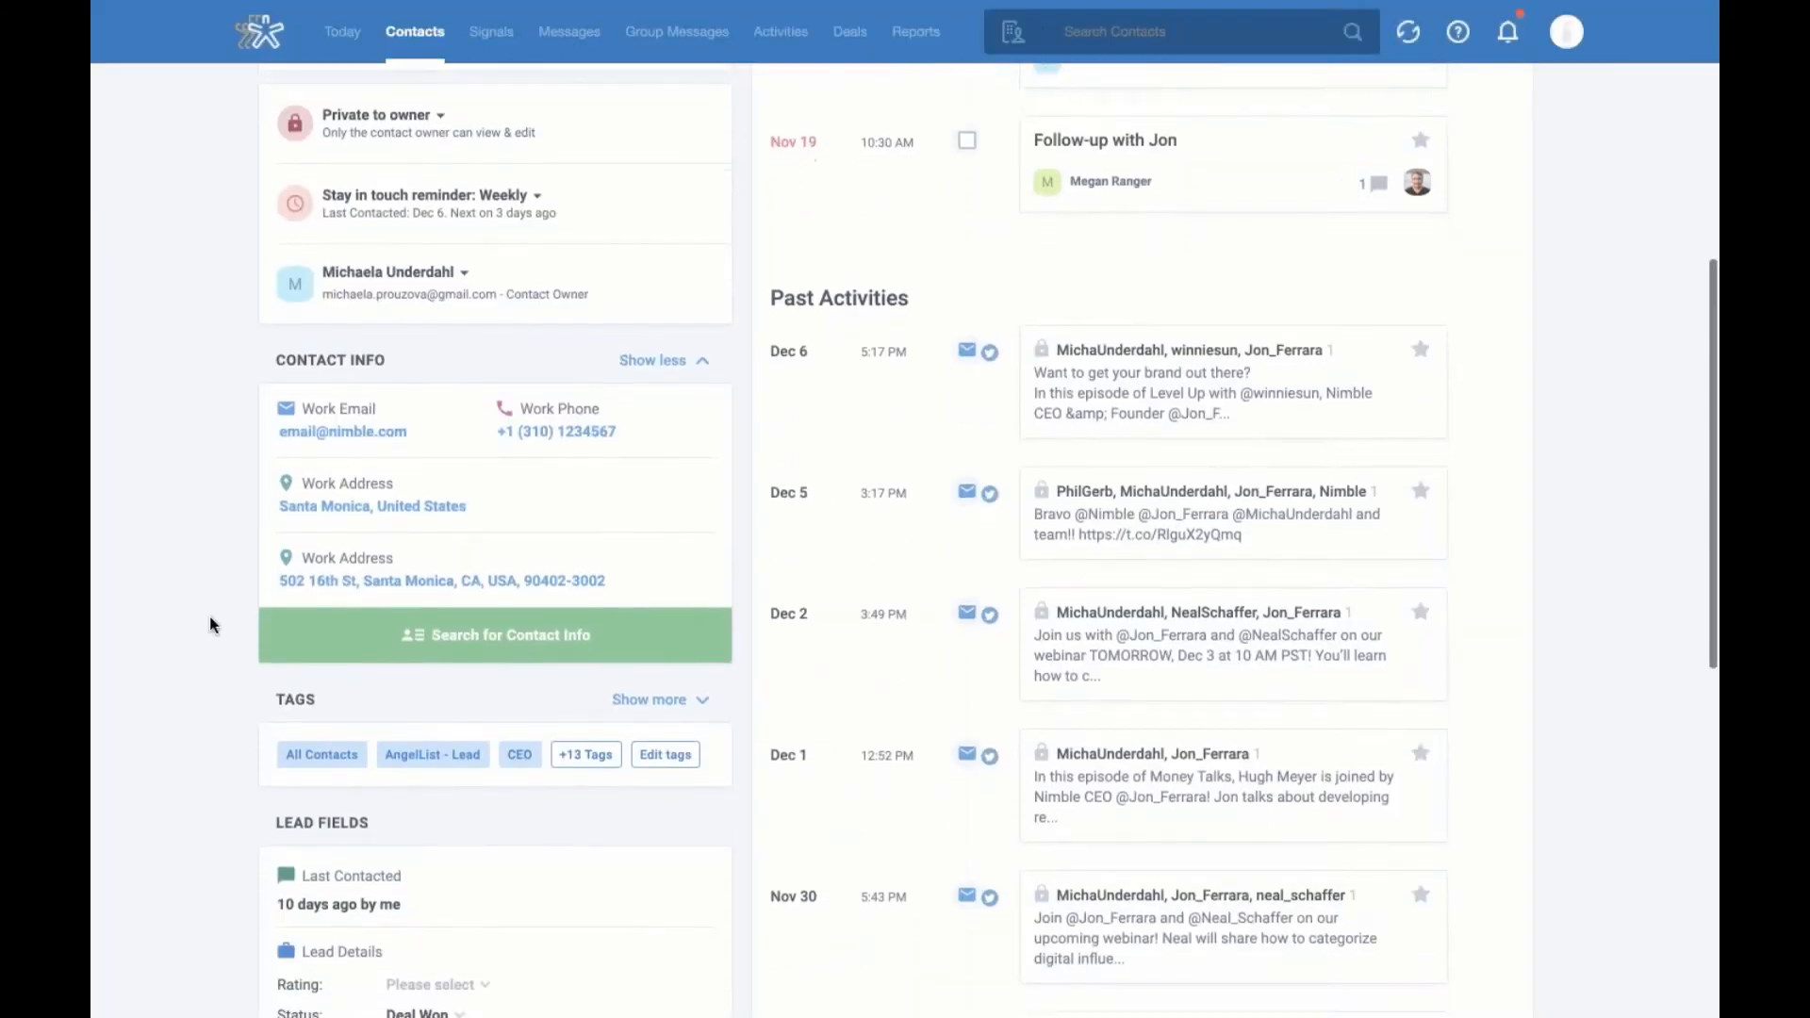
scroll(209, 624, "down", 3)
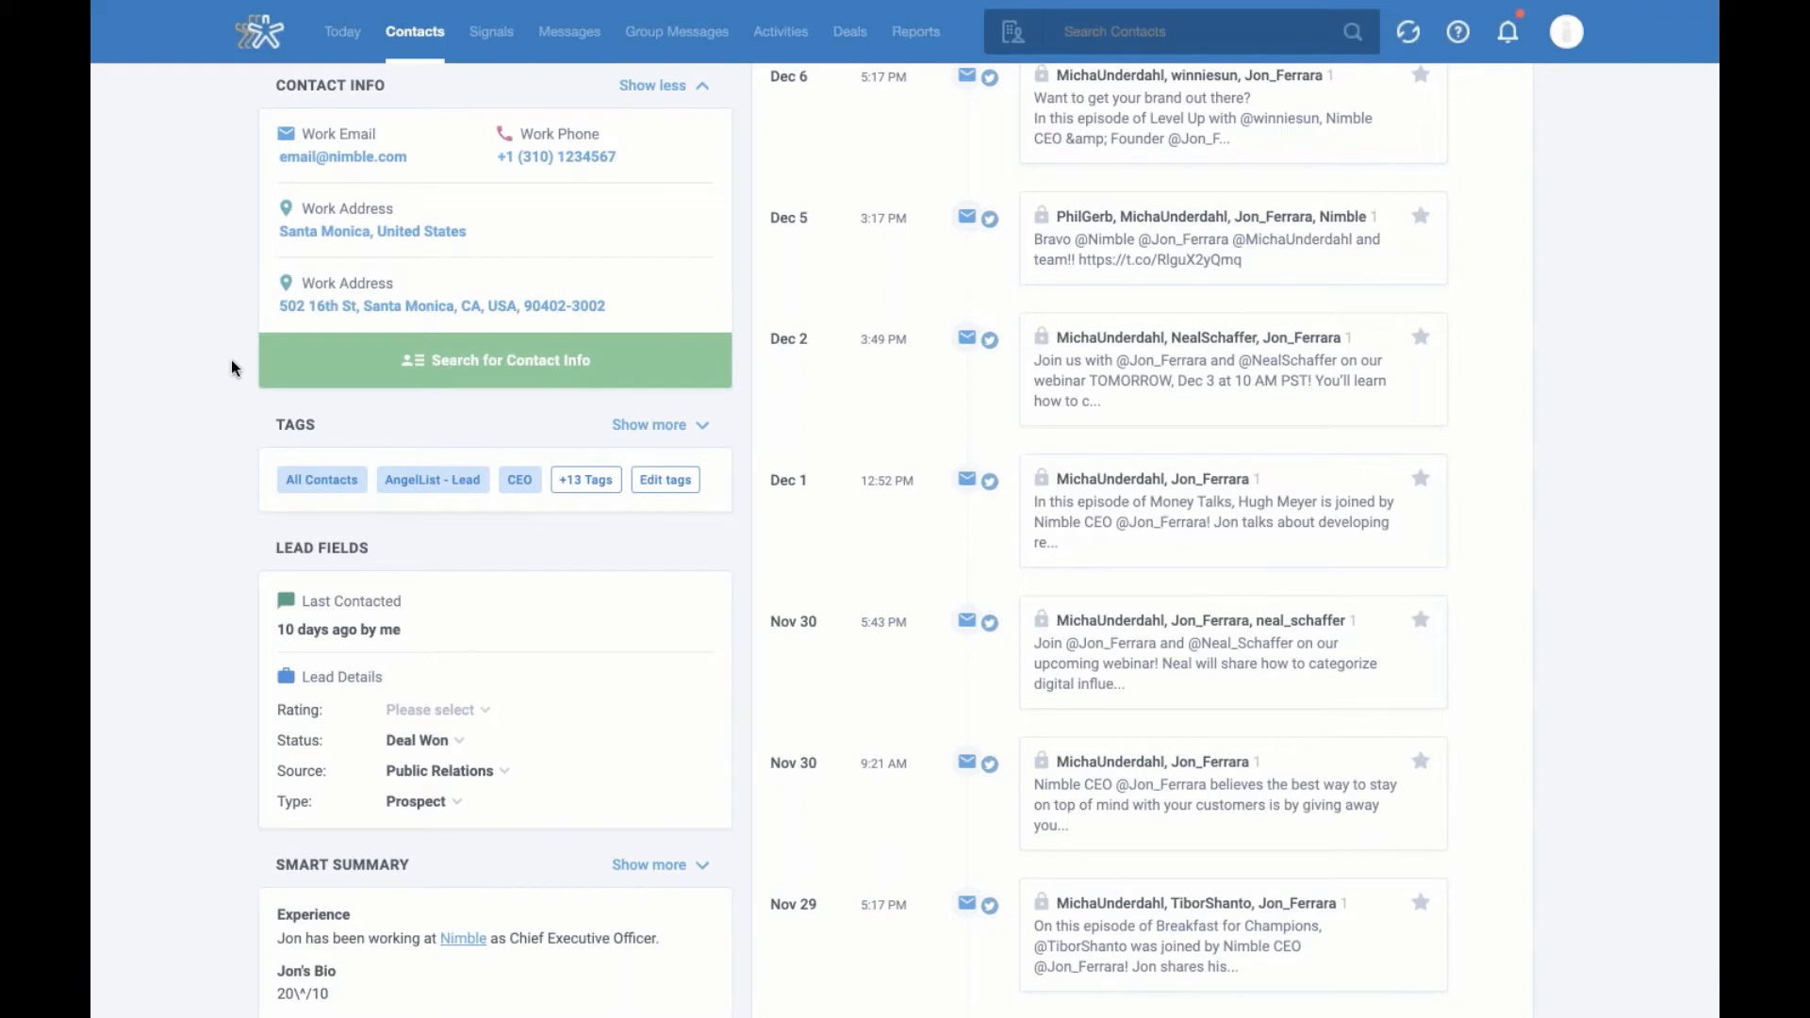
scroll(230, 360, "down", 1)
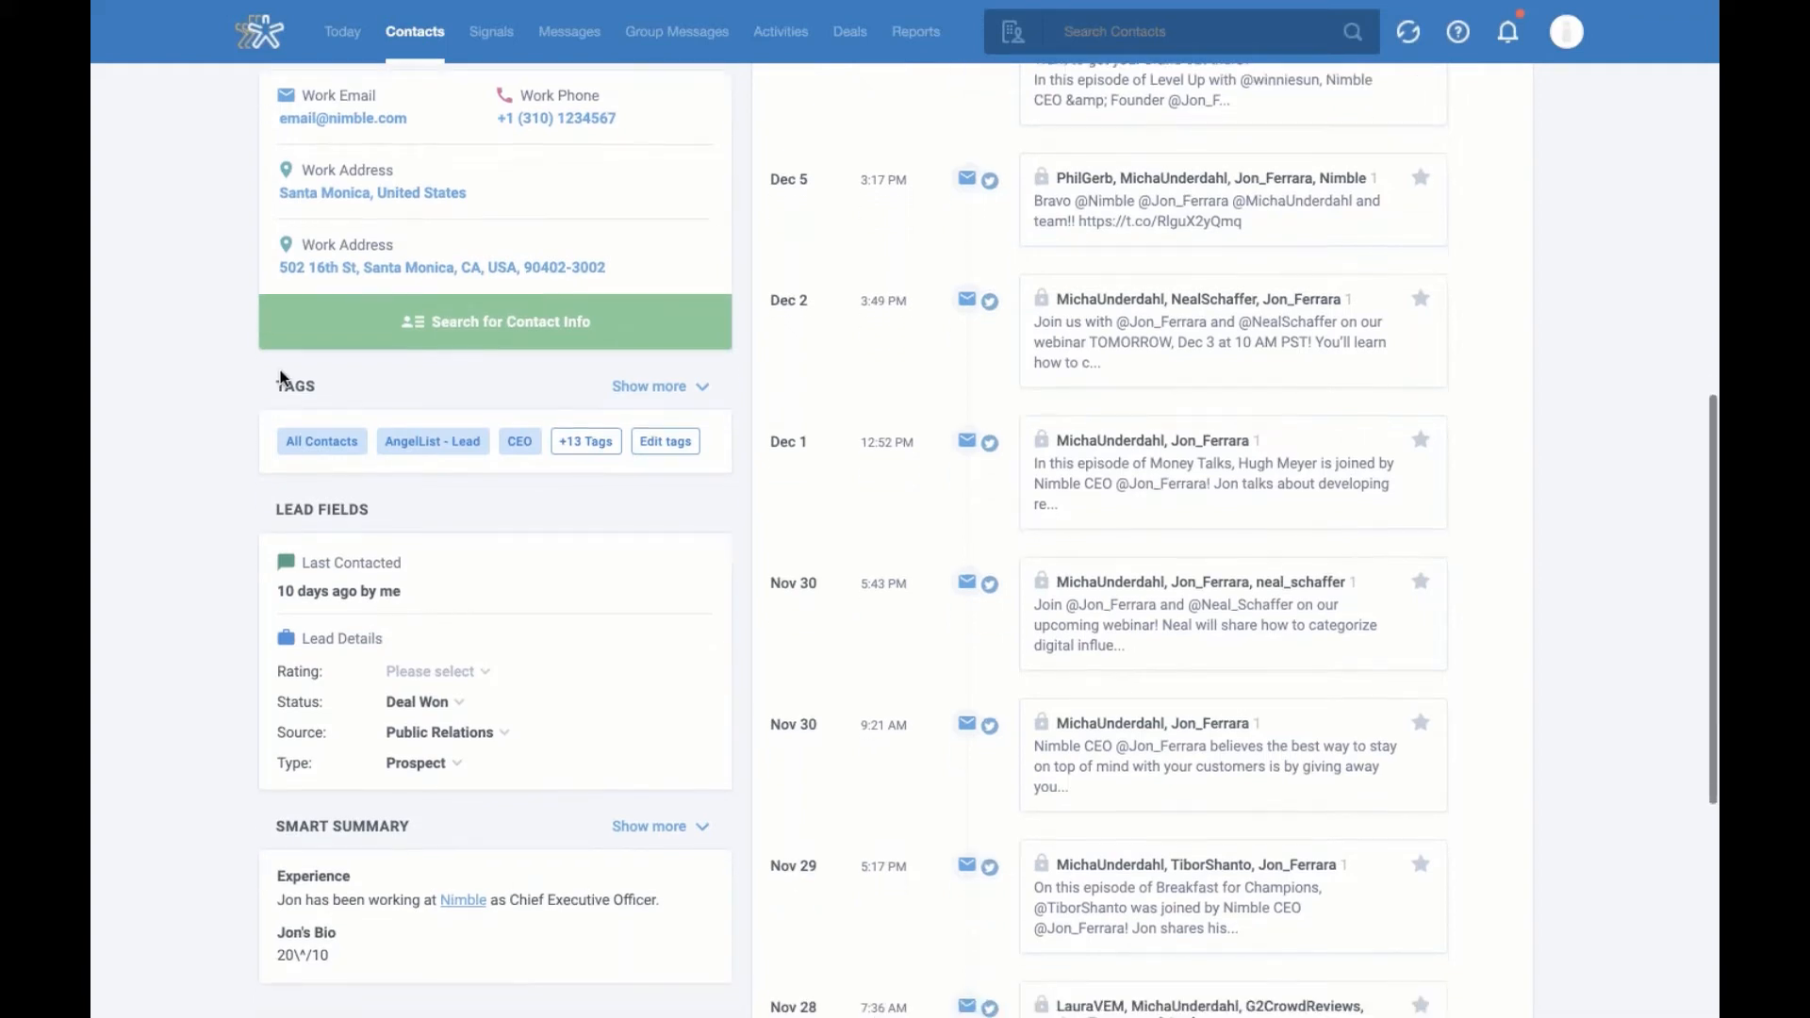
left_click(707, 390)
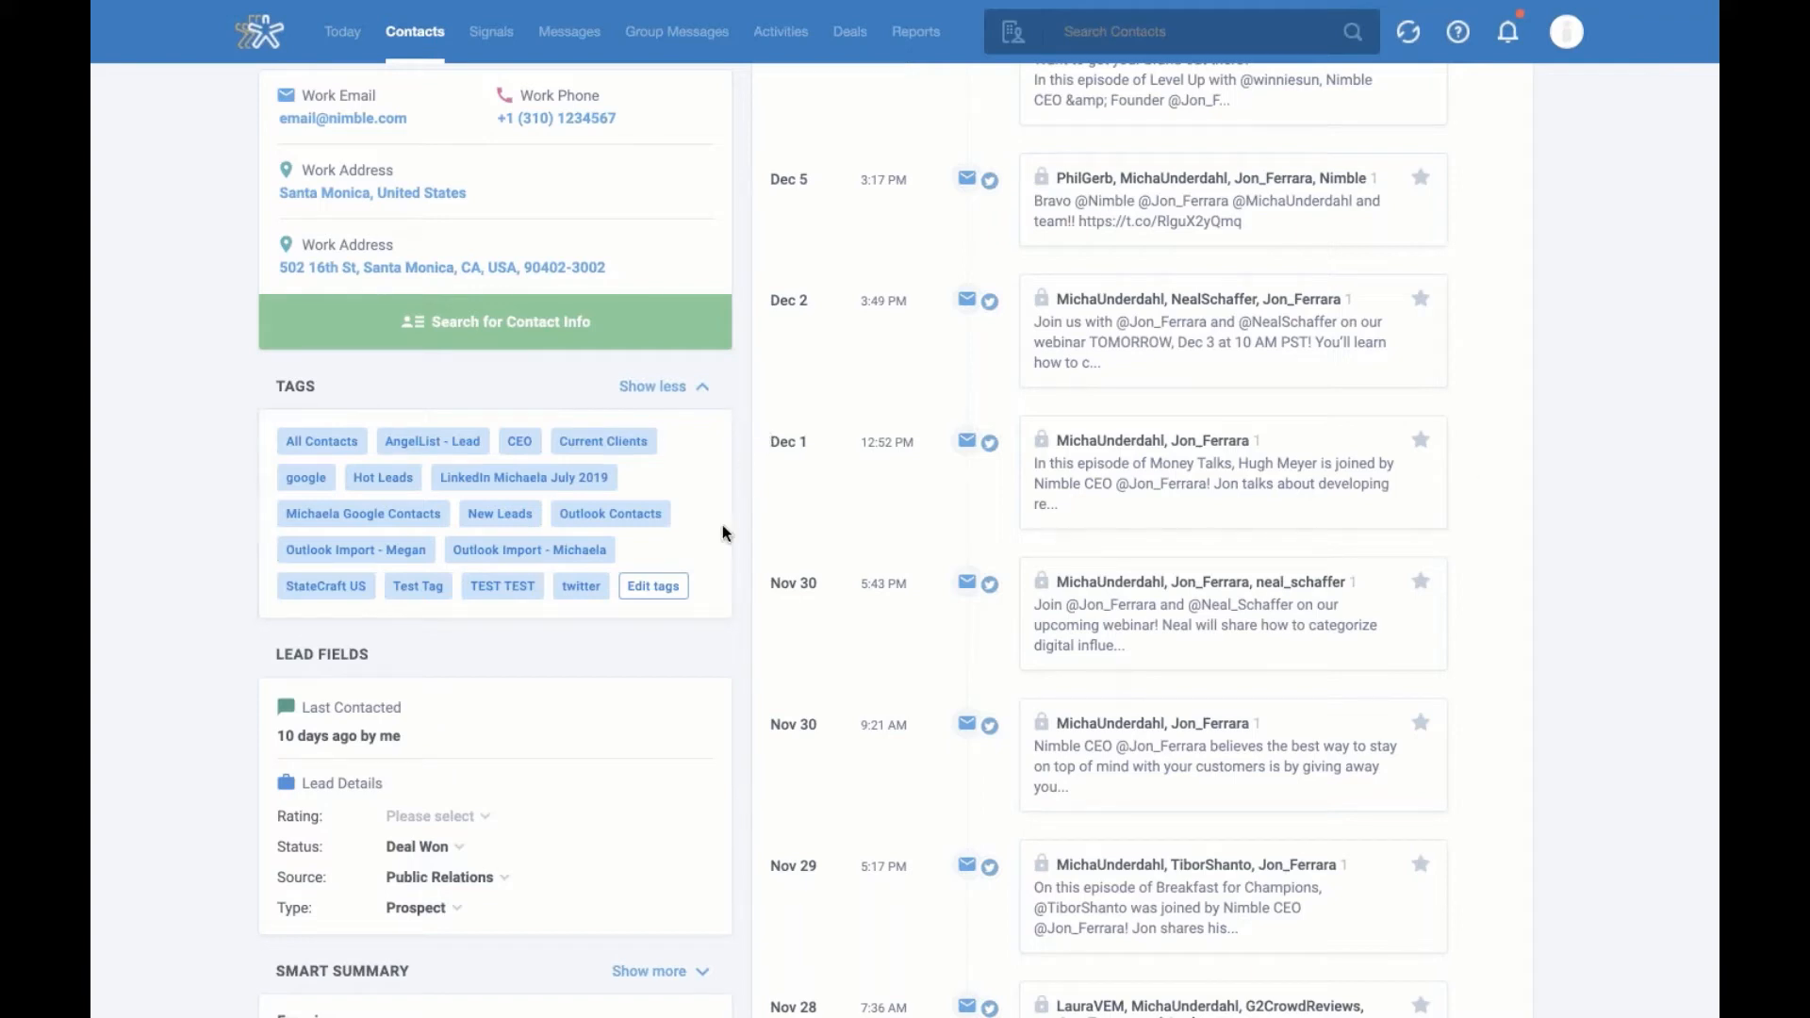
Check the available Rating and Status choices in the contact's lead details, without changing either field
scroll(687, 701, "down", 2)
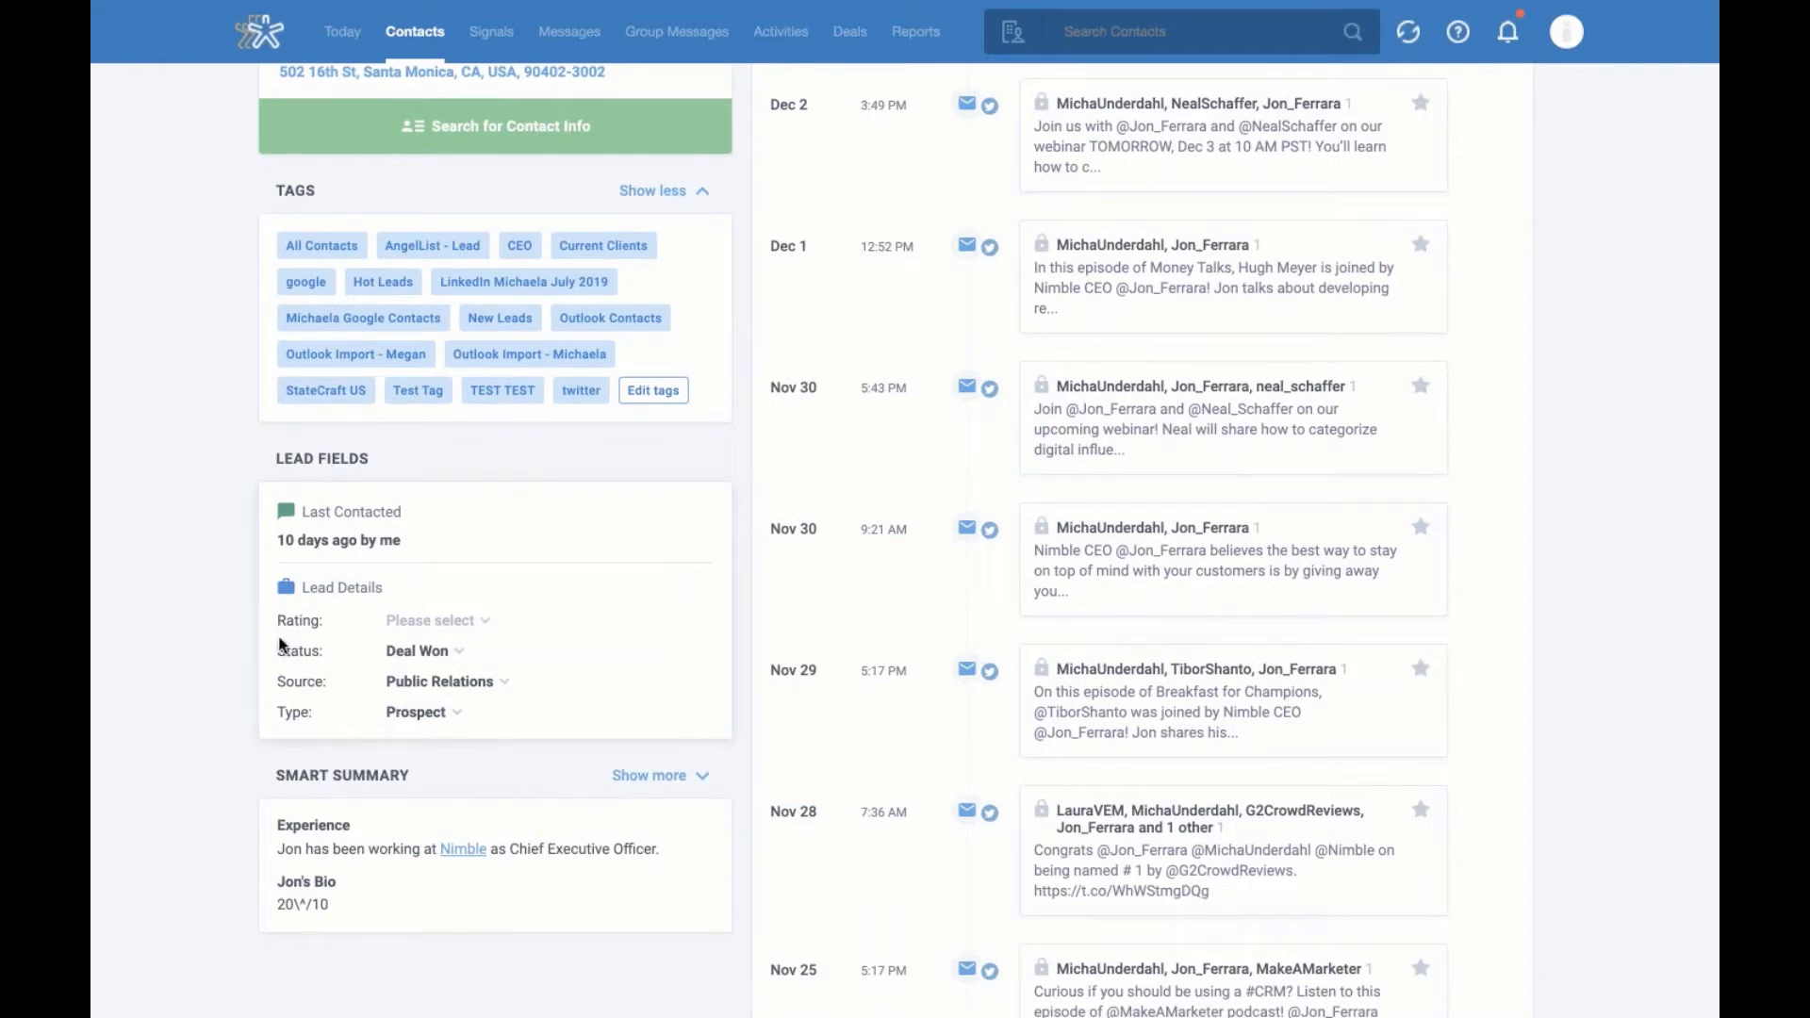
left_click(483, 621)
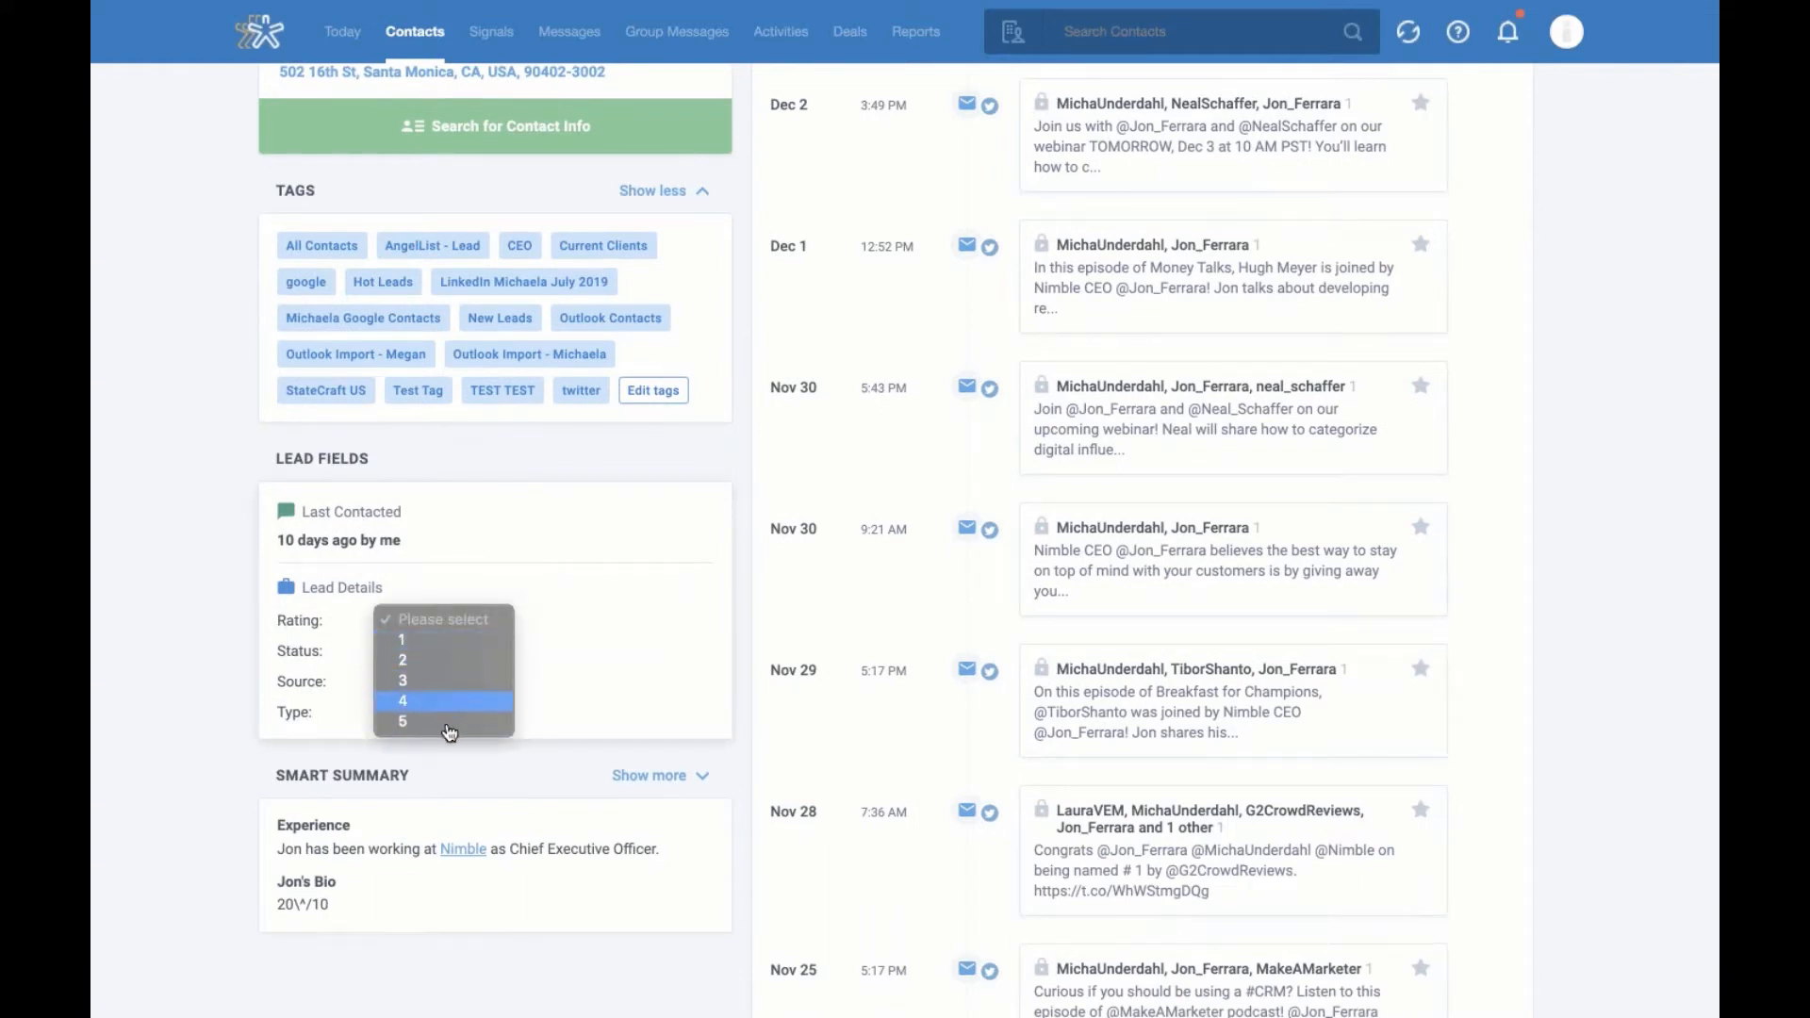
left_click(626, 617)
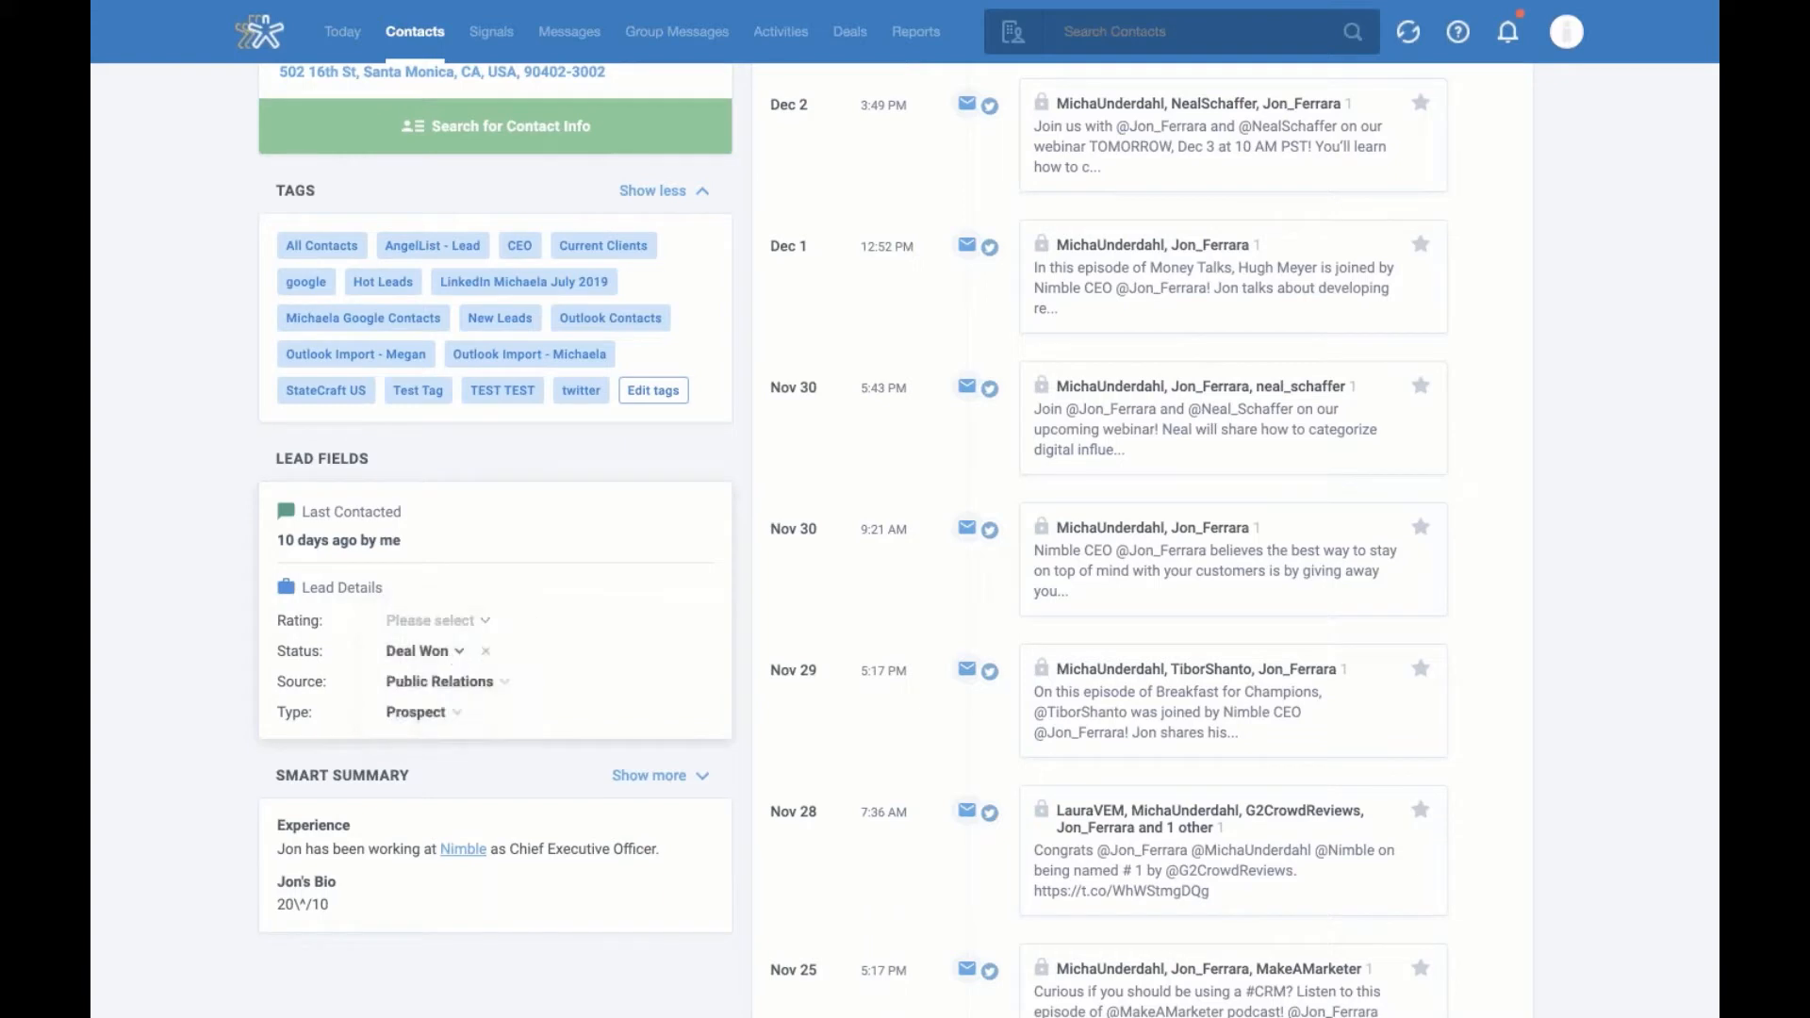
left_click(459, 652)
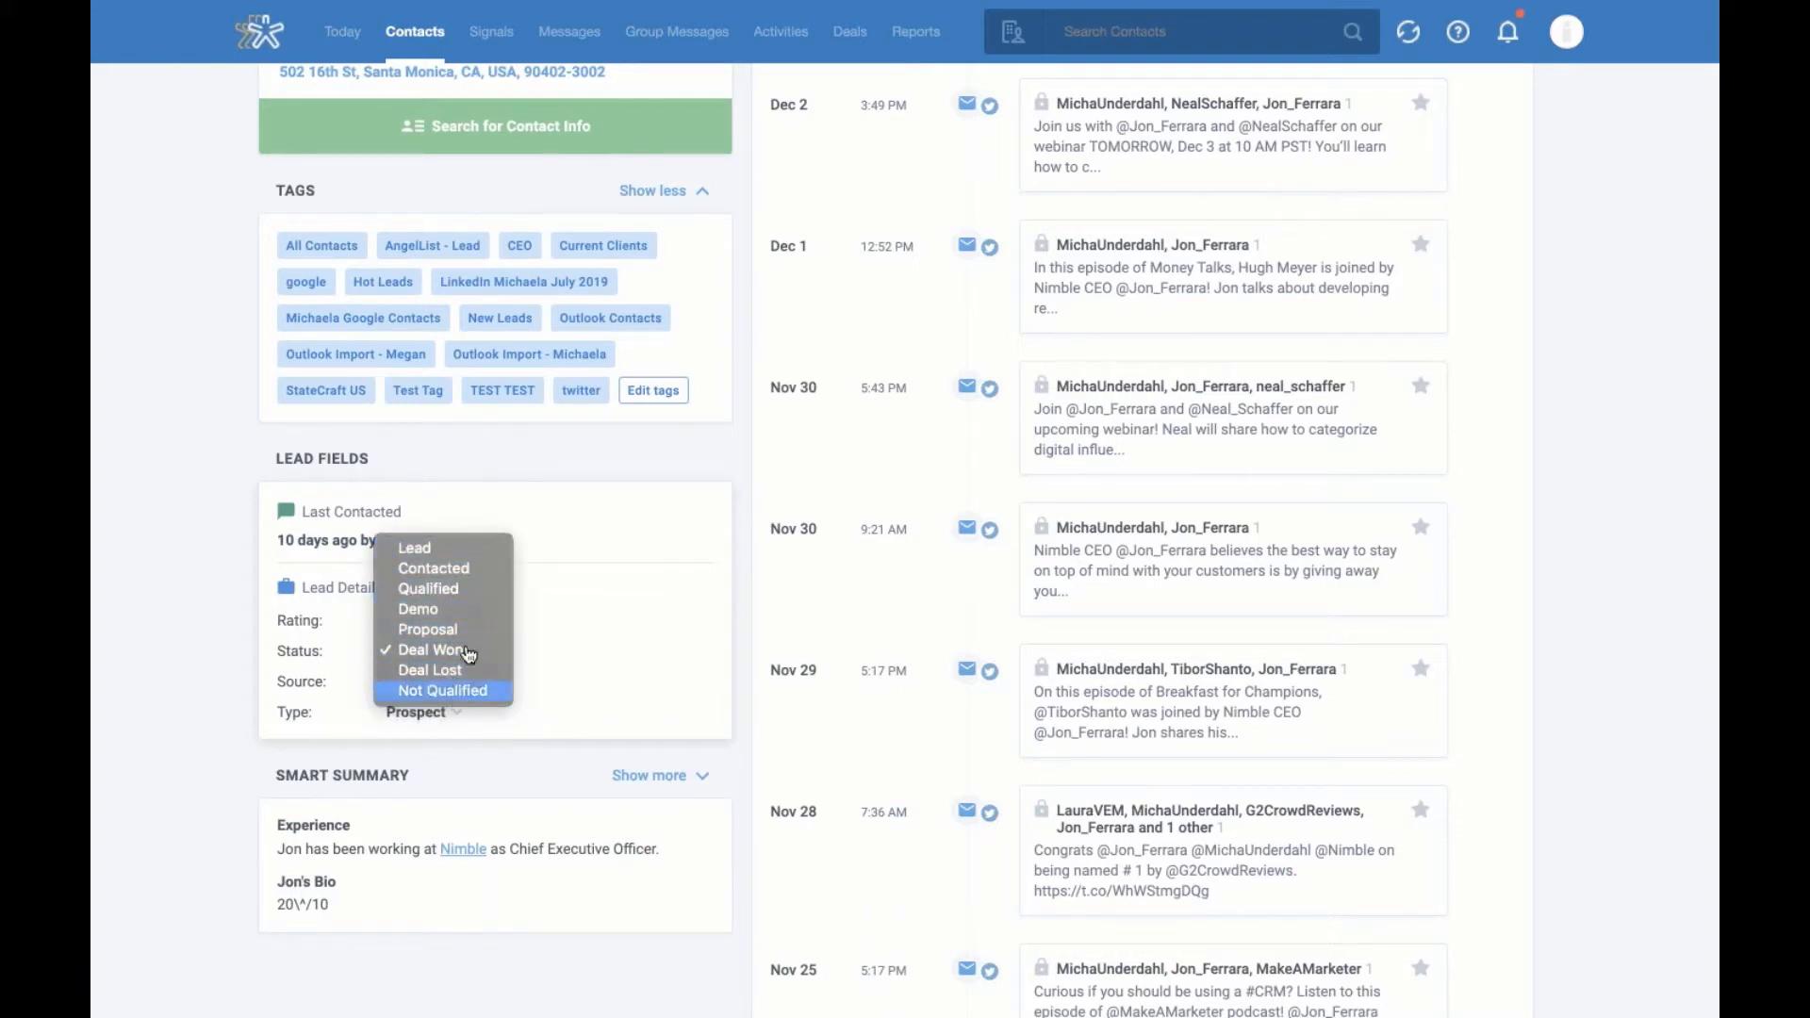
left_click(699, 642)
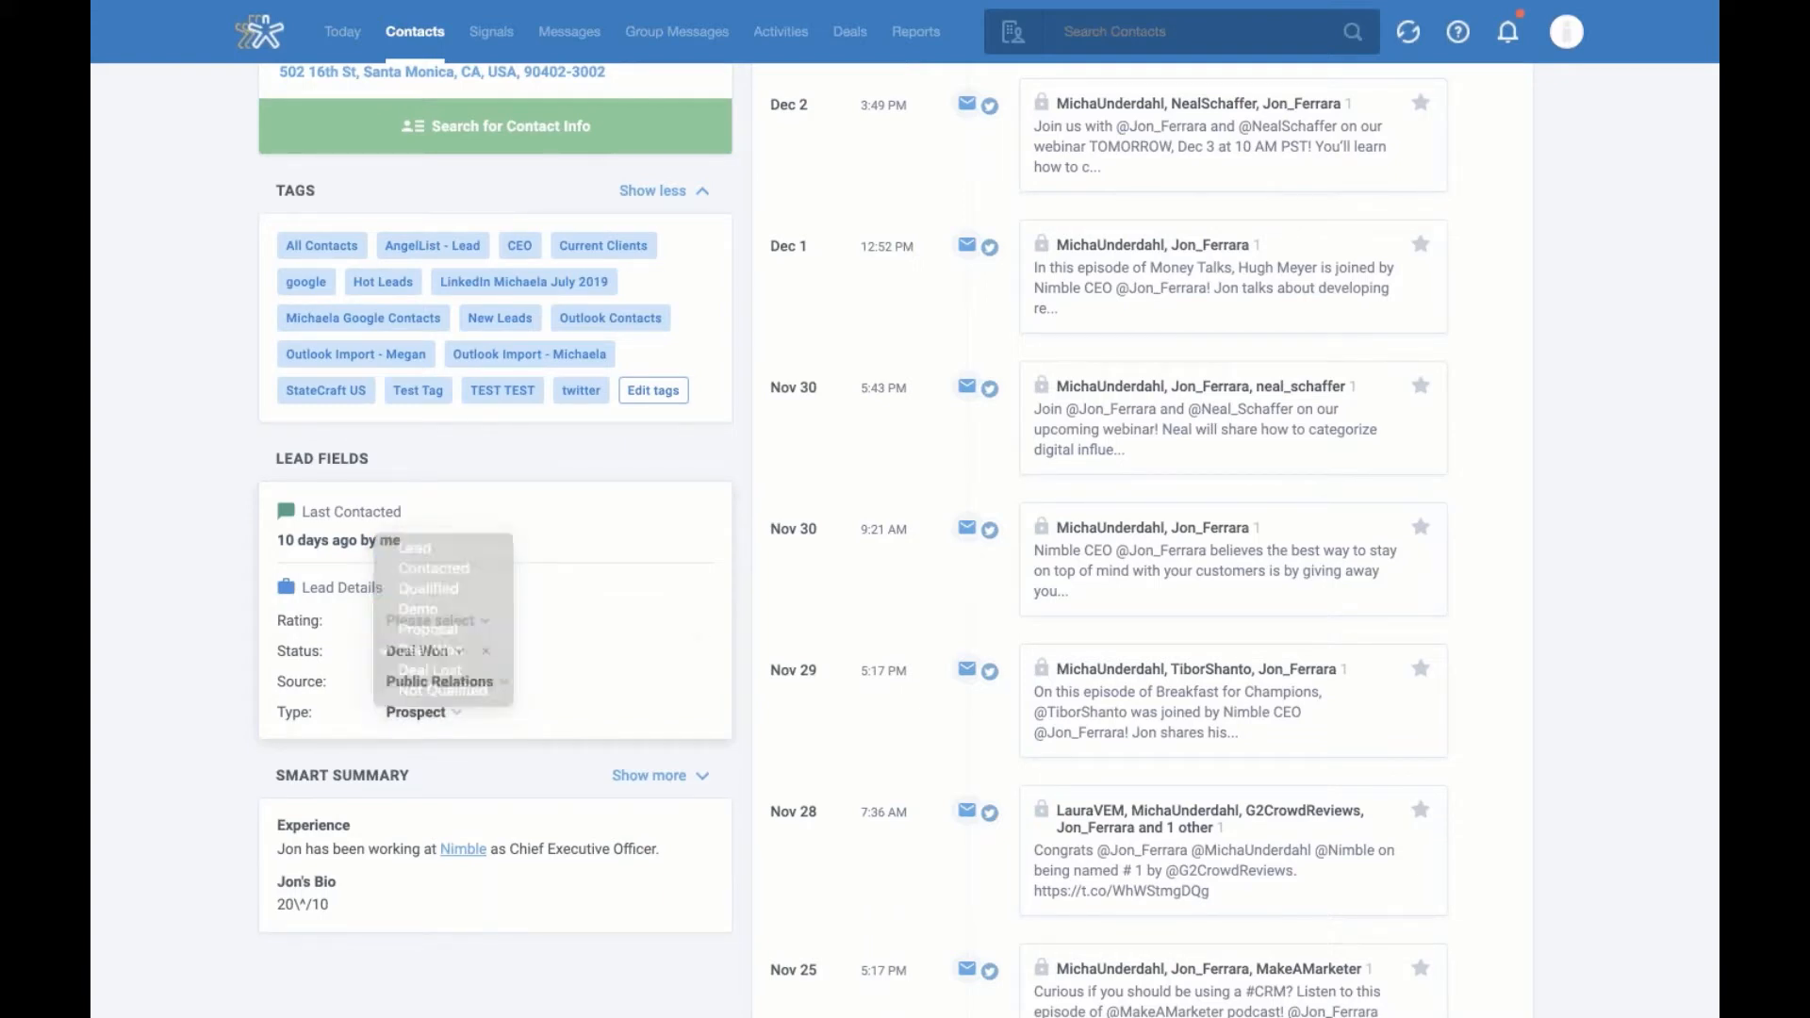
Set the contact's lead source to Word of mouth and check the available lead Type choices
left_click(450, 686)
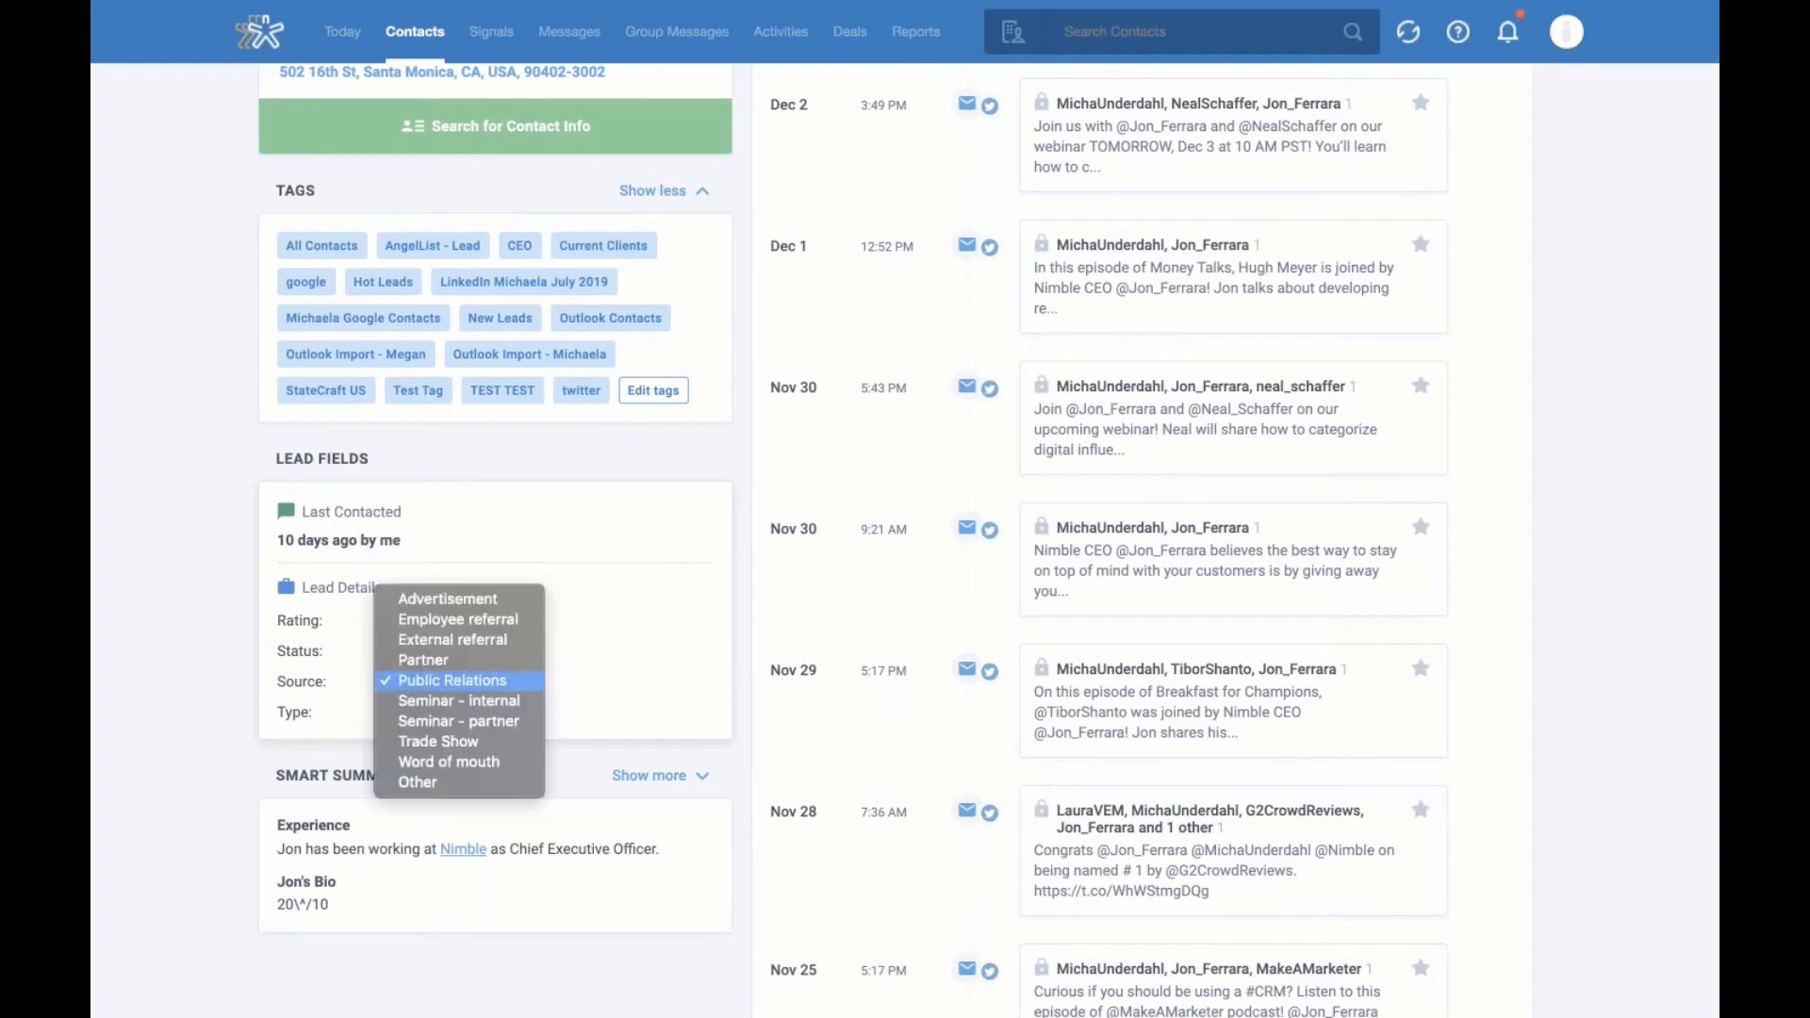
left_click(484, 773)
left_click(460, 719)
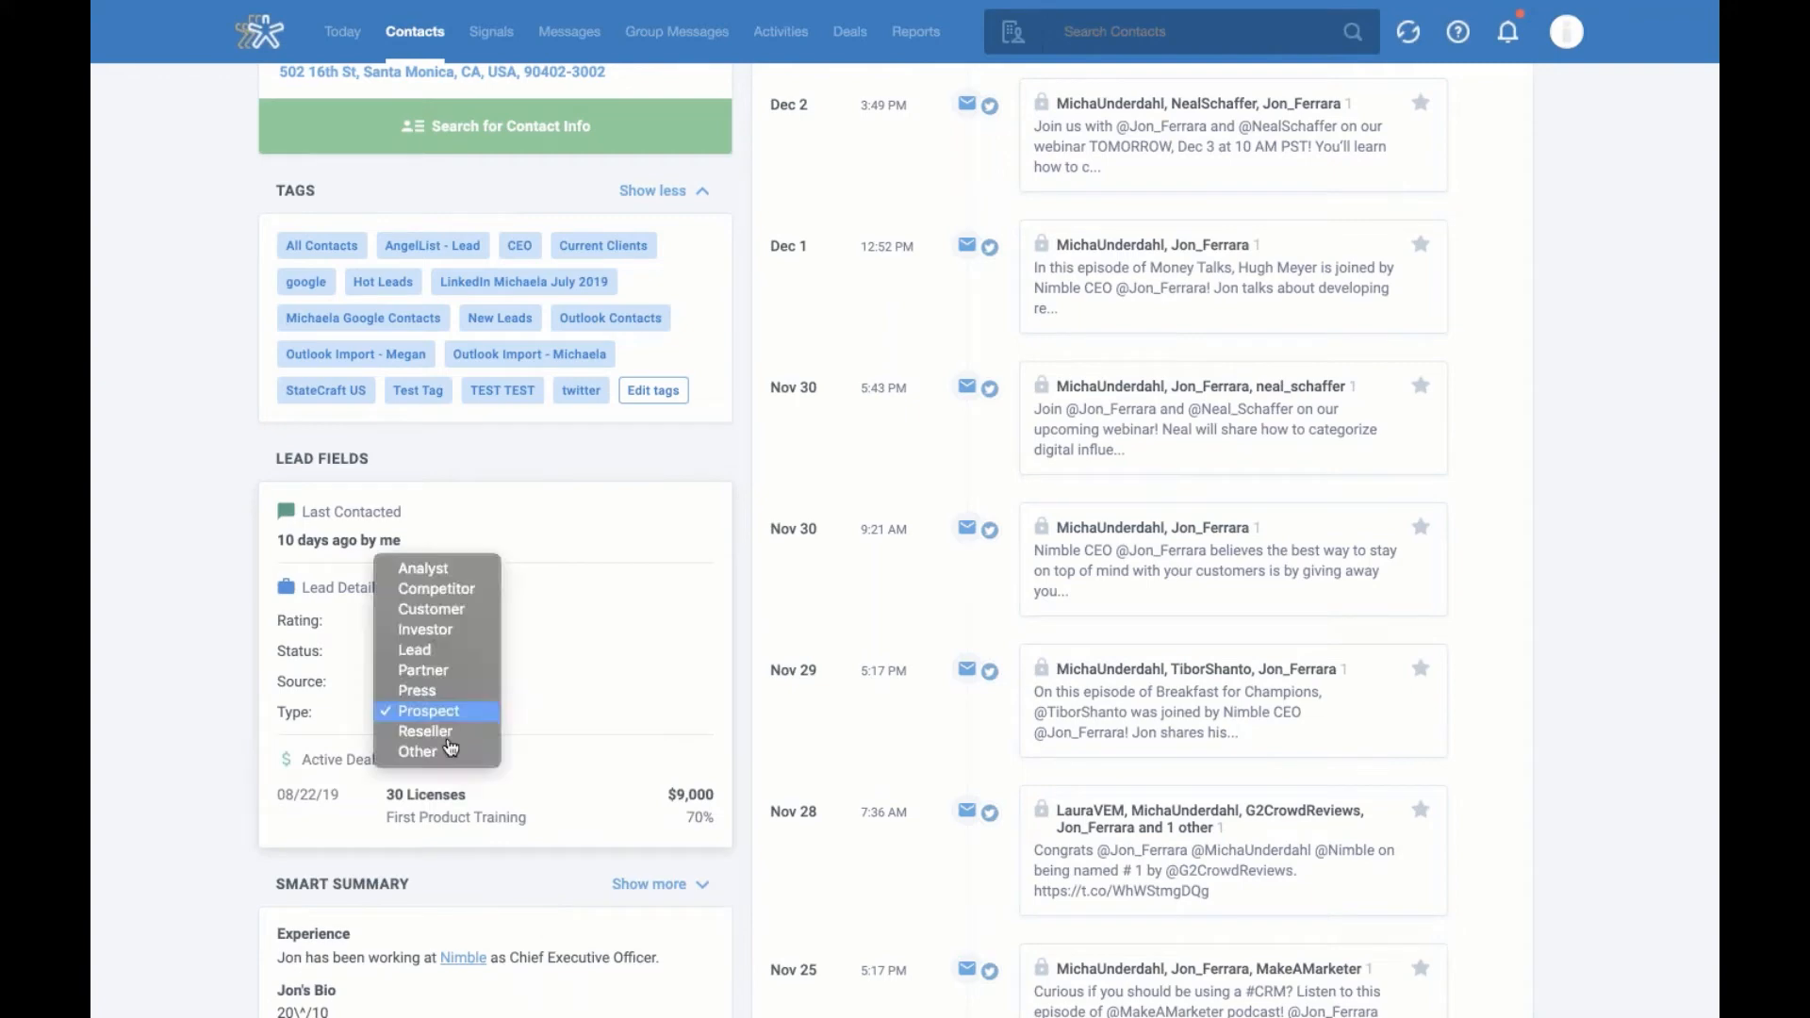
left_click(735, 738)
Look over the Lead Fields and Smart Summary sections, and display the contact's Data Fields with Person Info
scroll(736, 738, "down", 3)
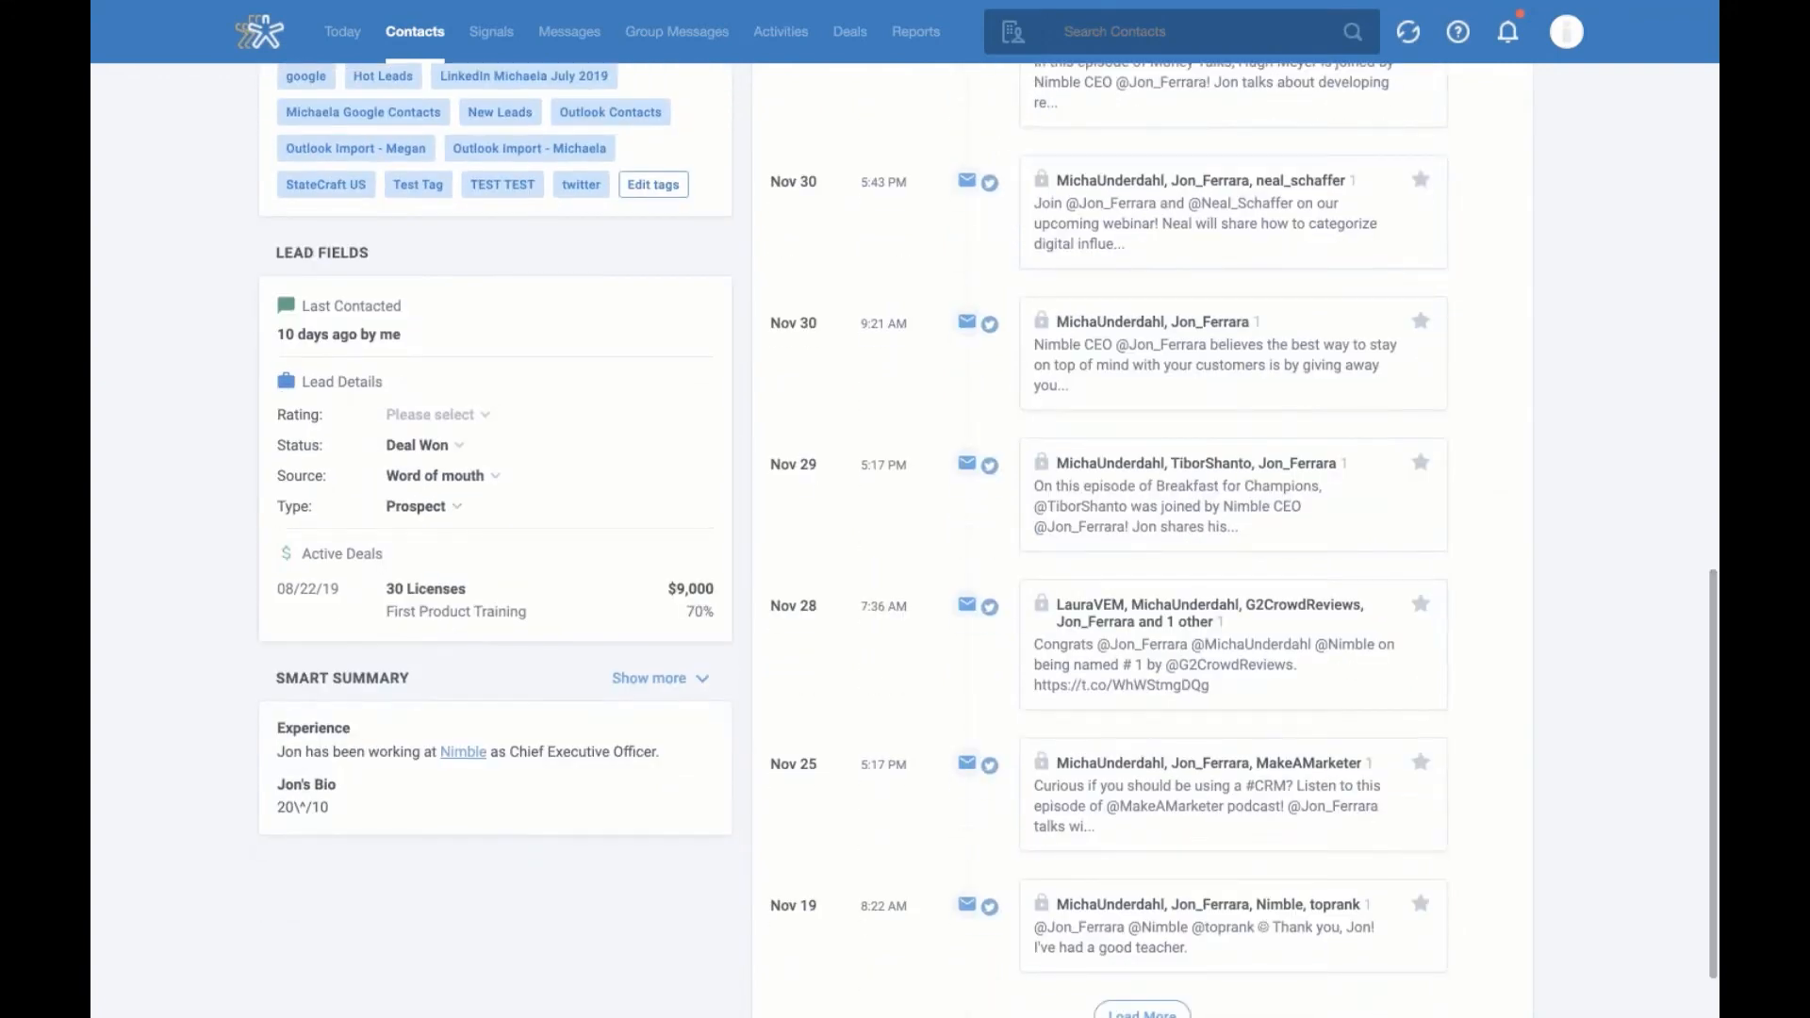
scroll(739, 650, "up", 5)
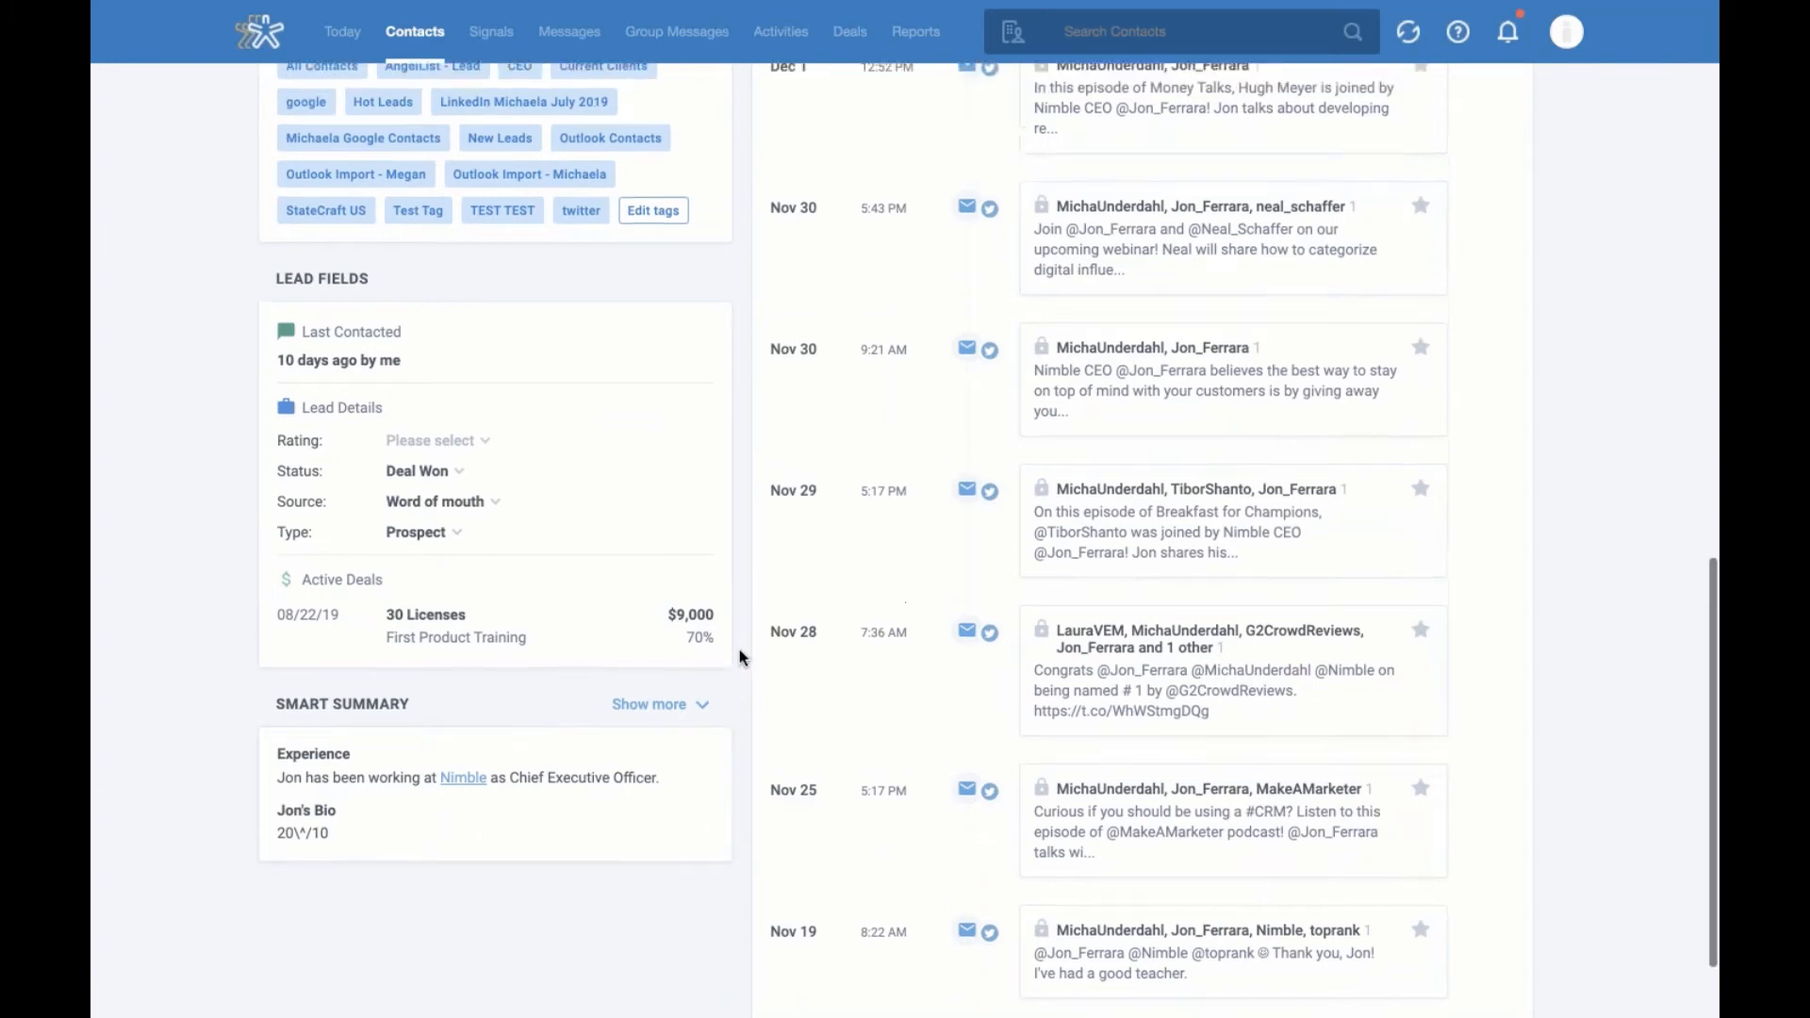
scroll(739, 649, "up", 8)
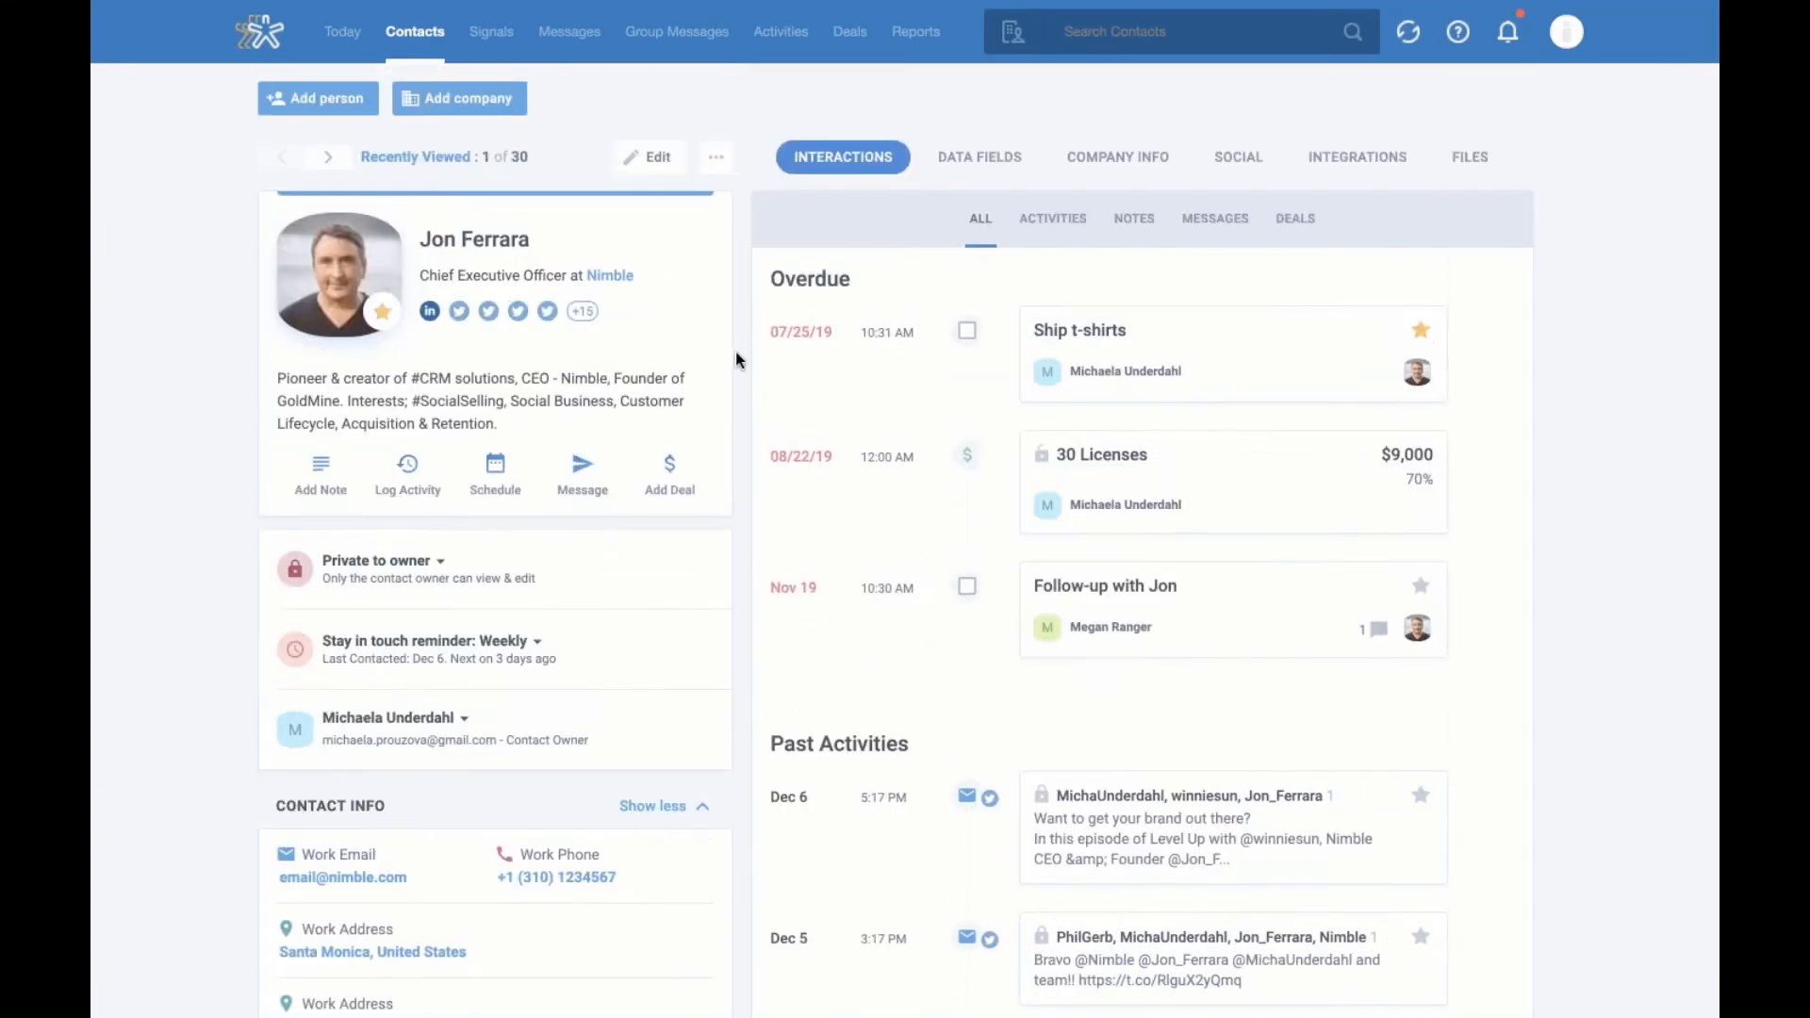
left_click(998, 173)
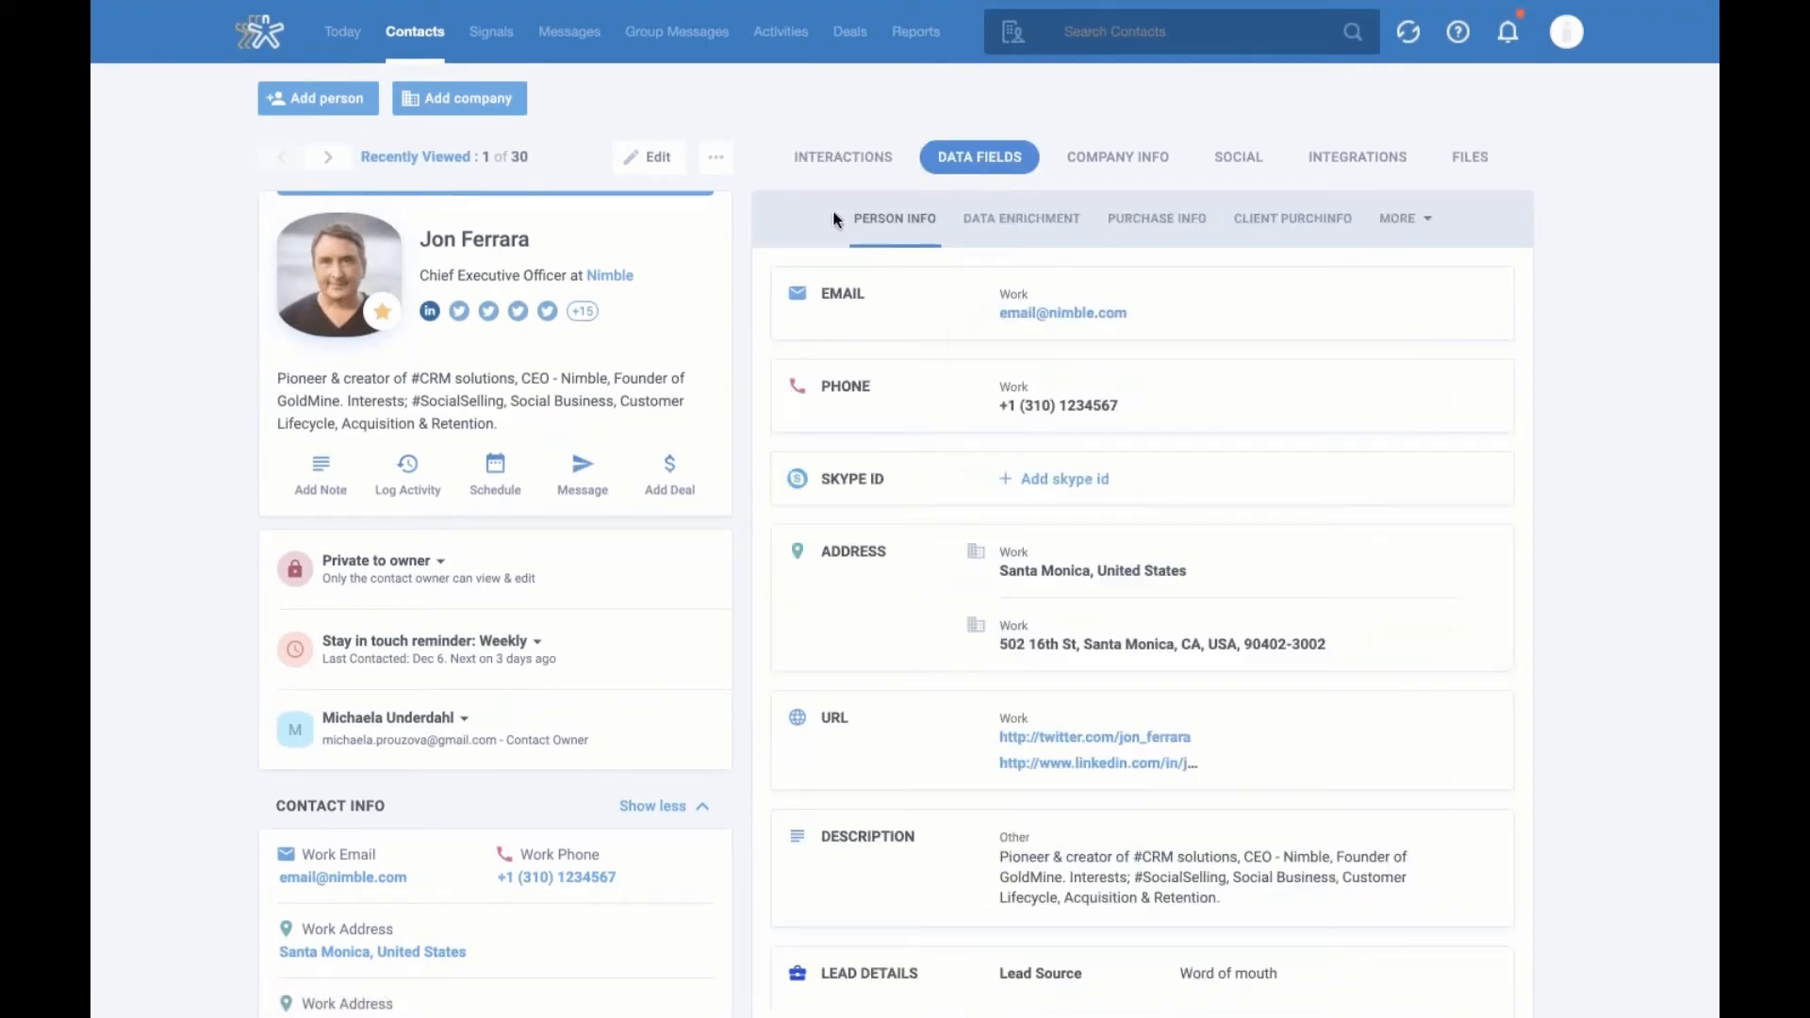
Review the contact's Person Info and Purchase Info data fields and the files attached to the contact
scroll(1351, 555, "down", 3)
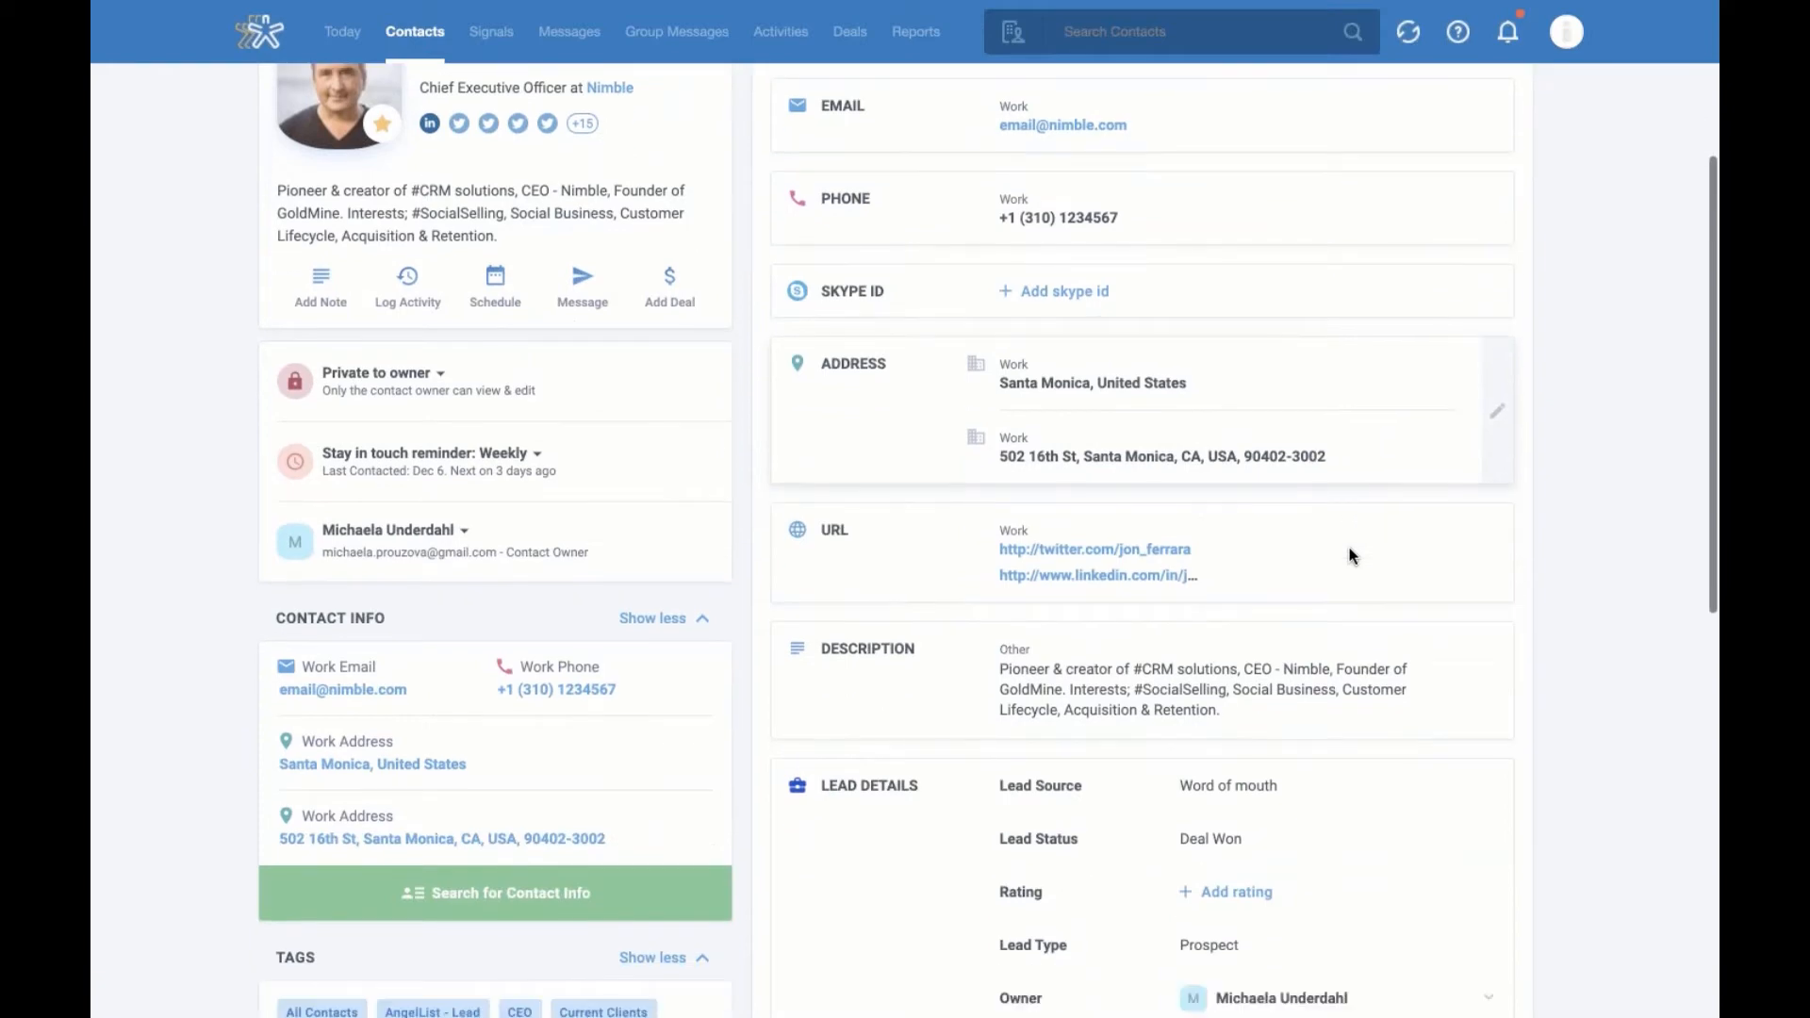
scroll(1351, 555, "up", 3)
scroll(1351, 554, "down", 3)
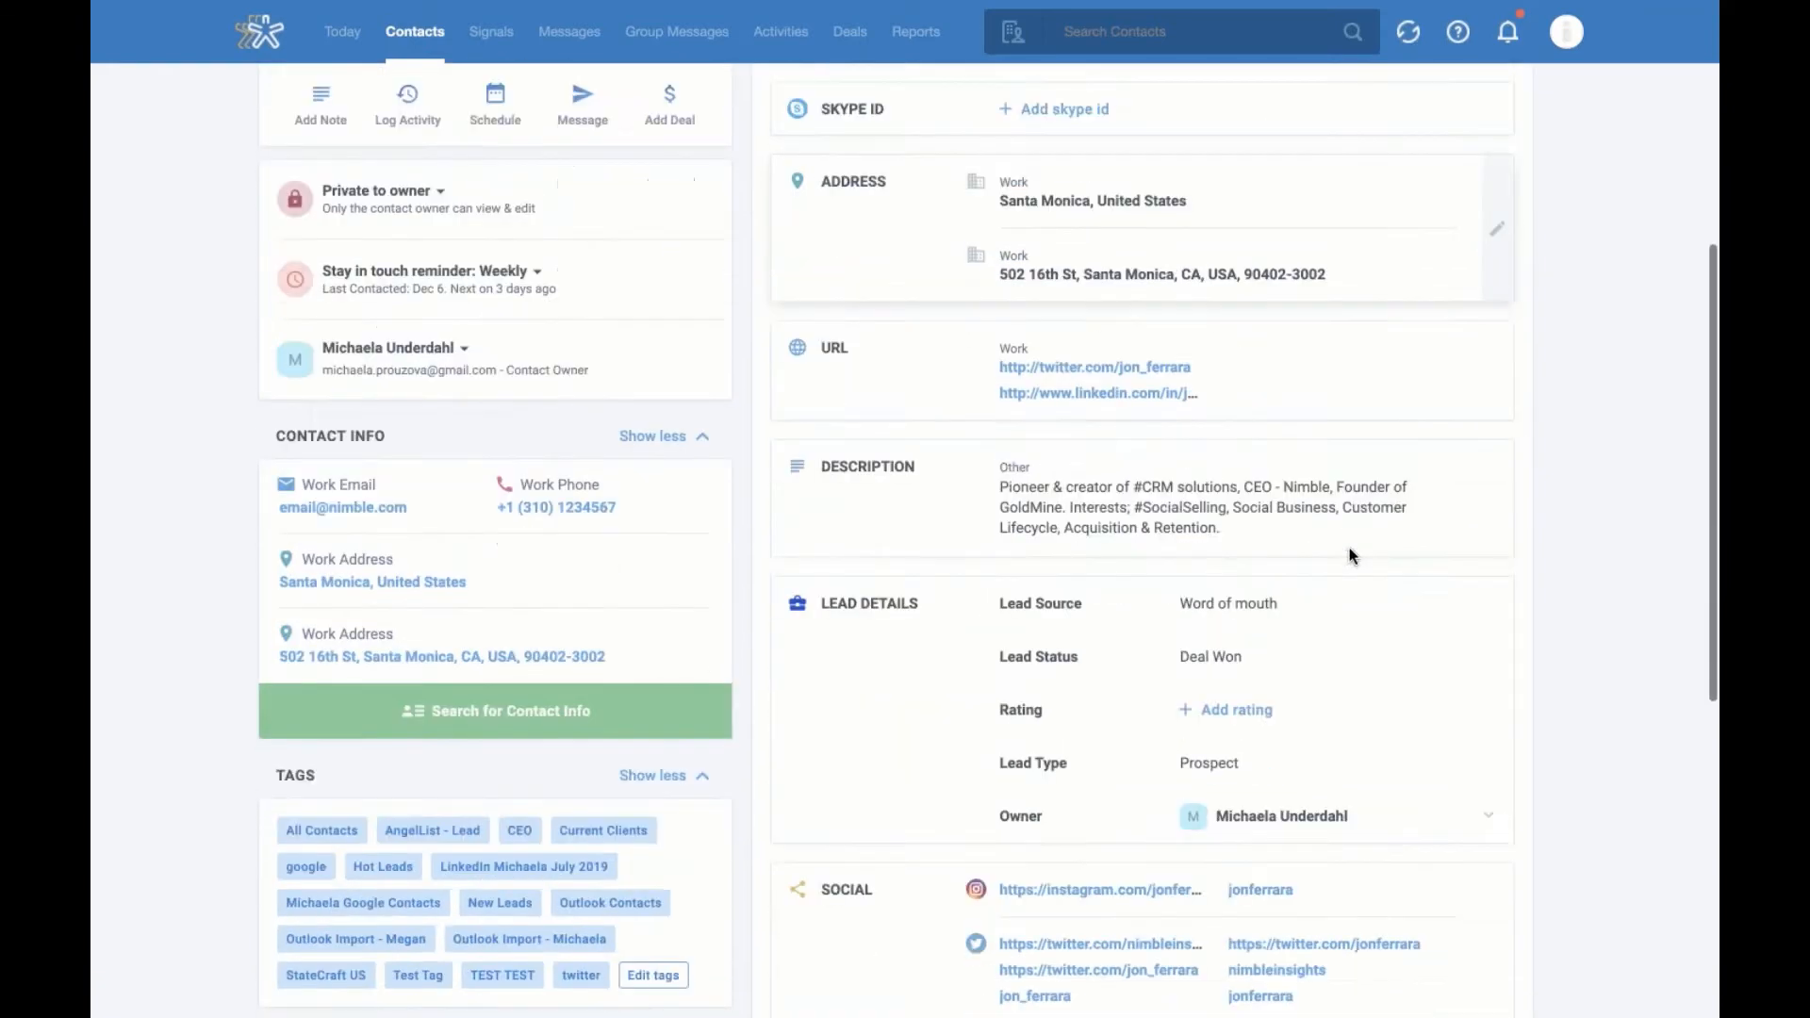
scroll(1353, 556, "up", 3)
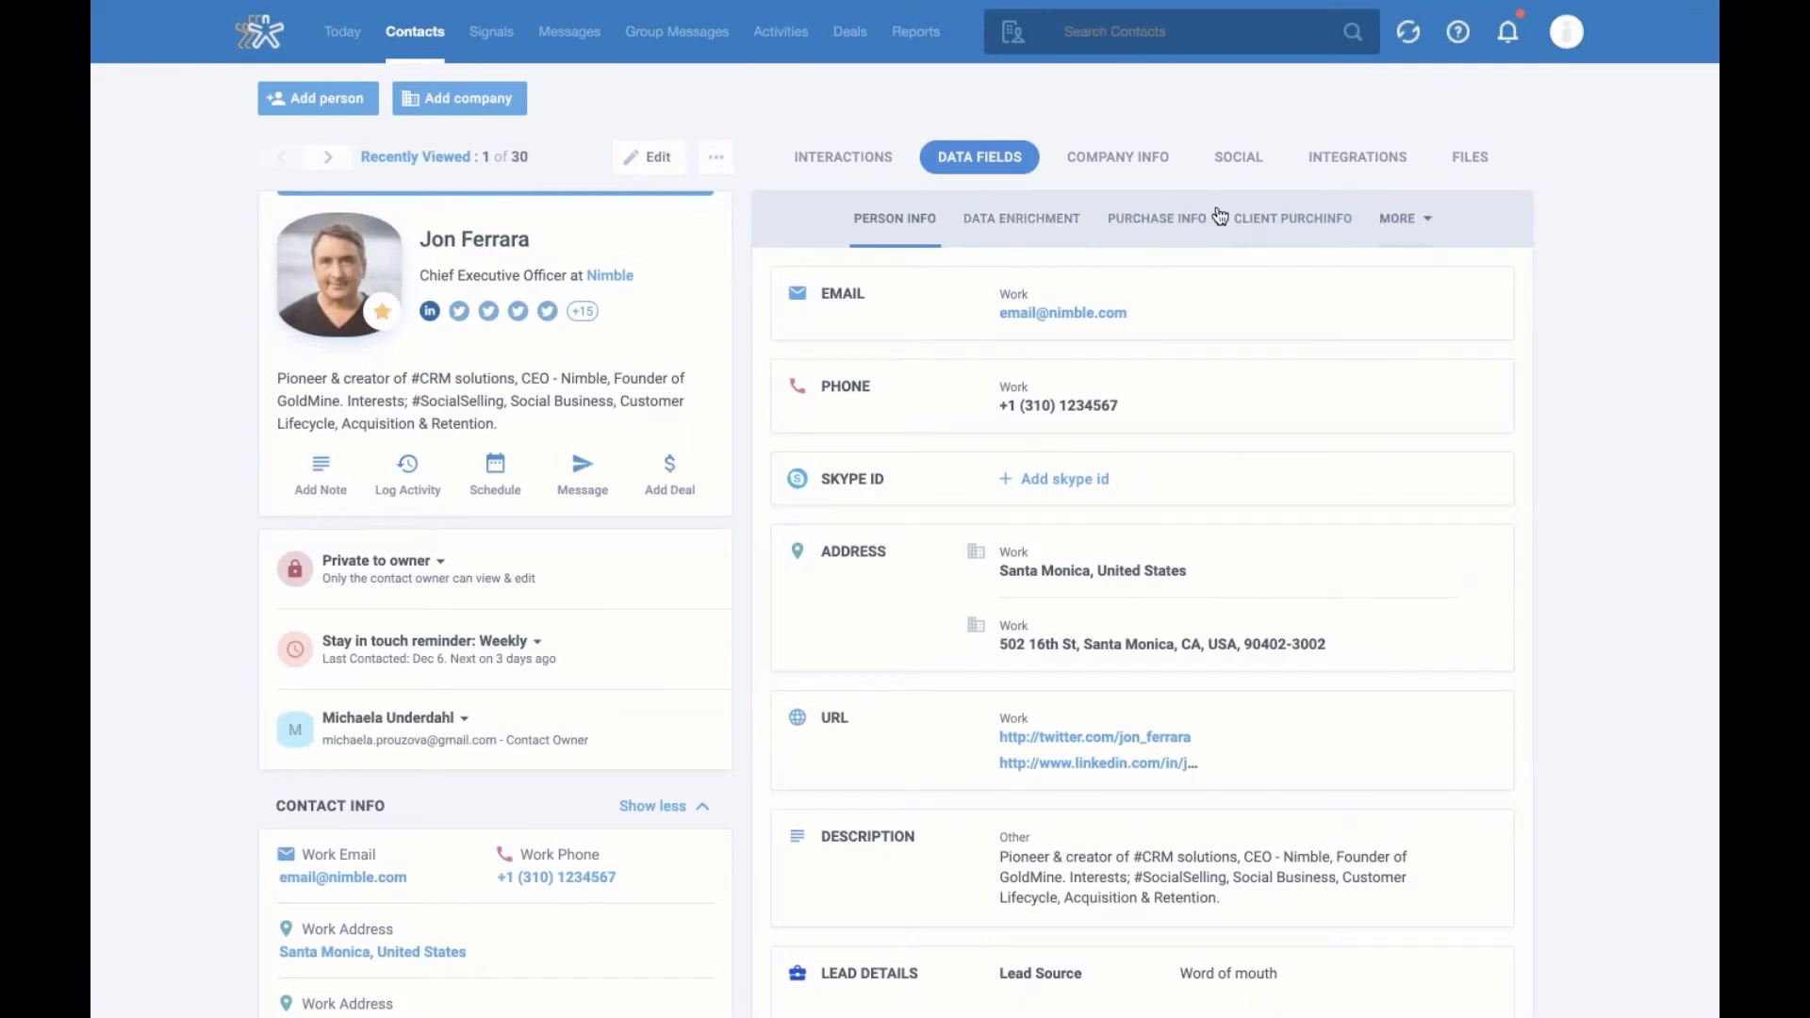
left_click(1169, 229)
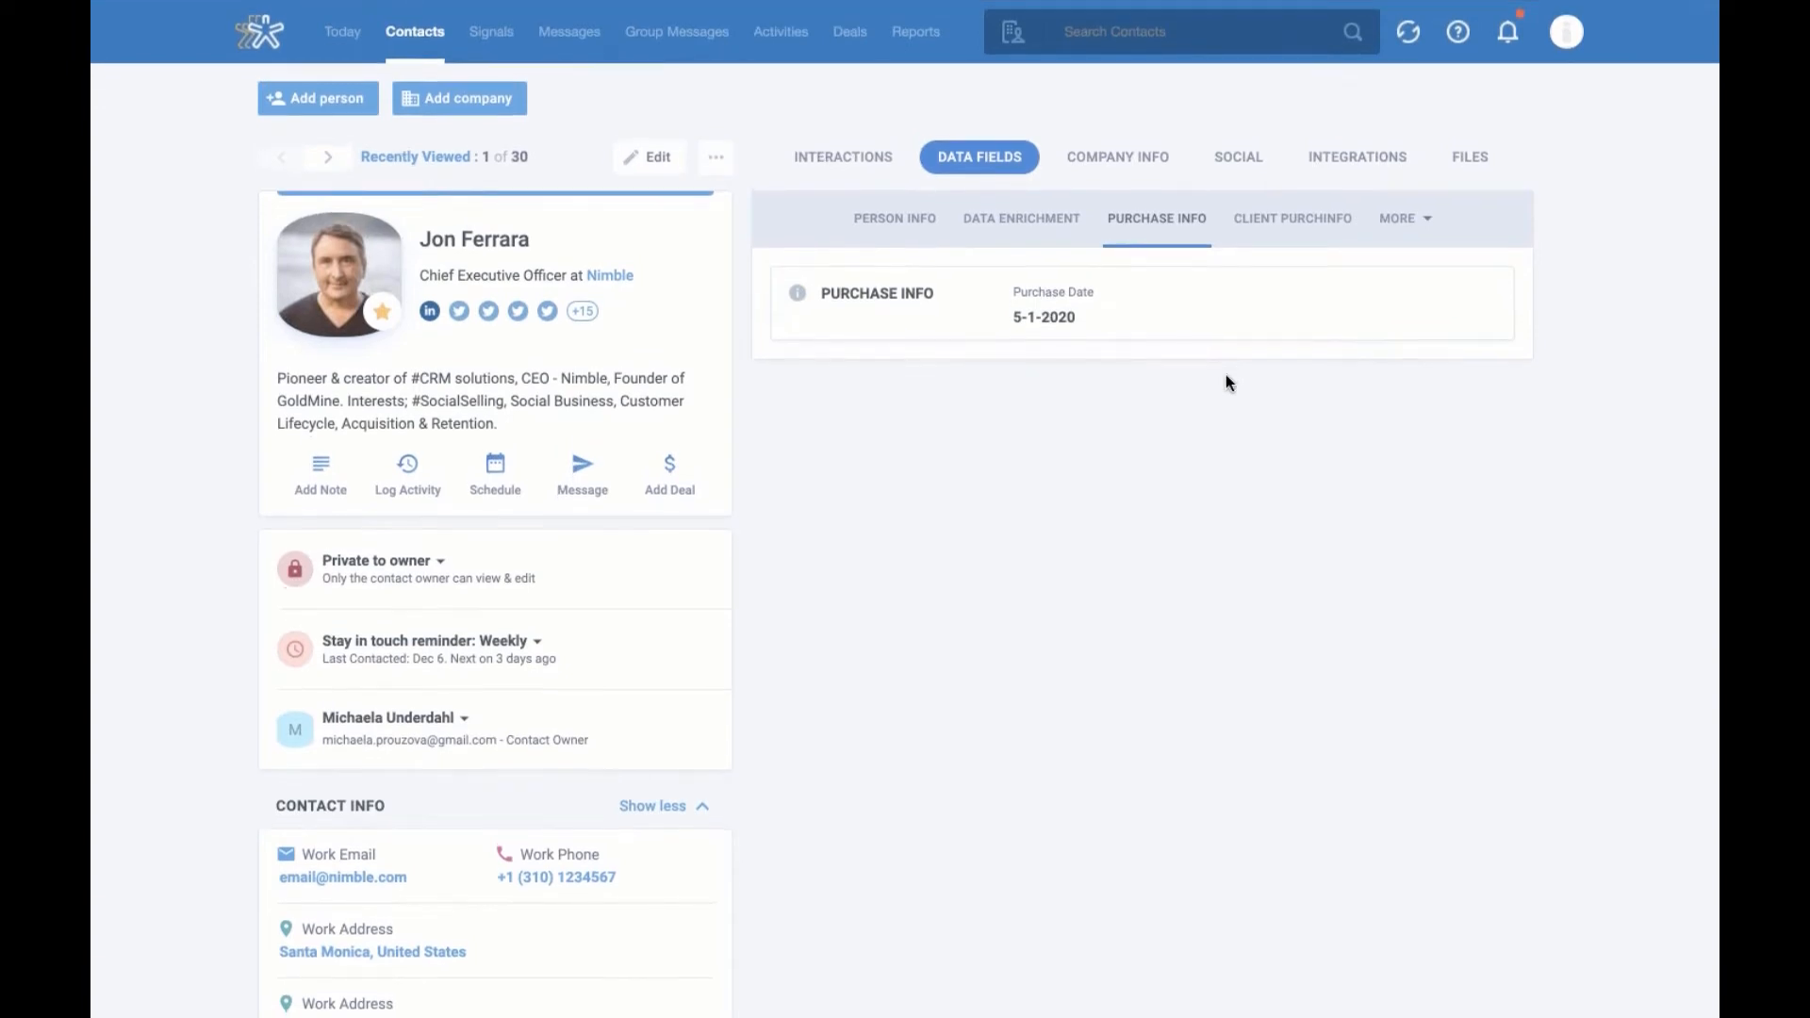
left_click(1477, 162)
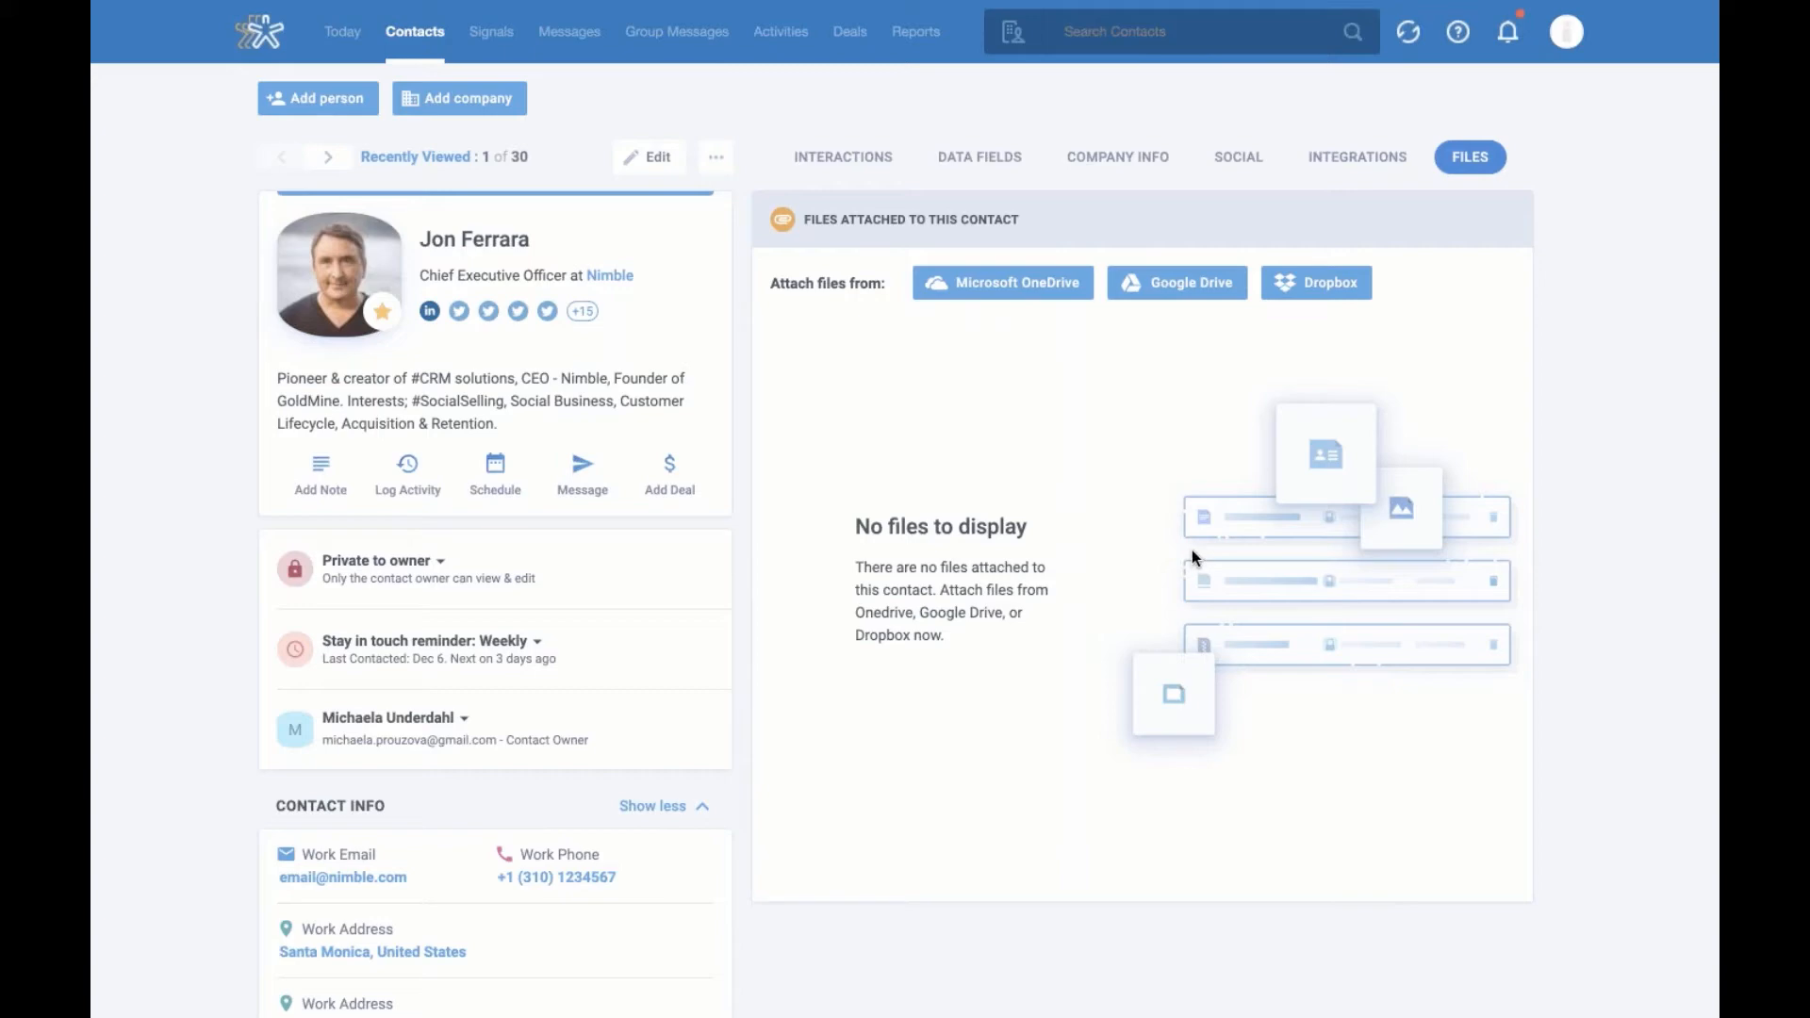
Start a new segment search from the contact list and check which contact fields can be used as filters
left_click(419, 45)
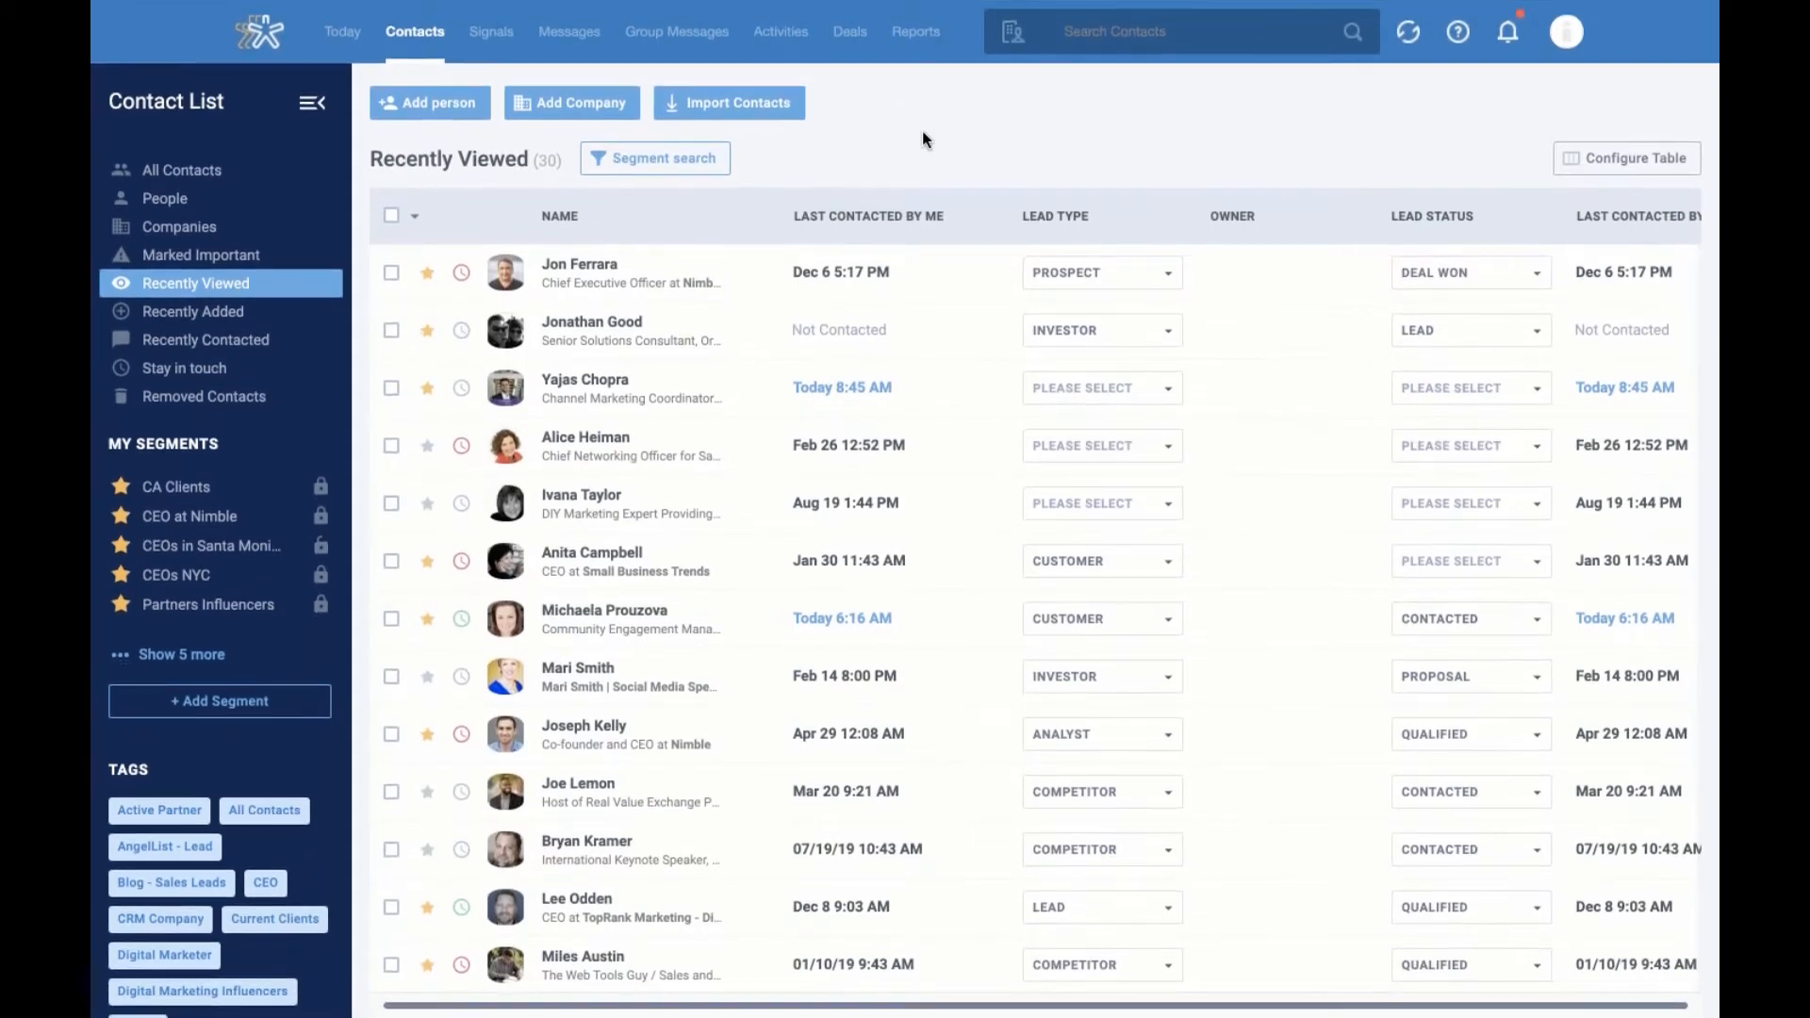
left_click(660, 159)
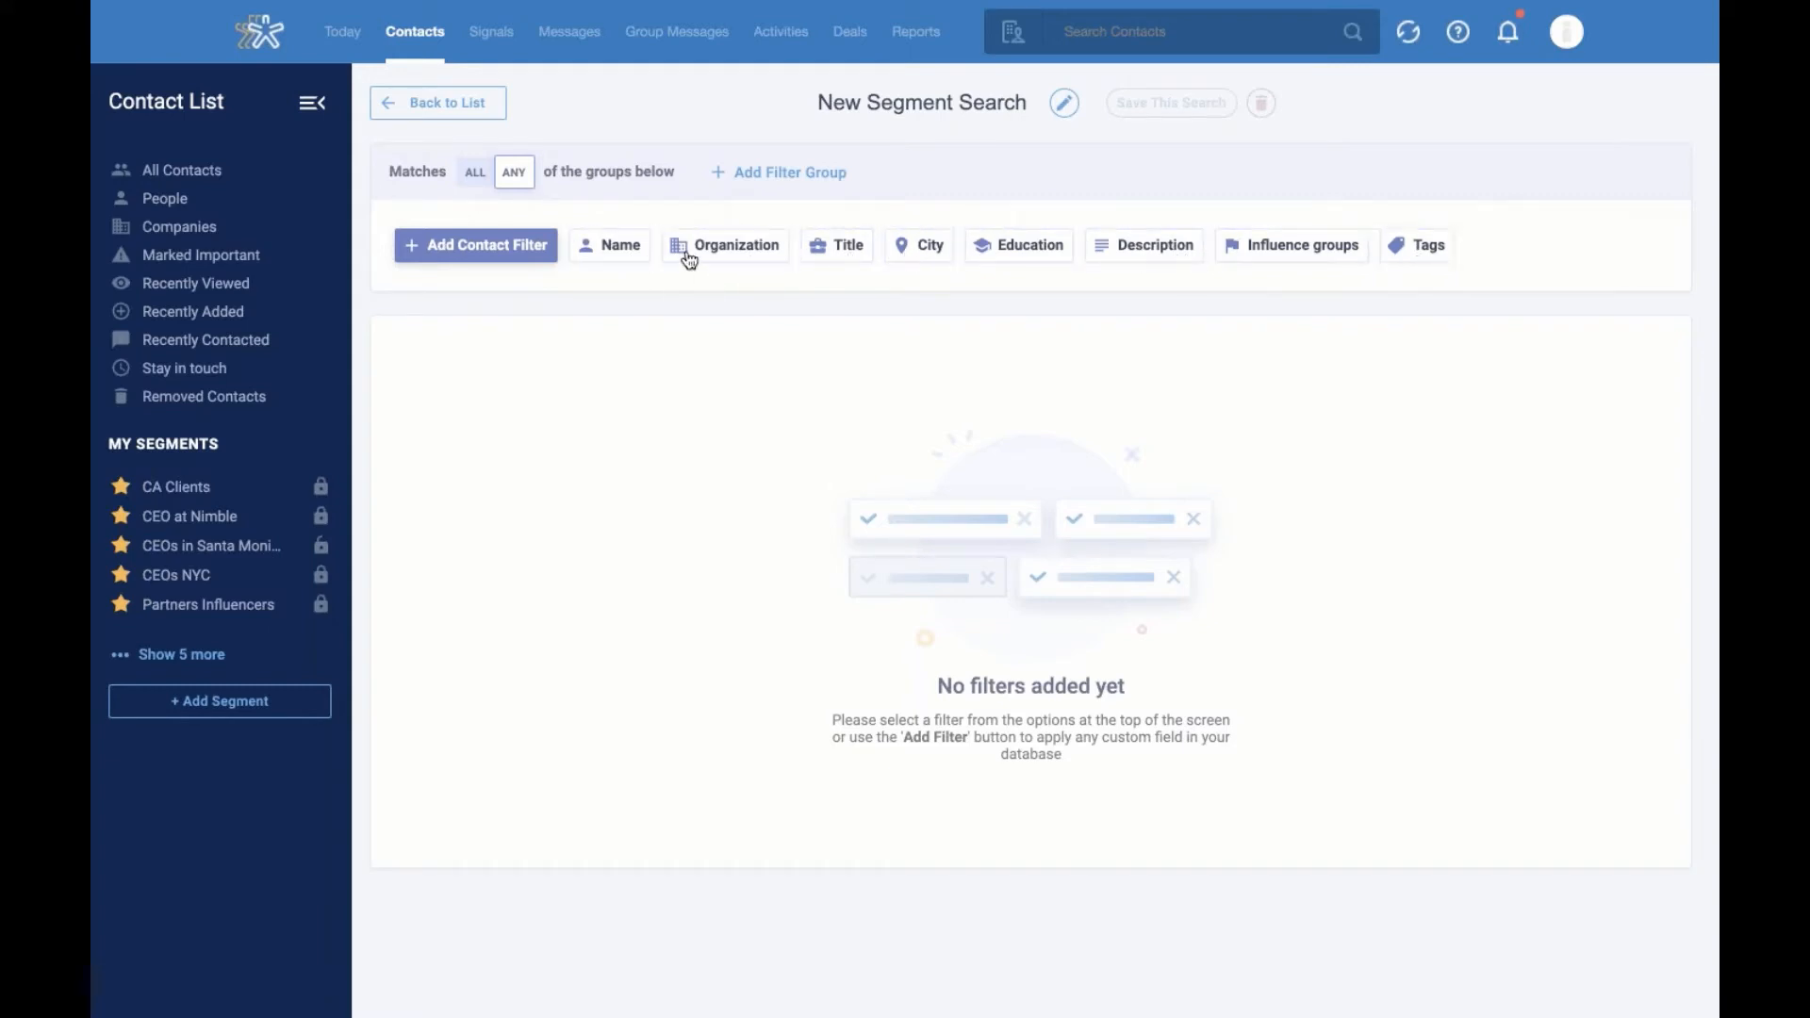
left_click(470, 256)
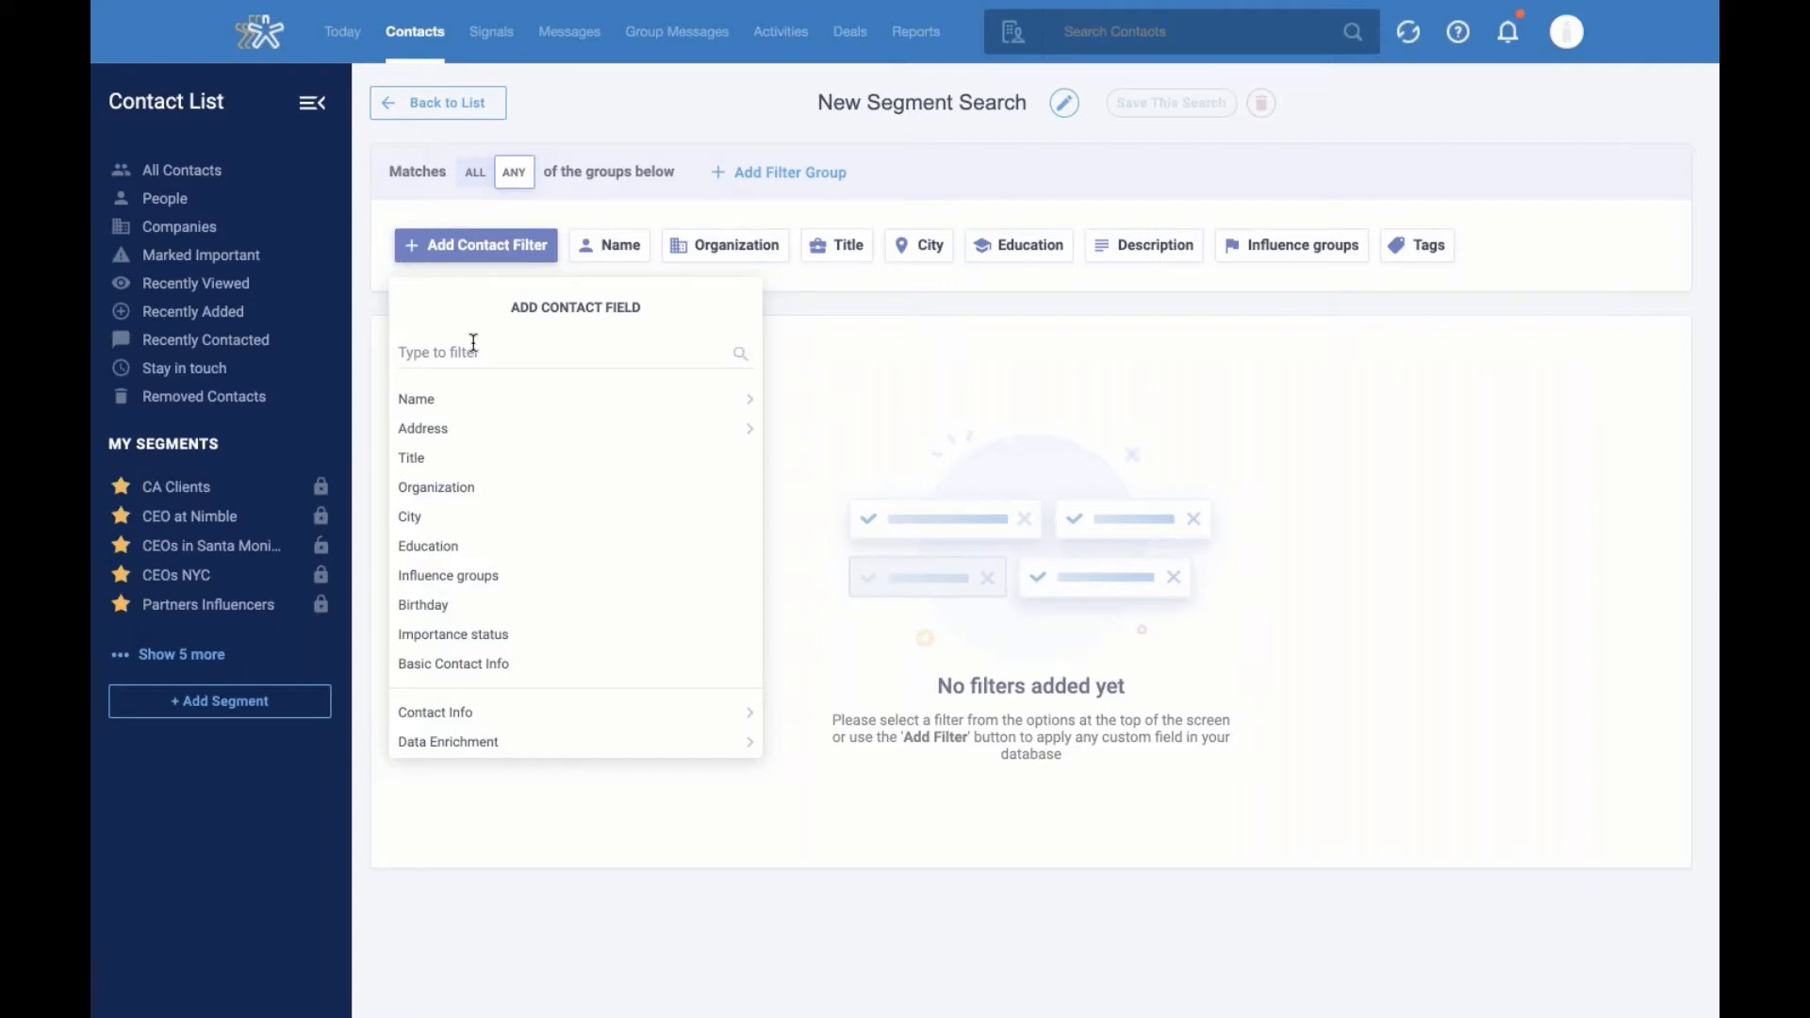
left_click(808, 313)
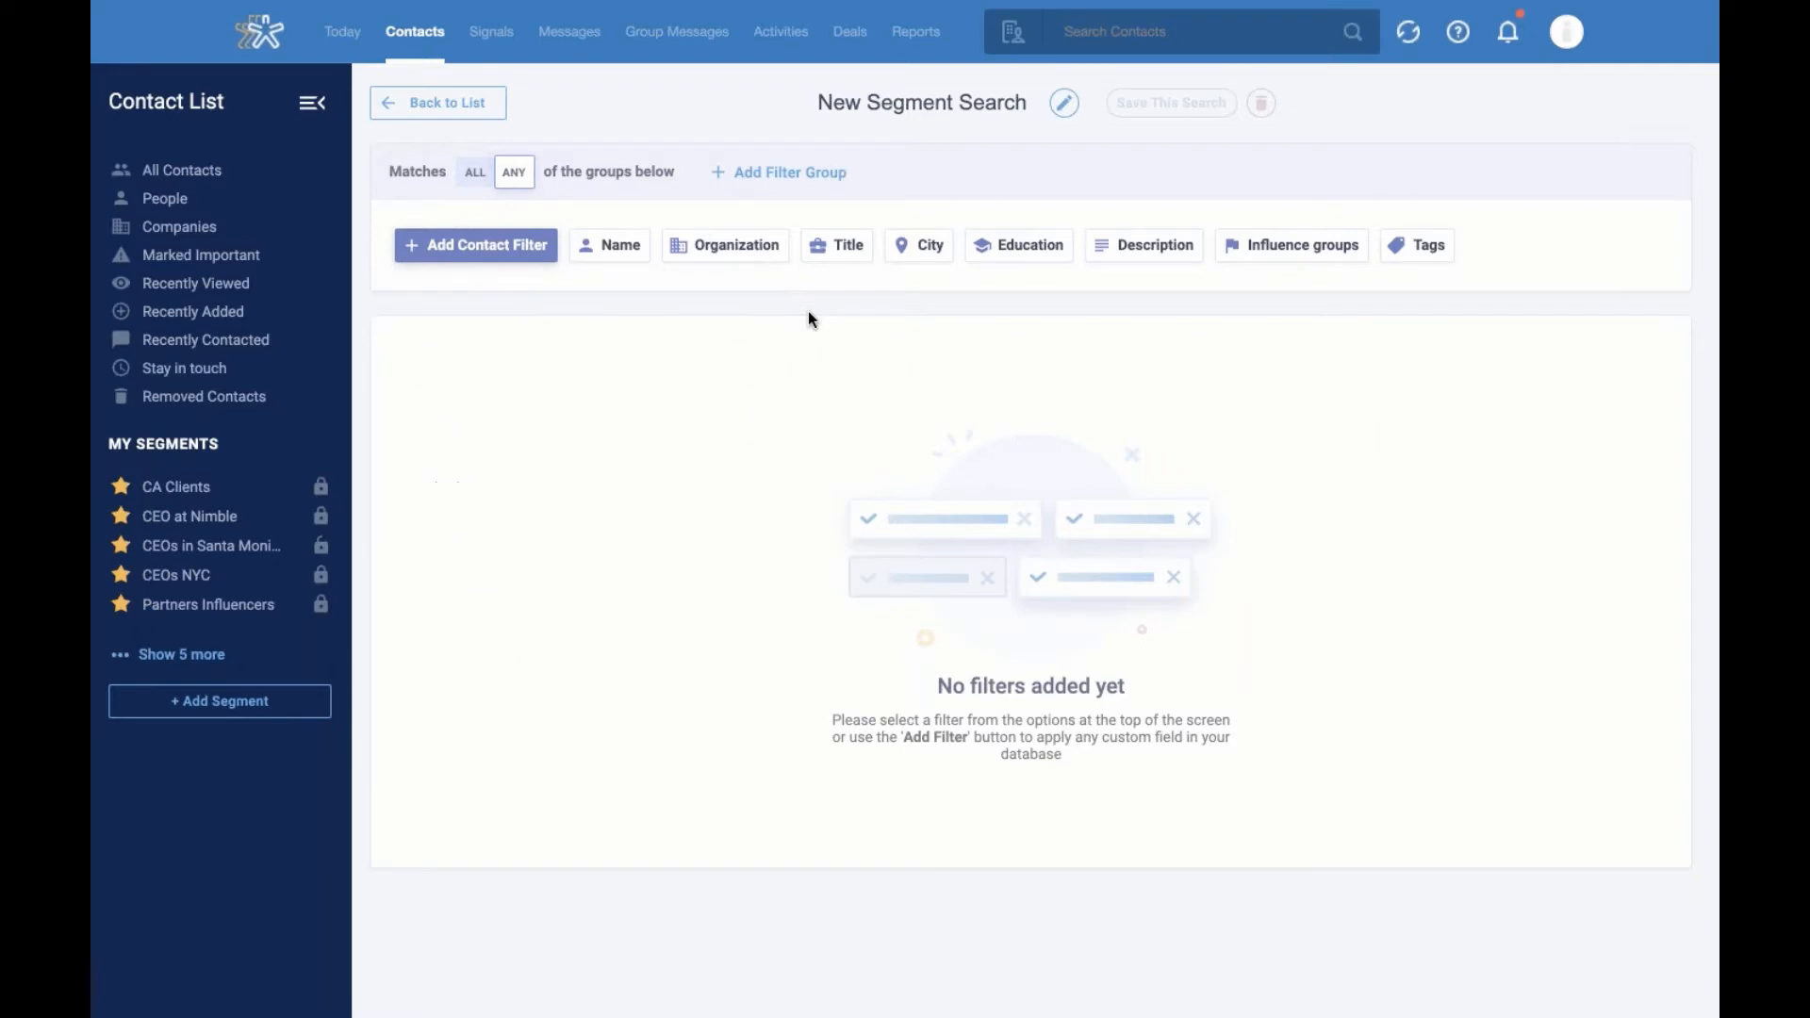
Filter the segment search to contacts whose City is "prague"
left_click(913, 249)
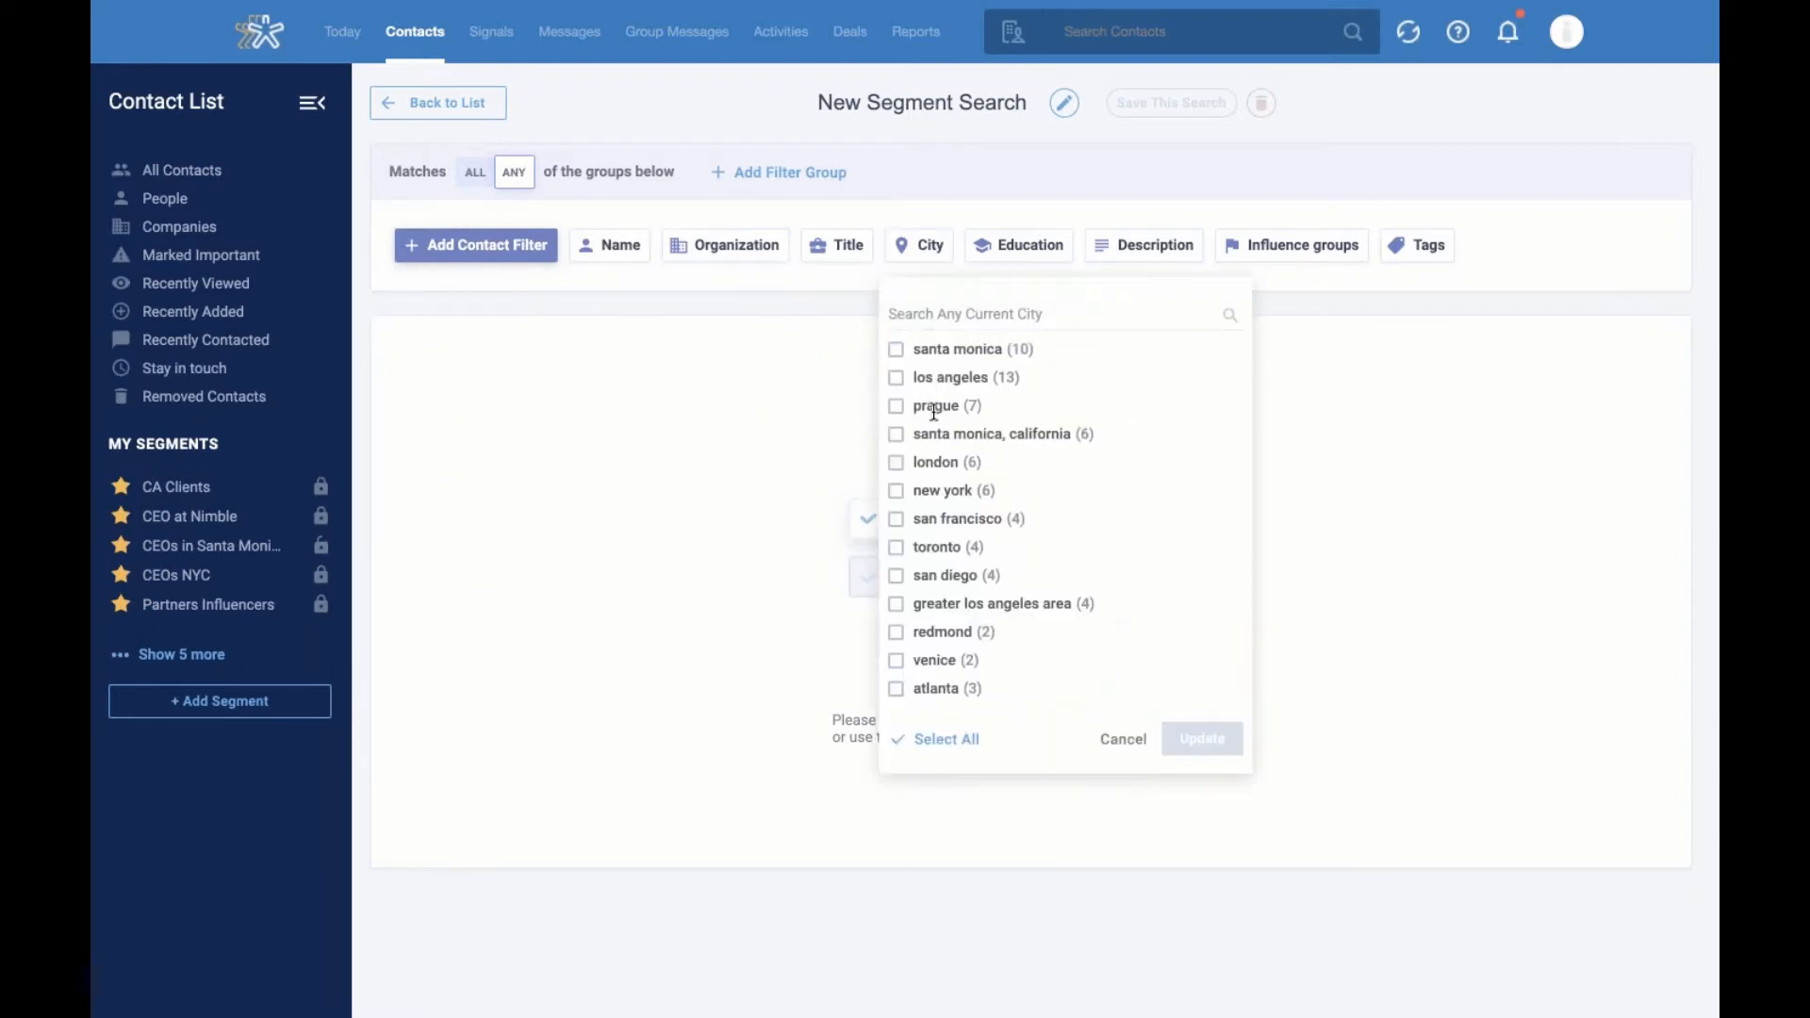
left_click(897, 407)
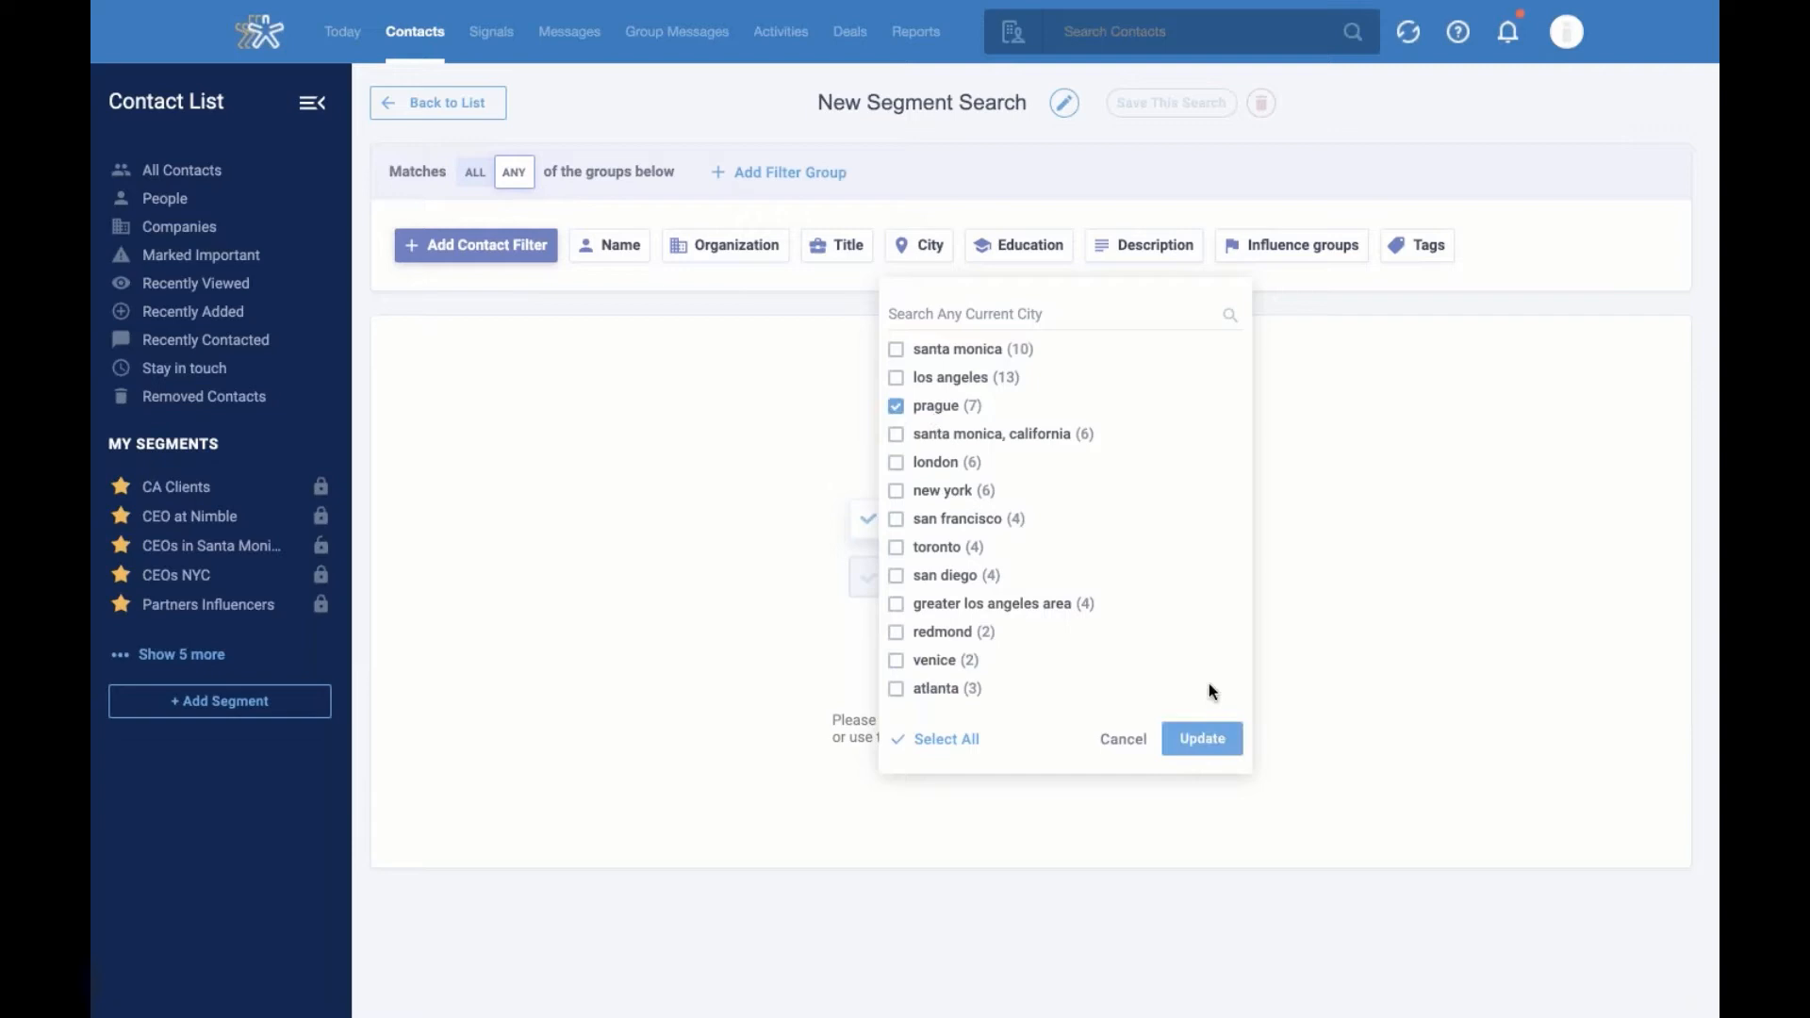
left_click(1207, 753)
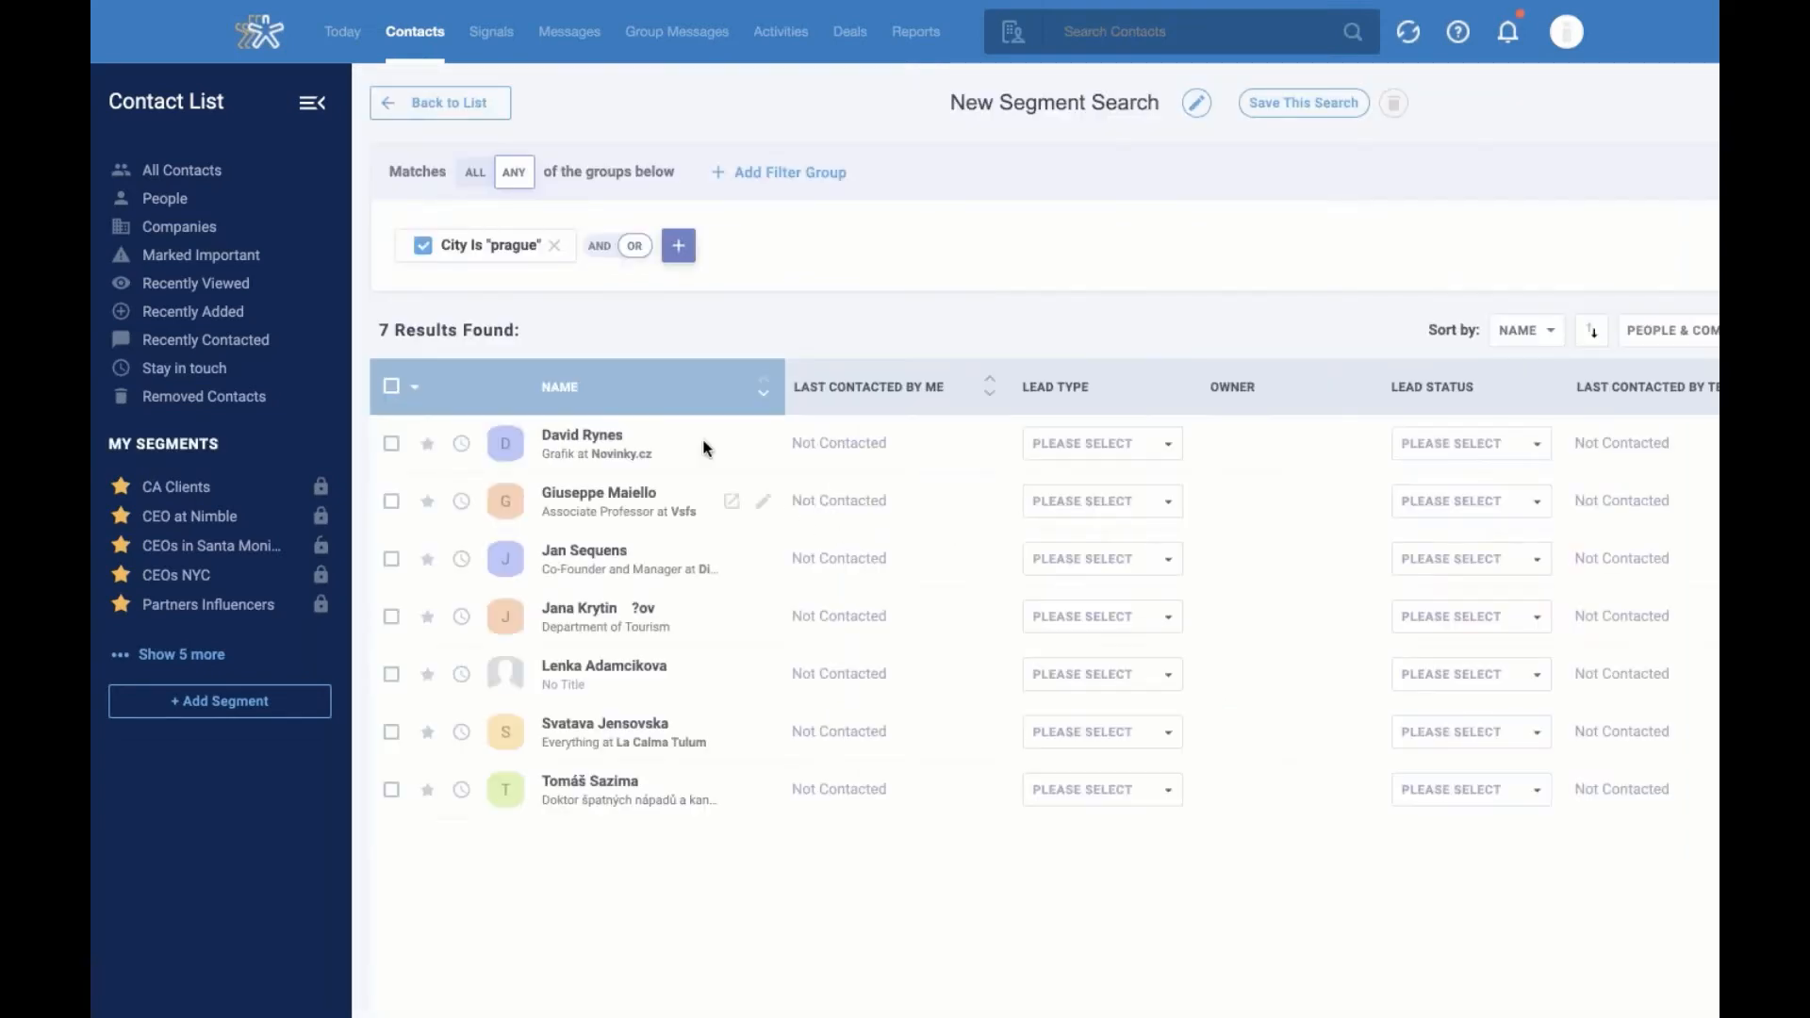
Add a Title is "ceo" filter to the segment search and combine it with the City filter using AND
left_click(602, 247)
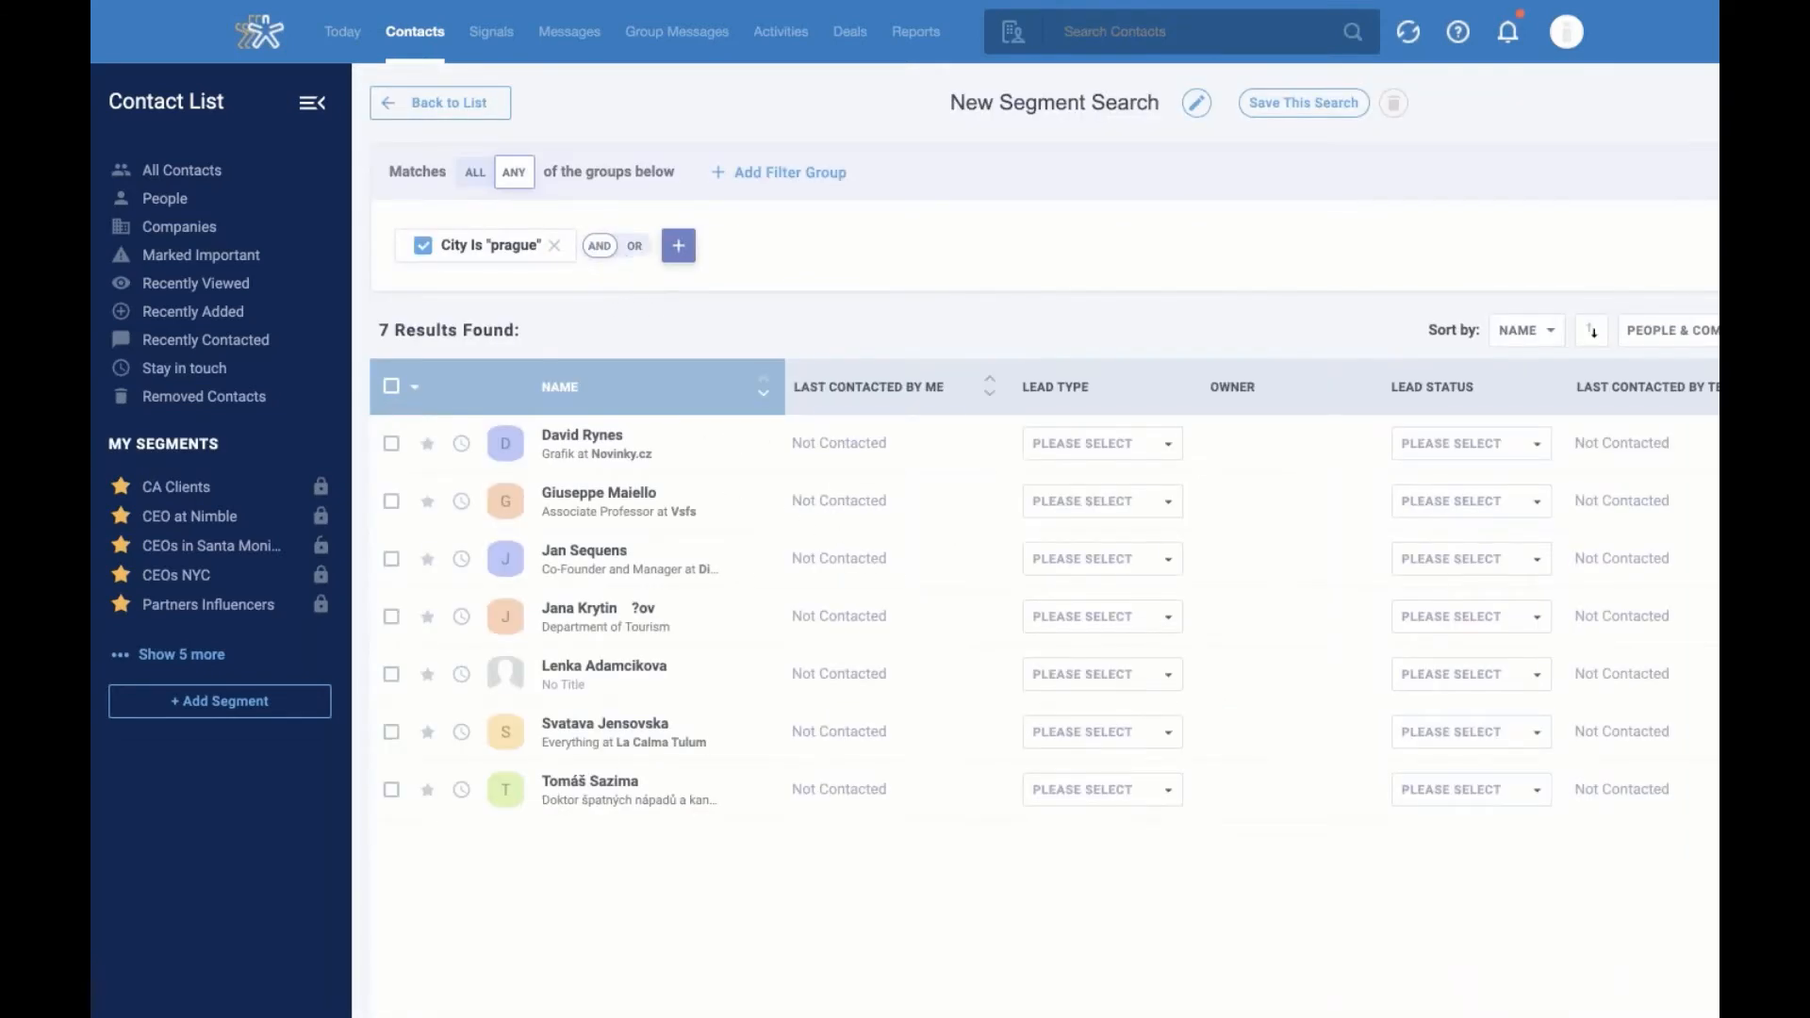
left_click(671, 249)
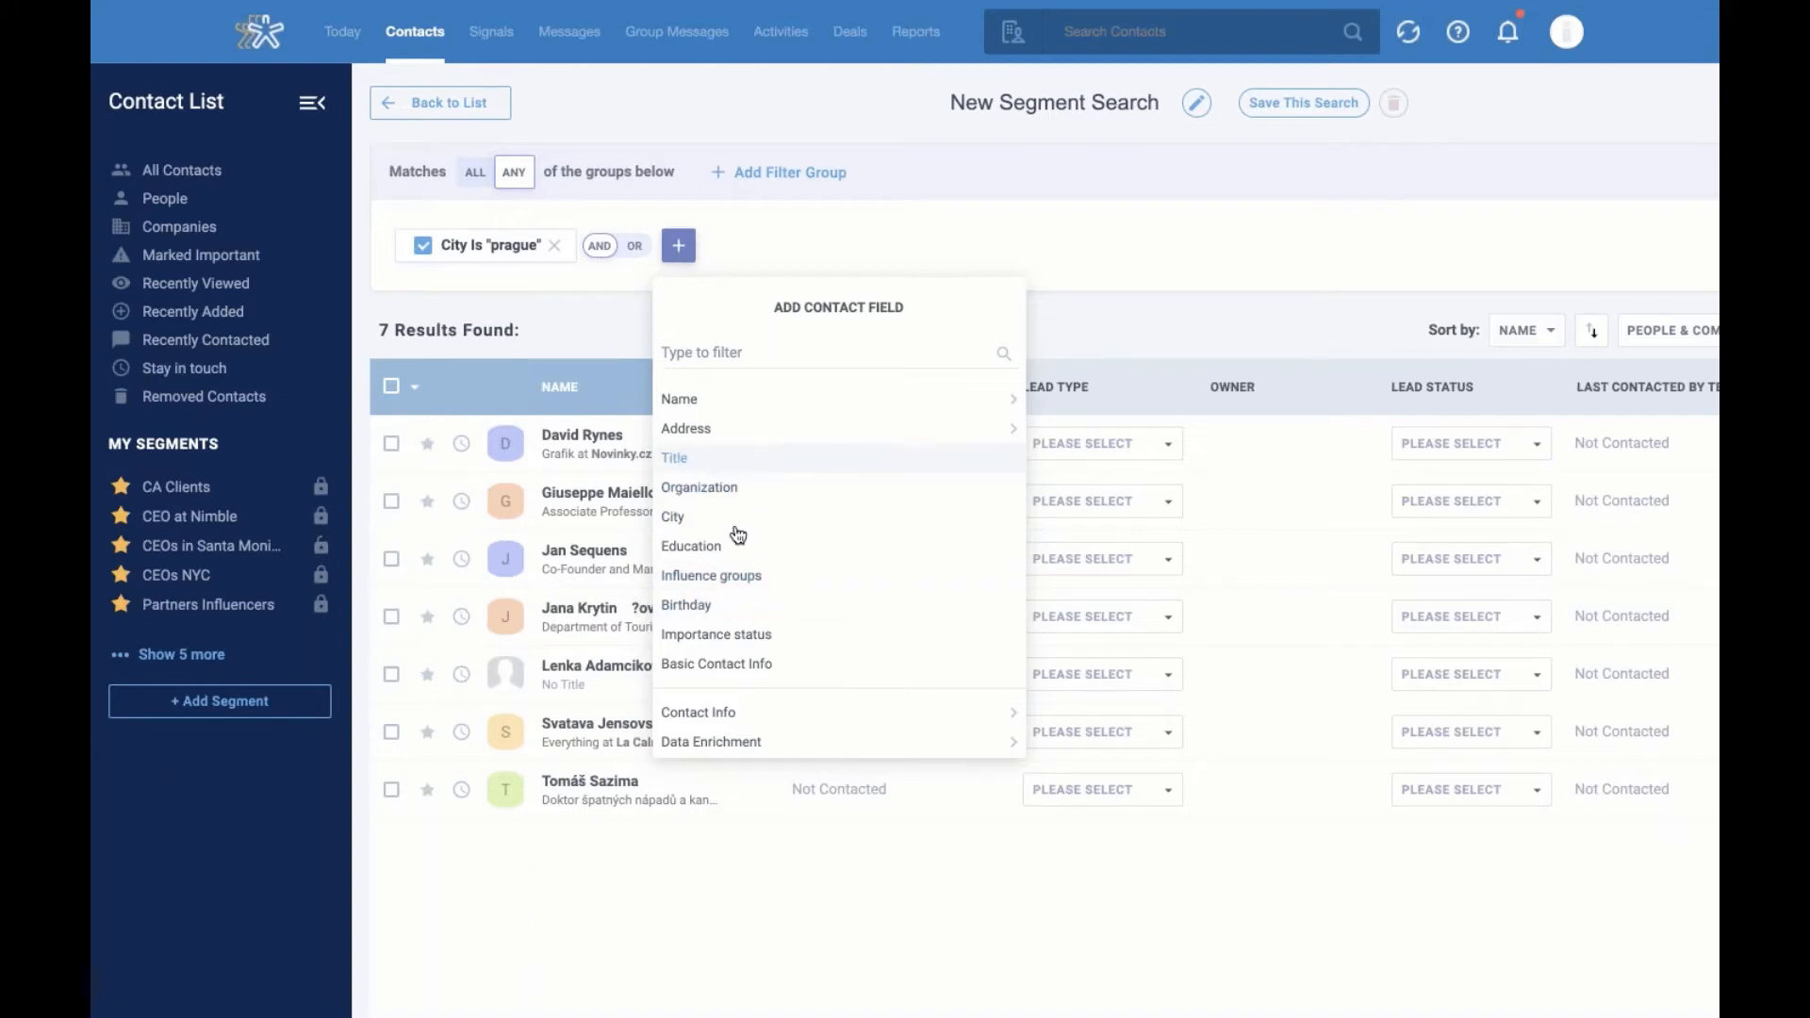
left_click(709, 460)
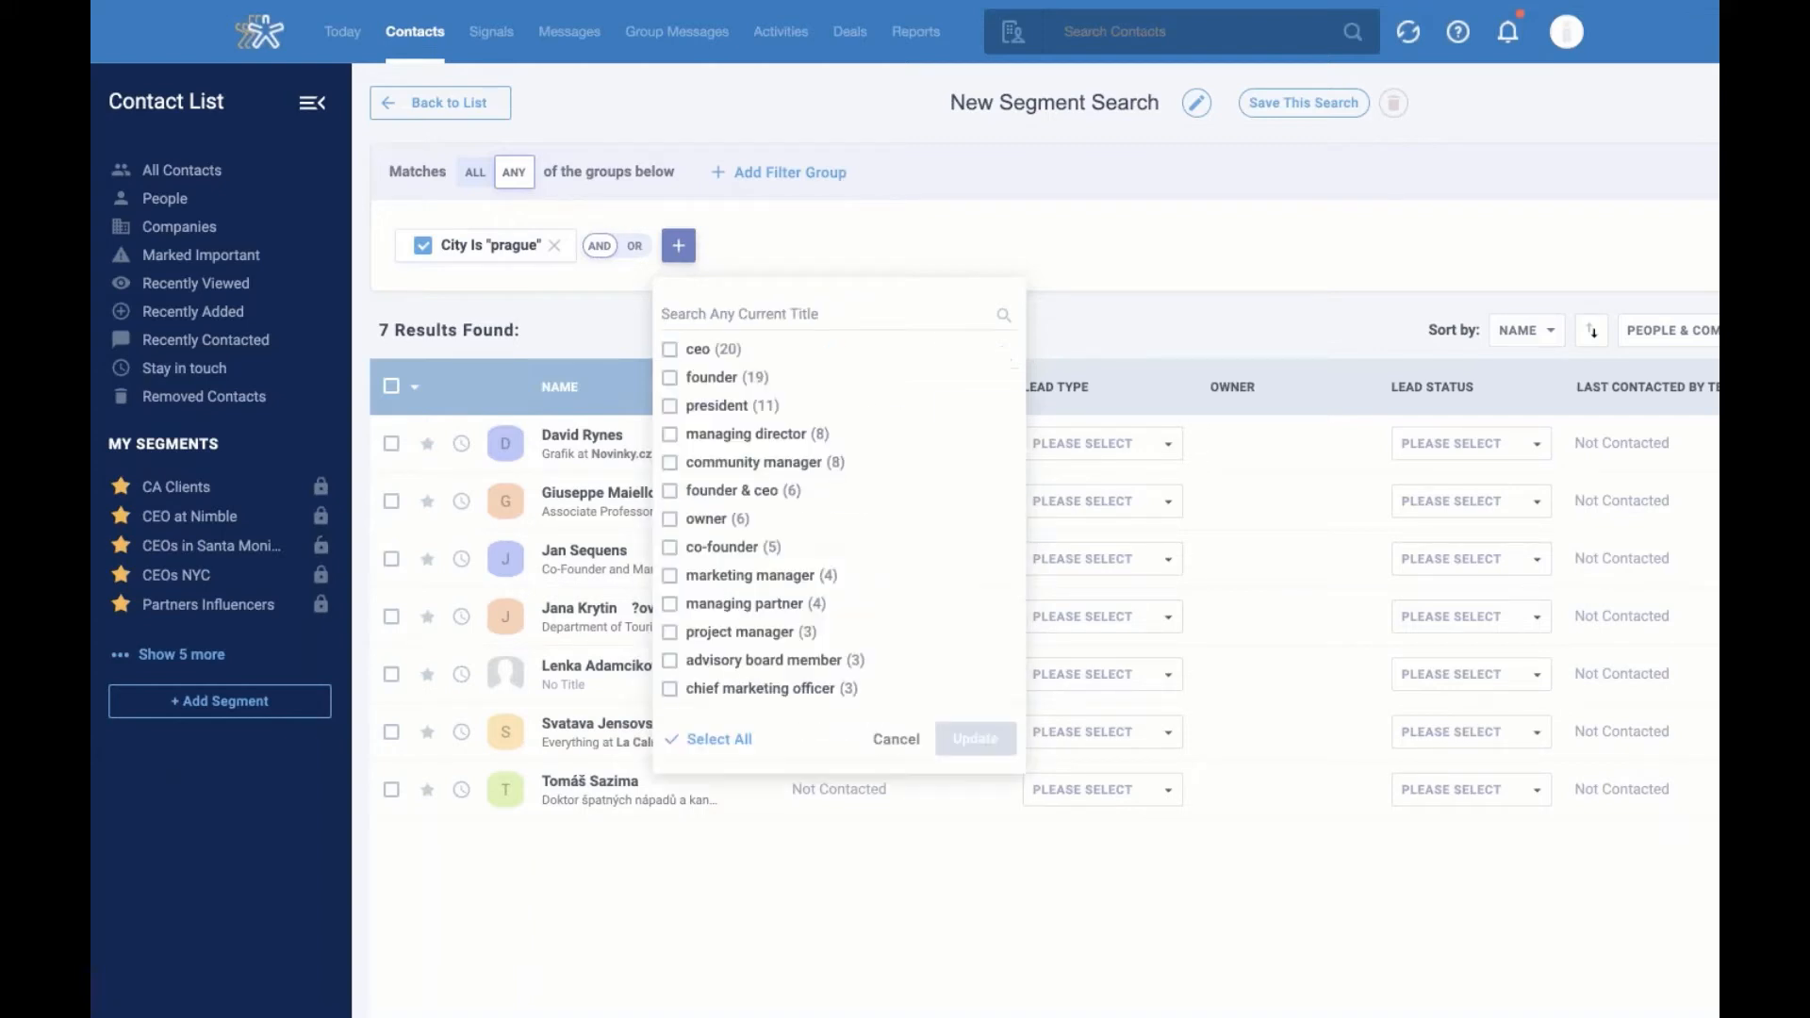
left_click(669, 351)
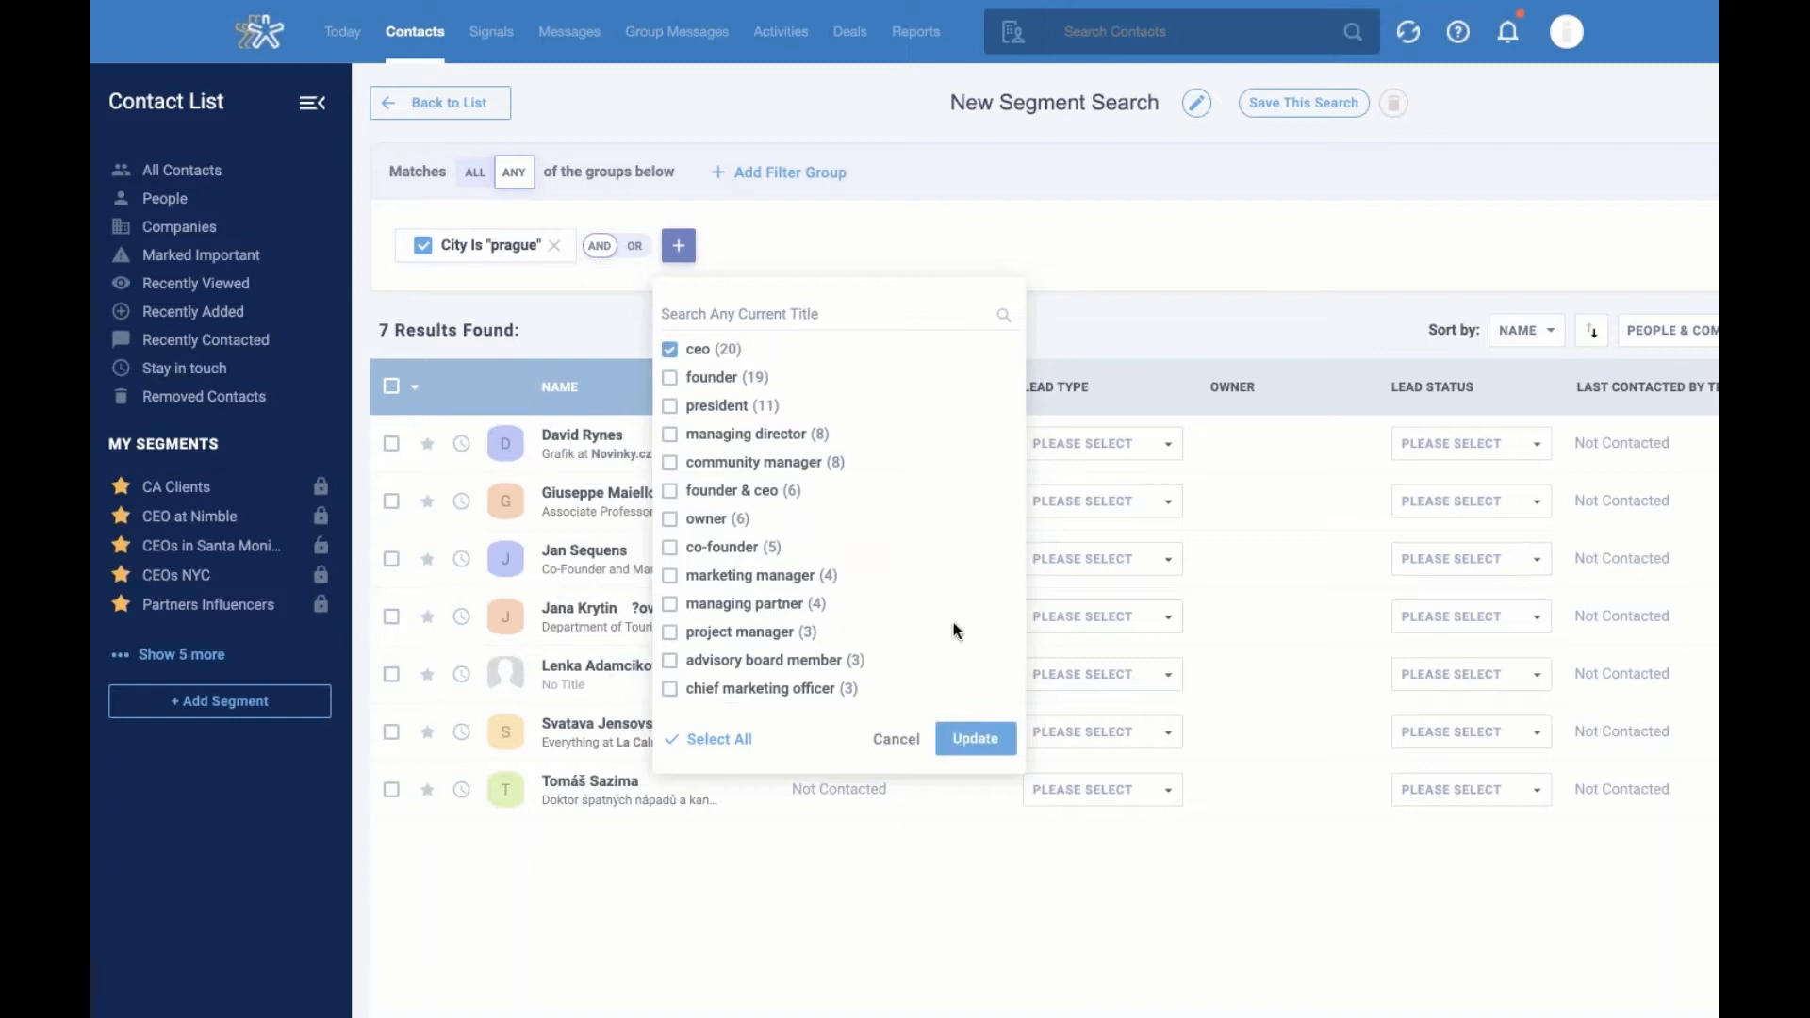
left_click(976, 739)
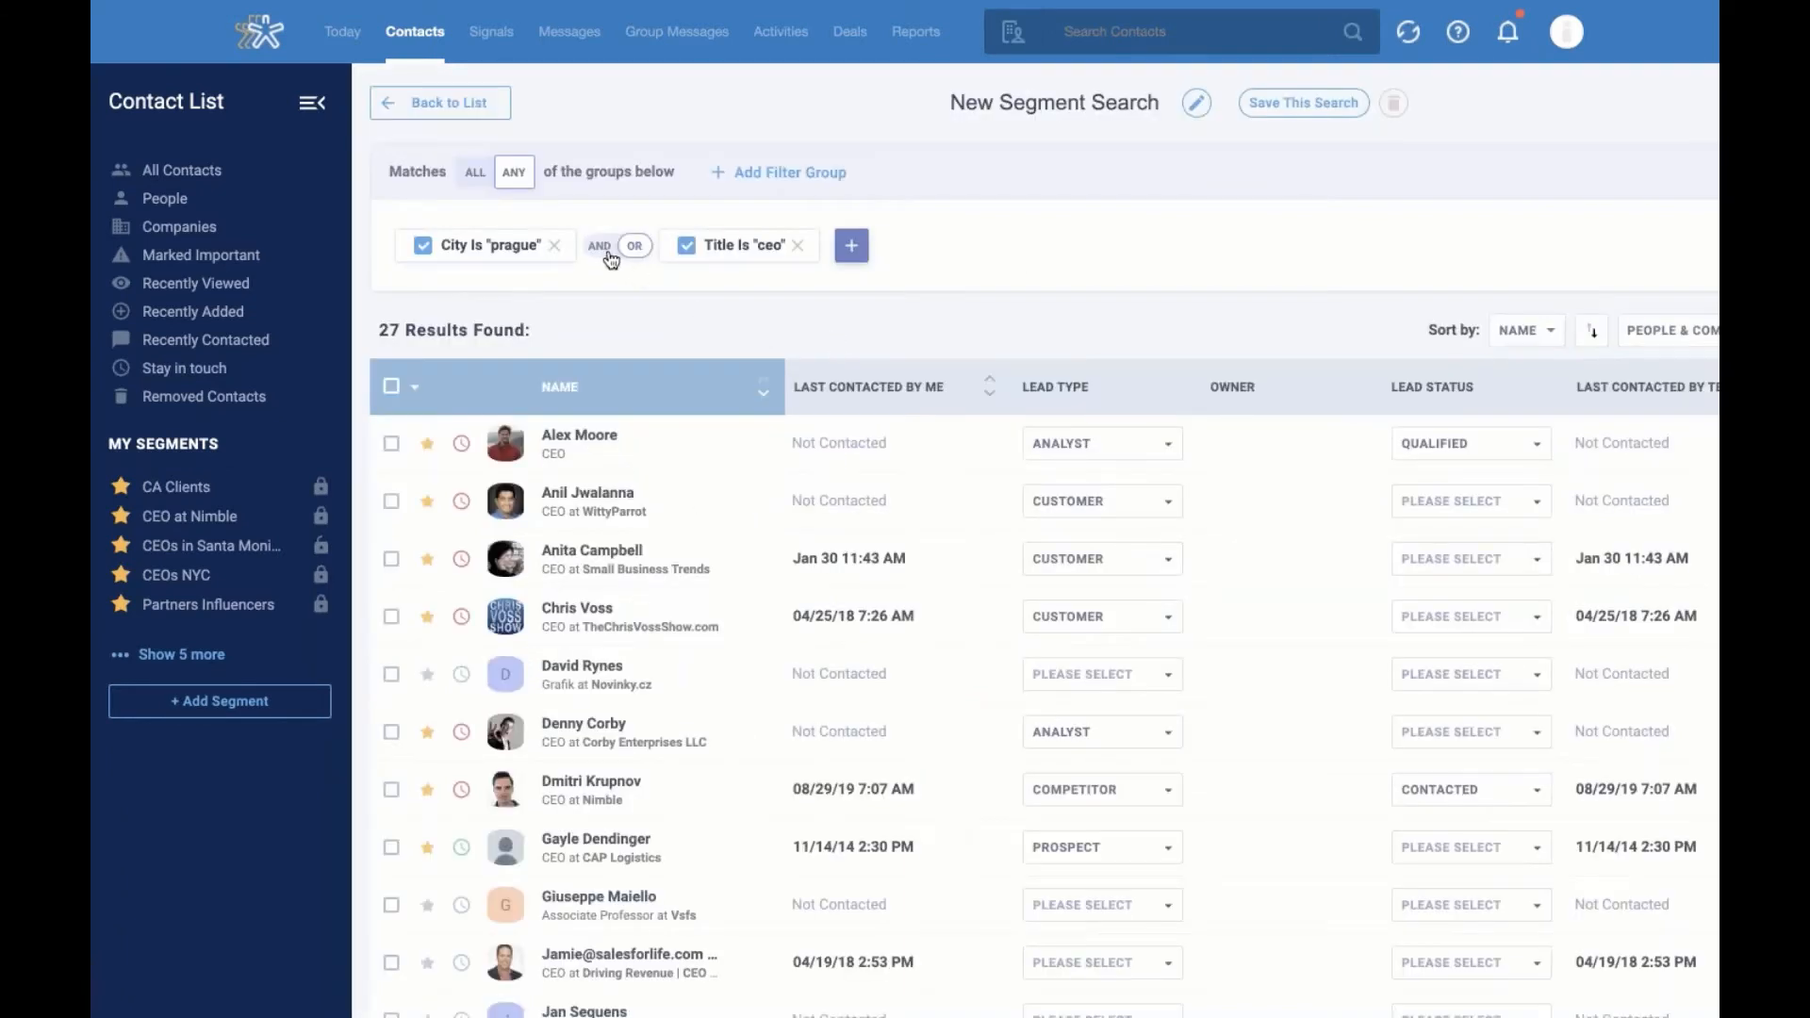
left_click(605, 248)
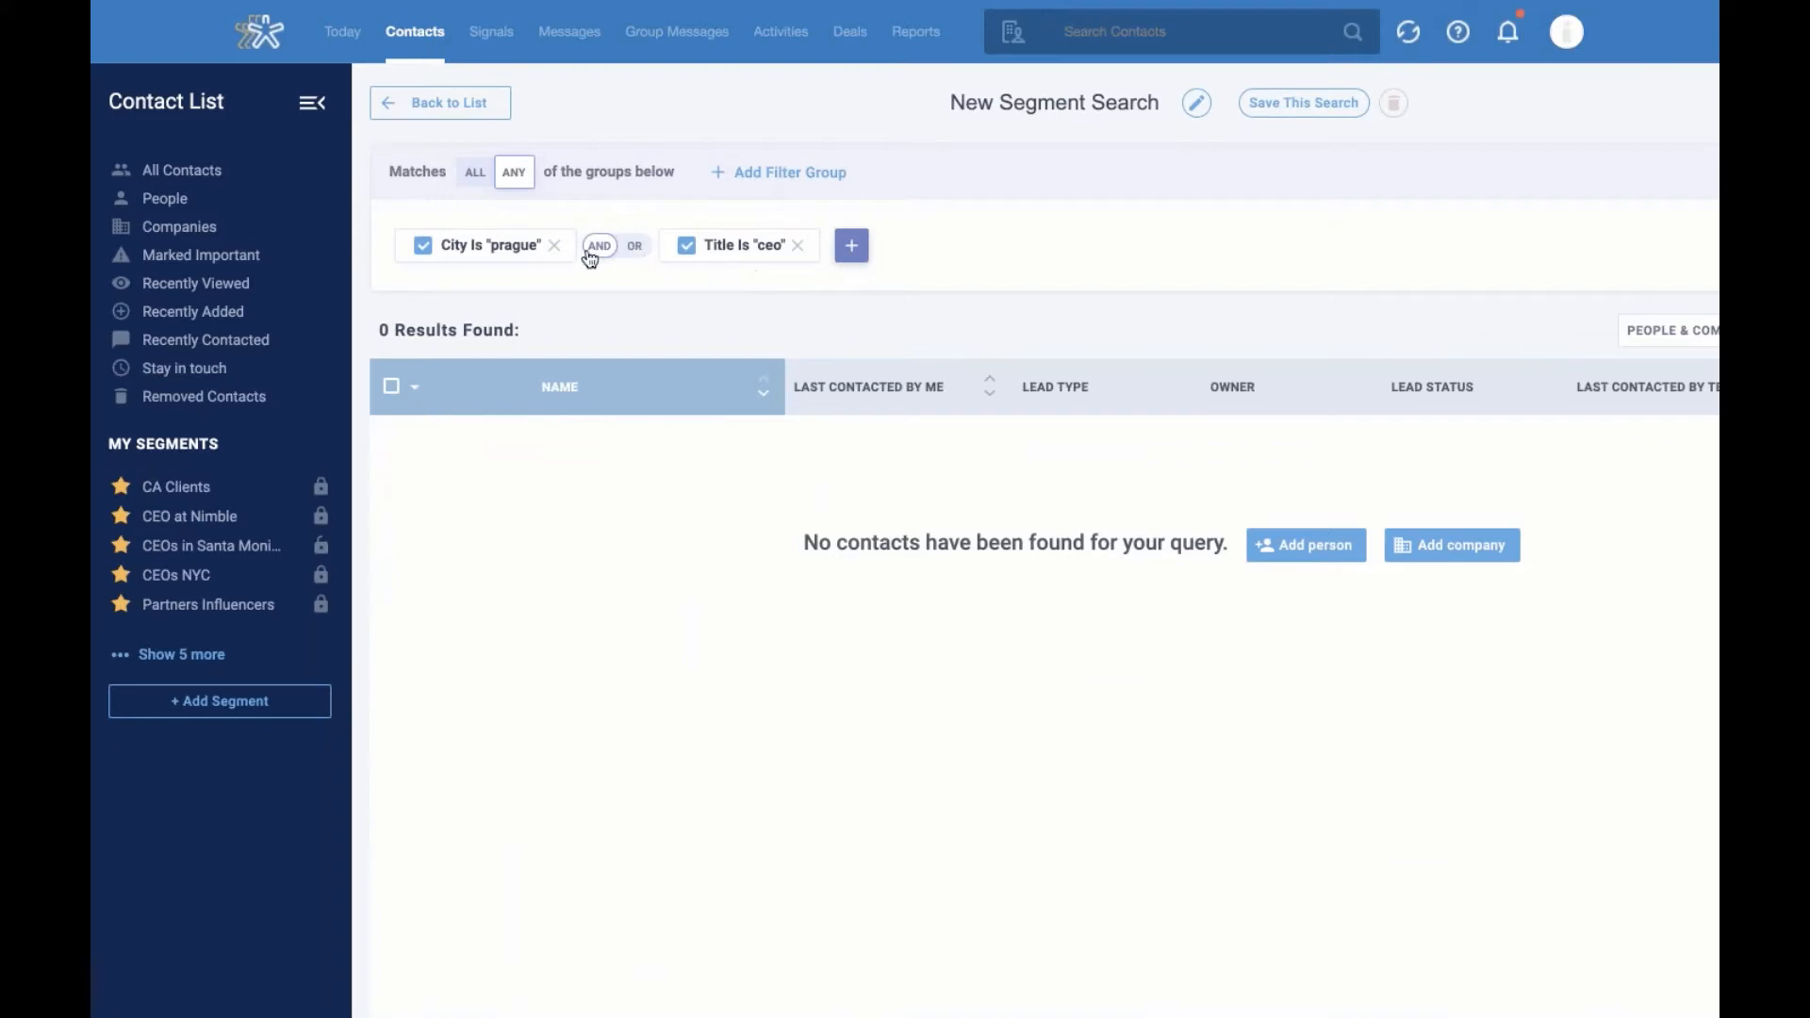
Remove the City filter and add a Client purchinfo filter for Product type More Than "Business" alongside the Title filter
left_click(531, 251)
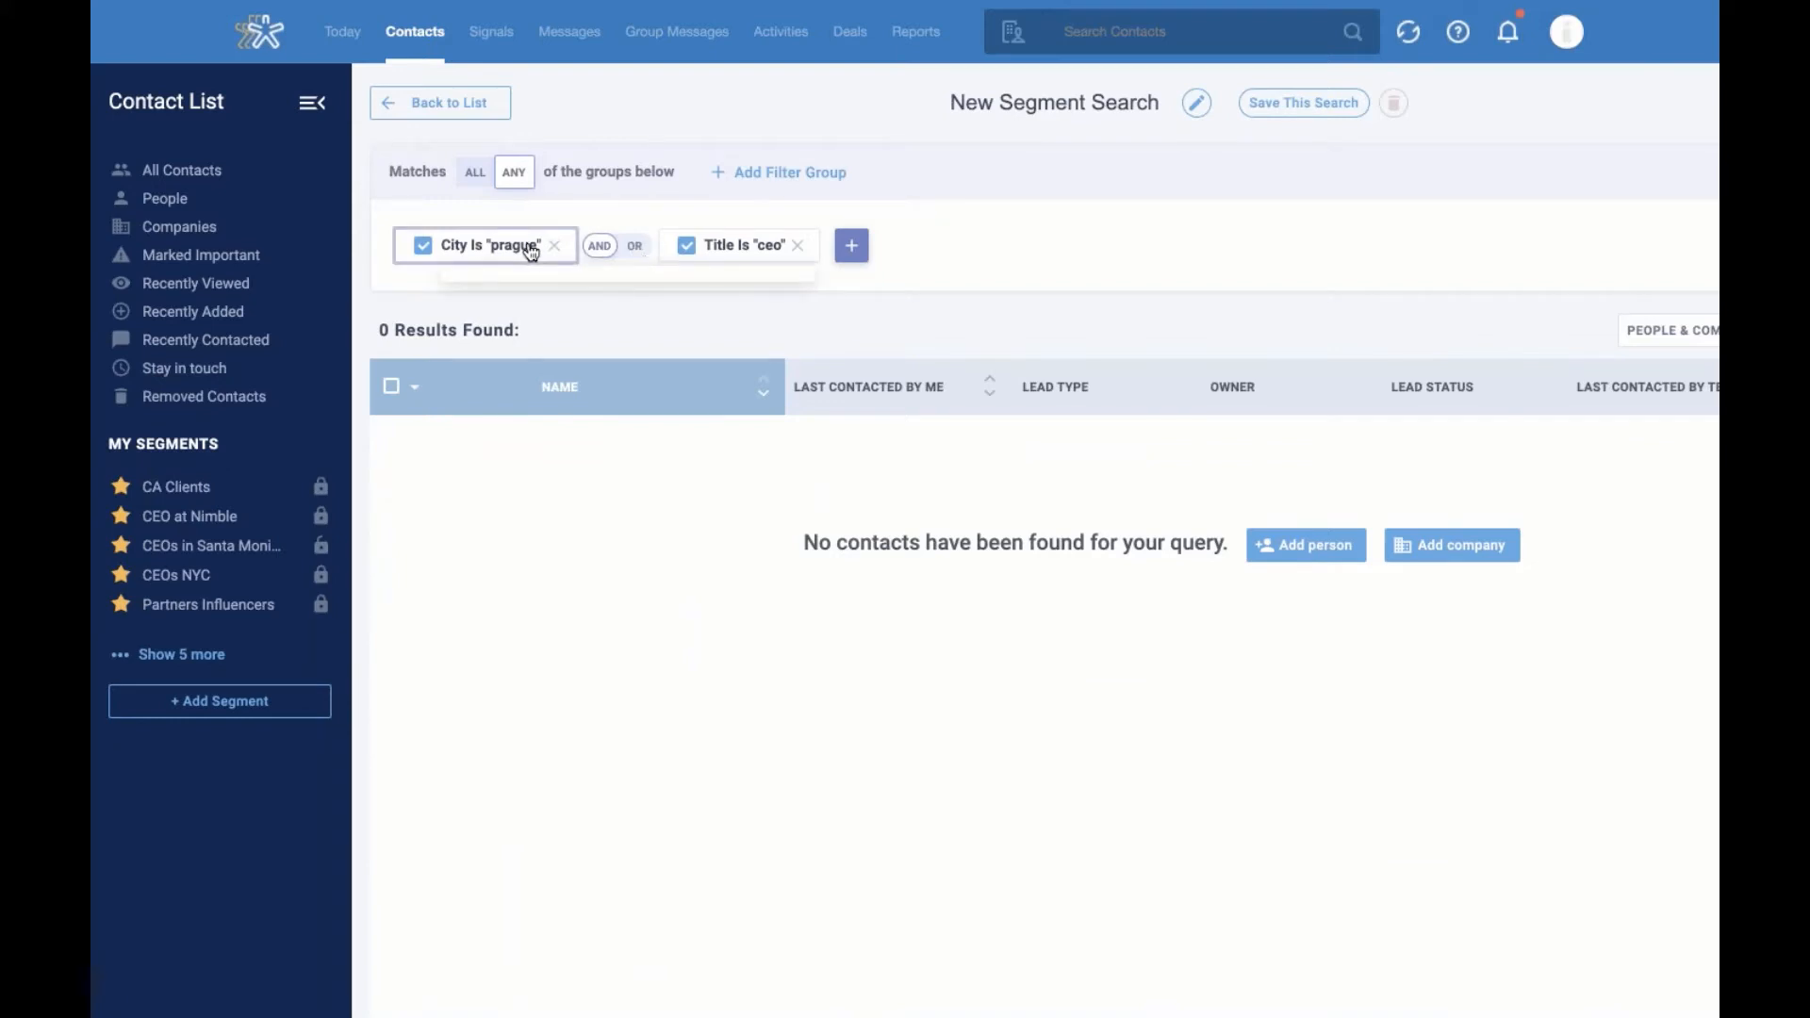
left_click(556, 245)
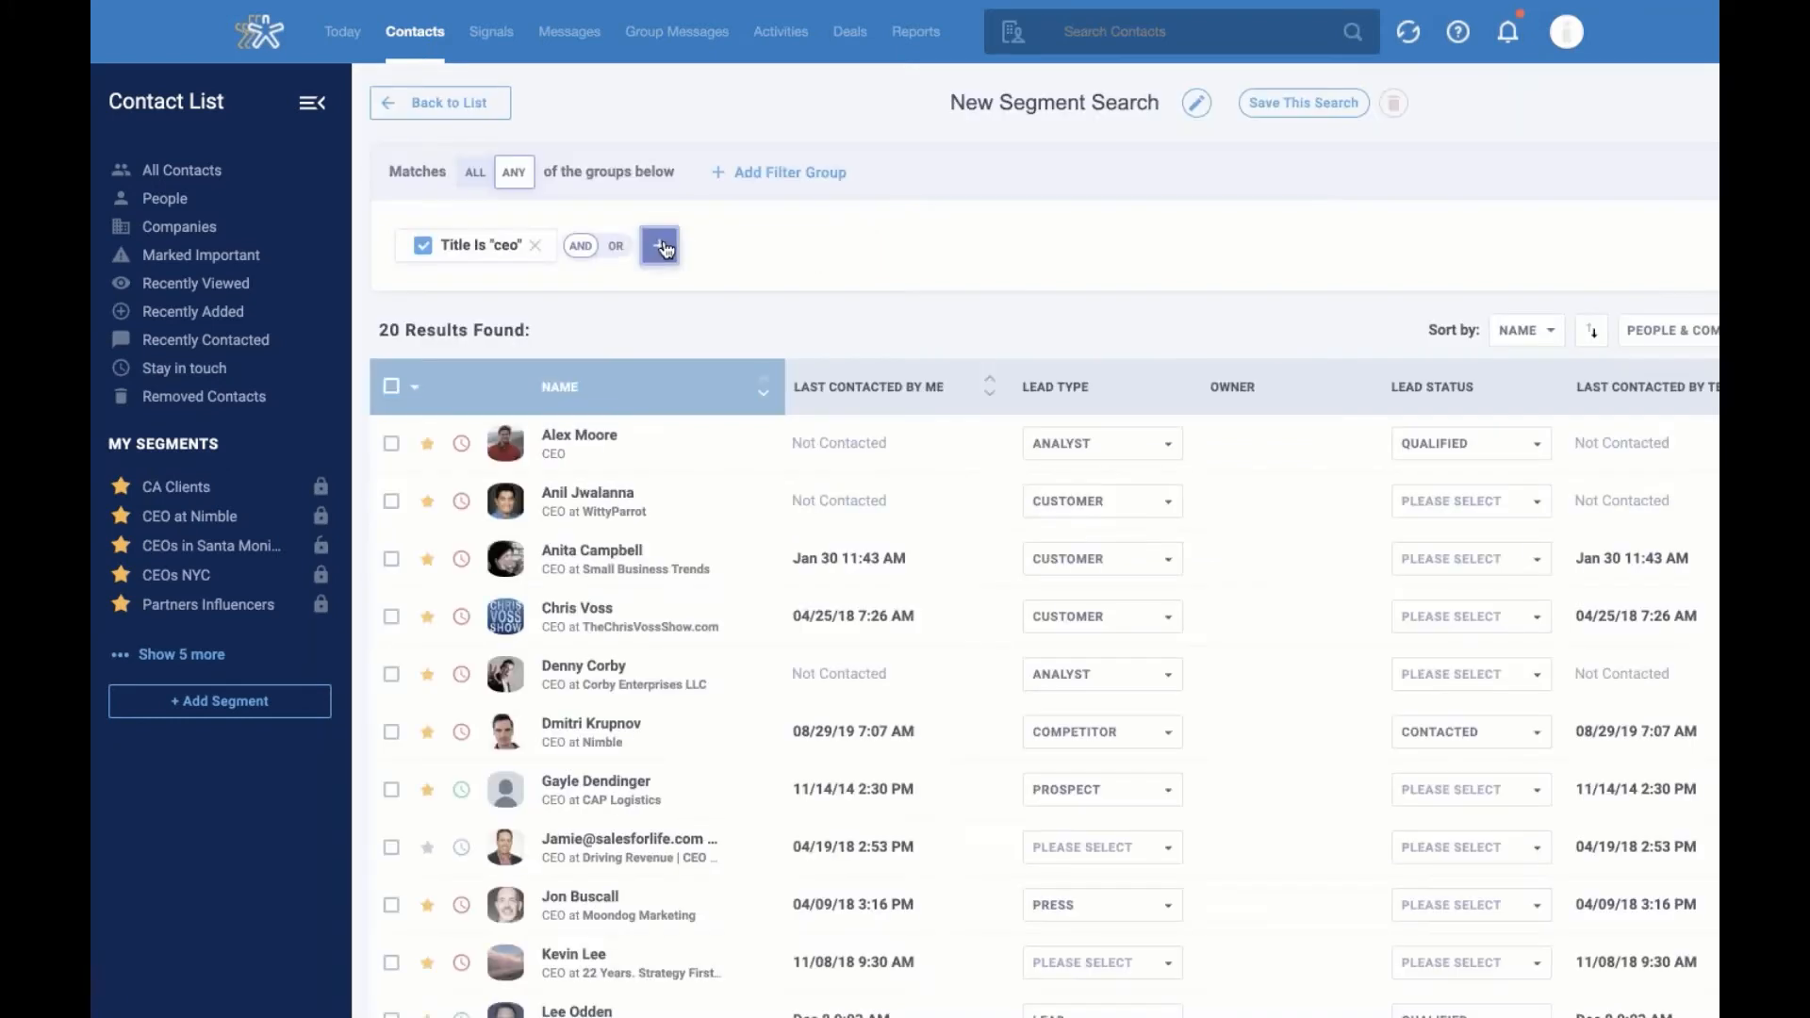
left_click(662, 247)
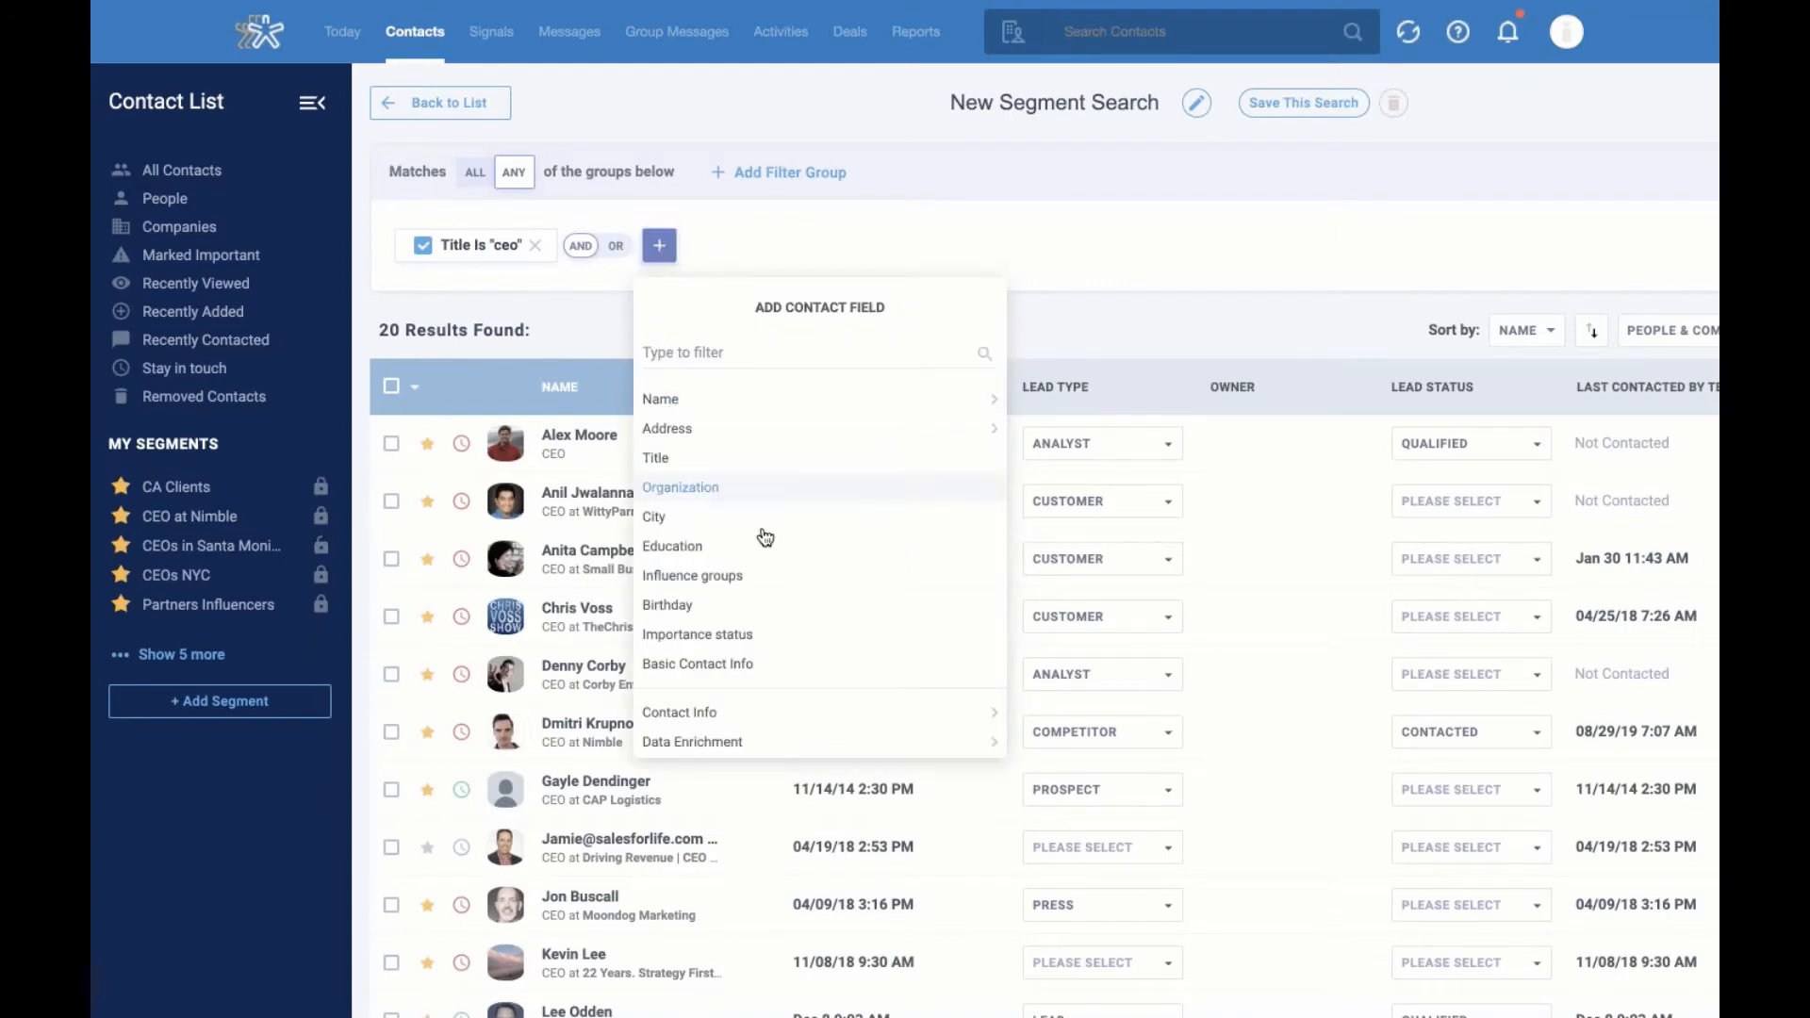
scroll(762, 551, "down", 3)
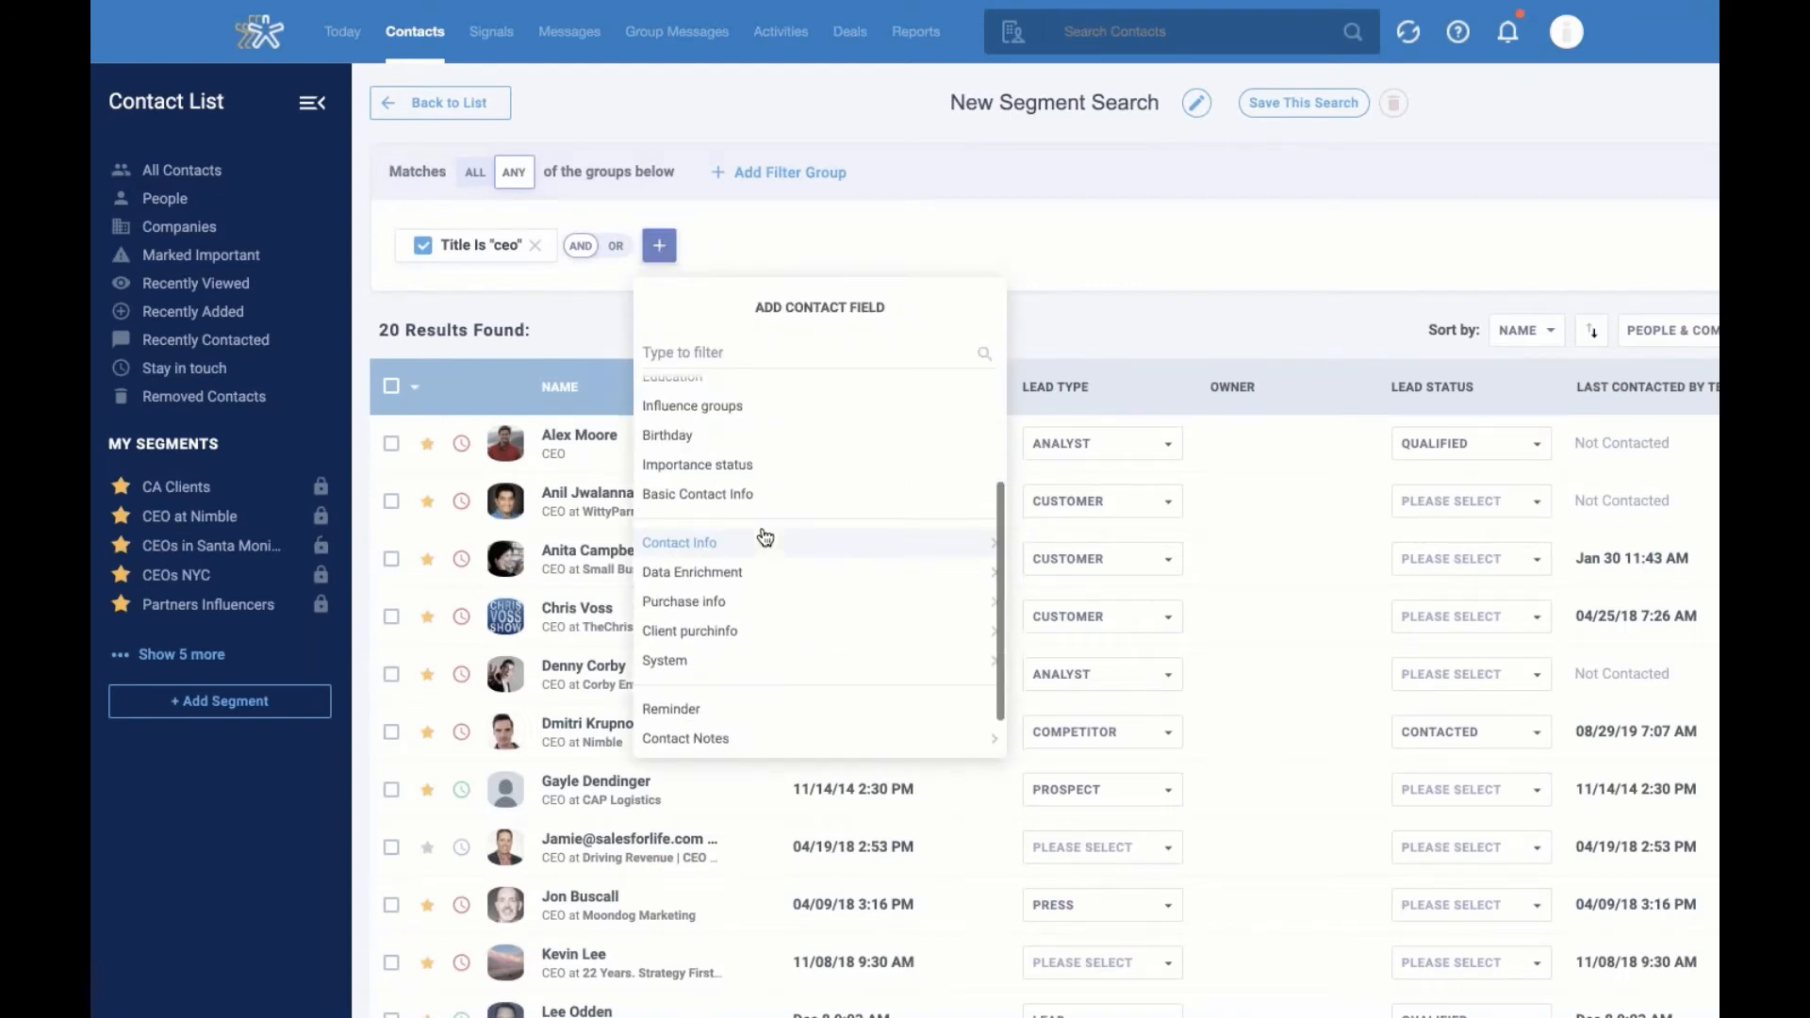
scroll(762, 533, "down", 2)
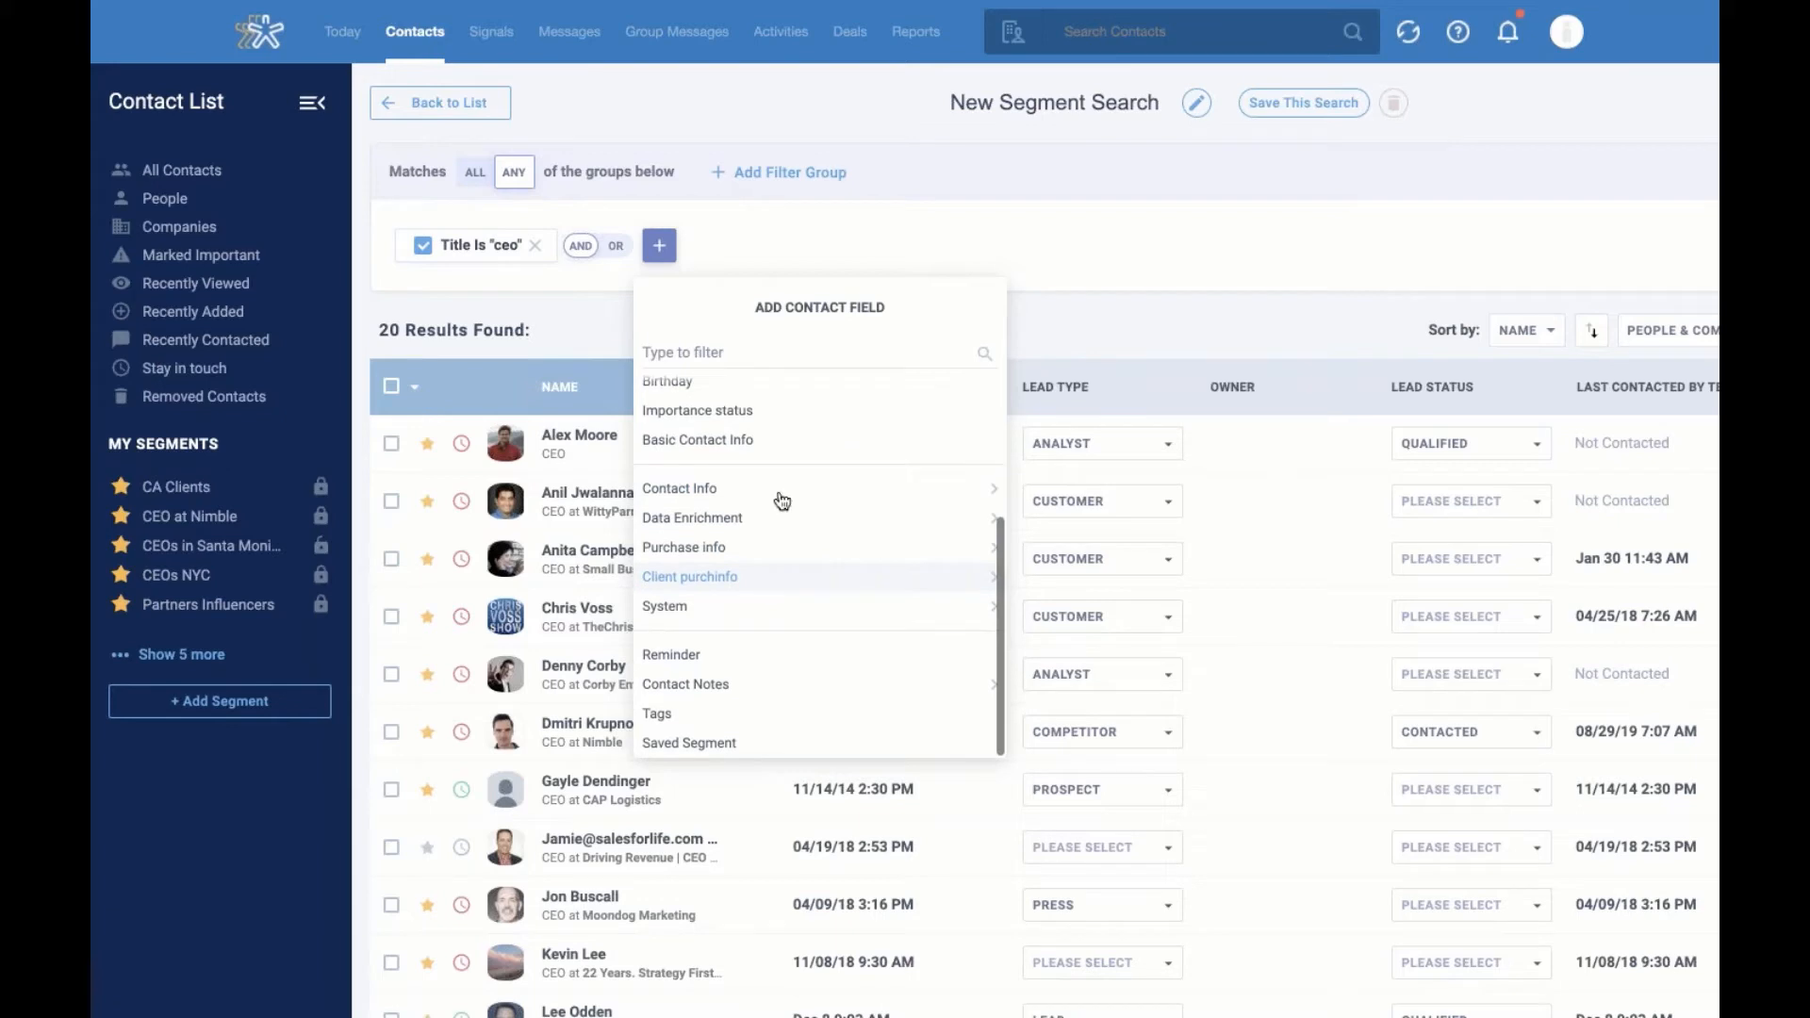
scroll(773, 579, "down", 1)
scroll(736, 528, "down", 1)
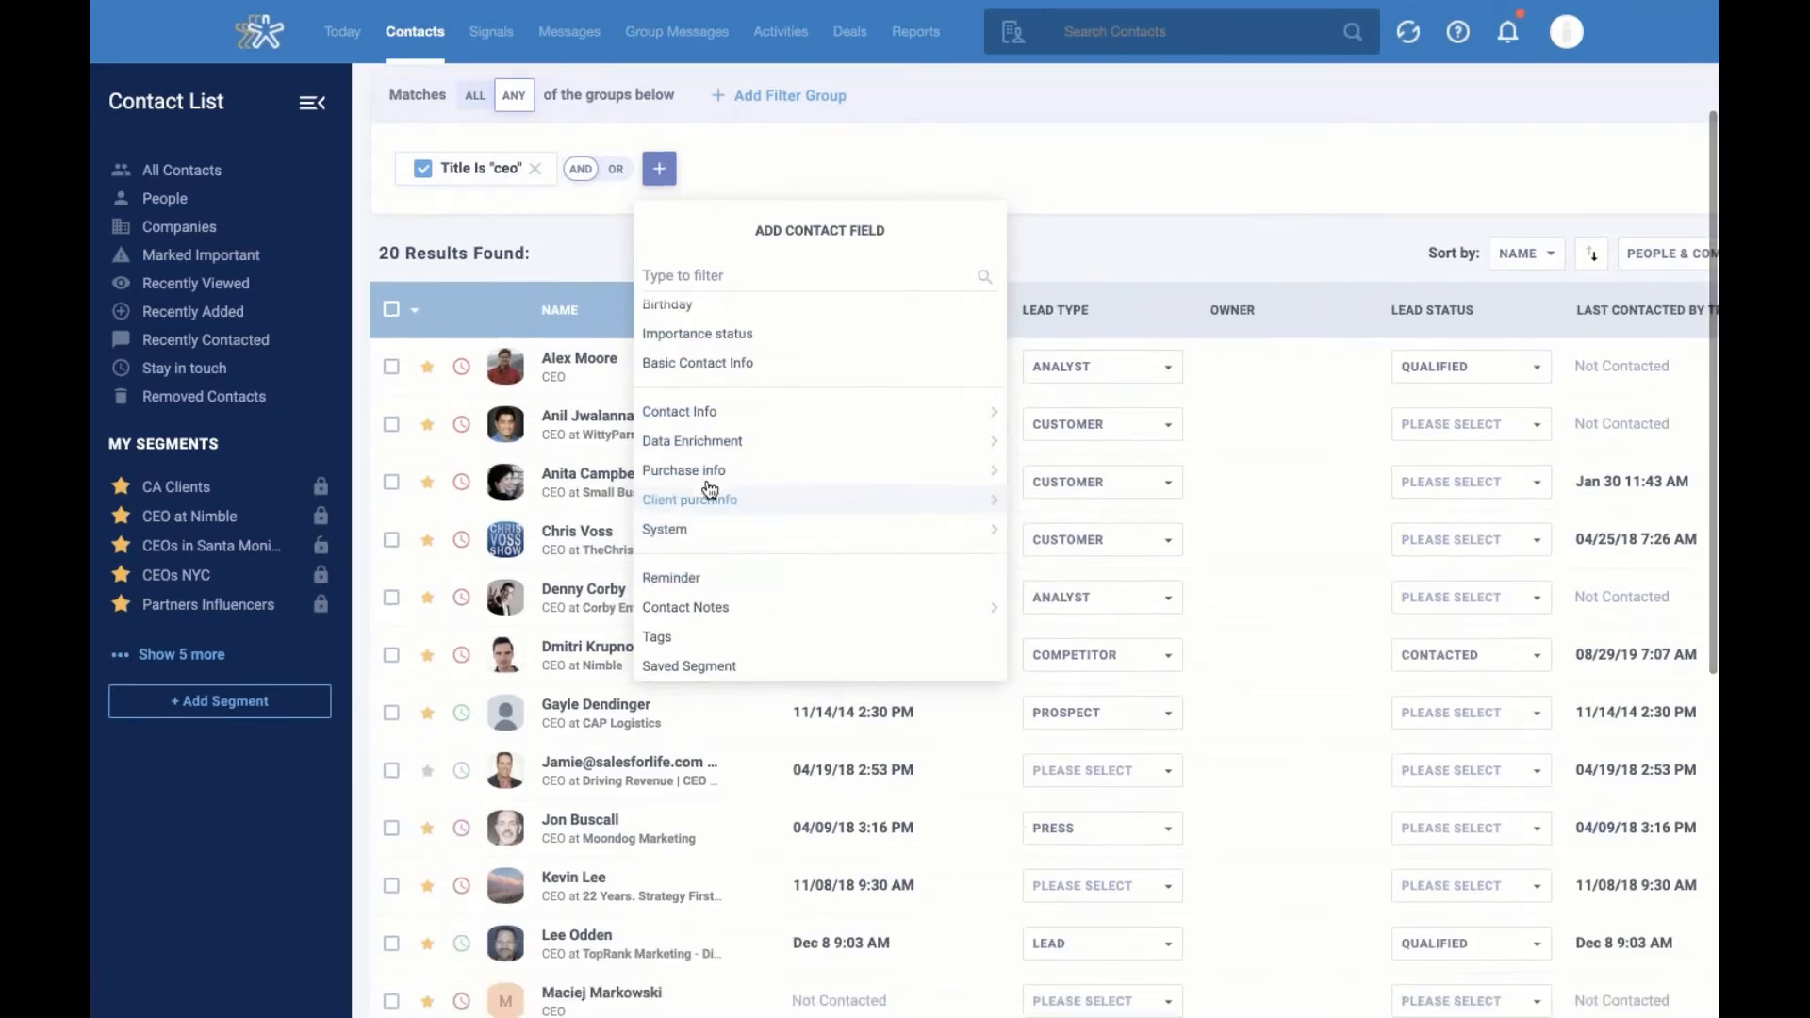
scroll(780, 469, "down", 2)
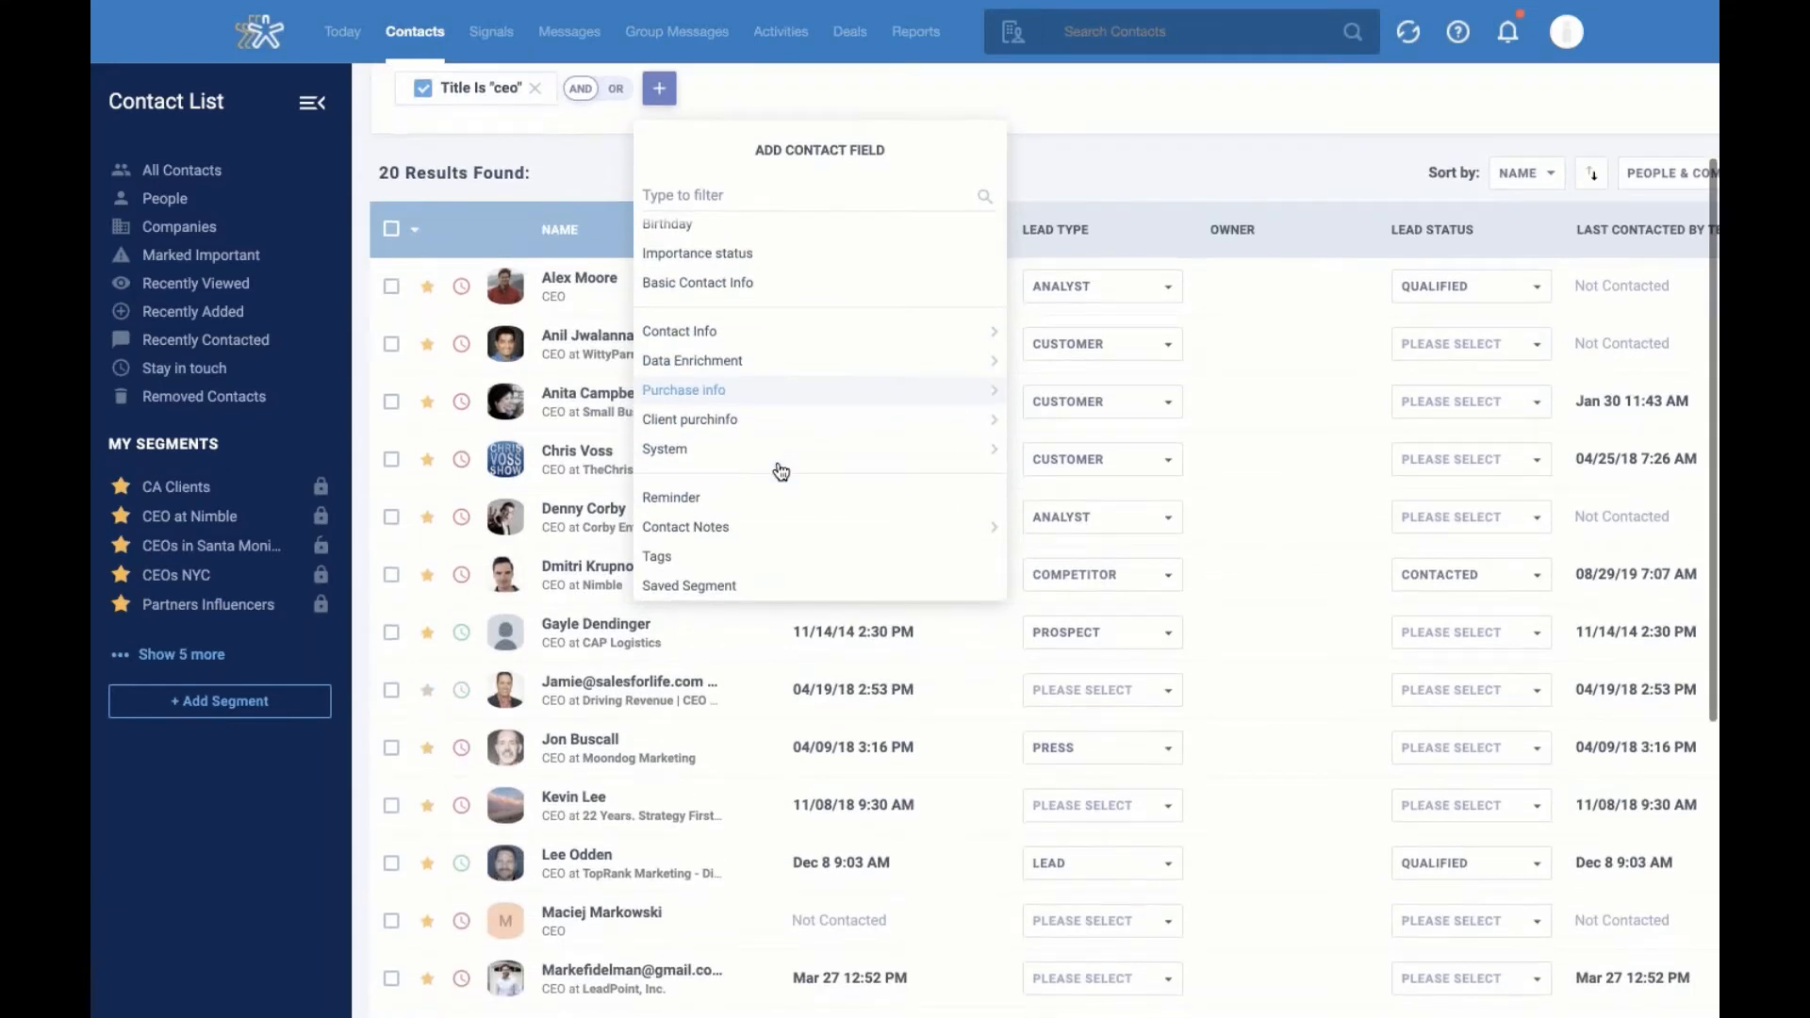
scroll(780, 470, "up", 1)
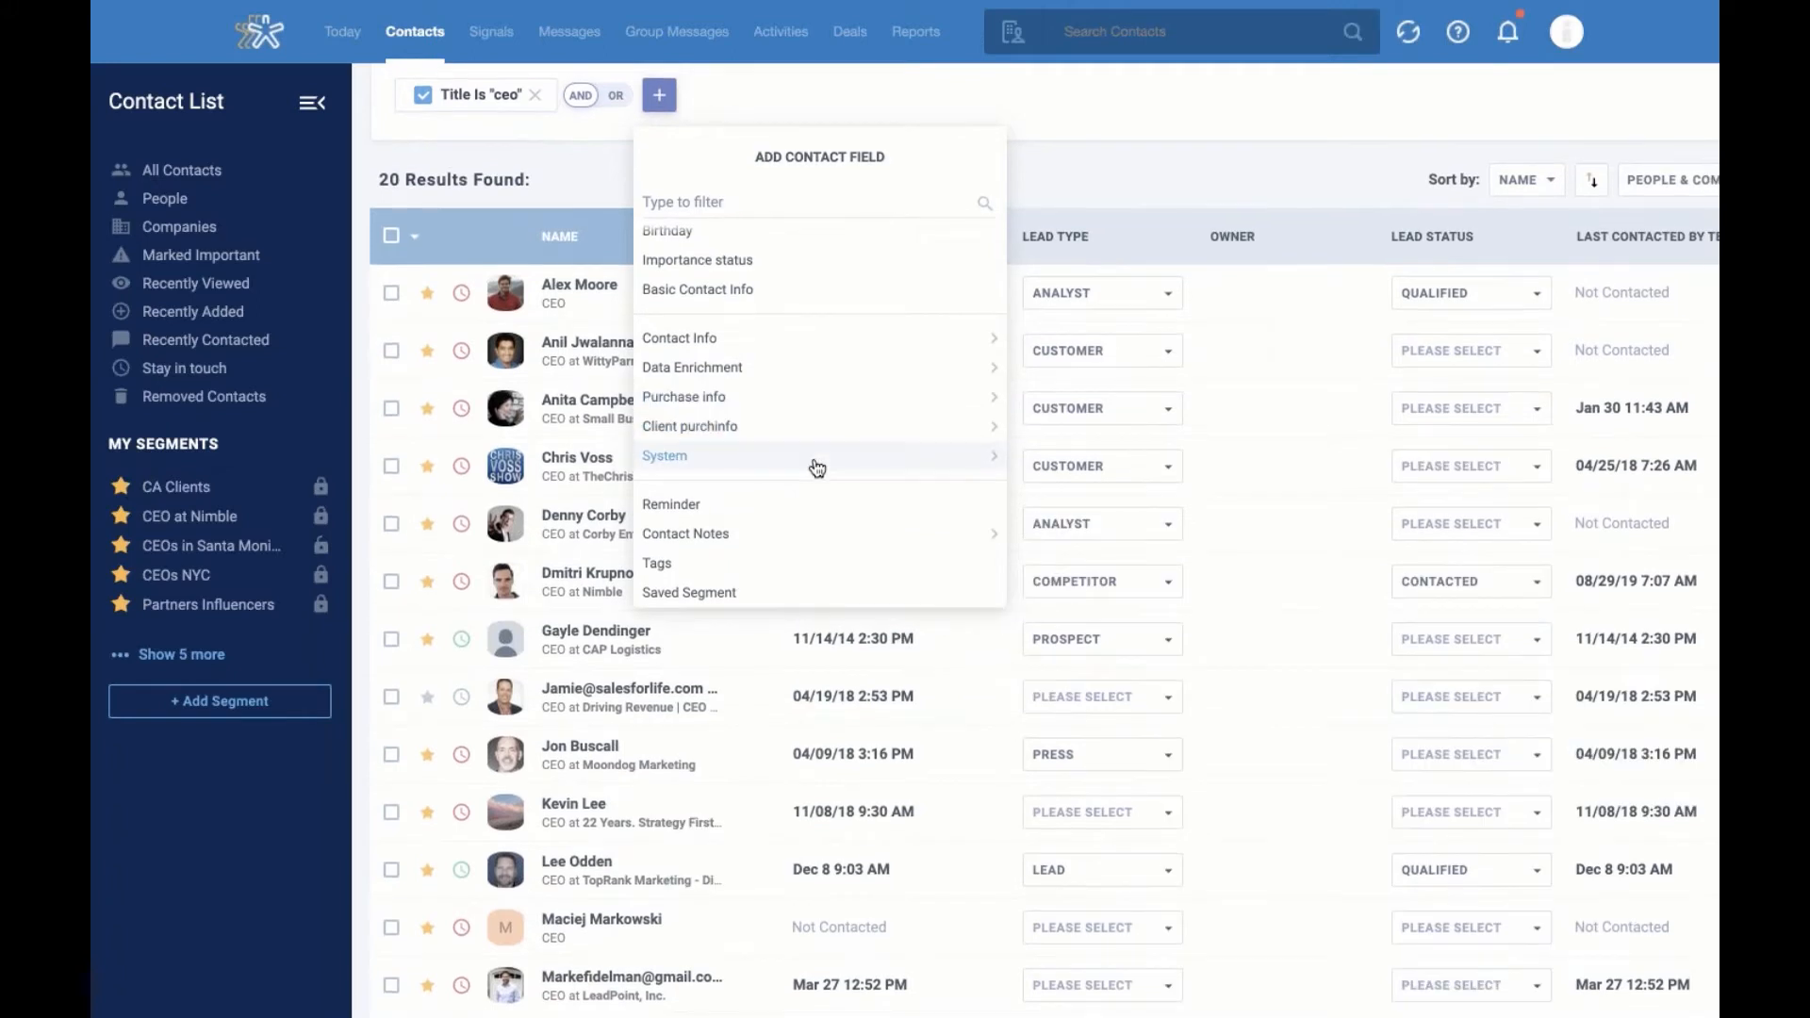
scroll(816, 469, "down", 1)
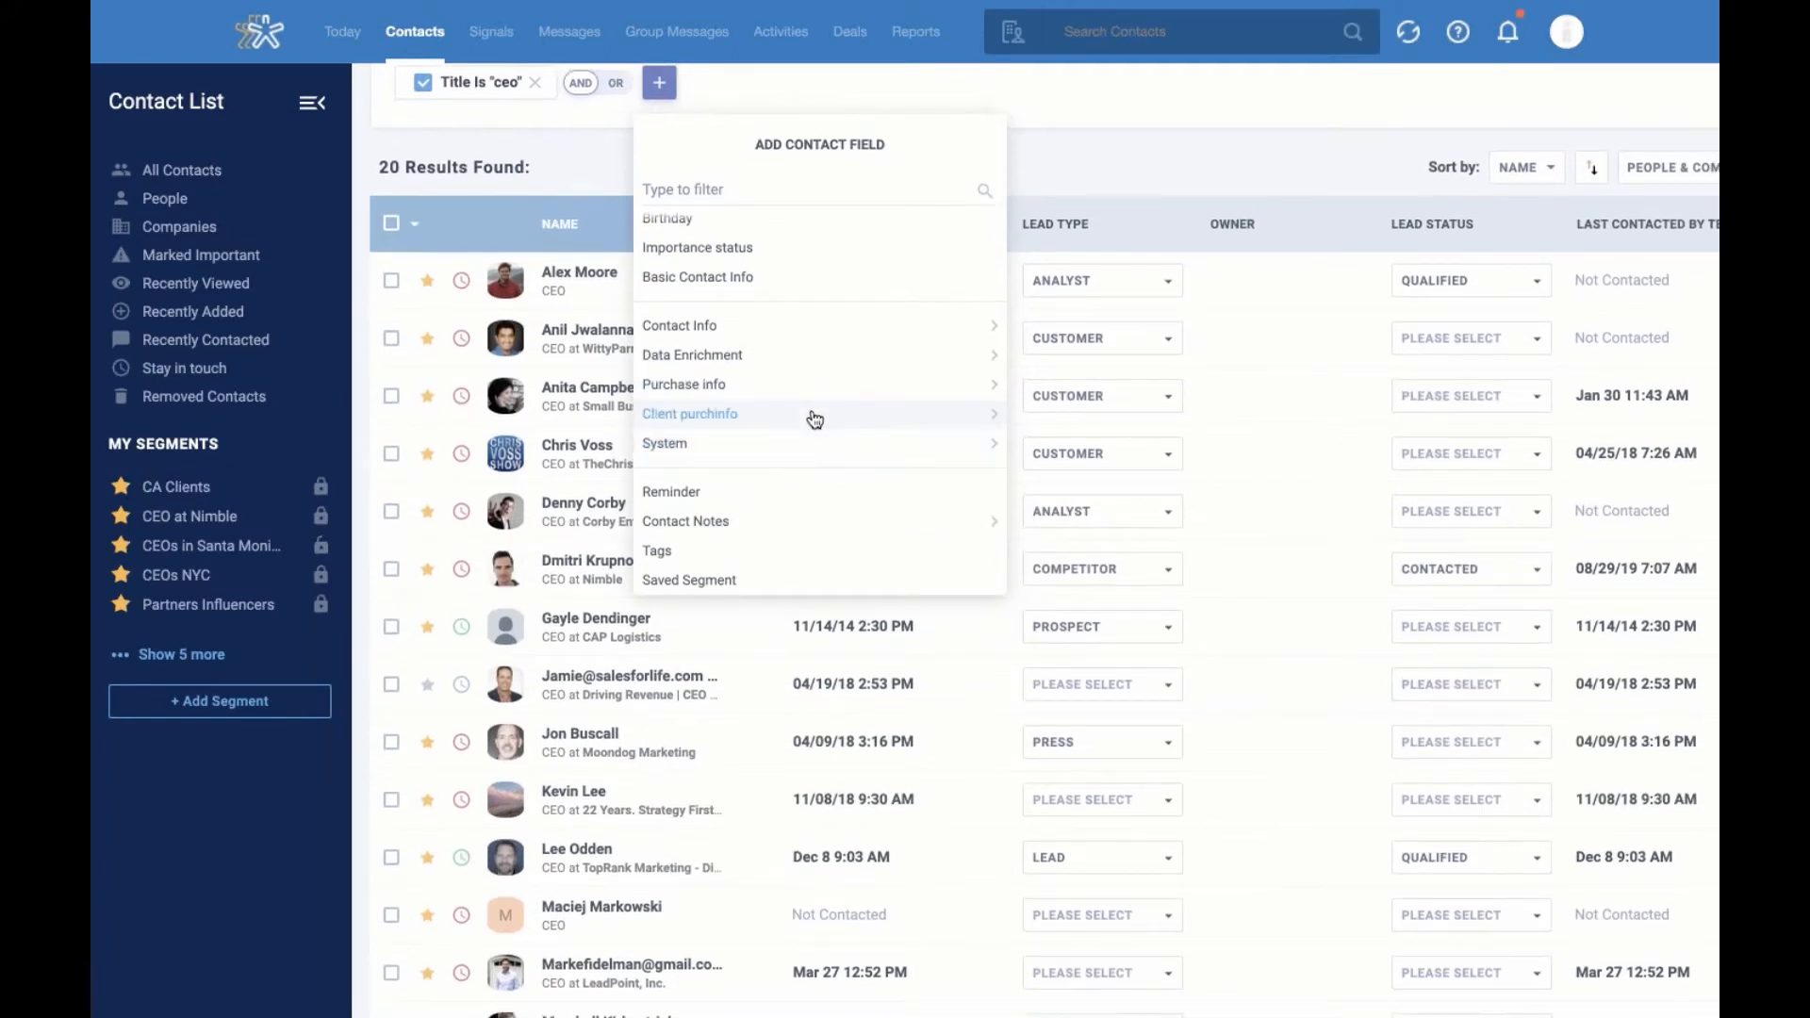
left_click(815, 419)
left_click(703, 236)
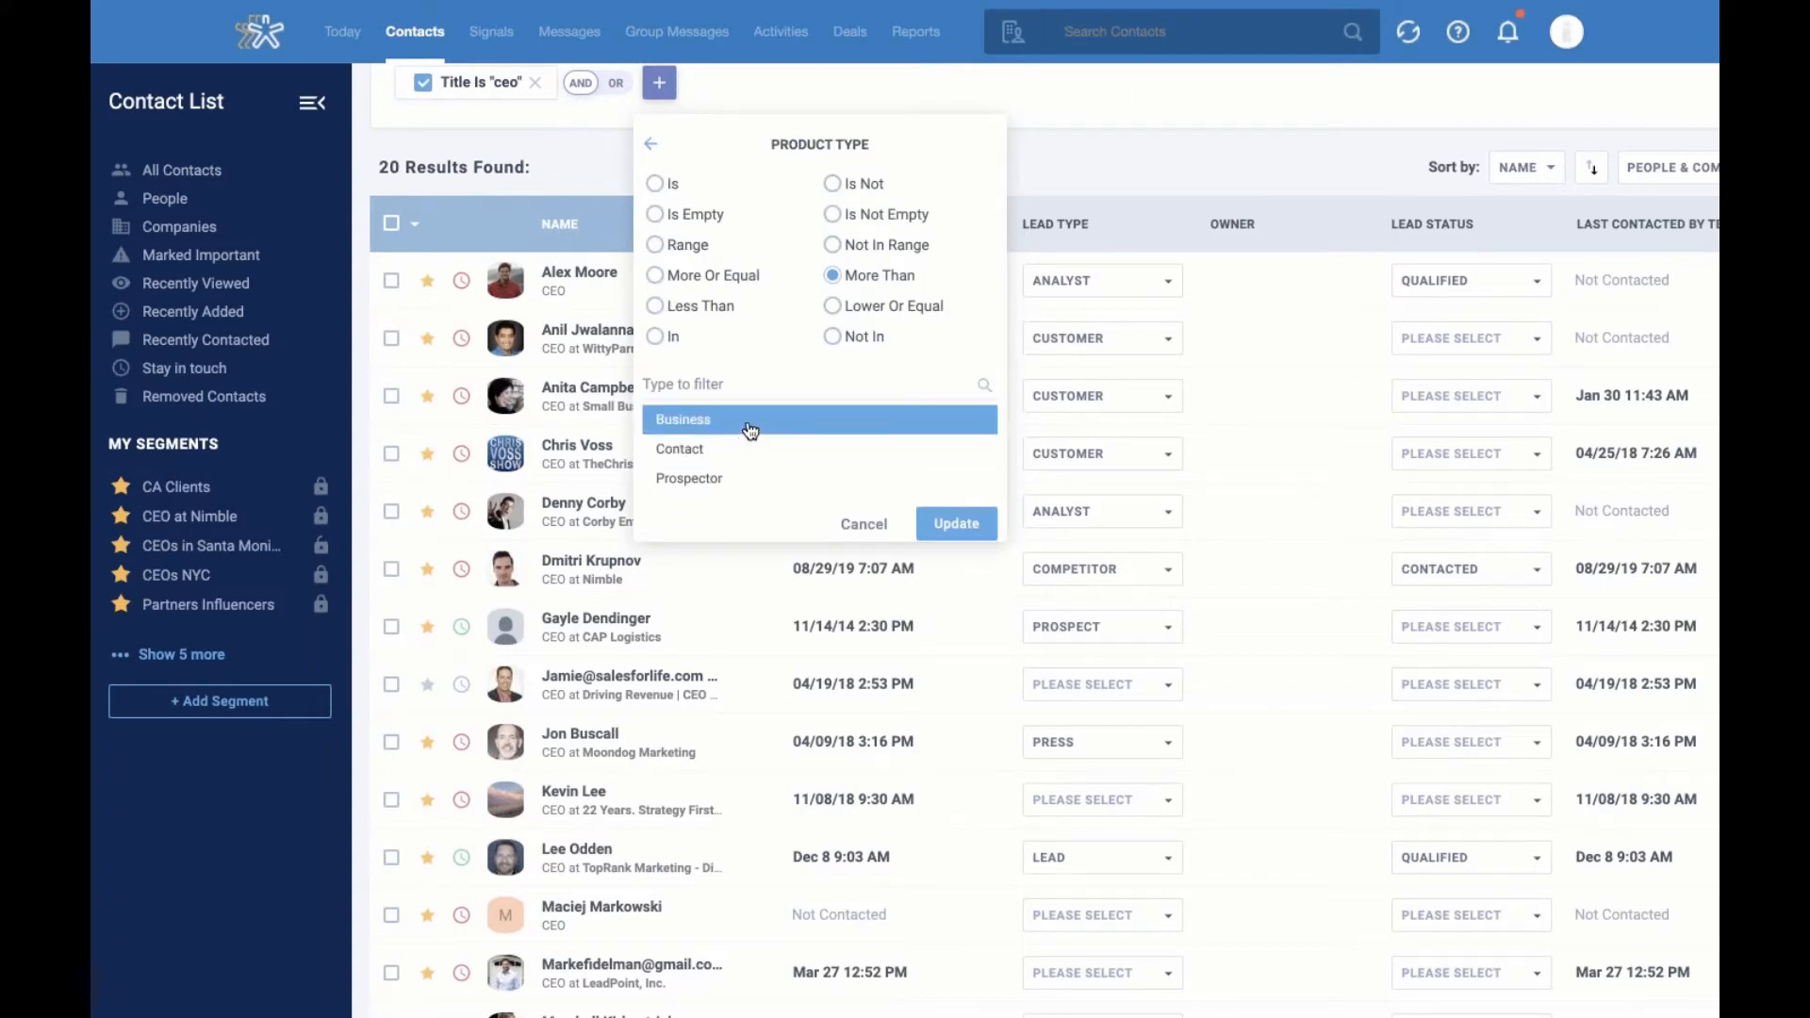
scroll(750, 431, "up", 1)
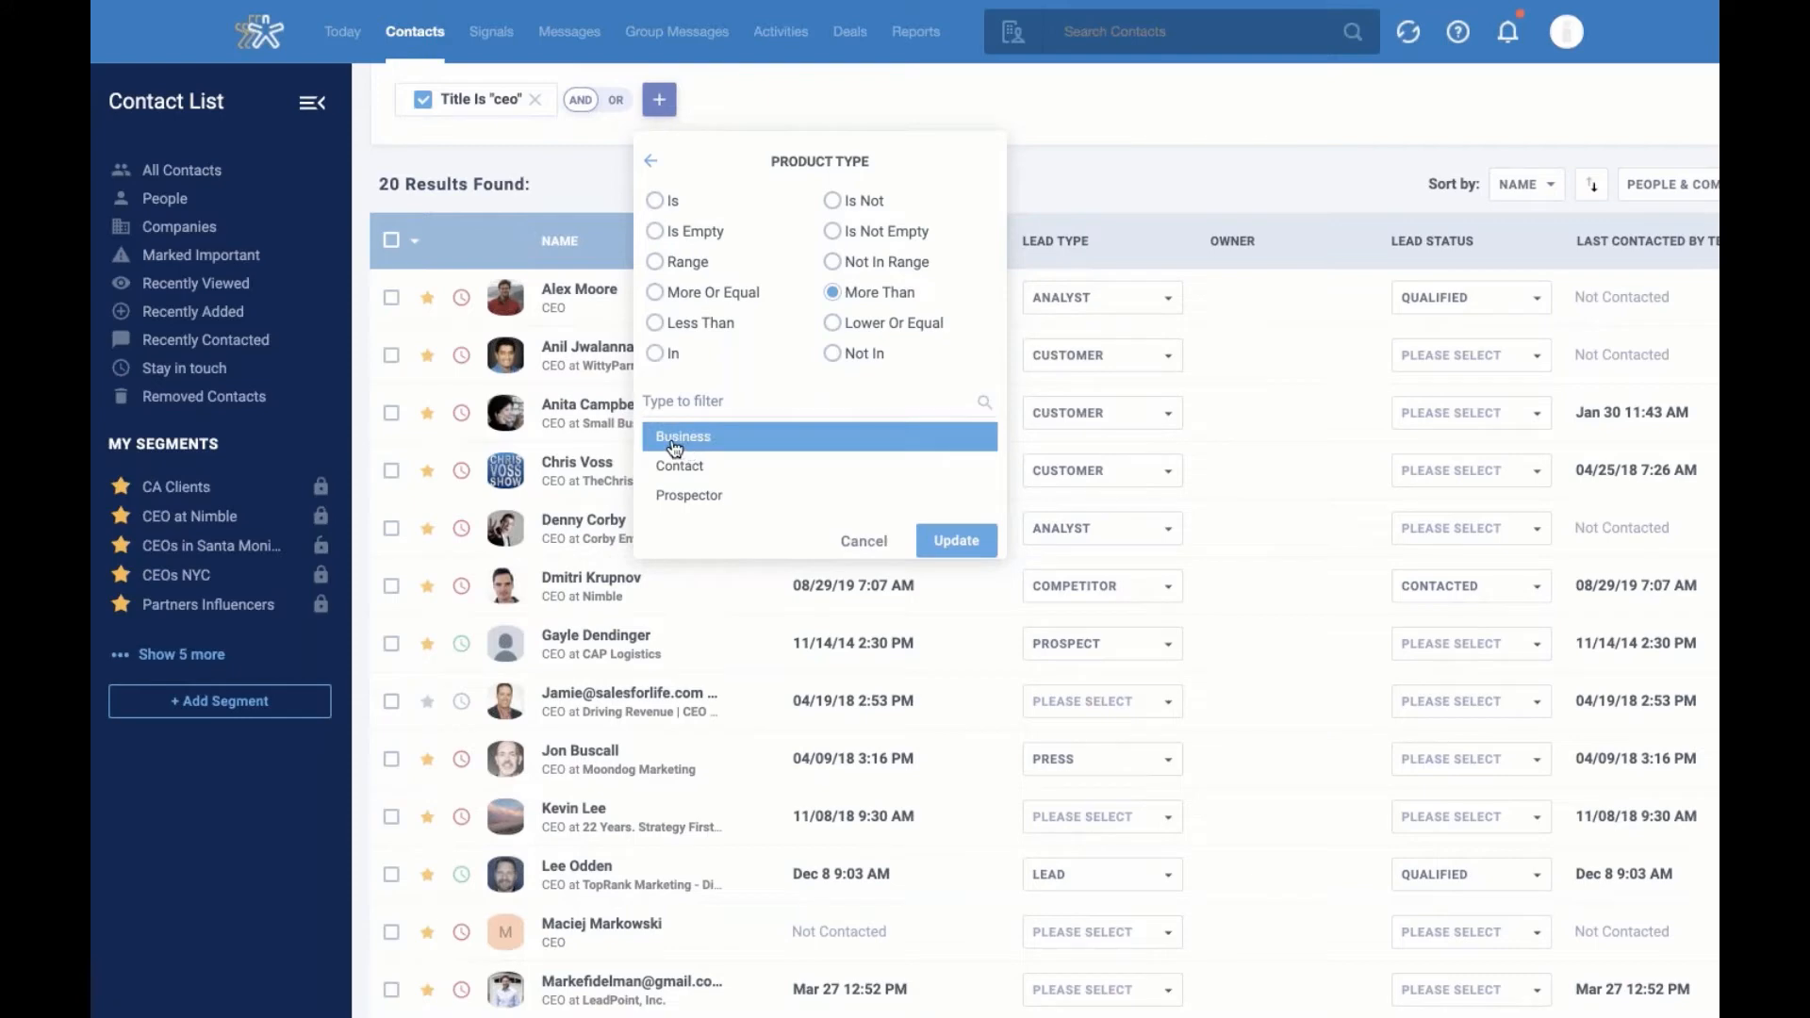
left_click(719, 447)
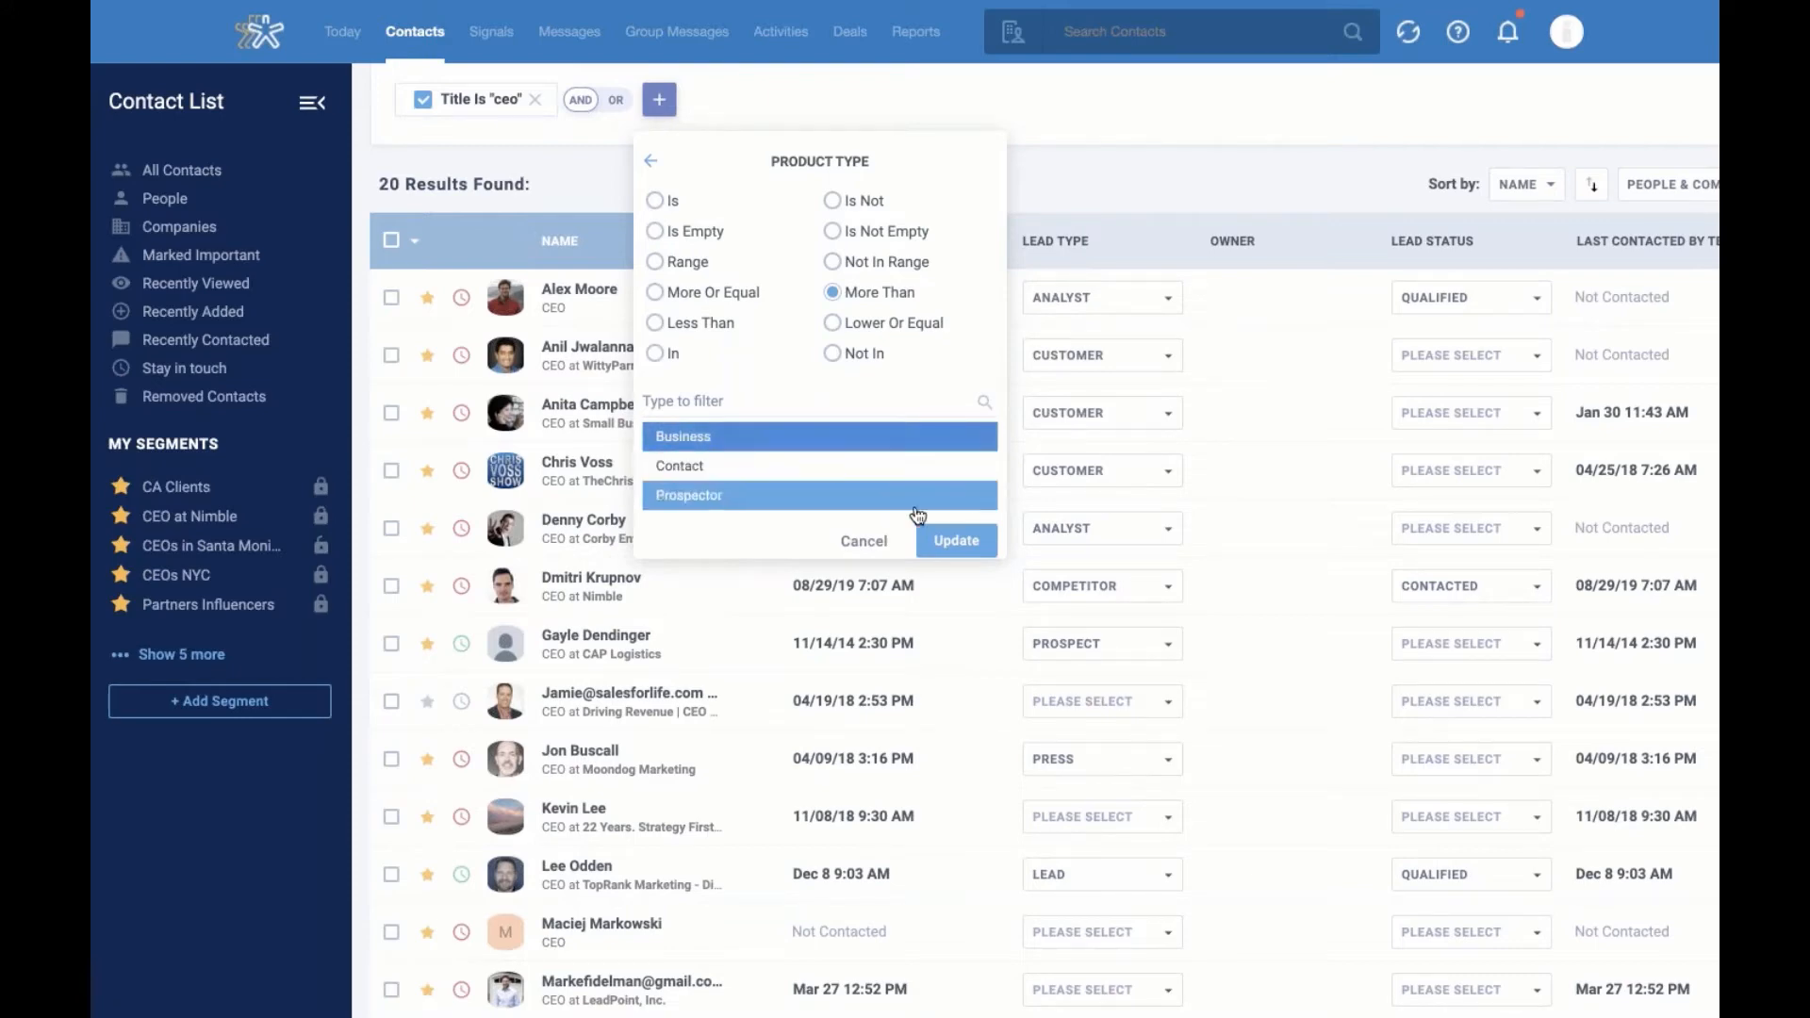
left_click(954, 539)
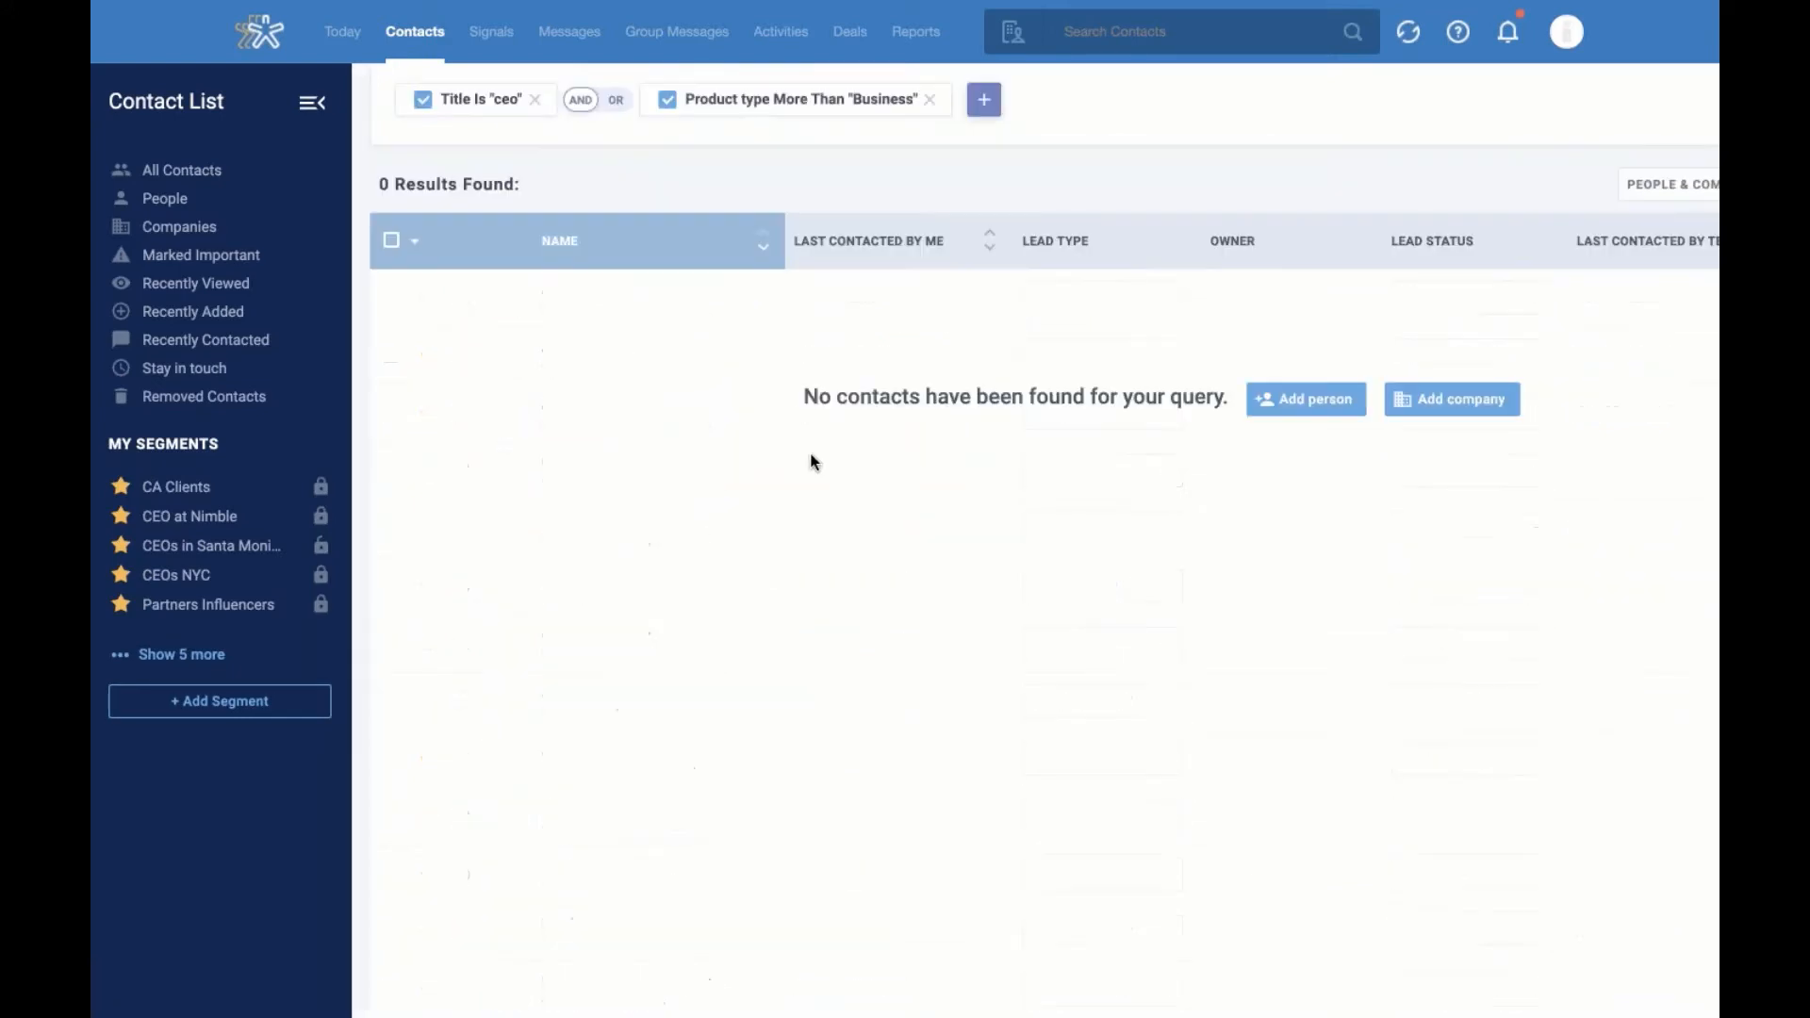
Remove the Title and Product type filters from the segment search
left_click(534, 99)
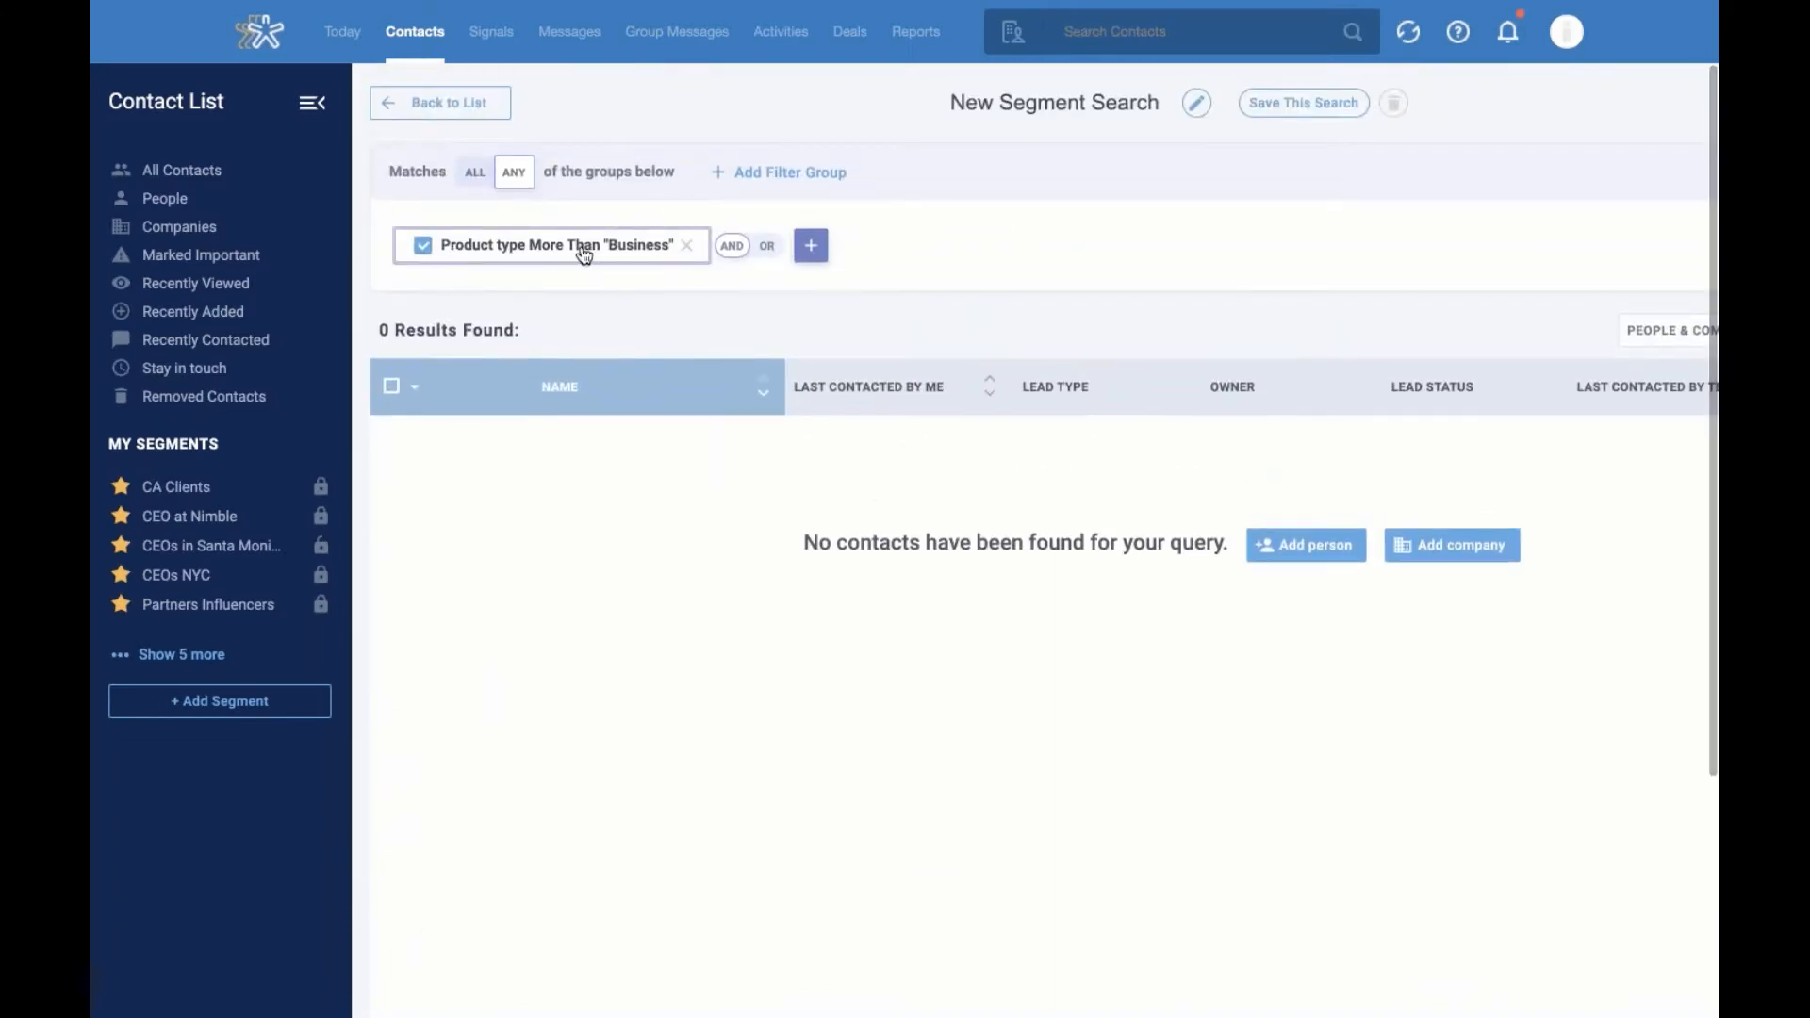
left_click(686, 246)
Add a Last contacted by Me In The Last 90 days filter and open the segment search's name for editing
left_click(459, 247)
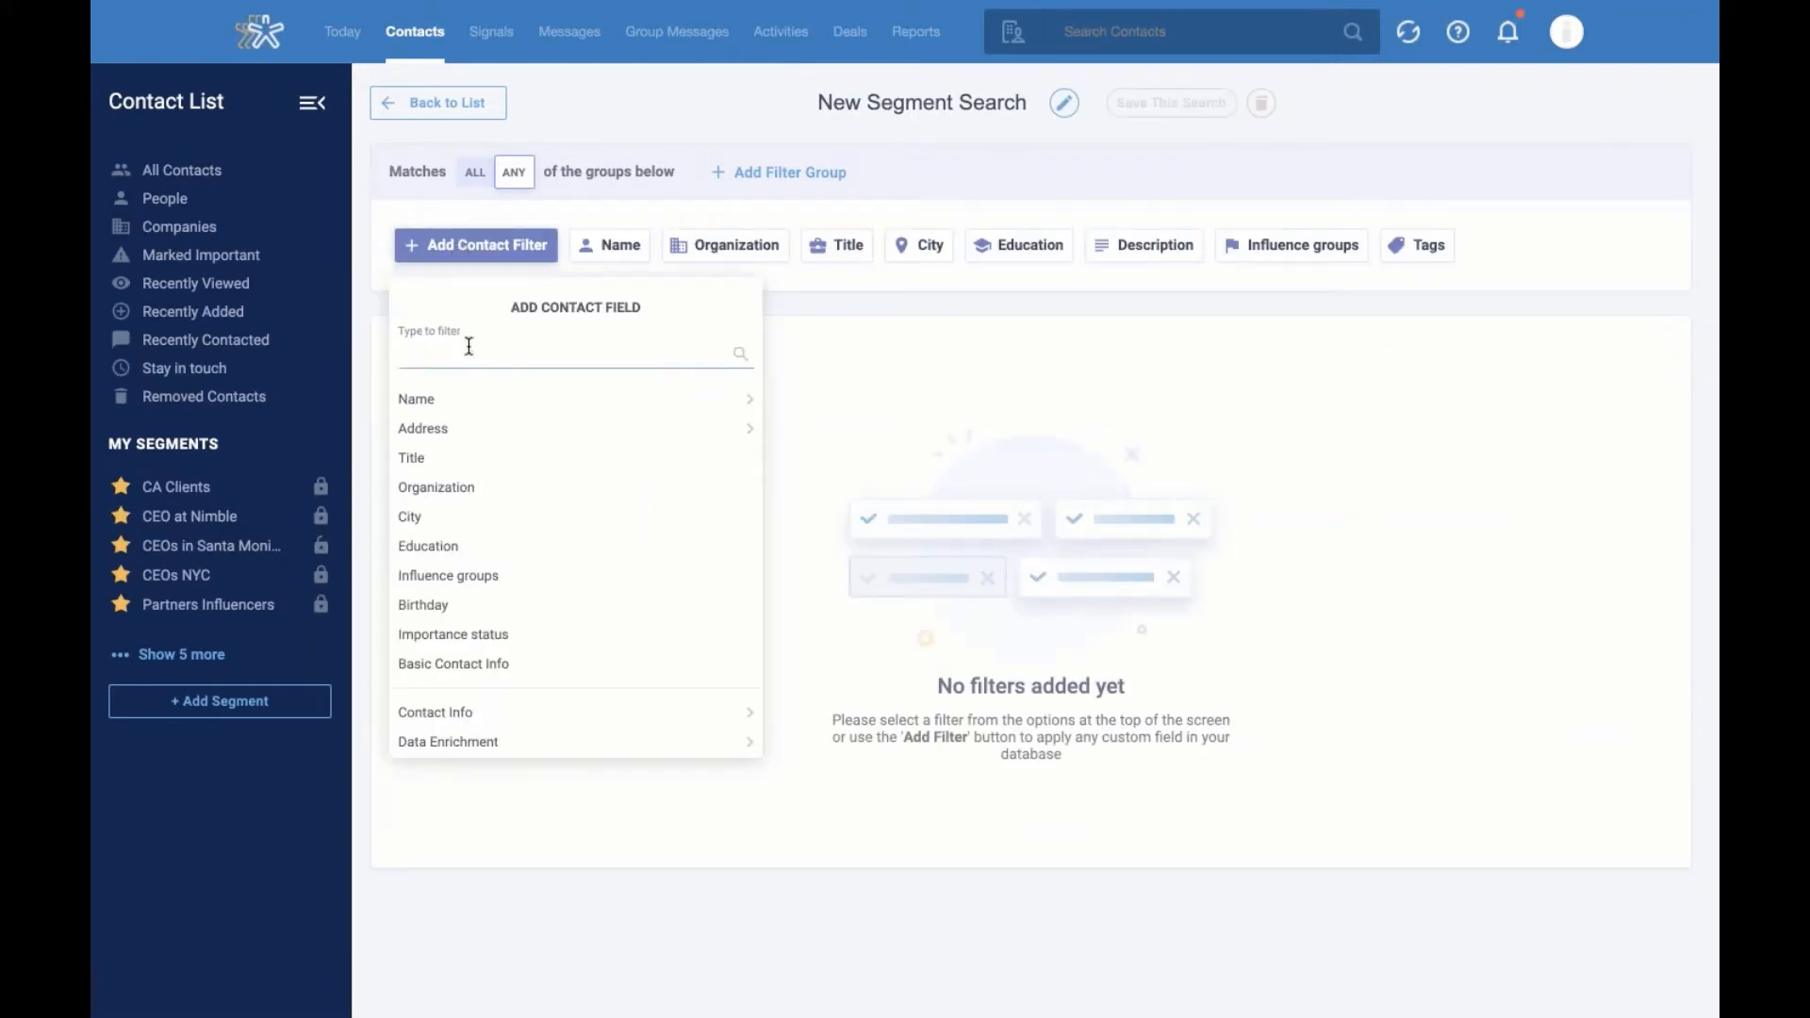
type("last co")
type("nt")
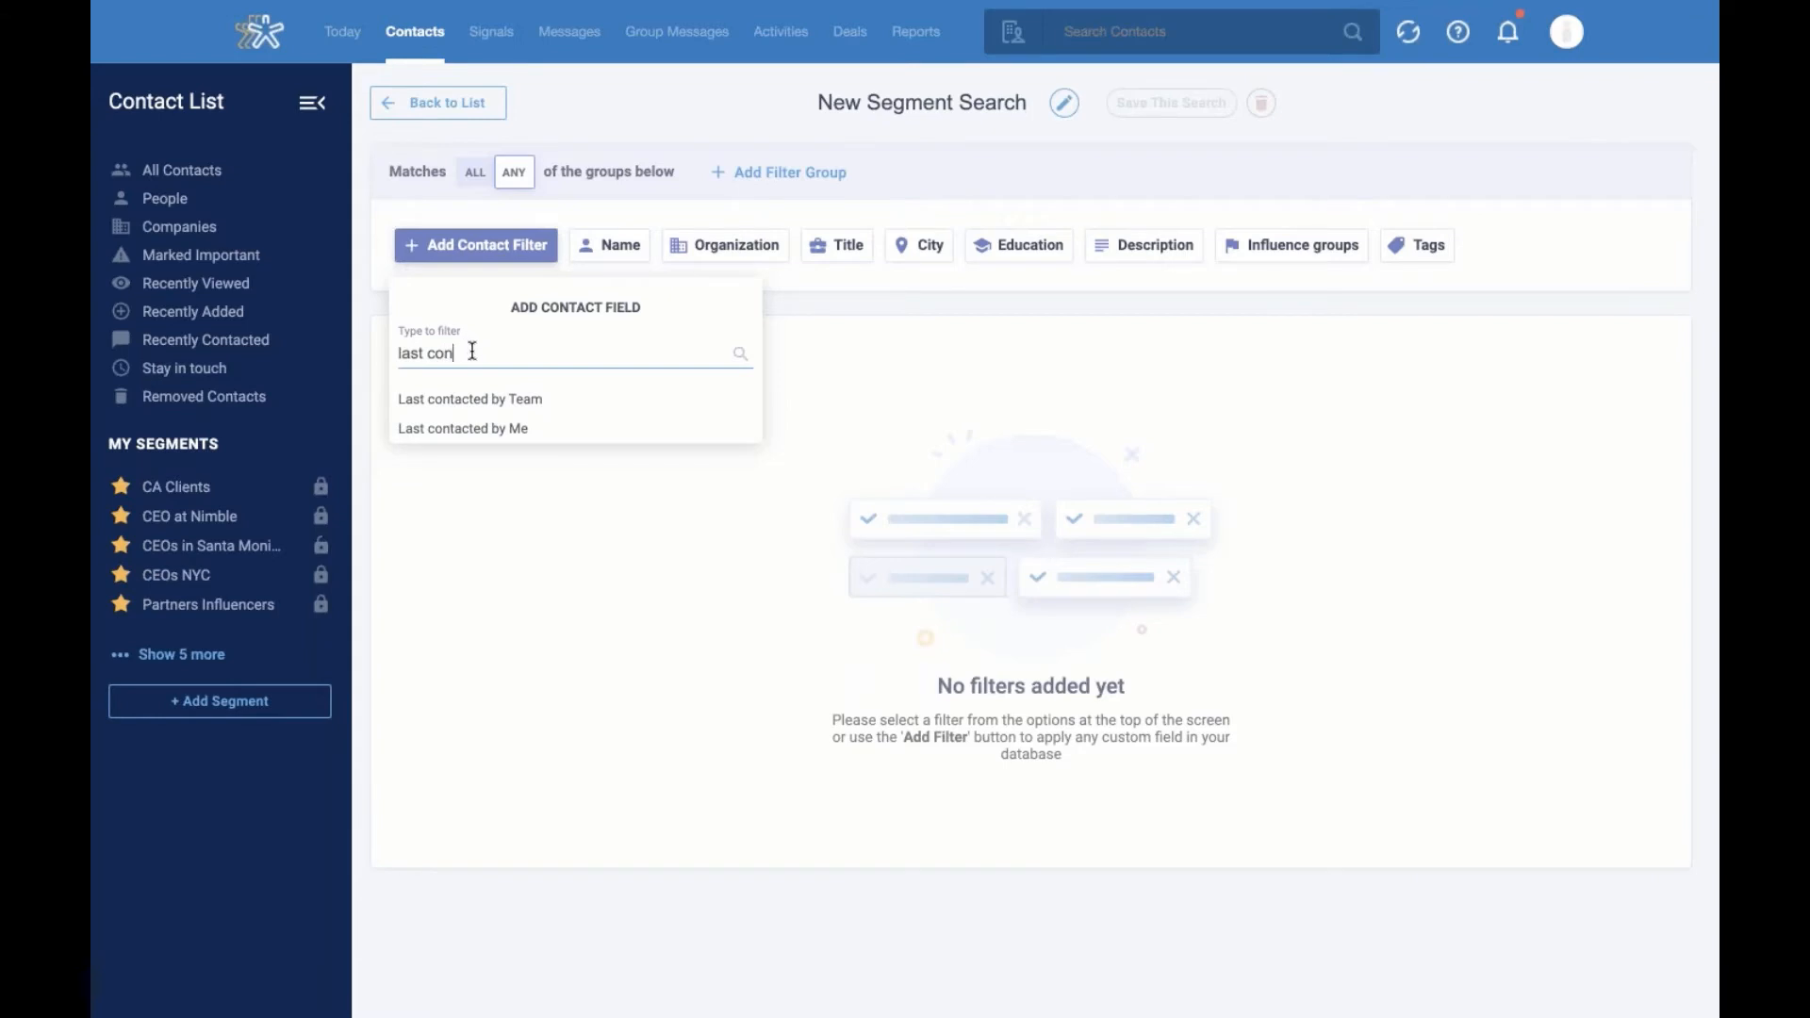
left_click(498, 428)
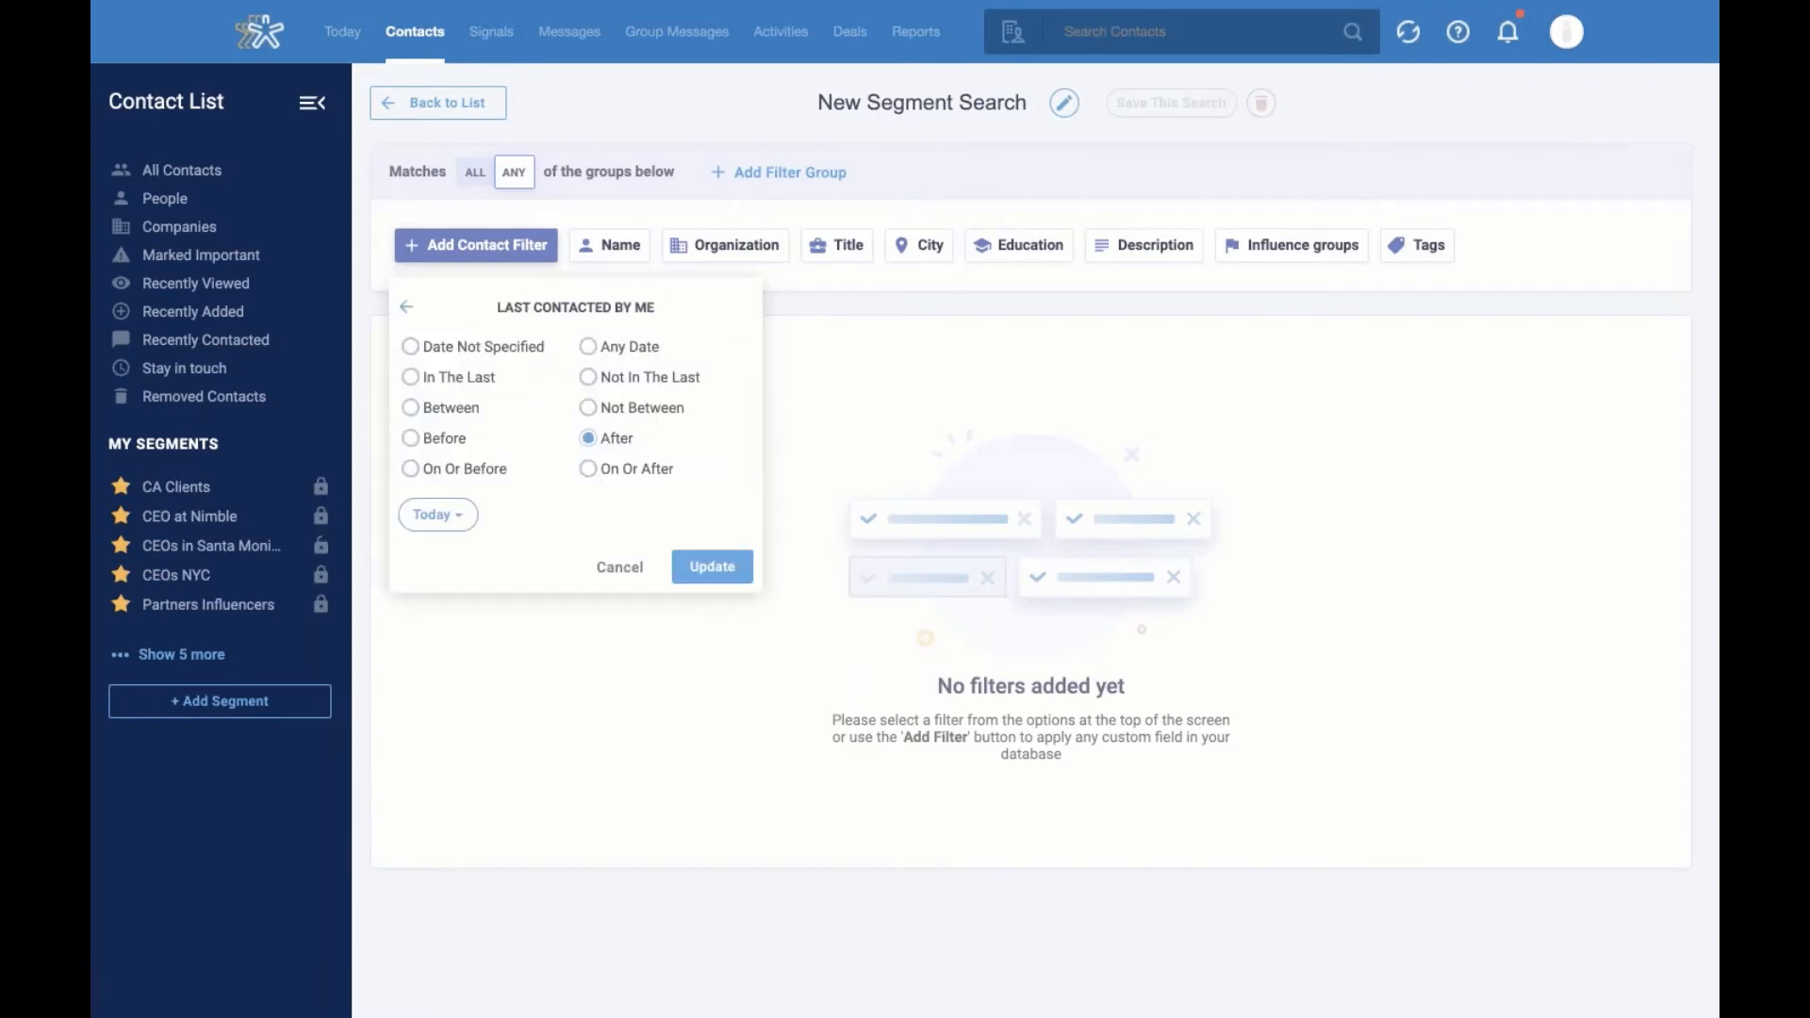
left_click(411, 377)
left_click(522, 515)
type("90")
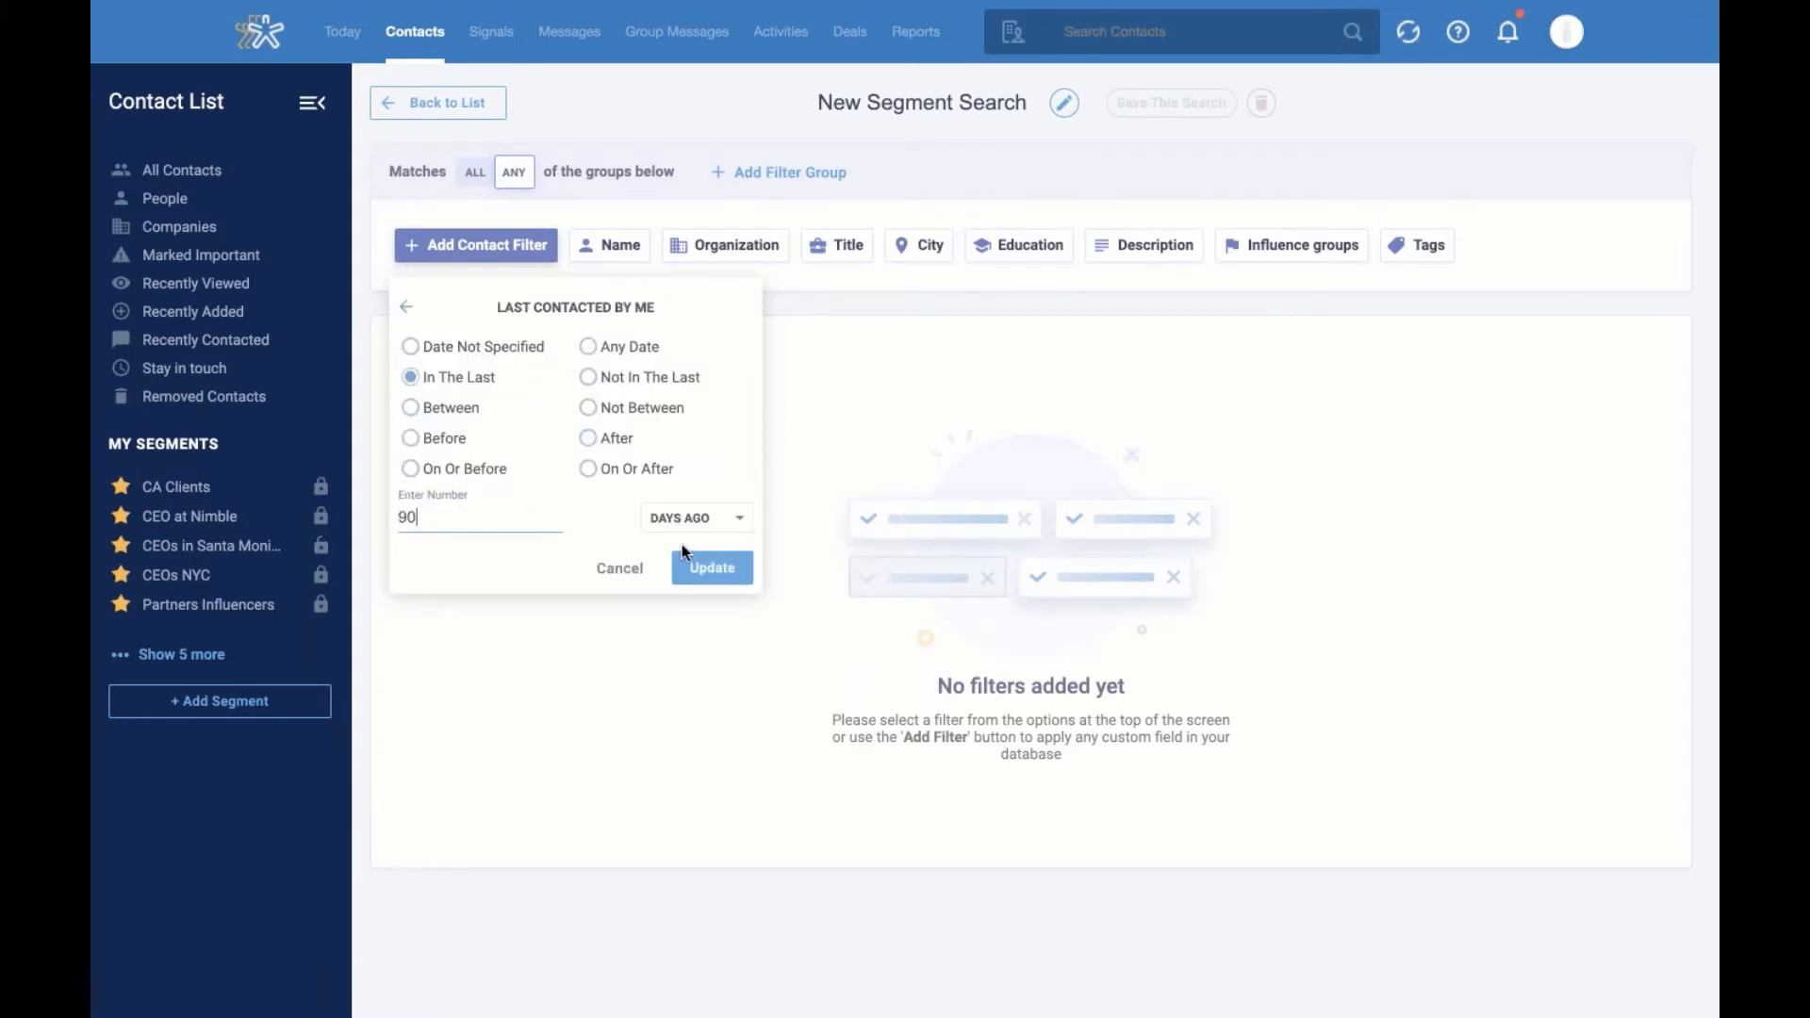
left_click(713, 569)
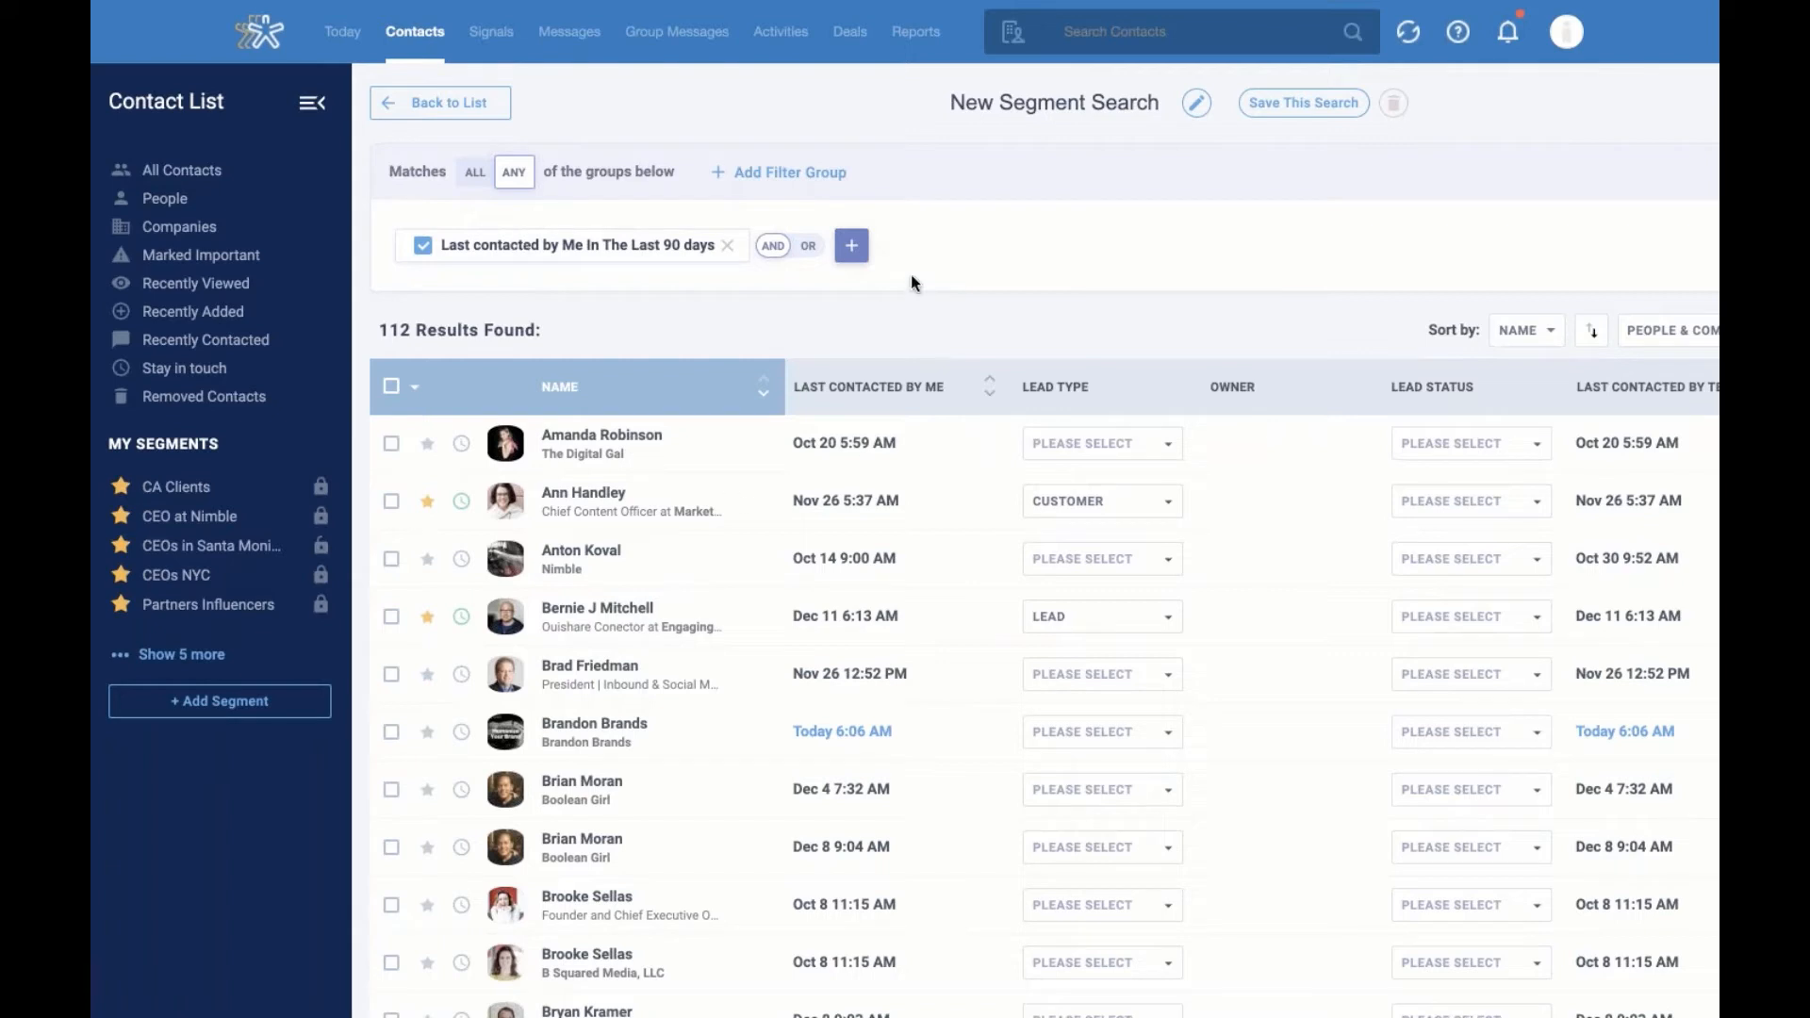
left_click(1028, 102)
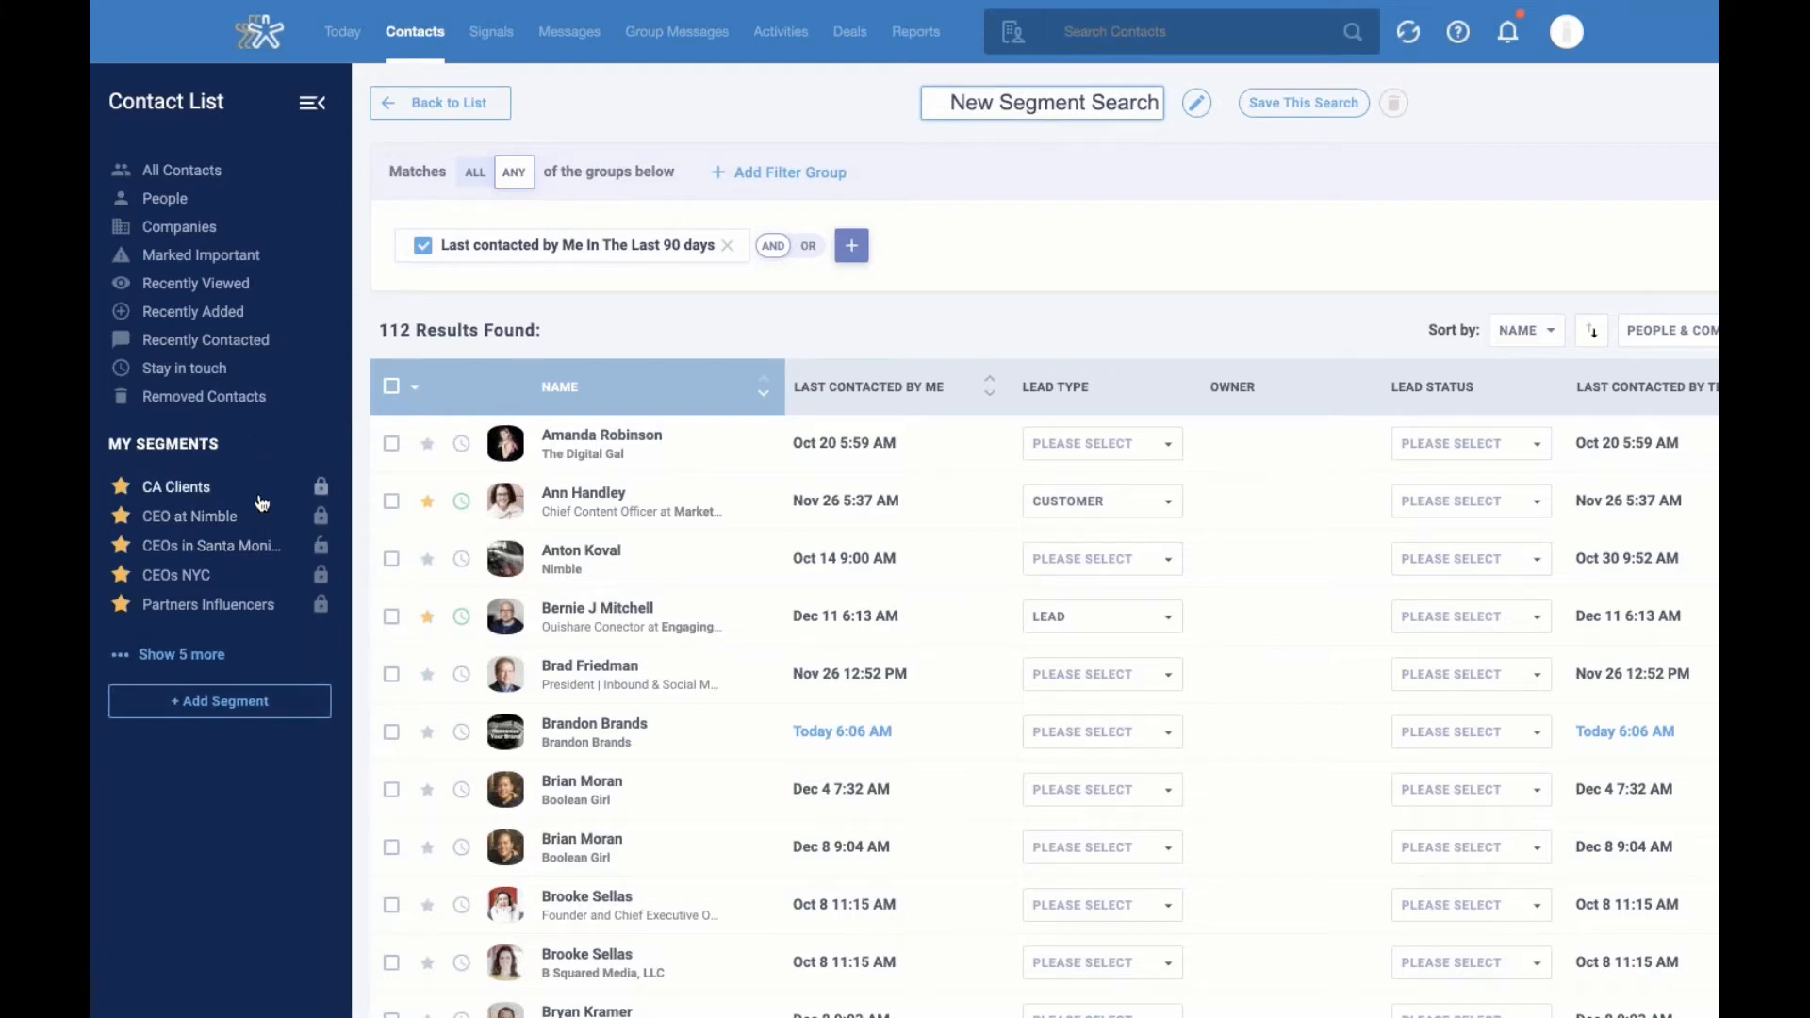
Open the CA Clients segment and duplicate it as a new search
left_click(203, 488)
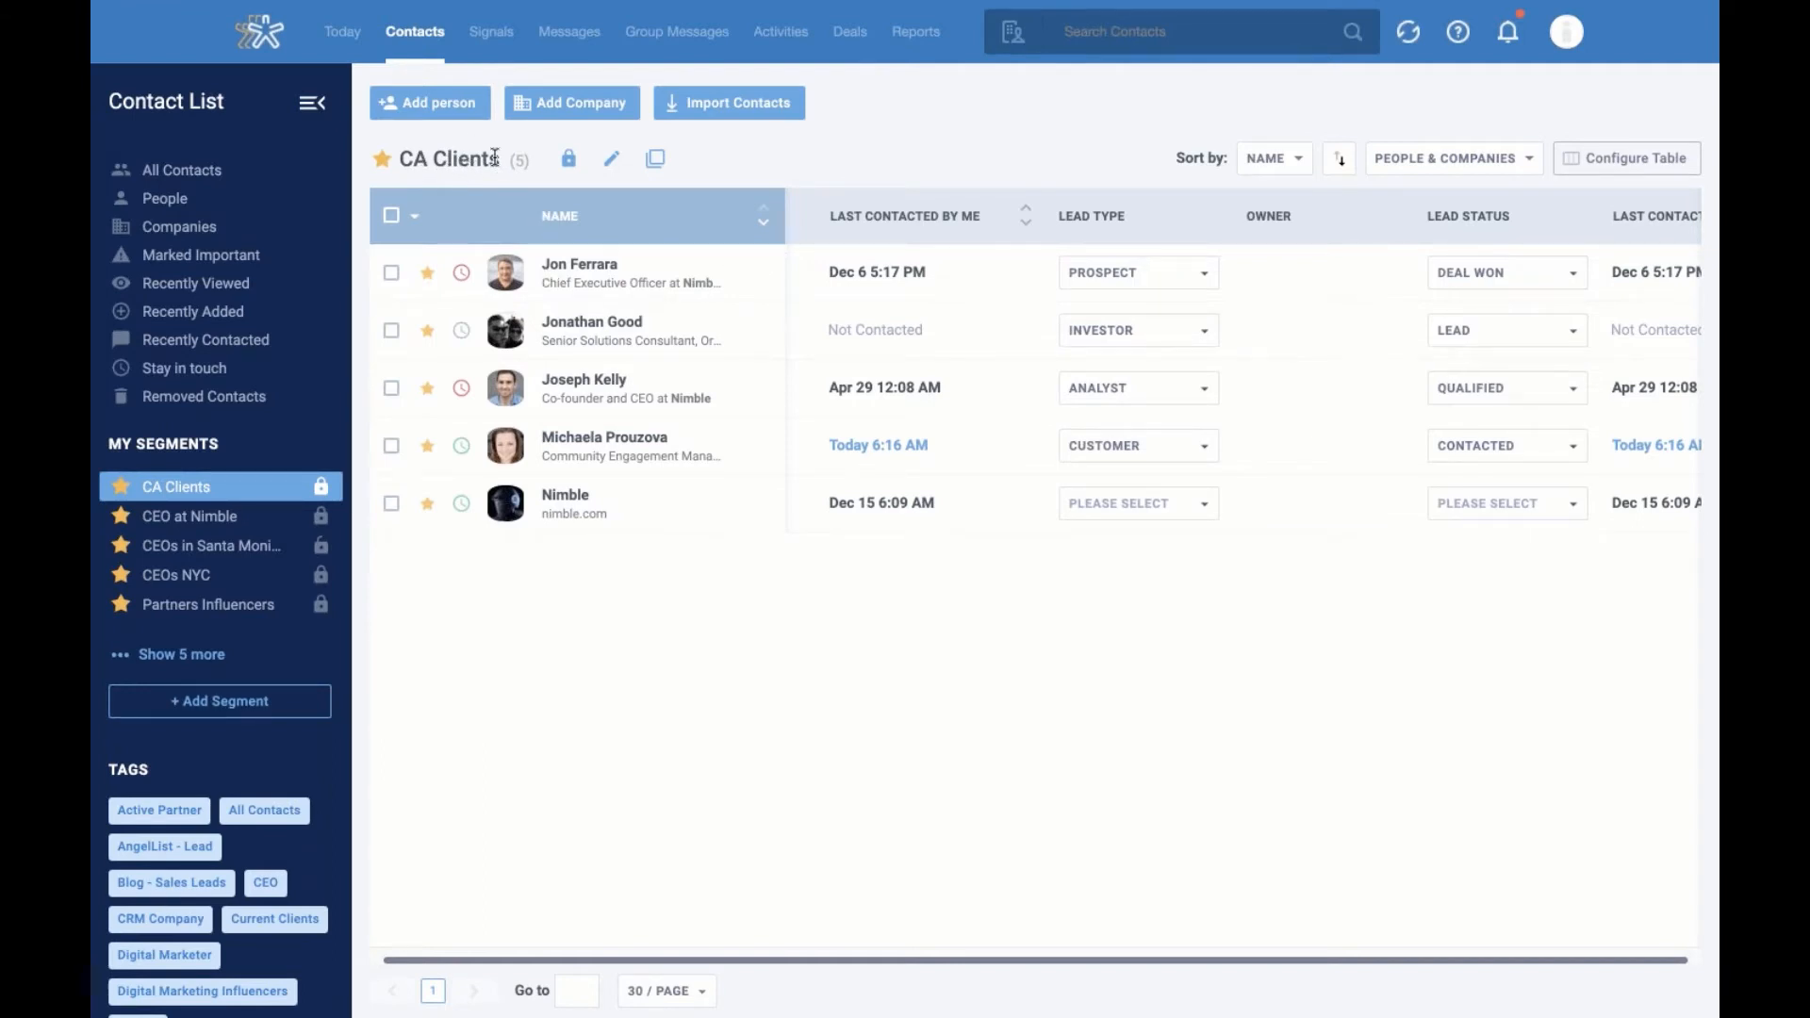
left_click(660, 162)
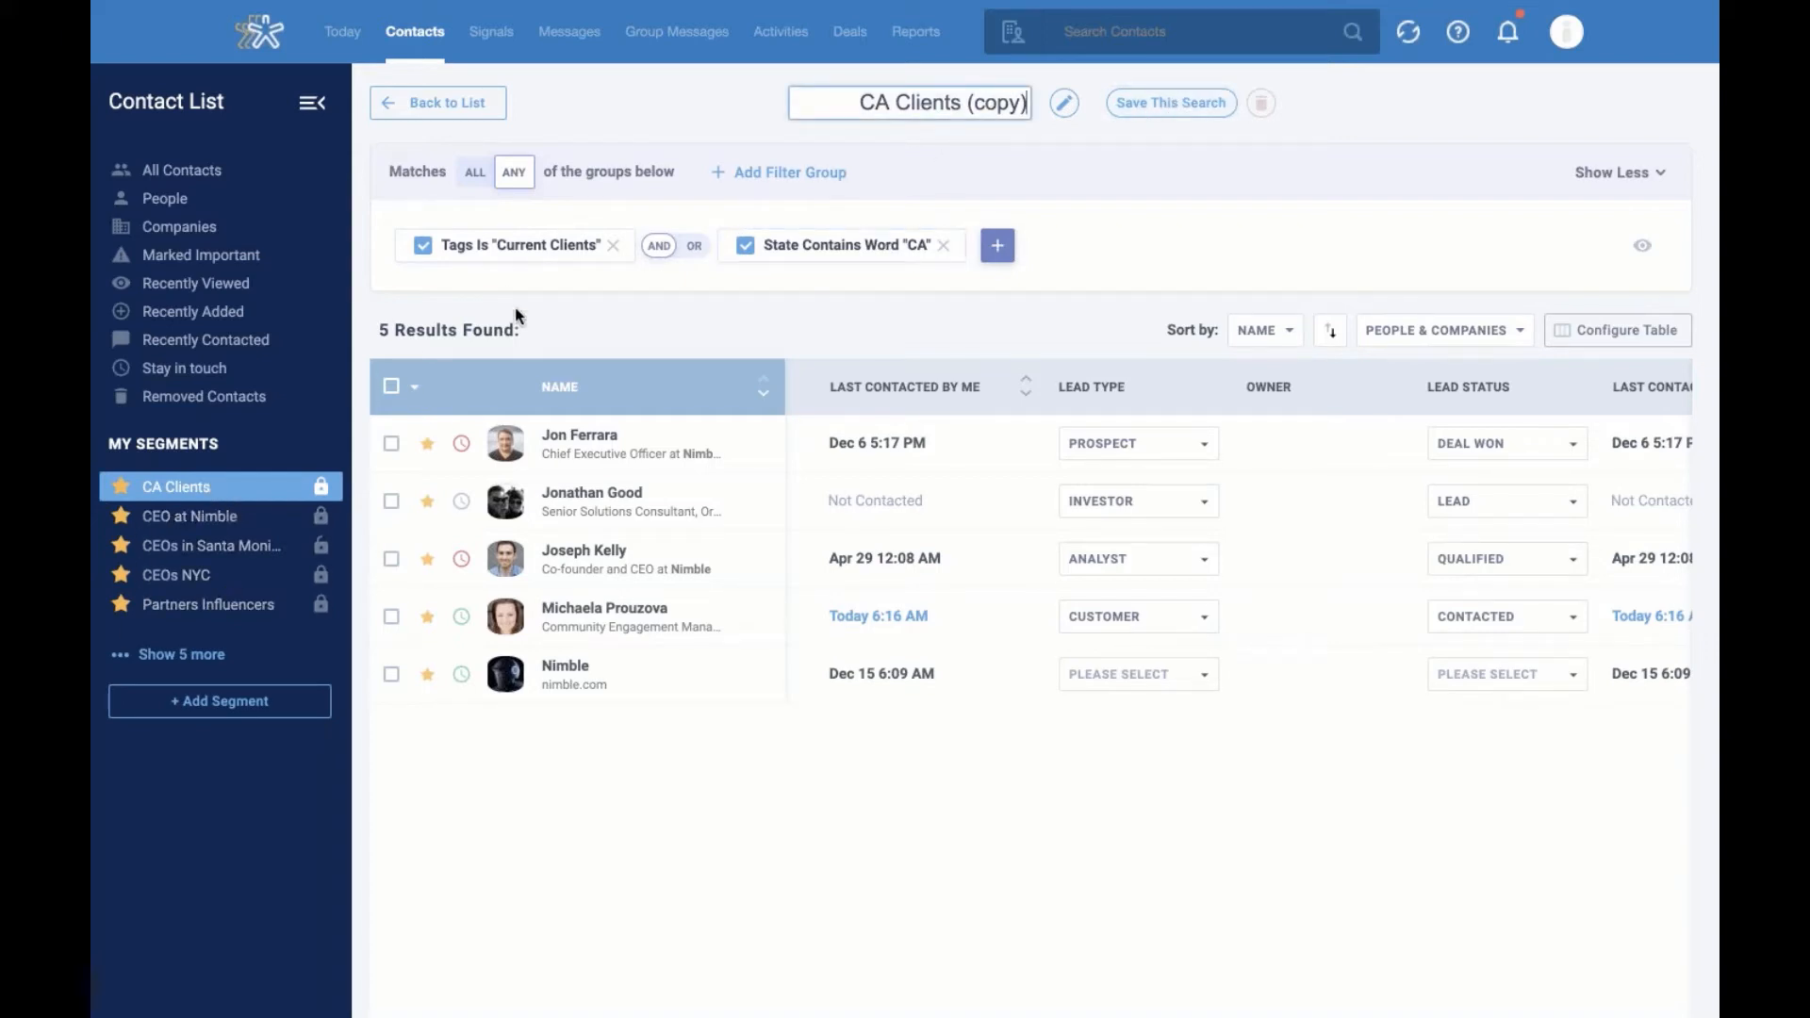
left_click(569, 304)
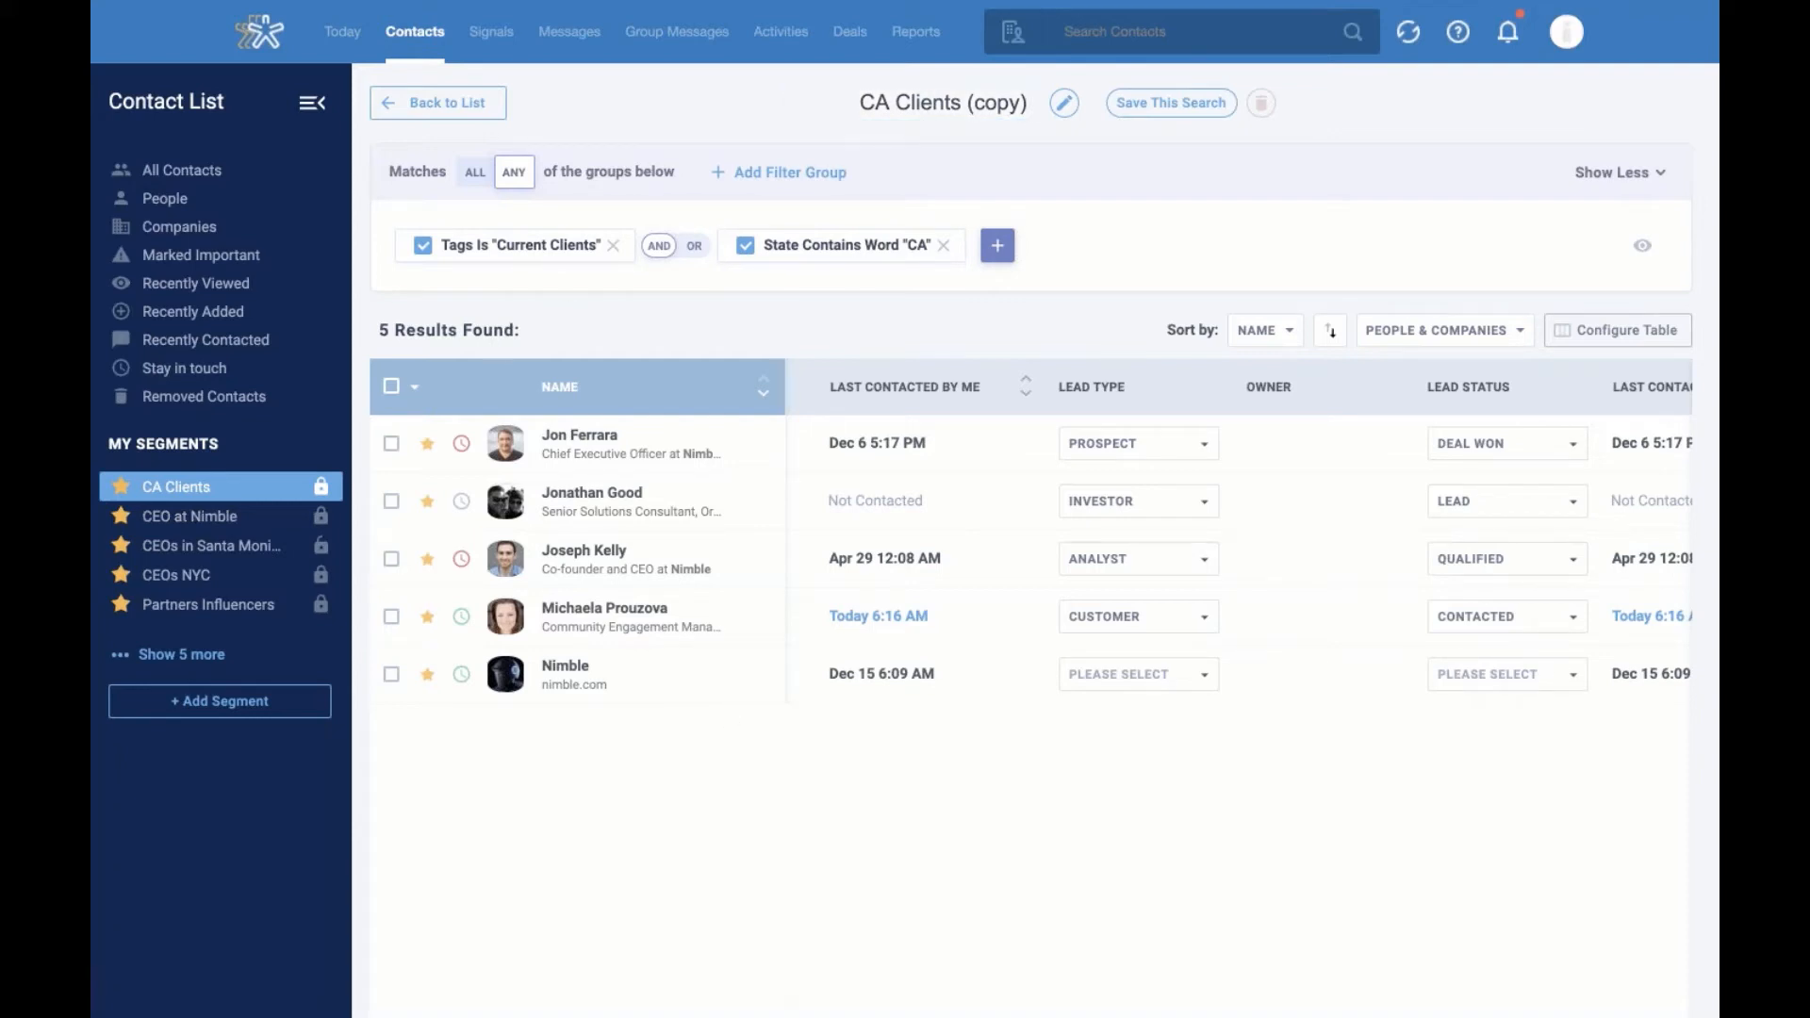
Select all contacts in the duplicated CA Clients search and mark them as important
left_click(392, 386)
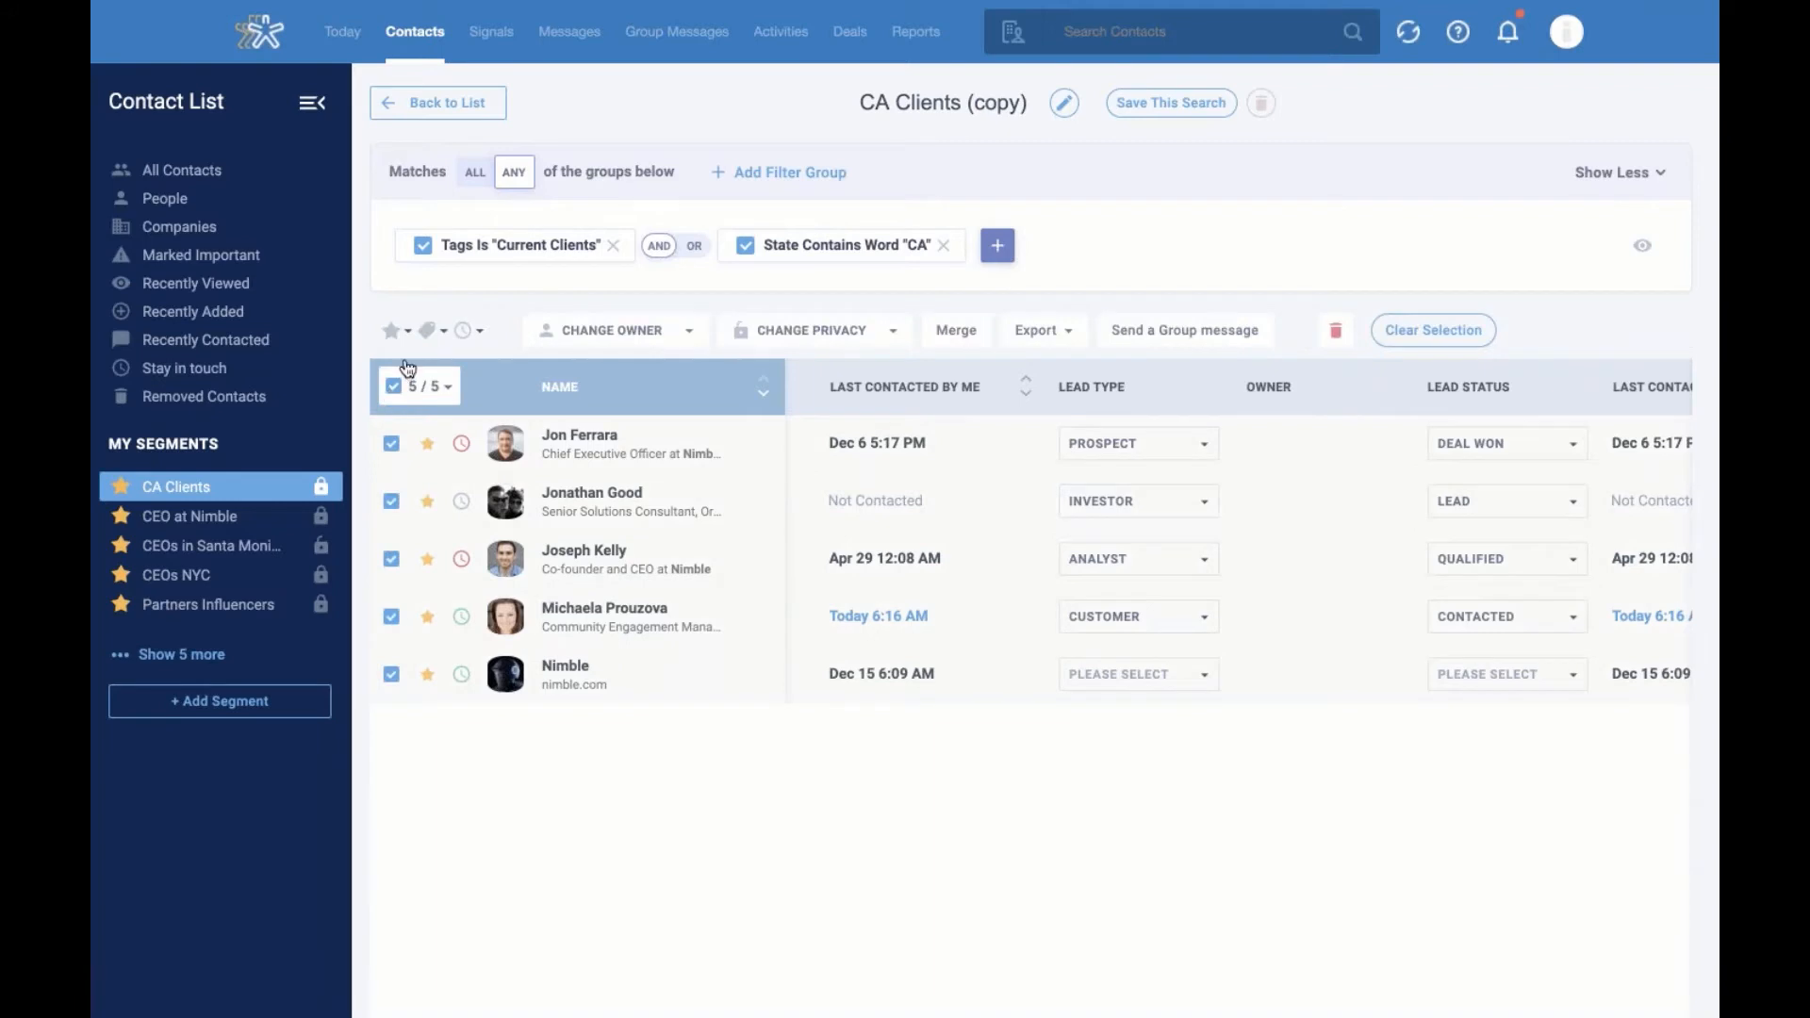
left_click(409, 331)
left_click(423, 369)
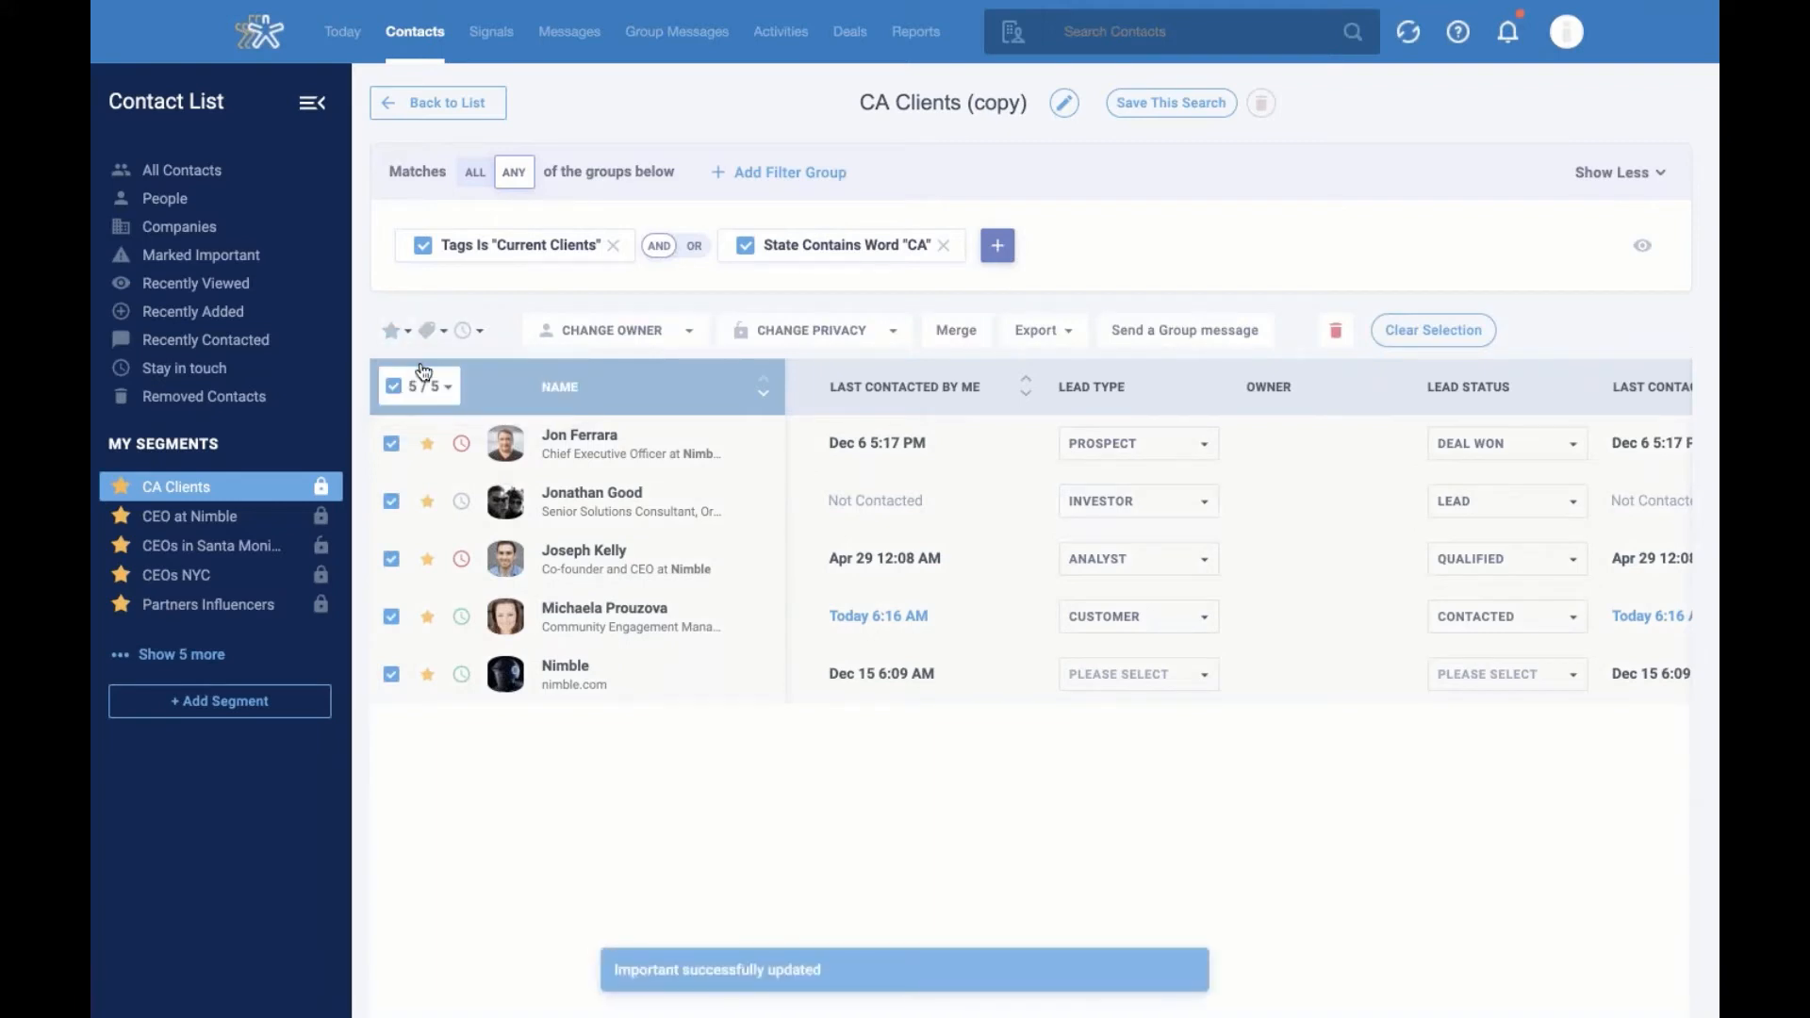
Create the tag "VIP Customers" and add it to all the selected contacts
left_click(432, 332)
left_click(469, 419)
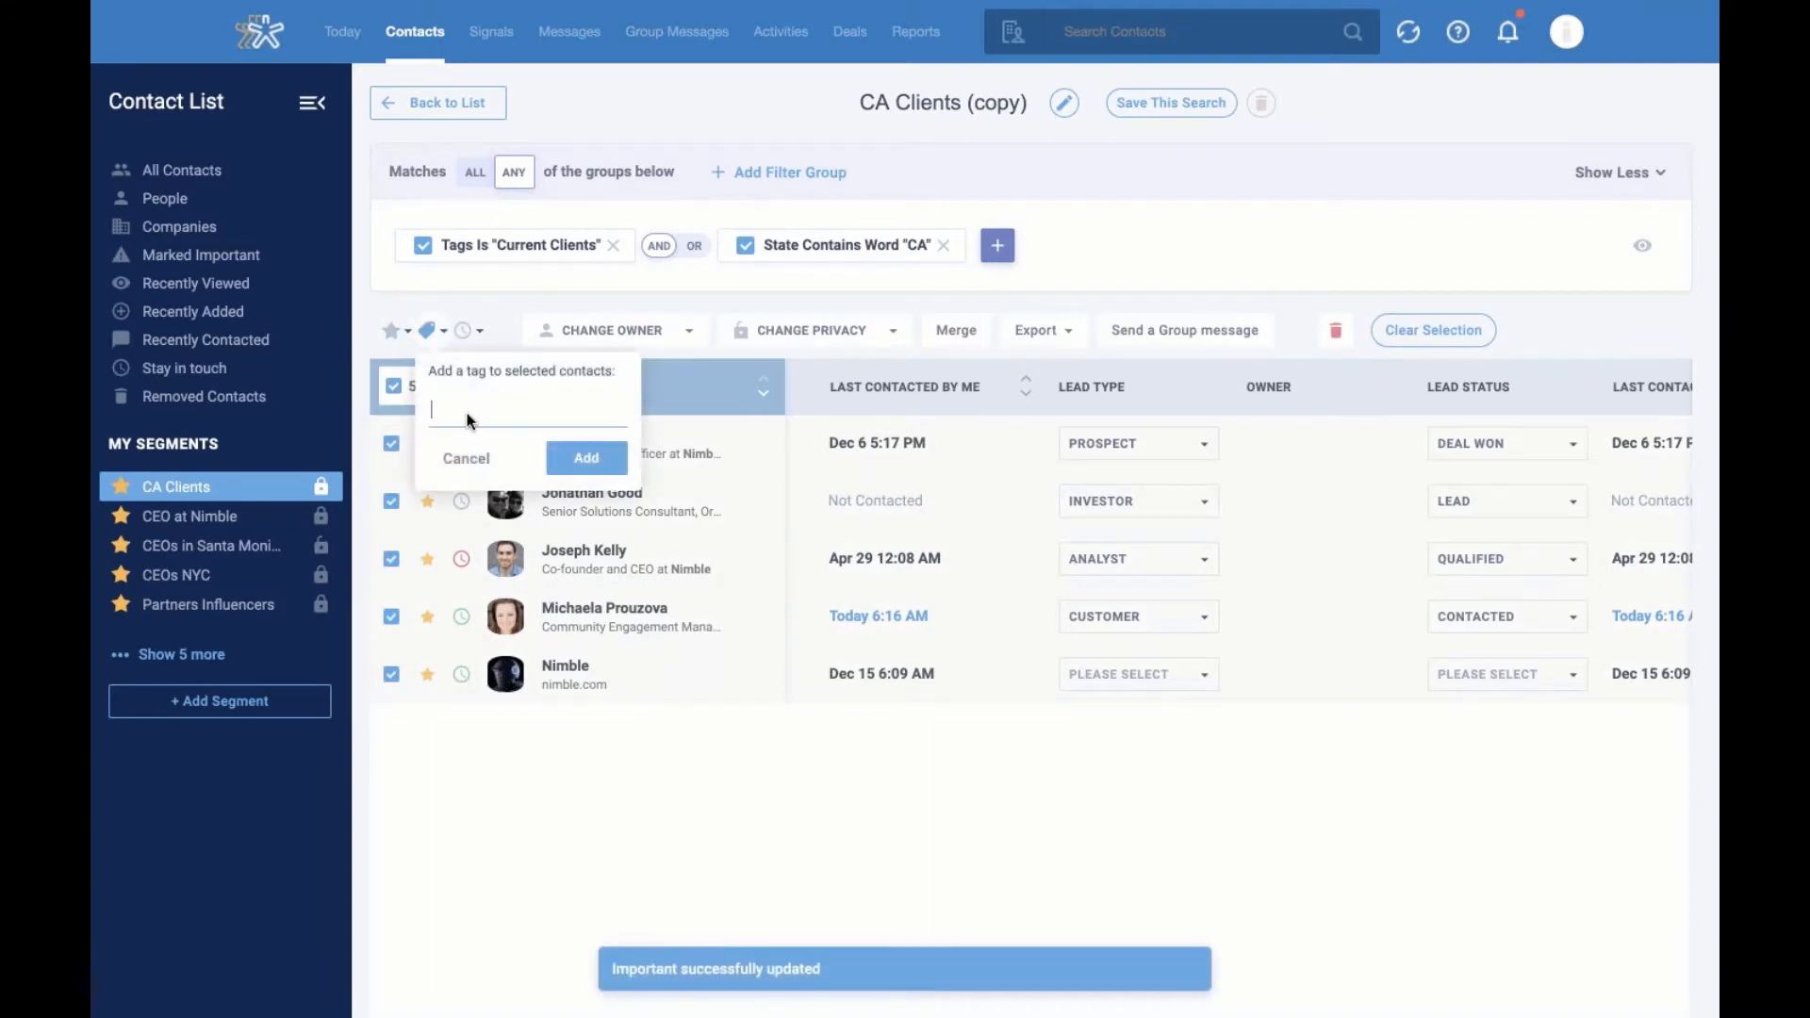
type("V")
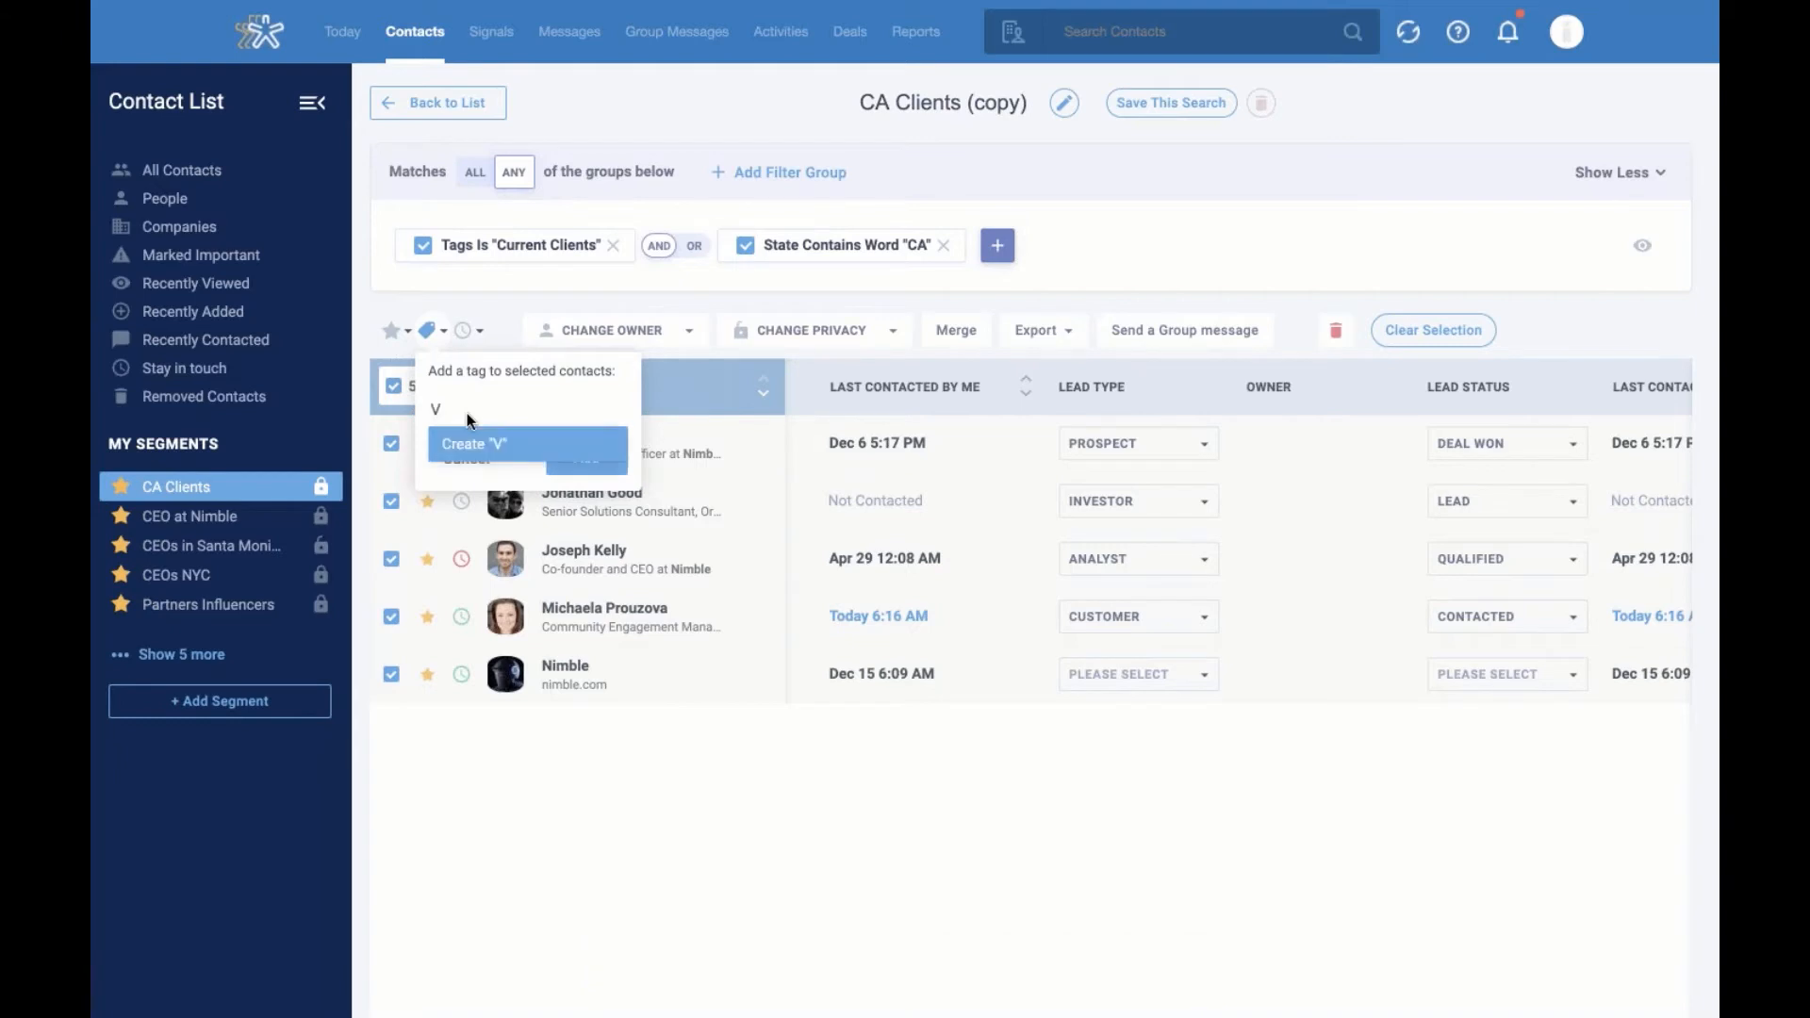
type("IP Customers")
left_click(490, 445)
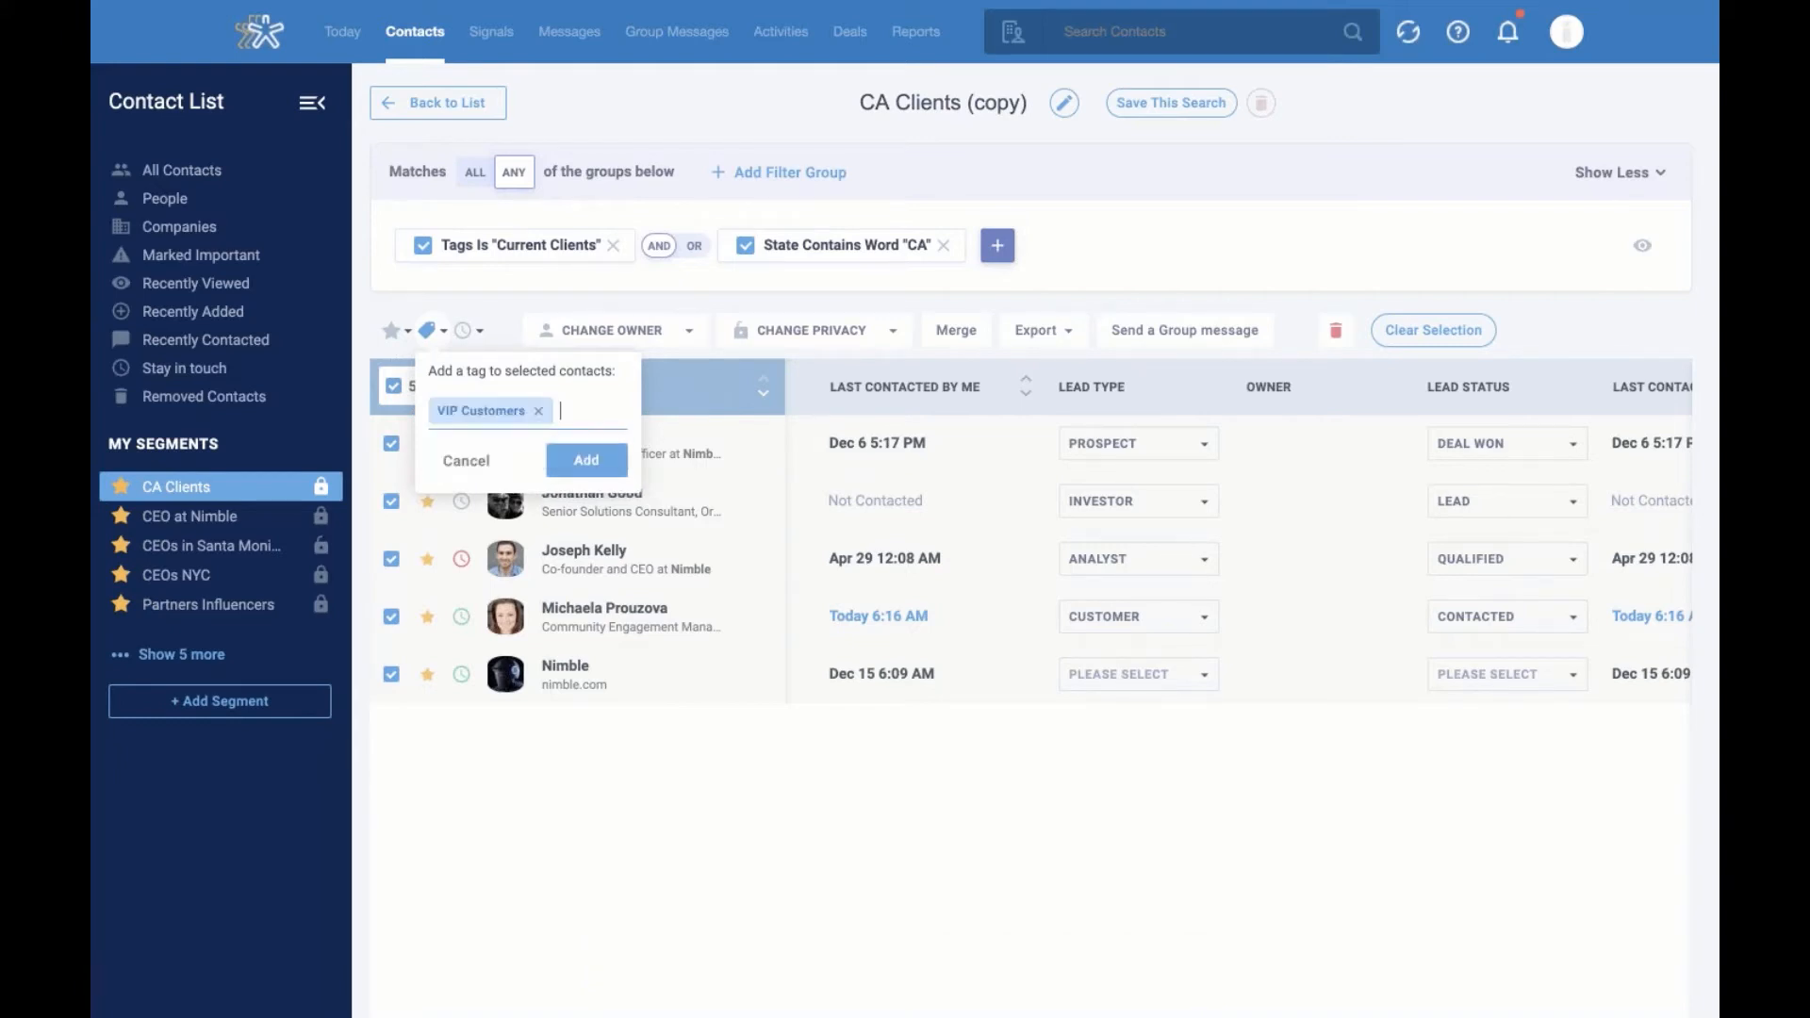
left_click(586, 460)
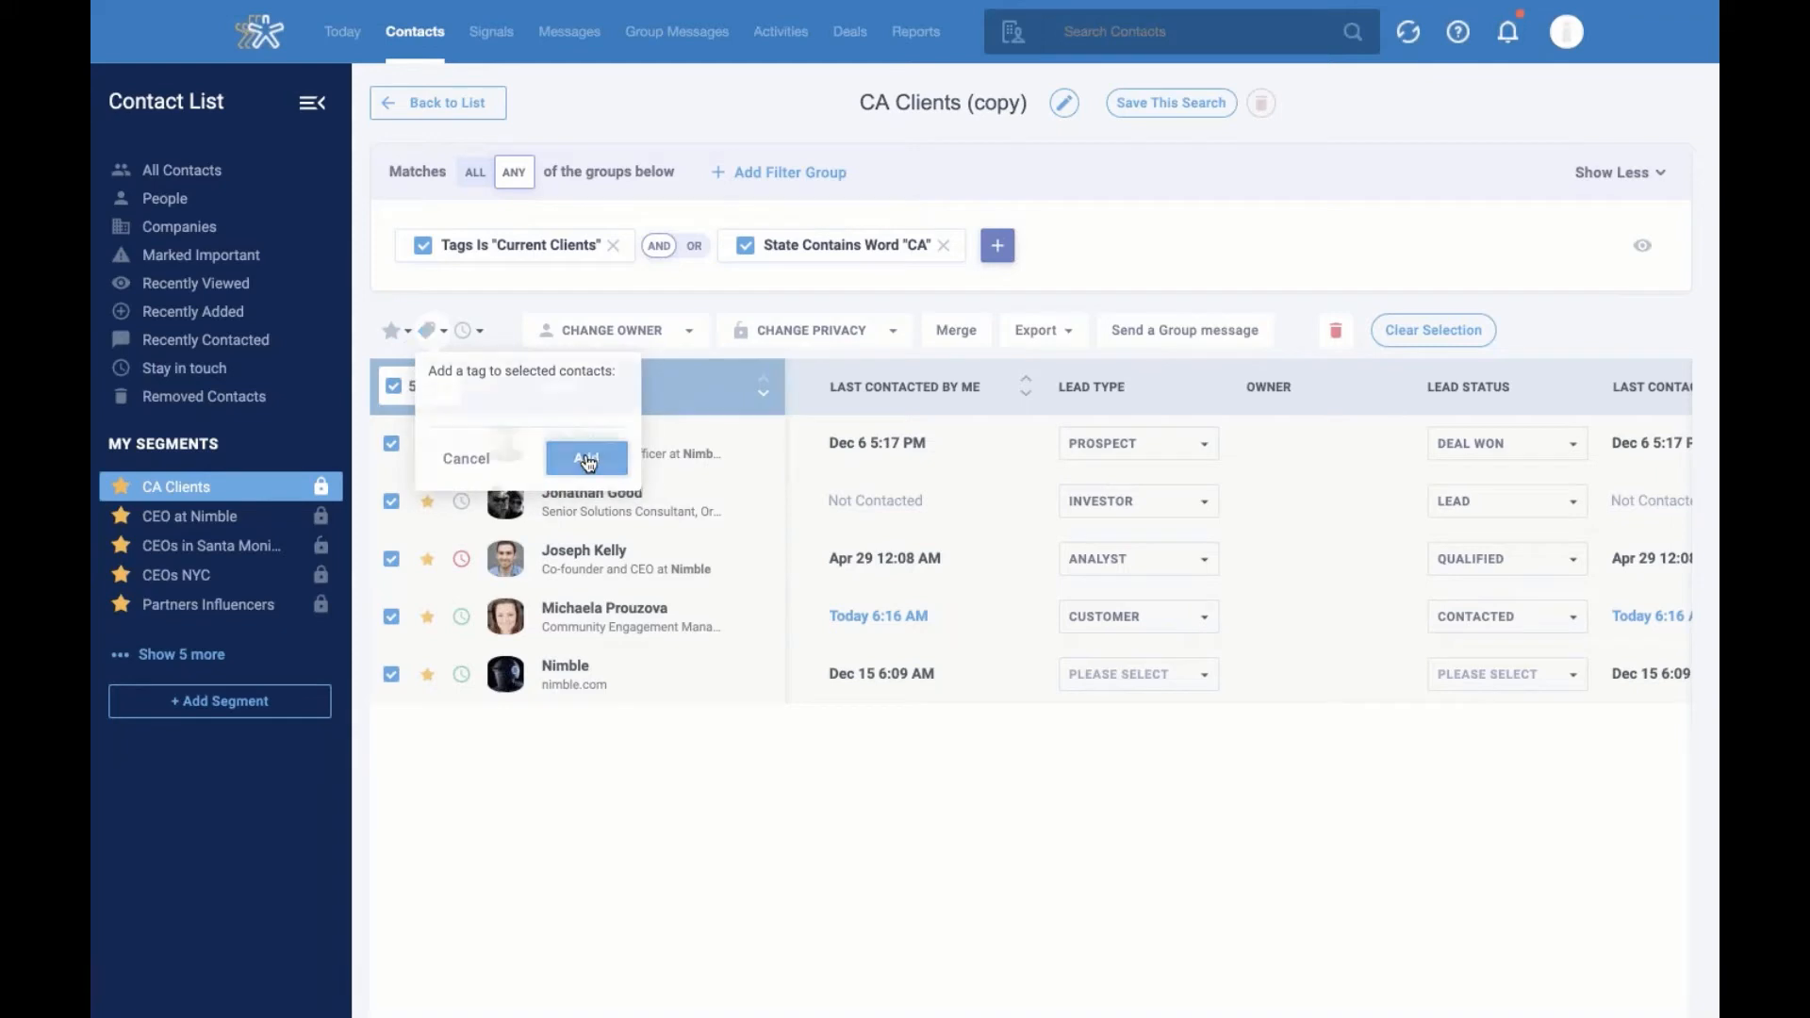
Assign the selected contacts to the first listed team member as owner and set their privacy to private
left_click(476, 332)
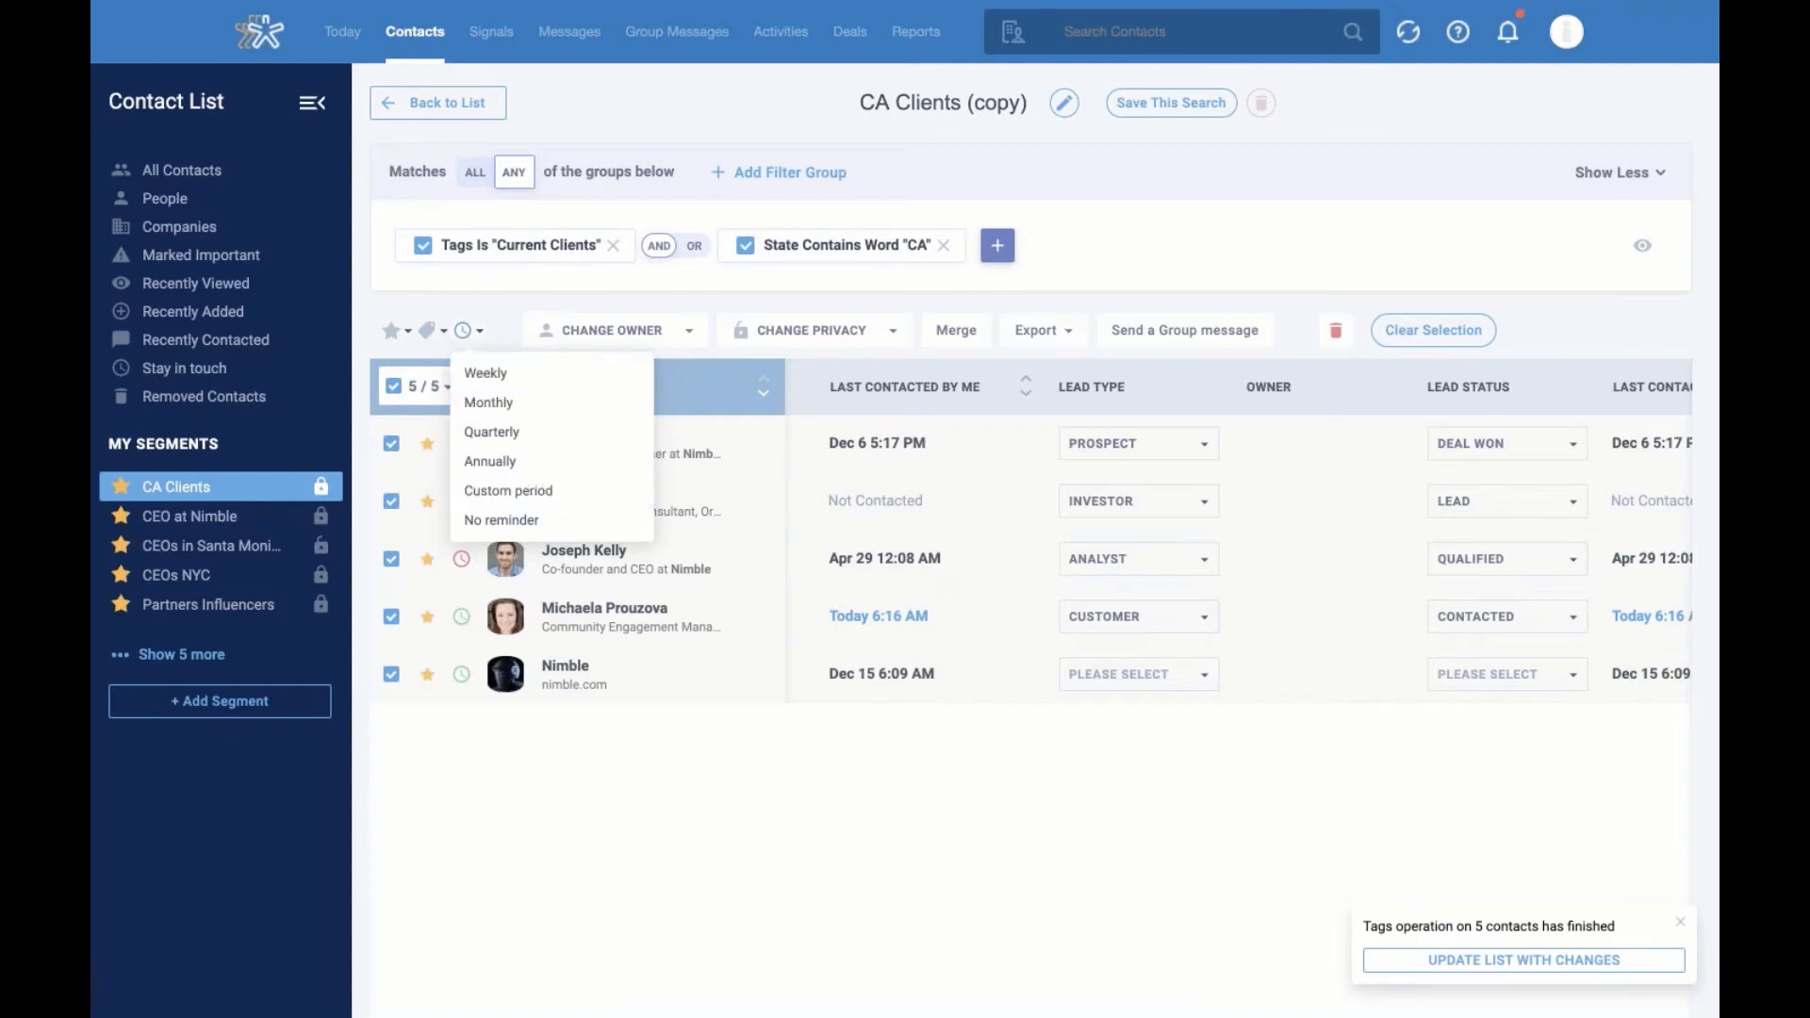
left_click(691, 341)
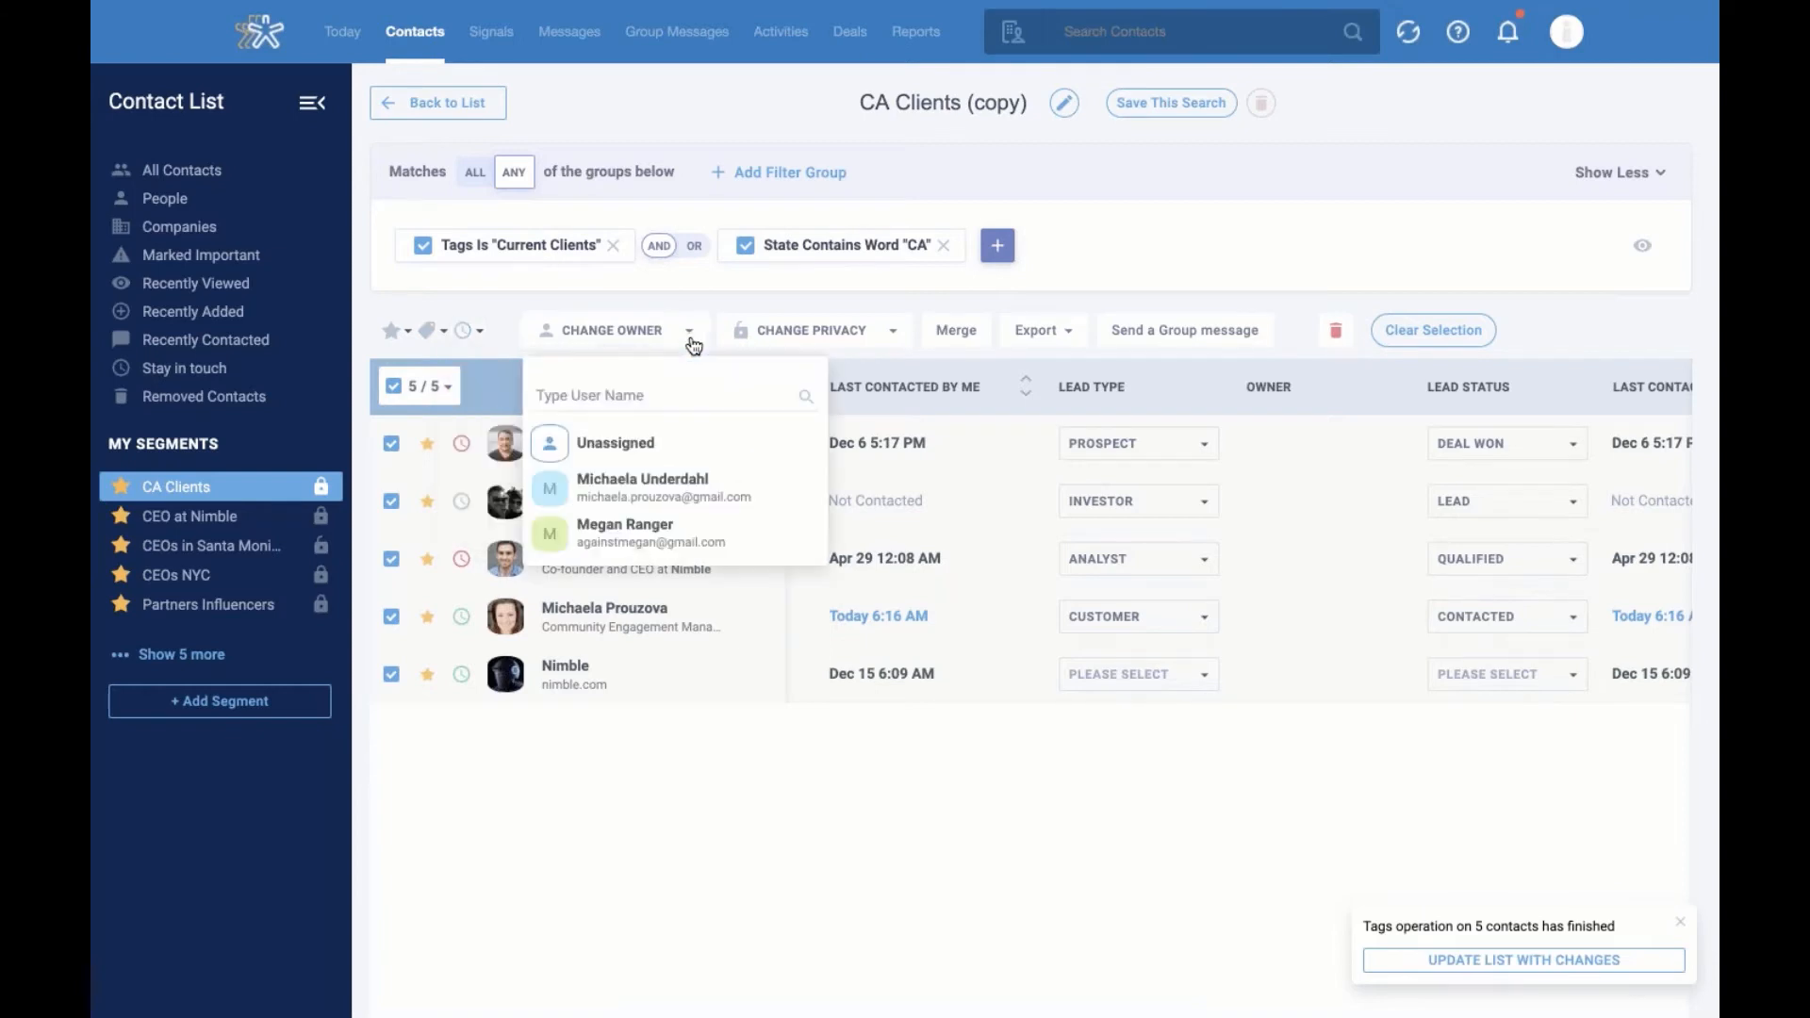
left_click(694, 491)
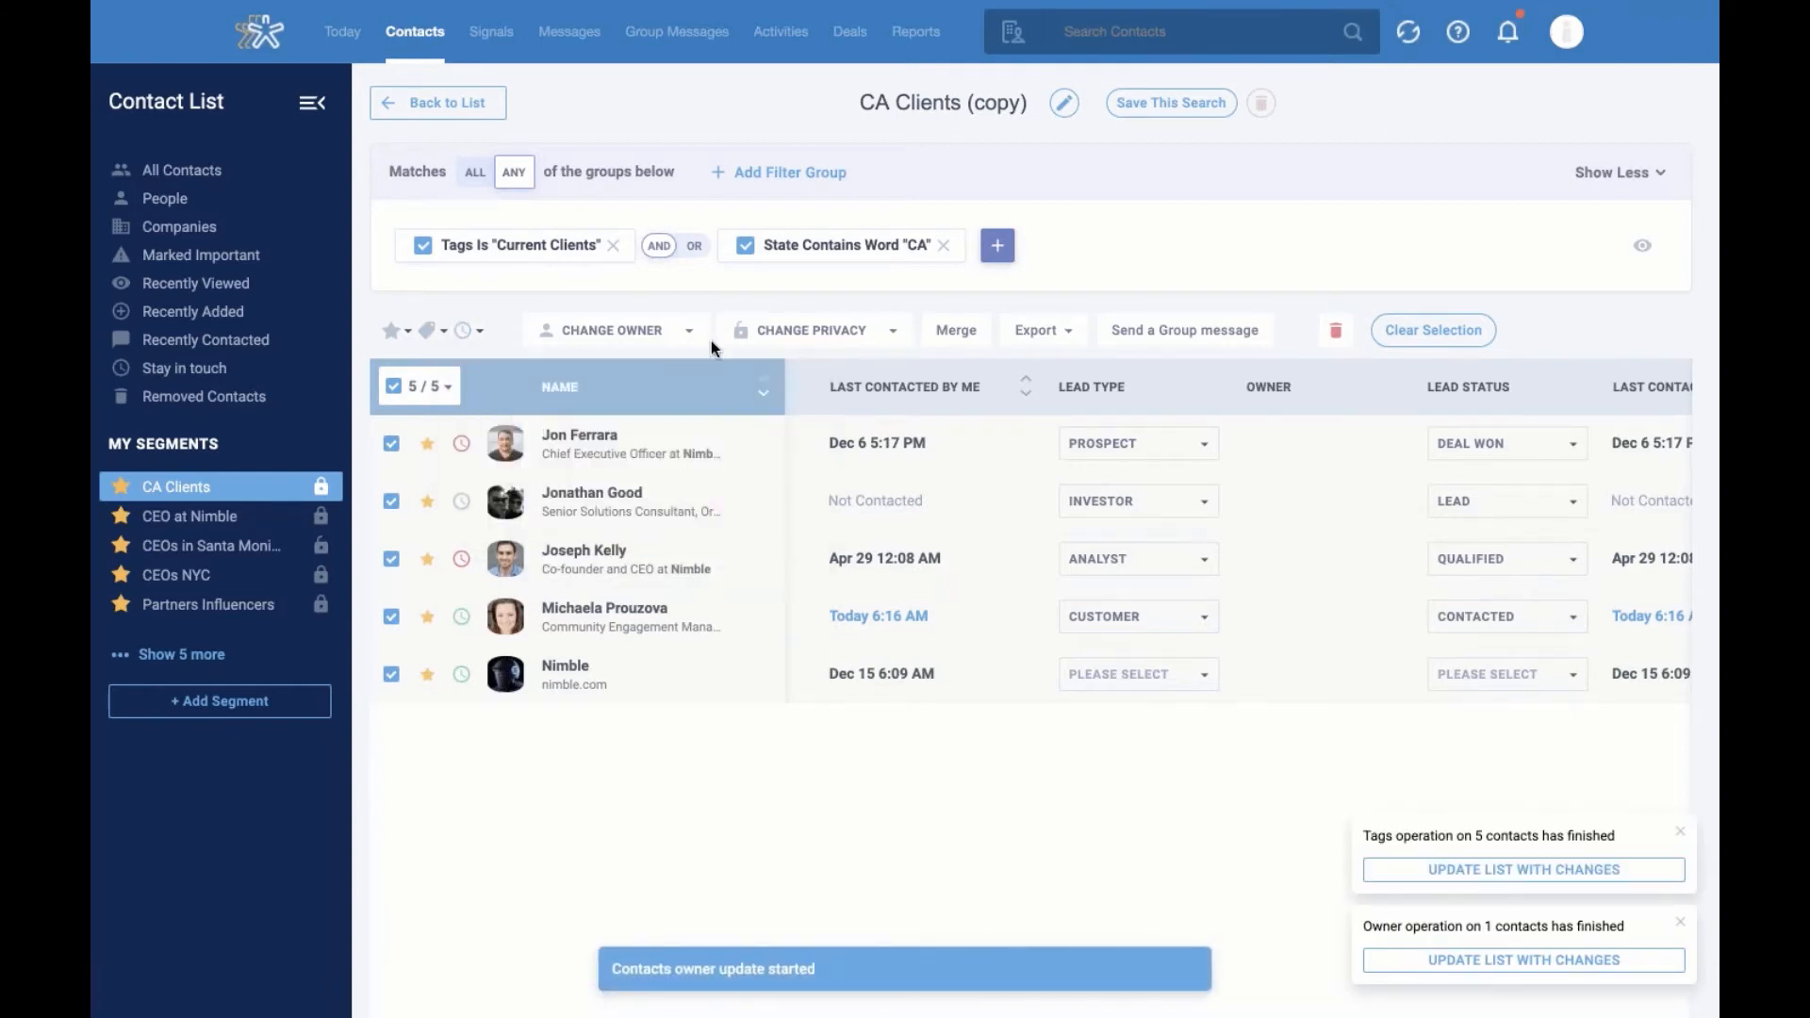
left_click(894, 336)
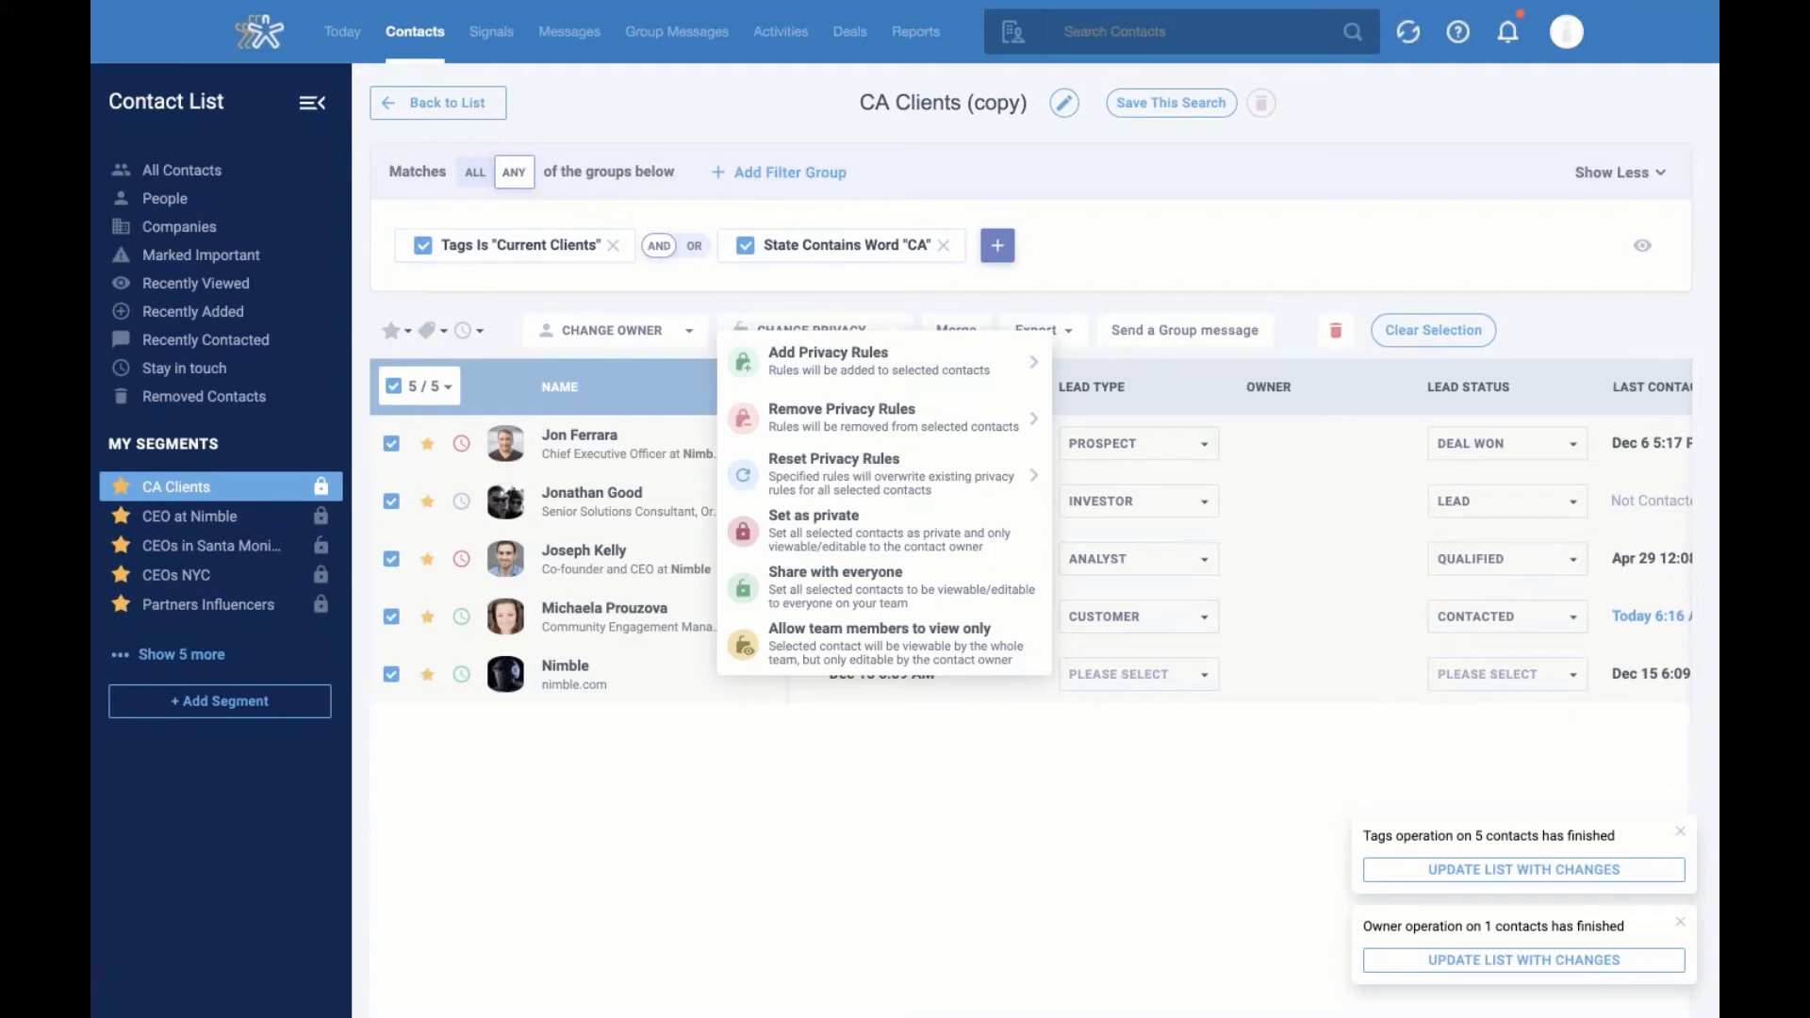
left_click(848, 539)
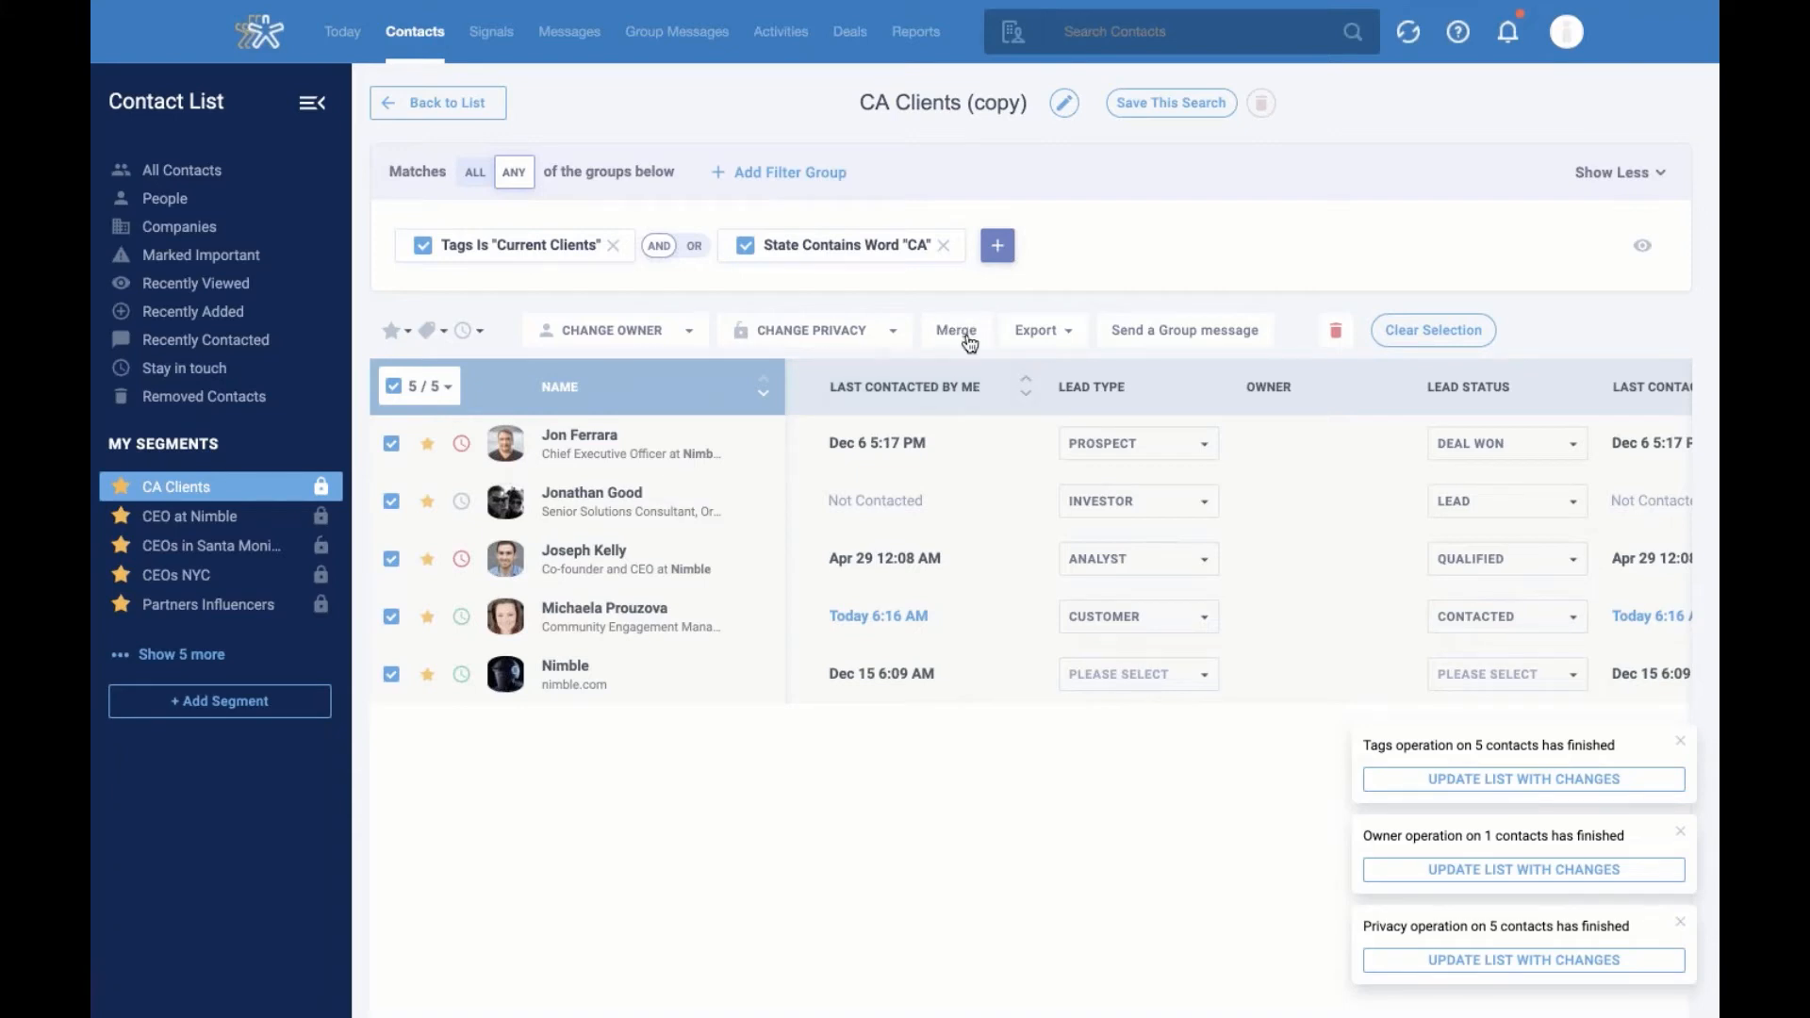
Start a group message to the selected contacts, replacing the existing recipients list, and choose the first sender address
left_click(1073, 339)
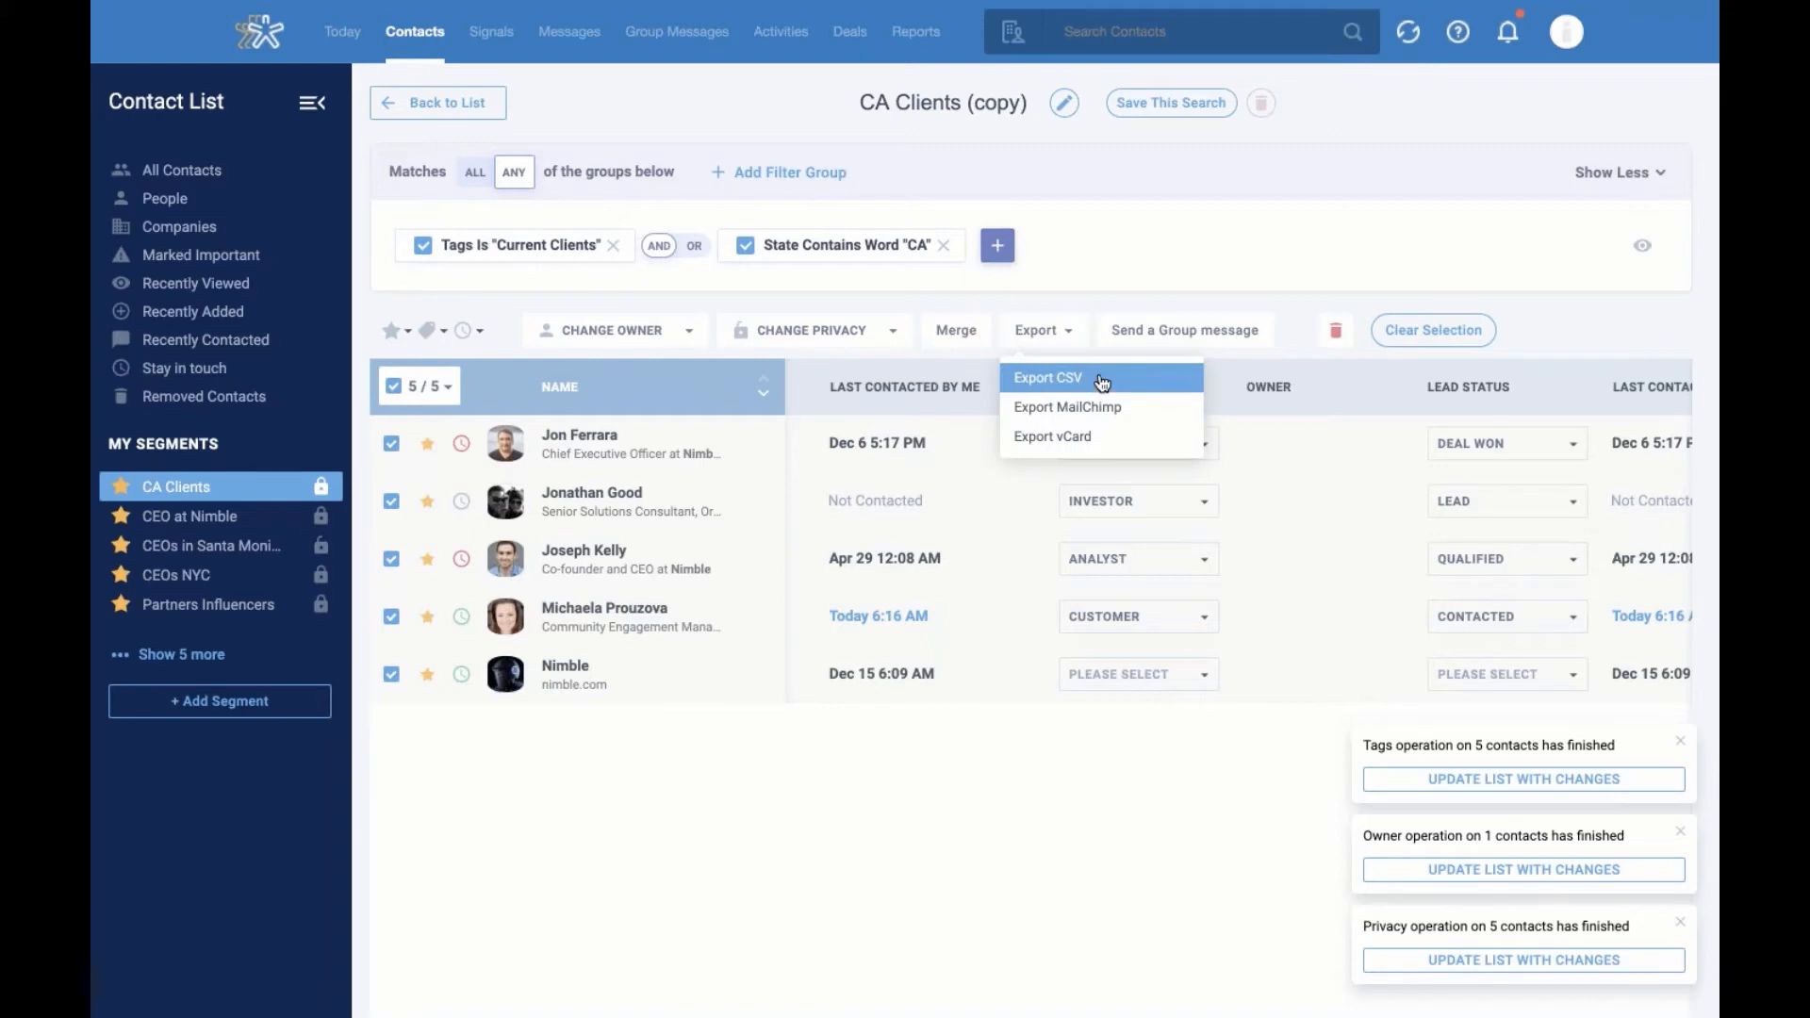
left_click(1051, 299)
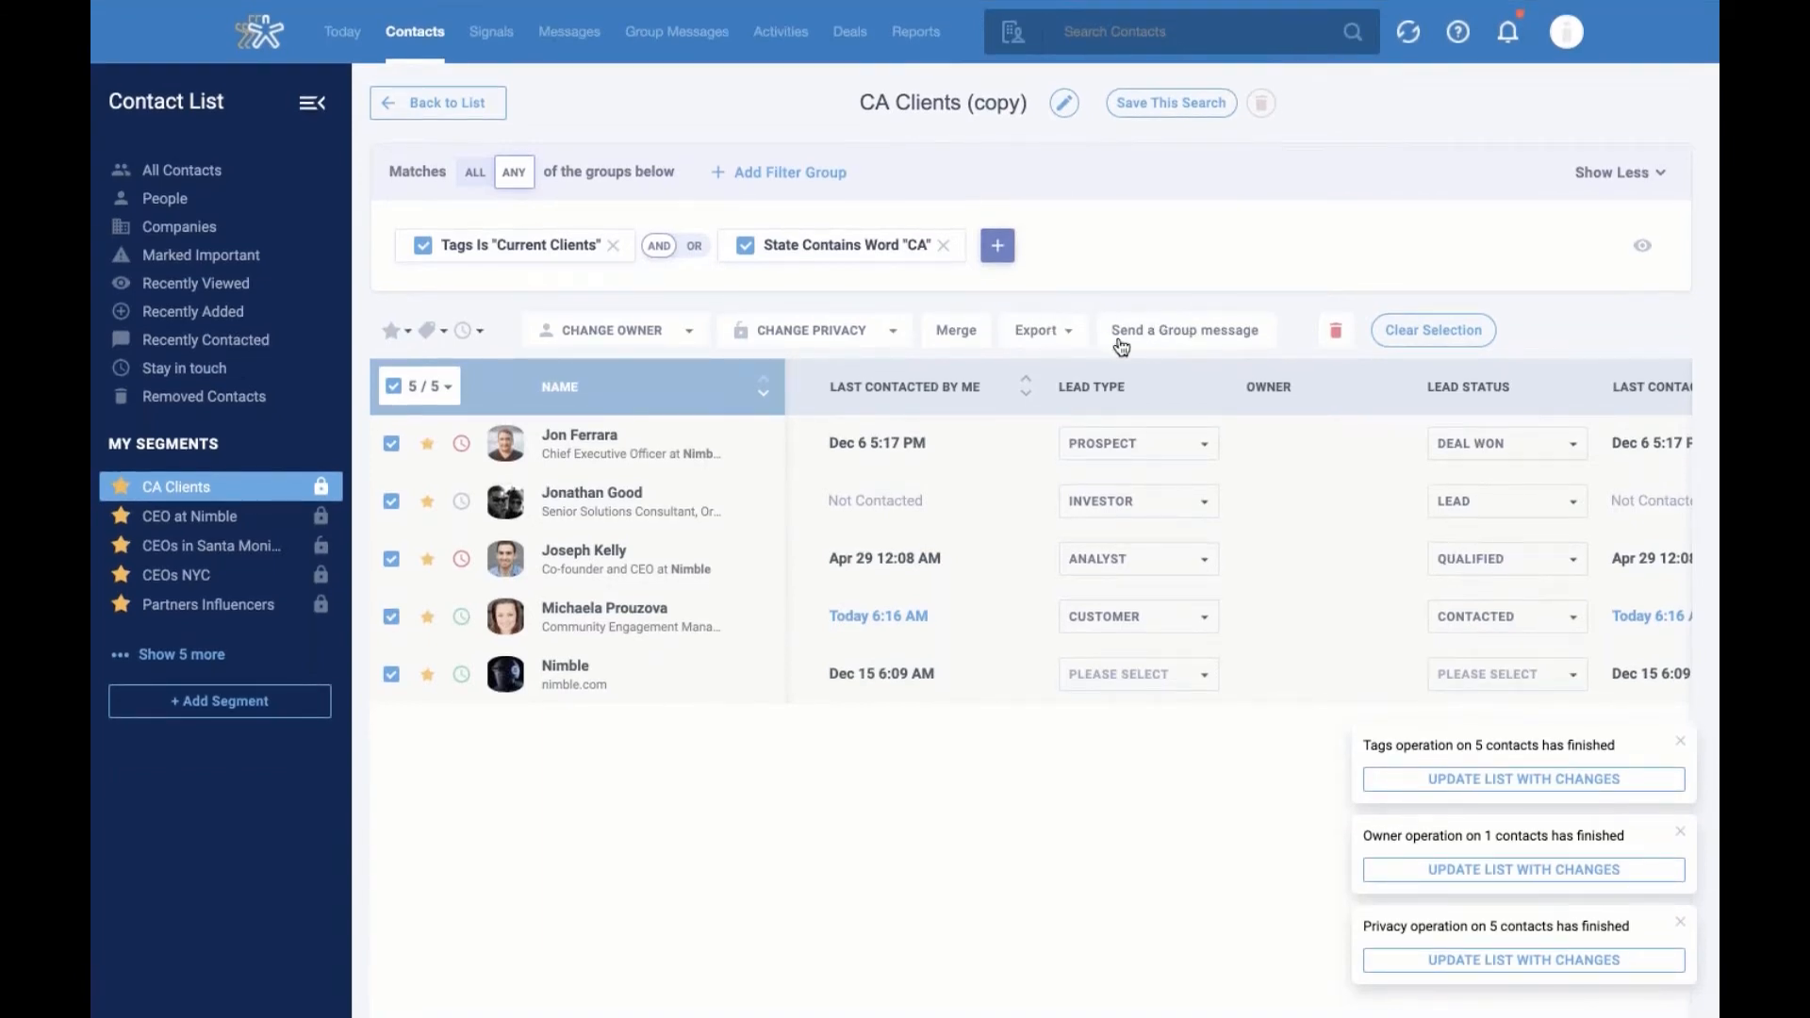
left_click(1212, 347)
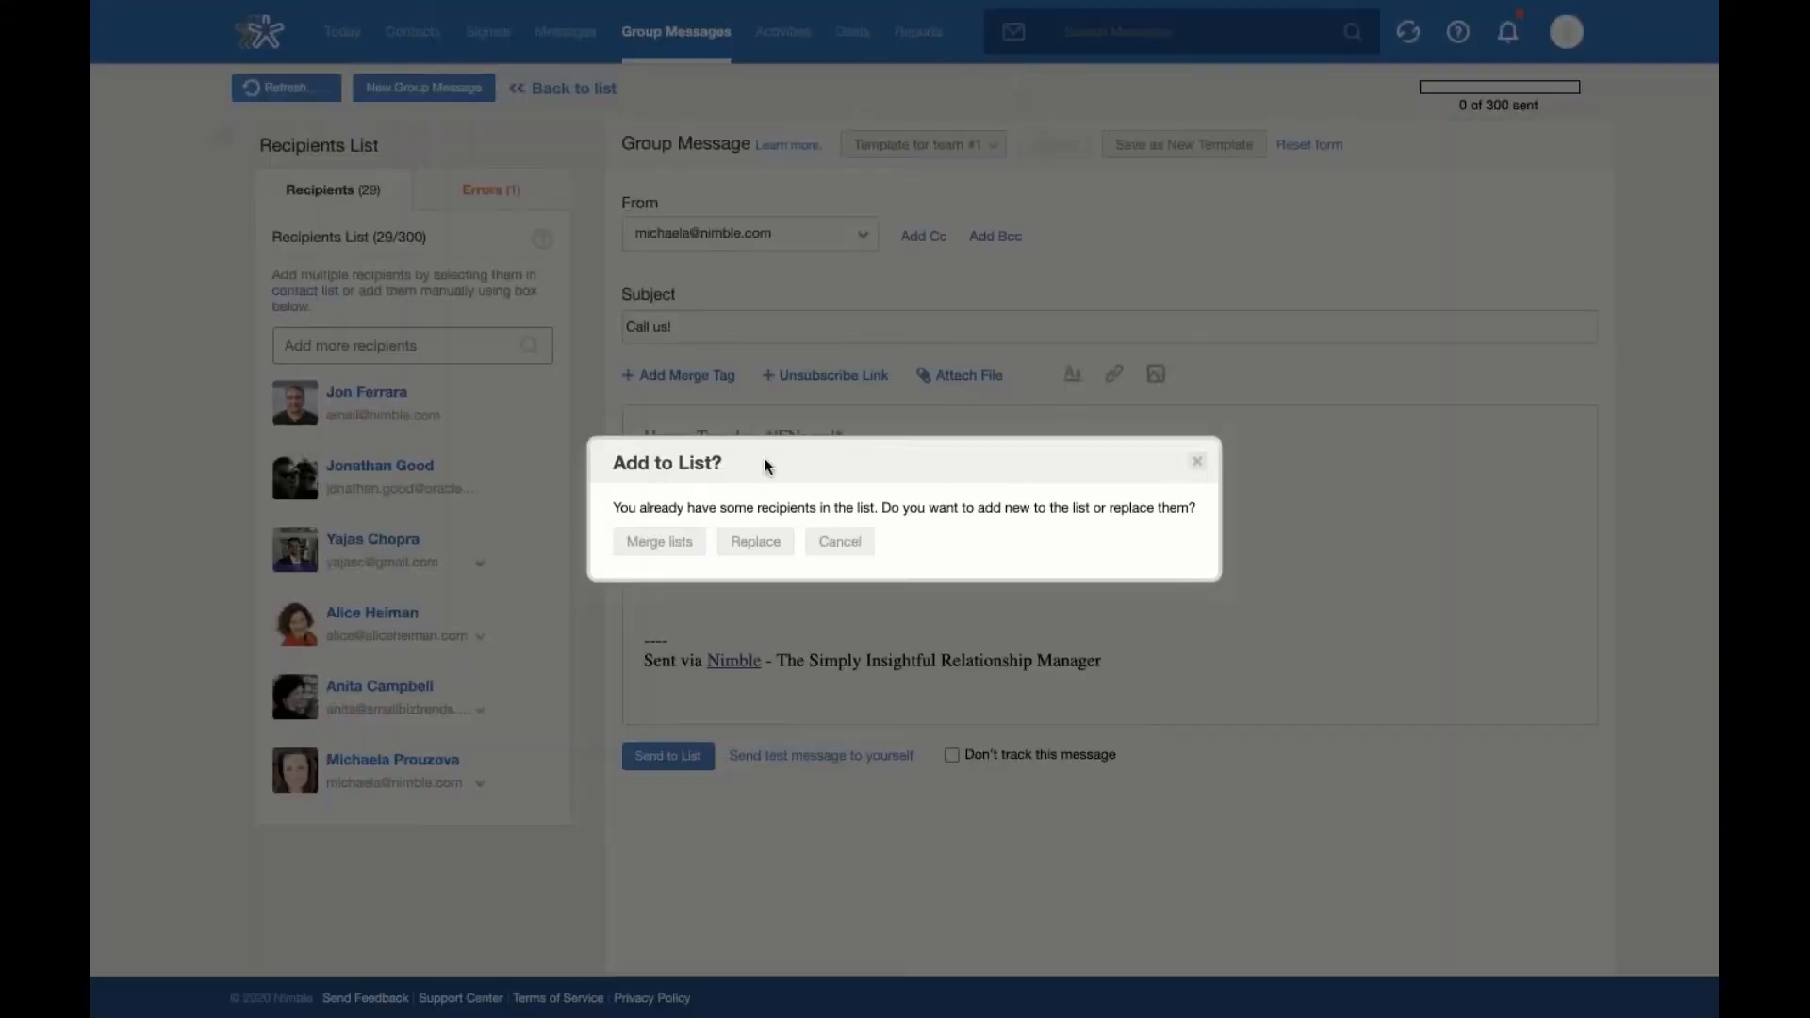
left_click(734, 543)
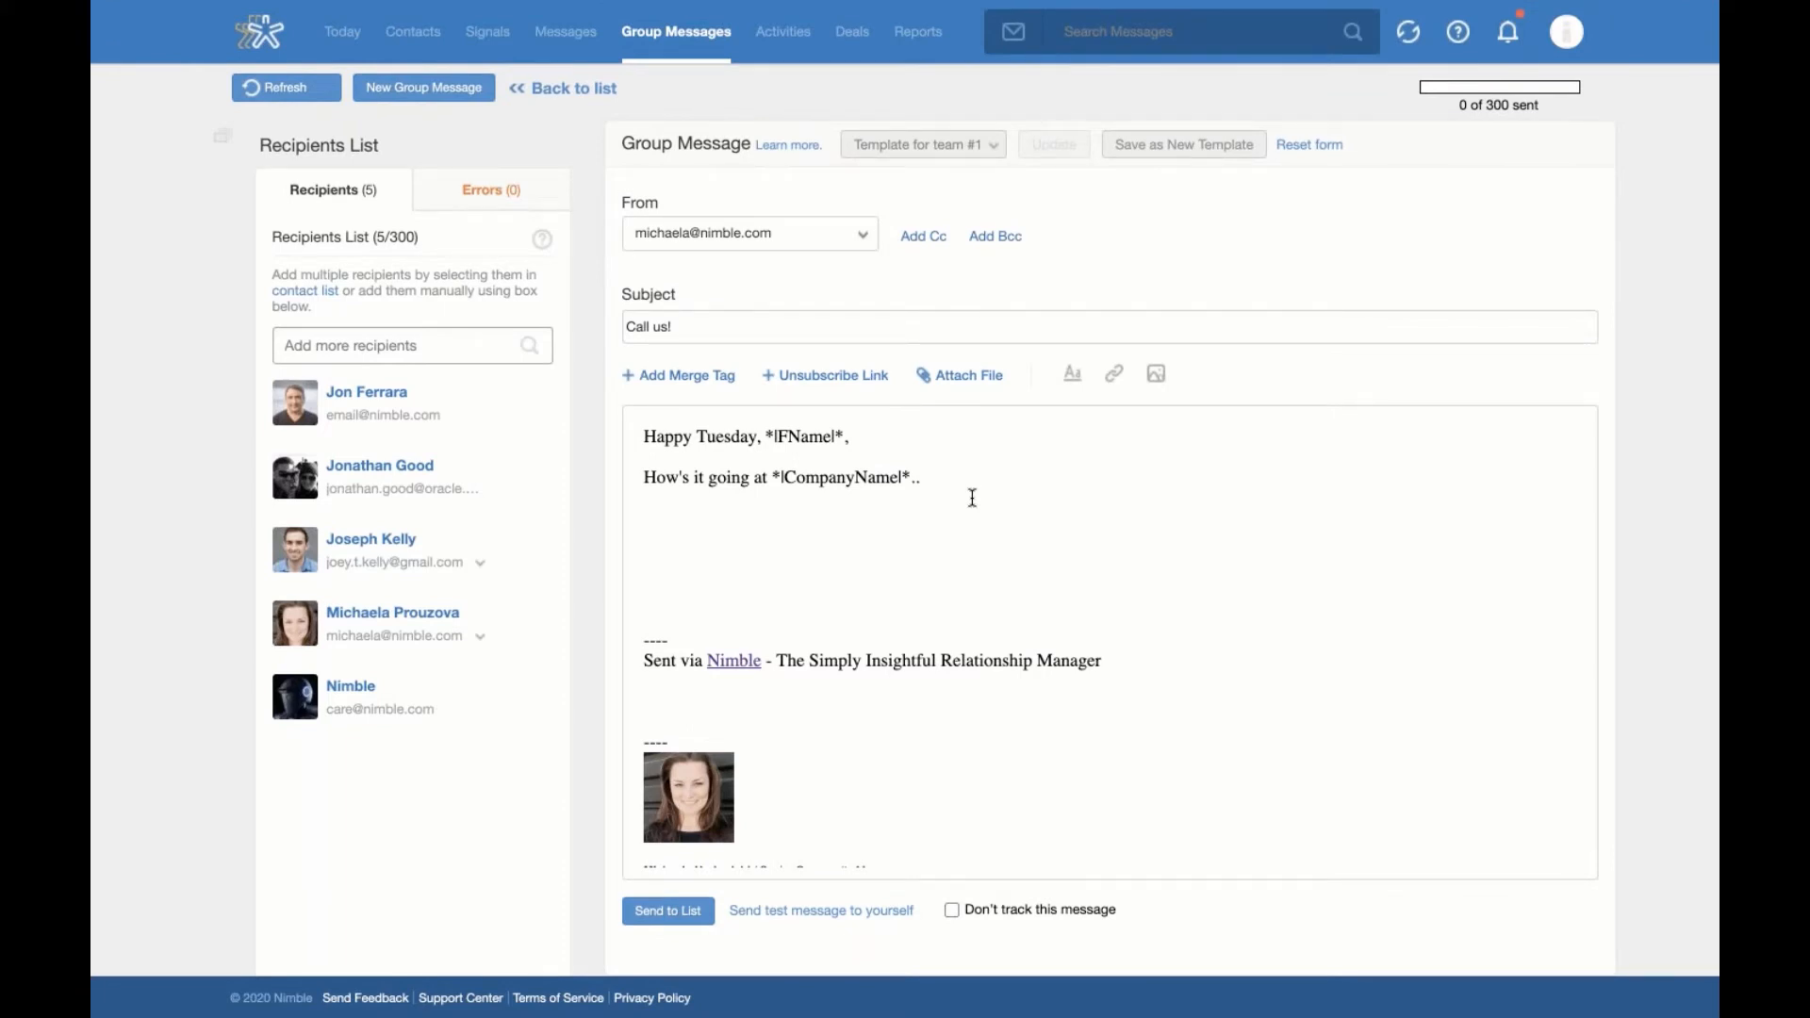
left_click(773, 247)
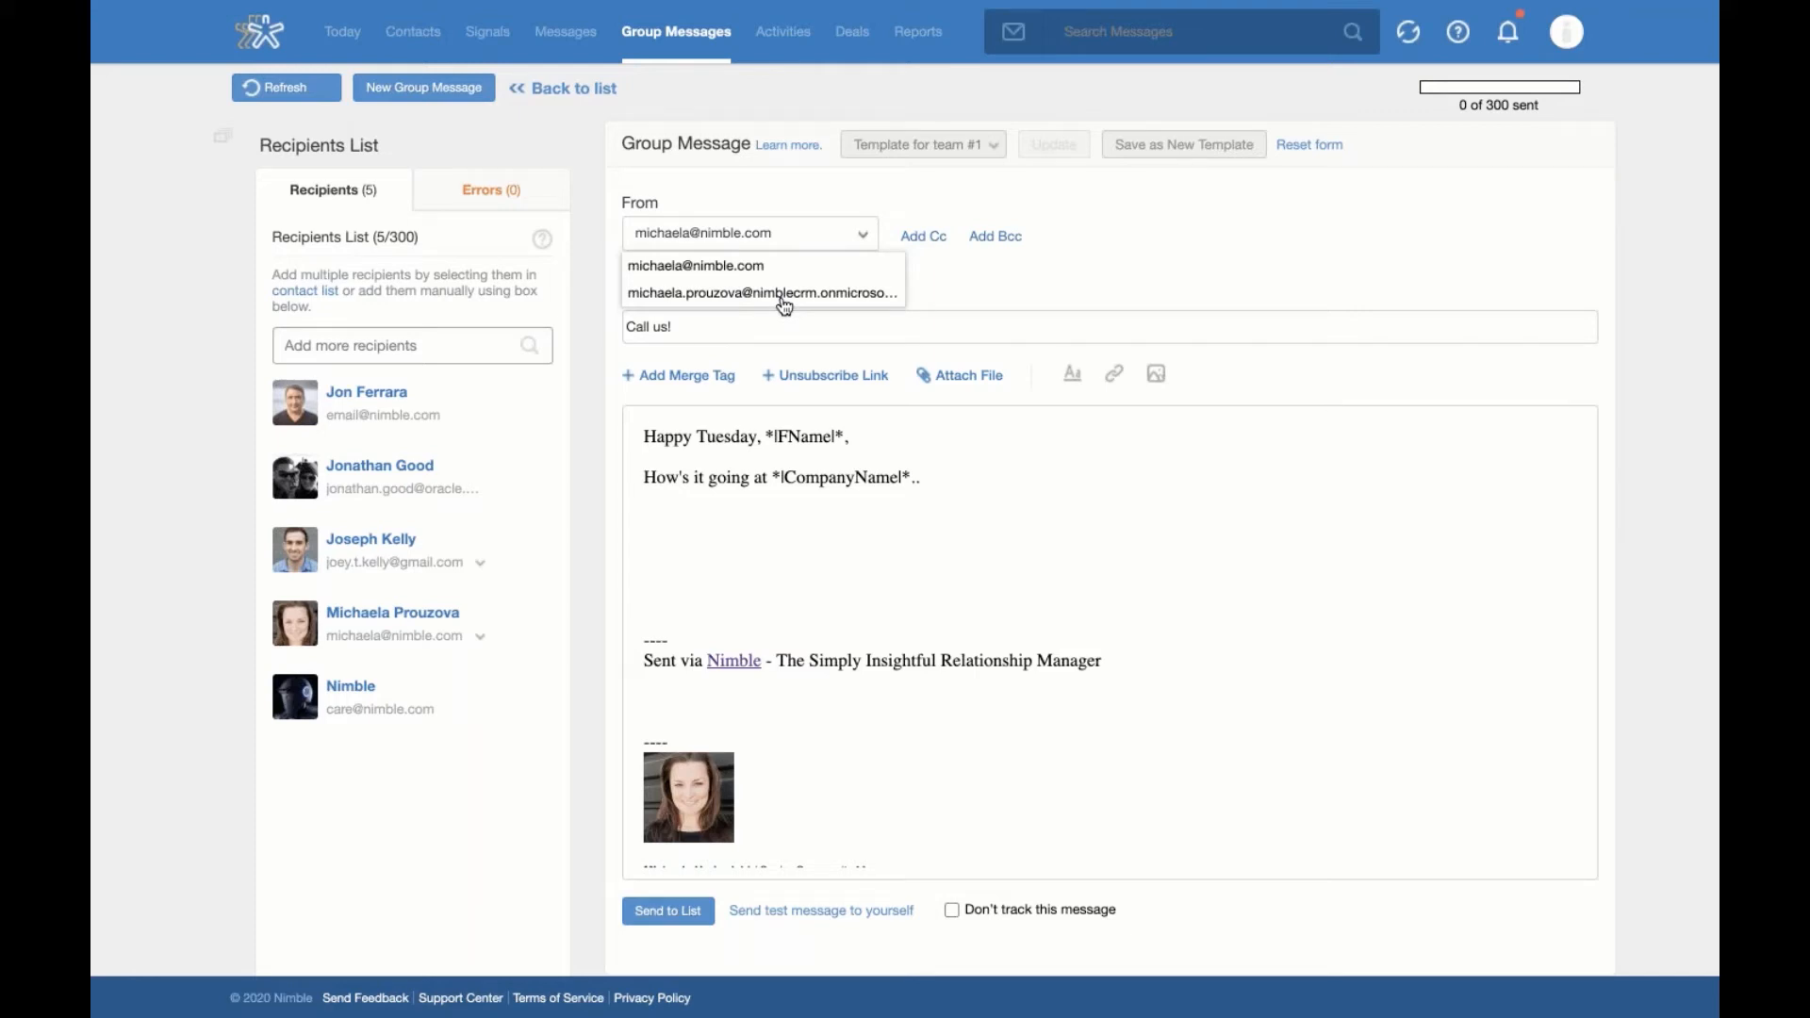
left_click(740, 271)
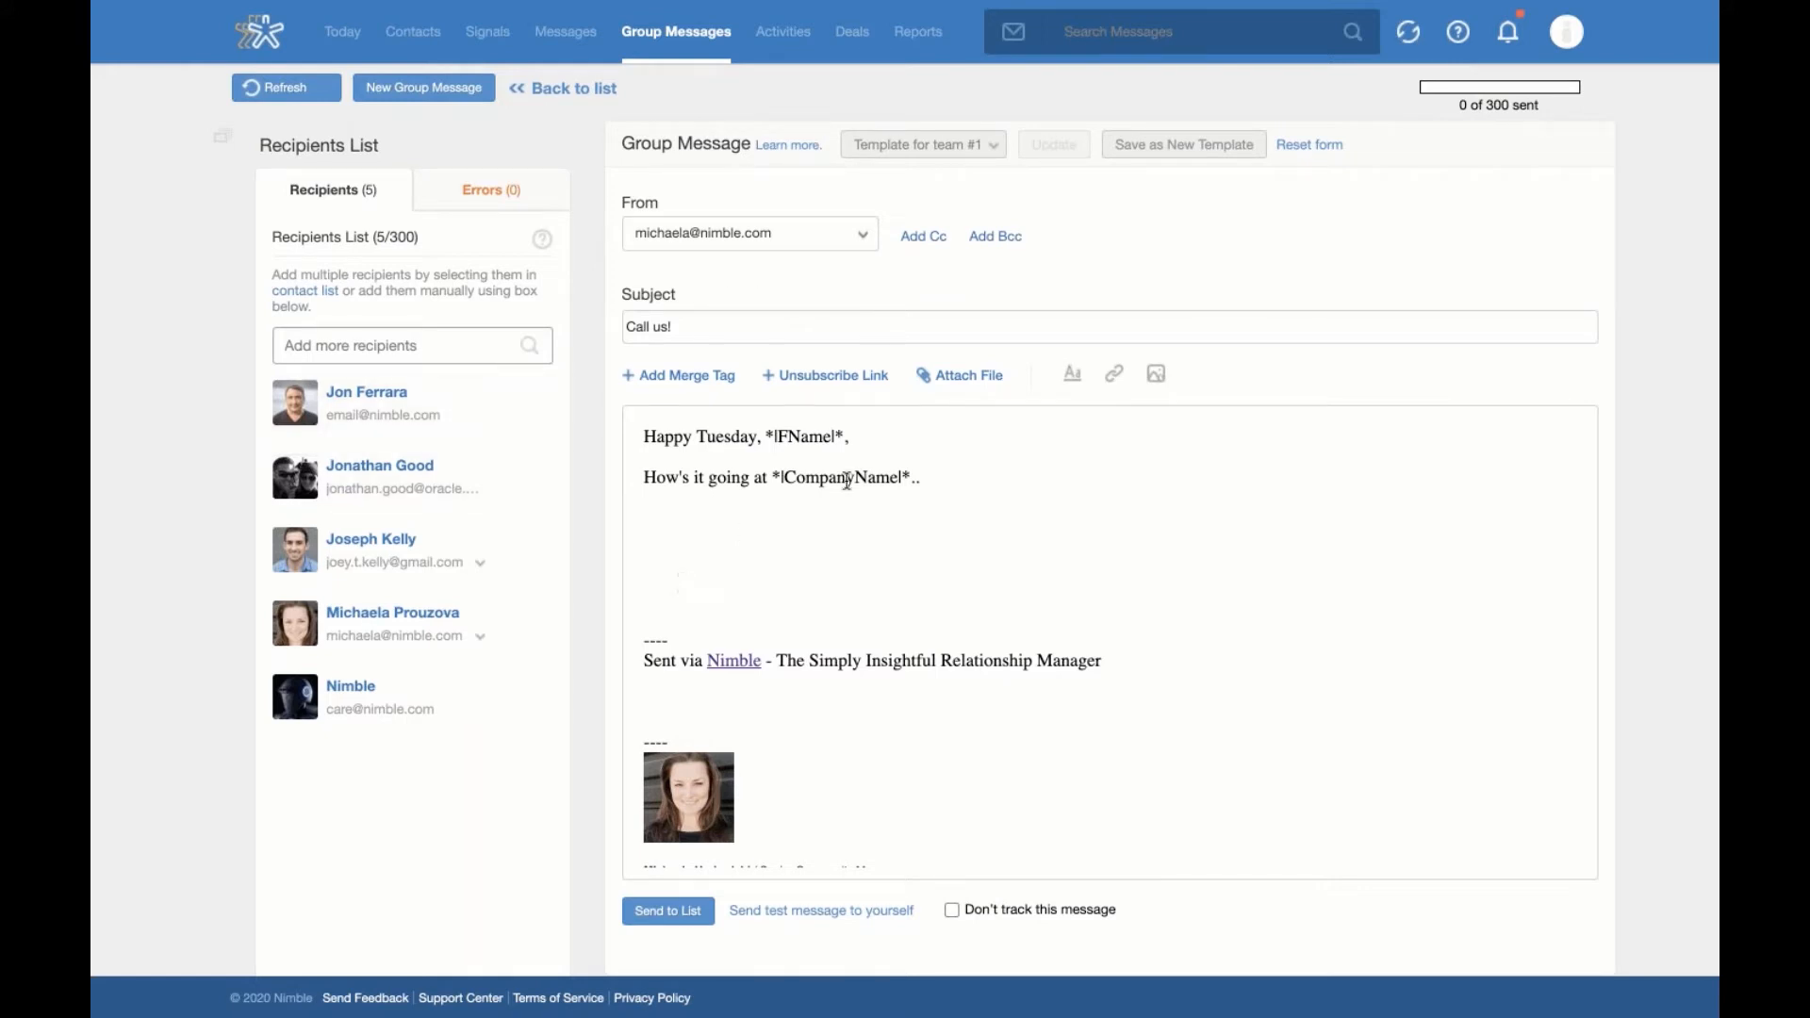
Try inserting a First Name merge tag in the second line of the message body, and delete the inserted text
left_click(663, 377)
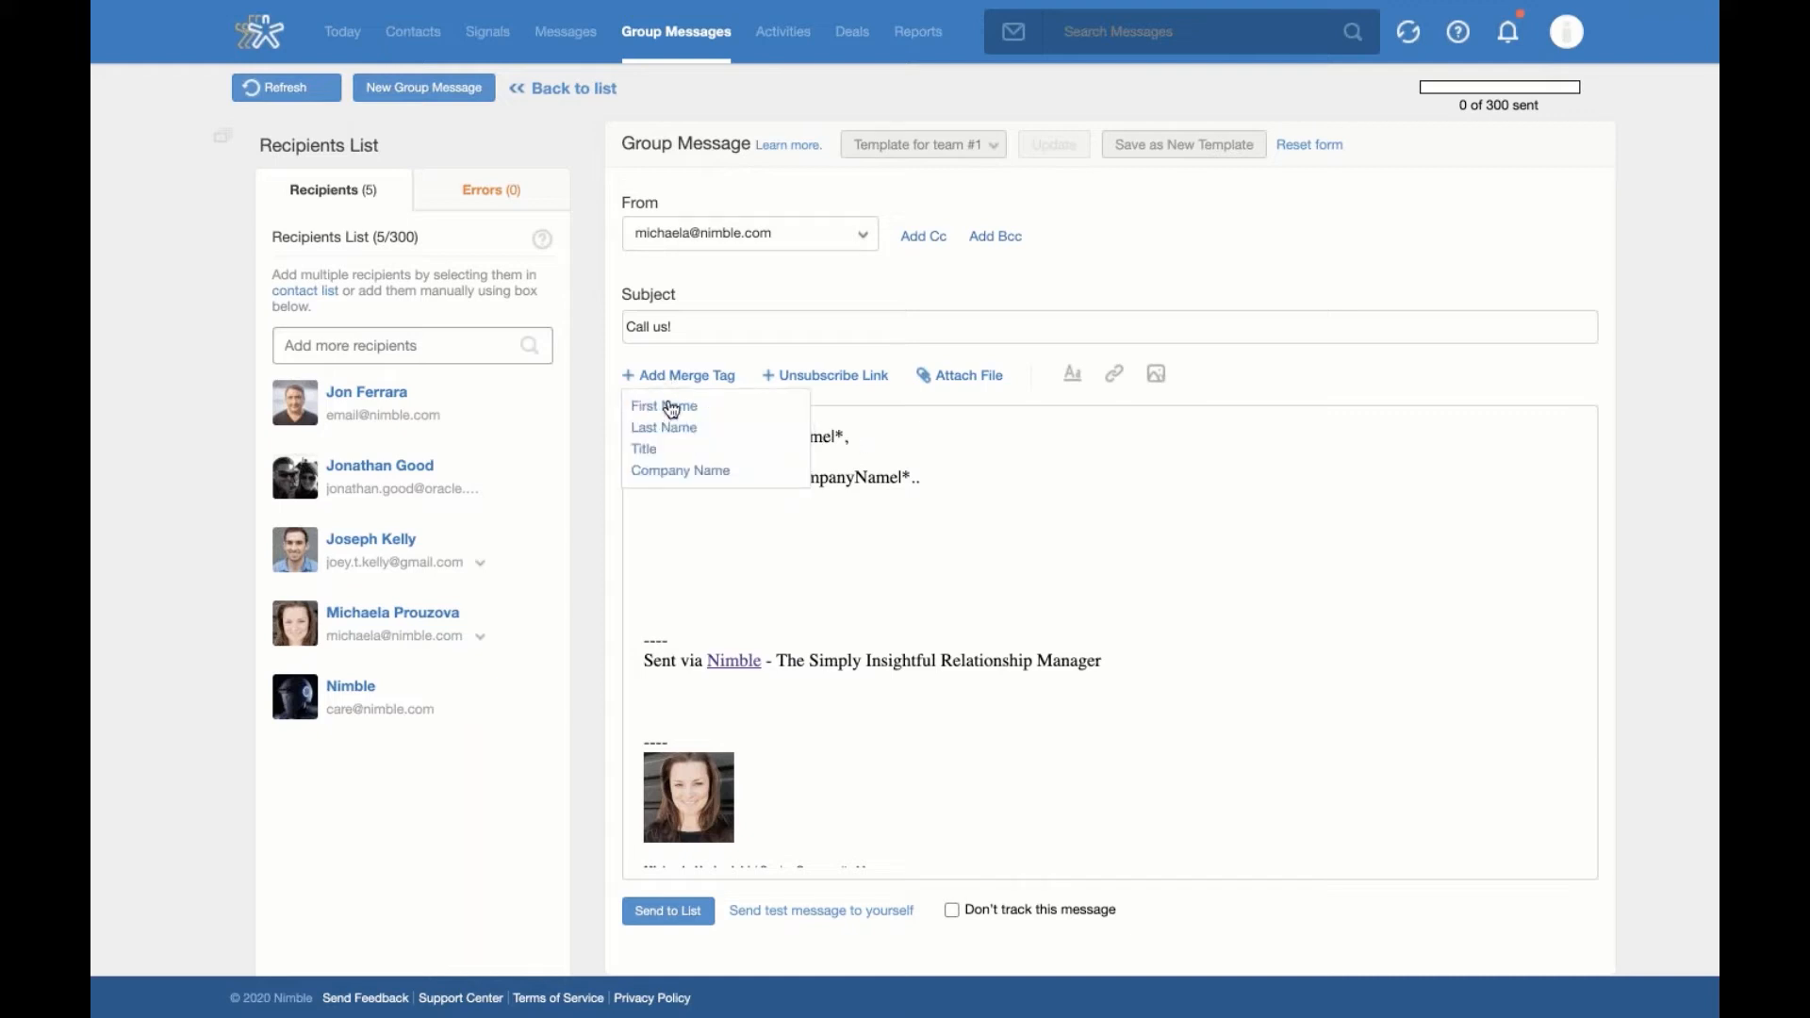
left_click(703, 408)
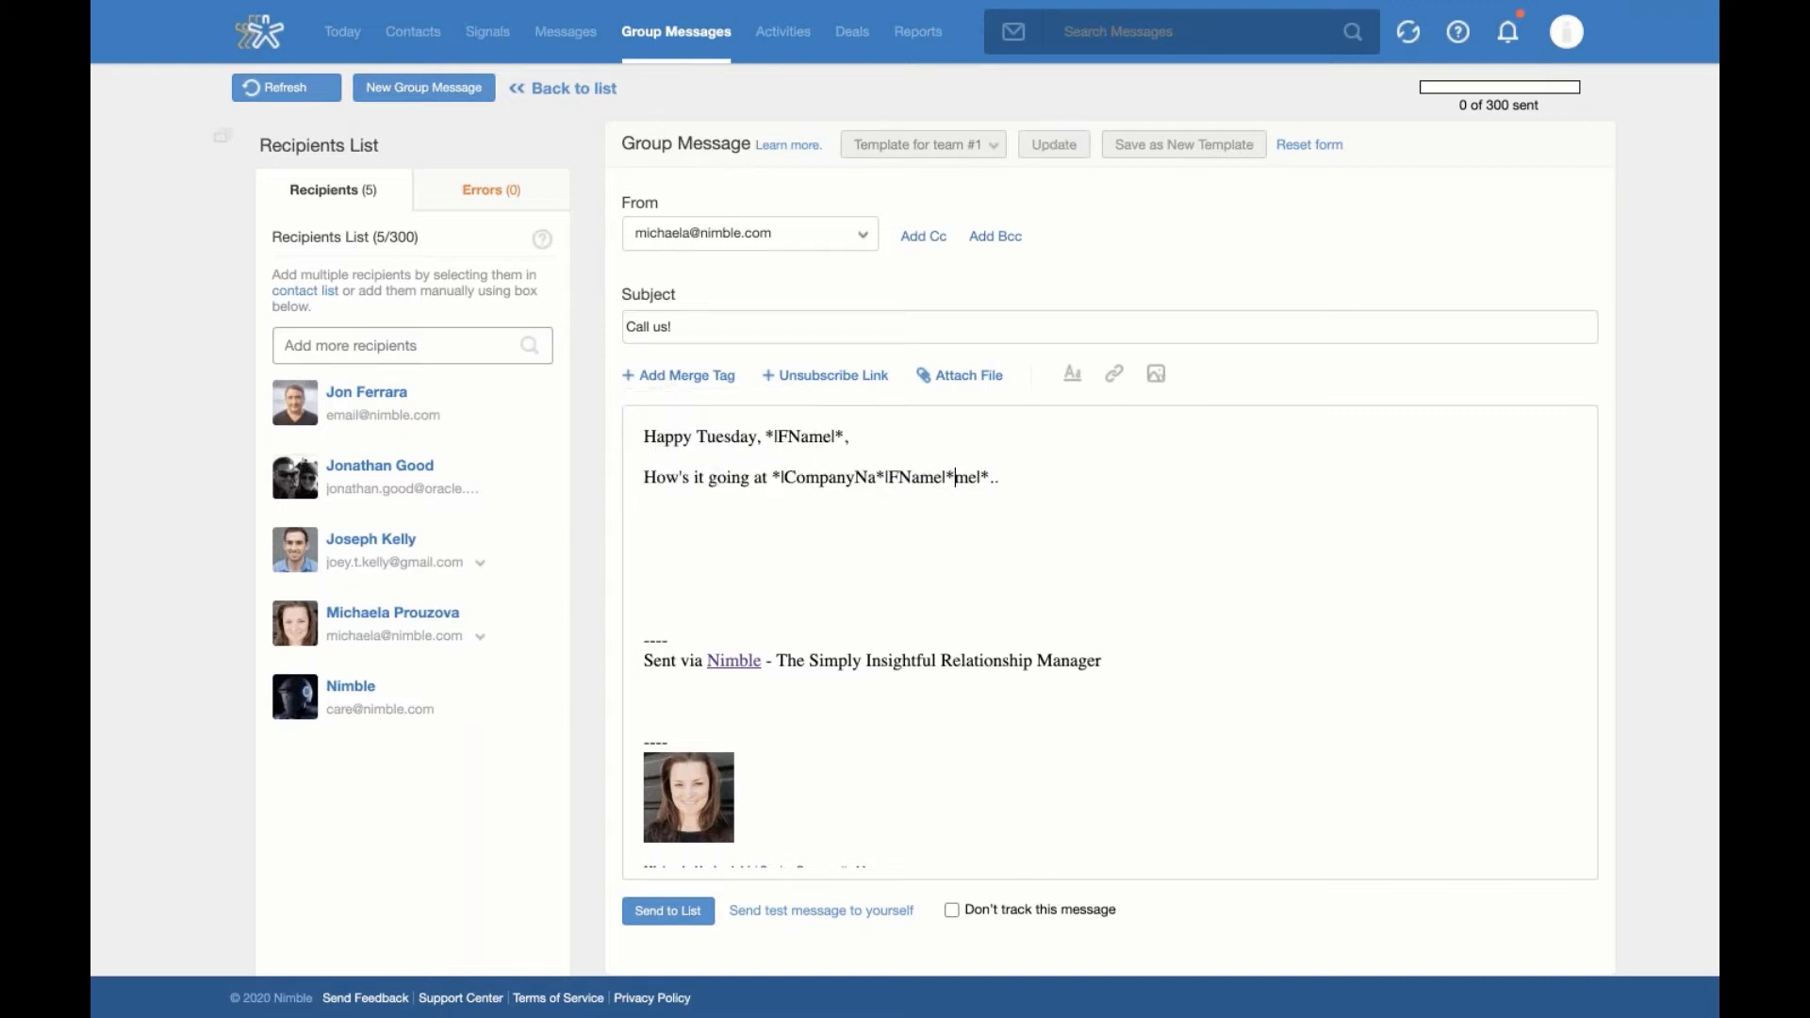
left_click_drag(1010, 477, 891, 481)
key("BackSpace")
key("BackSpace")
key("BackSpace")
Reapply the "Template for team #1" template, overwriting the group message's content
left_click(994, 148)
left_click(971, 213)
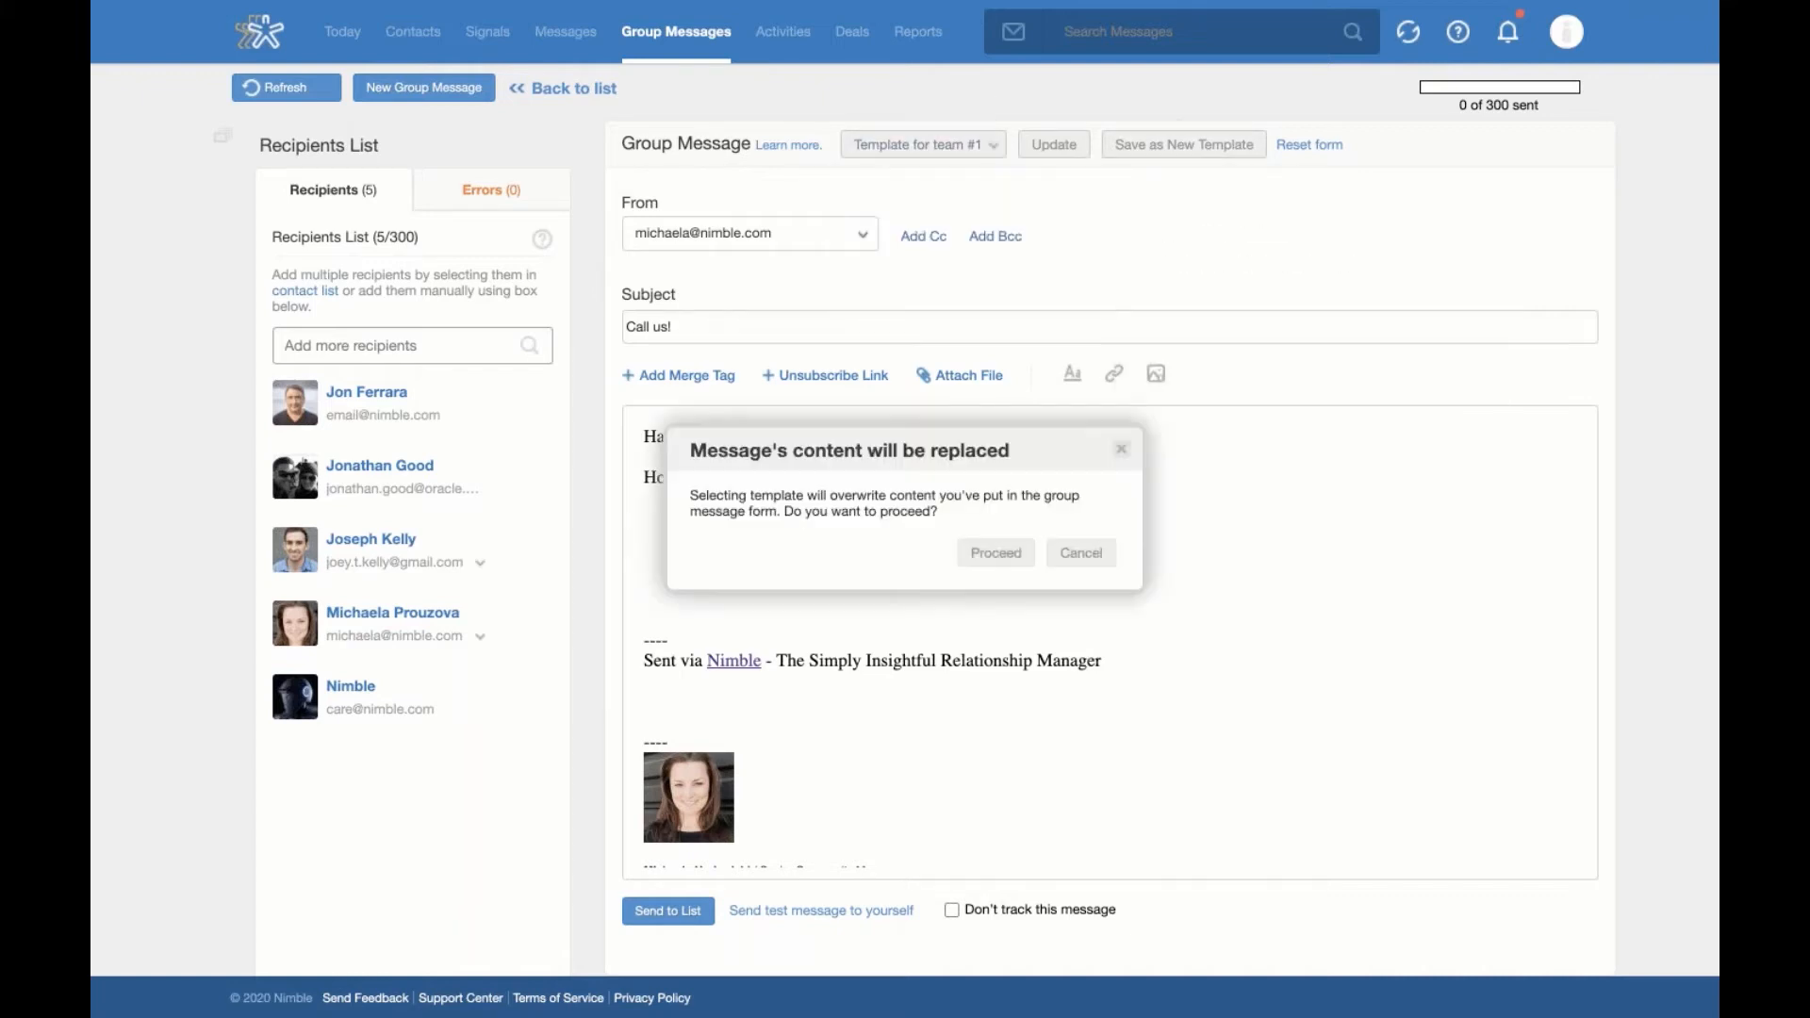
left_click(1000, 555)
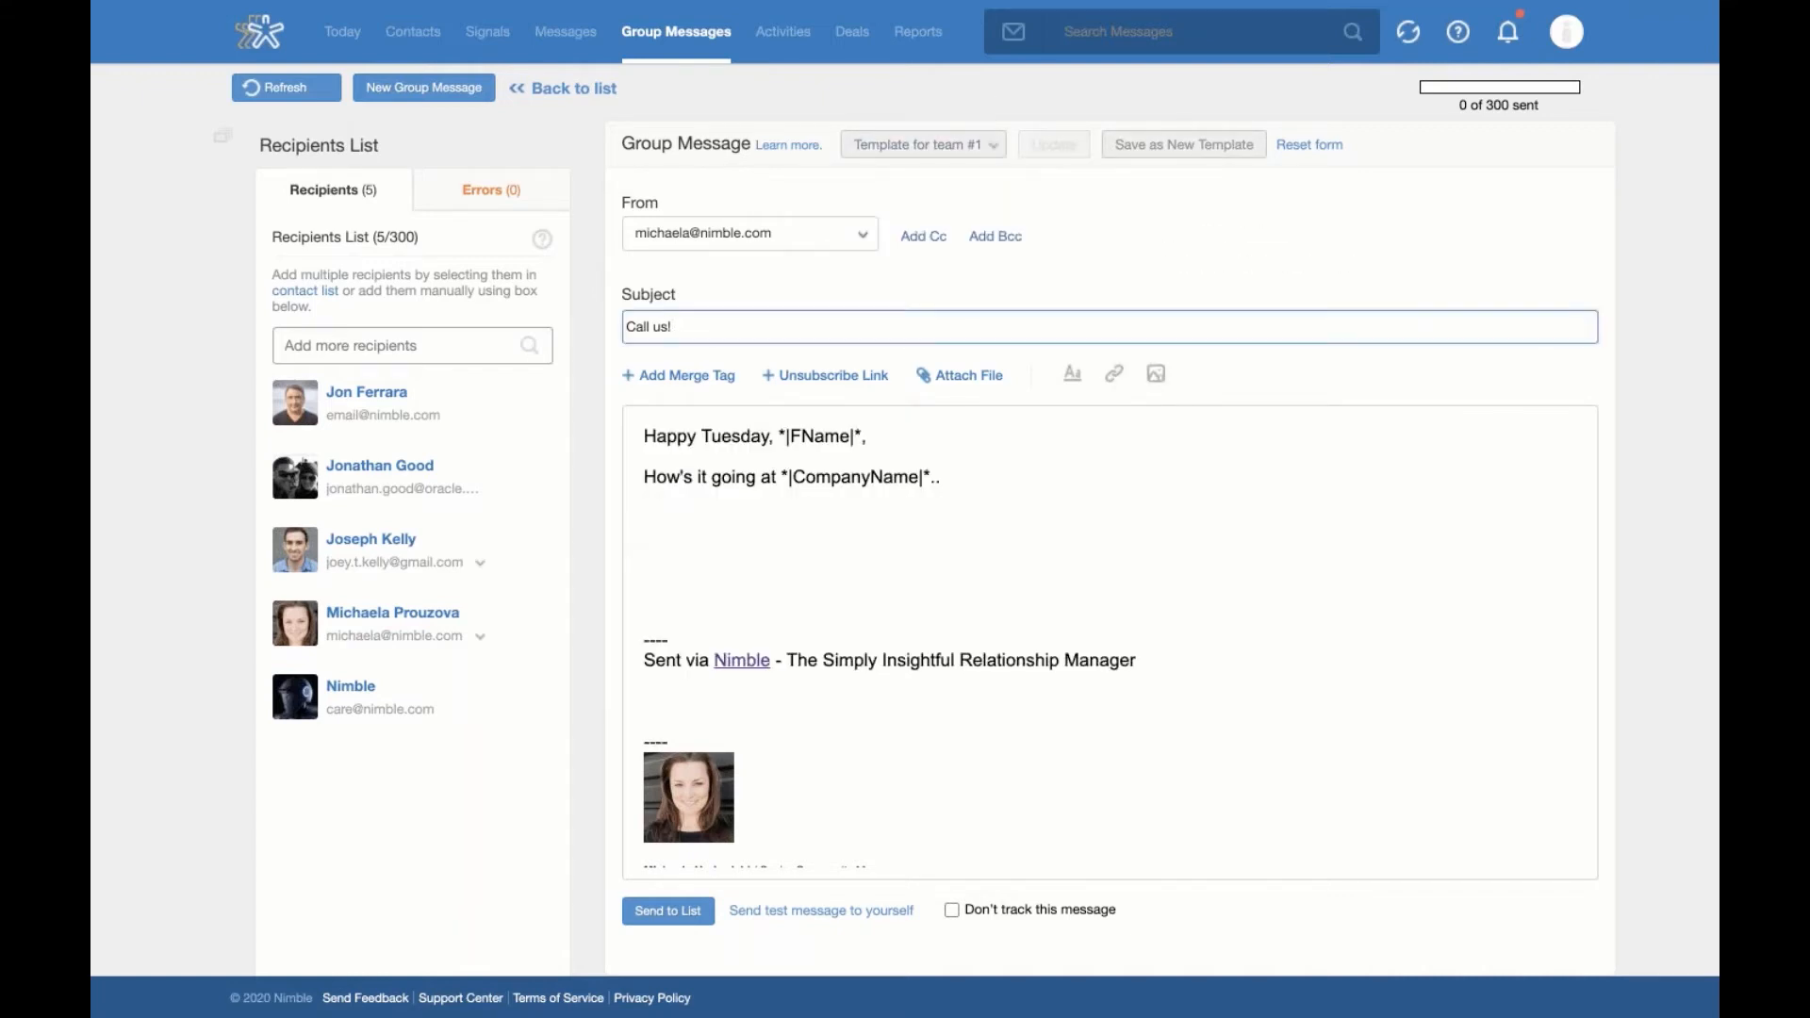
Delete the "Sent via Nimble - The Simply Insightful Relationship Manager" line from the group message, keeping the photo signature
left_click(655, 622)
left_click_drag(642, 633, 1165, 671)
key("BackSpace")
key("BackSpace")
key("BackSpace")
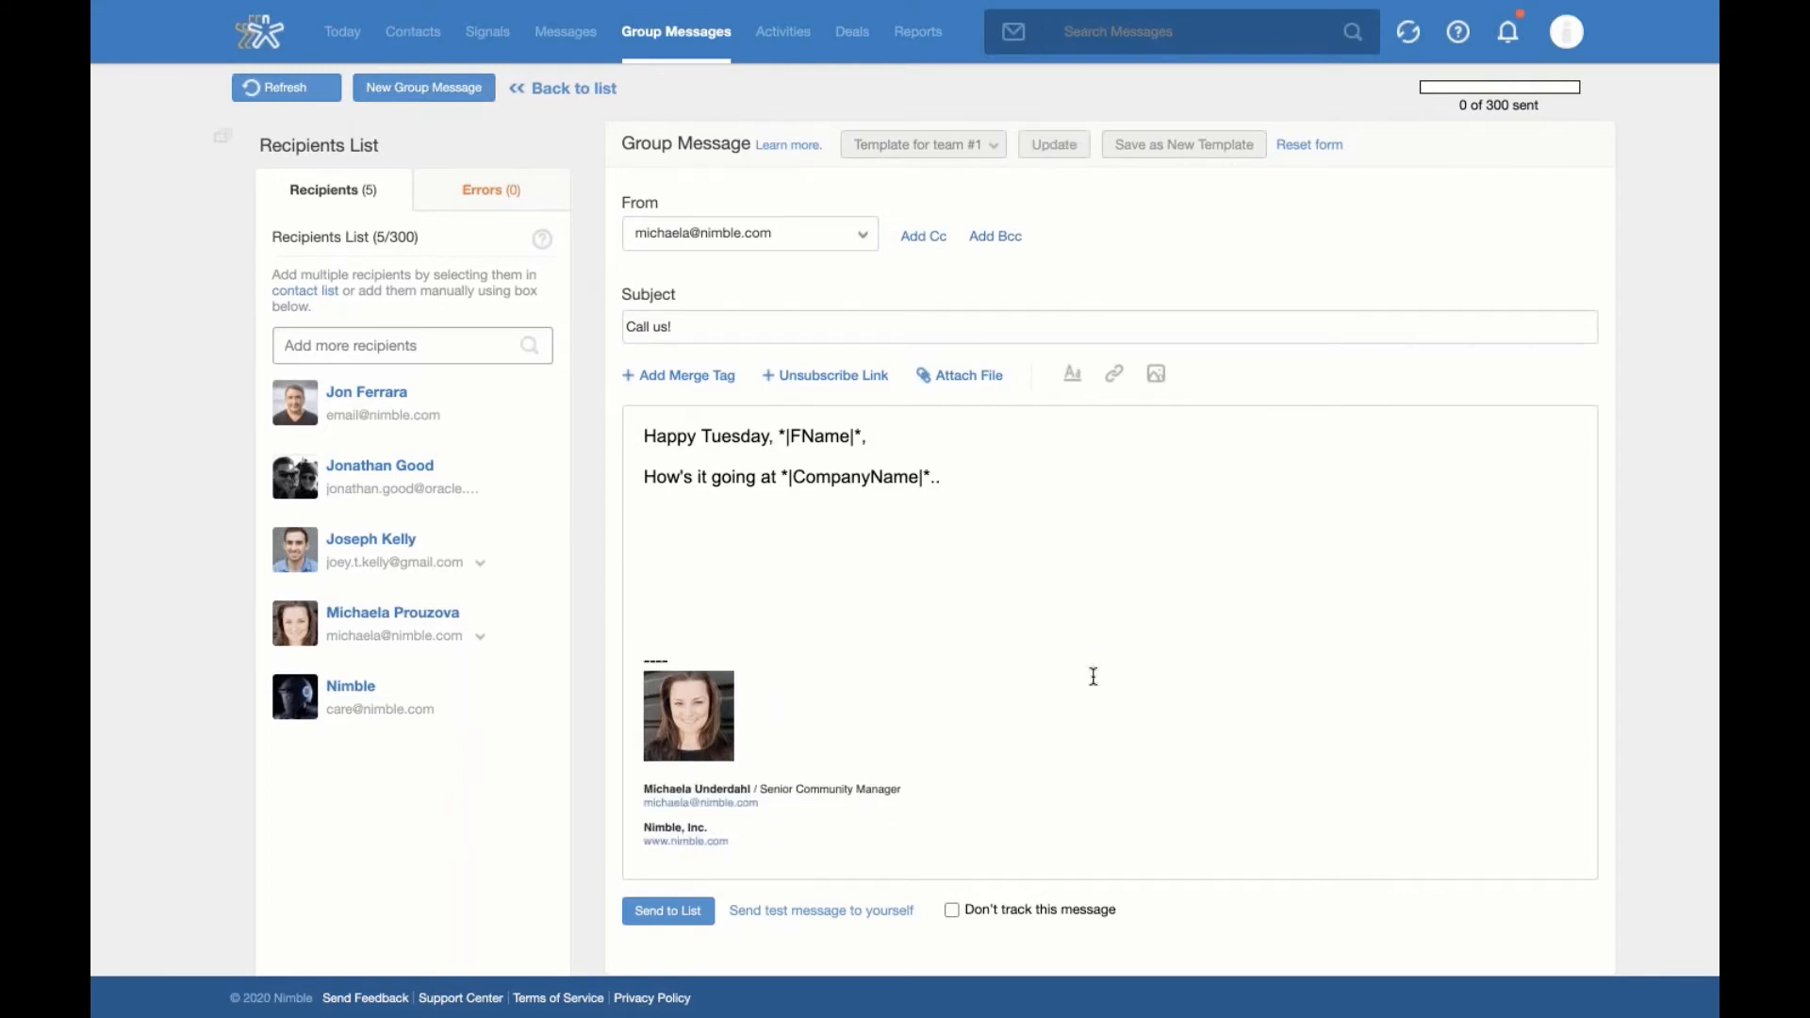
left_click_drag(776, 826, 647, 618)
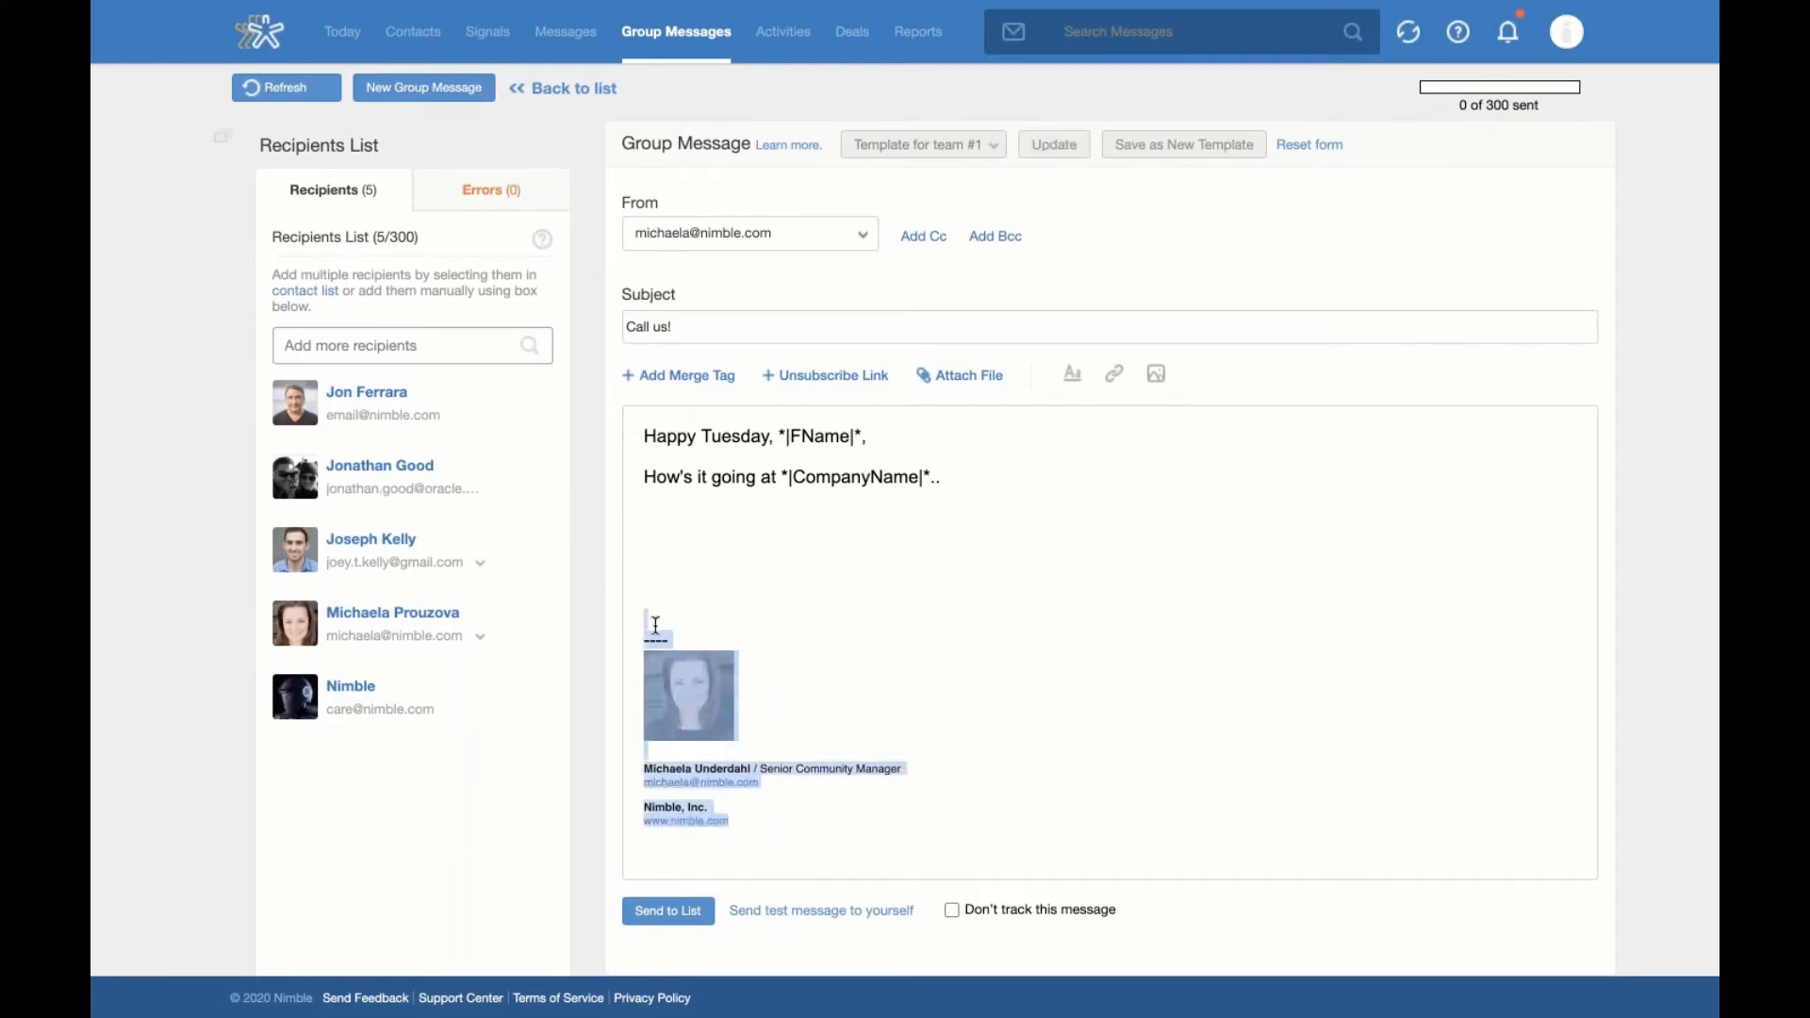
left_click(817, 803)
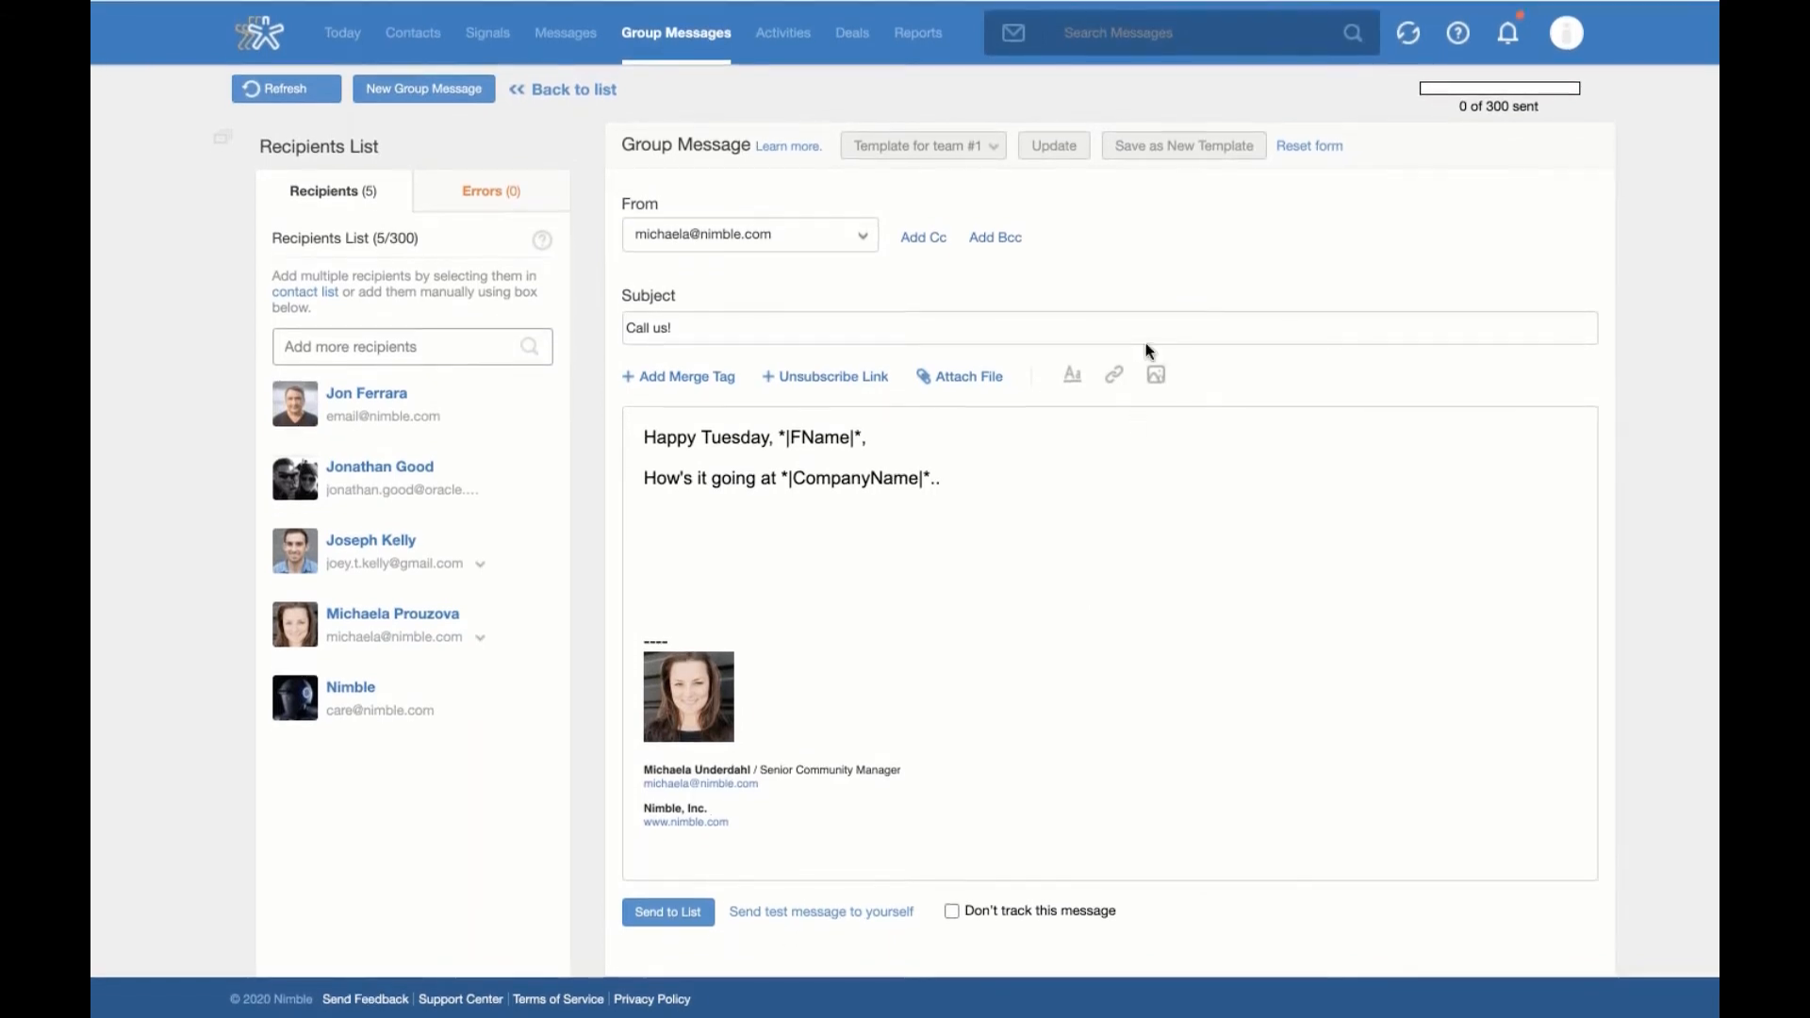
Open the sent group messages and view the tracking report of "New Nimble Demo - Request for Feedback"
left_click(703, 38)
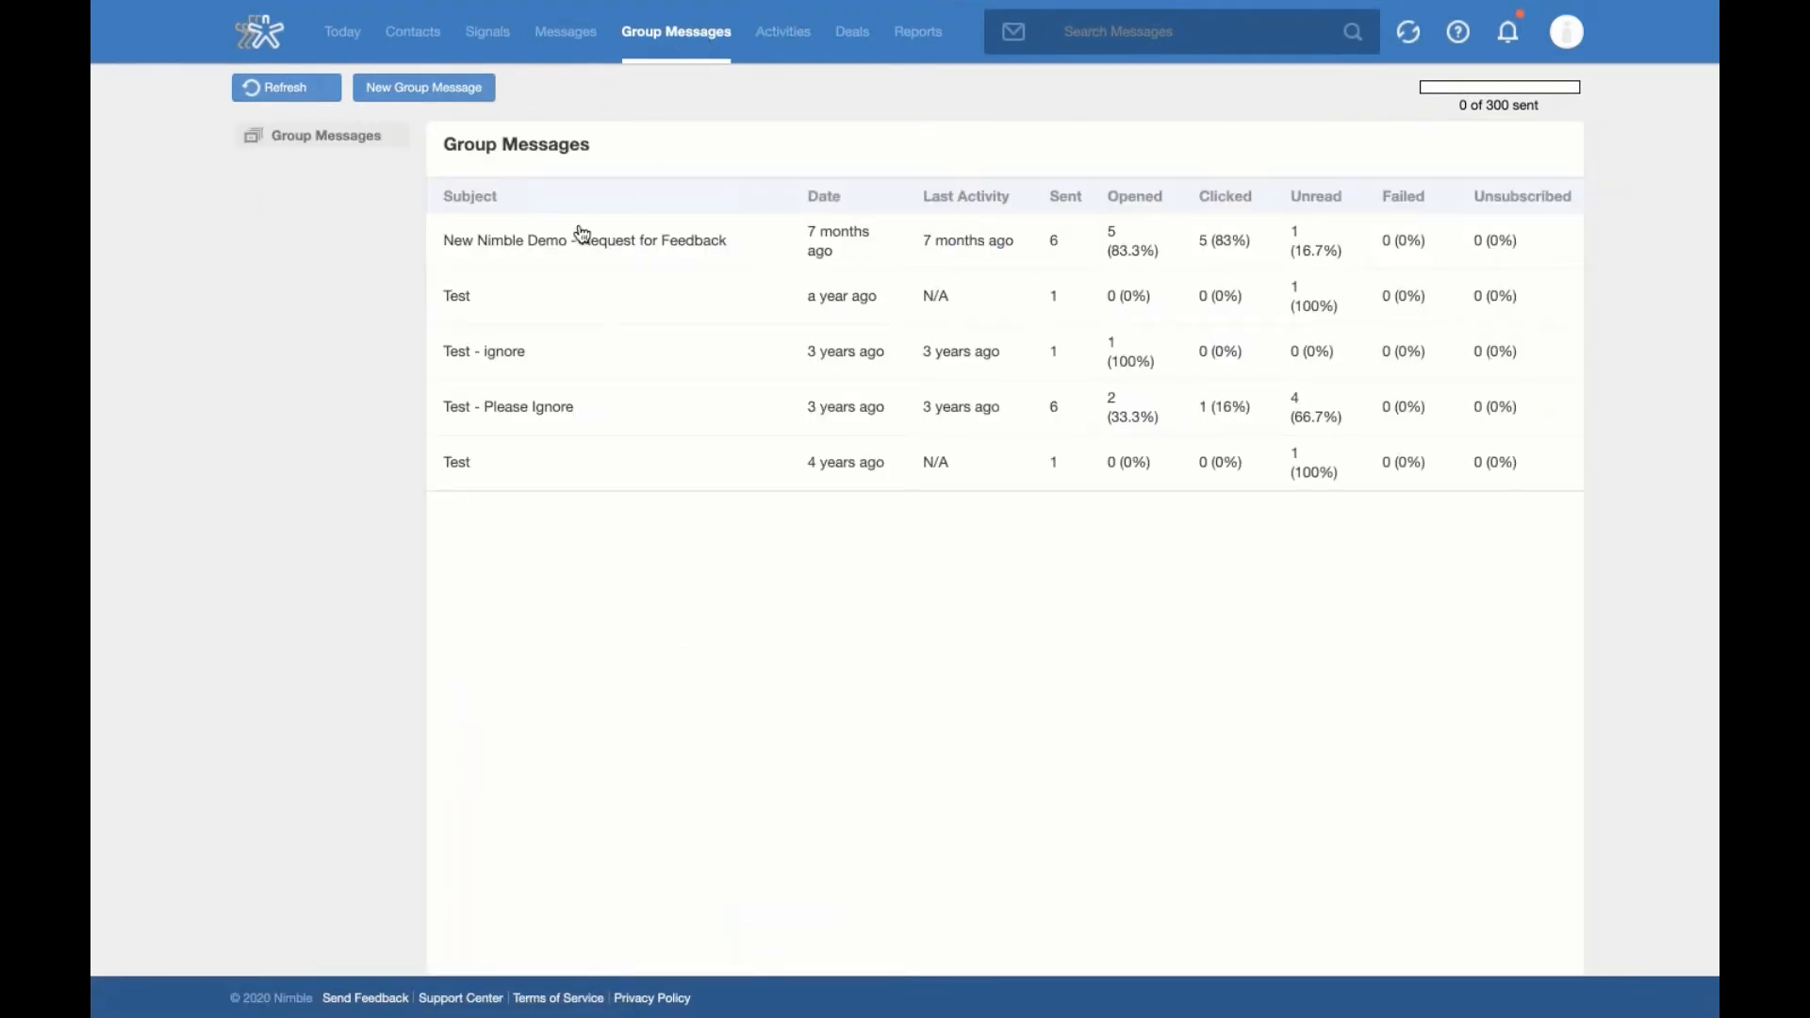
left_click(655, 247)
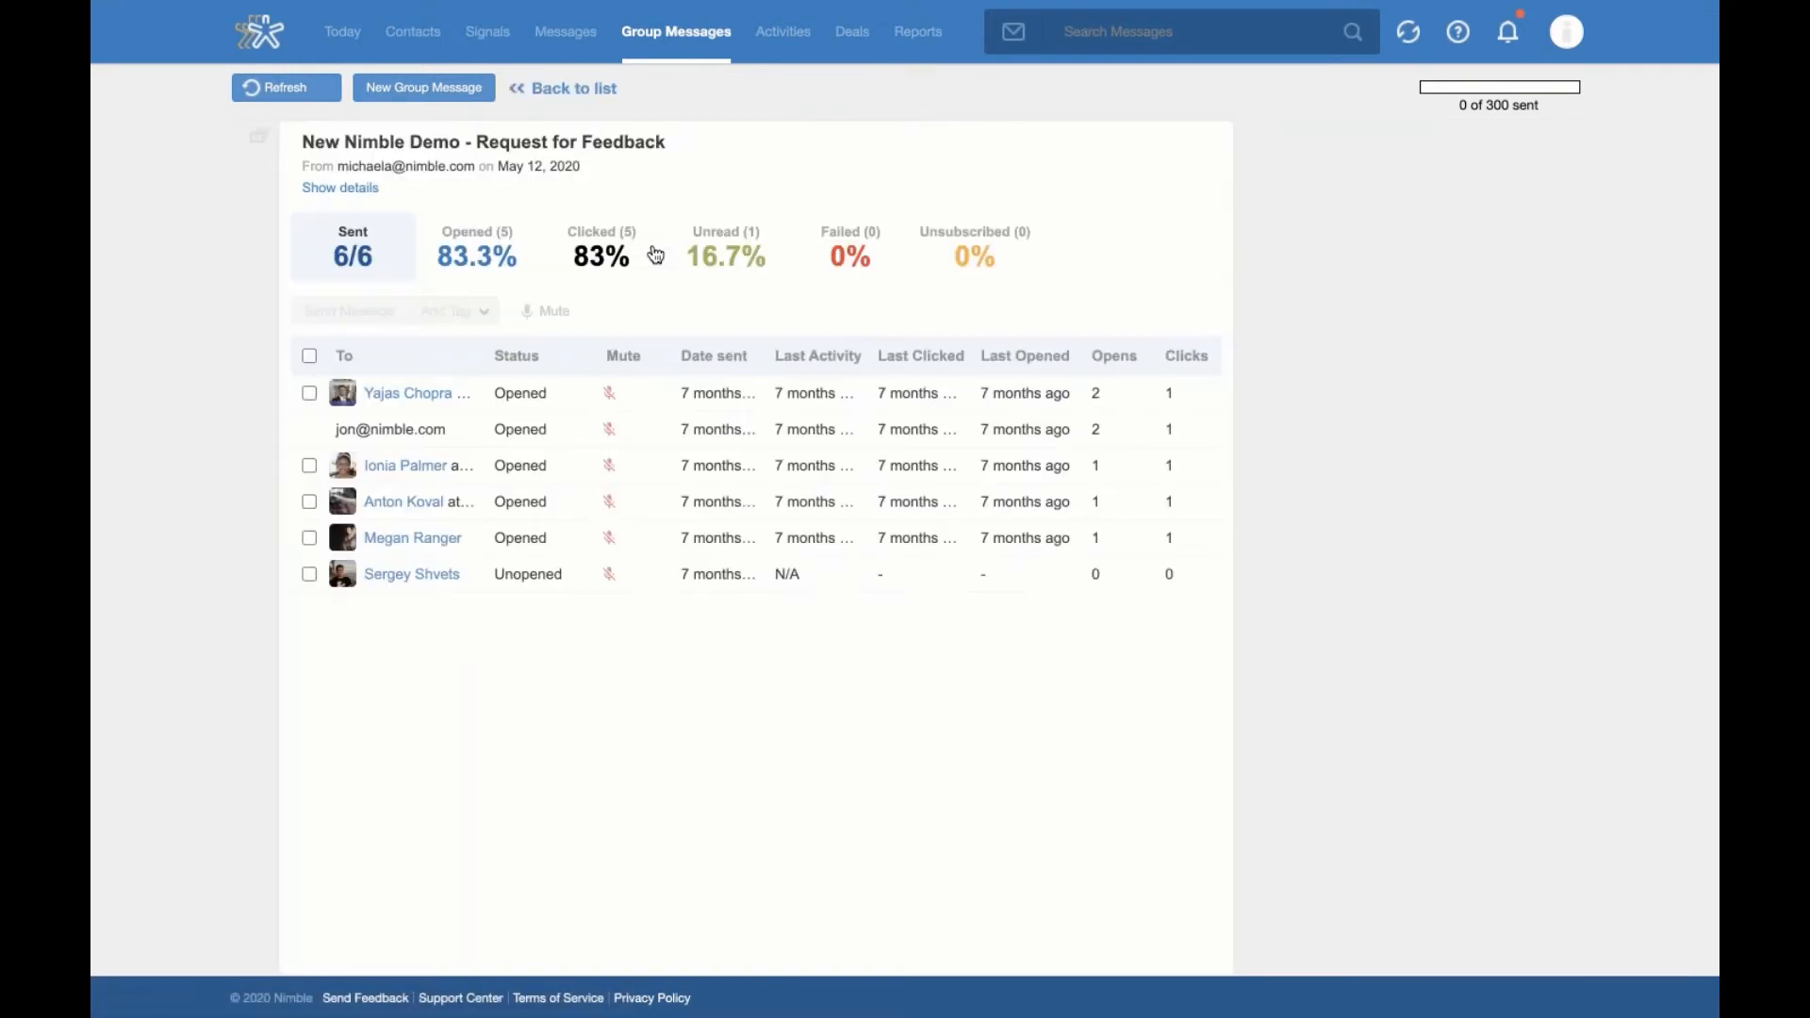
Open the activities listing and show tasks assigned to both team members by adding the second member to the assignee filter
scroll(666, 736, "up", 1)
left_click(786, 38)
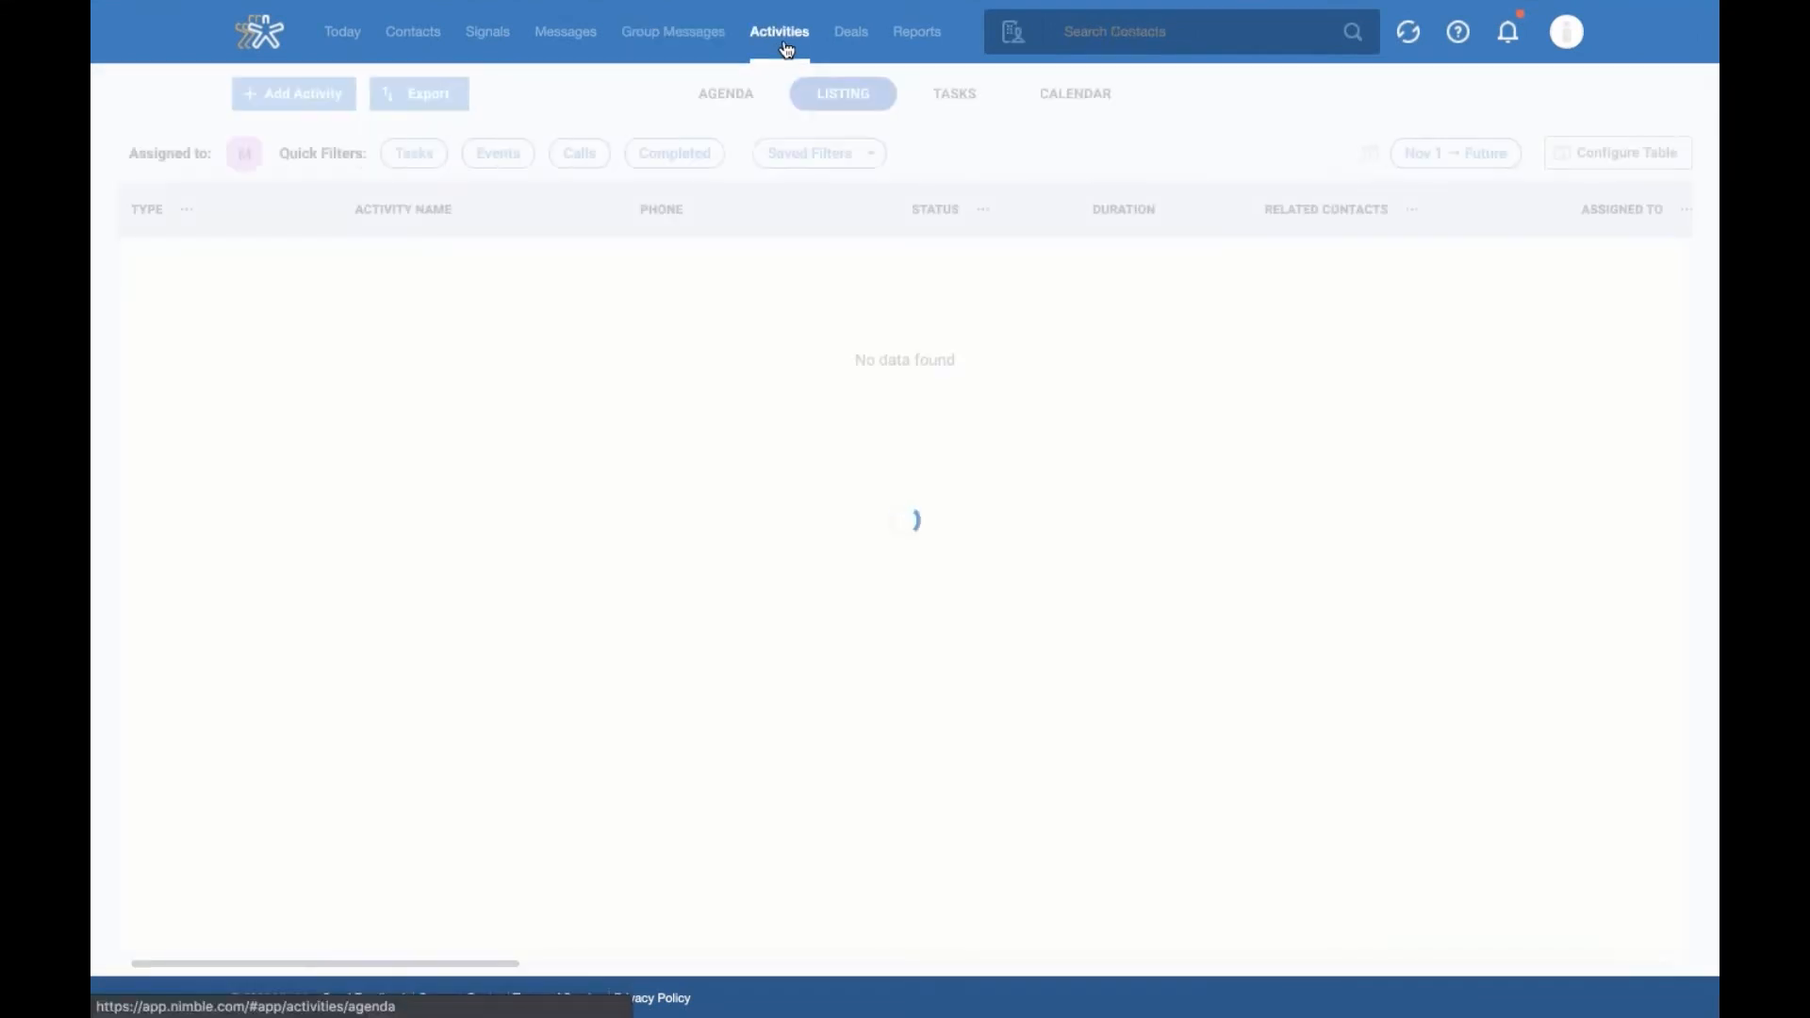
left_click(247, 156)
left_click(241, 312)
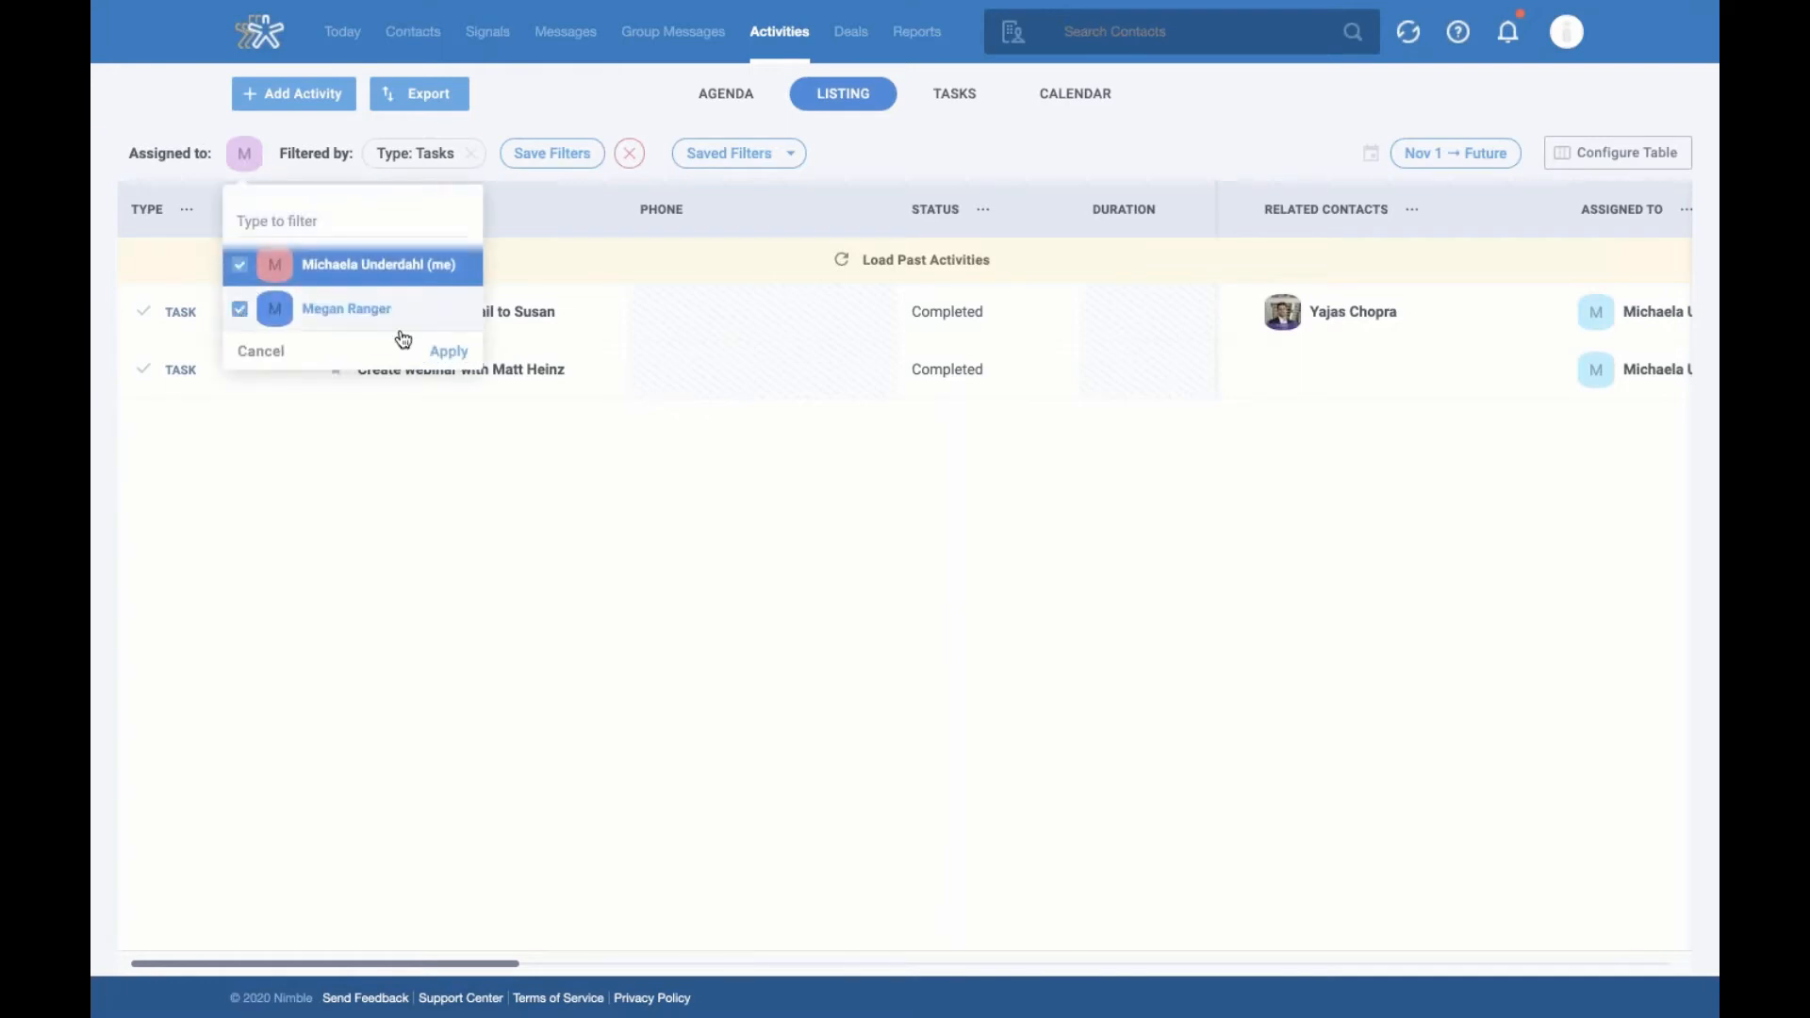
left_click(448, 352)
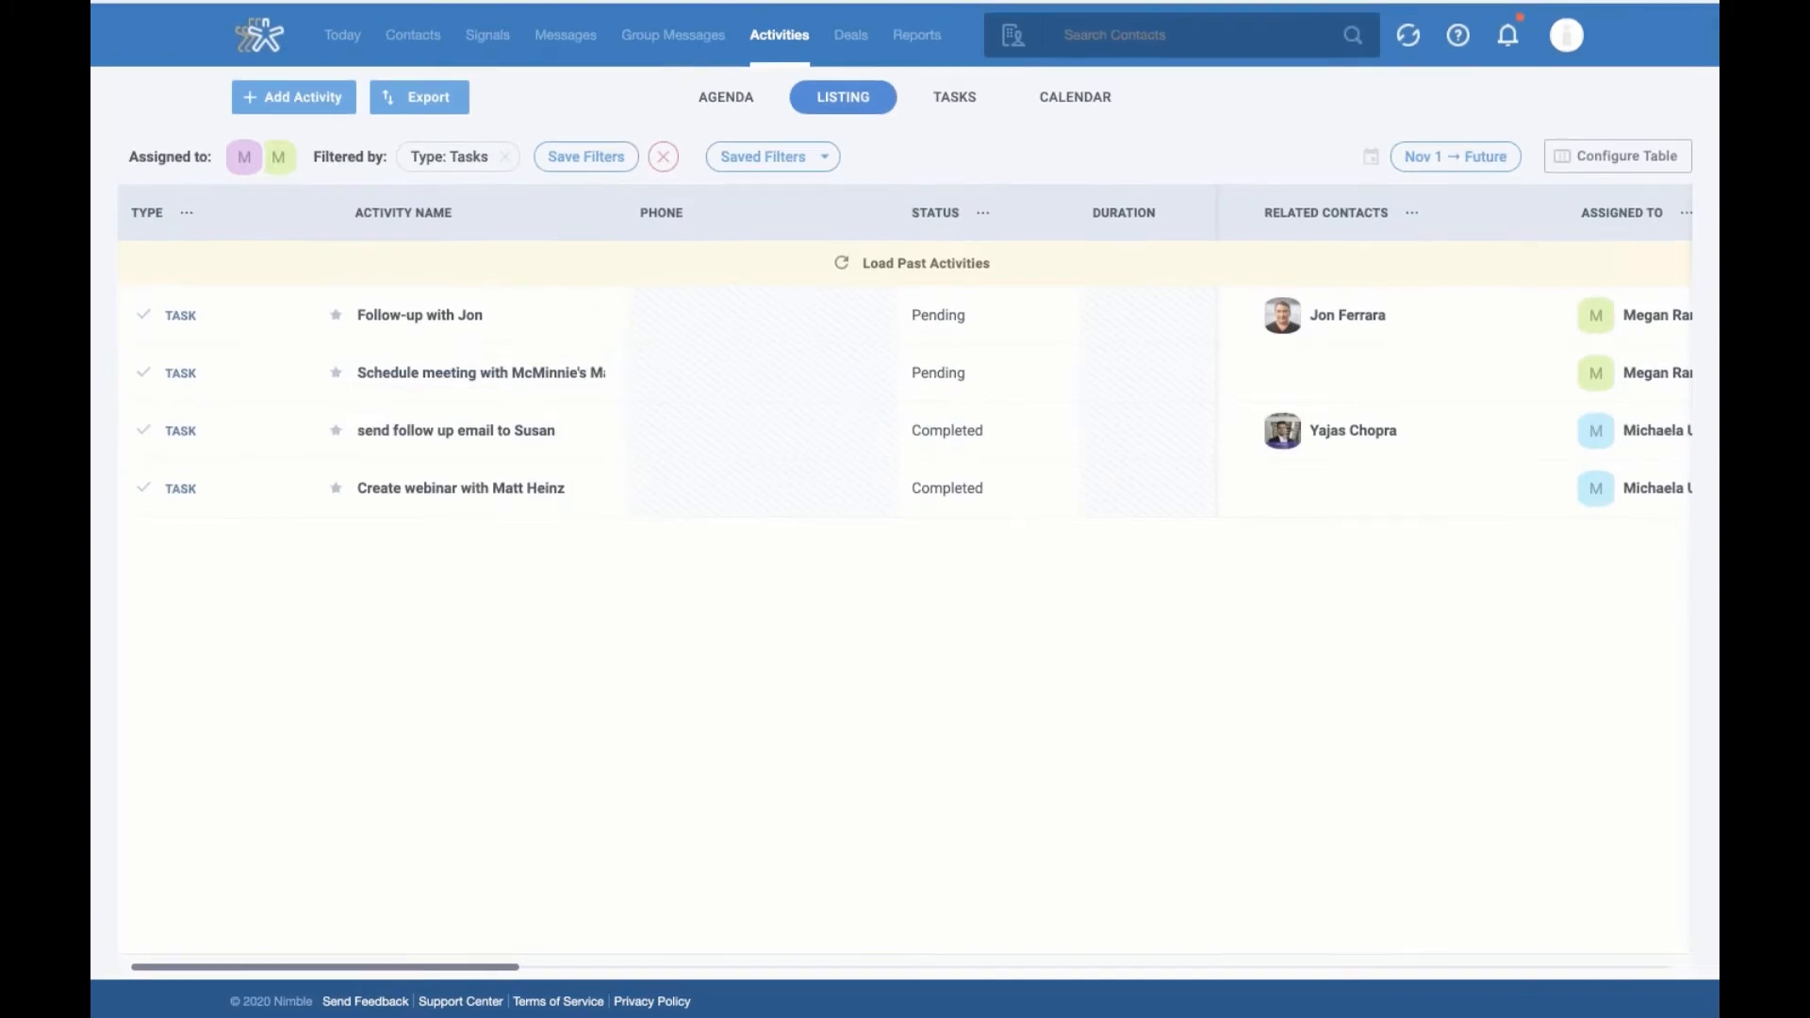
Replace the Tasks type filter with Calls and remove the second team member from the assignee filter
left_click(507, 157)
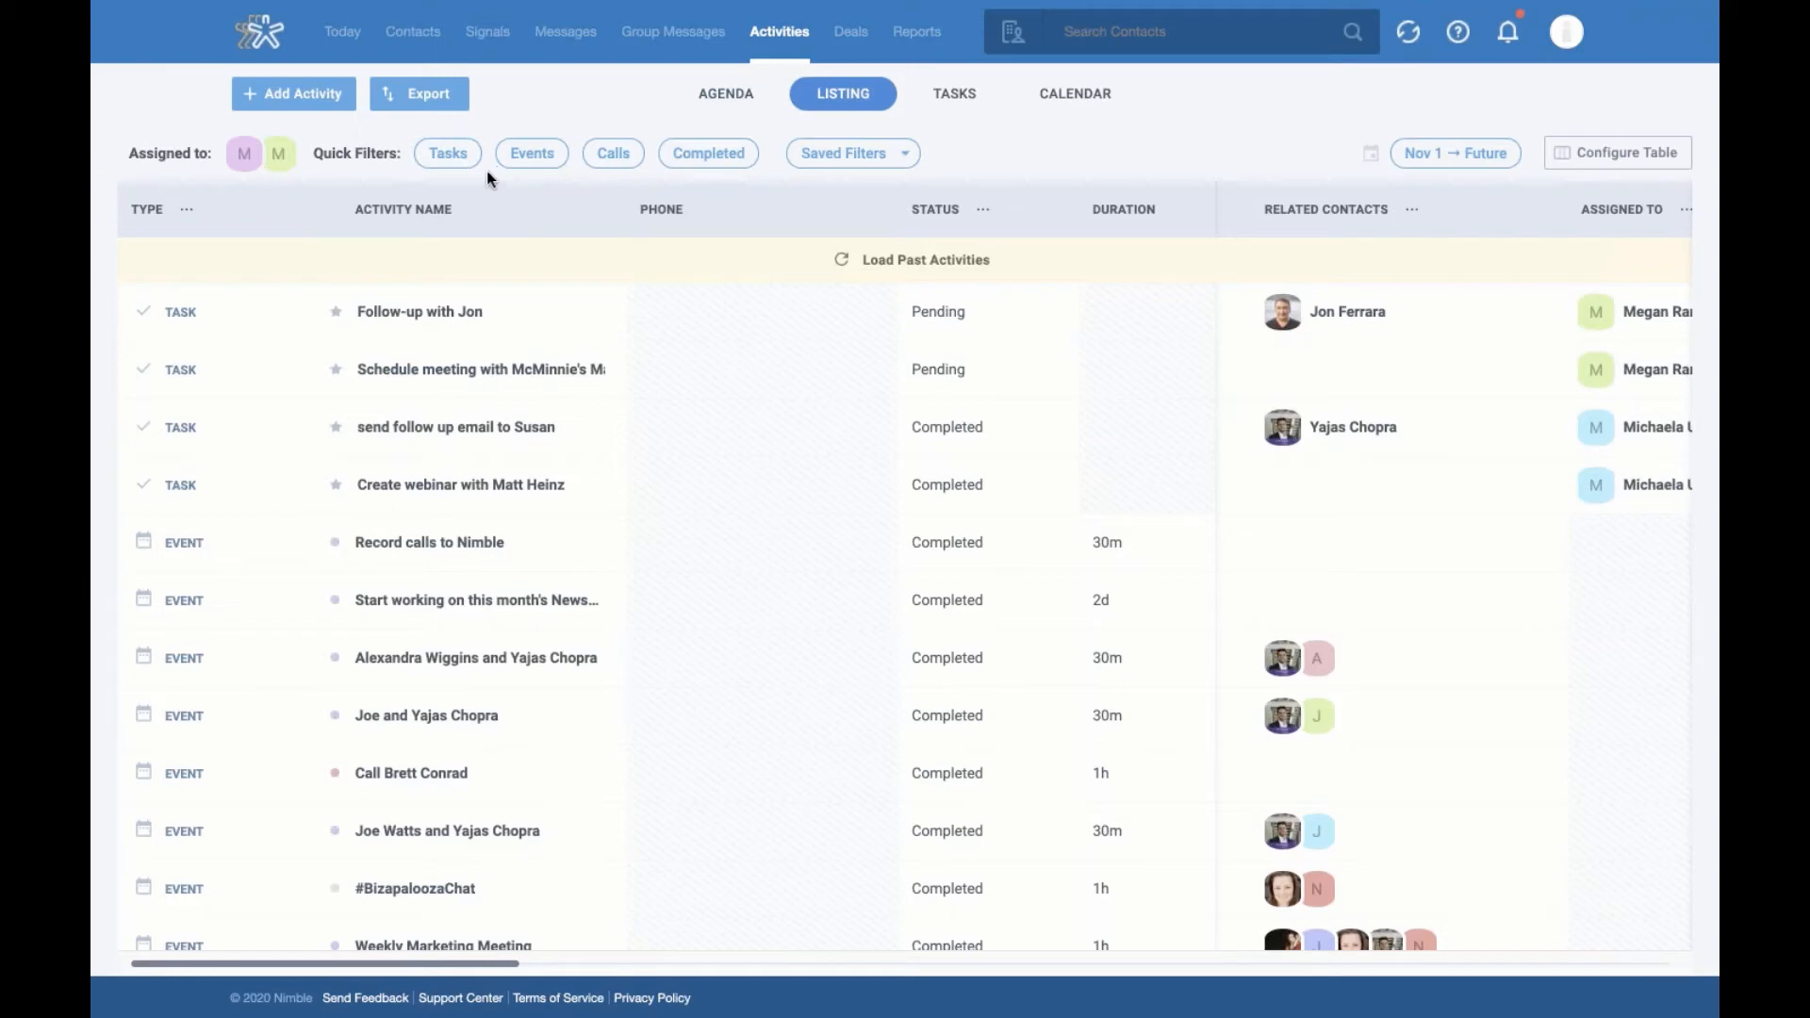
left_click(614, 157)
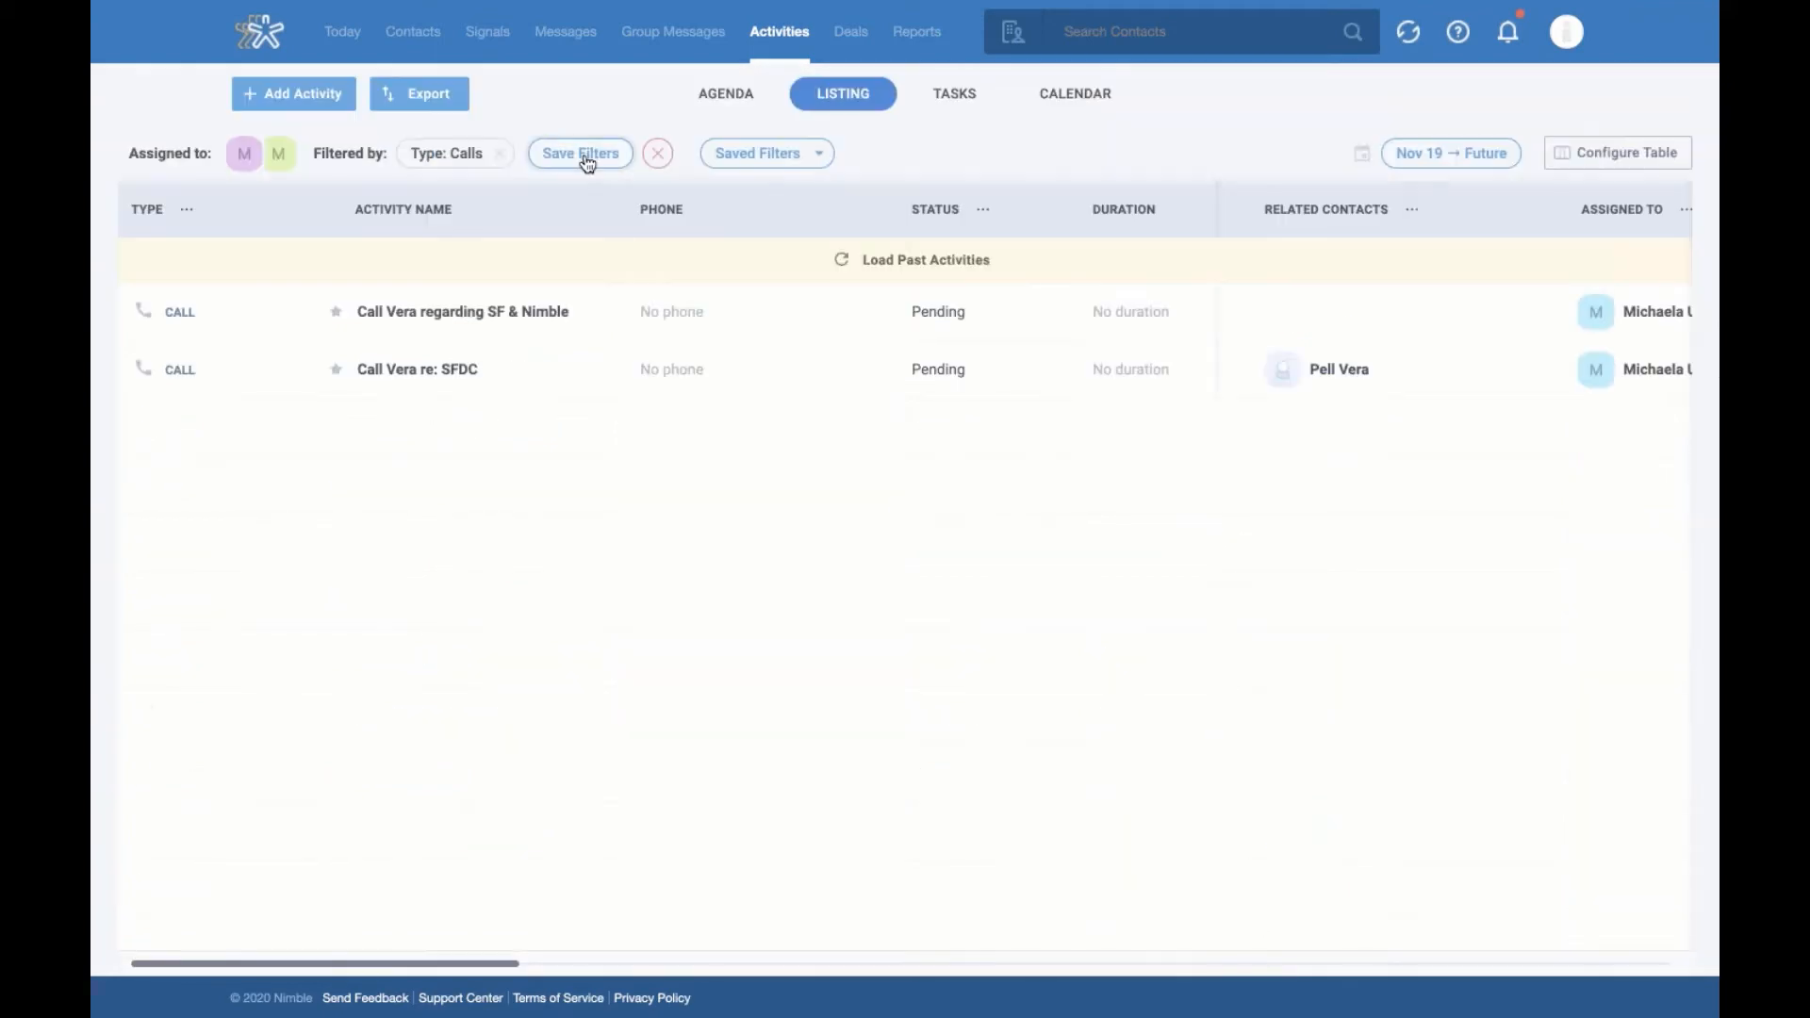
left_click(244, 153)
left_click(237, 309)
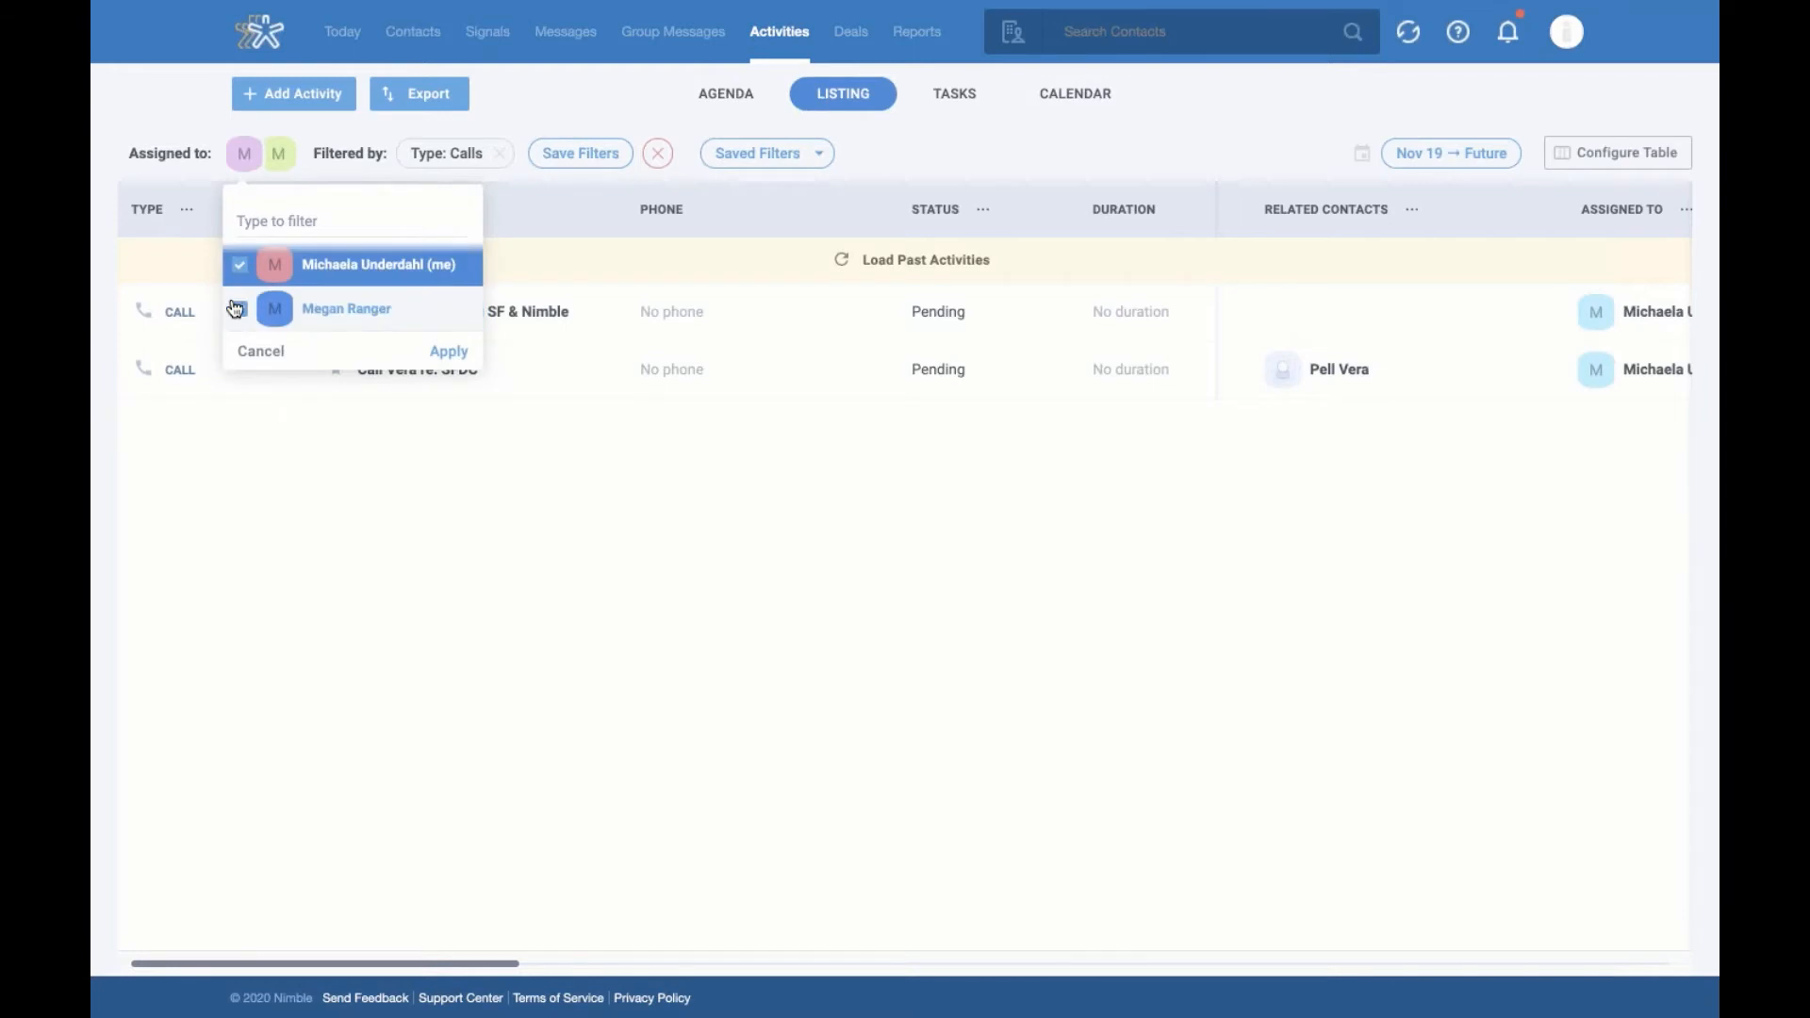
left_click(448, 352)
Set the activities date range to start from November 1, 2020, and review the assignee options without changing them
left_click(1444, 155)
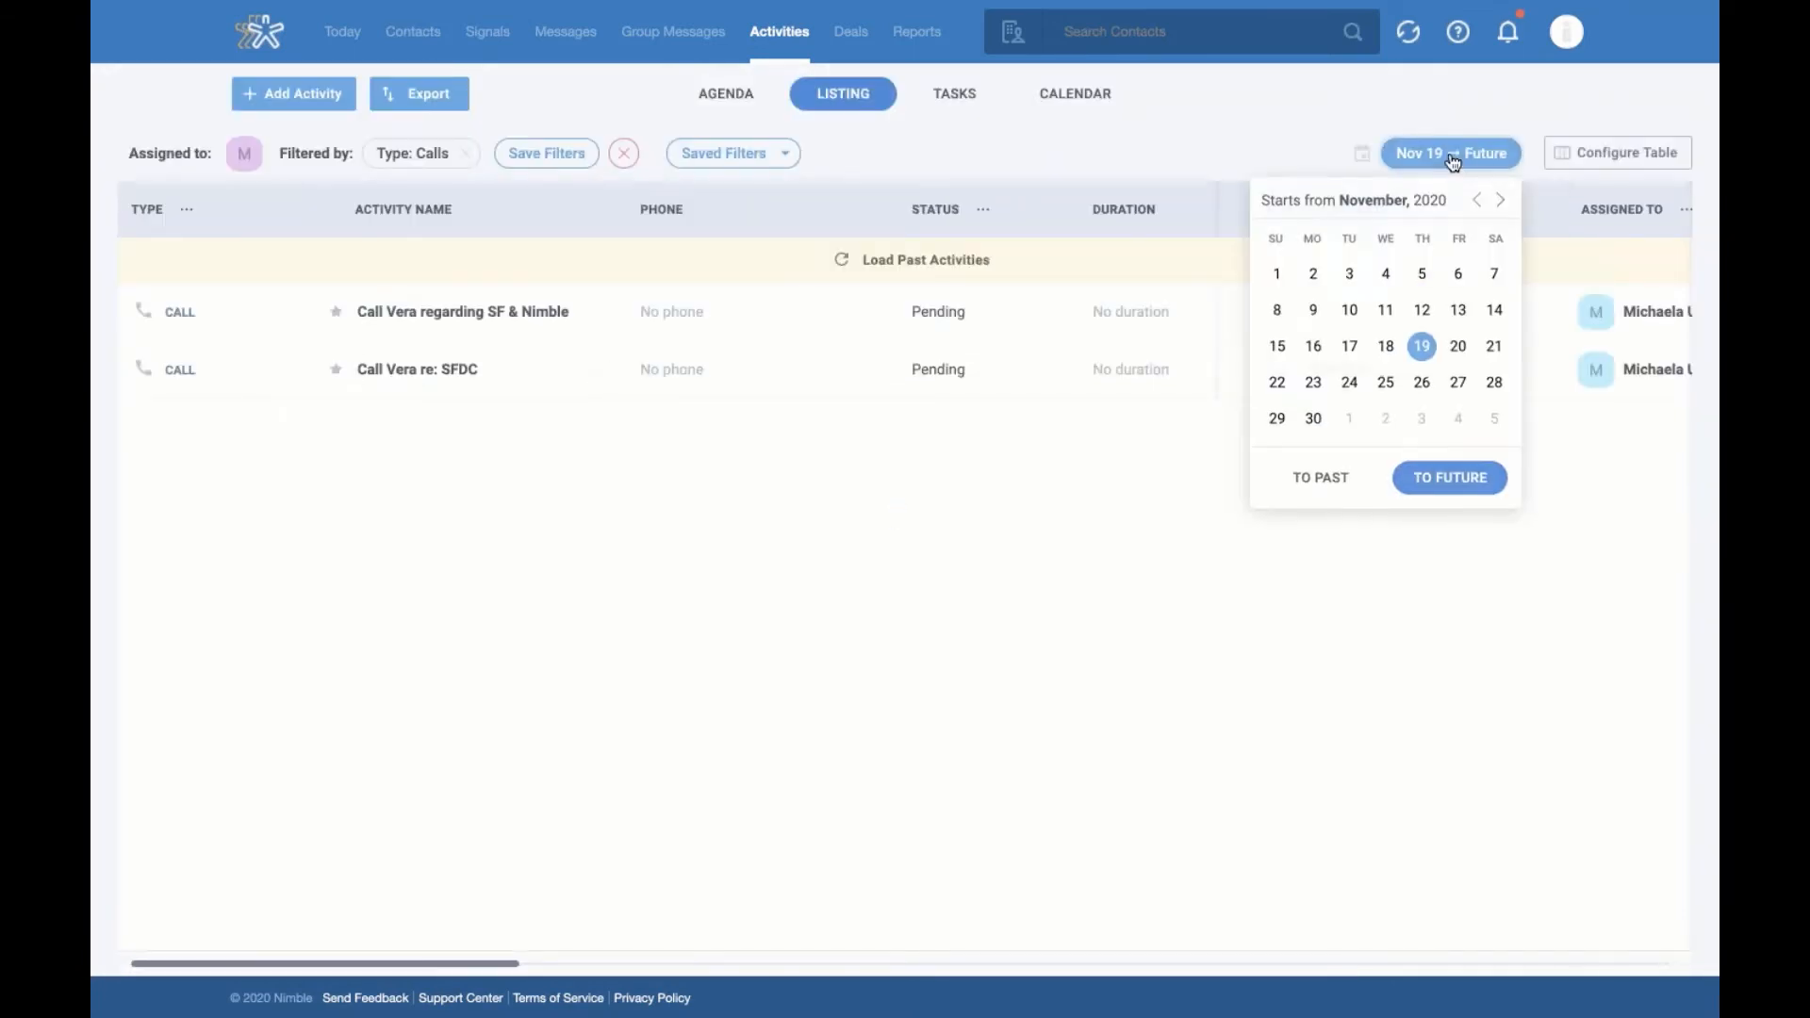
left_click(1276, 274)
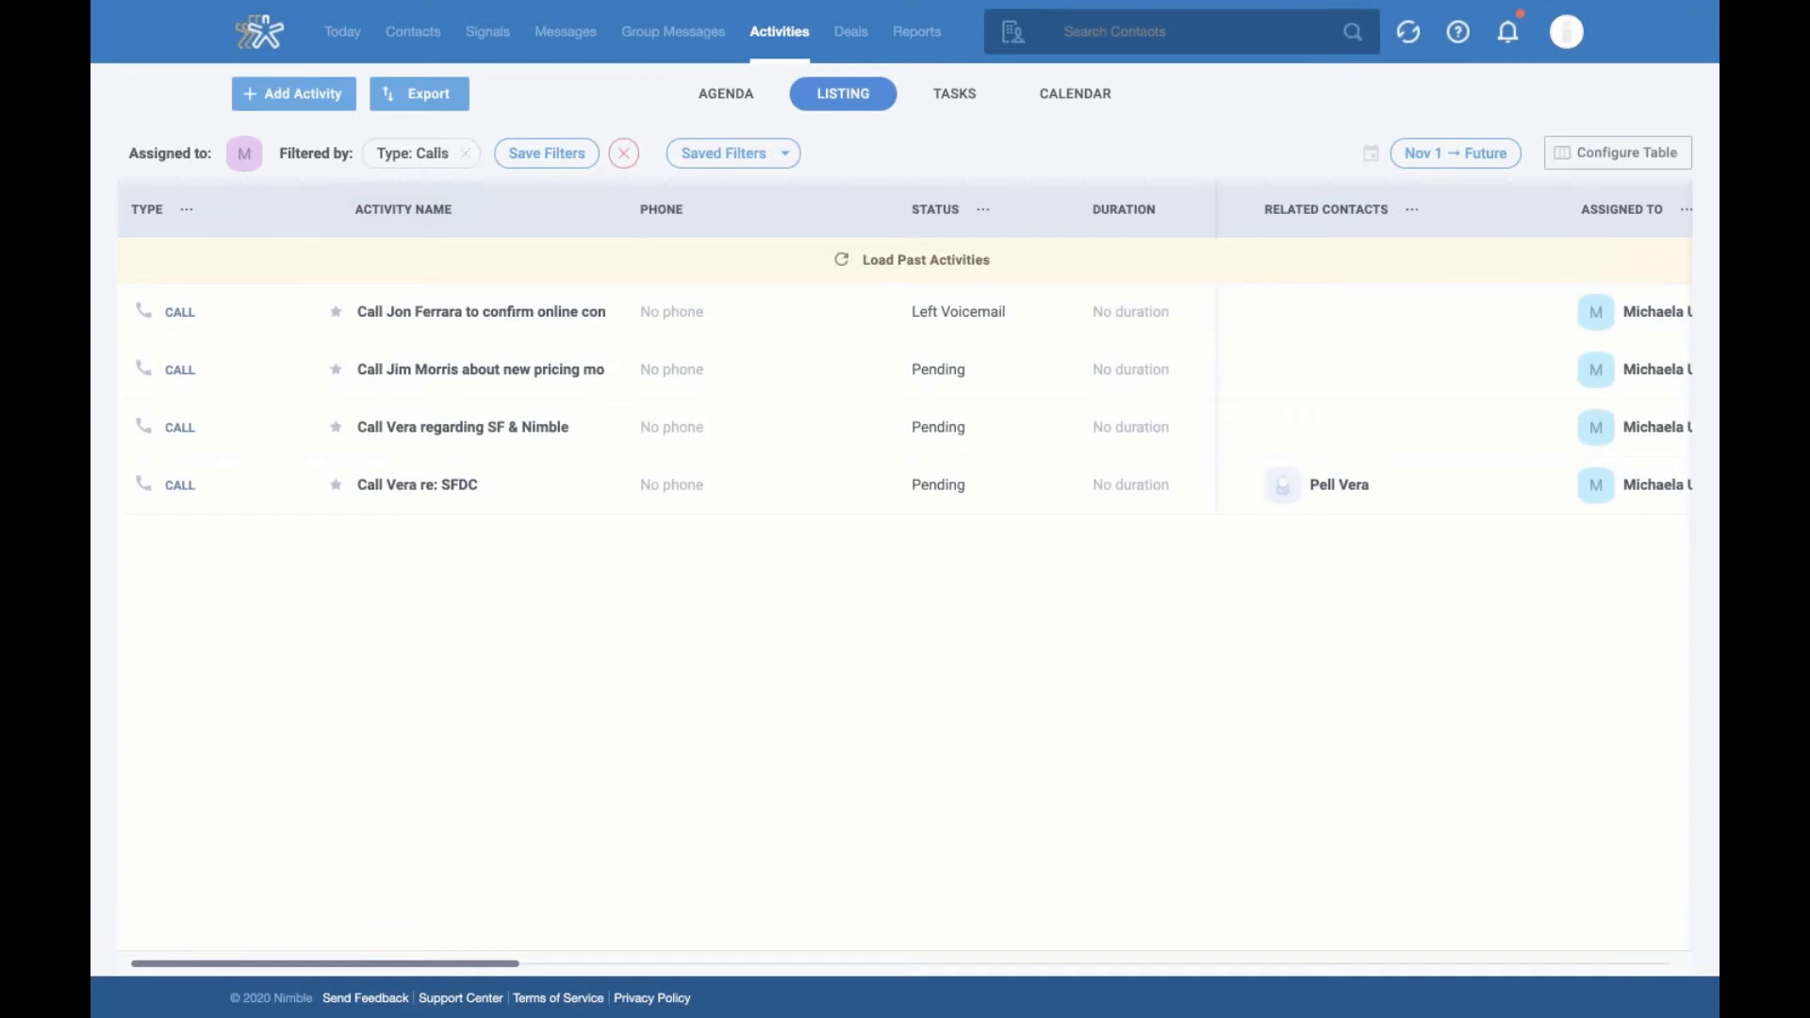
left_click(243, 165)
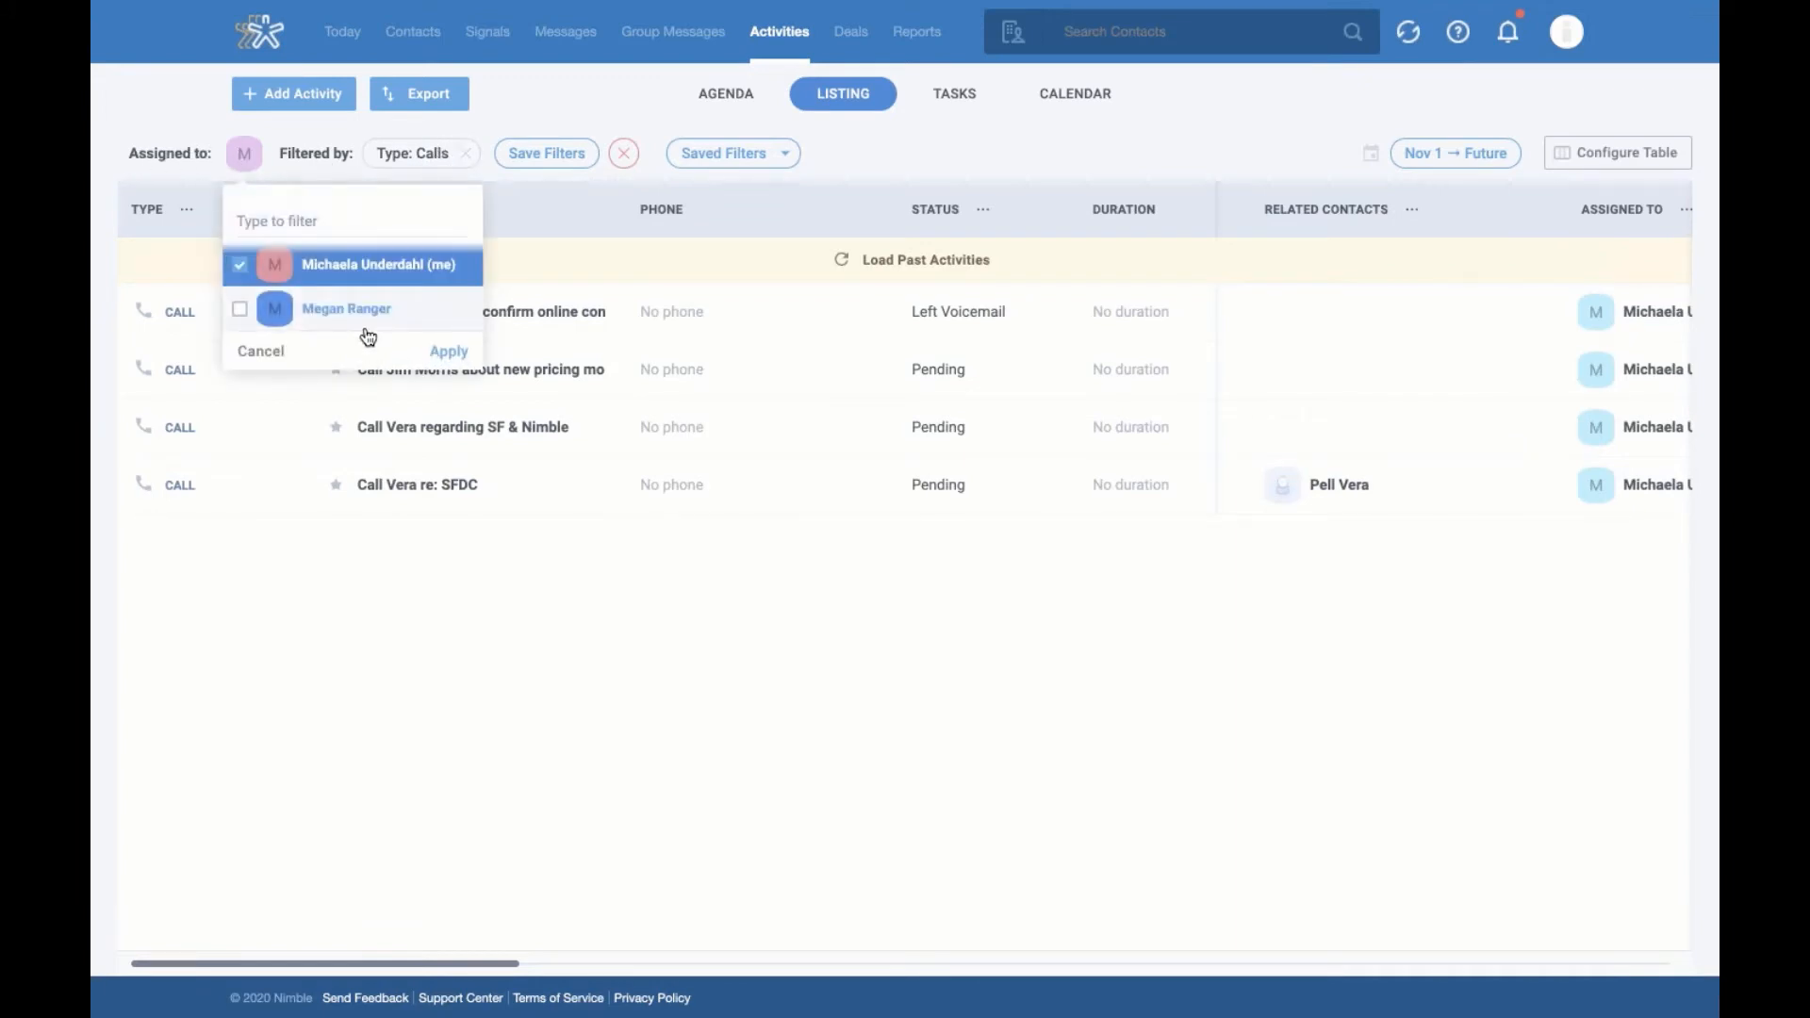
left_click(1175, 126)
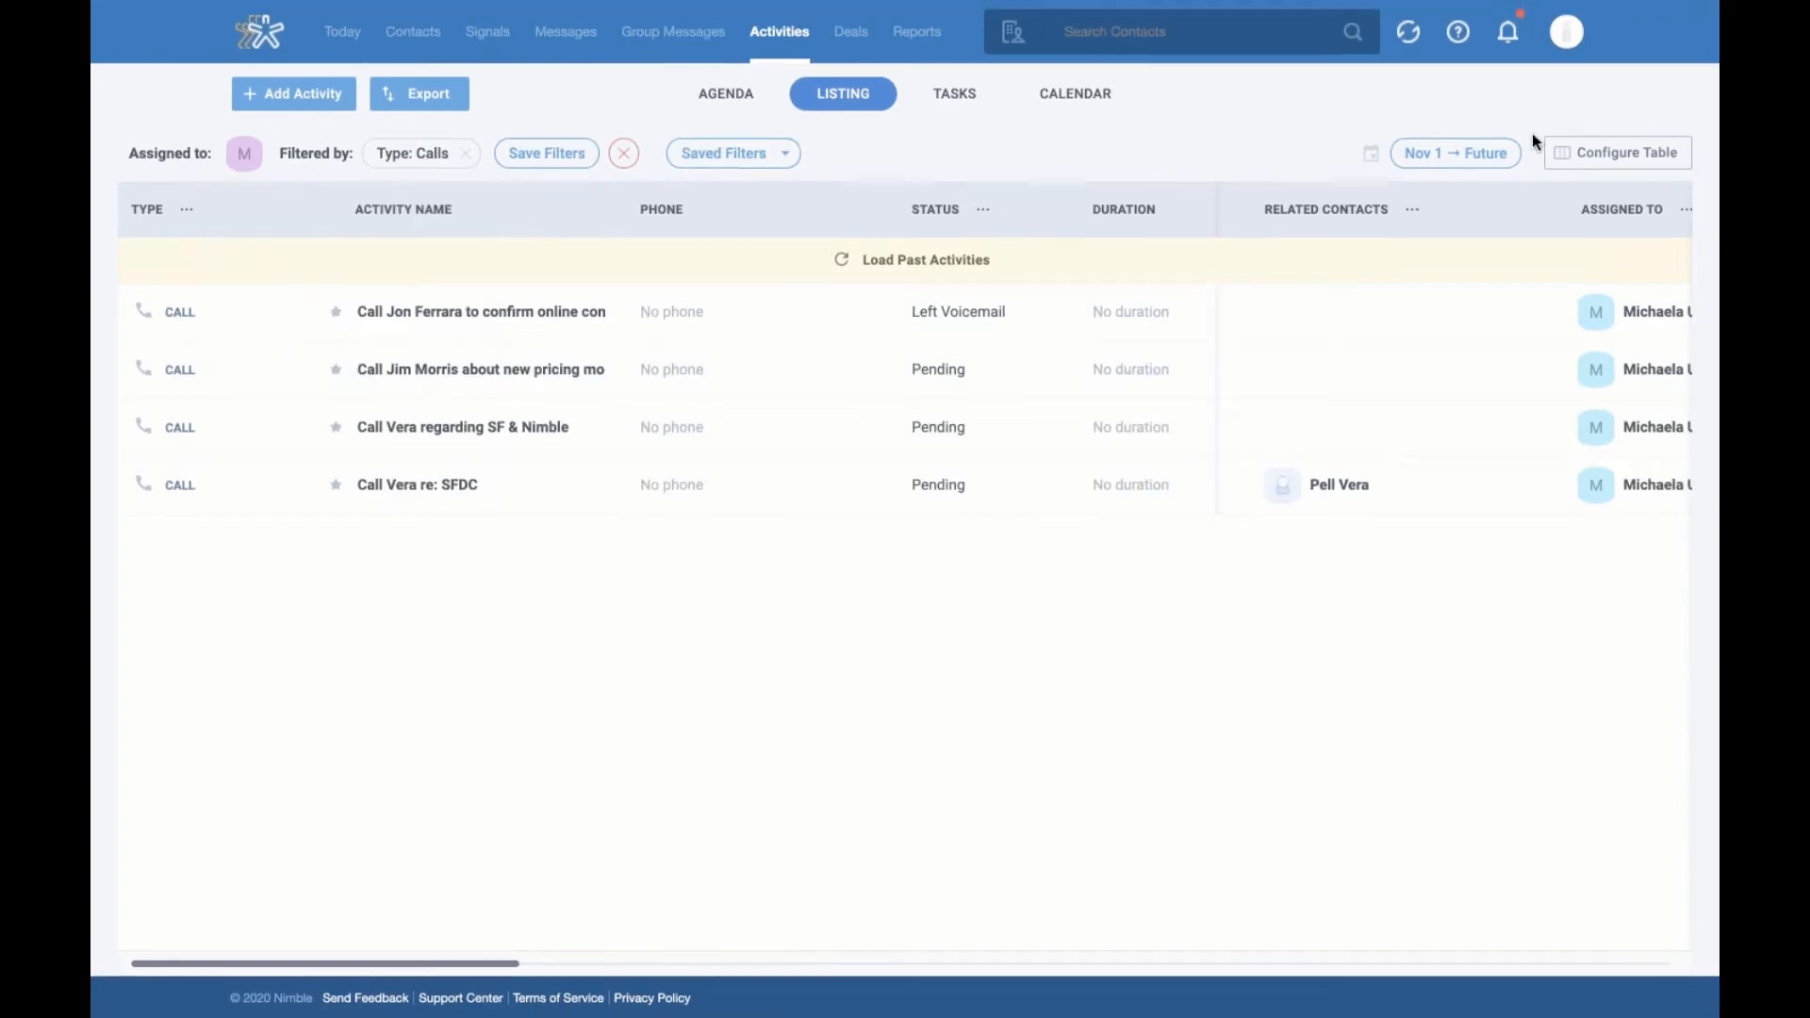
Try pinning the Related Contacts column in the activities table, and unpin it again
left_click(1680, 168)
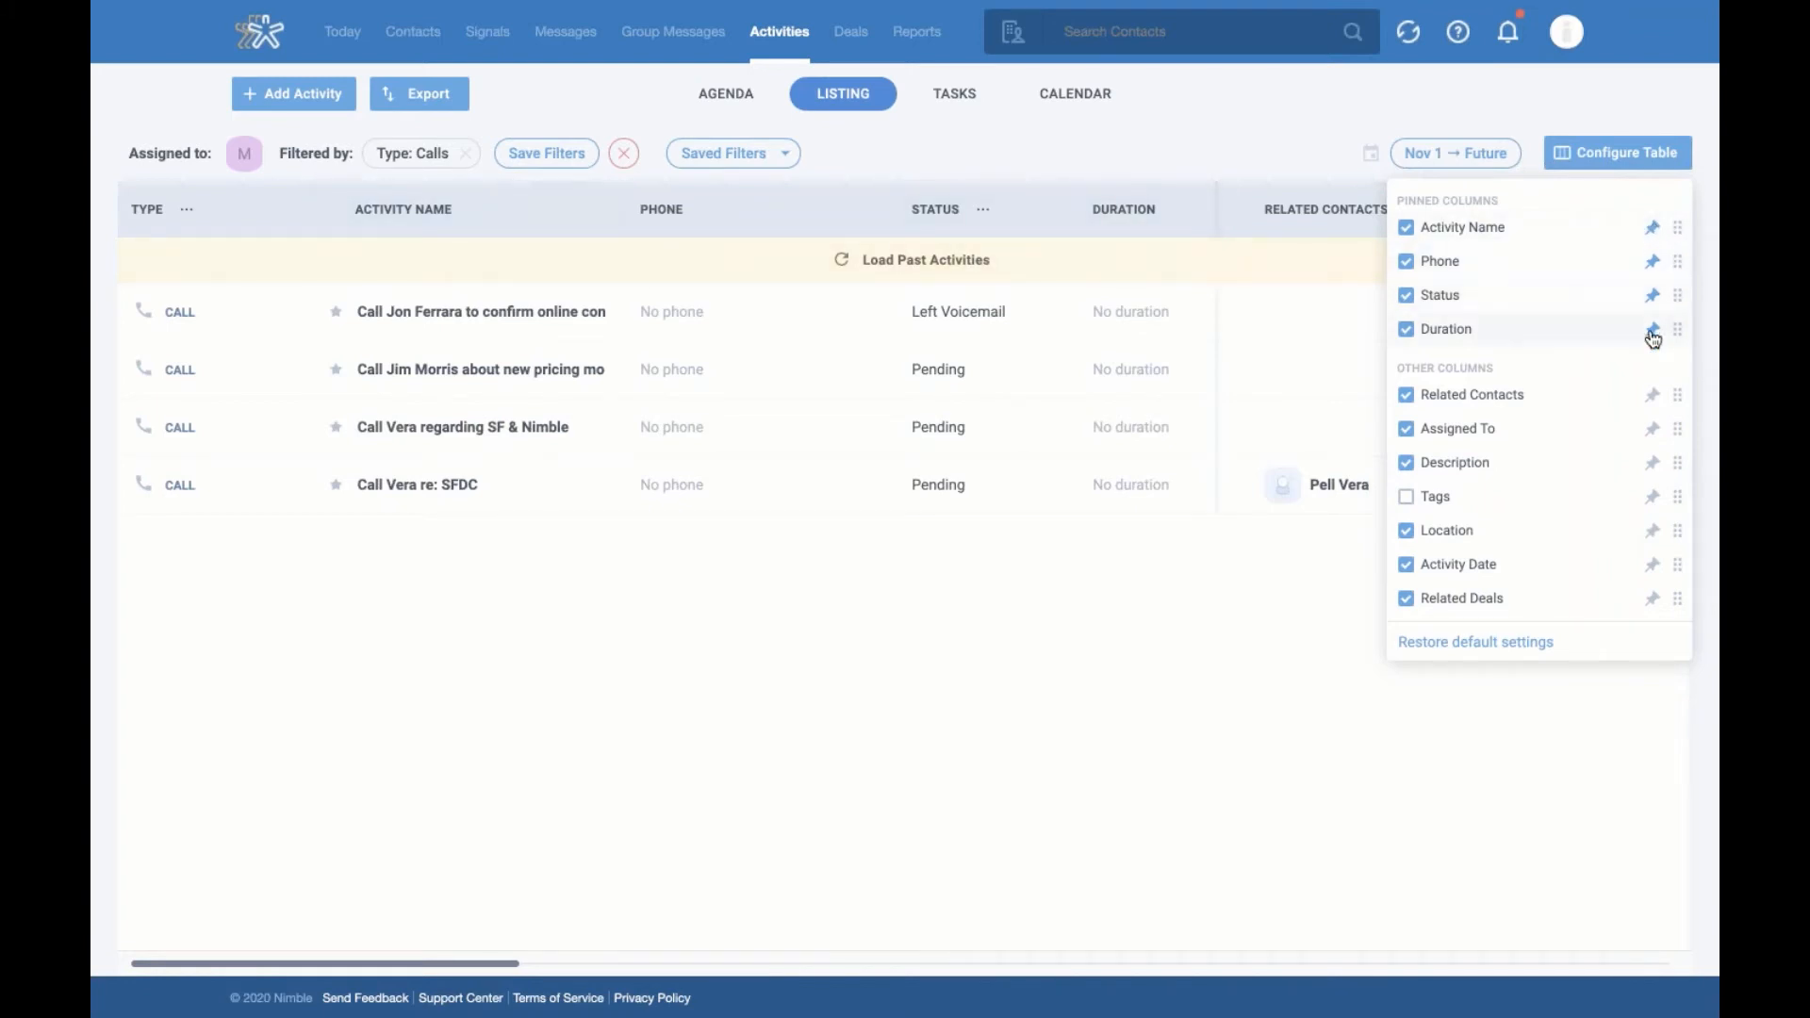
left_click(1653, 395)
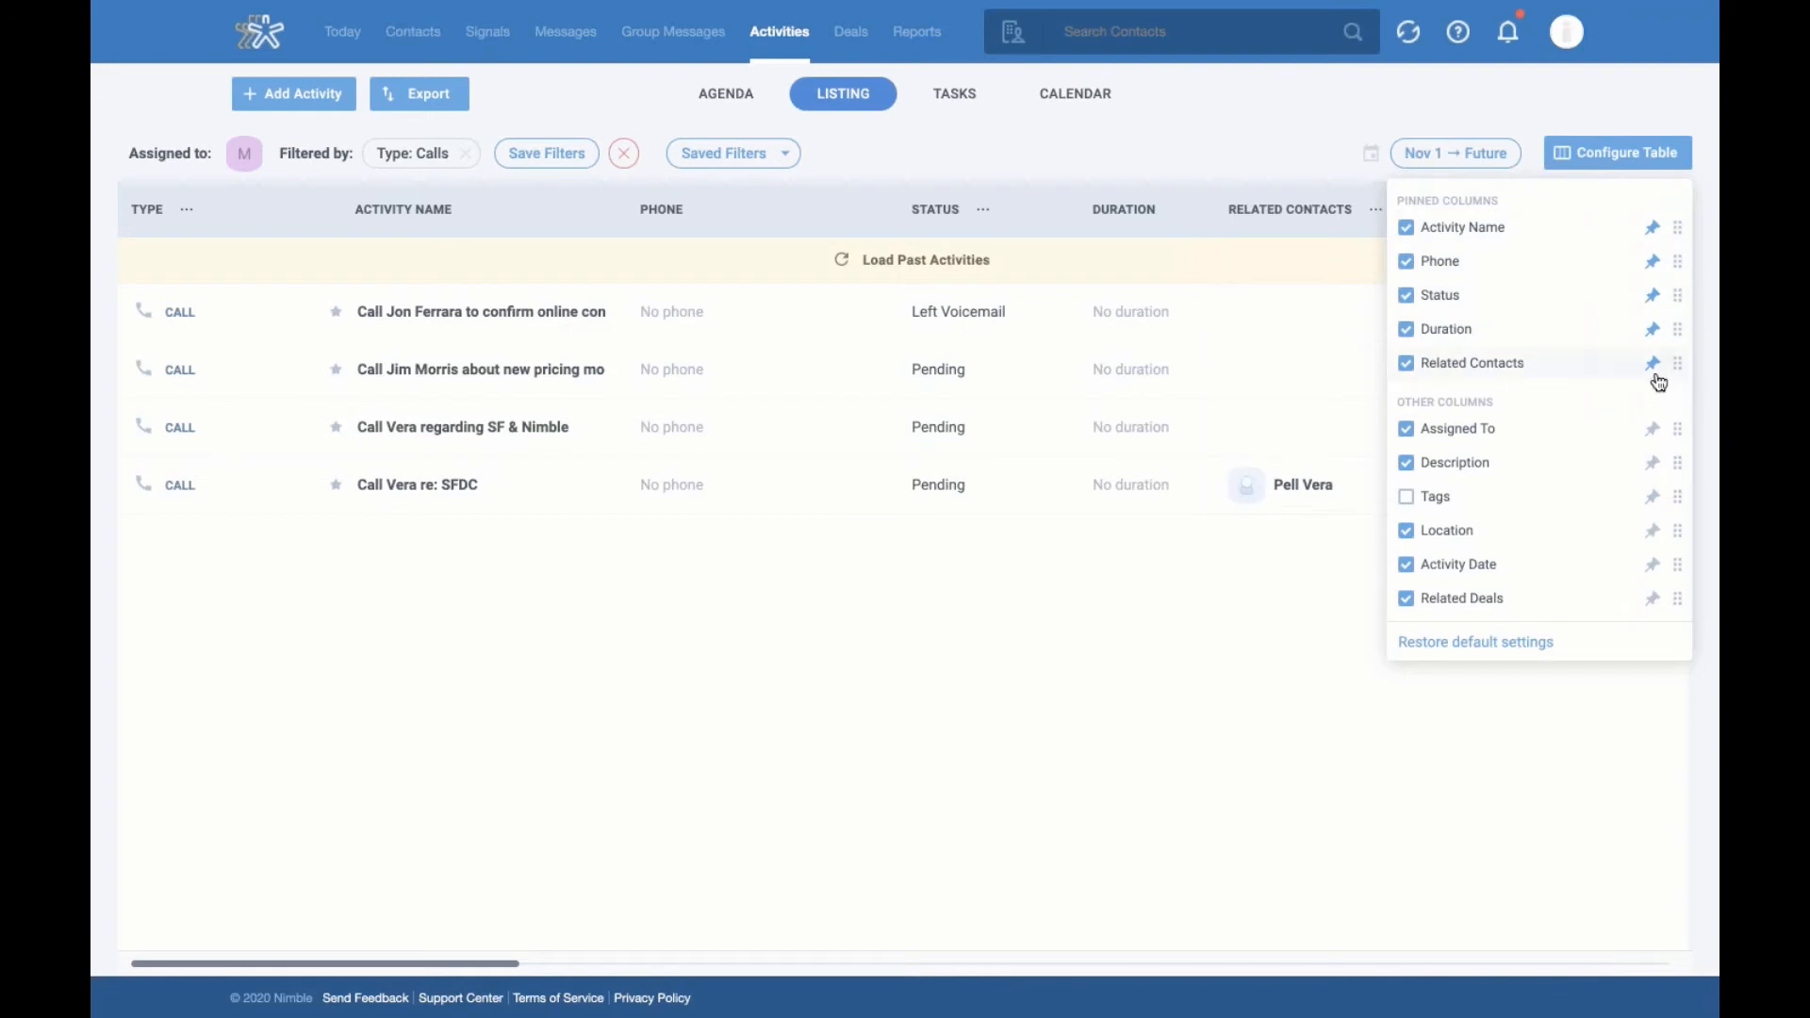
left_click(1653, 363)
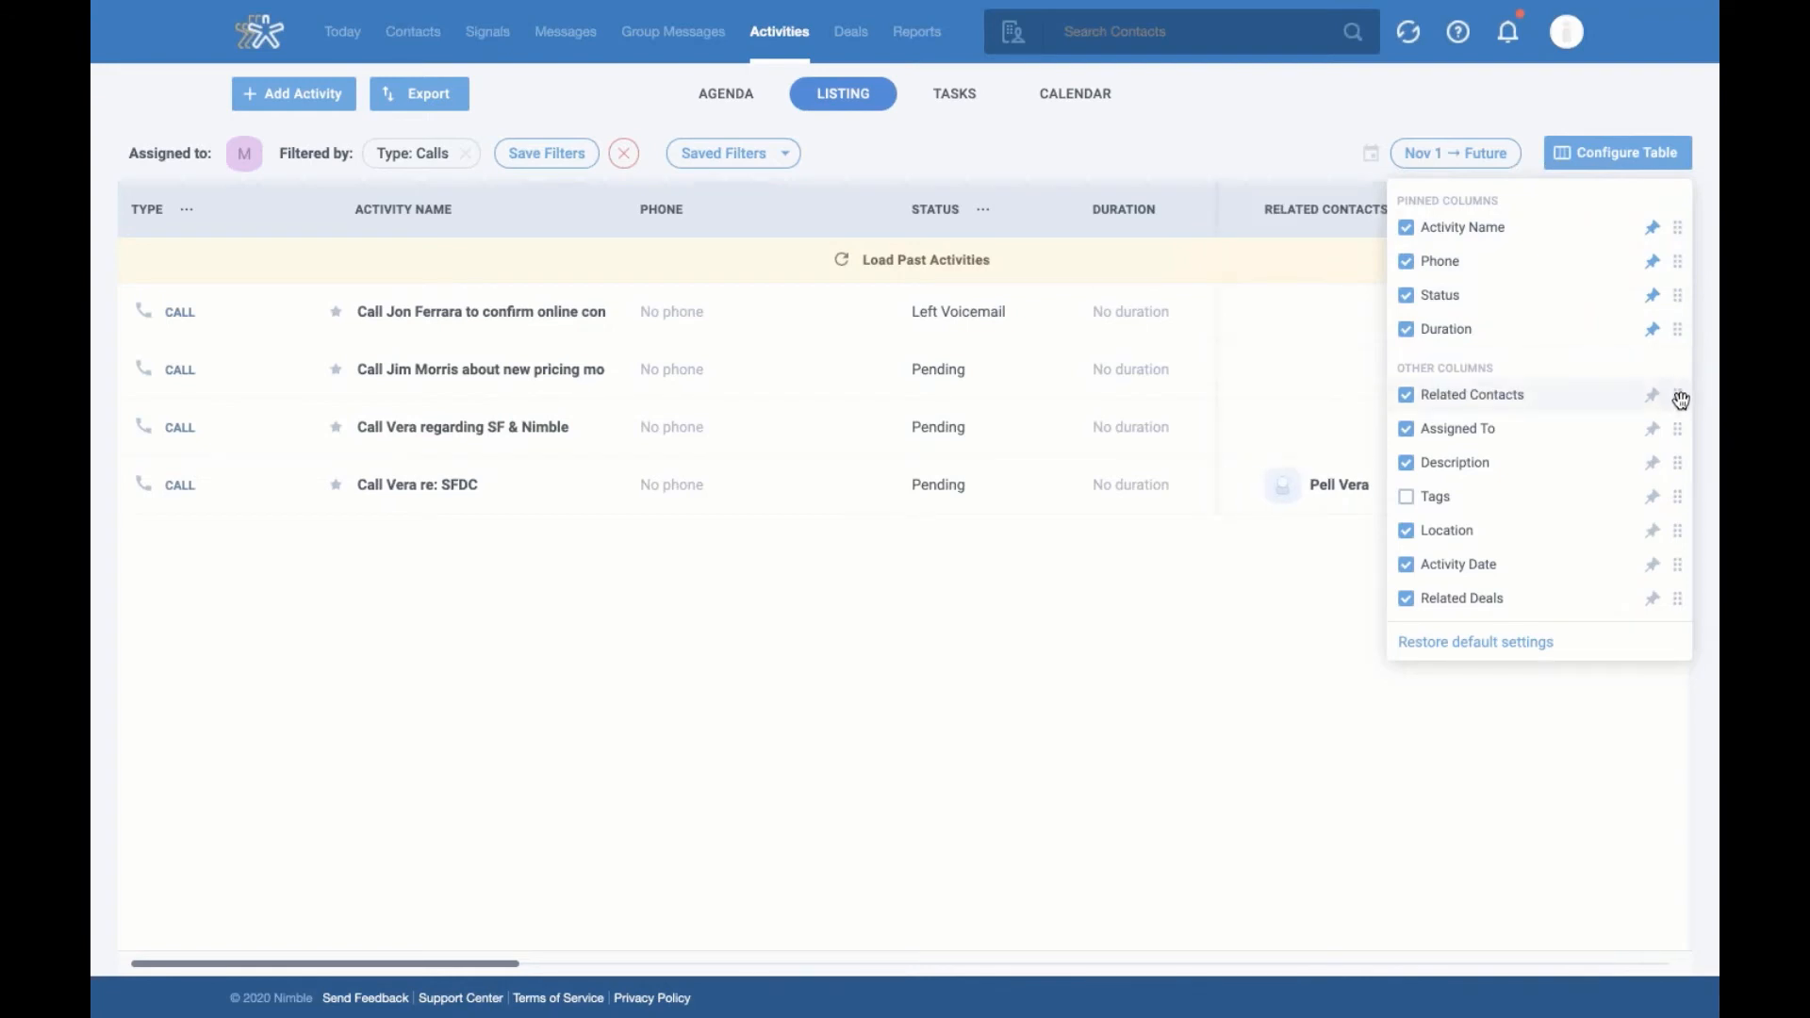
Reorder the activities table by moving Related Contacts below Tags and Phone below Duration in the pinned columns
left_click_drag(1681, 400, 1681, 494)
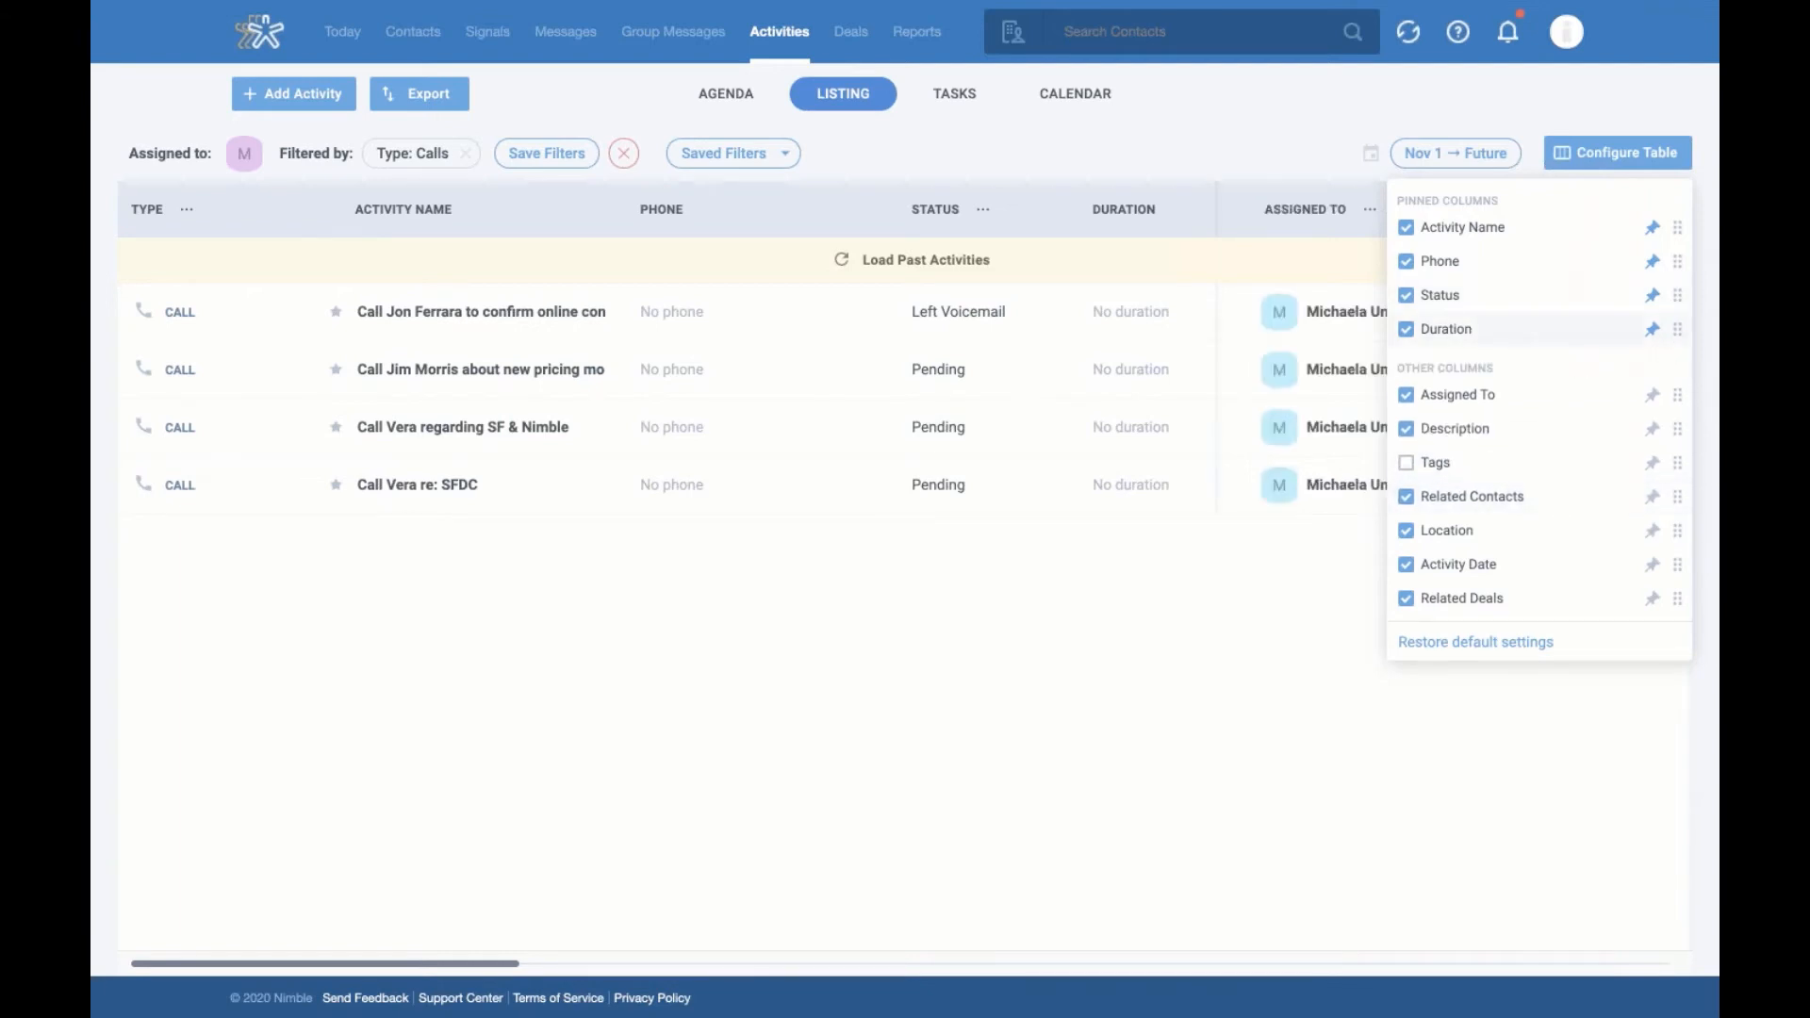
left_click_drag(1678, 261, 1677, 337)
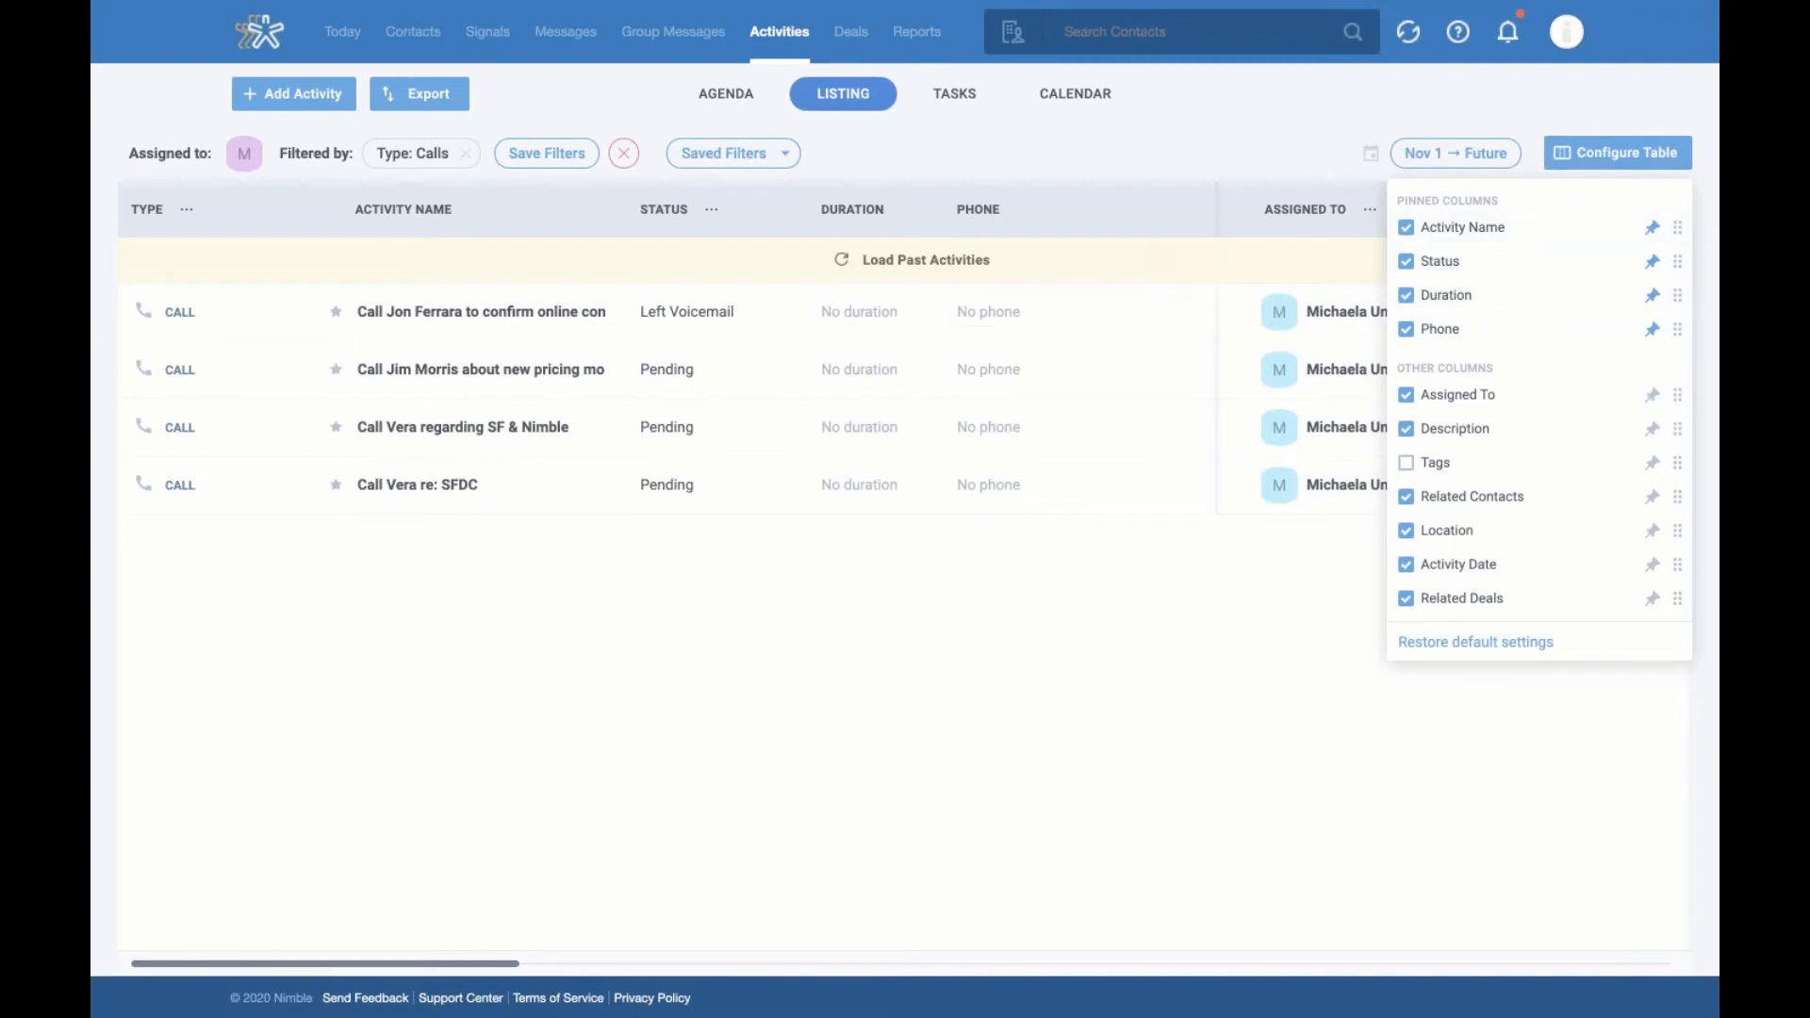
left_click(1177, 708)
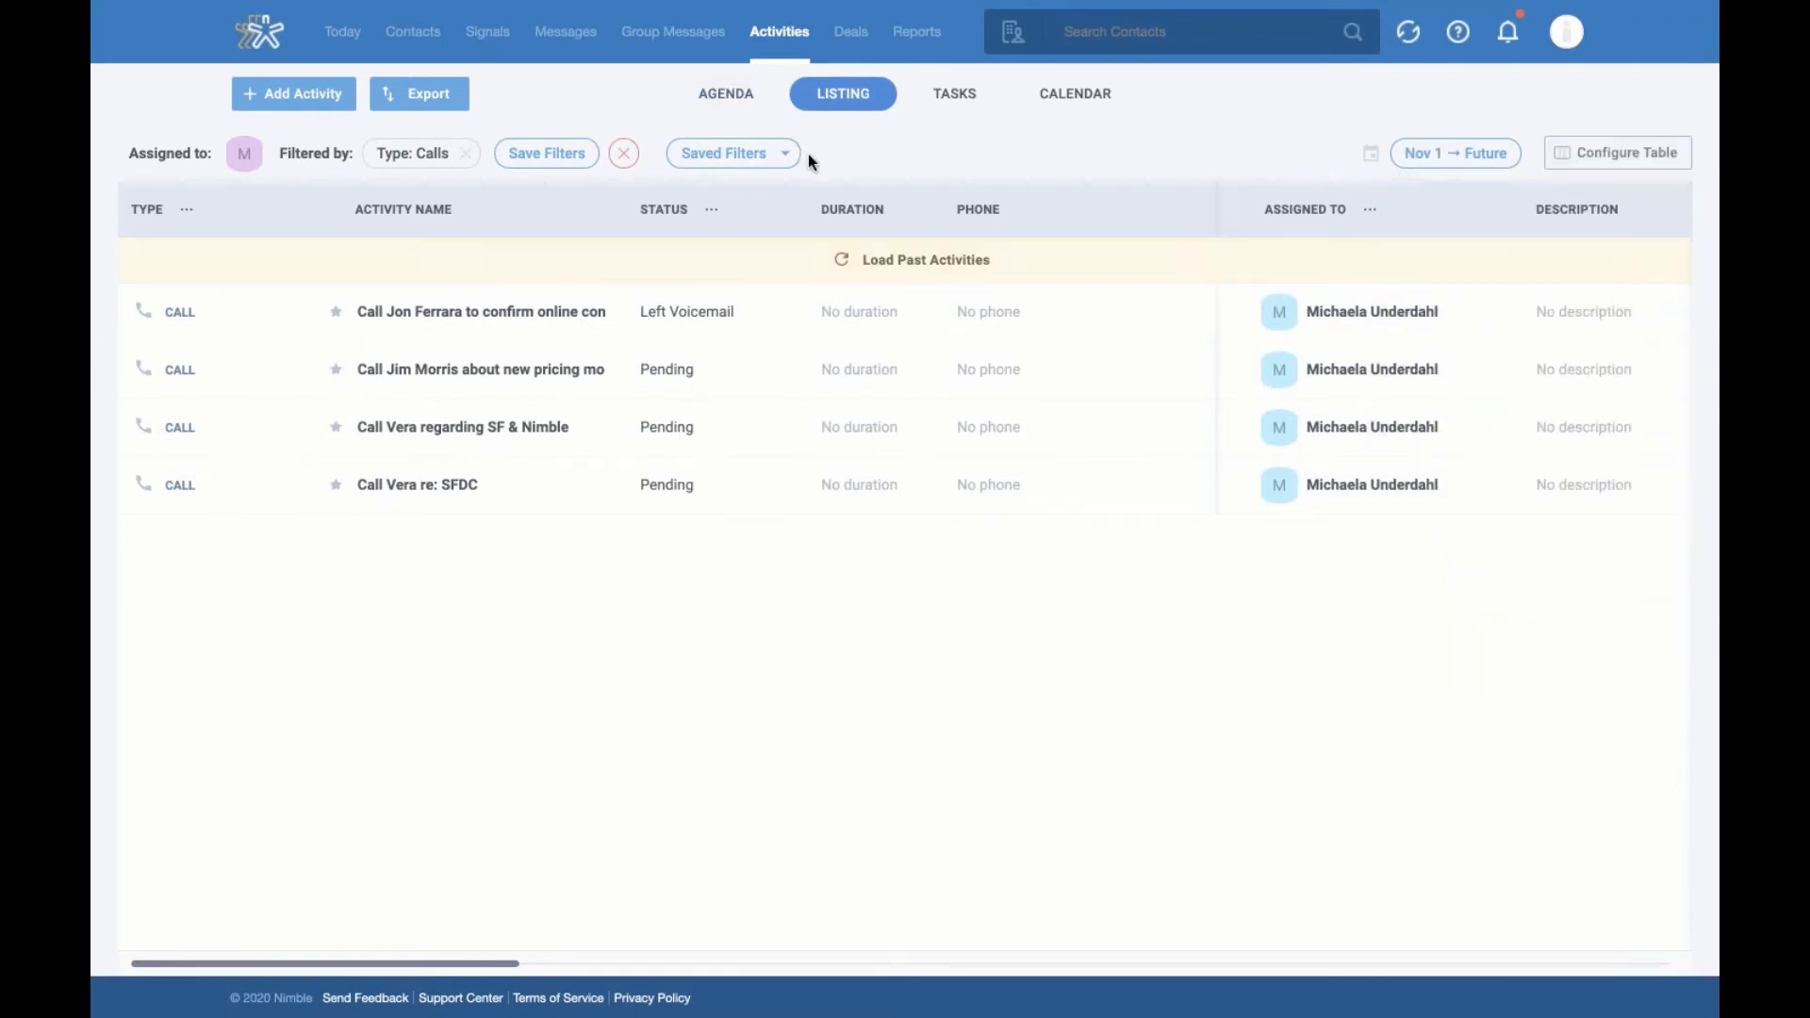
Apply the saved calls filter to the activities listing, and reapply it
left_click(774, 162)
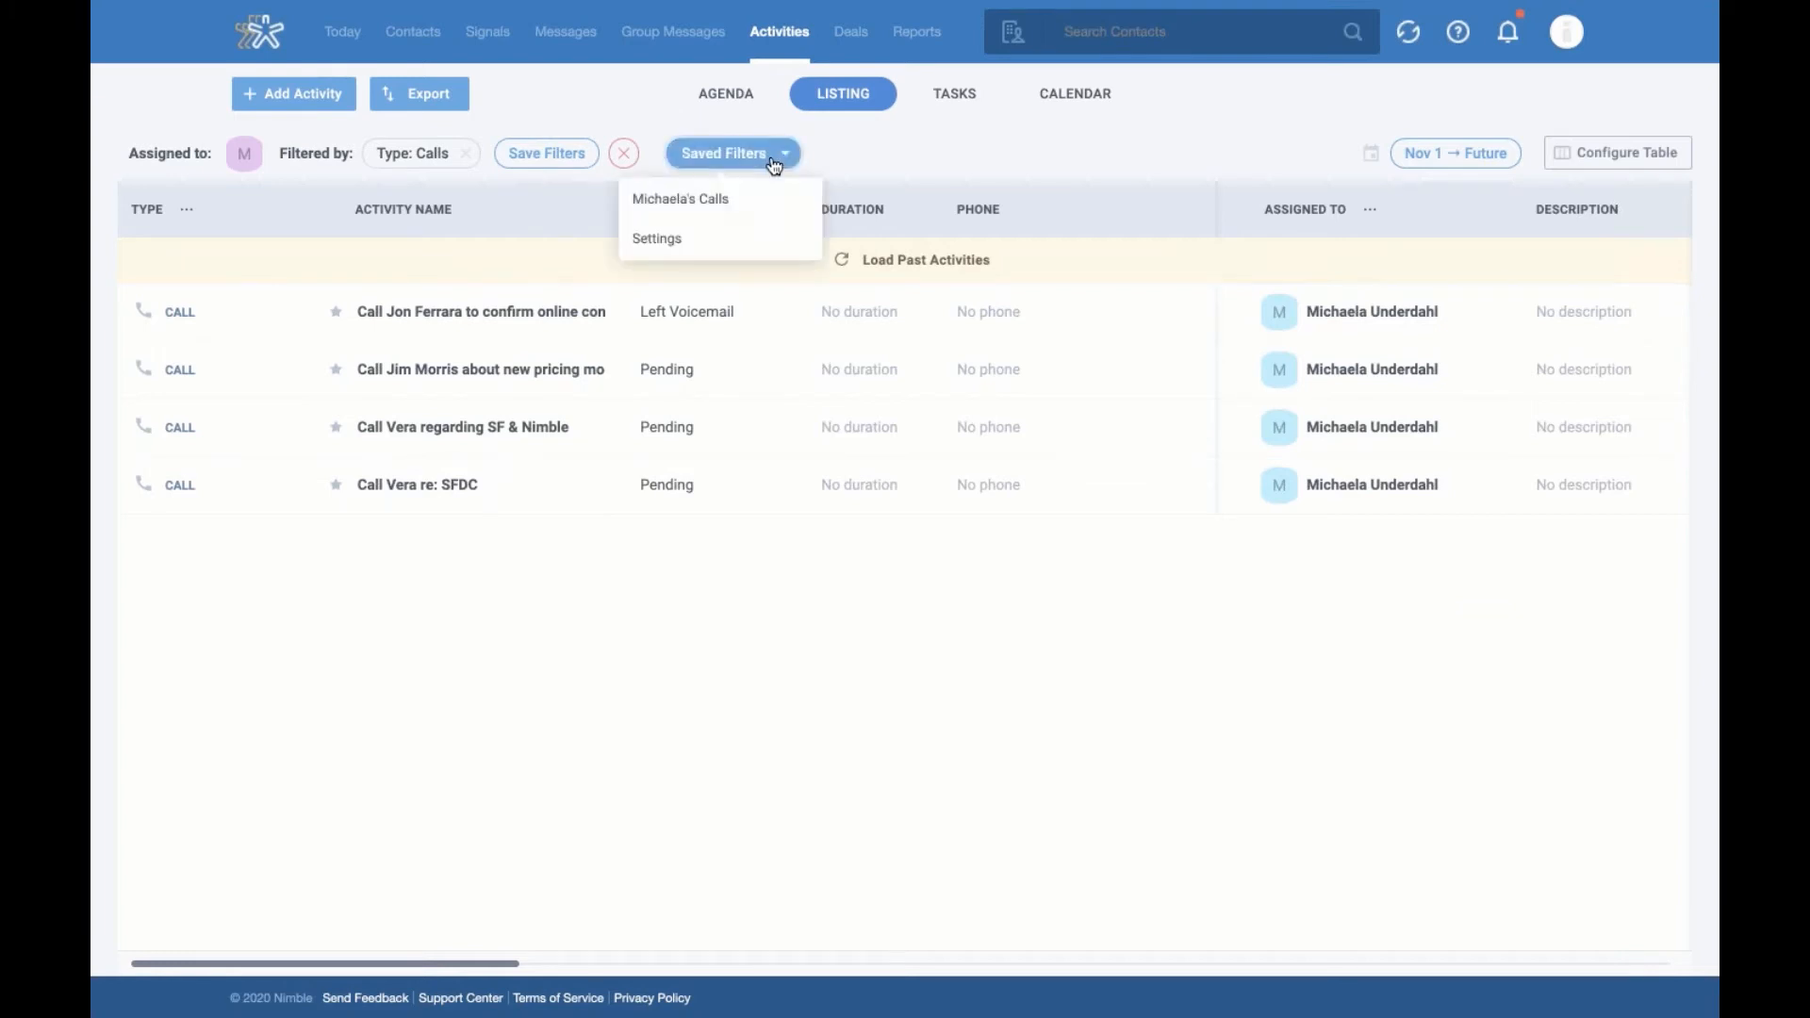
left_click(714, 203)
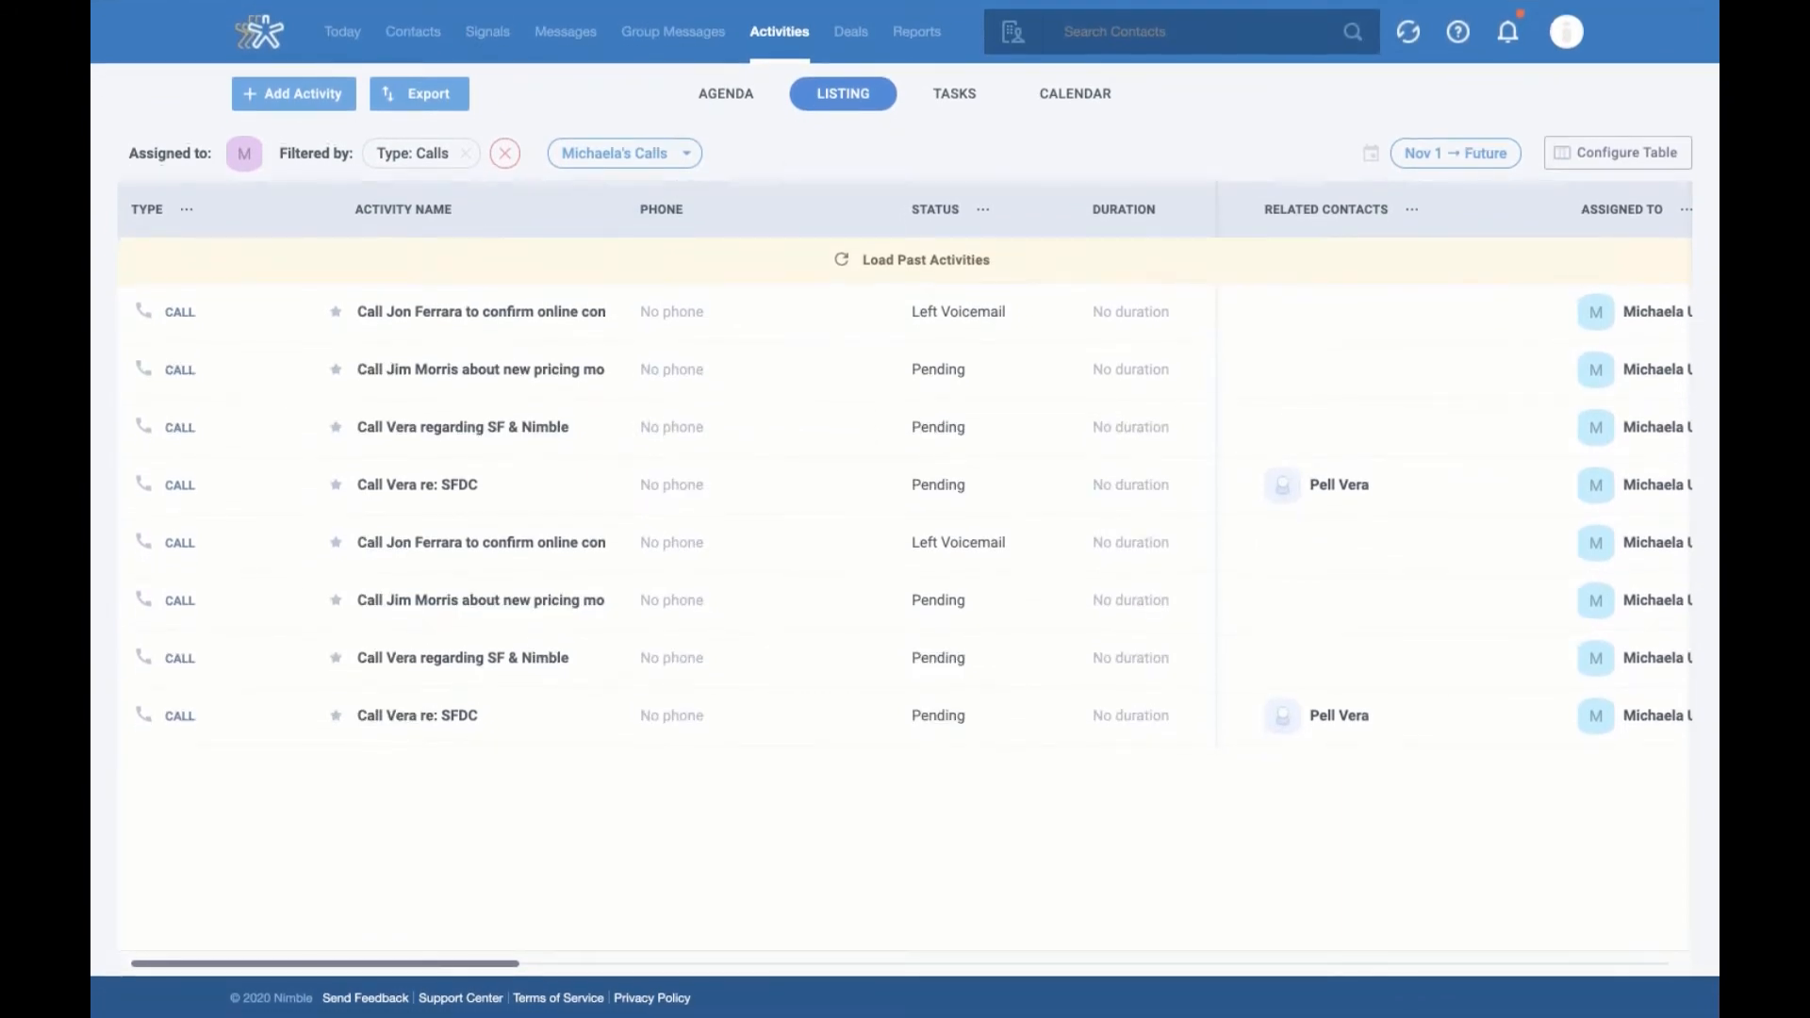
left_click(690, 161)
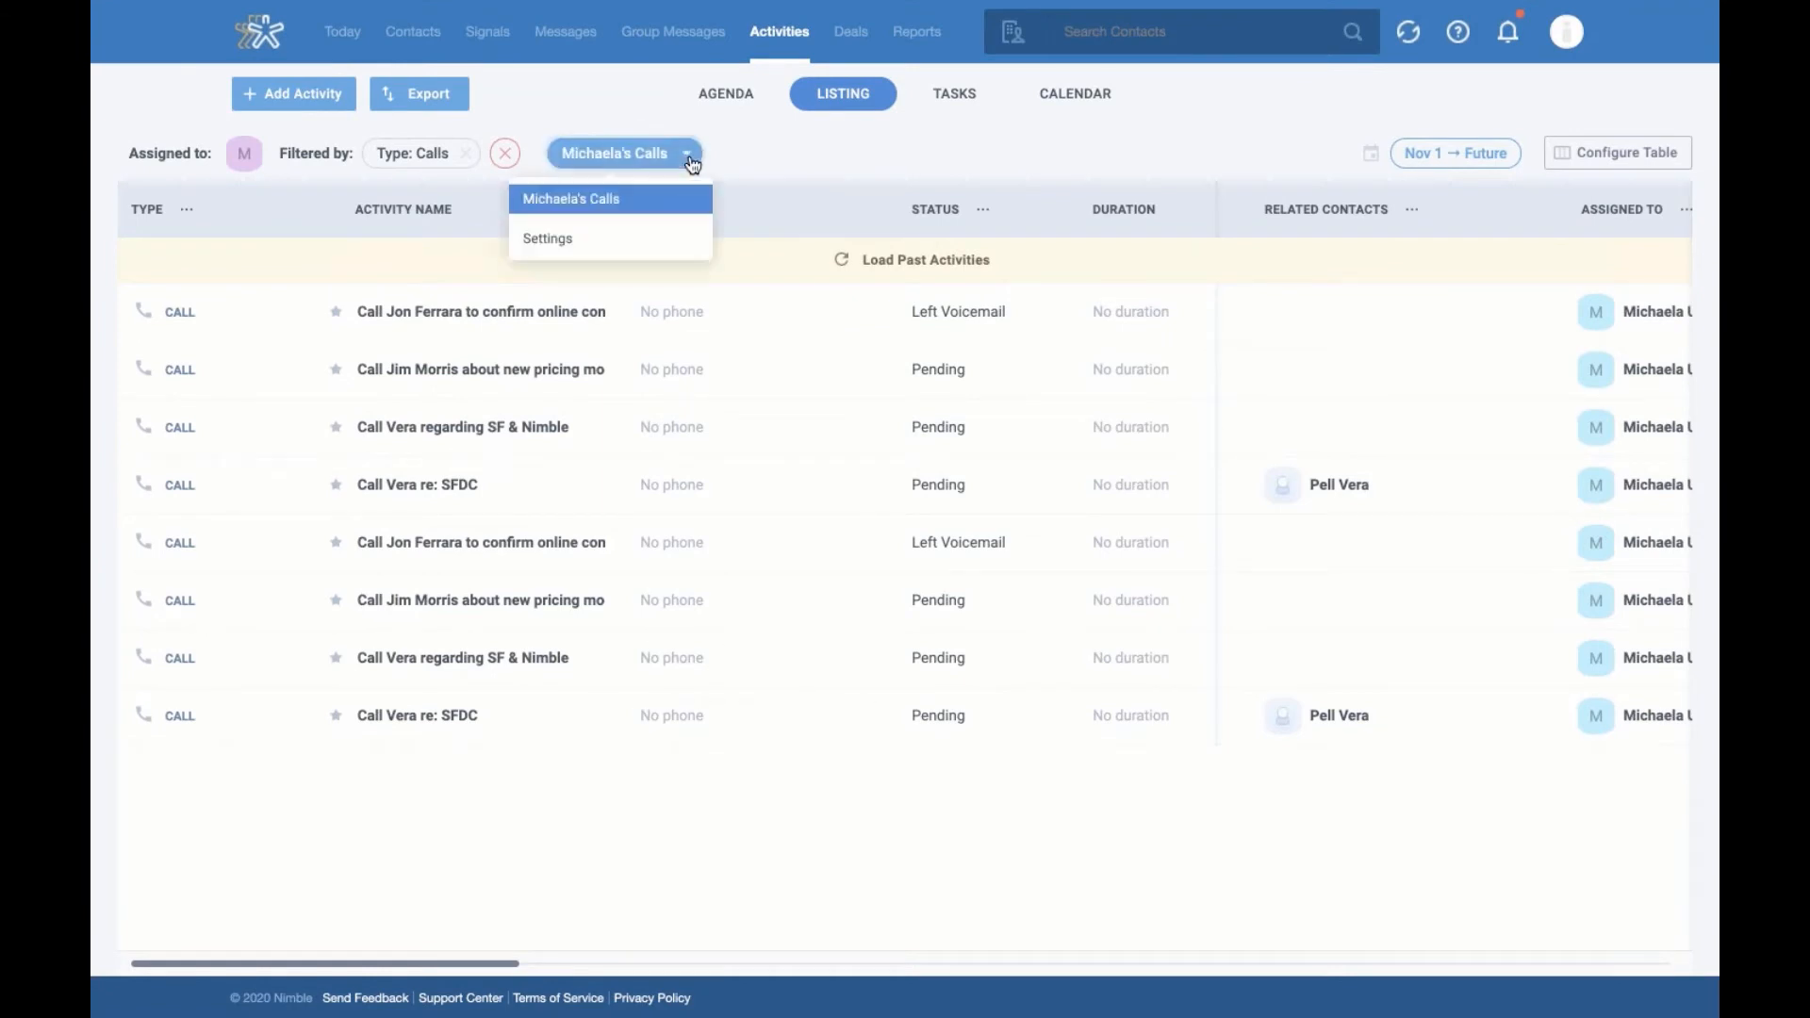
left_click(643, 211)
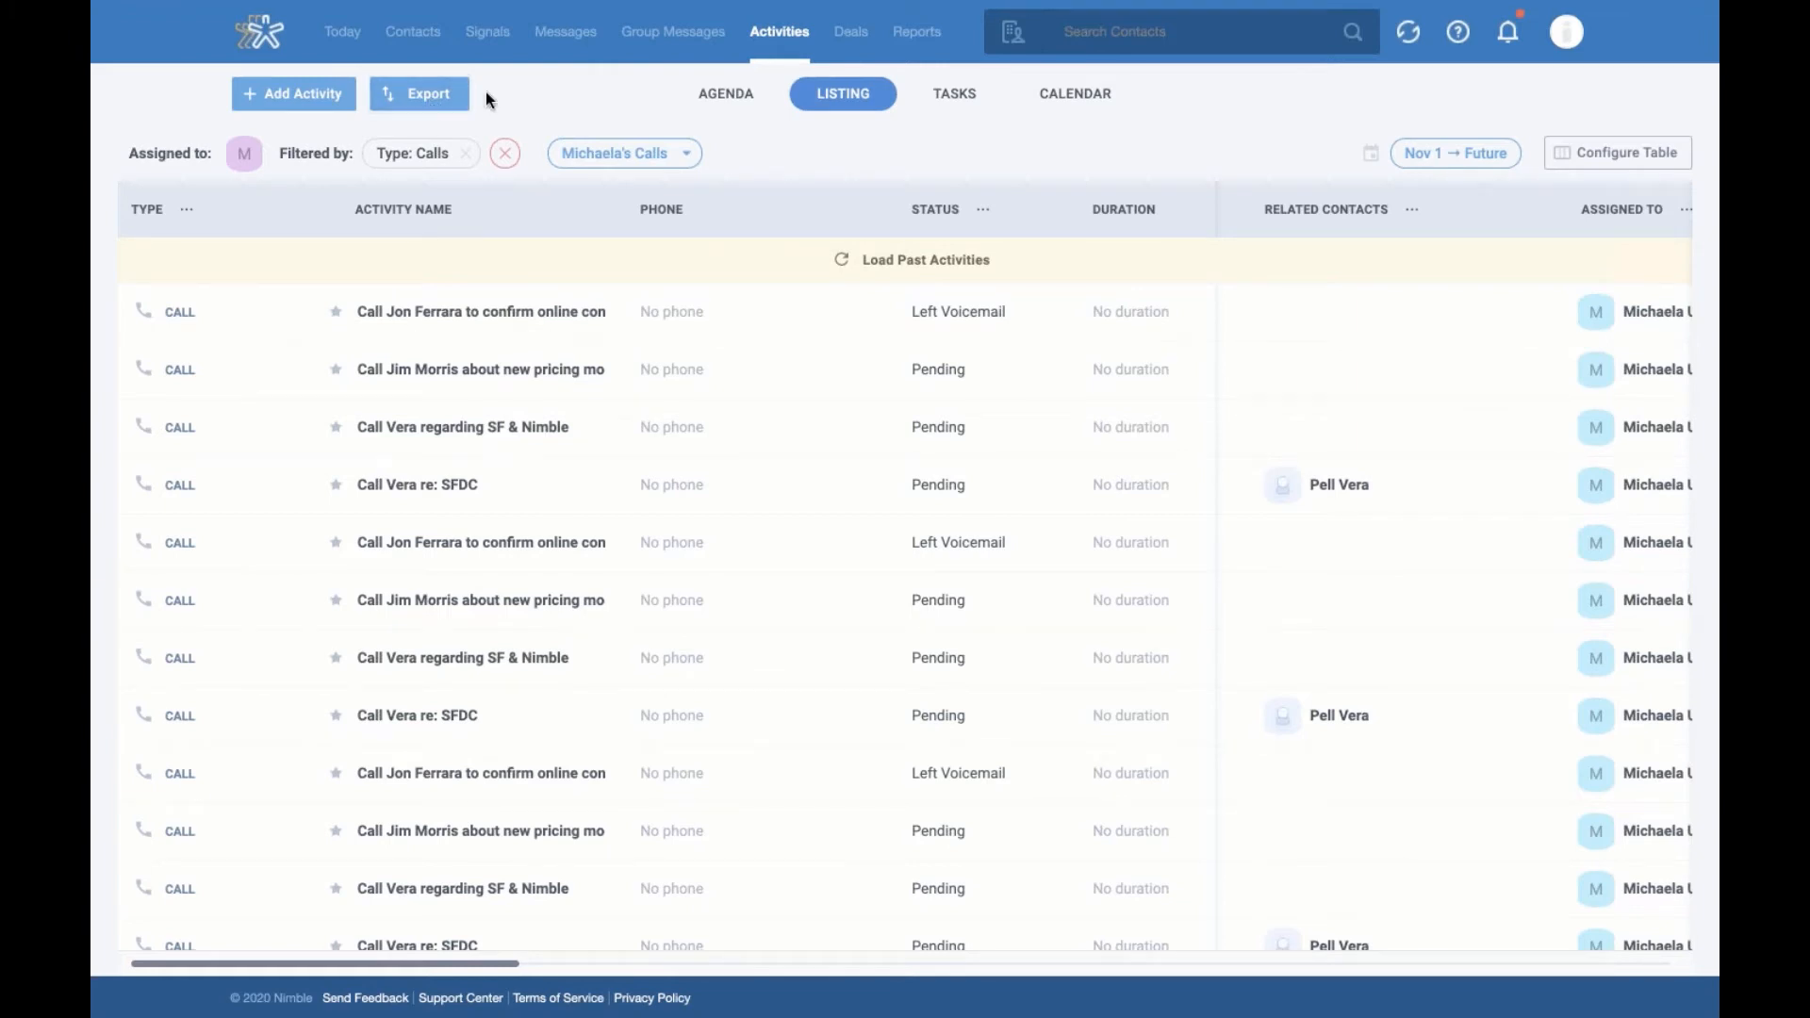
Open the deals board and examine the available pipelines, keeping Nimble Sales selected
left_click(851, 34)
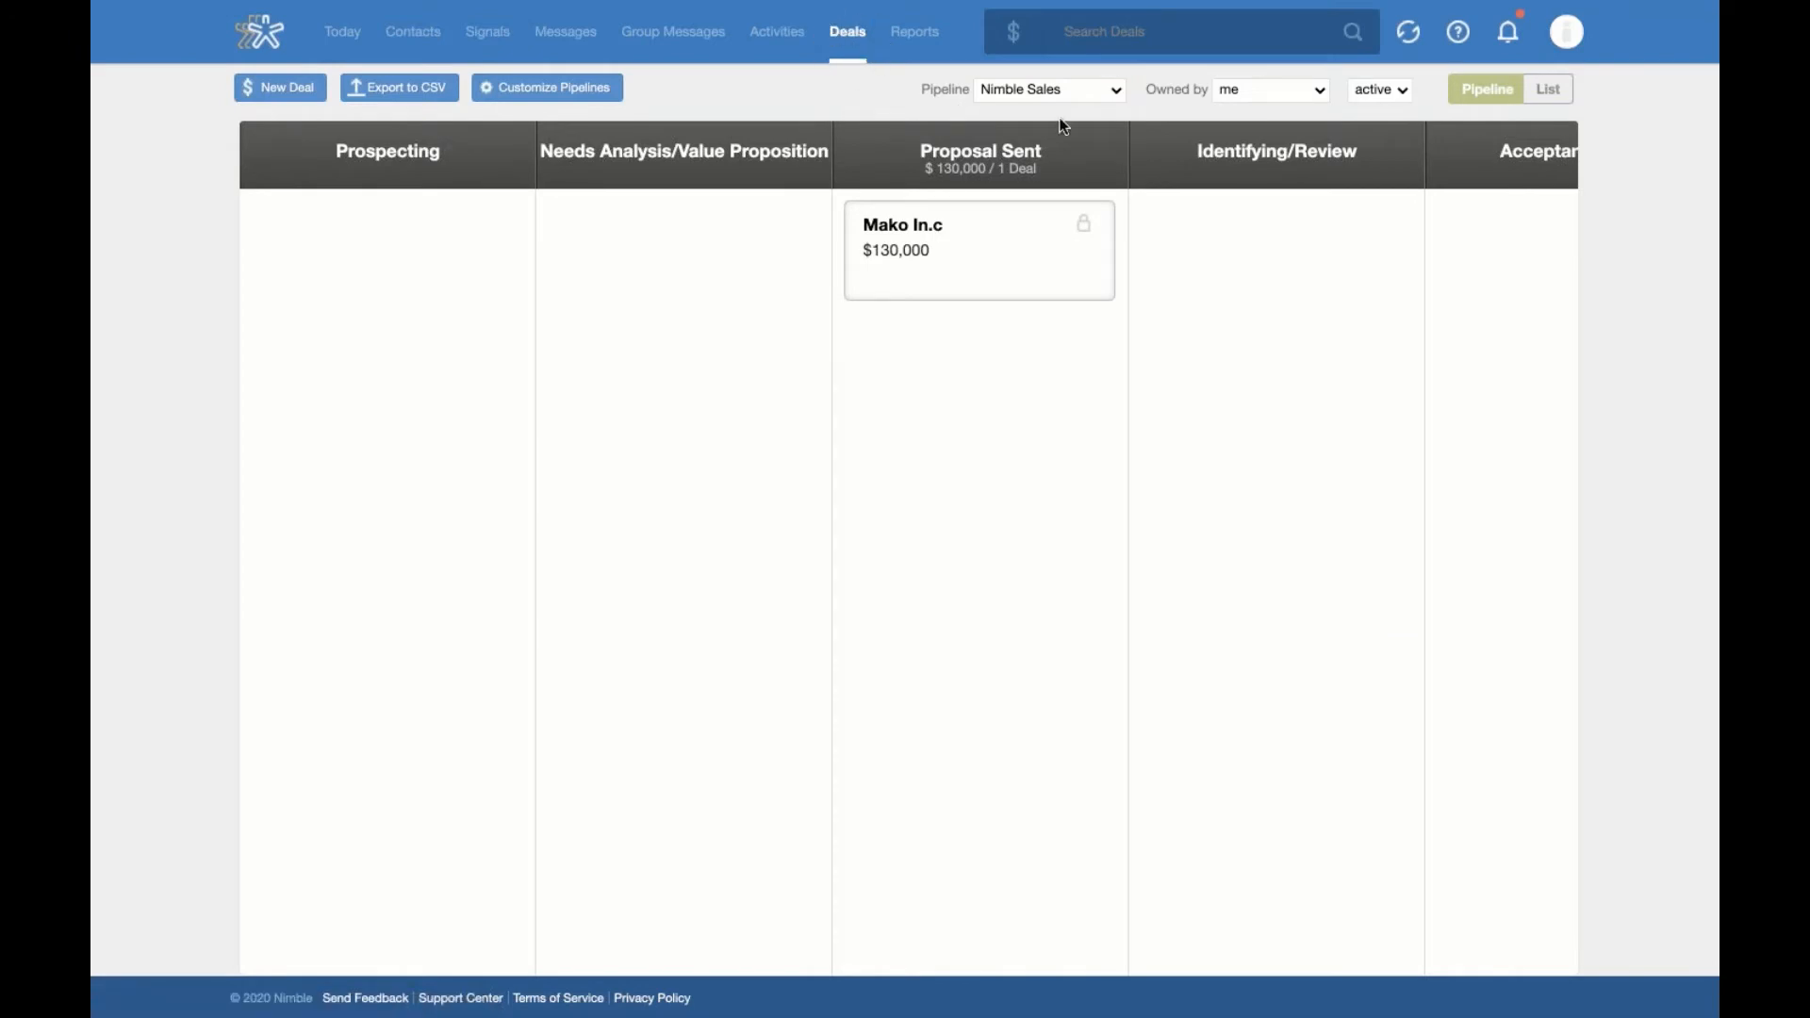
left_click(1118, 93)
left_click(842, 92)
left_click(1083, 94)
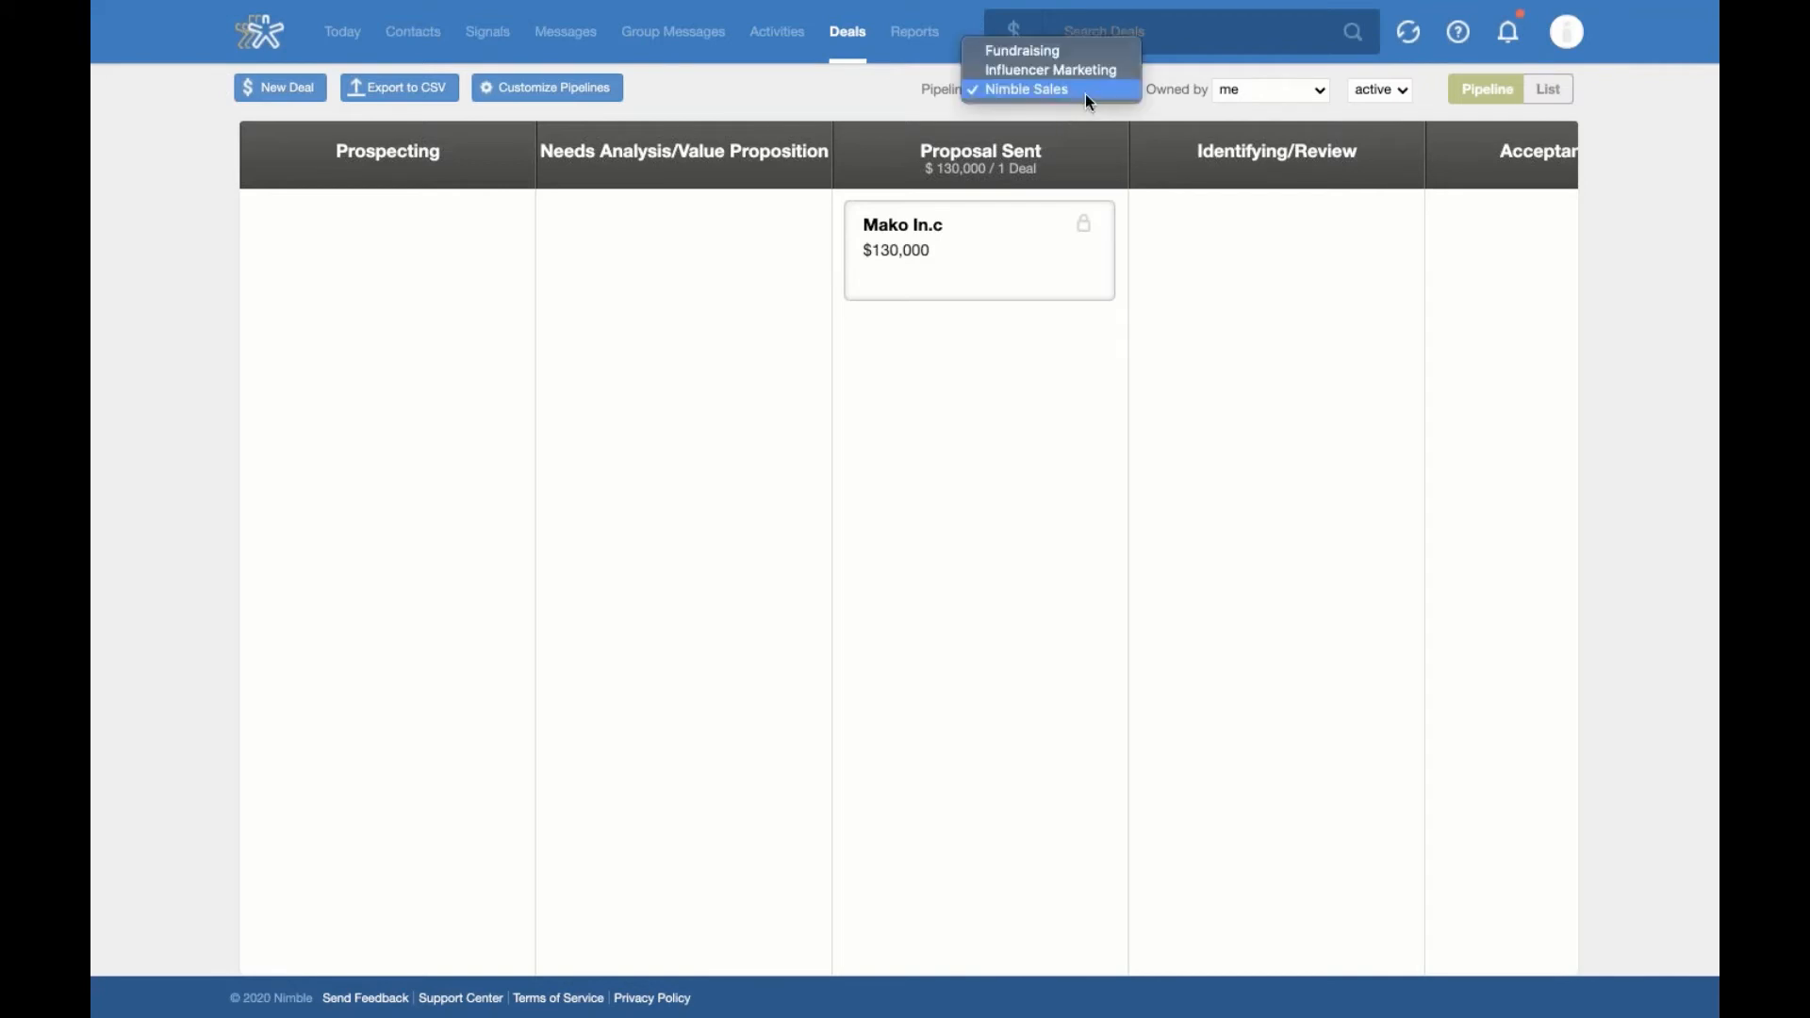
left_click(1075, 100)
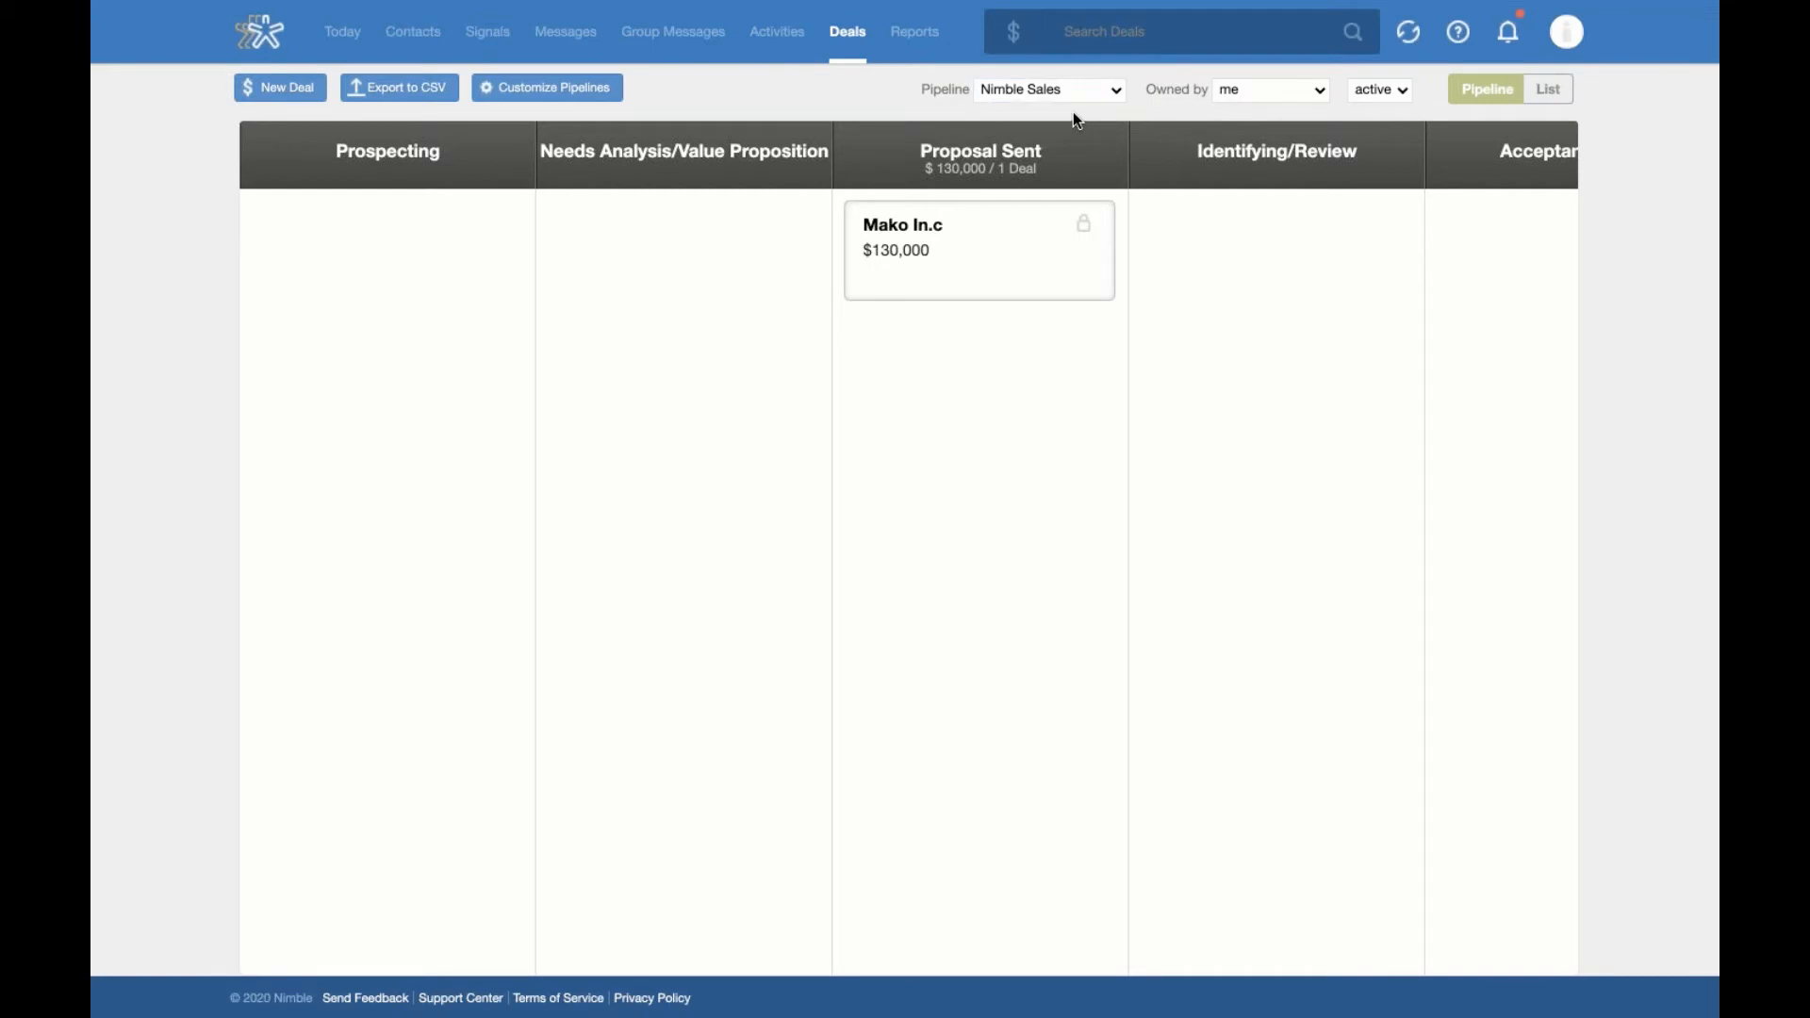
left_click(1120, 93)
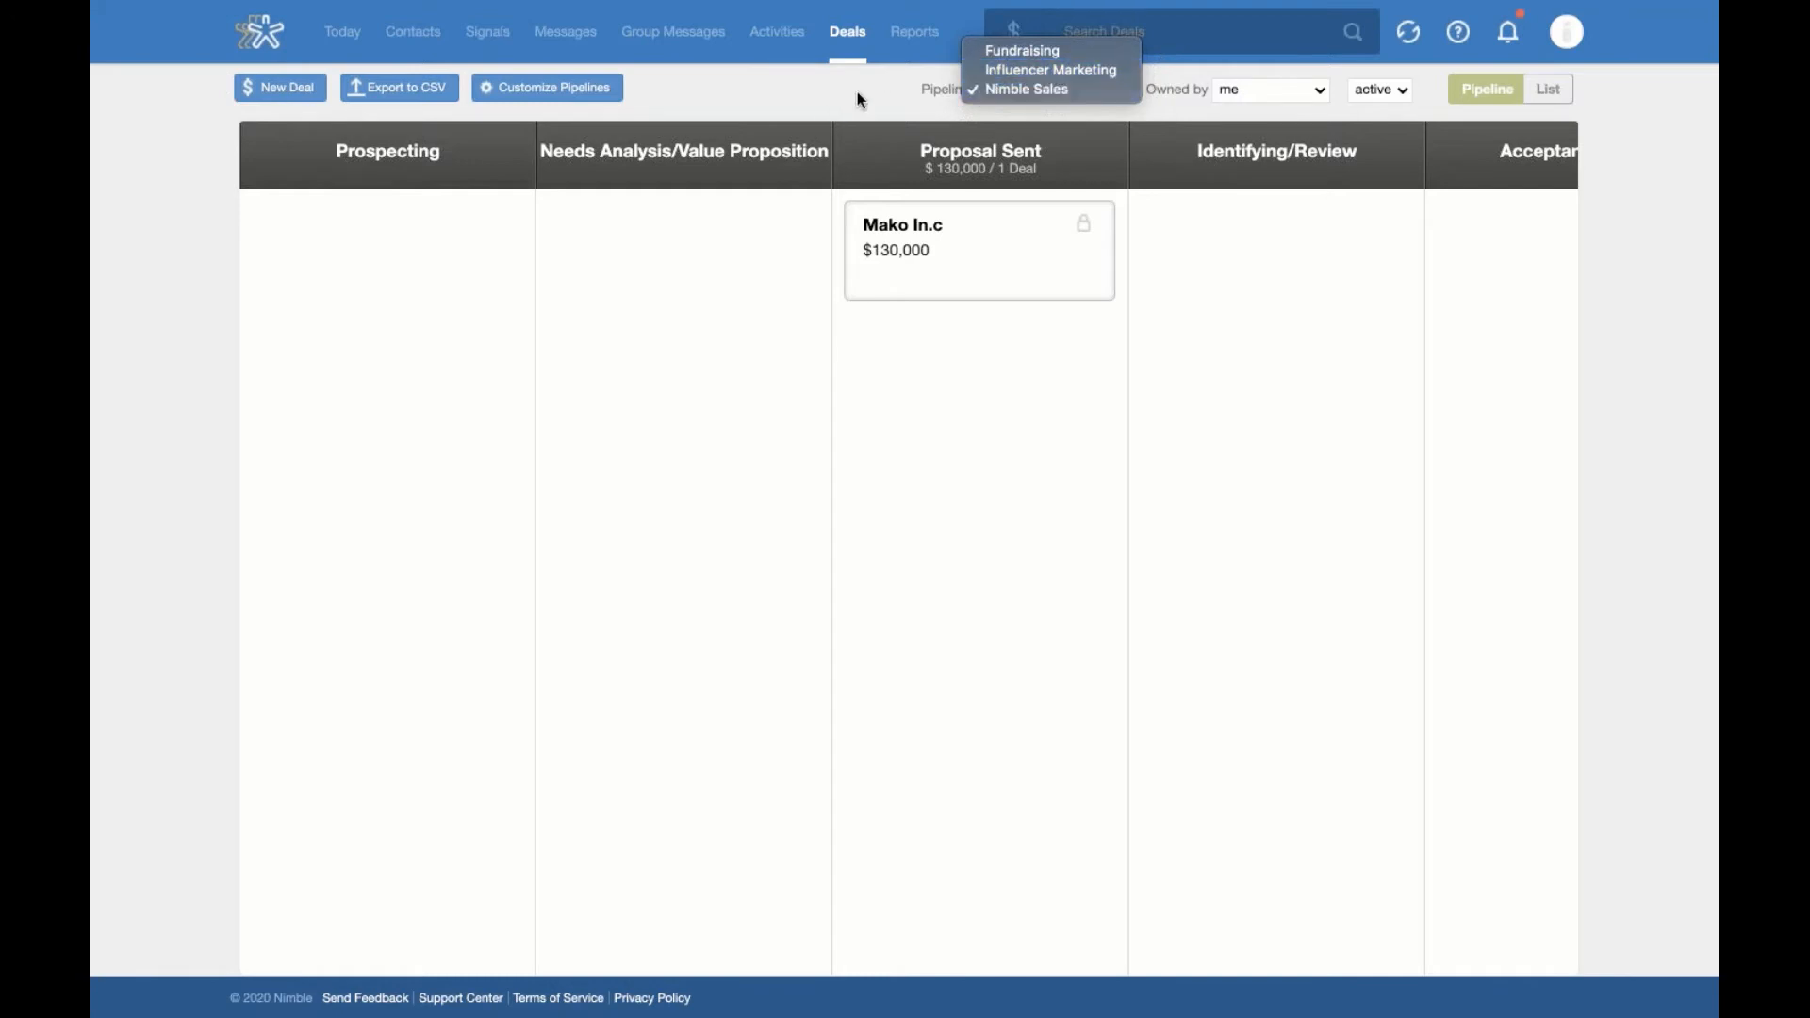
left_click(1001, 95)
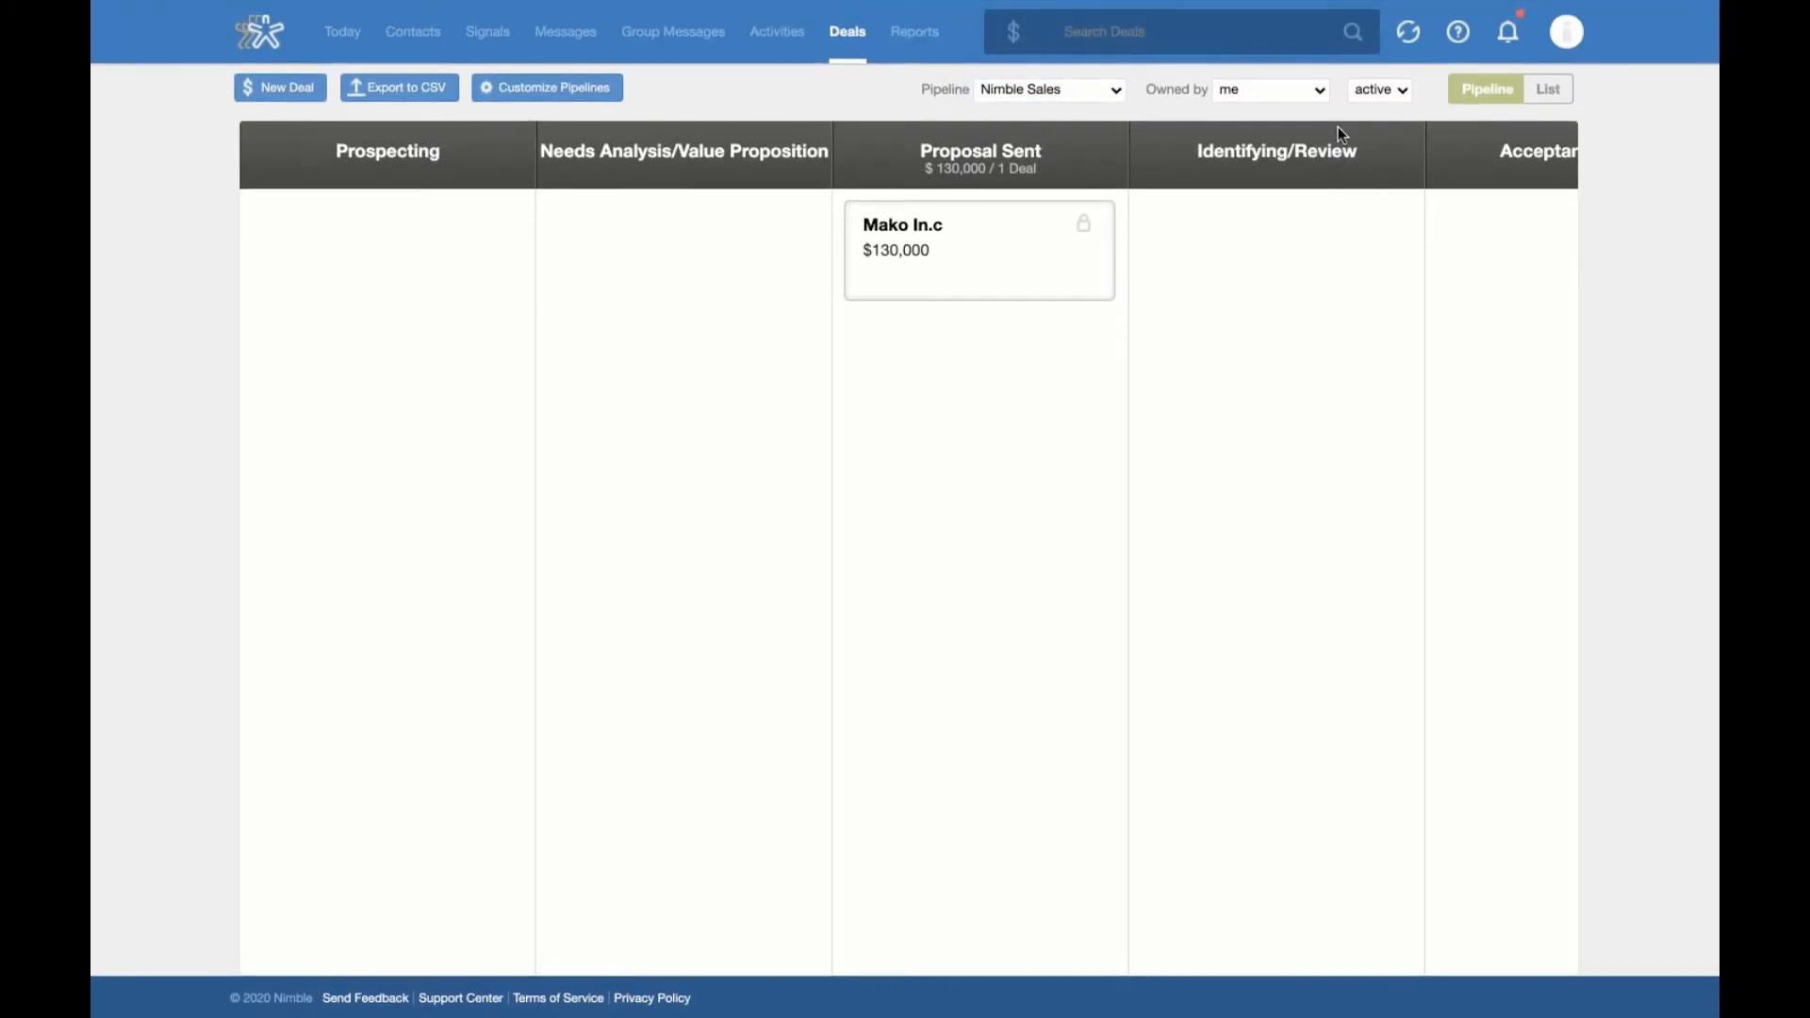
Start a new deal and examine its probability, primary contact, participants, amount and expected close date fields without filling them in
left_click(300, 91)
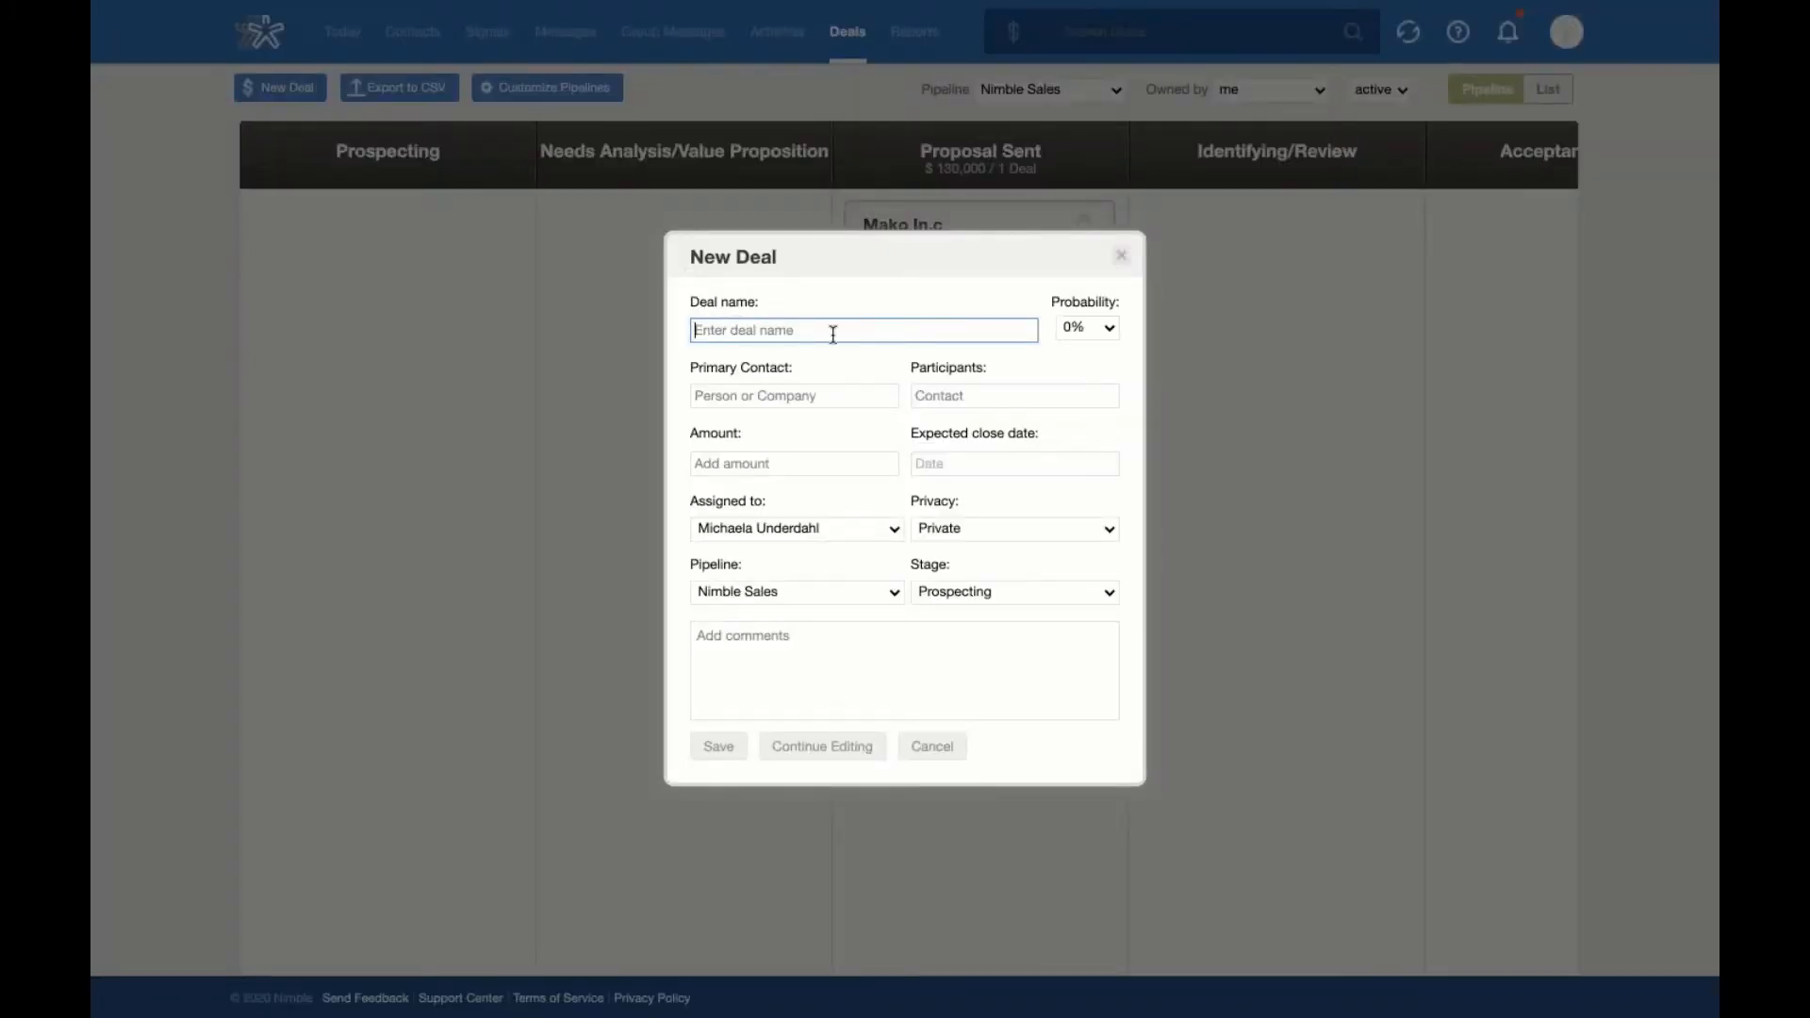
left_click(1089, 330)
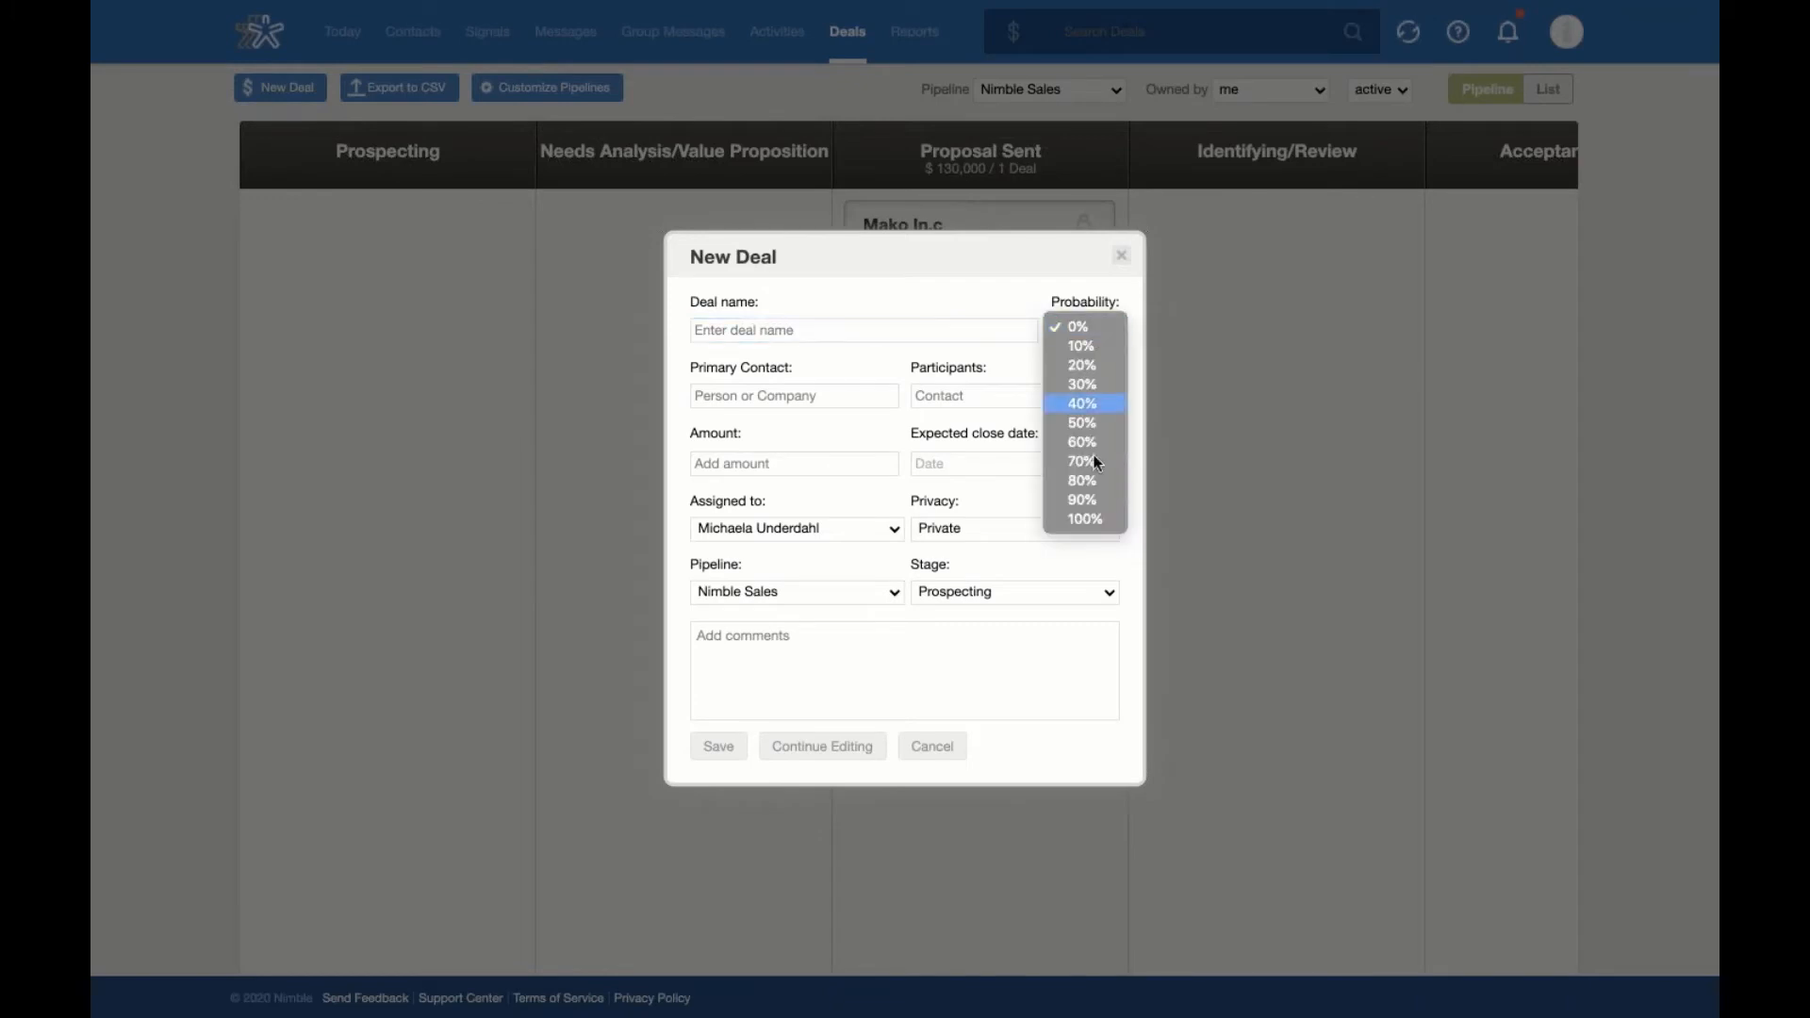
left_click(781, 401)
left_click(741, 394)
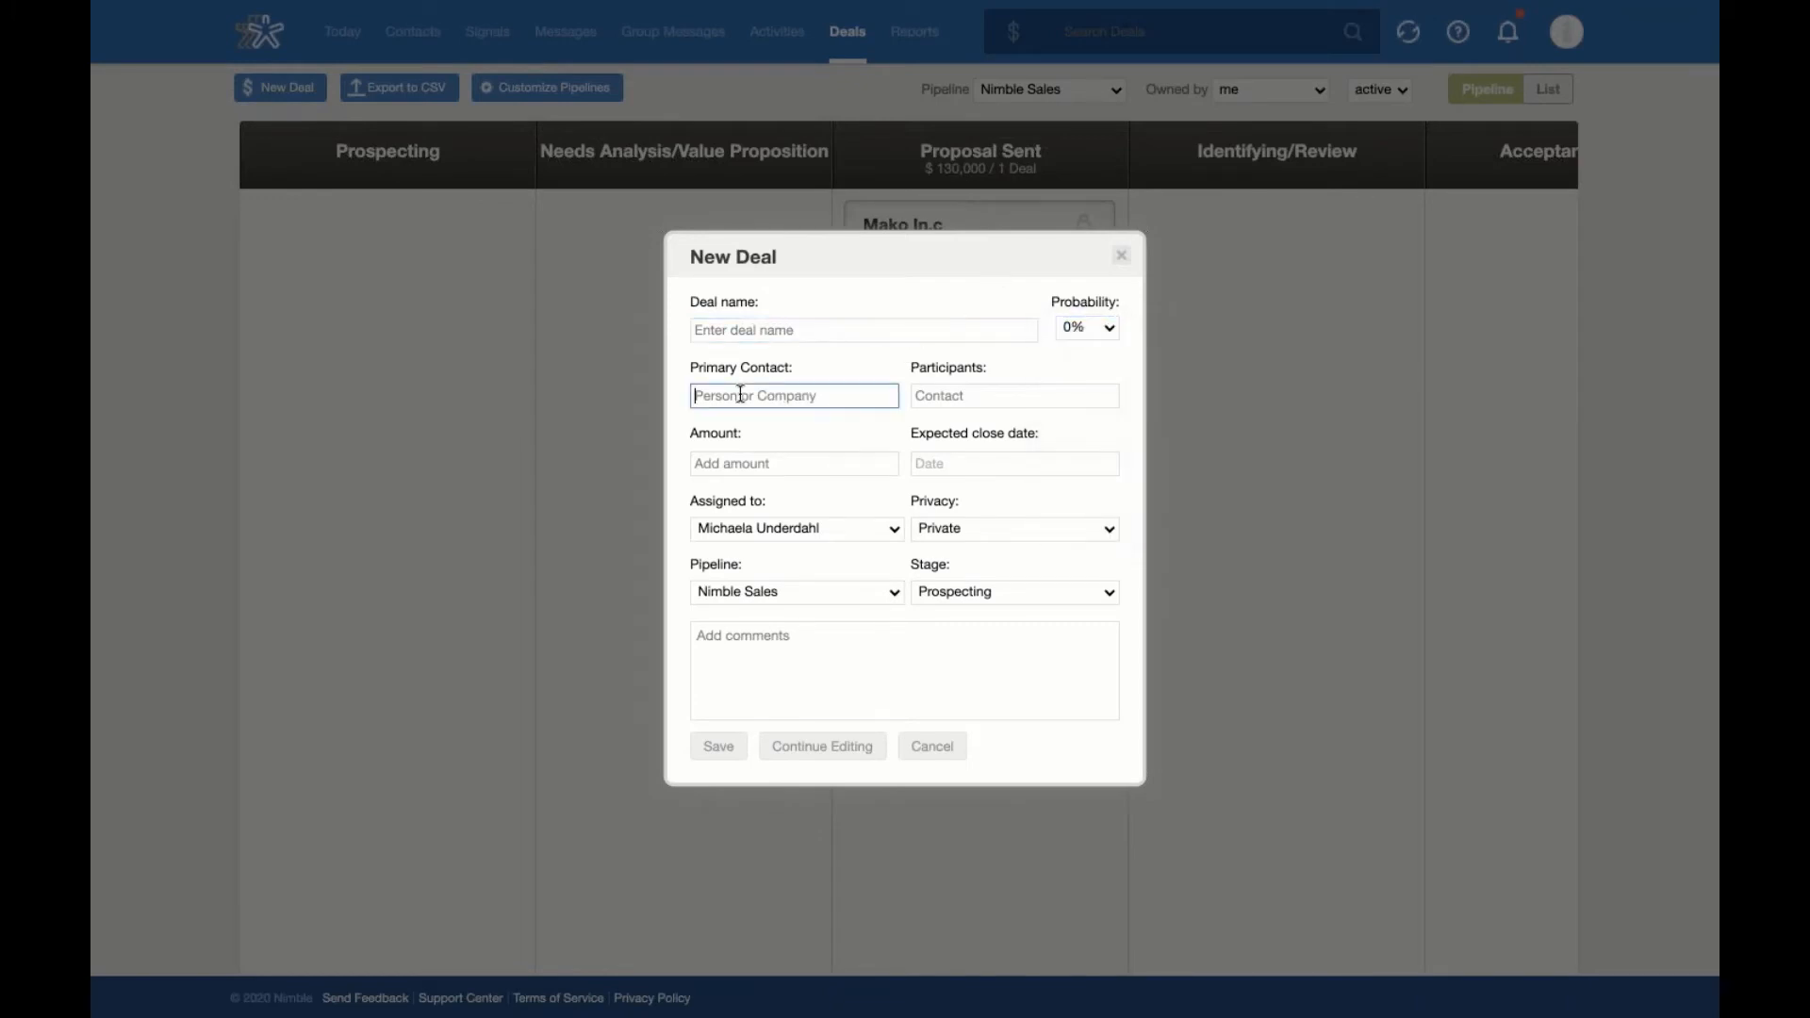
left_click(963, 398)
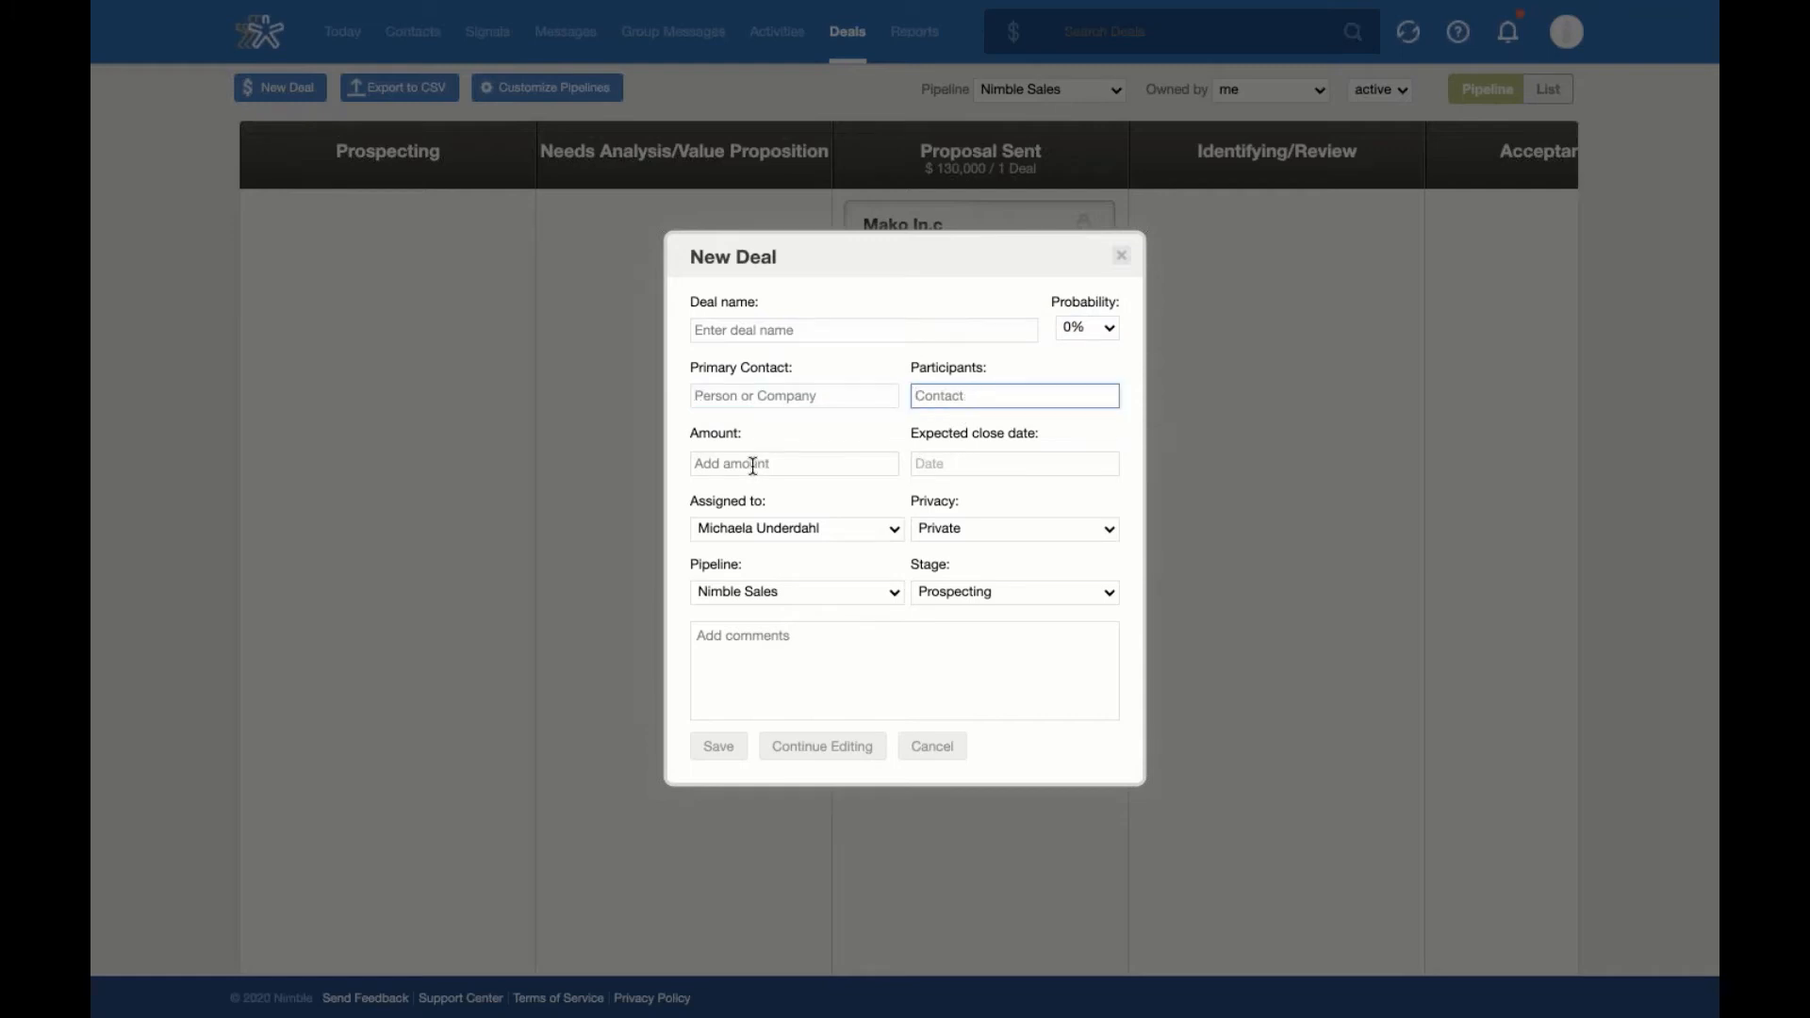
left_click(760, 465)
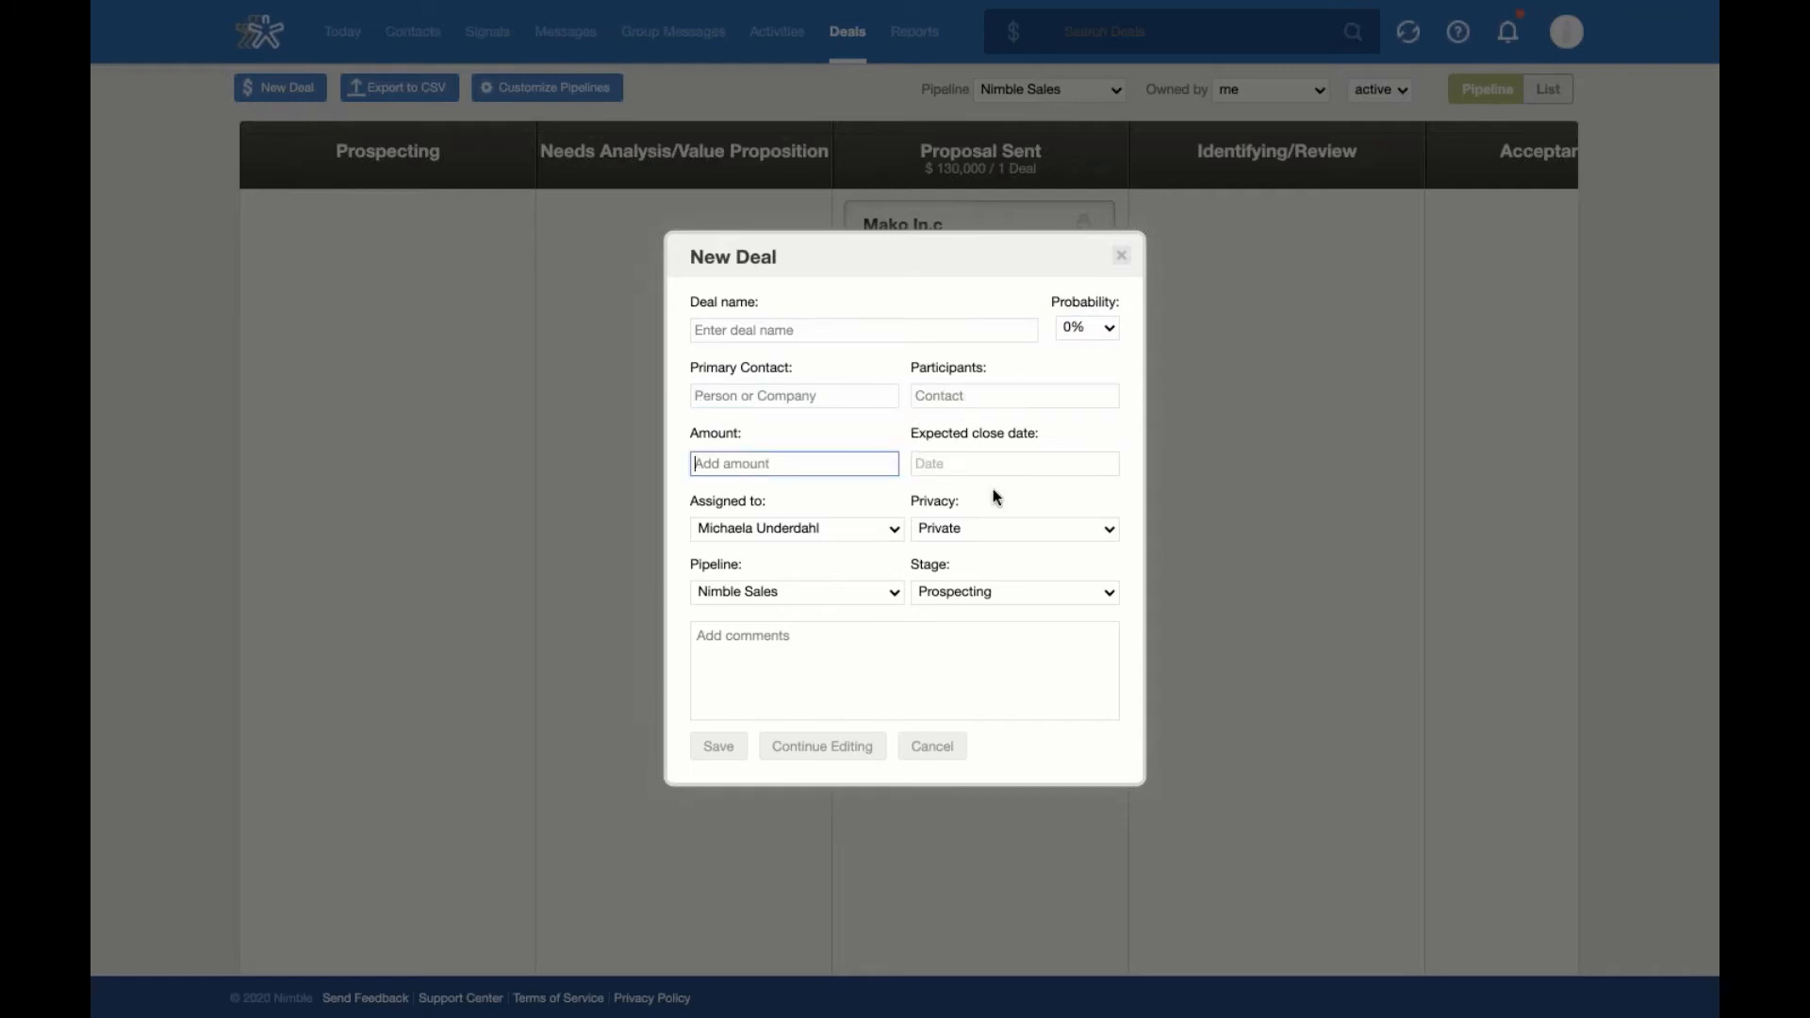
left_click(982, 464)
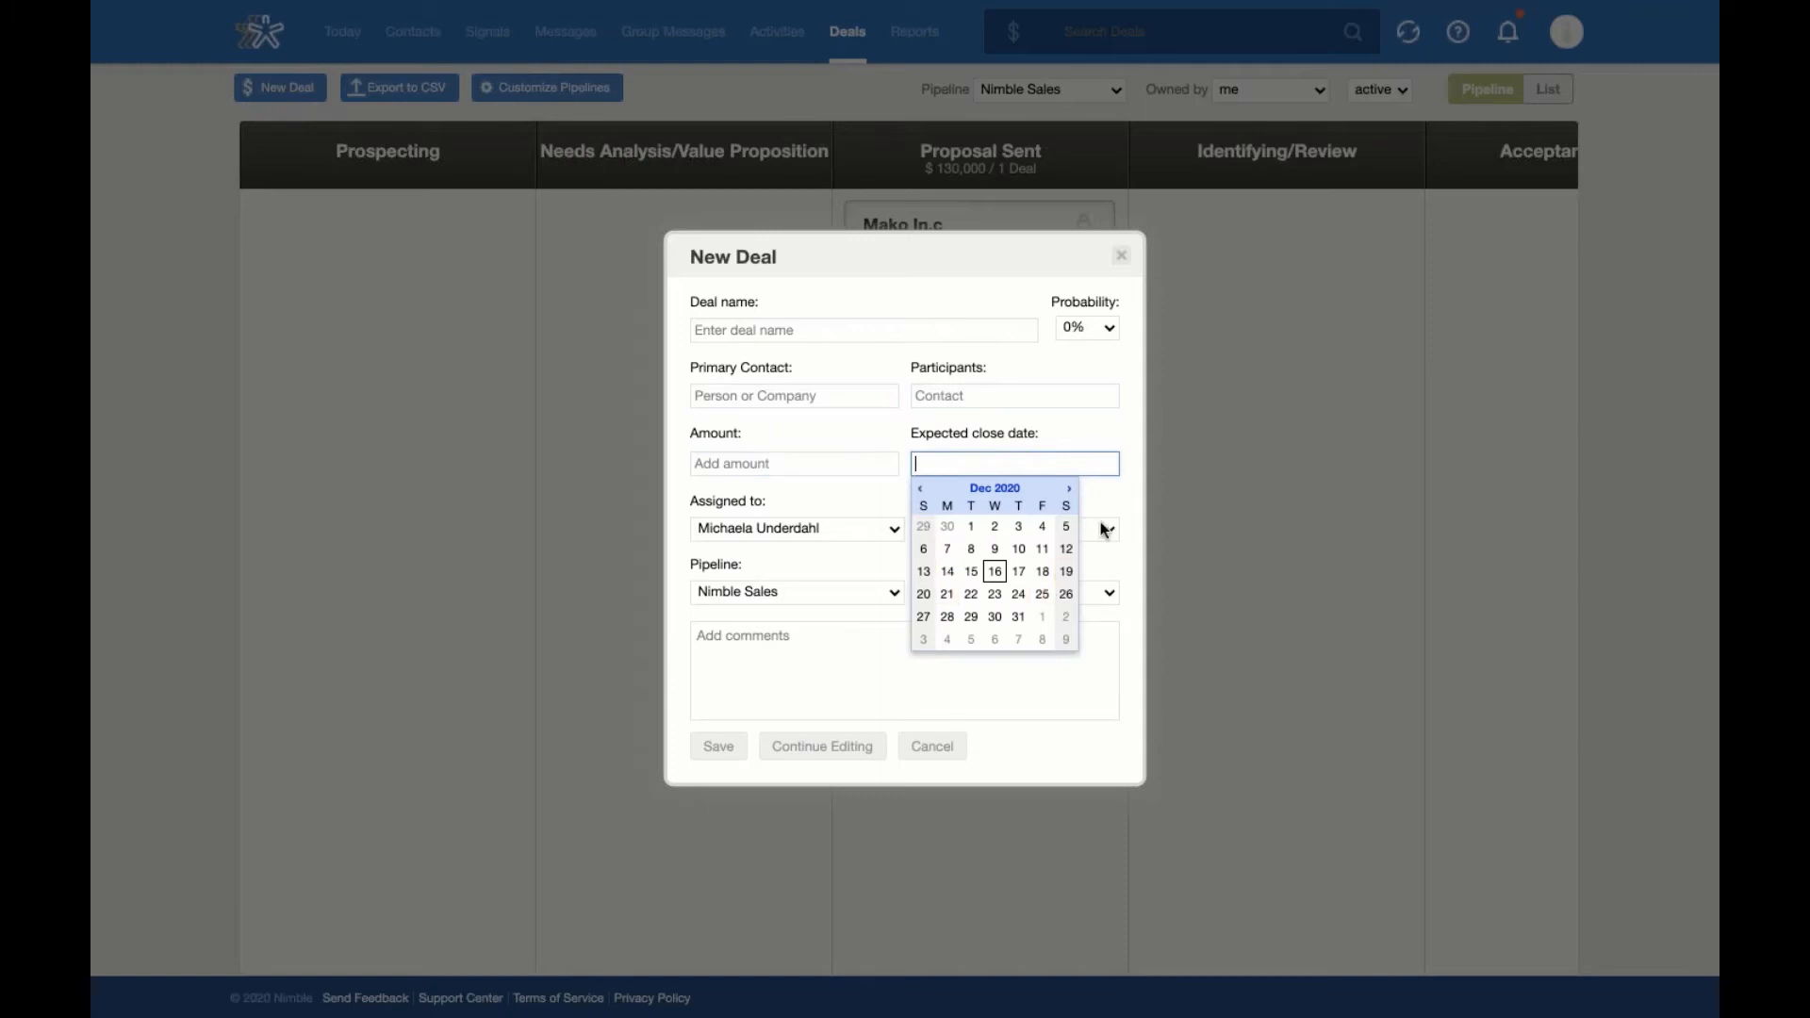
left_click(1131, 450)
Review the assignee and privacy options of the new deal, keeping the current assignee and Private
left_click(867, 533)
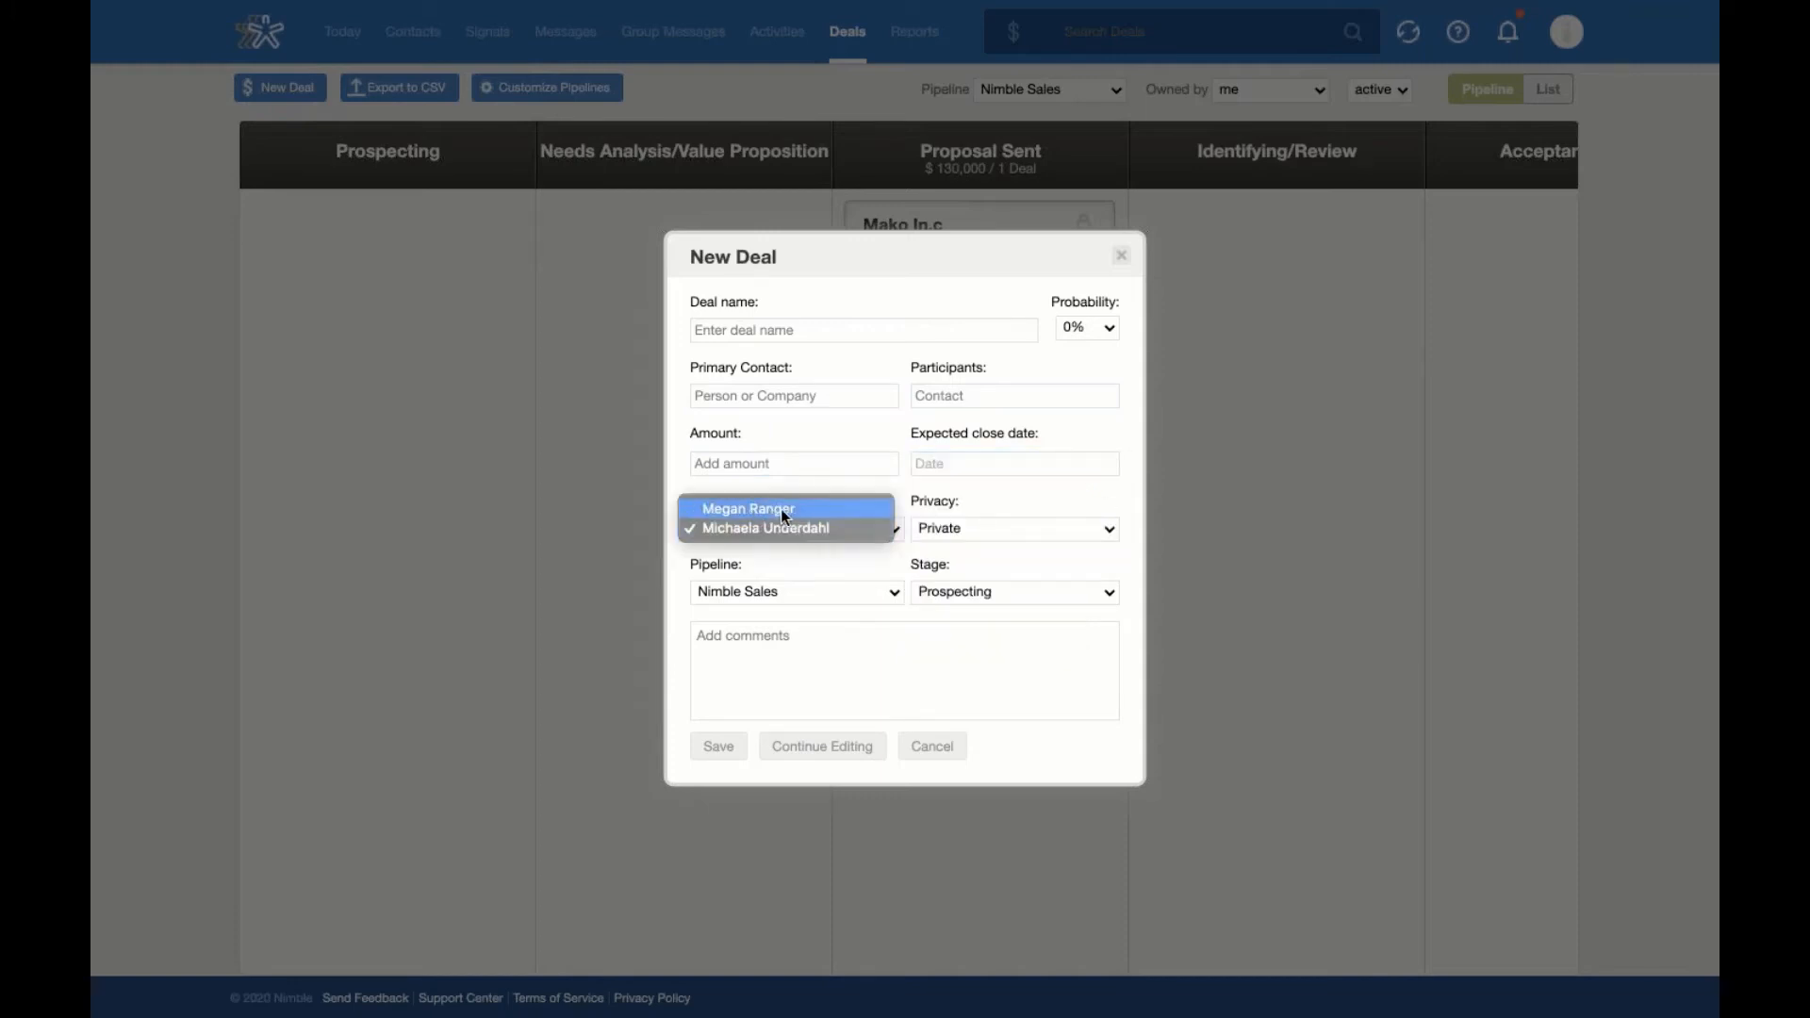
left_click(901, 488)
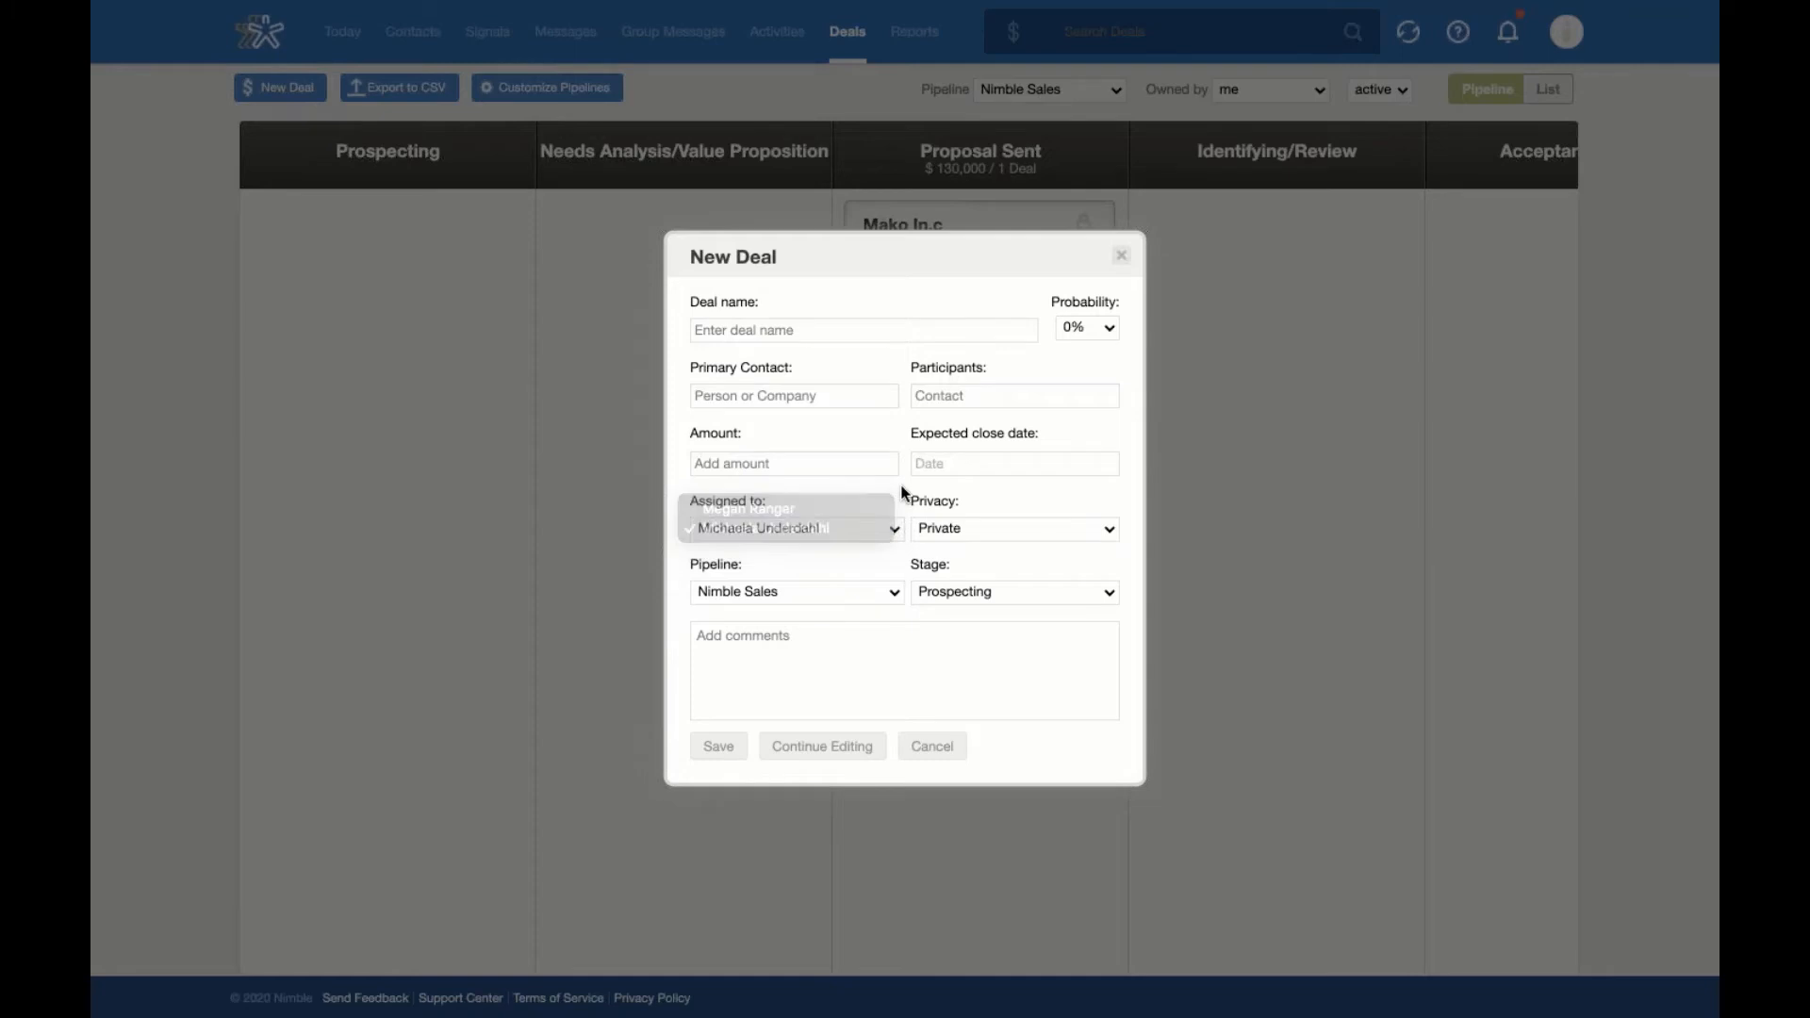
left_click(1108, 530)
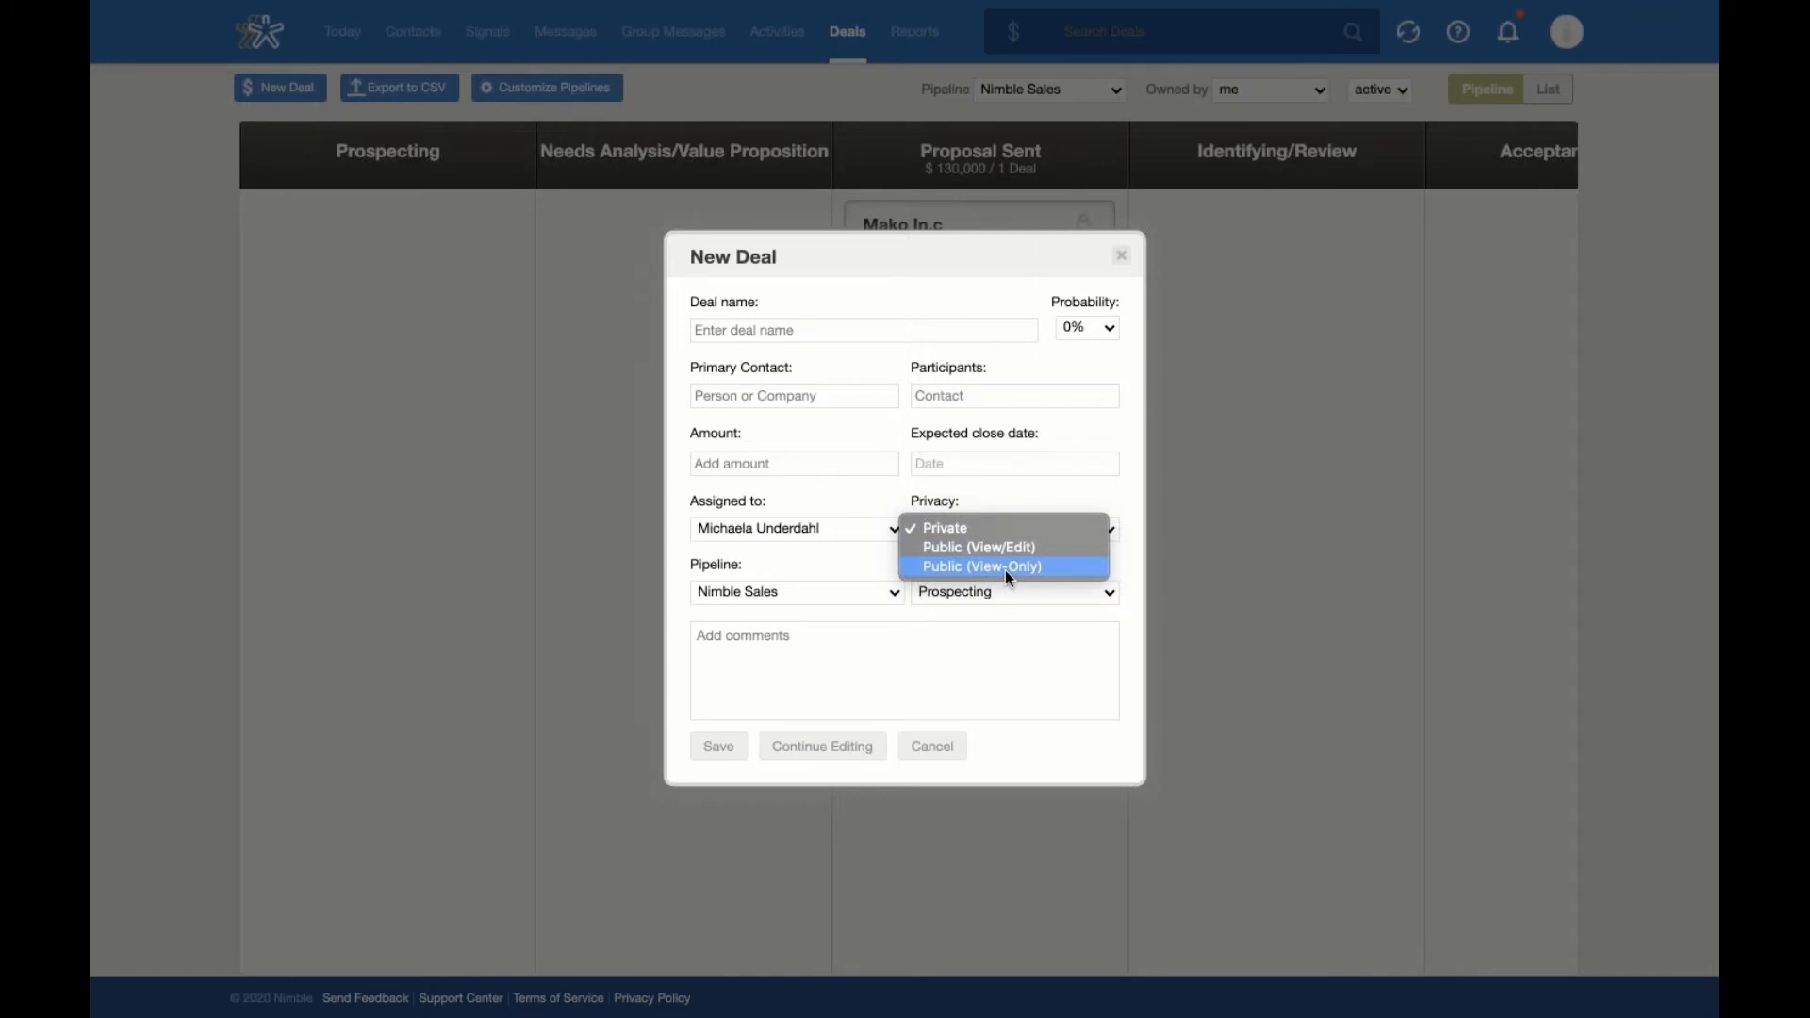
left_click(1124, 494)
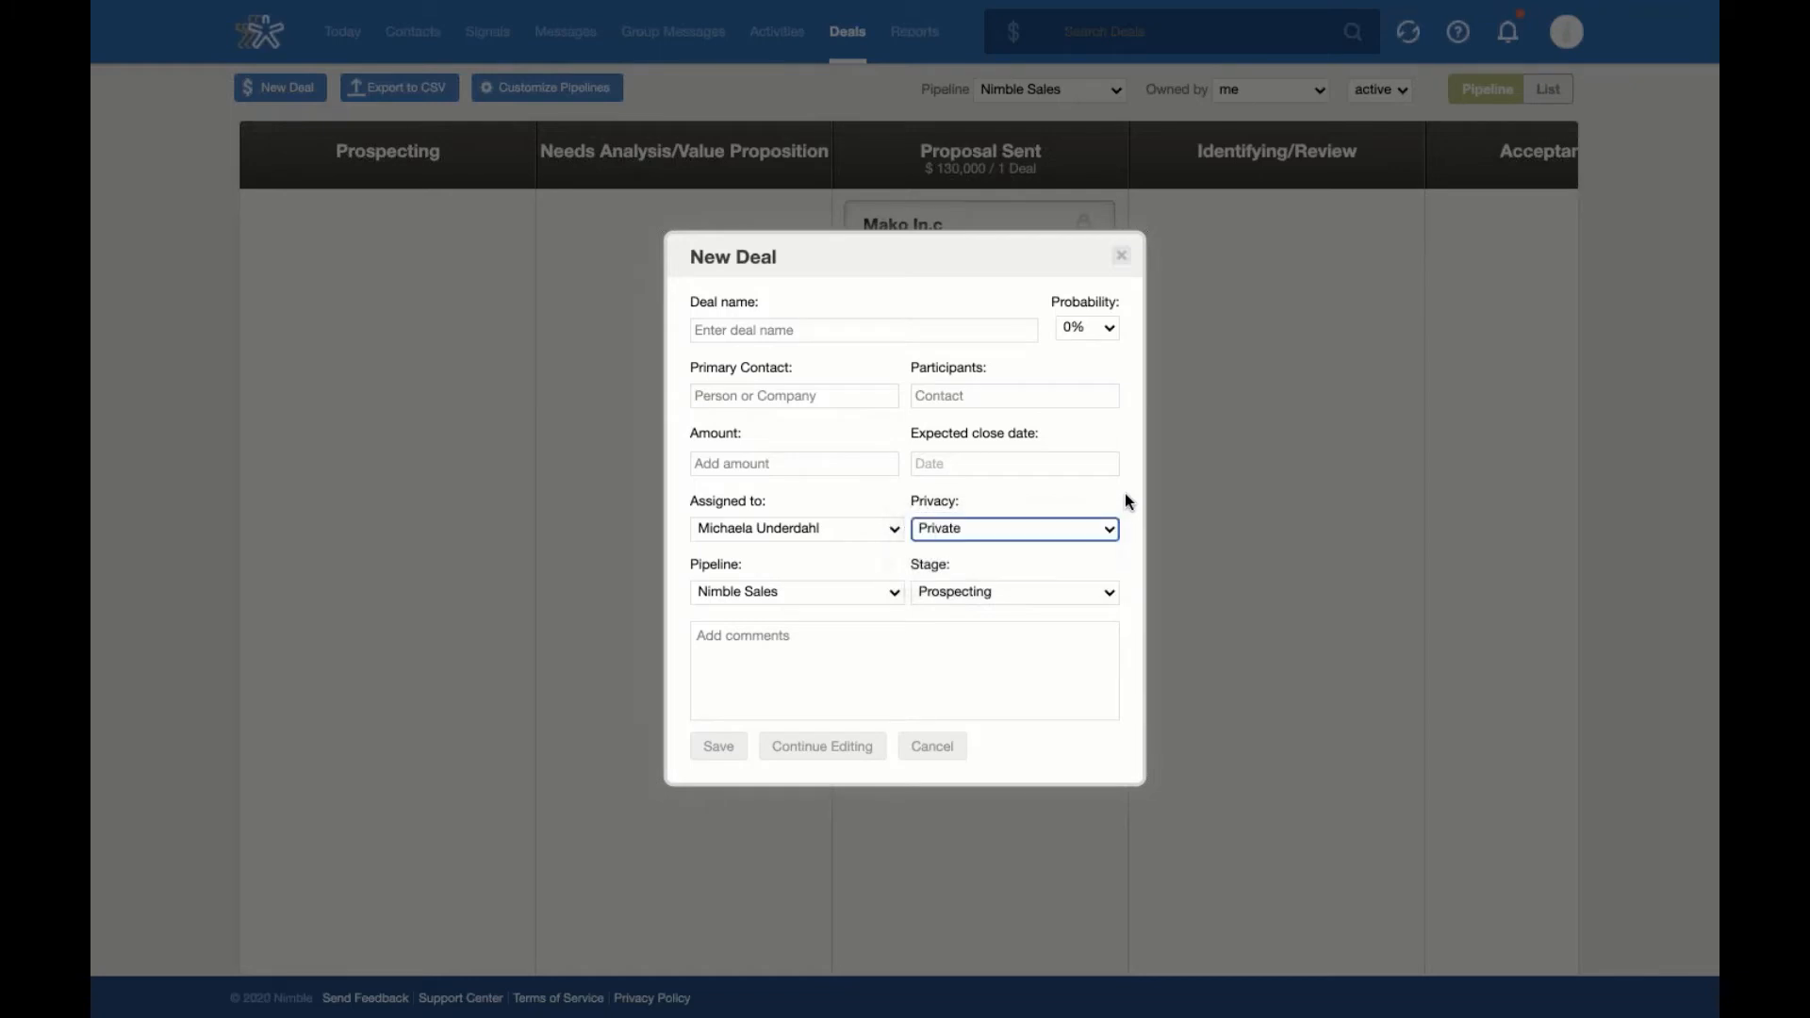
Review the pipeline and stage options of the new deal, keeping Nimble Sales and Prospecting
left_click(896, 594)
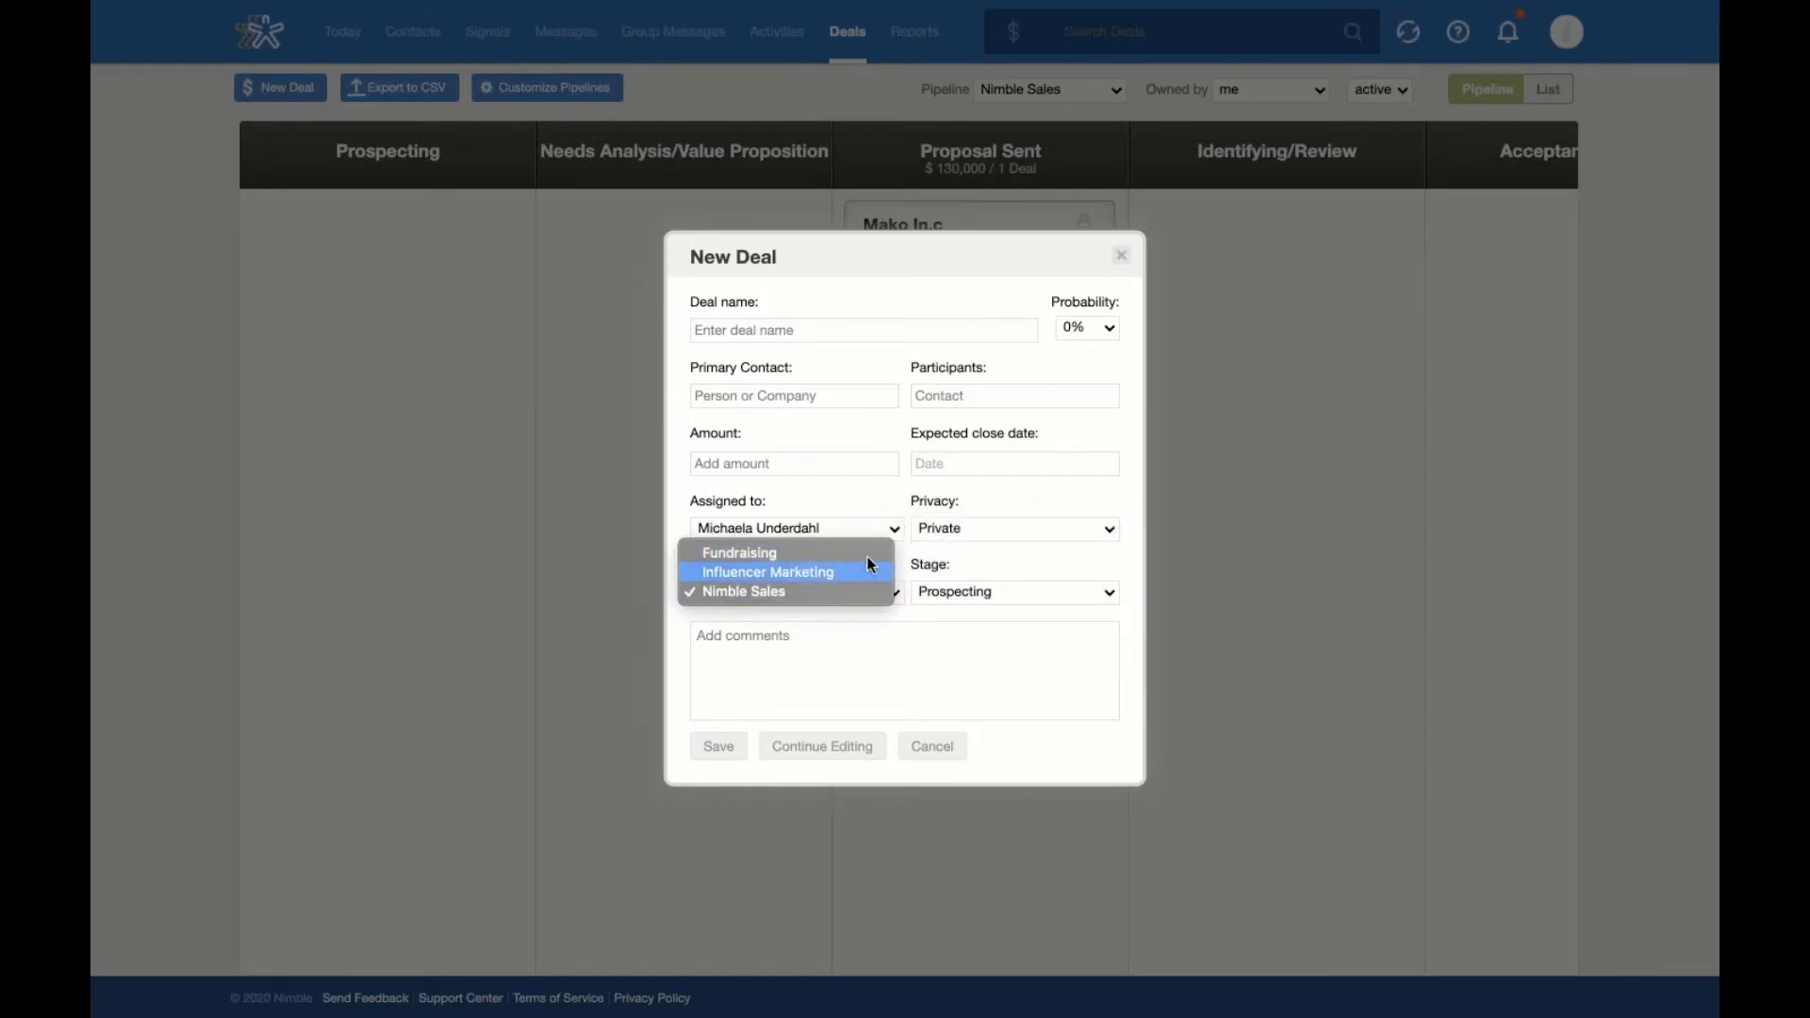
left_click(971, 593)
left_click(971, 591)
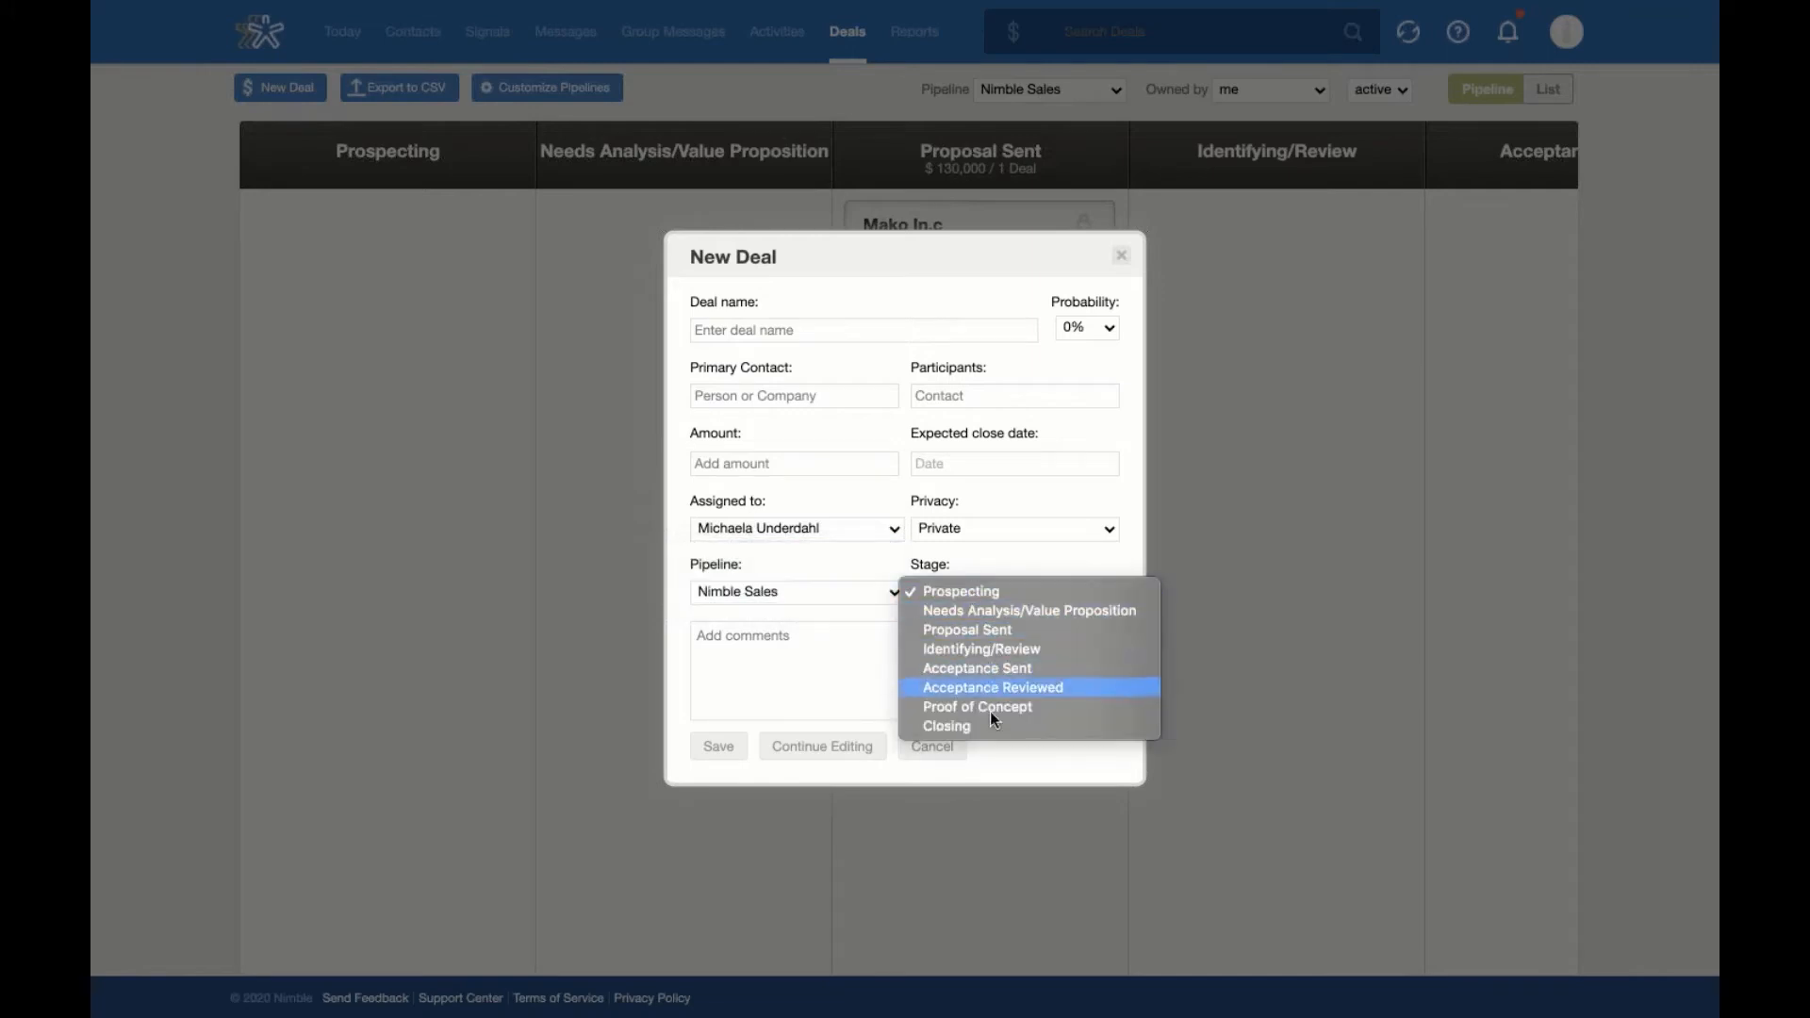
left_click(739, 670)
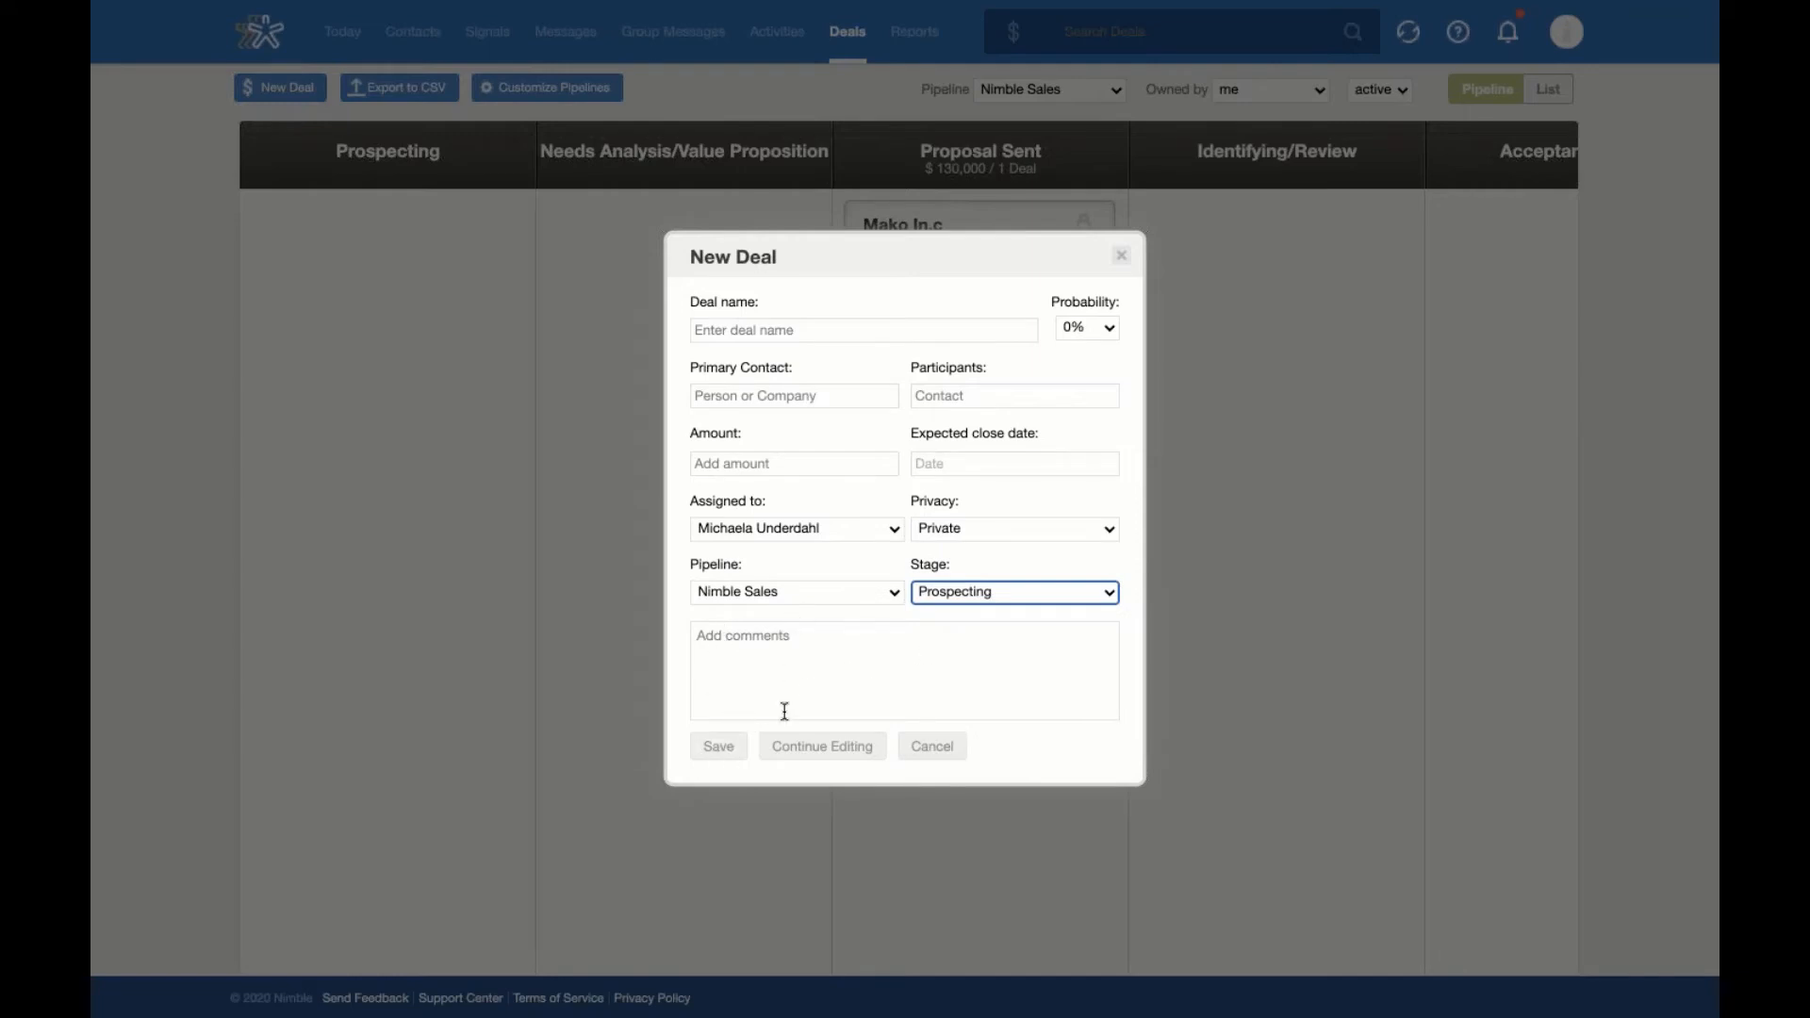
Try to continue editing the new deal without a deal name, and close its form without saving
left_click(818, 748)
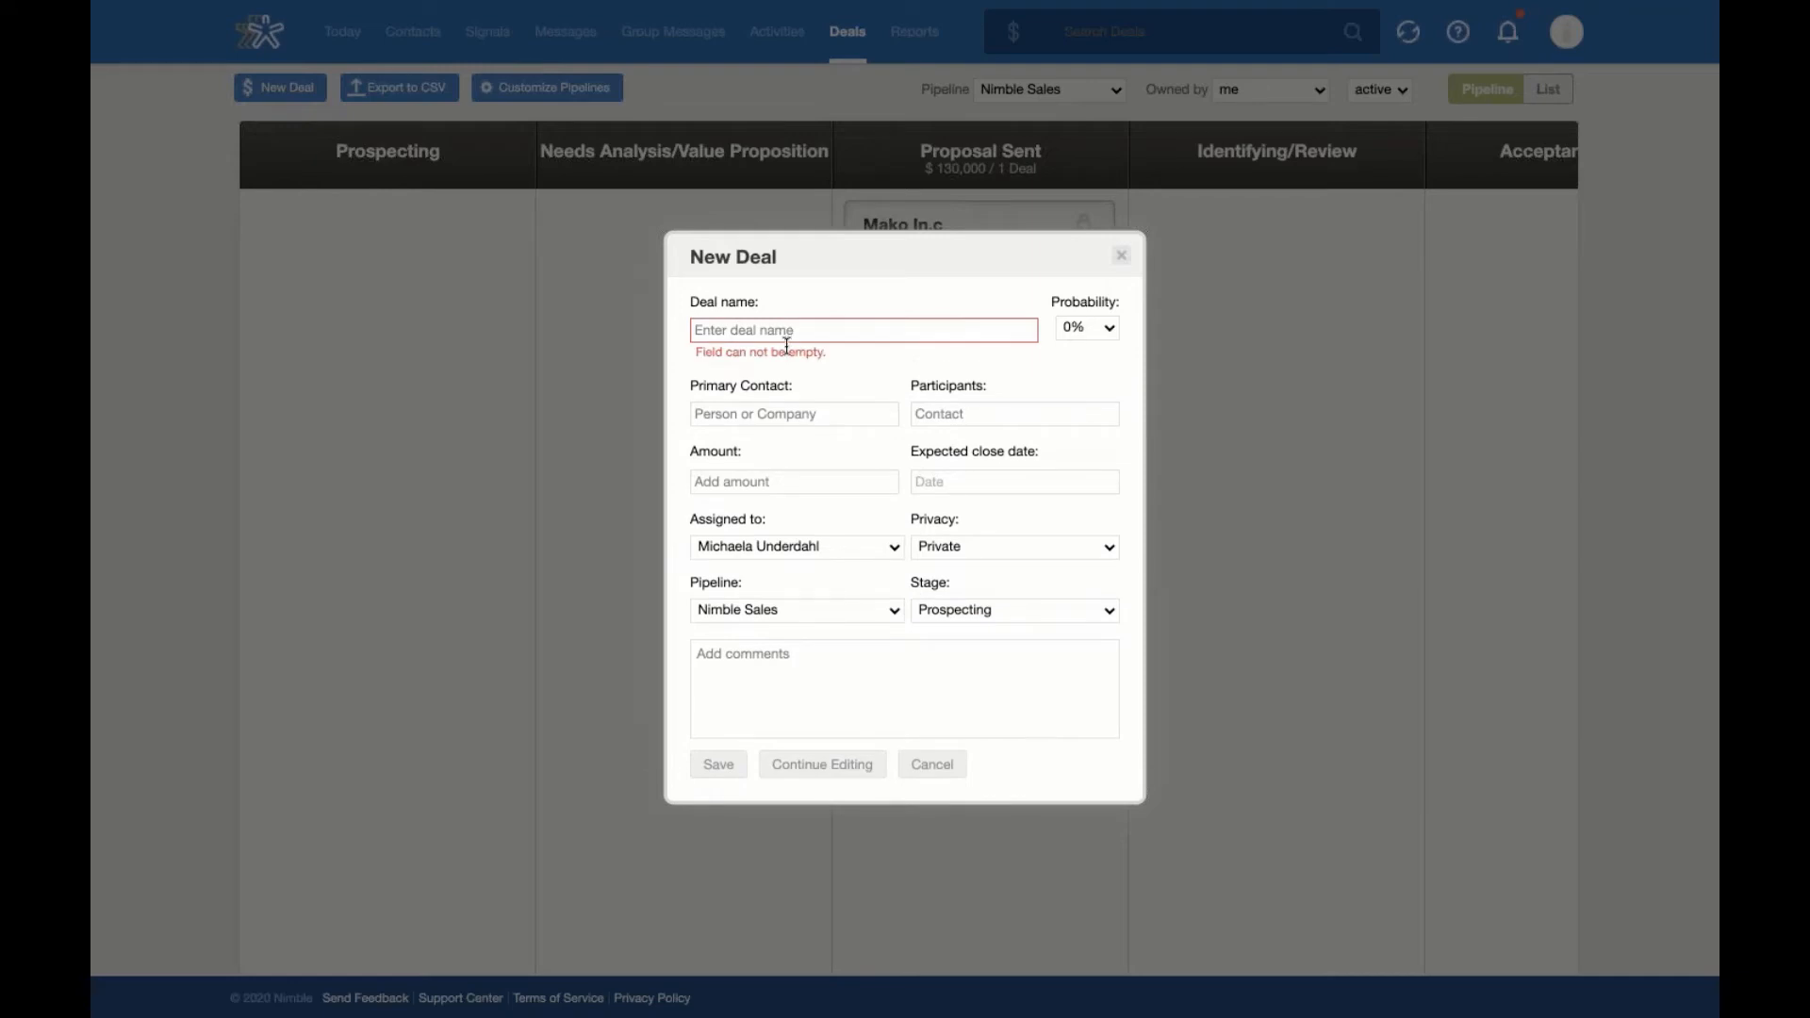
left_click(1122, 256)
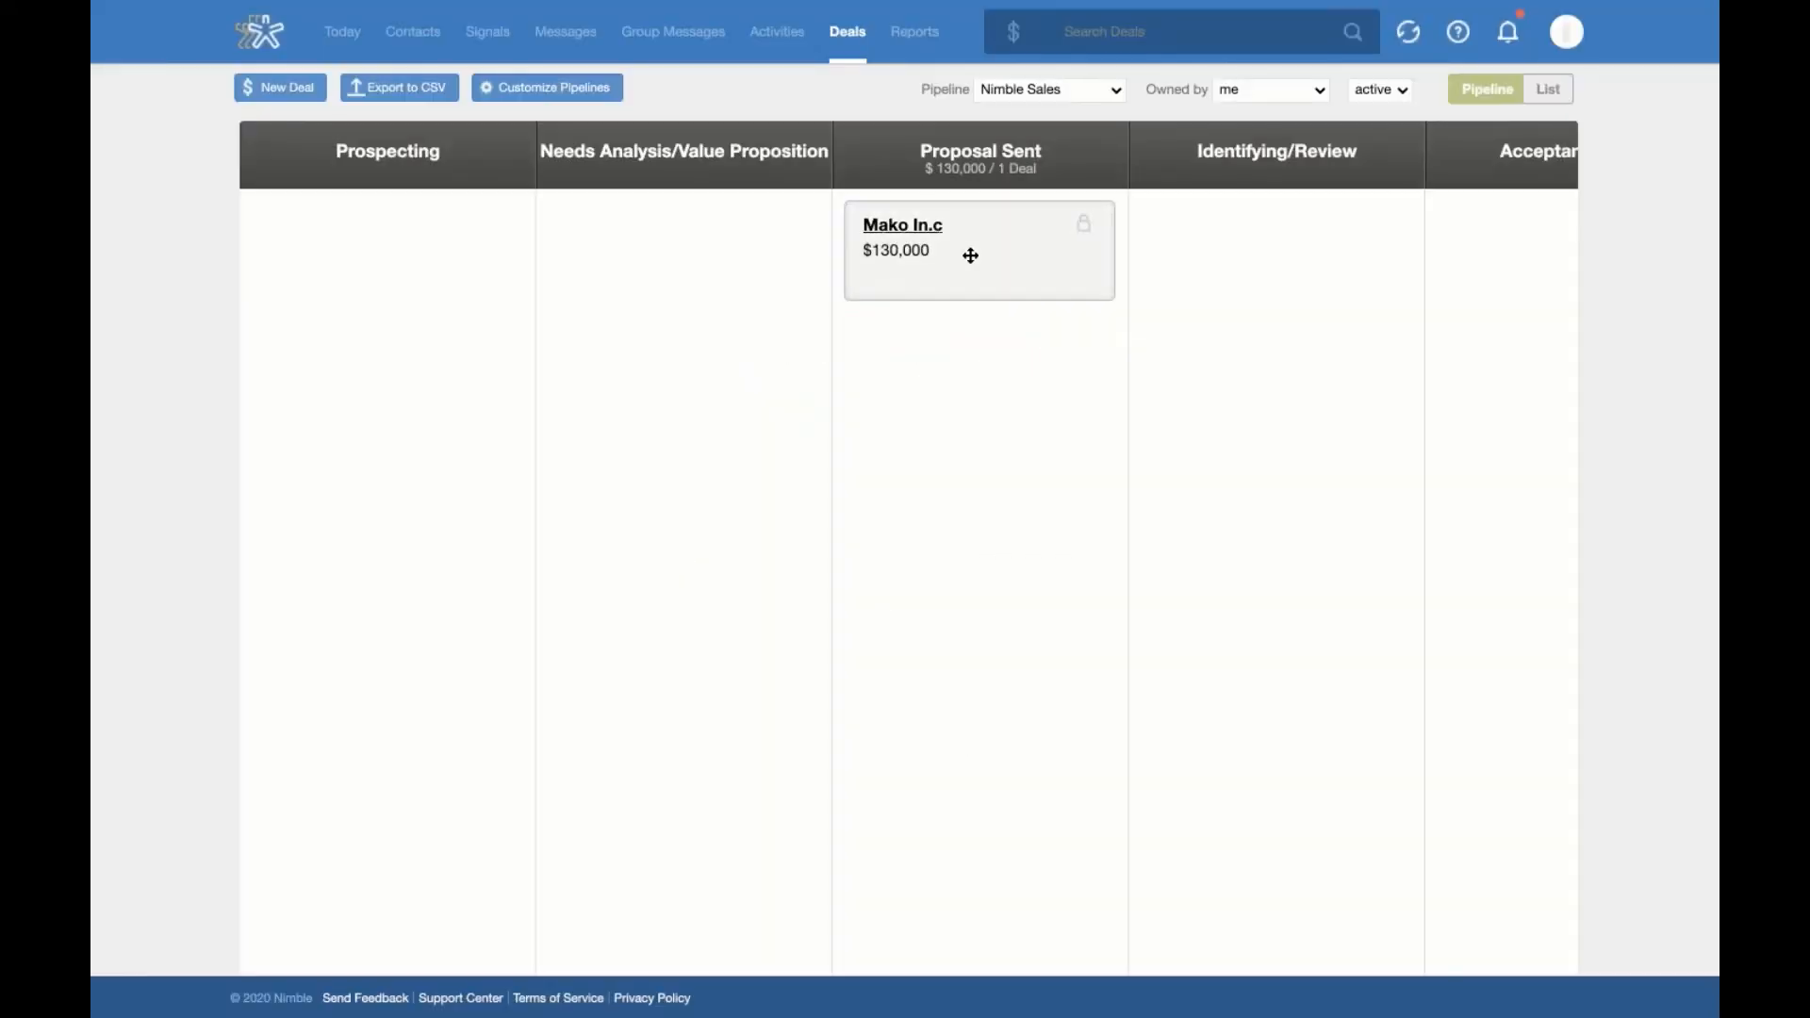
Open the Mako In.c deal and examine its related messages, activities, notes and attachments
left_click(936, 240)
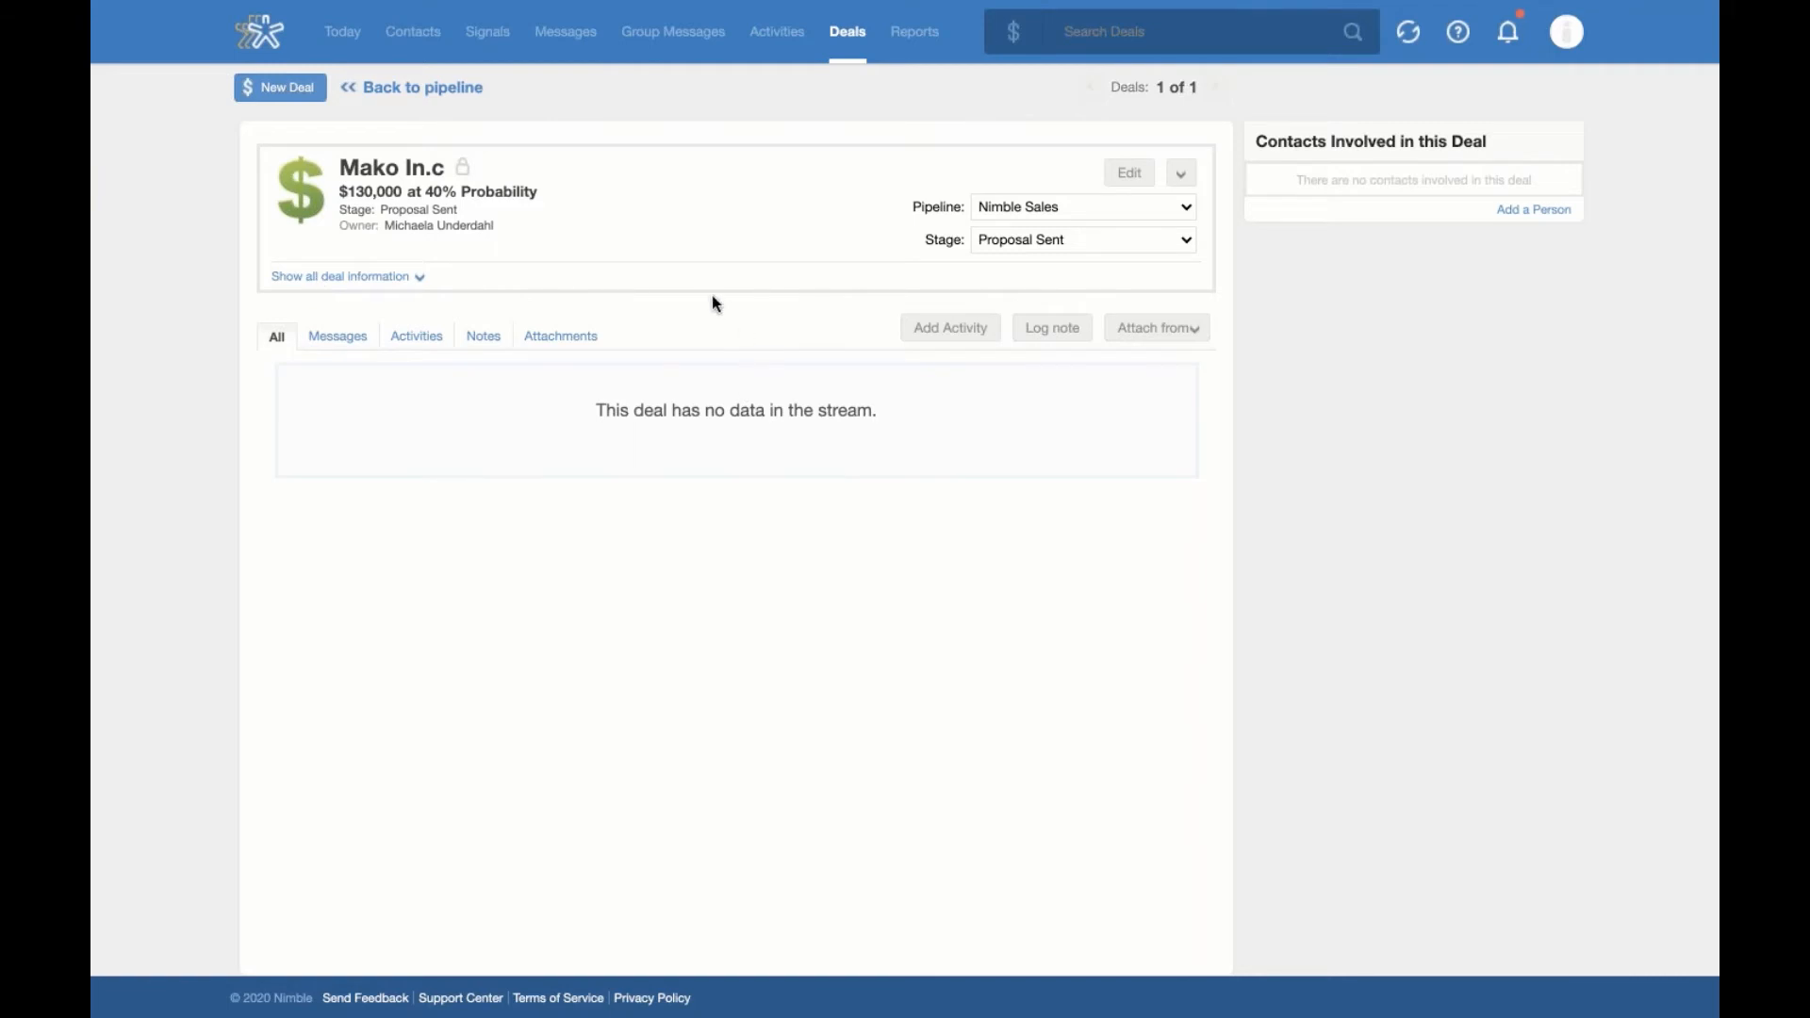
left_click(344, 340)
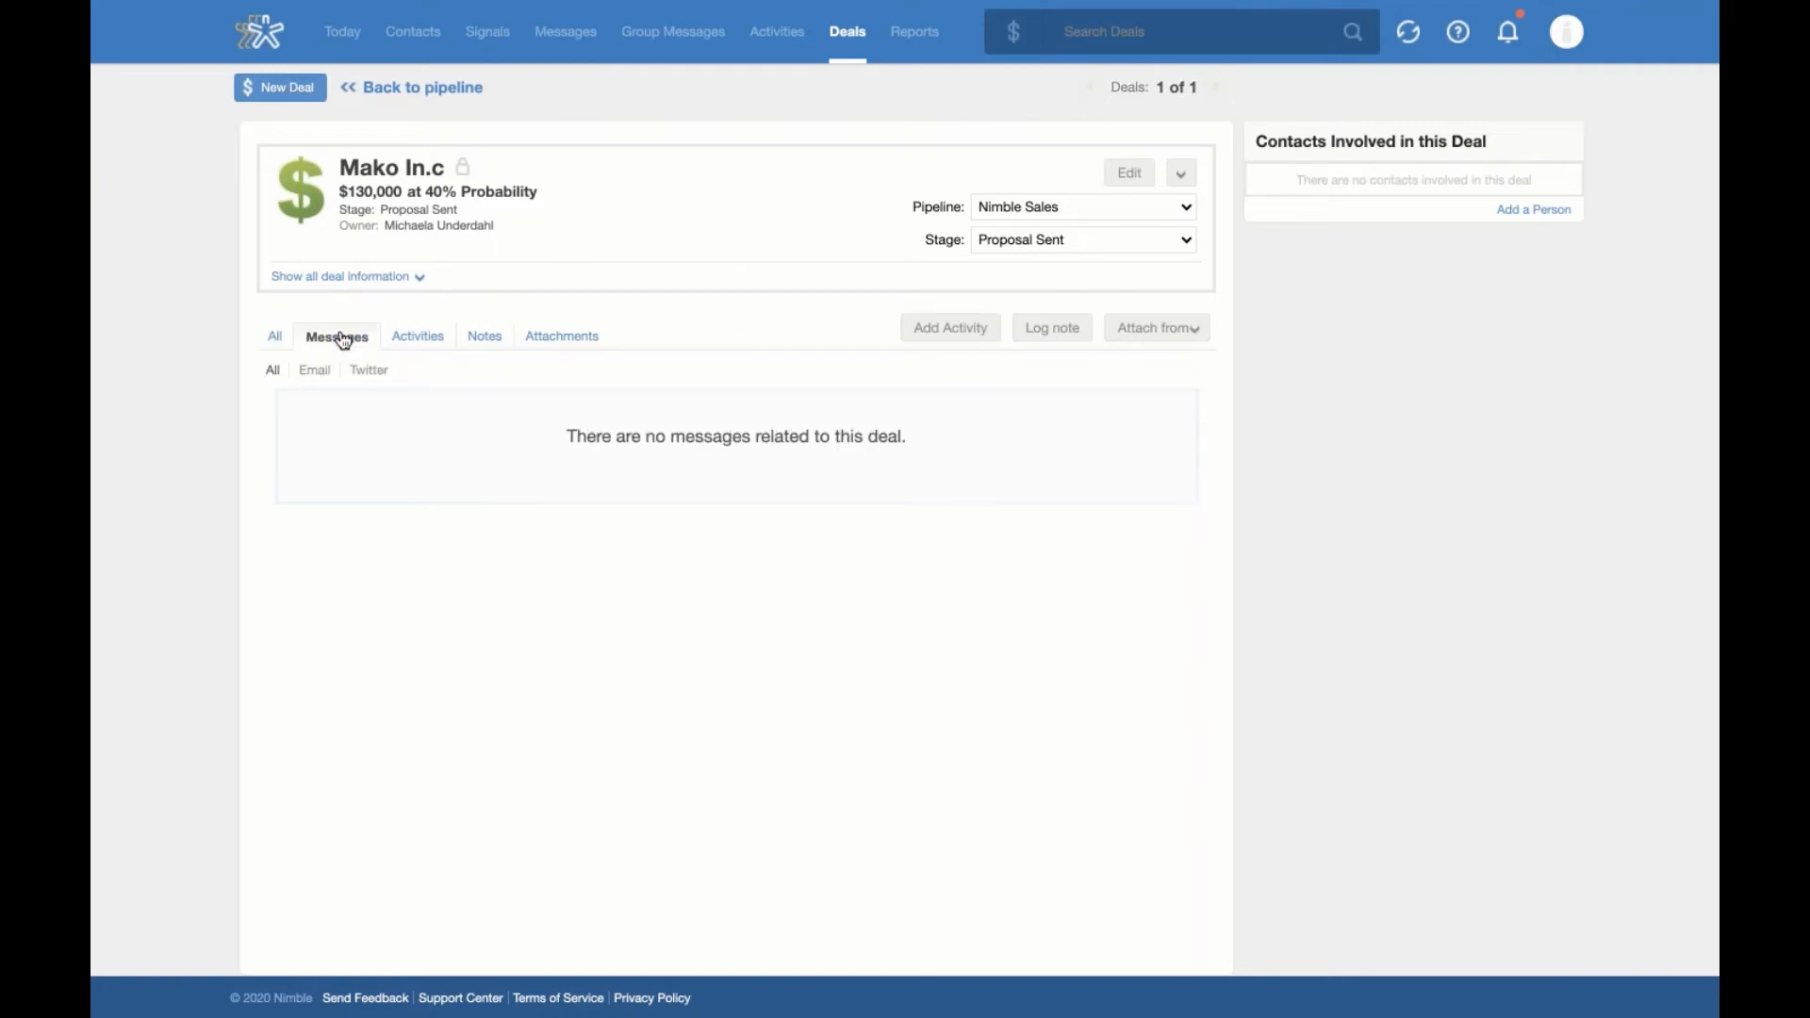
left_click(416, 343)
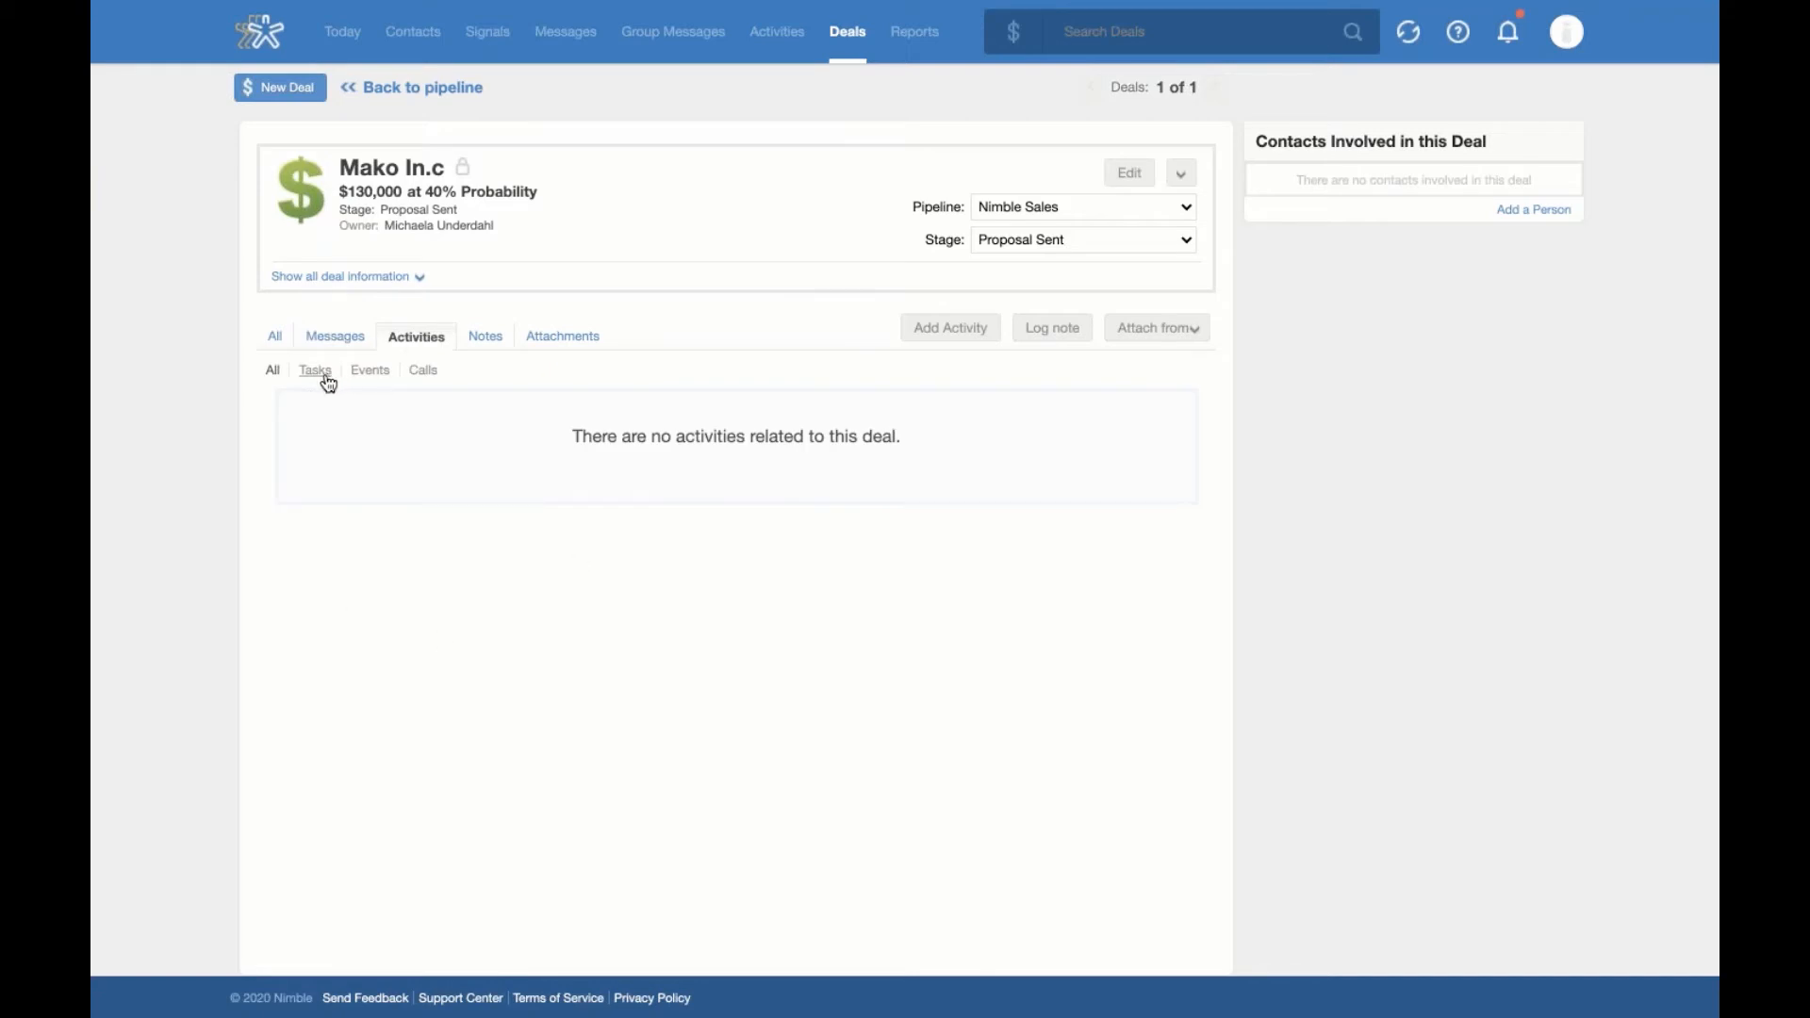
left_click(476, 344)
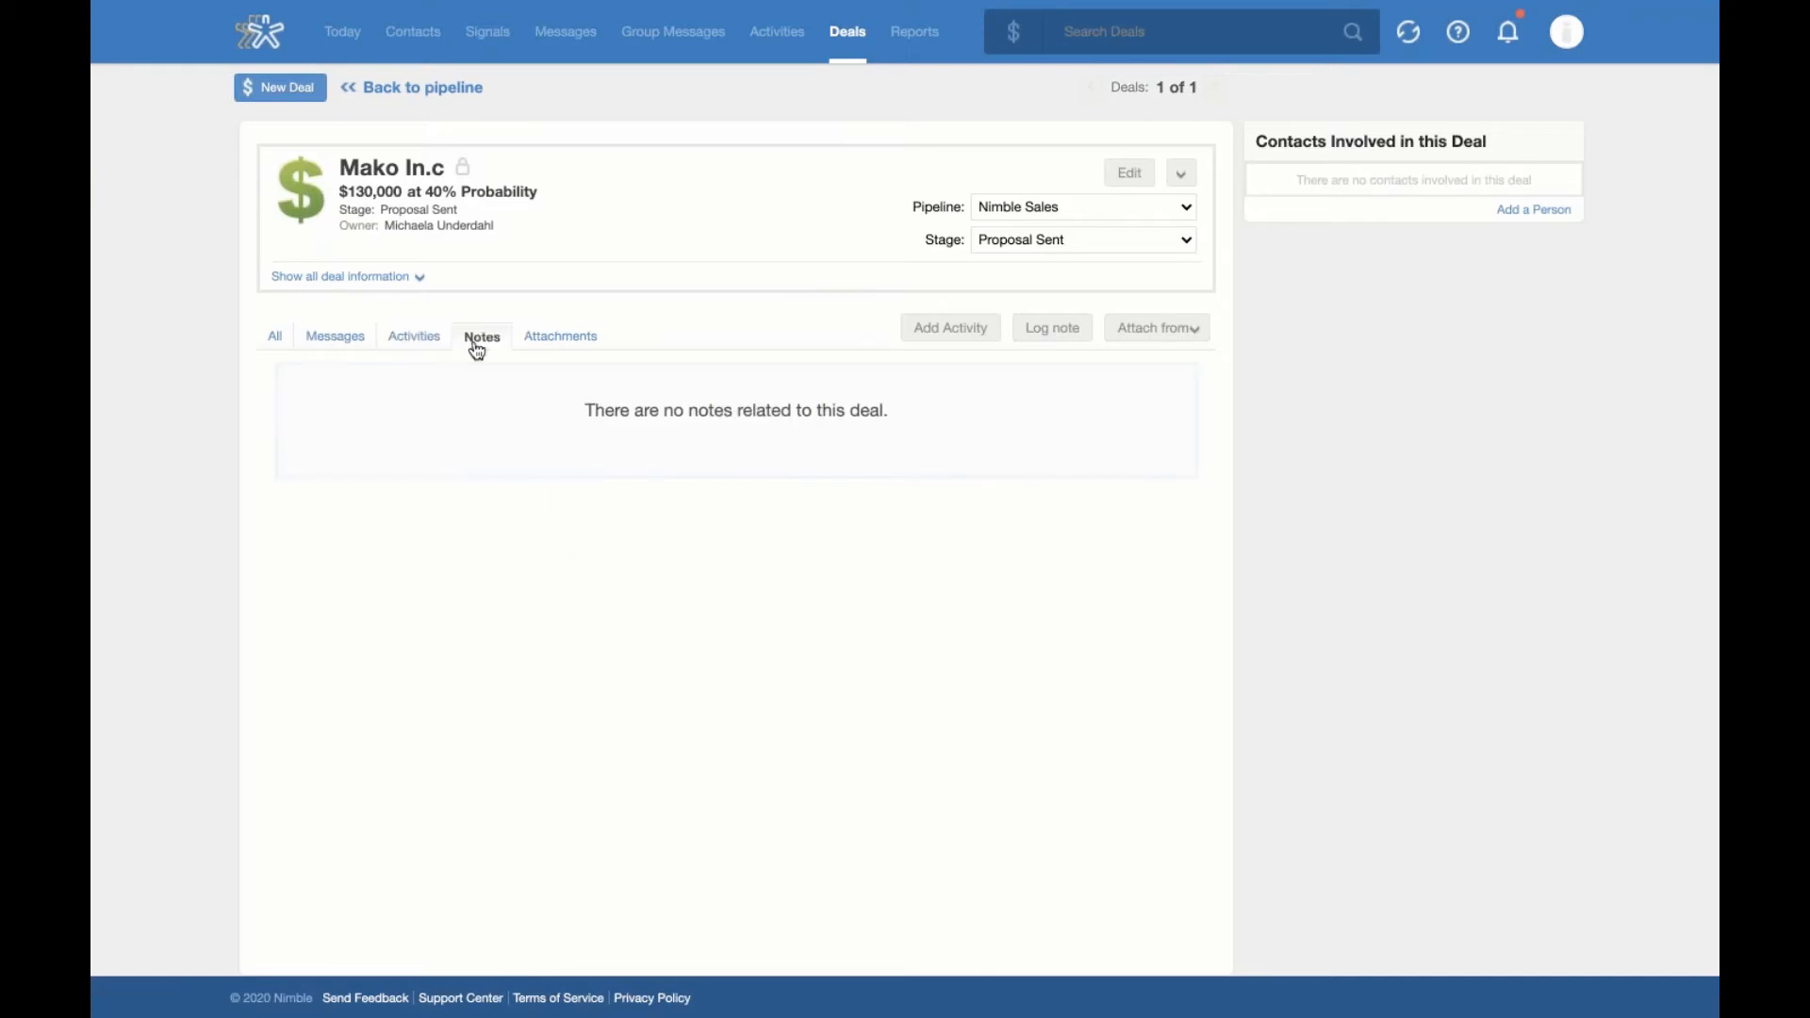
left_click(584, 343)
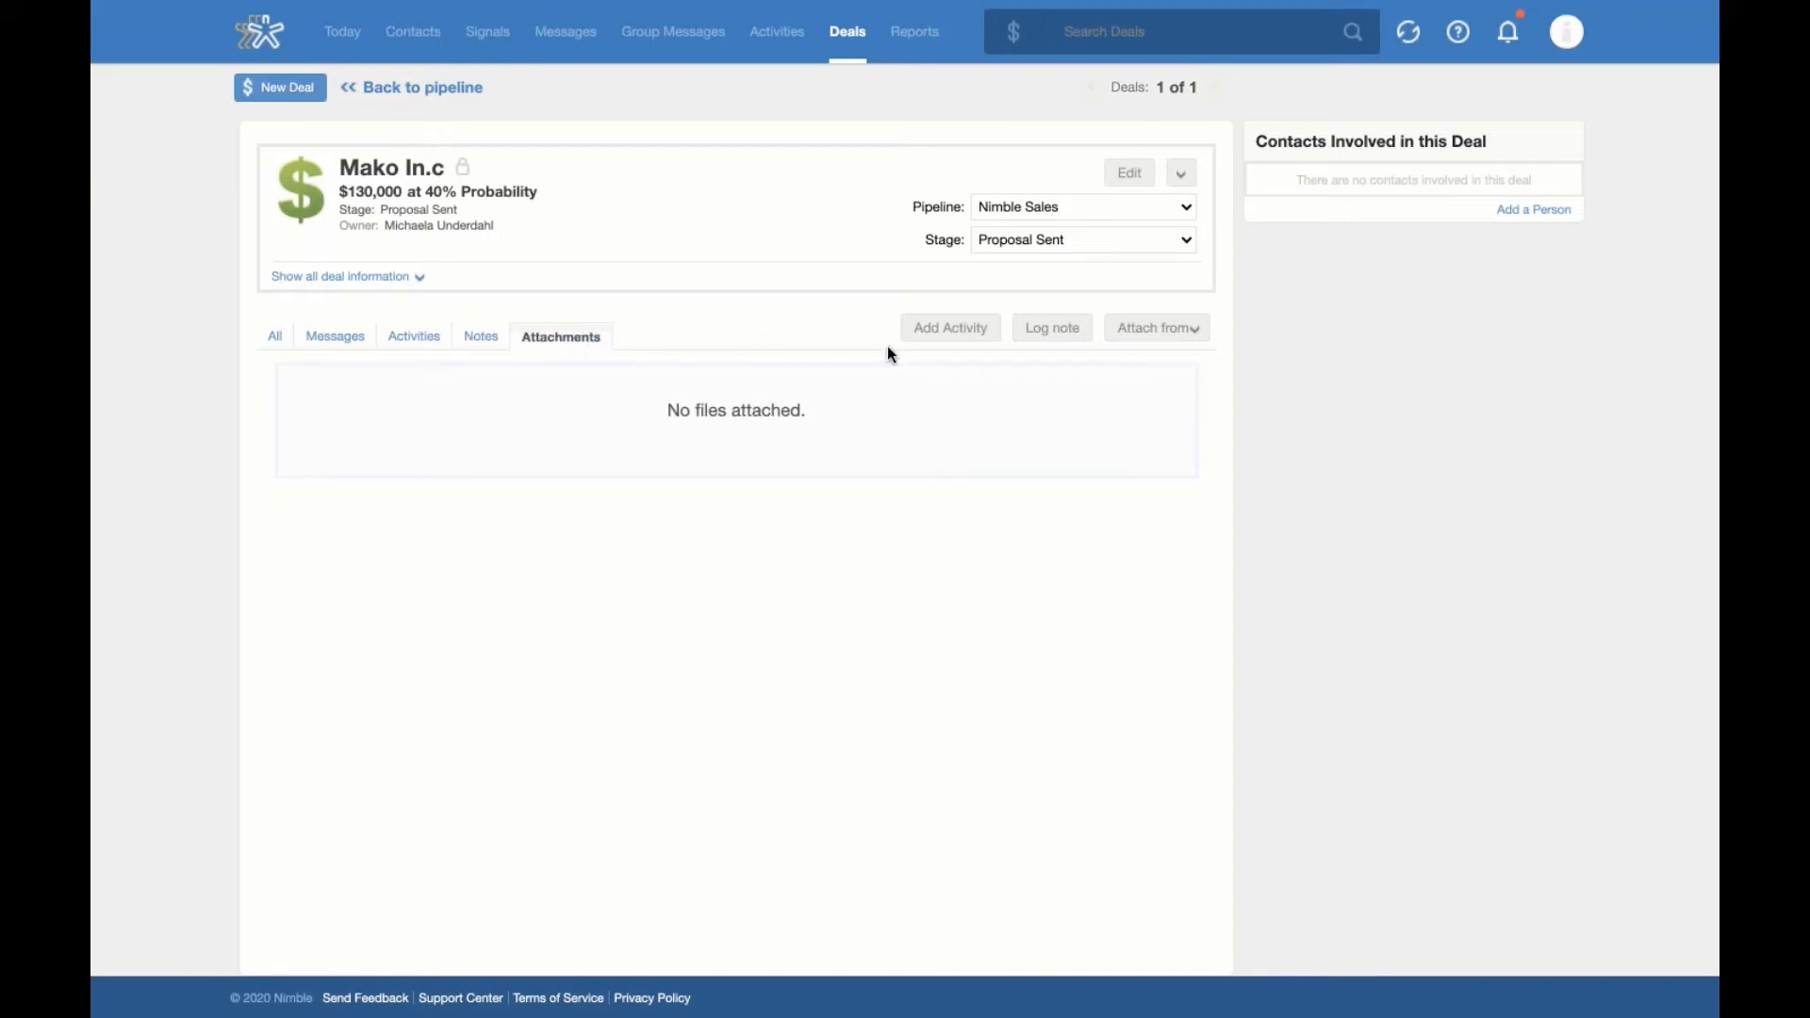
Review the deal's activity options, blank note form and cloud attachment sources without adding anything
left_click(943, 330)
left_click(1192, 103)
left_click(1082, 332)
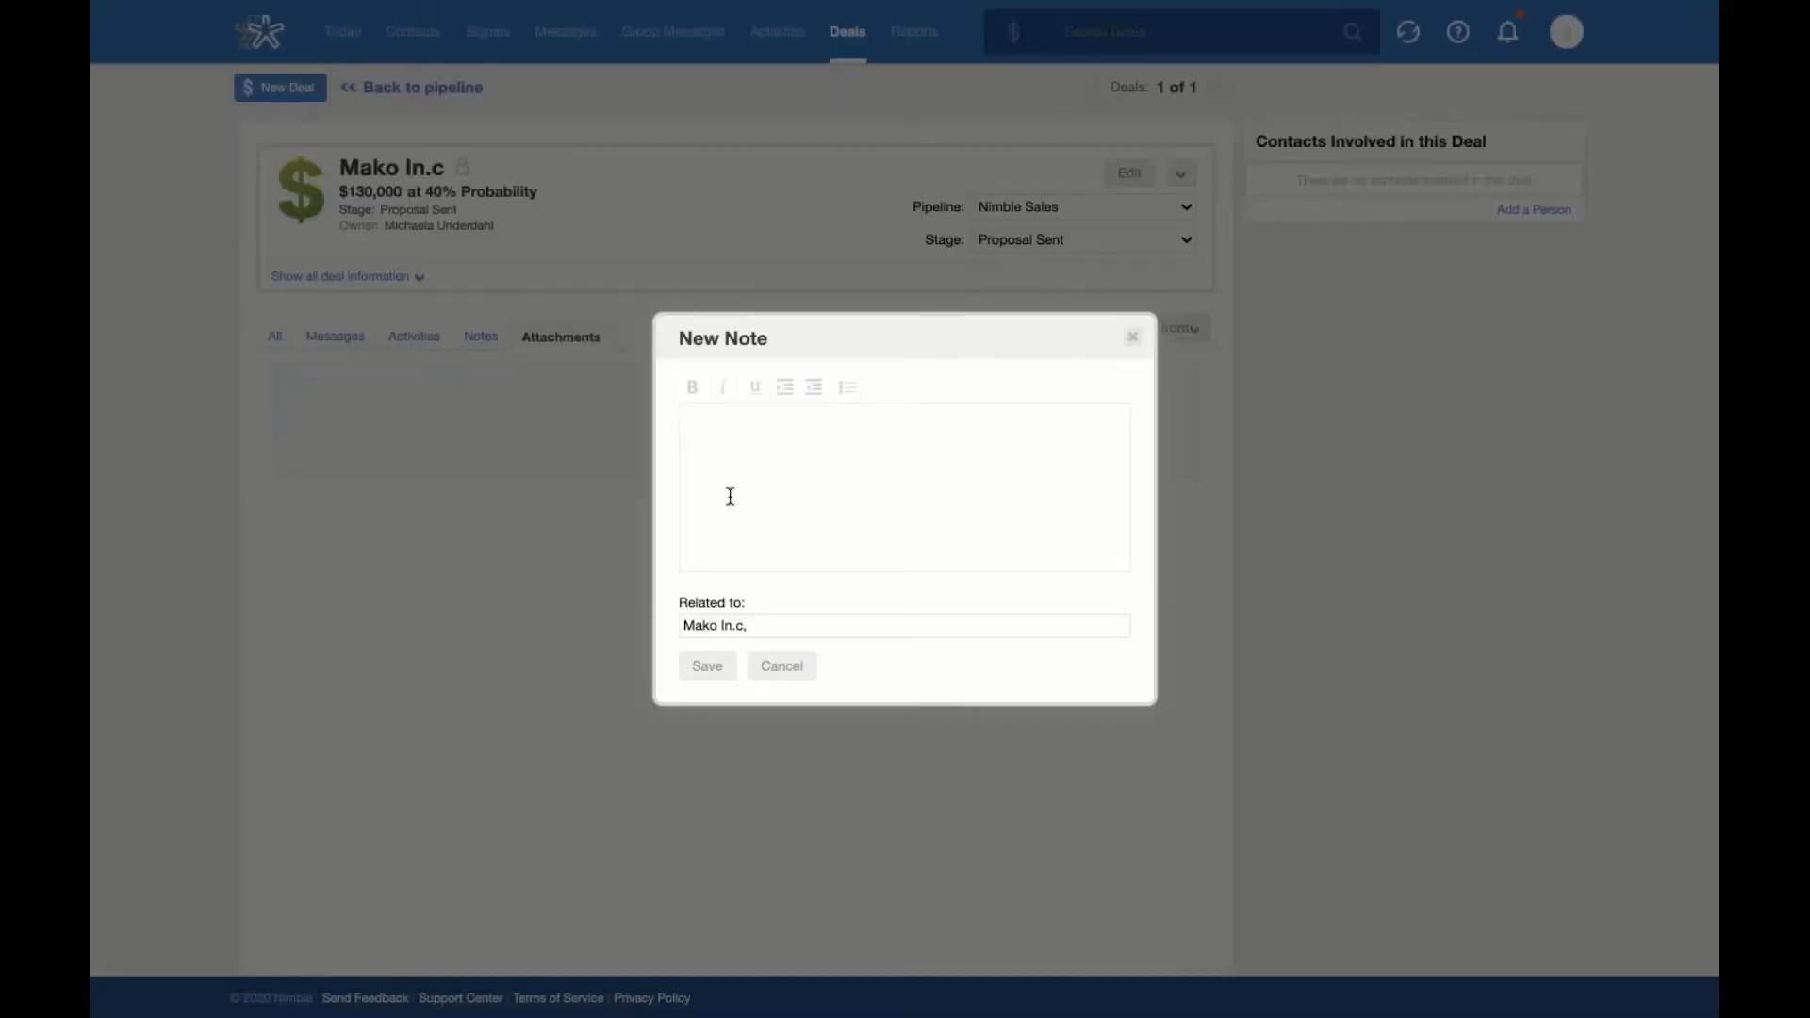
left_click(1132, 342)
left_click(1183, 330)
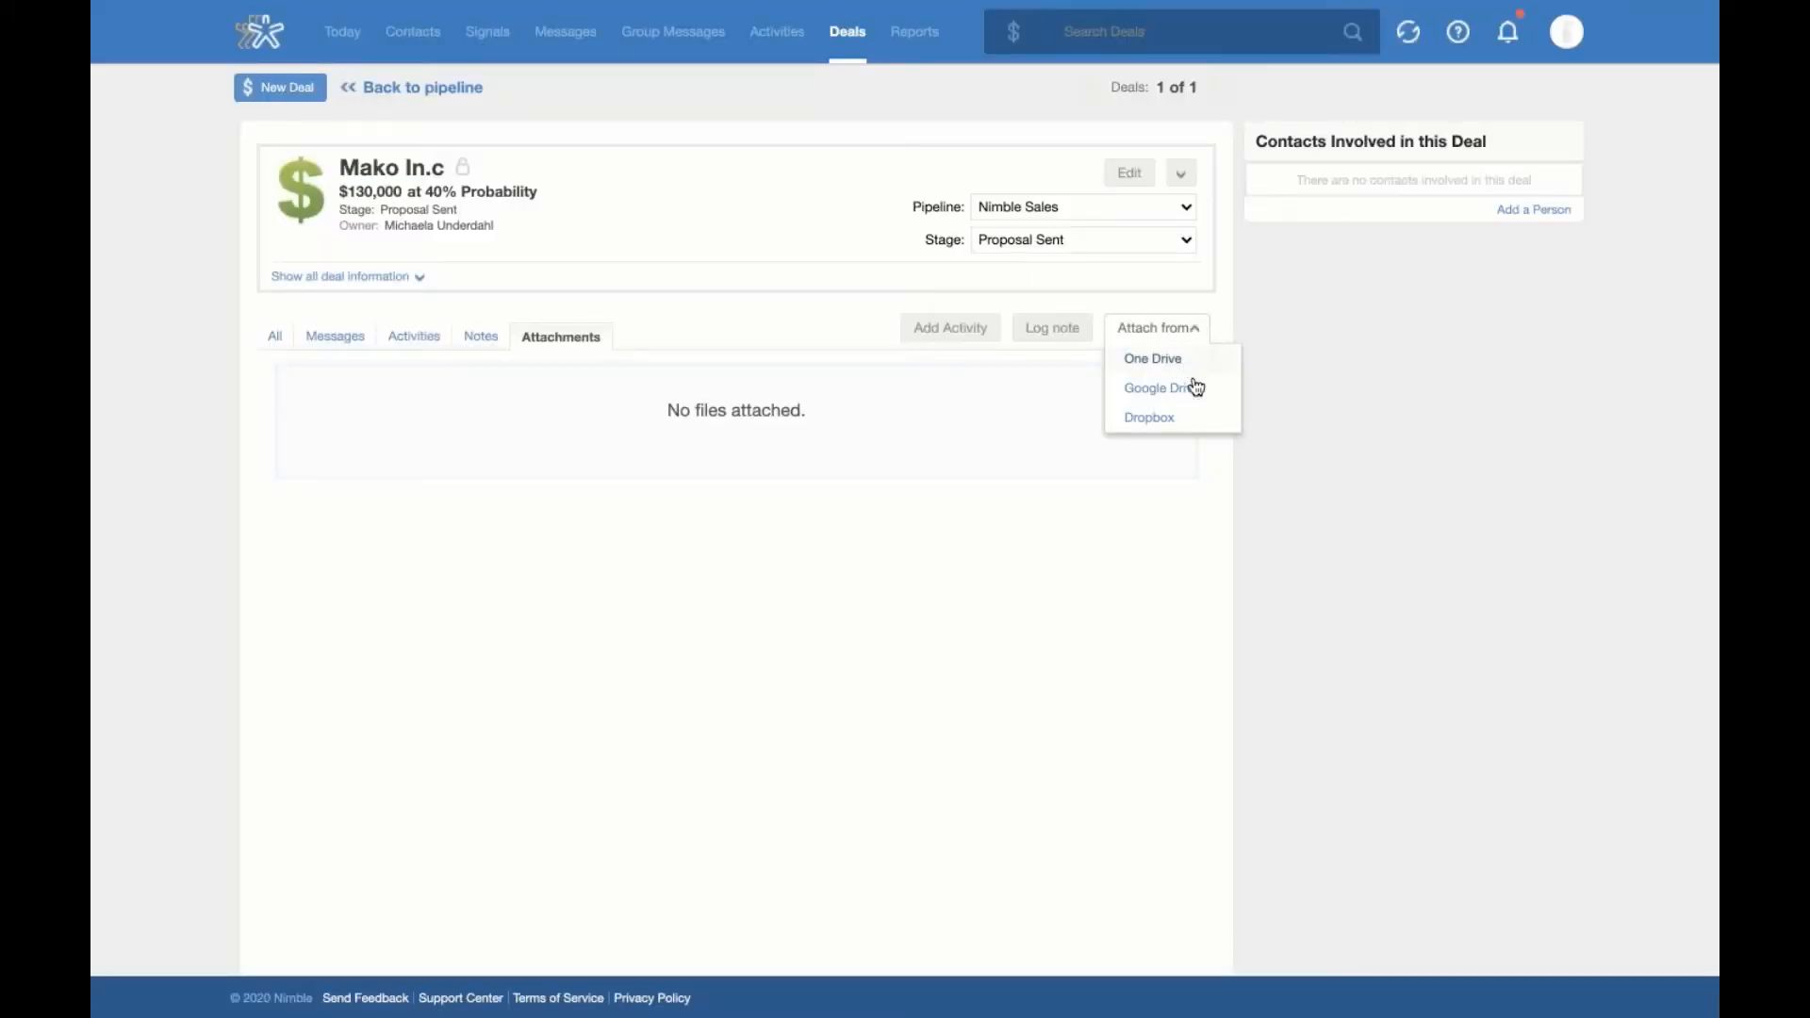
Return from the Mako In.c deal to the pipeline board and review the pipeline, owner and deal status filter choices
left_click(1181, 583)
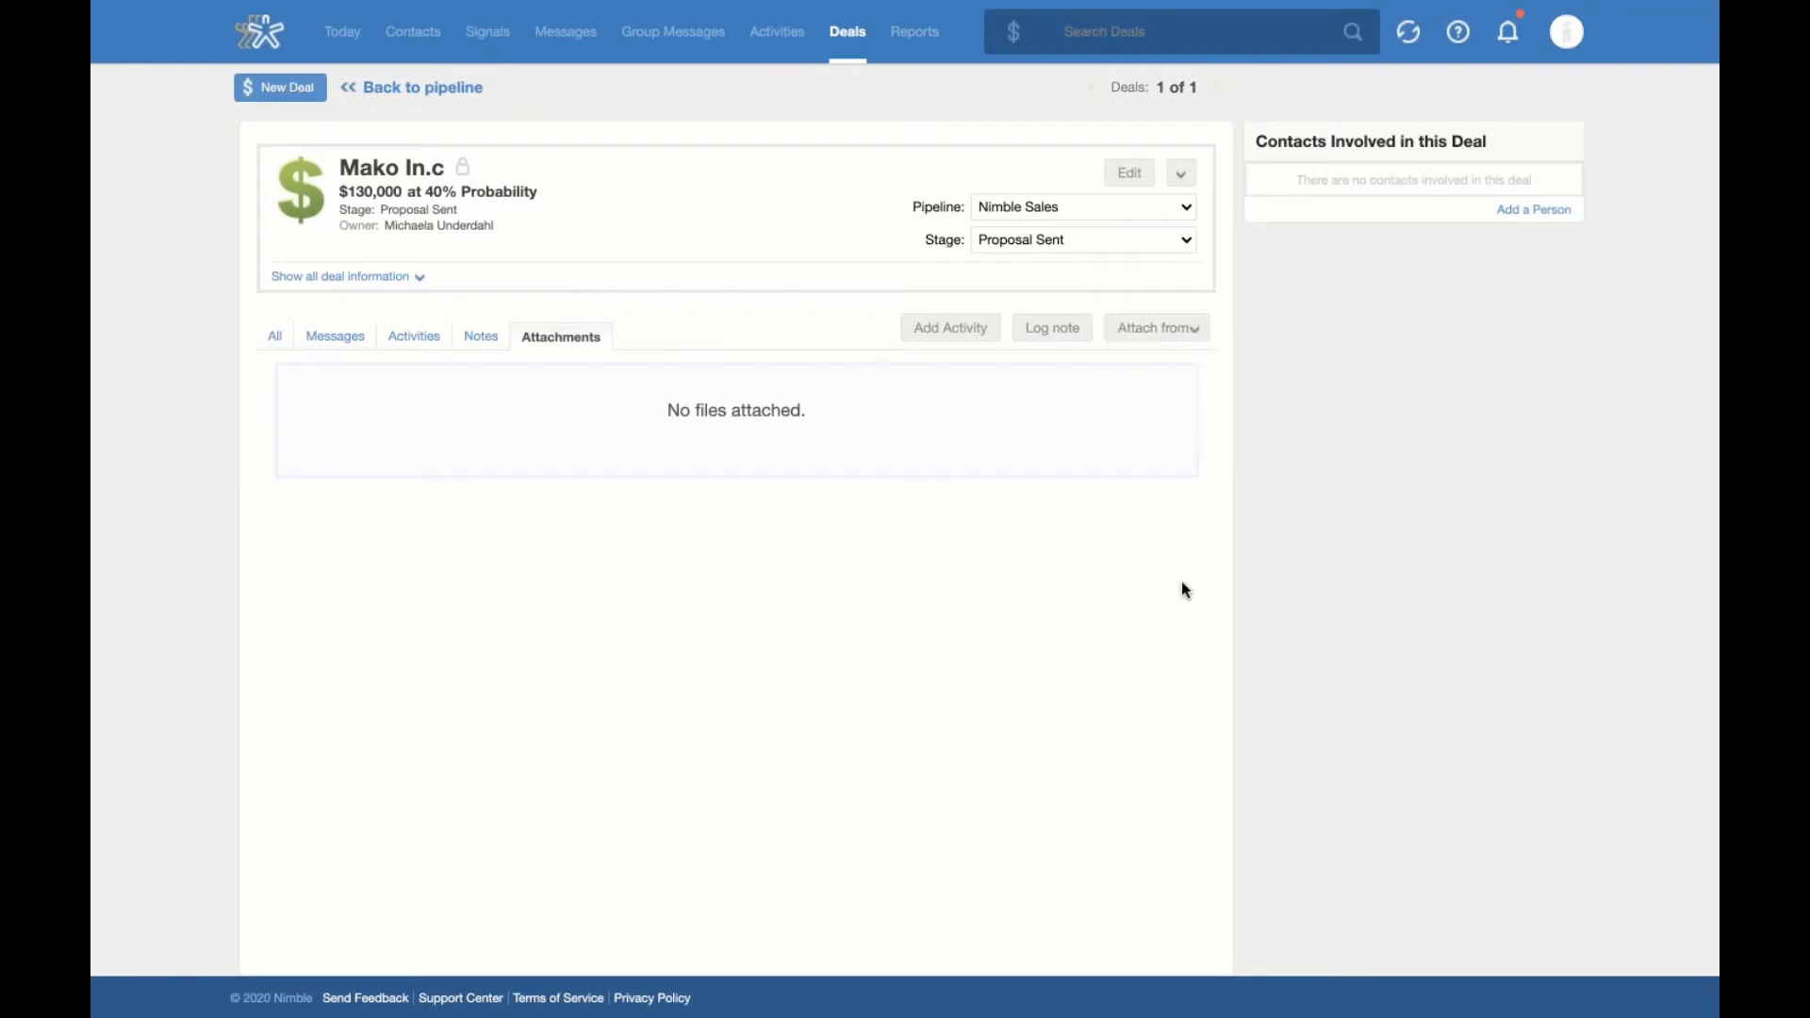
left_click(430, 88)
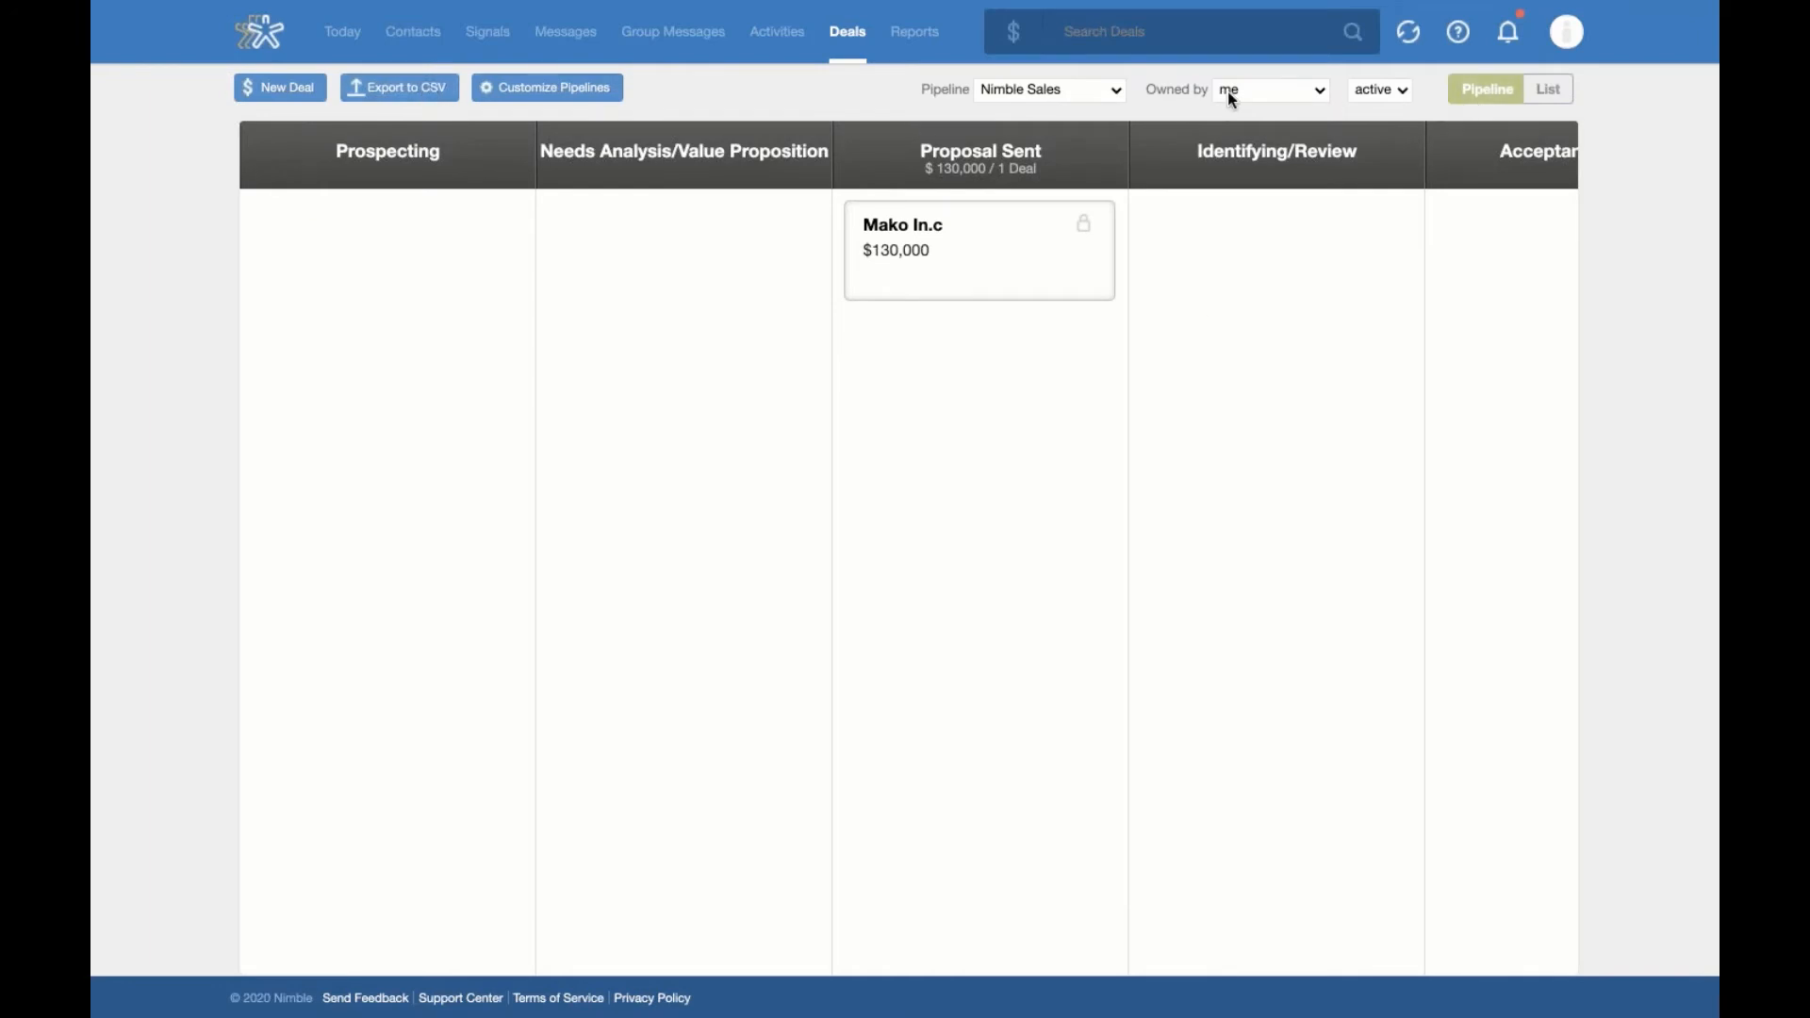
left_click(1116, 92)
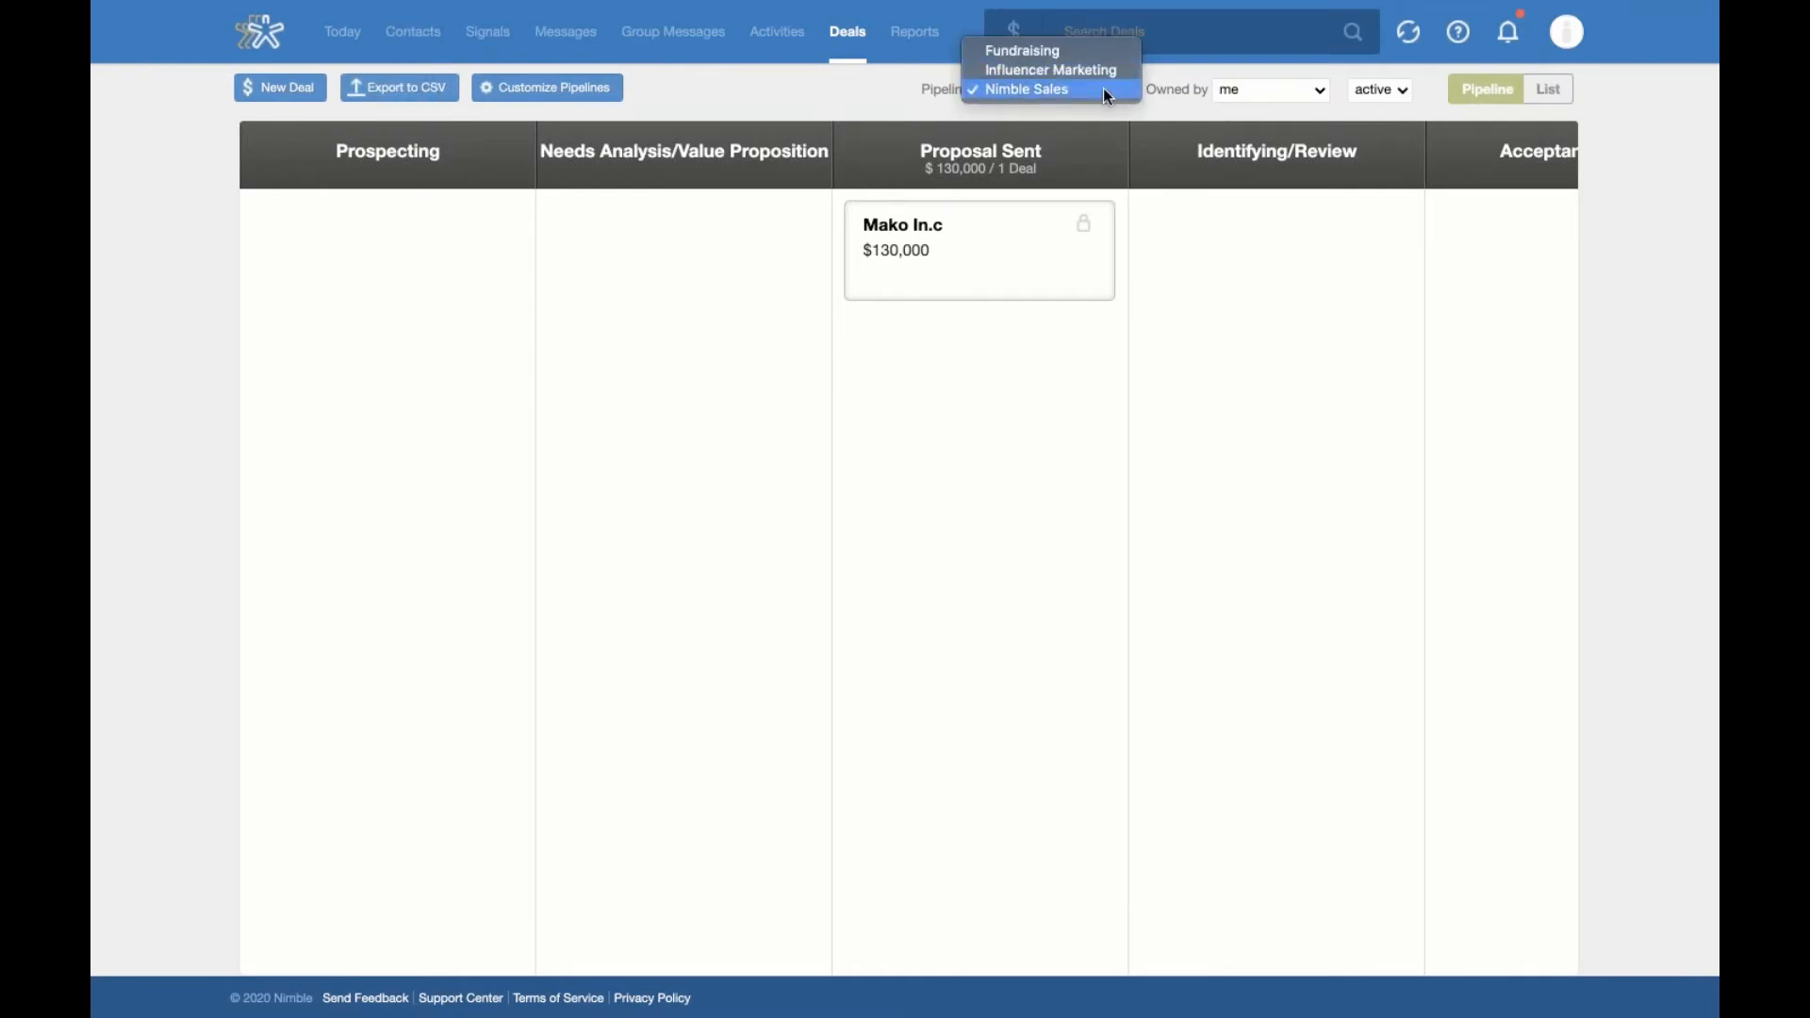
left_click(1150, 113)
left_click(1294, 91)
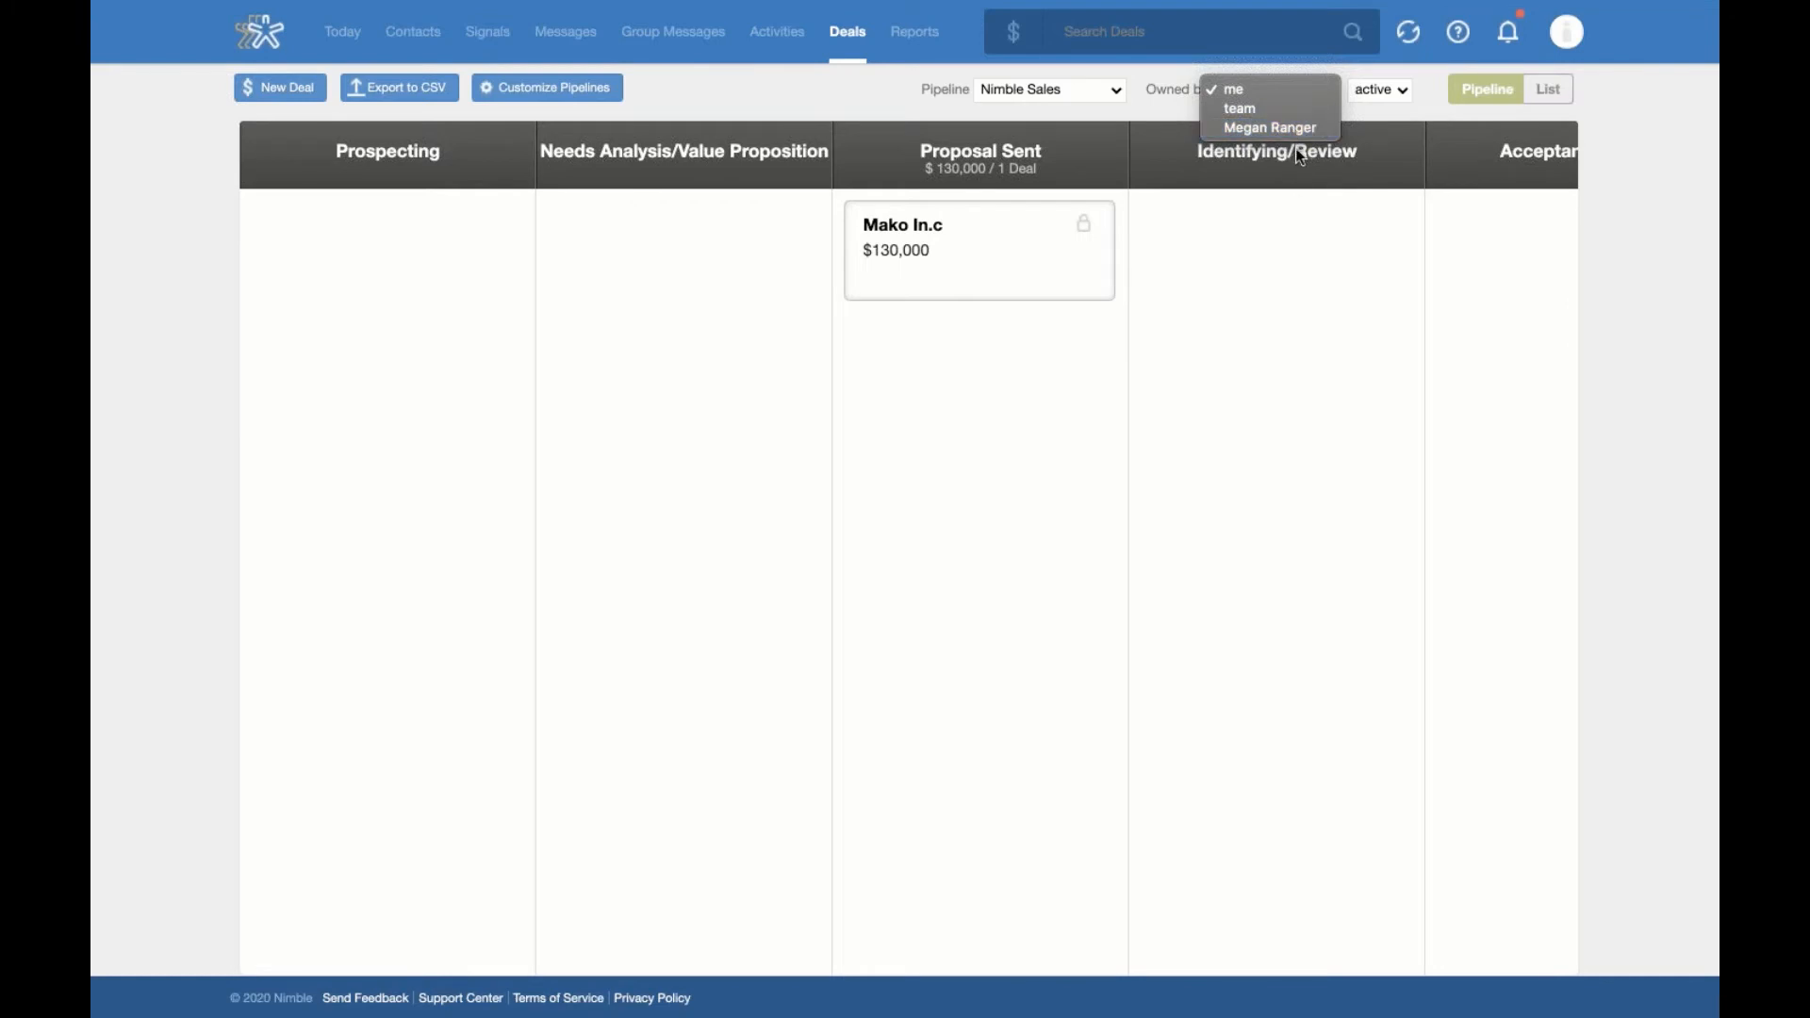
left_click(1372, 121)
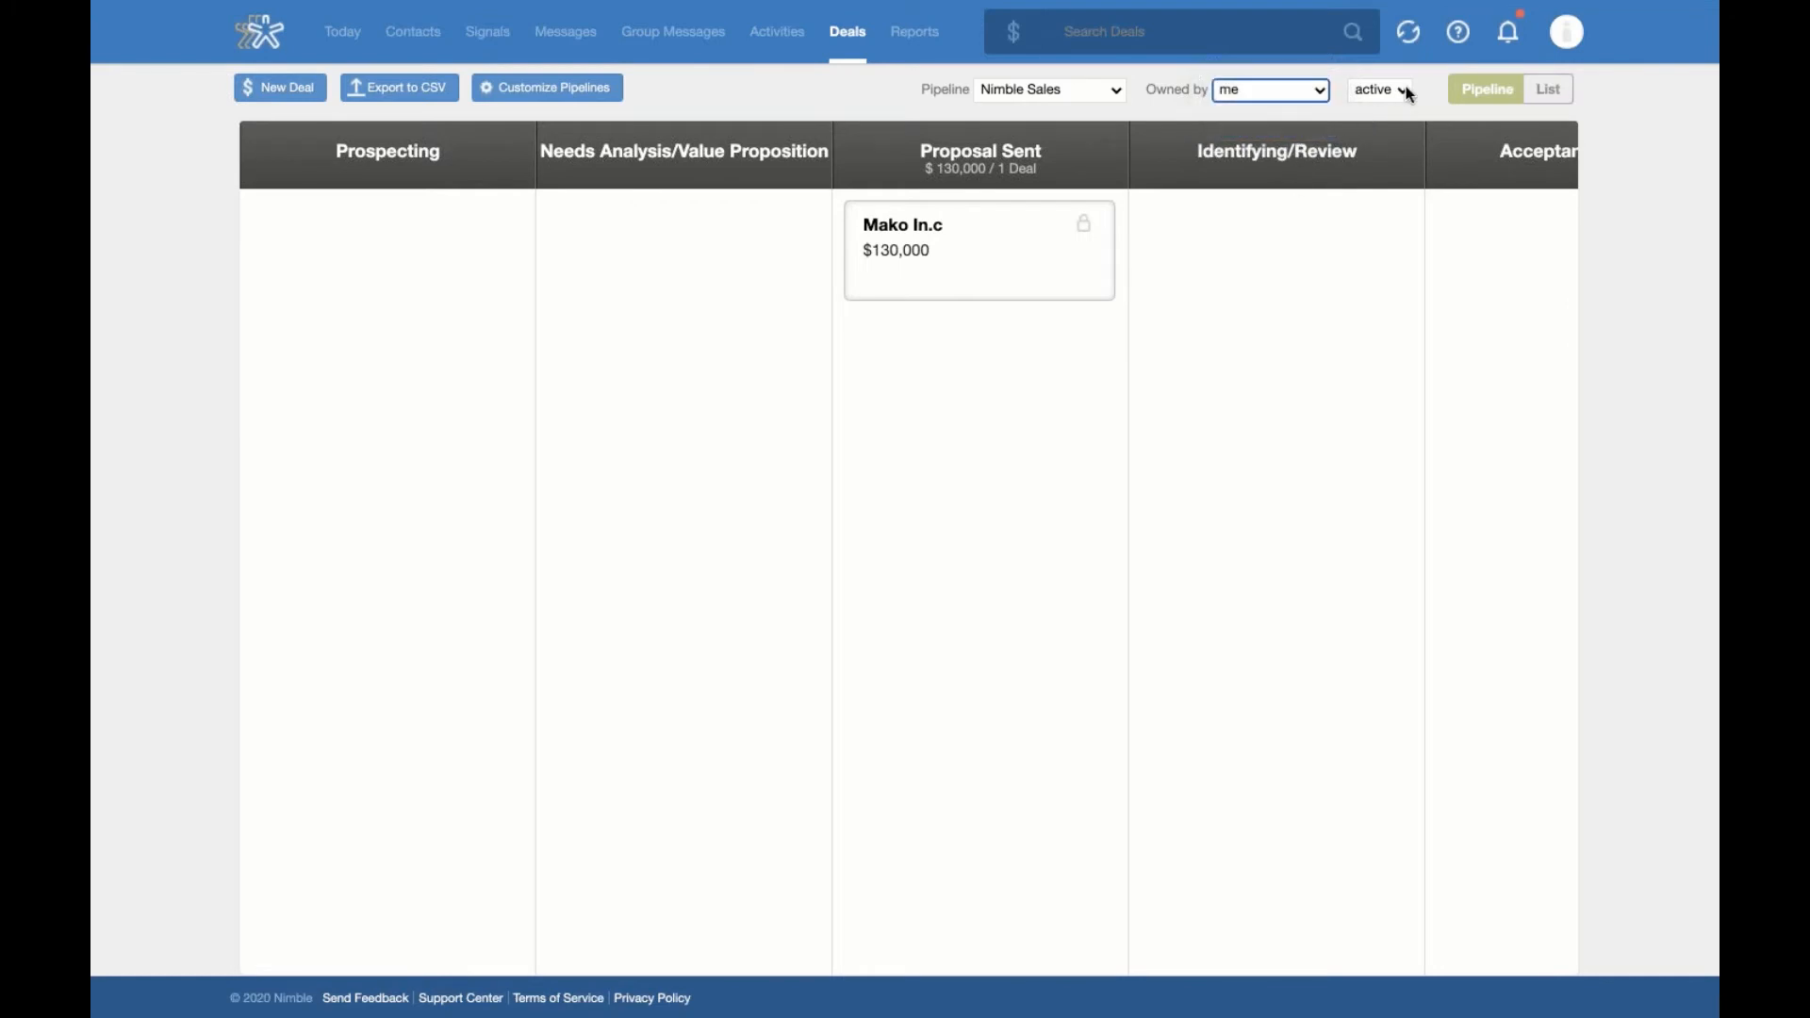
left_click(1407, 91)
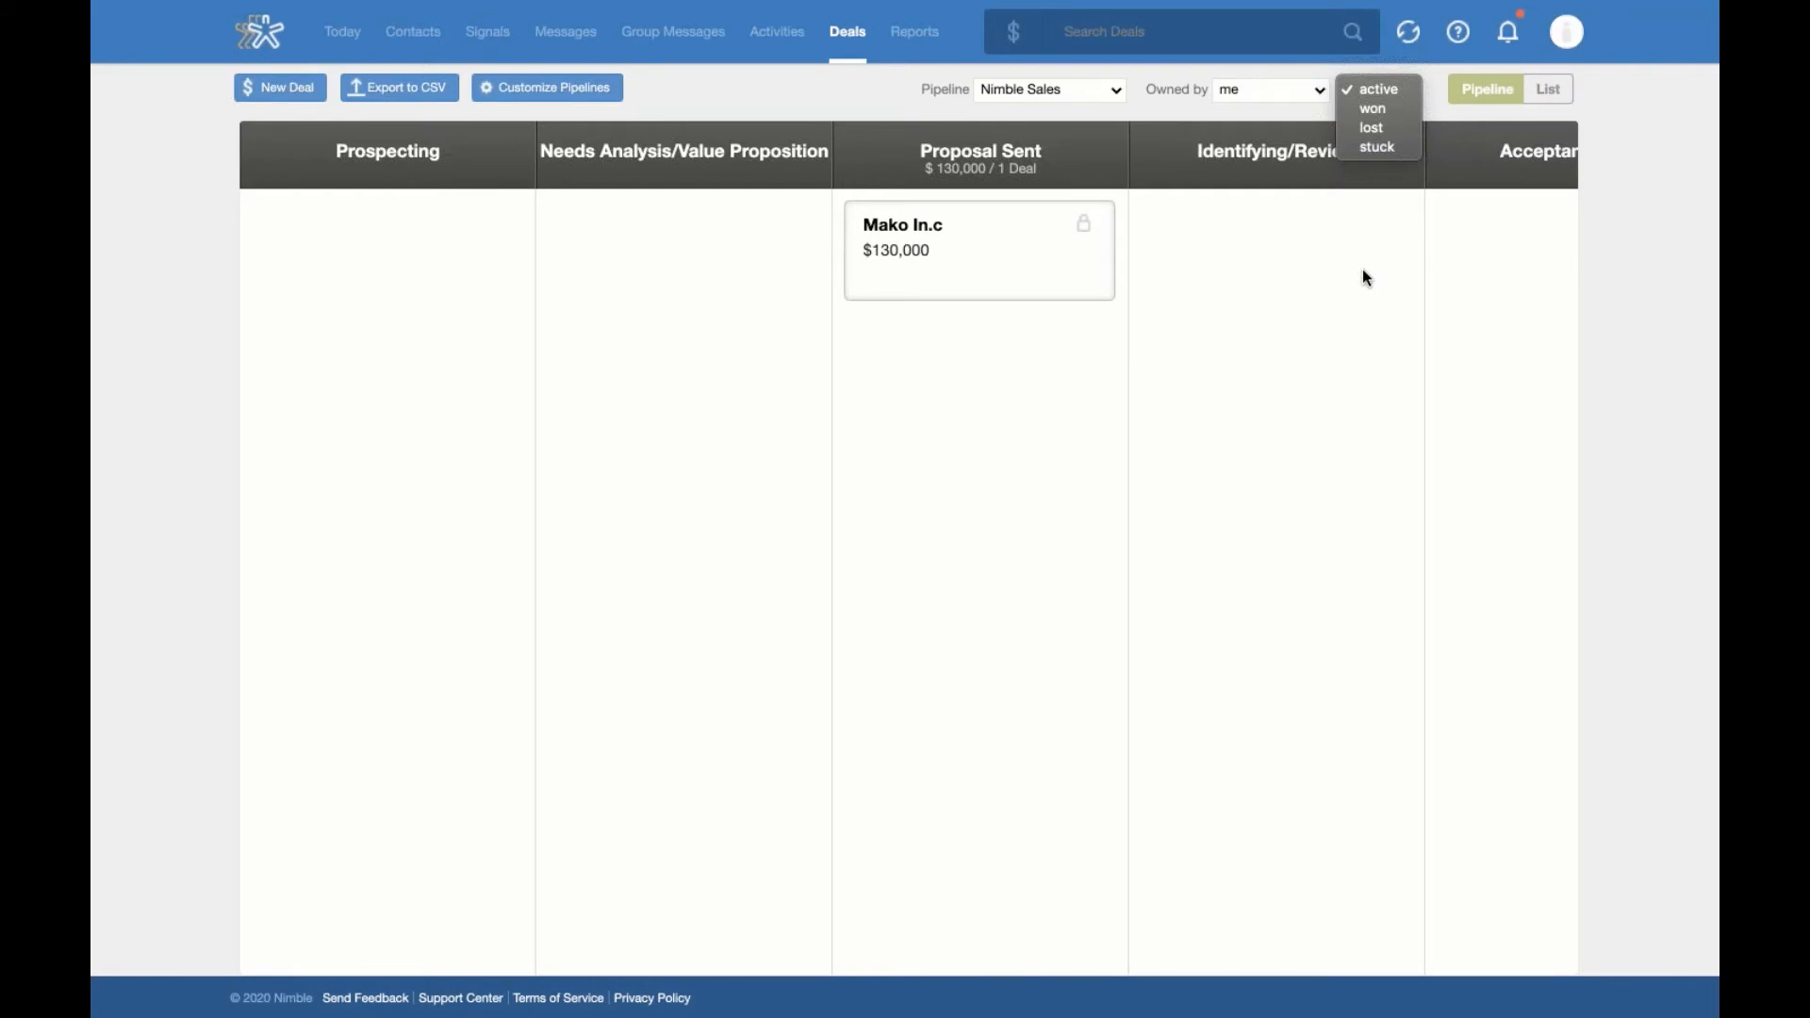
left_click(1436, 89)
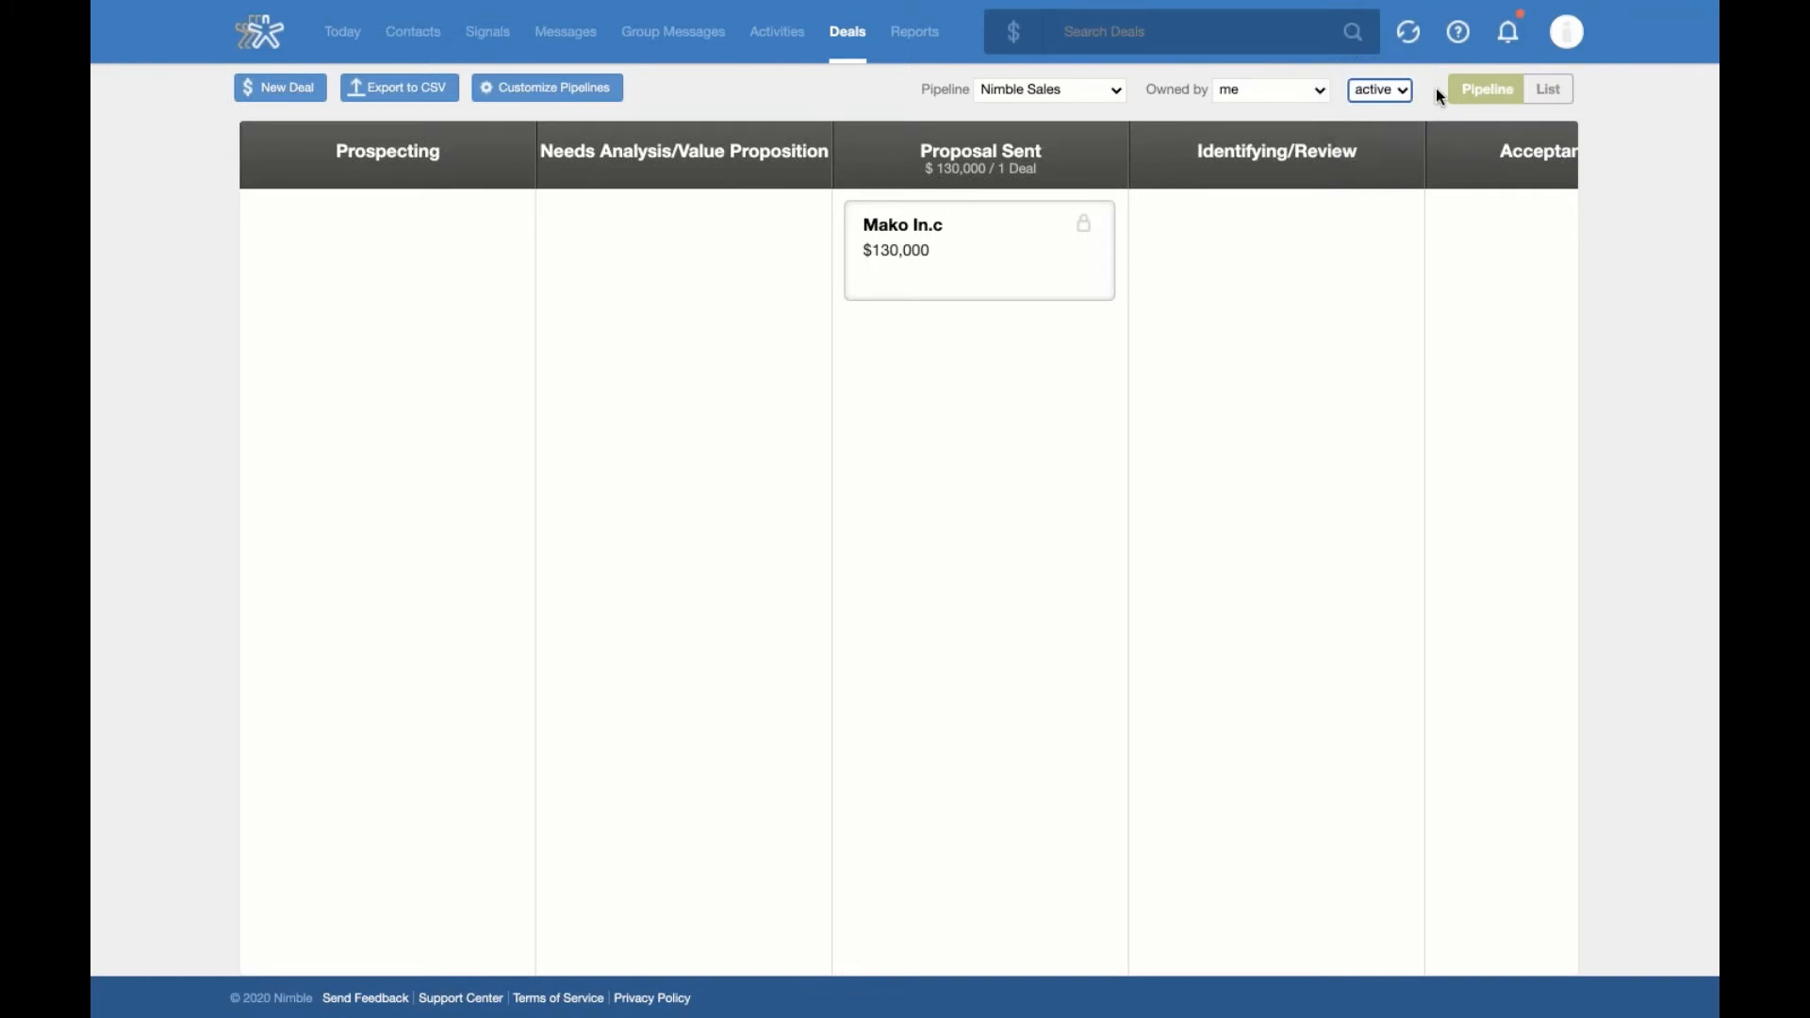
left_click(1434, 87)
View the Nimble Sales deals as a list, return to the pipeline view and look through its stages up to Close Deal
left_click(1549, 89)
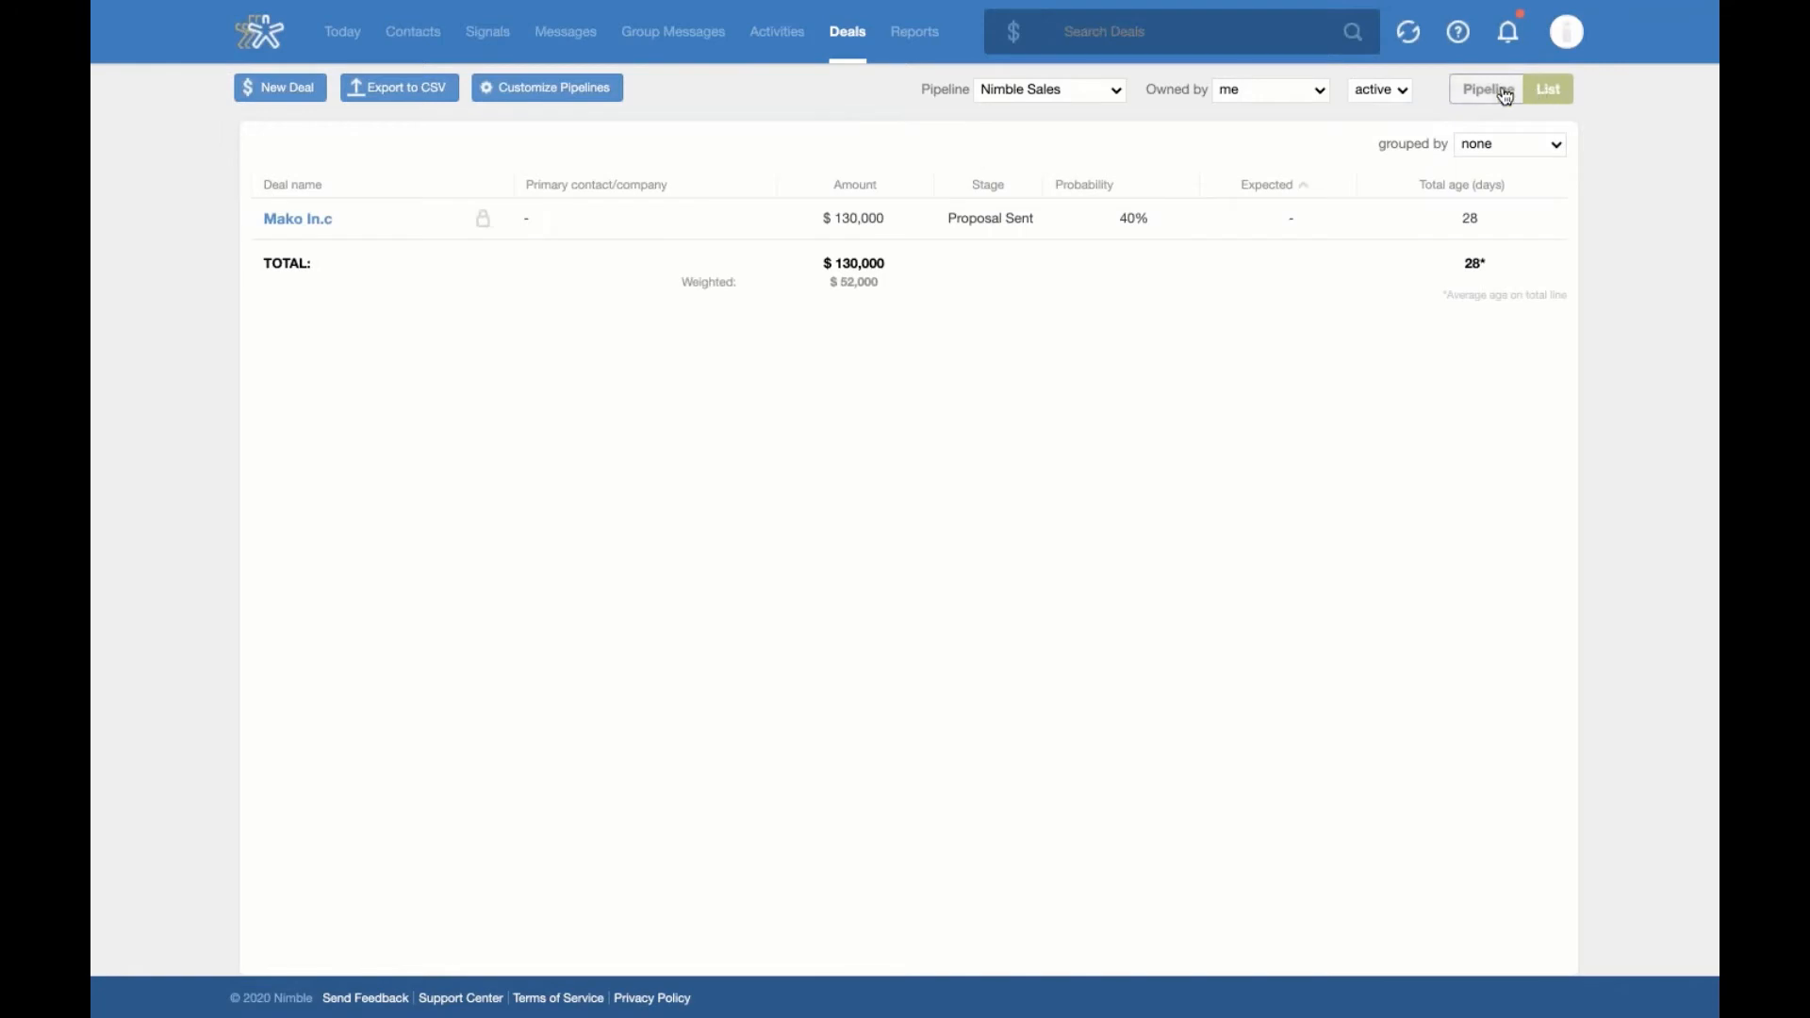
left_click(1501, 91)
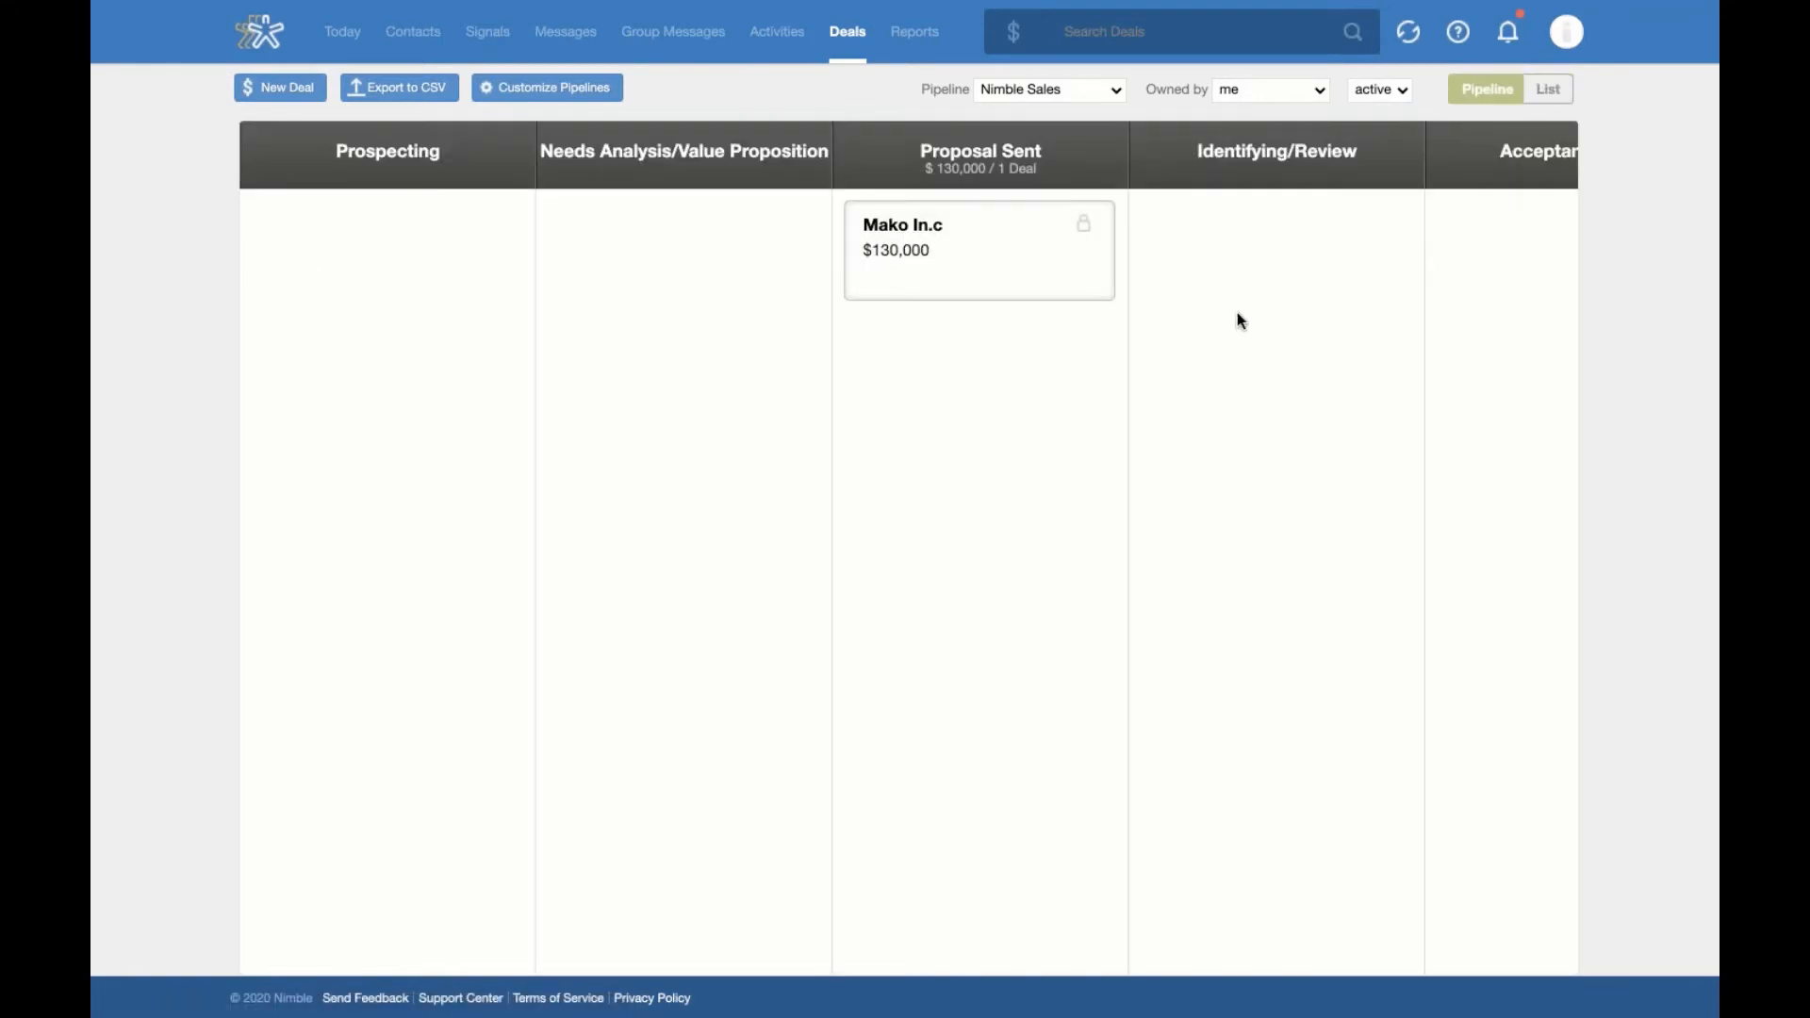
mouse_move(1014, 235)
left_mouse_down()
mouse_move(1312, 274)
mouse_move(1014, 250)
left_mouse_up()
scroll(1291, 305, "right", 7)
scroll(1292, 312, "right", 5)
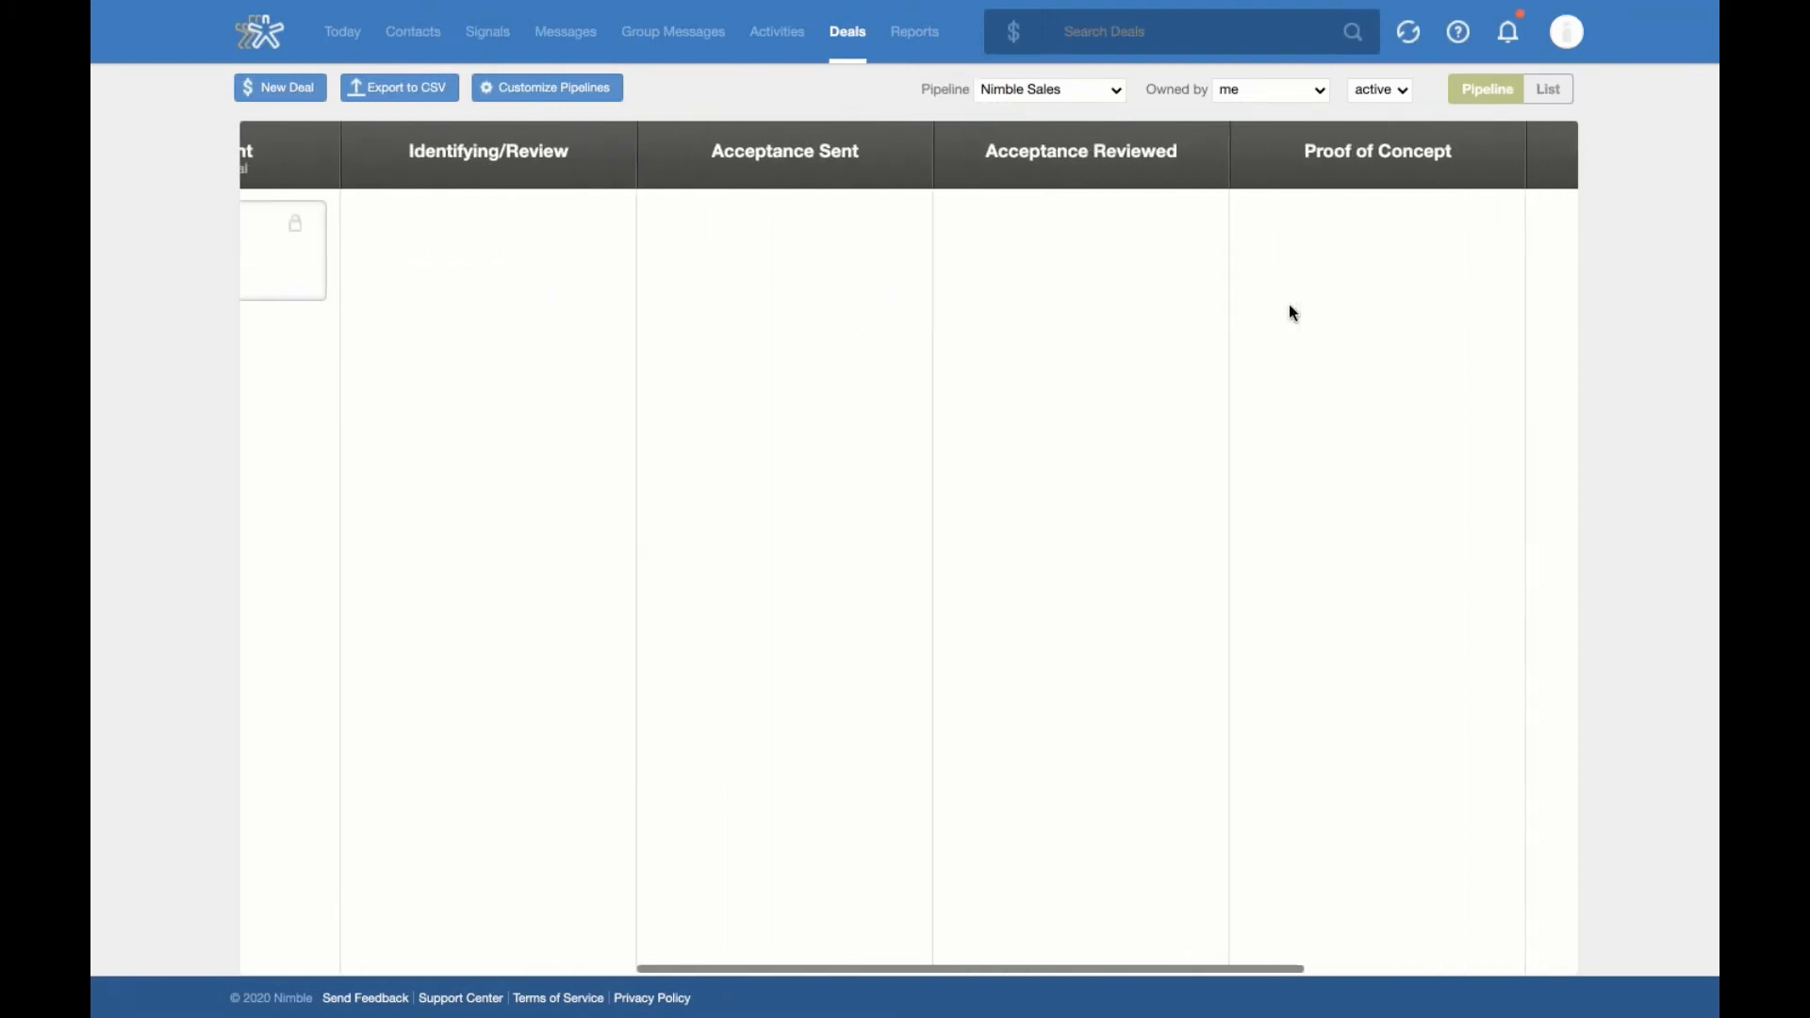
scroll(1292, 312, "right", 4)
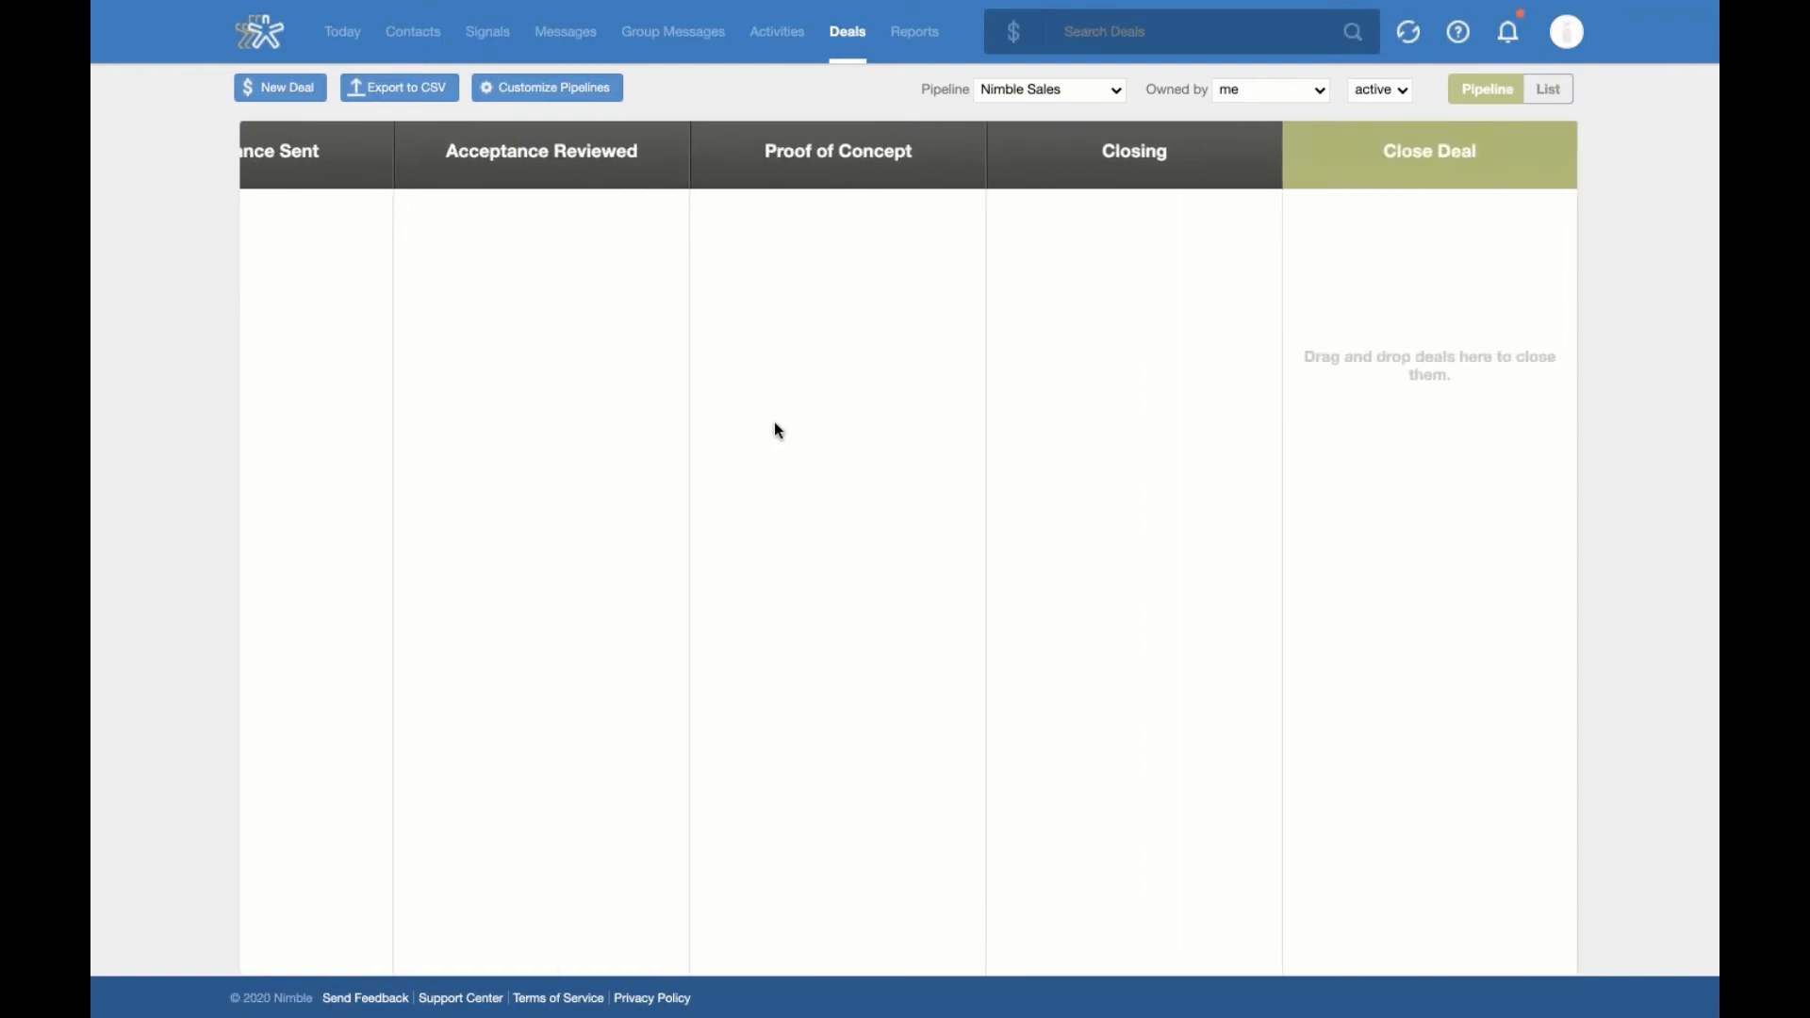
scroll(775, 430, "left", 14)
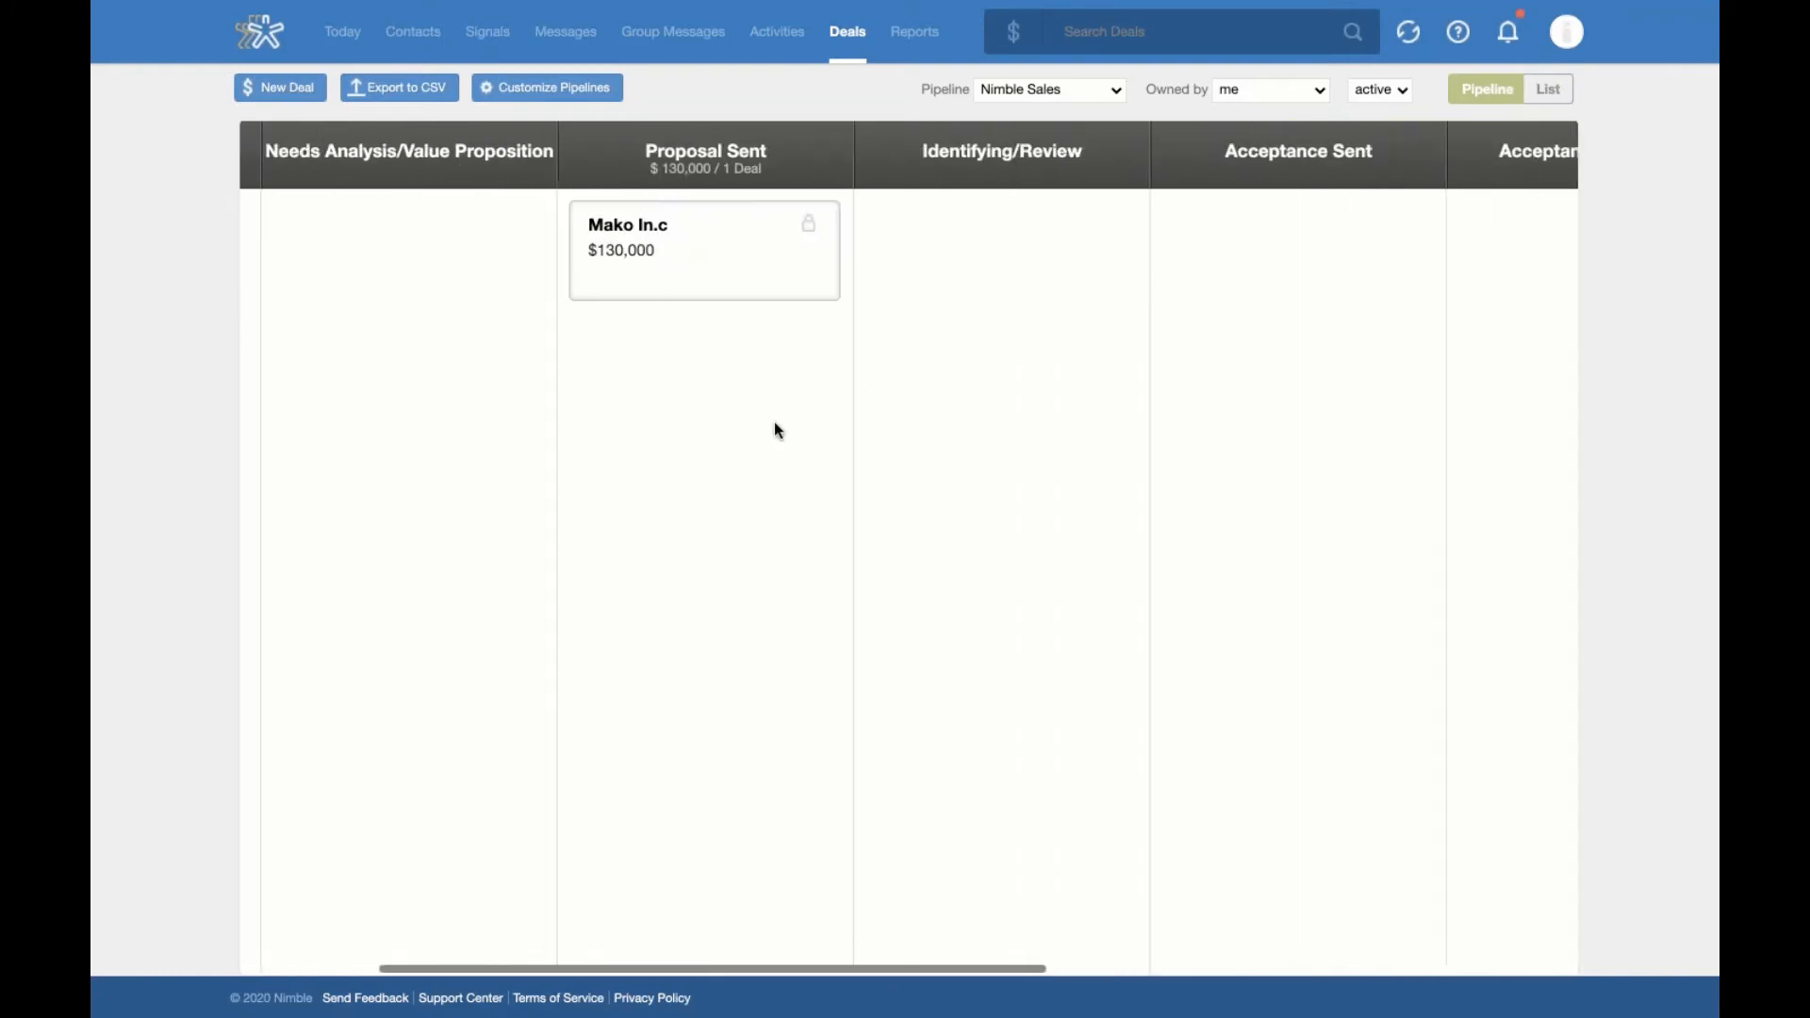
scroll(775, 430, "left", 4)
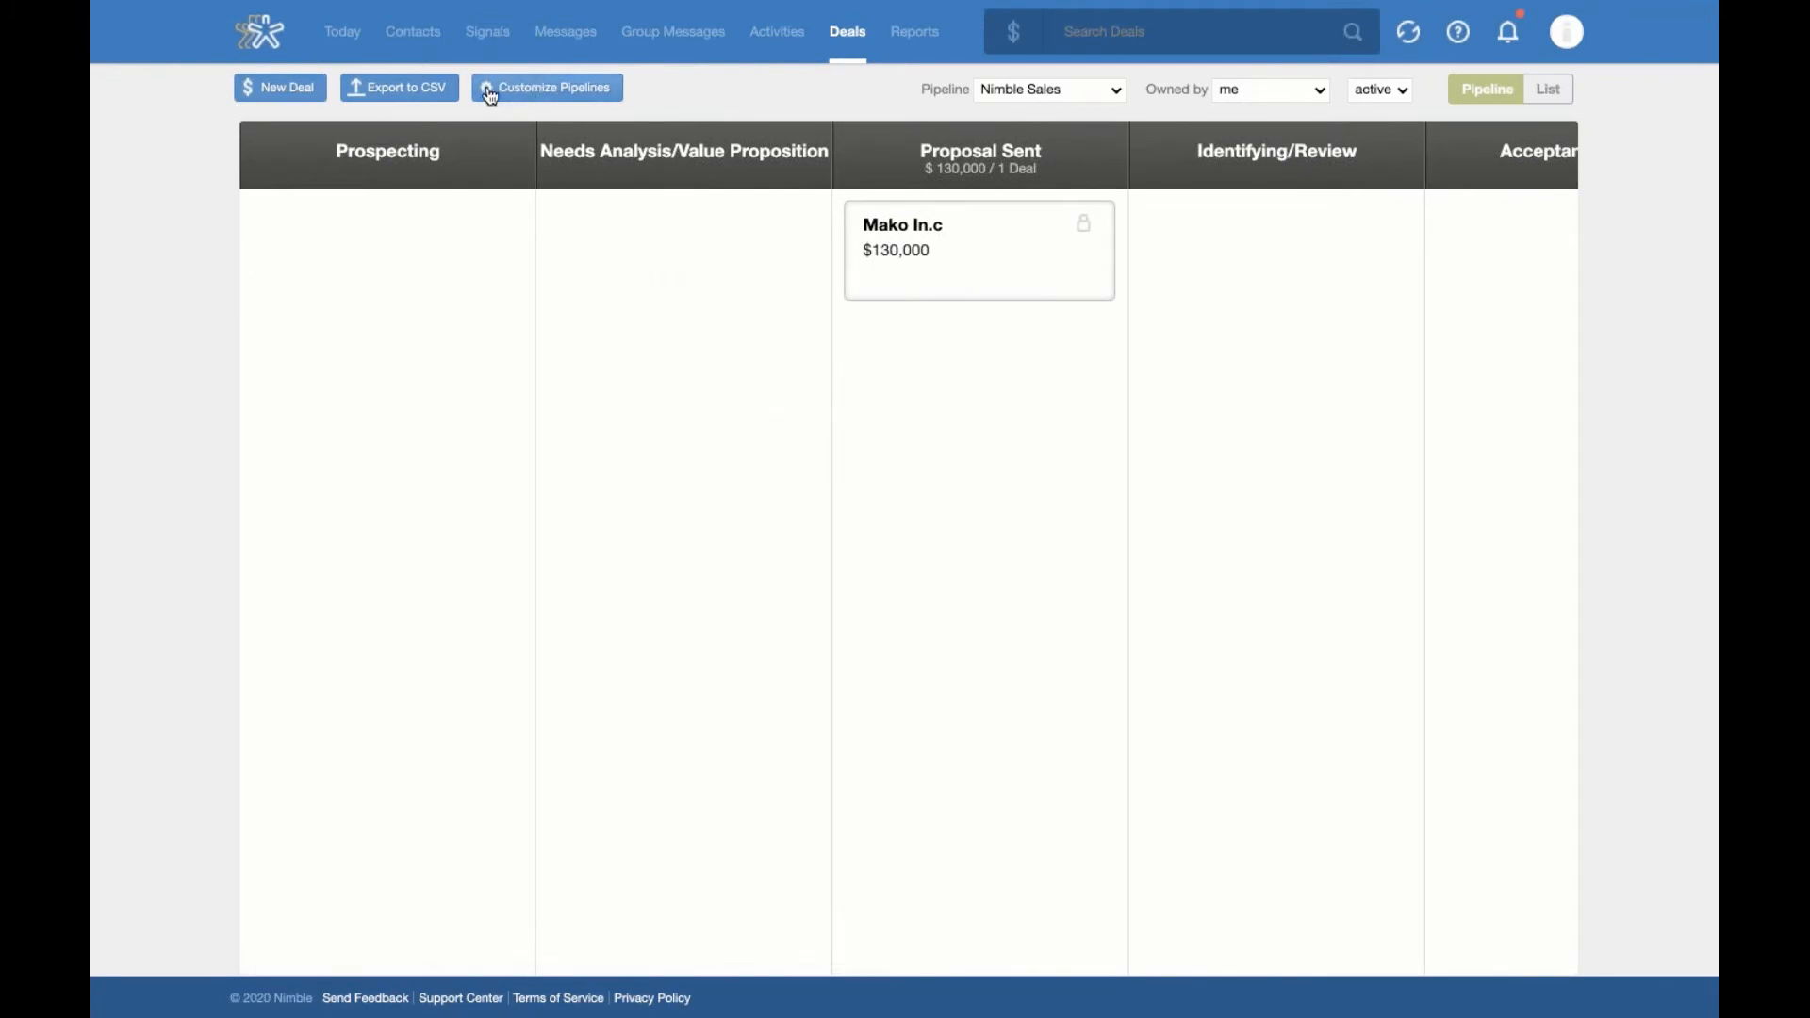
Open the pipeline customization settings, examine the Influencer Marketing pipeline's stages and return to the list of pipelines
left_click(554, 94)
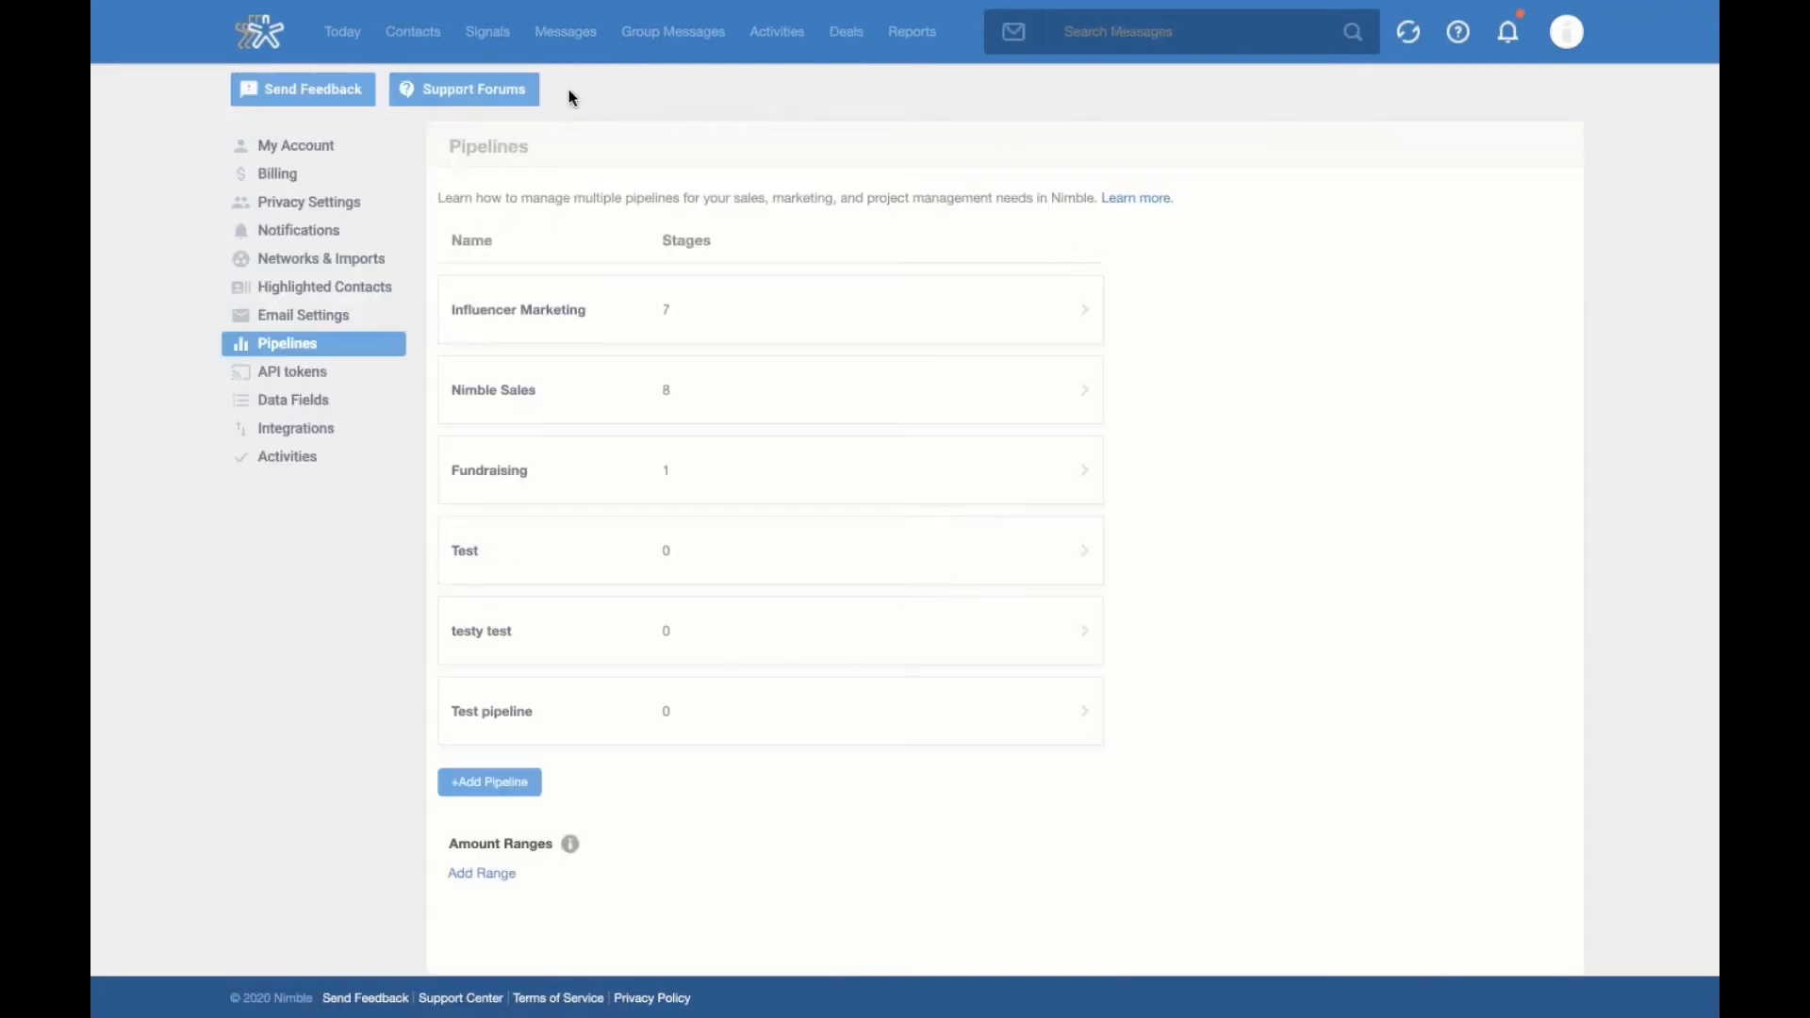
left_click(759, 311)
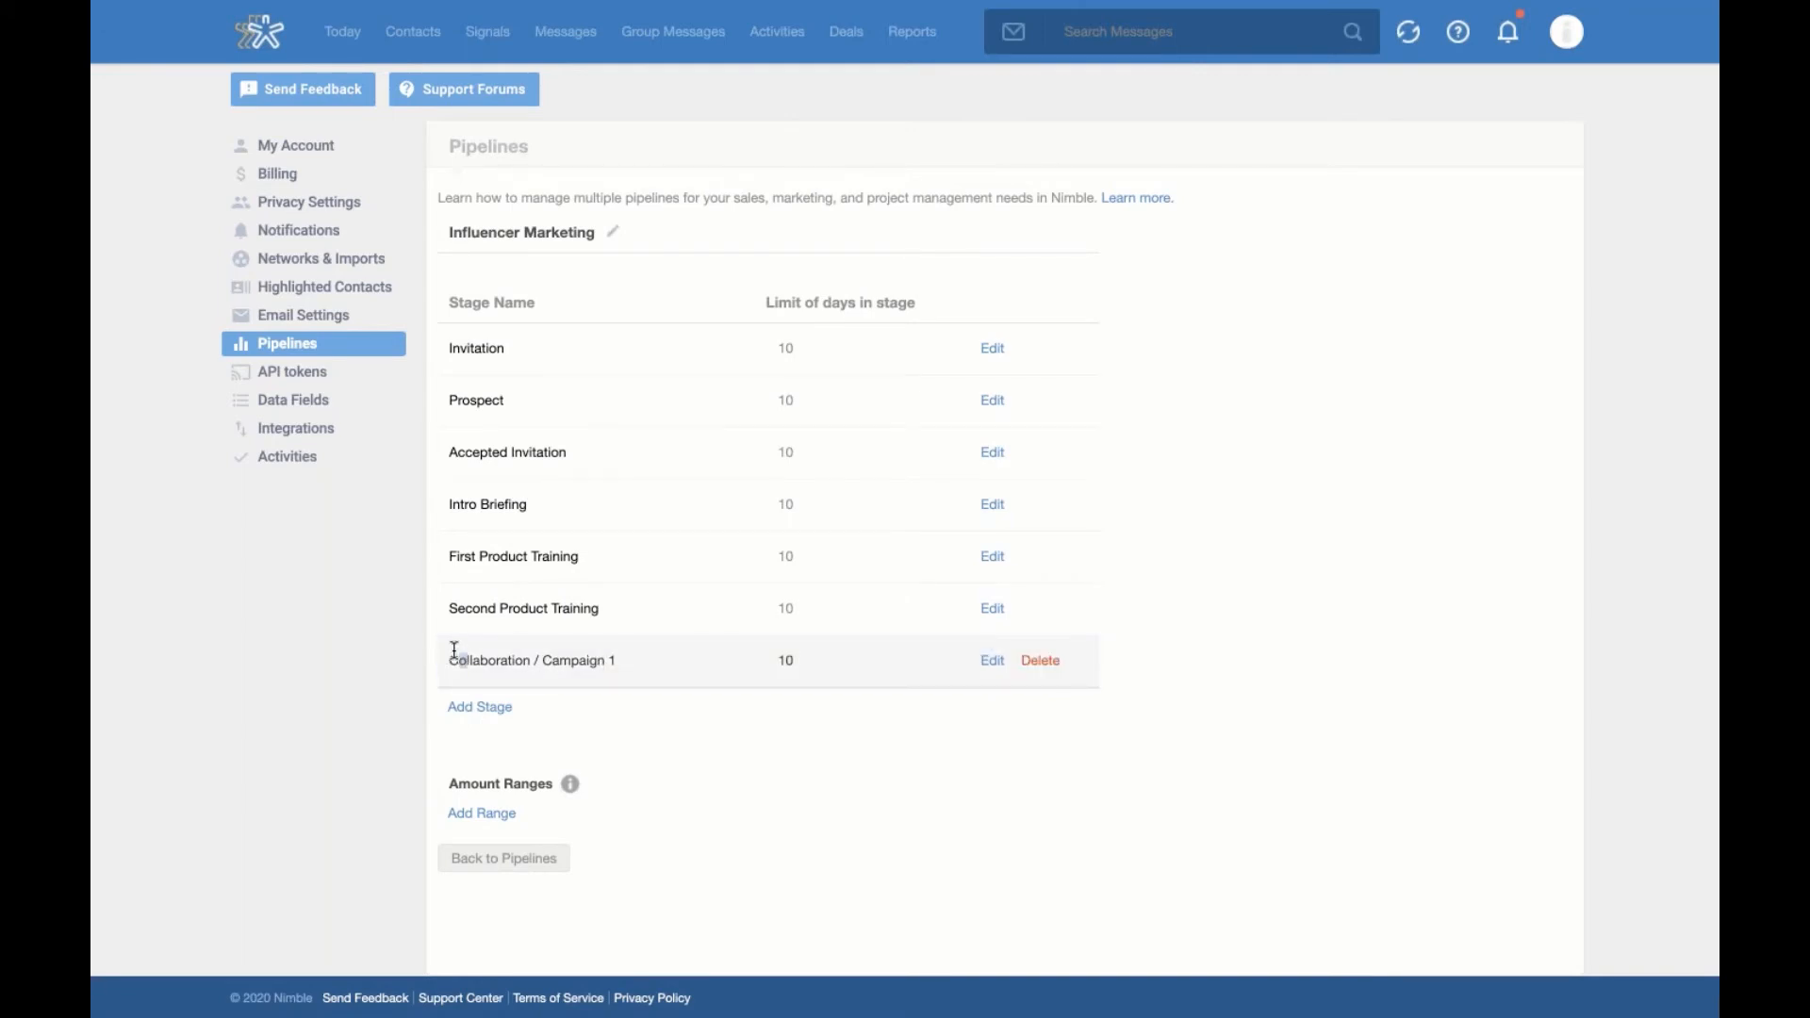
mouse_move(453, 647)
left_mouse_down()
mouse_move(452, 598)
mouse_move(450, 672)
left_mouse_up()
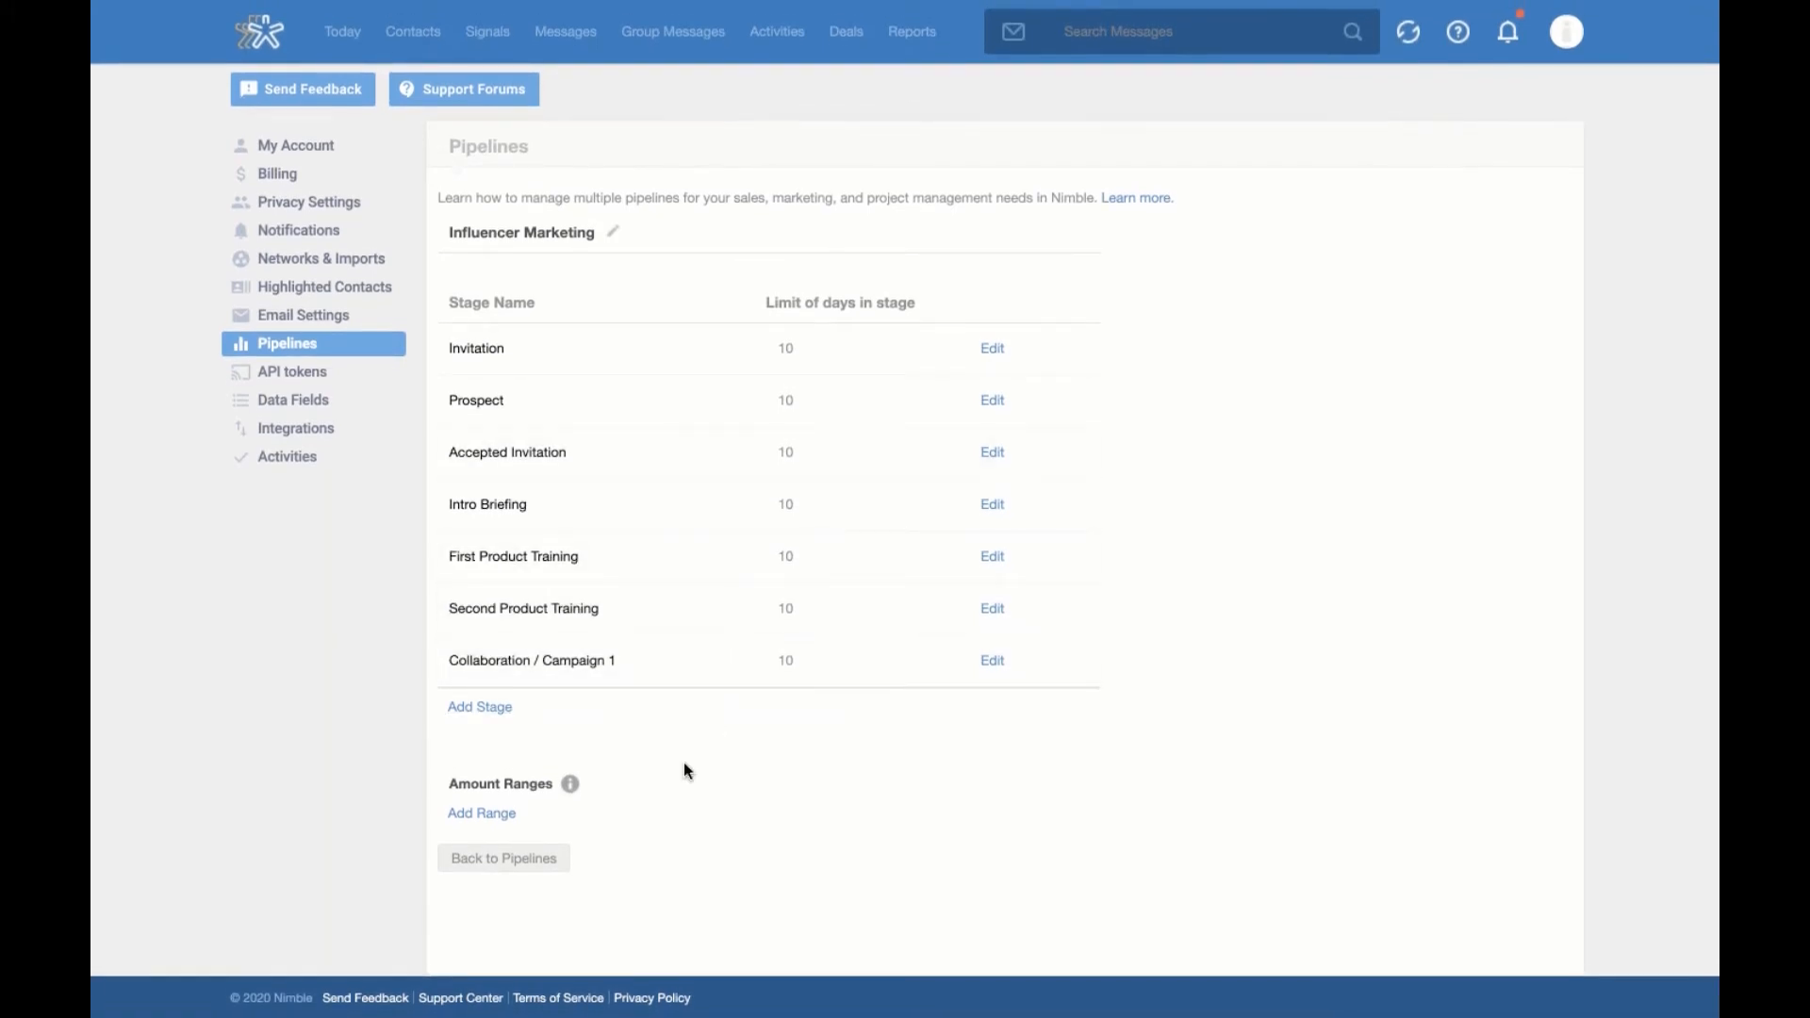
left_click(522, 869)
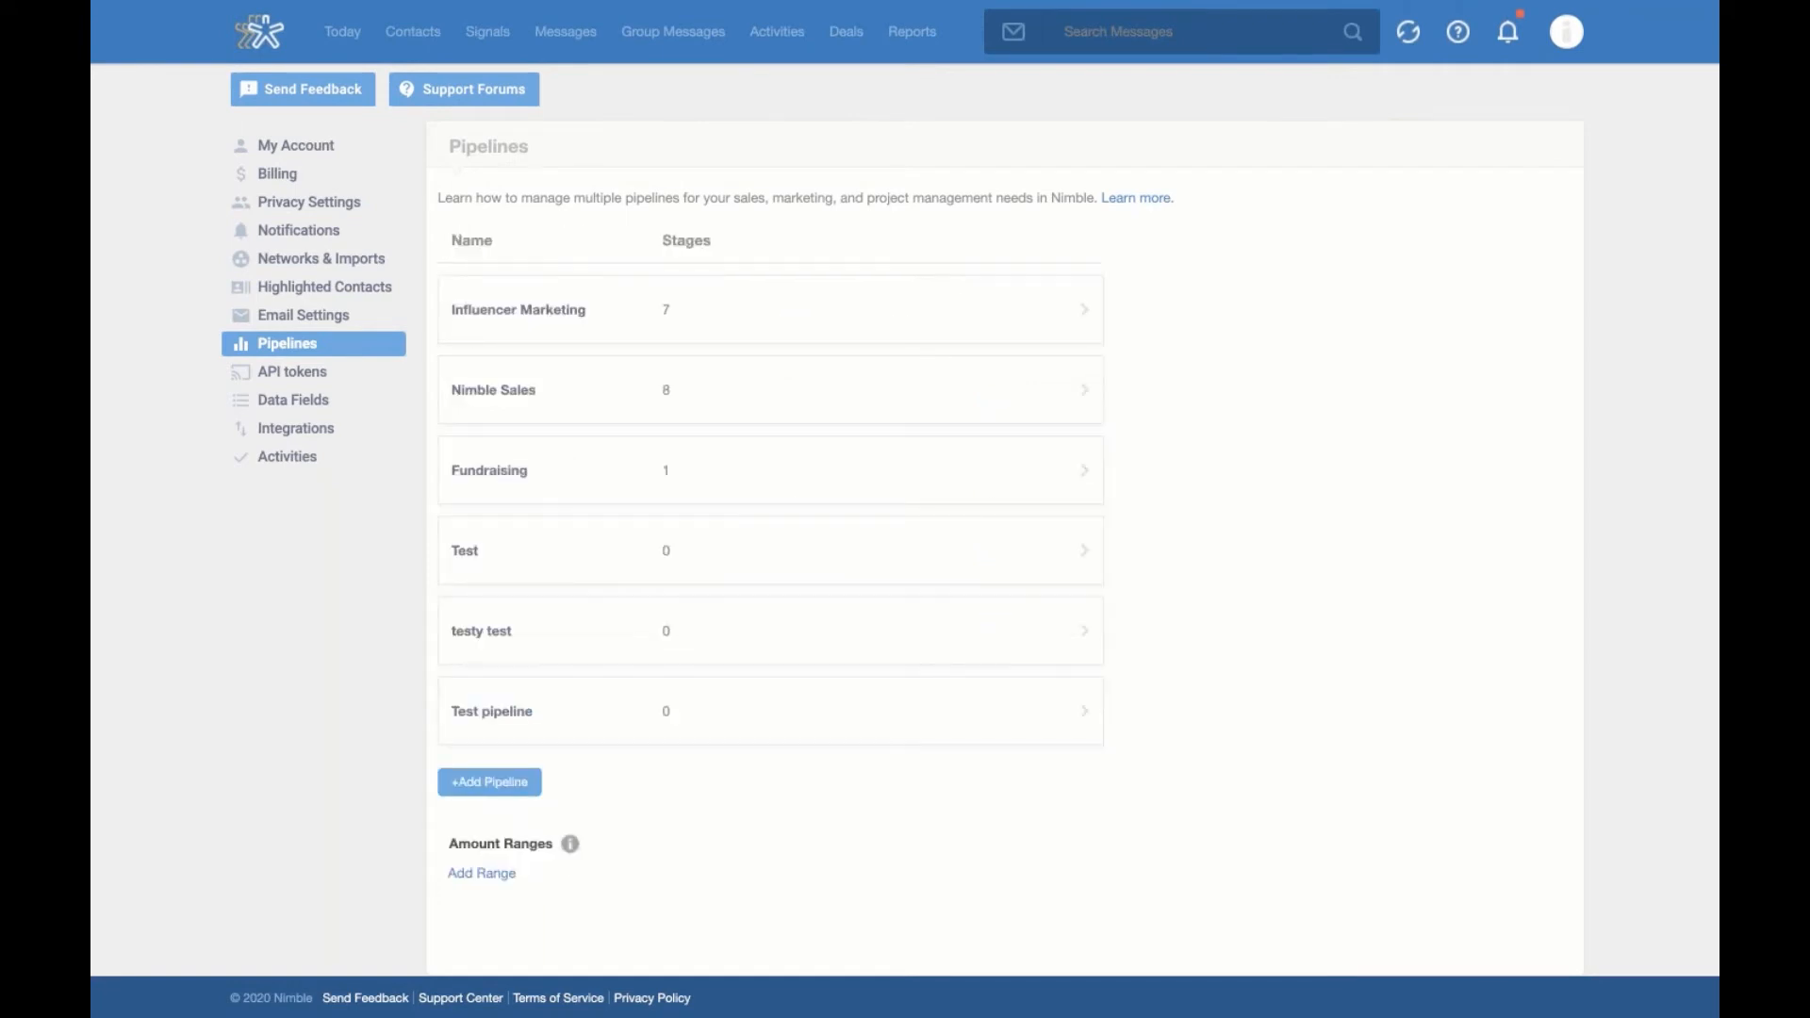
Show the entry for adding a pipeline, cancel it, and open the stage setup of Test pipeline
left_click(487, 797)
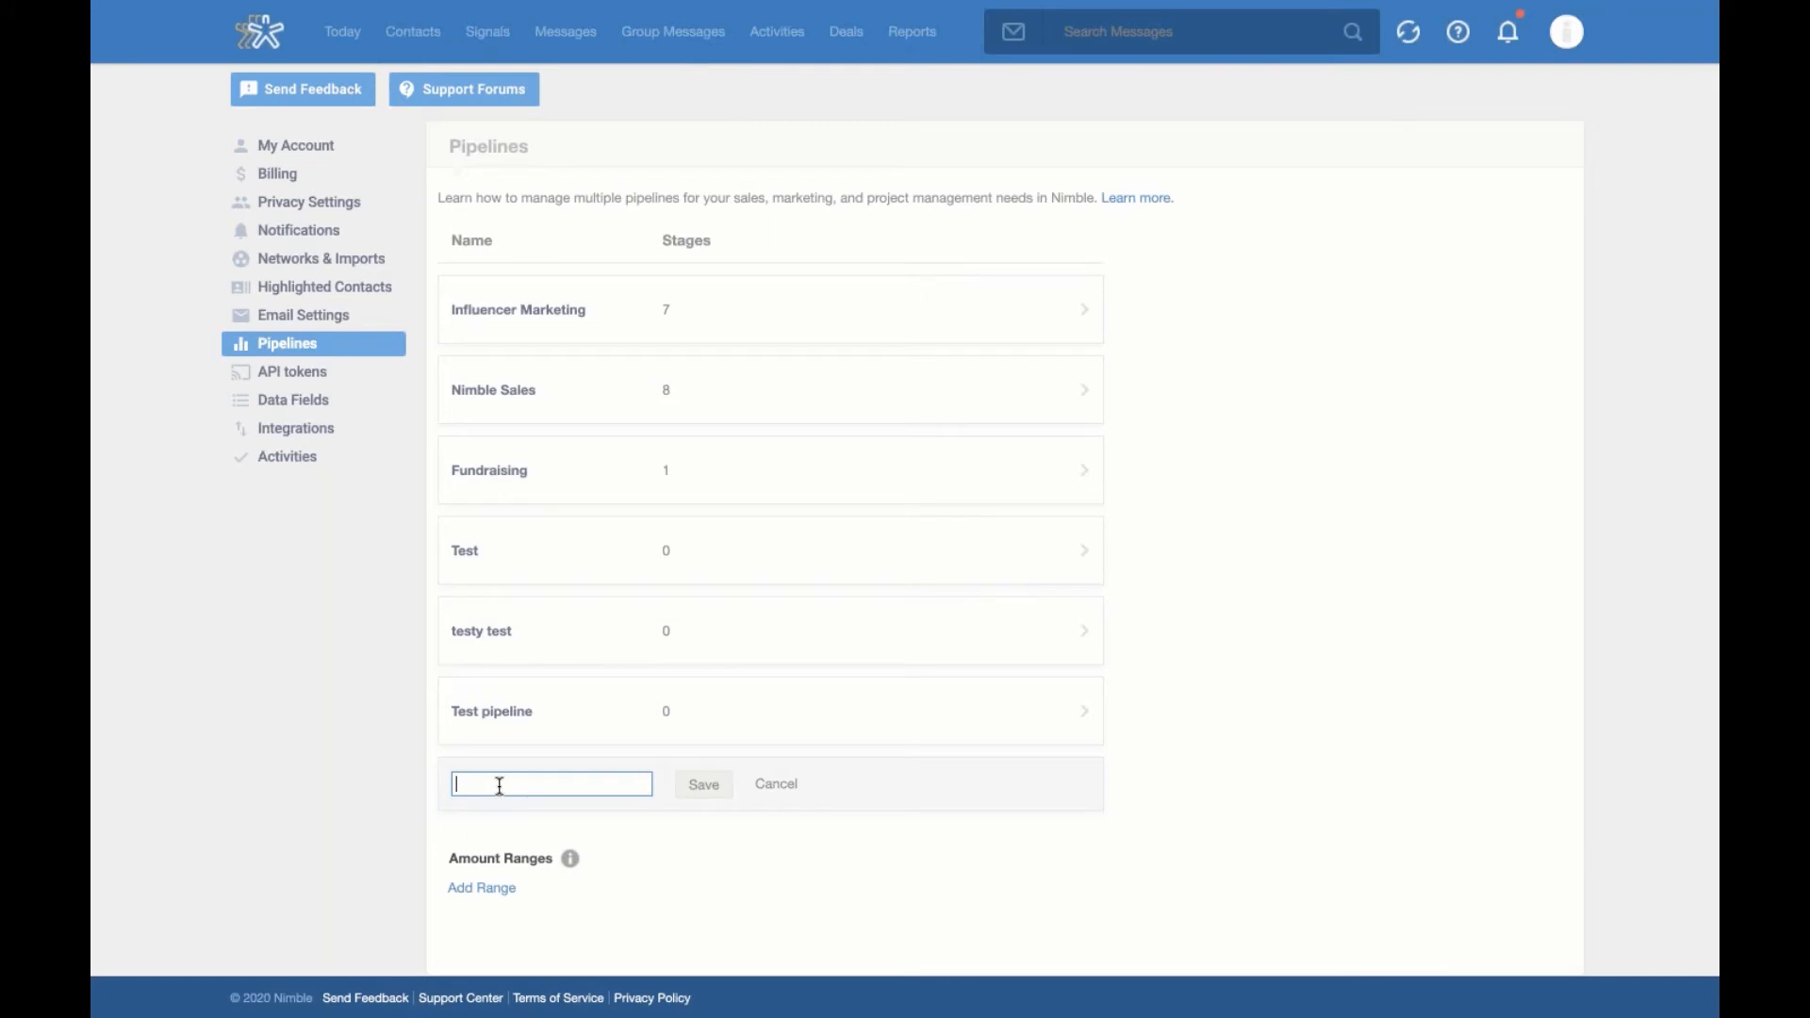
left_click(776, 784)
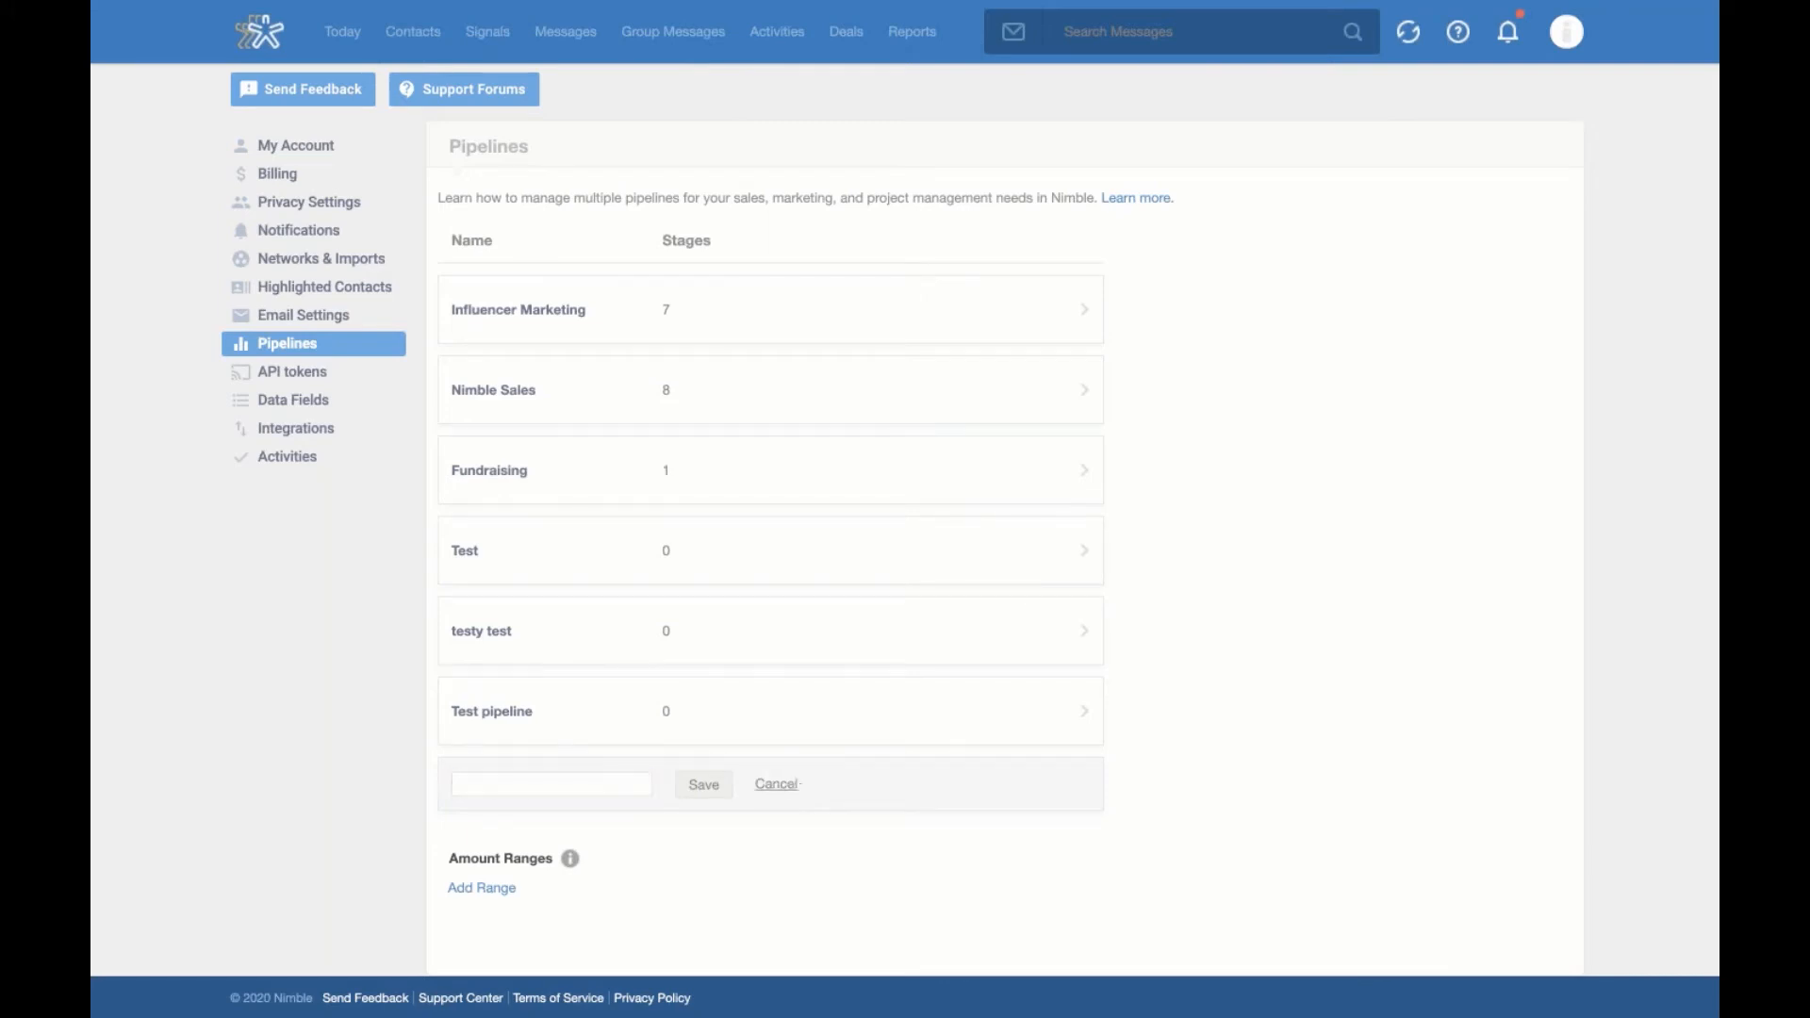
left_click(549, 733)
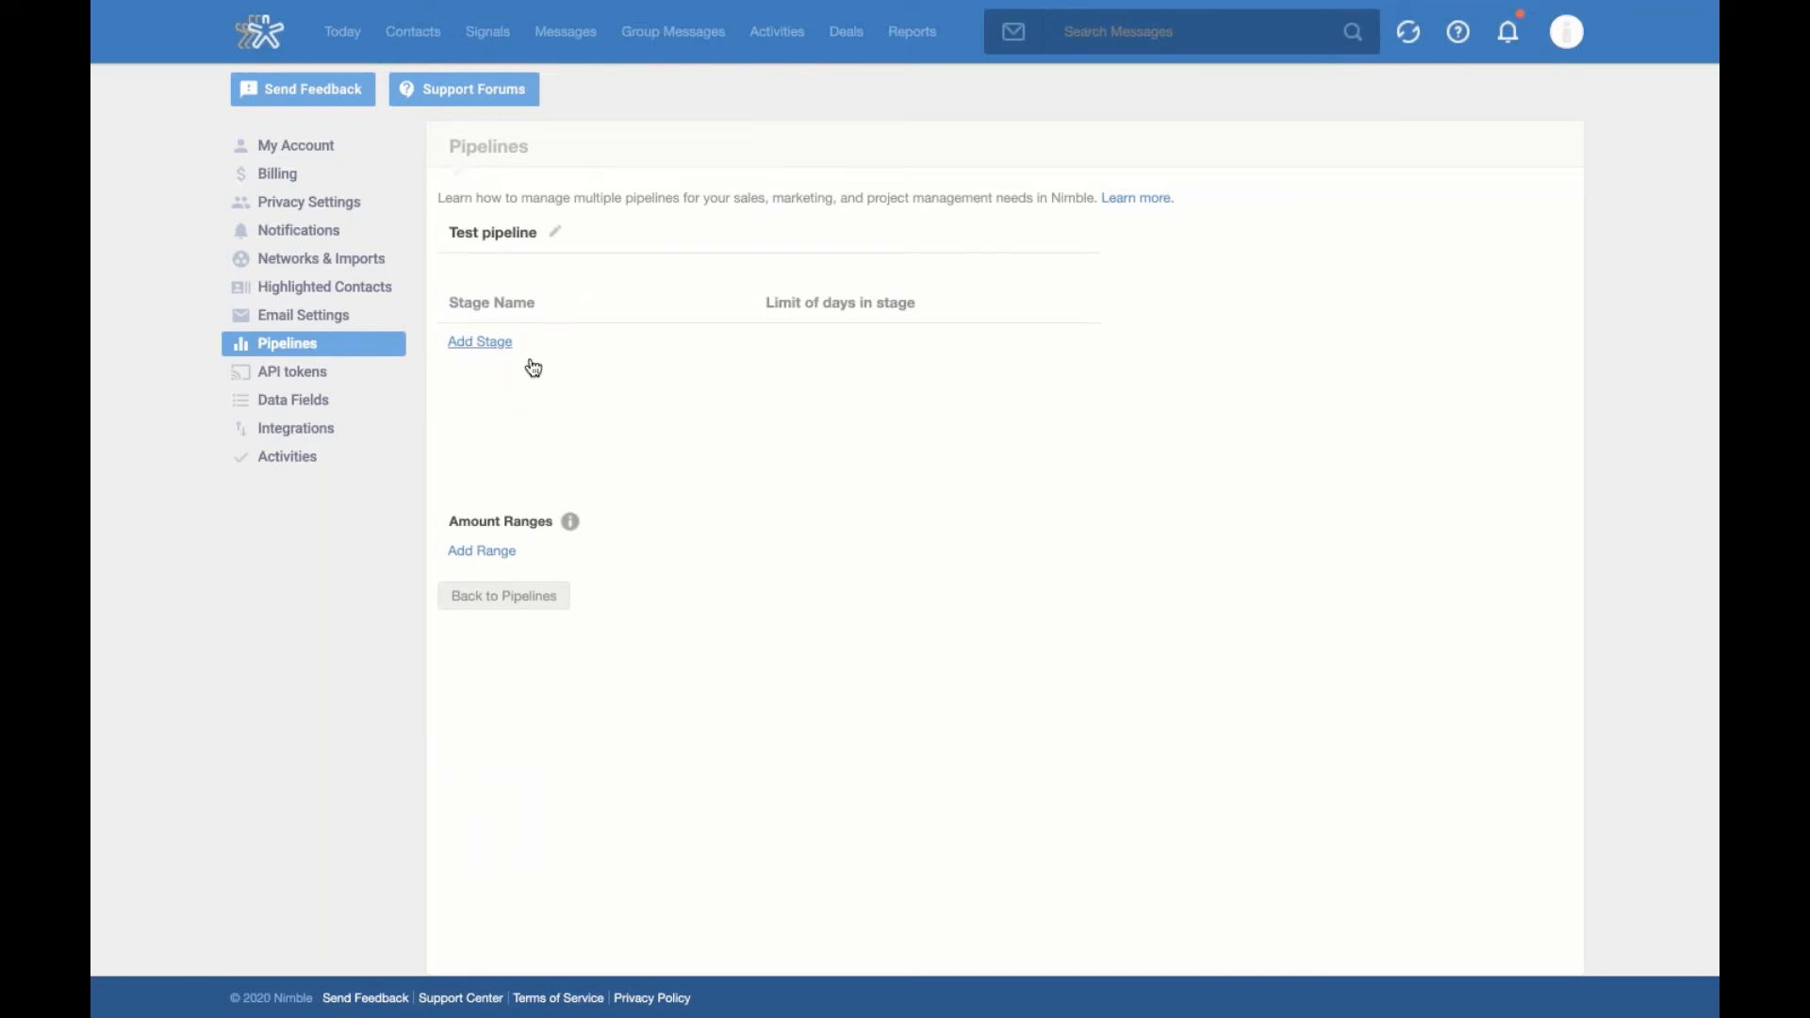
Open the reports and review the pipeline and team member choices for the Deals History report
left_click(925, 36)
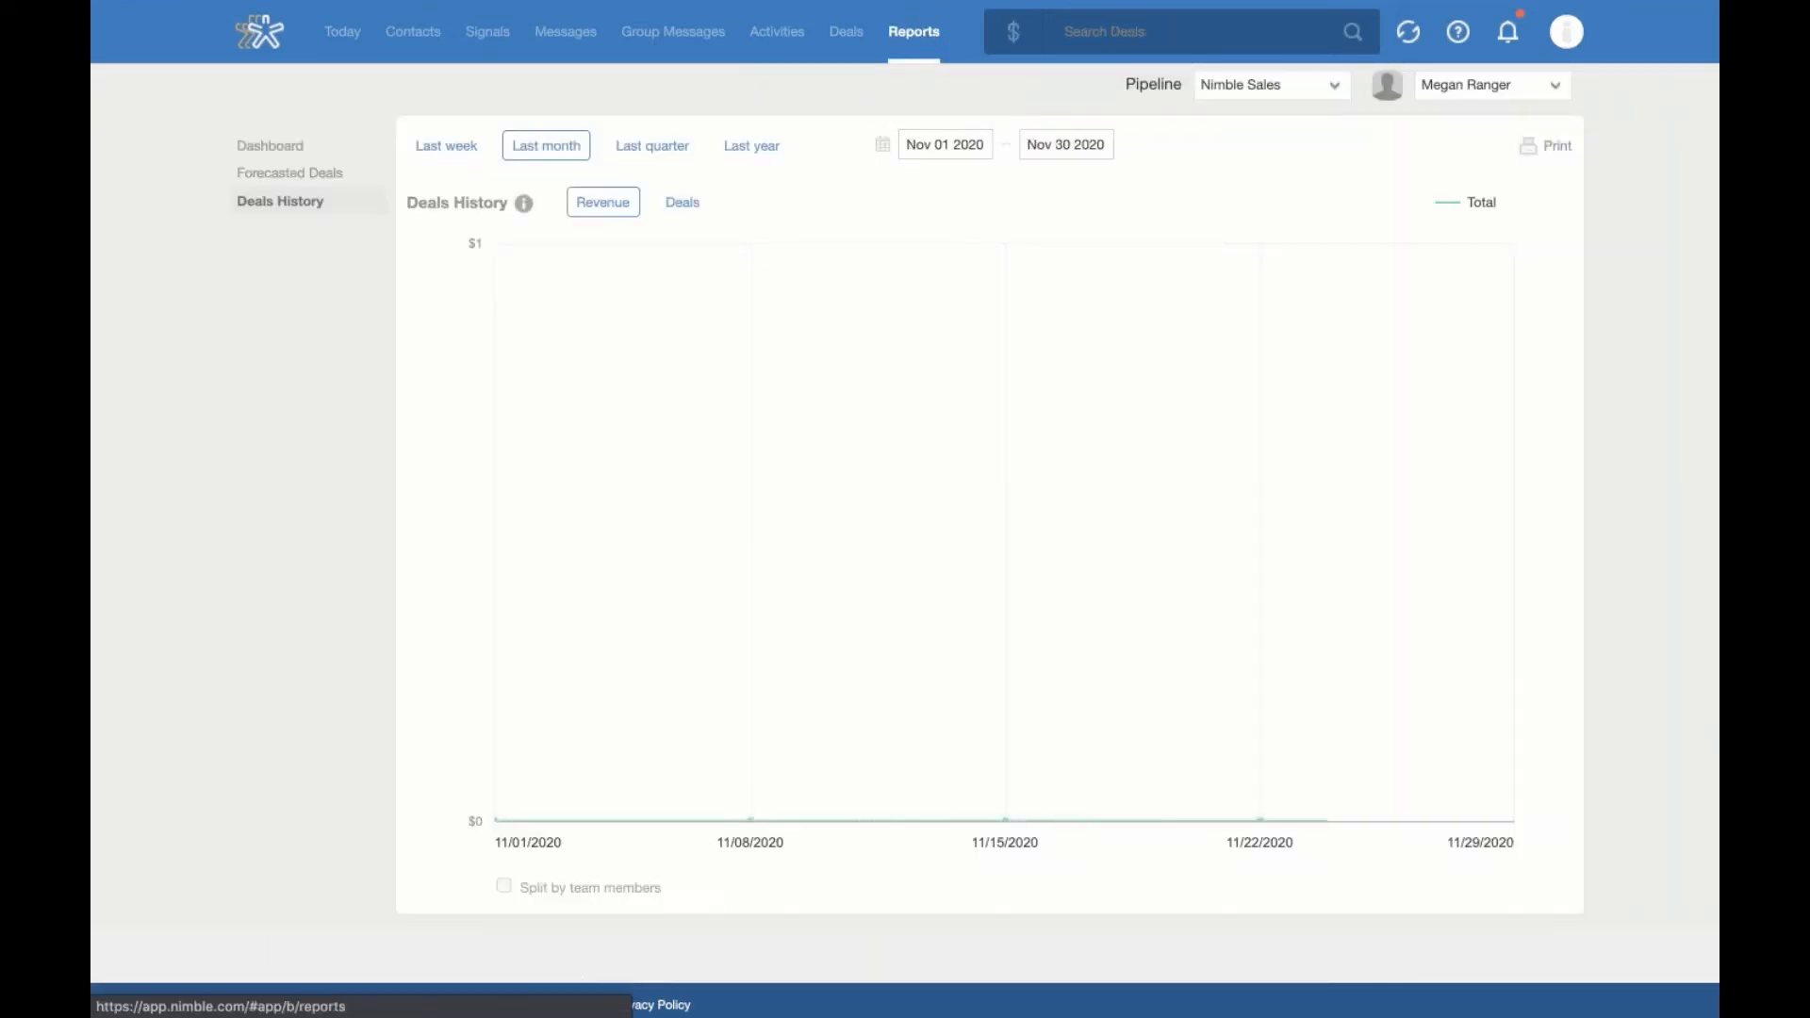
left_click(1324, 102)
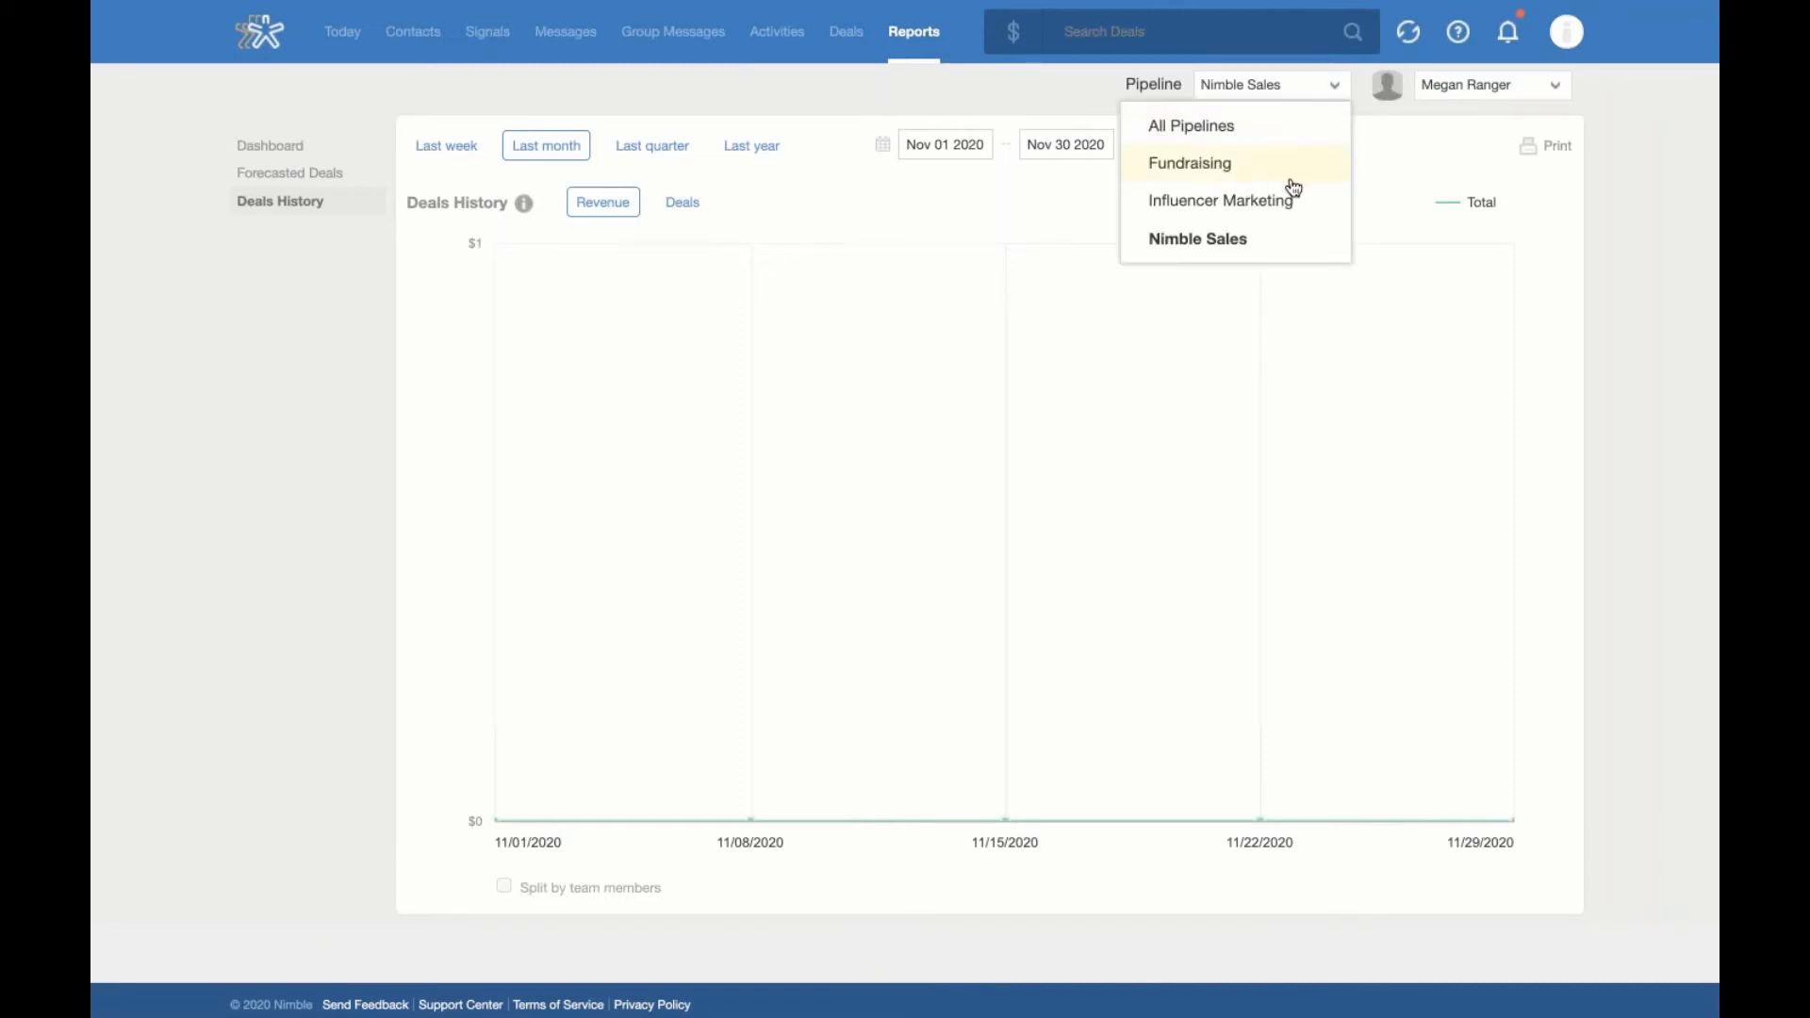
left_click(1445, 128)
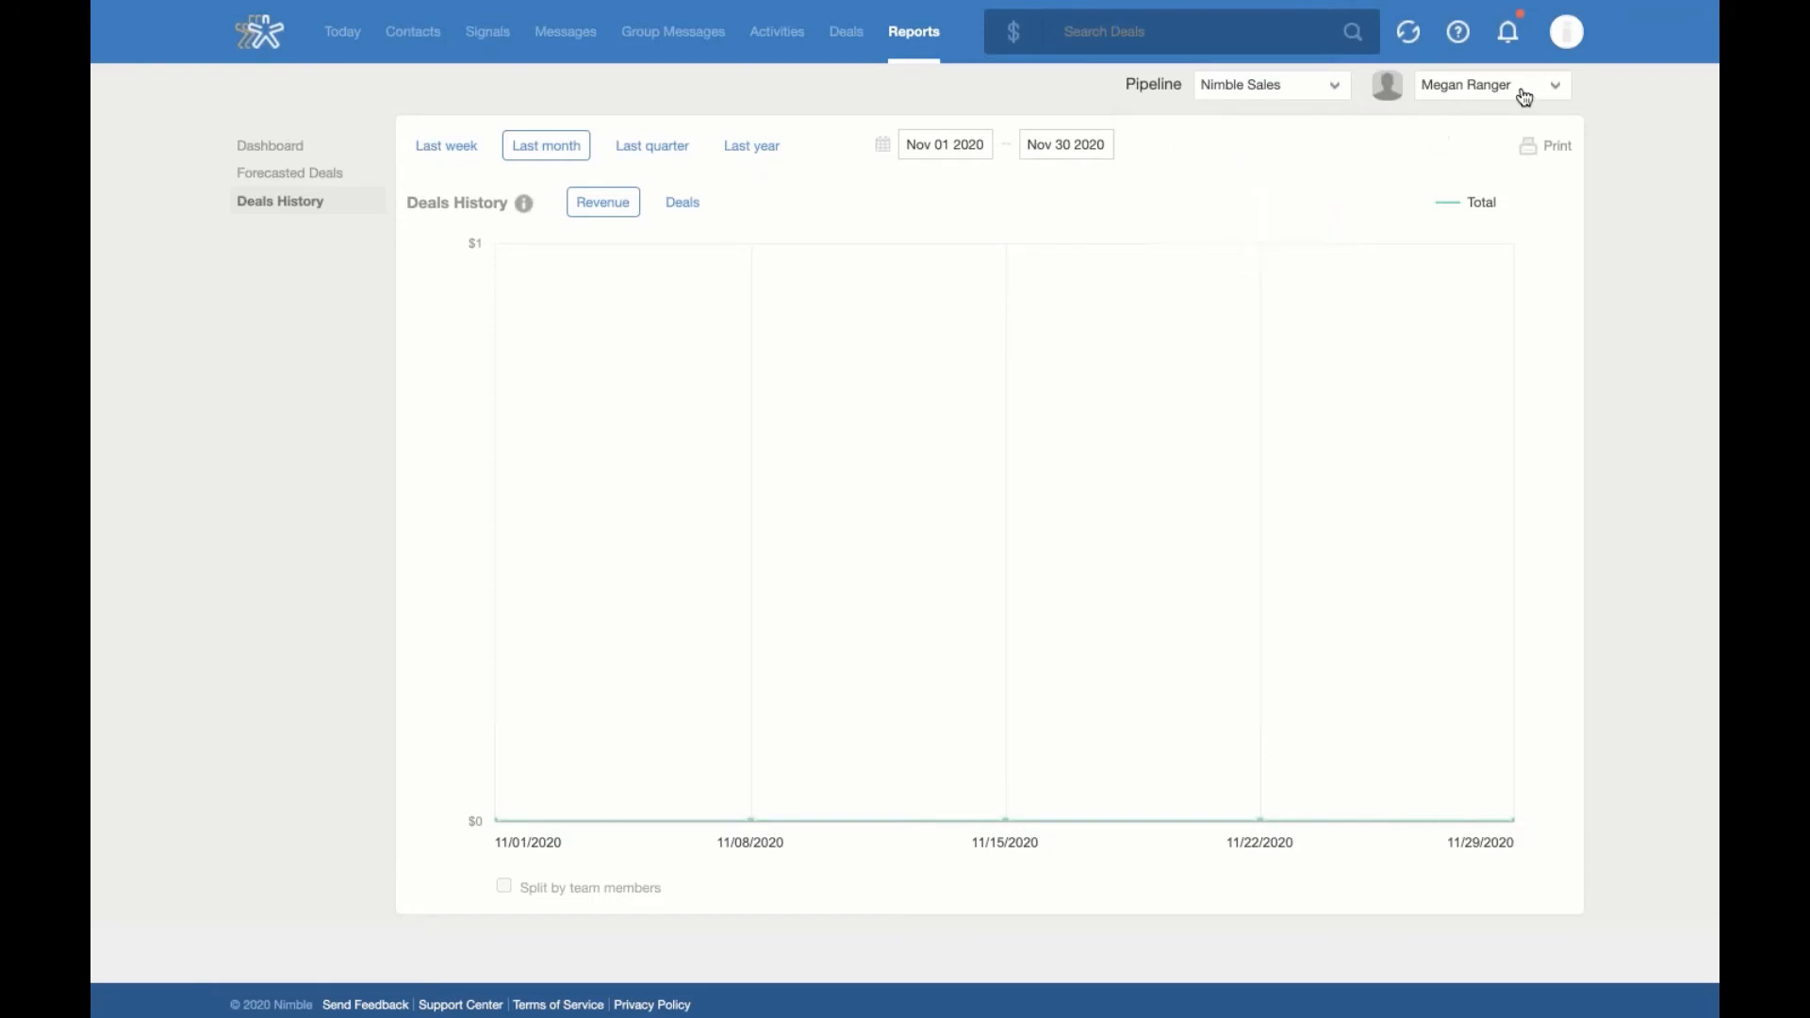
left_click(1523, 94)
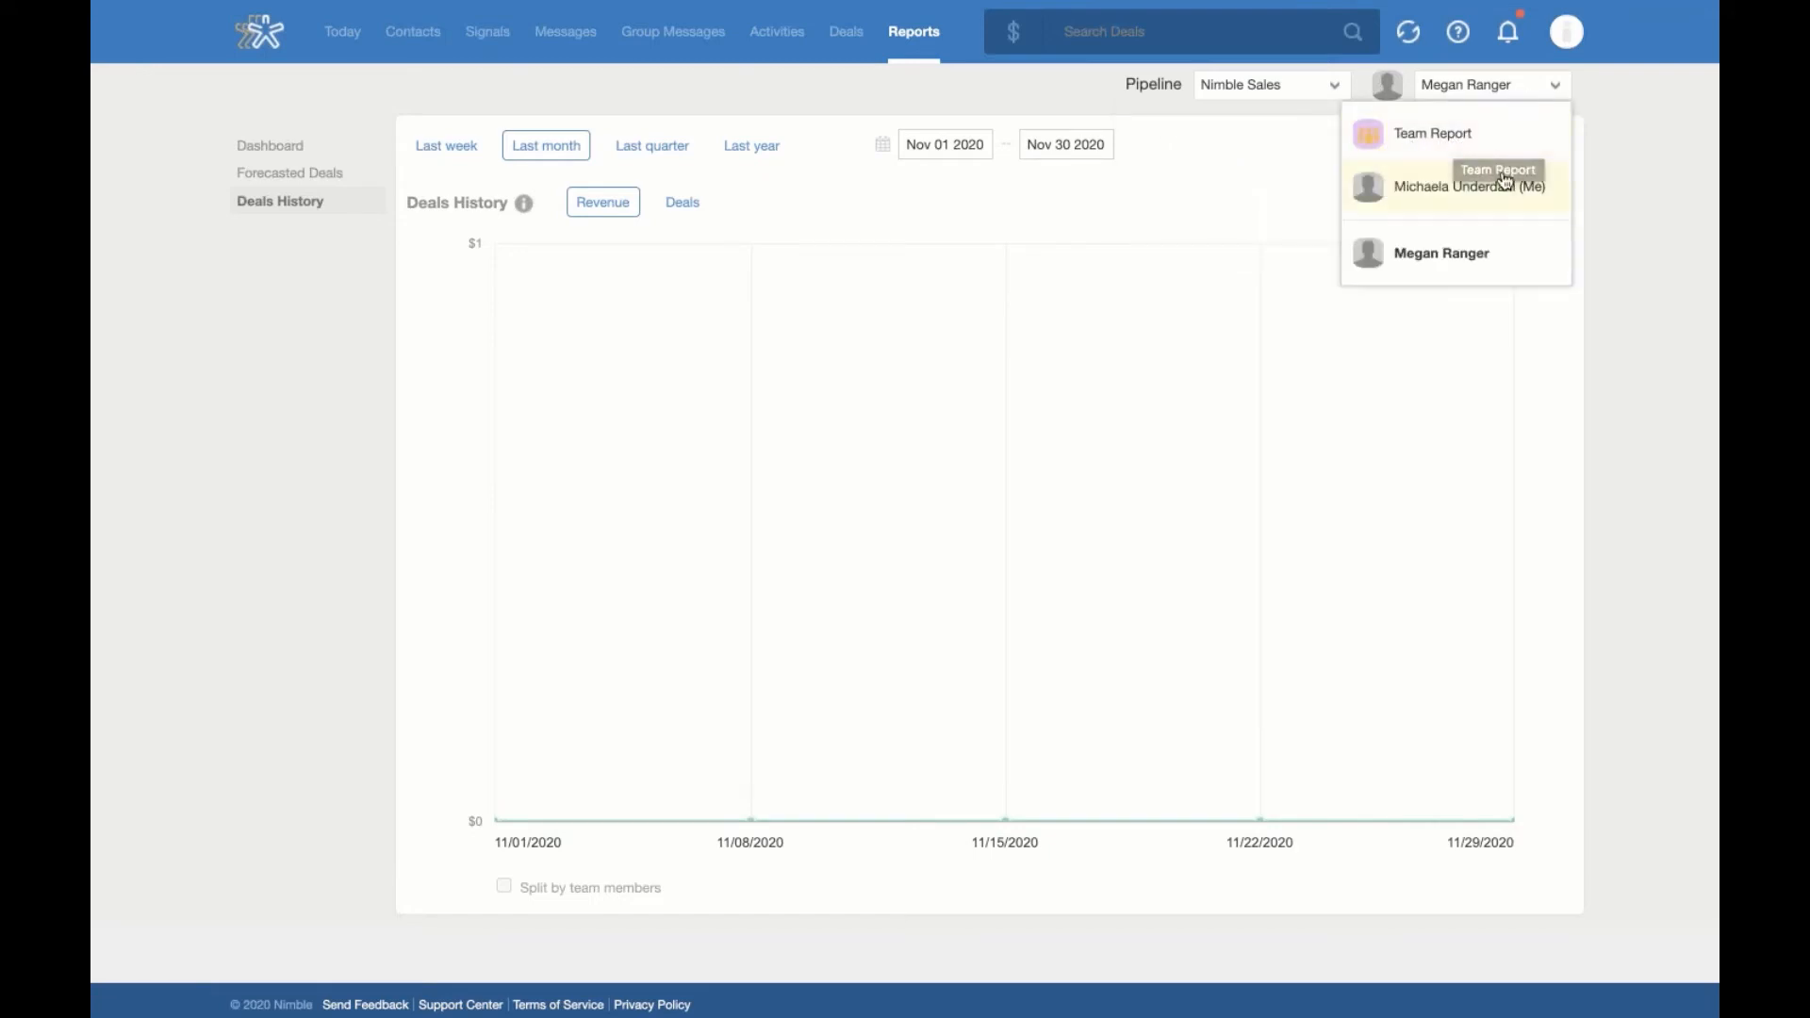
left_click(1249, 156)
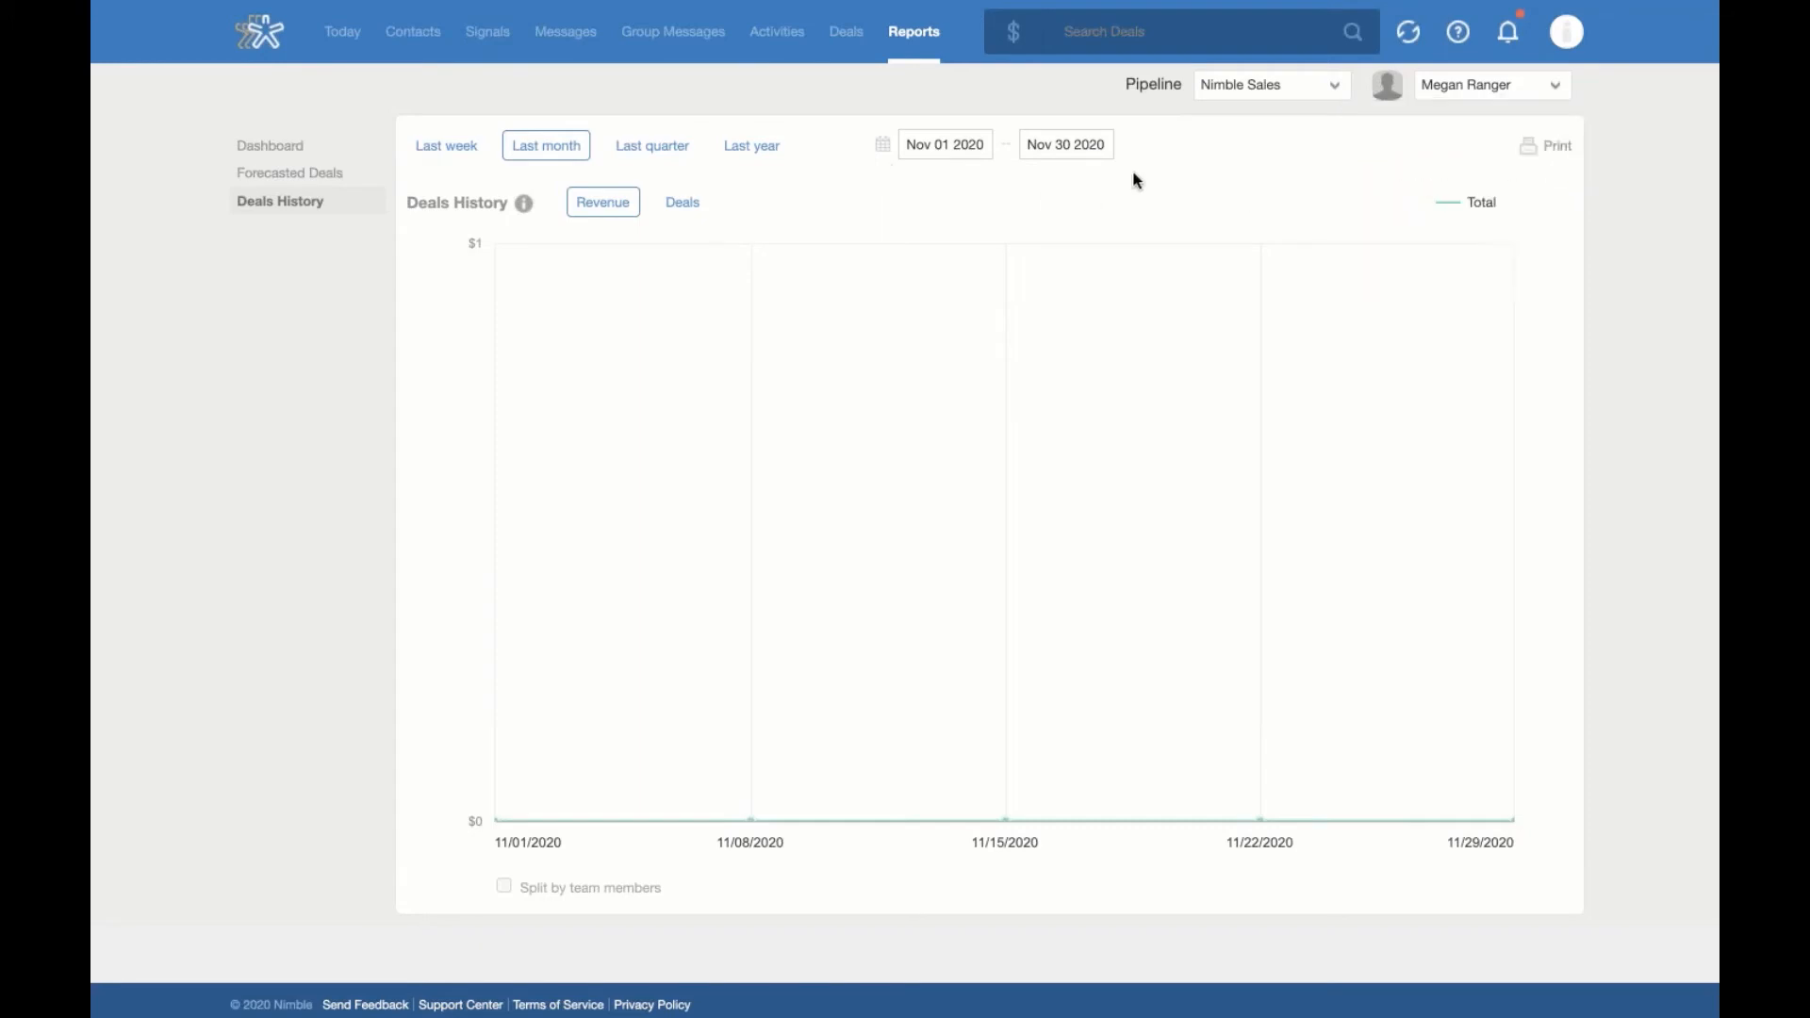
View the reports Dashboard and check its pipeline and team member filter choices
left_click(306, 148)
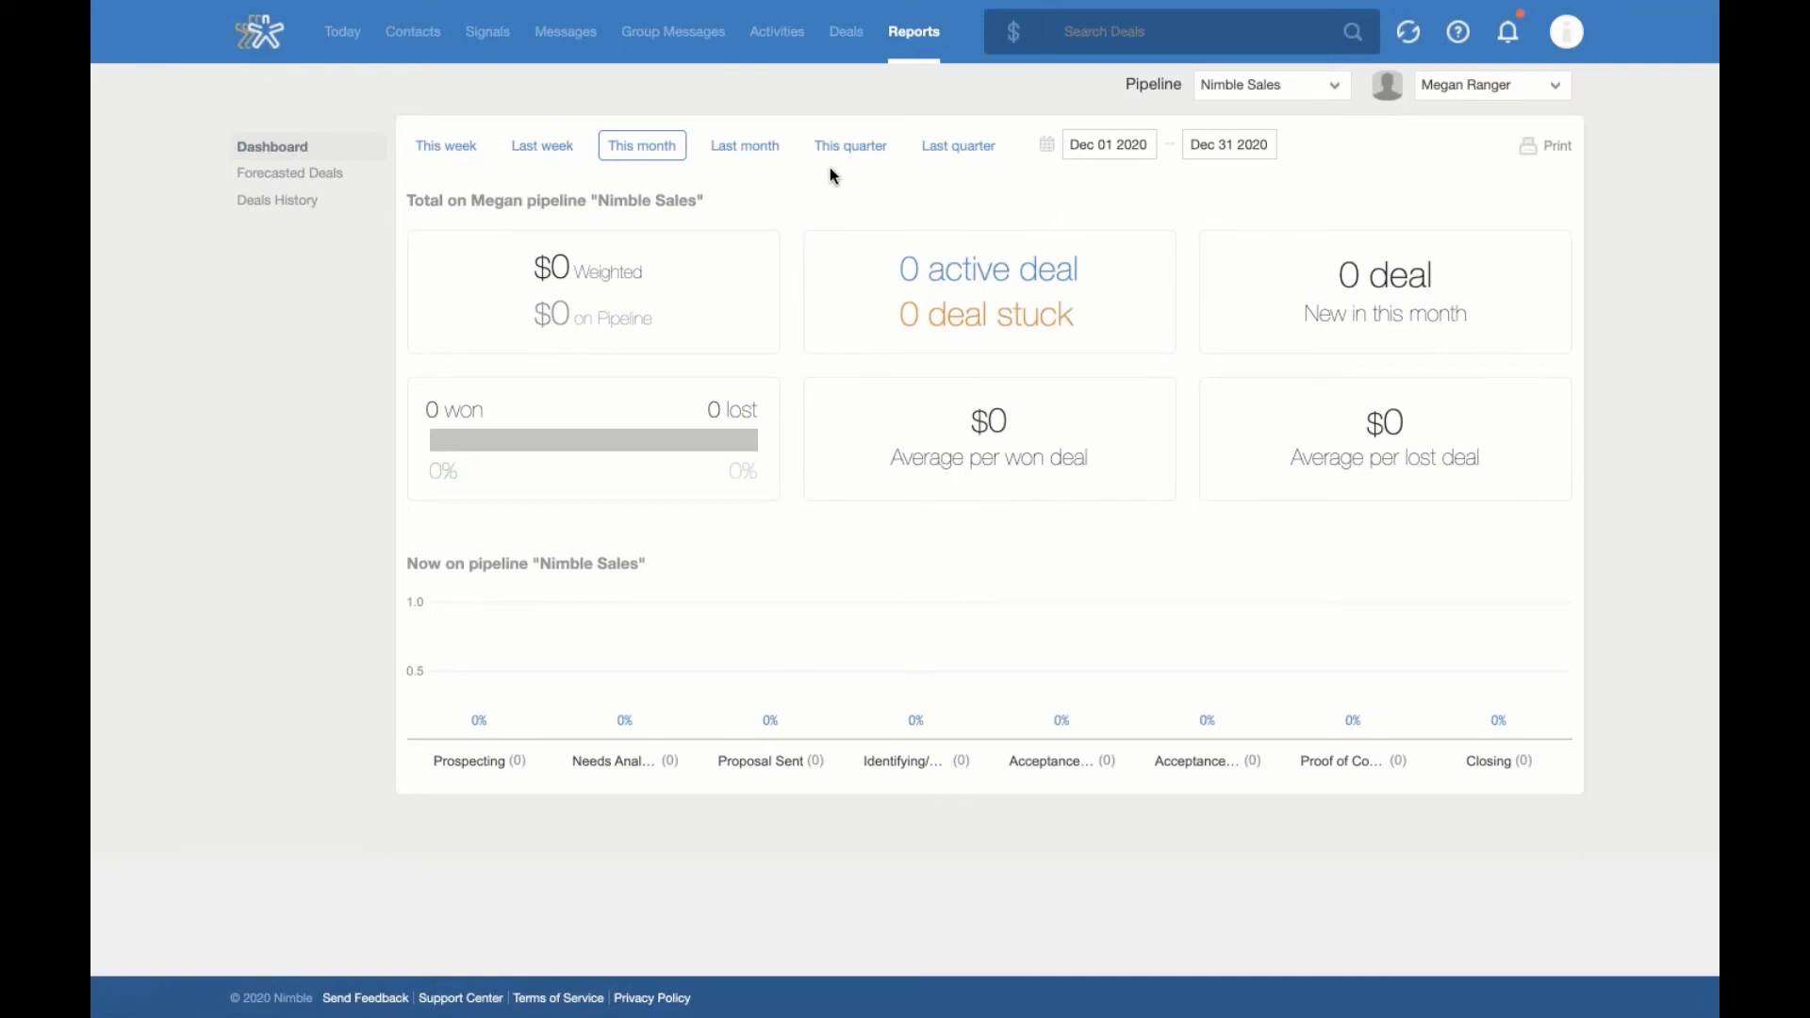
left_click(1332, 90)
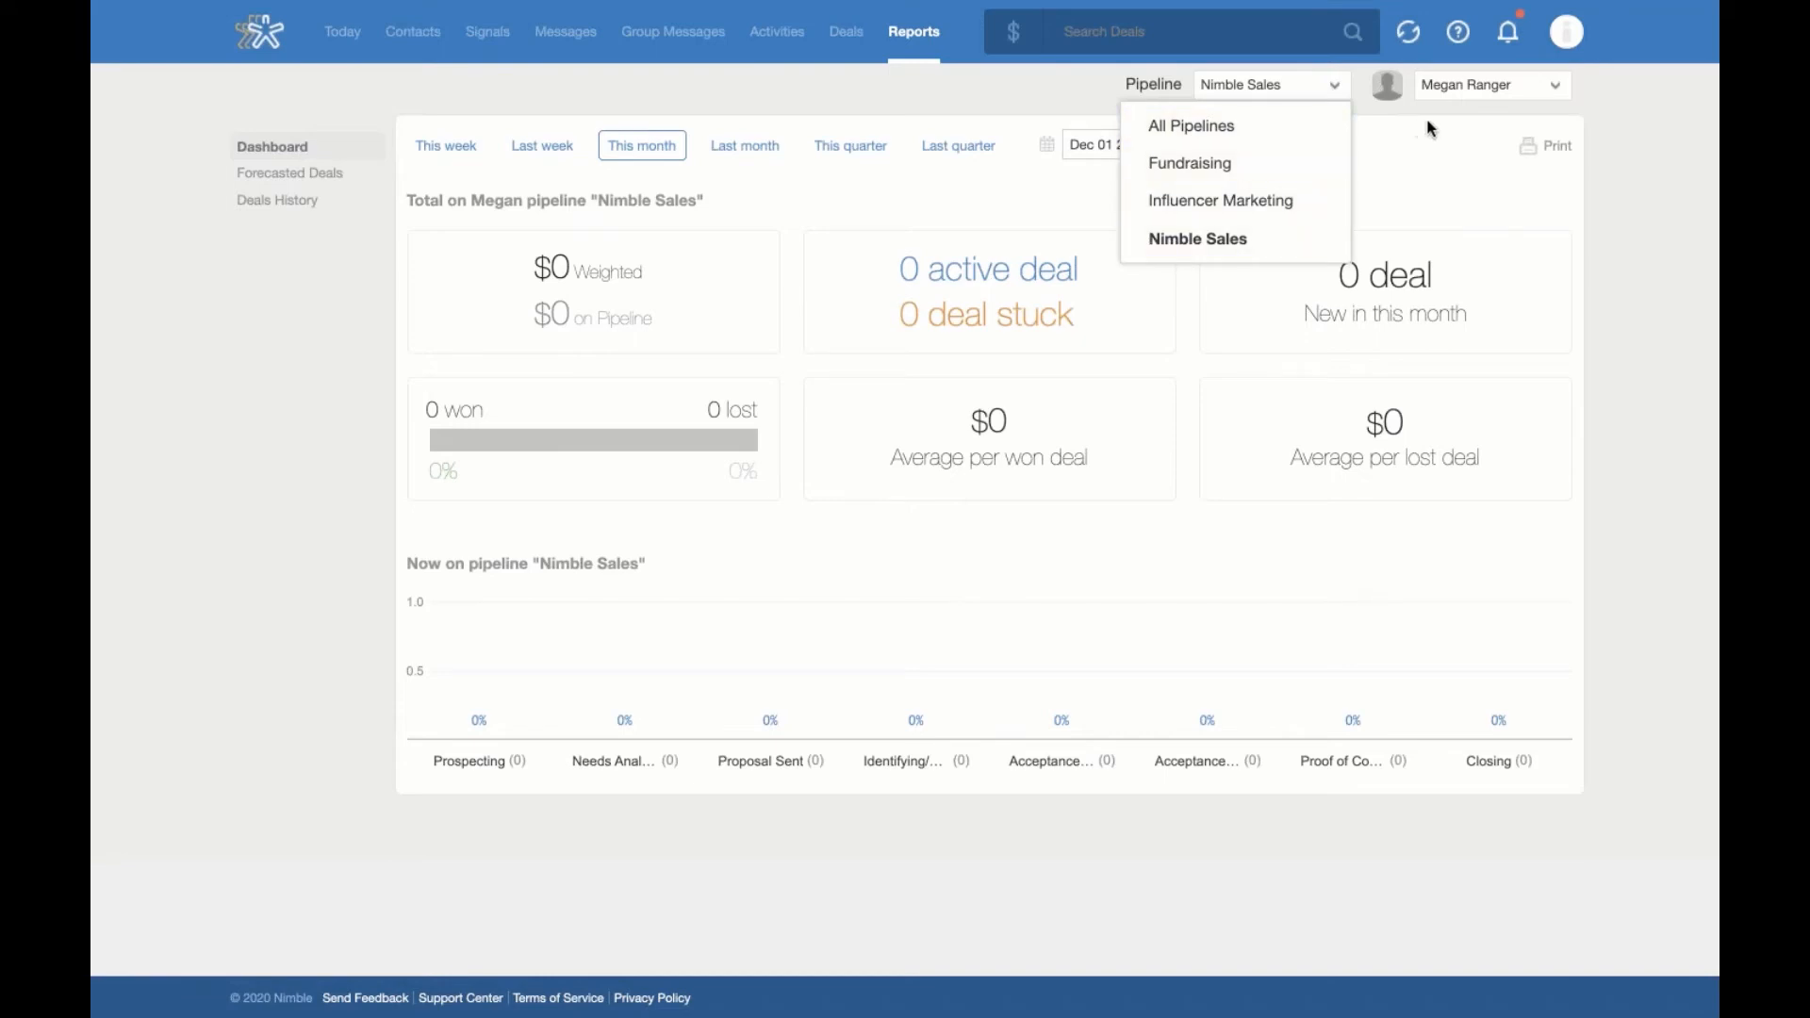
left_click(1460, 94)
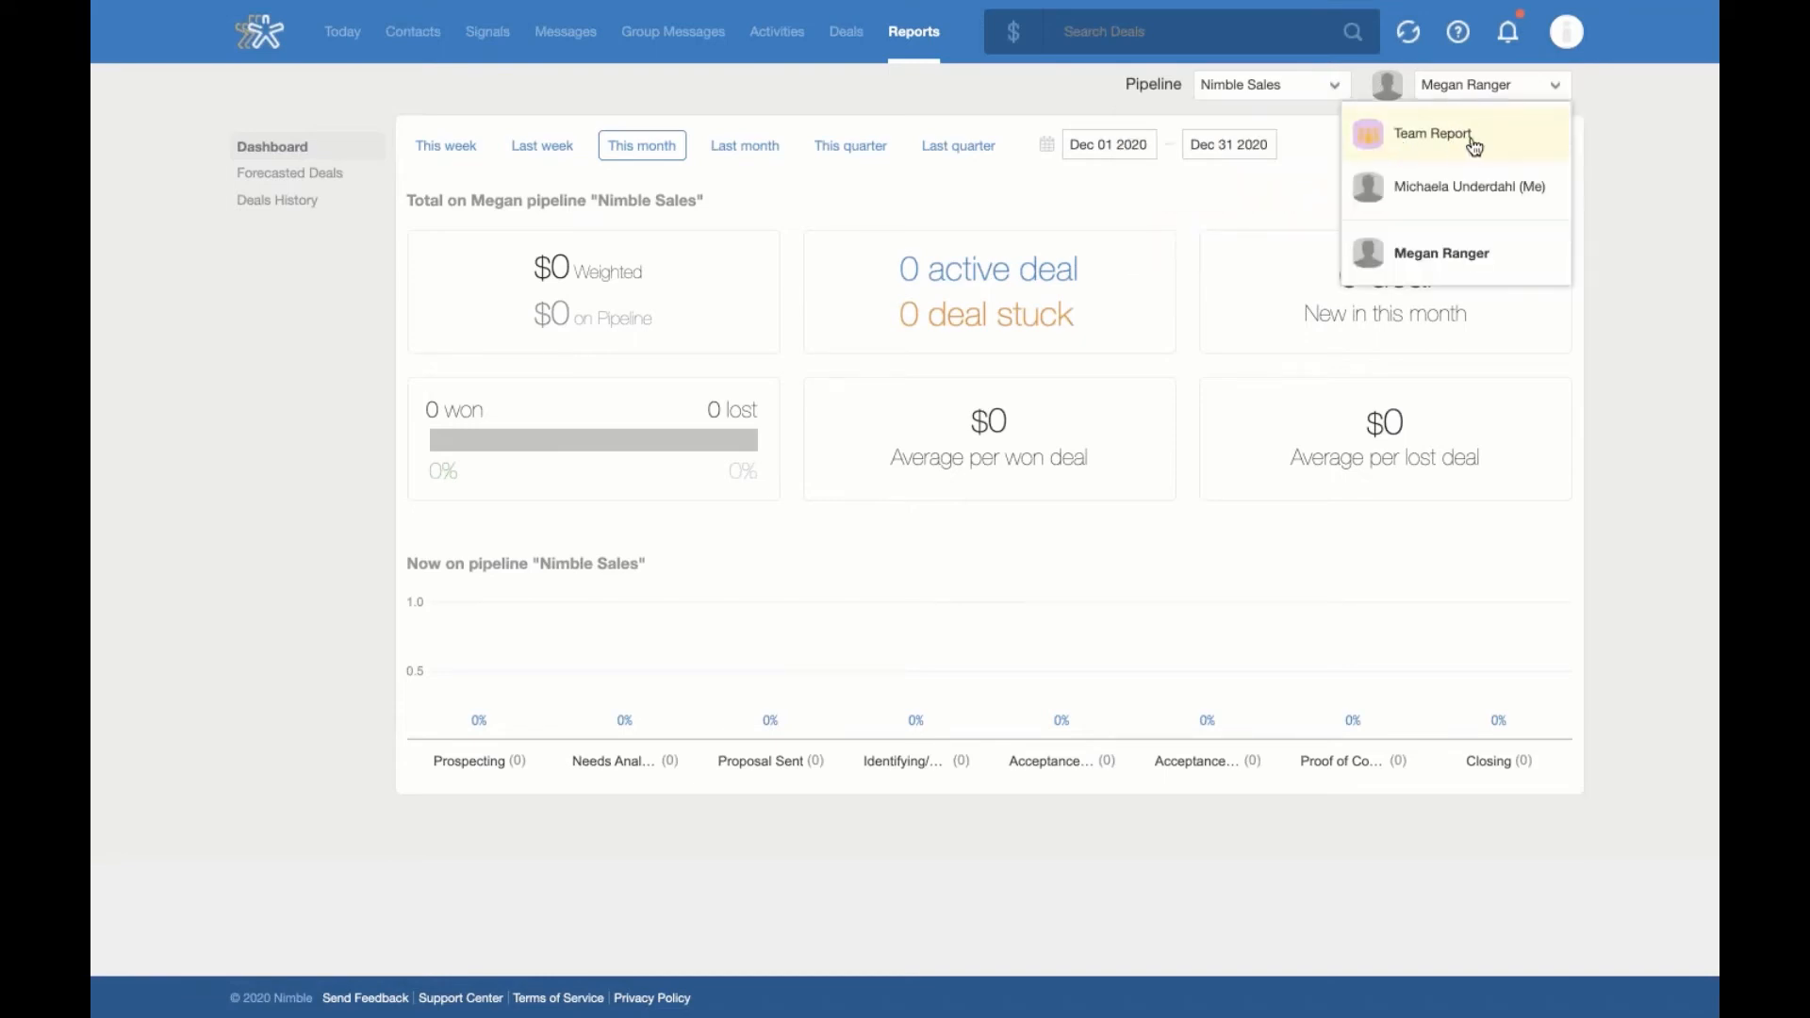
left_click(1273, 200)
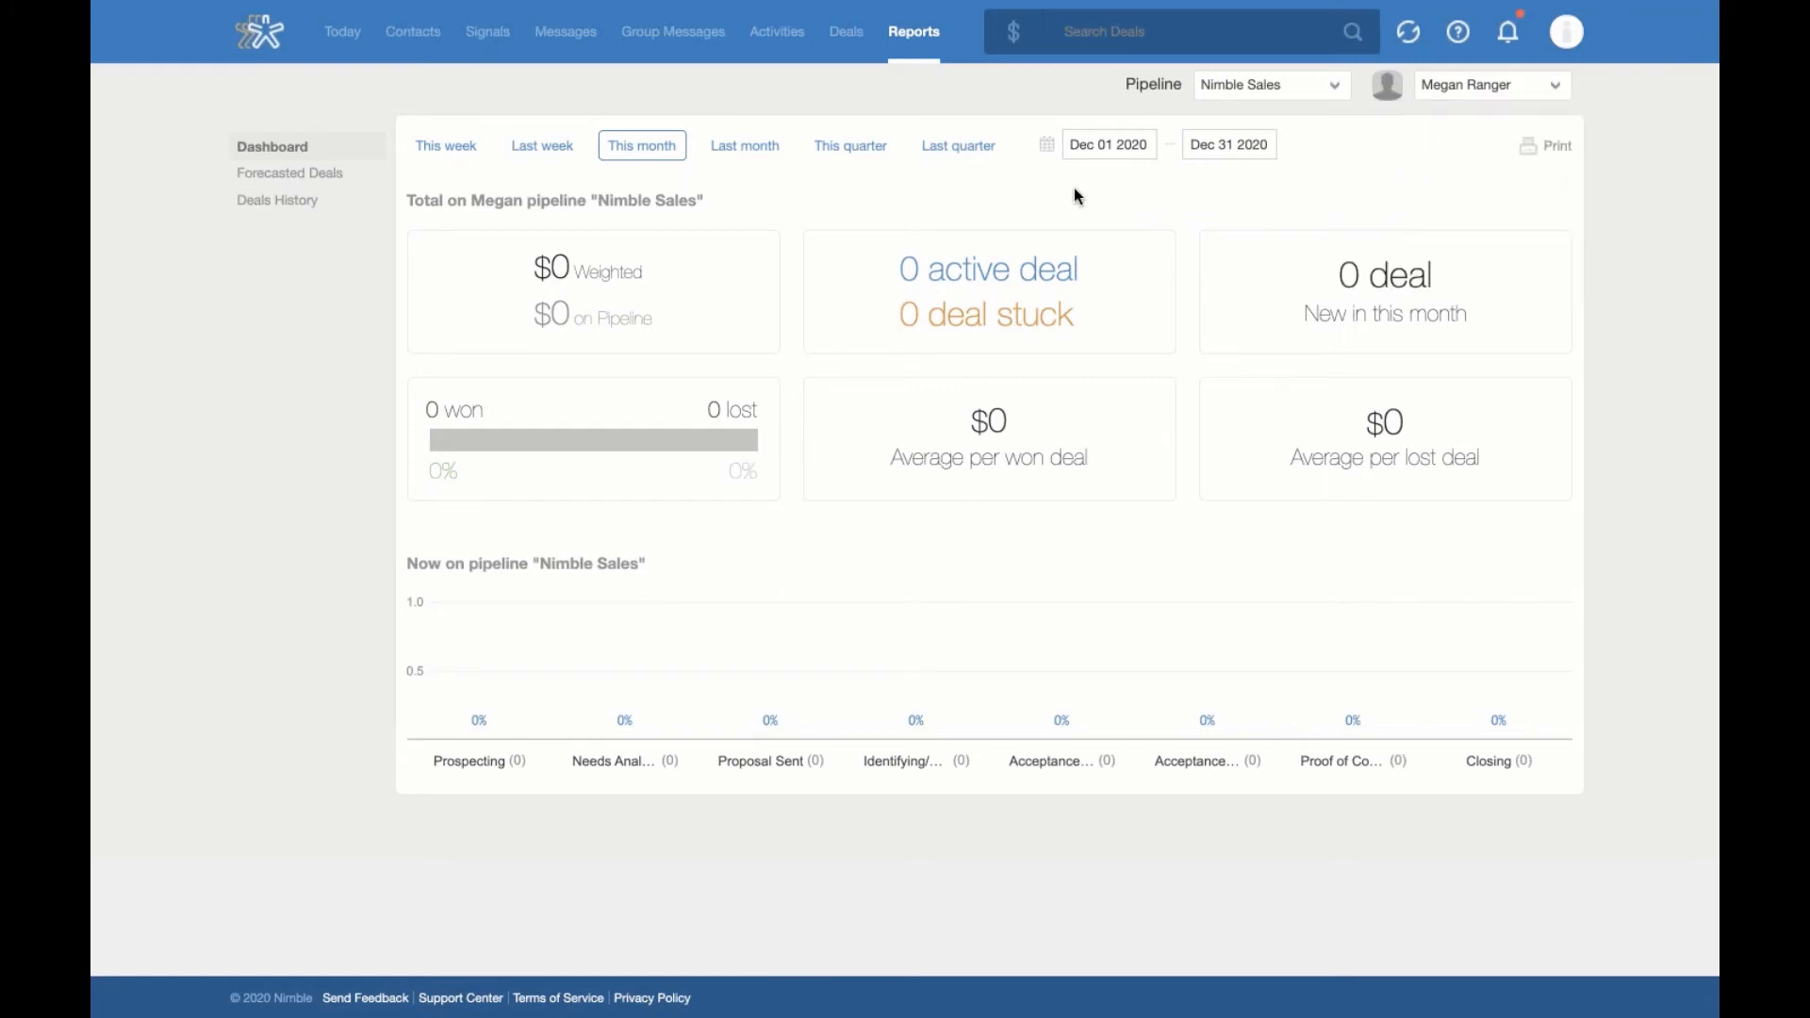
View the Forecasted Deals and Deals History reports, and return to the Today page
left_click(345, 179)
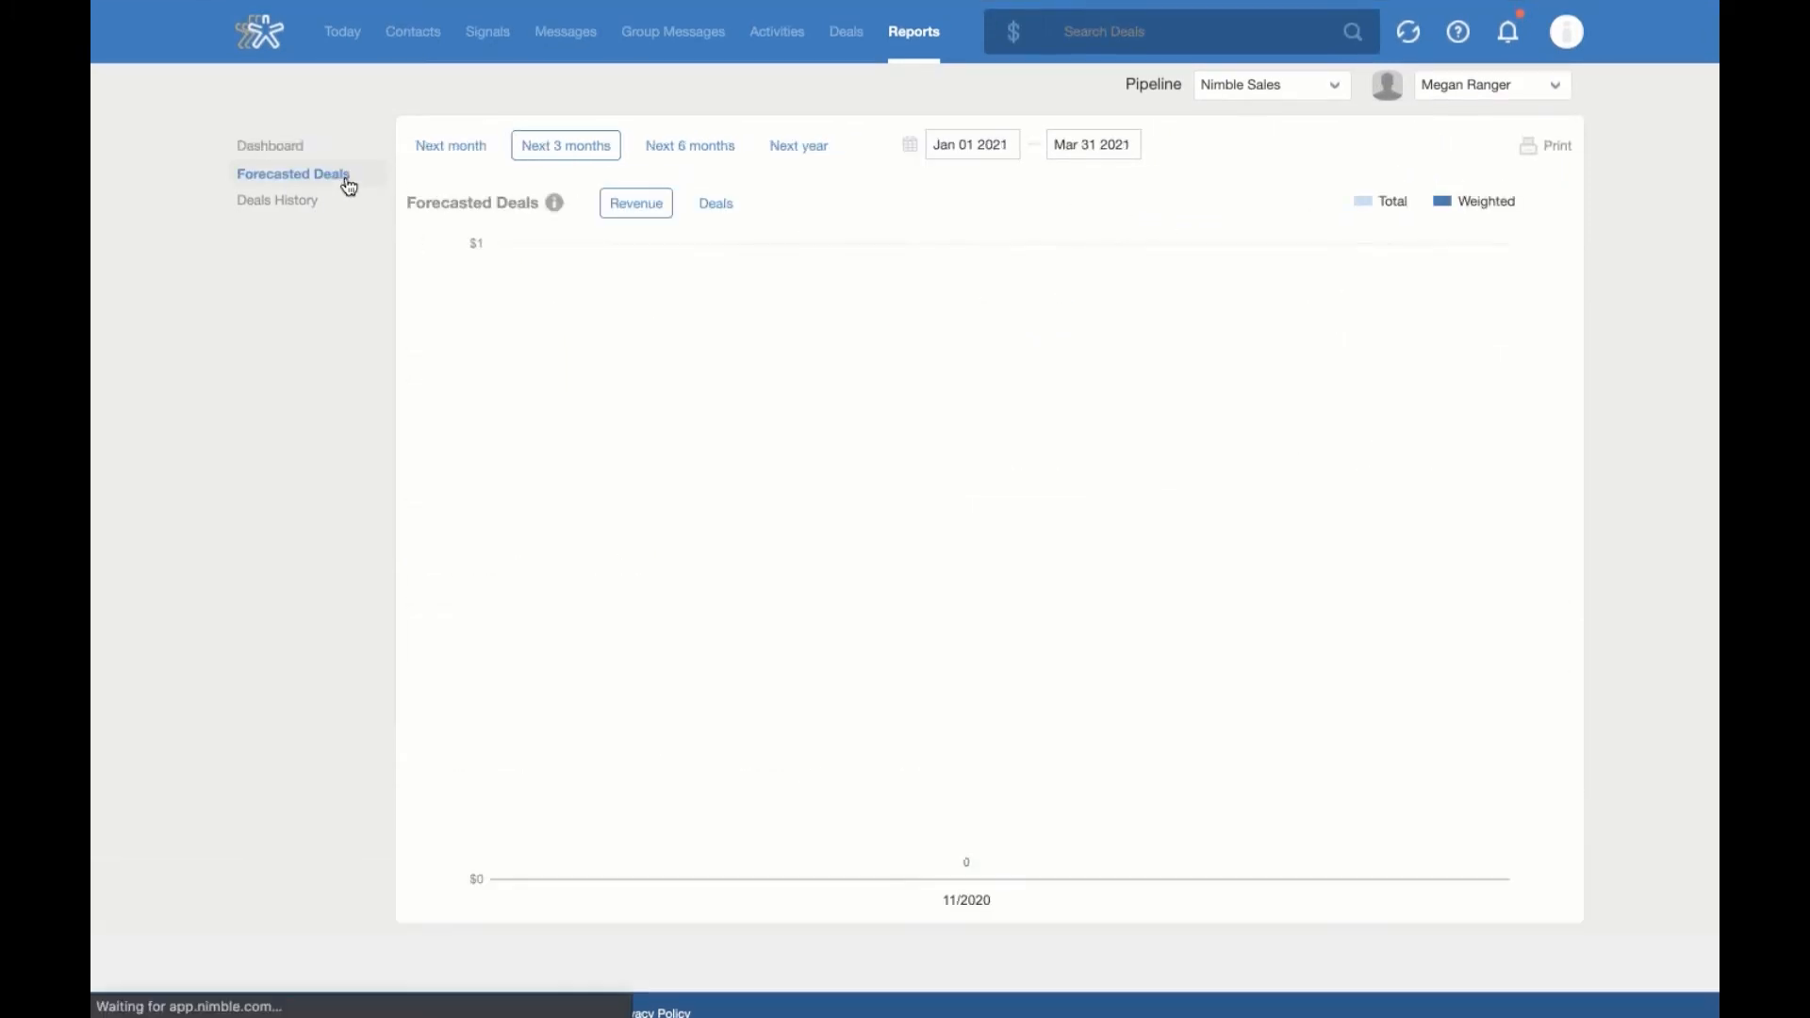
left_click(320, 209)
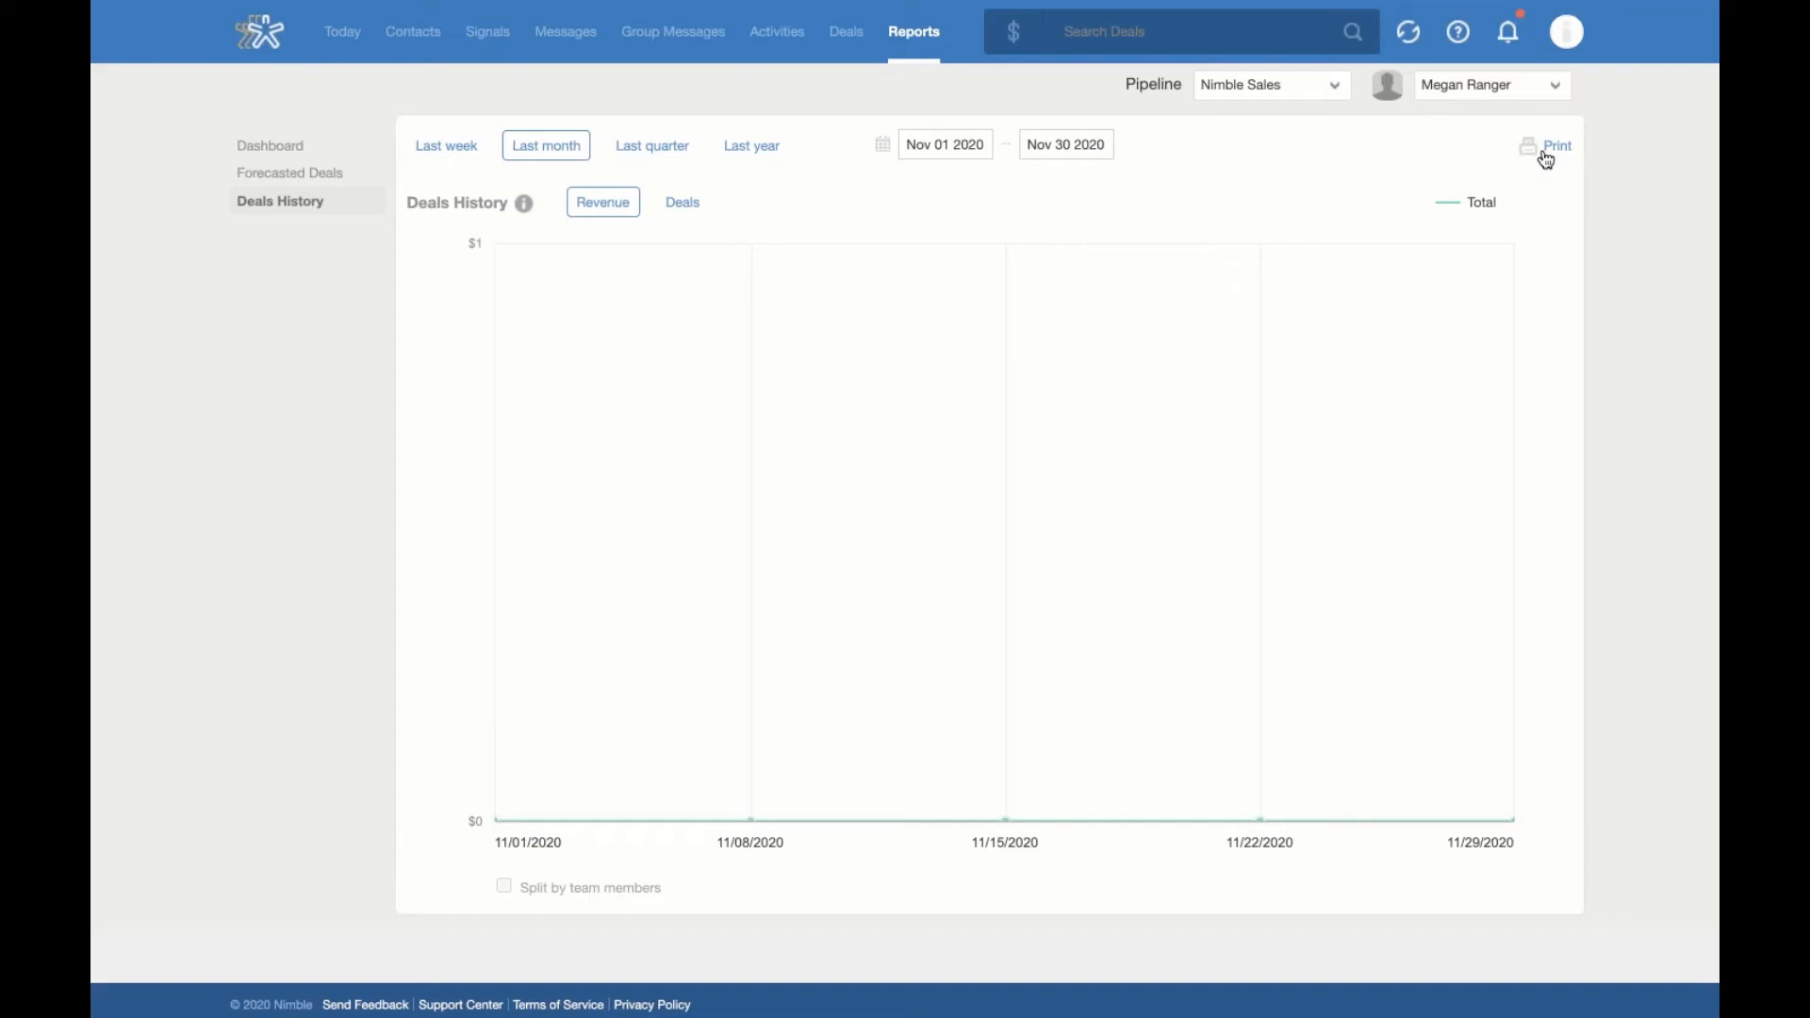
left_click(351, 47)
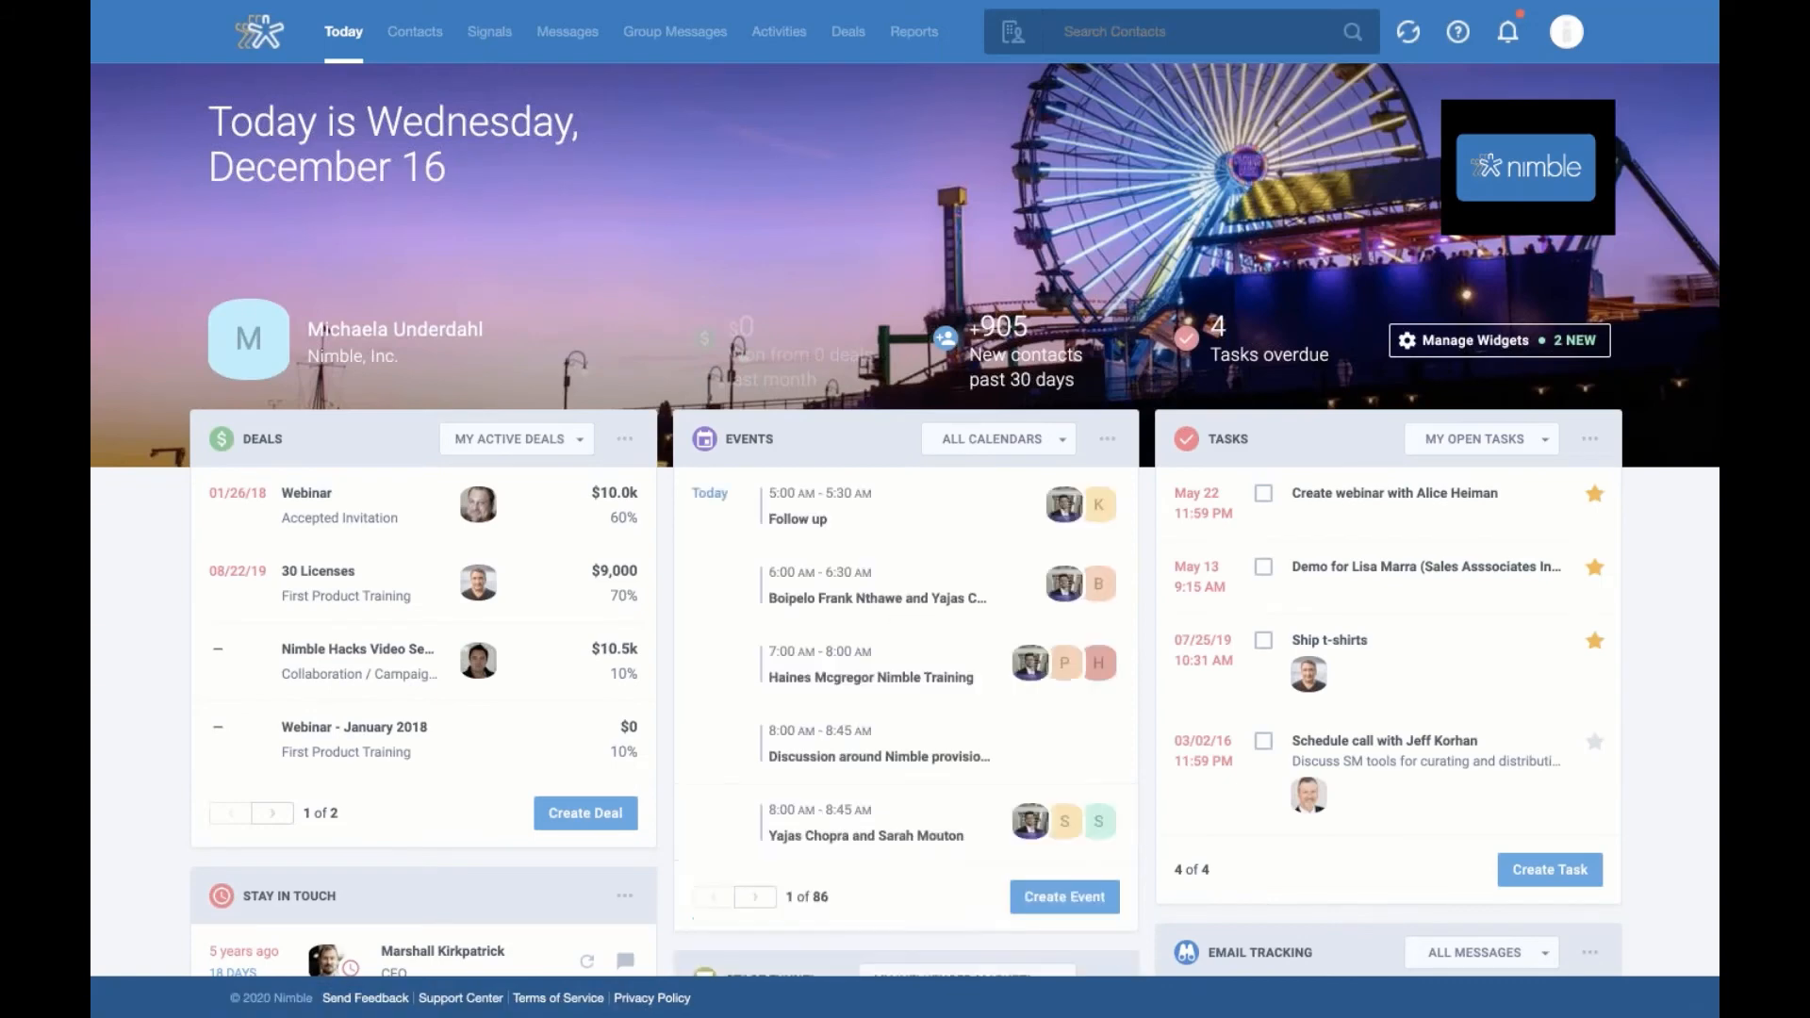
Open linkedin.com/feed/ in a new browser tab and minimize the group conversation covering the feed
mouse_move(151, 20)
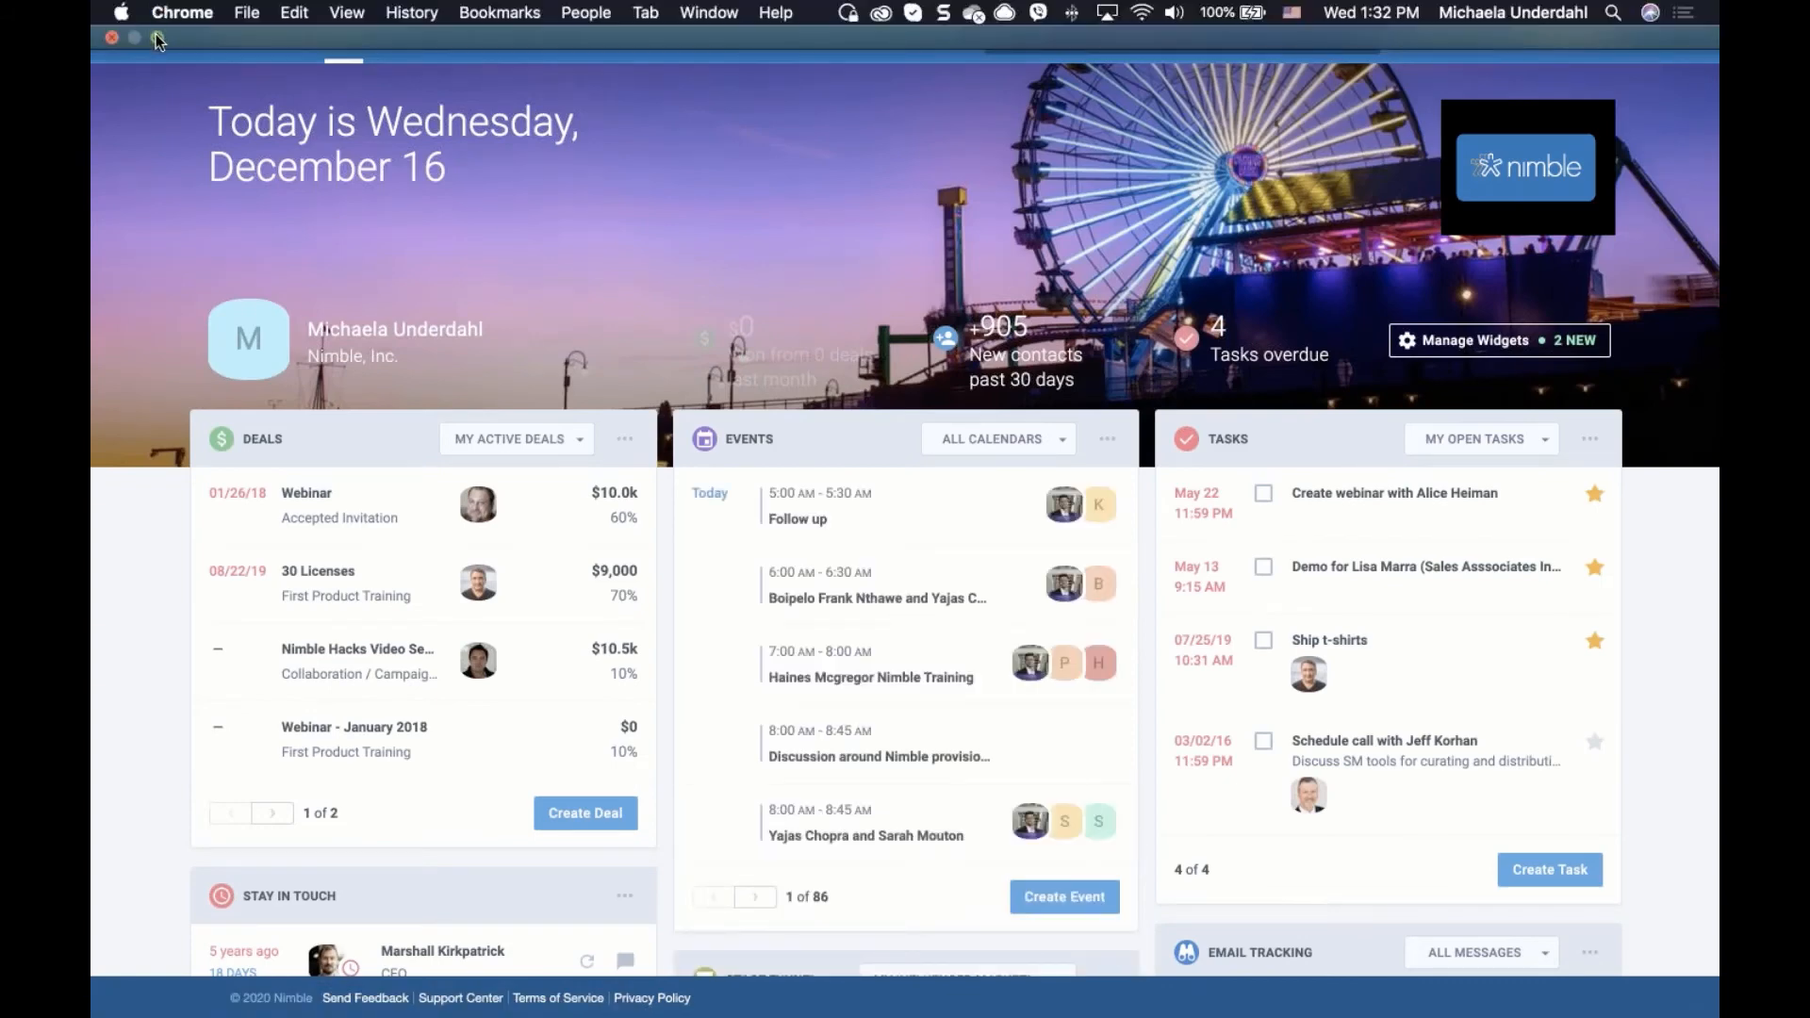
left_click(155, 38)
left_click(1020, 56)
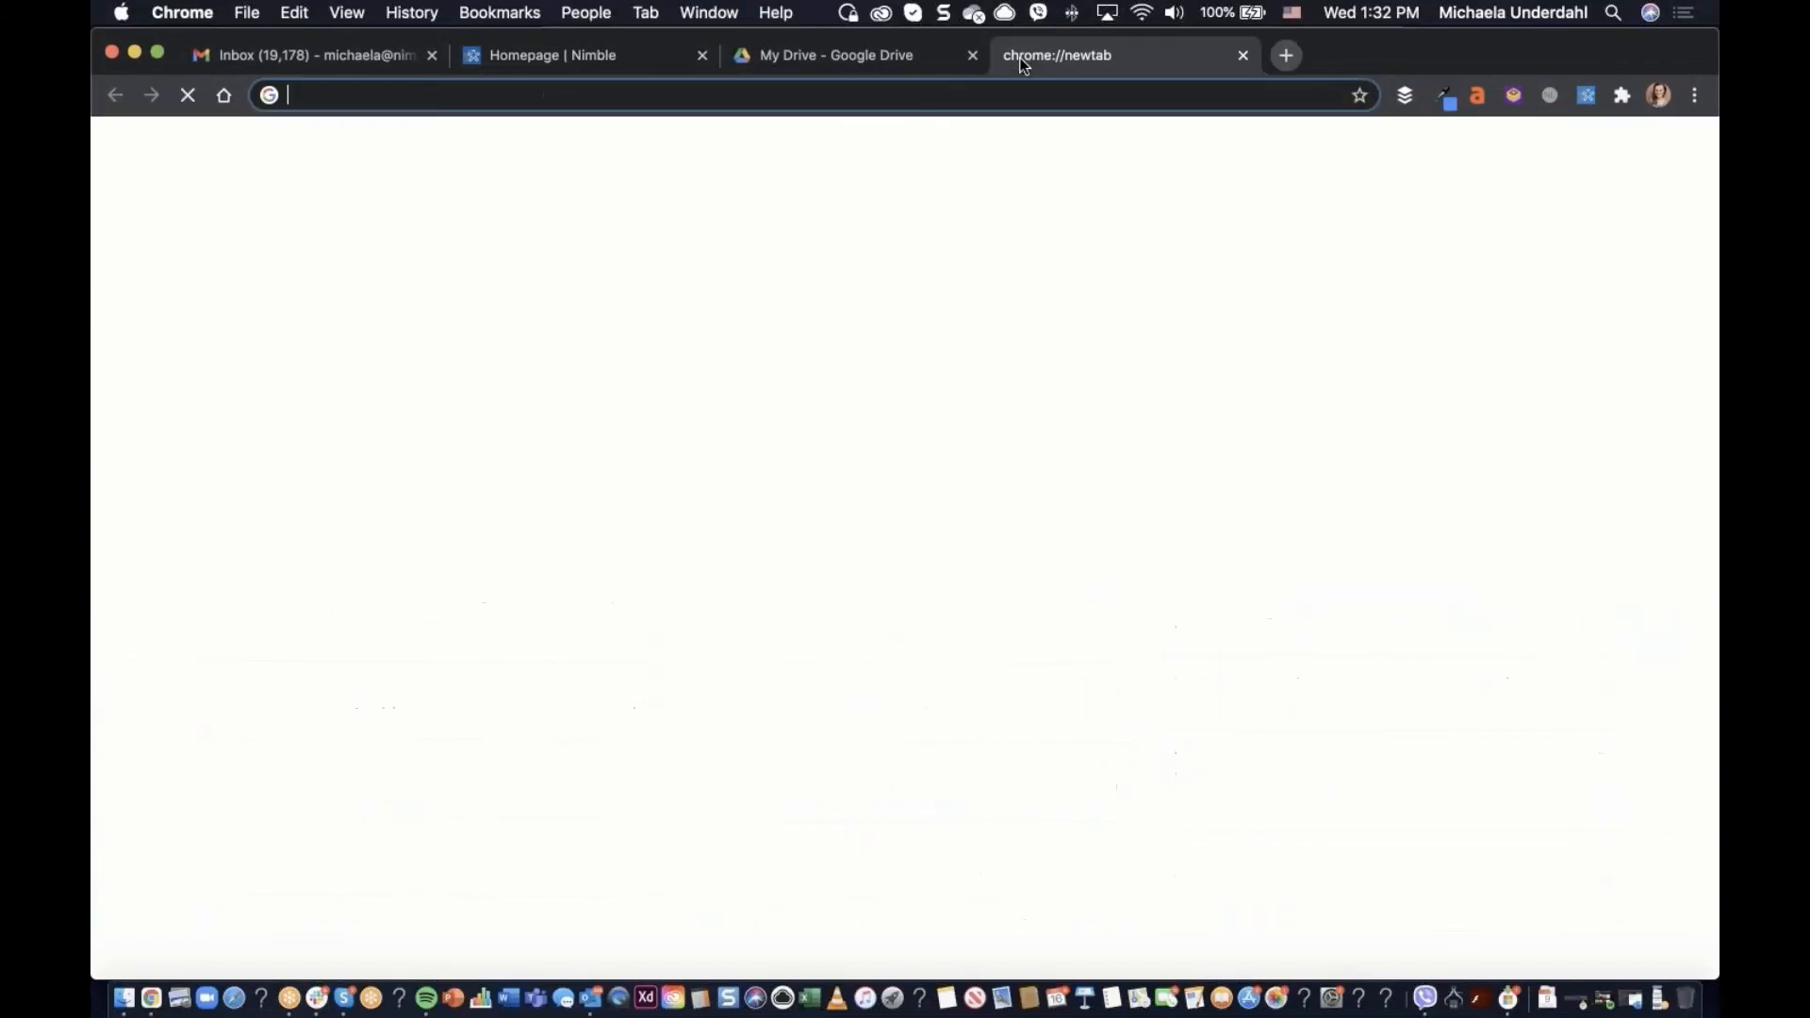
type("linkedin.com/feed/")
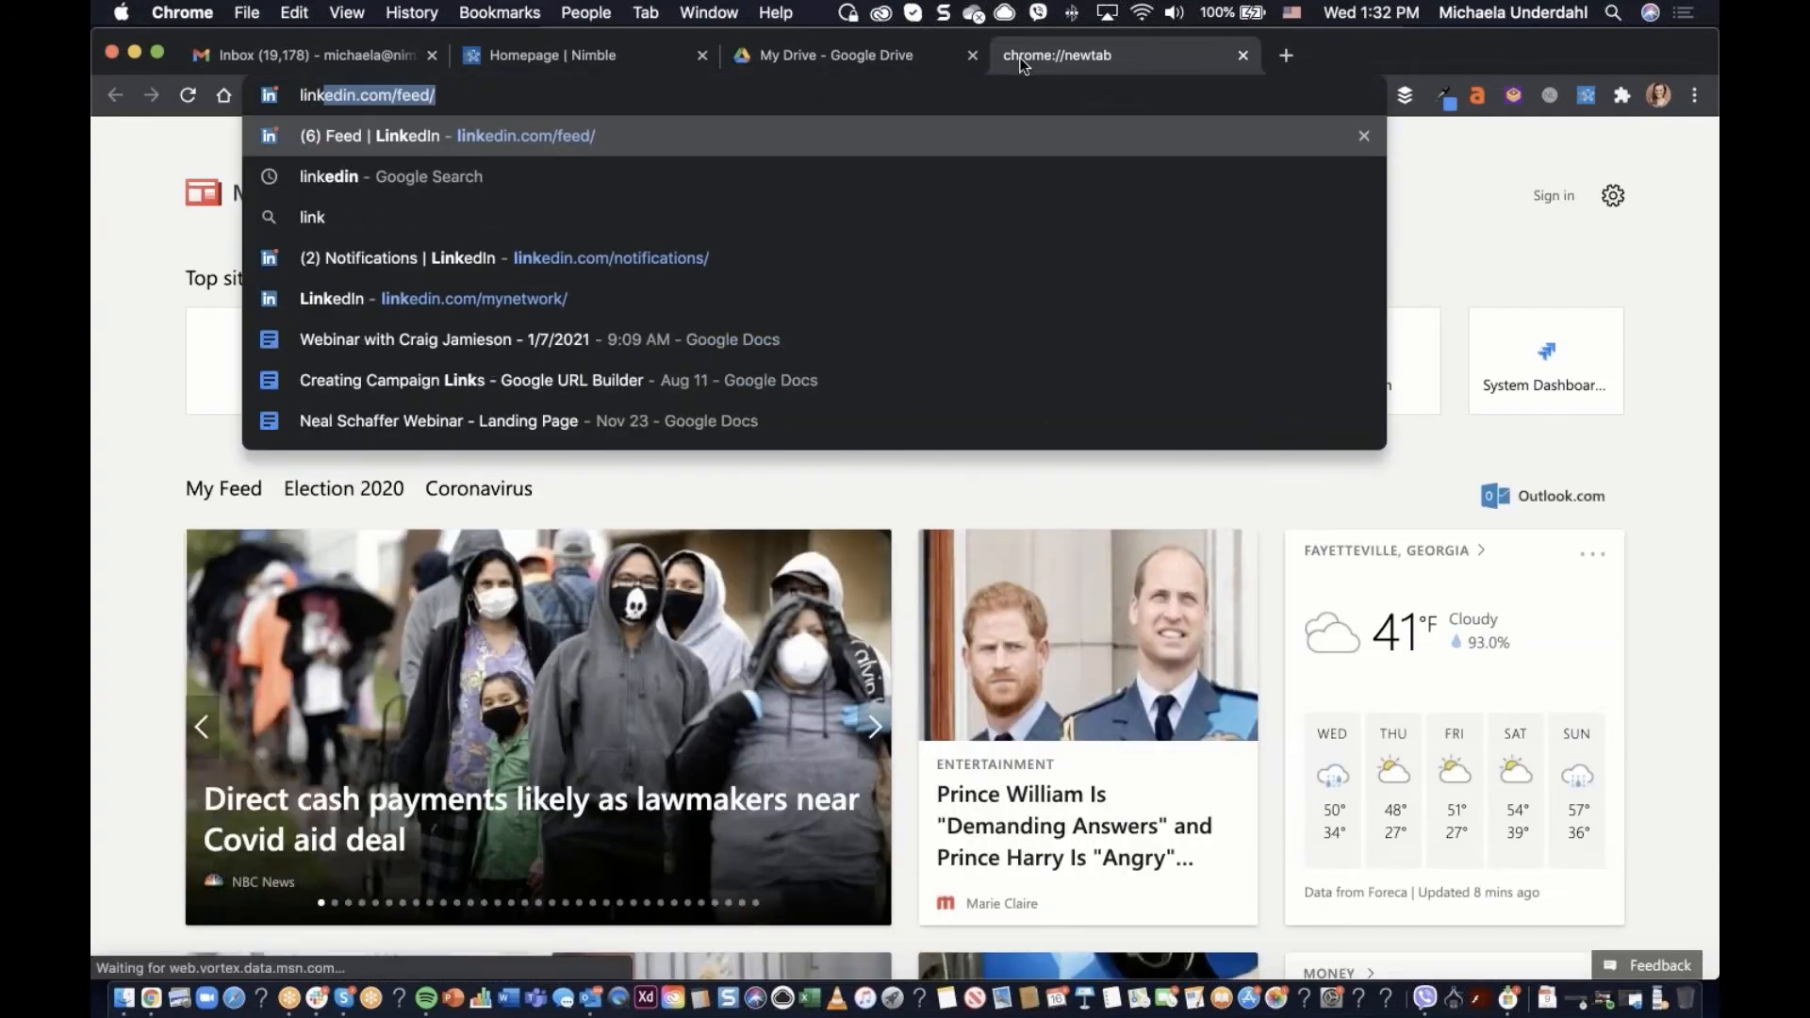
key("Return")
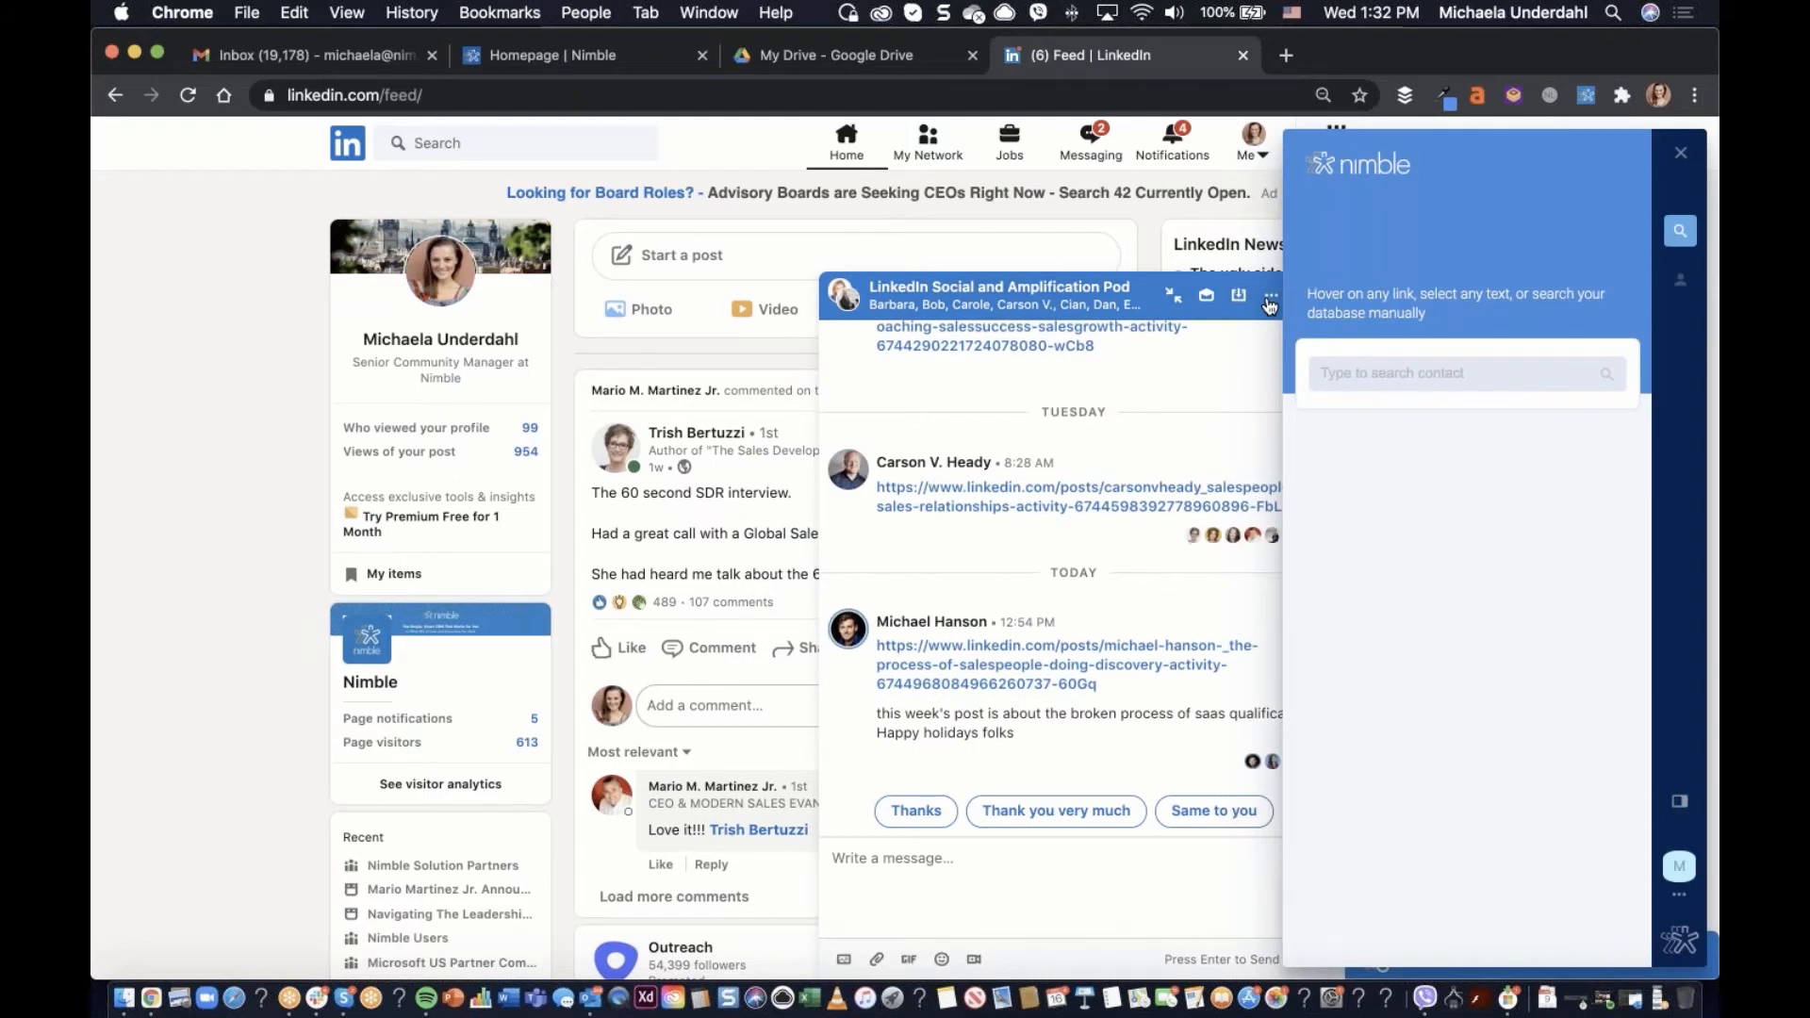
left_click(1271, 295)
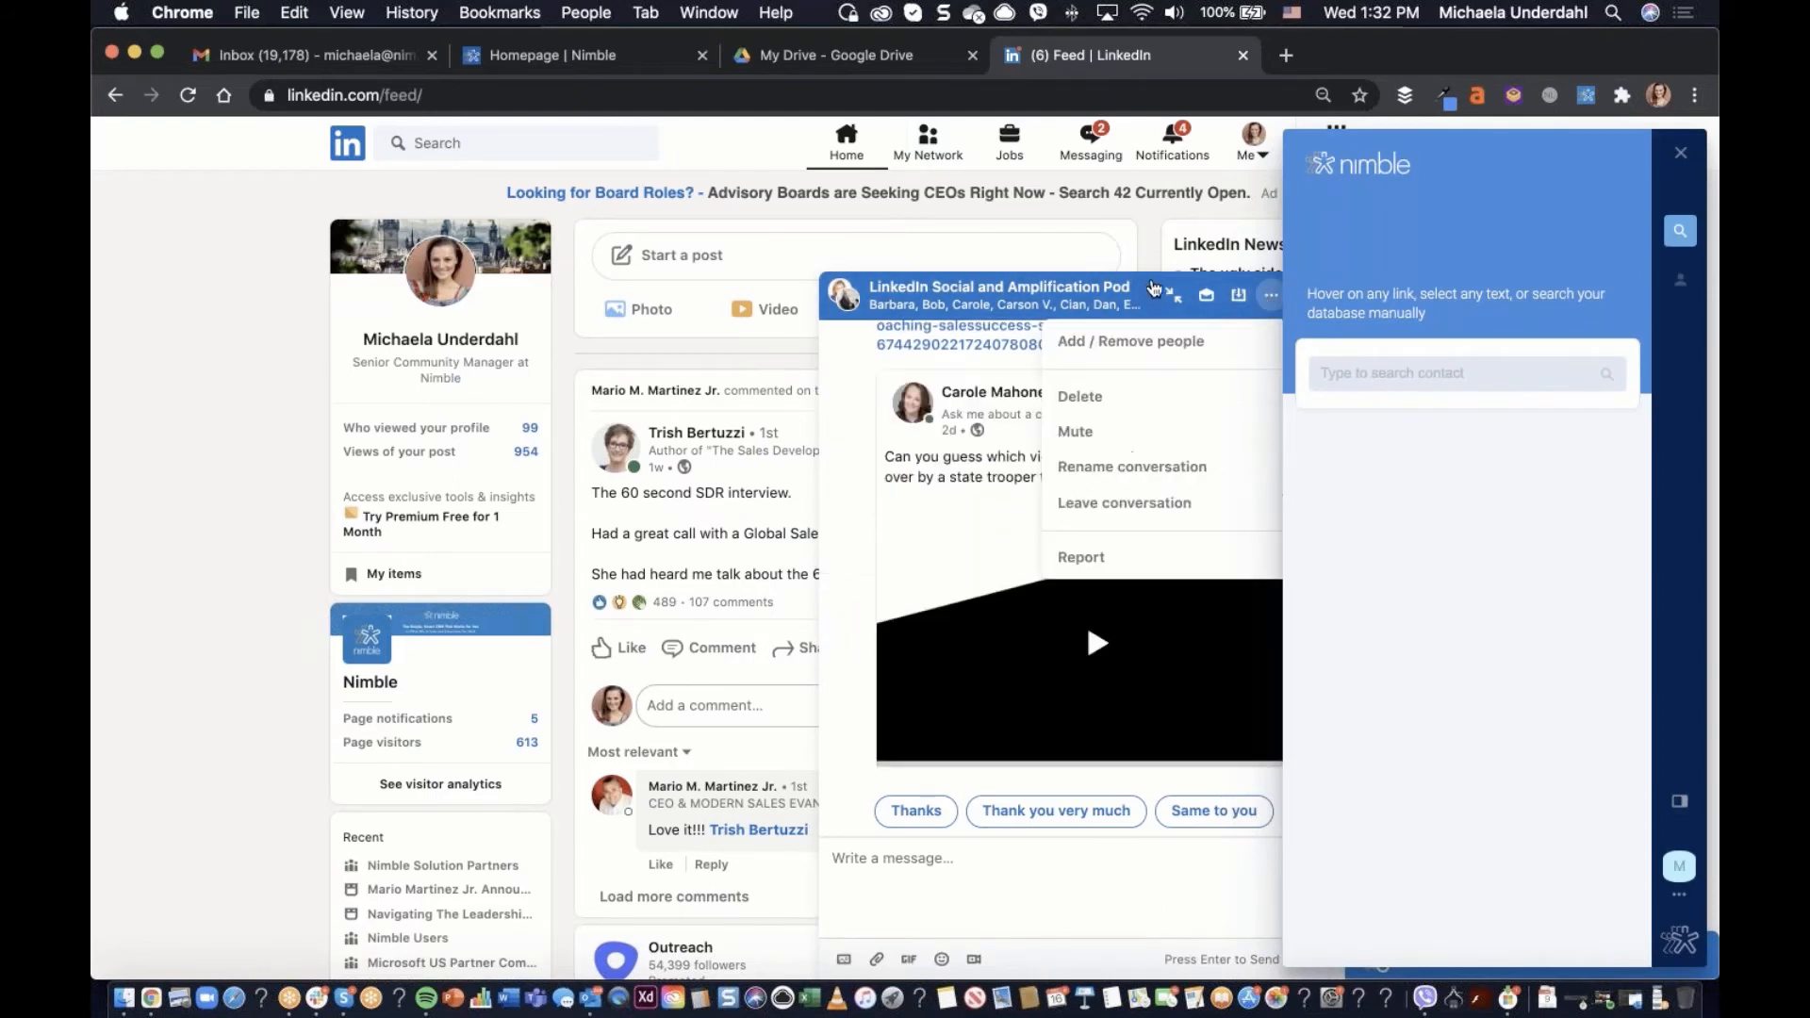
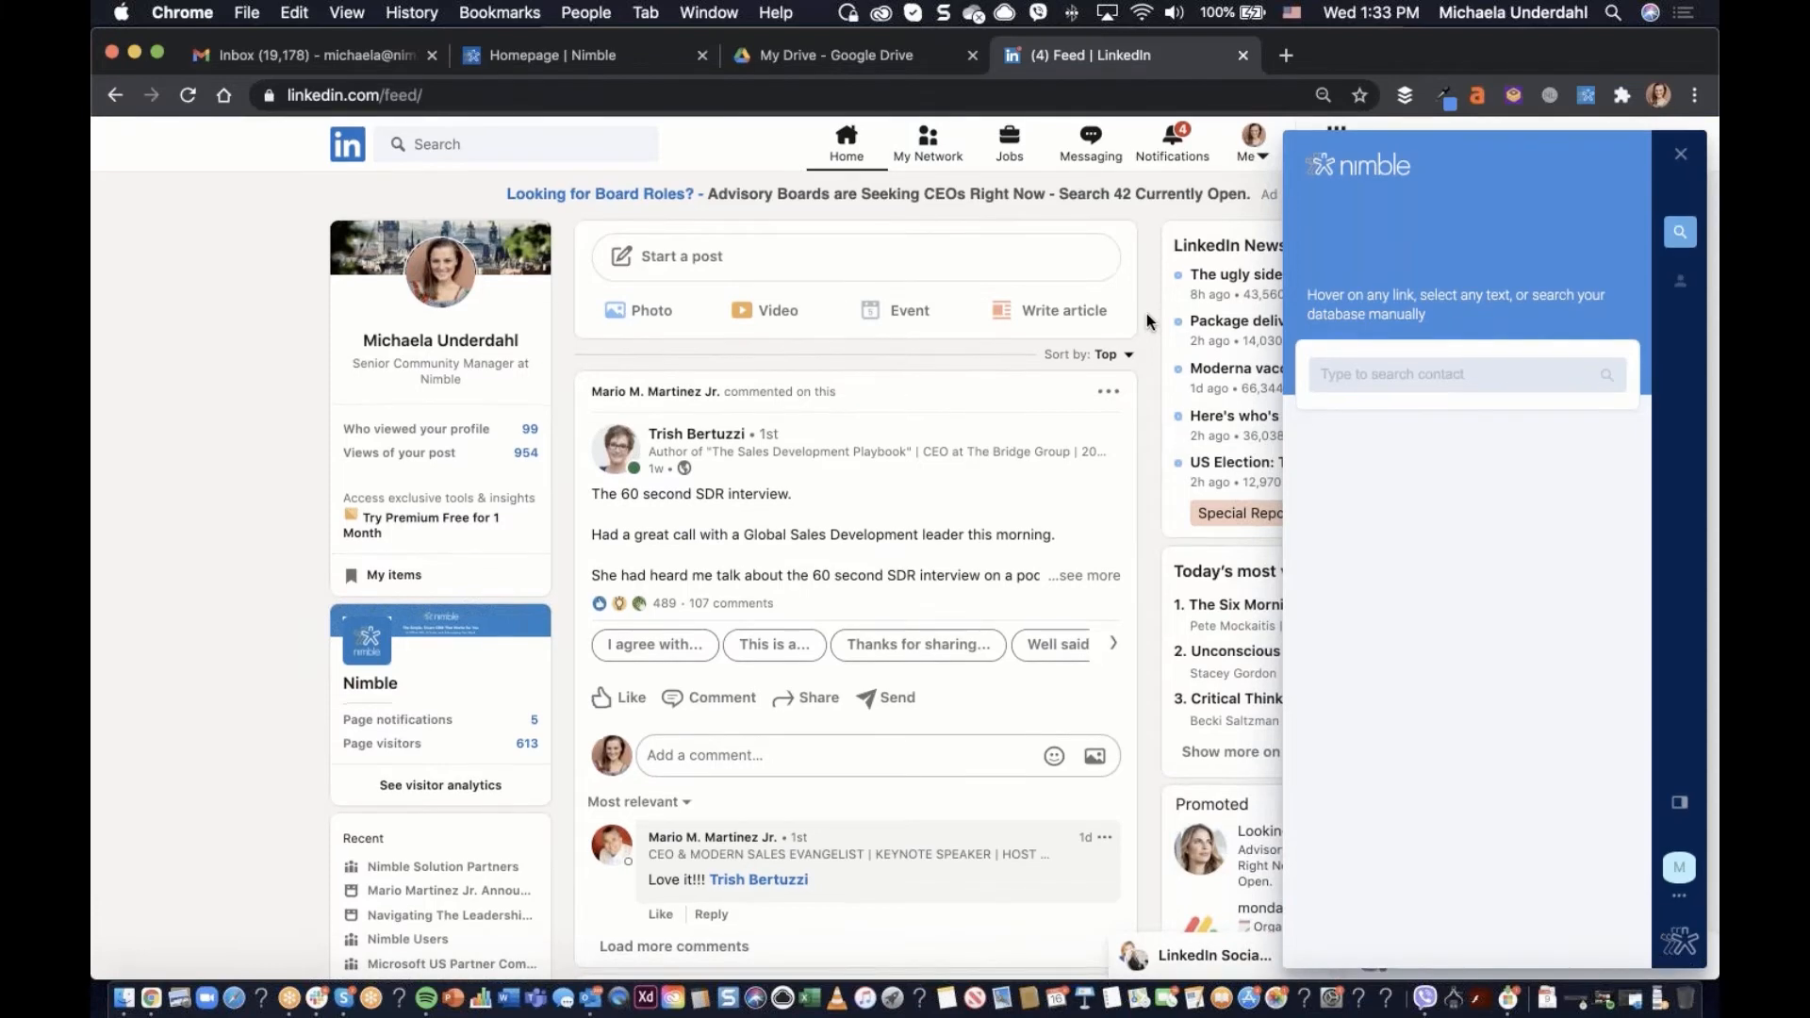
Open the first post author's contact record in the Nimble sidebar, mark it as important, and review the contact details
mouse_move(729, 430)
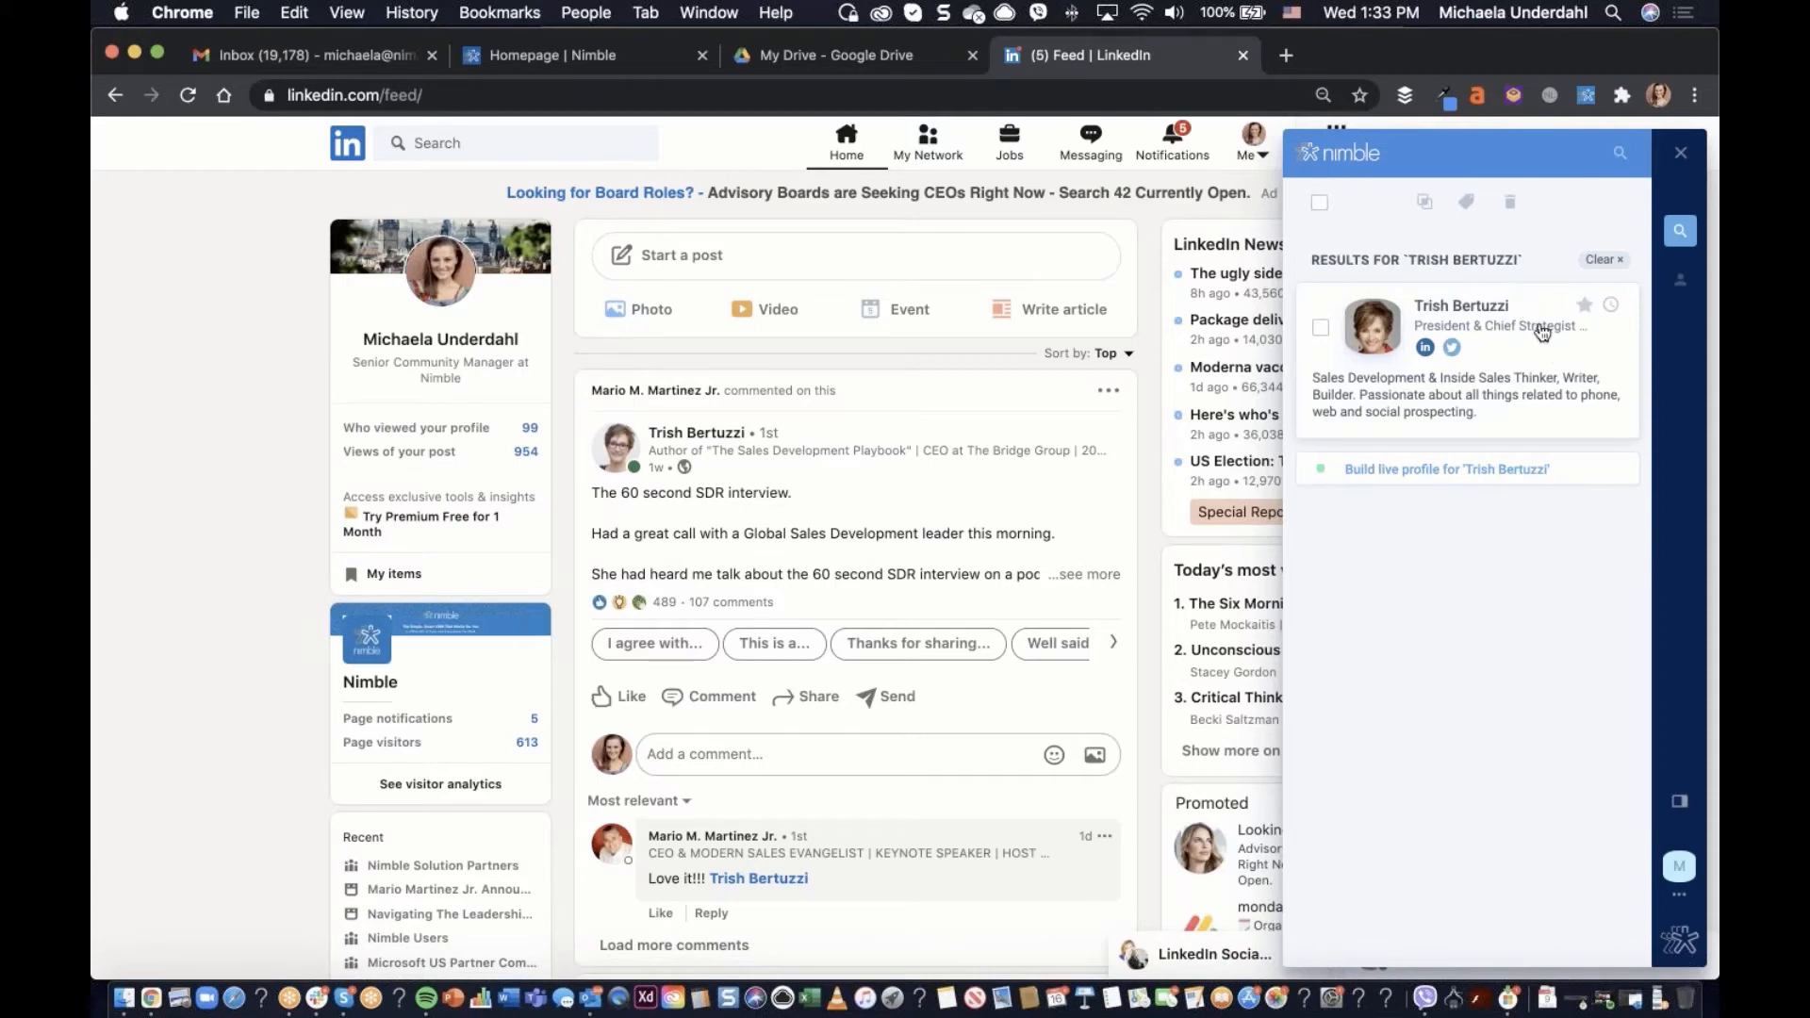
left_click(1542, 334)
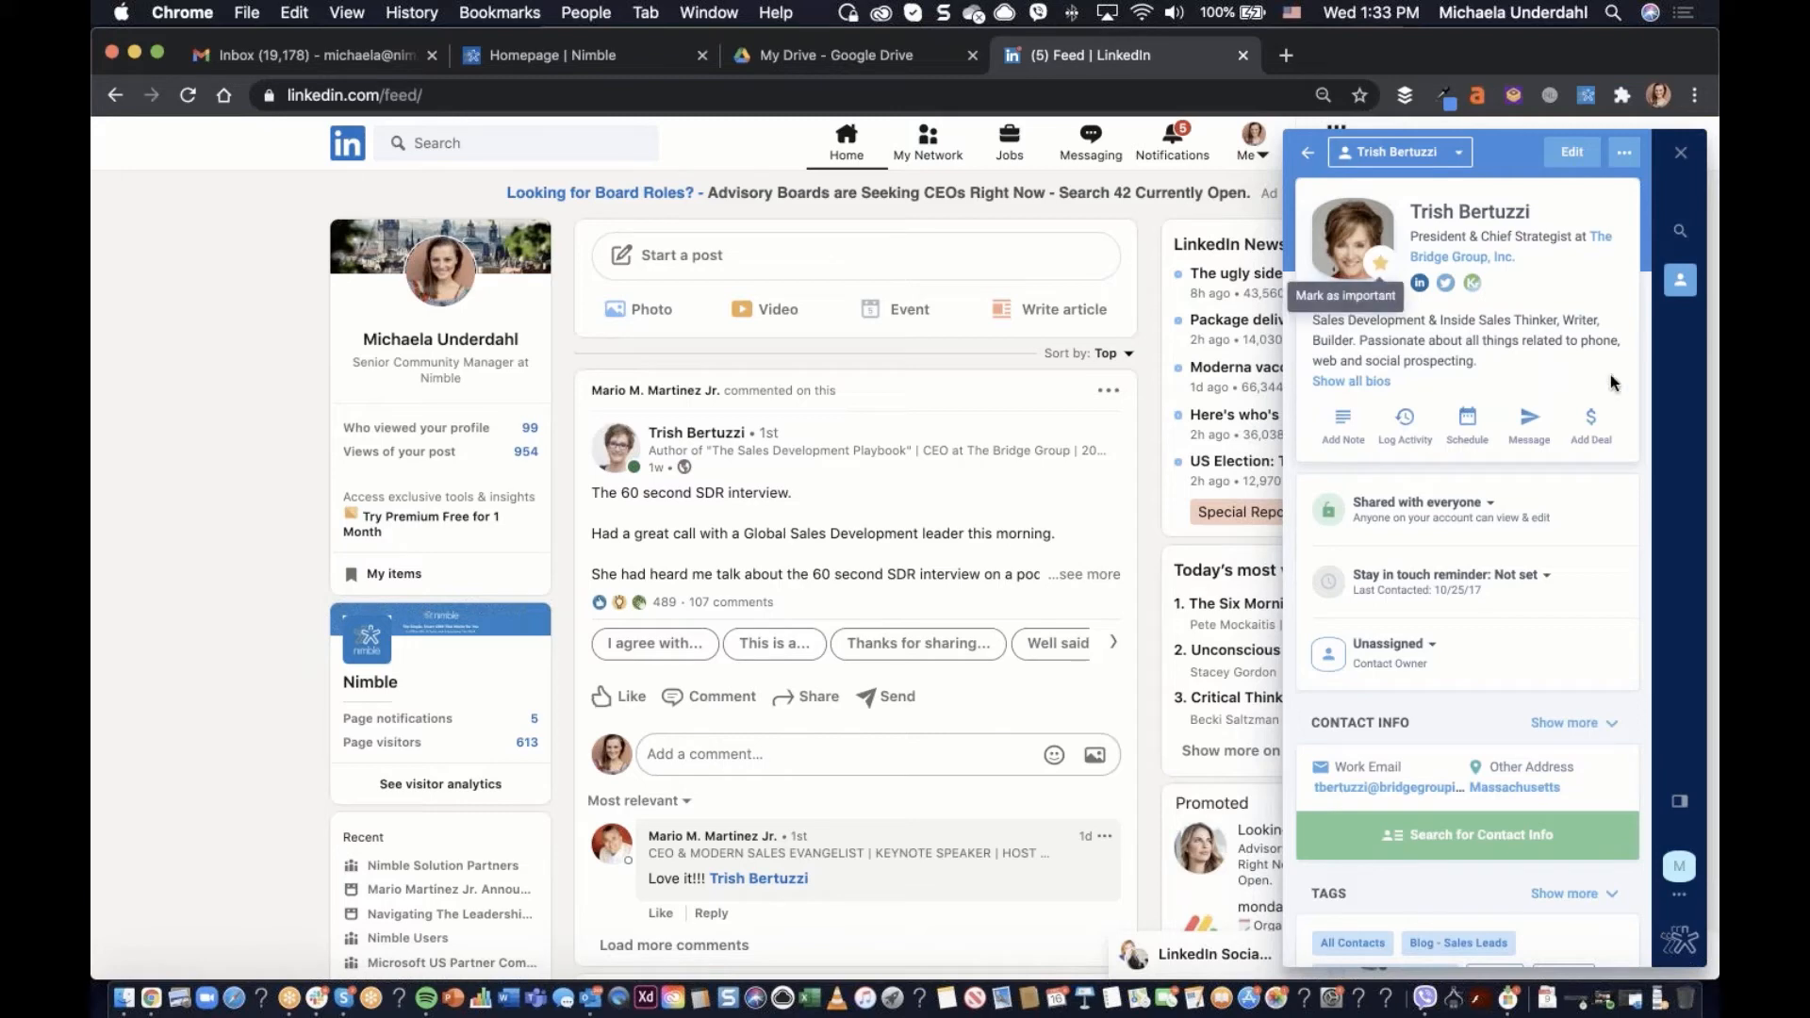
scroll(1612, 377, "down", 5)
scroll(1612, 382, "down", 3)
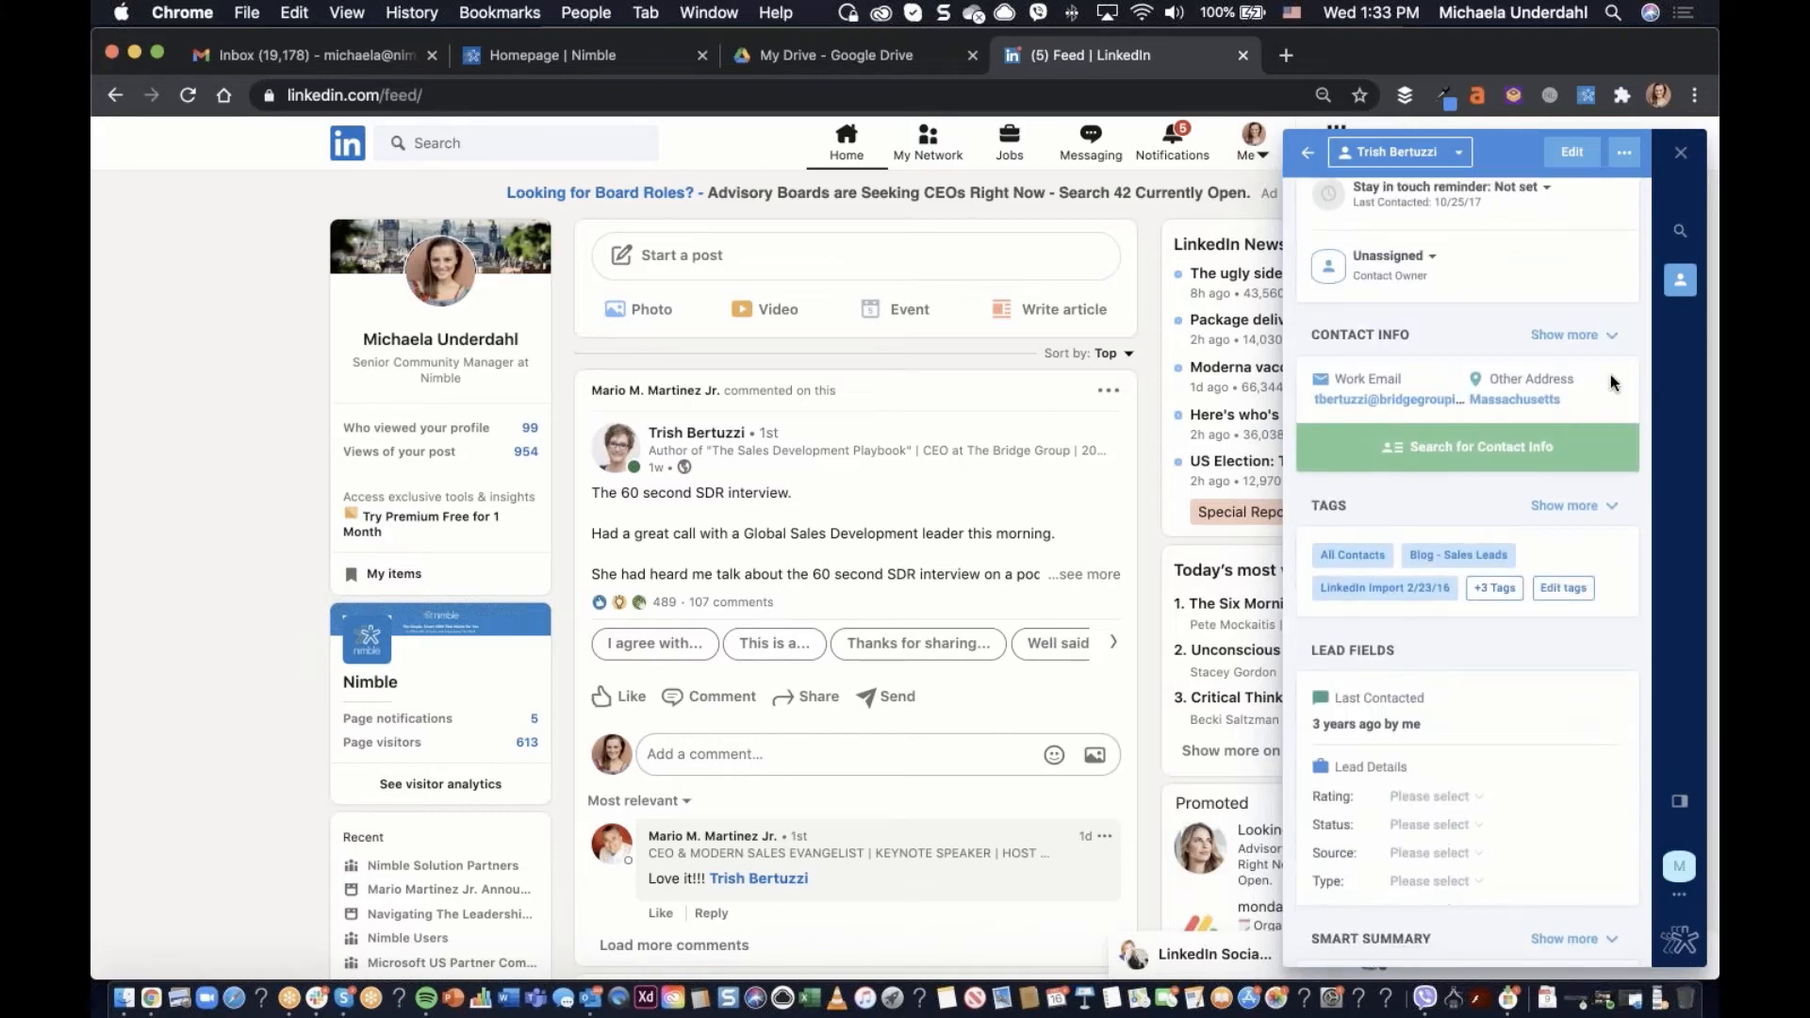
scroll(1572, 549, "up", 4)
scroll(1570, 550, "up", 4)
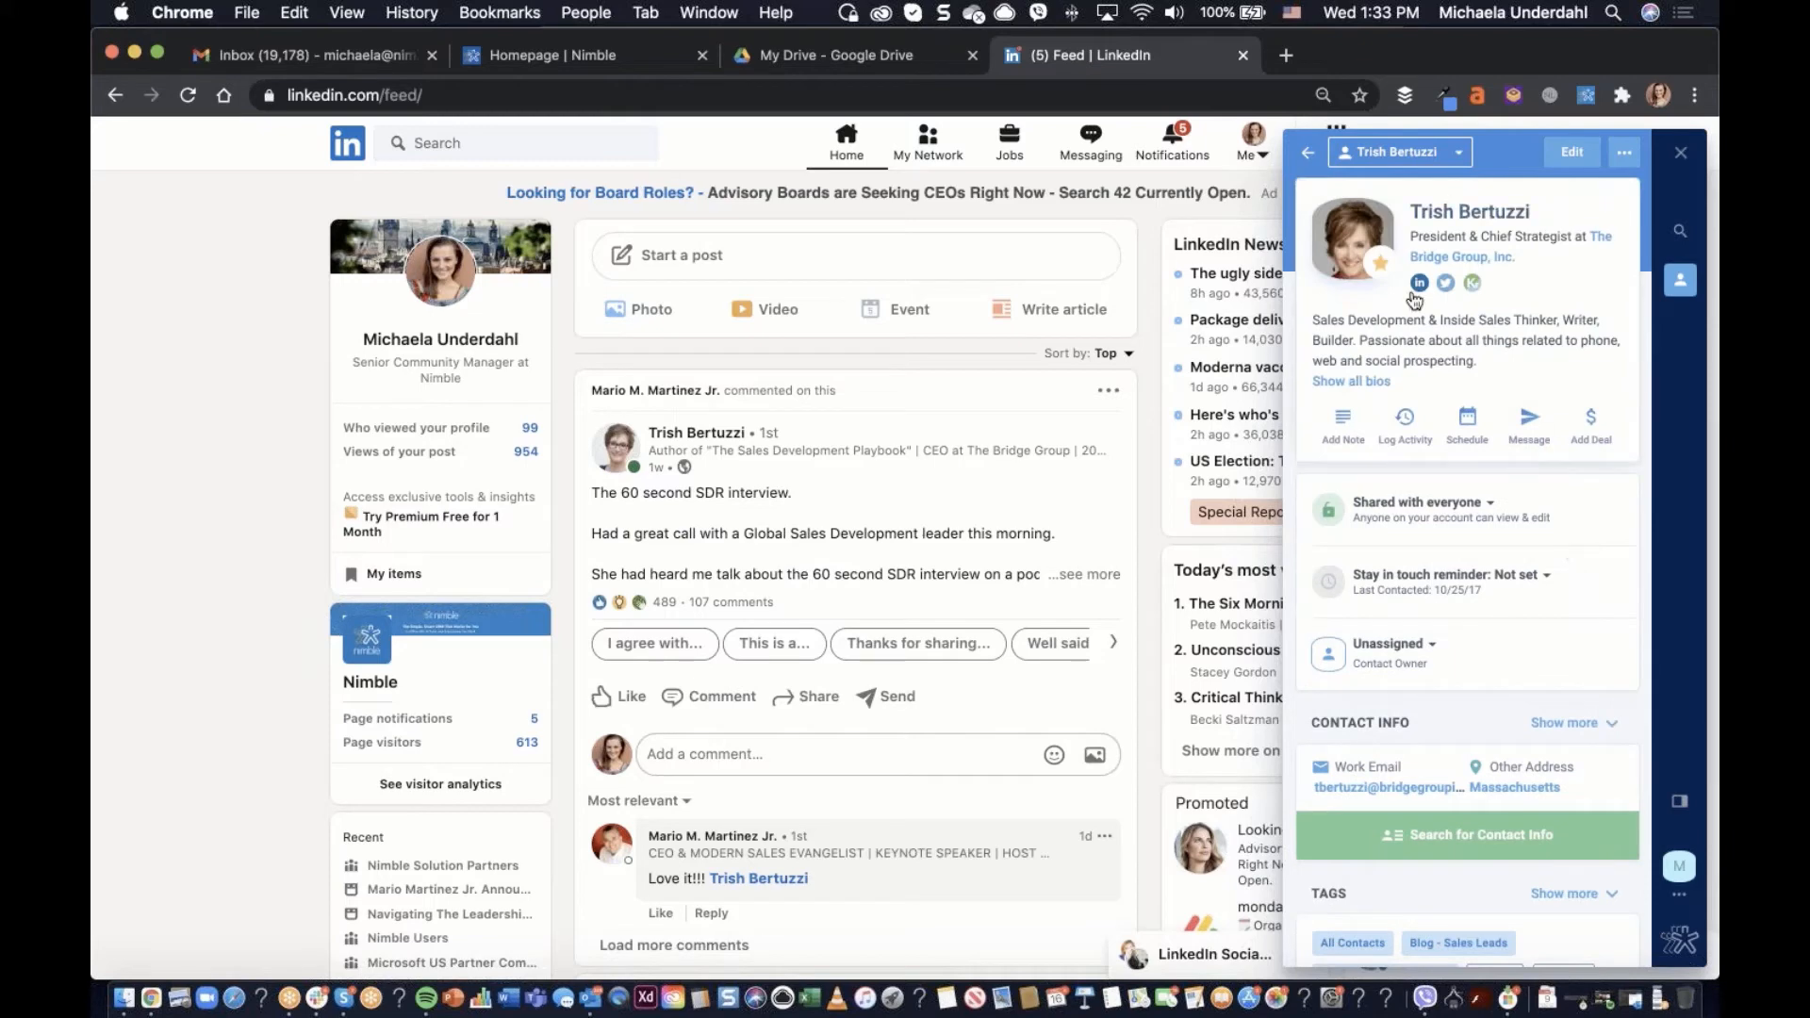
Review the activity types offered for logging and for scheduling an activity with the contact
mouse_move(1476, 287)
scroll(1531, 345, "down", 1)
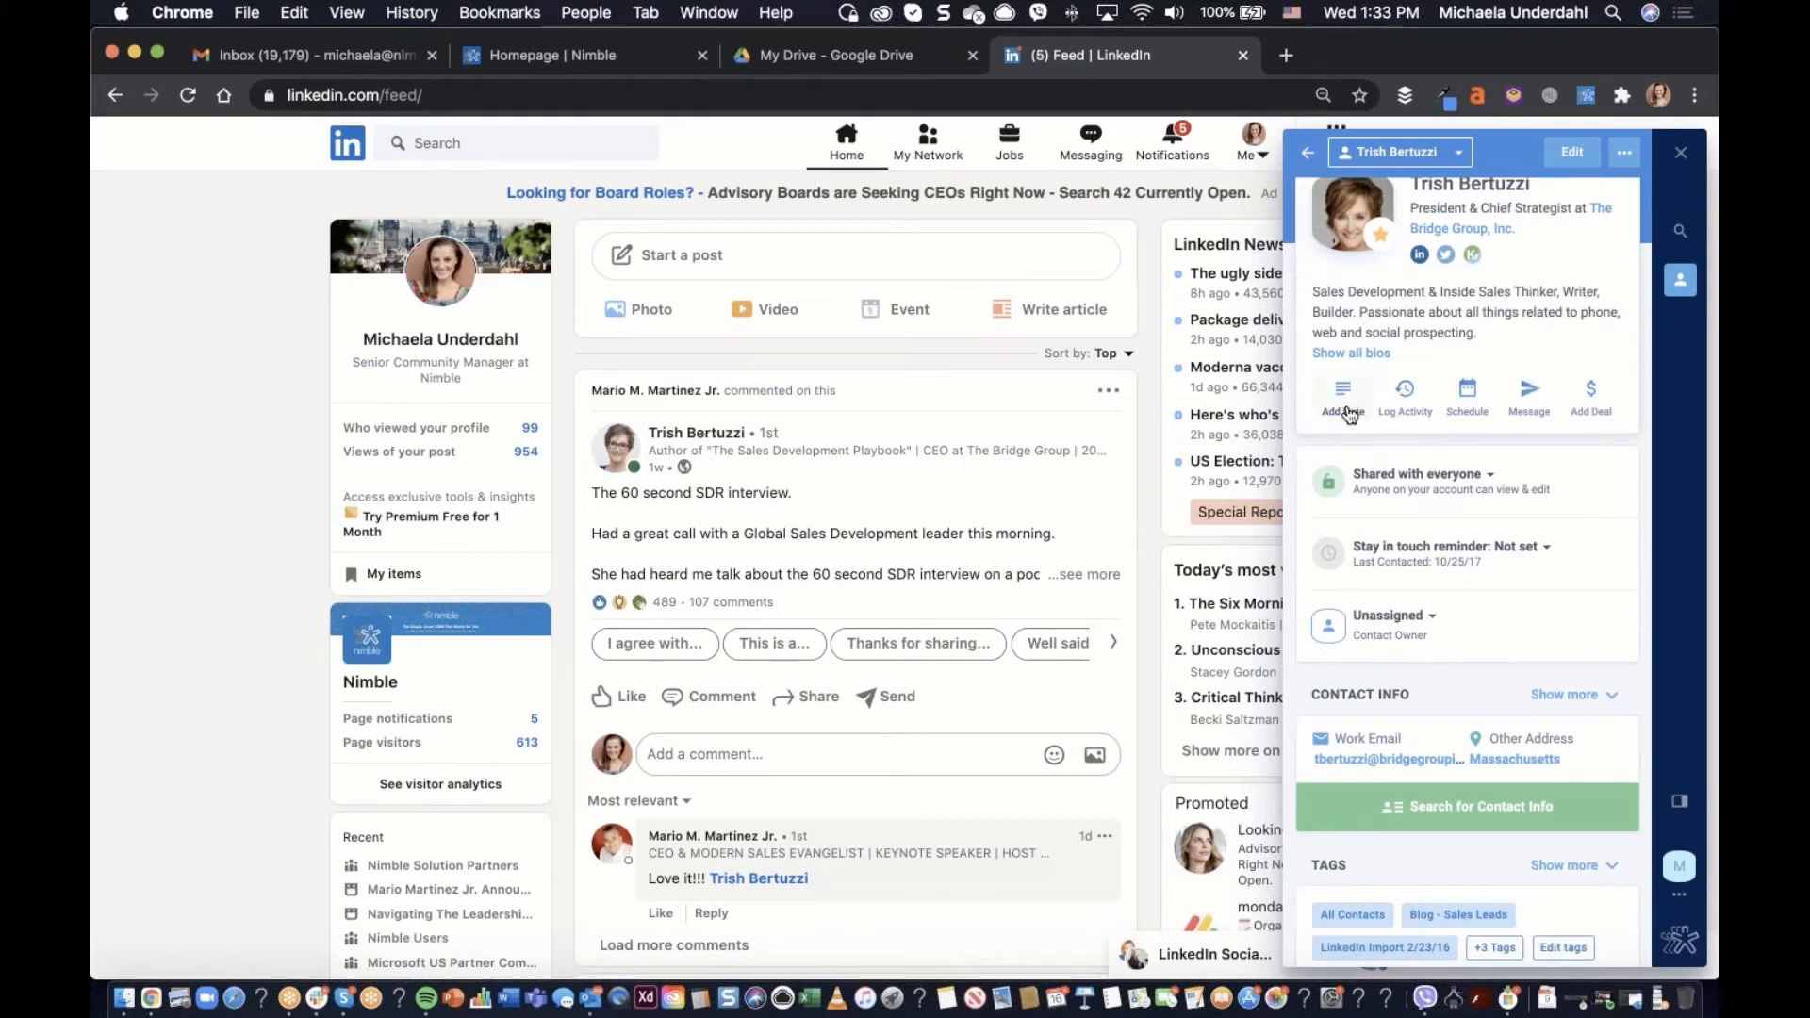
left_click(1422, 419)
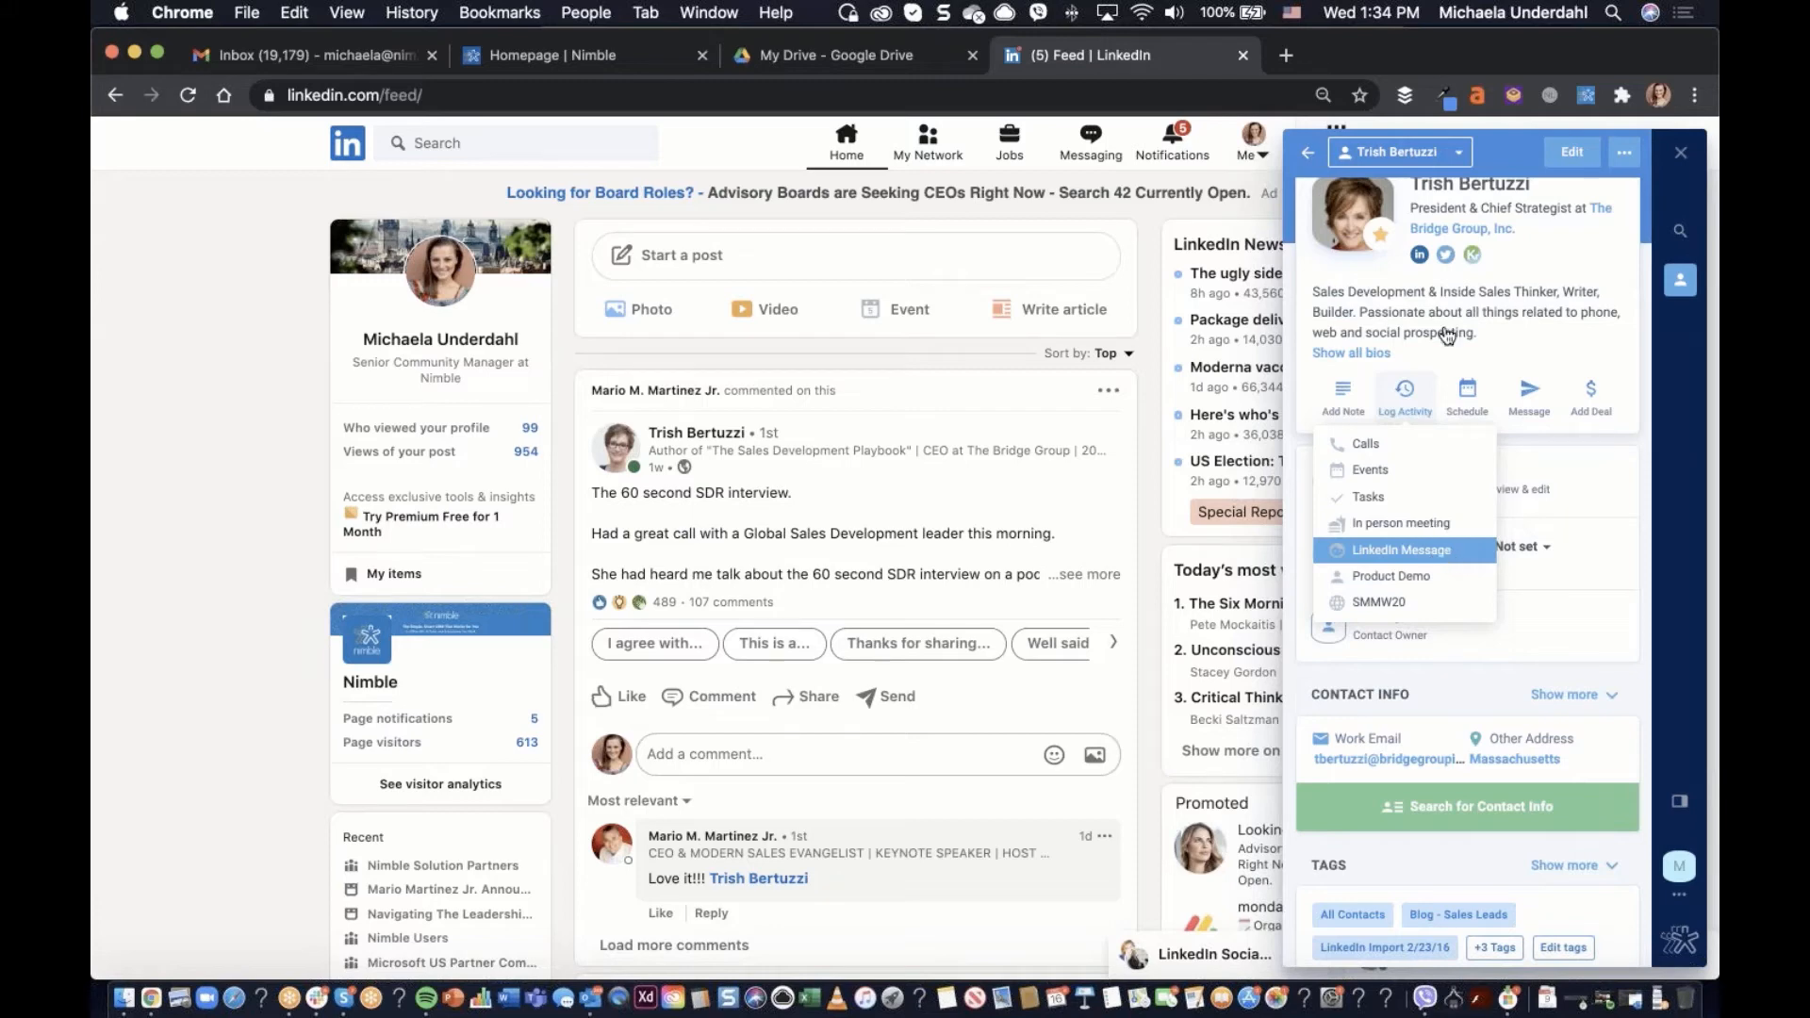
left_click(1497, 319)
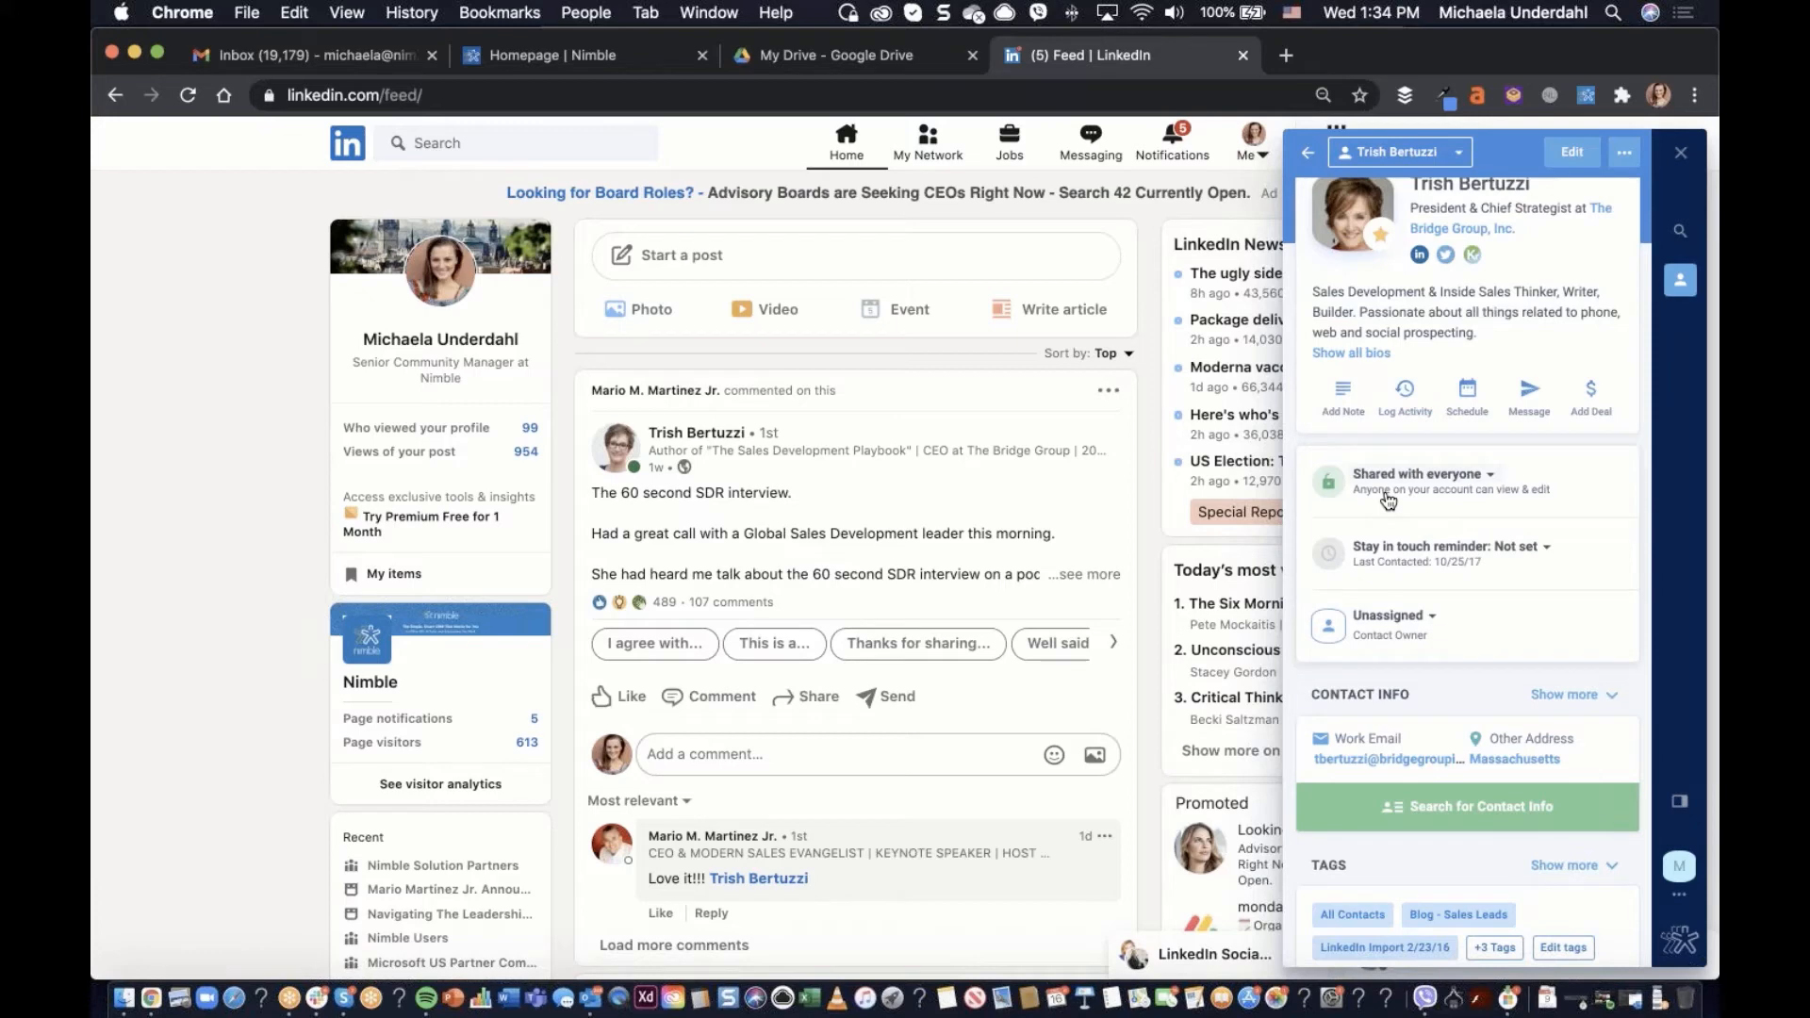
left_click(1467, 405)
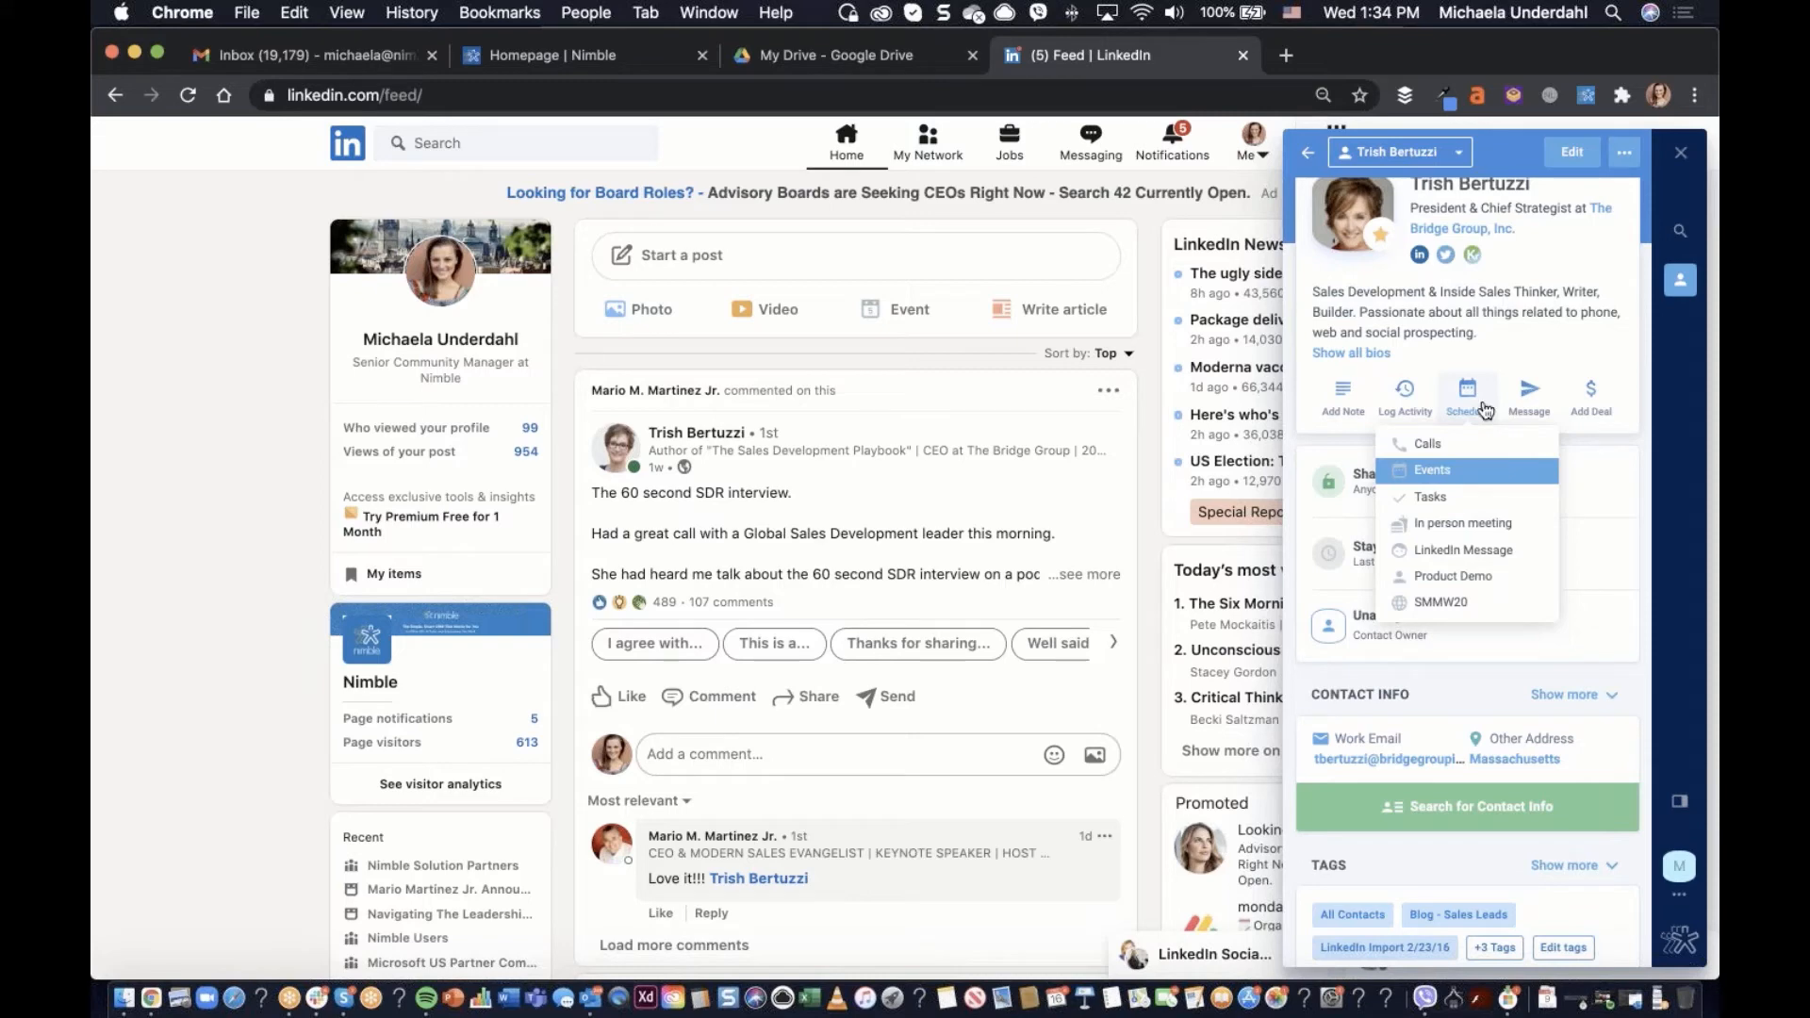
Start an email to the contact with open and click tracking enabled, and show the new deal form, leaving both unsaved
mouse_move(1537, 394)
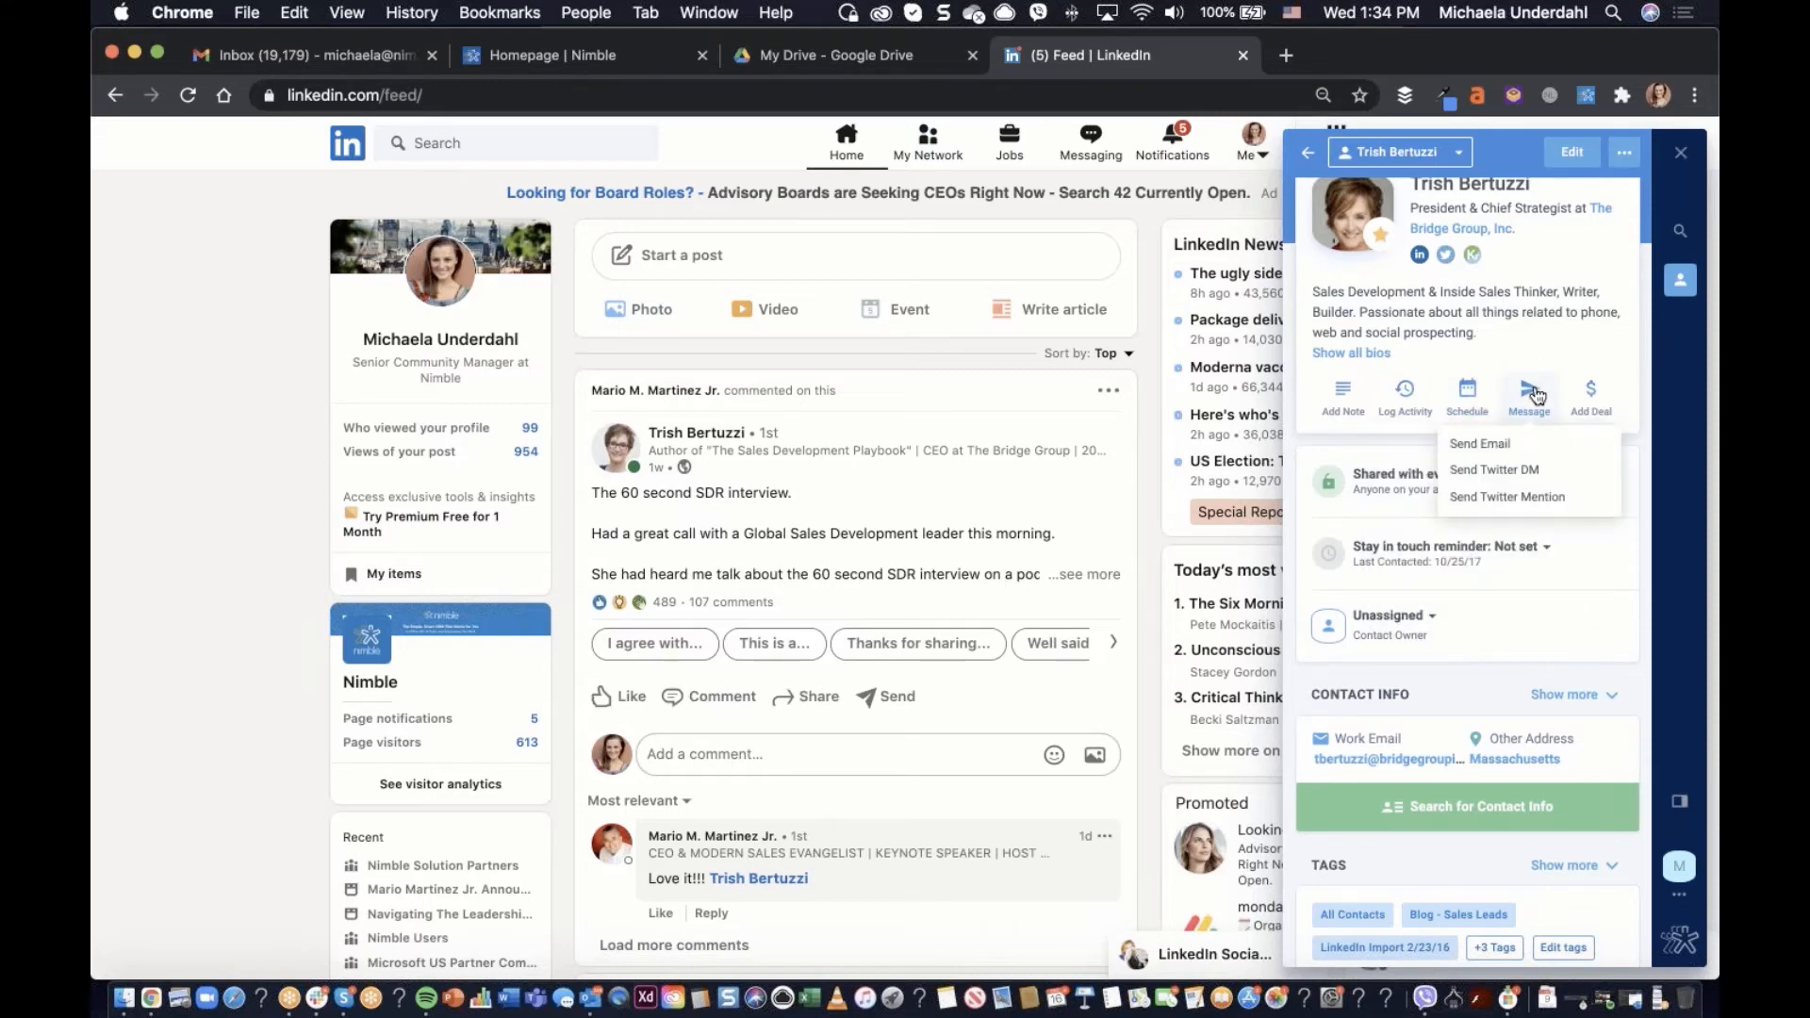
left_click(1551, 445)
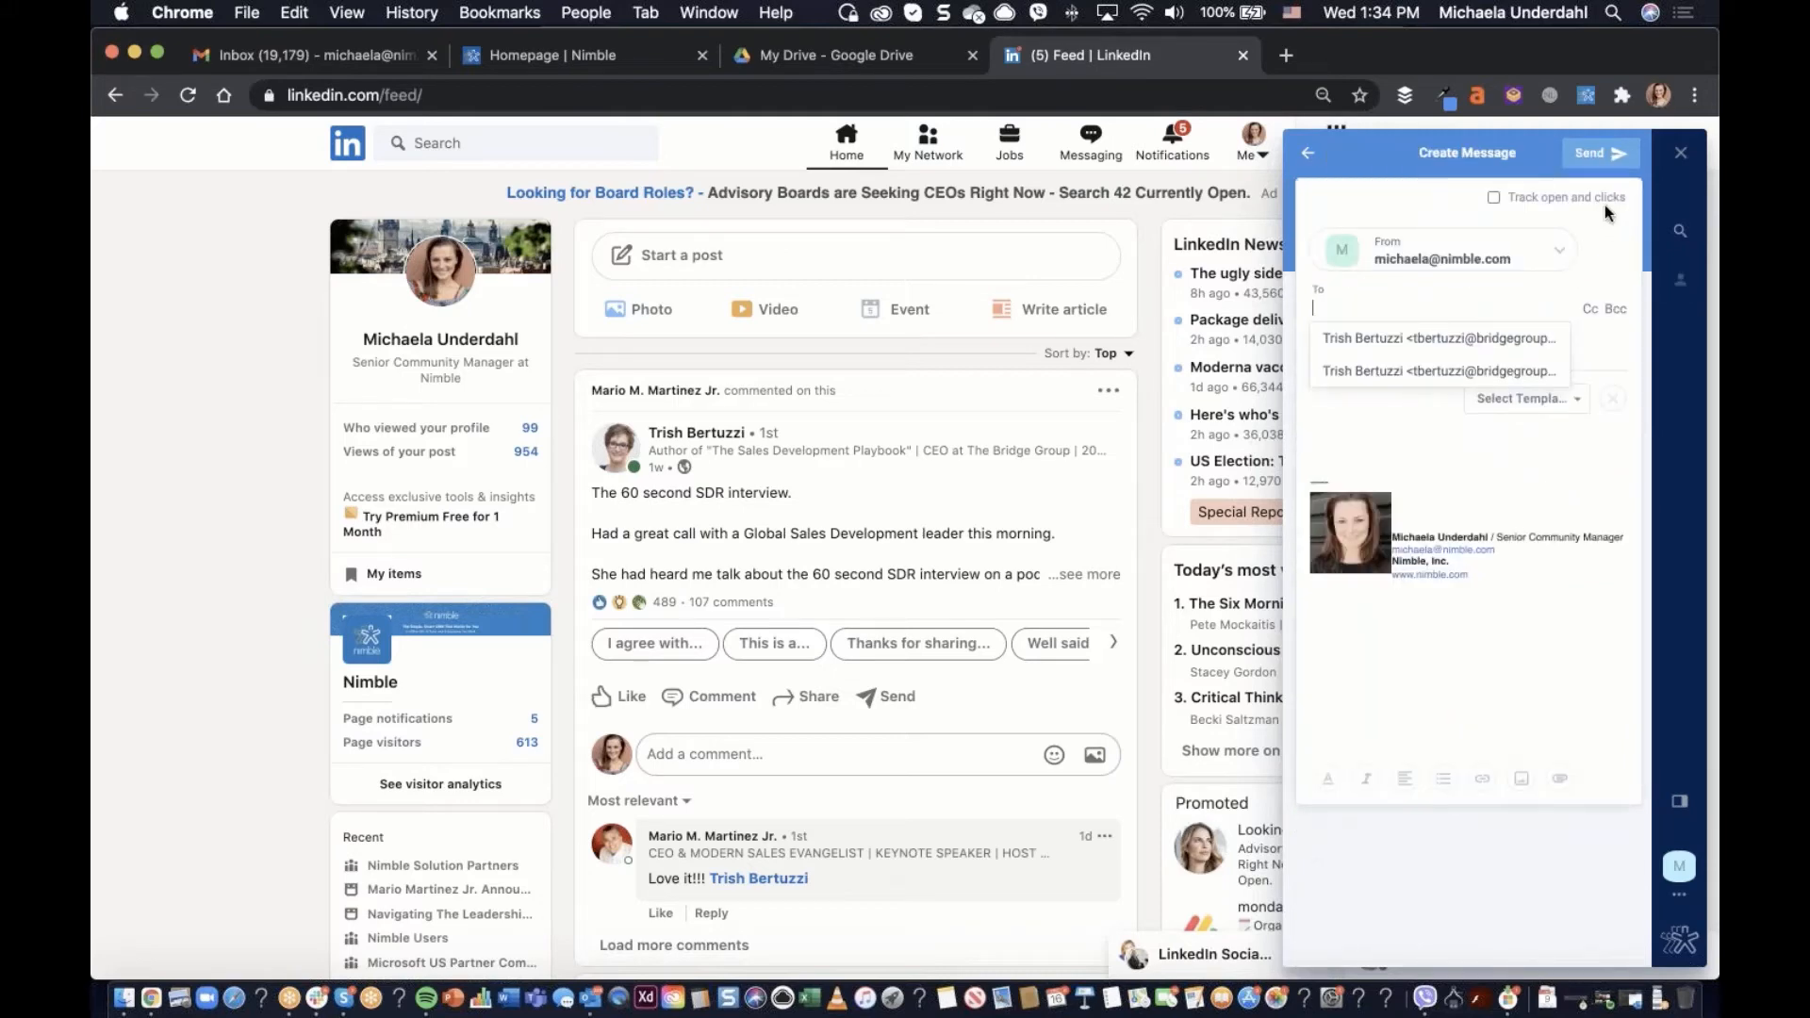
left_click(1493, 197)
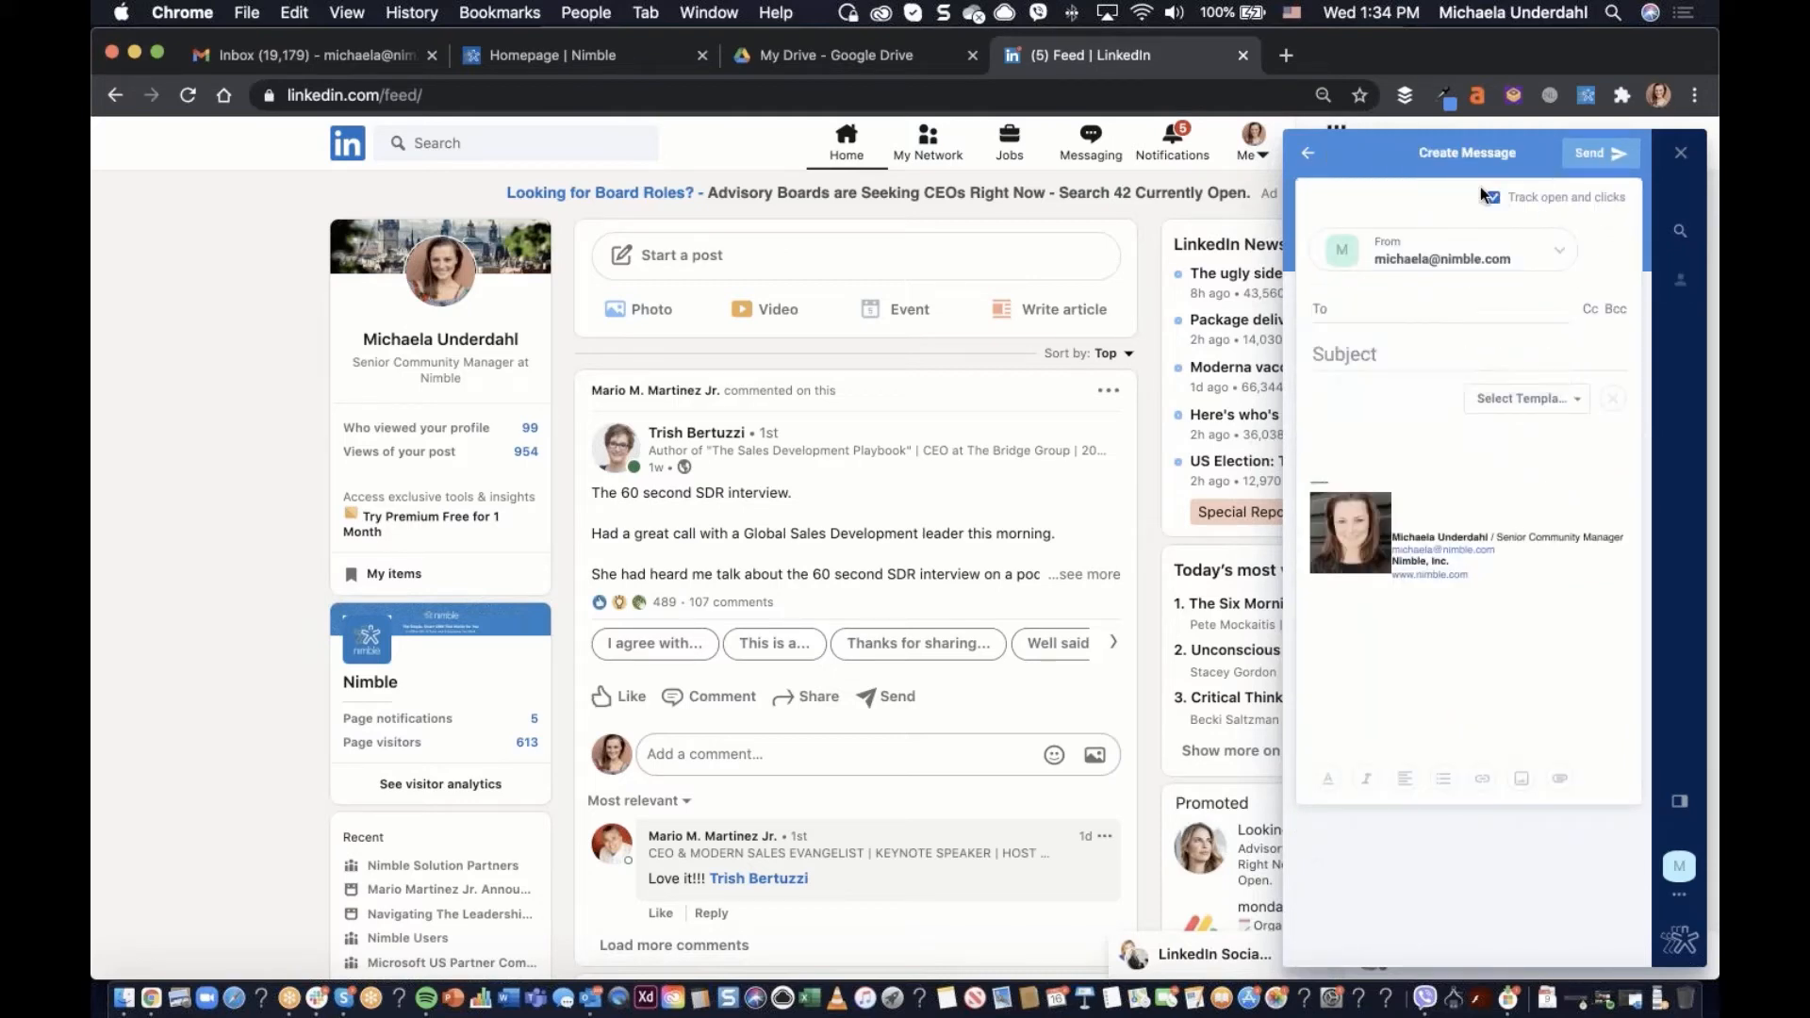
left_click(1308, 163)
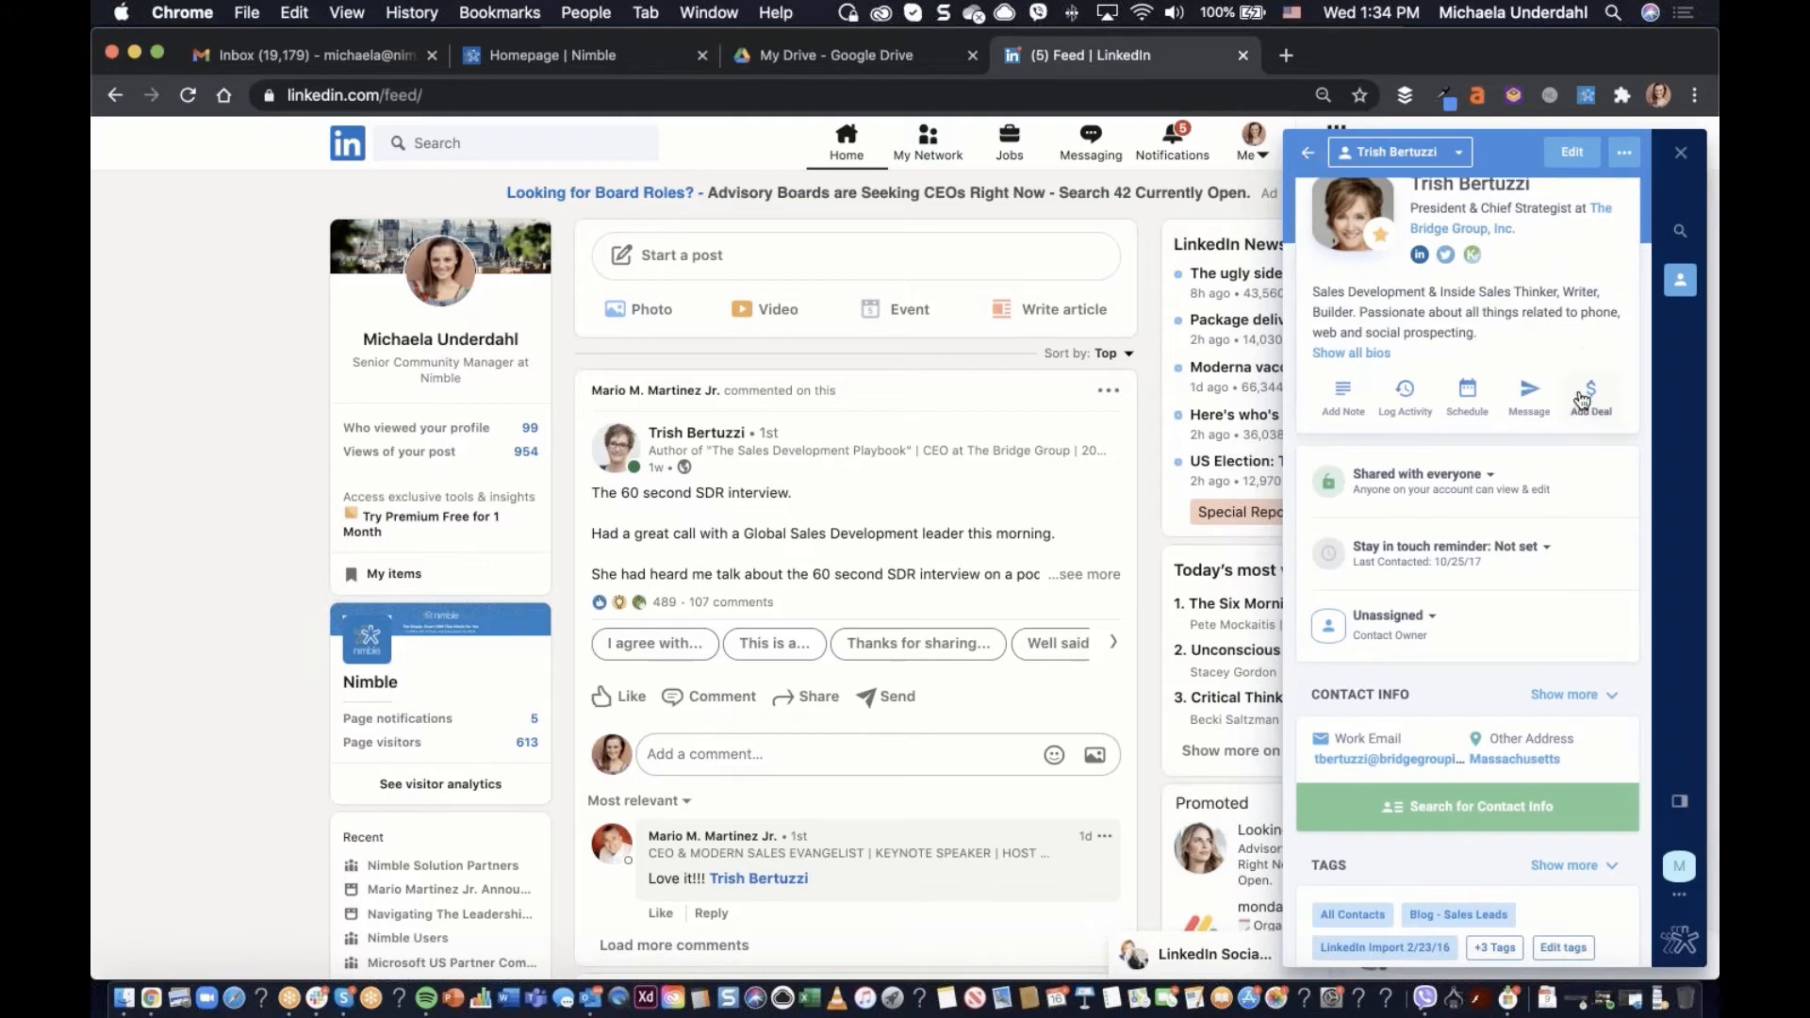
left_click(1577, 399)
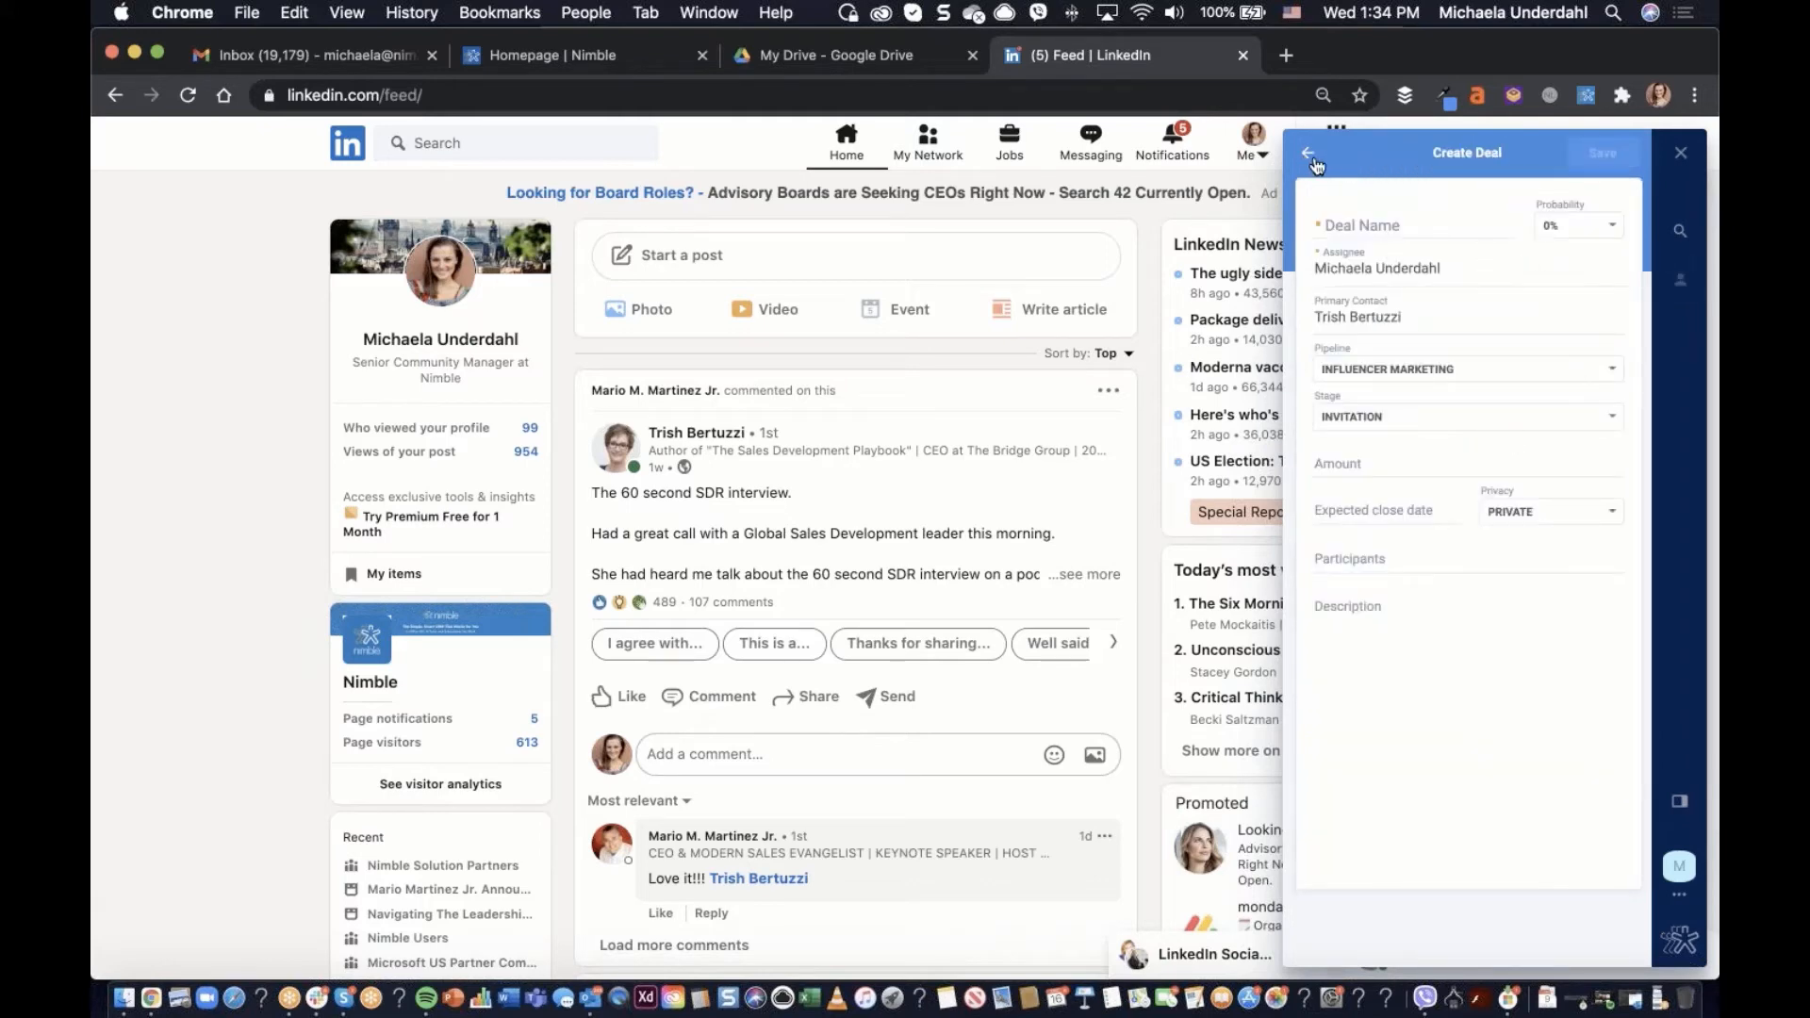
left_click(1311, 161)
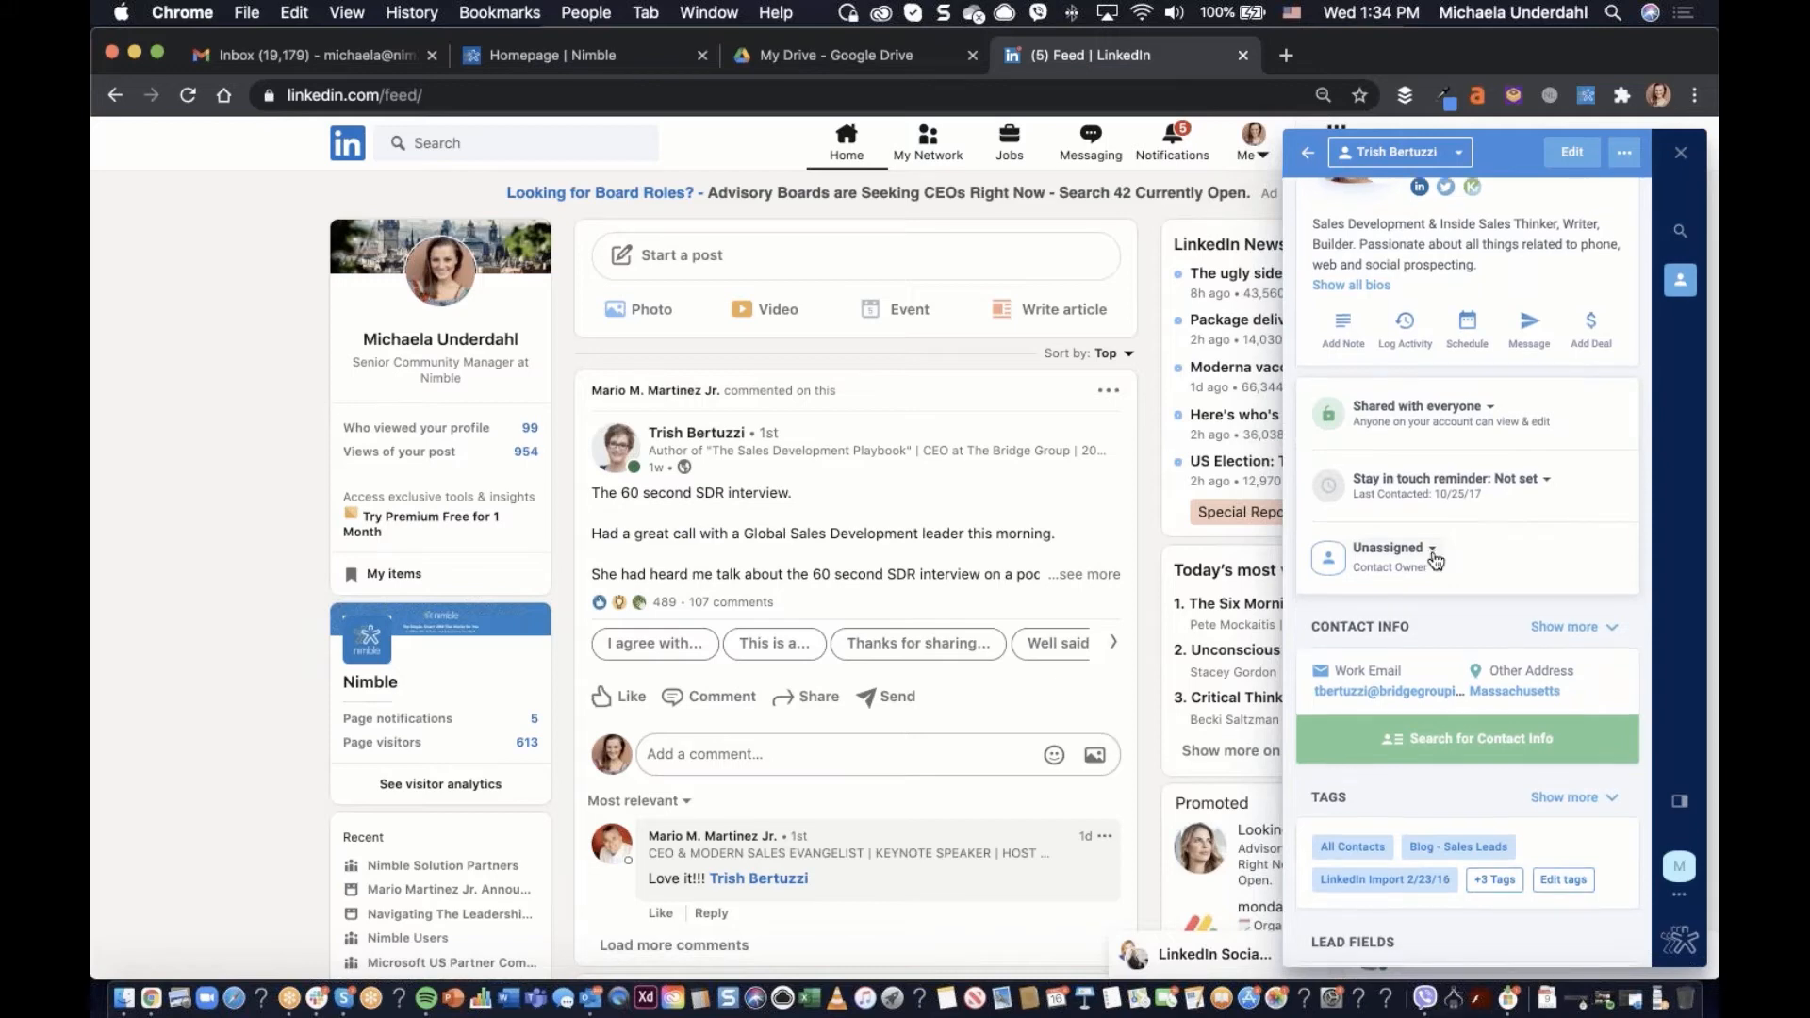
Open the contact's tags for editing and cancel the edit
scroll(1494, 587, "down", 1)
scroll(1493, 587, "down", 4)
left_click(1494, 582)
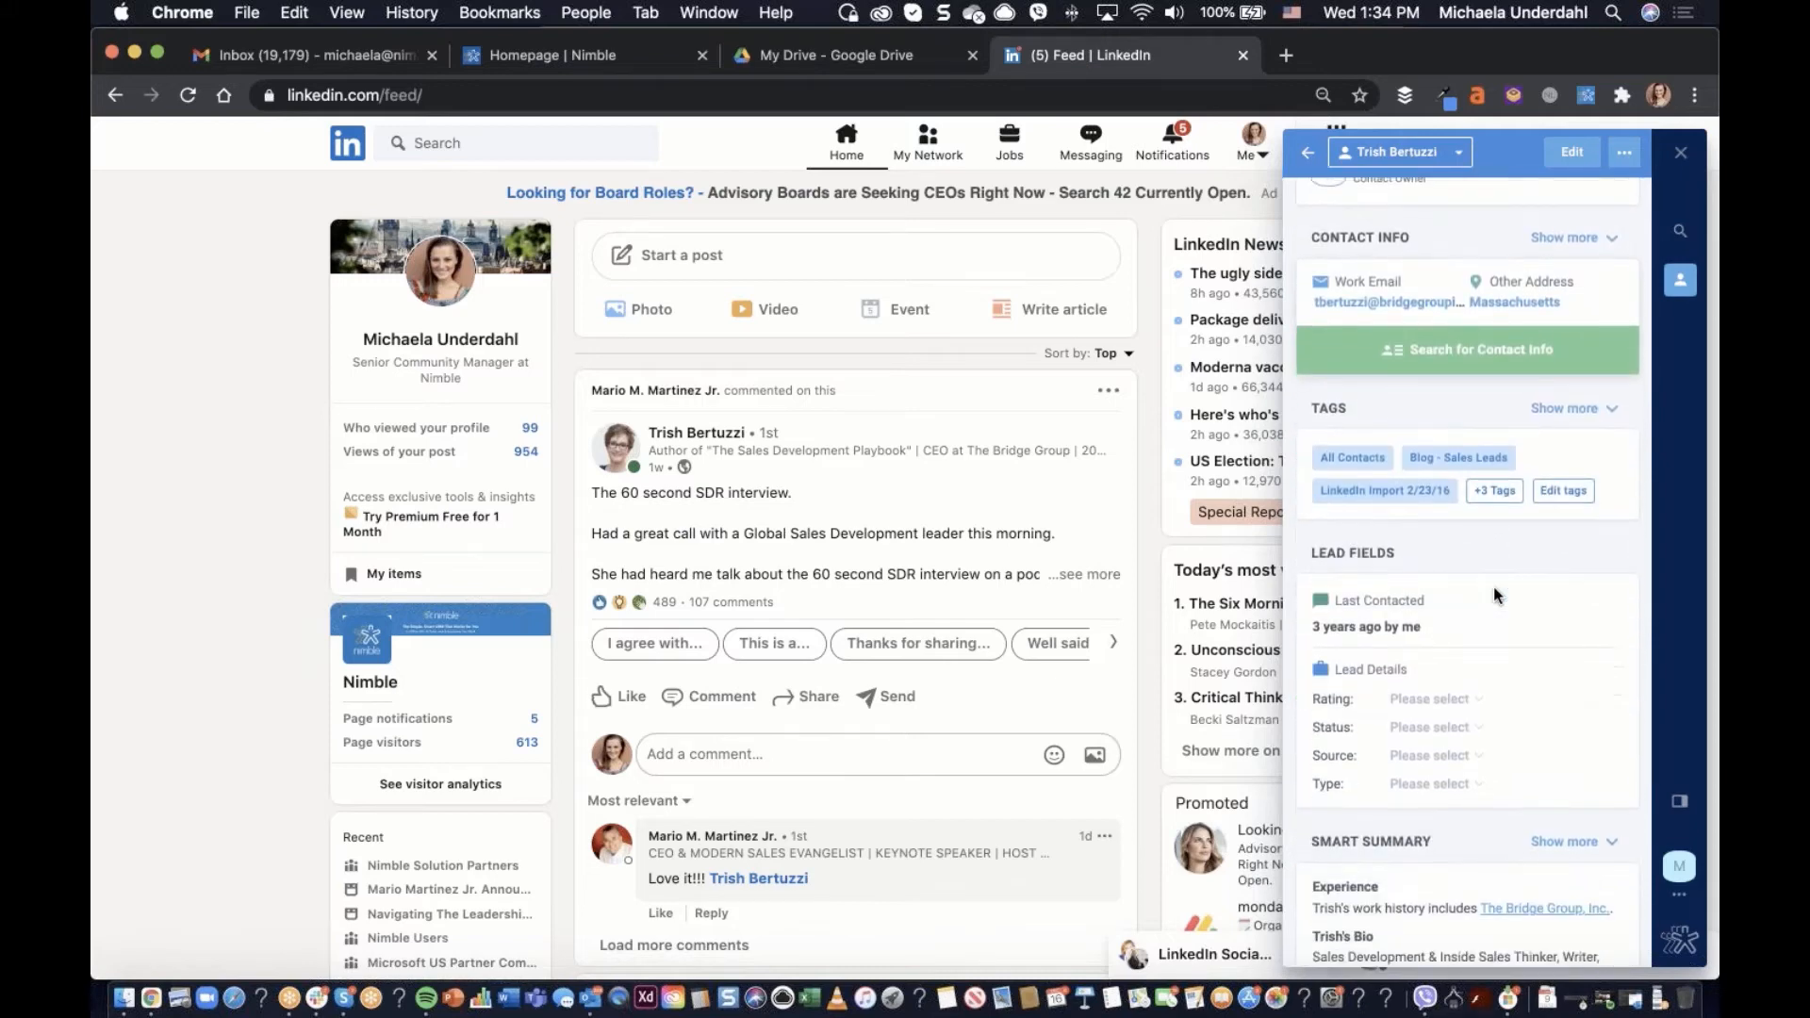
left_click(1559, 462)
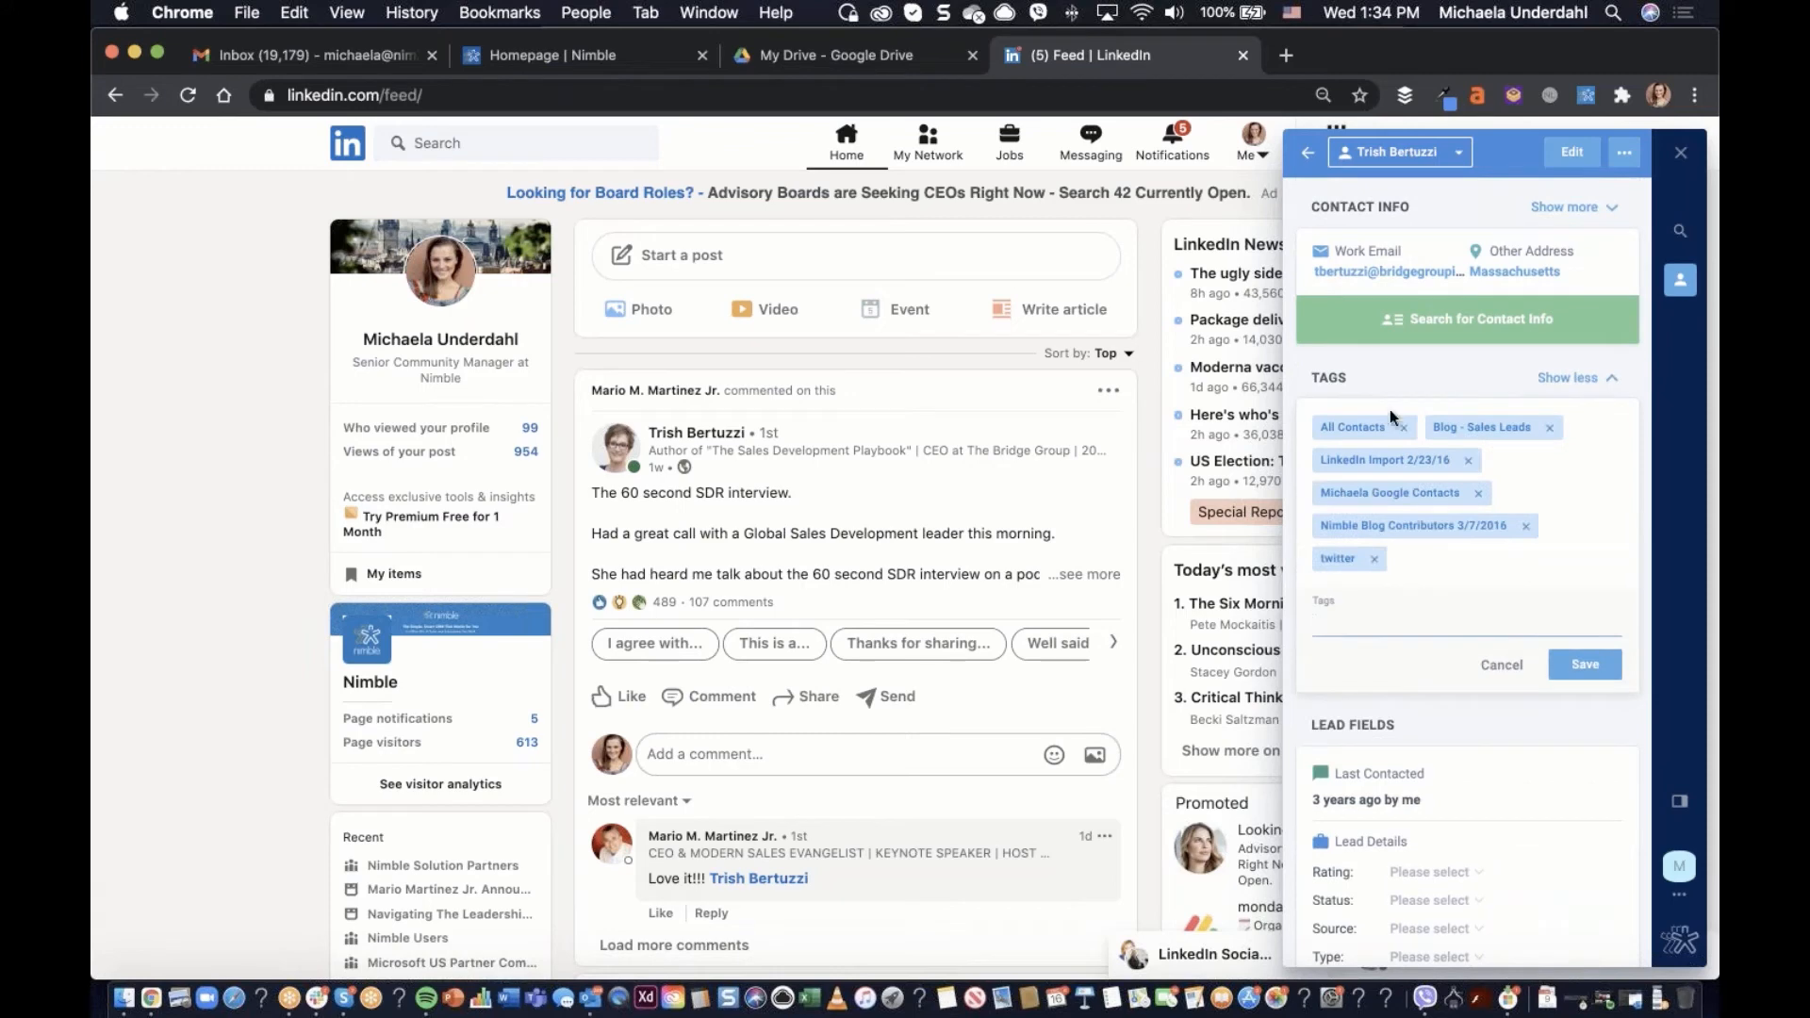
left_click(1503, 667)
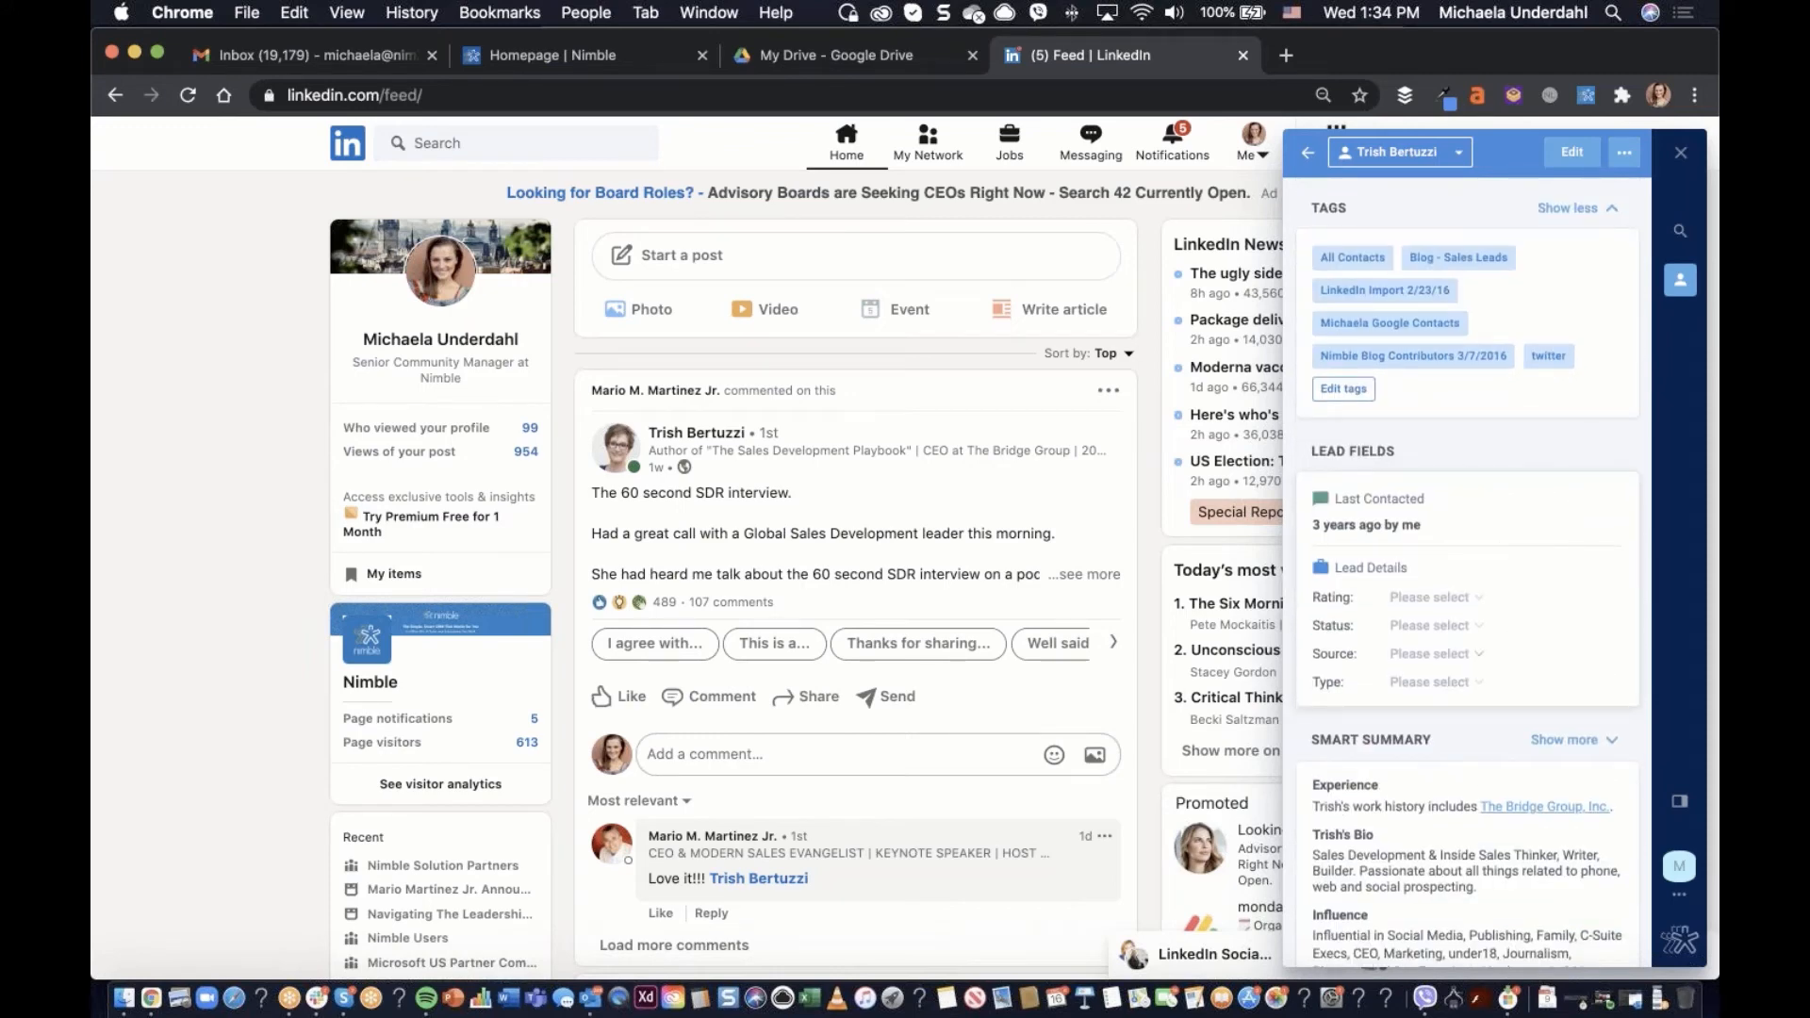
Review the contact's lead fields, smart summary and past activities, and return to the start of the record
scroll(1468, 571, "down", 4)
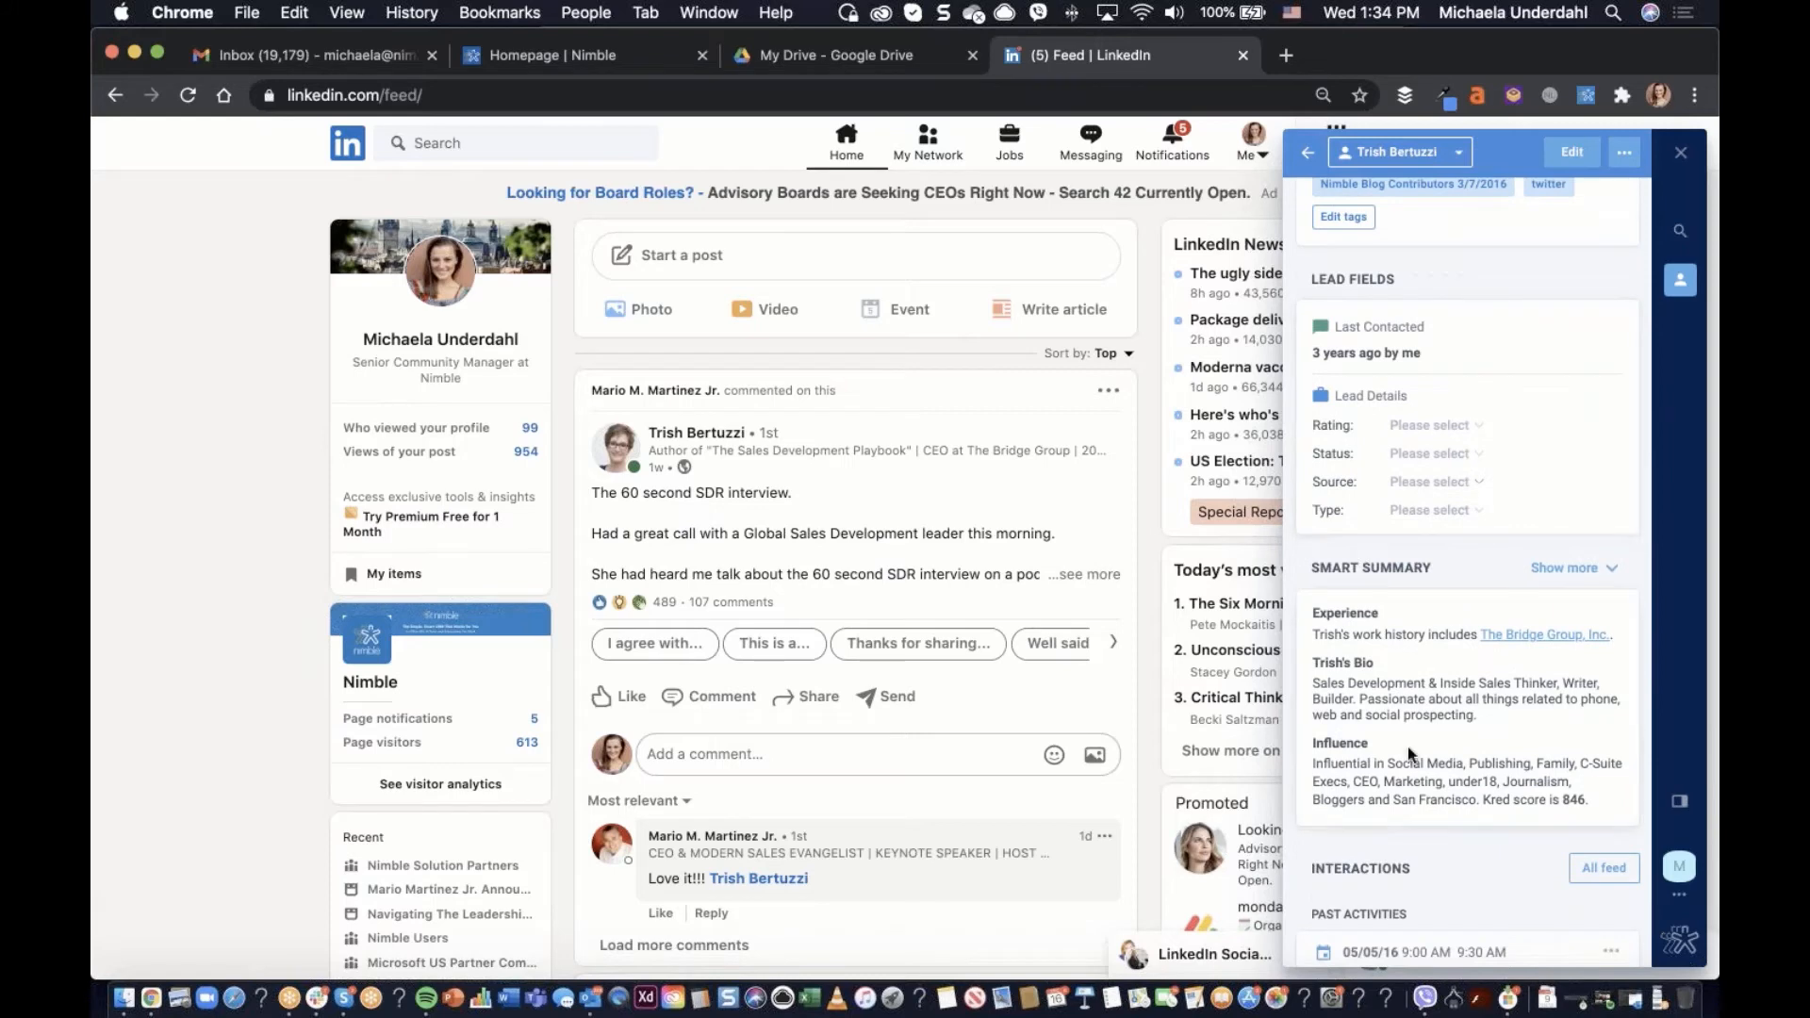
scroll(1410, 753, "down", 5)
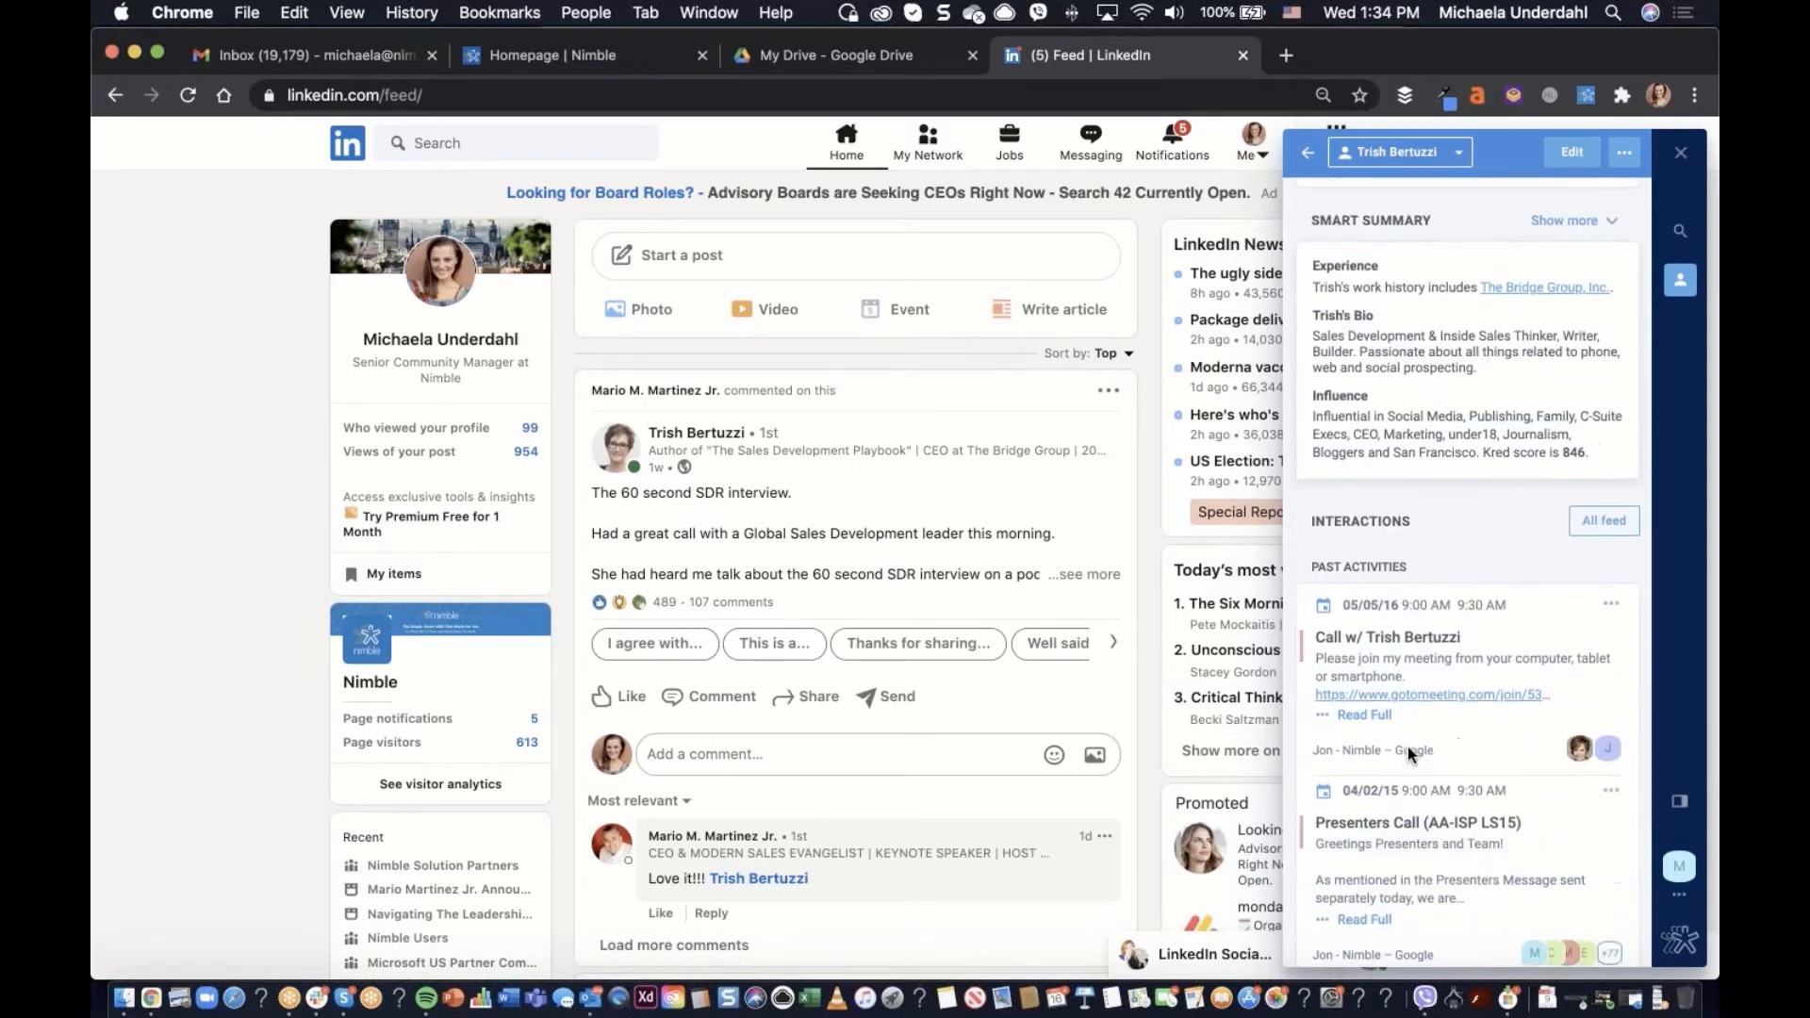
scroll(1533, 638, "down", 1)
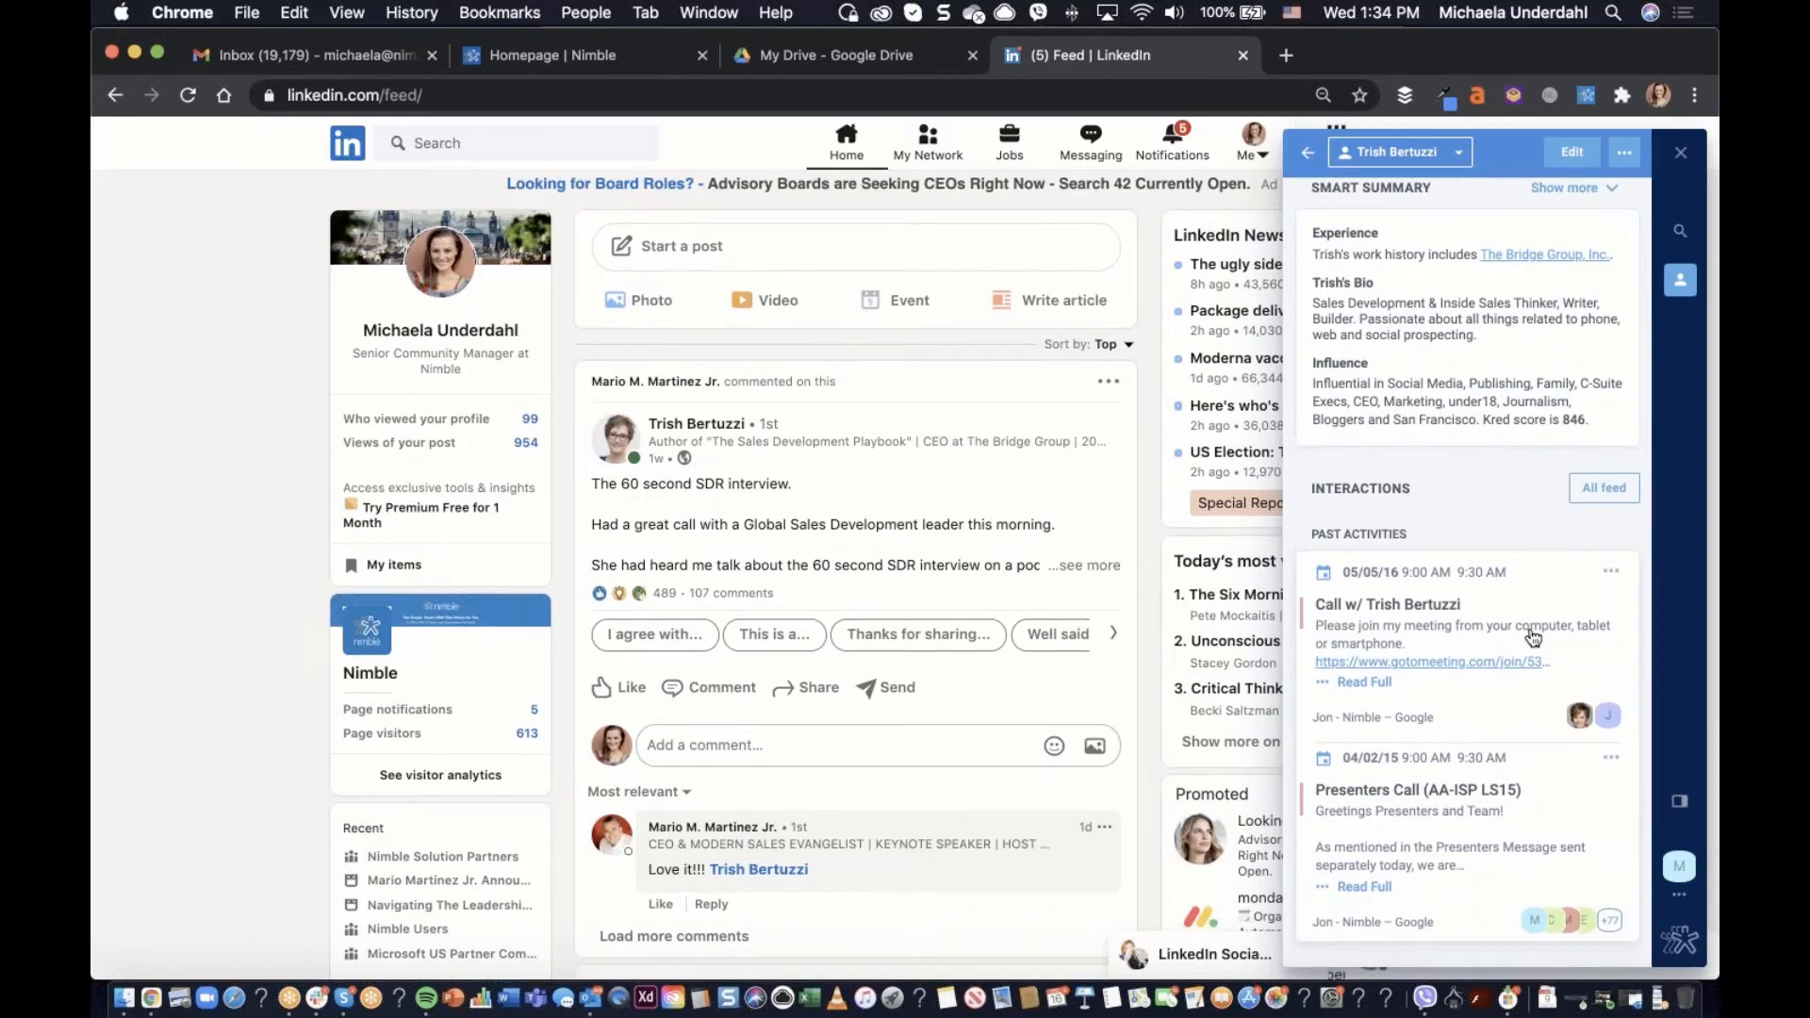
scroll(1533, 638, "down", 4)
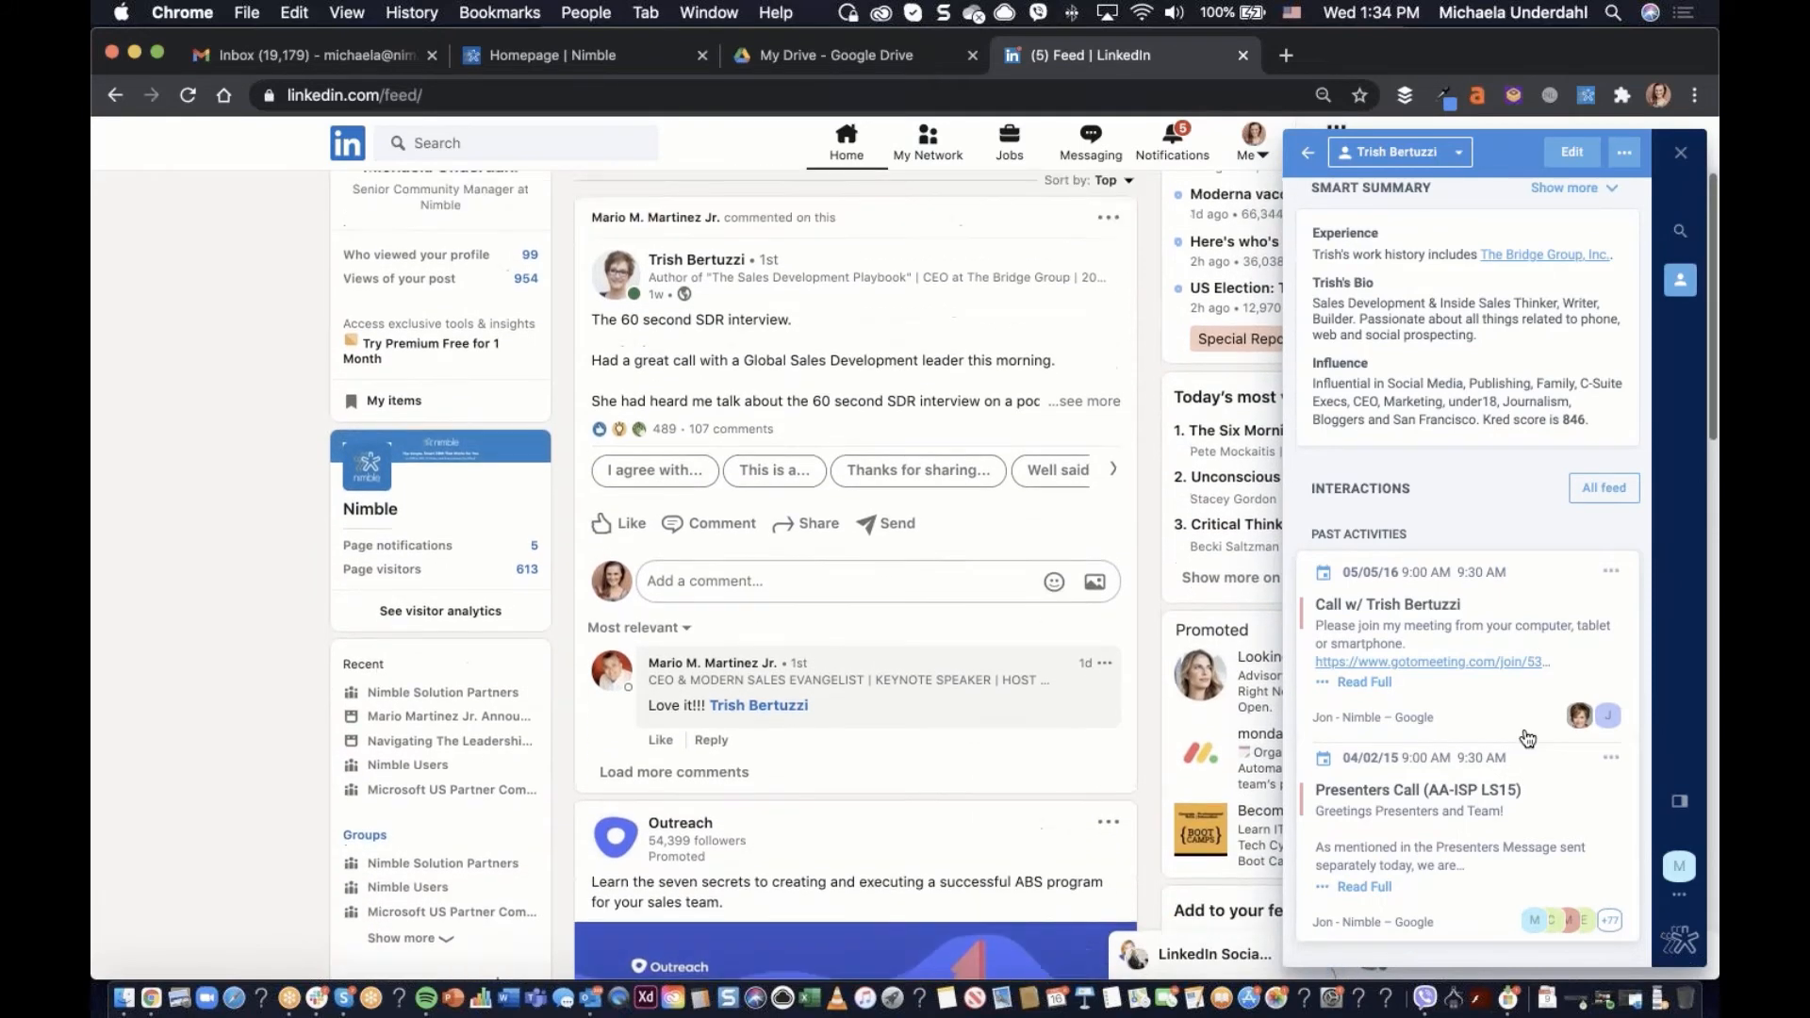
scroll(1528, 738, "up", 10)
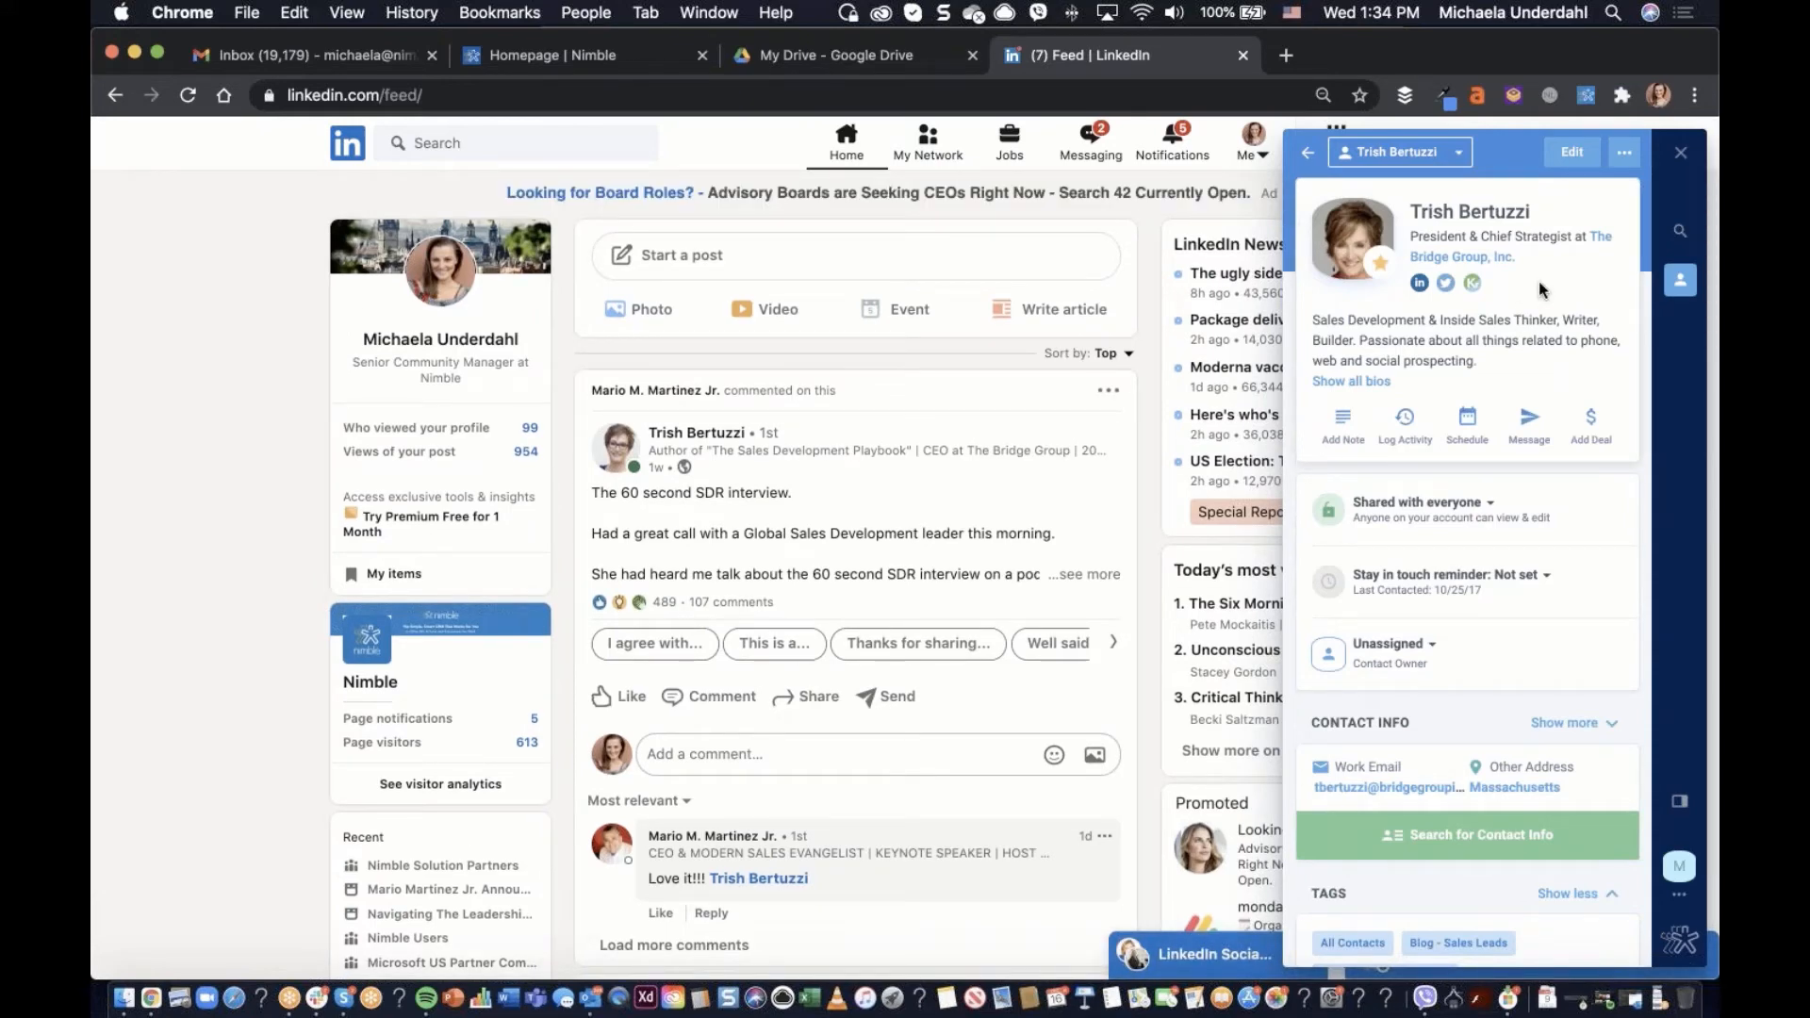
View the contact's edit form and its additional field tabs, and go back to the sidebar's search results
left_click(1571, 152)
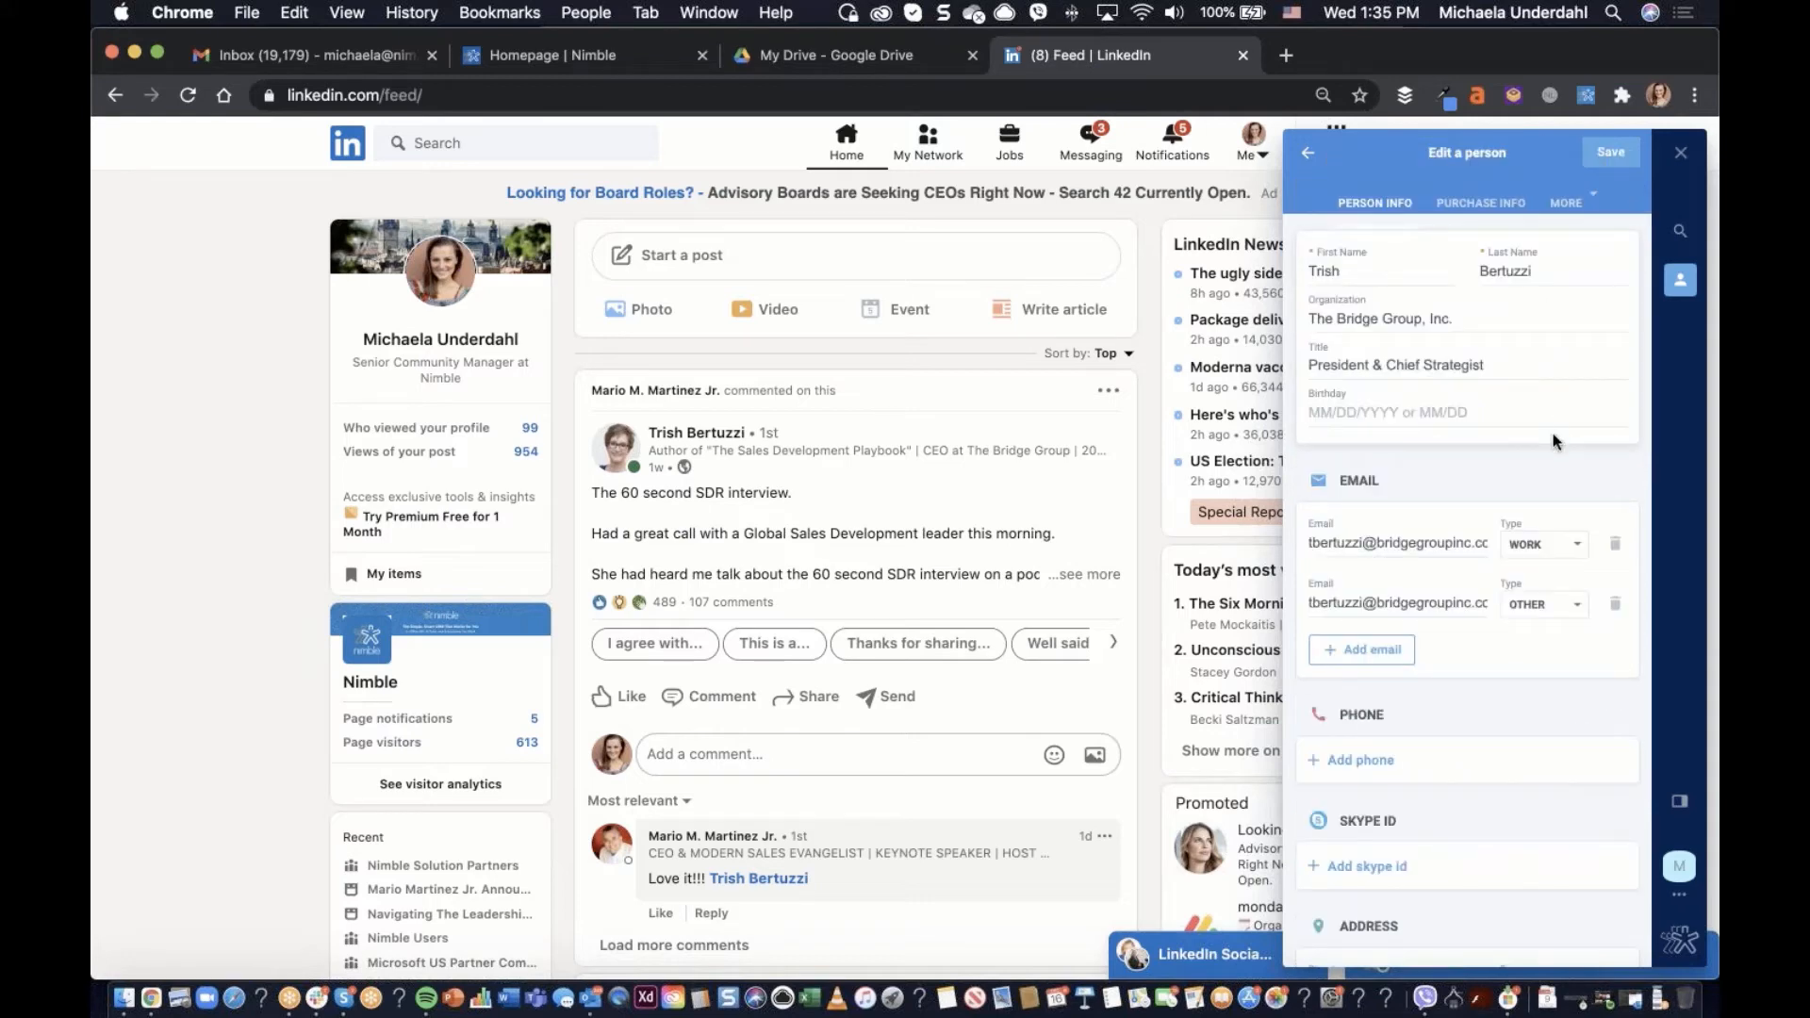
left_click(1570, 203)
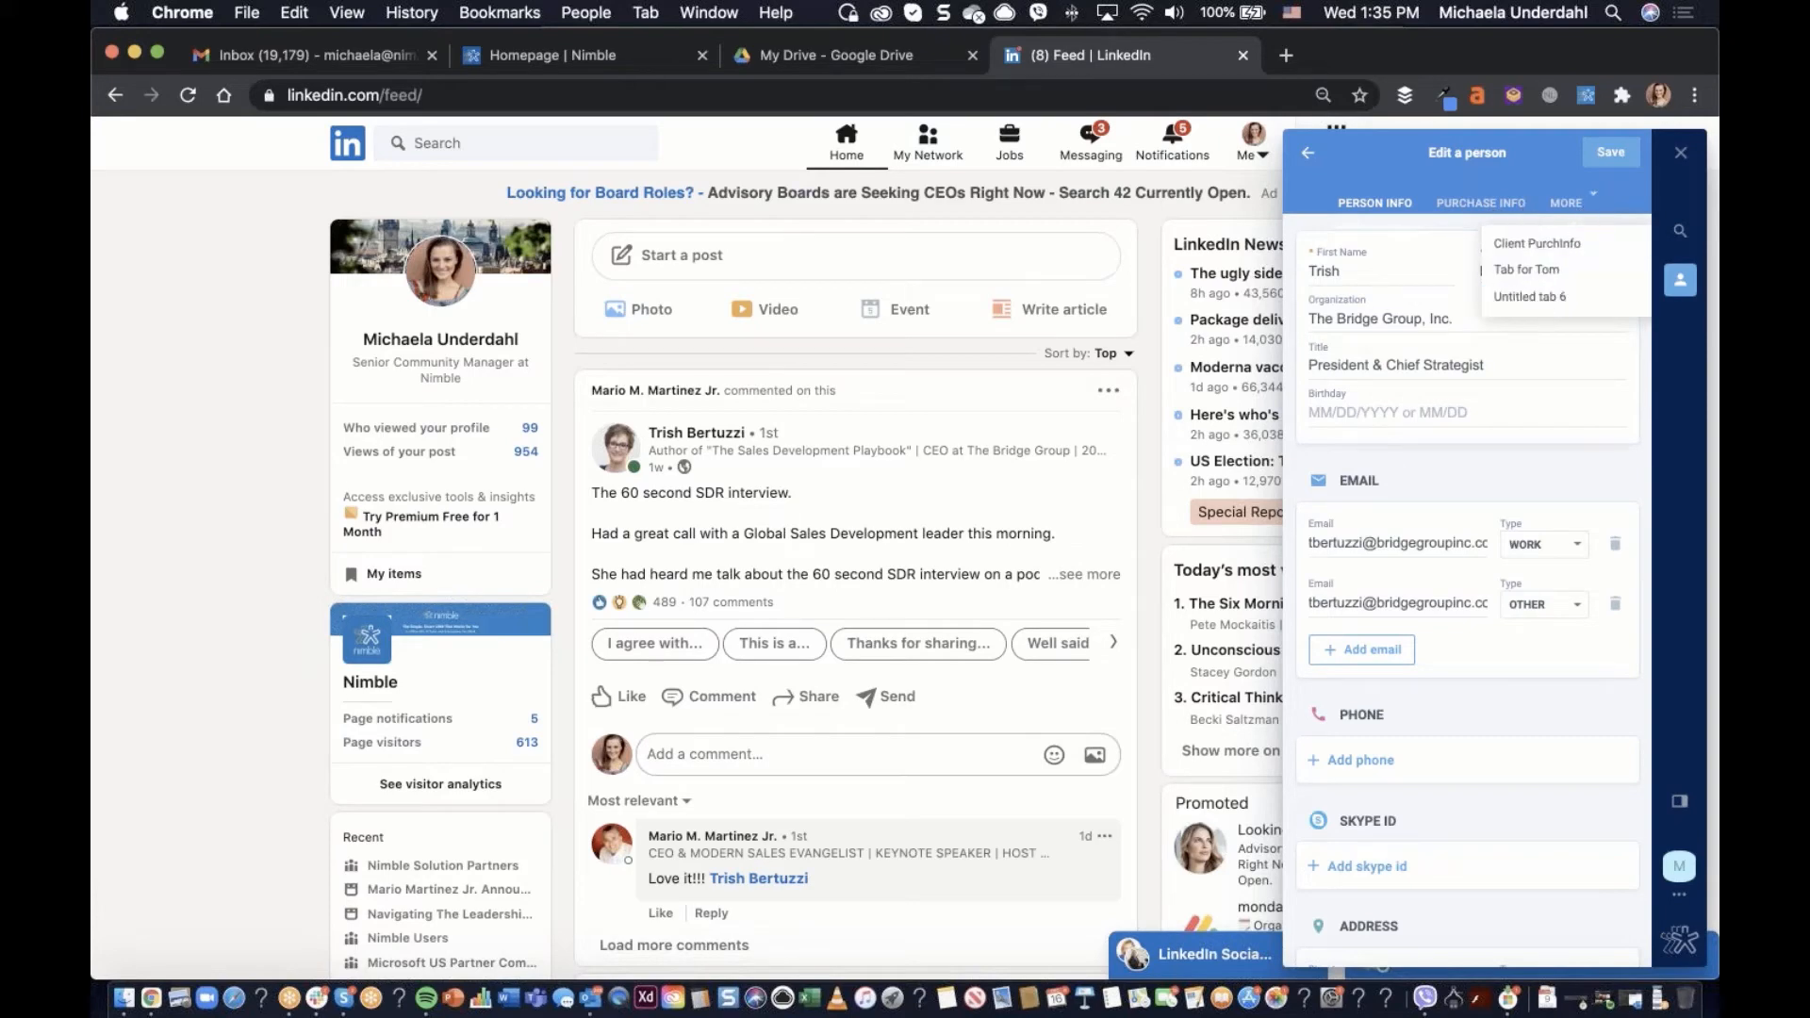
left_click(1309, 156)
left_click(1310, 156)
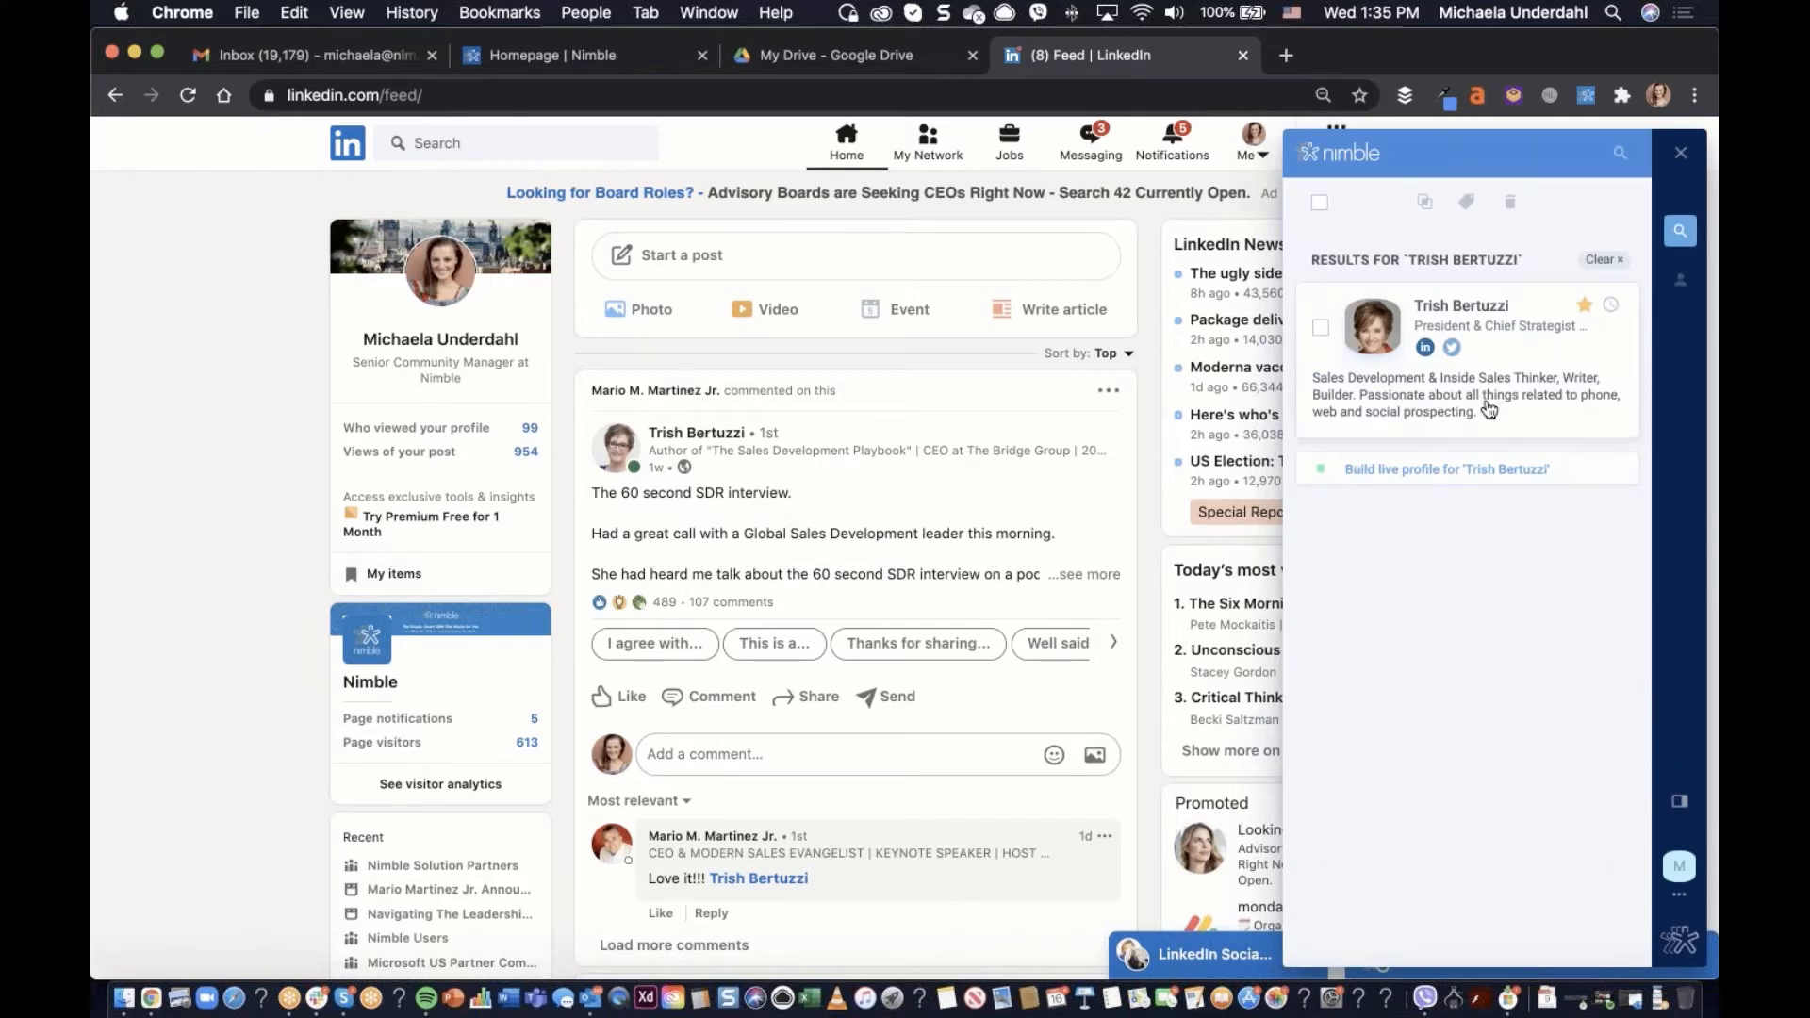
Open the list of people who reacted to the first post and look up the first person in the Nimble sidebar
scroll(1149, 417, "down", 1)
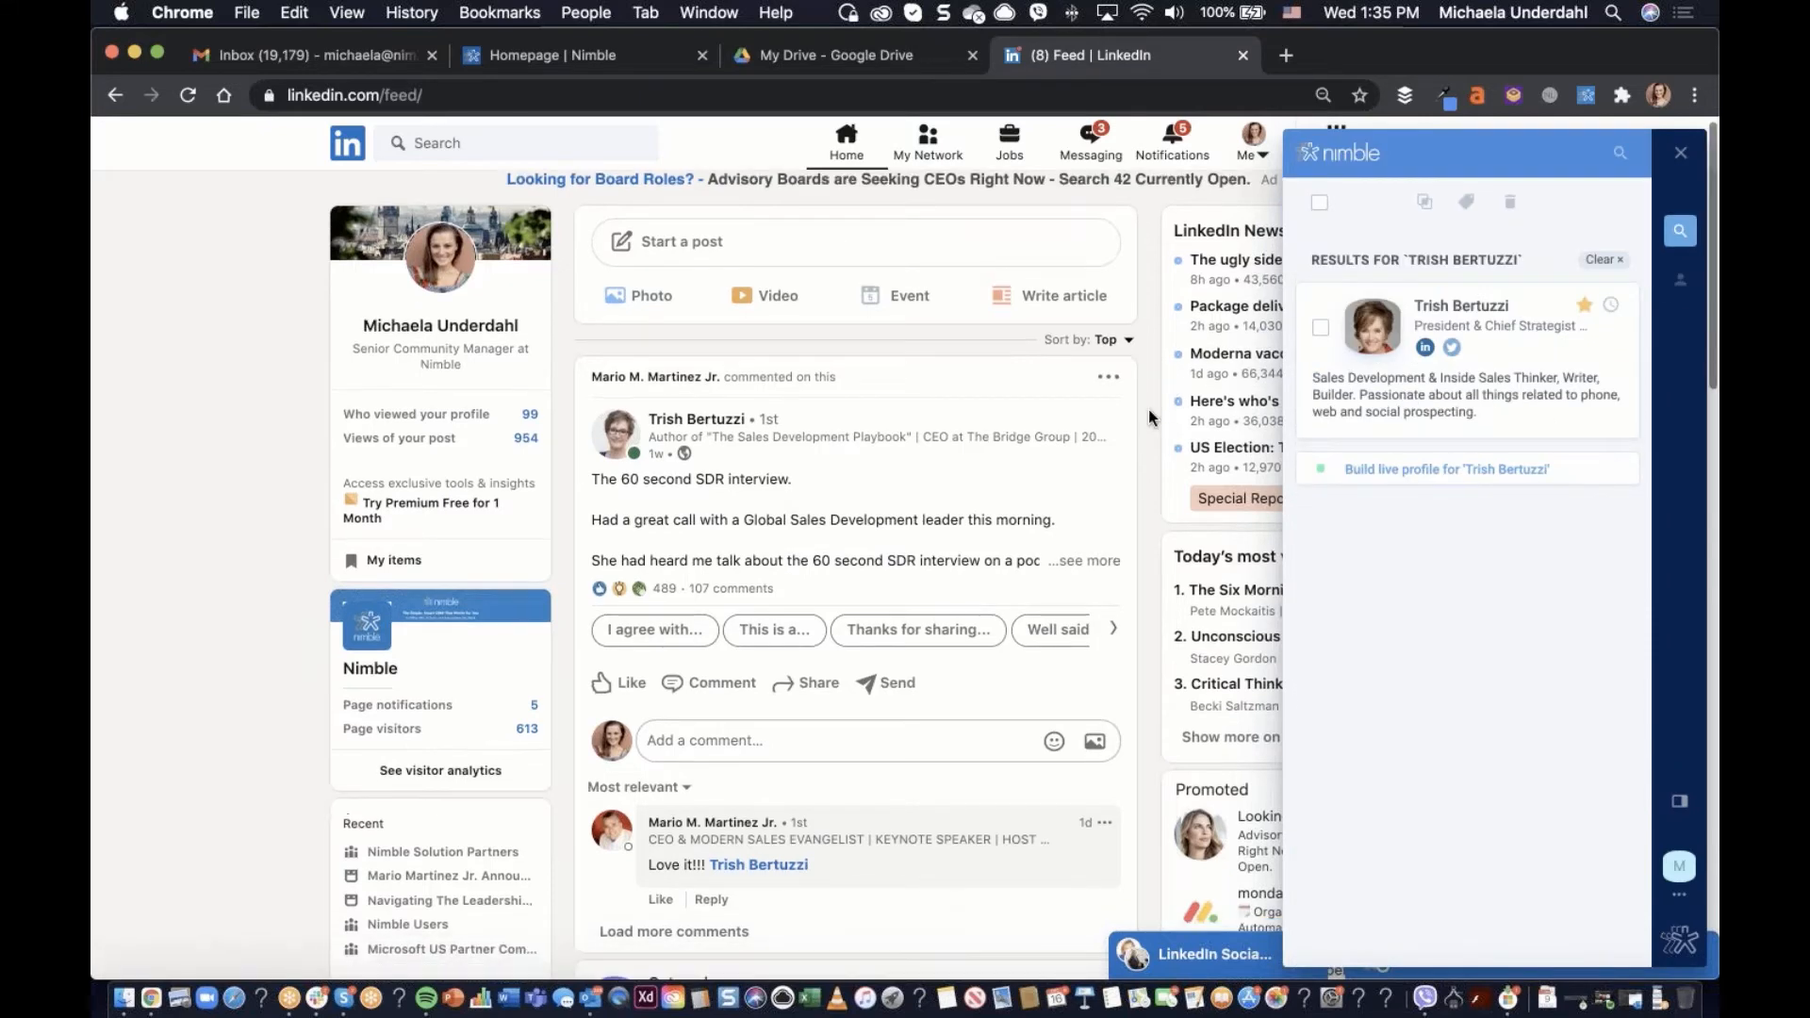
scroll(1062, 501, "down", 2)
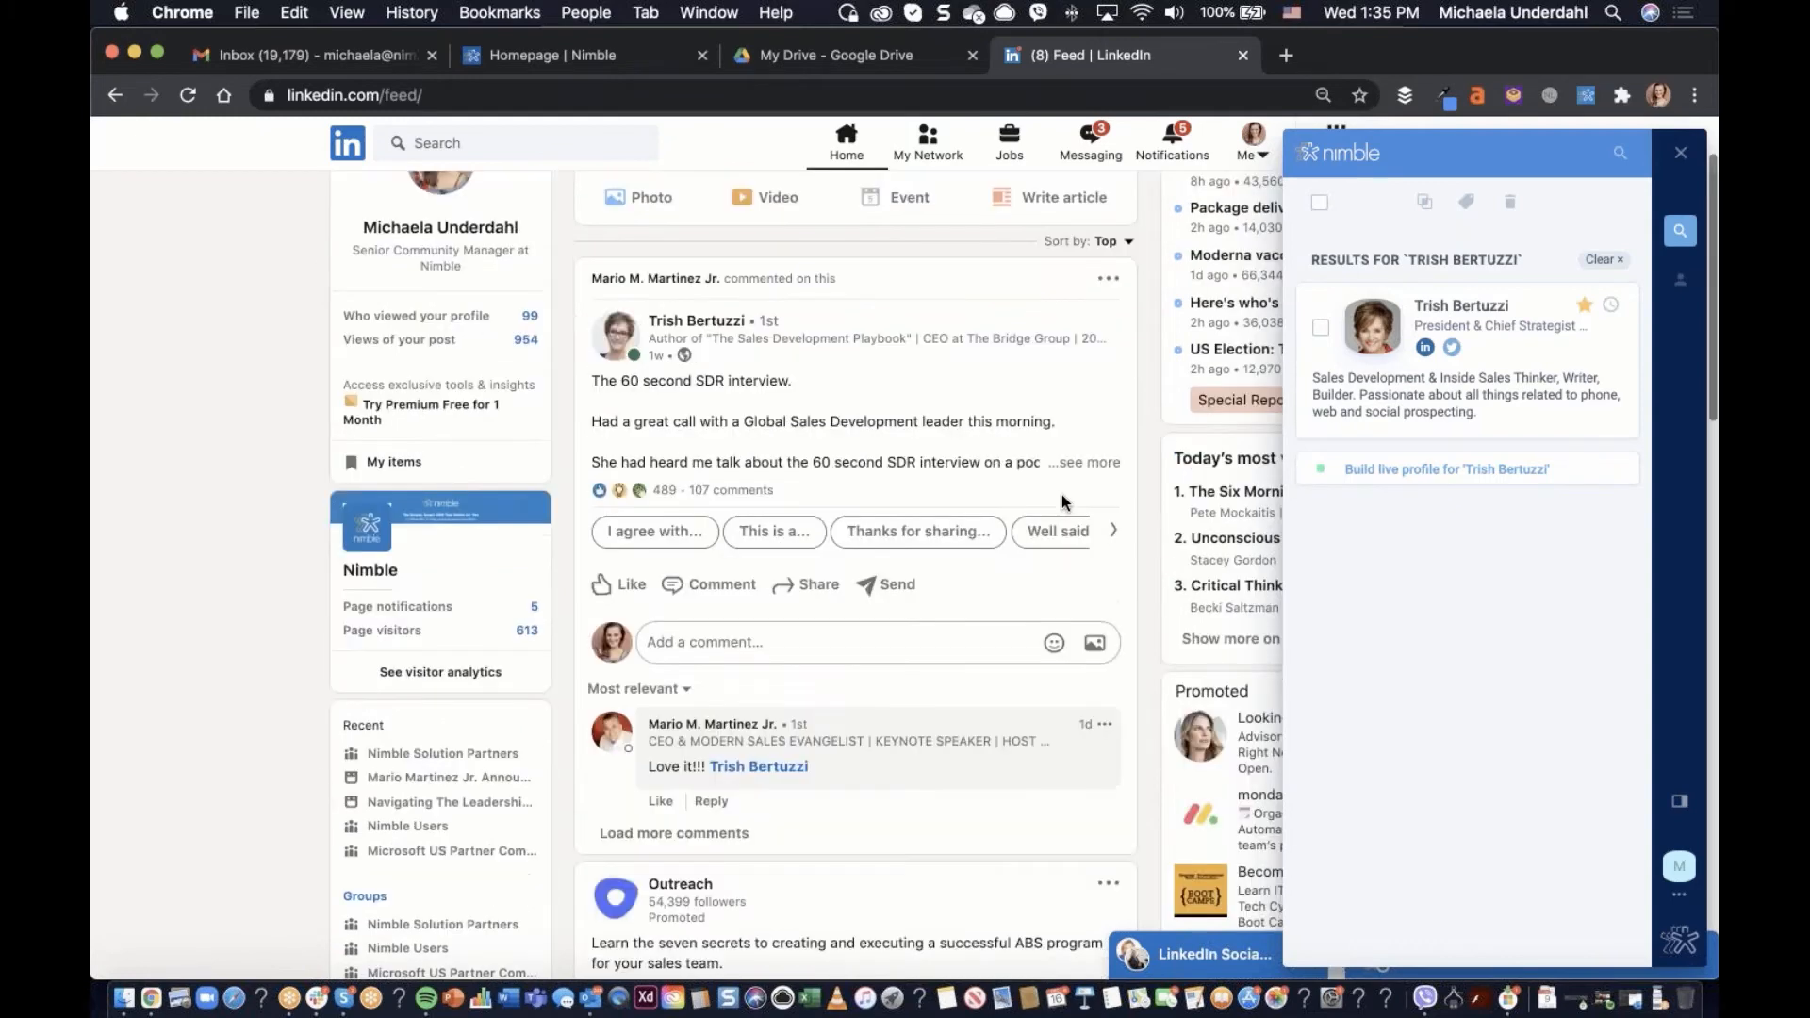
scroll(1063, 502, "down", 4)
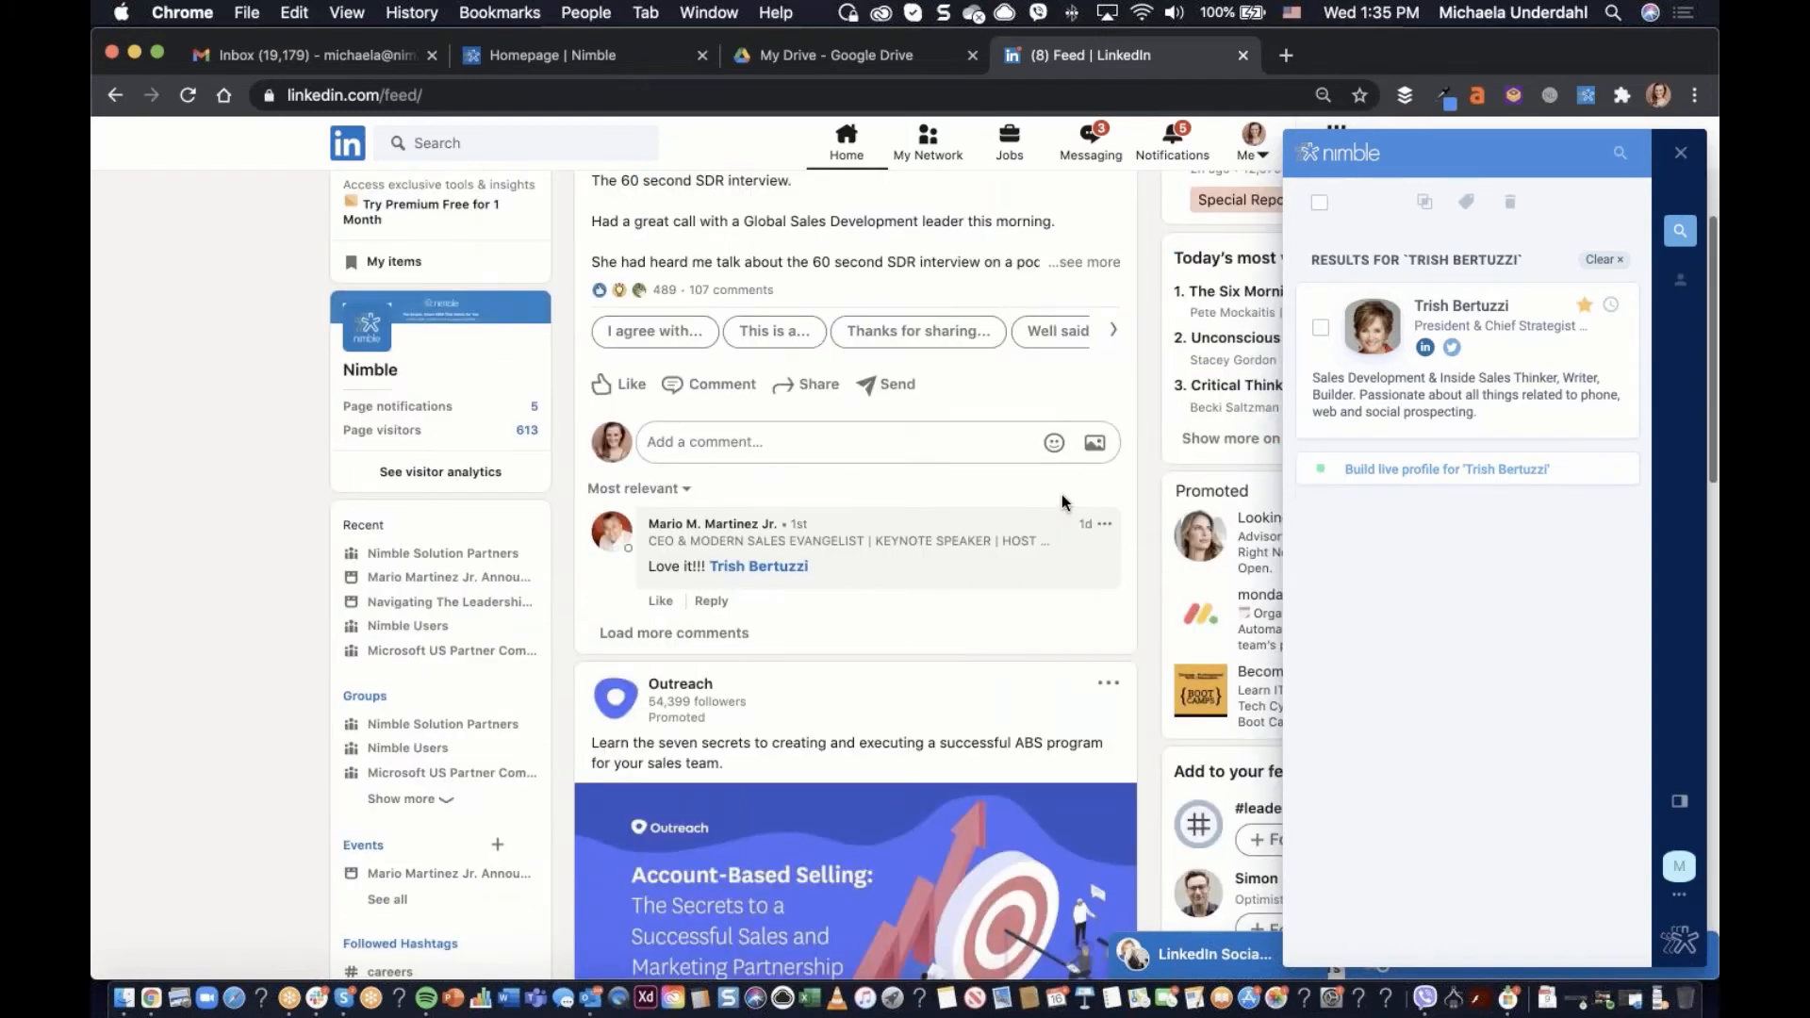
scroll(1063, 502, "down", 2)
left_click(668, 207)
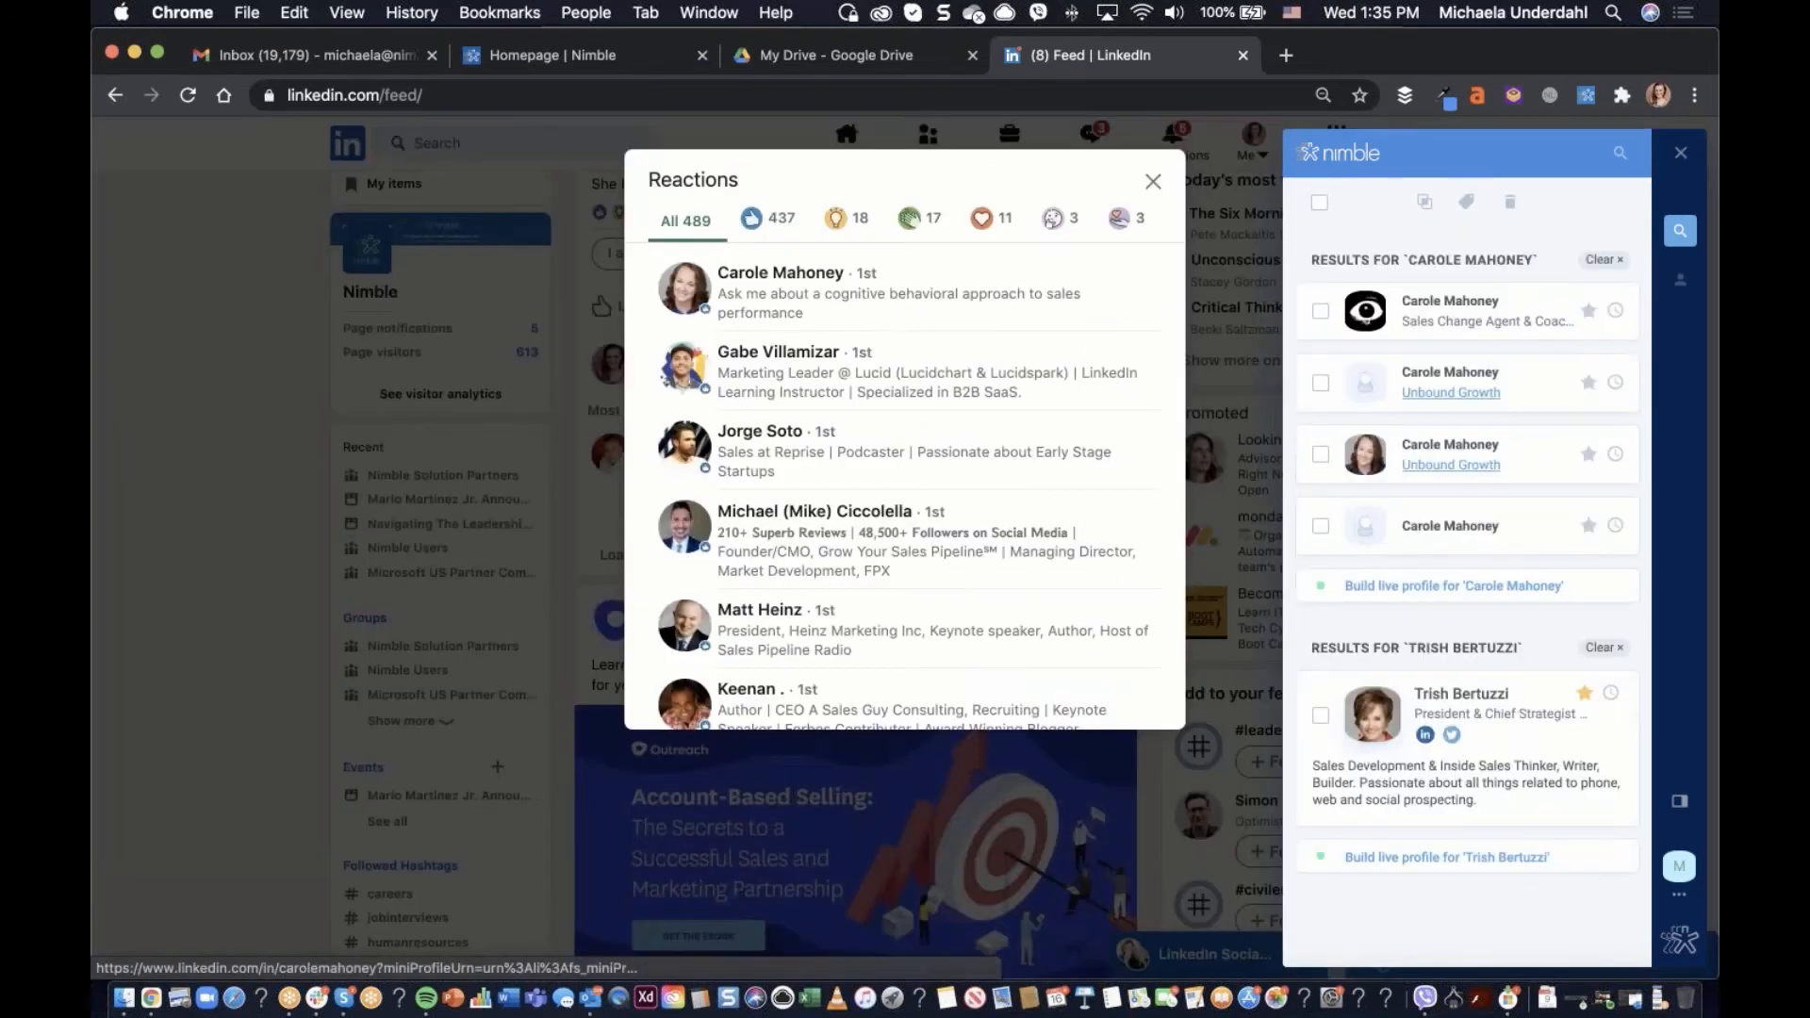
Find a 3rd-degree connection further down the reactions list, open her live profile in Nimble, and add her as a contact
scroll(1081, 528, "down", 4)
scroll(1080, 528, "down", 4)
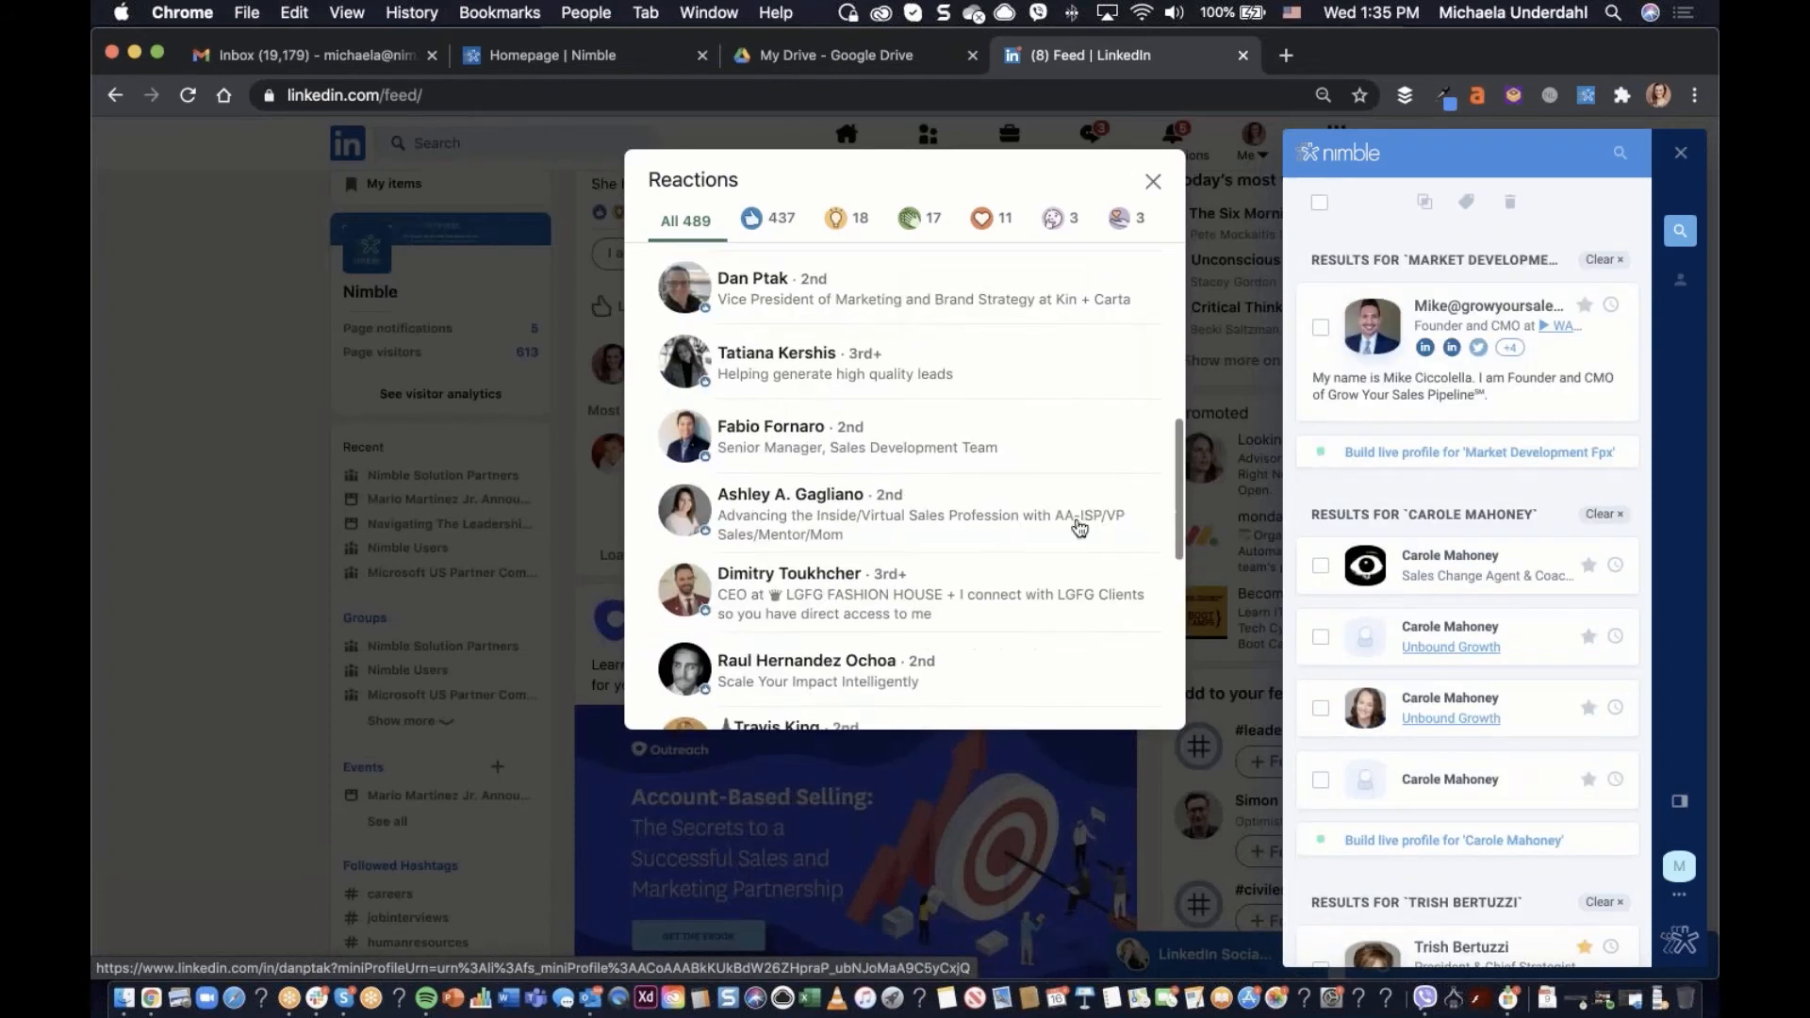
mouse_move(799, 364)
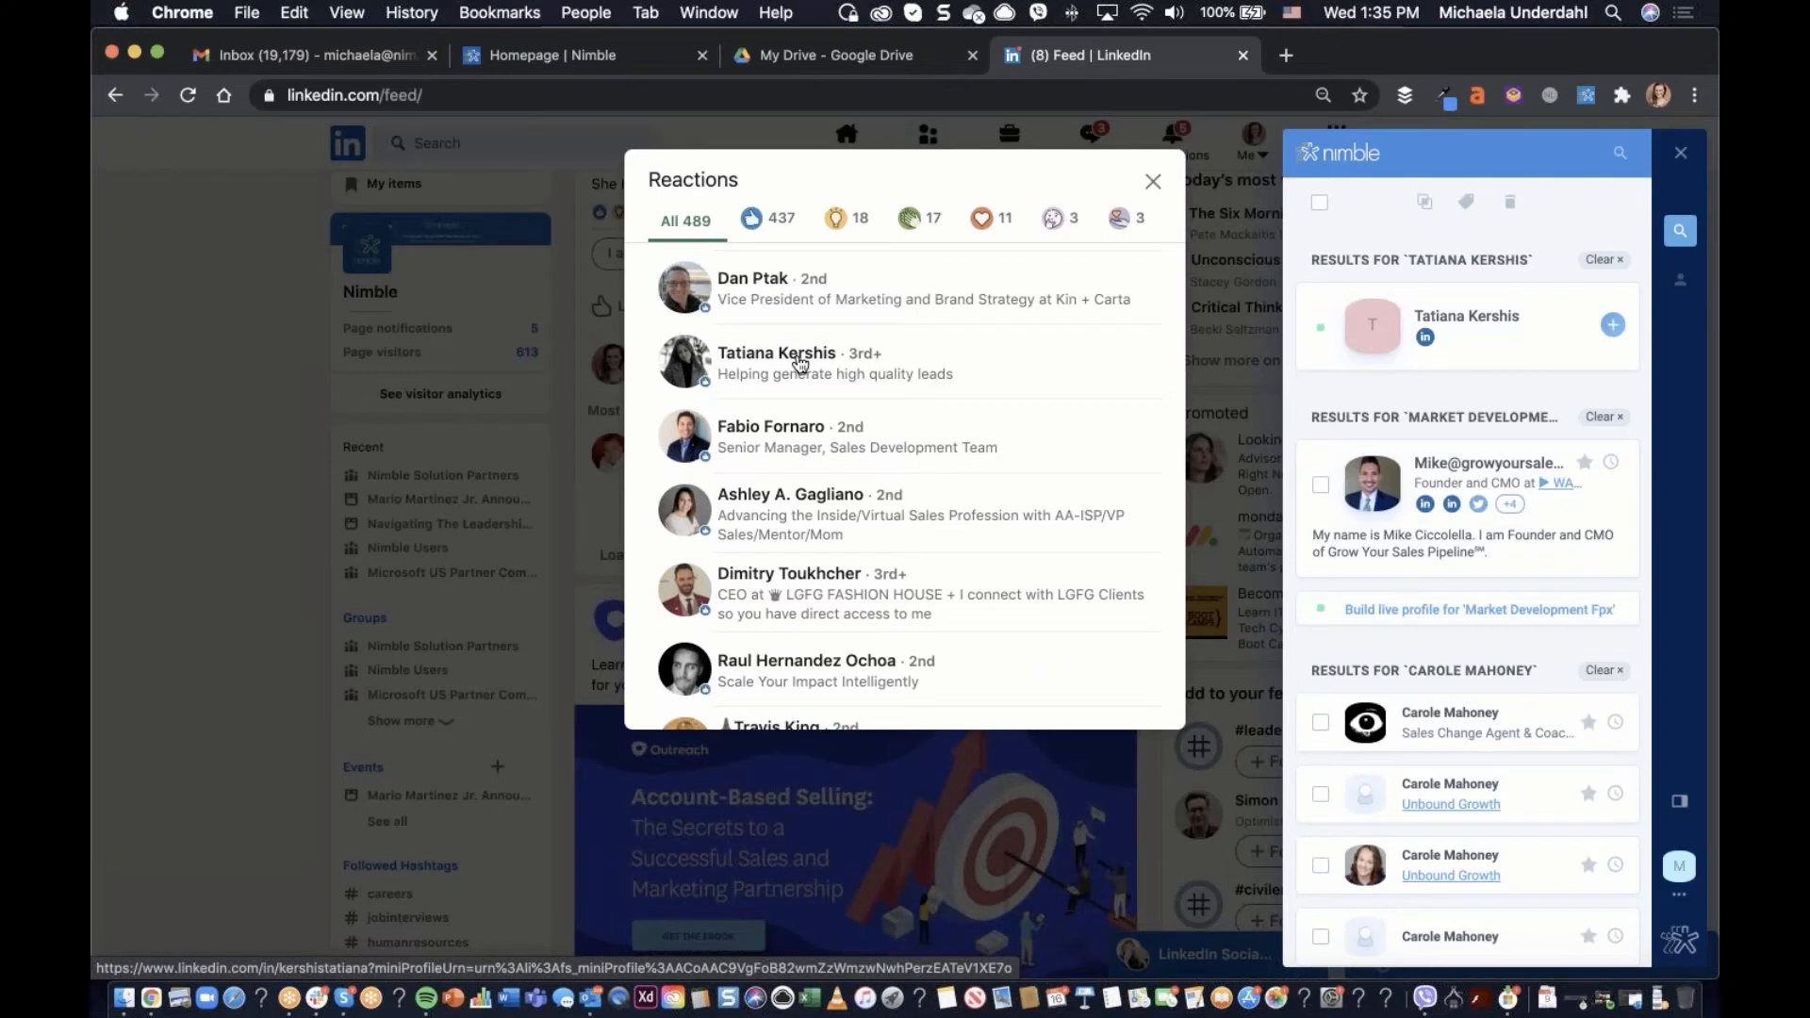
left_click(1510, 317)
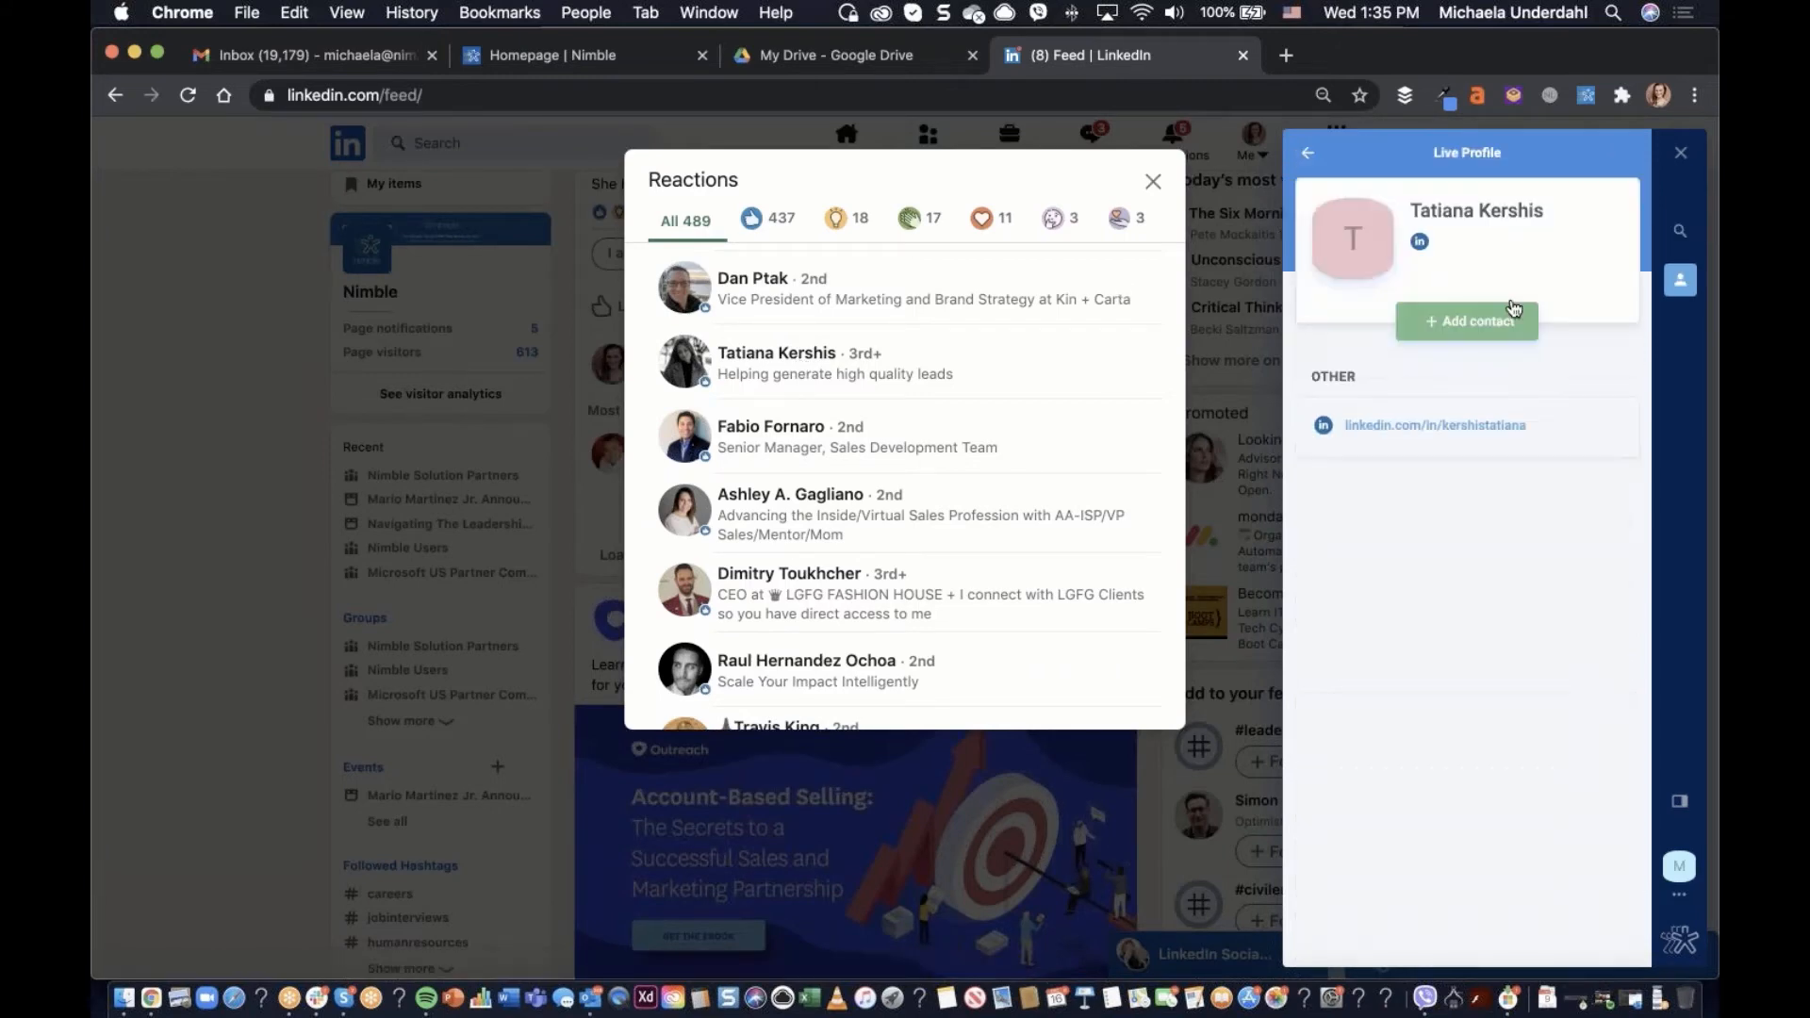
left_click(1480, 332)
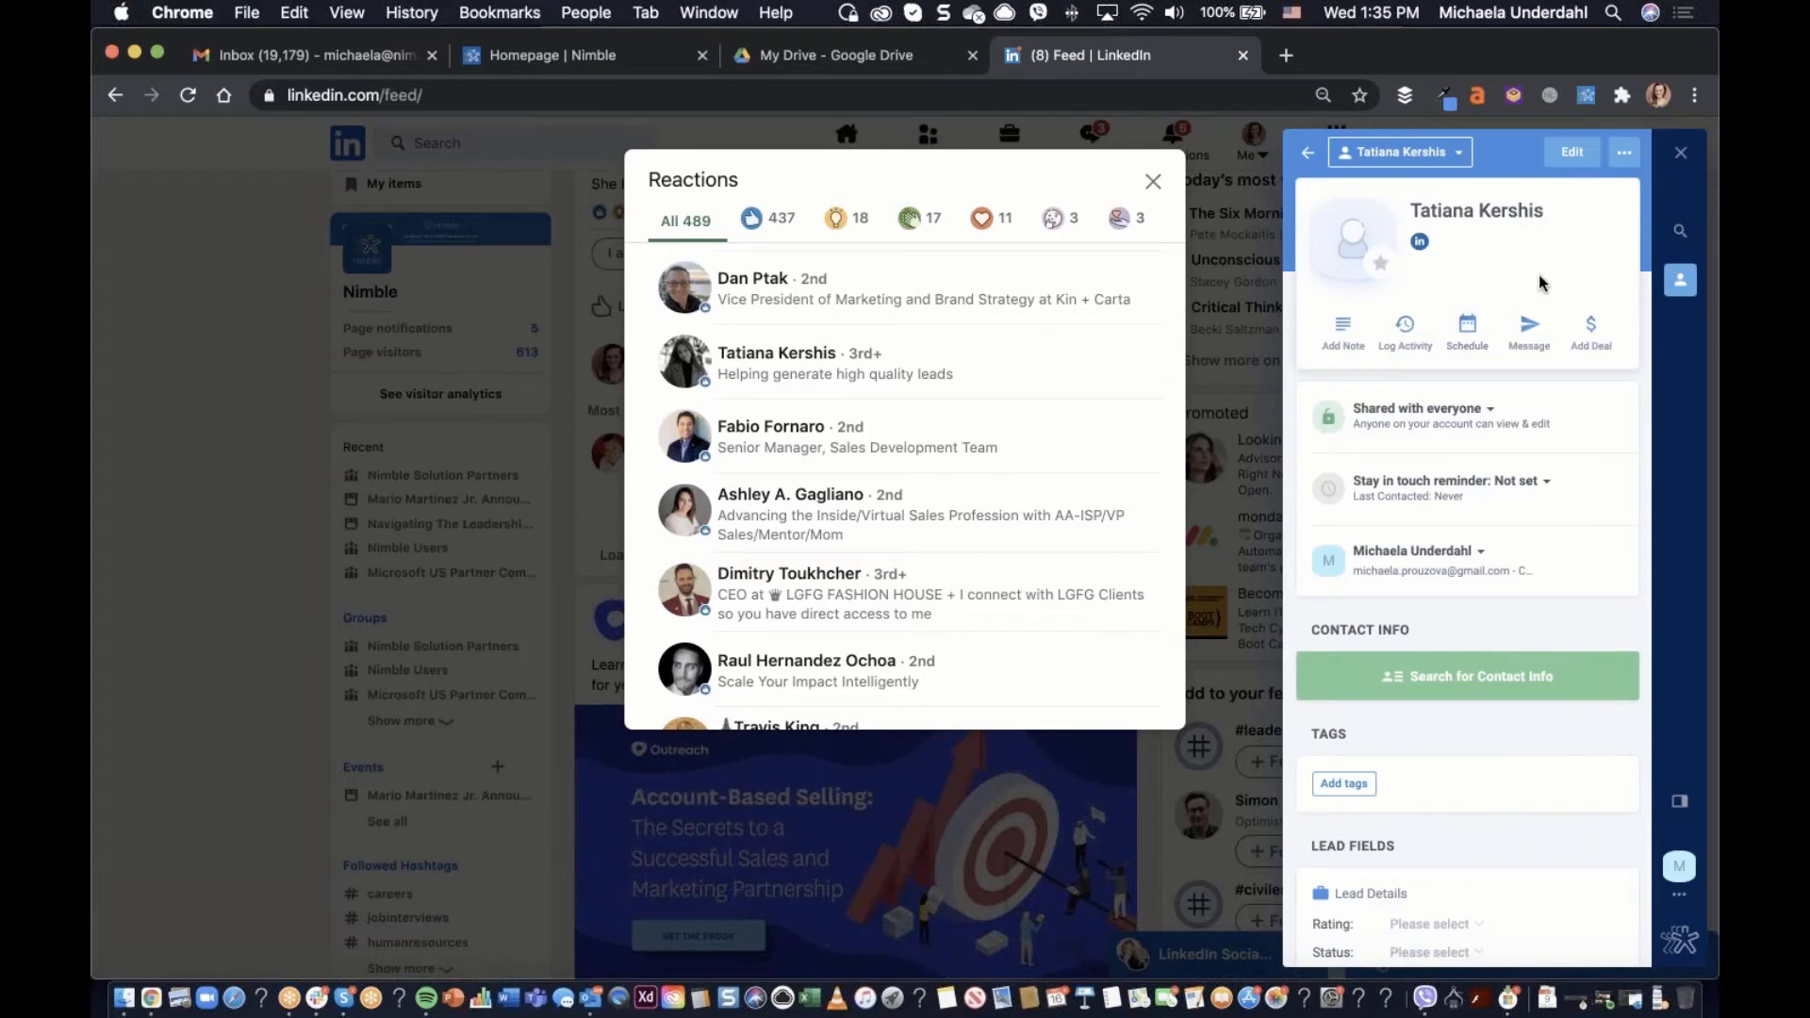
Return from the new contact's record to the Nimble search results and clear all of them
left_click(1308, 154)
left_click(1609, 259)
left_click(1609, 259)
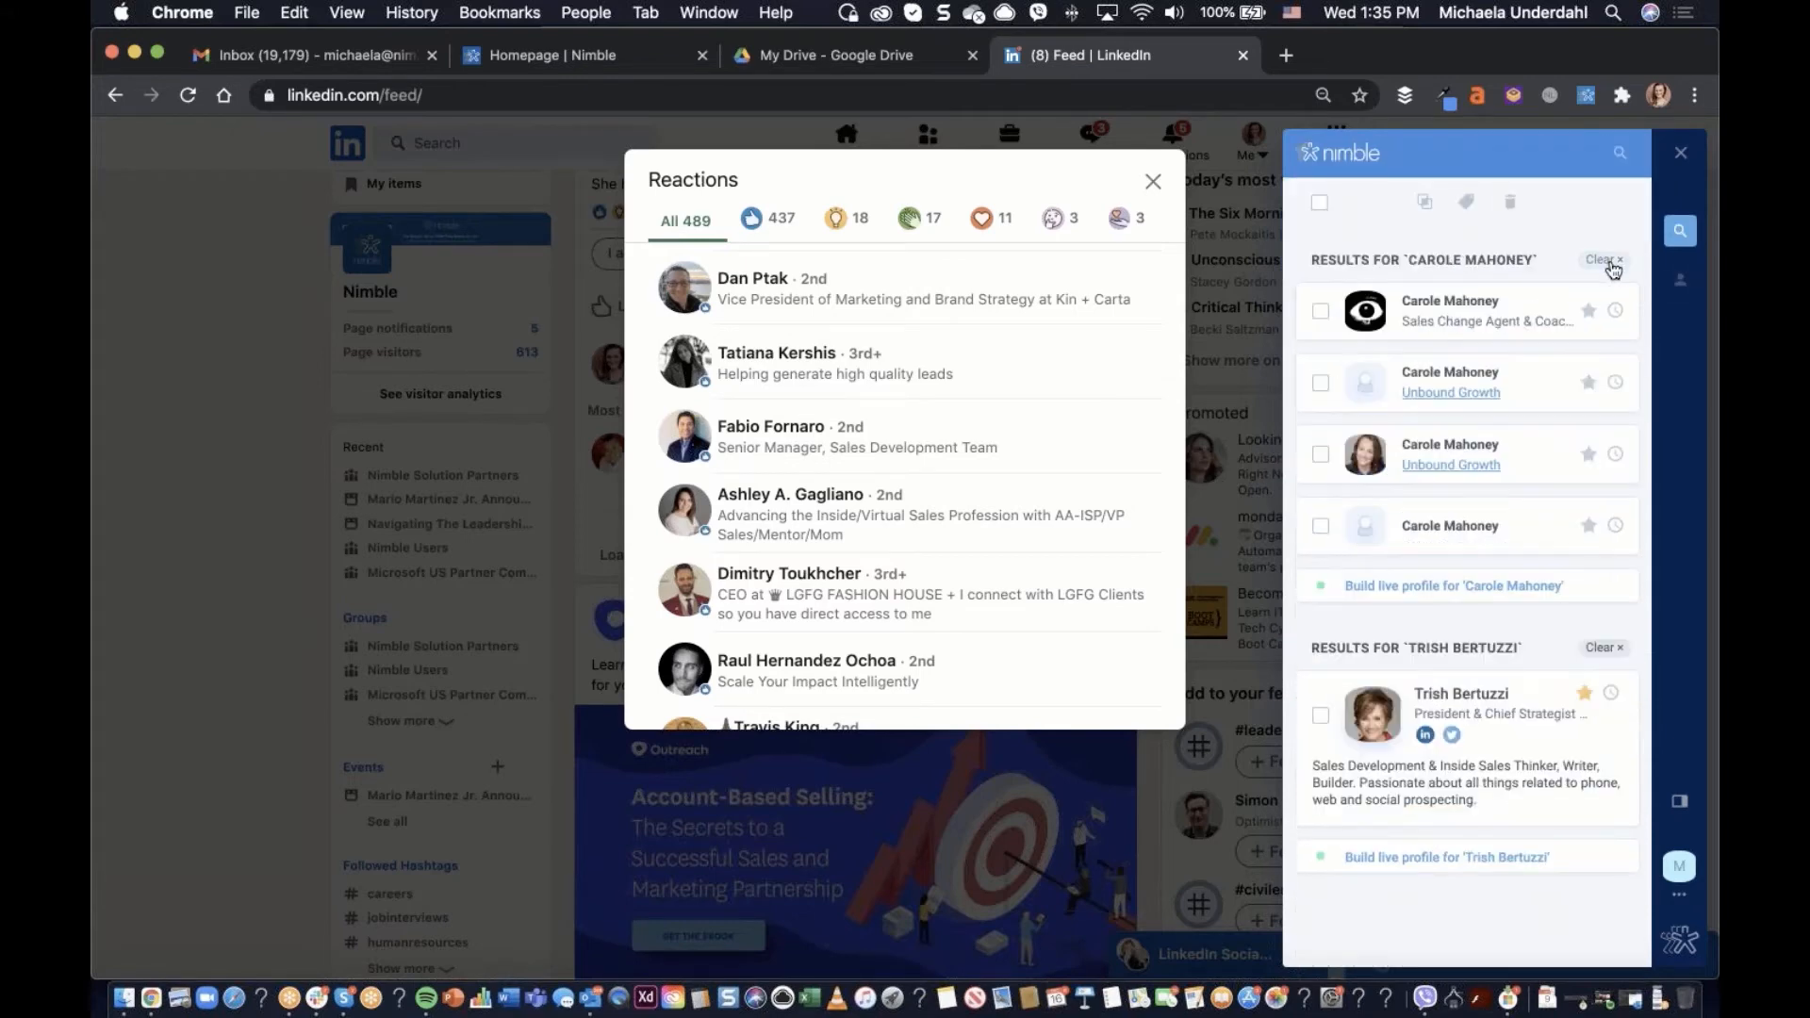
left_click(1611, 260)
left_click(1611, 260)
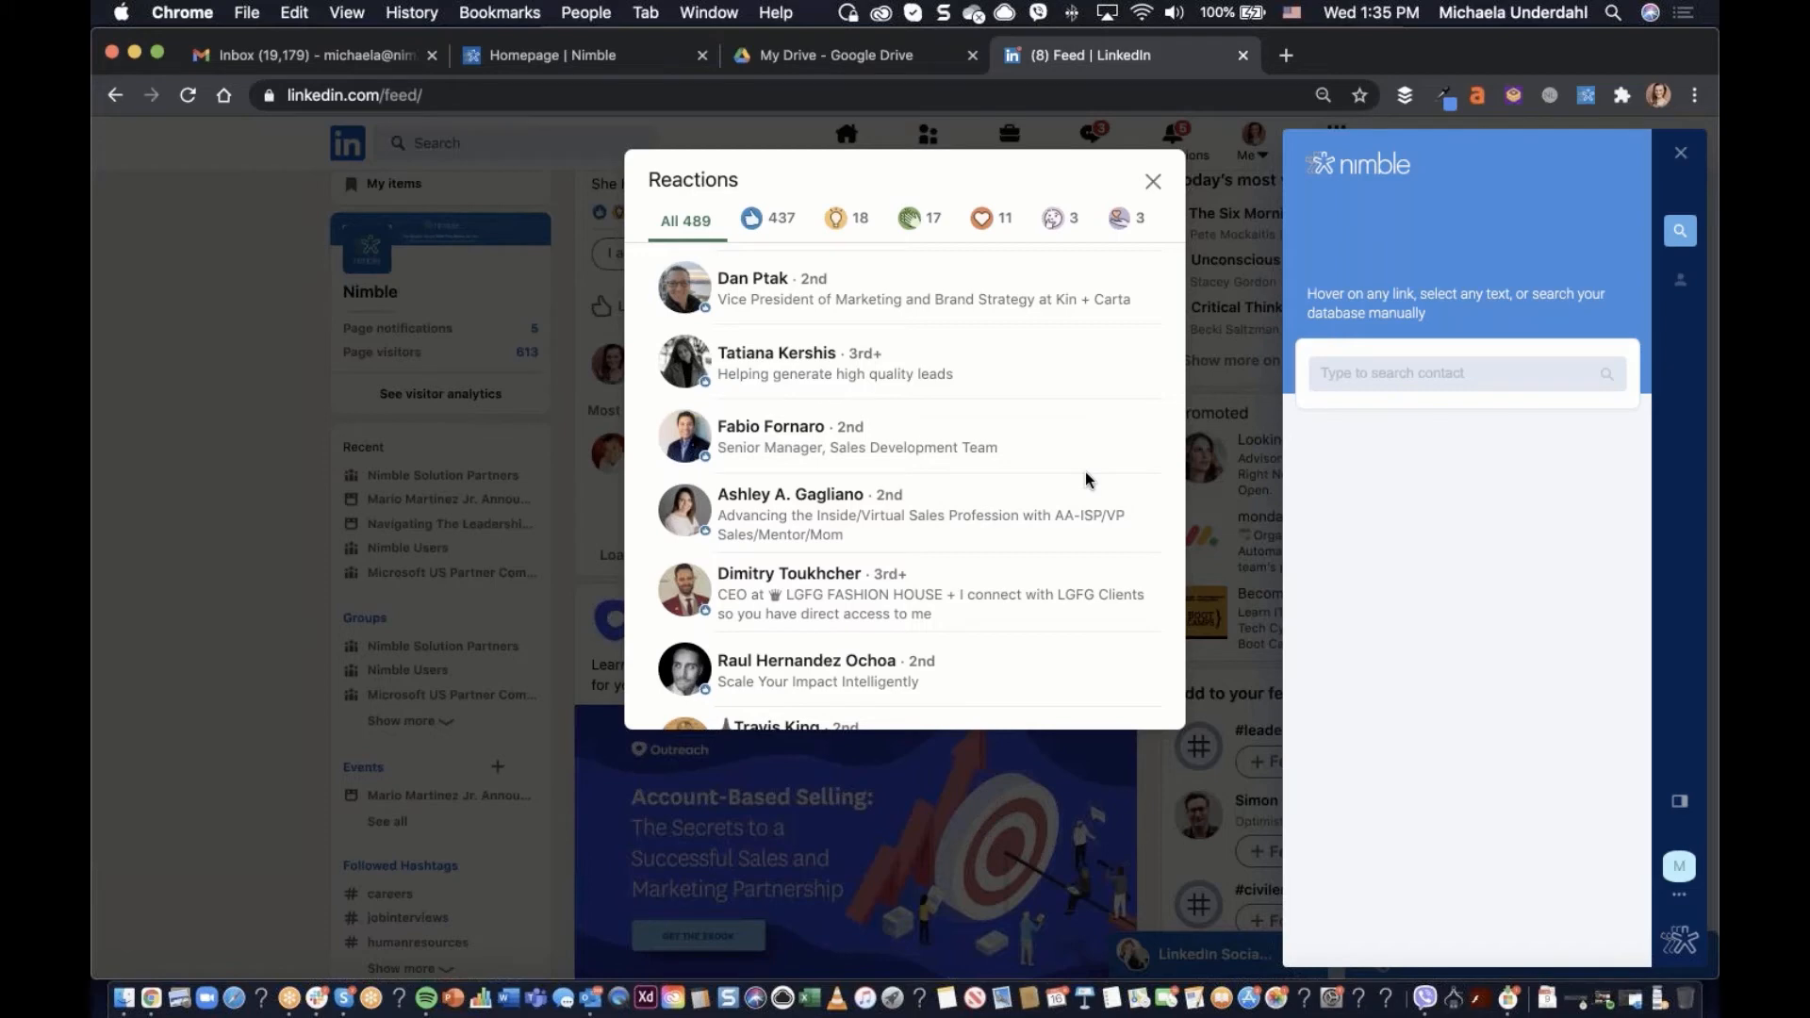
Look up four more people further down the reactions list in the Nimble sidebar, including the Sales Director at Zero Keyboard
scroll(1084, 476, "down", 5)
scroll(1085, 490, "down", 3)
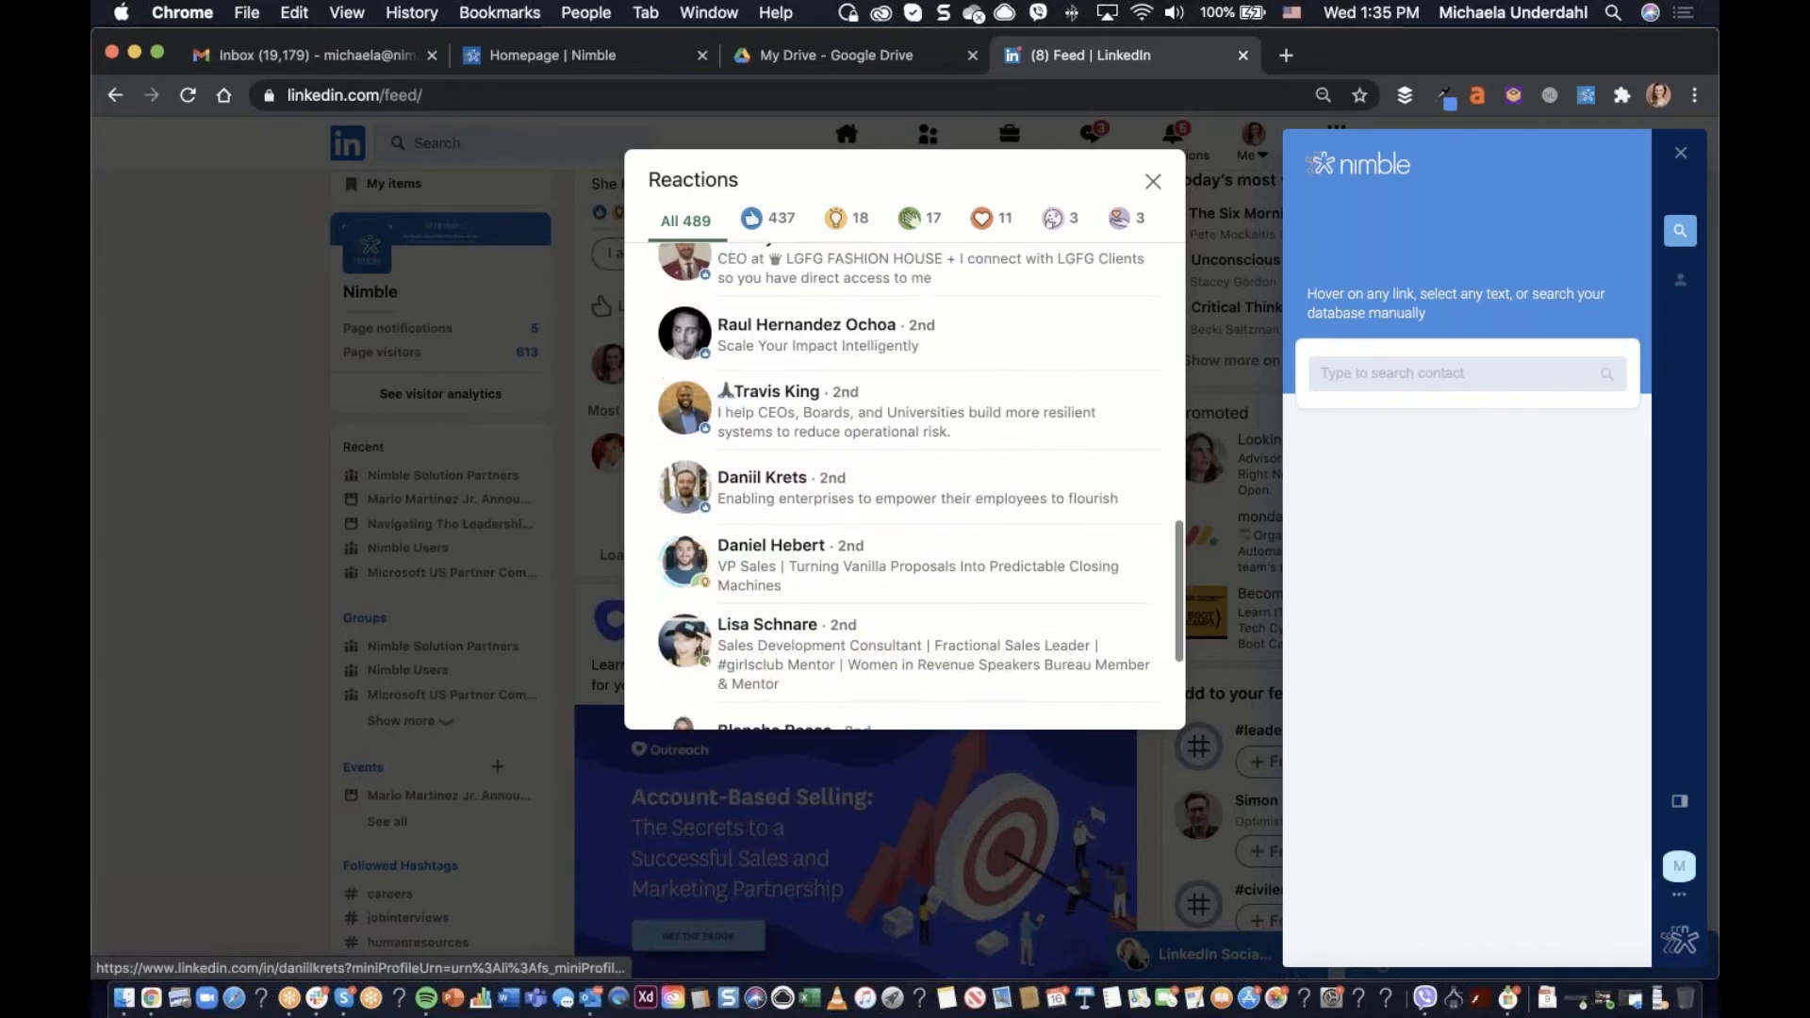
scroll(905, 471, "down", 3)
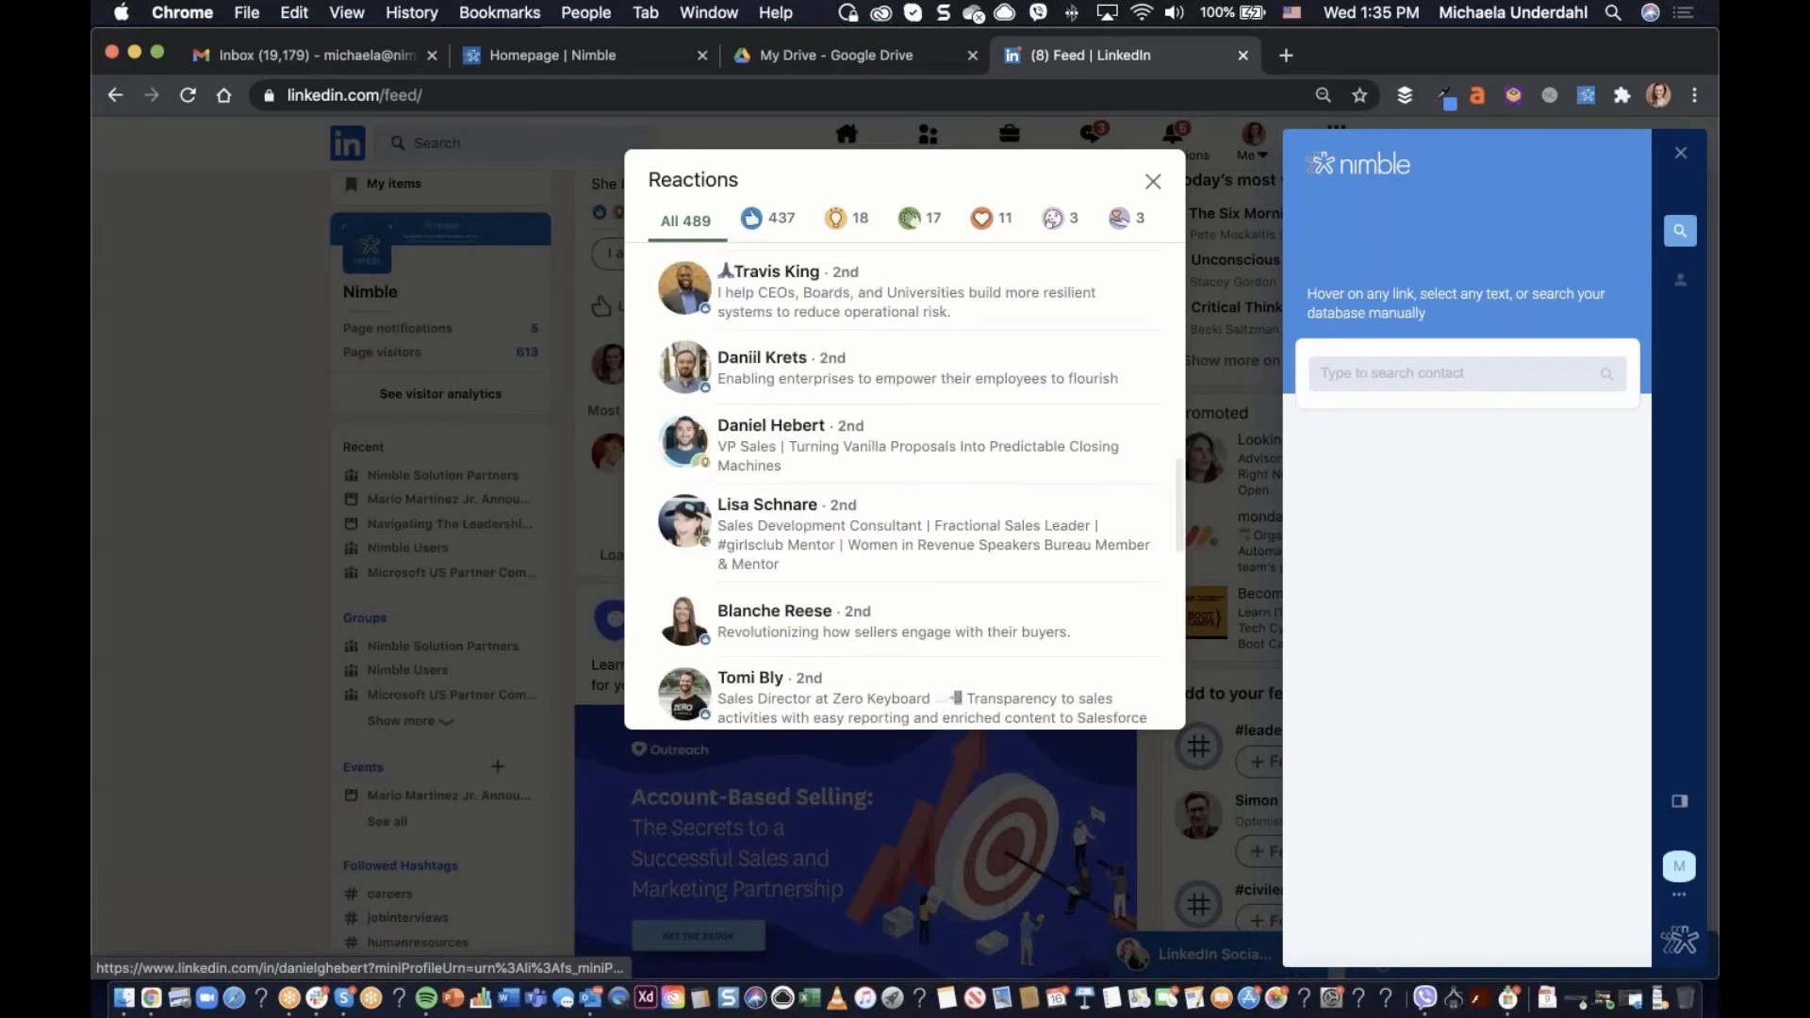
scroll(747, 624, "down", 2)
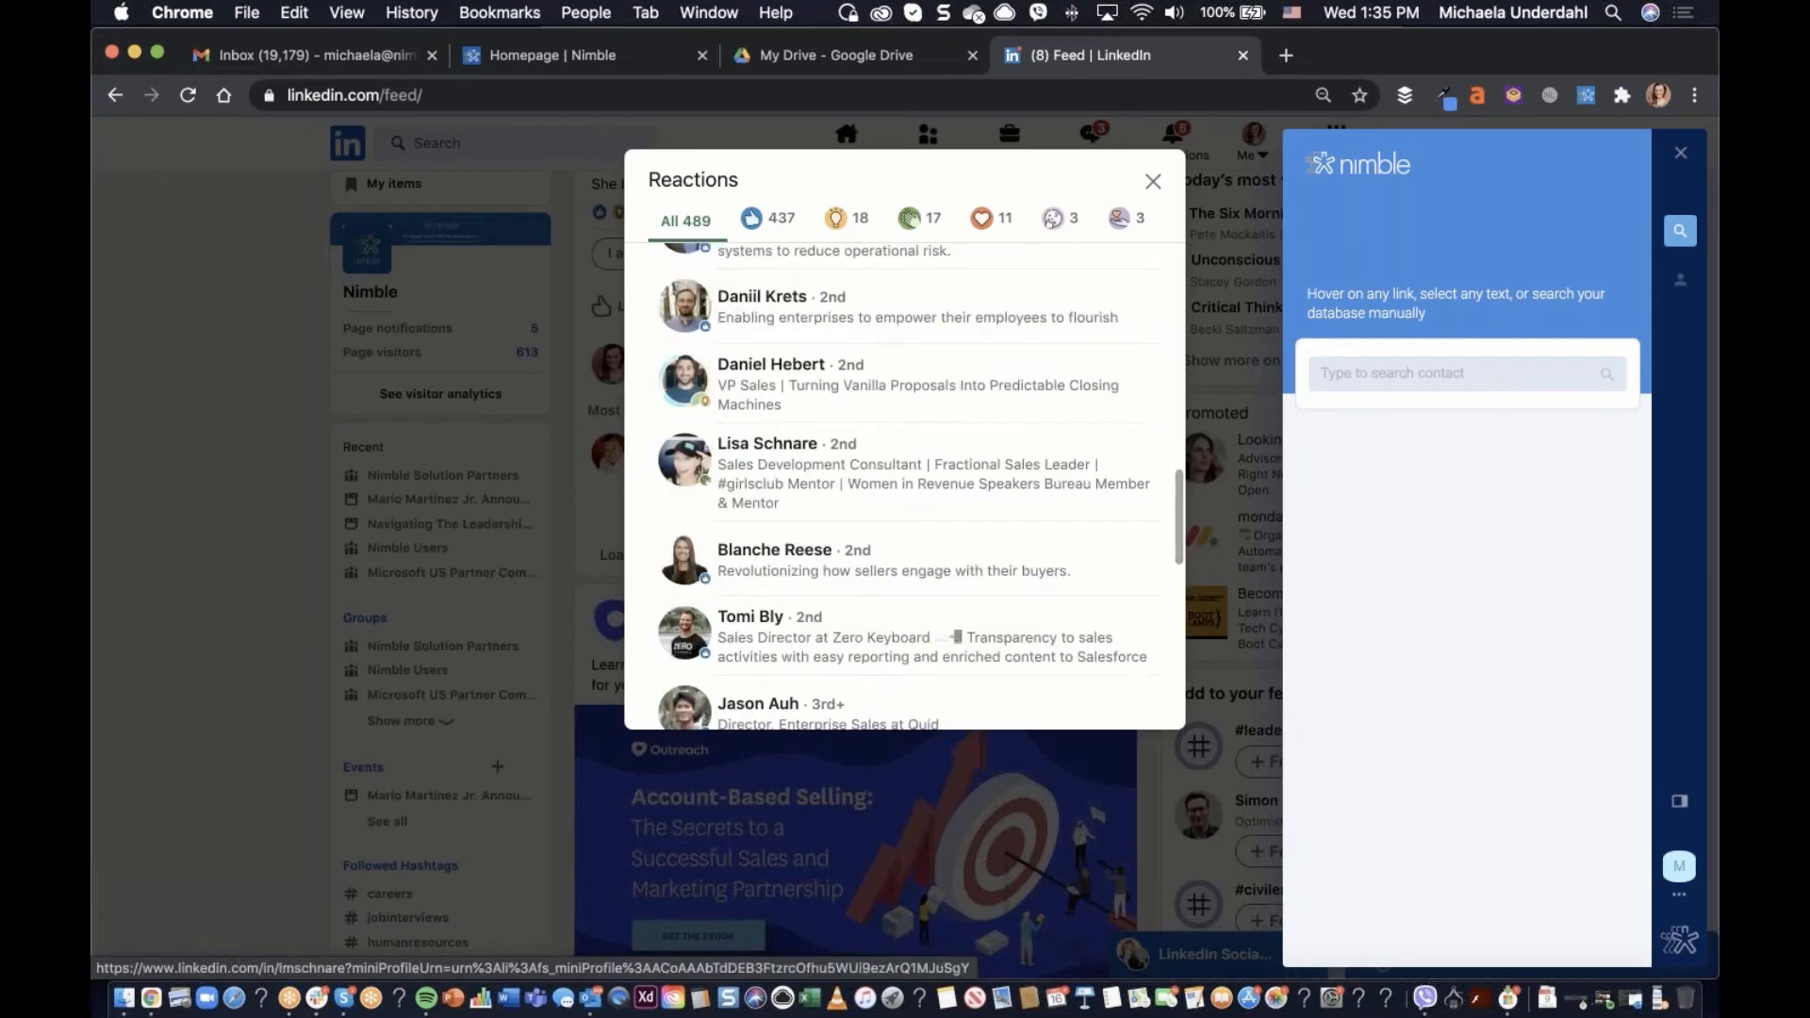
mouse_move(746, 624)
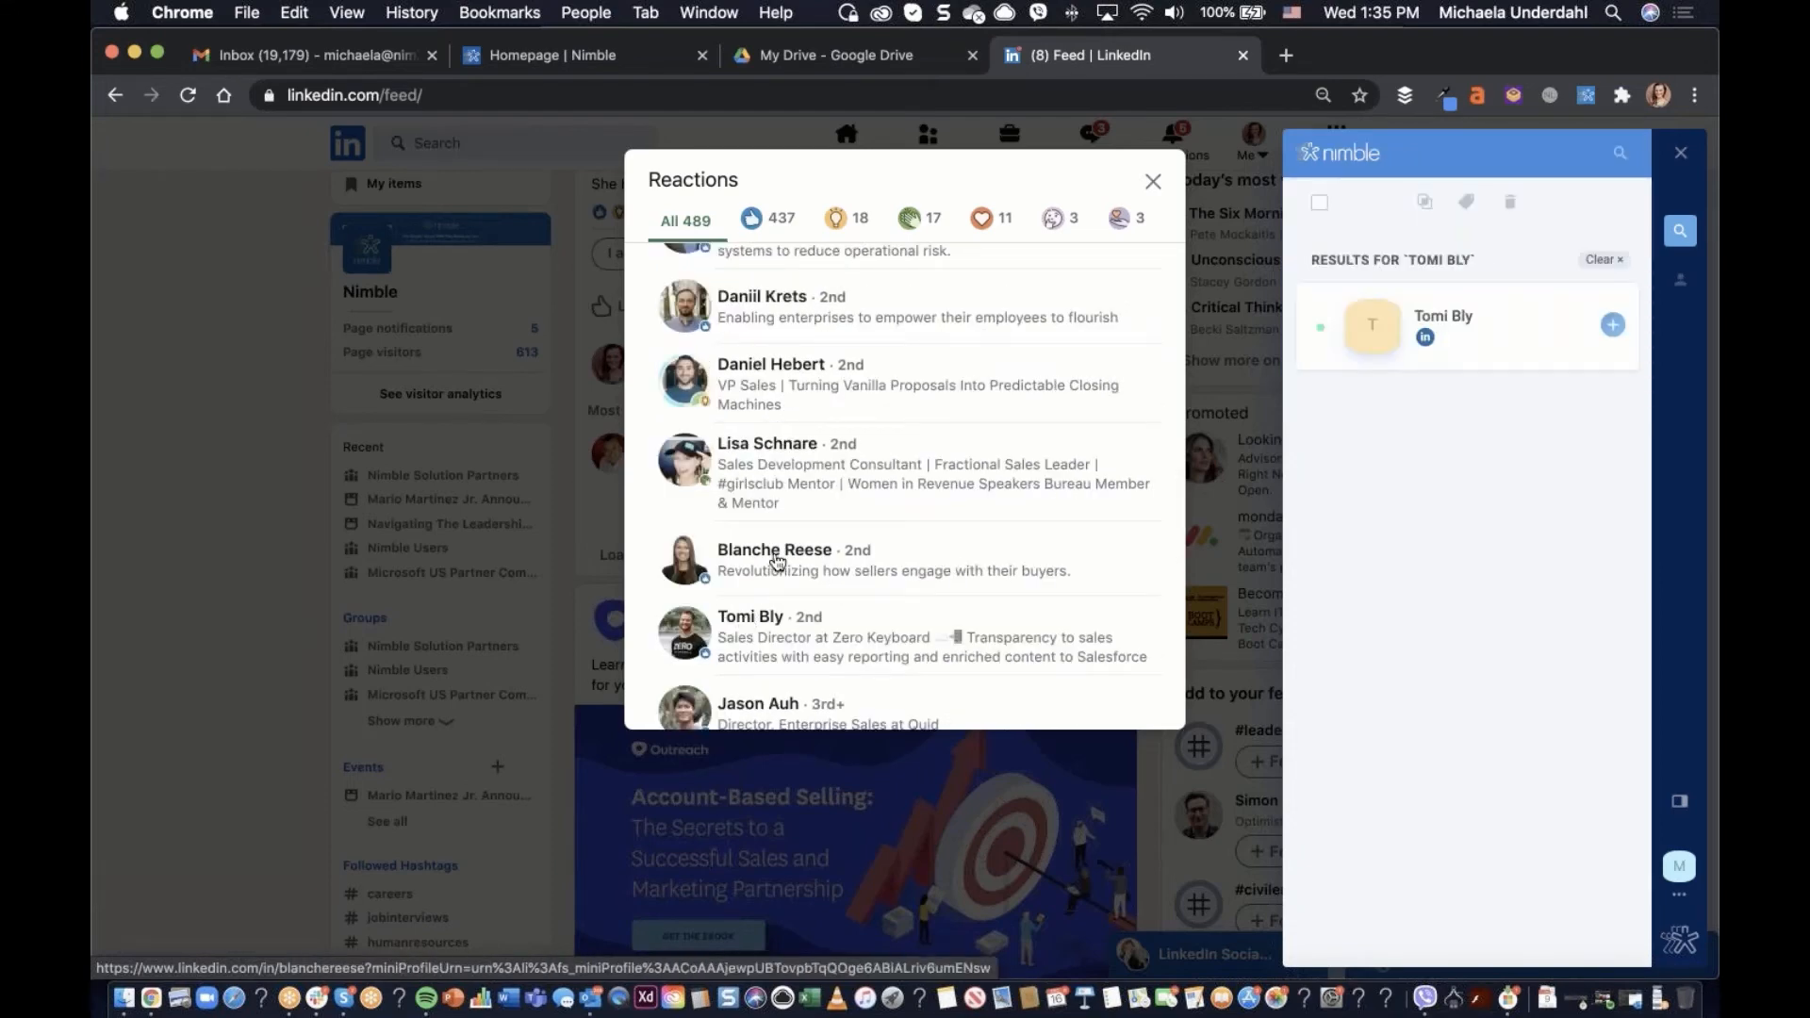
mouse_move(776, 562)
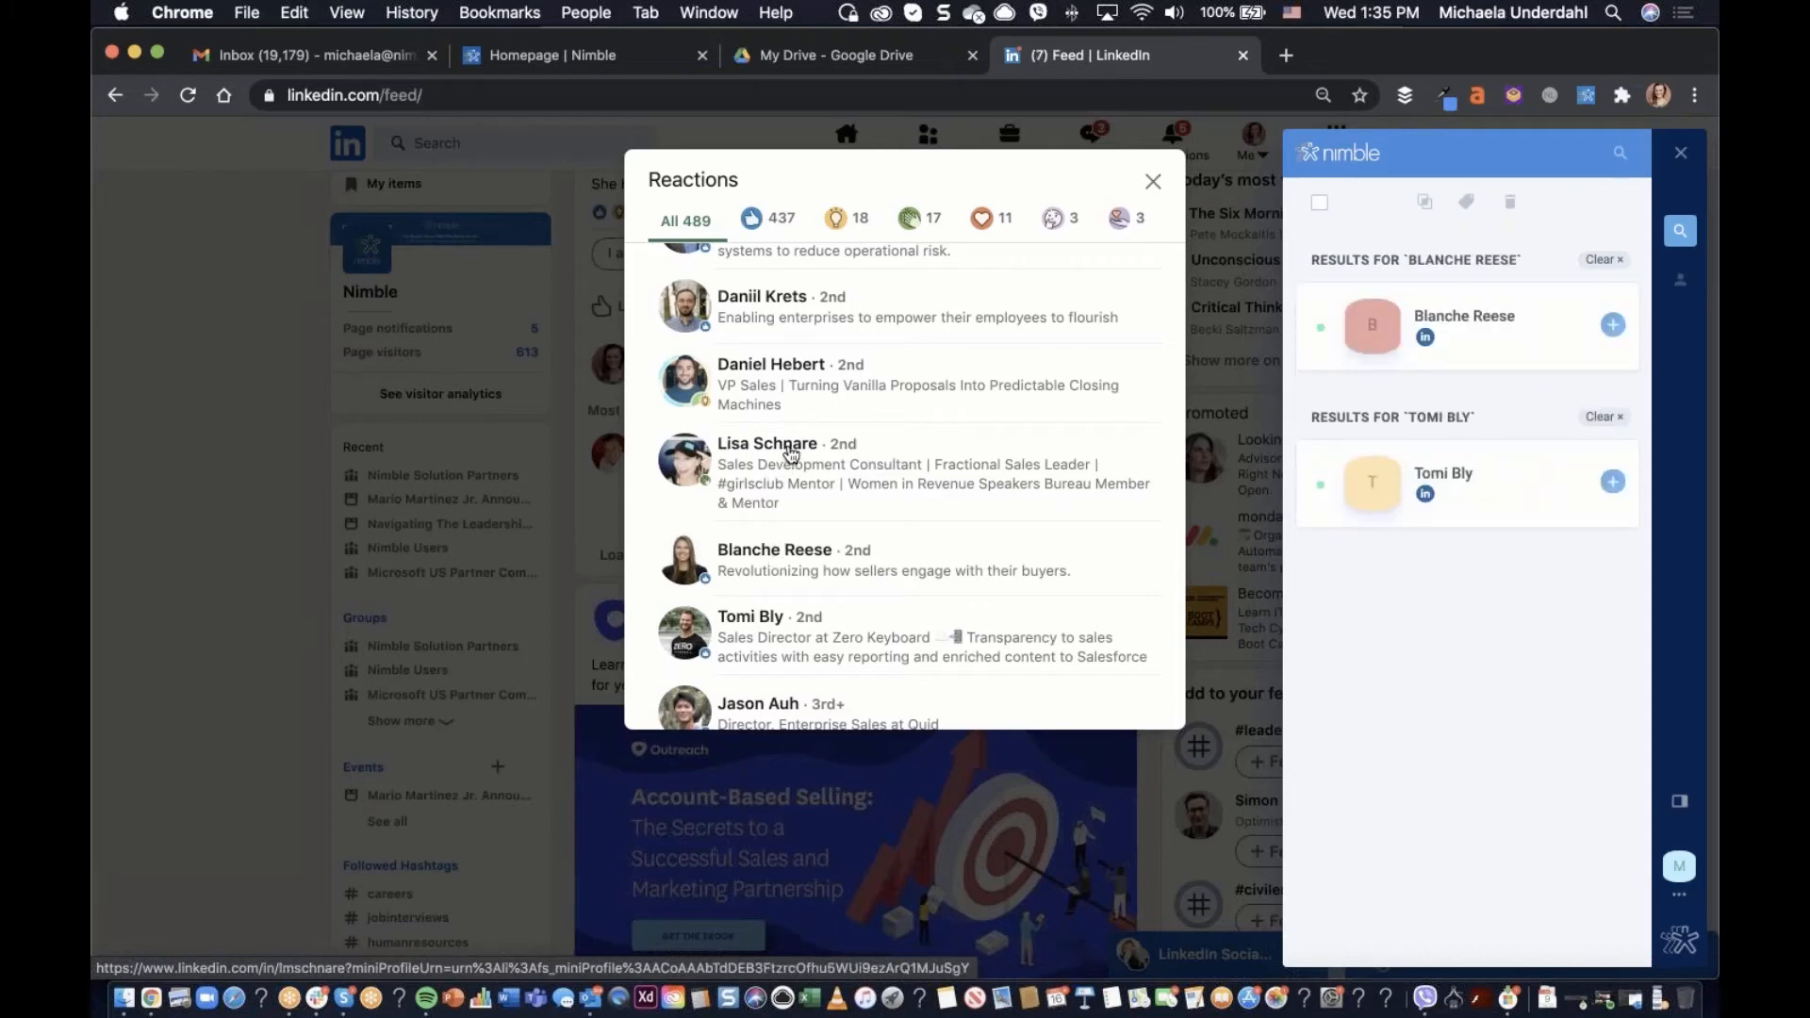
mouse_move(790, 454)
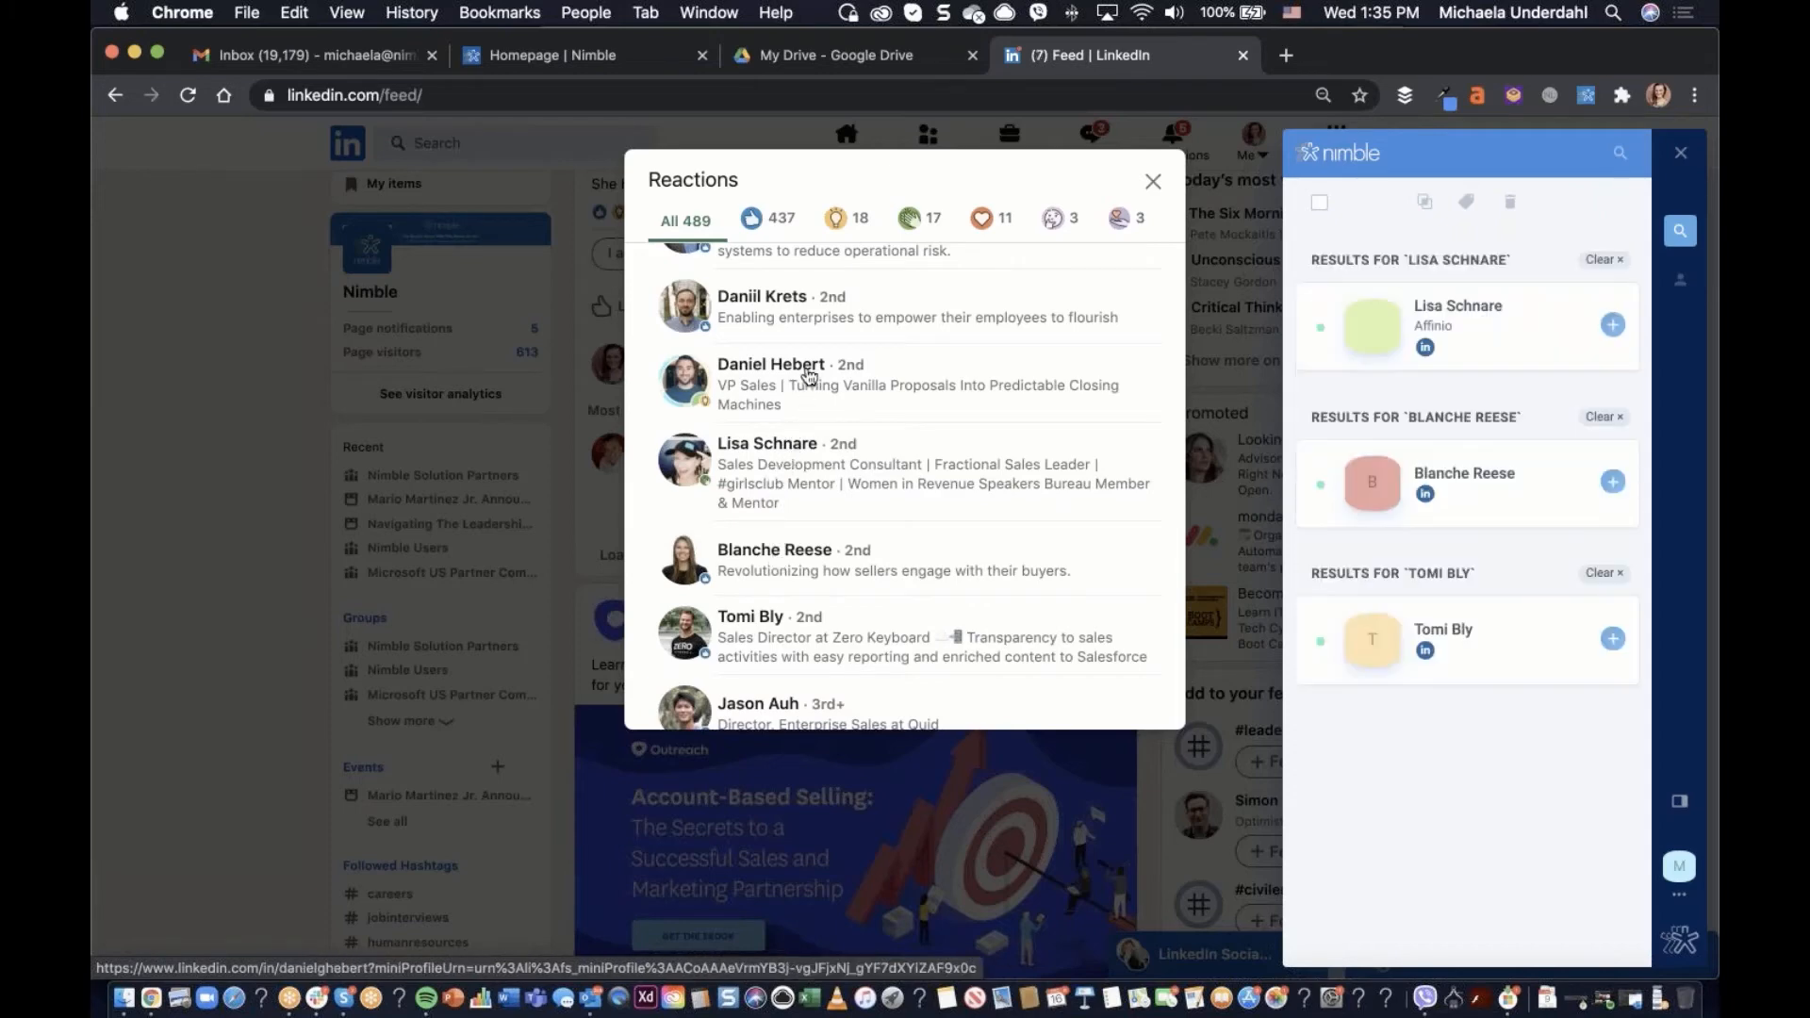
mouse_move(809, 375)
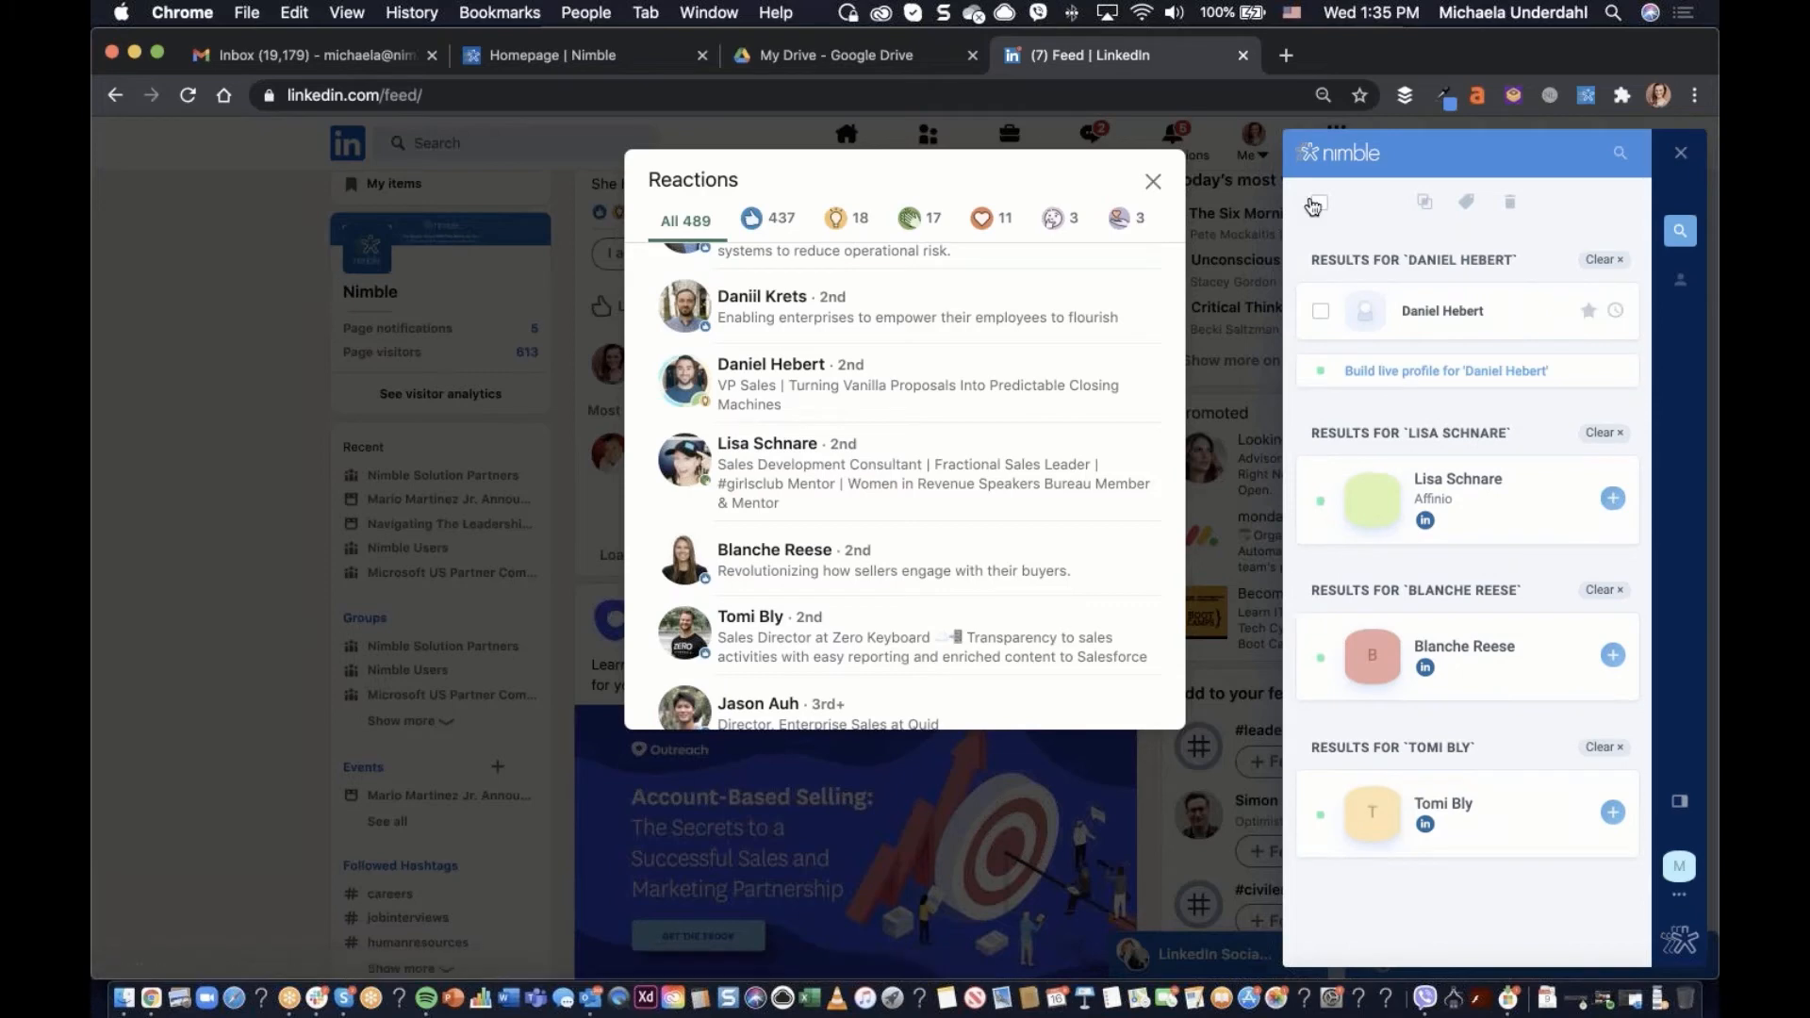
Select all existing contacts in the sidebar results, deselect them, and clear all four result groups
left_click(1319, 203)
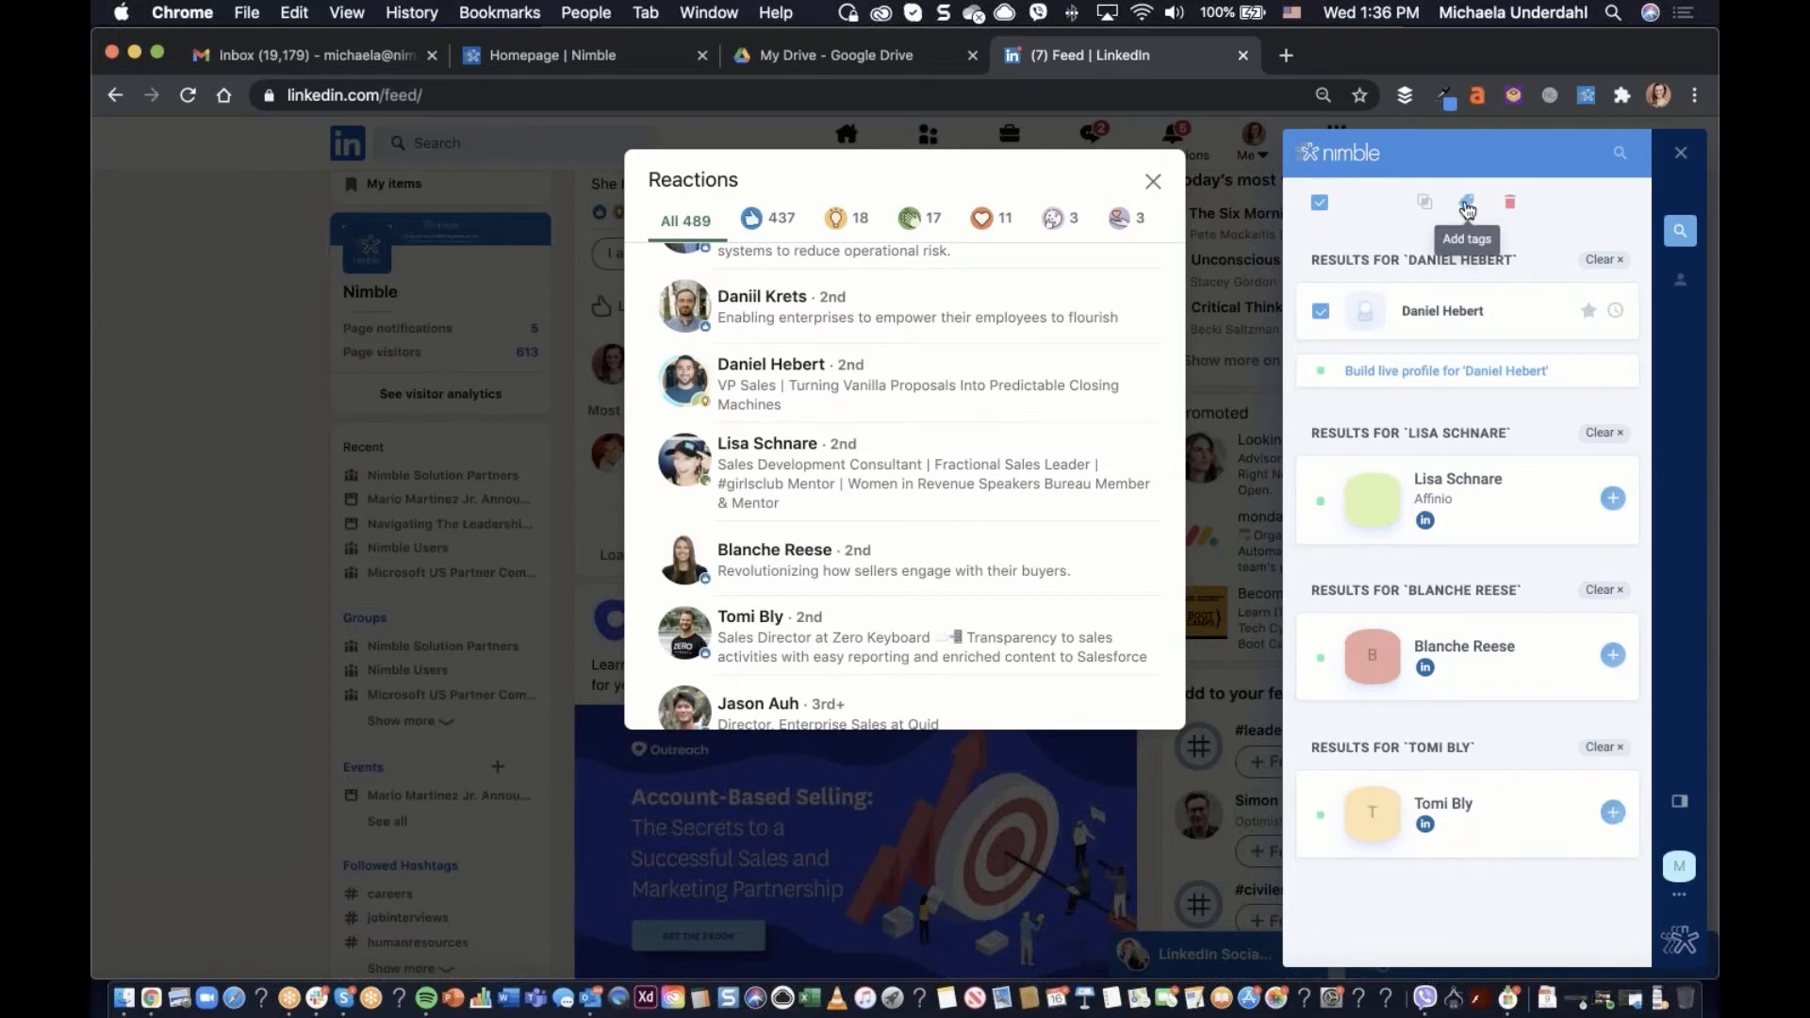
left_click(1320, 204)
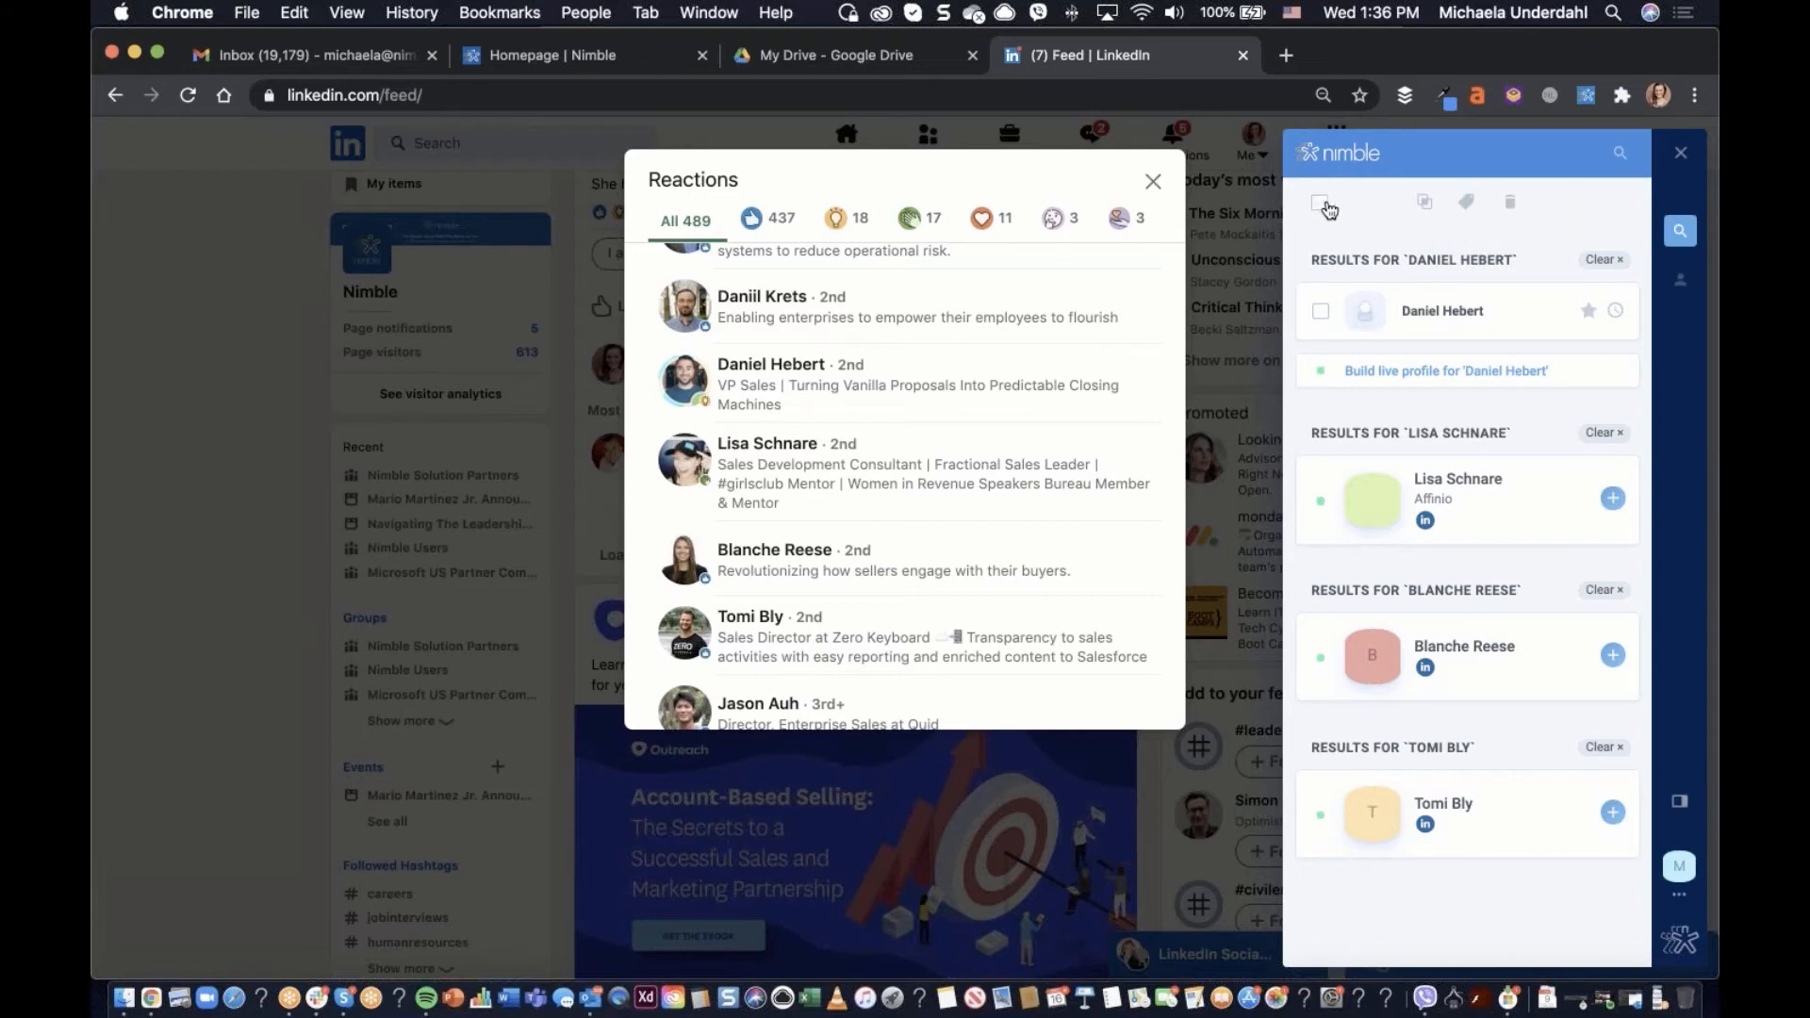
left_click(1620, 264)
left_click(1622, 266)
left_click(1621, 266)
left_click(1622, 266)
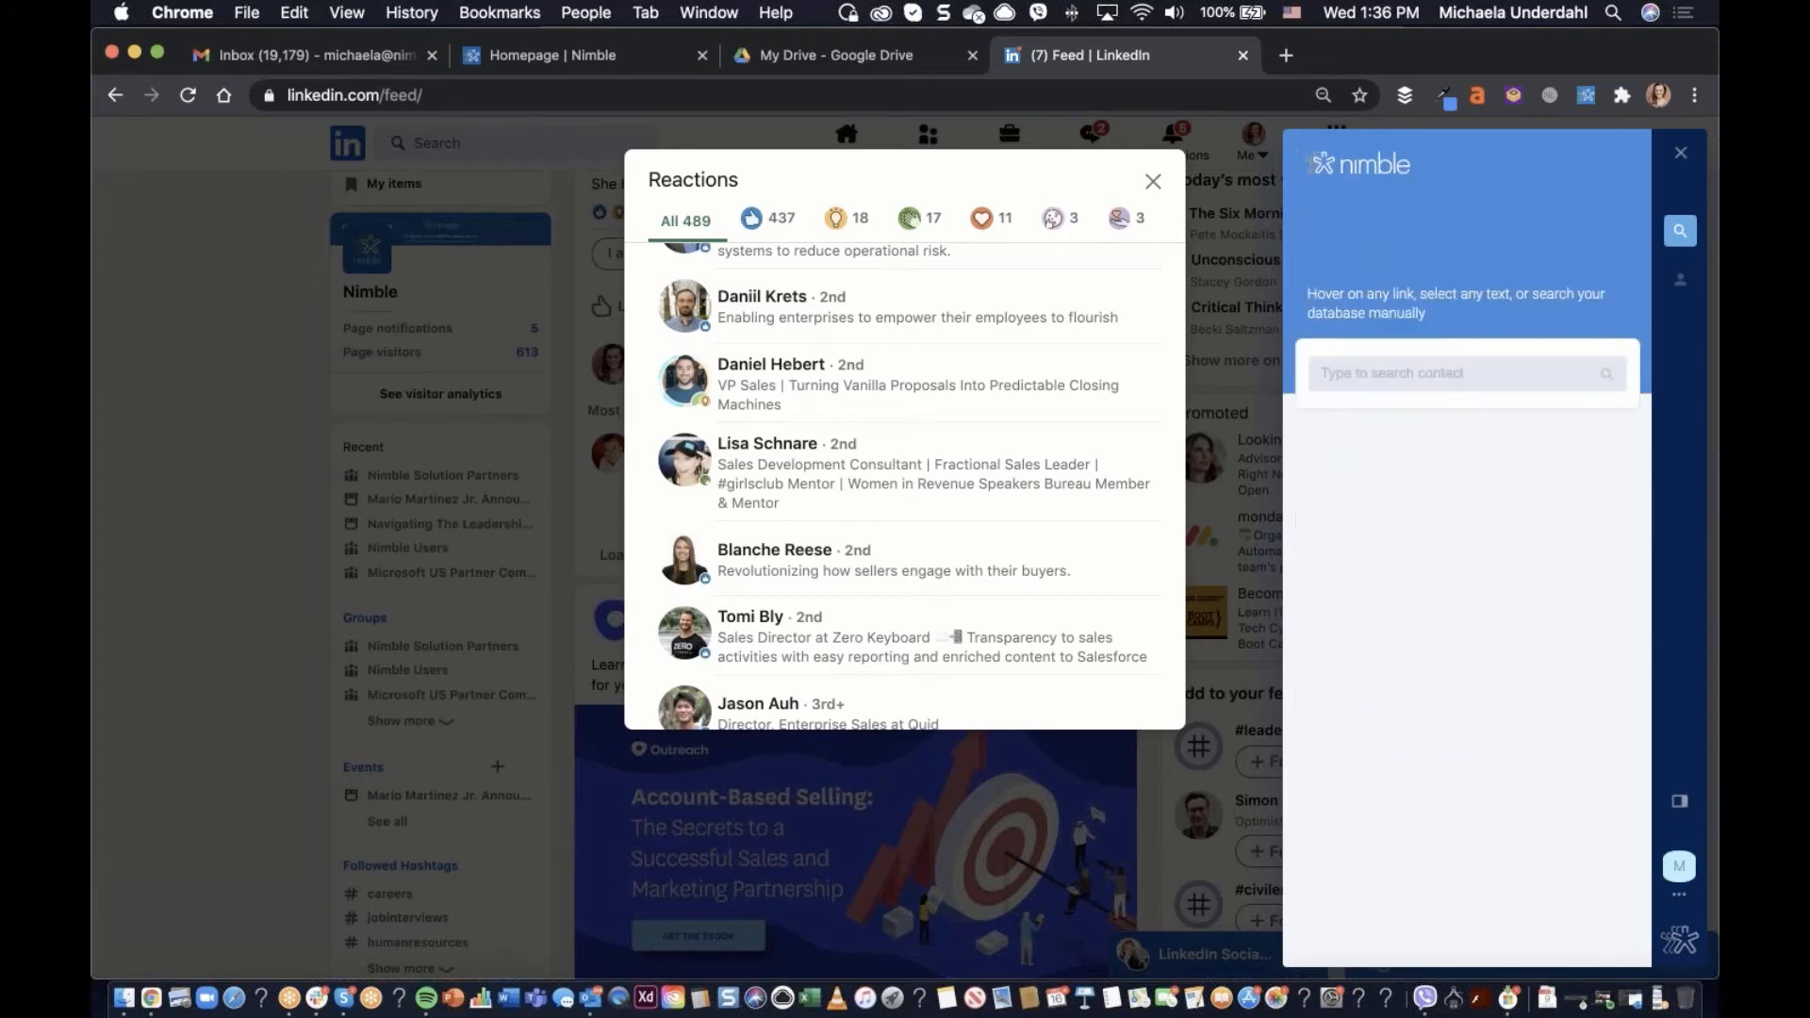
Close the reactions list and browse the LinkedIn feed around the SDR interview post
left_click(1153, 181)
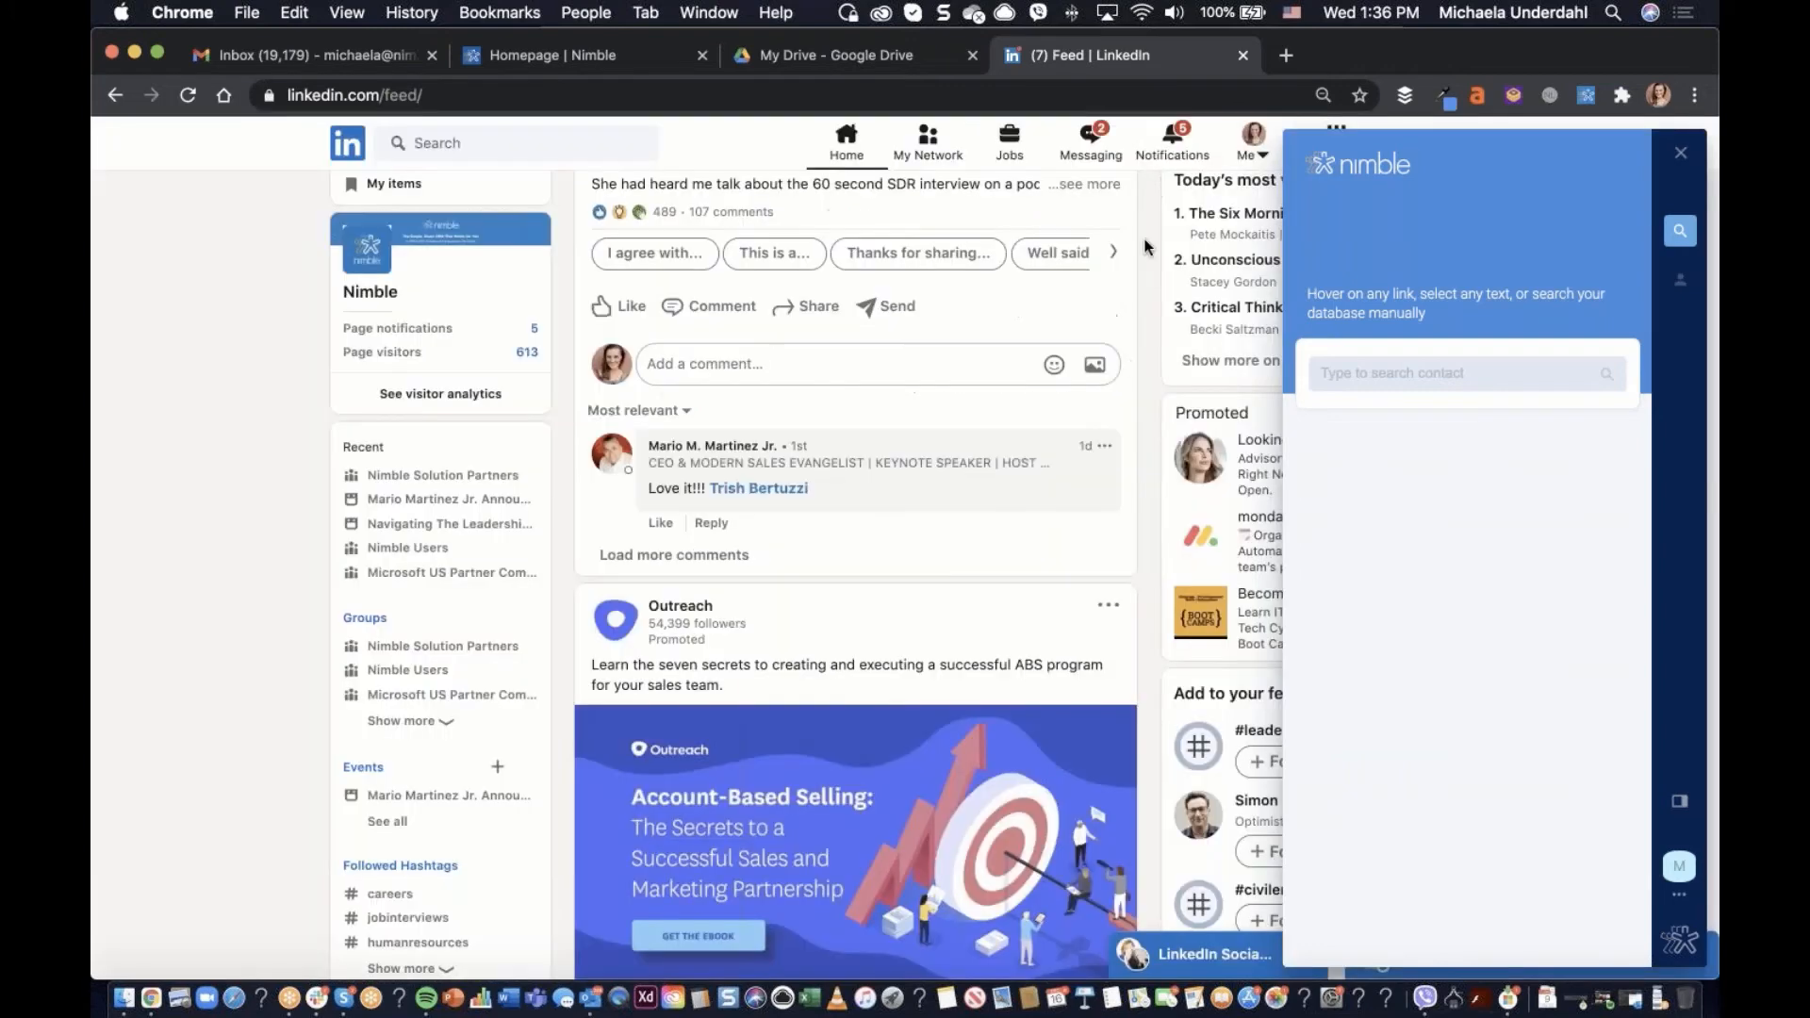
scroll(1143, 393, "down", 2)
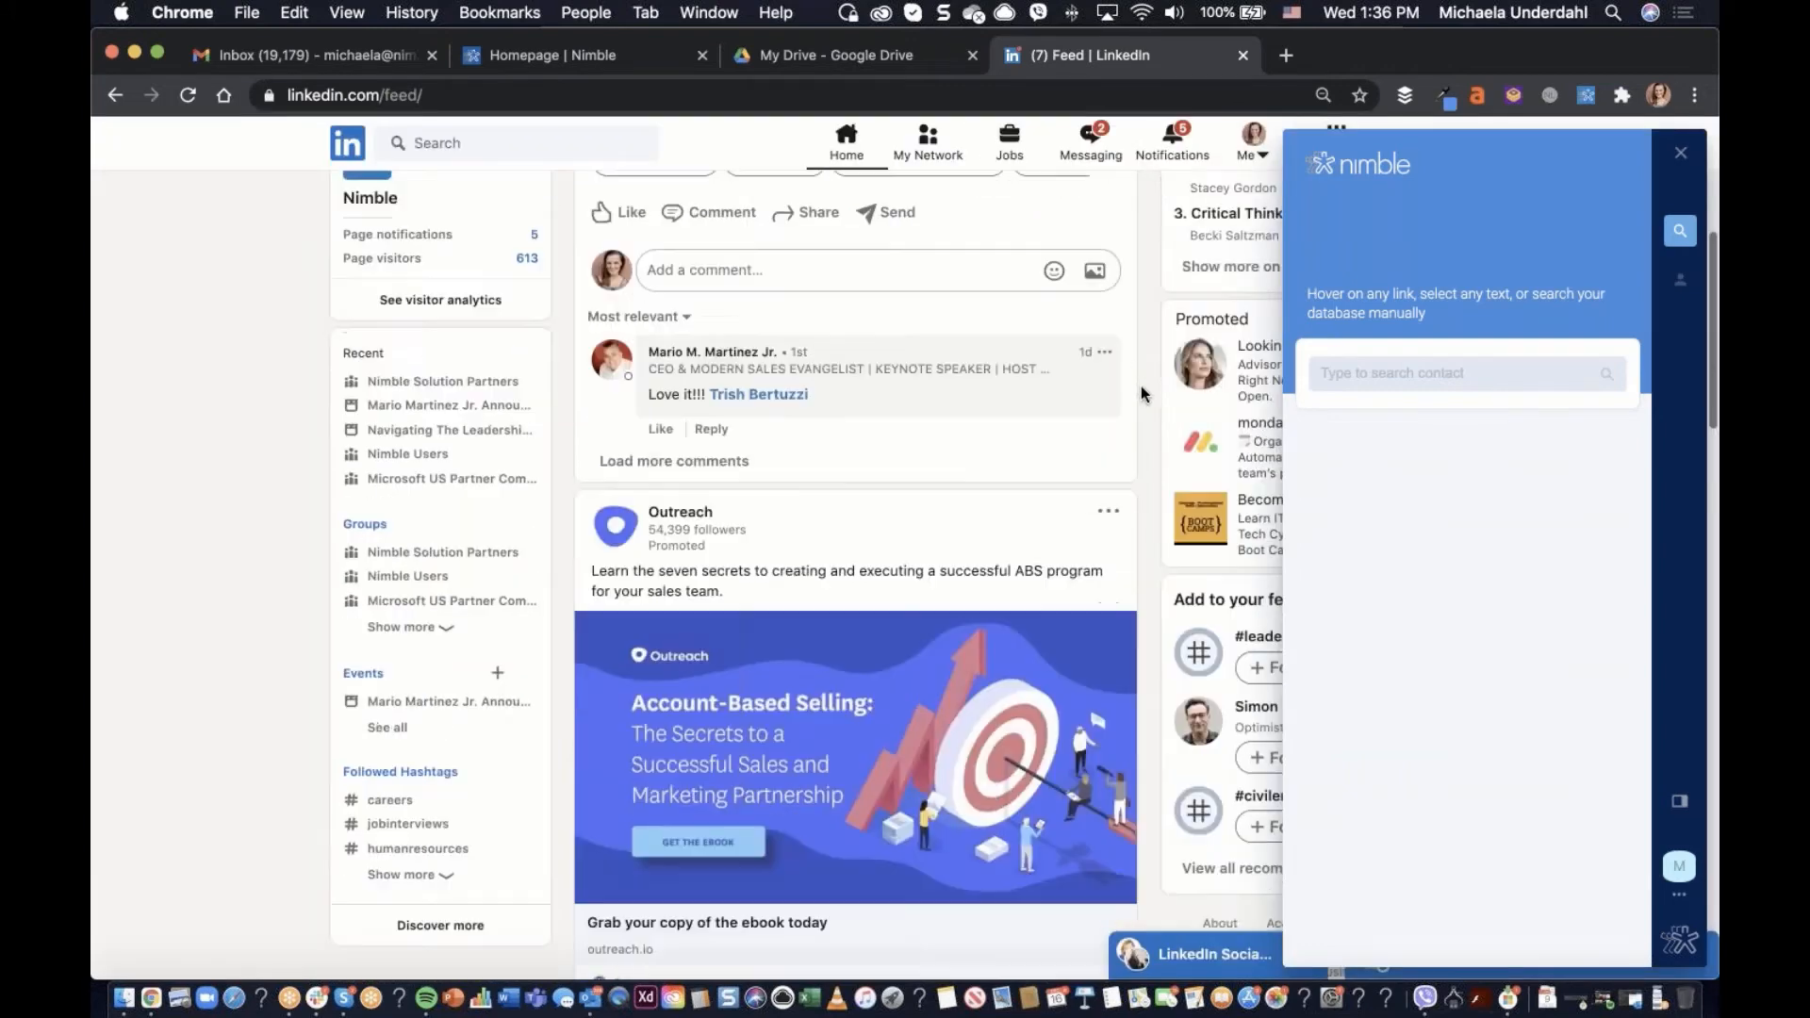
scroll(1143, 537, "down", 2)
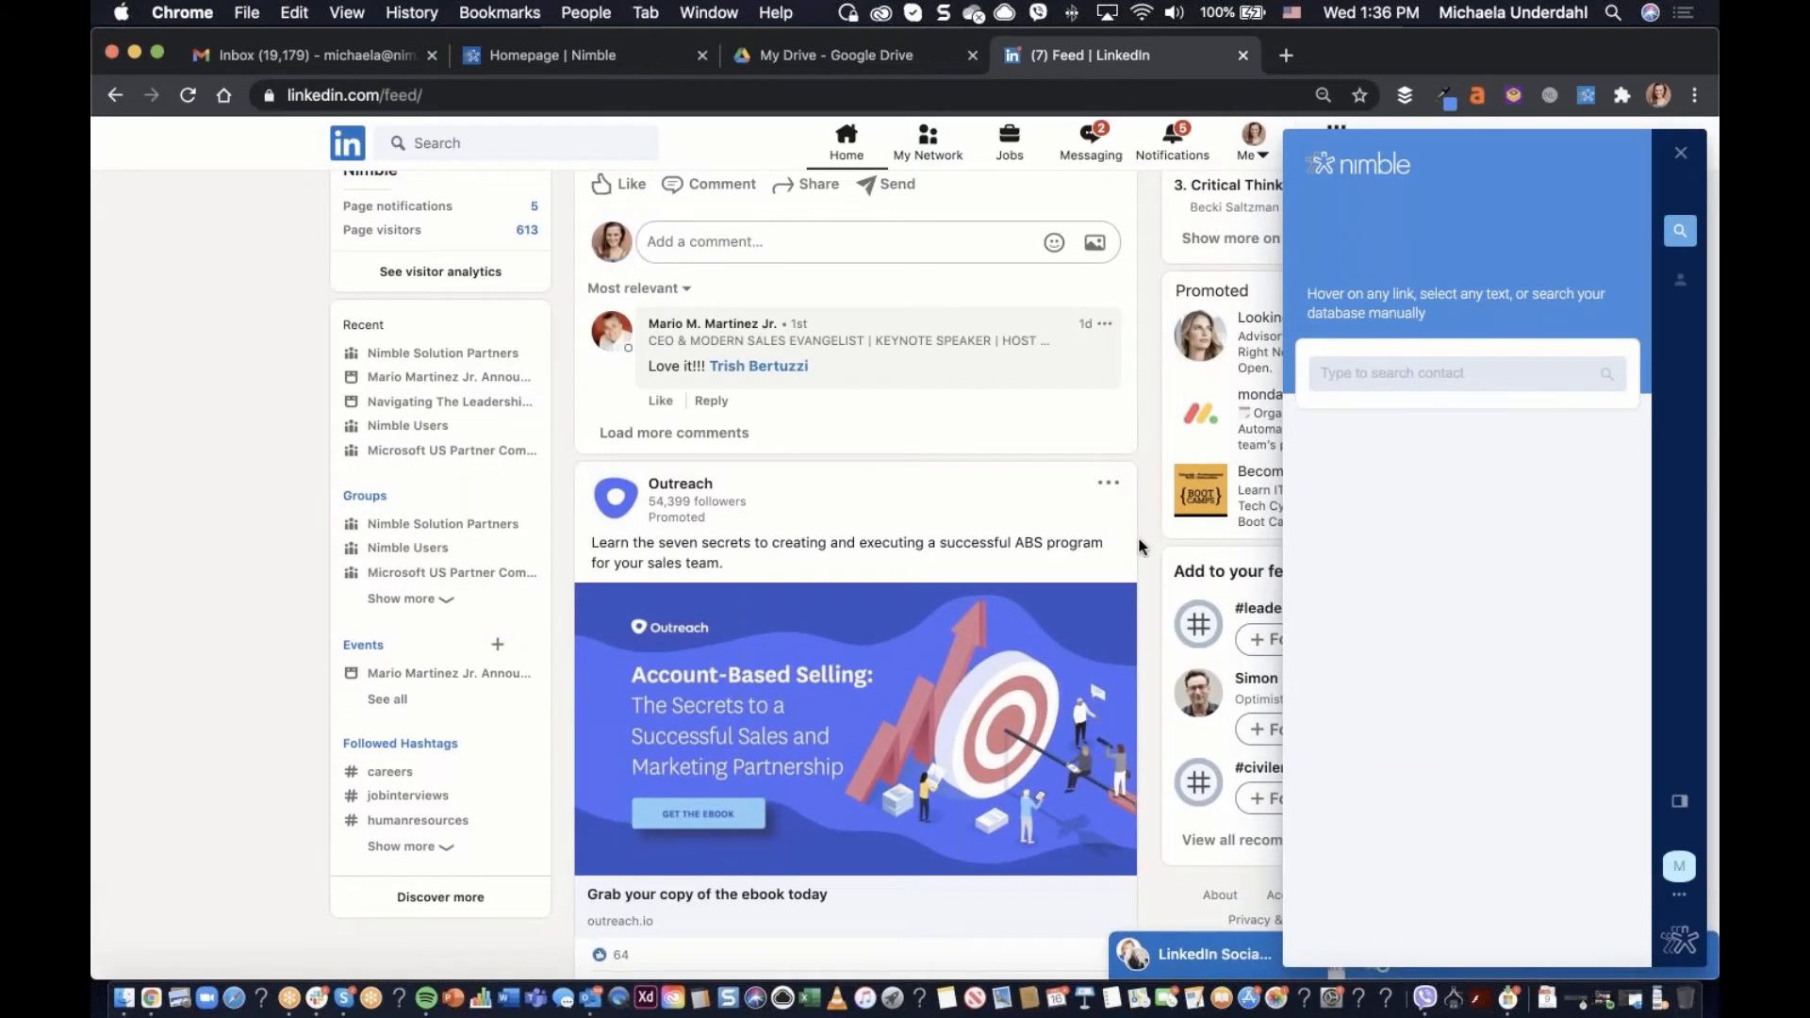
scroll(1140, 547, "up", 5)
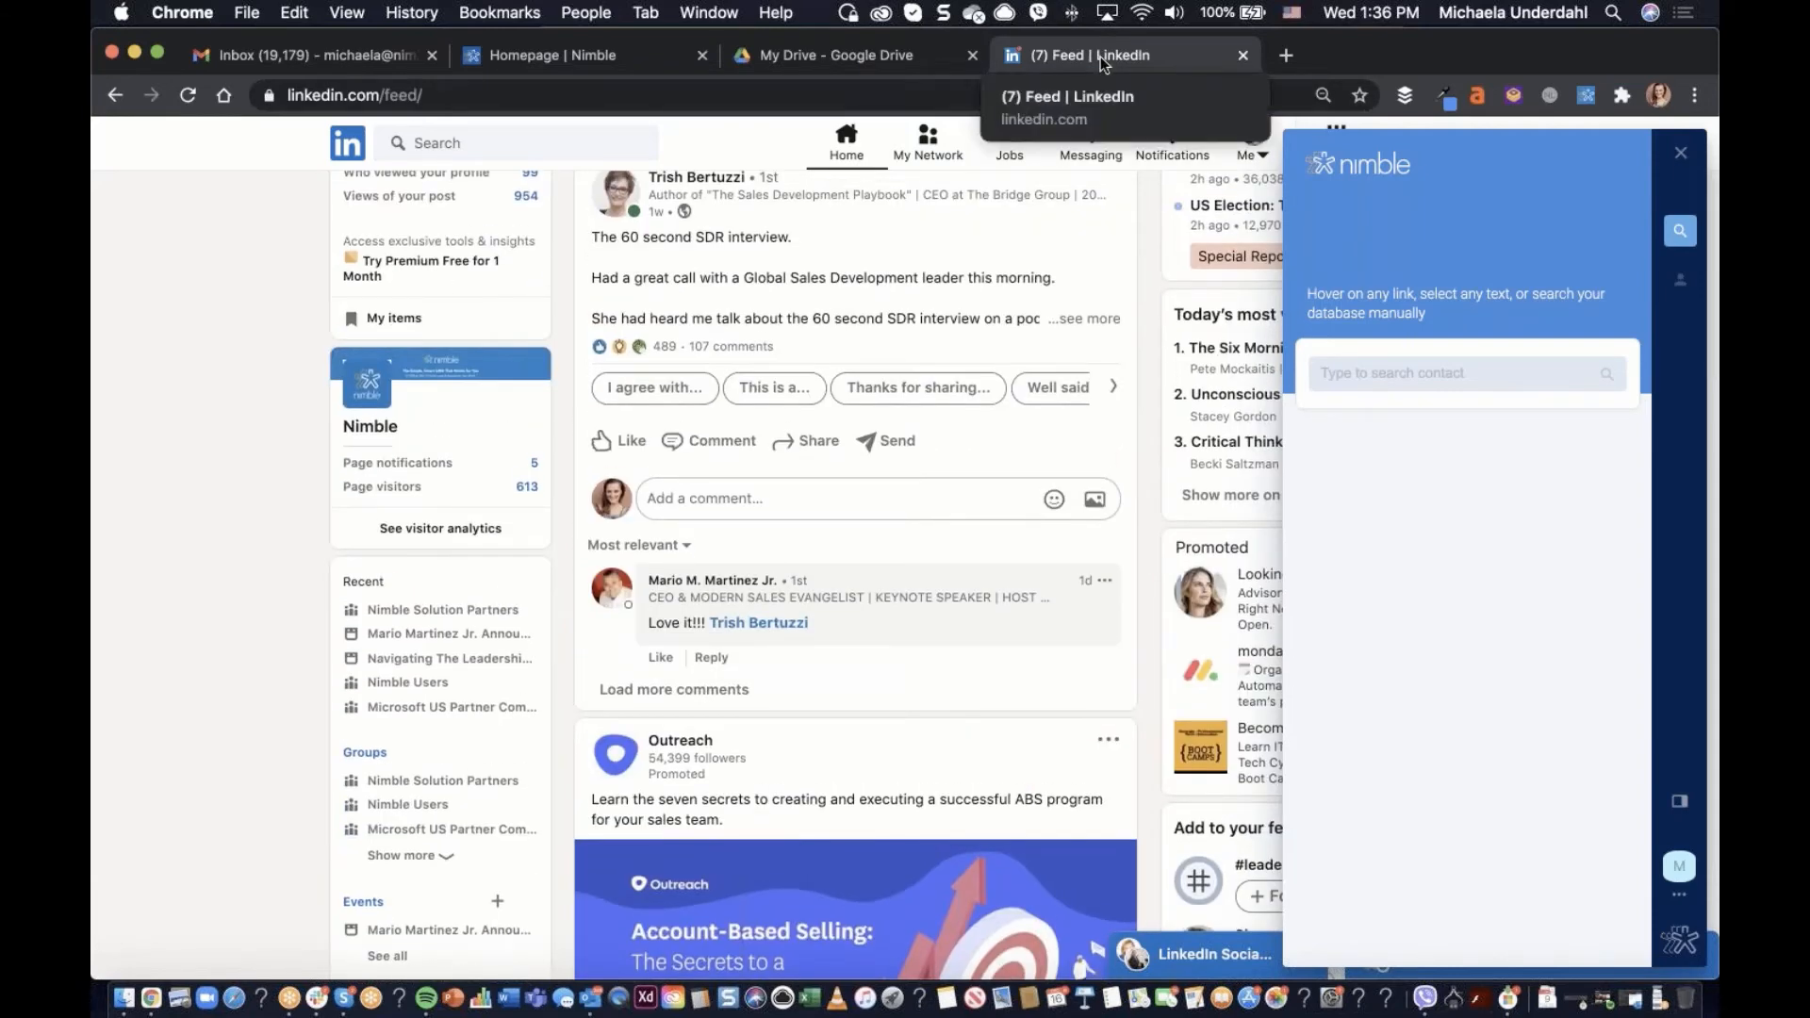
Switch to Gmail, open the email "The B Squared Media 2020 Covid Business Diary", and review its sender's matching contact and live profile in Nimble
left_click(331, 58)
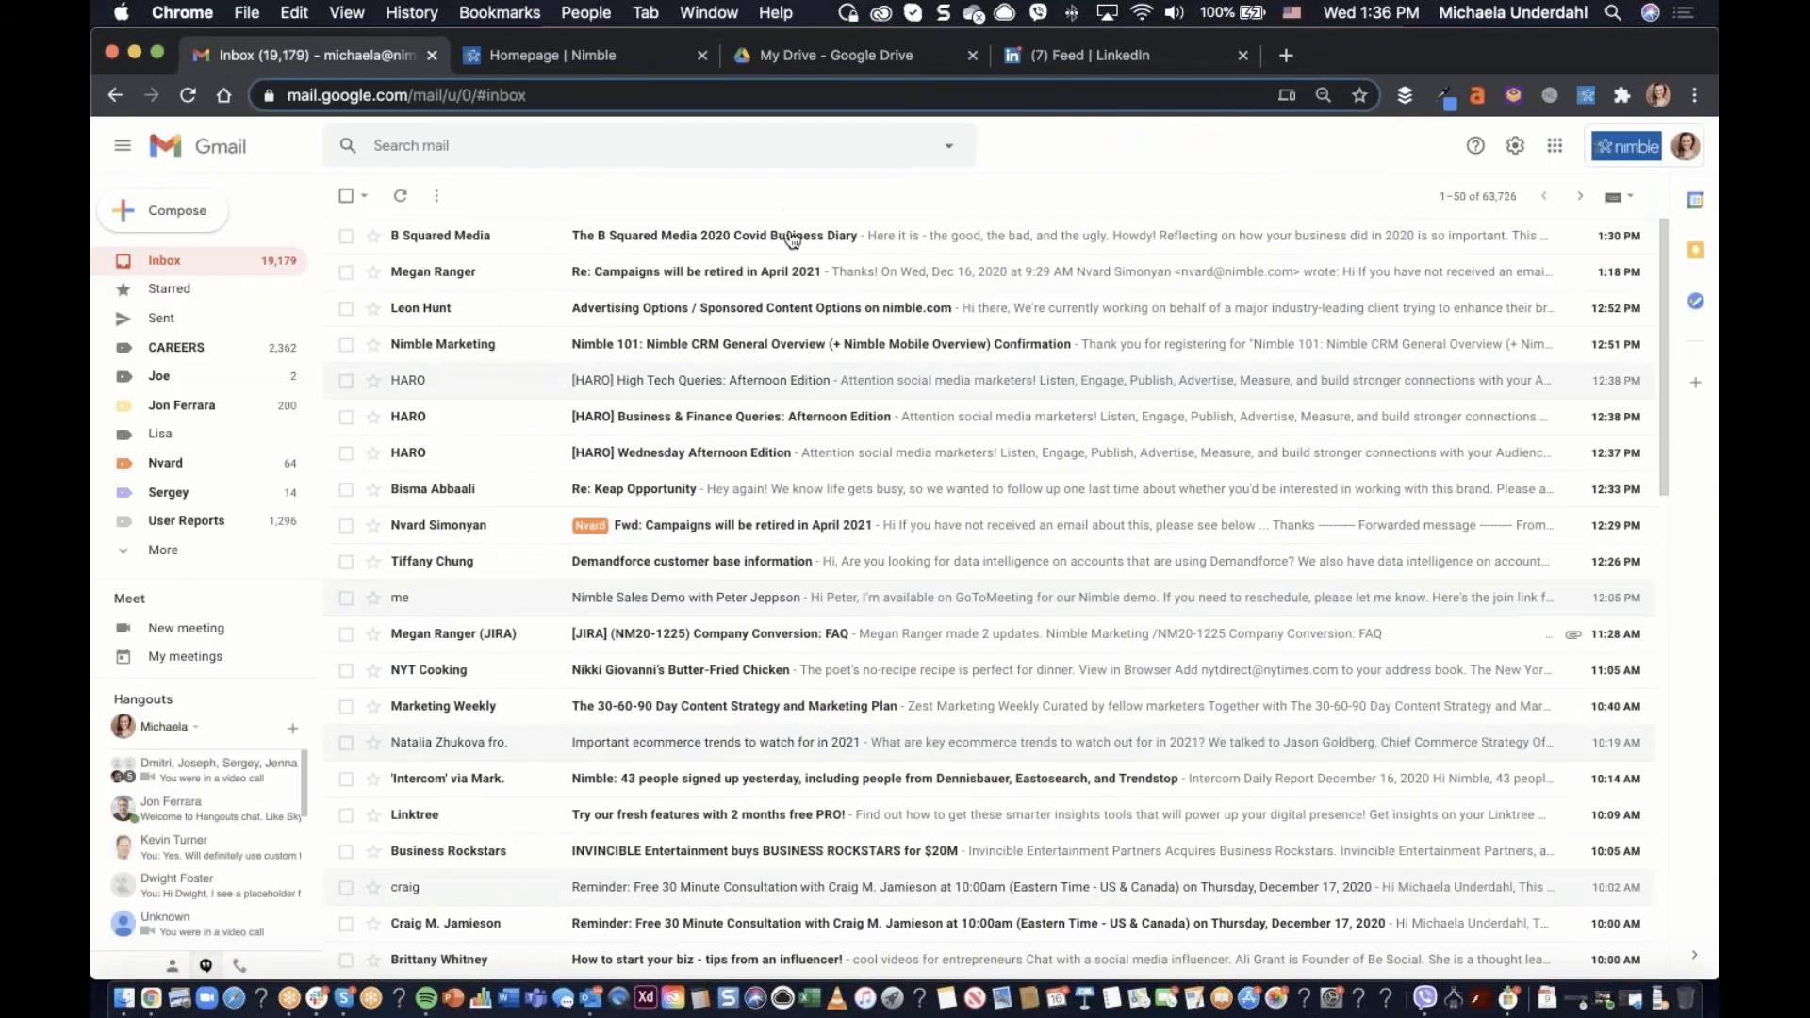
left_click(792, 238)
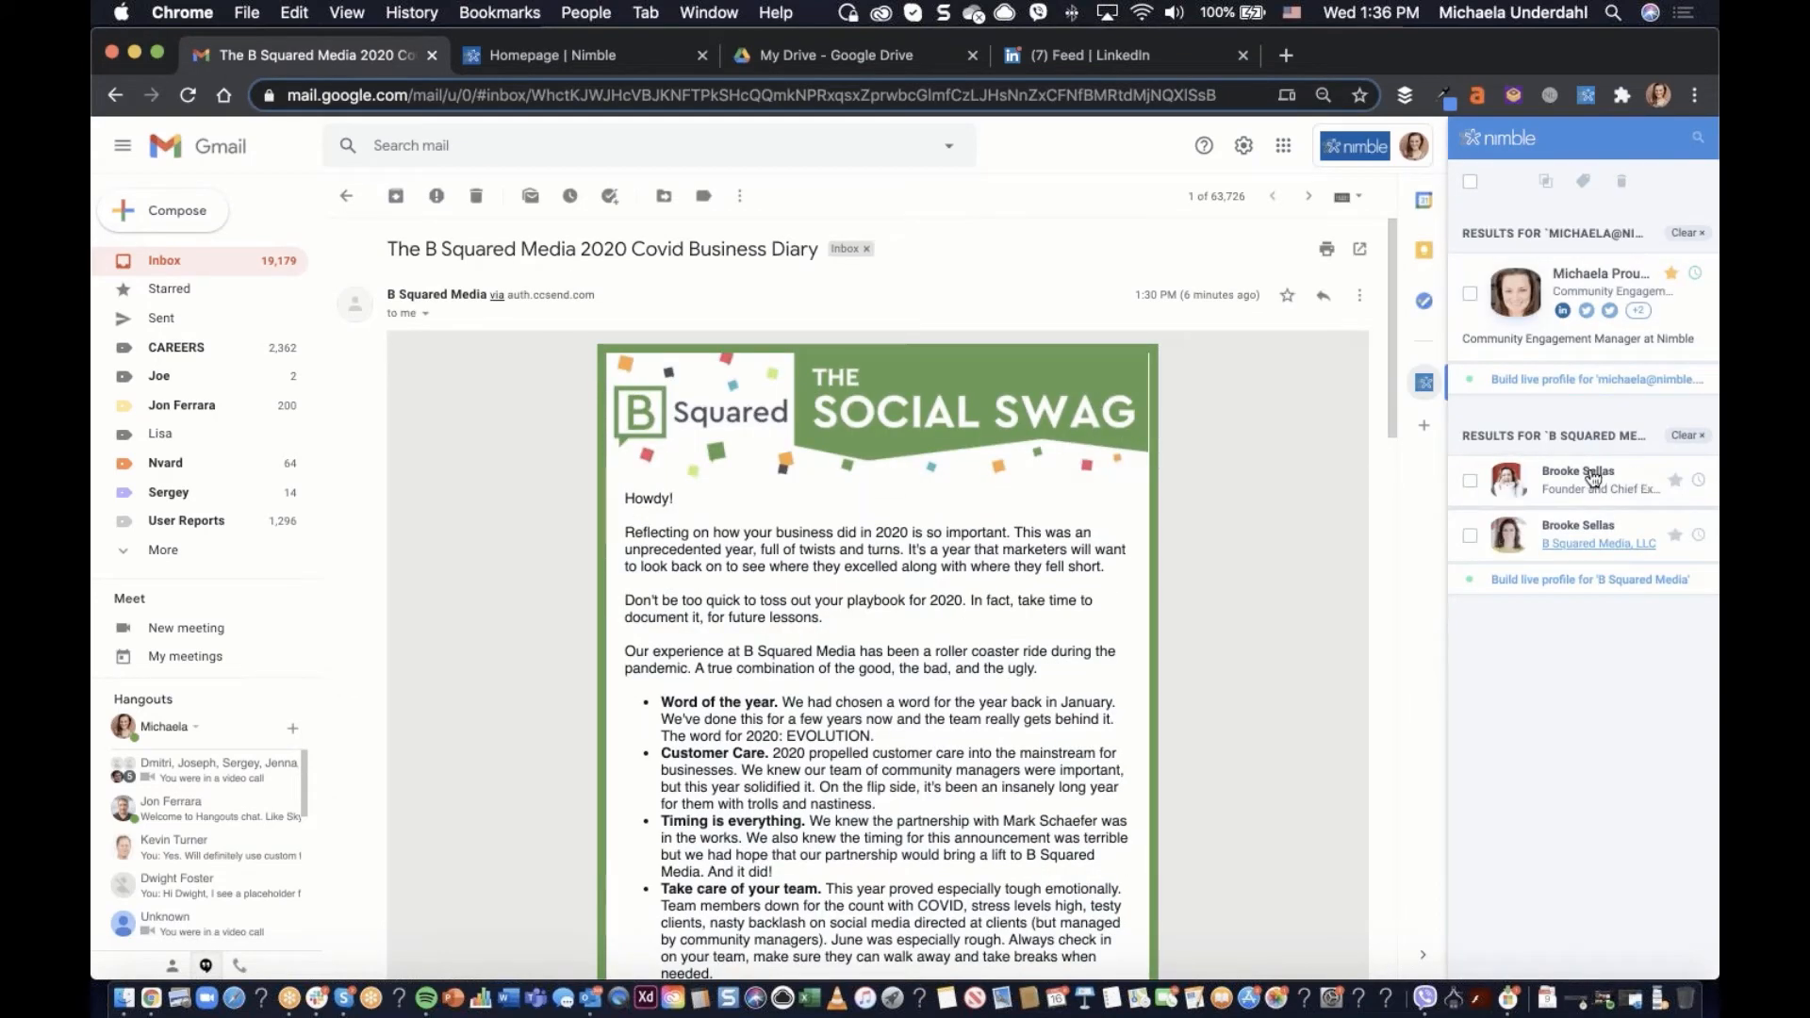
left_click(1644, 476)
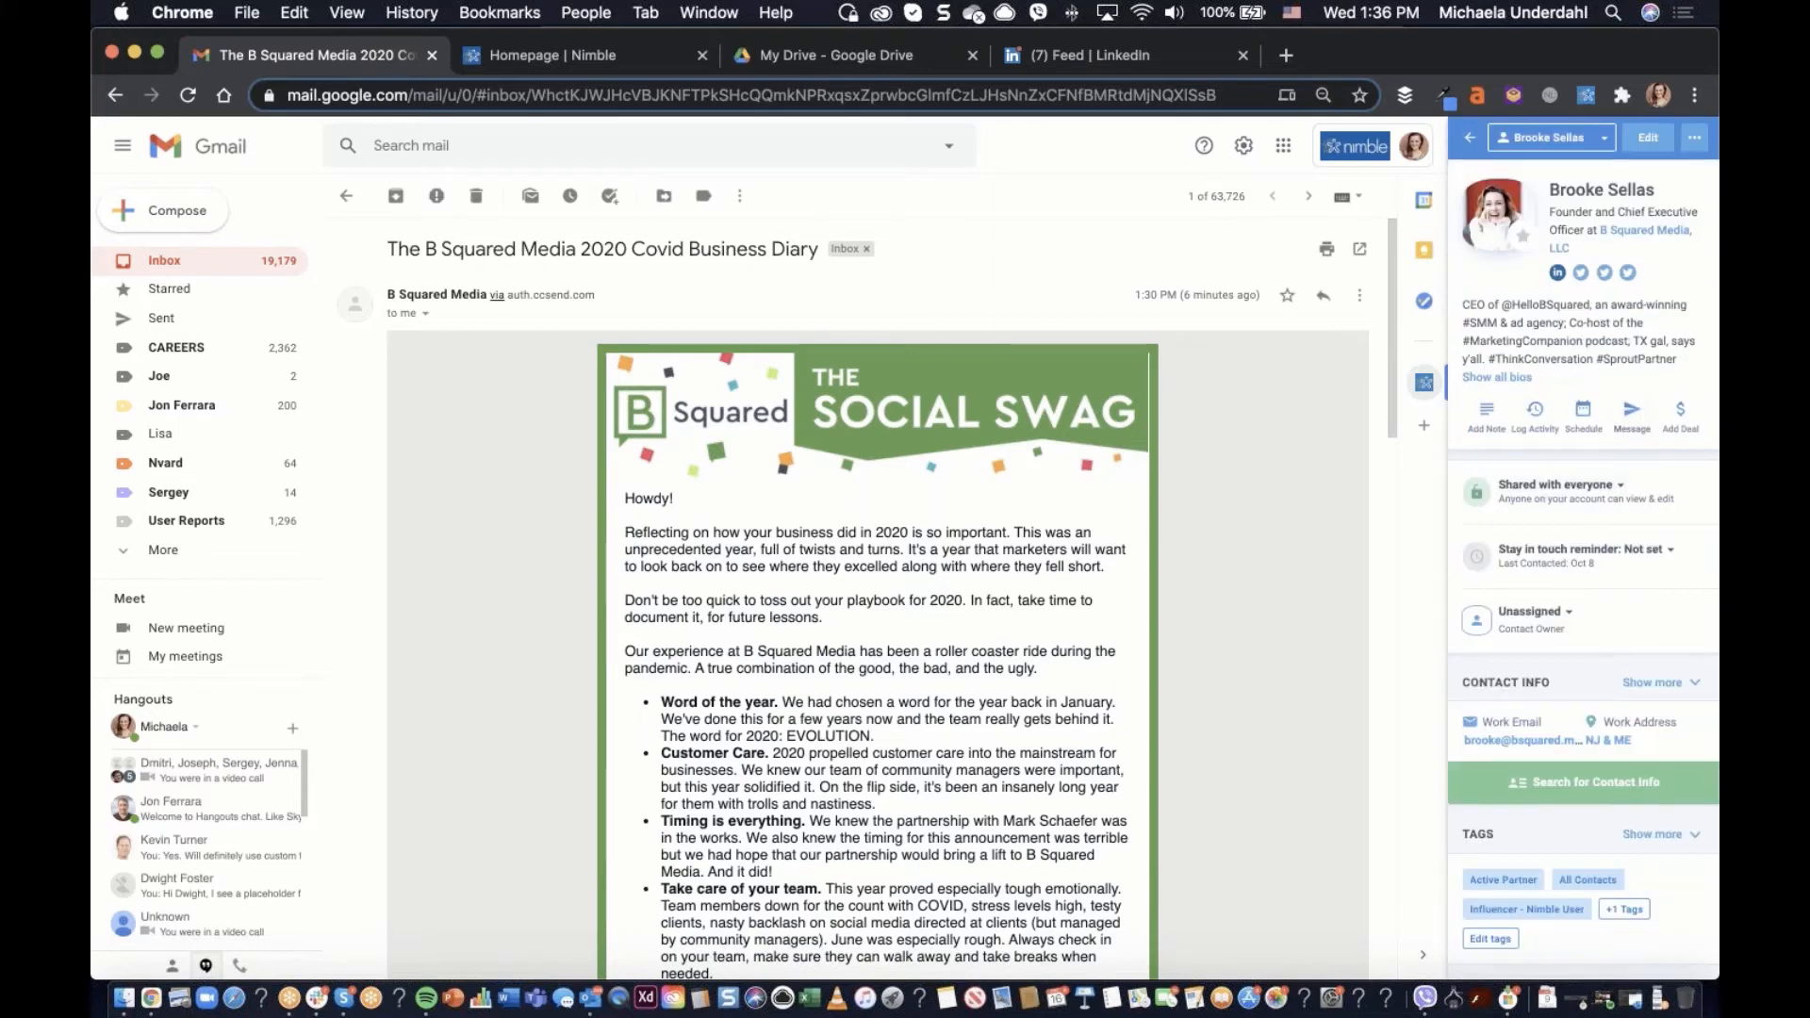
left_click(1469, 138)
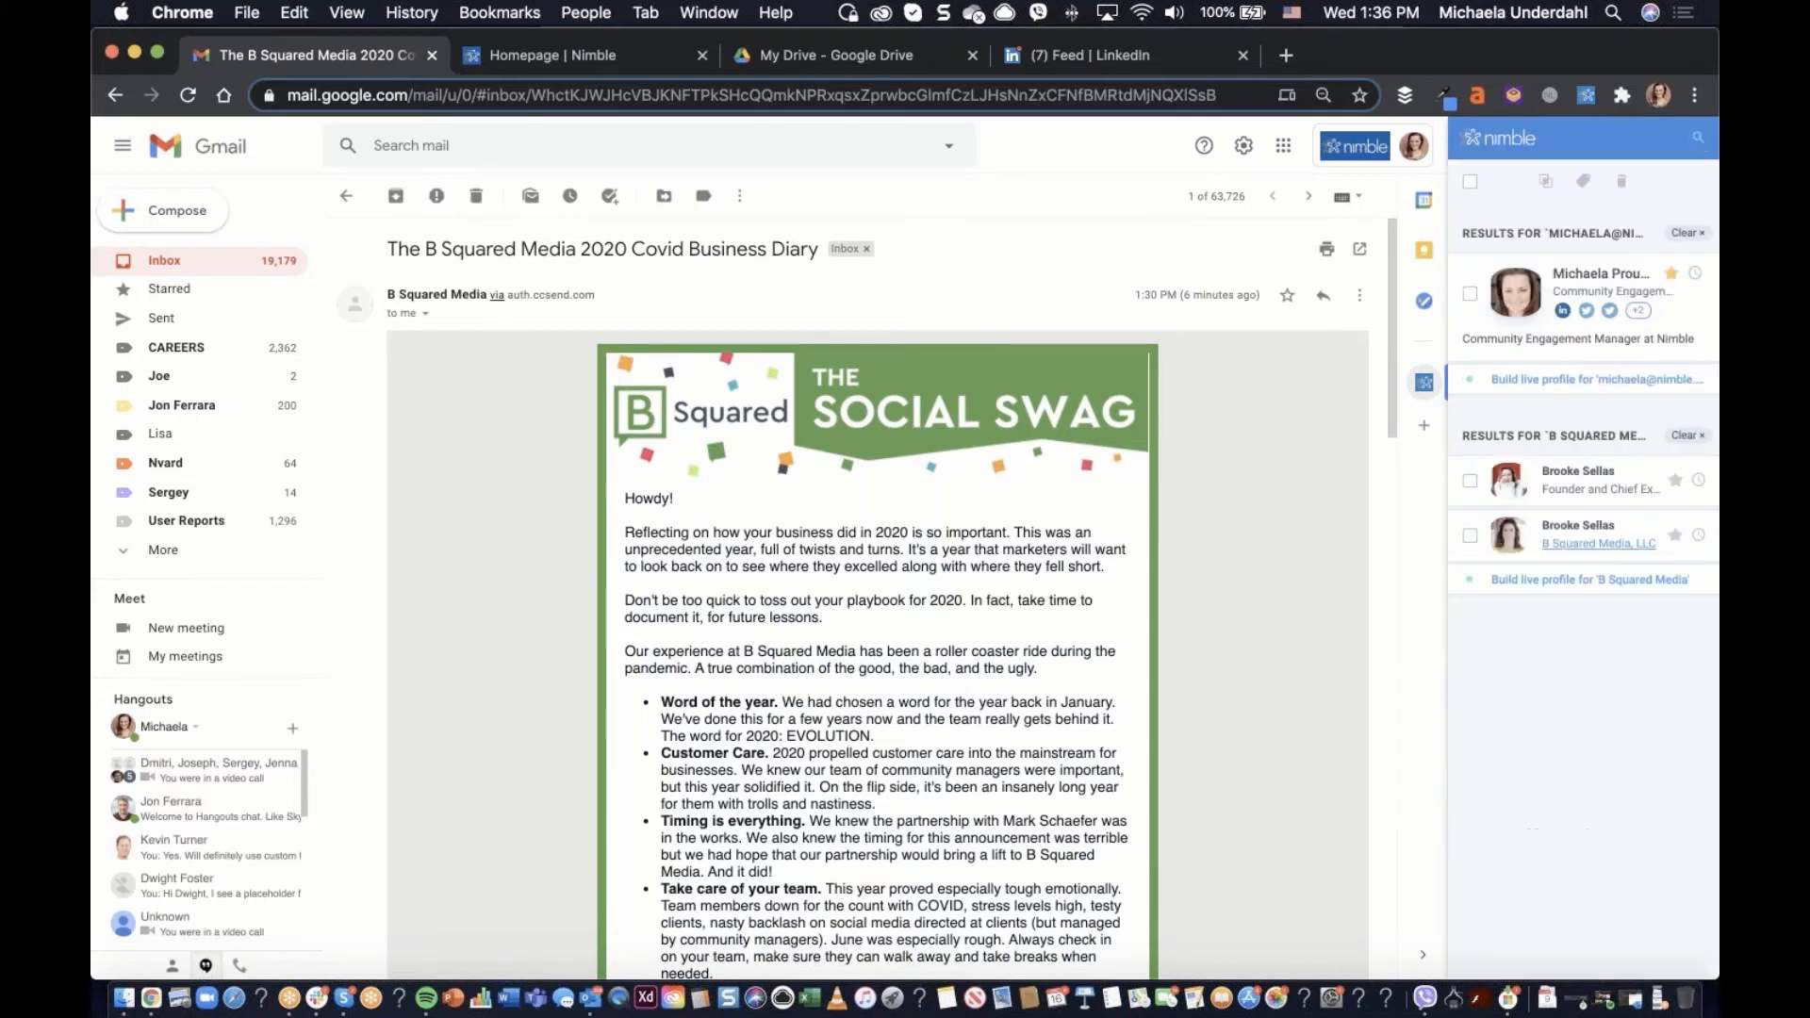
left_click(1583, 585)
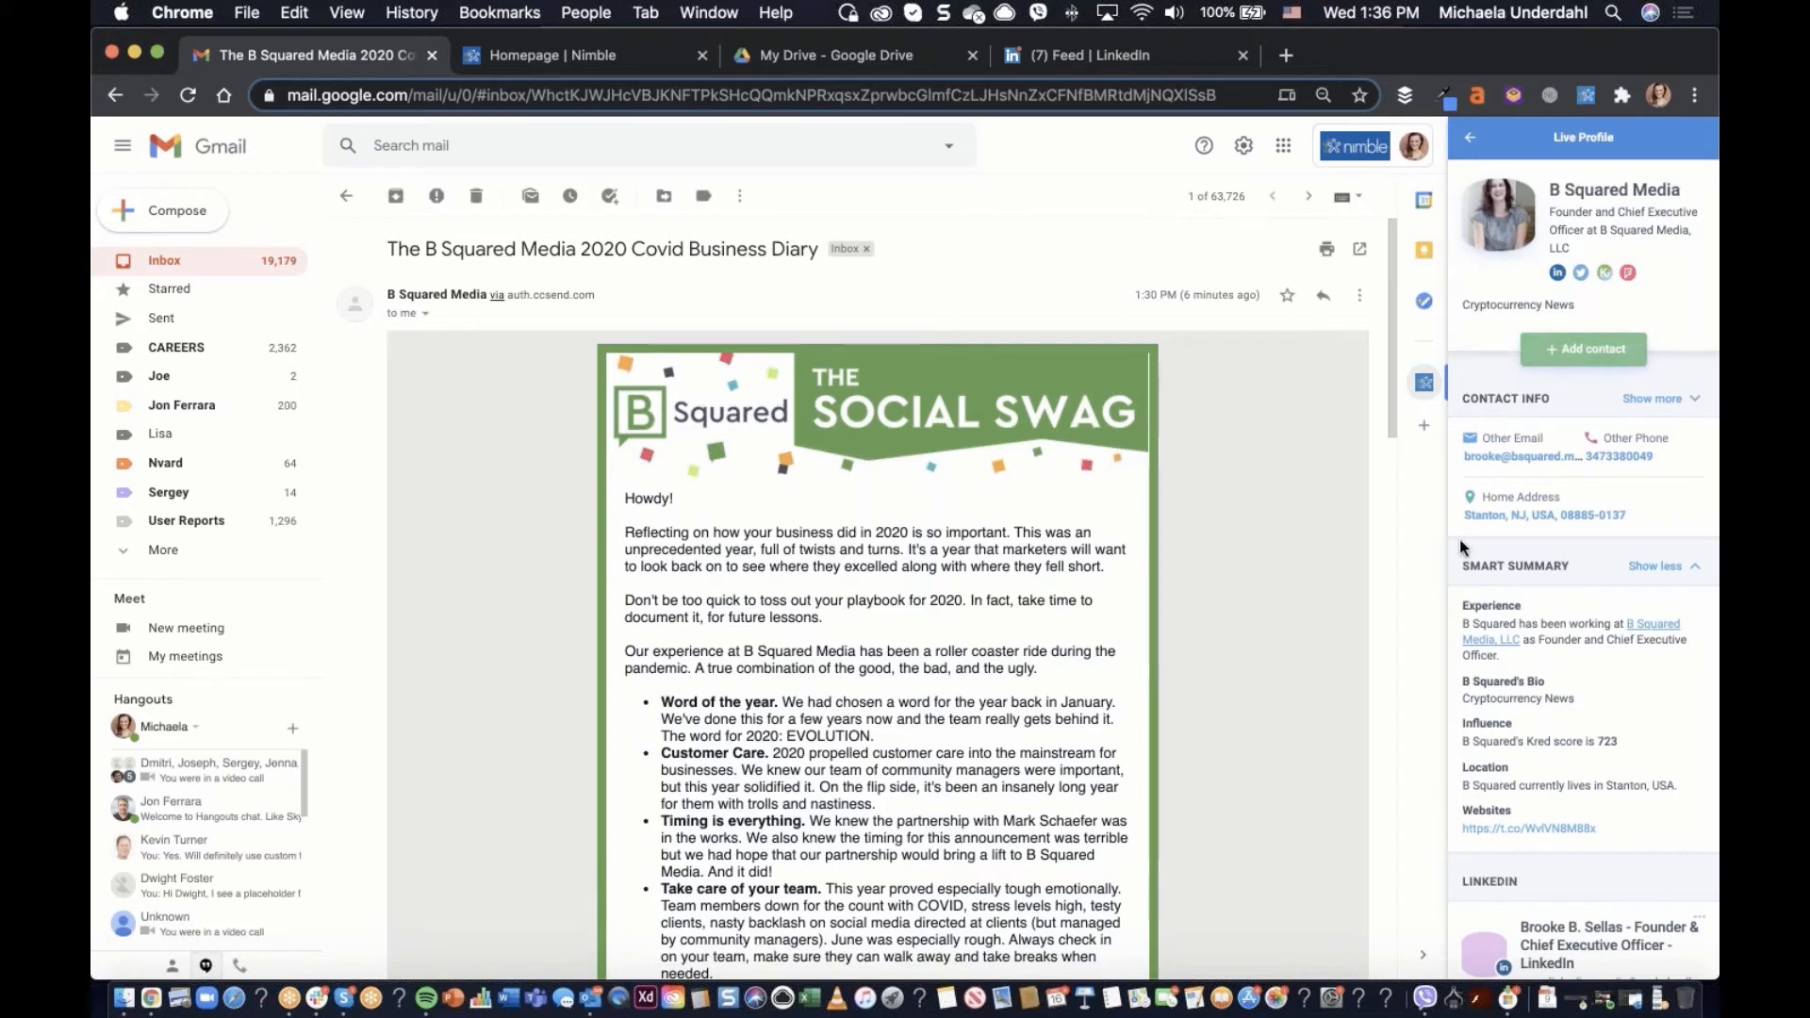
left_click(1470, 138)
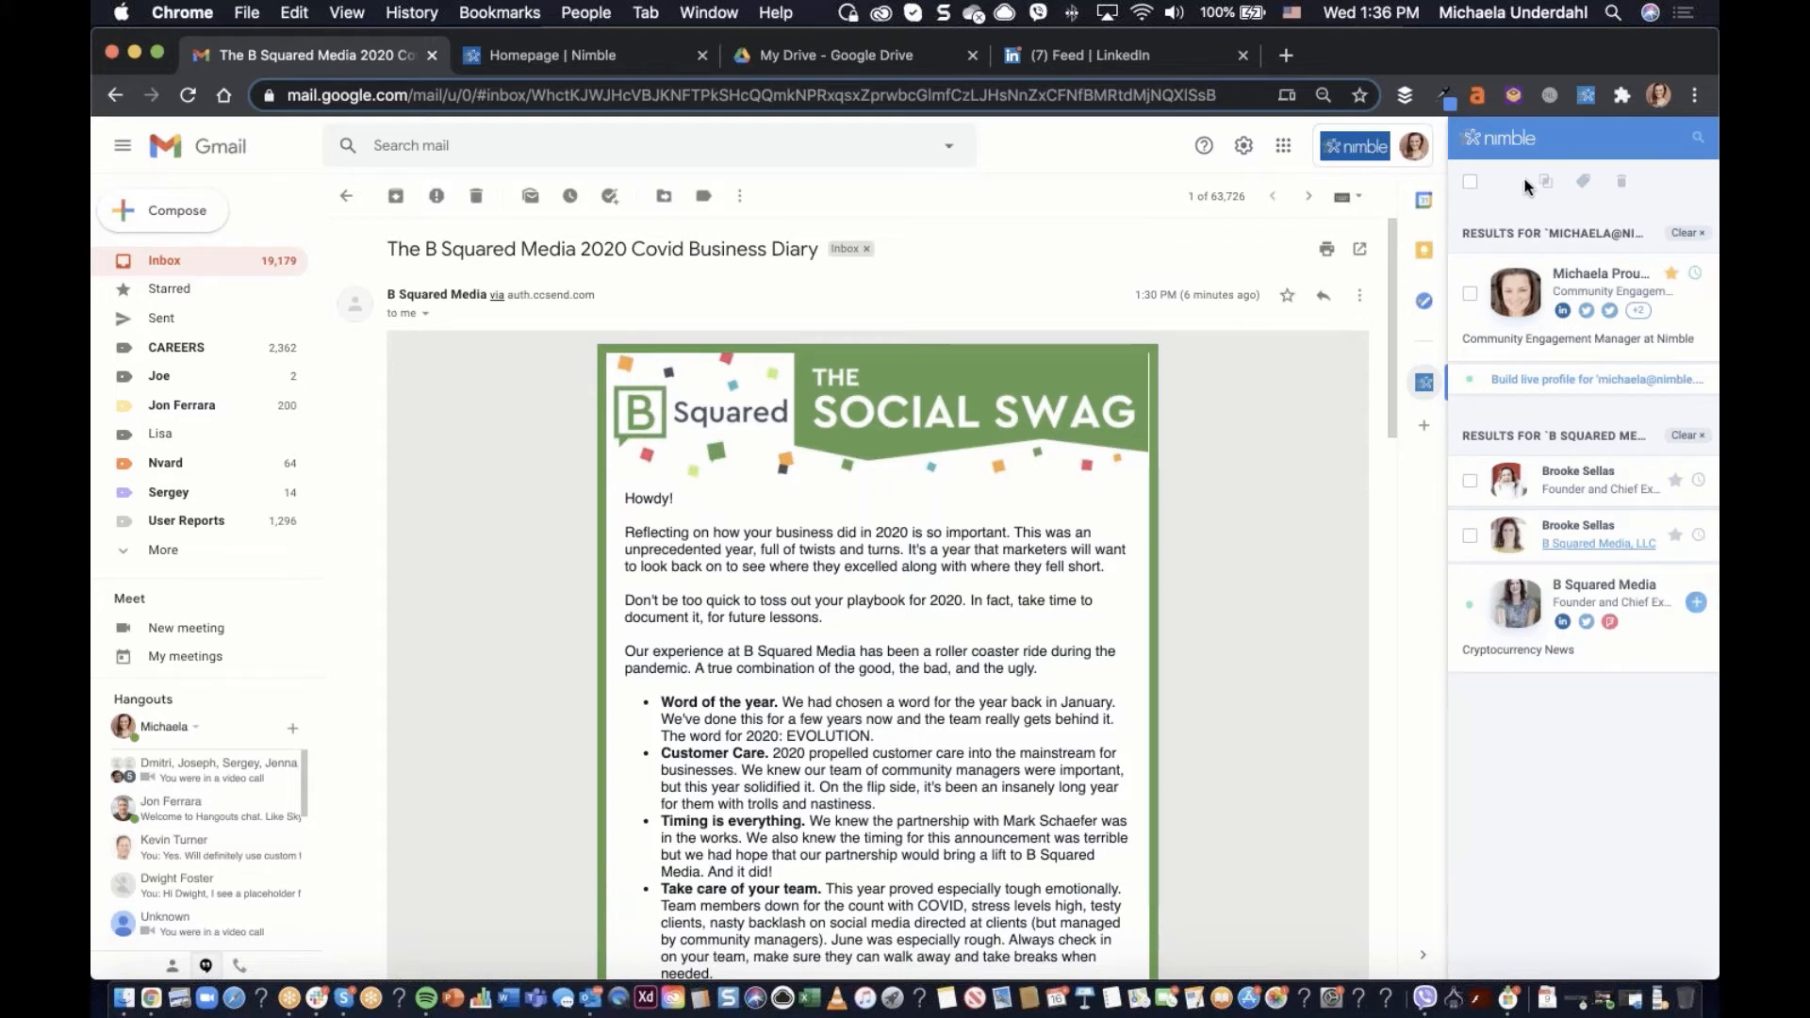
Switch to Outlook, move its window fully into view, and close and reopen the Nimble Contacts add-in for the Follow Up email
left_click(591, 1003)
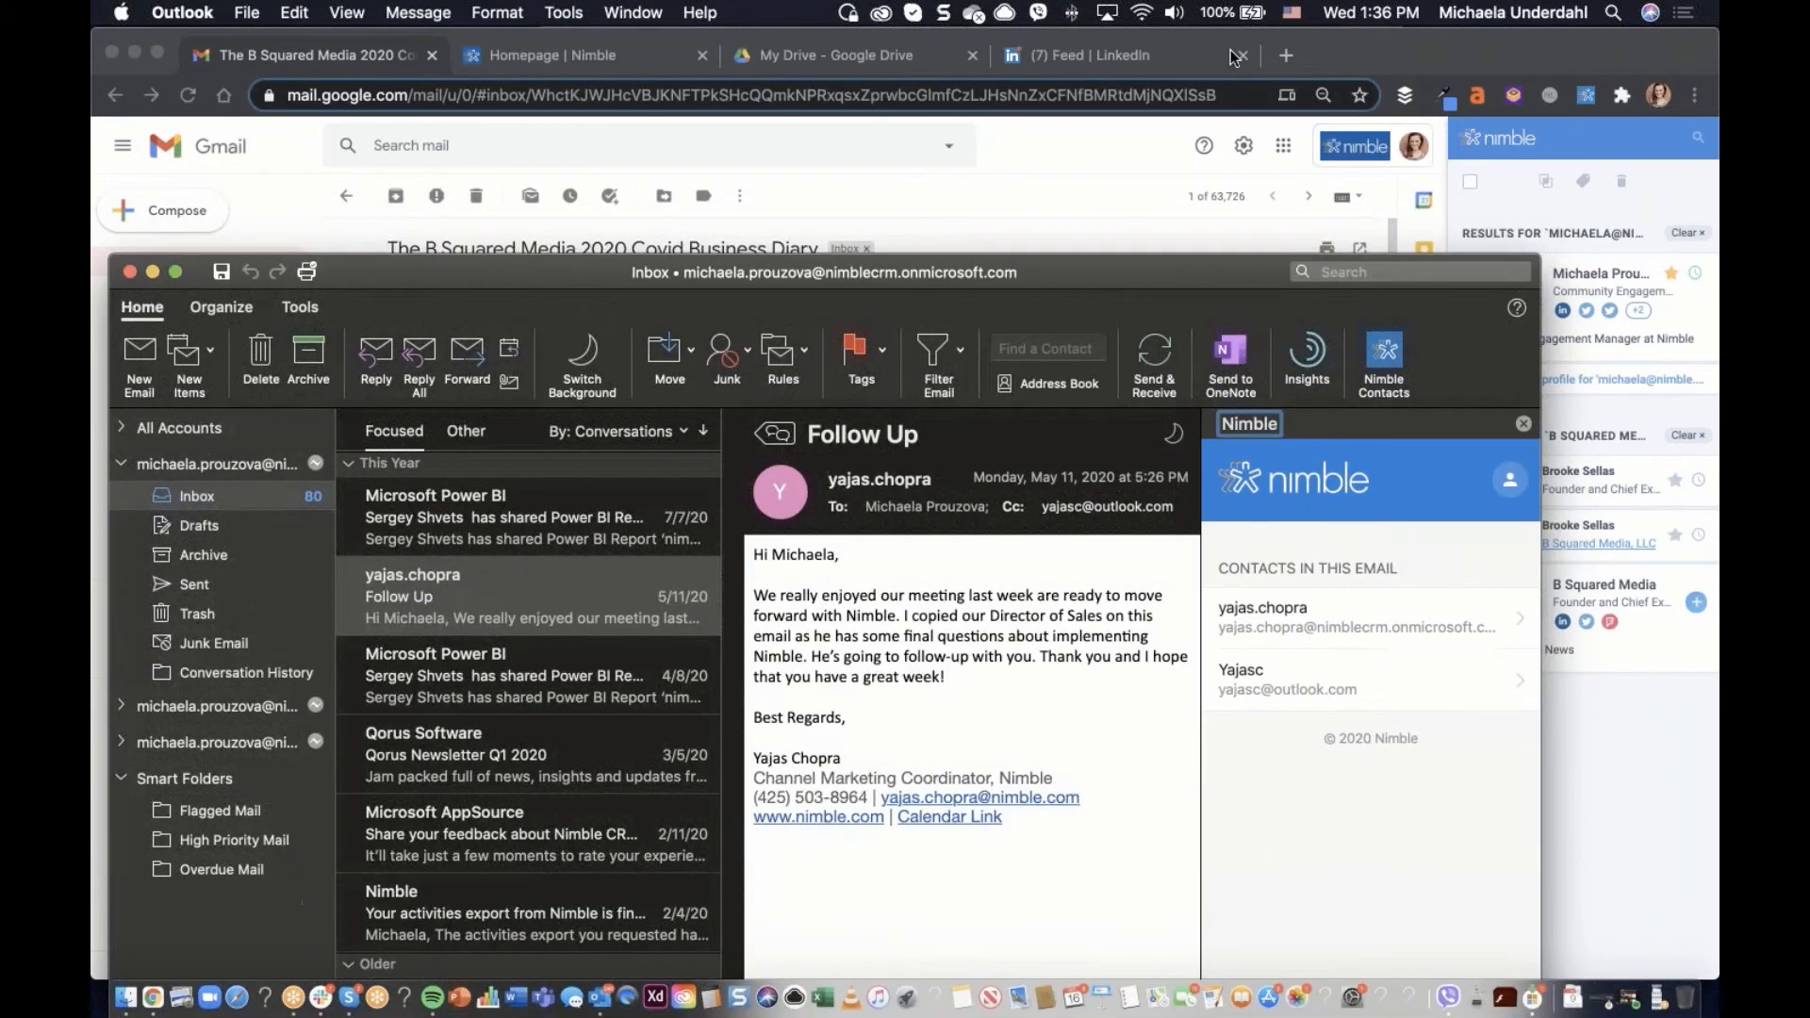
left_click_drag(1199, 272, 1257, 28)
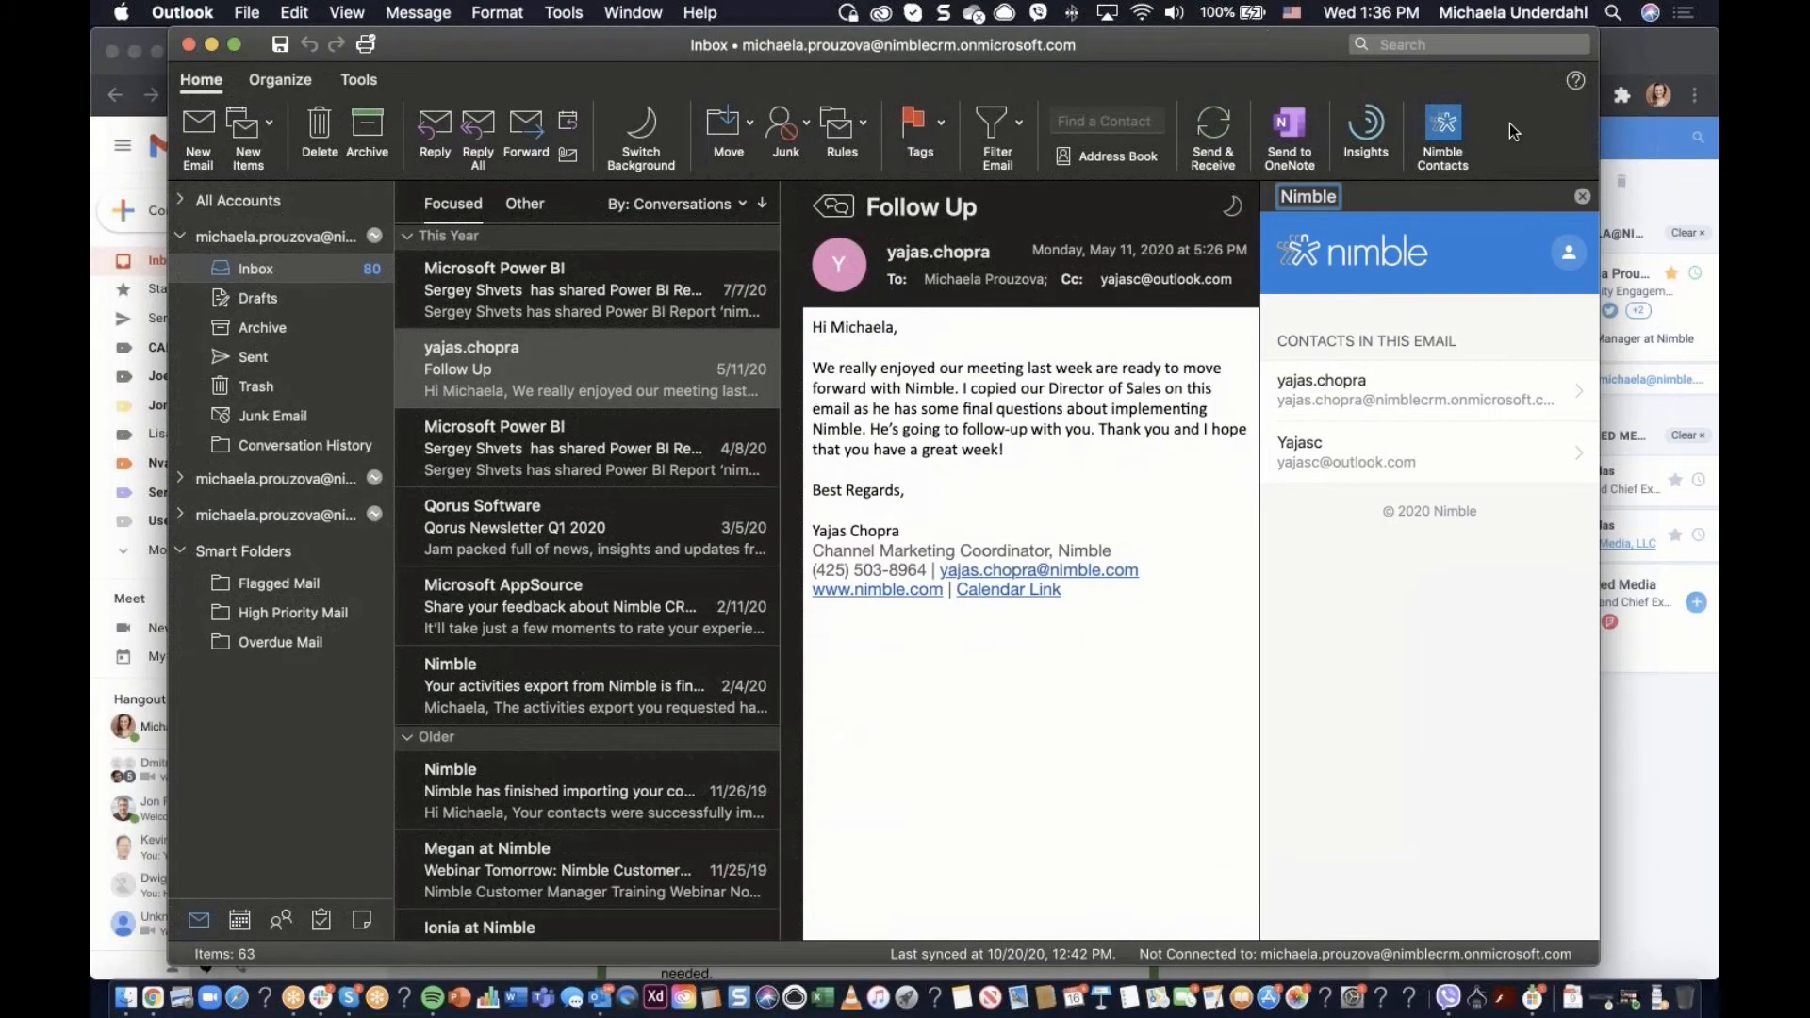
left_click(1582, 196)
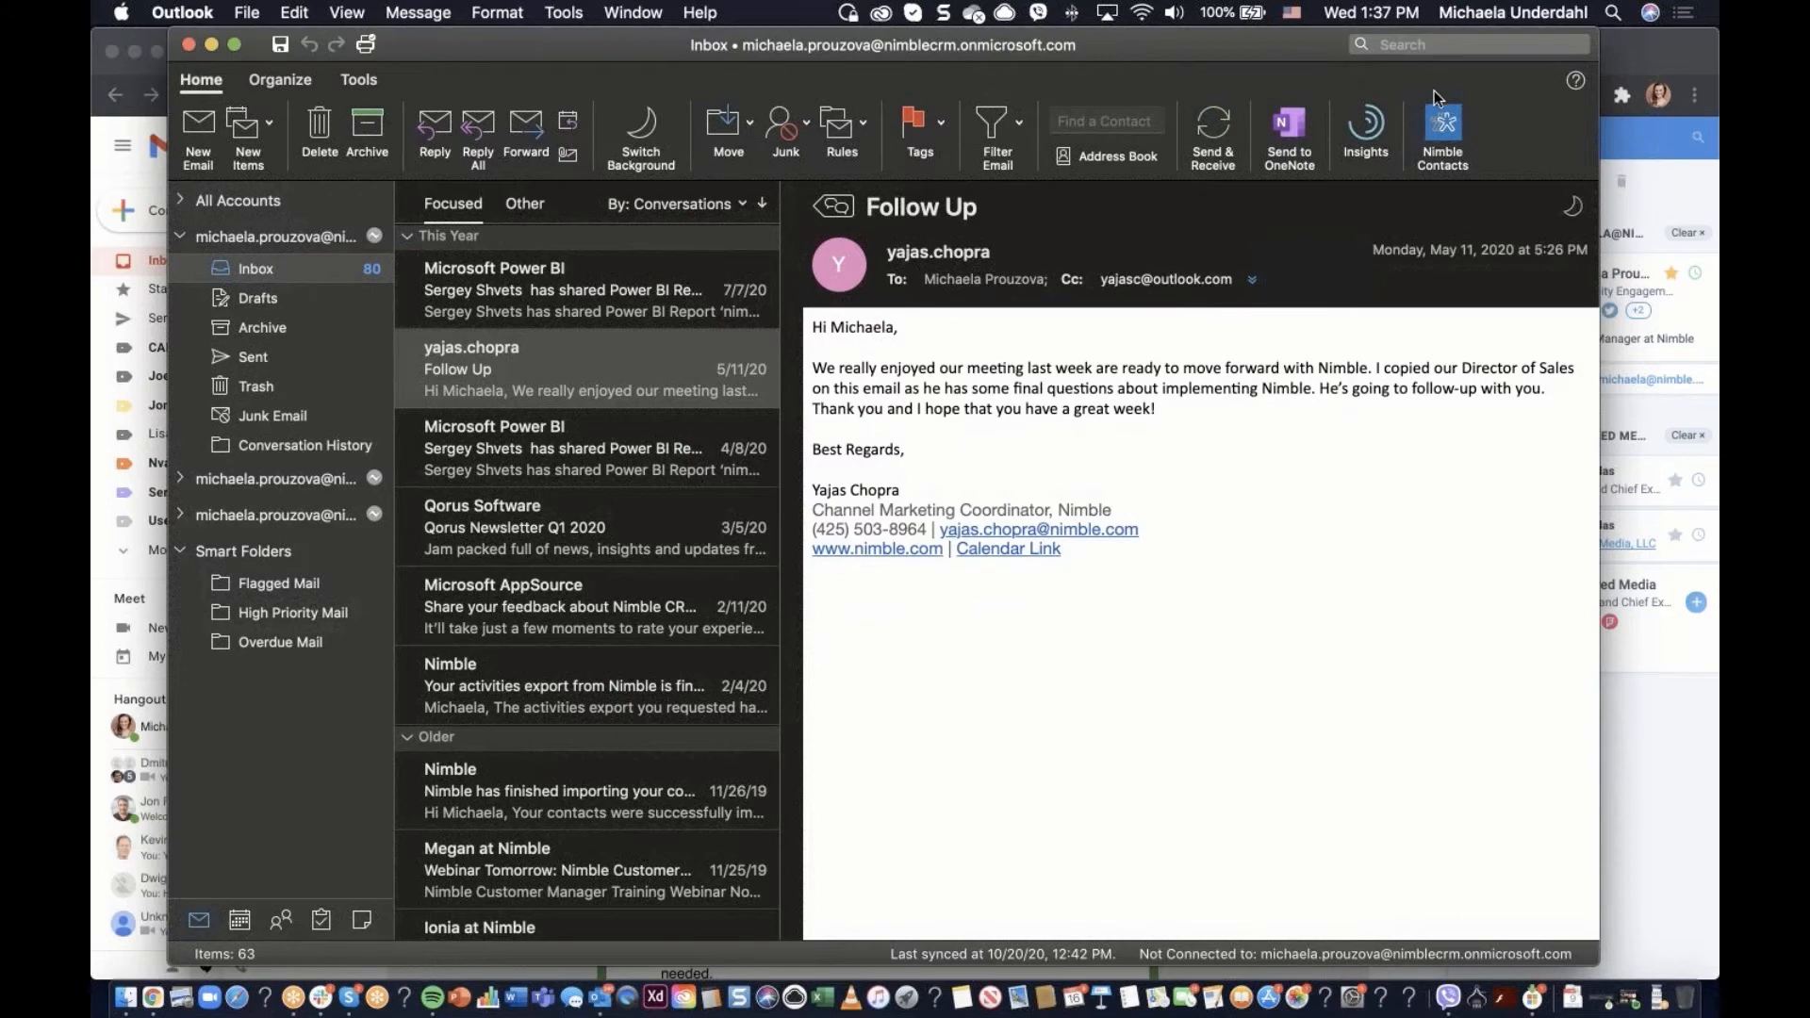
left_click(1445, 129)
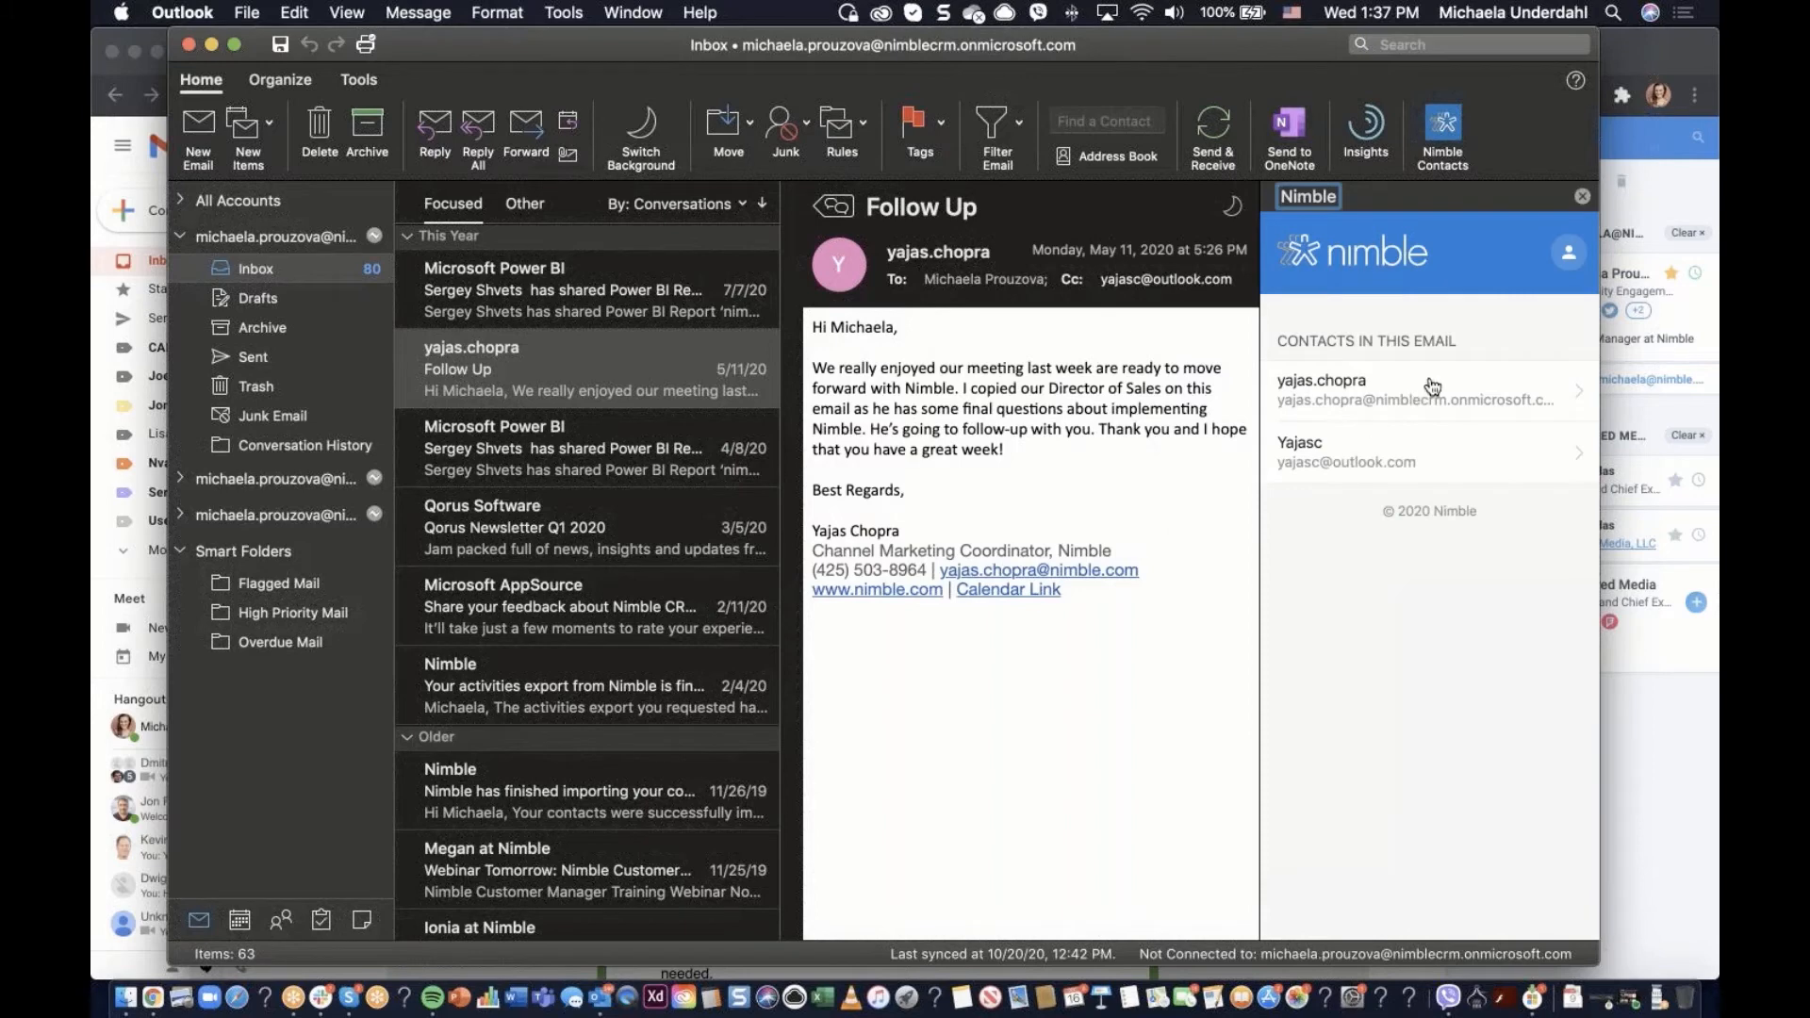
Open the email sender's Nimble record and examine its stay-in-touch reminder options, activity creation options and remaining sections
left_click(1432, 387)
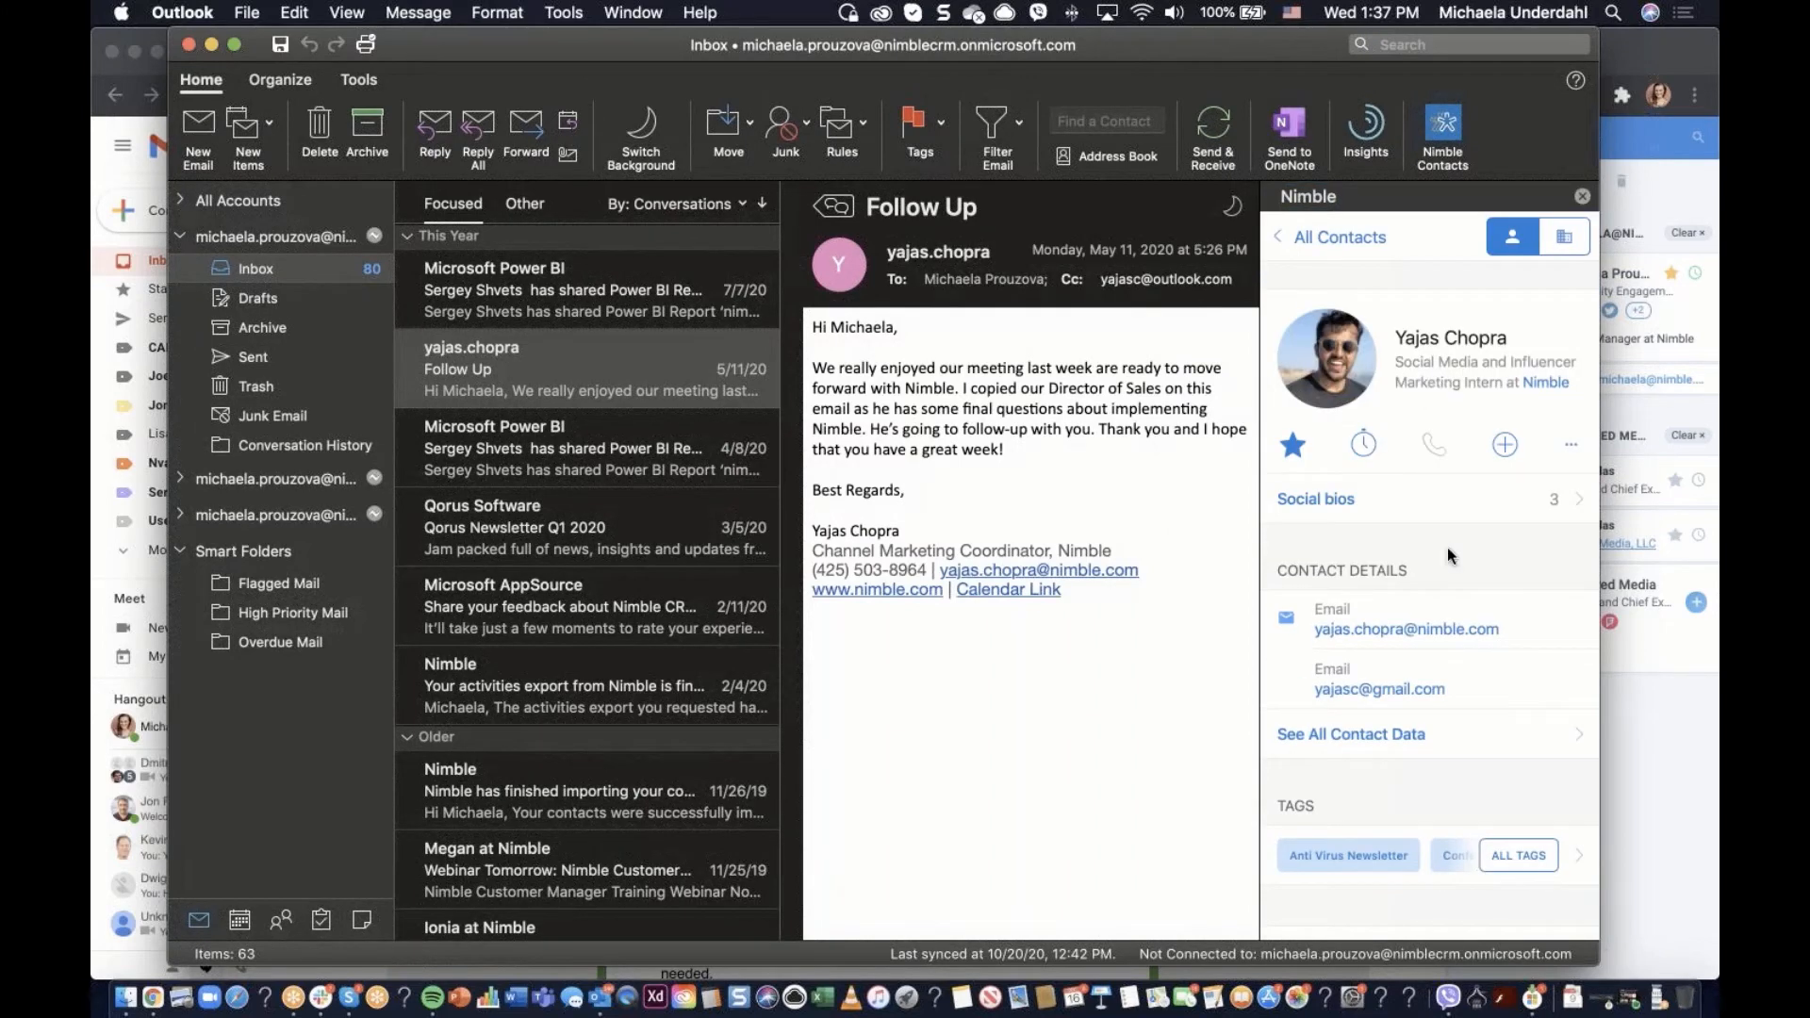
left_click(1364, 445)
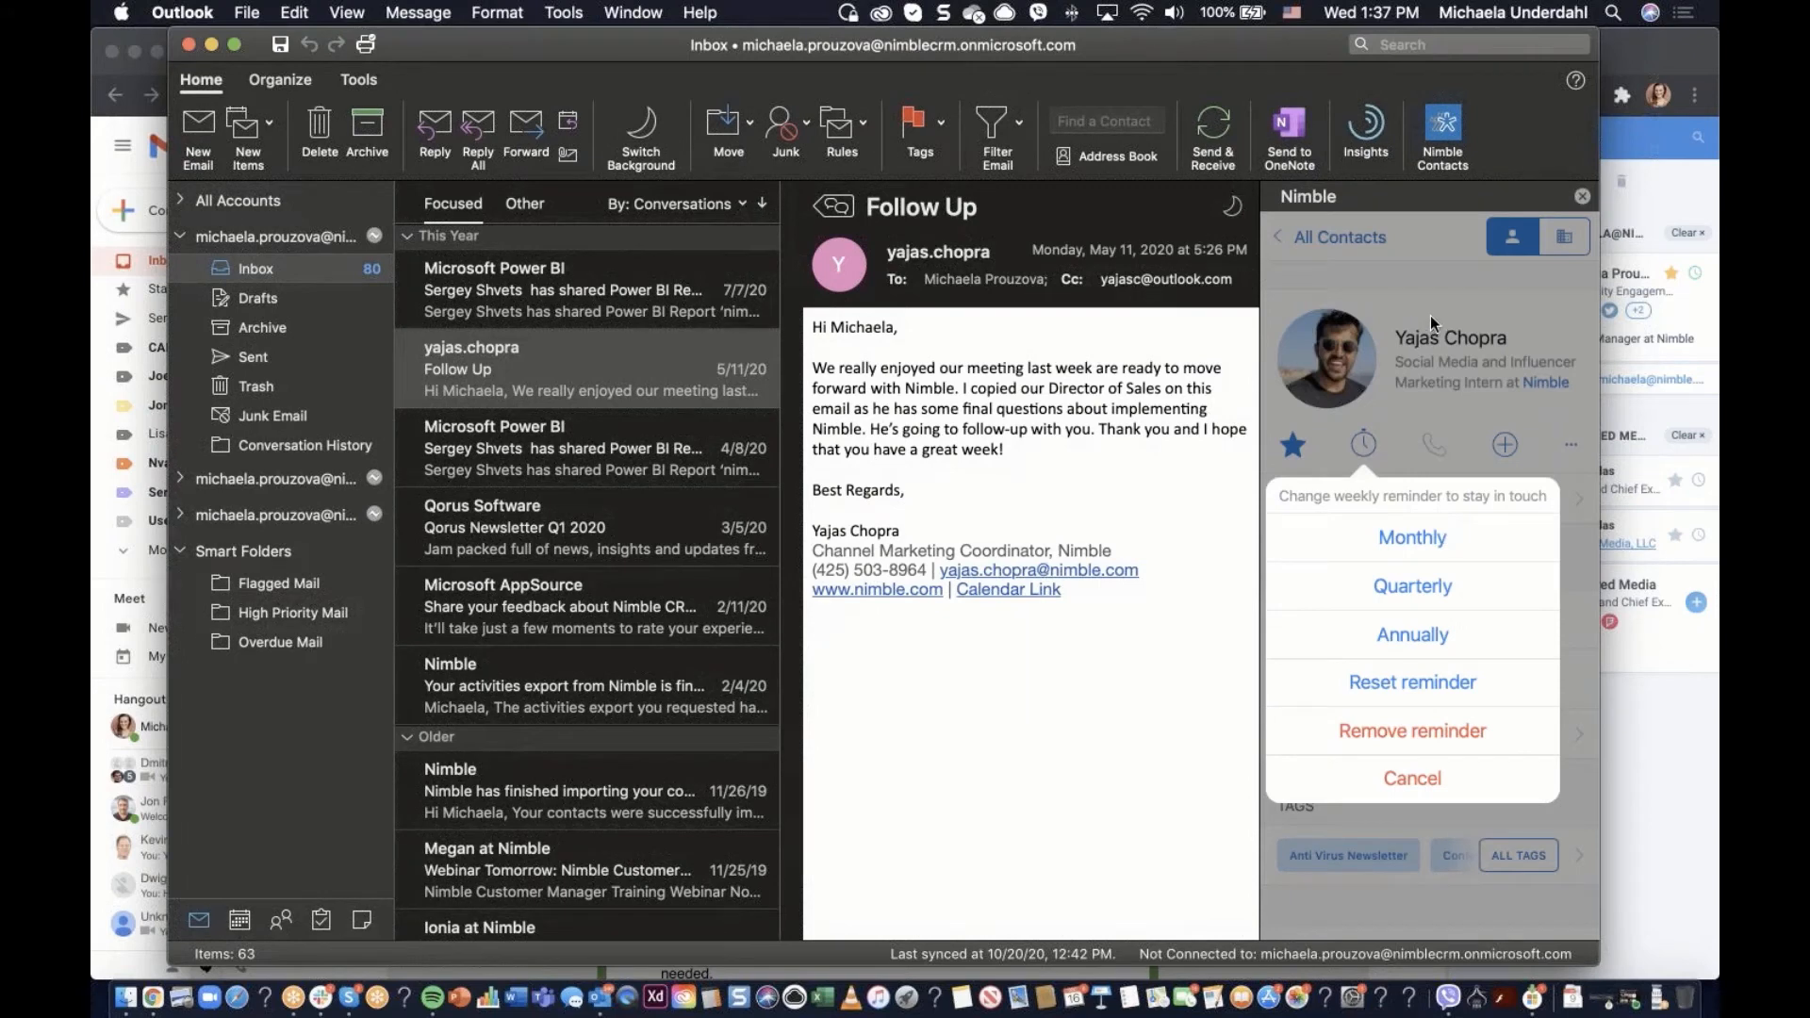
left_click(1505, 444)
left_click(1505, 444)
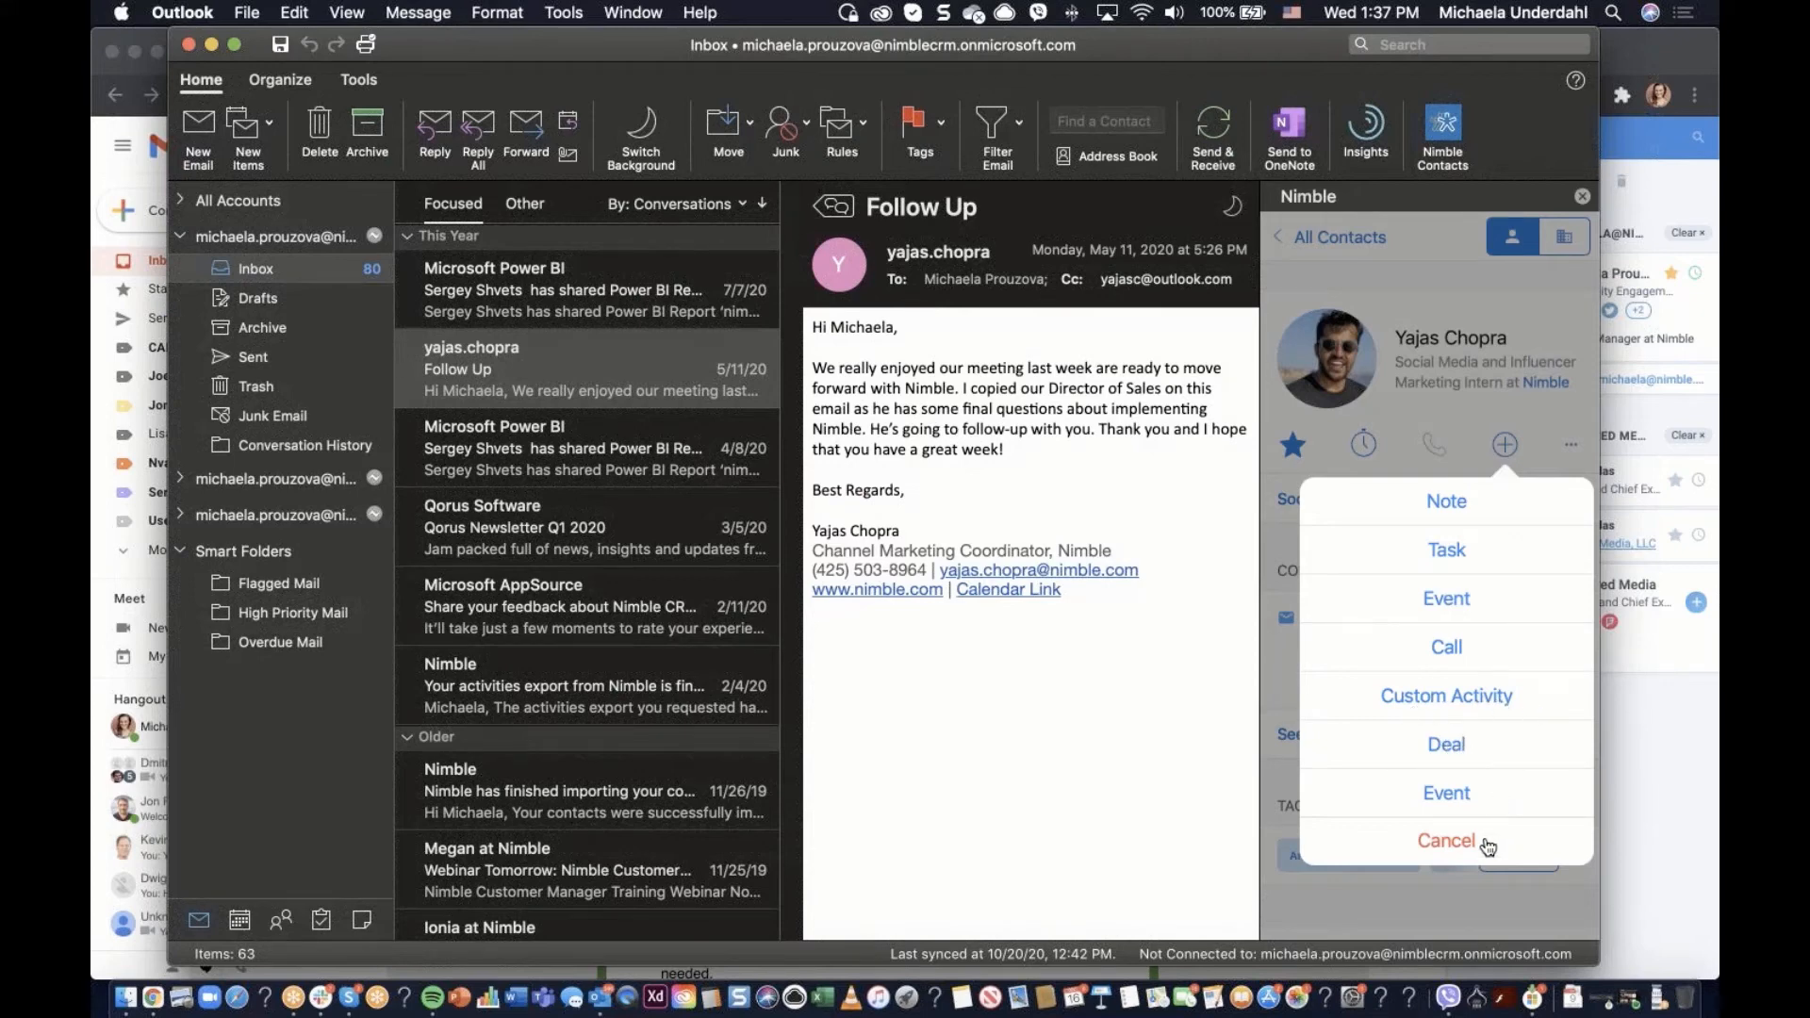
left_click(1536, 299)
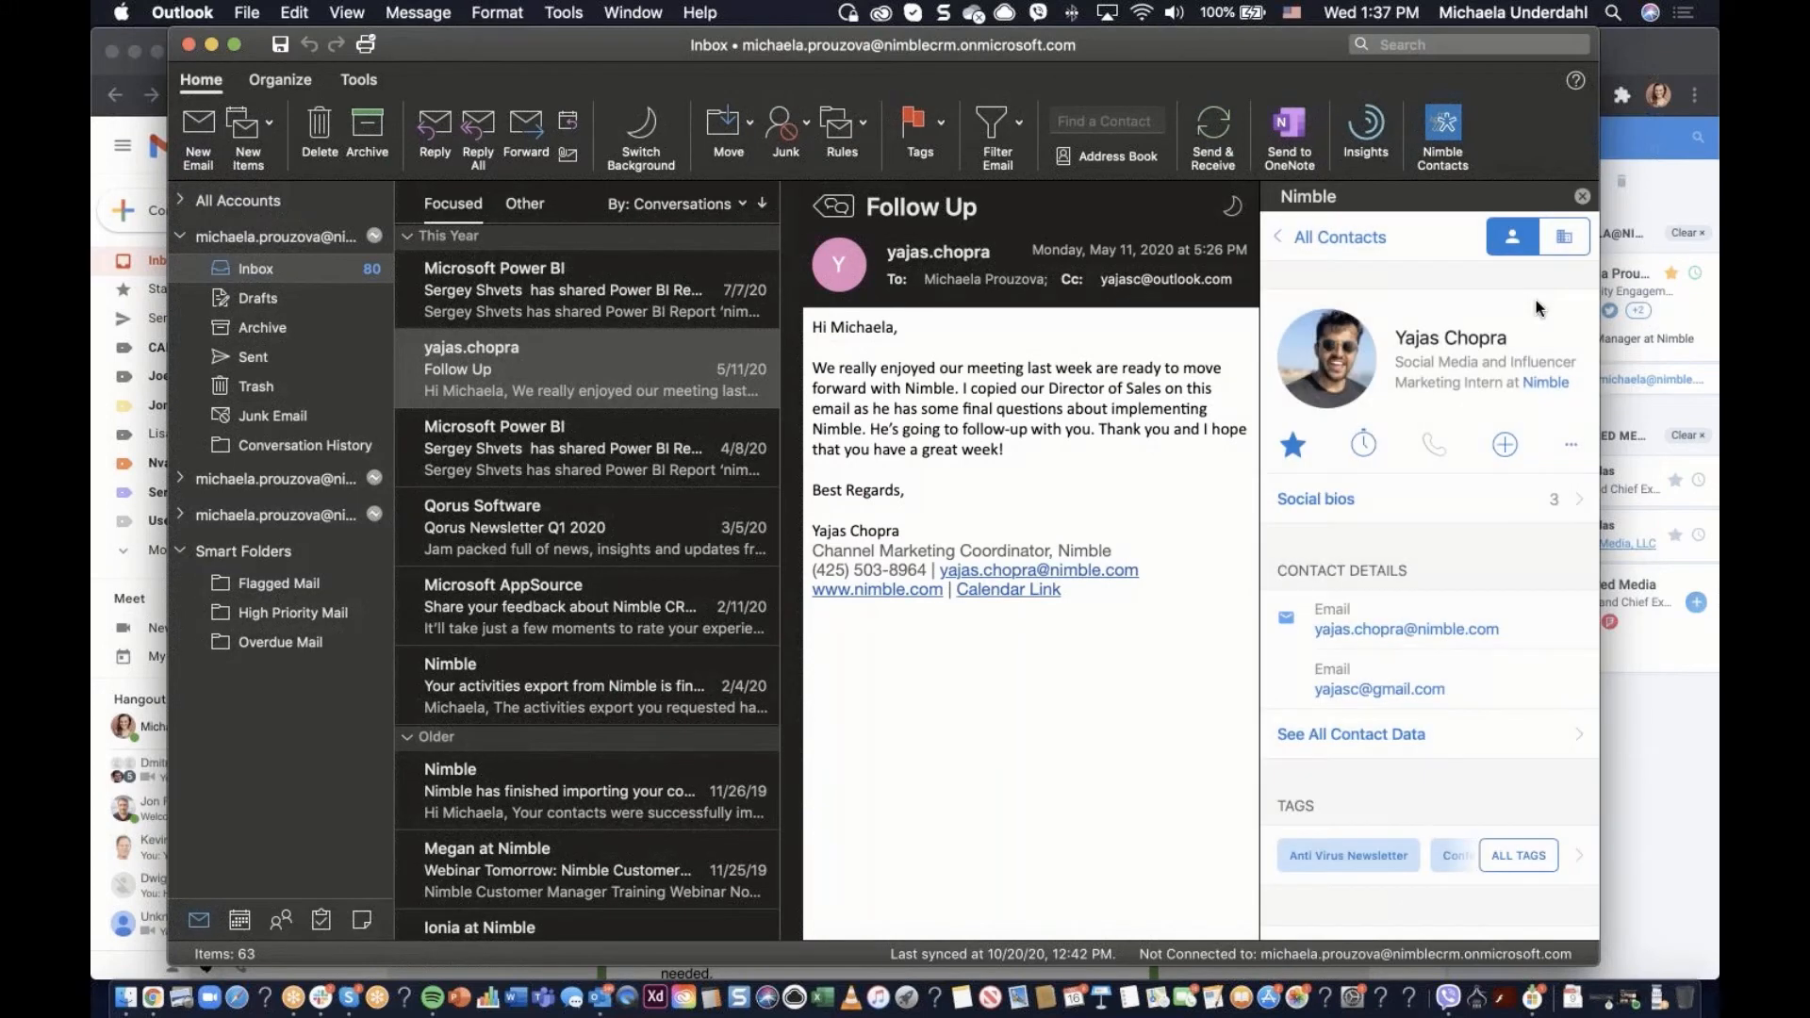
scroll(1530, 341, "down", 10)
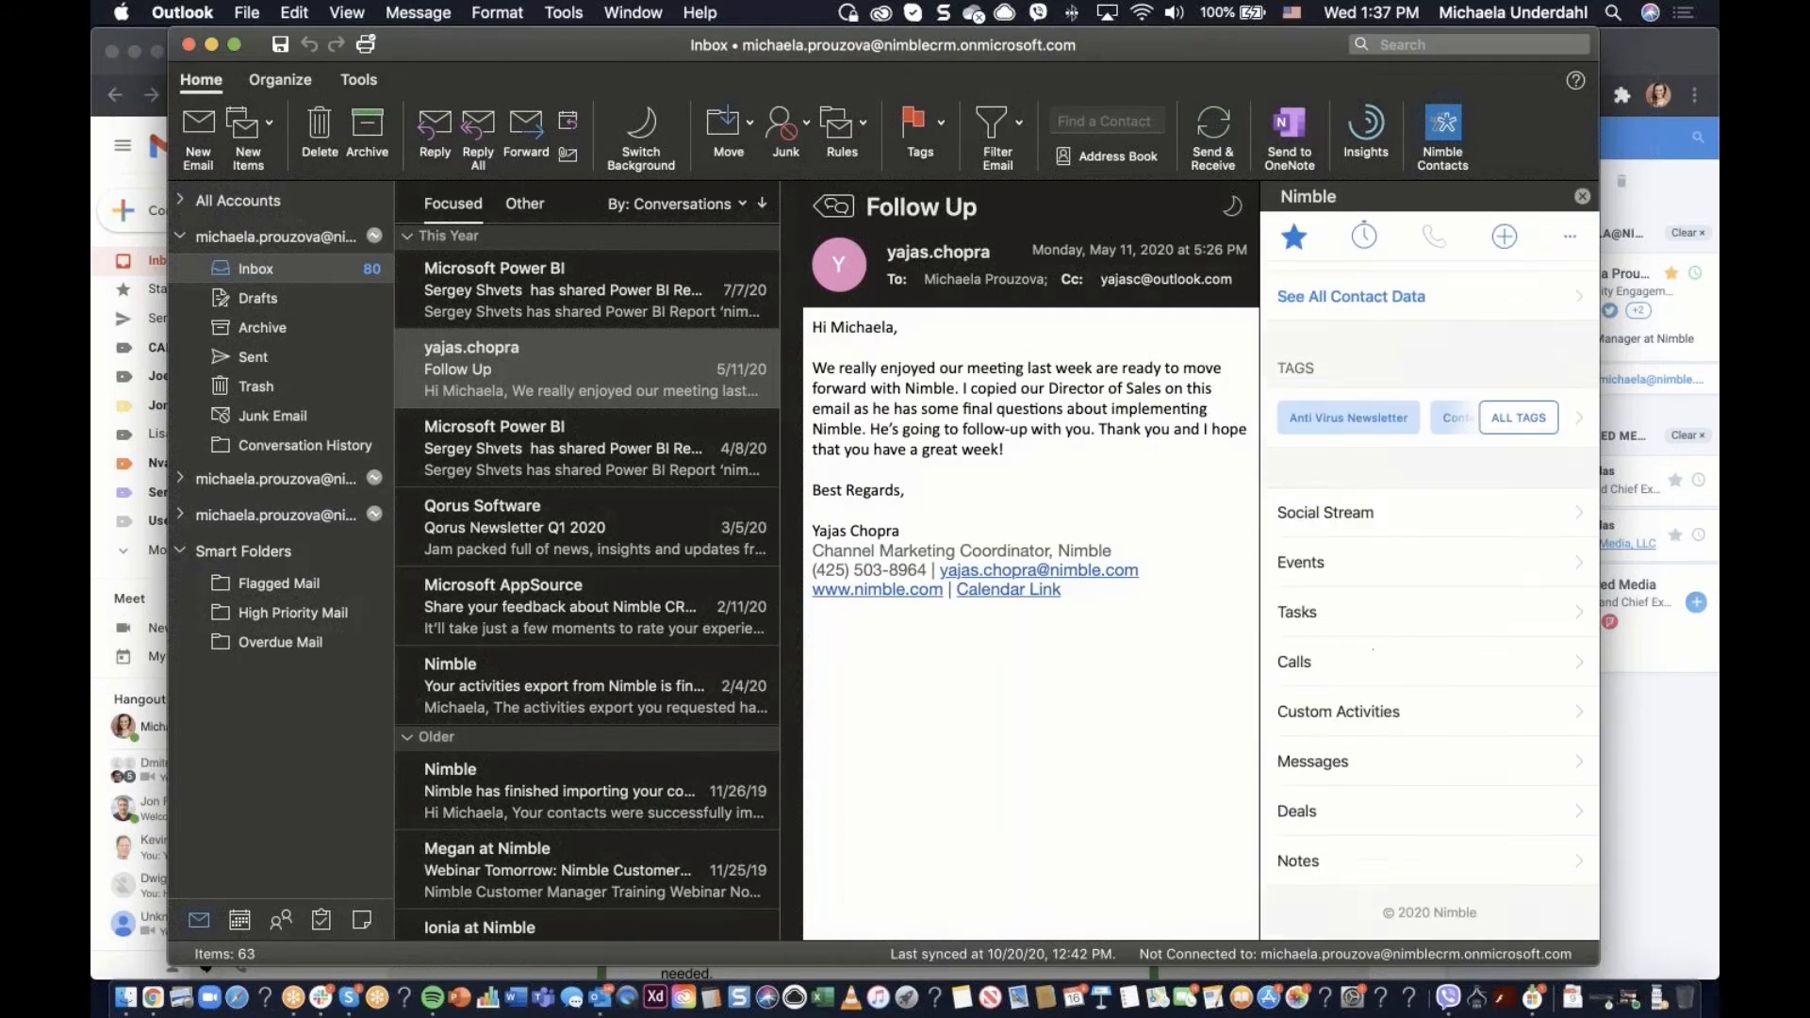
Return to the start of the email sender's Nimble record and close the Outlook window
scroll(1418, 290, "up", 10)
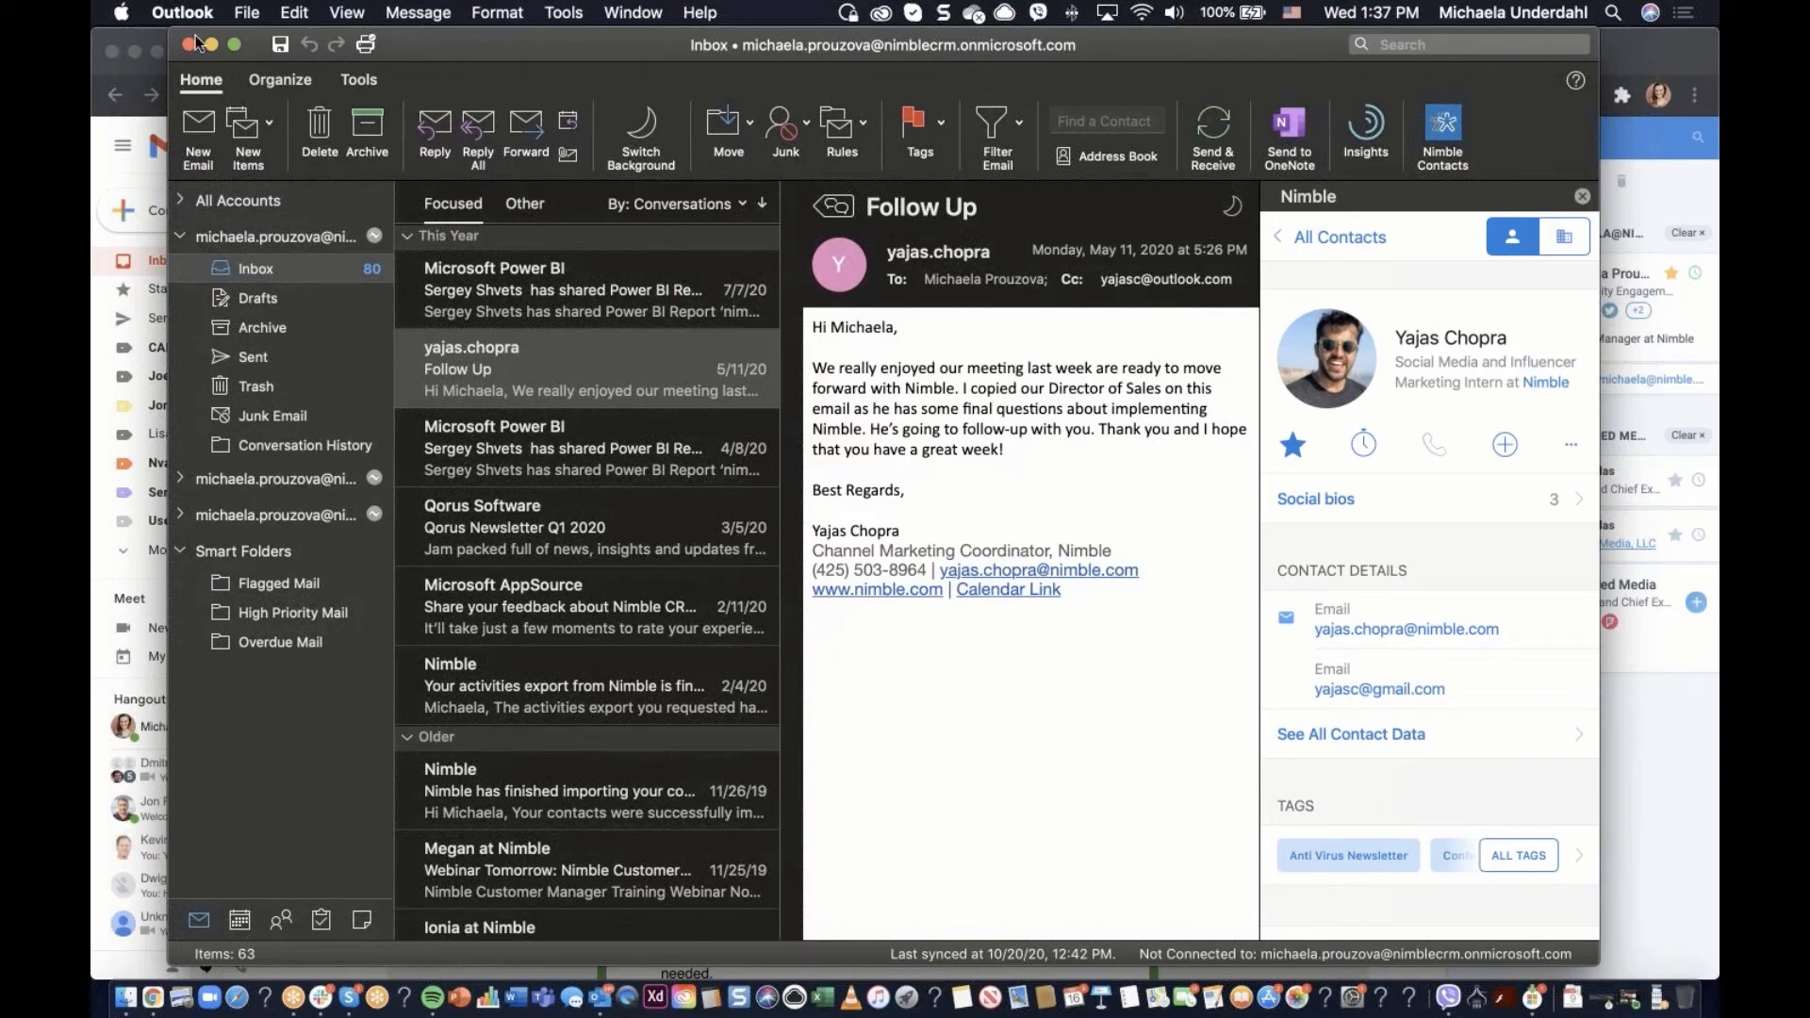
key("super+w")
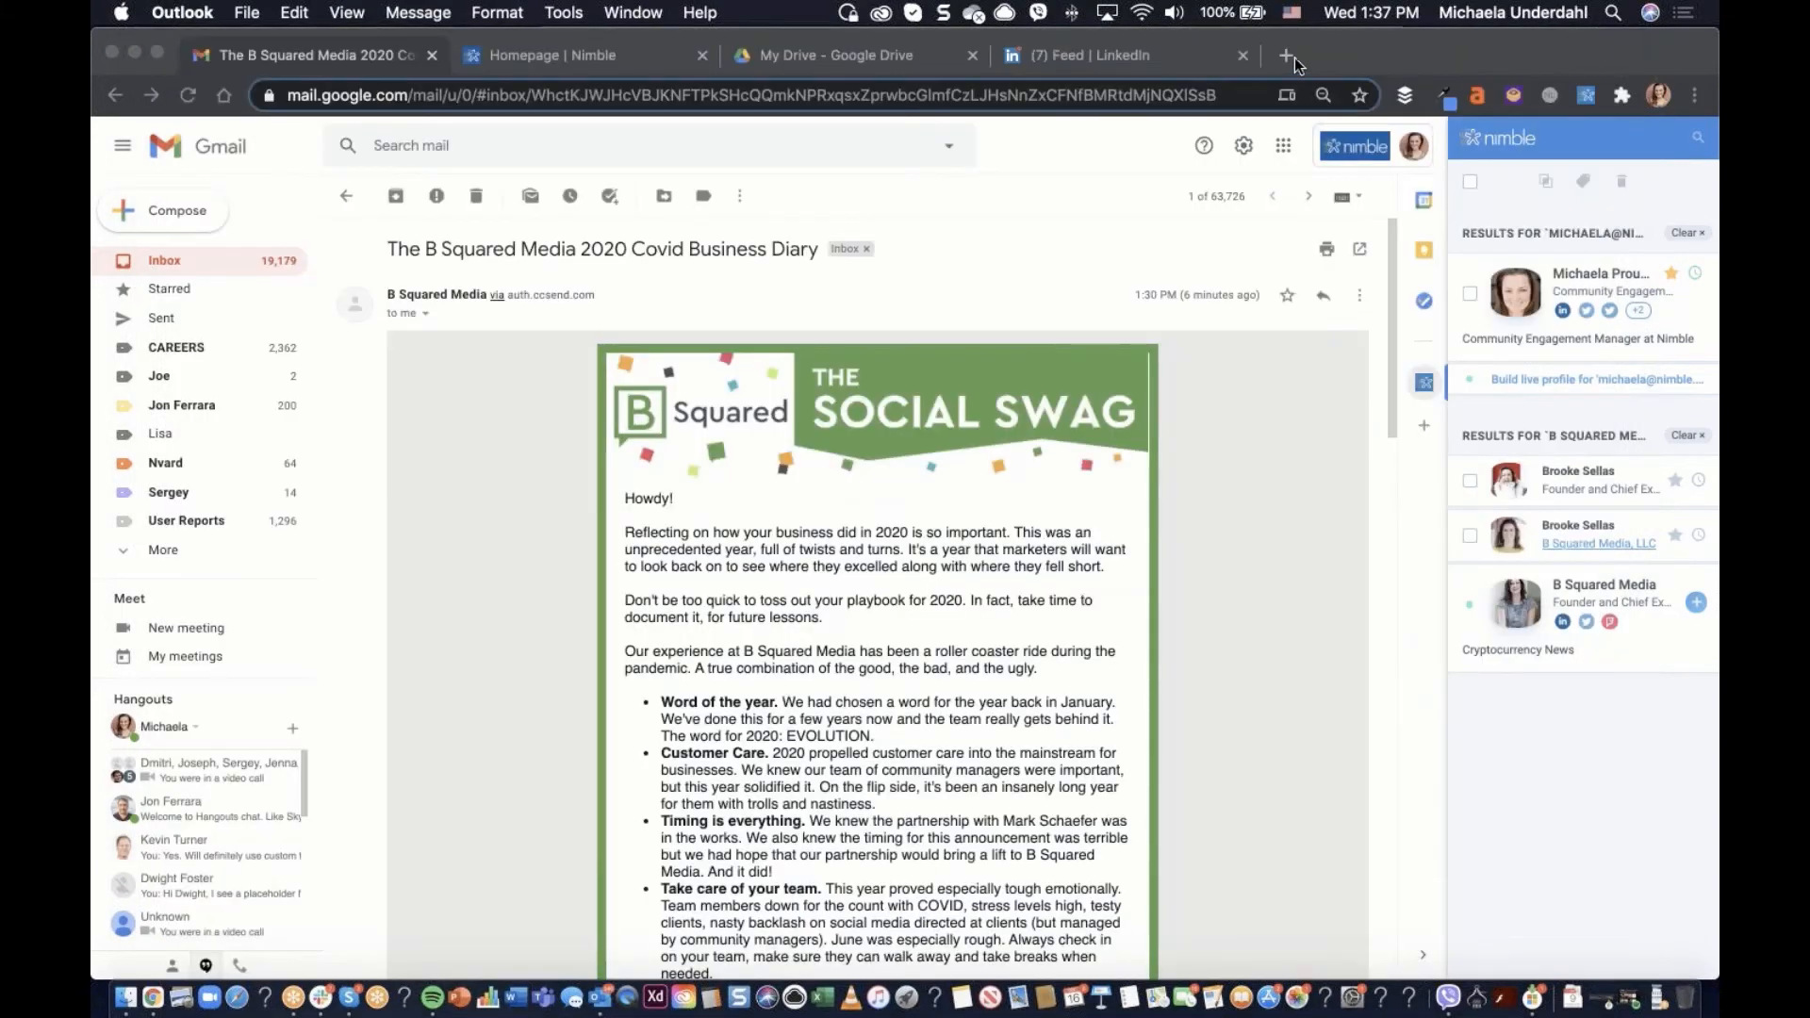
Try to sign in to Outlook on the web from a Google search for "outlook email", and close that page
left_click(1294, 58)
type("outlook")
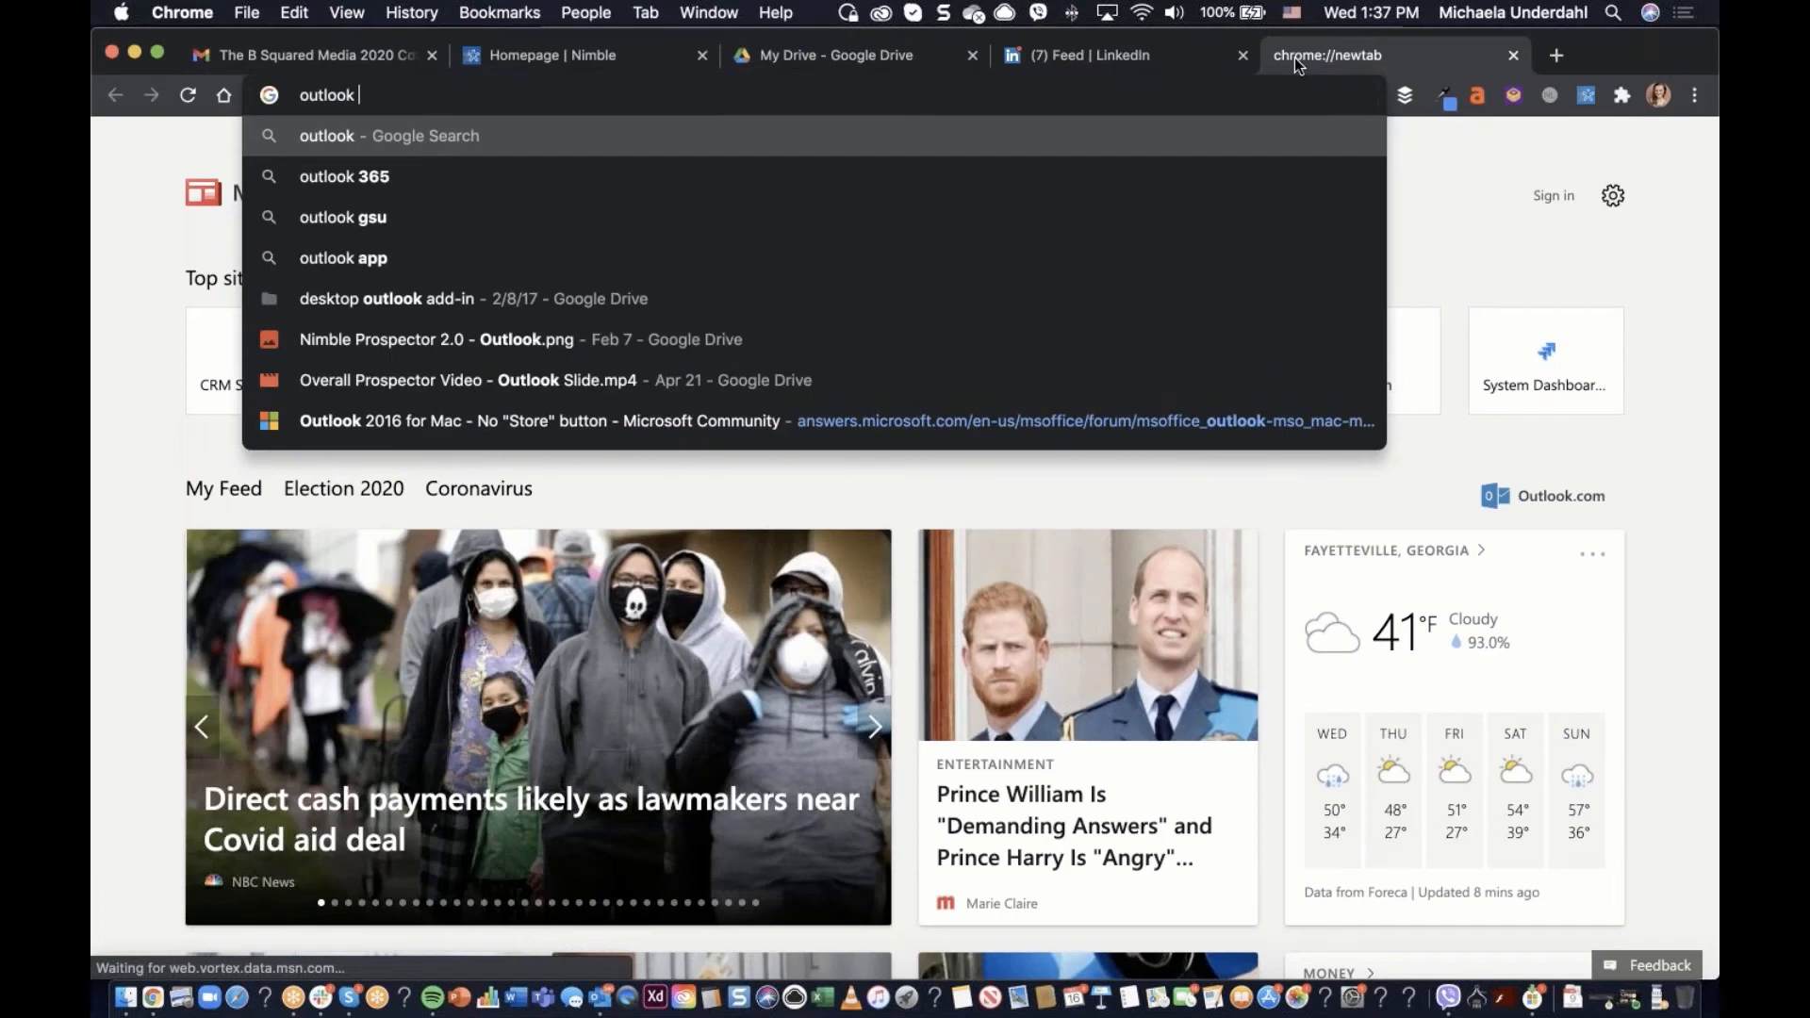
left_click(627, 222)
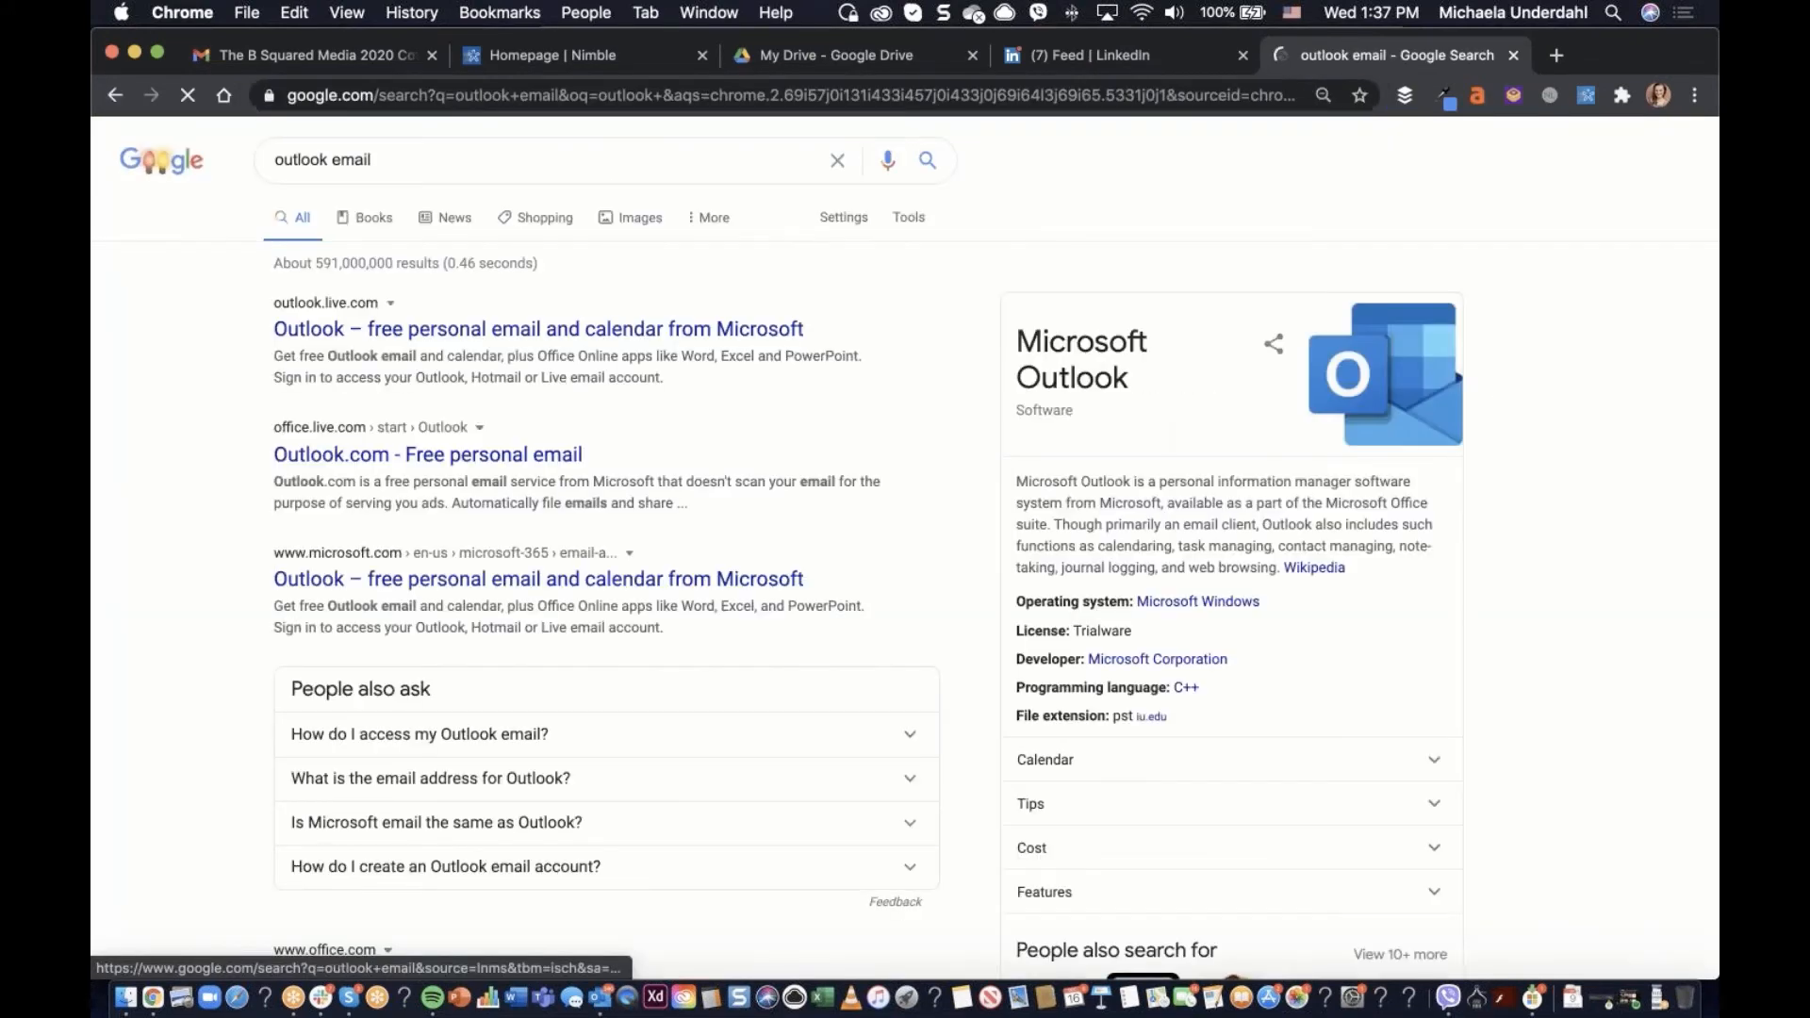
left_click(537, 329)
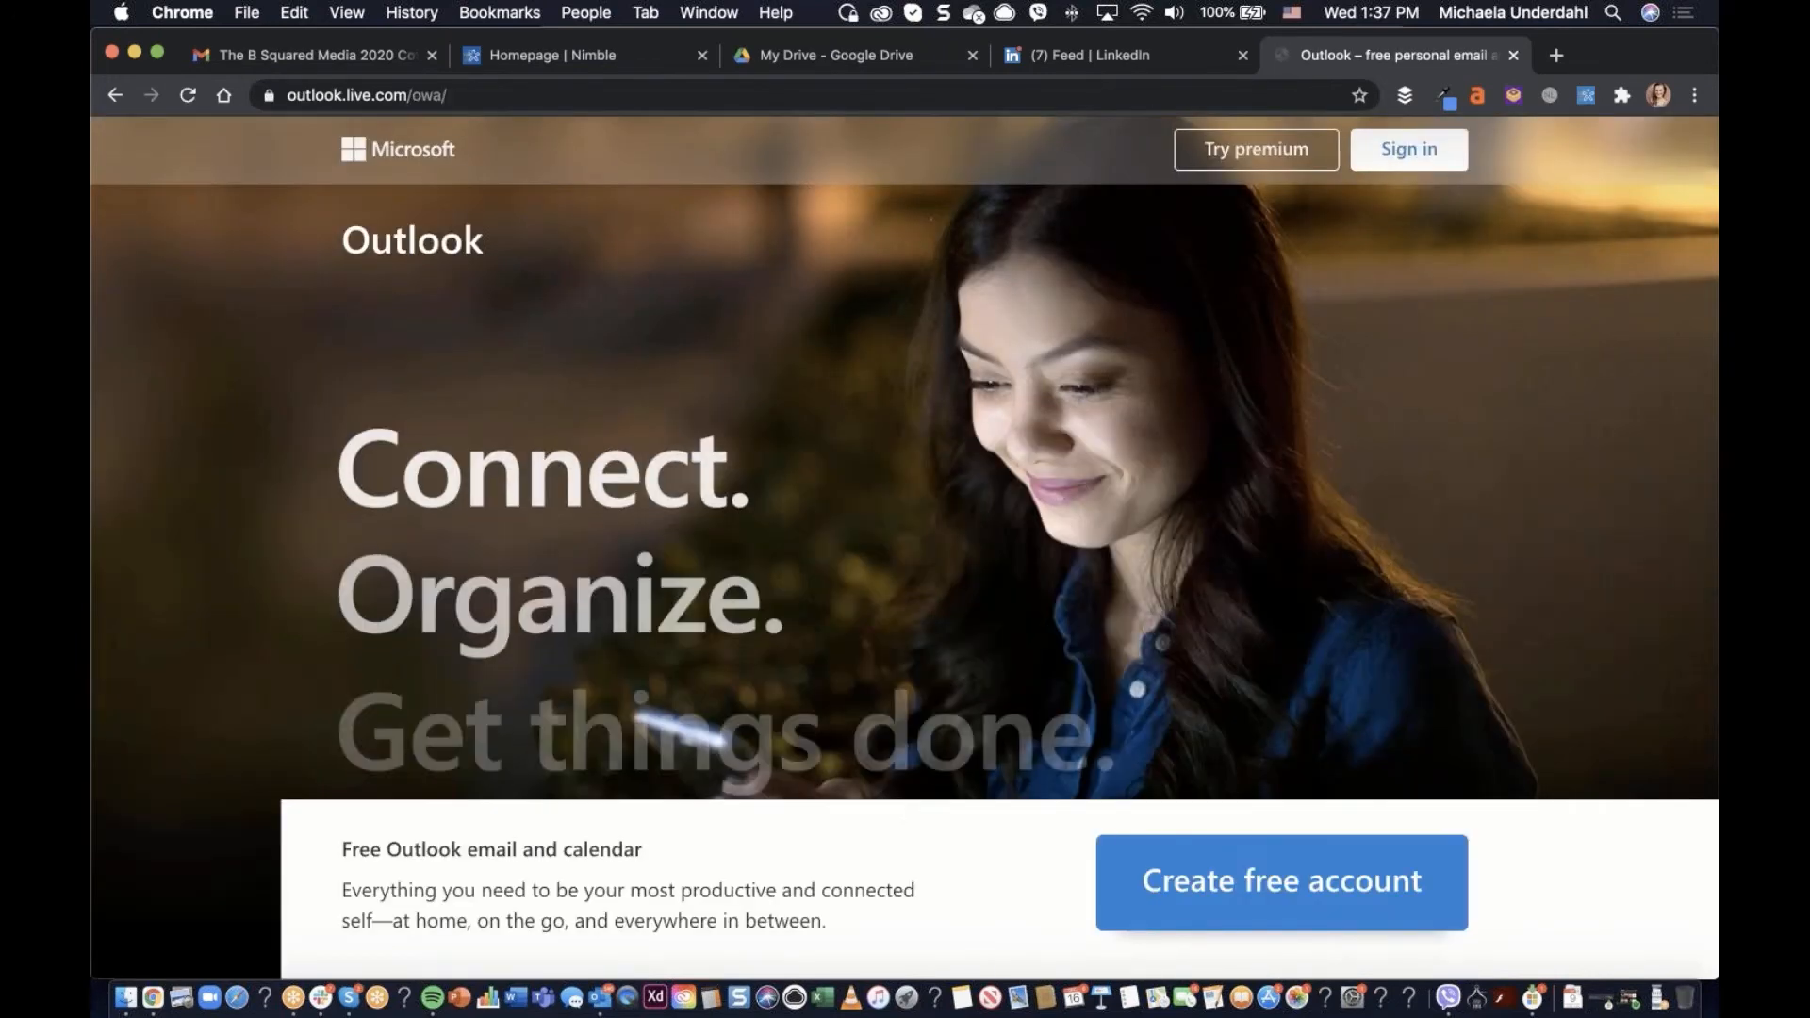
left_click(1410, 152)
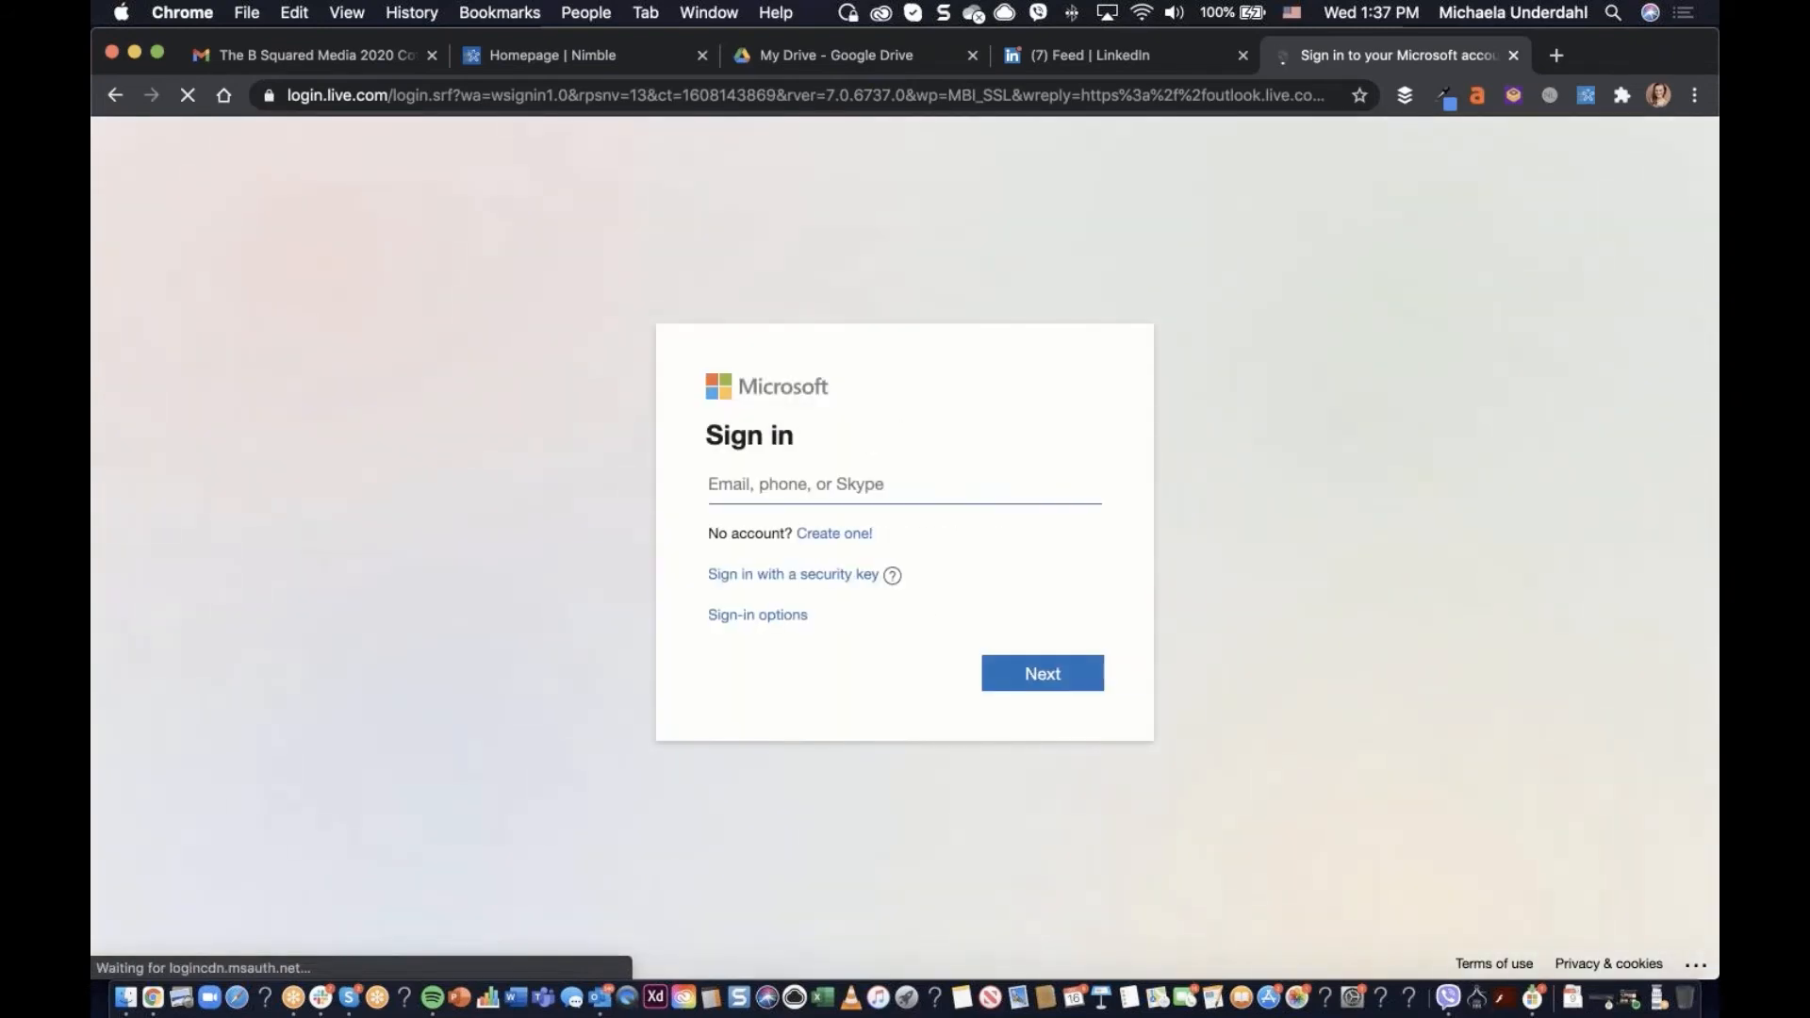
left_click(970, 490)
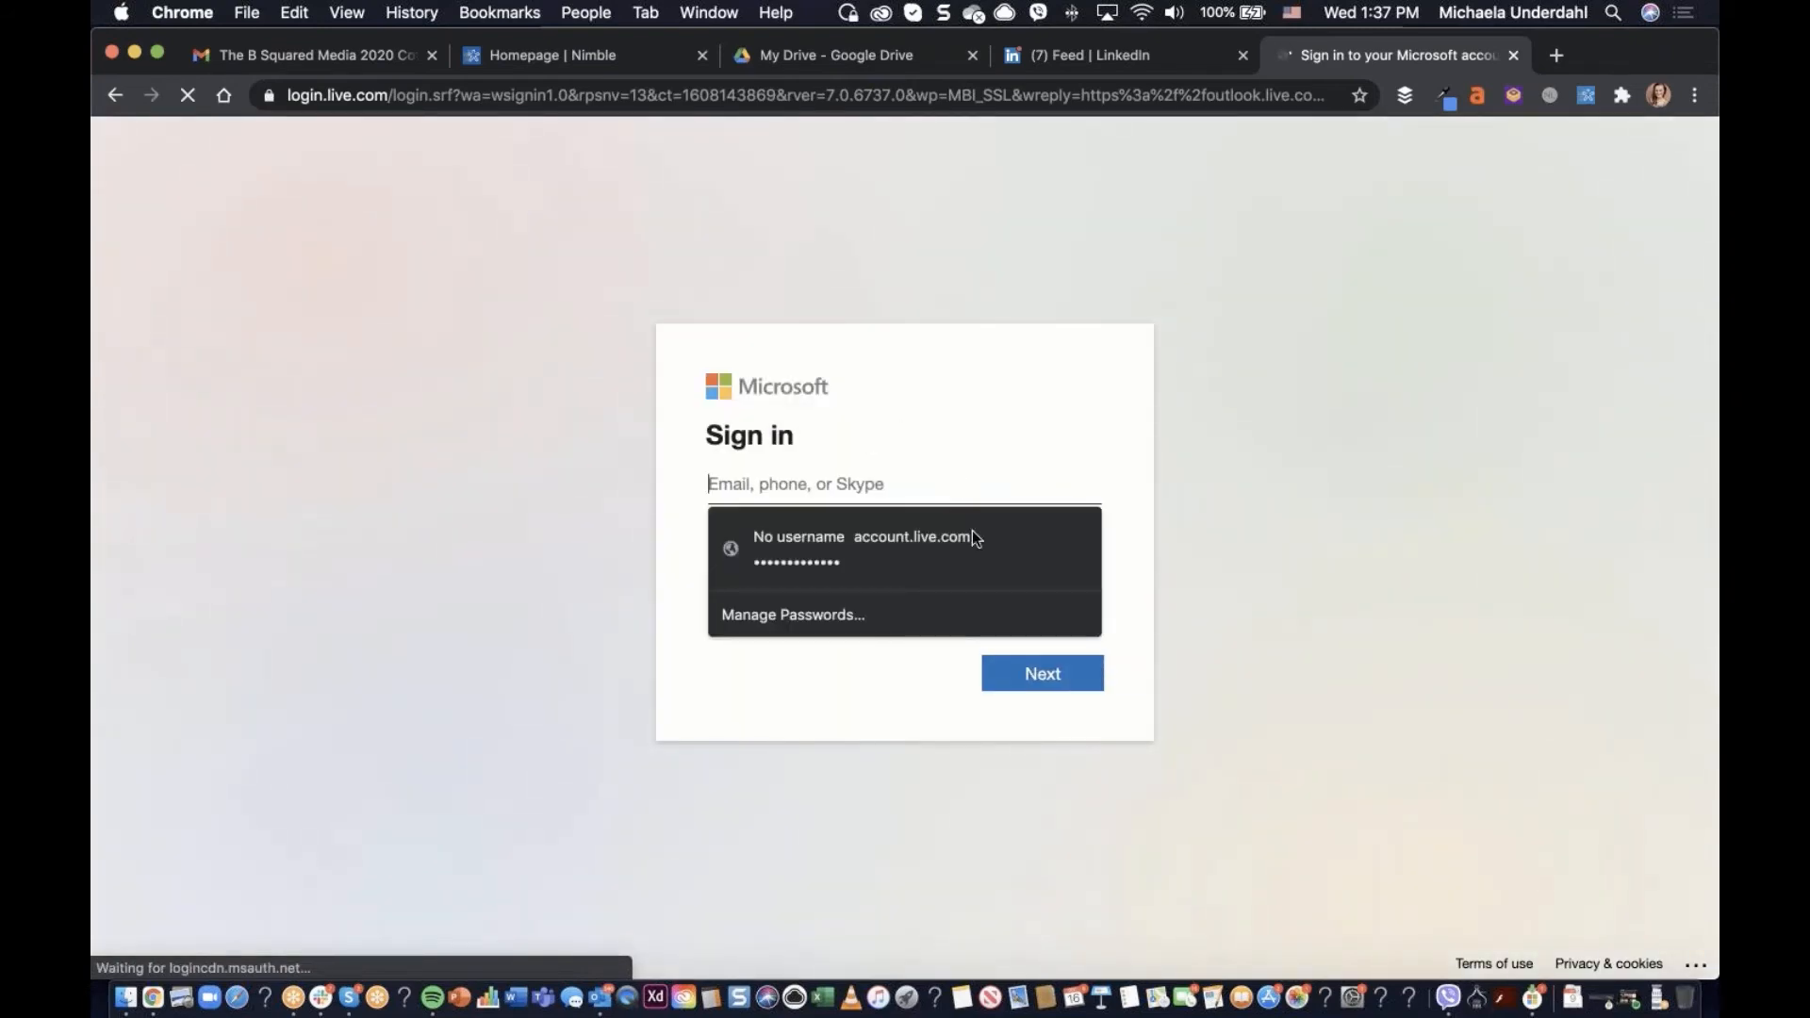
left_click(969, 472)
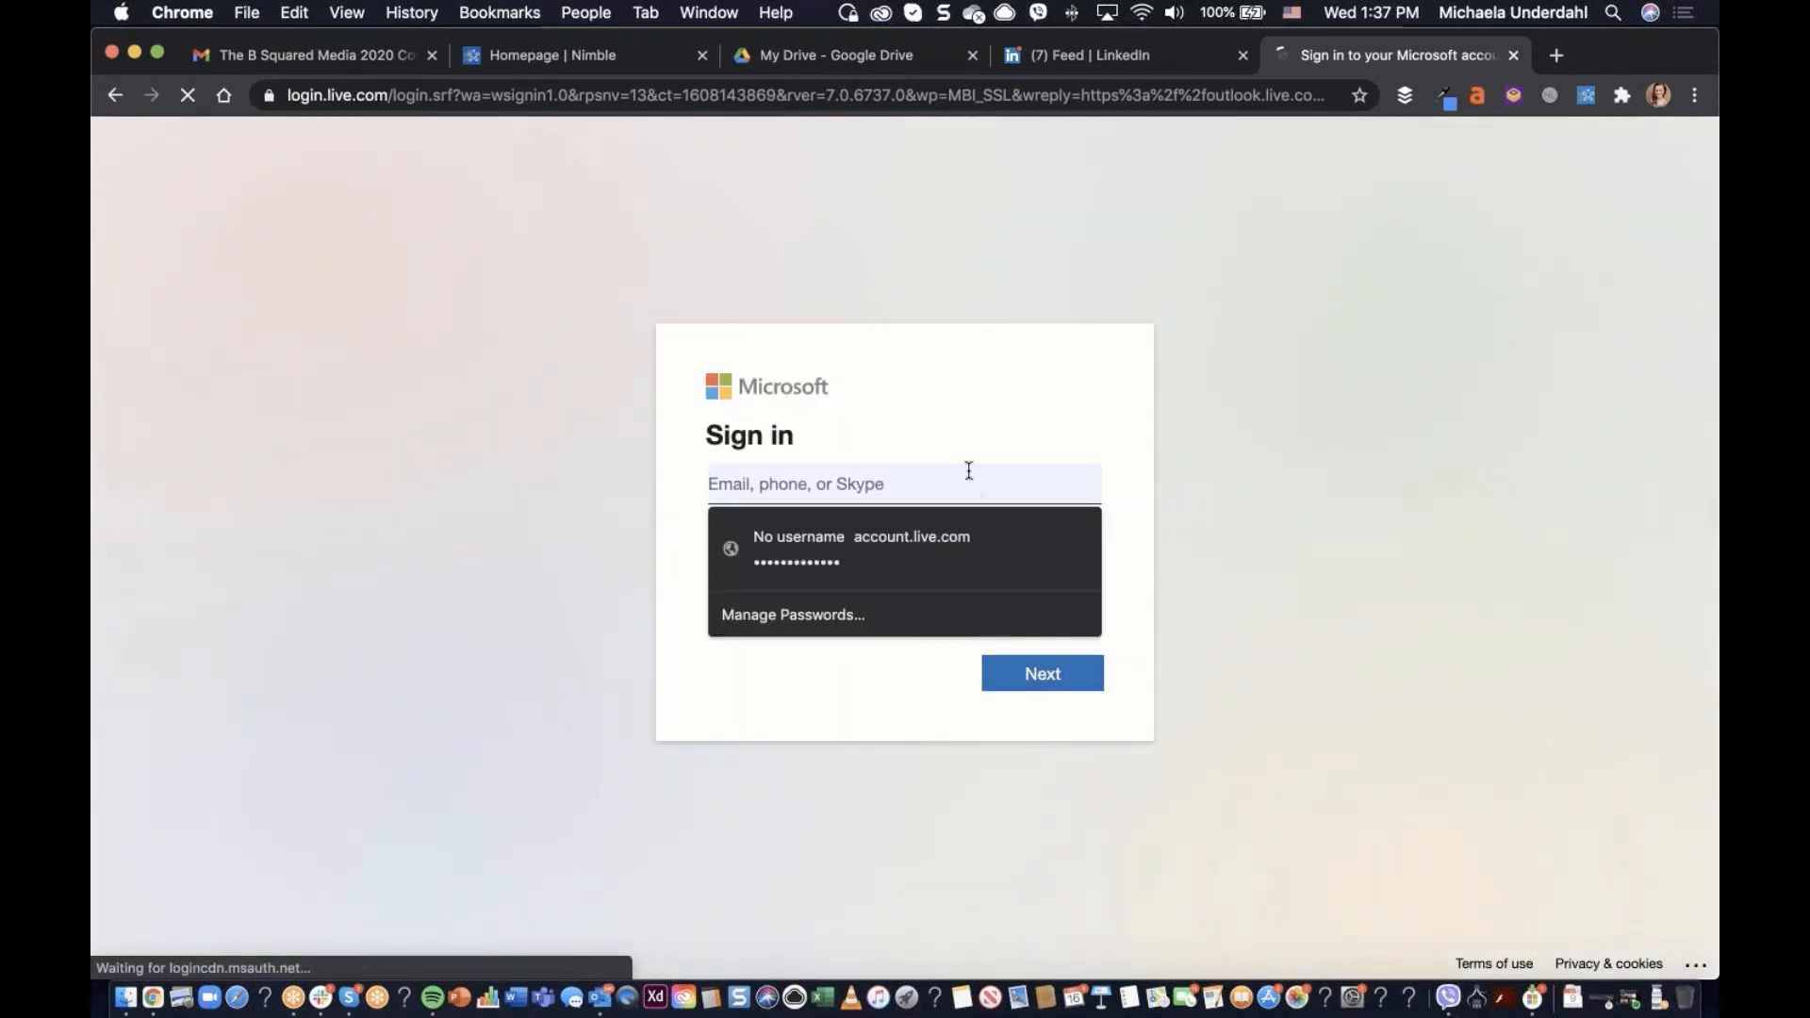
left_click(1034, 682)
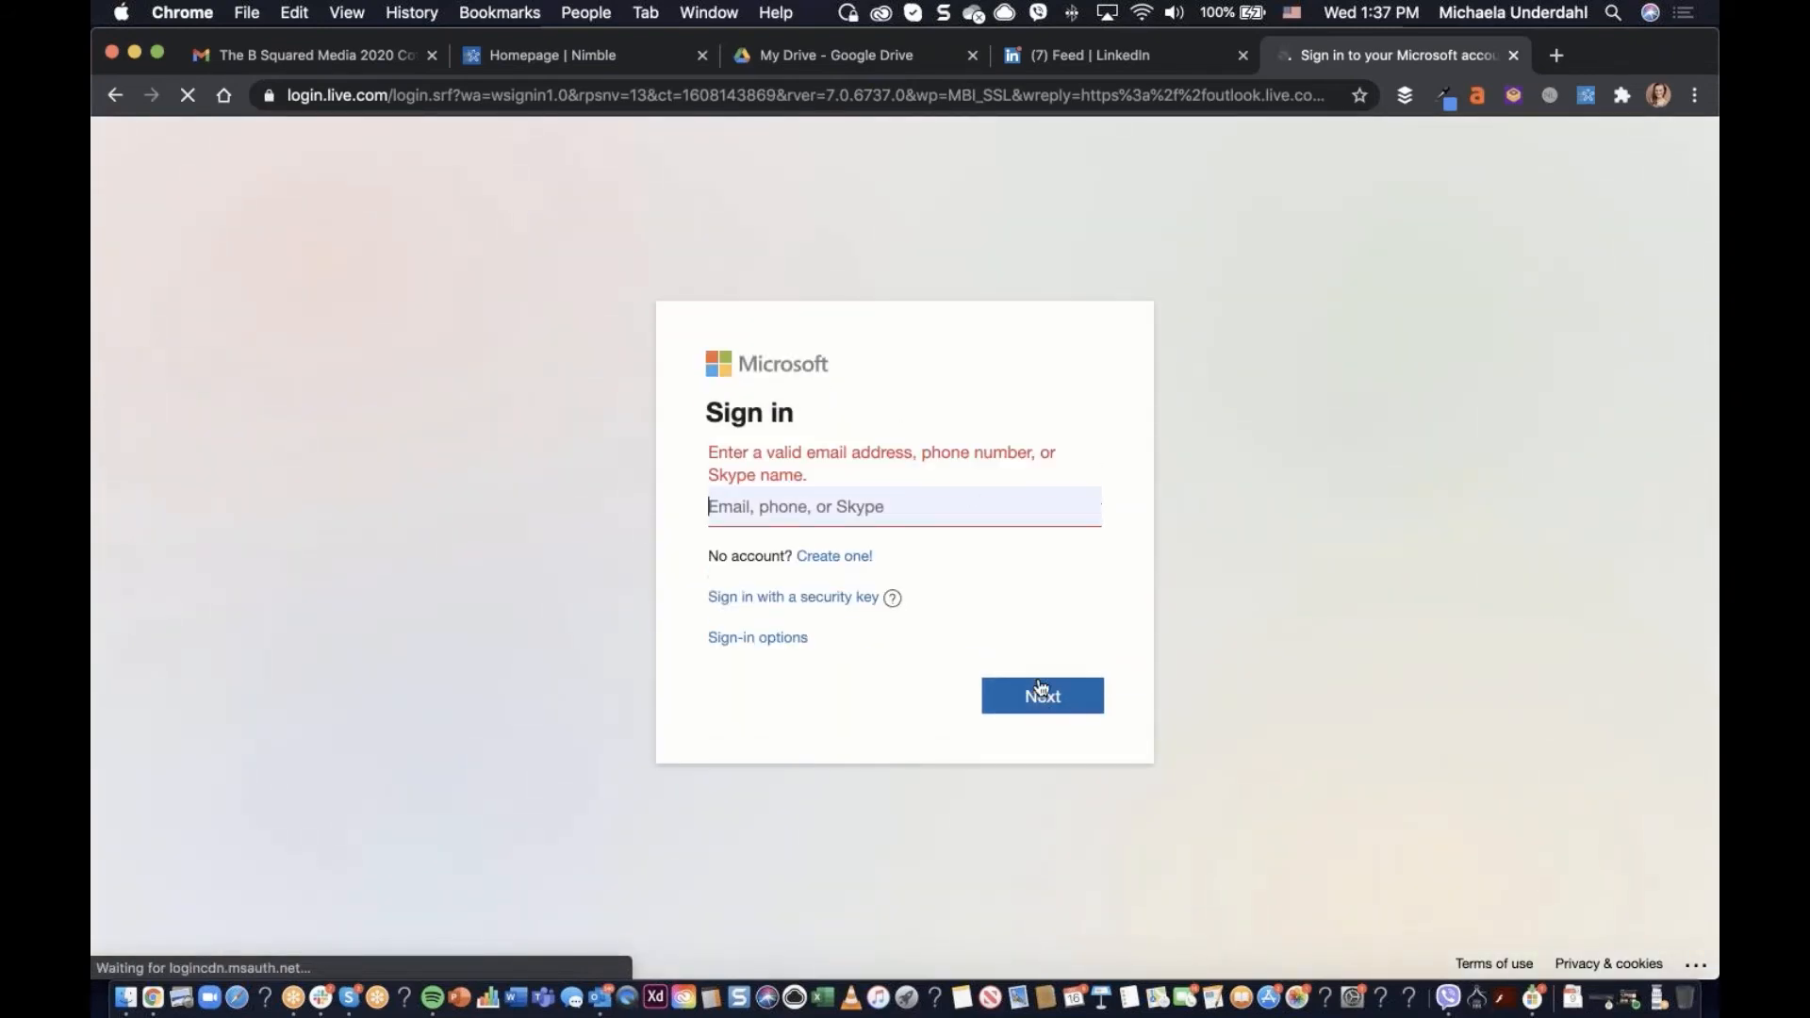
left_click(1512, 57)
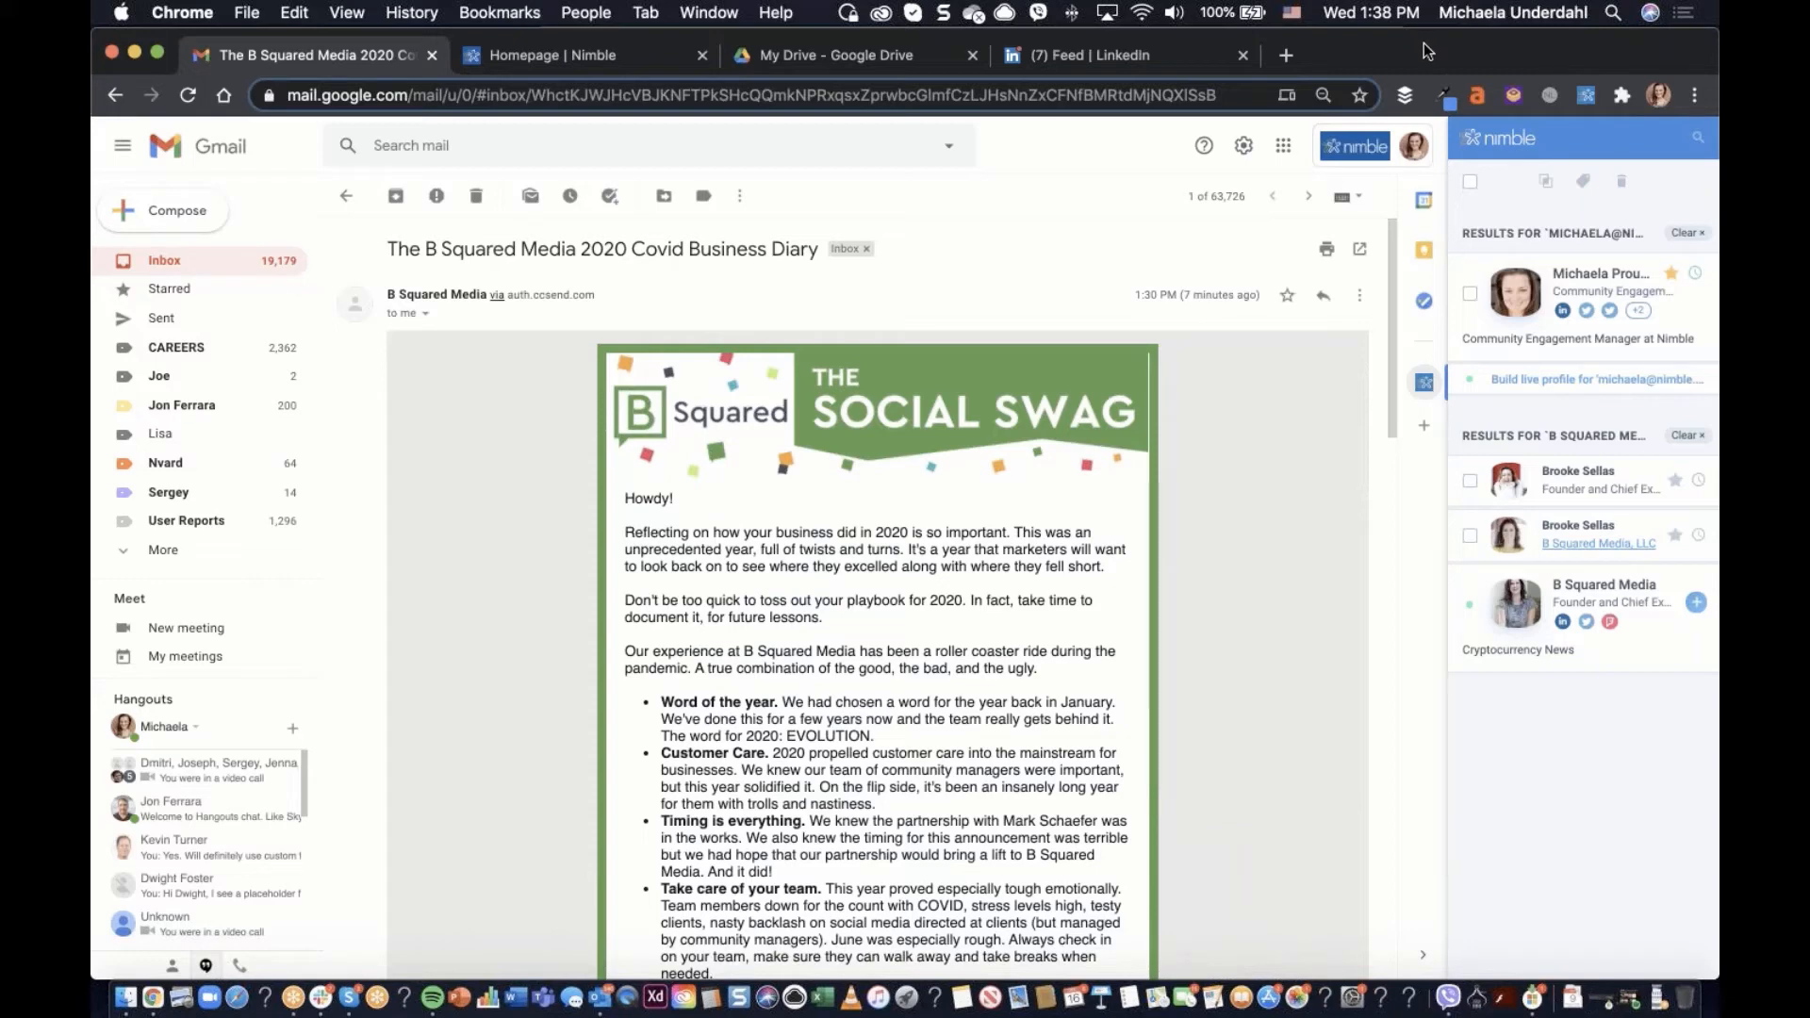
Switch back to the Outlook app, view the Nimble contacts found in the Follow Up email, and minimize the window
left_click(600, 1002)
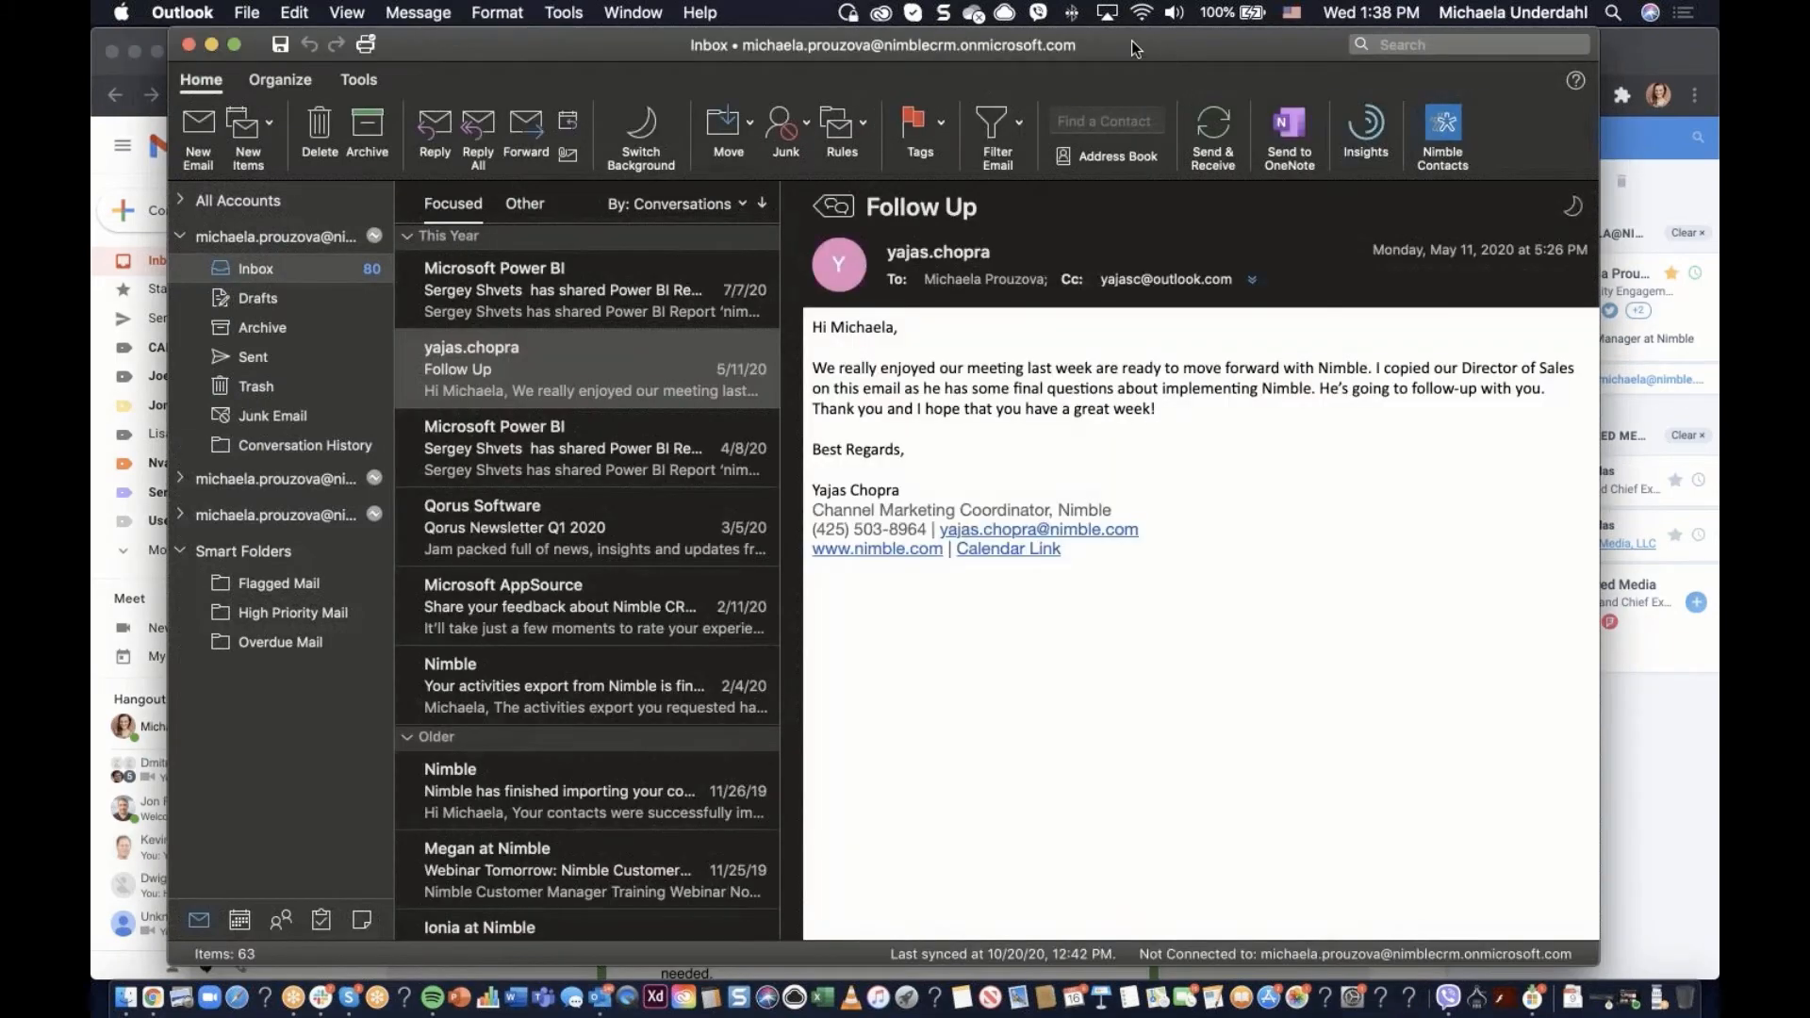
left_click_drag(1132, 43, 1171, 37)
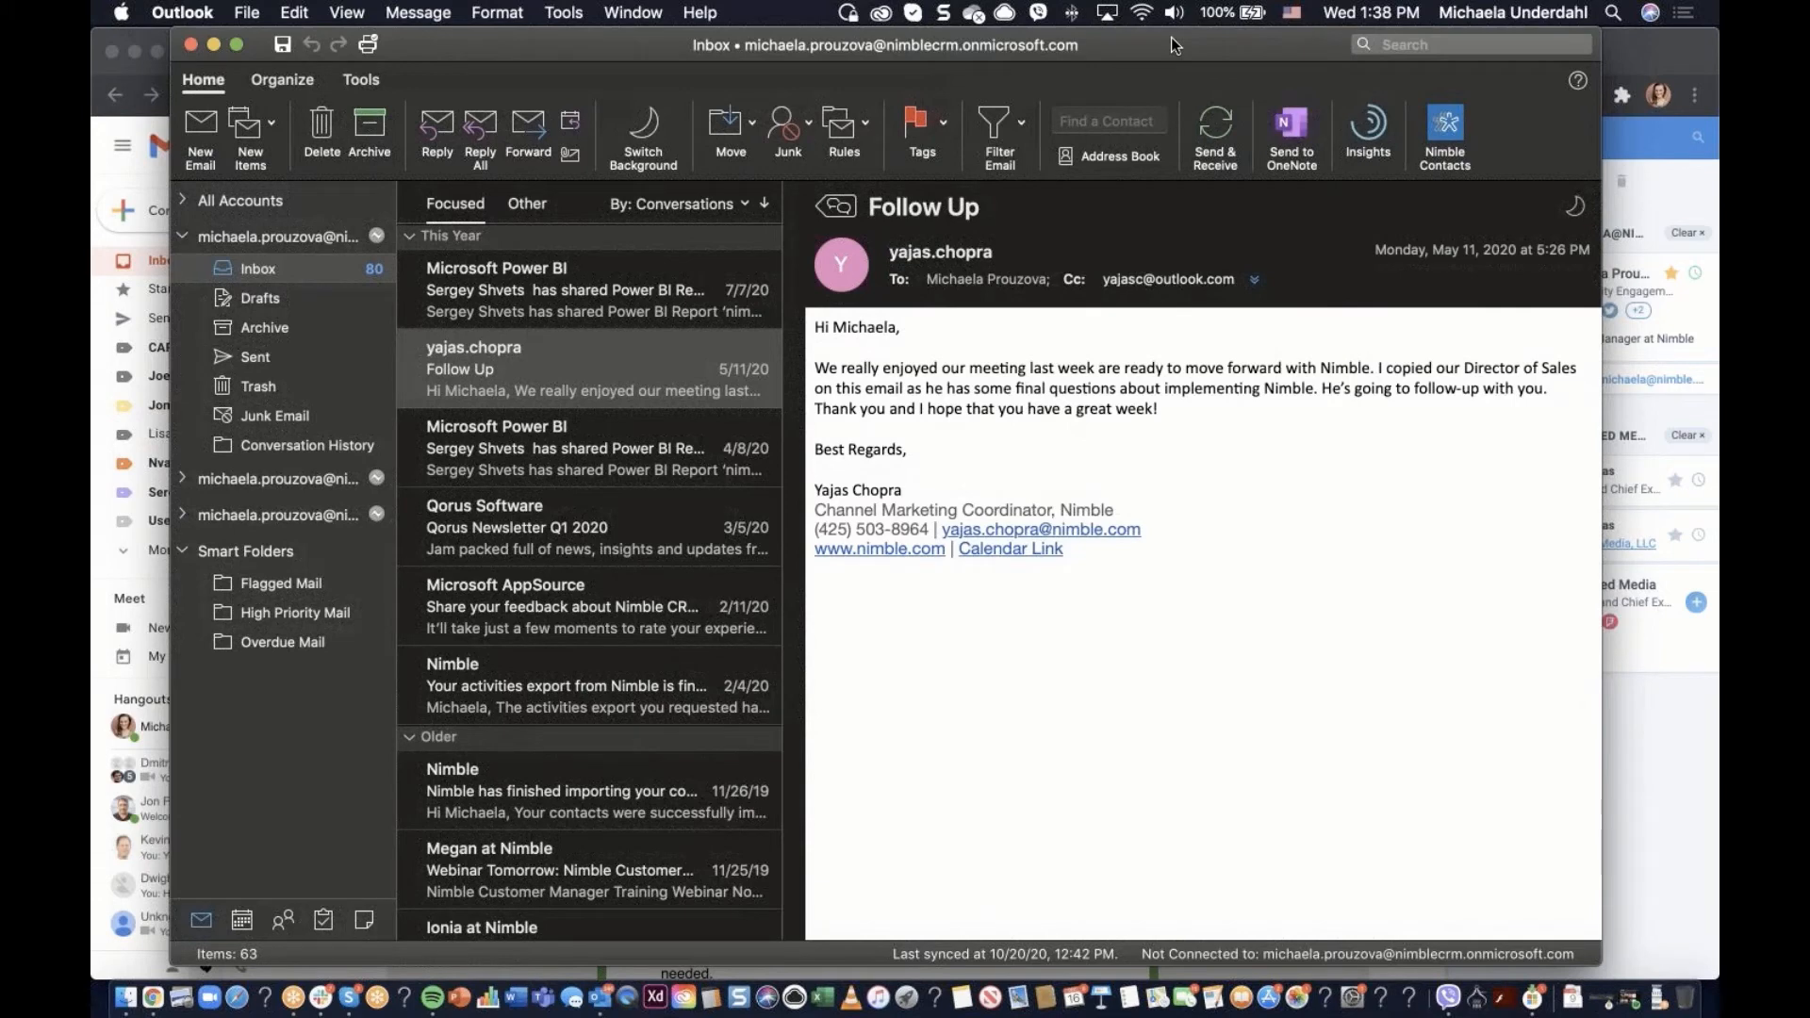
left_click(1445, 132)
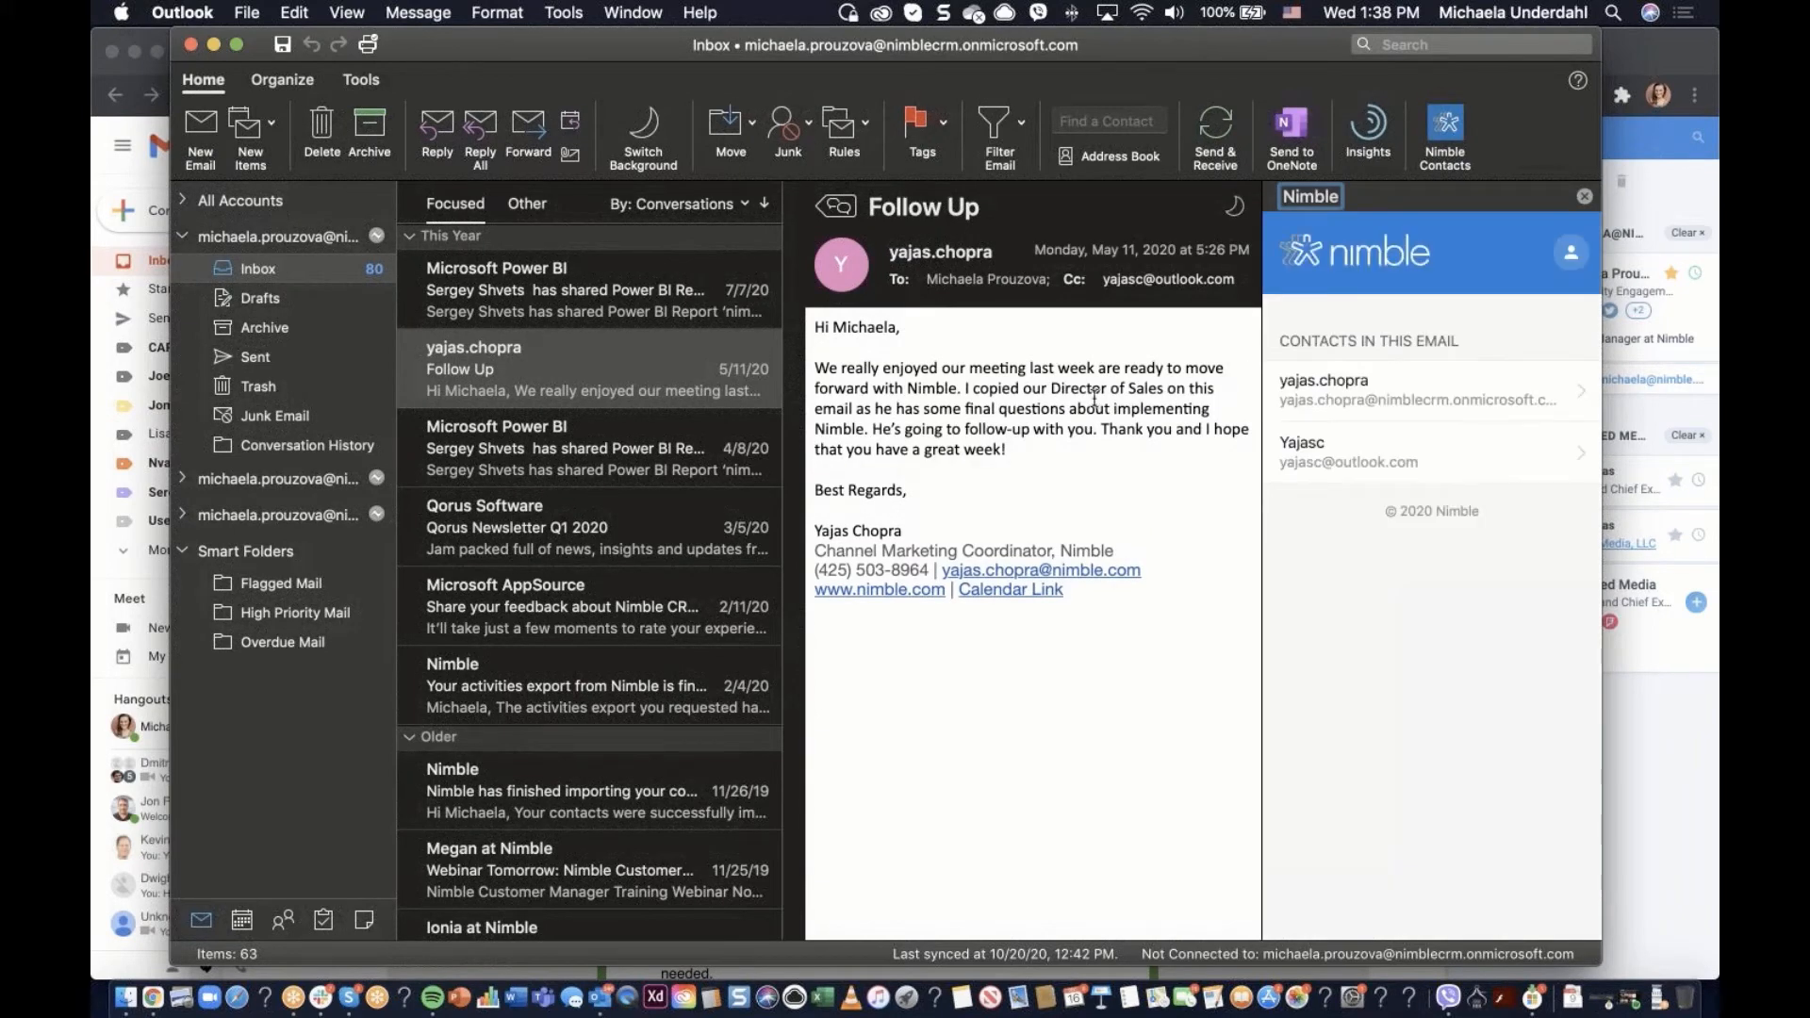
left_click(214, 47)
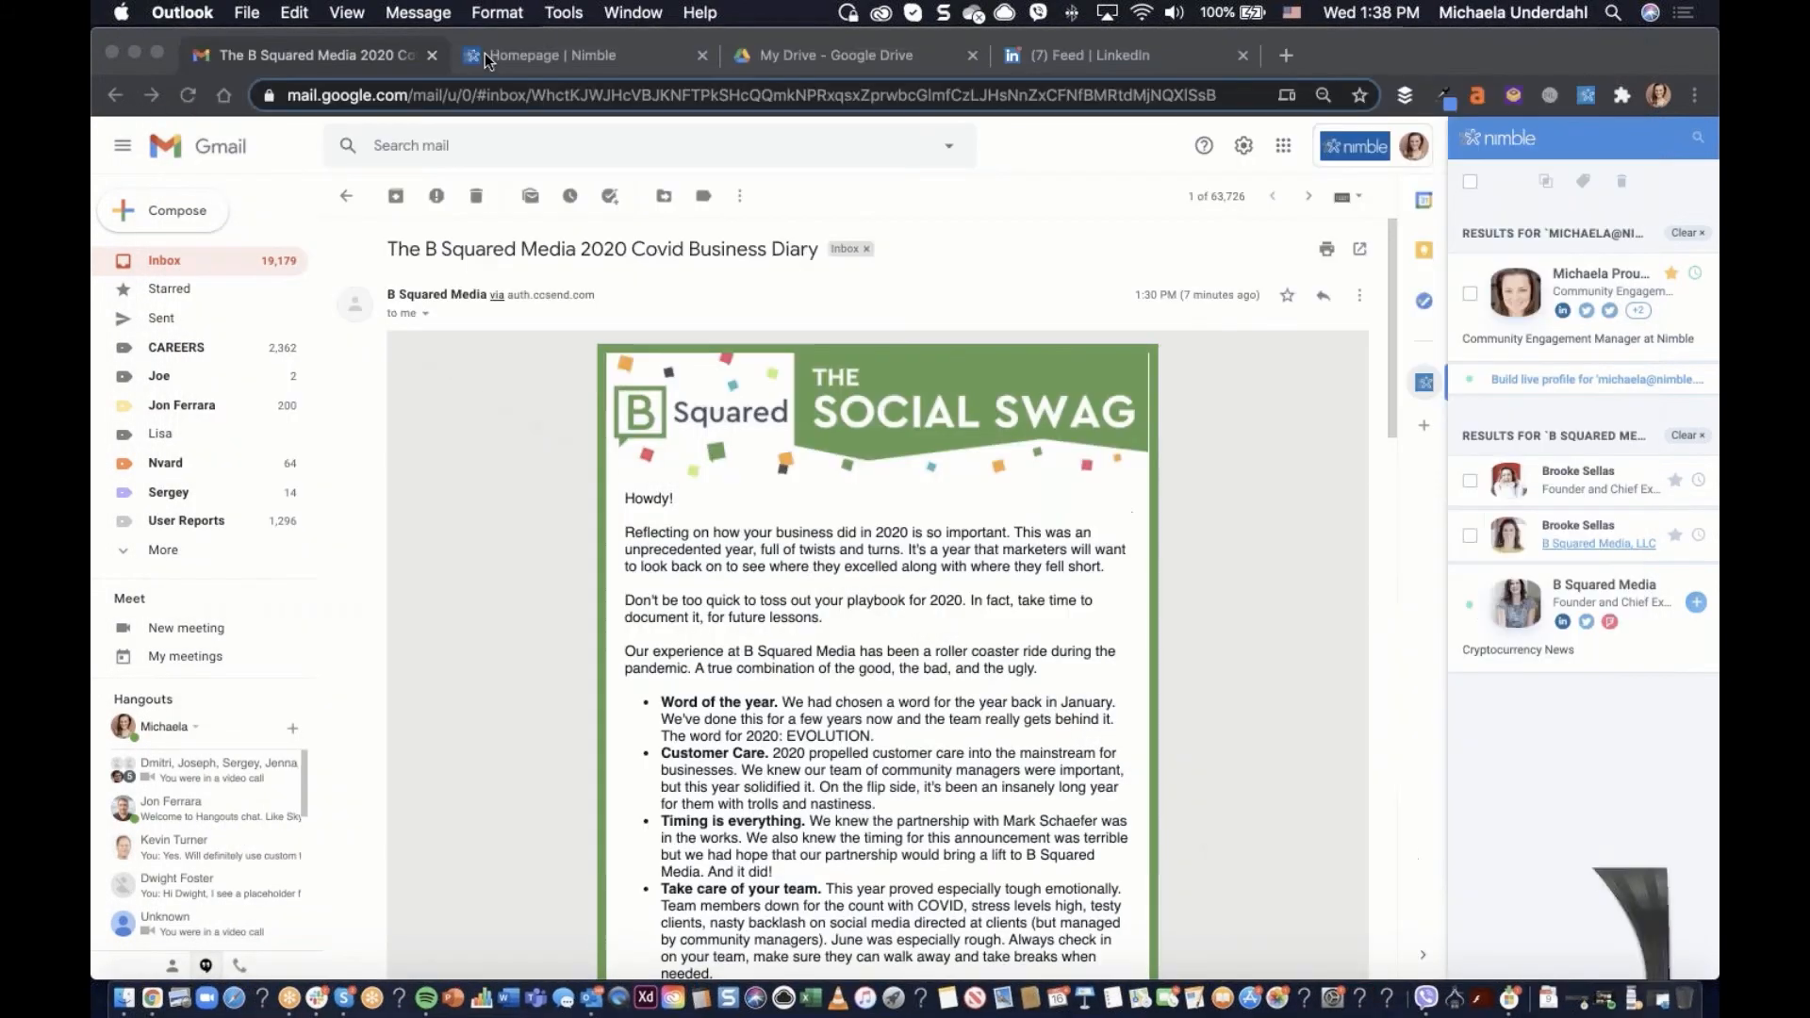
Switch to the Nimble web app, open the contact list and start a new segment search
left_click(556, 55)
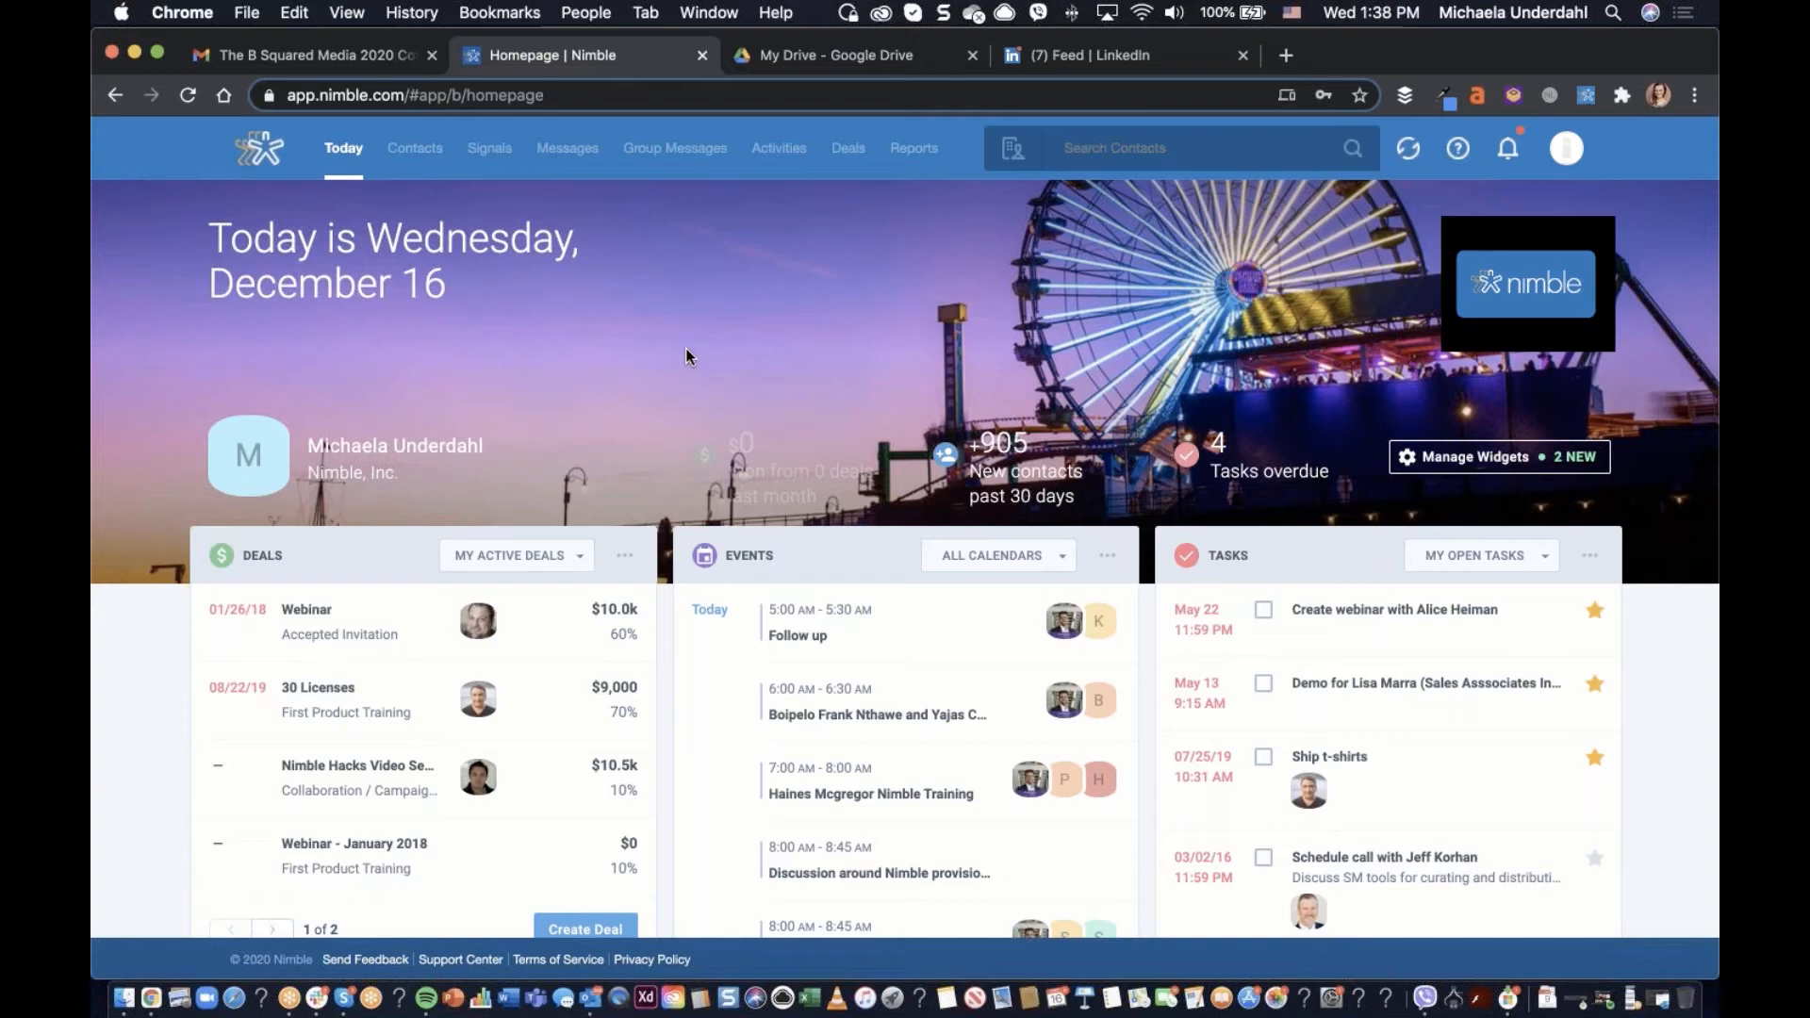
left_click(412, 150)
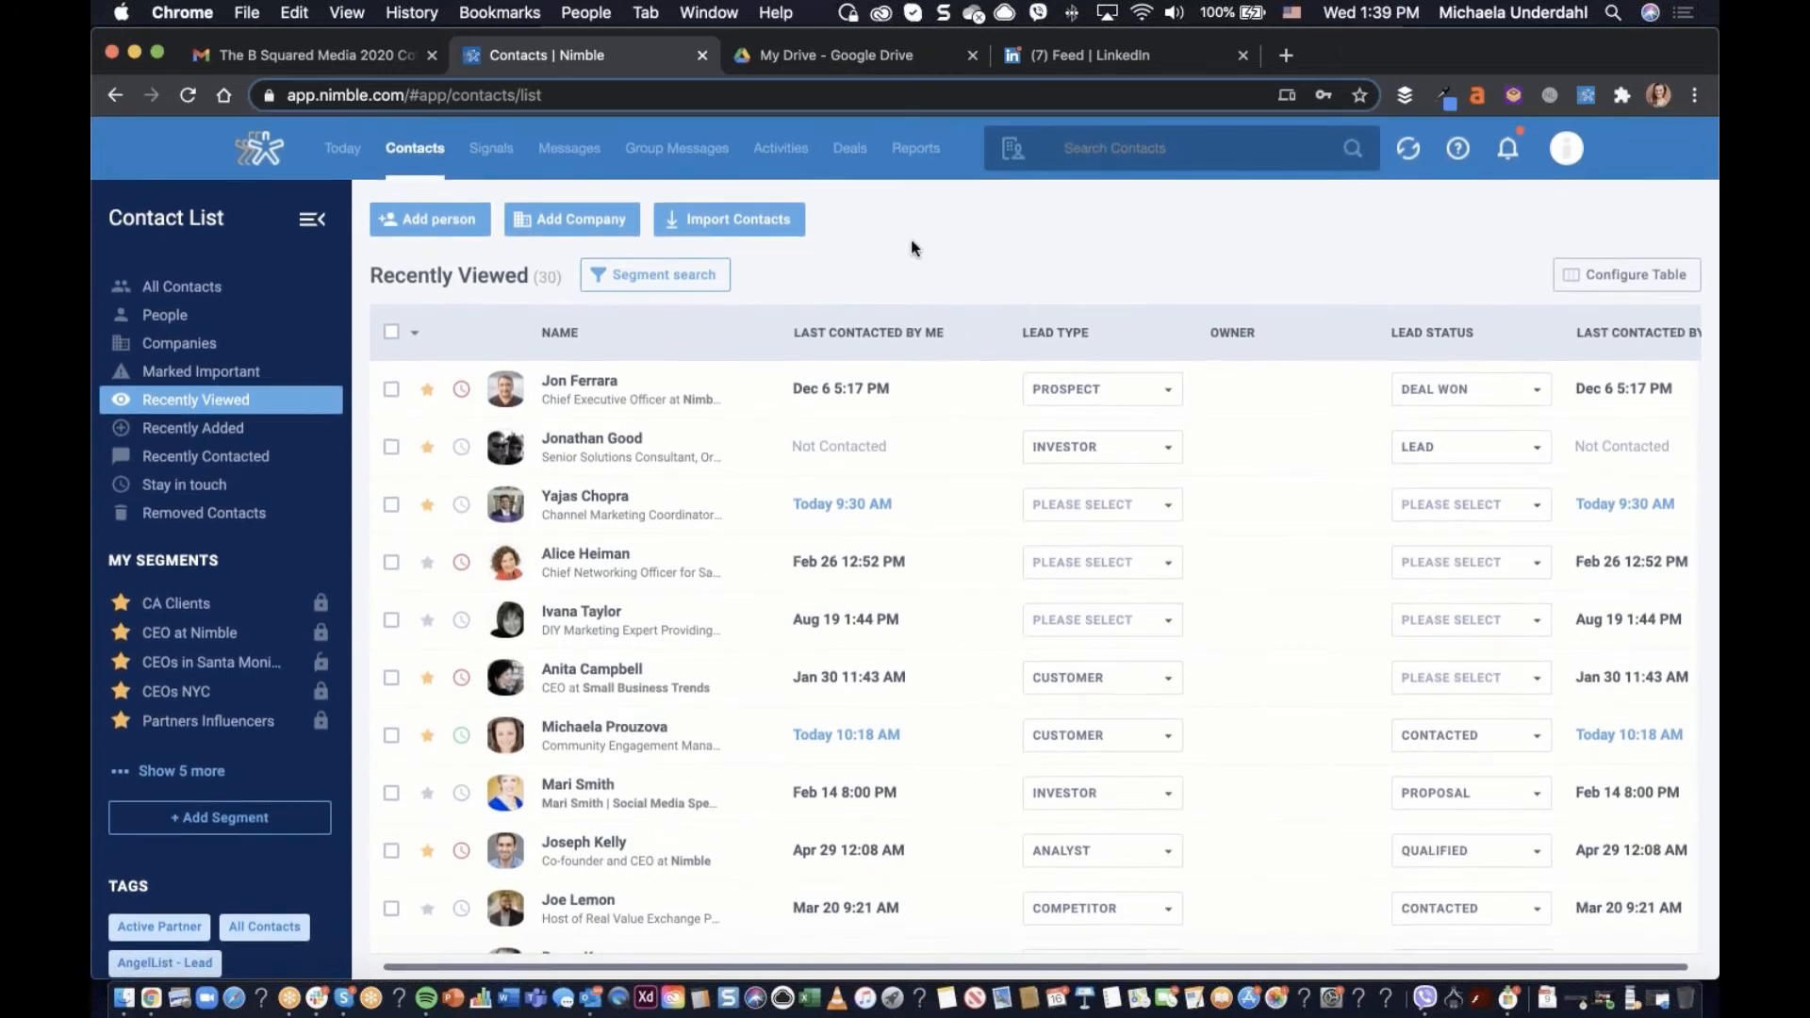
left_click(642, 288)
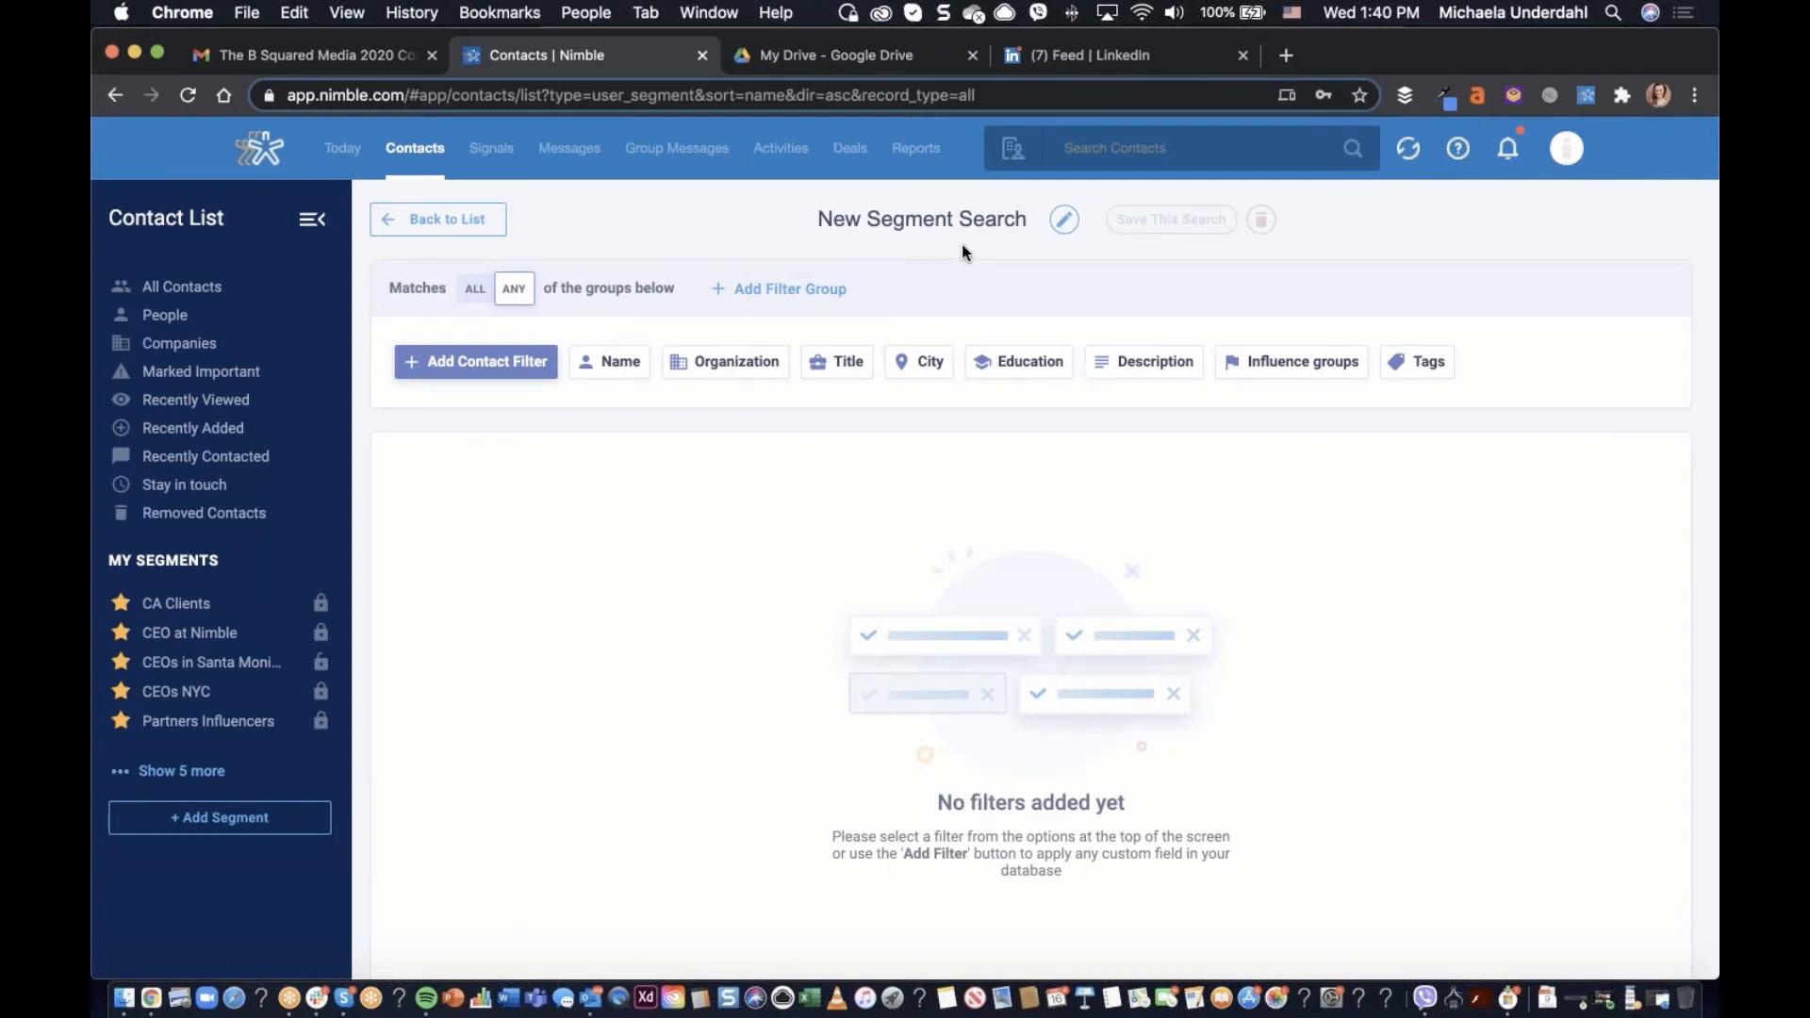
Open the contact import wizard under Networks & Imports and search its services for "hubspot"
left_click(1567, 151)
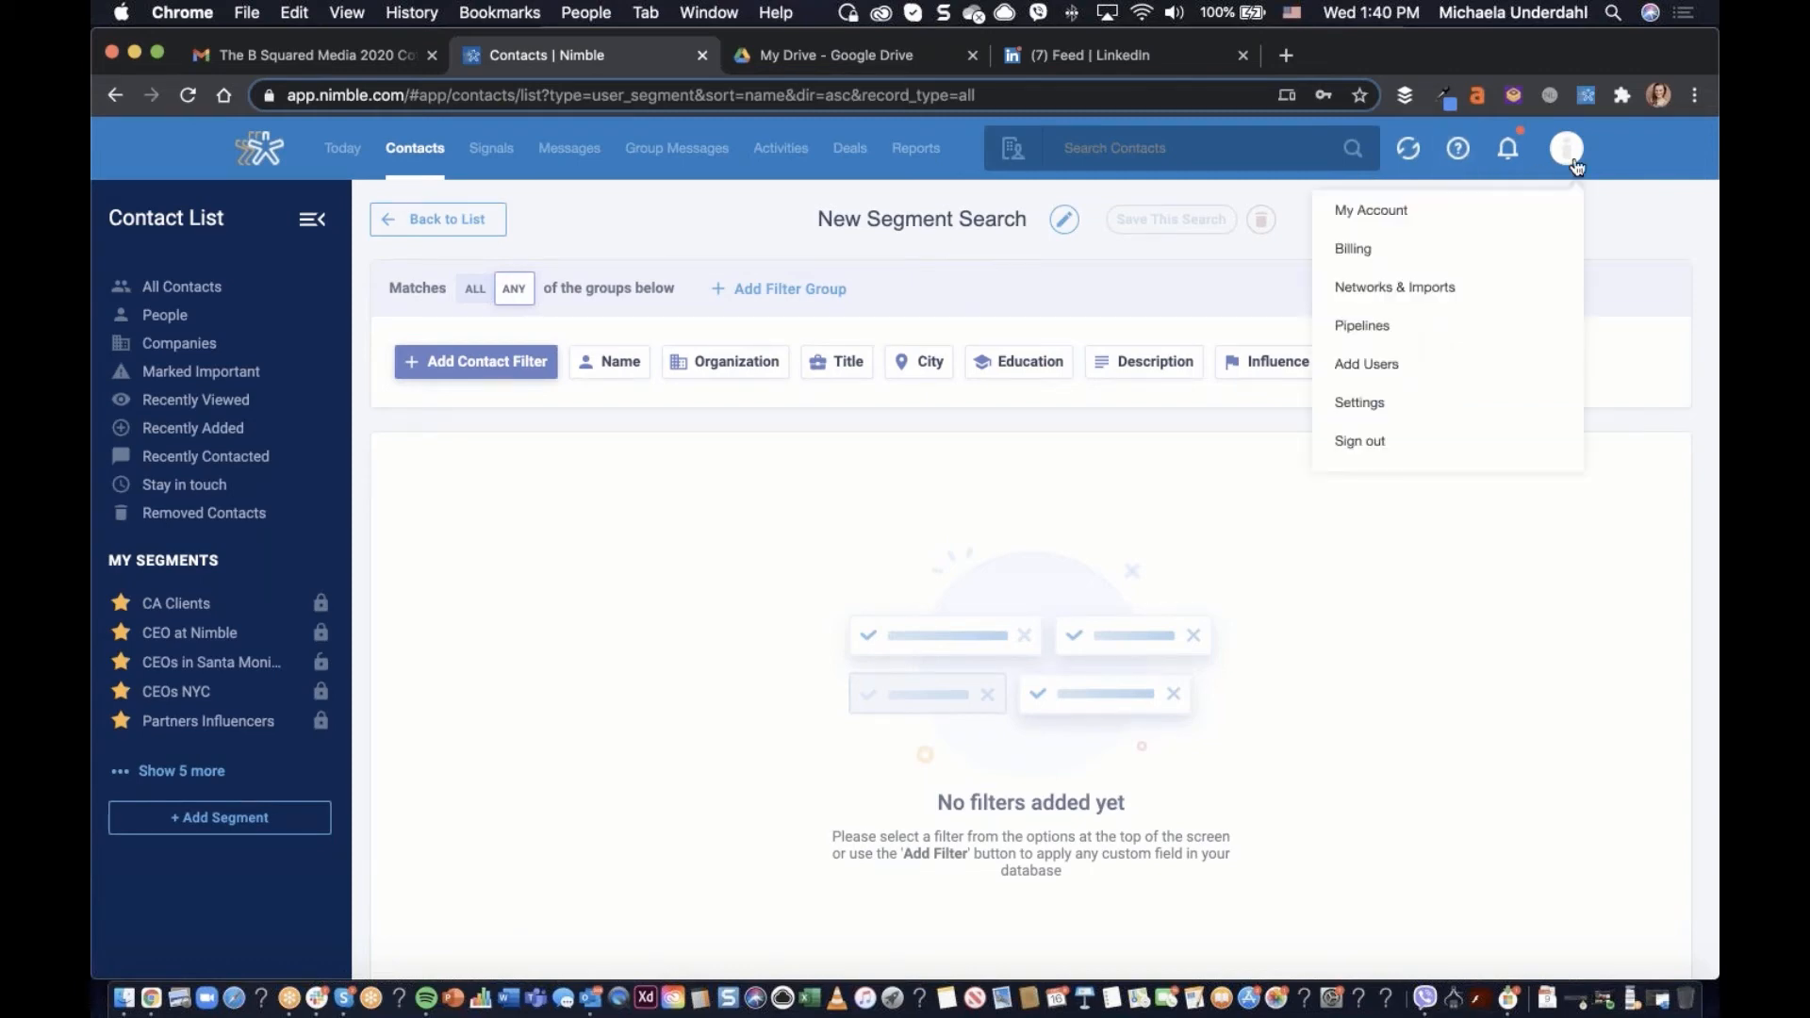
left_click(1454, 289)
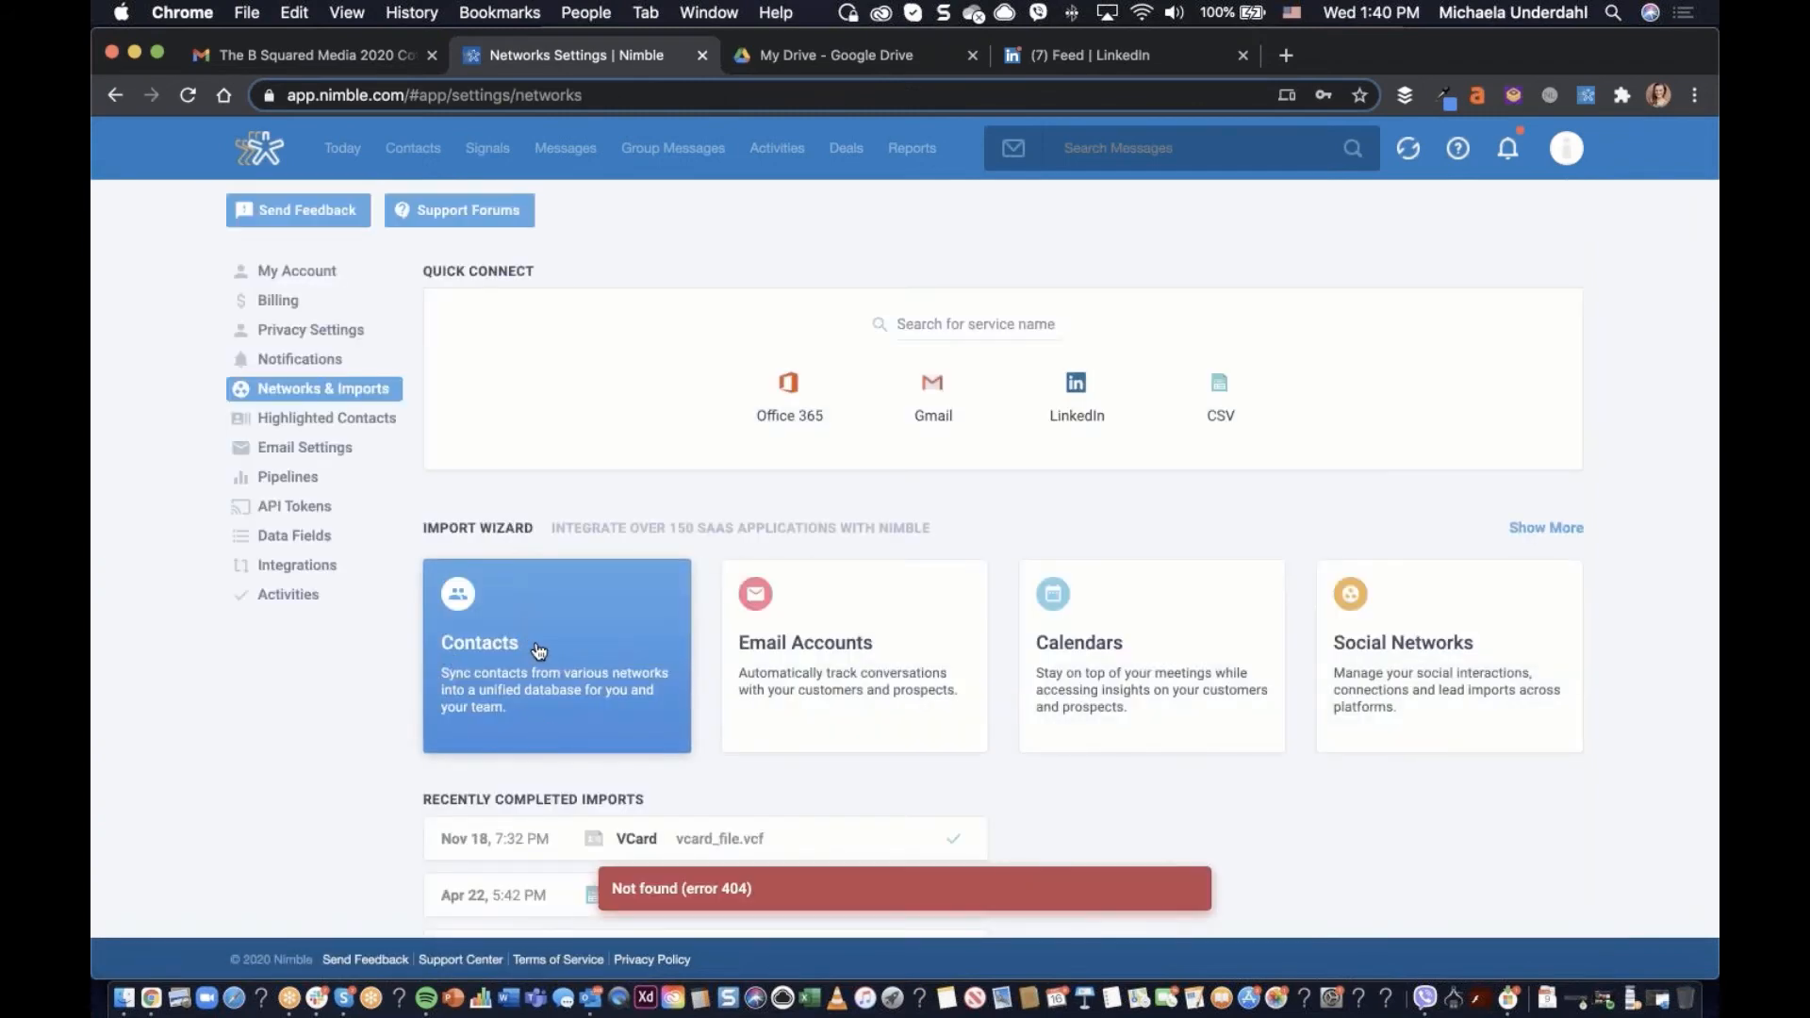
left_click(539, 651)
left_click(1390, 288)
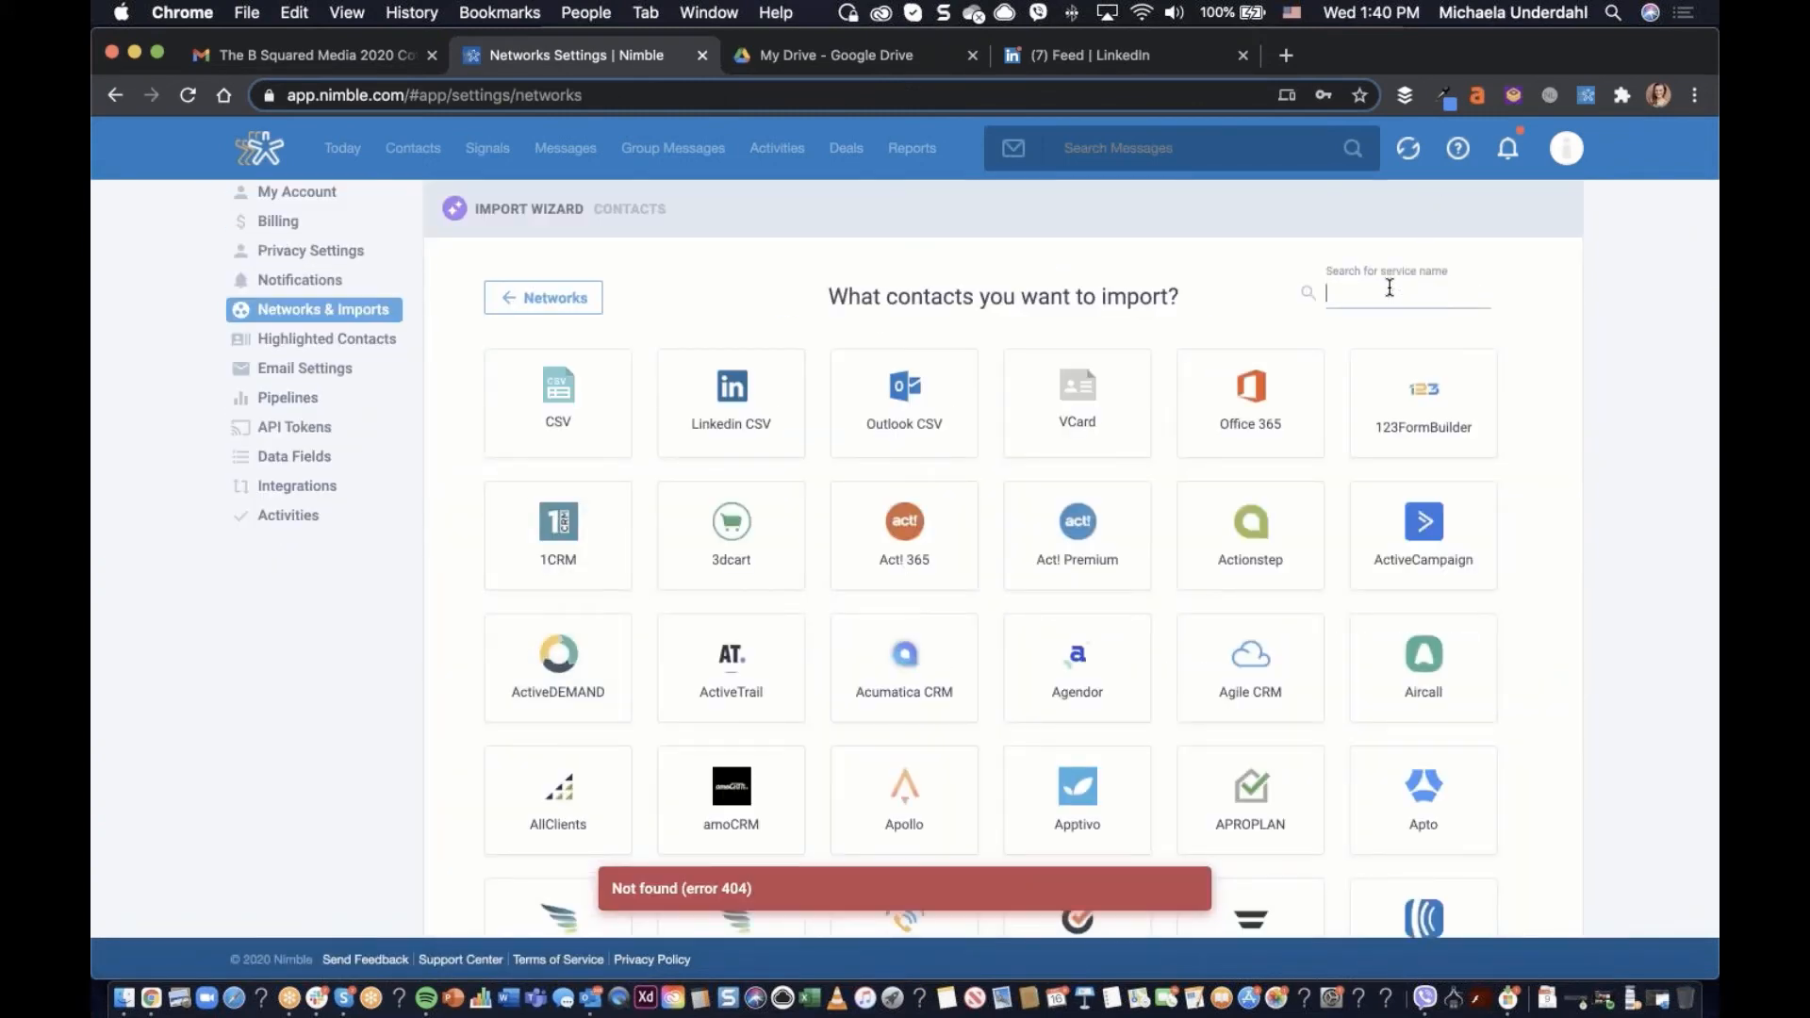
type("hubsp")
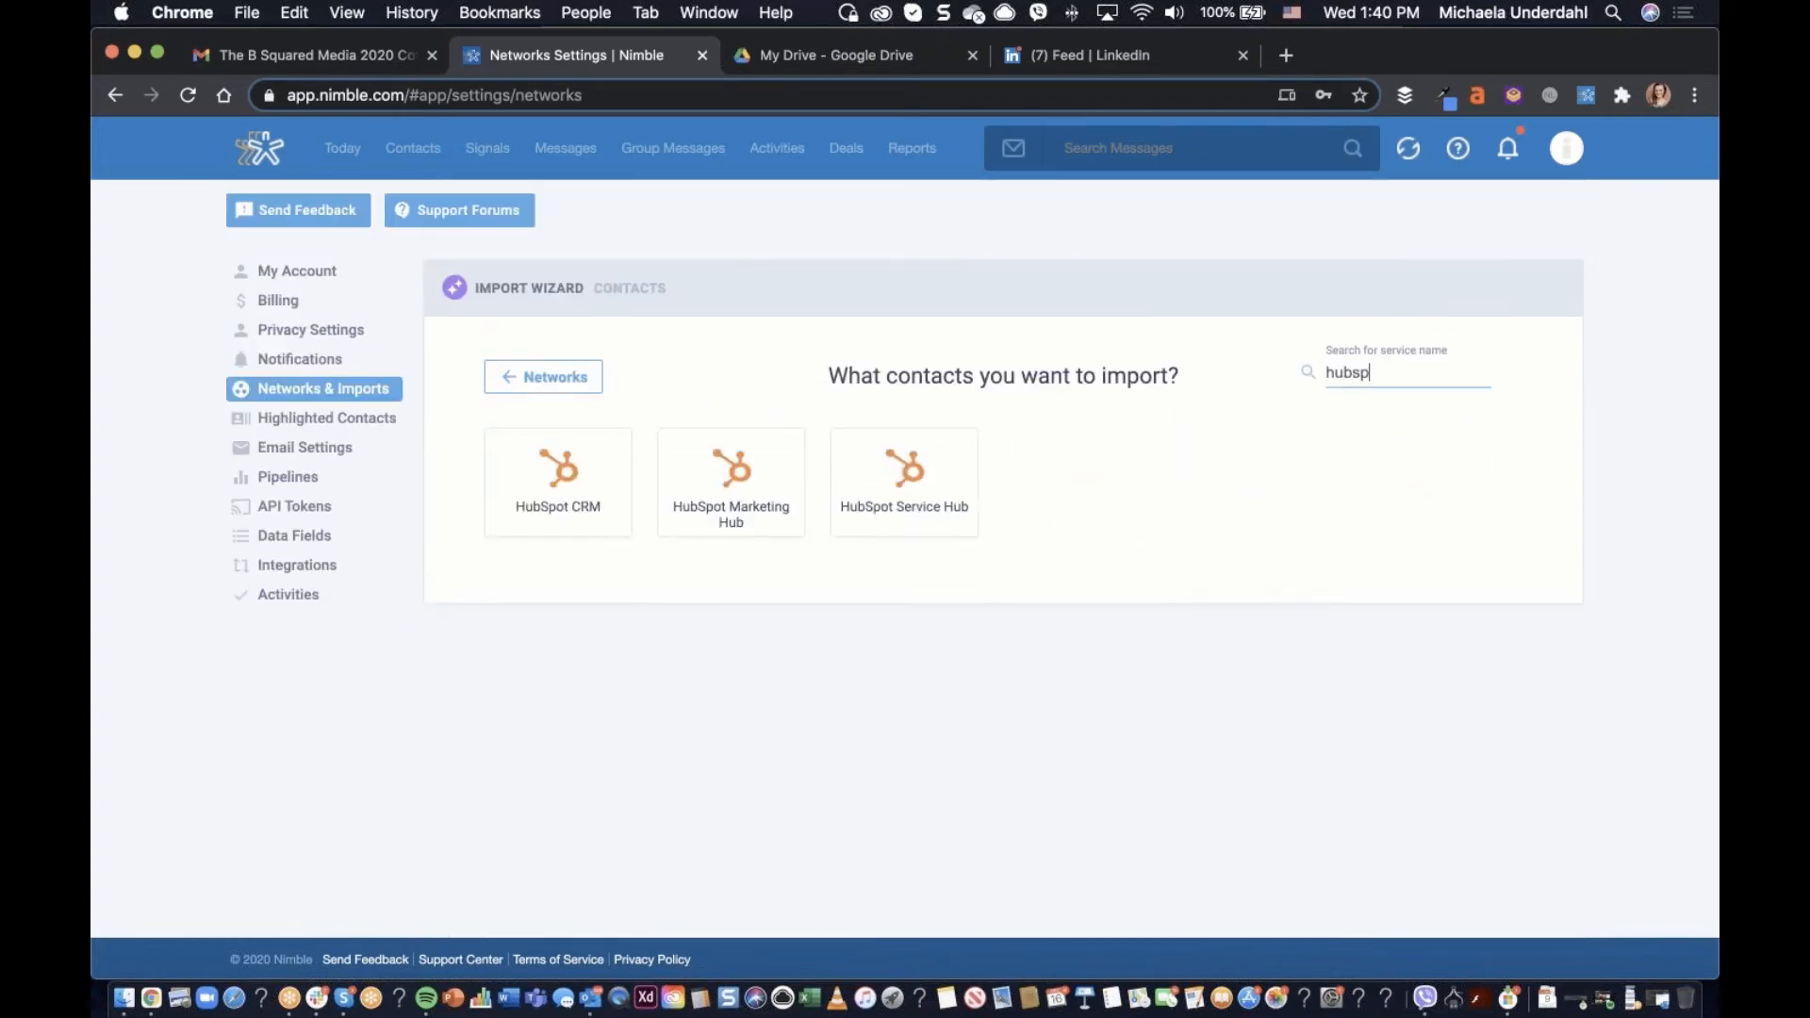
type("ot")
left_click(1002, 337)
Start a new segment search from the contact list, view the Creation date filter's options, and dismiss them
left_click(429, 161)
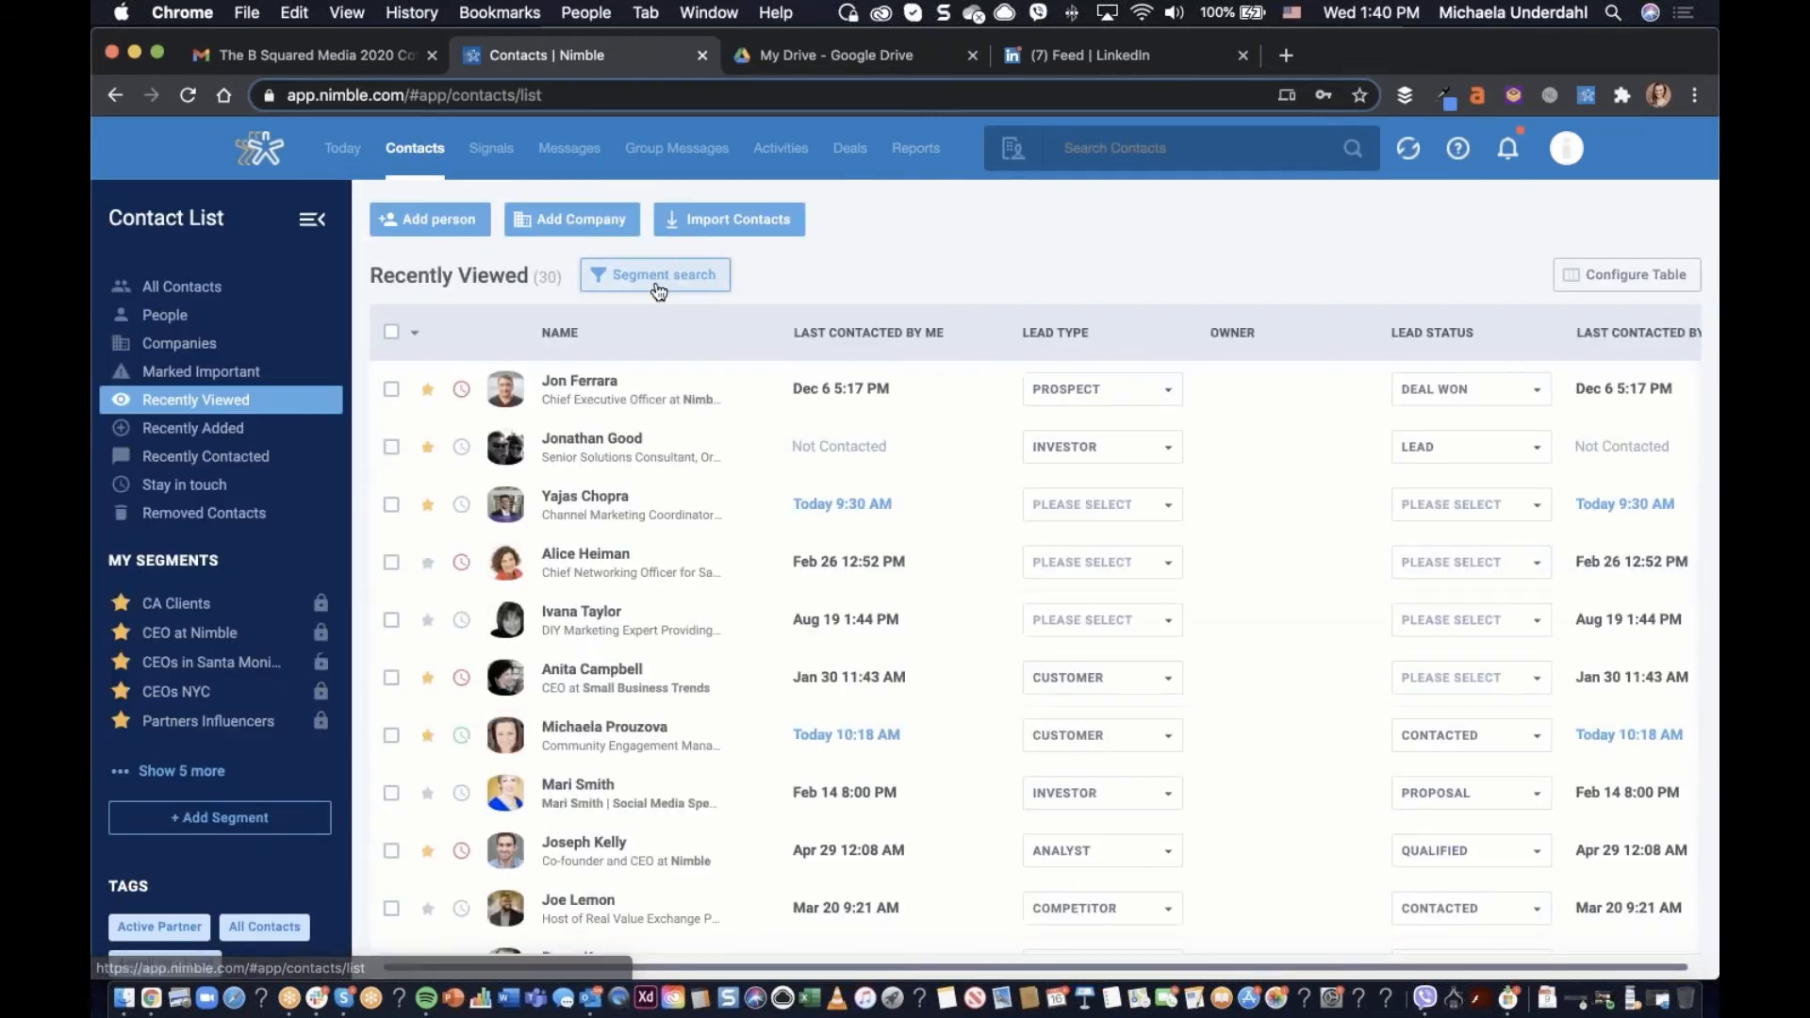
left_click(658, 283)
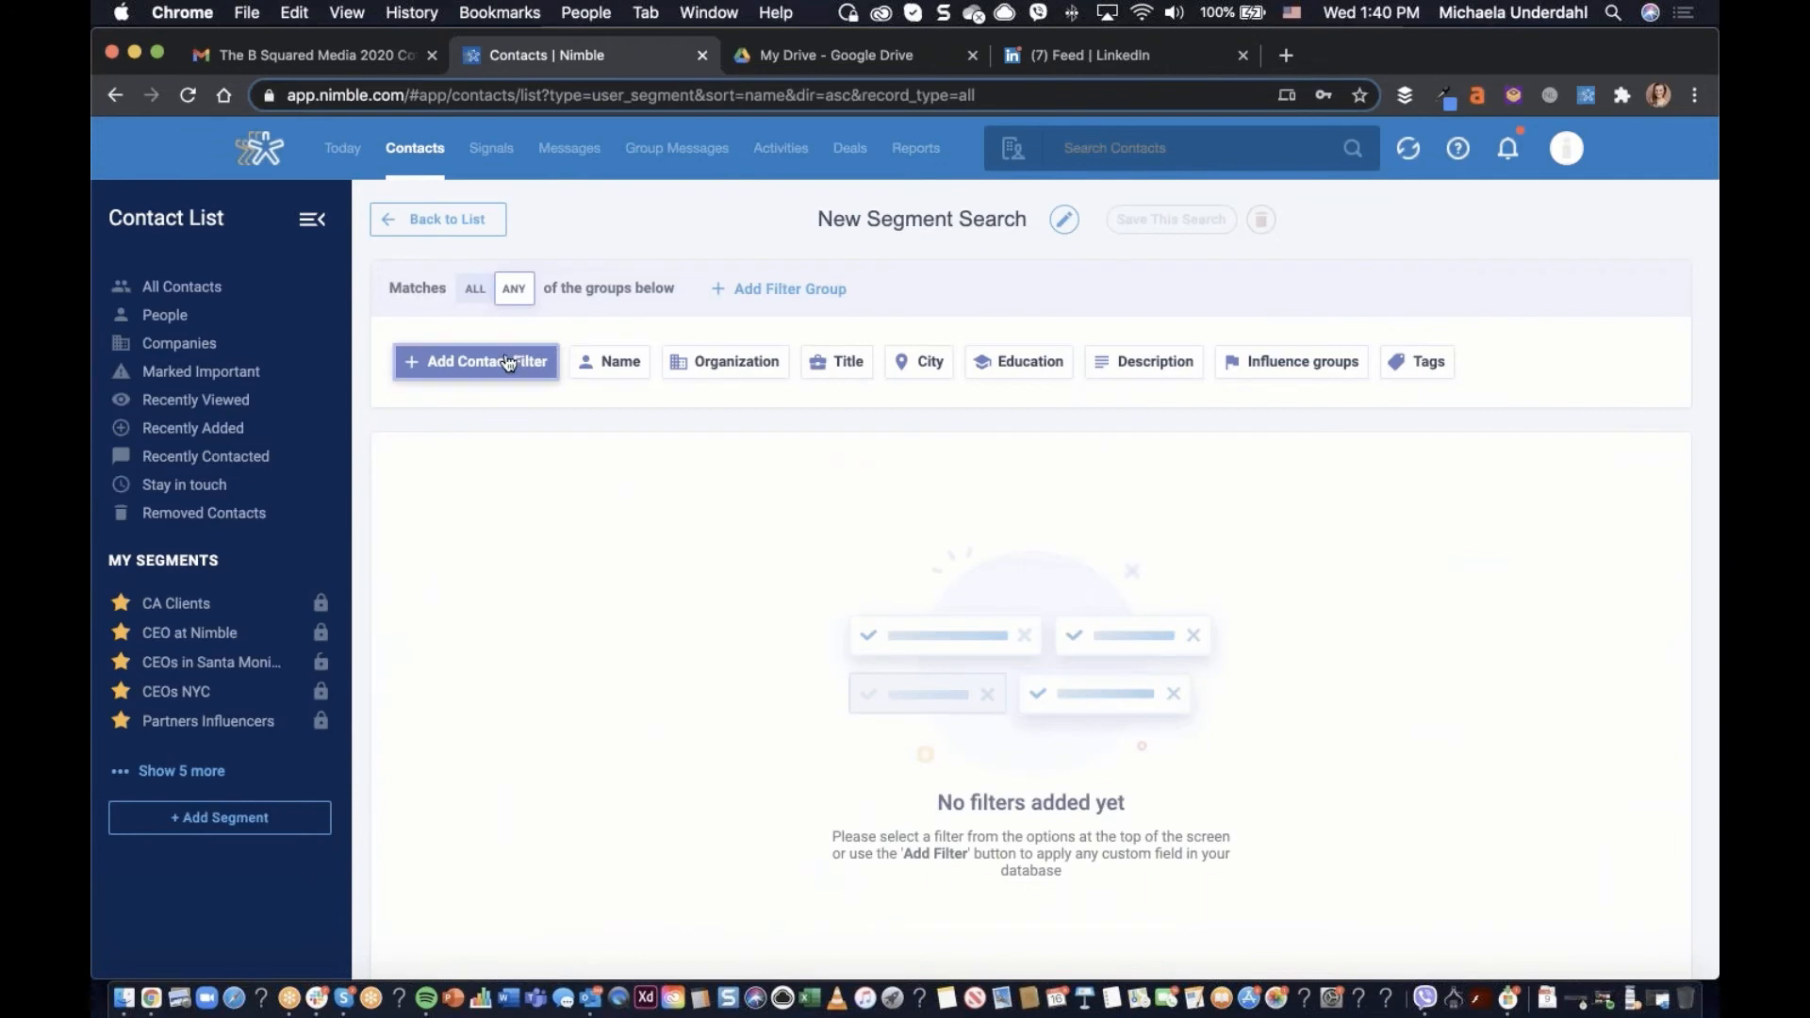
left_click(530, 363)
type("creat")
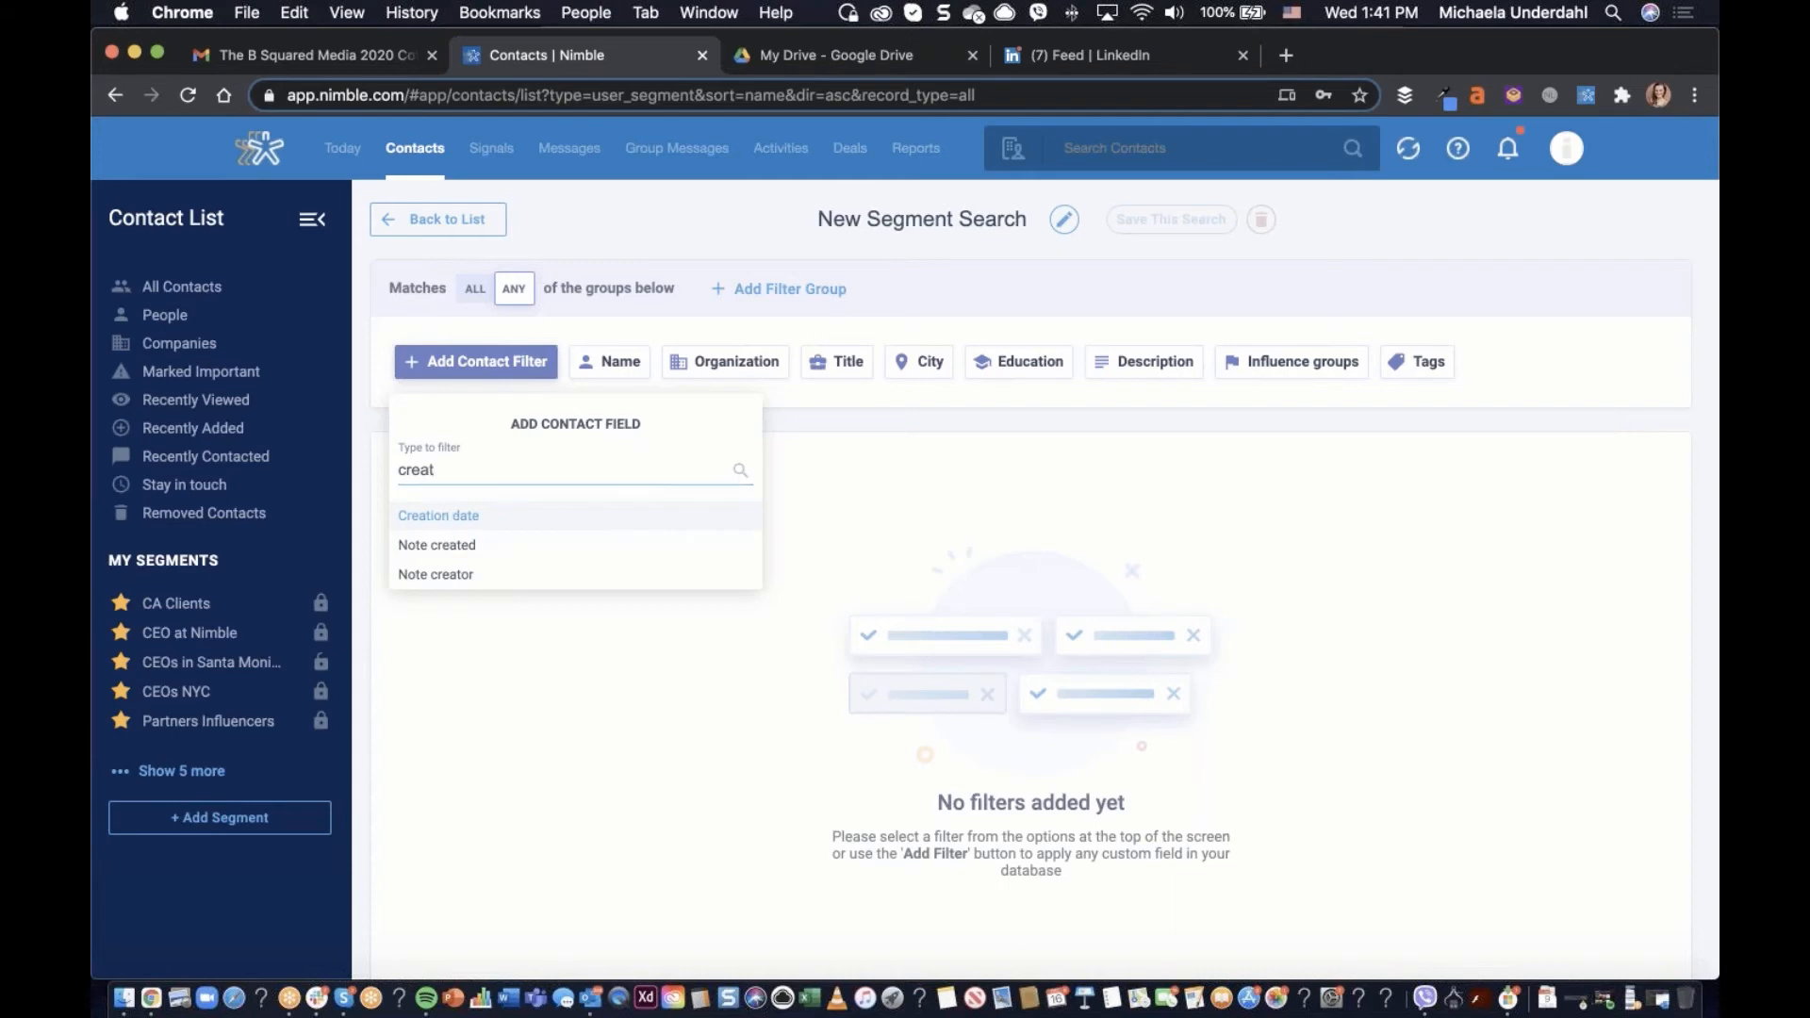
left_click(455, 519)
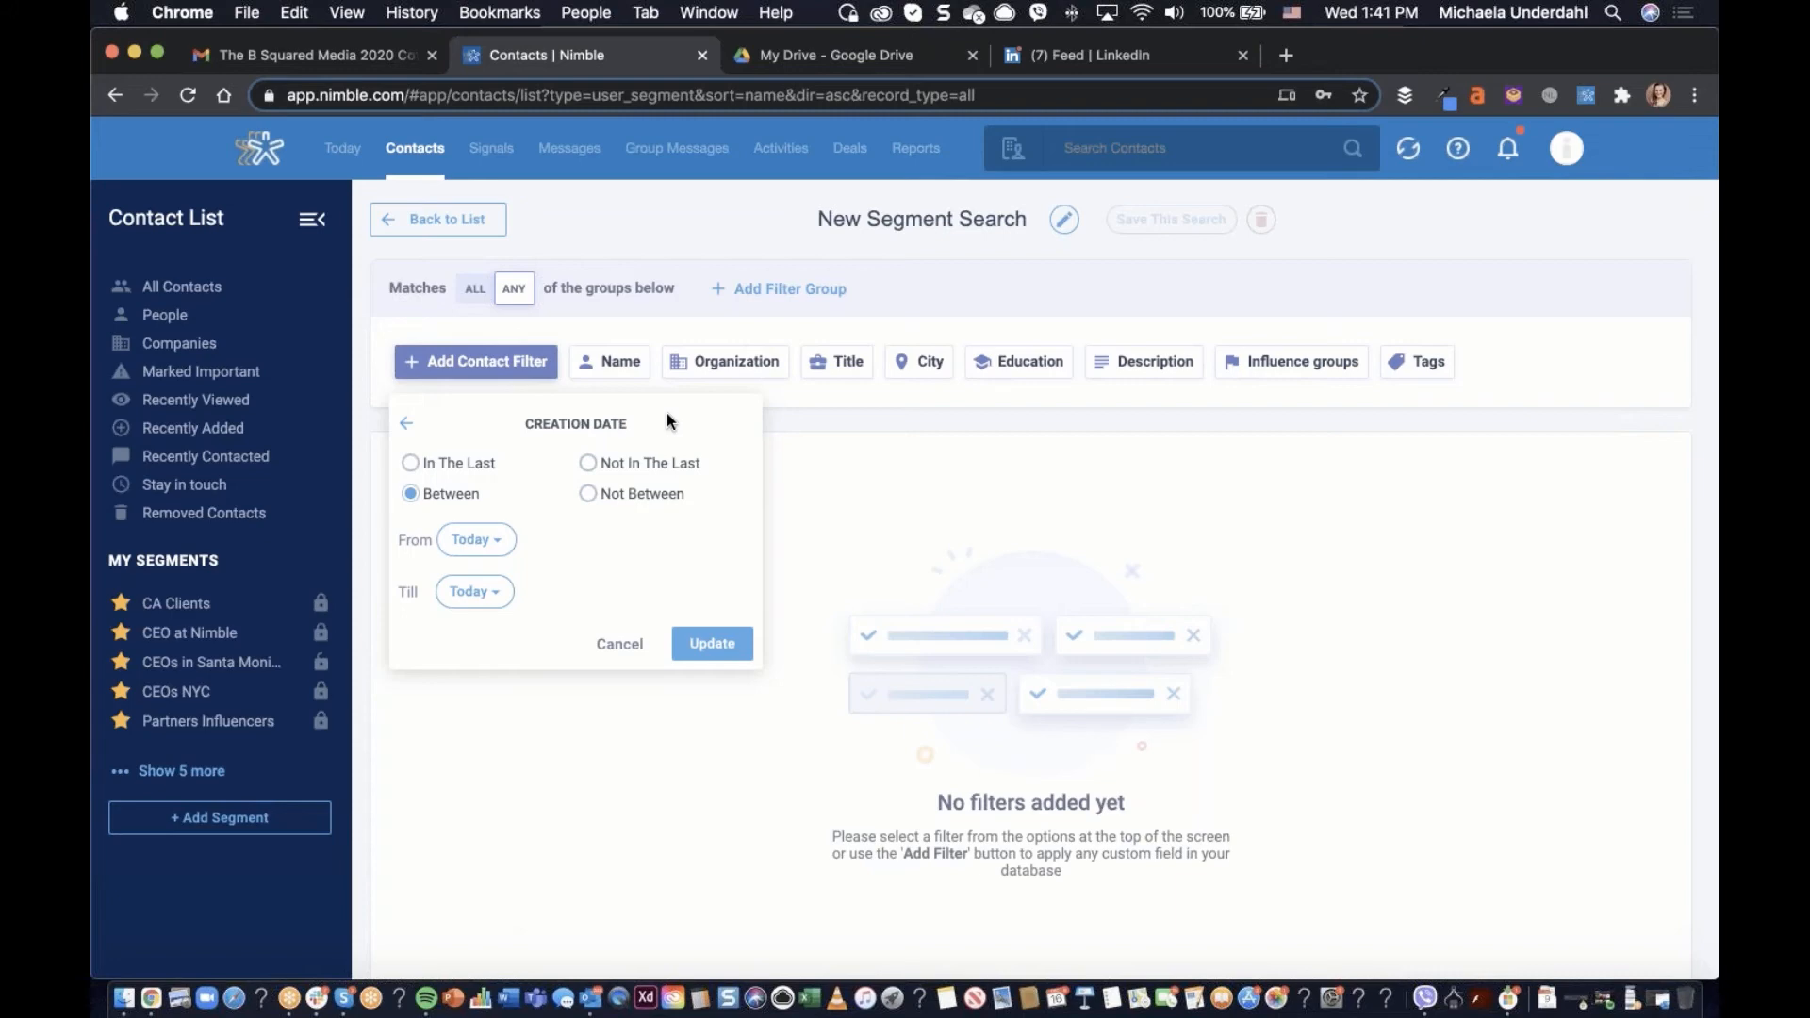
left_click(834, 429)
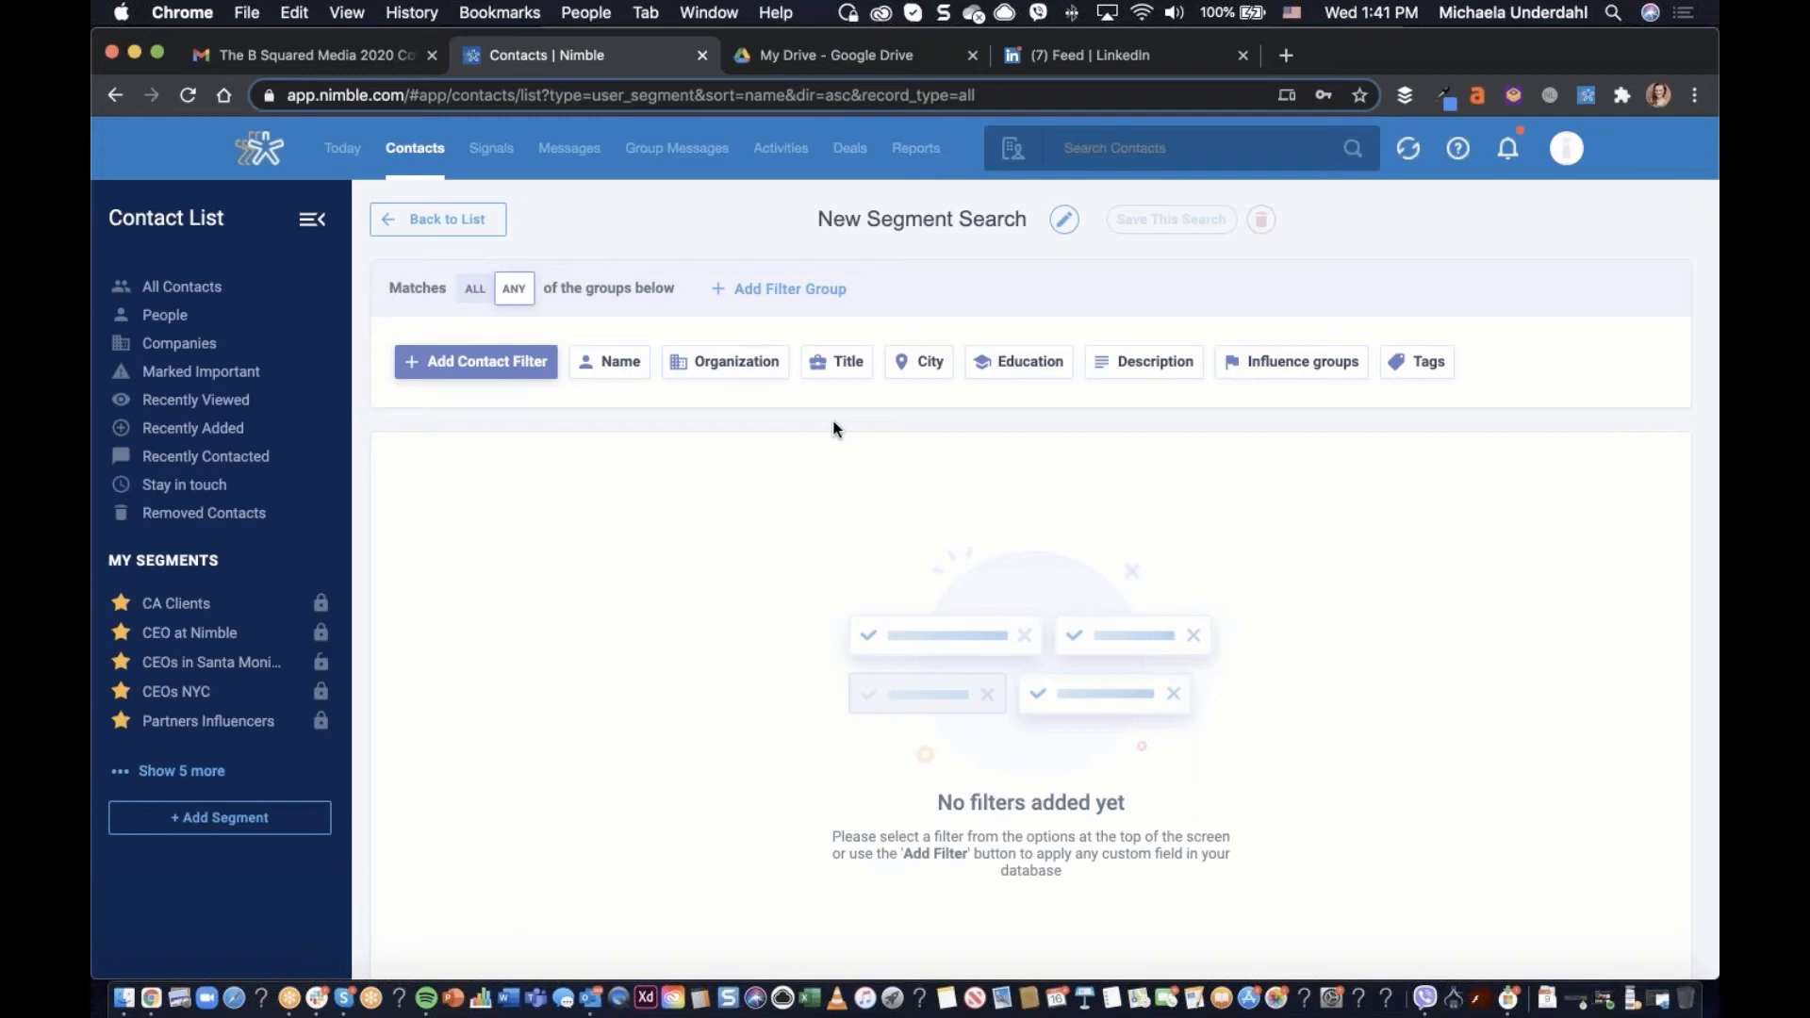
Open the Group Messages overview and examine the tracking statistics and the sending quota indicator
left_click(681, 162)
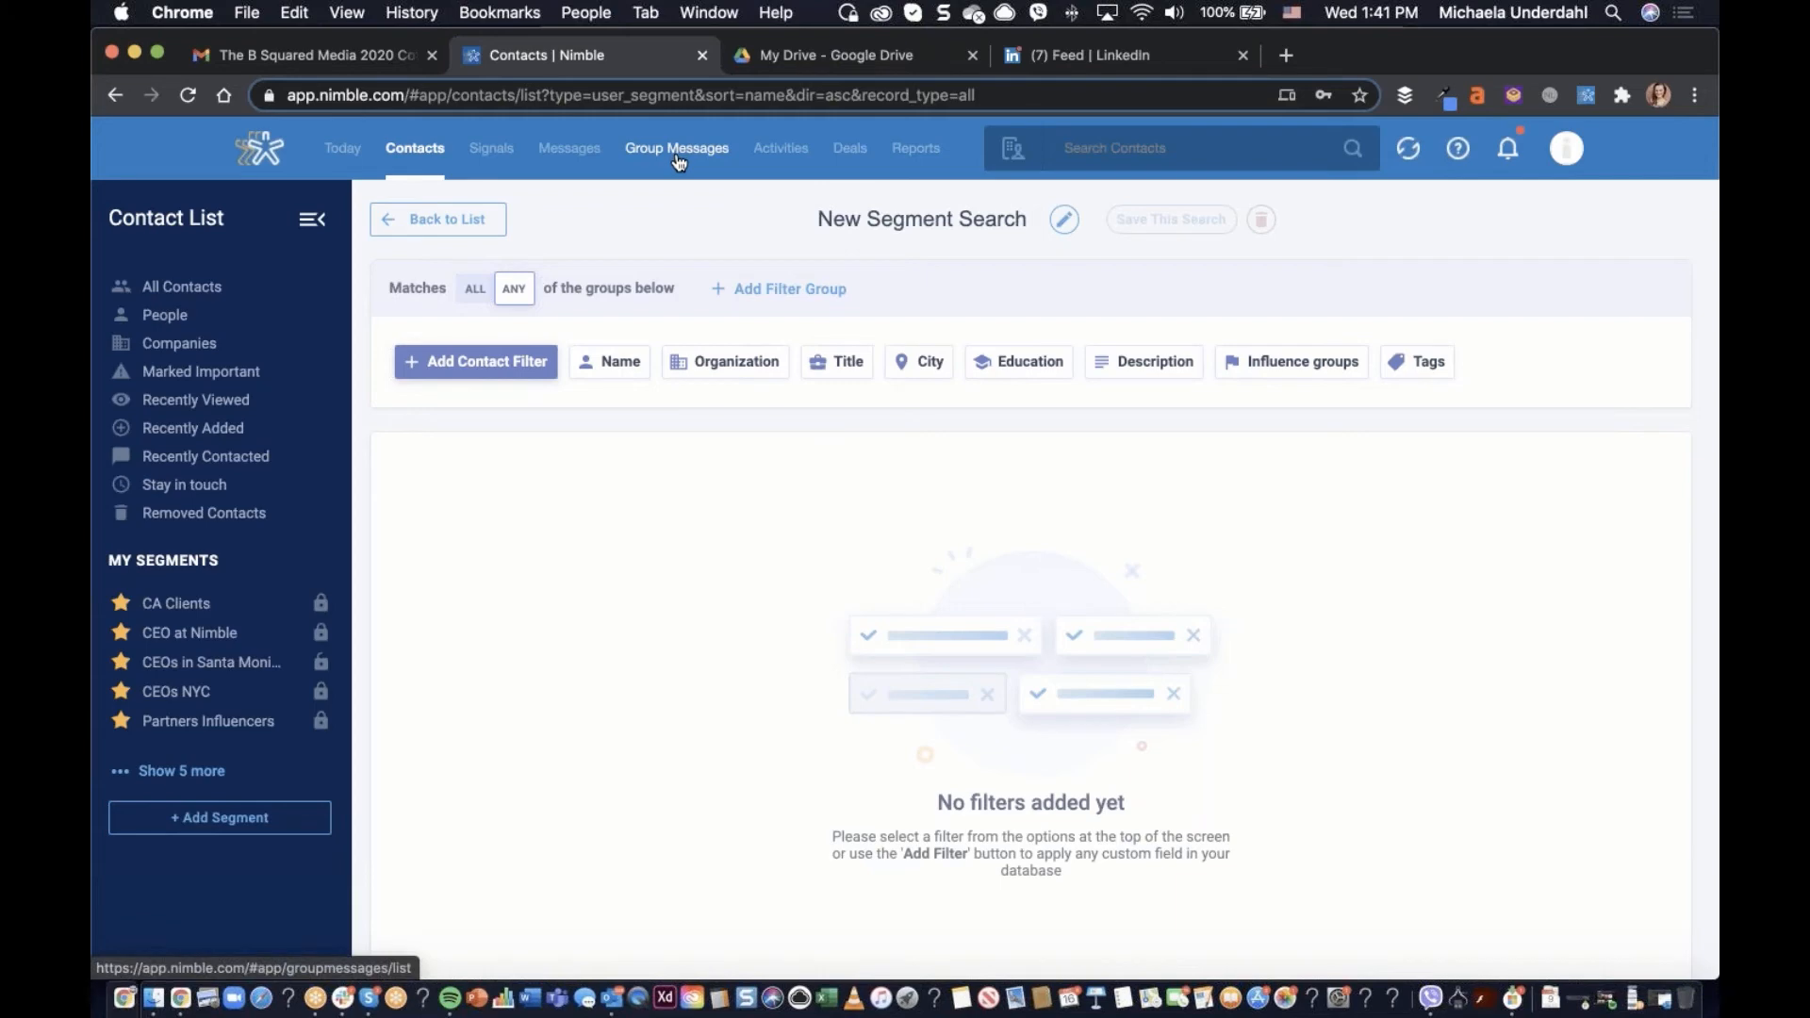
left_click(693, 158)
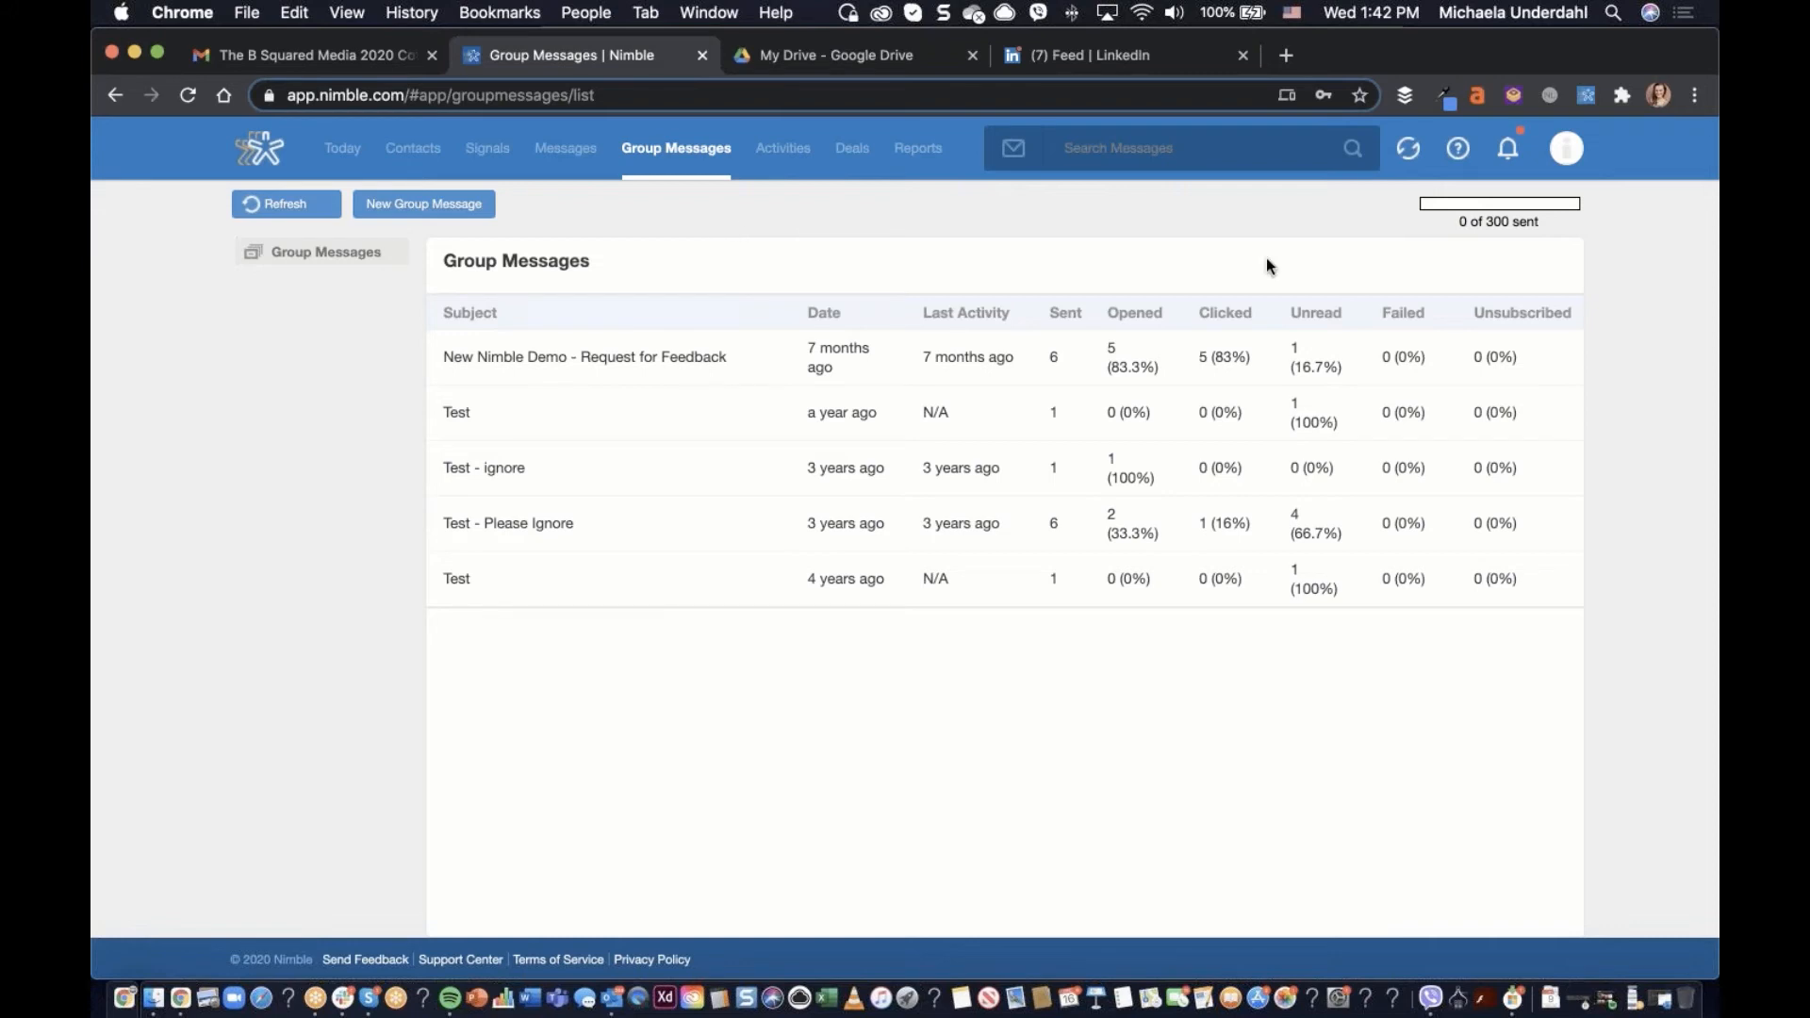
left_click_drag(1460, 225, 1546, 236)
left_click(1557, 217)
left_click_drag(1455, 221, 1539, 225)
left_click(1491, 223)
triple_click(1549, 228)
left_click(1496, 222)
left_click_drag(1487, 222, 1549, 223)
left_click(1563, 230)
Open the first recently viewed contact, review the past messages, and return to the Today page
left_click(422, 148)
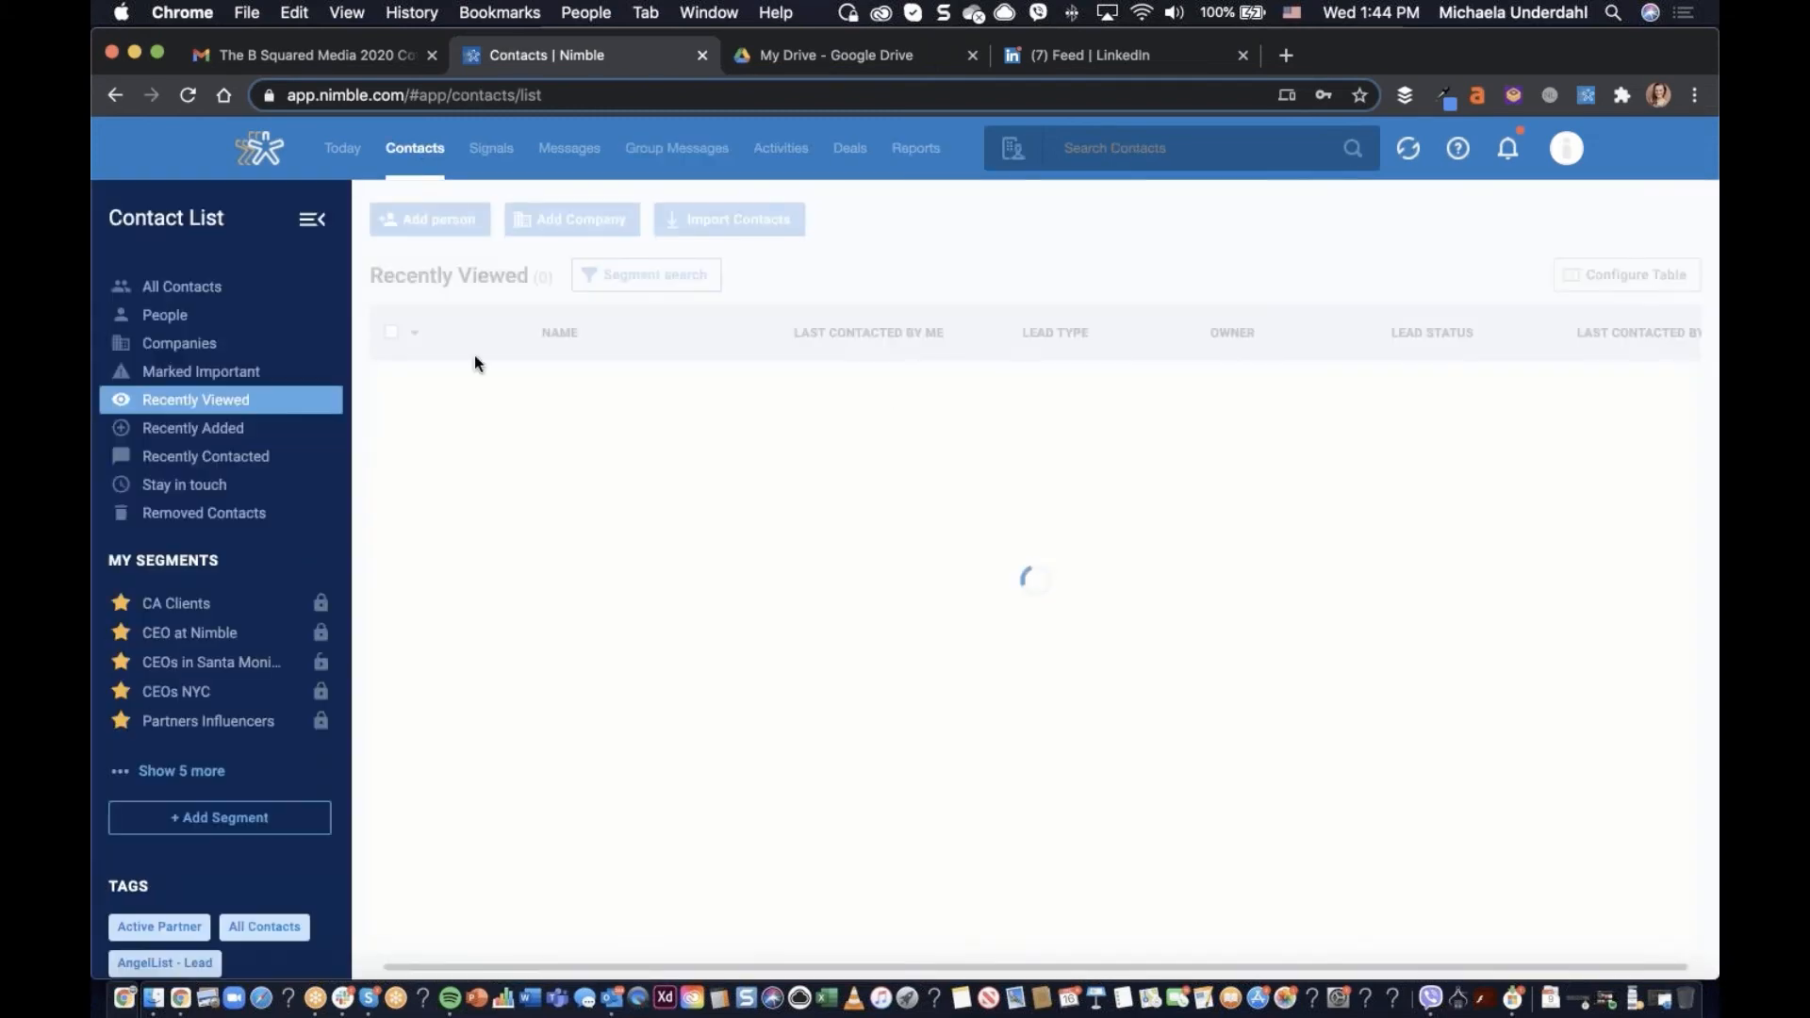
left_click(573, 383)
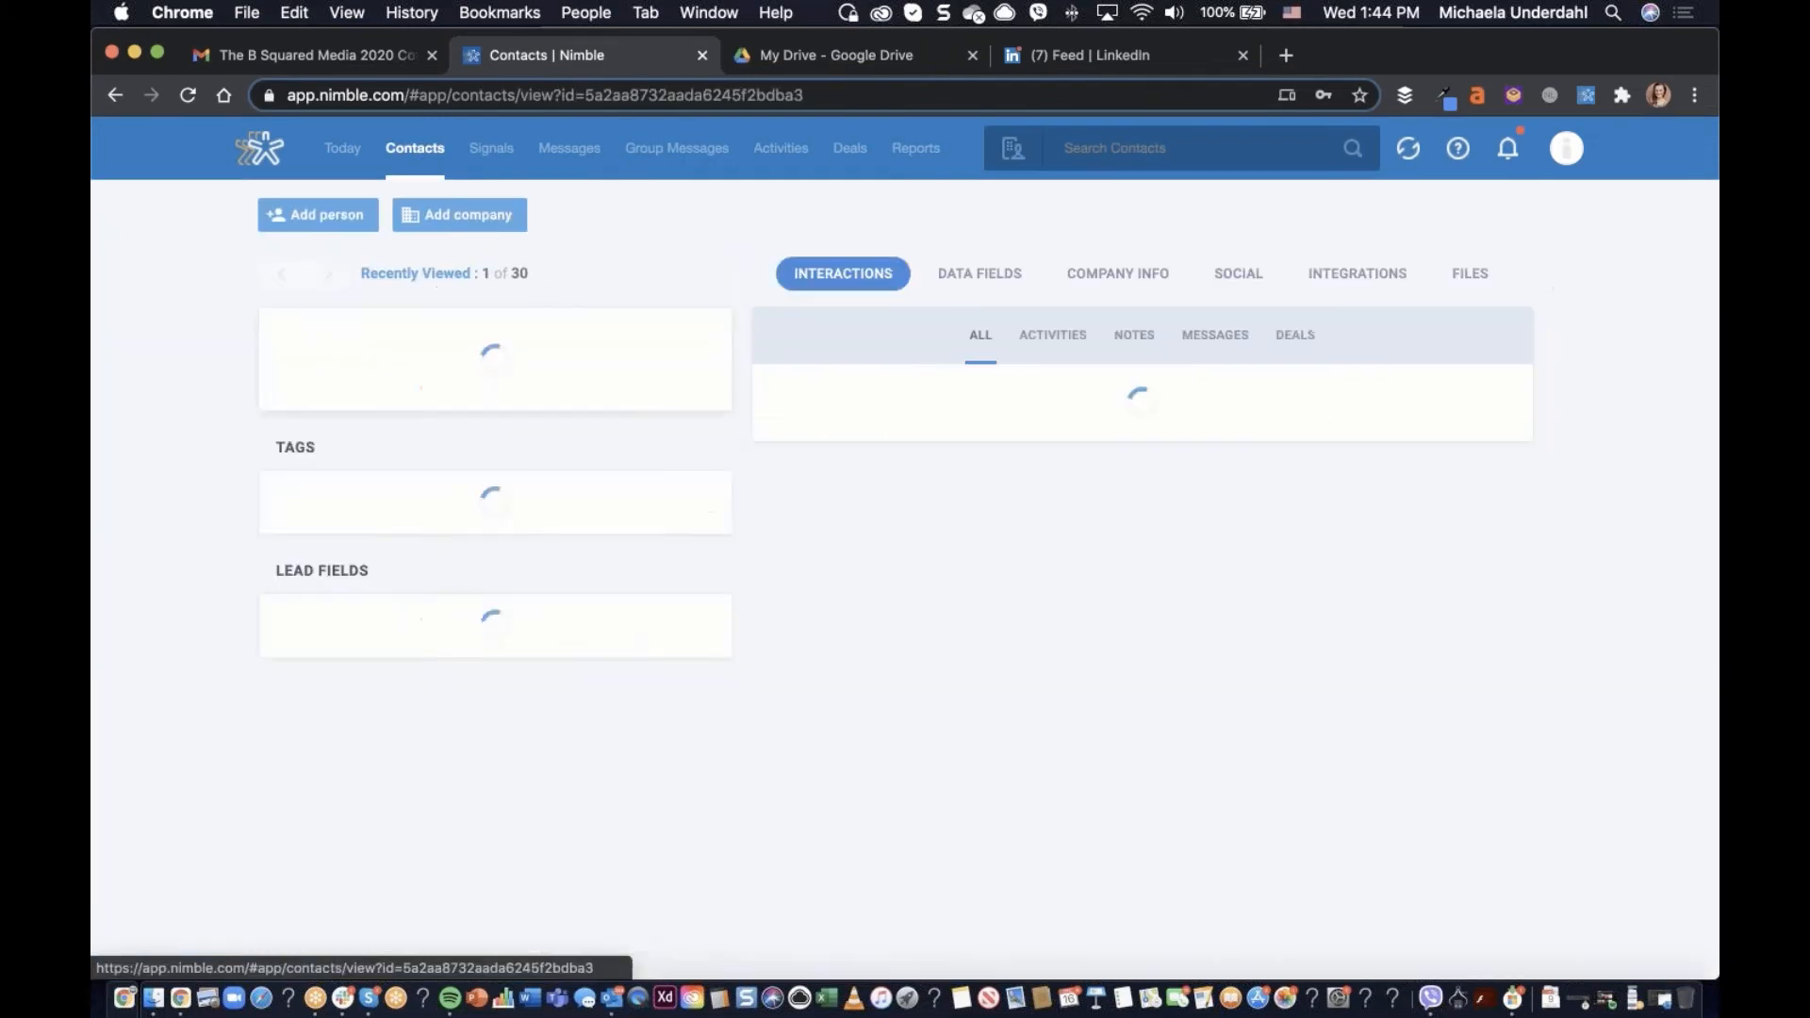
left_click(1218, 341)
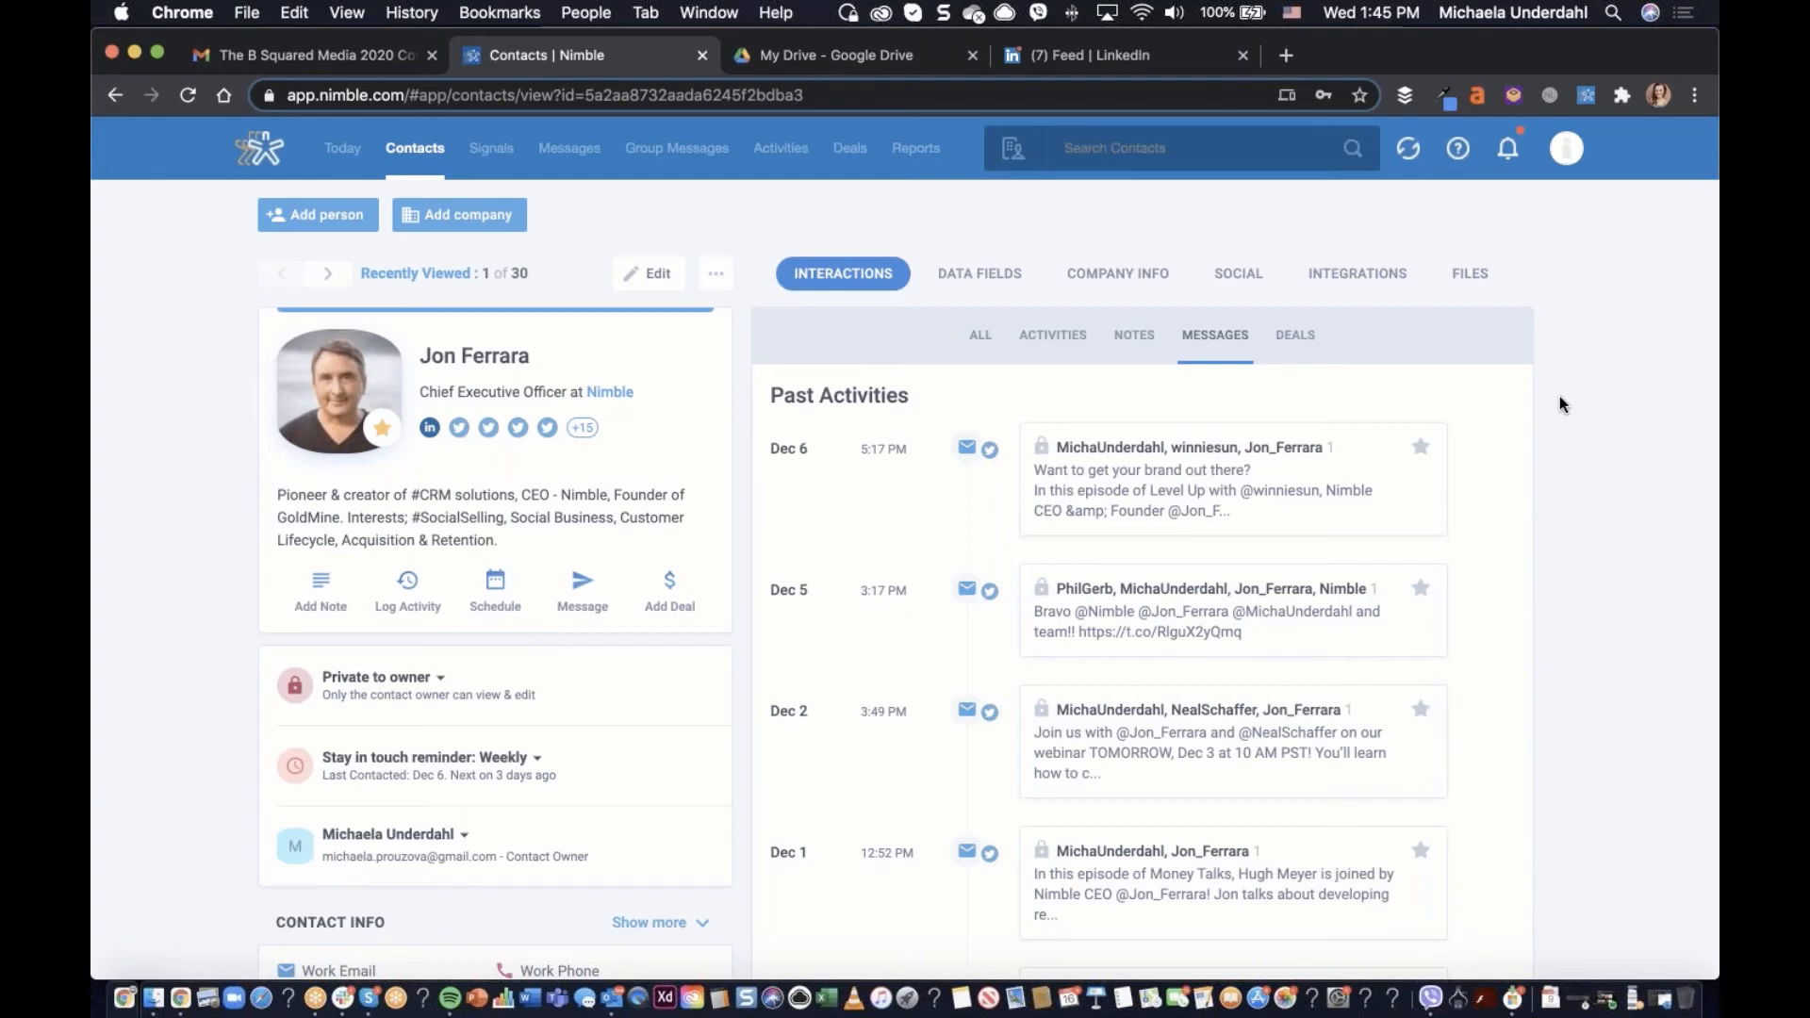
left_click(359, 156)
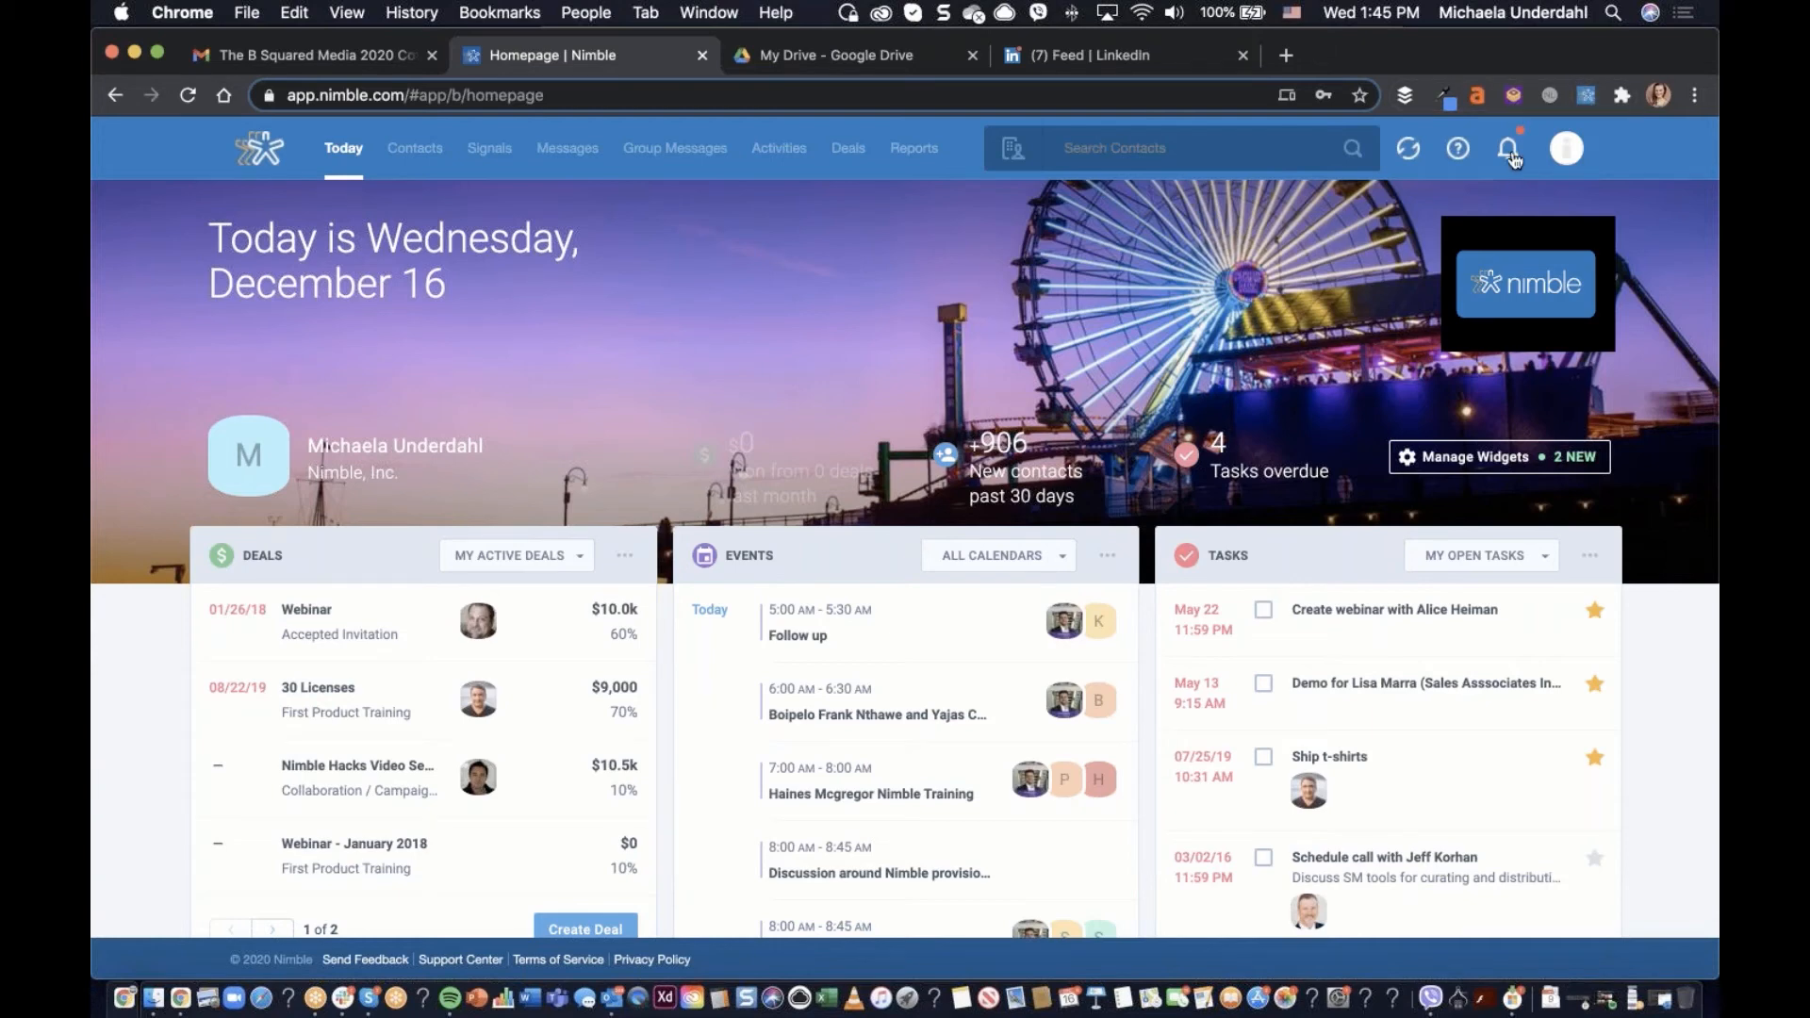
Switch to LinkedIn and bring up the Nimble record of the person tagged in the SDR interview post's comment
left_click(1113, 48)
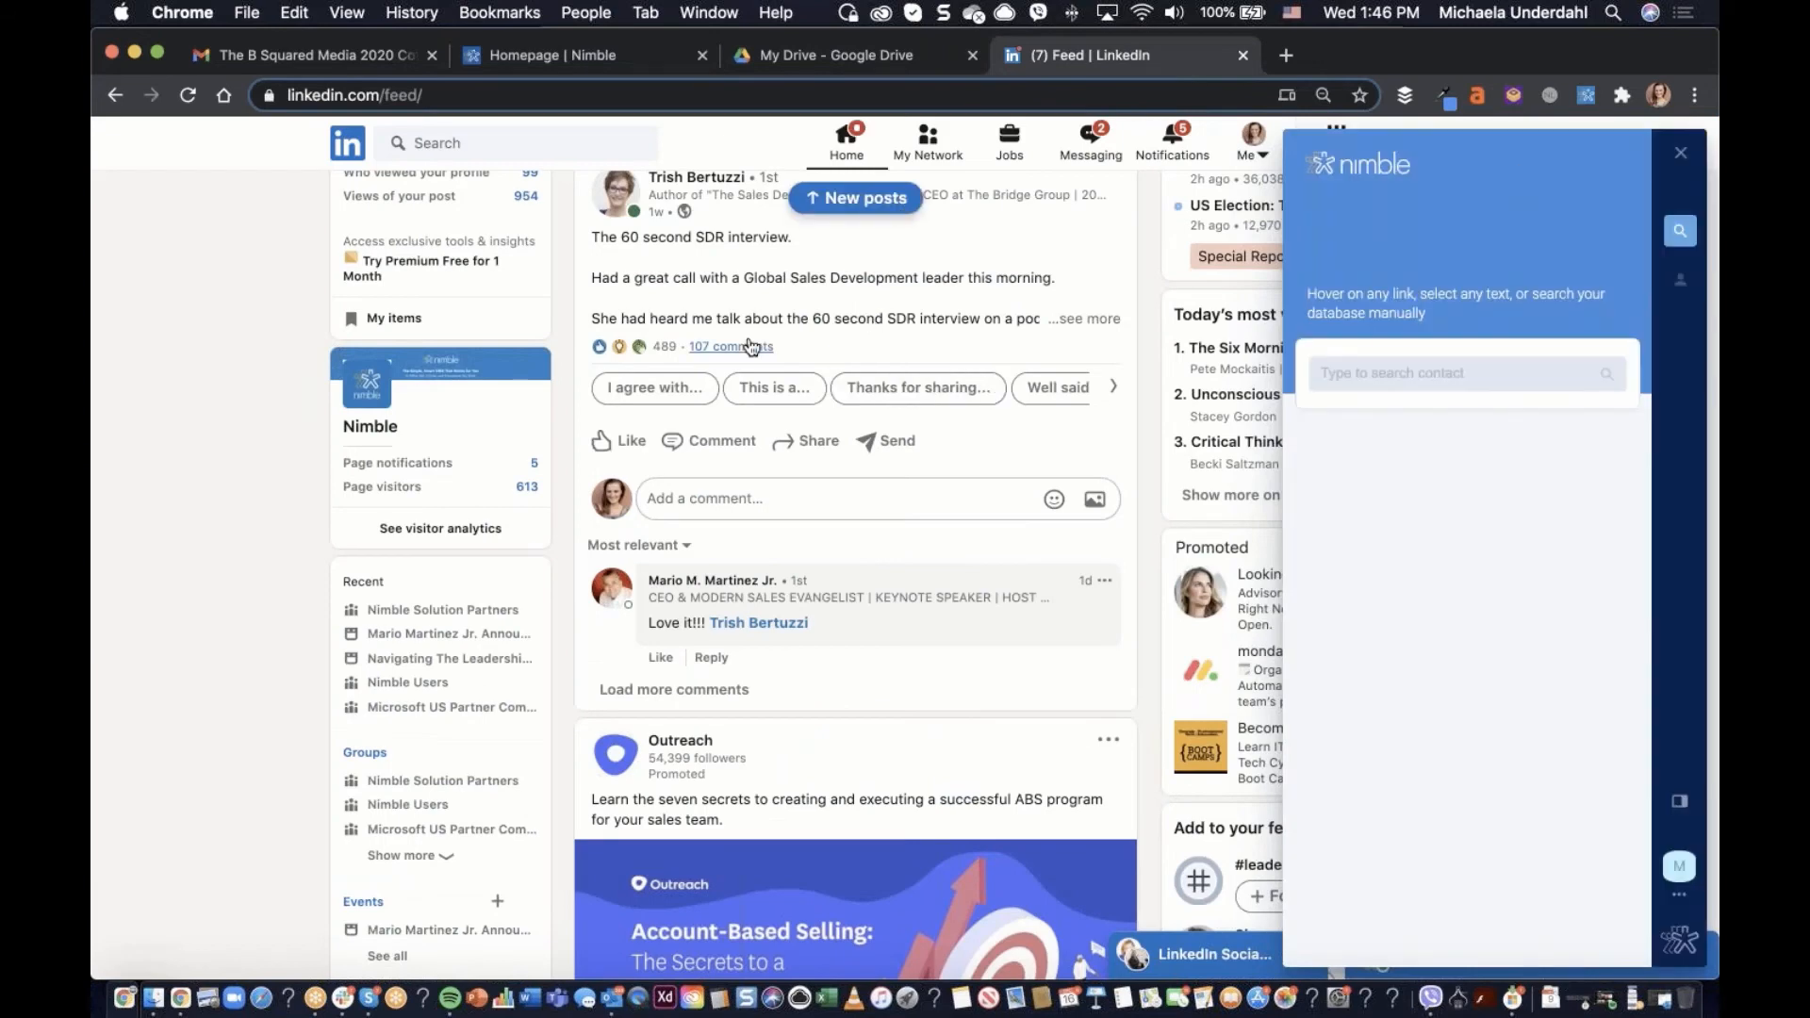
scroll(751, 347, "up", 1)
scroll(751, 347, "up", 1)
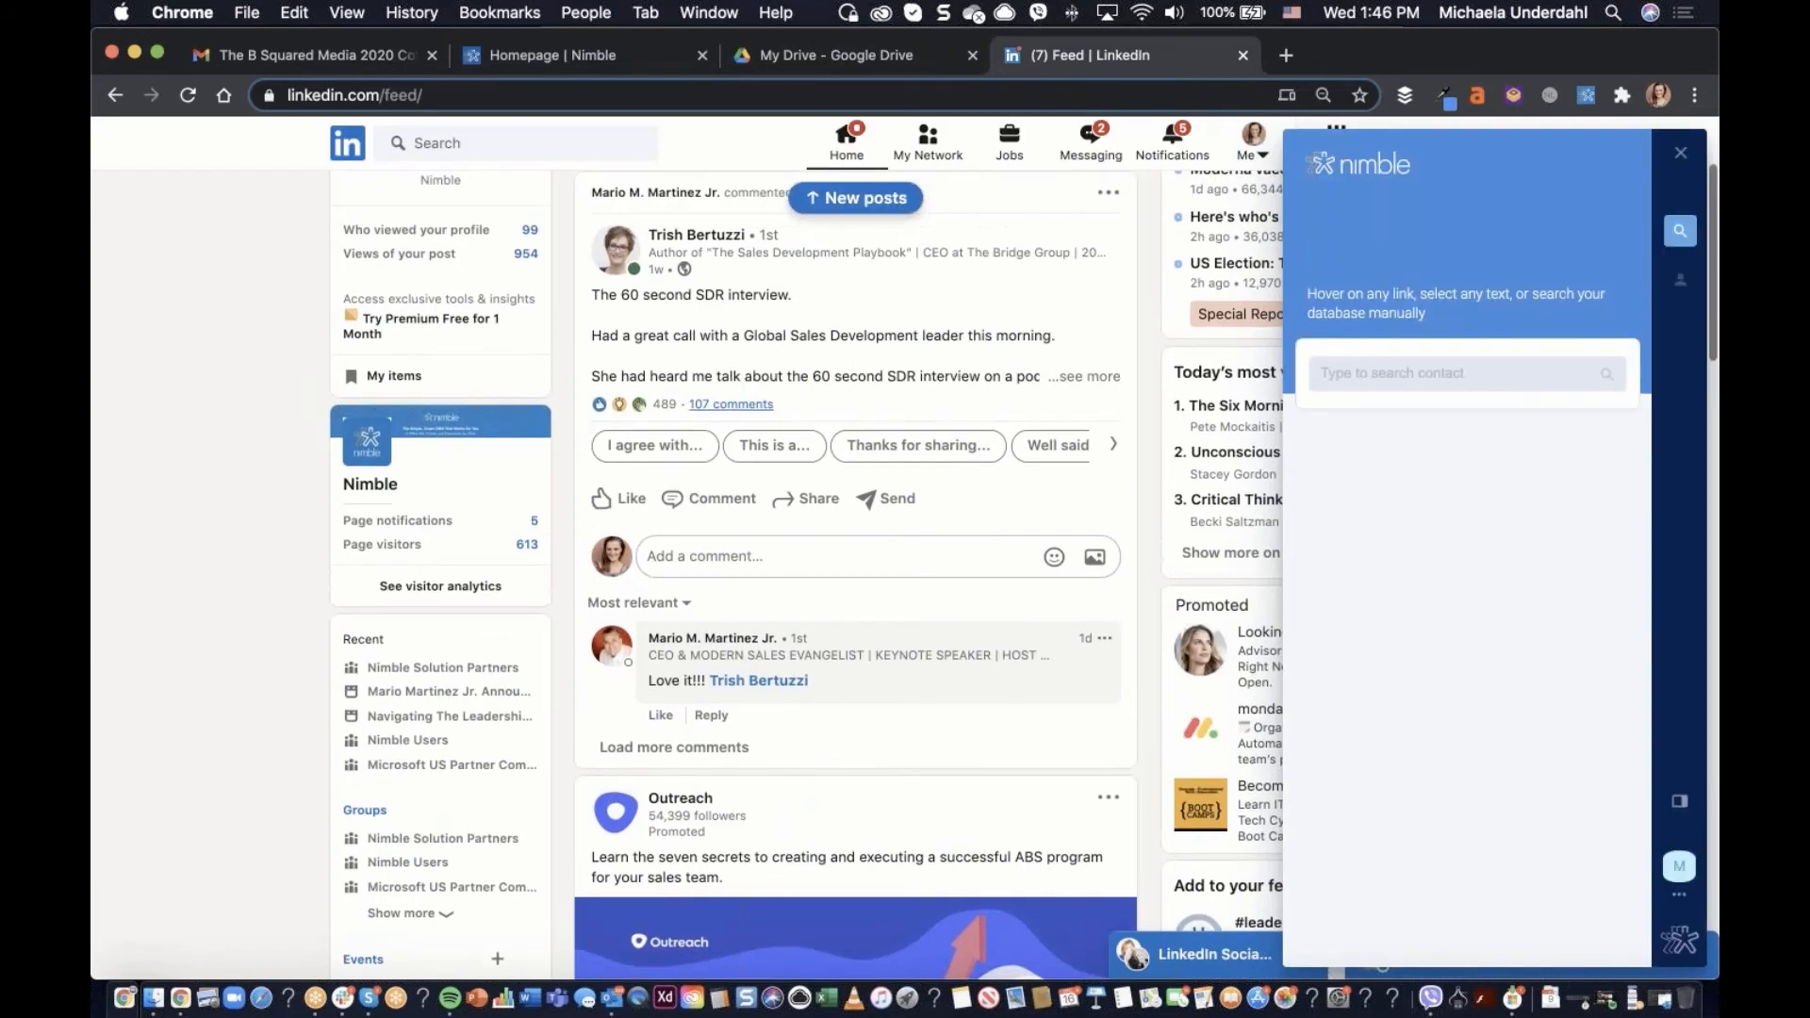
mouse_move(759, 680)
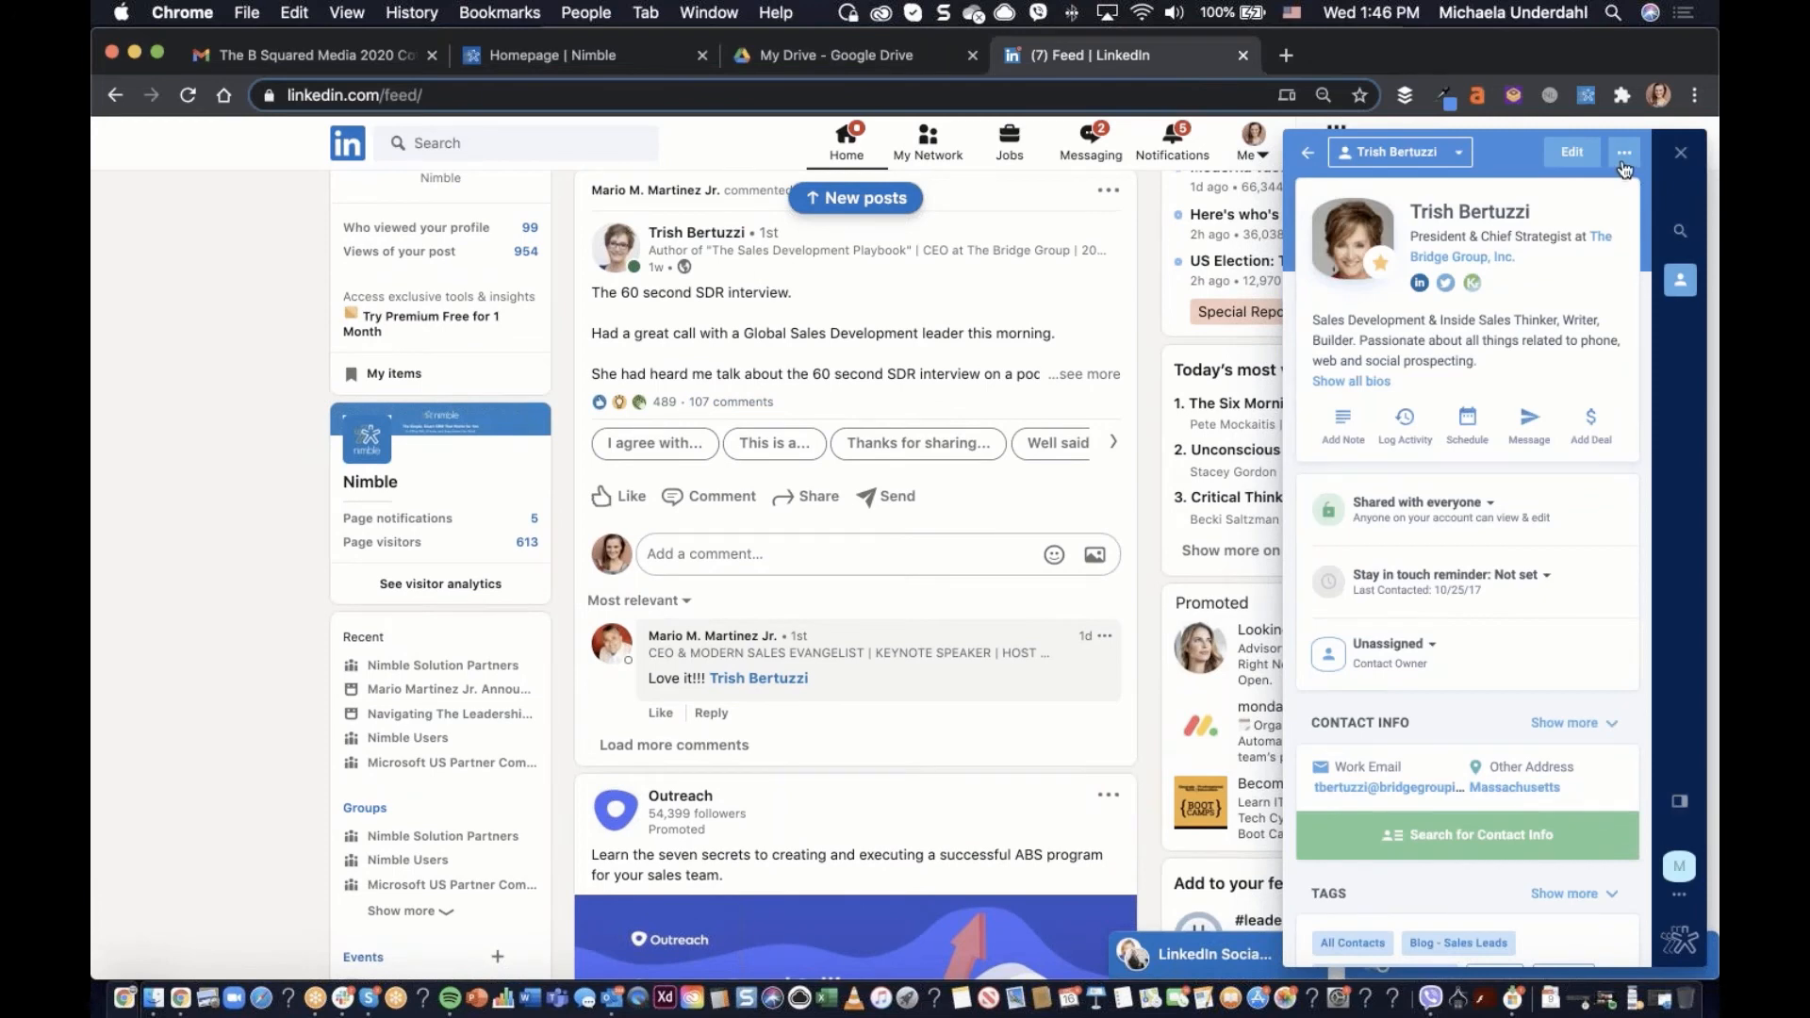
View the LinkedIn sidebar record's additional actions, and search Nimble's contact import services for "sales"
left_click(1622, 162)
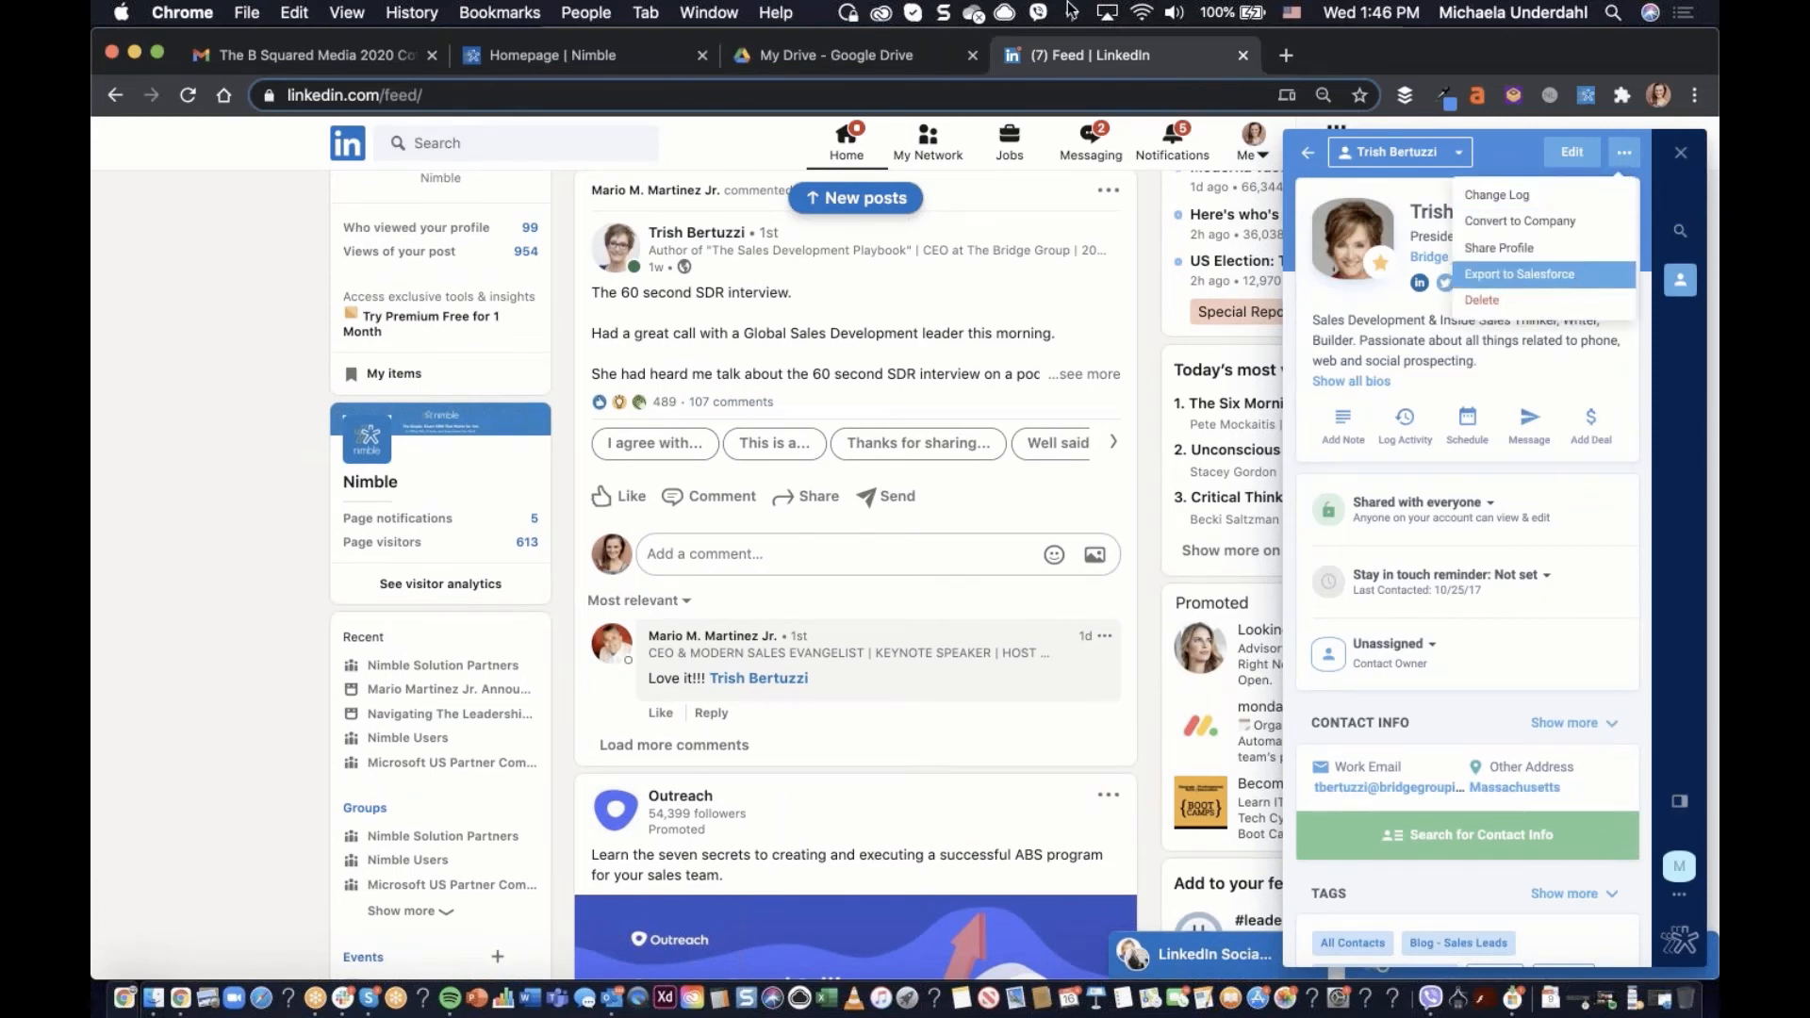
left_click(579, 57)
left_click(1567, 148)
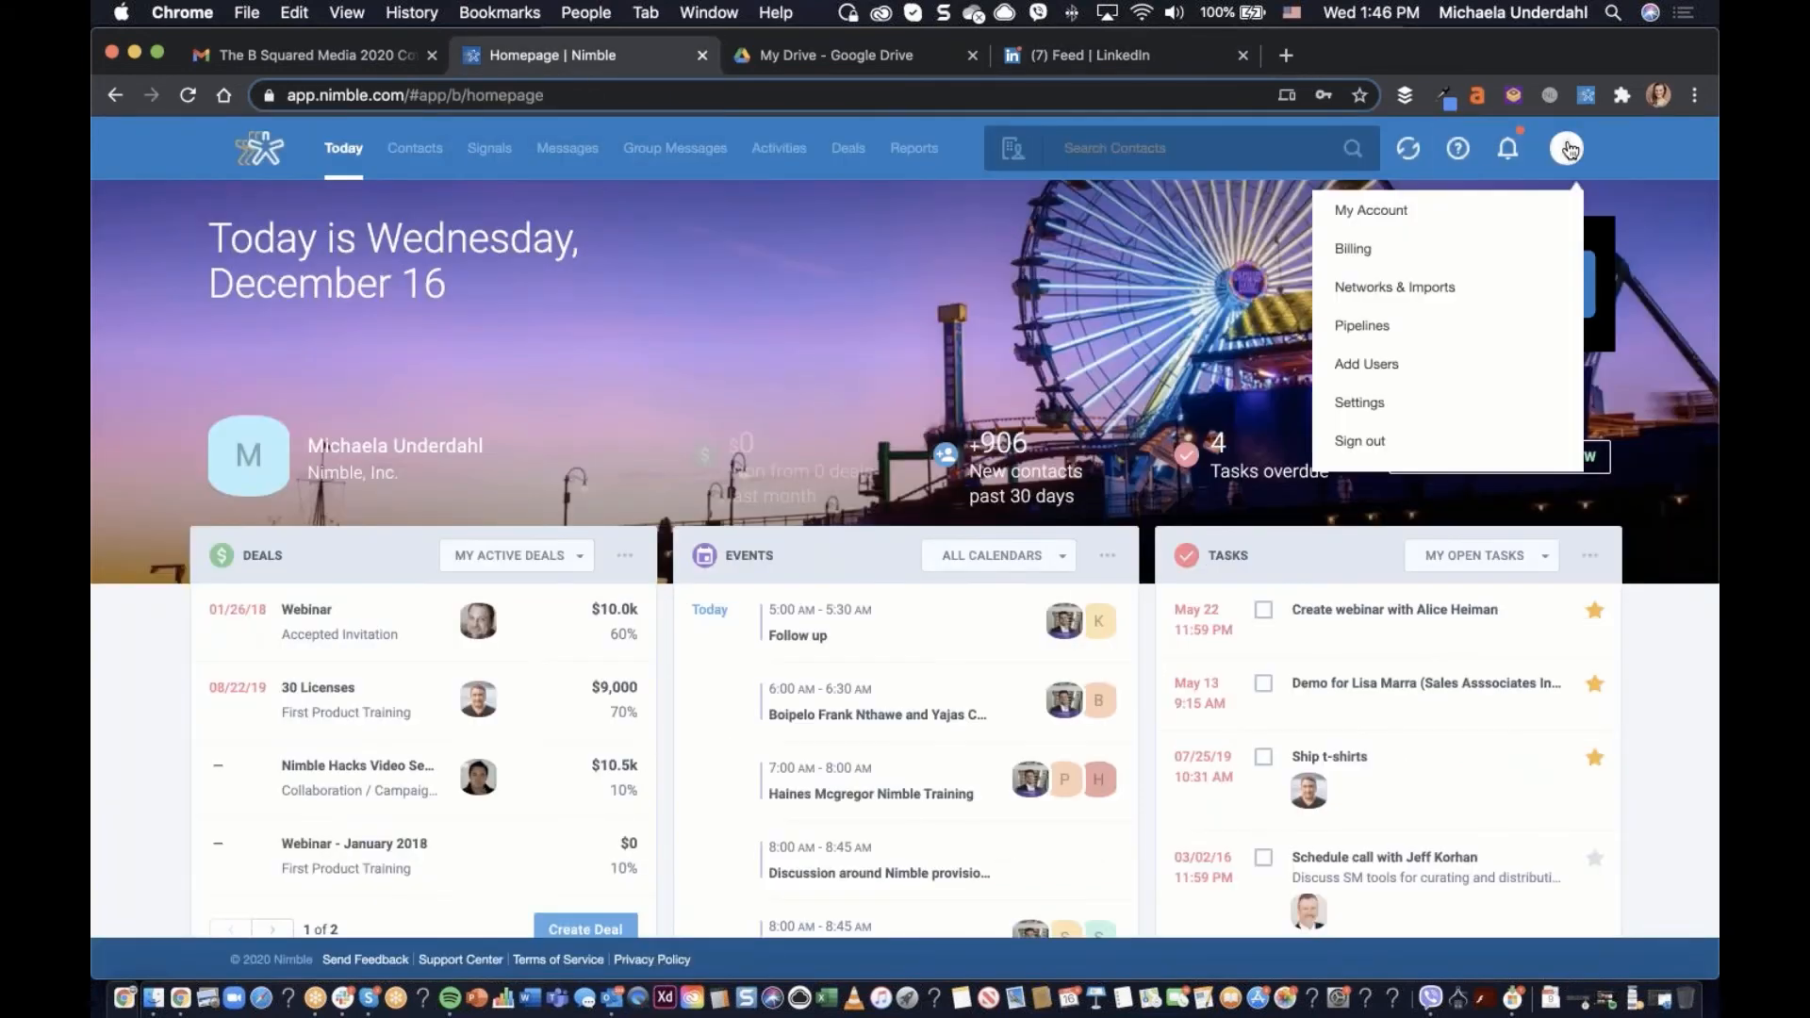
left_click(1434, 294)
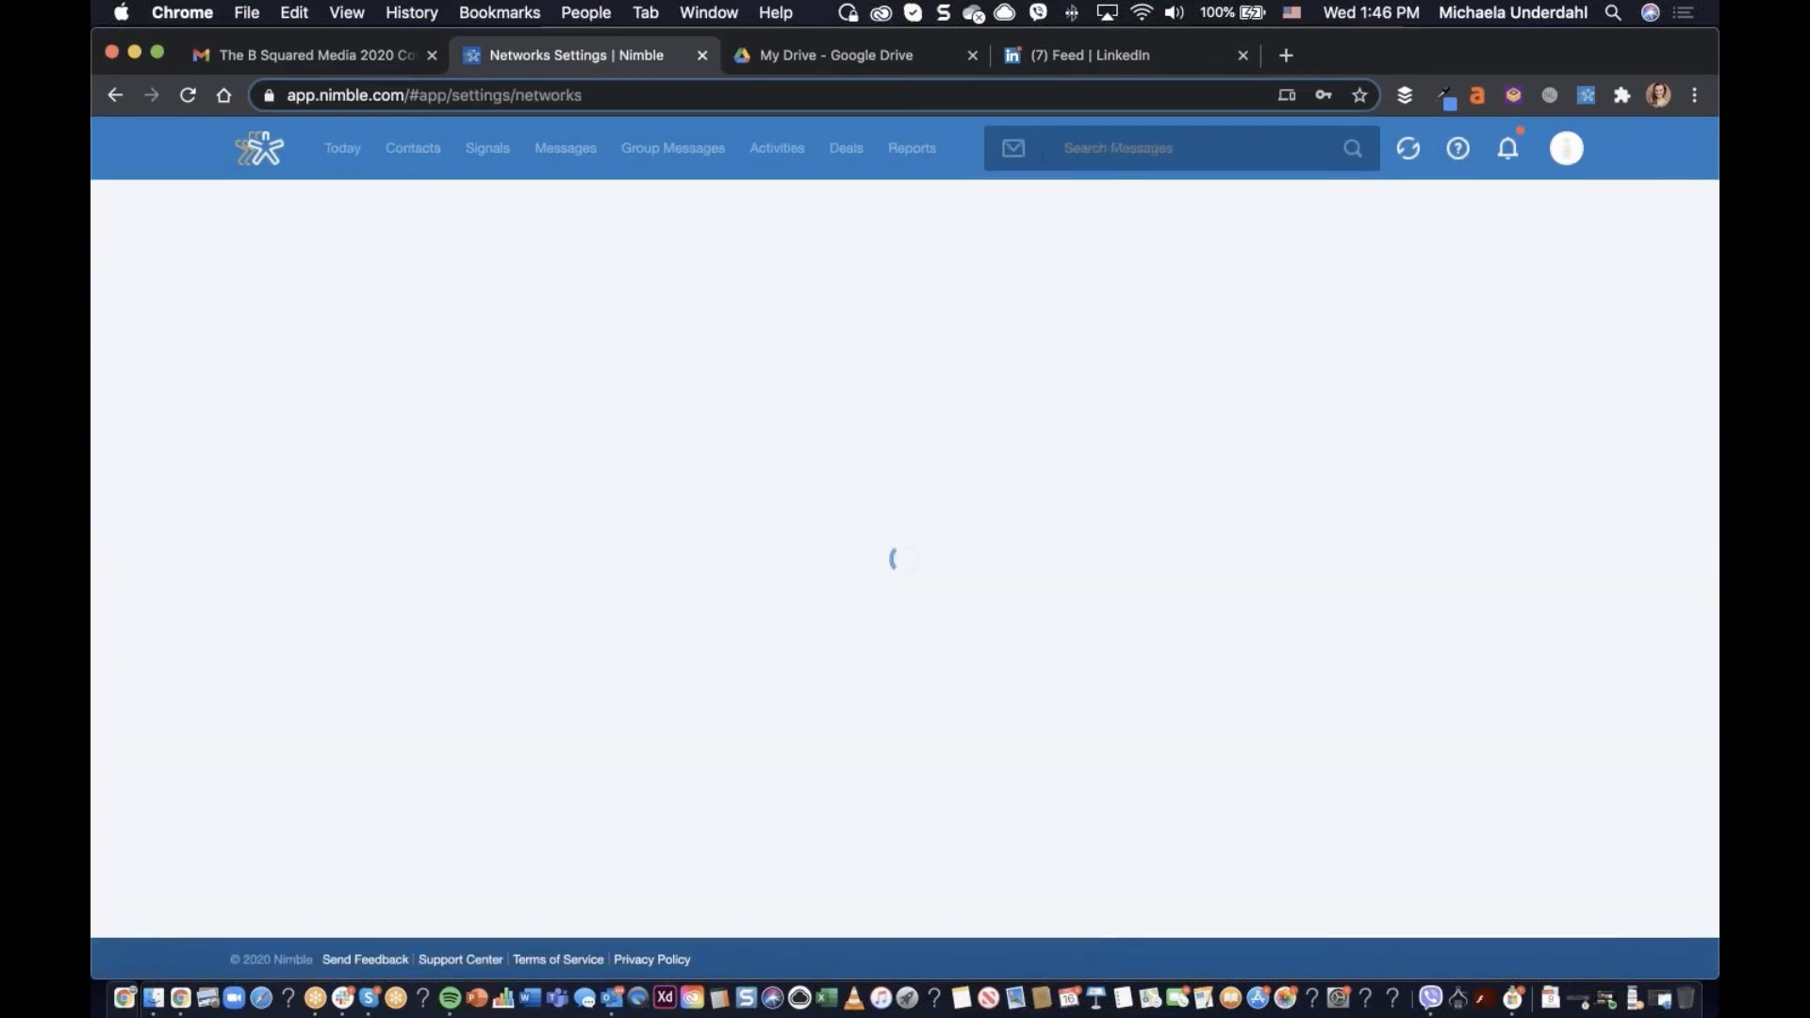
left_click(662, 640)
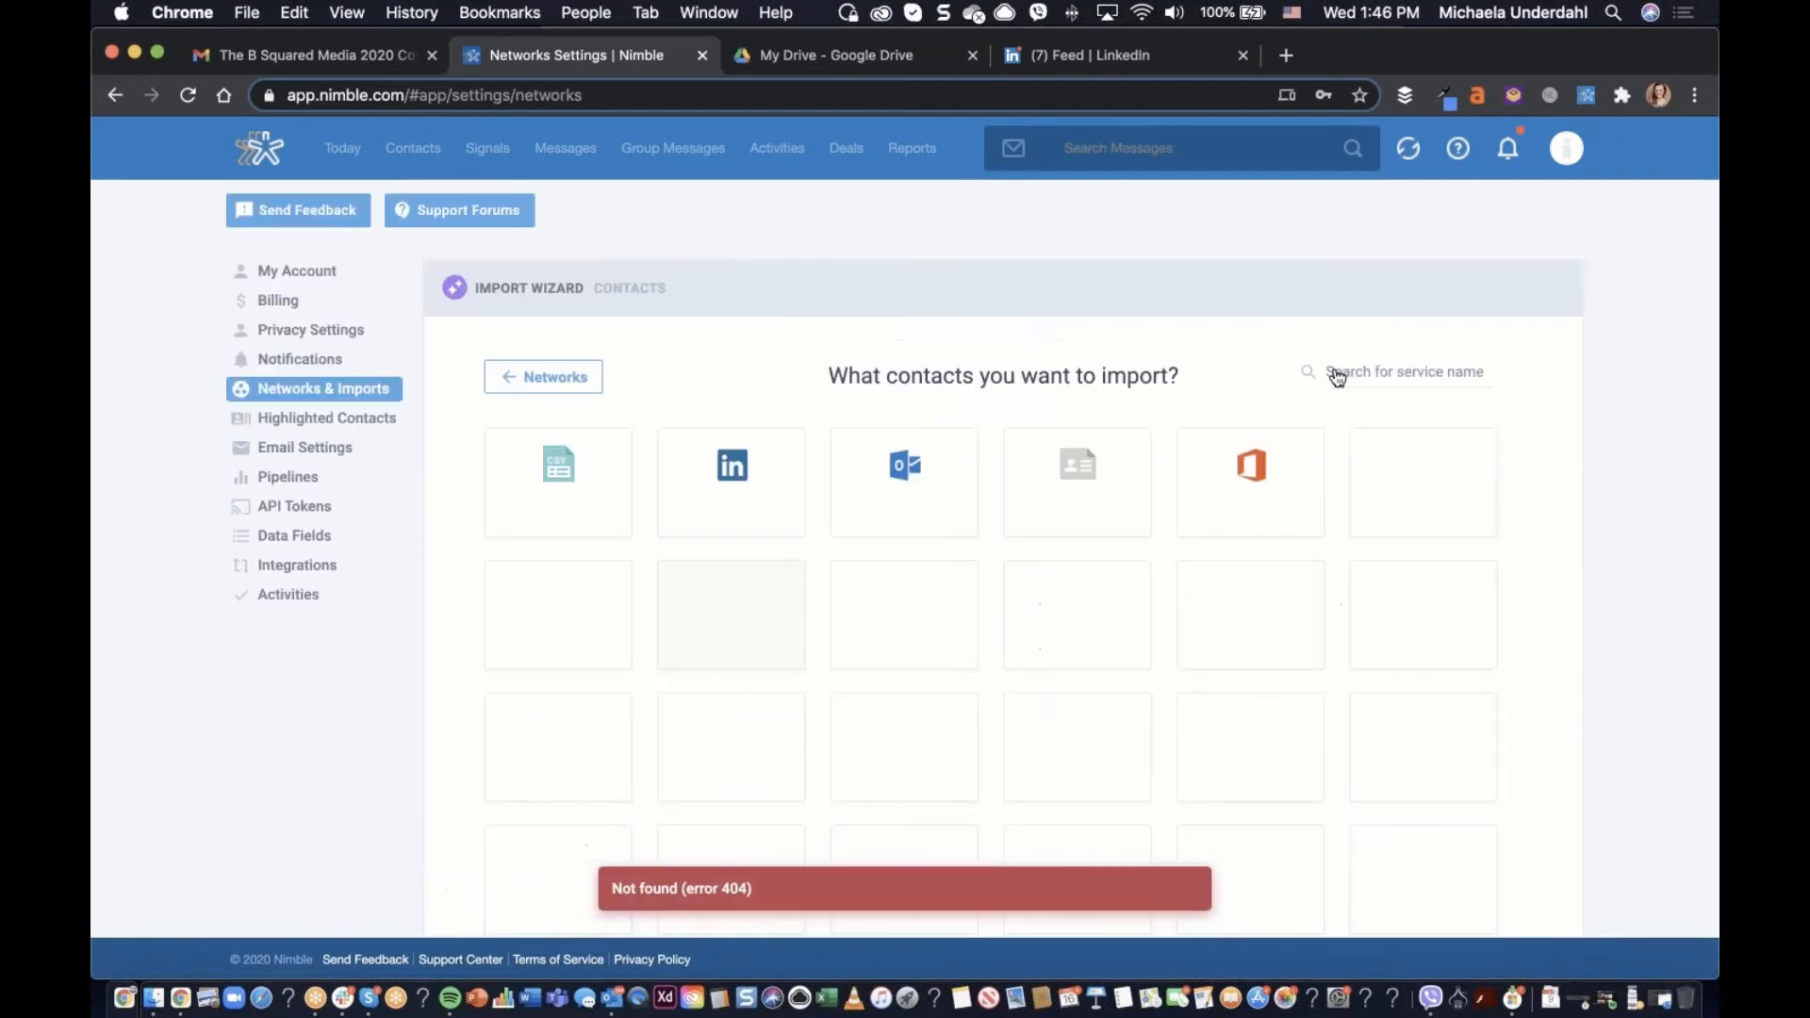
left_click(1348, 372)
type("sales")
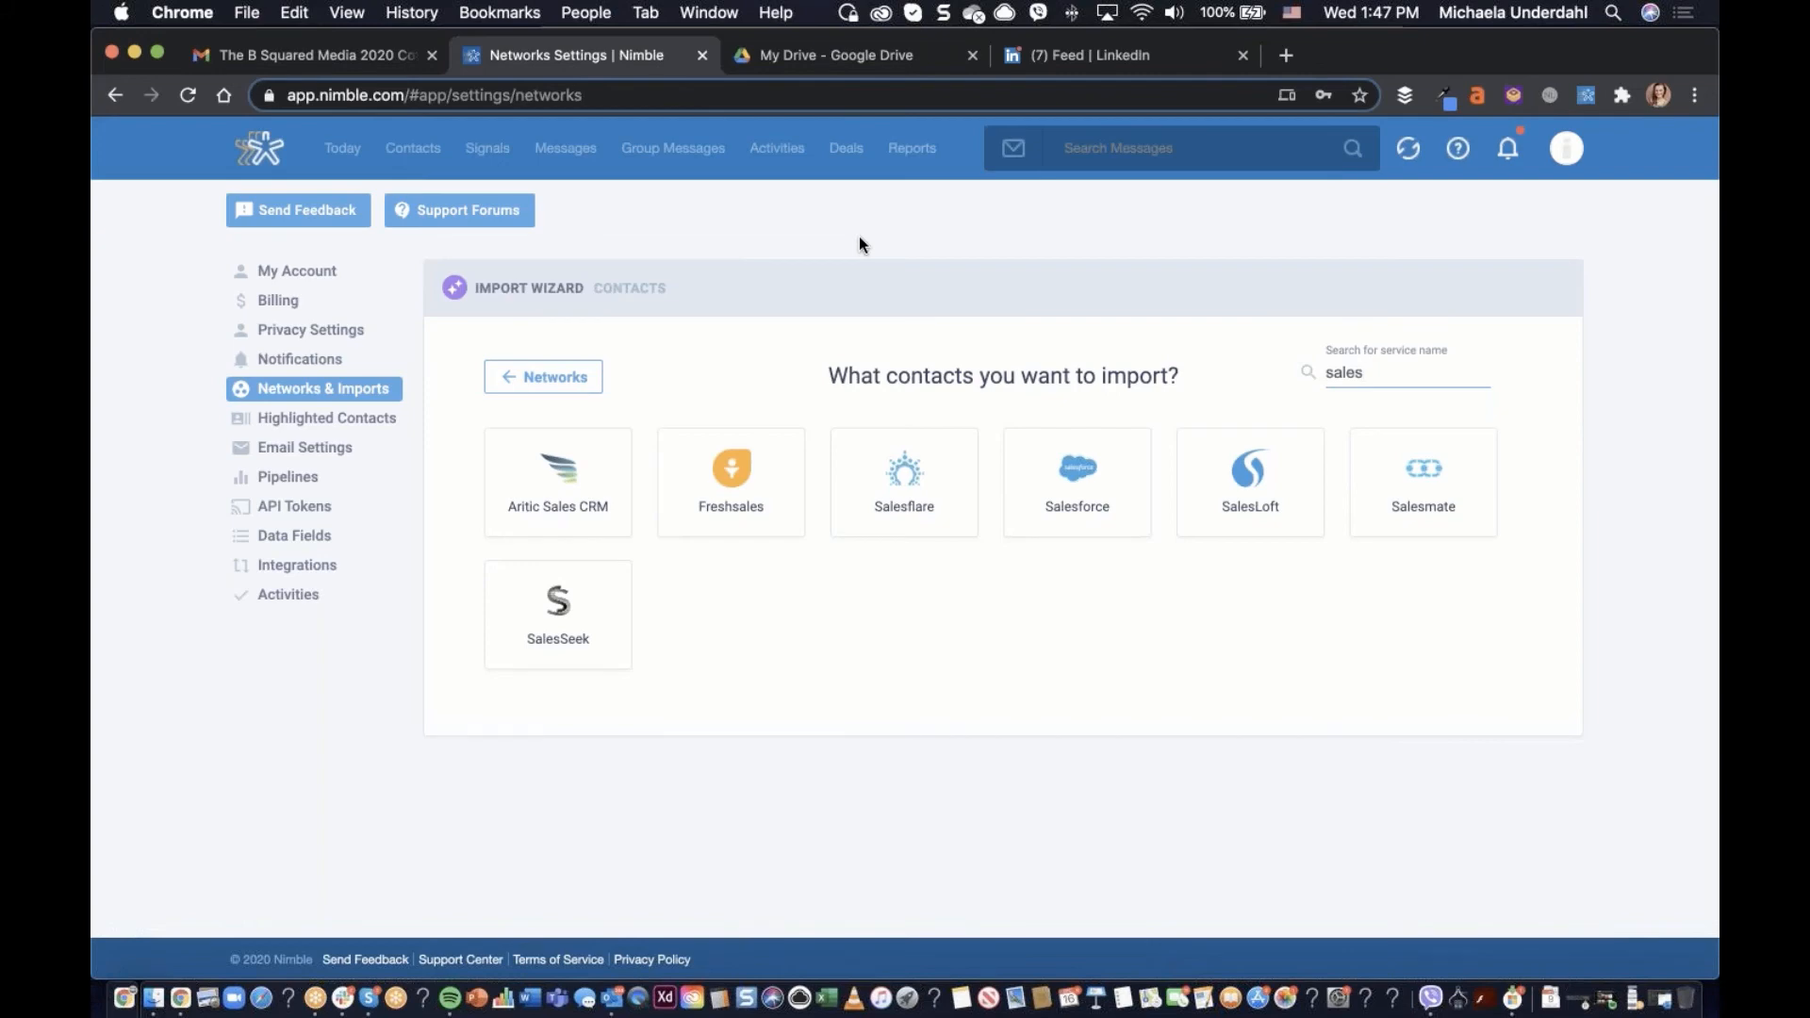
Reopen the contact import wizard from the Today page, search its services for "gol", and clear the search
left_click(348, 157)
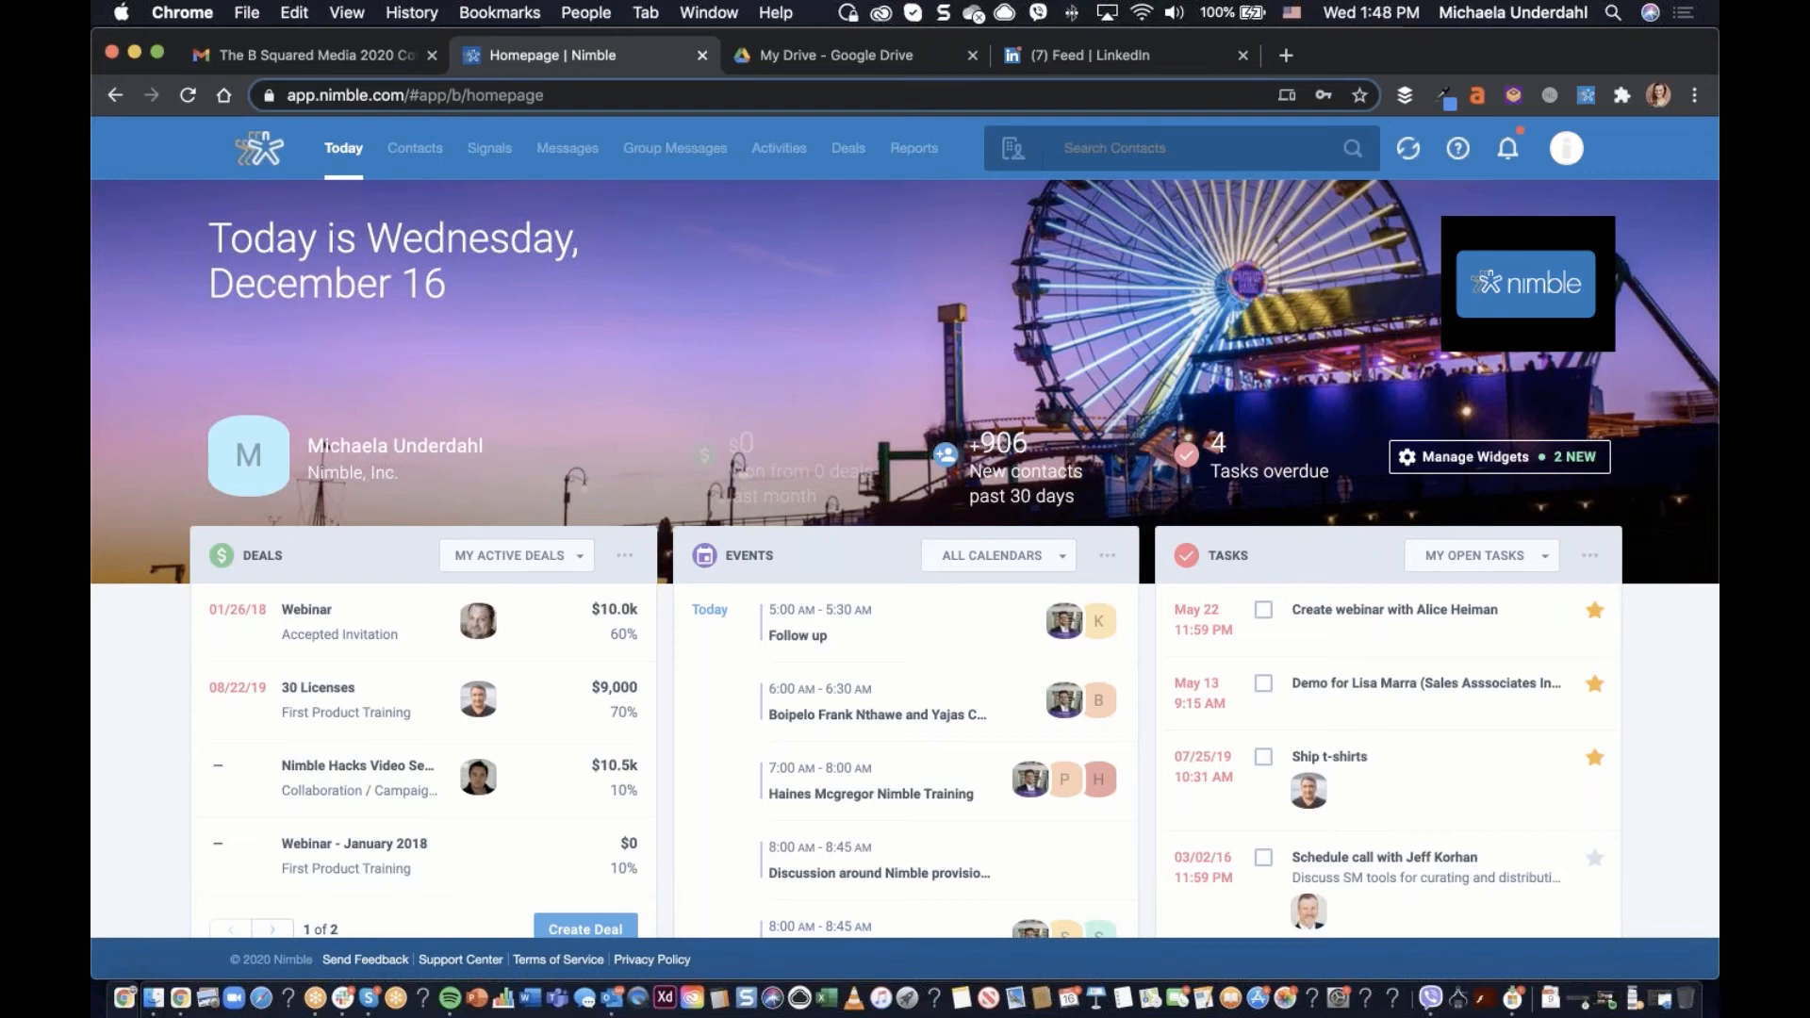
left_click(1569, 153)
left_click(1463, 288)
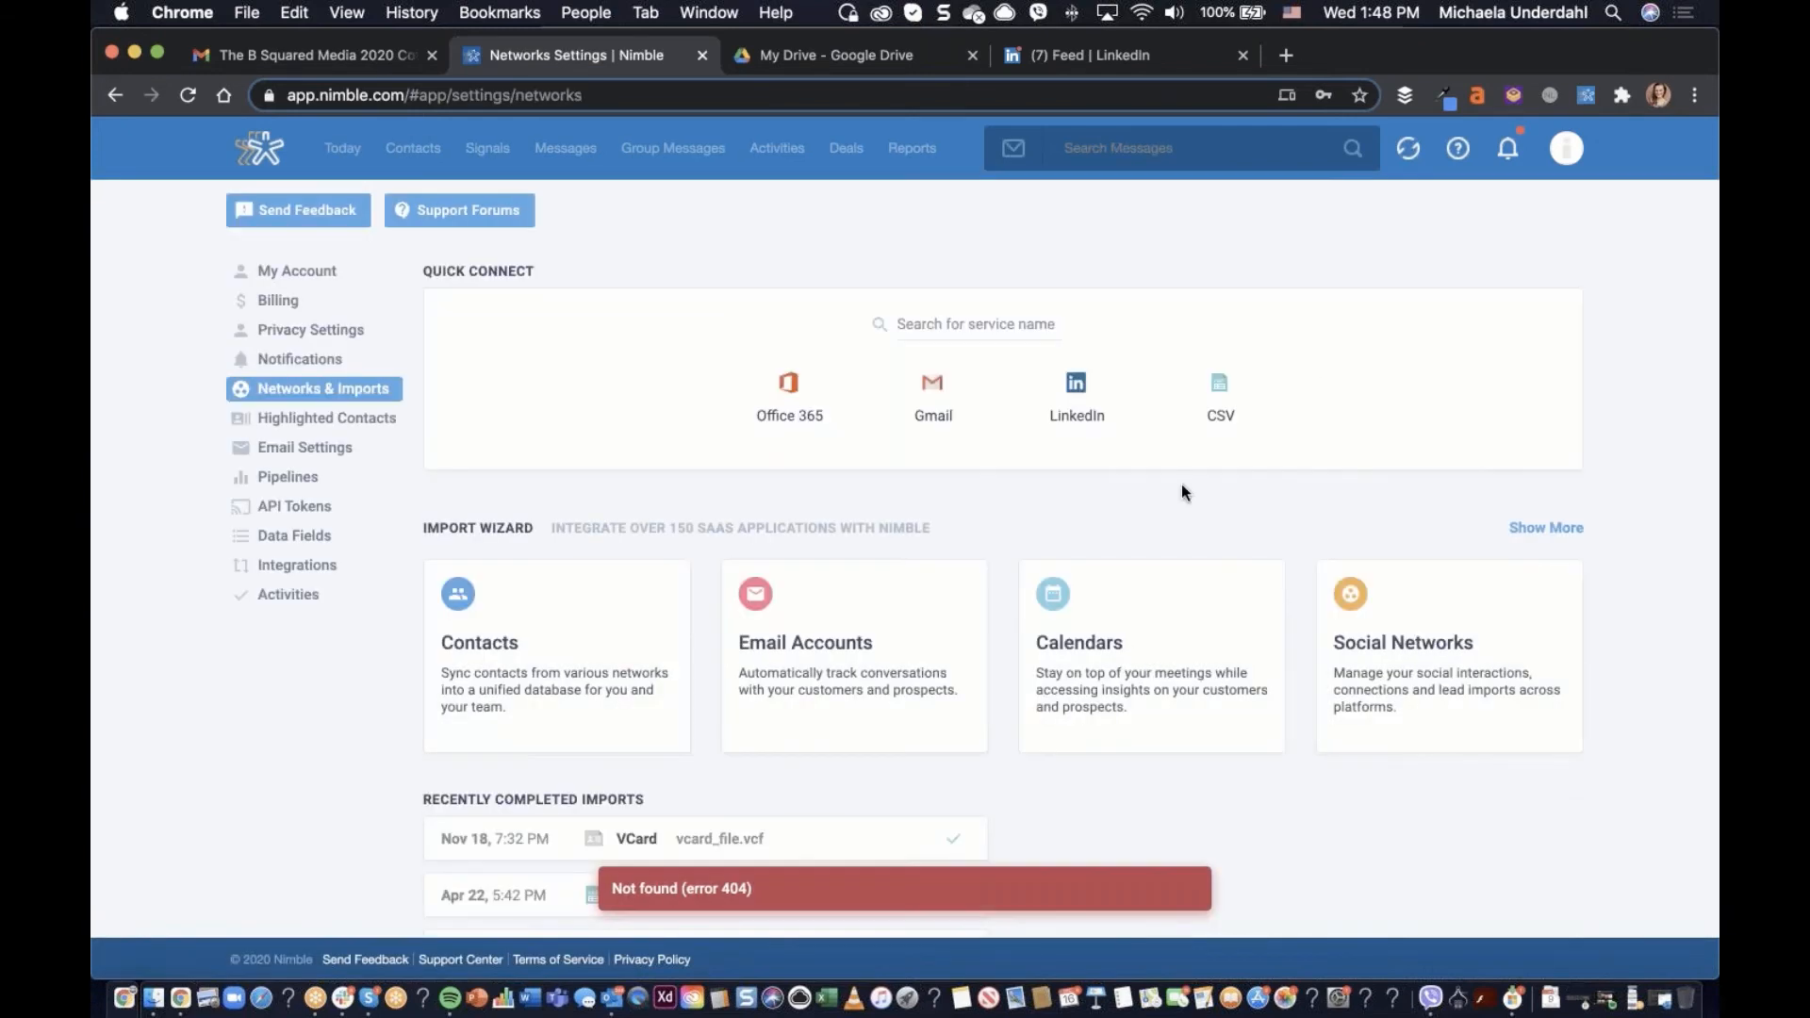
left_click(445, 719)
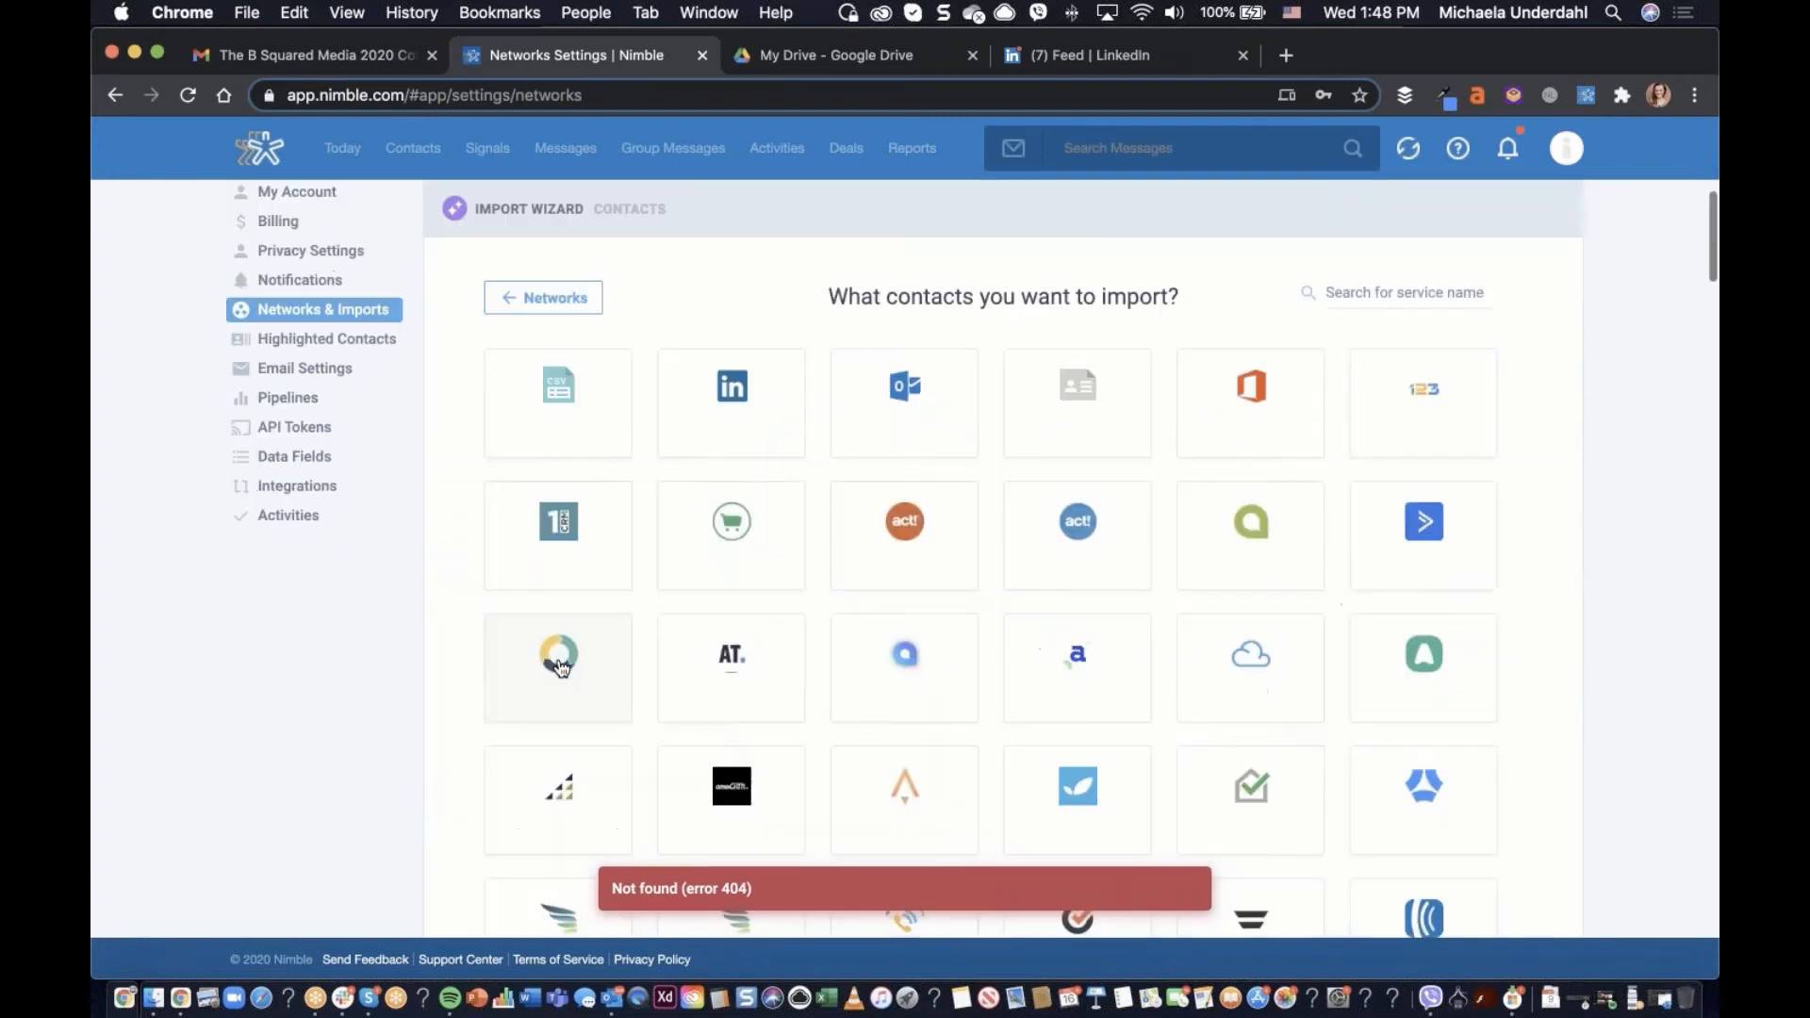
left_click(1414, 293)
type("gol")
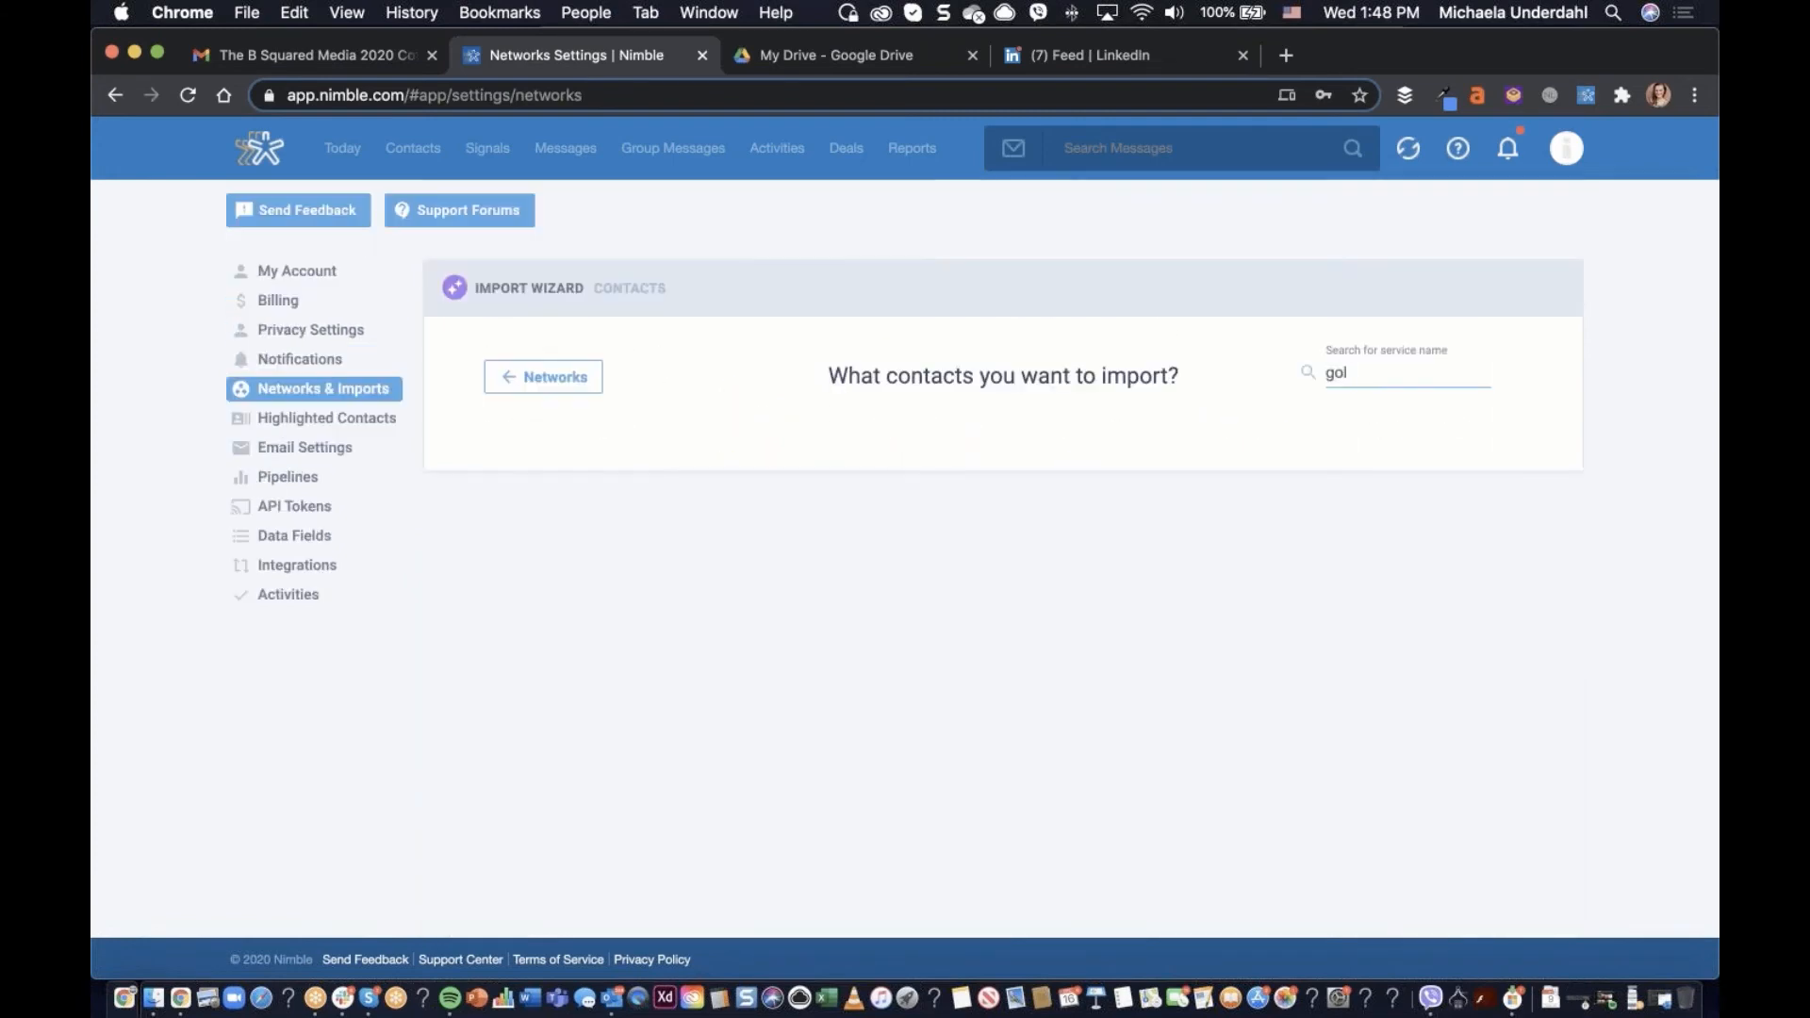
key("BackSpace")
type("d")
key("BackSpace")
type("l")
key("super+a")
key("BackSpace")
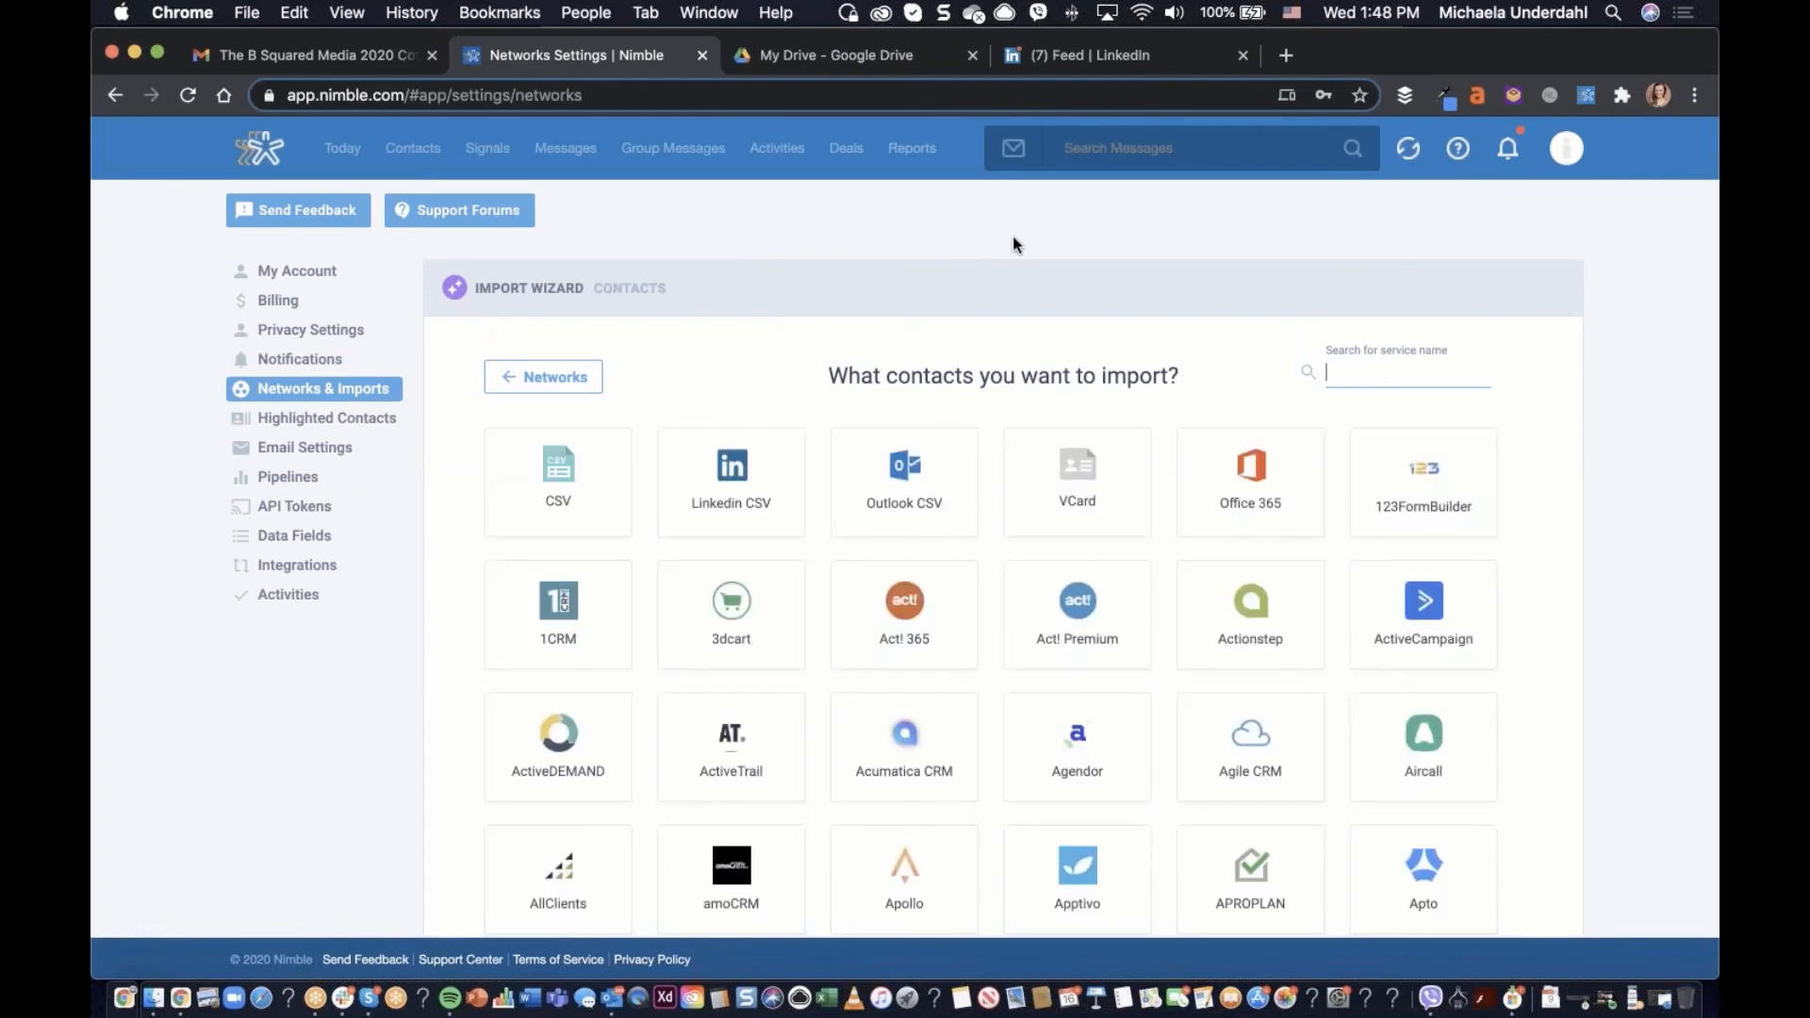
left_click(989, 237)
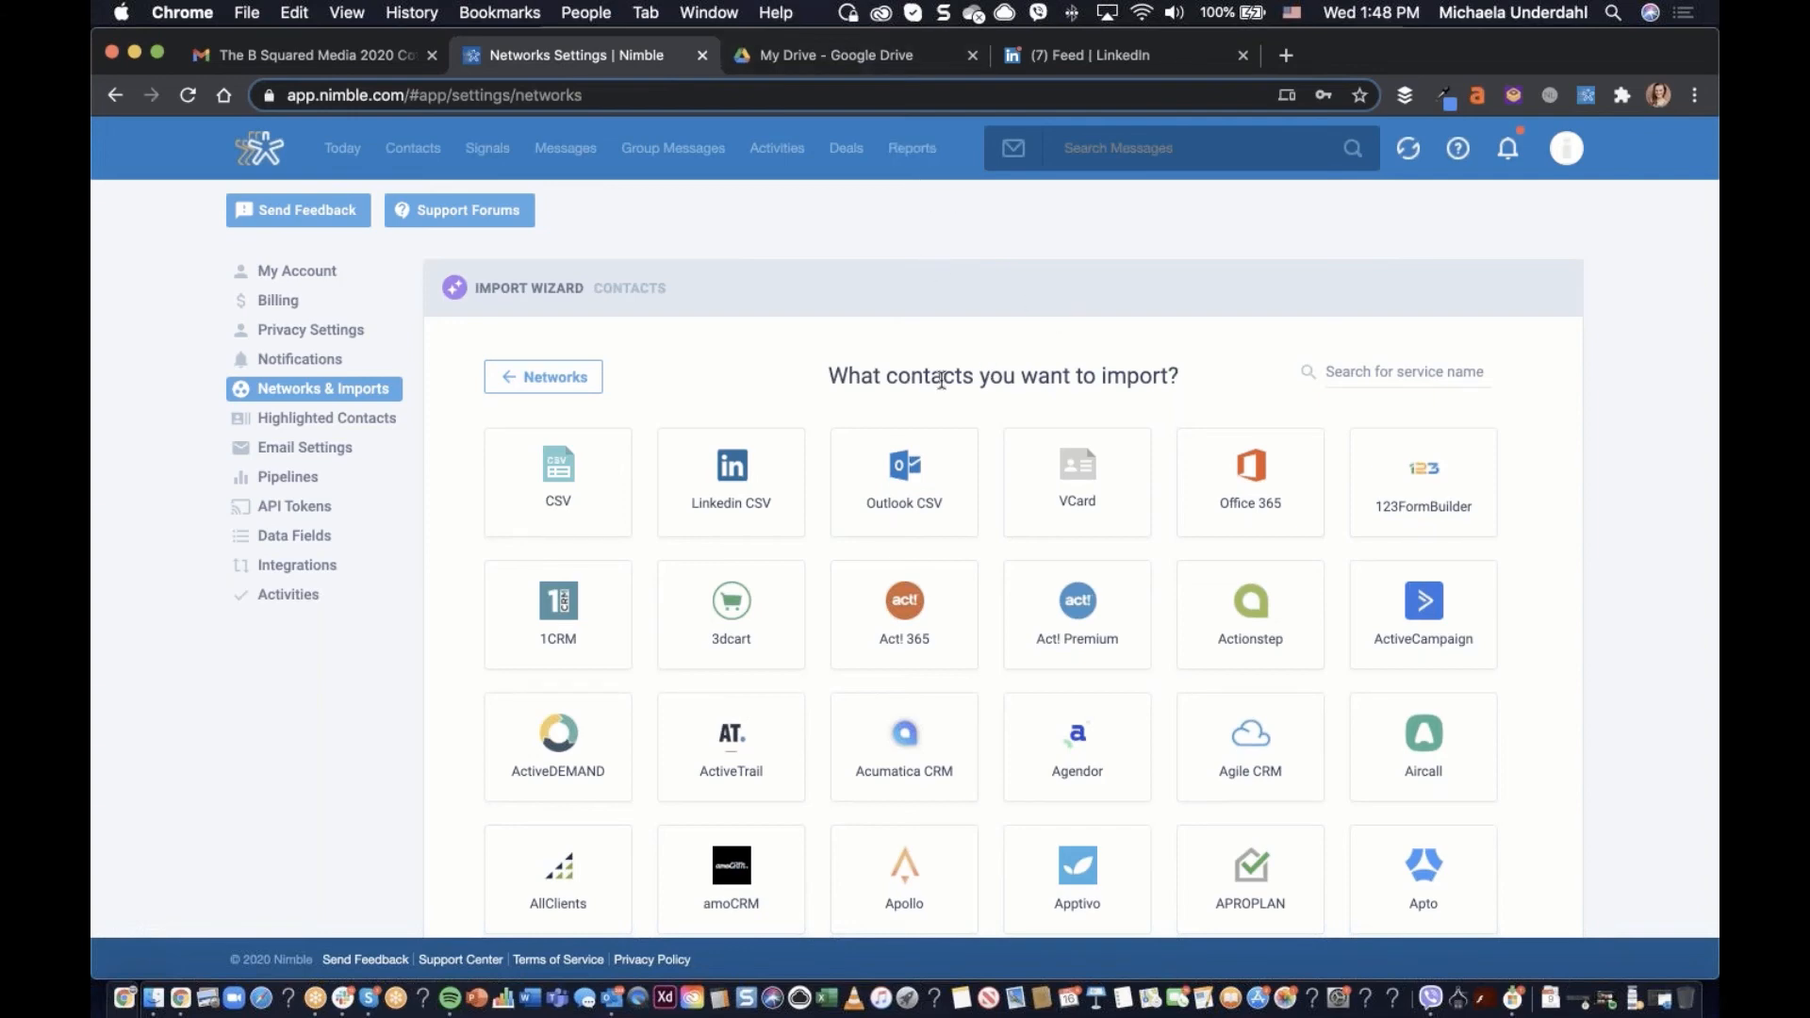
Open the first recently viewed contact and go to the linked Nimble company record
right_click(994, 556)
left_click(988, 411)
left_click(413, 152)
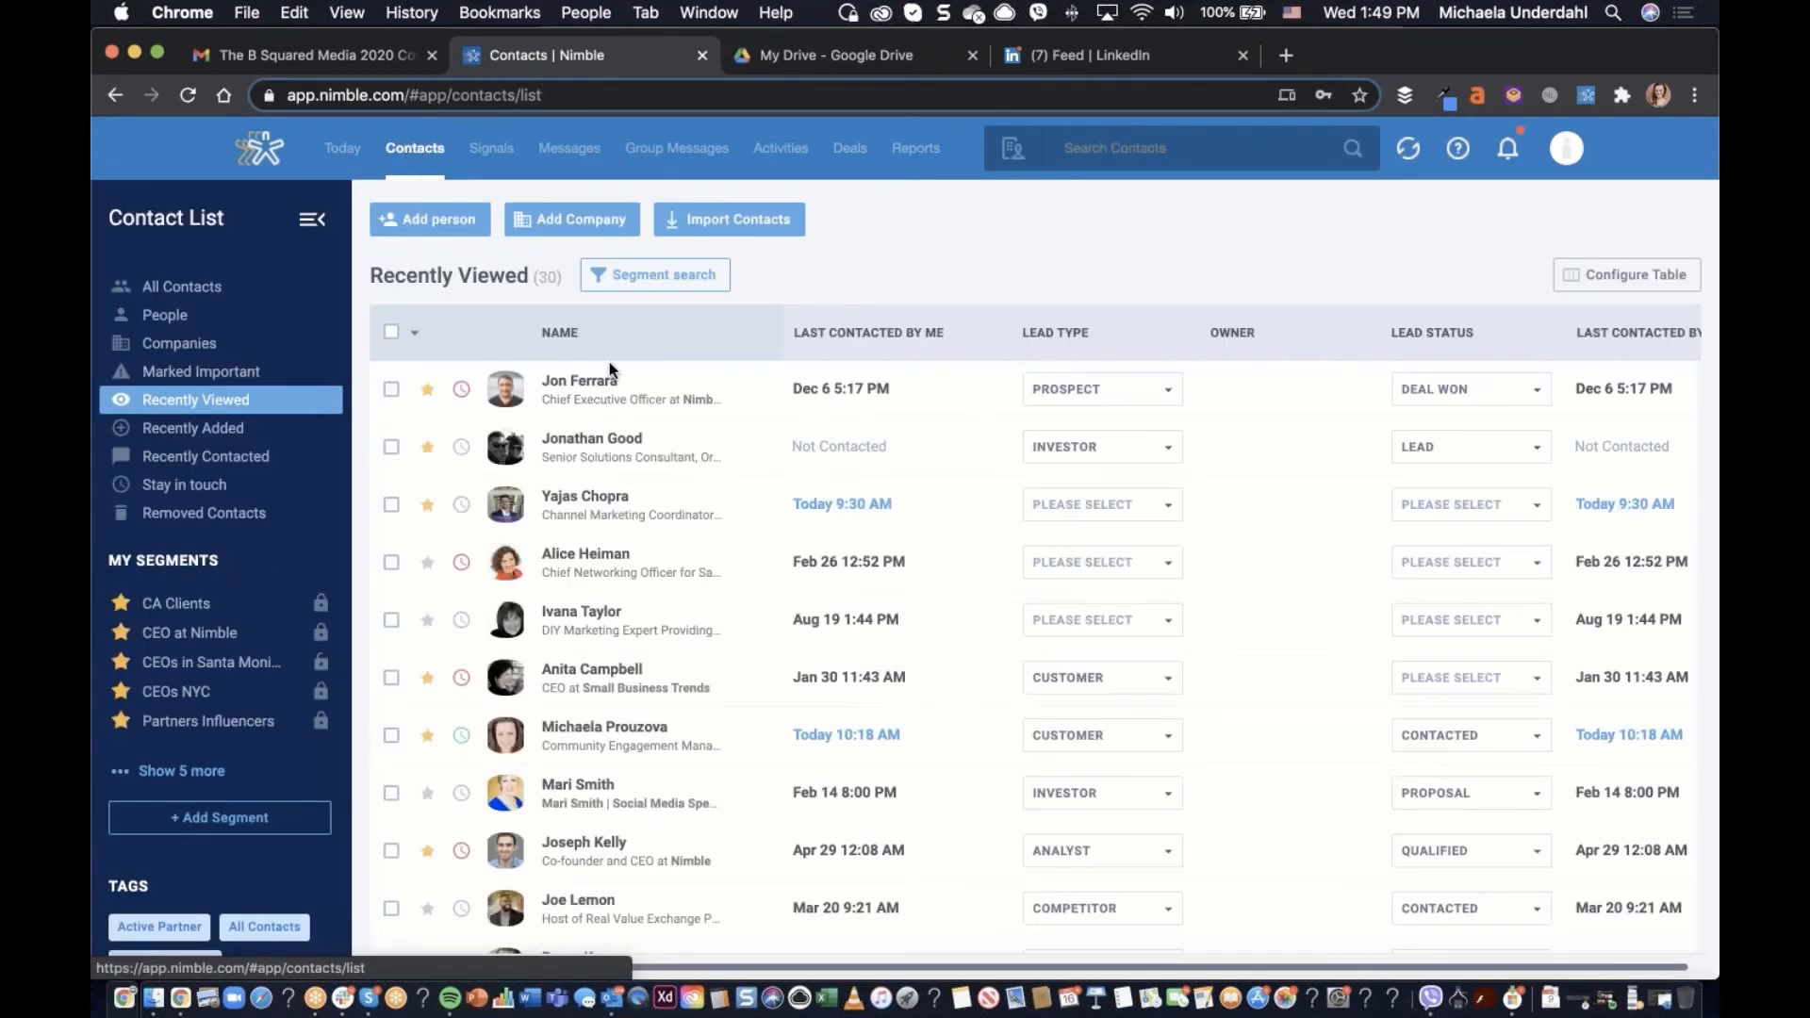
left_click(603, 384)
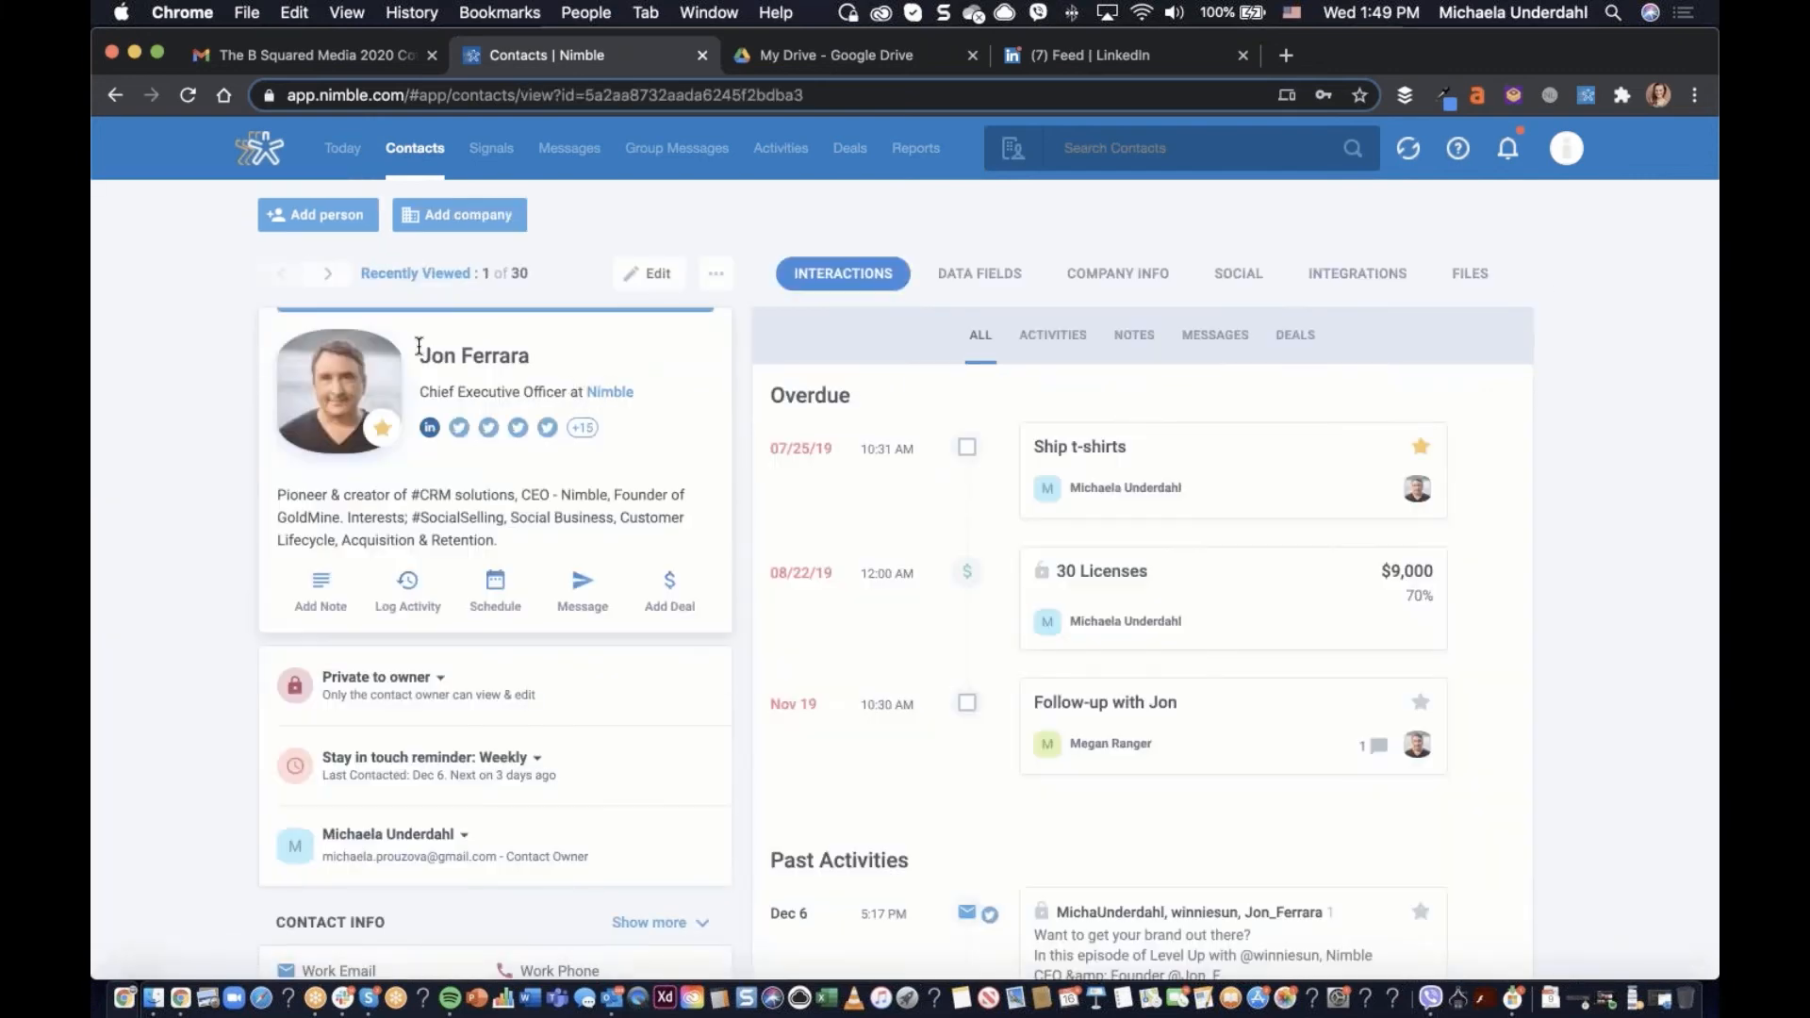
left_click(617, 396)
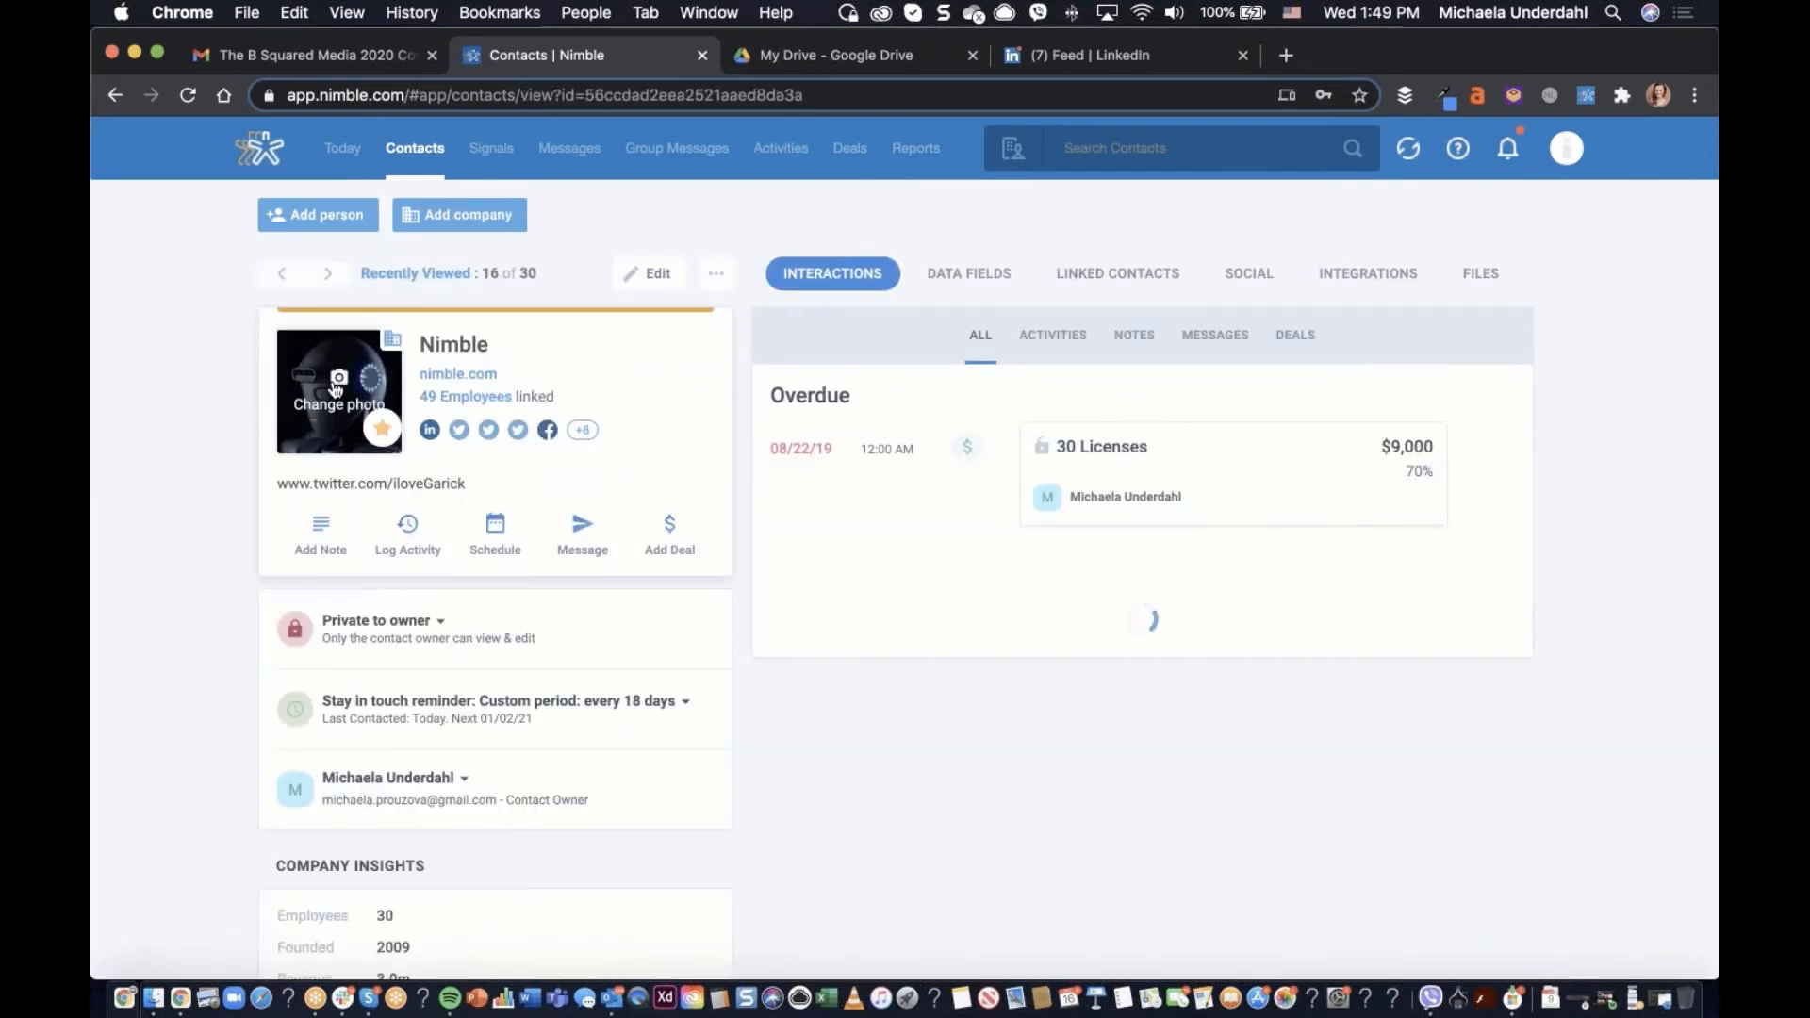
Change the Nimble company's photo to the third suggested picture, the blue Nimble logo
left_click(336, 390)
left_click(919, 380)
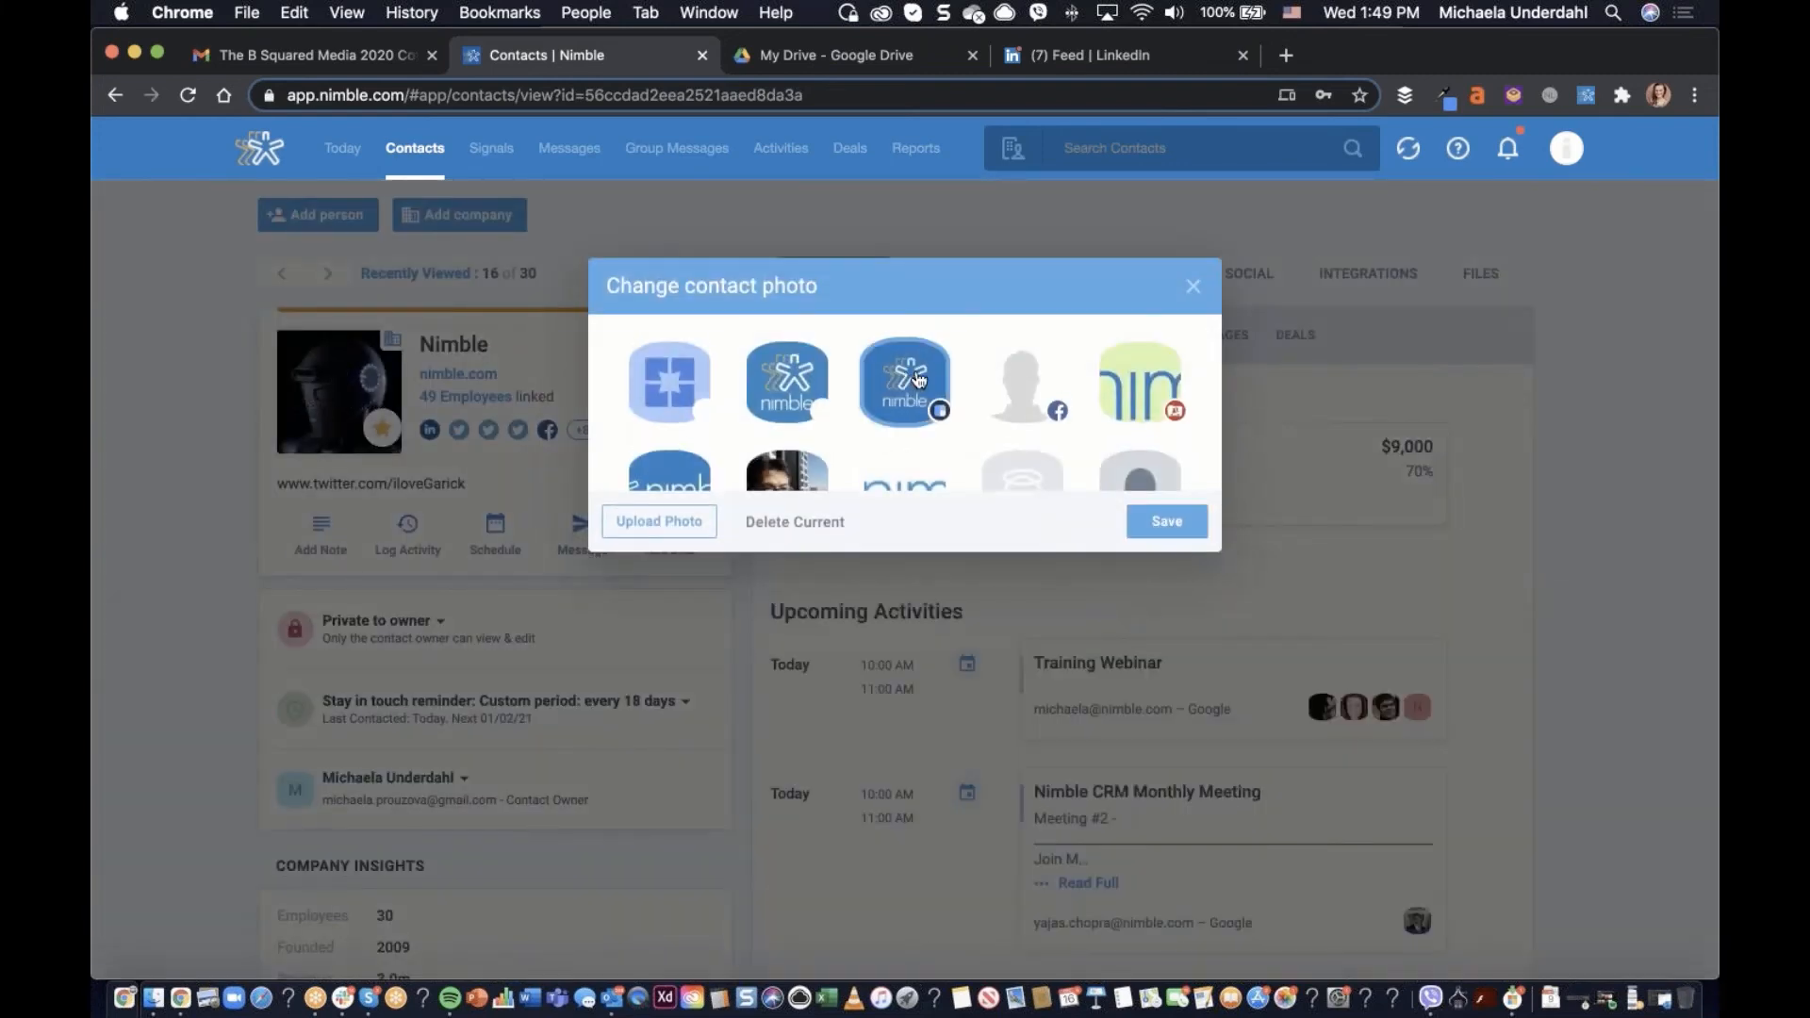
left_click(1170, 521)
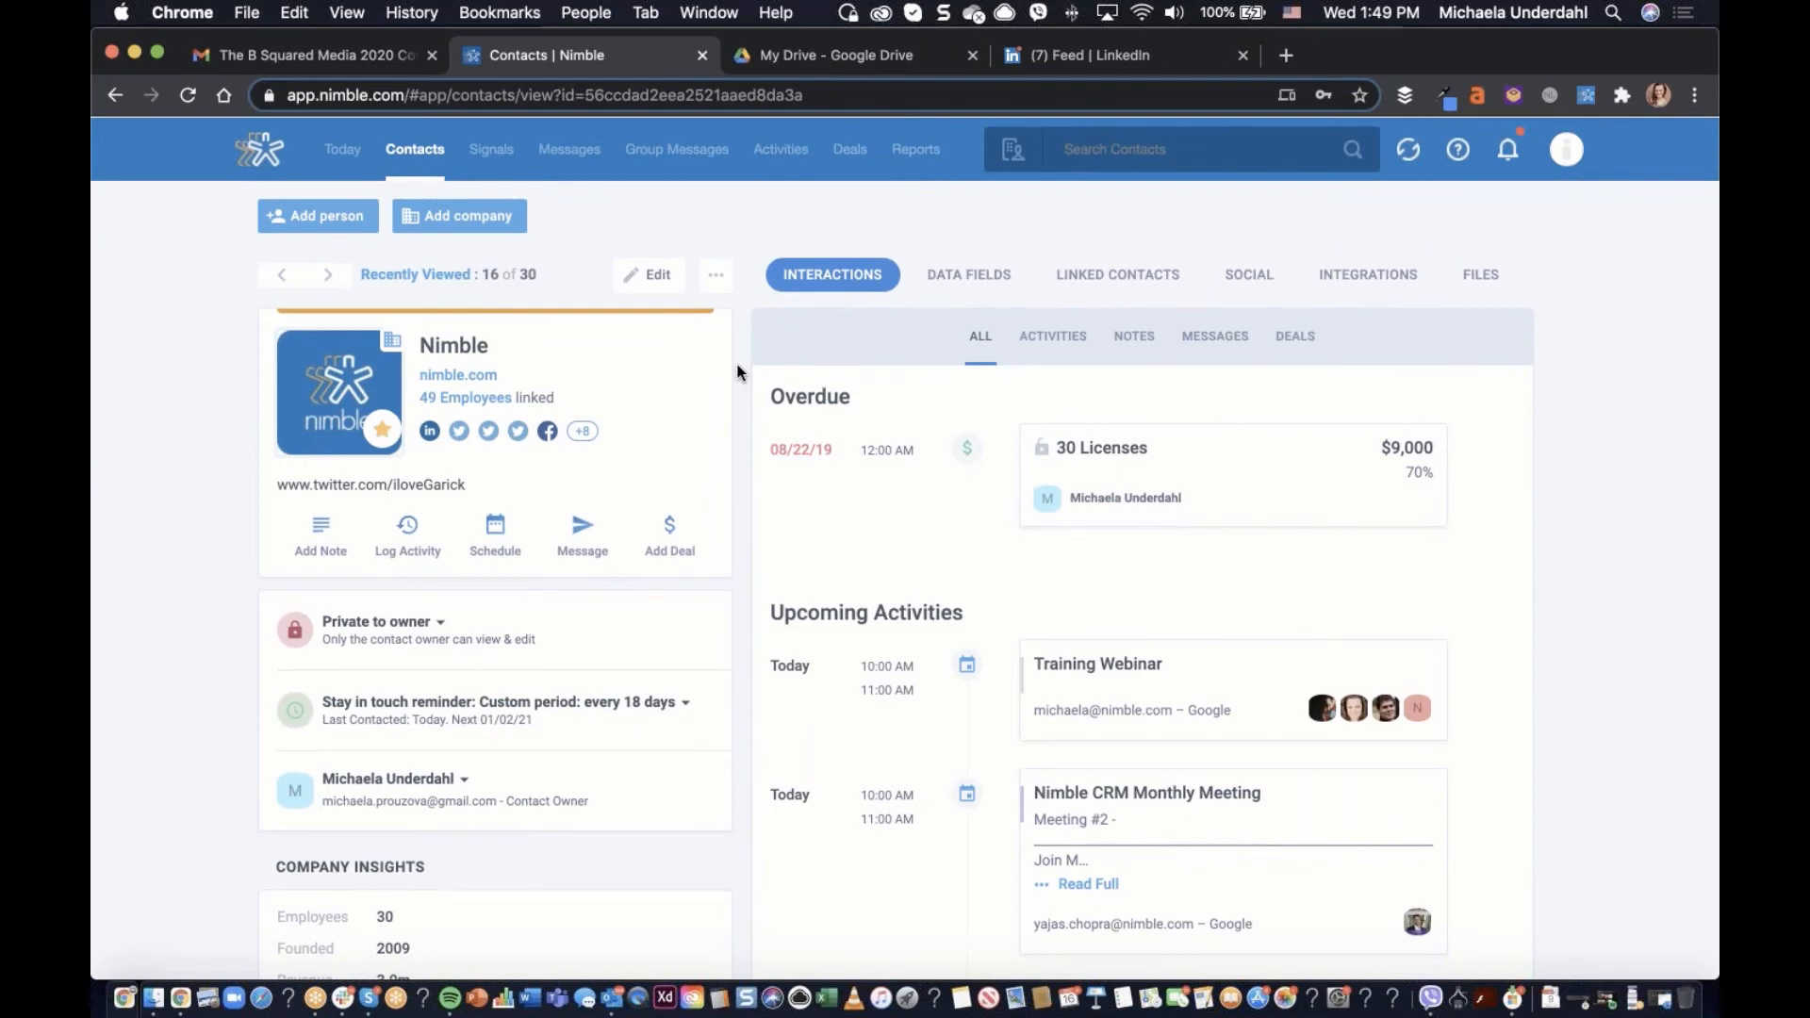
Skim the Nimble company record, view its list of linked employees, and return to the company record
scroll(738, 371, "down", 2)
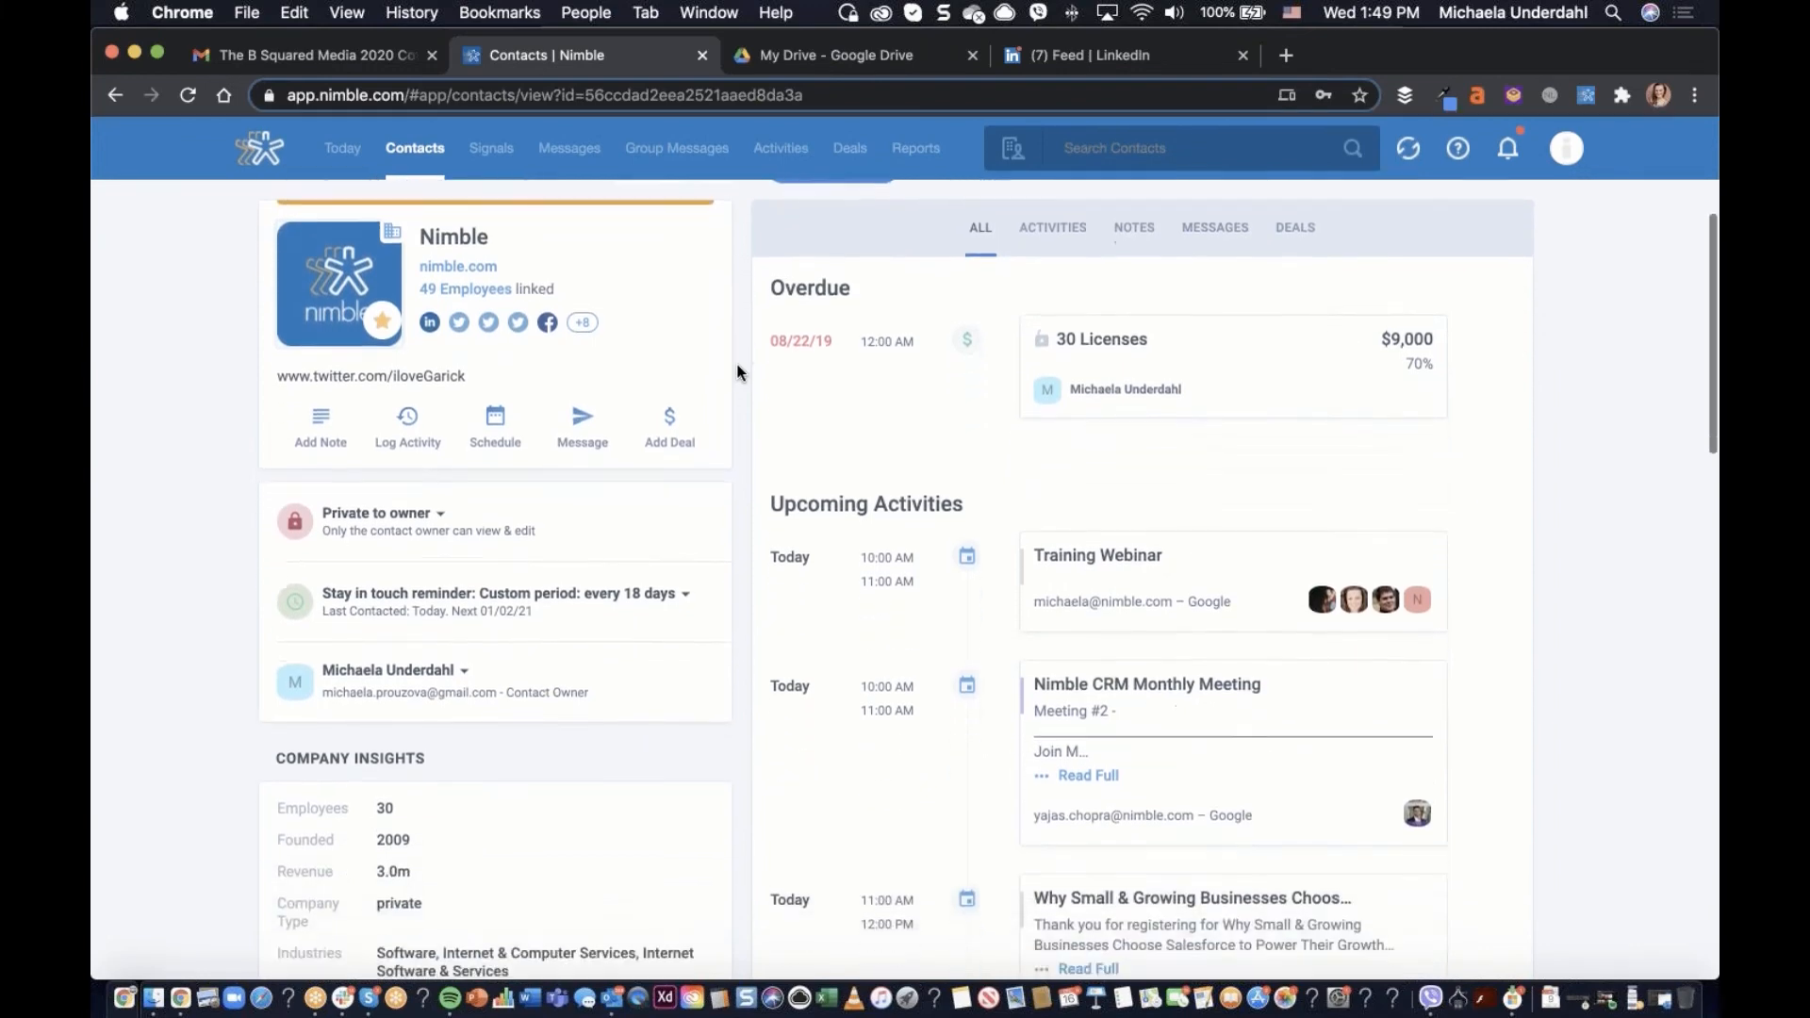
scroll(738, 372, "down", 2)
scroll(740, 372, "up", 4)
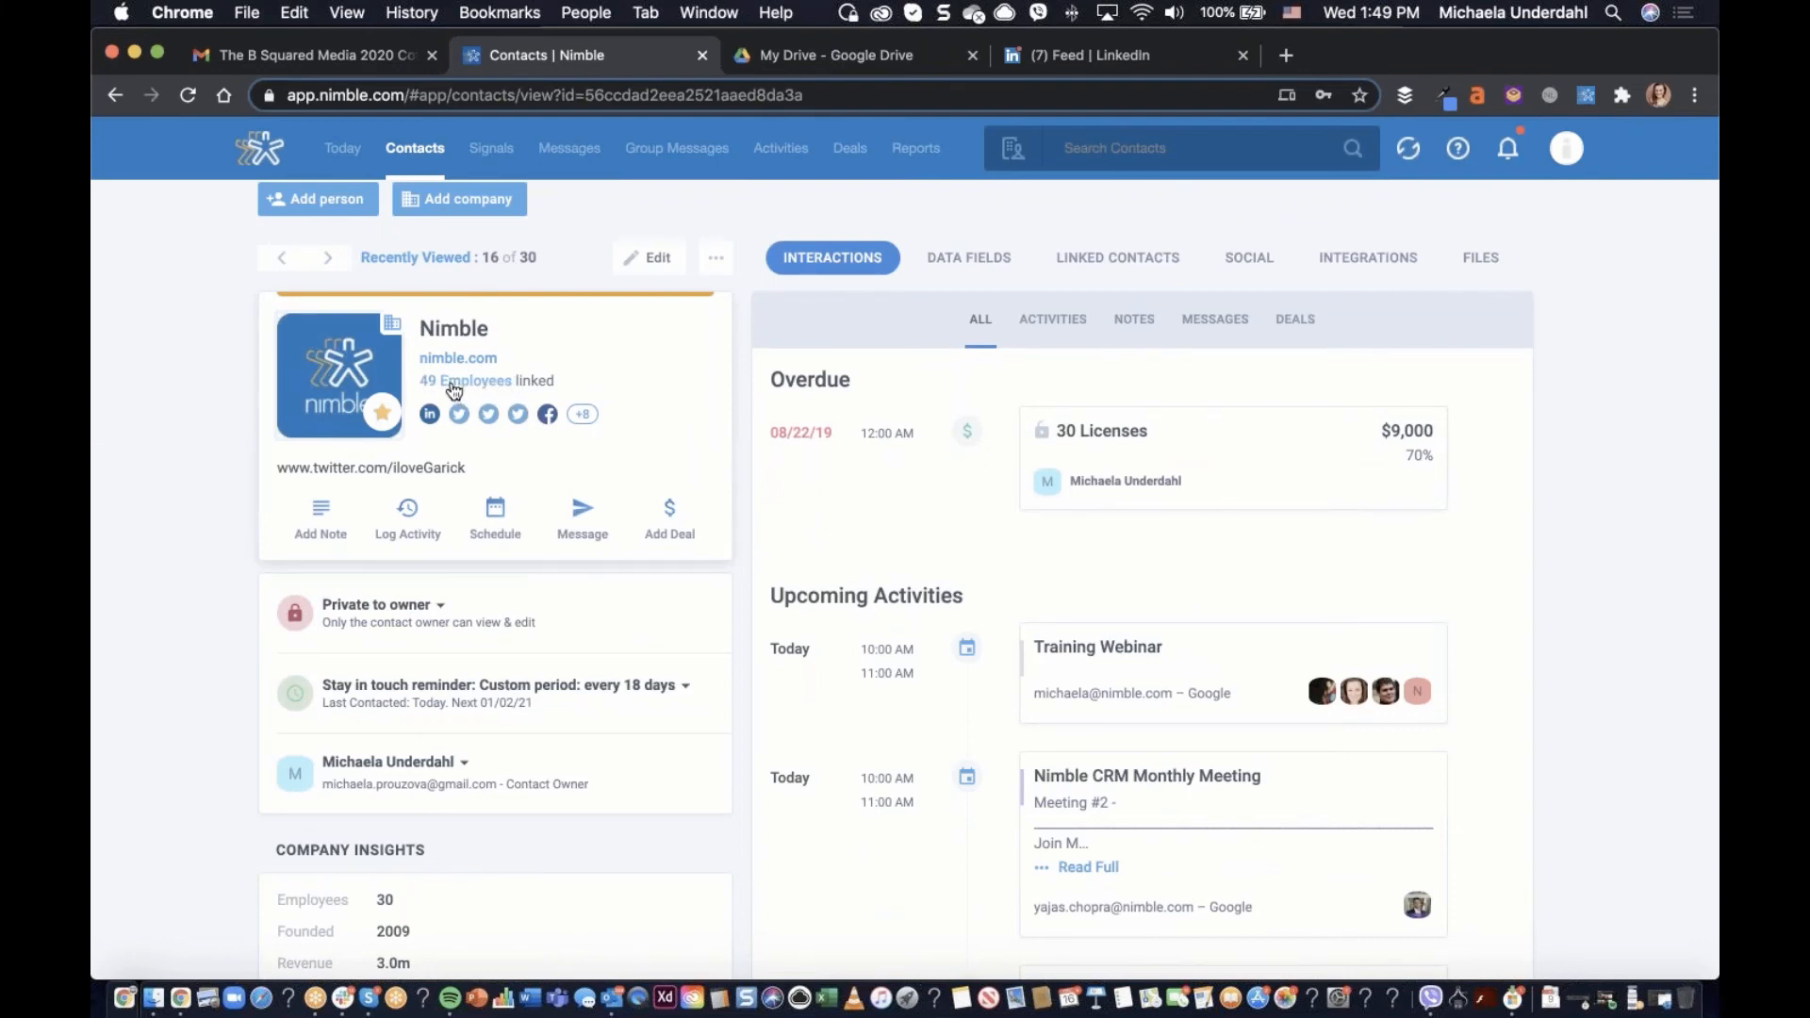
left_click(454, 380)
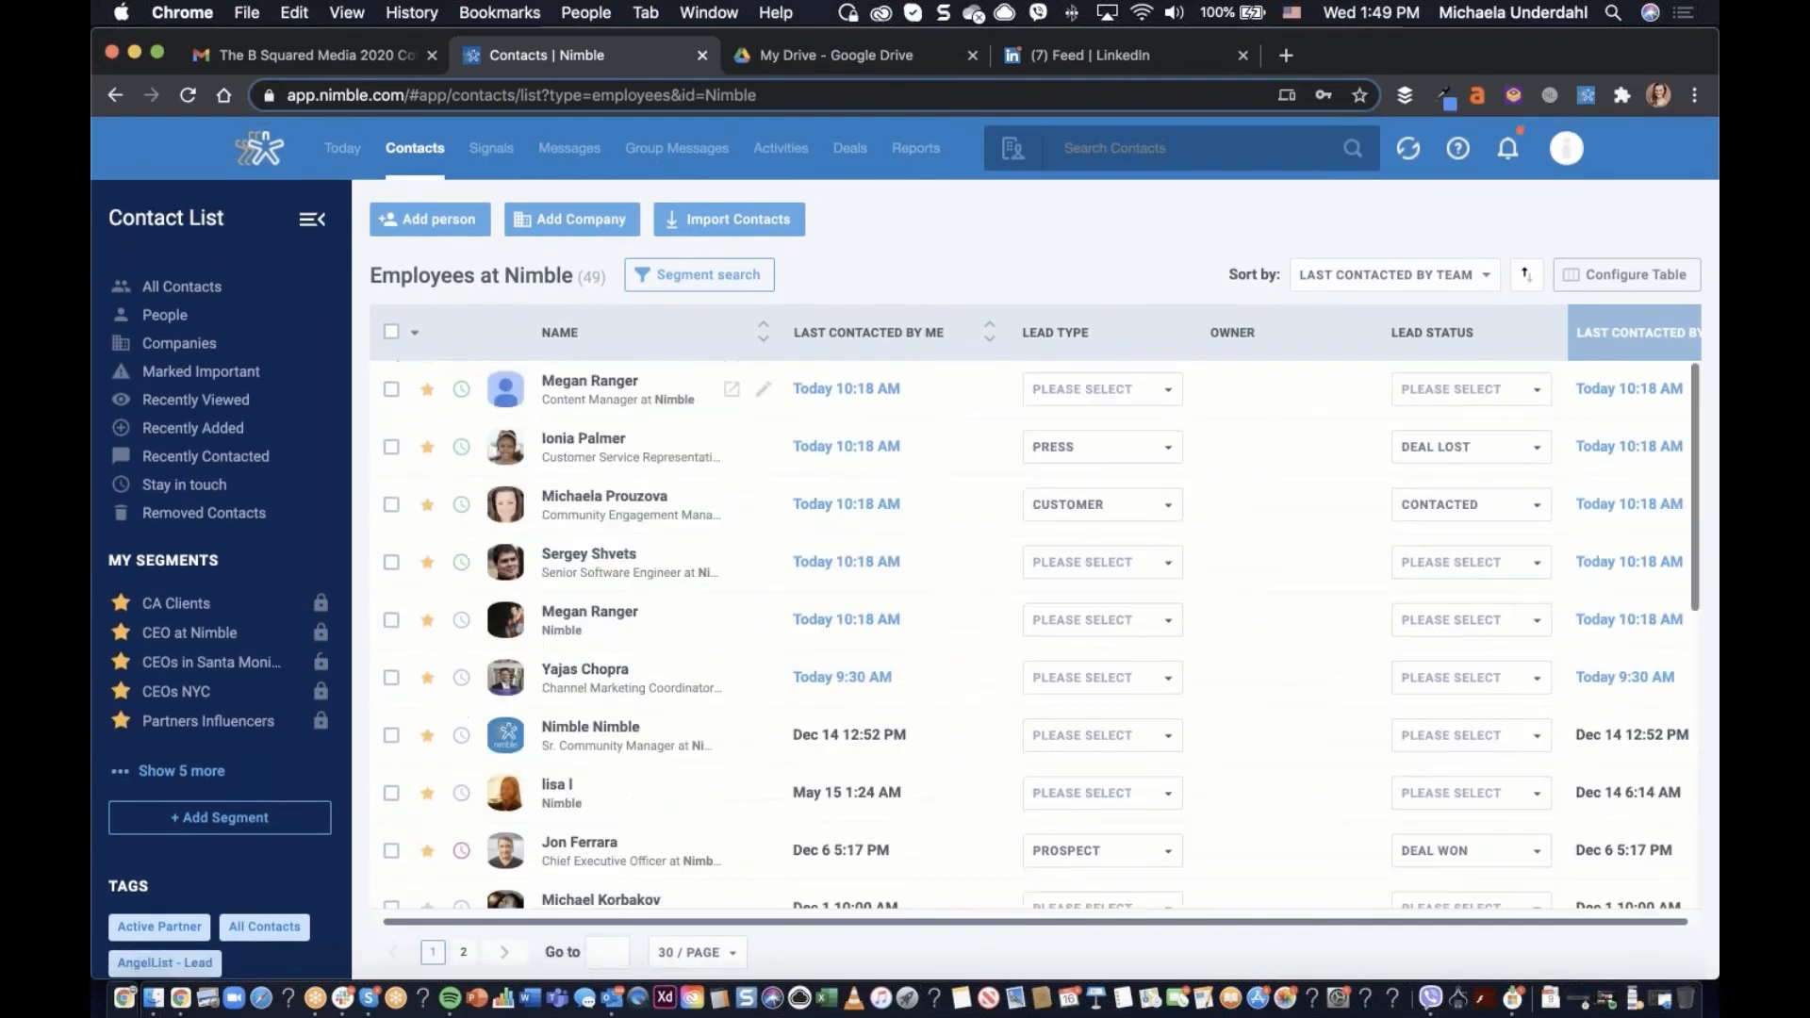
left_click(610, 377)
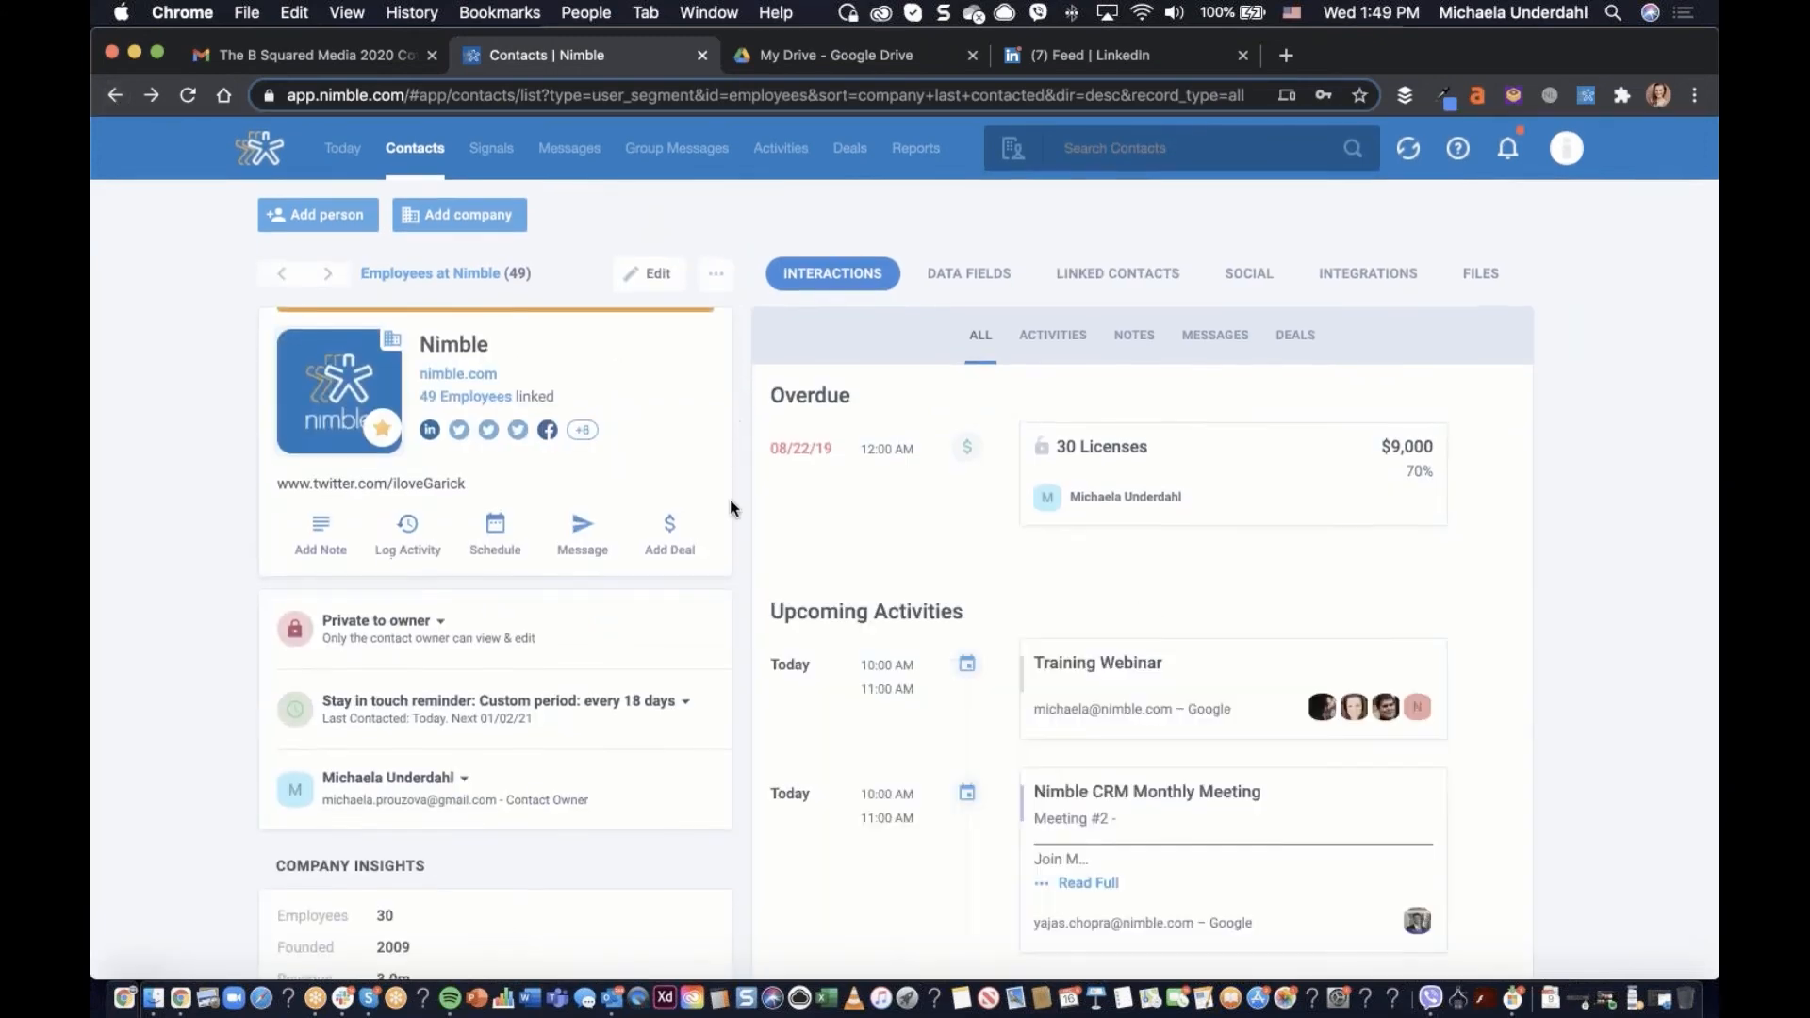
Examine the Nimble company's insights, contact info, tags and upcoming activities
scroll(730, 499, "down", 5)
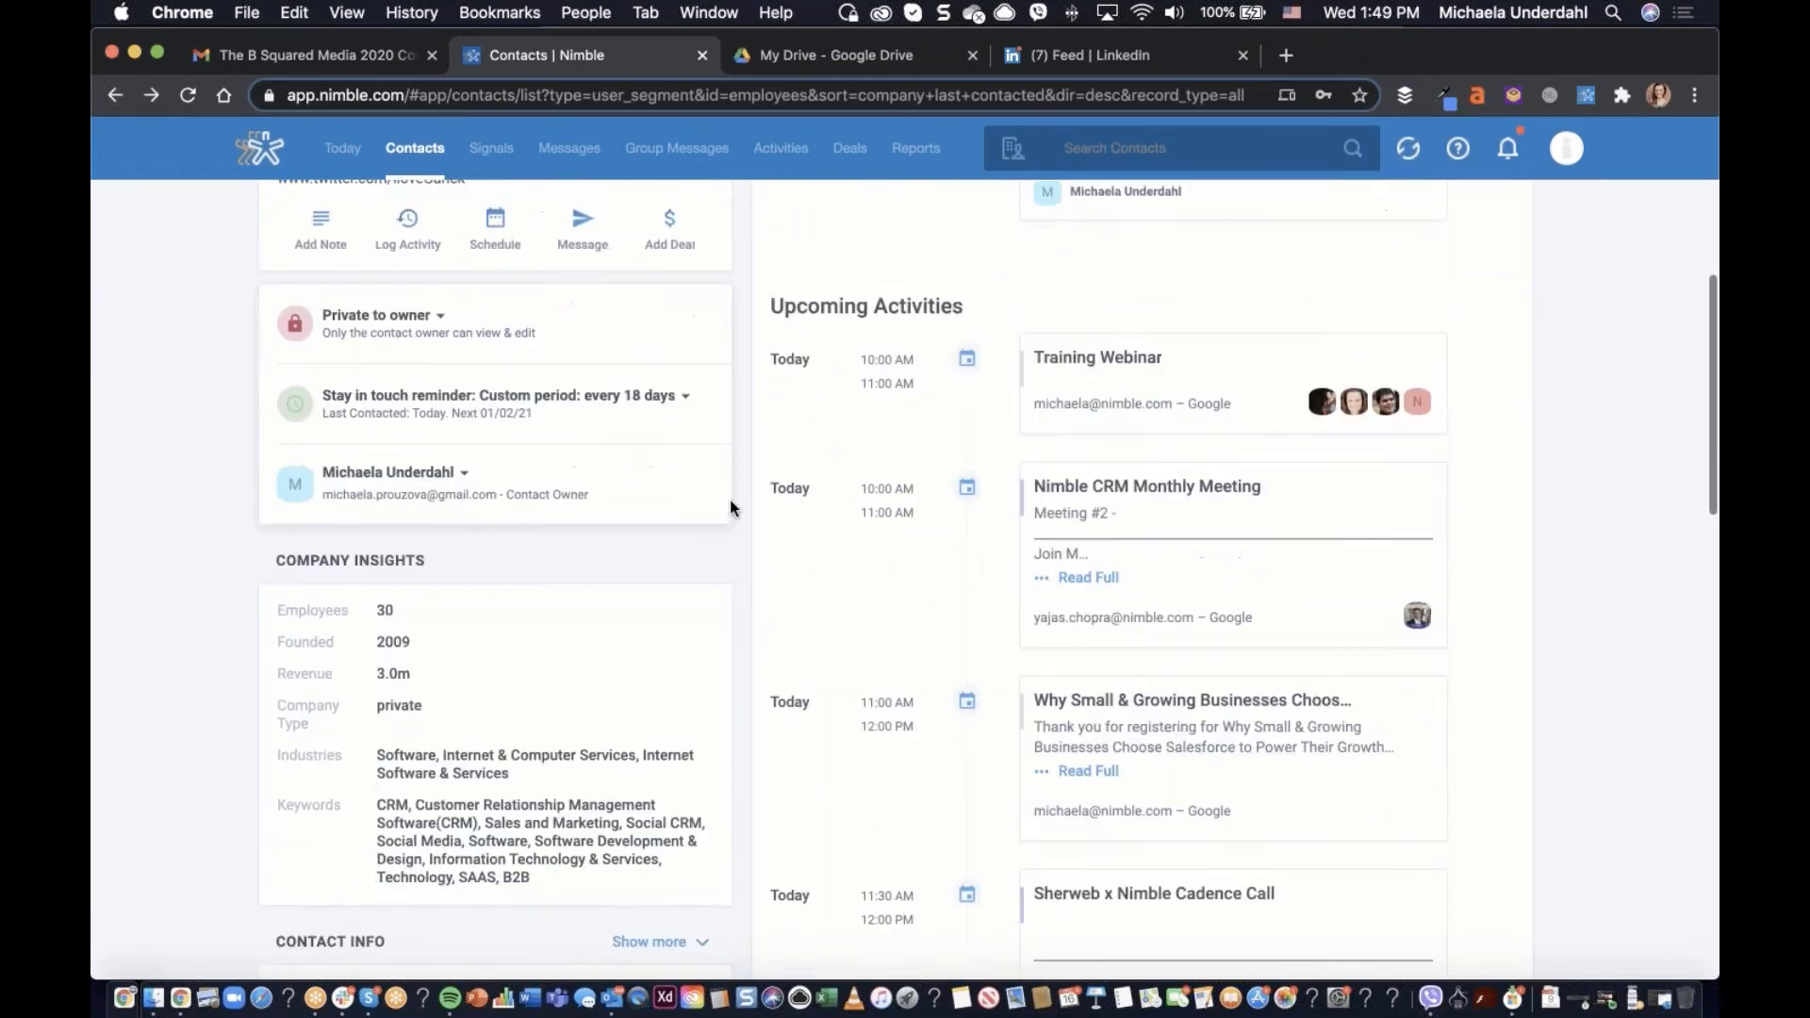
scroll(730, 507, "down", 6)
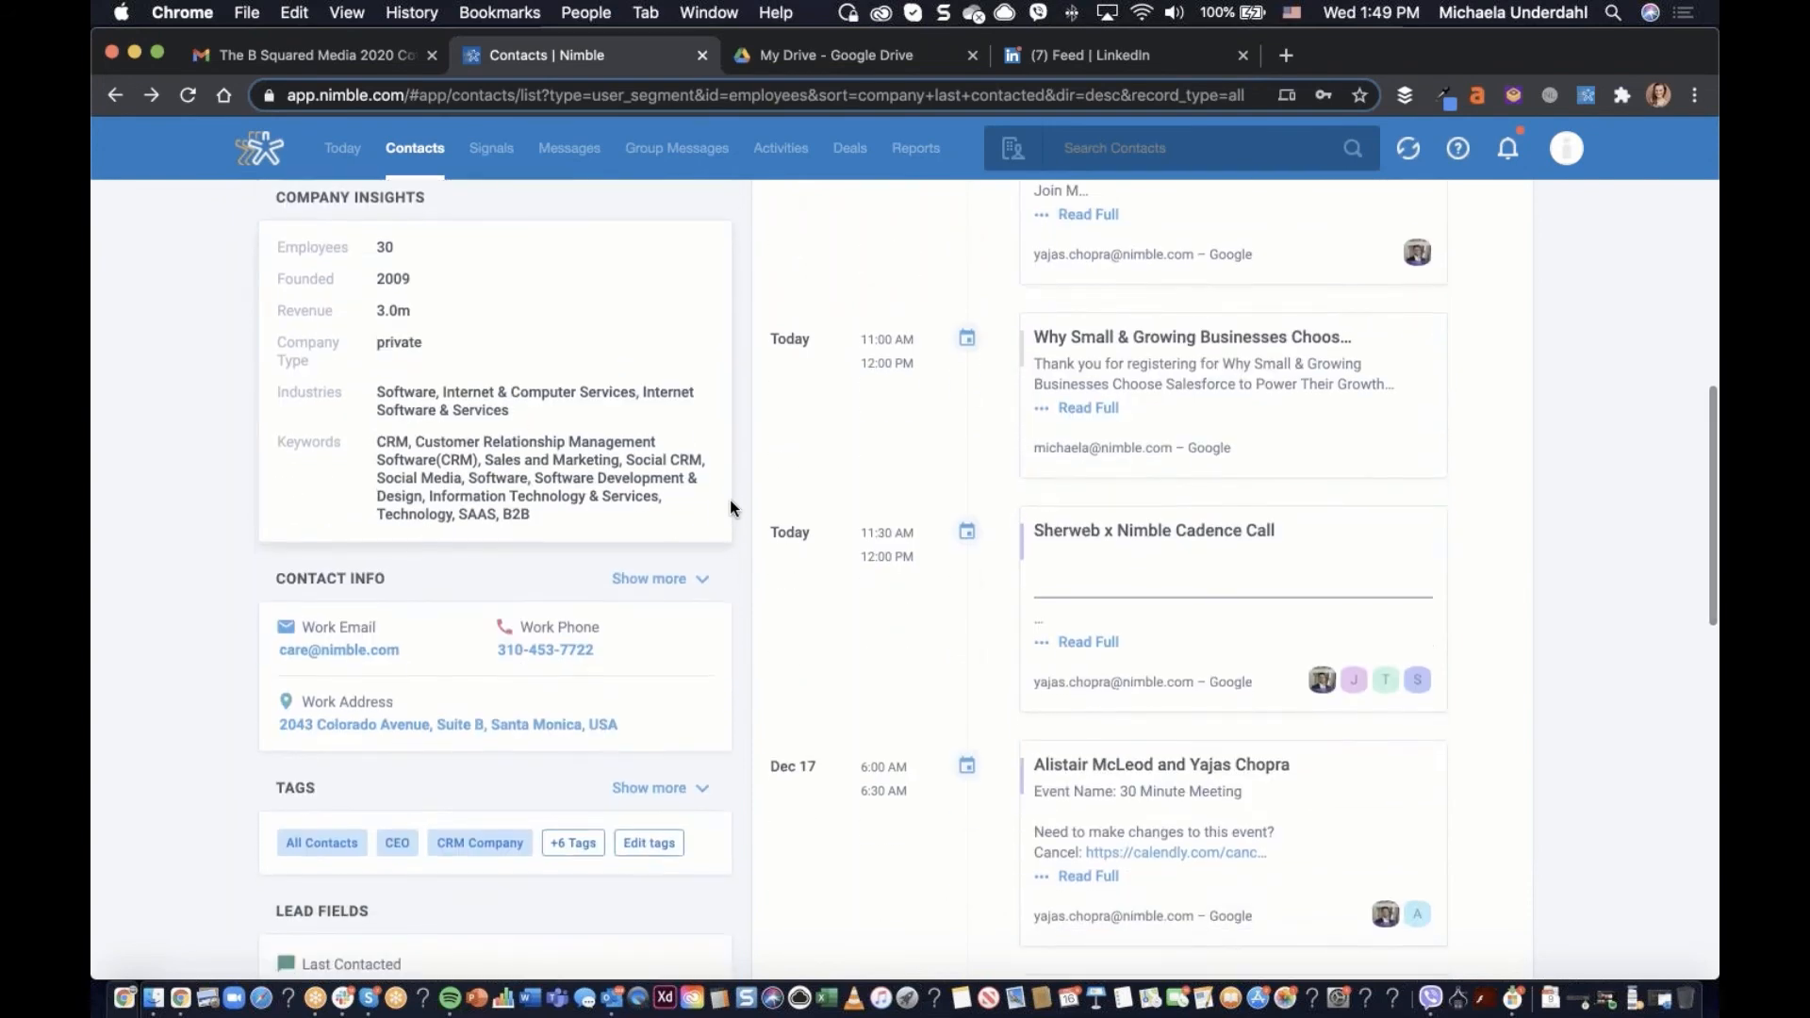
scroll(730, 507, "up", 8)
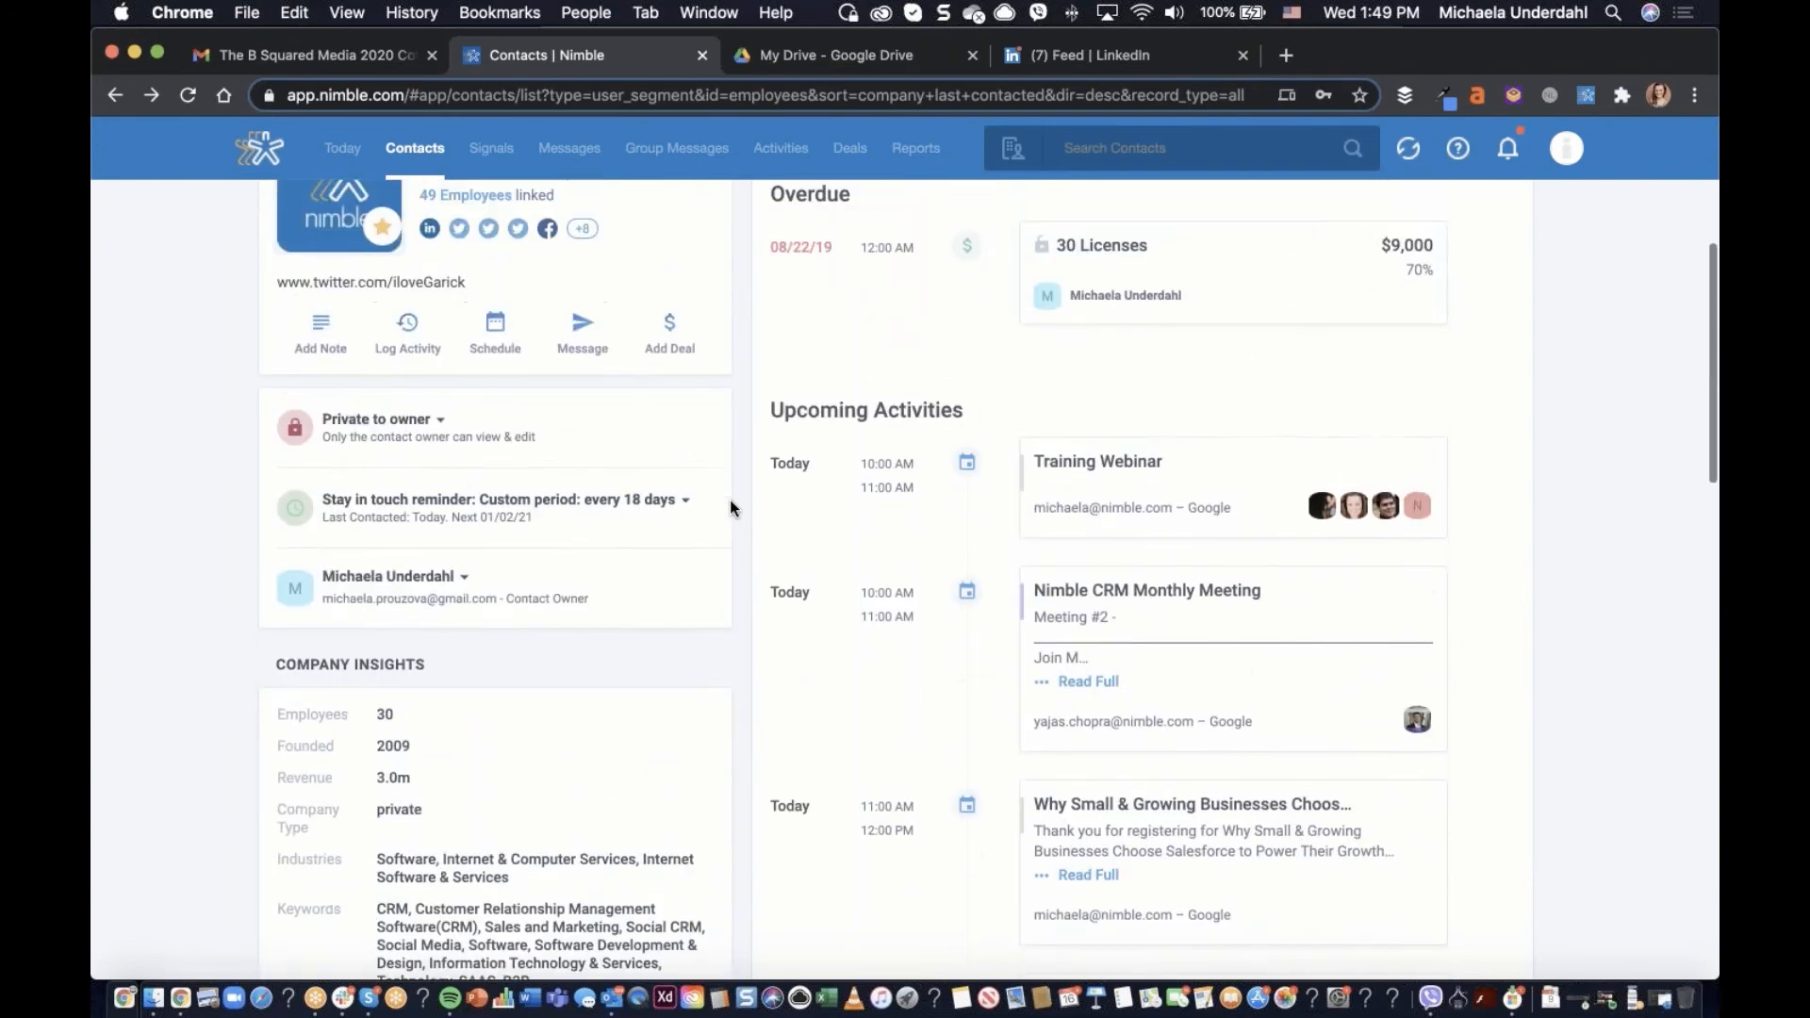
scroll(730, 500, "up", 3)
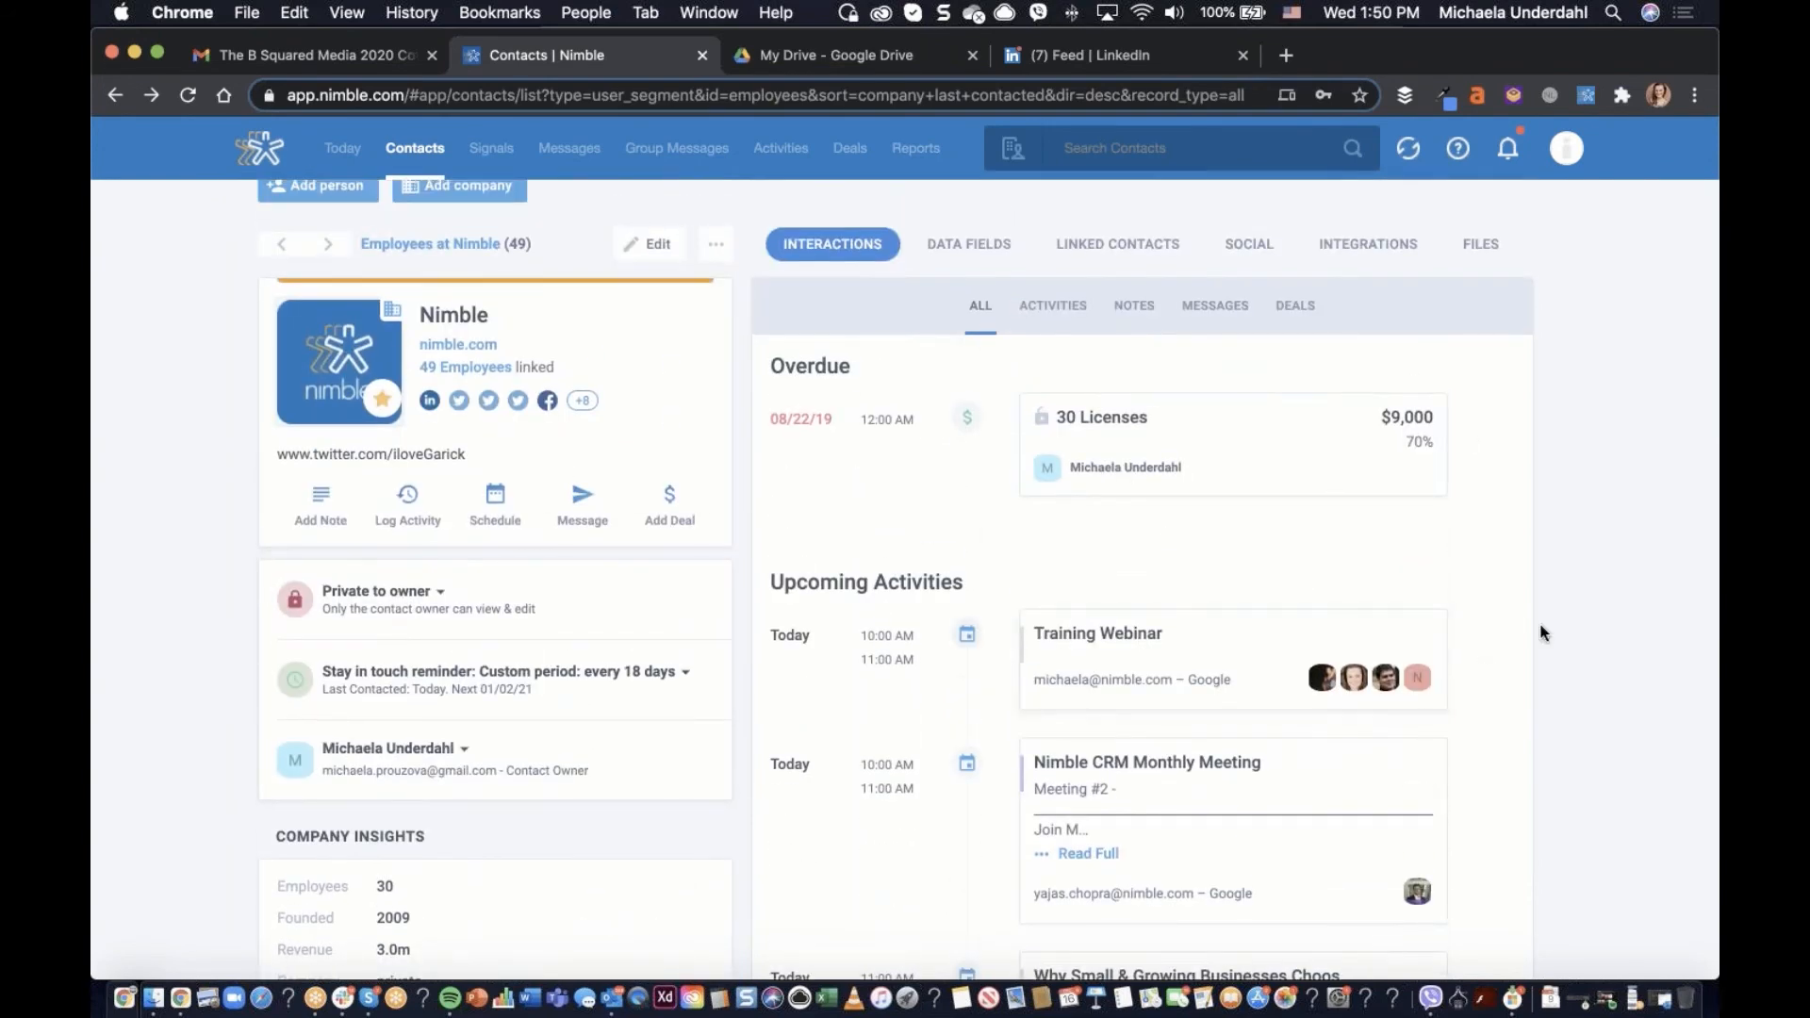
scroll(1543, 632, "down", 7)
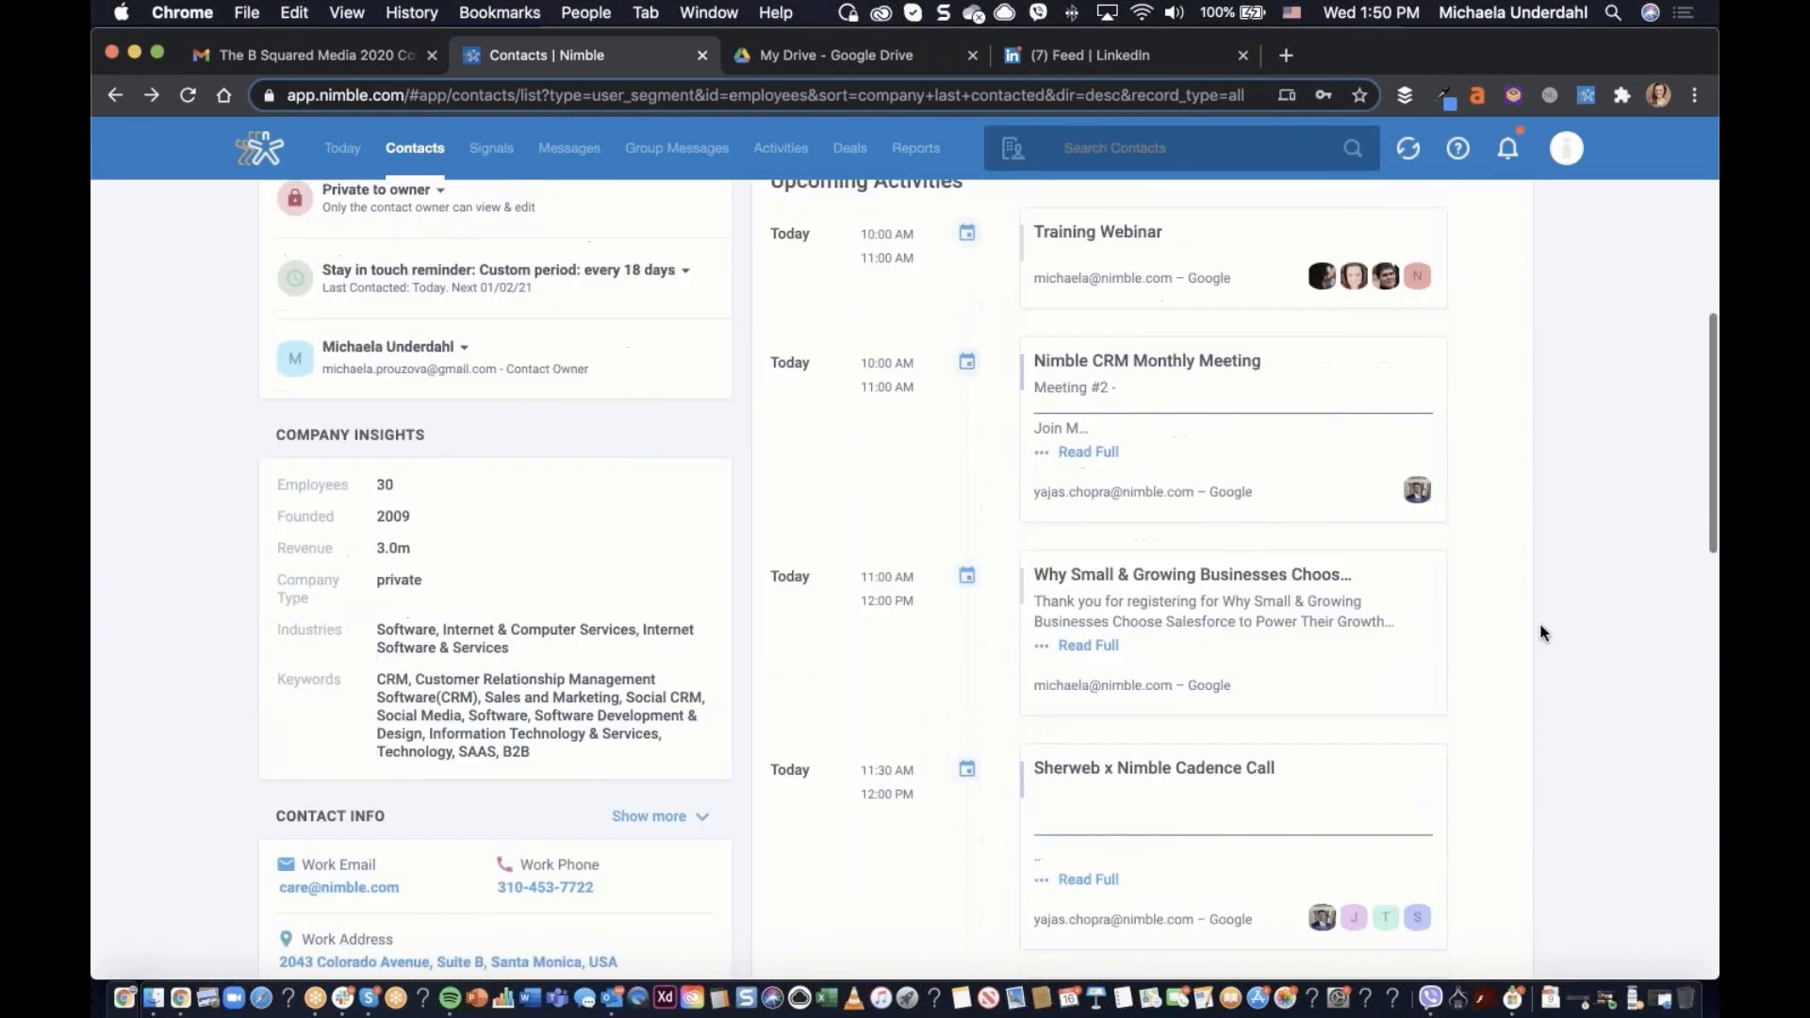
scroll(1543, 632, "up", 8)
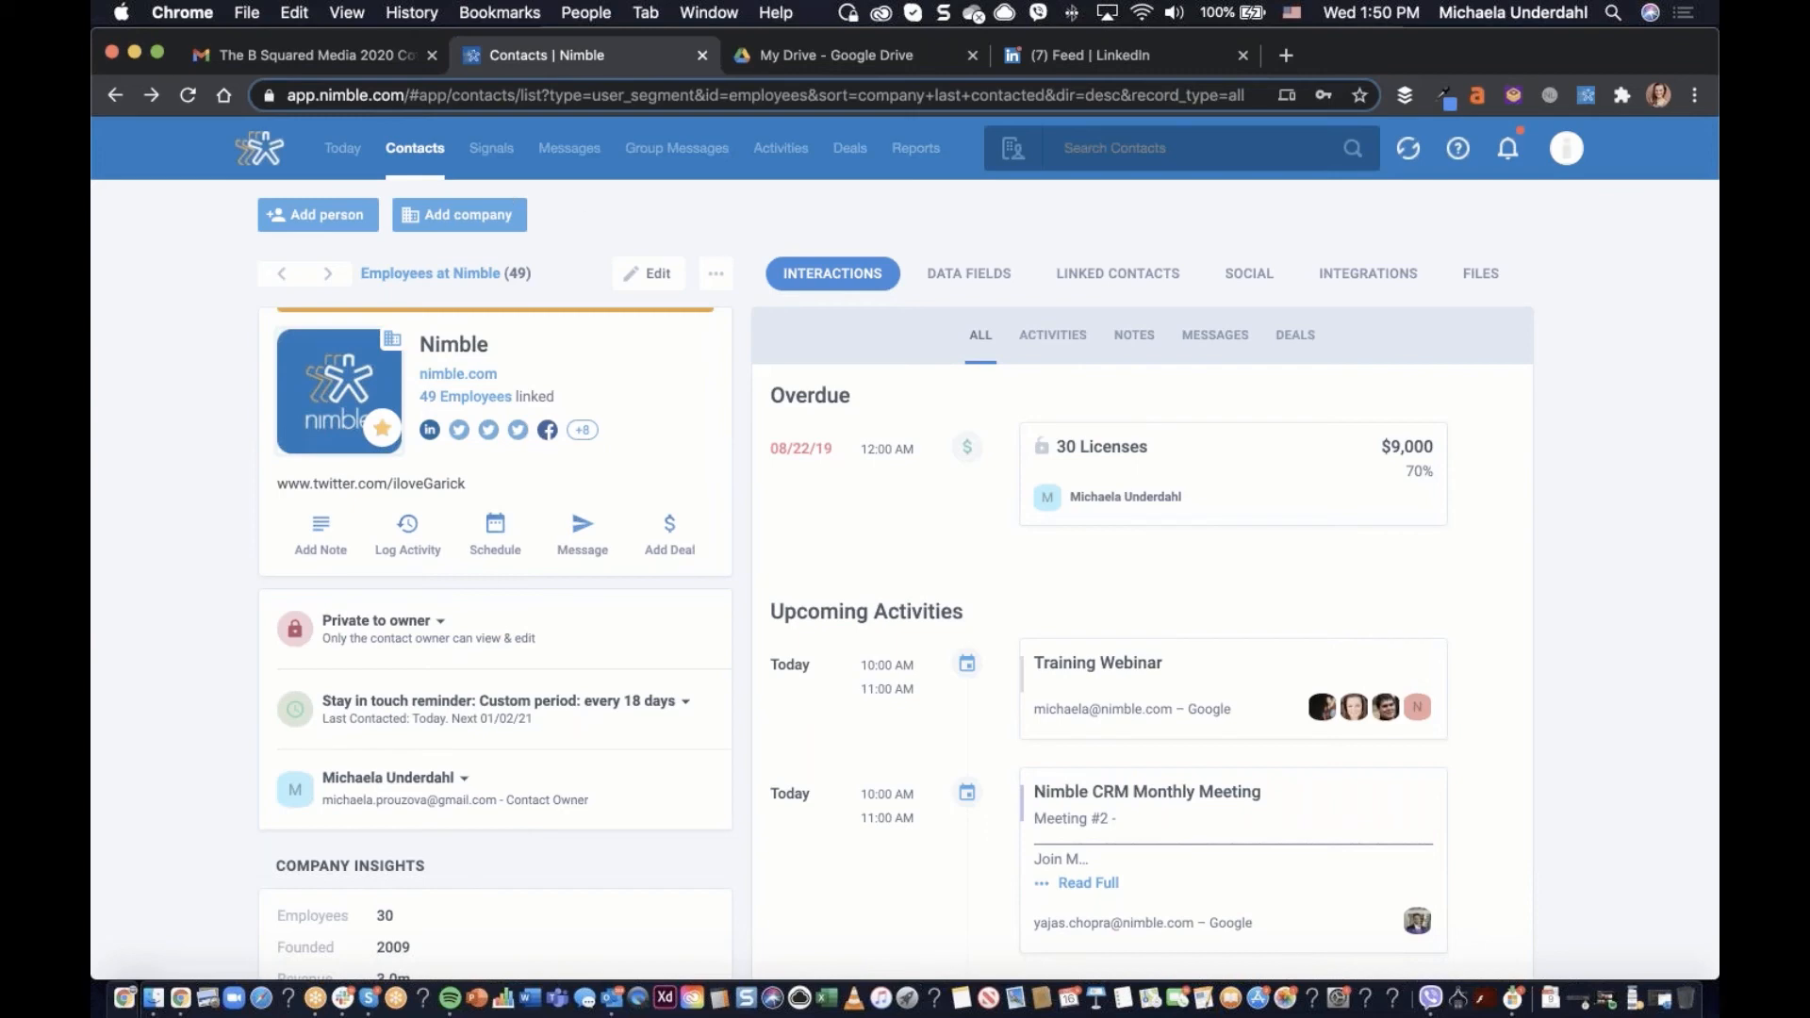
Open the third contact in the Employees at Nimble list, and switch to Gmail to view the same contact in its sidebar
left_click(415, 148)
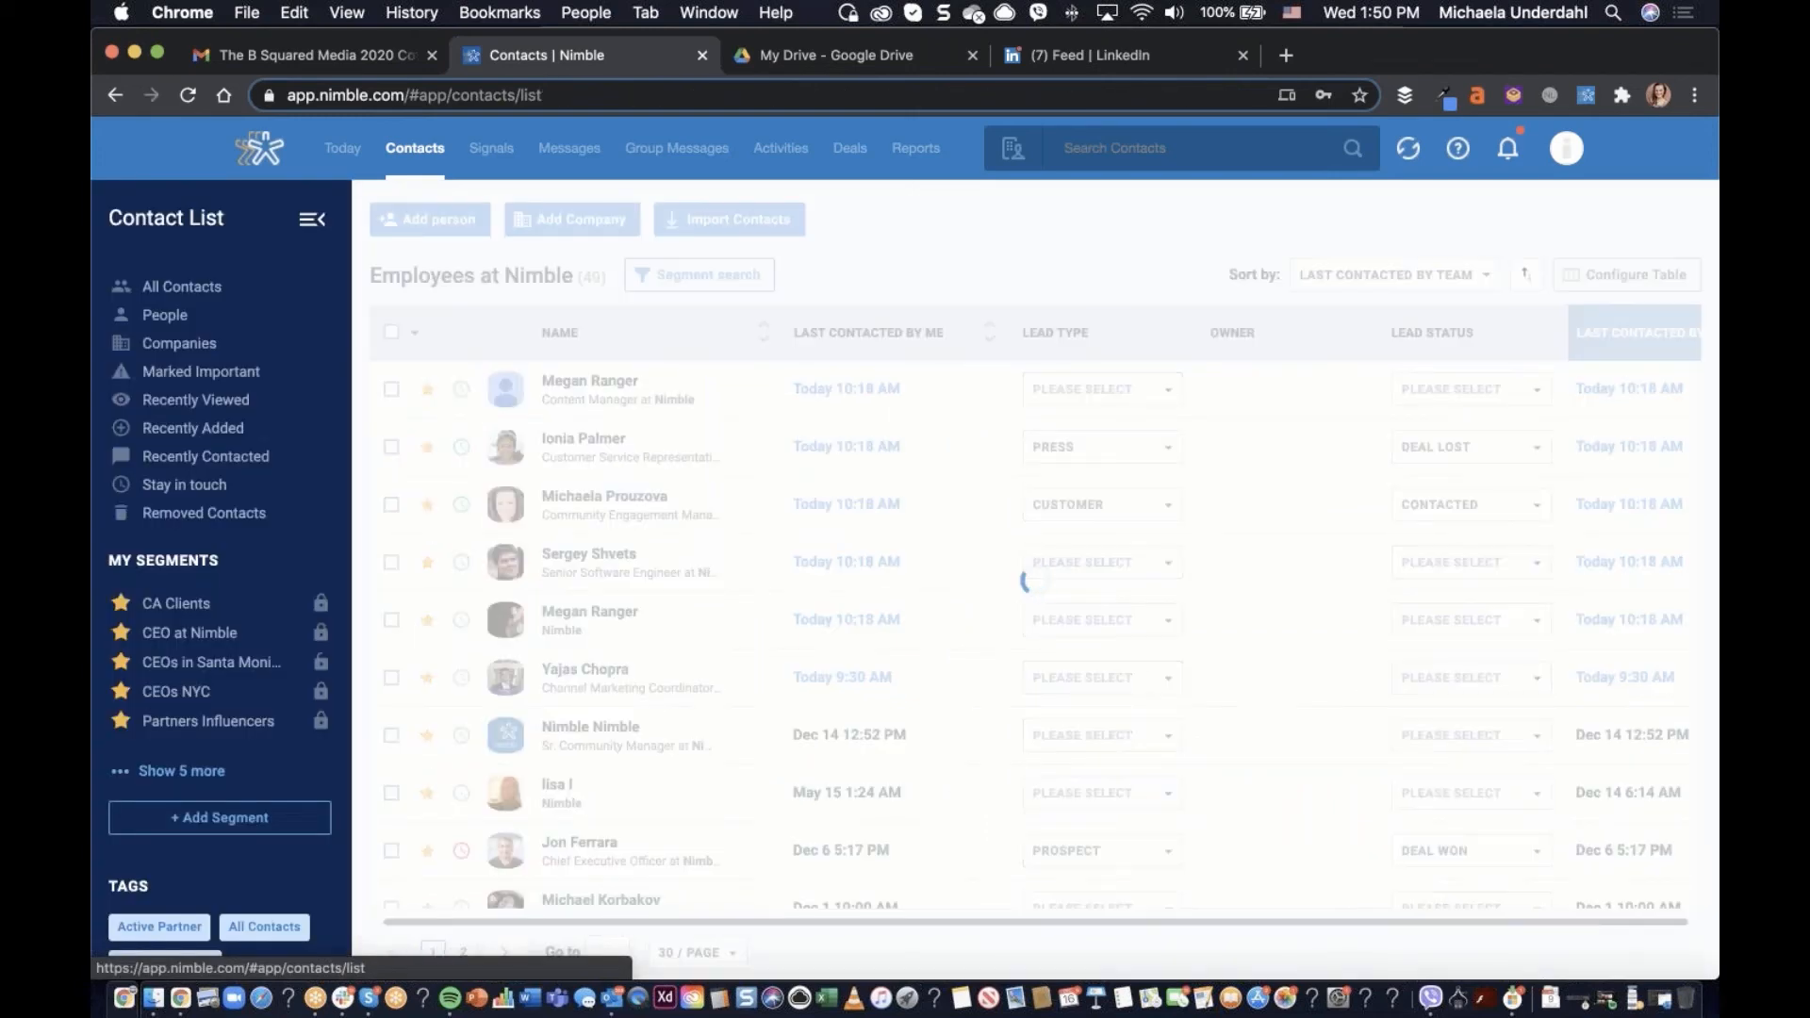
left_click(623, 497)
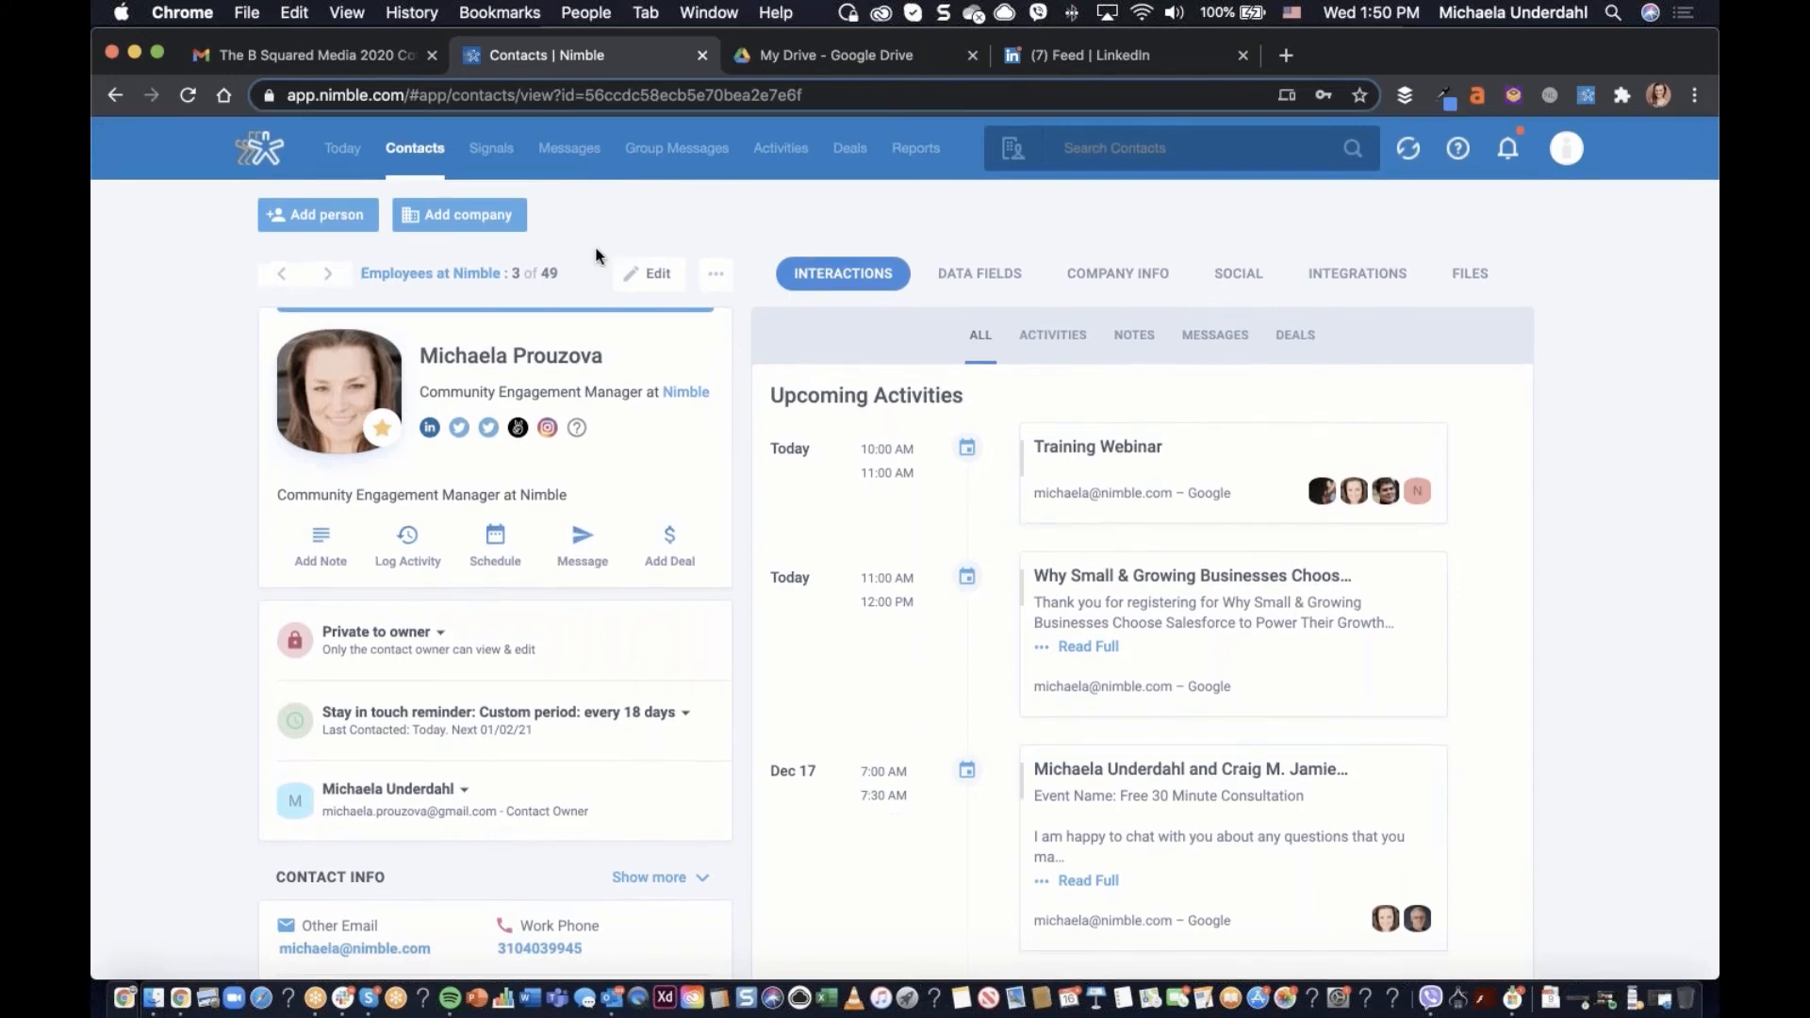
left_click(272, 54)
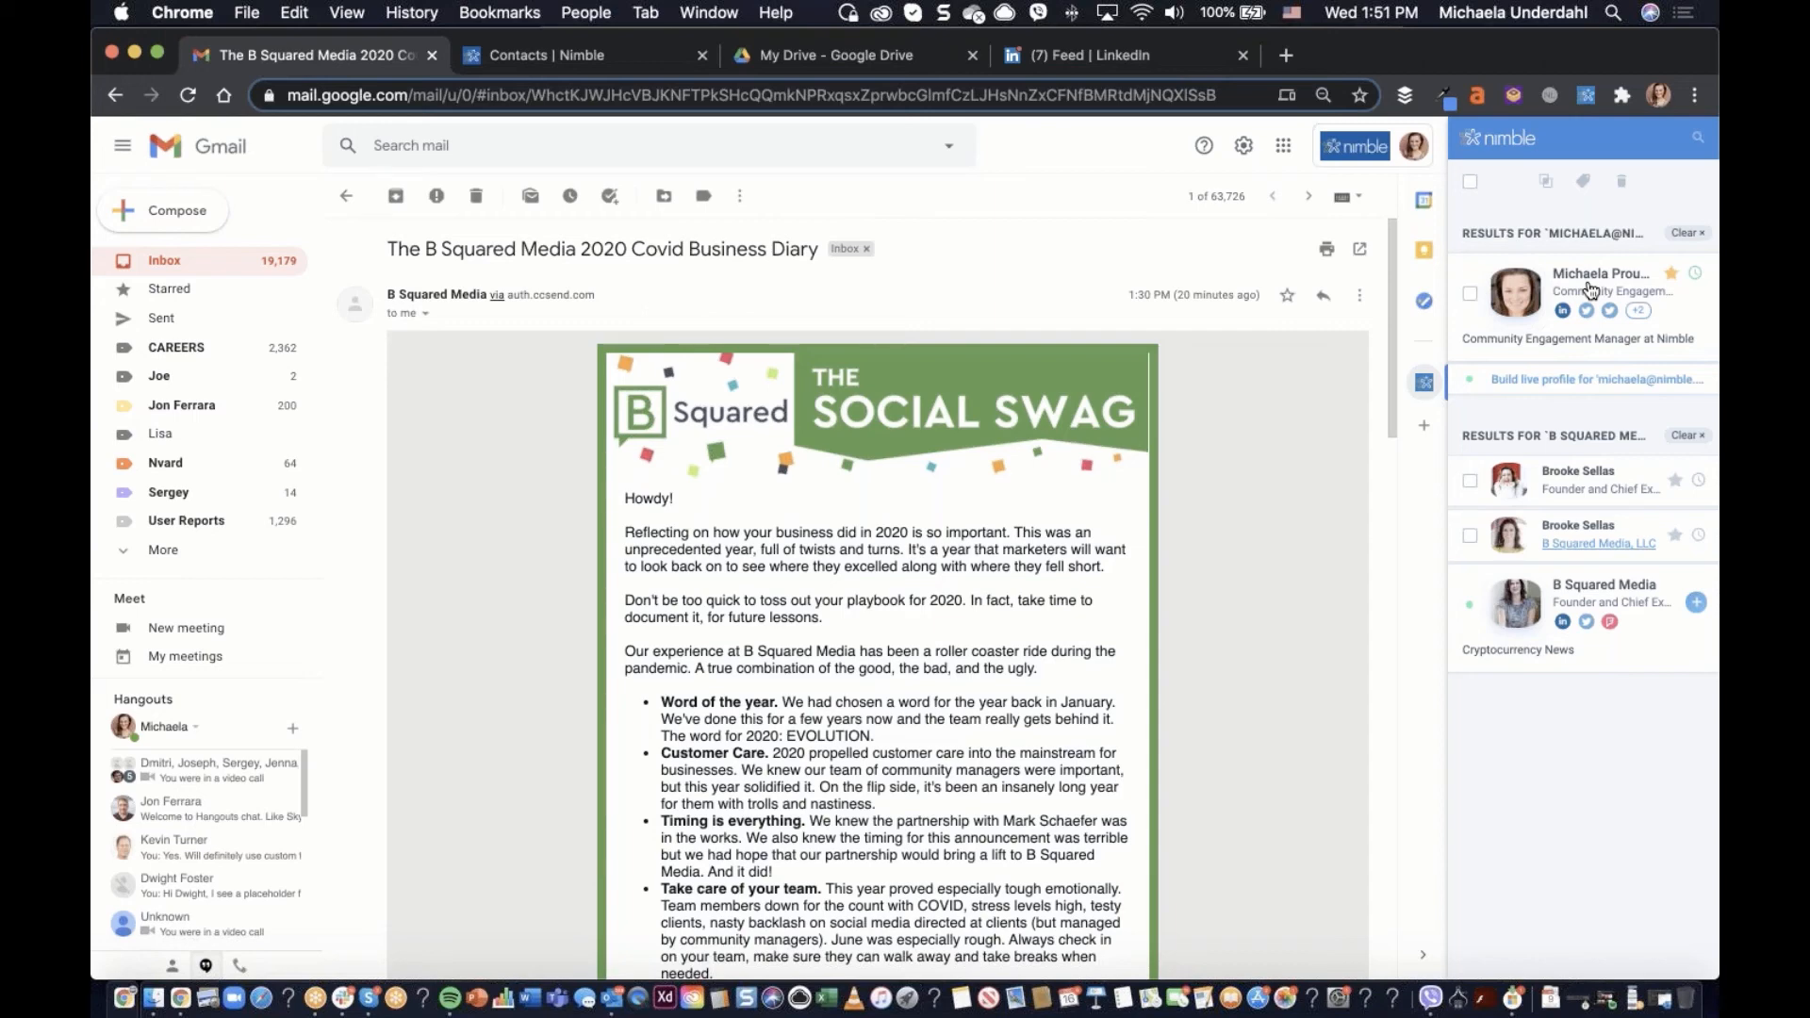
Review Nimble's connected accounts under Networks & Imports, view the prompt for sharing the private Google email account with the team, and decline it
left_click(600, 64)
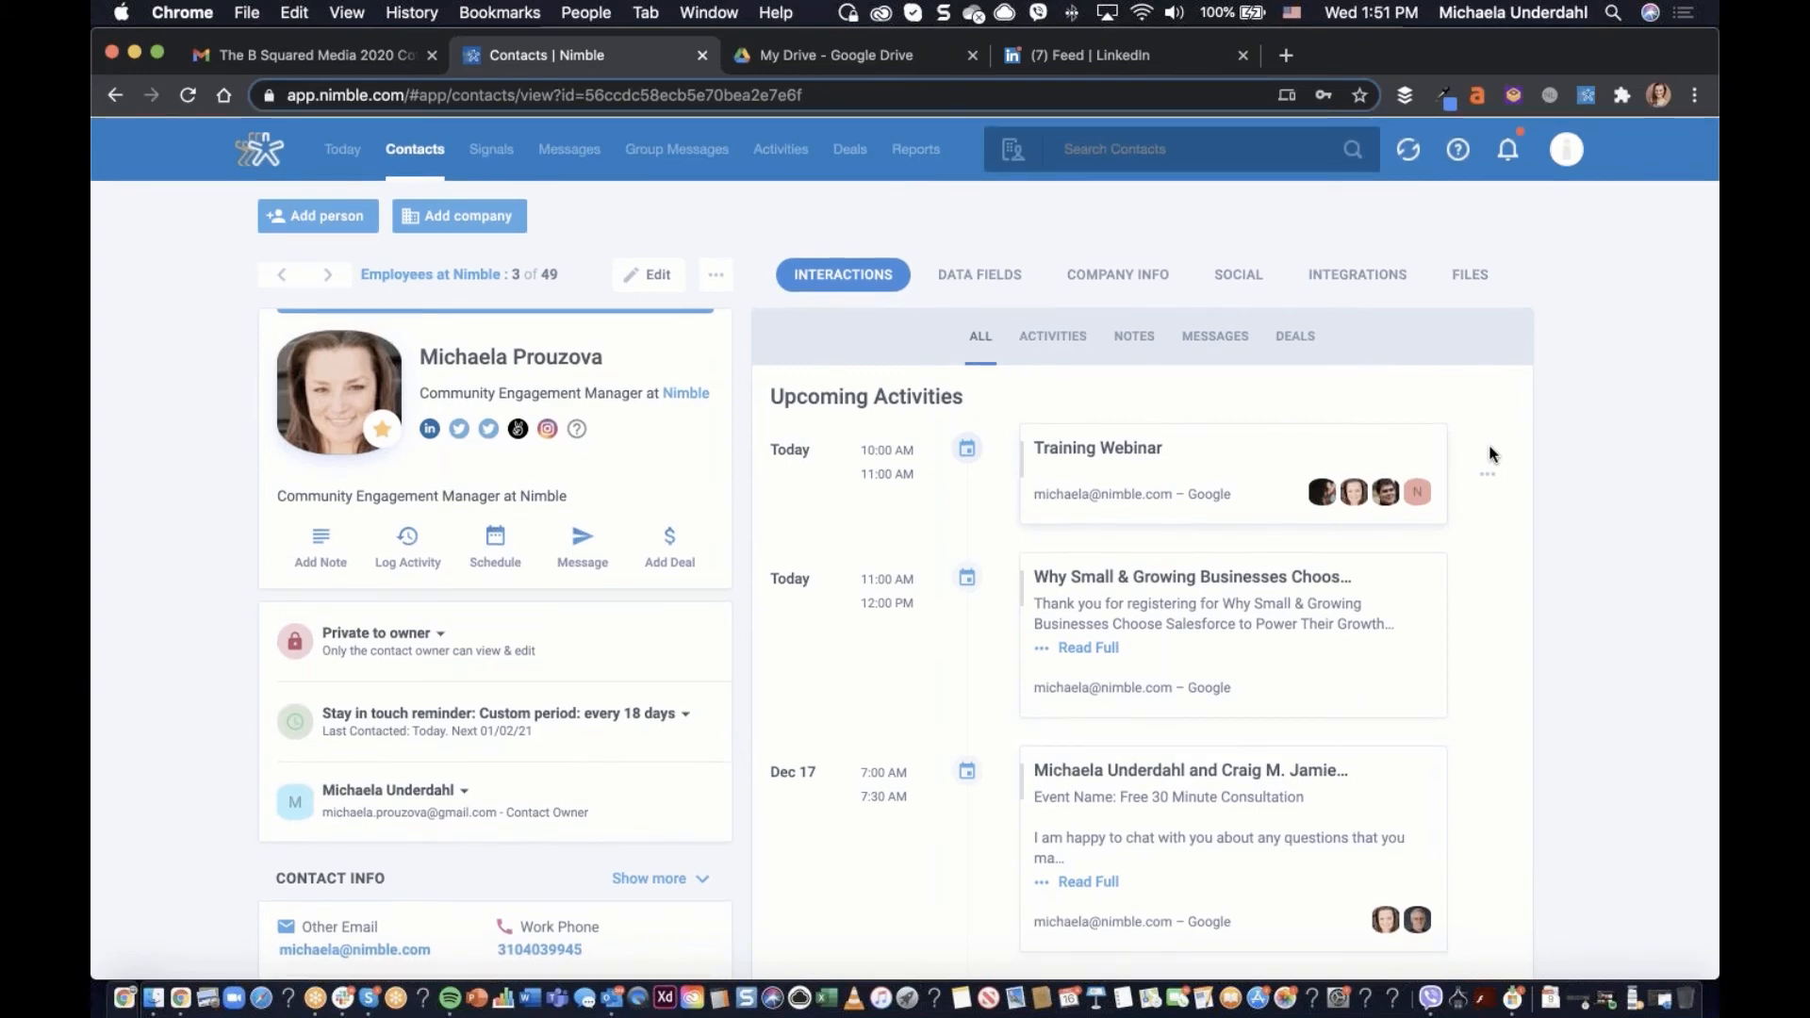
left_click(1566, 151)
left_click(1497, 286)
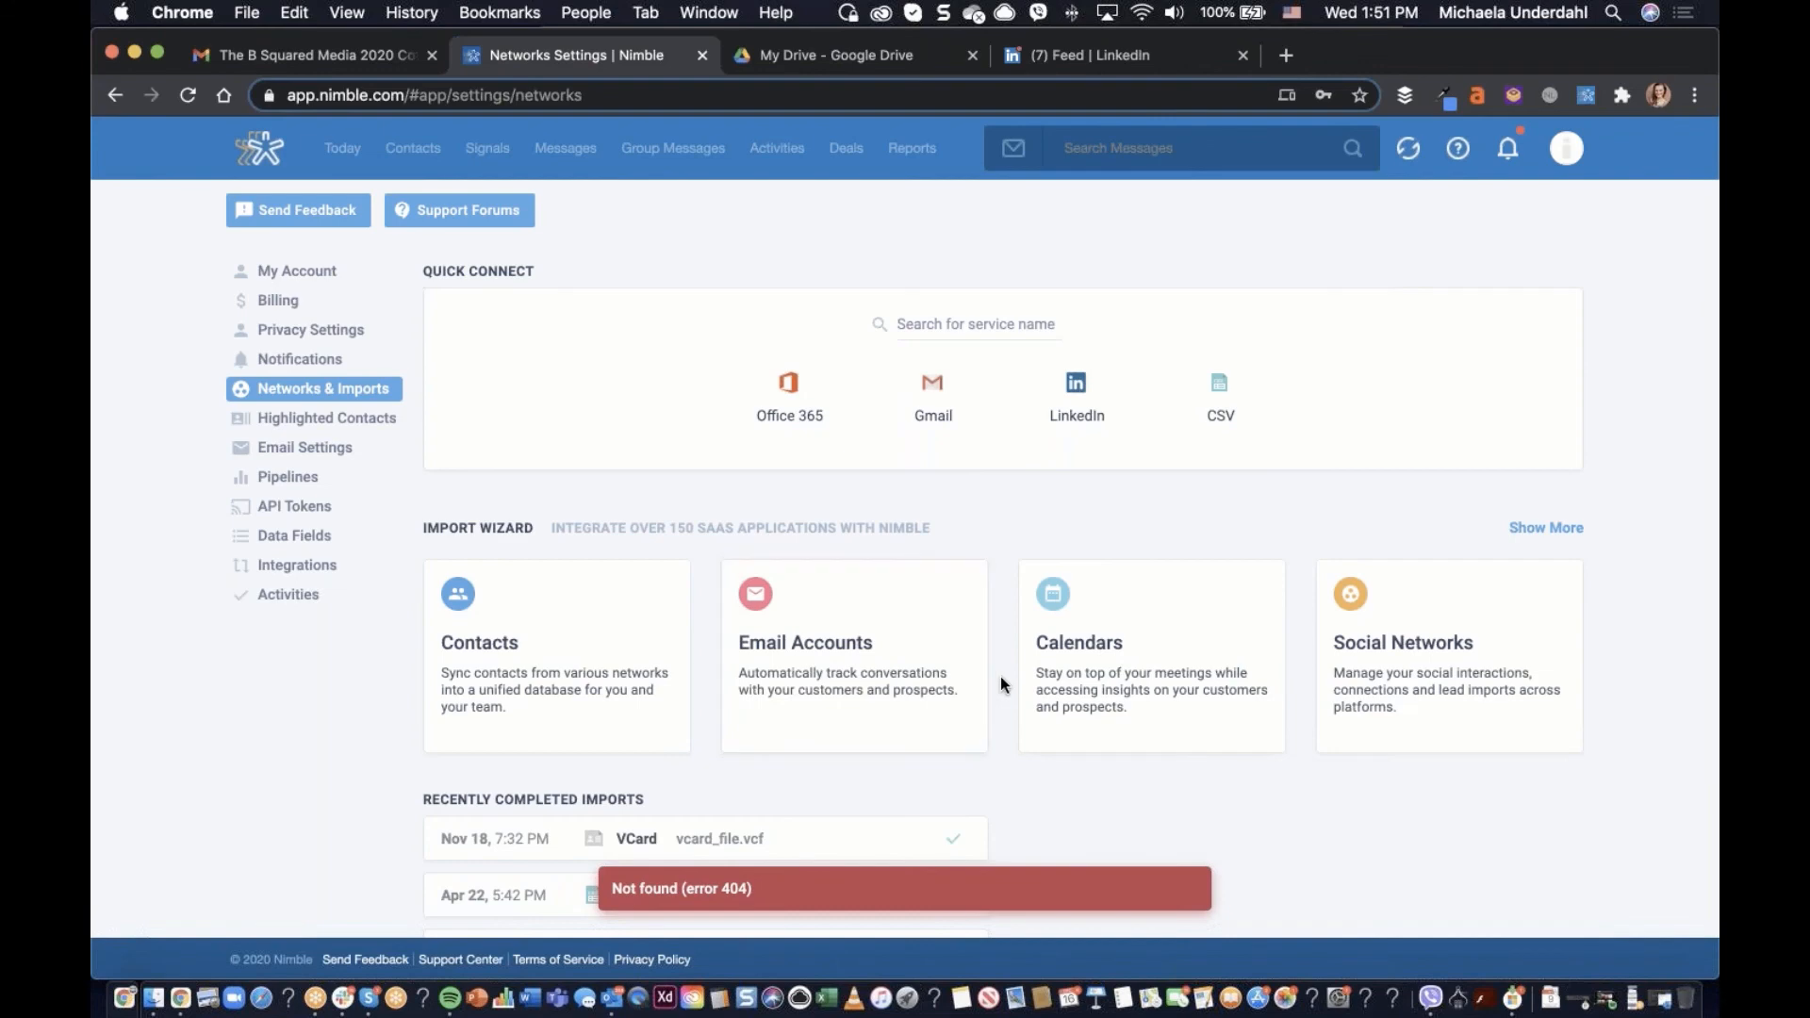
scroll(999, 679, "down", 5)
scroll(1000, 676, "down", 5)
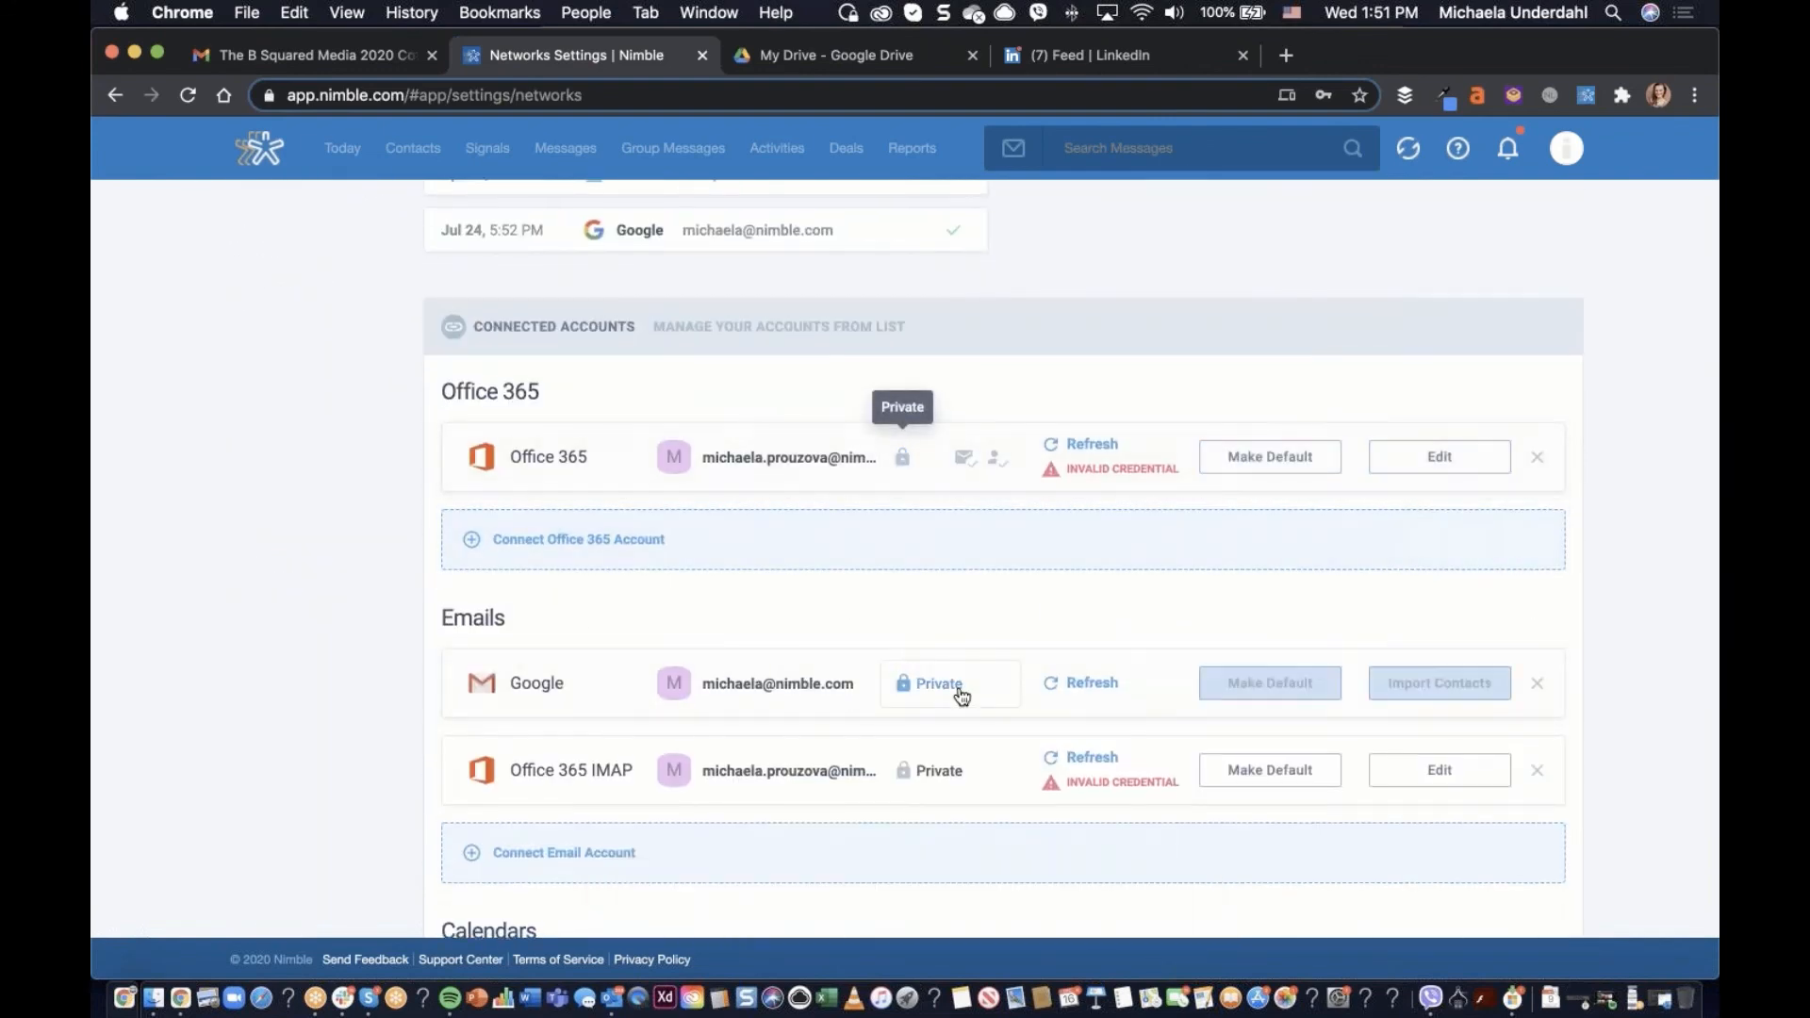
scroll(957, 695, "down", 3)
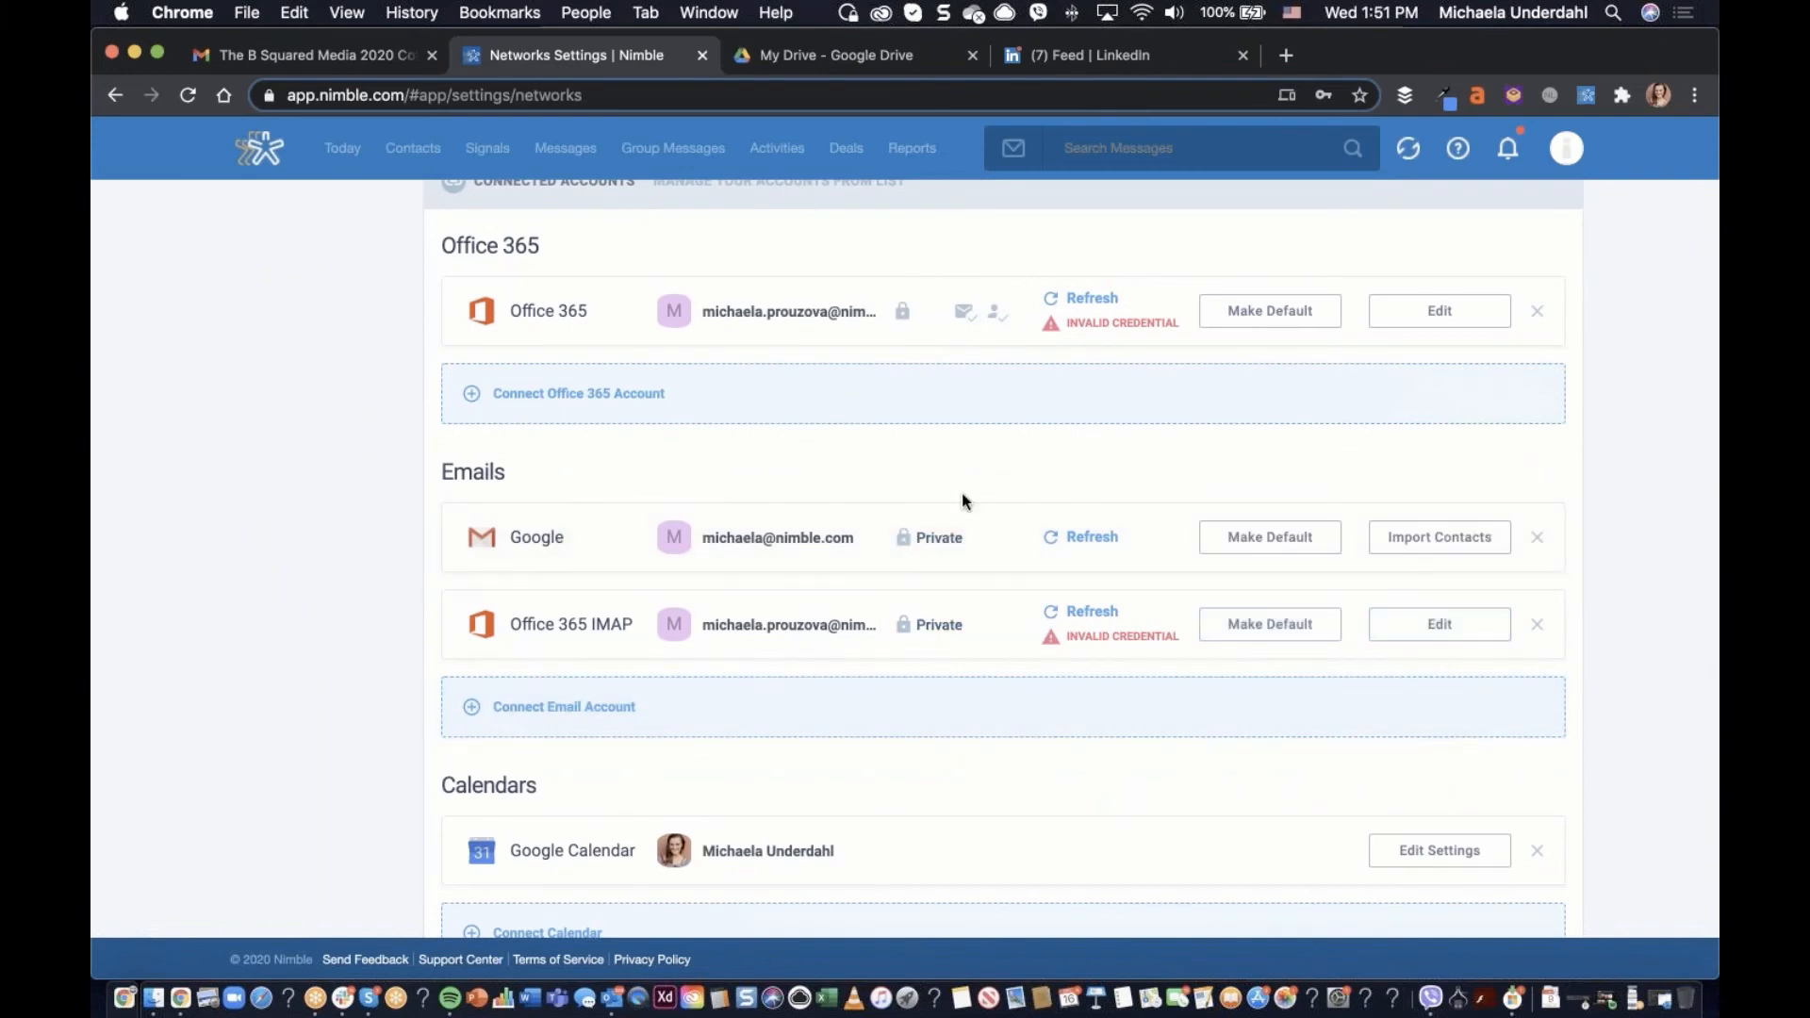
left_click(944, 552)
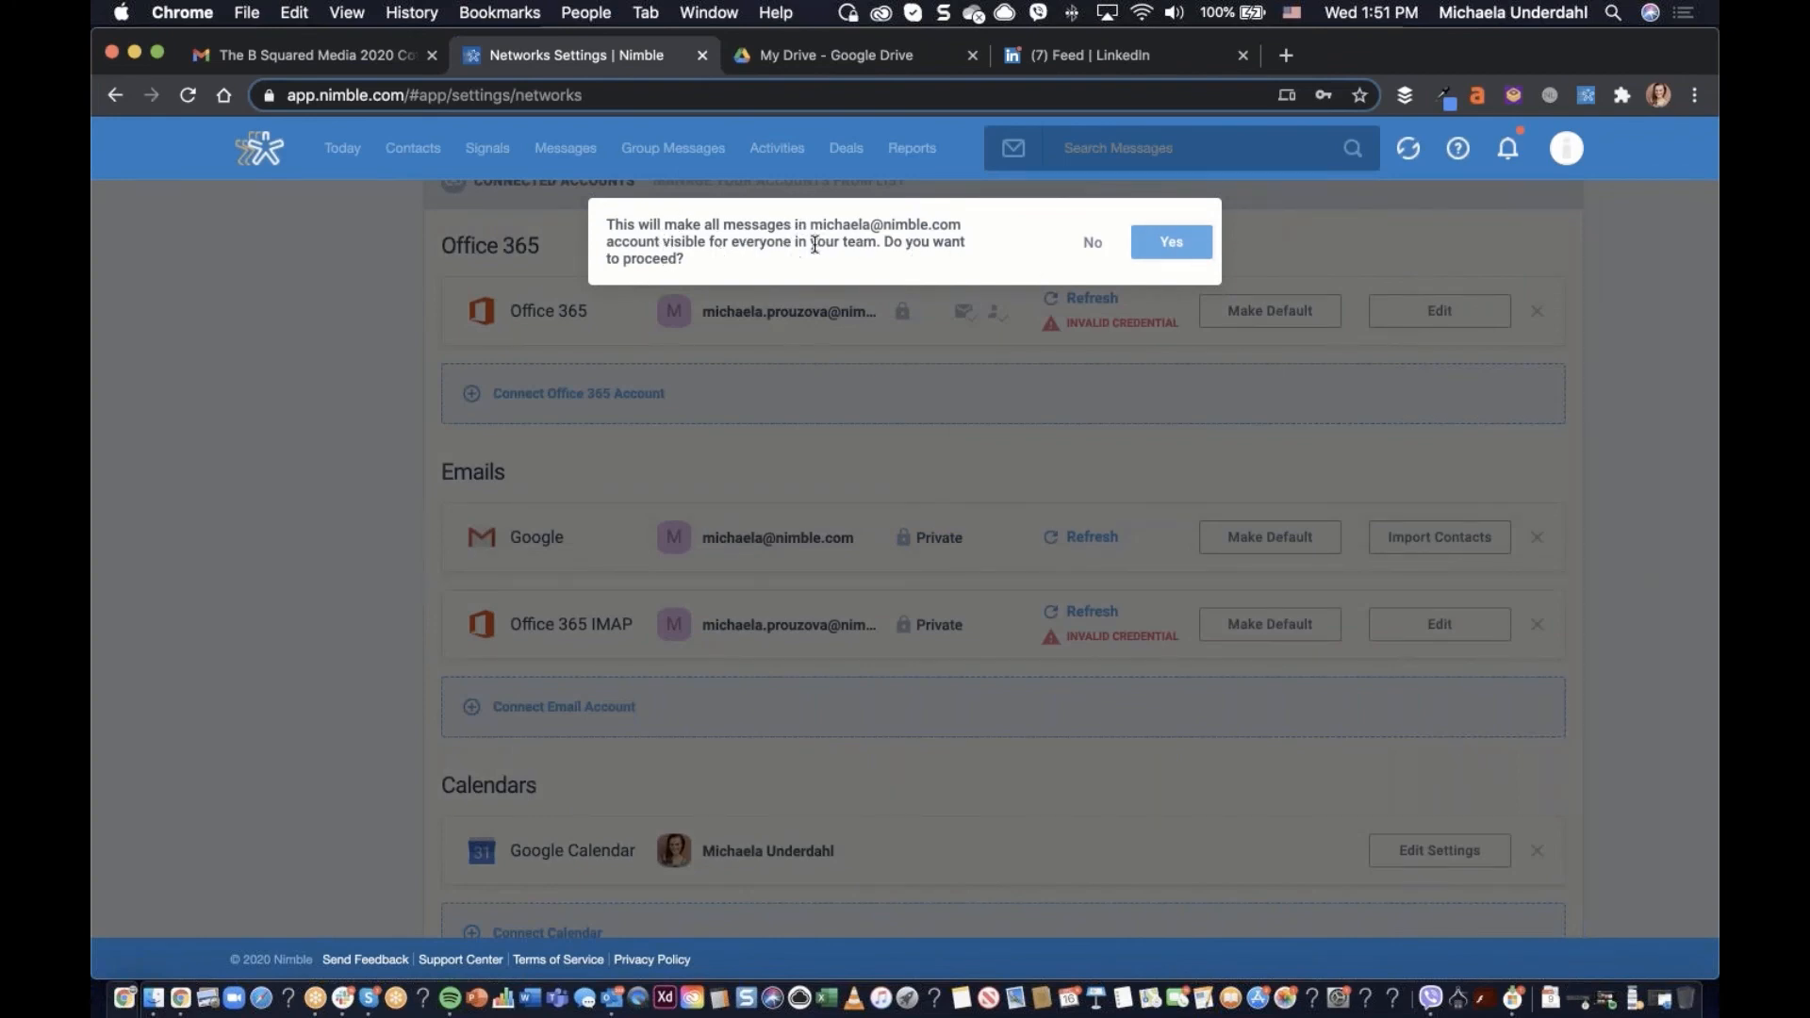
left_click(1084, 247)
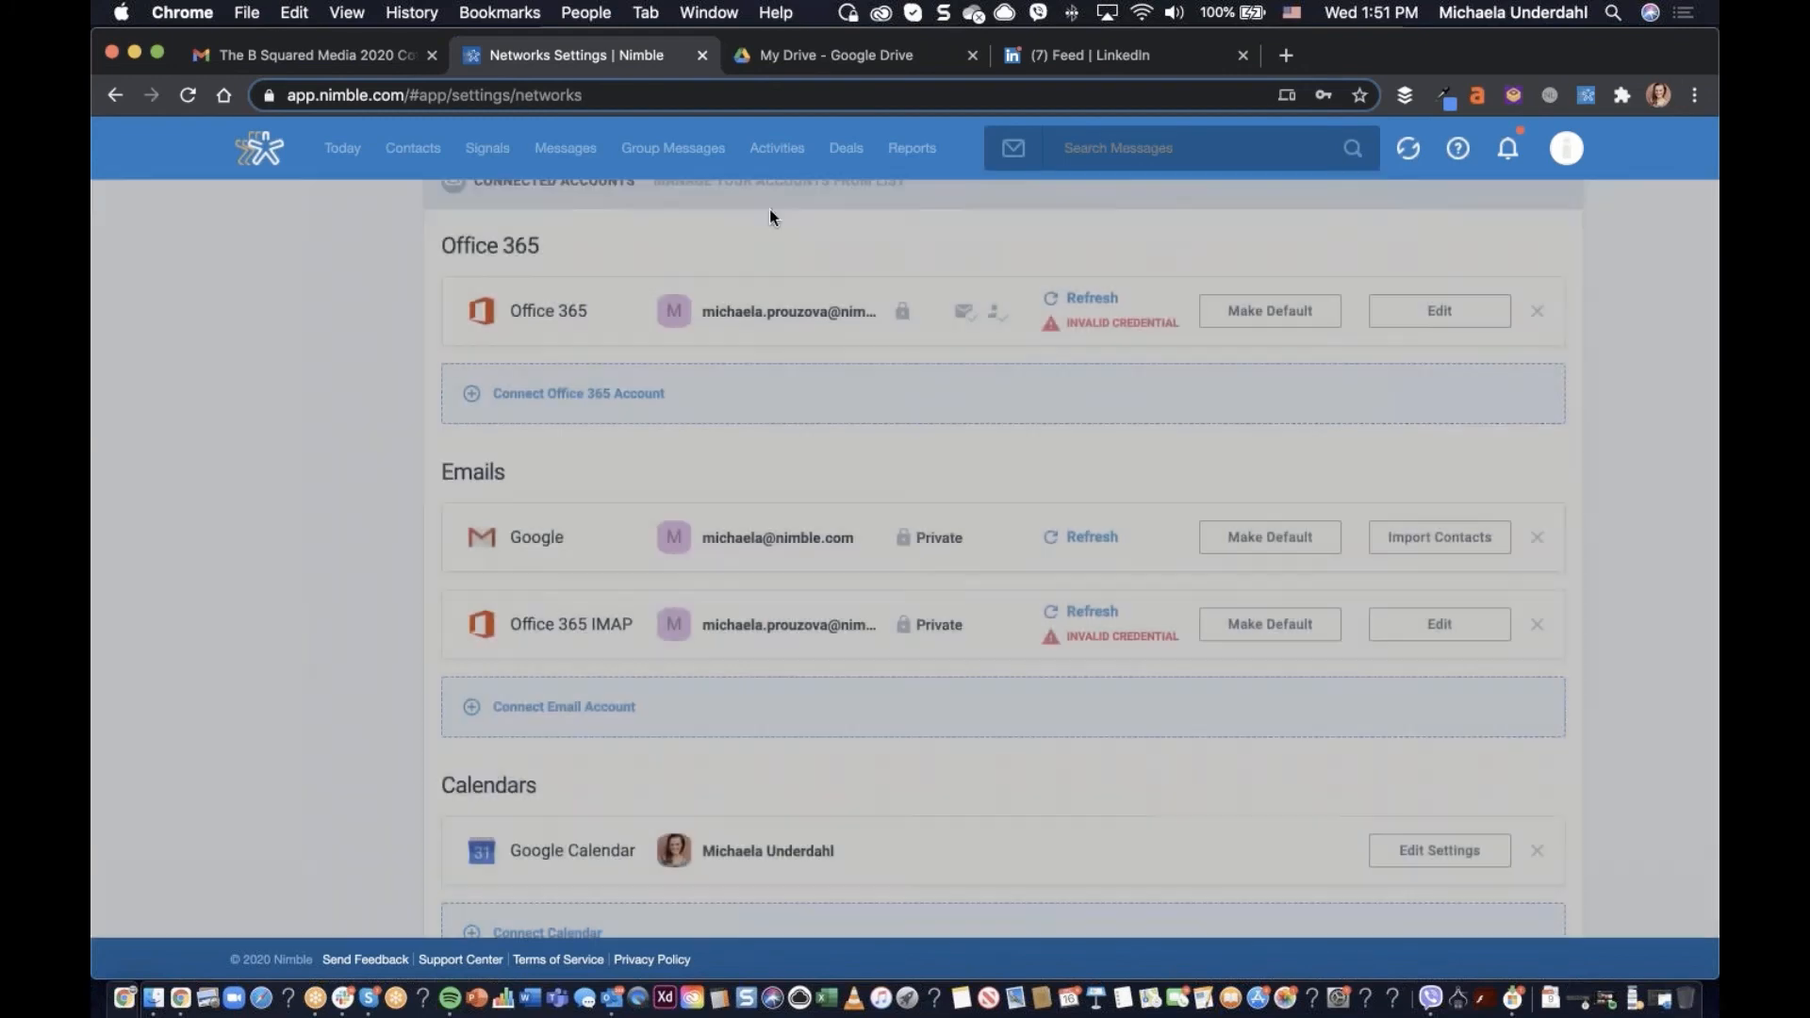
Open the first recently viewed contact from the contact list and show only the messages in its interactions
scroll(657, 280, "up", 8)
scroll(656, 281, "up", 3)
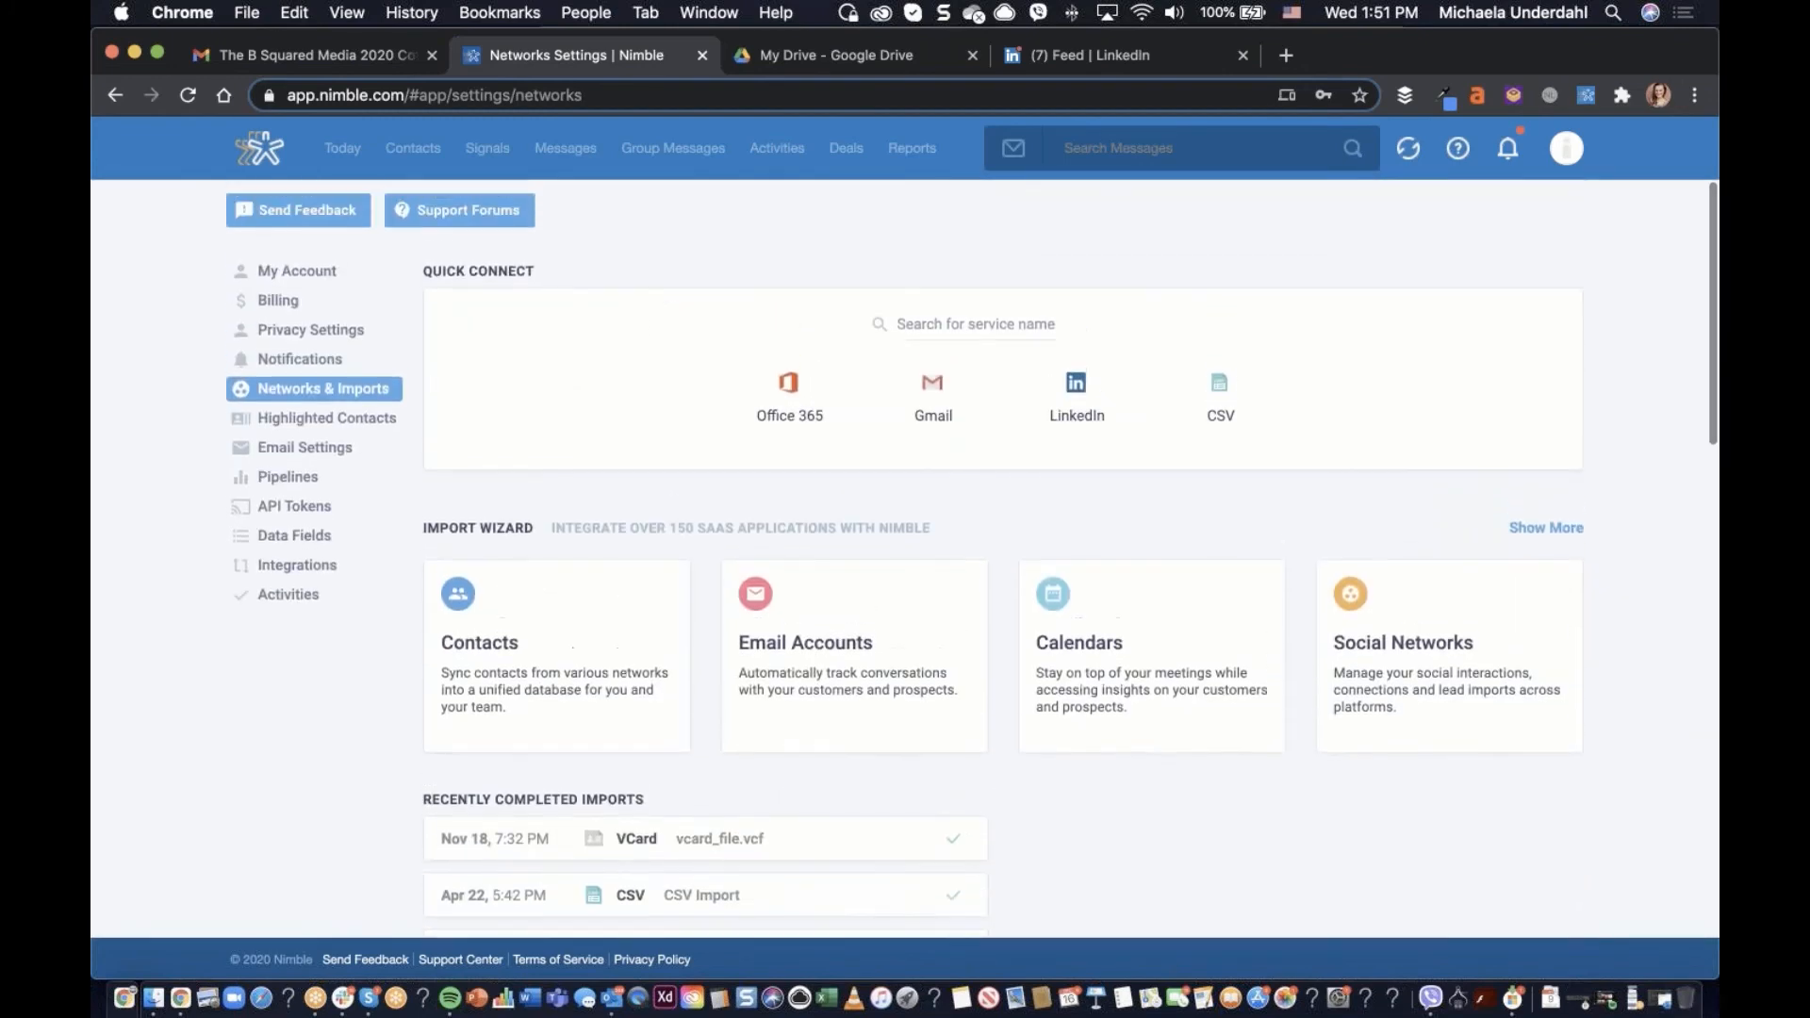
left_click(403, 163)
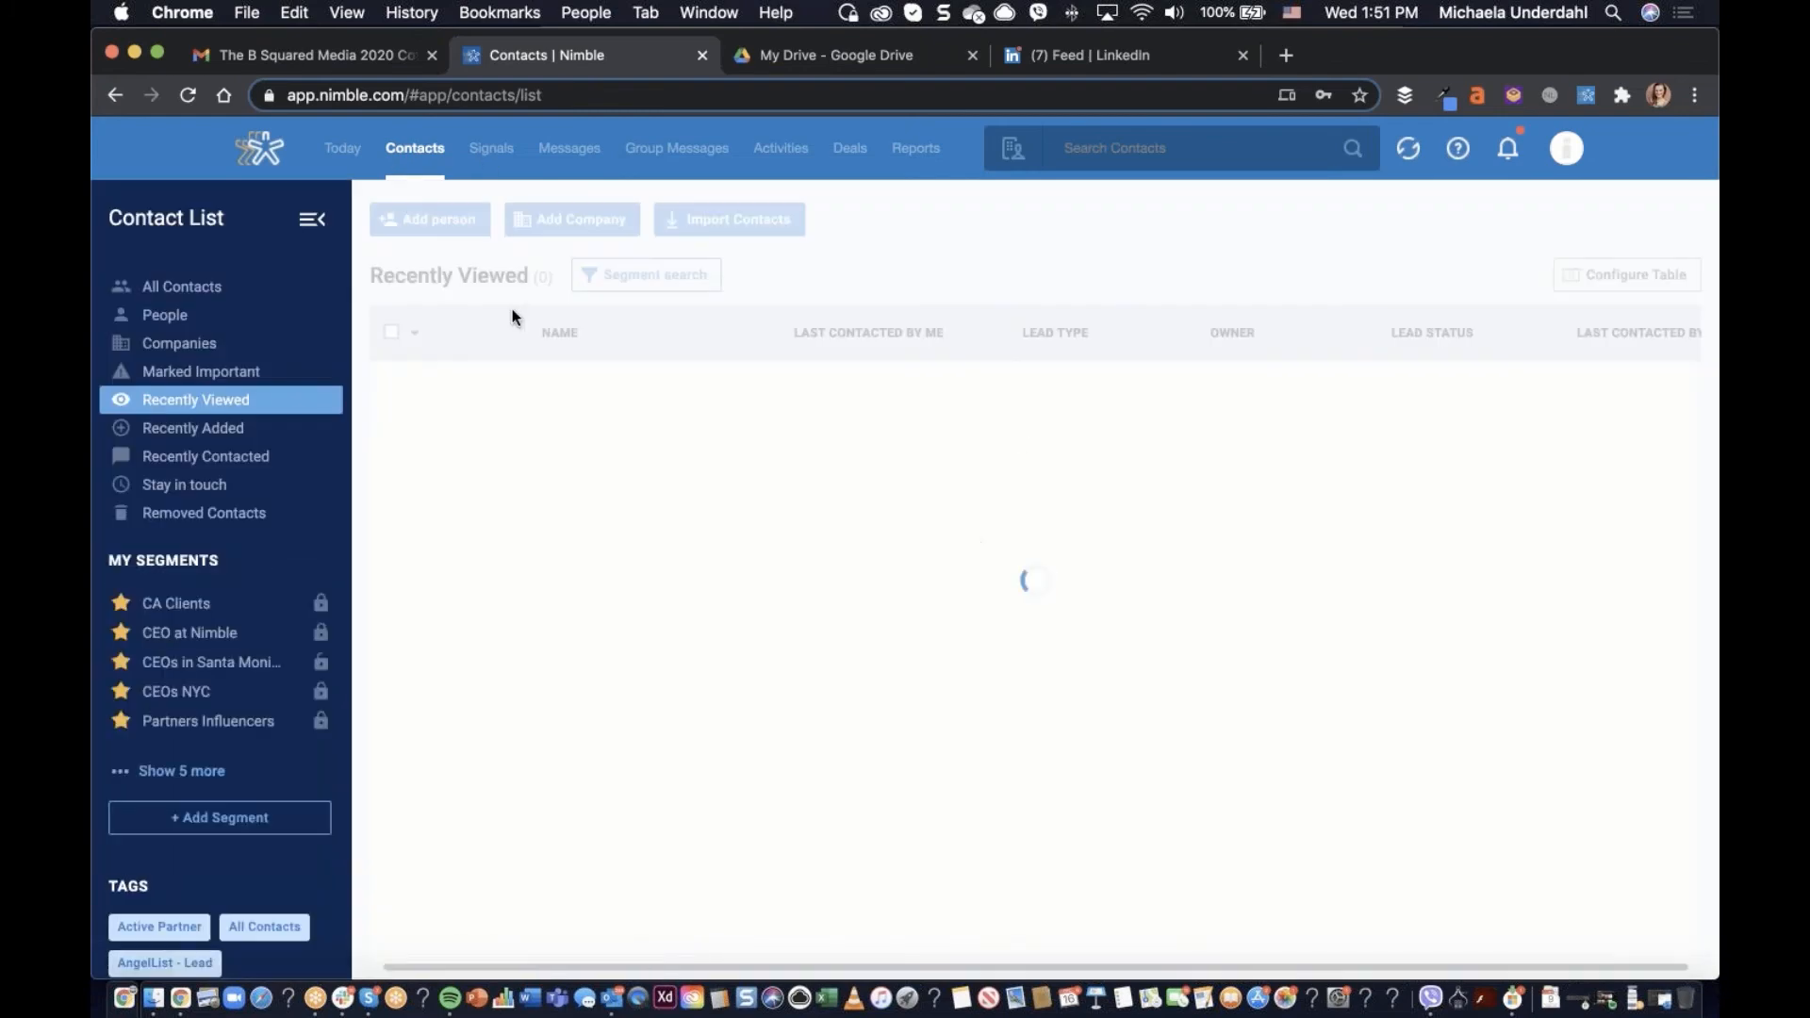
left_click(585, 382)
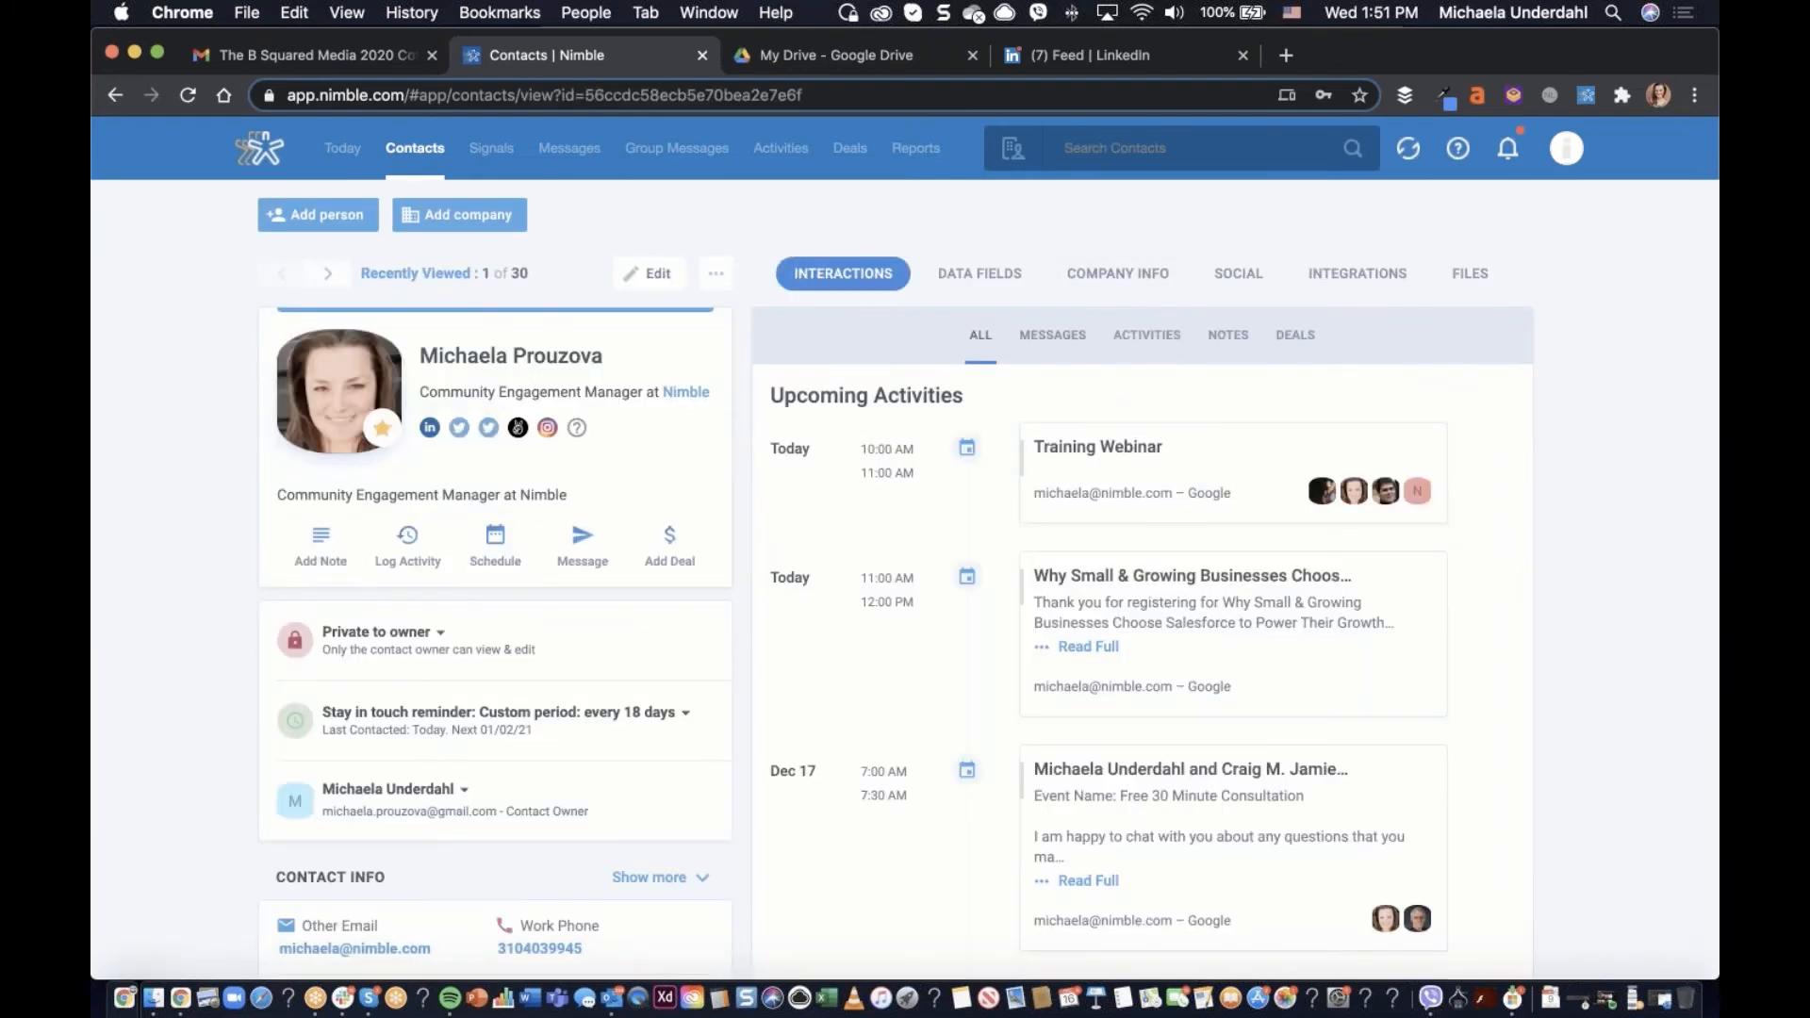
left_click(1052, 336)
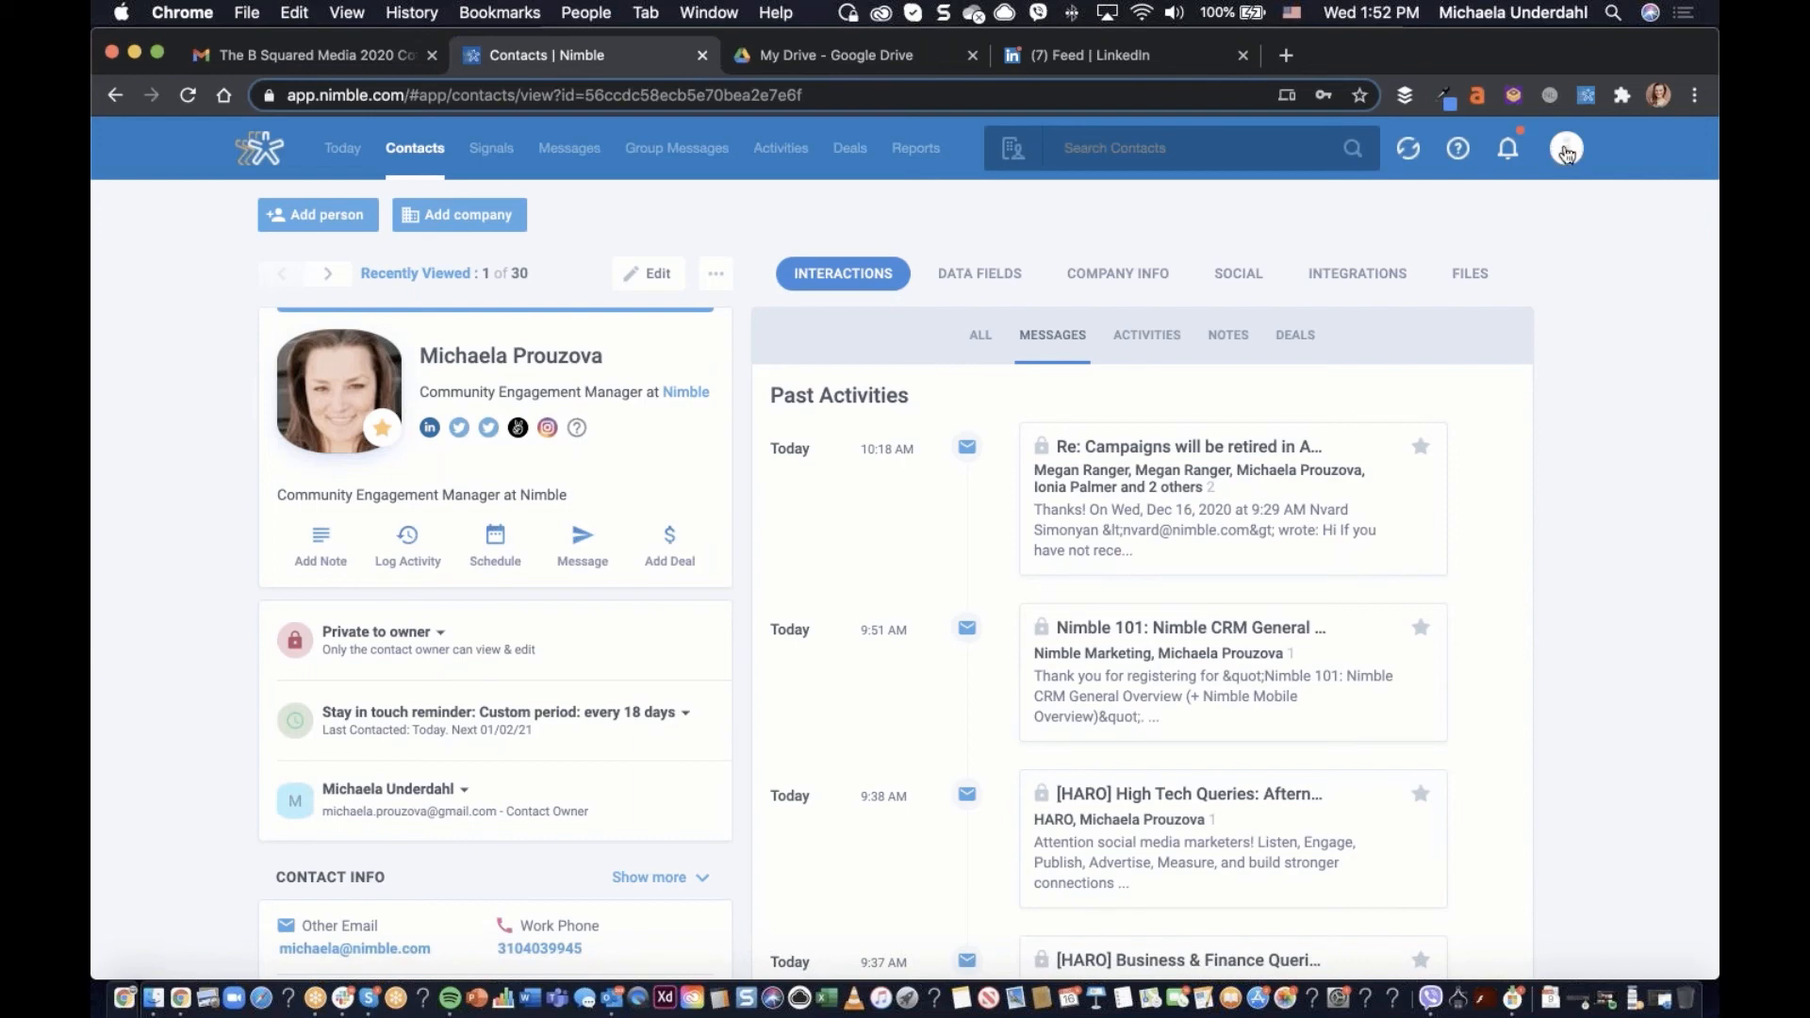
Return to the recently viewed contact list, and open the Networks & Imports settings
left_click(415, 151)
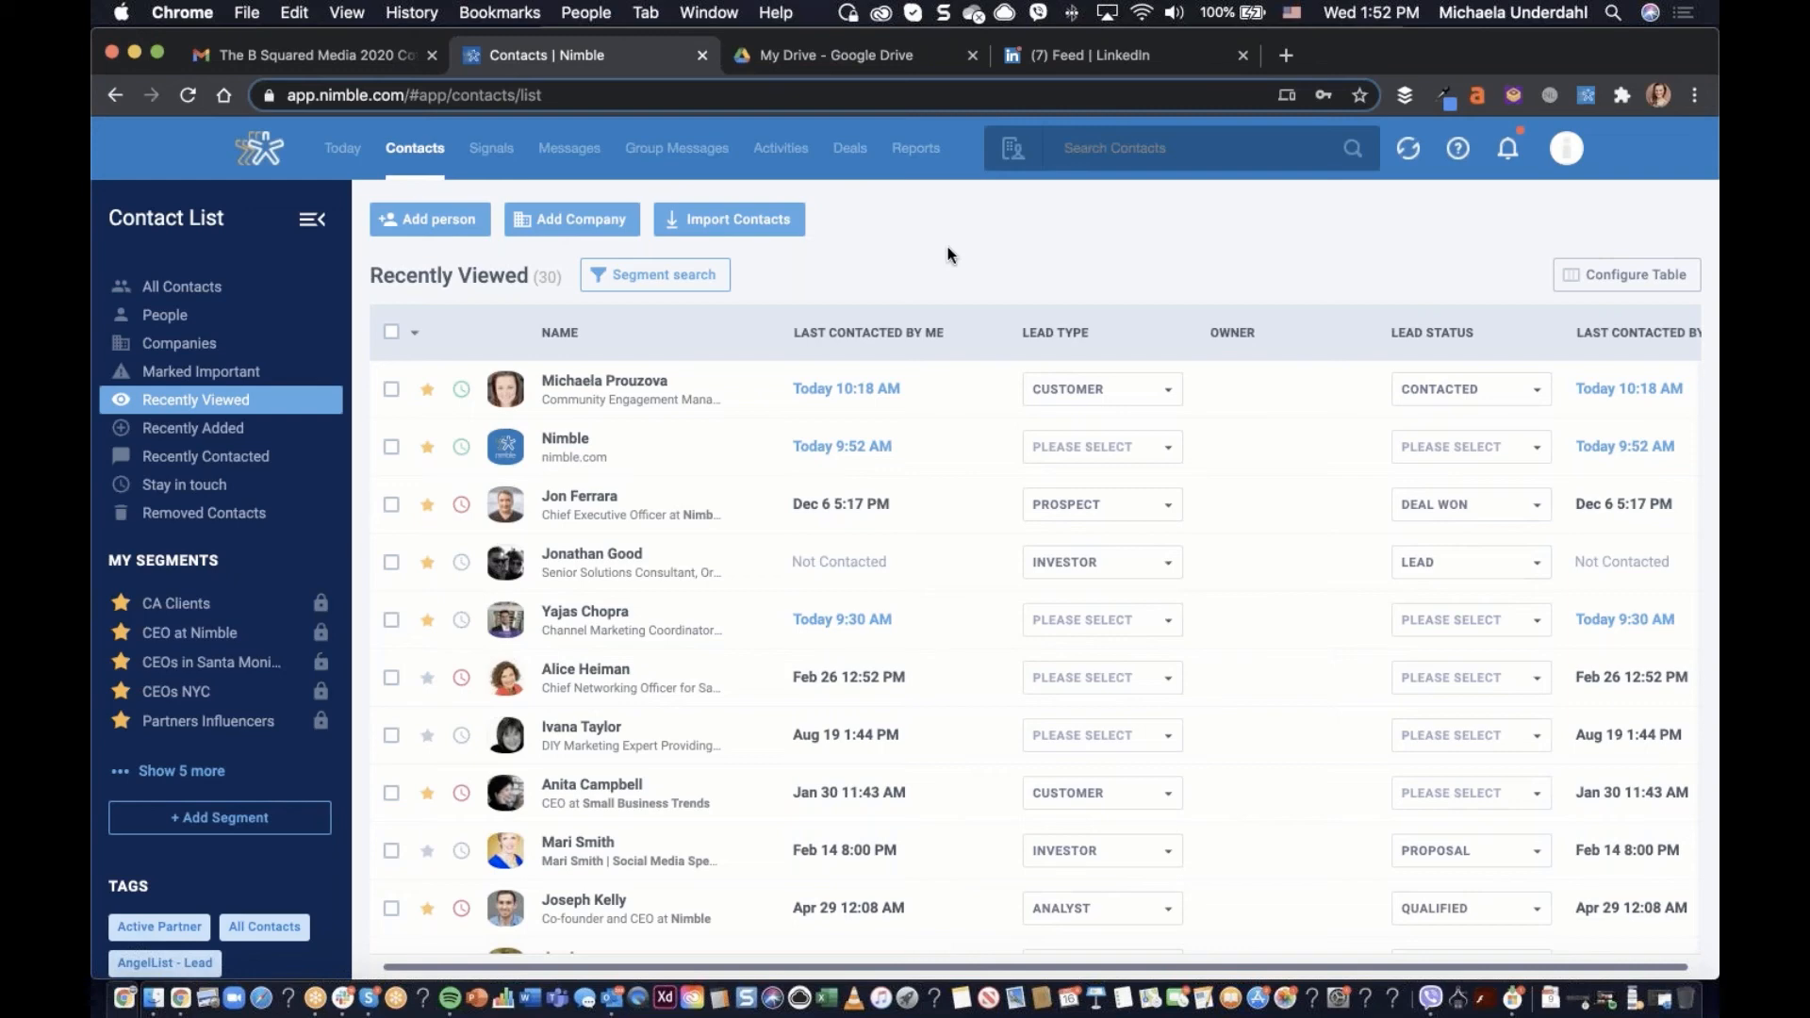
left_click(1568, 151)
left_click(1433, 286)
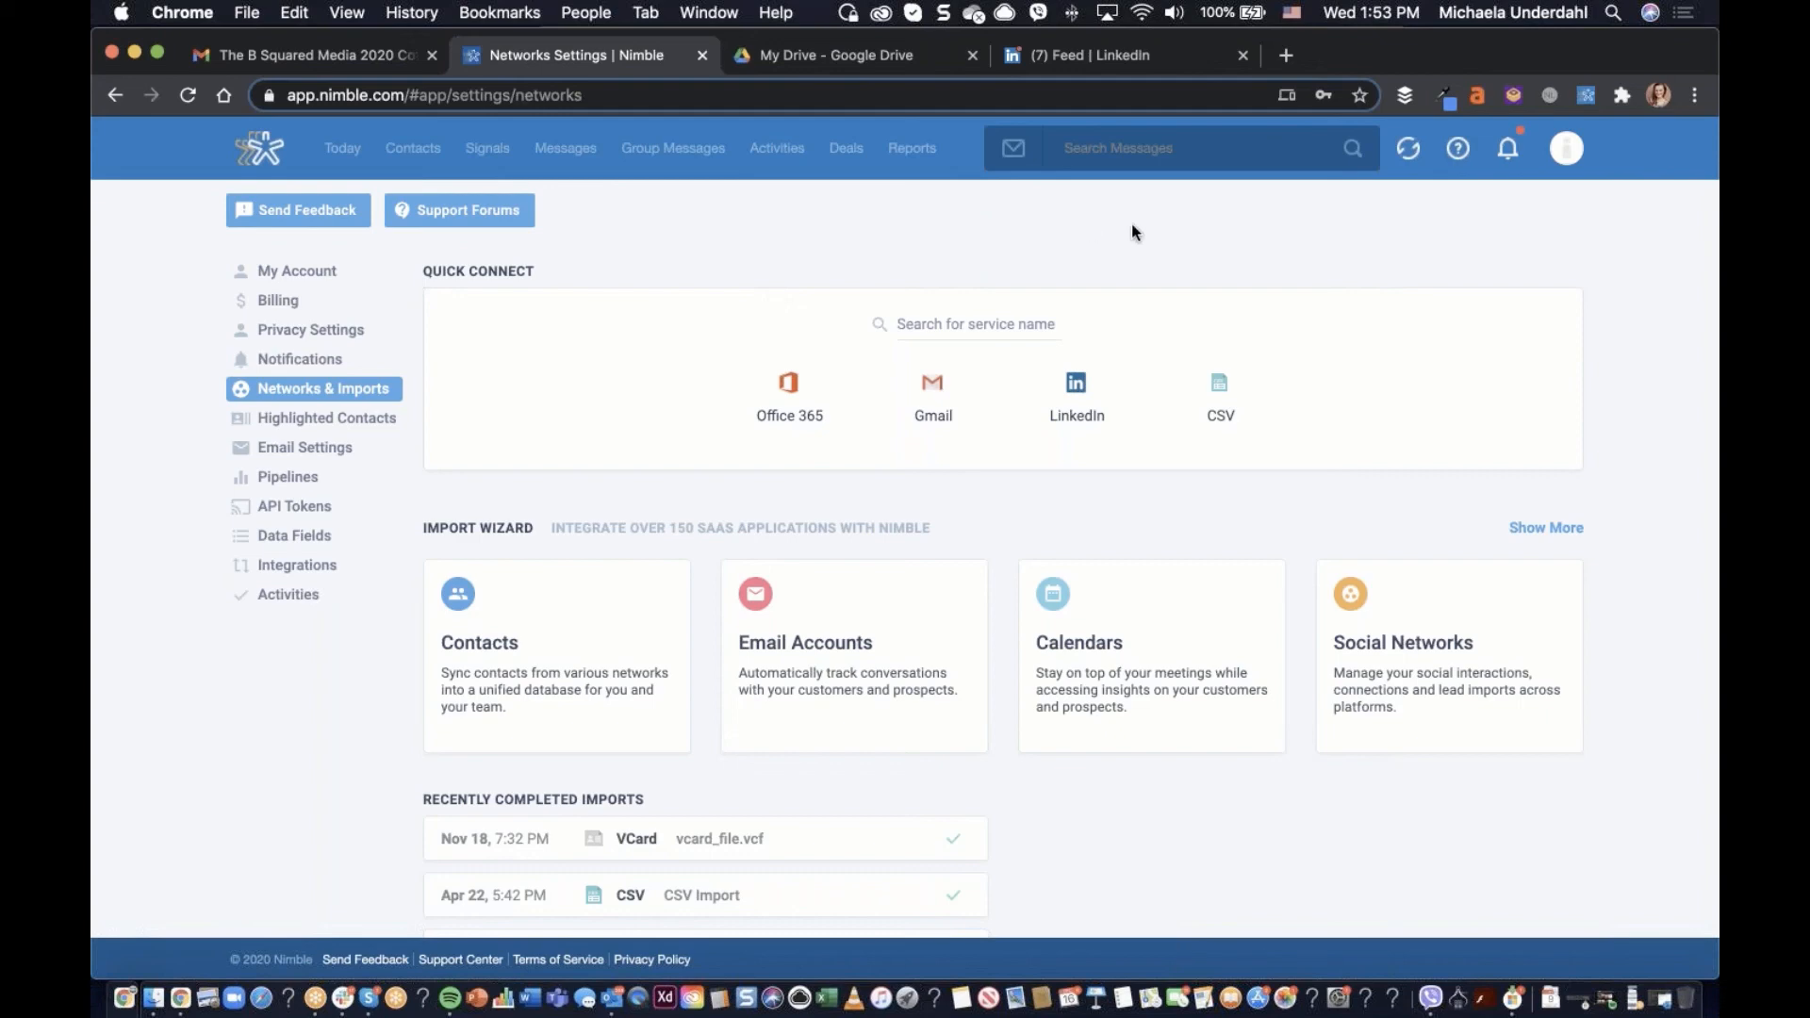
Open Chrome's extensions page and search the installed extensions for "nim"
left_click(1694, 95)
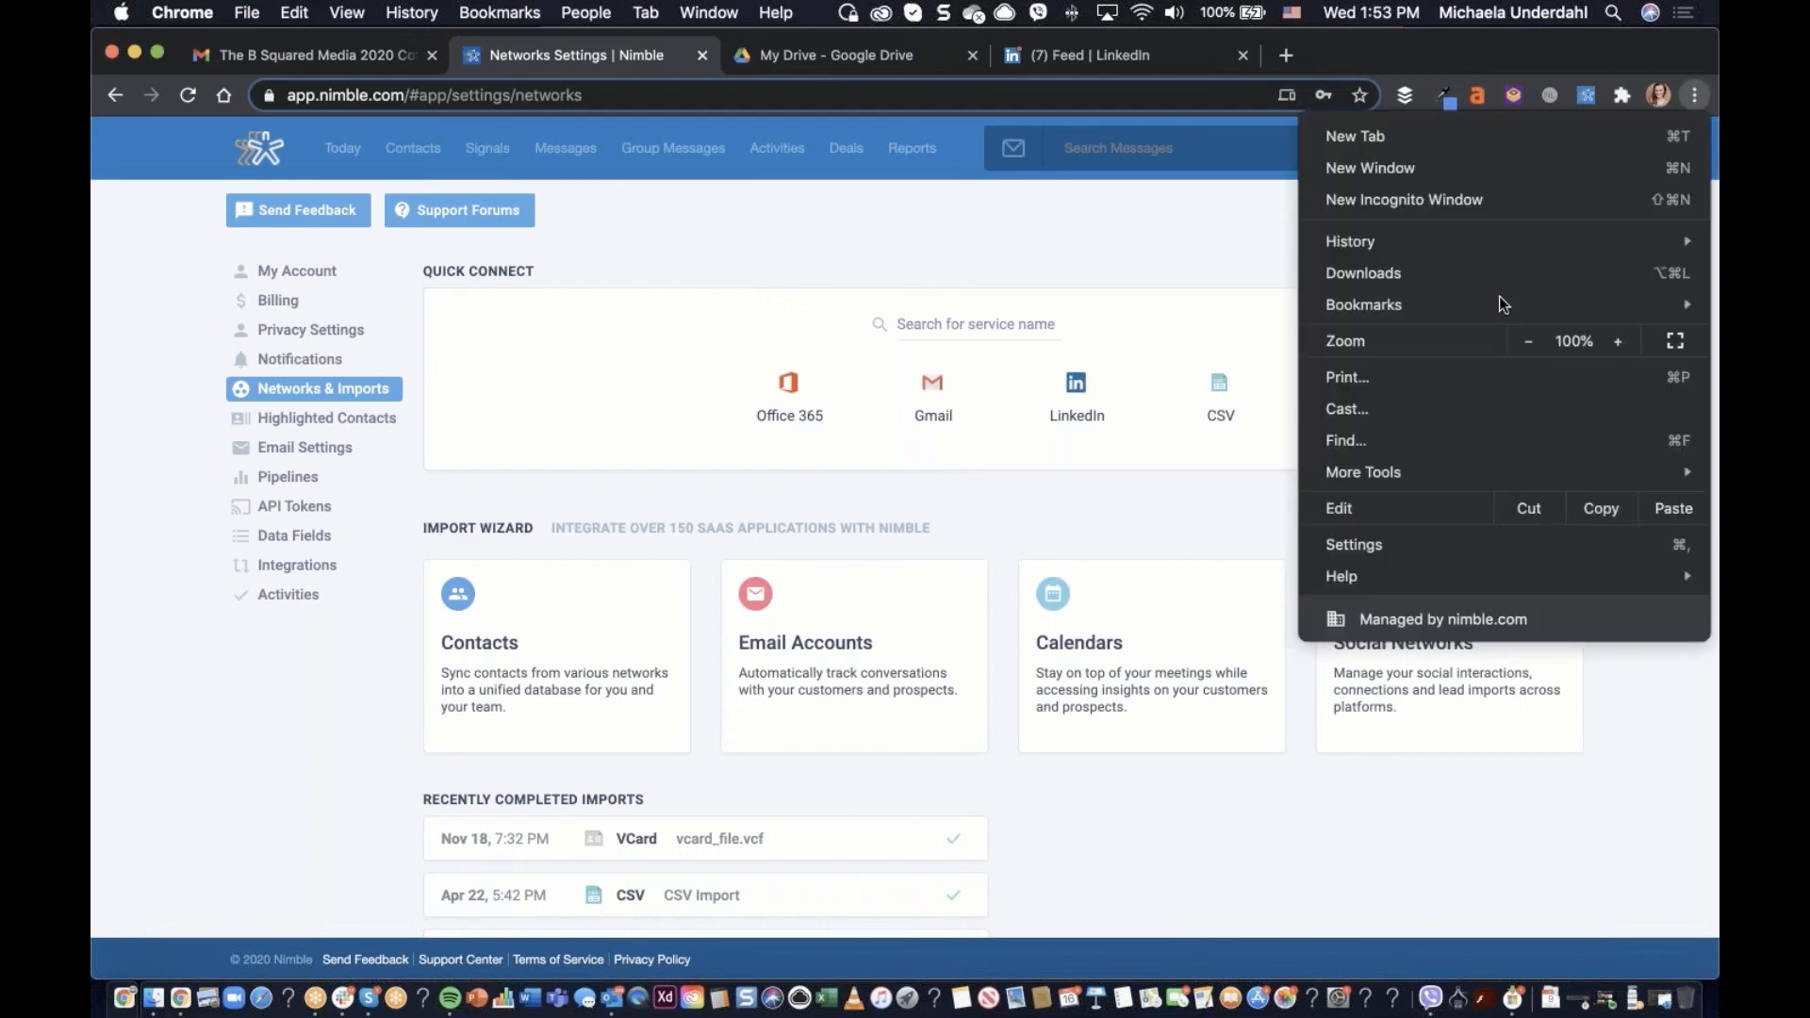
mouse_move(1392, 475)
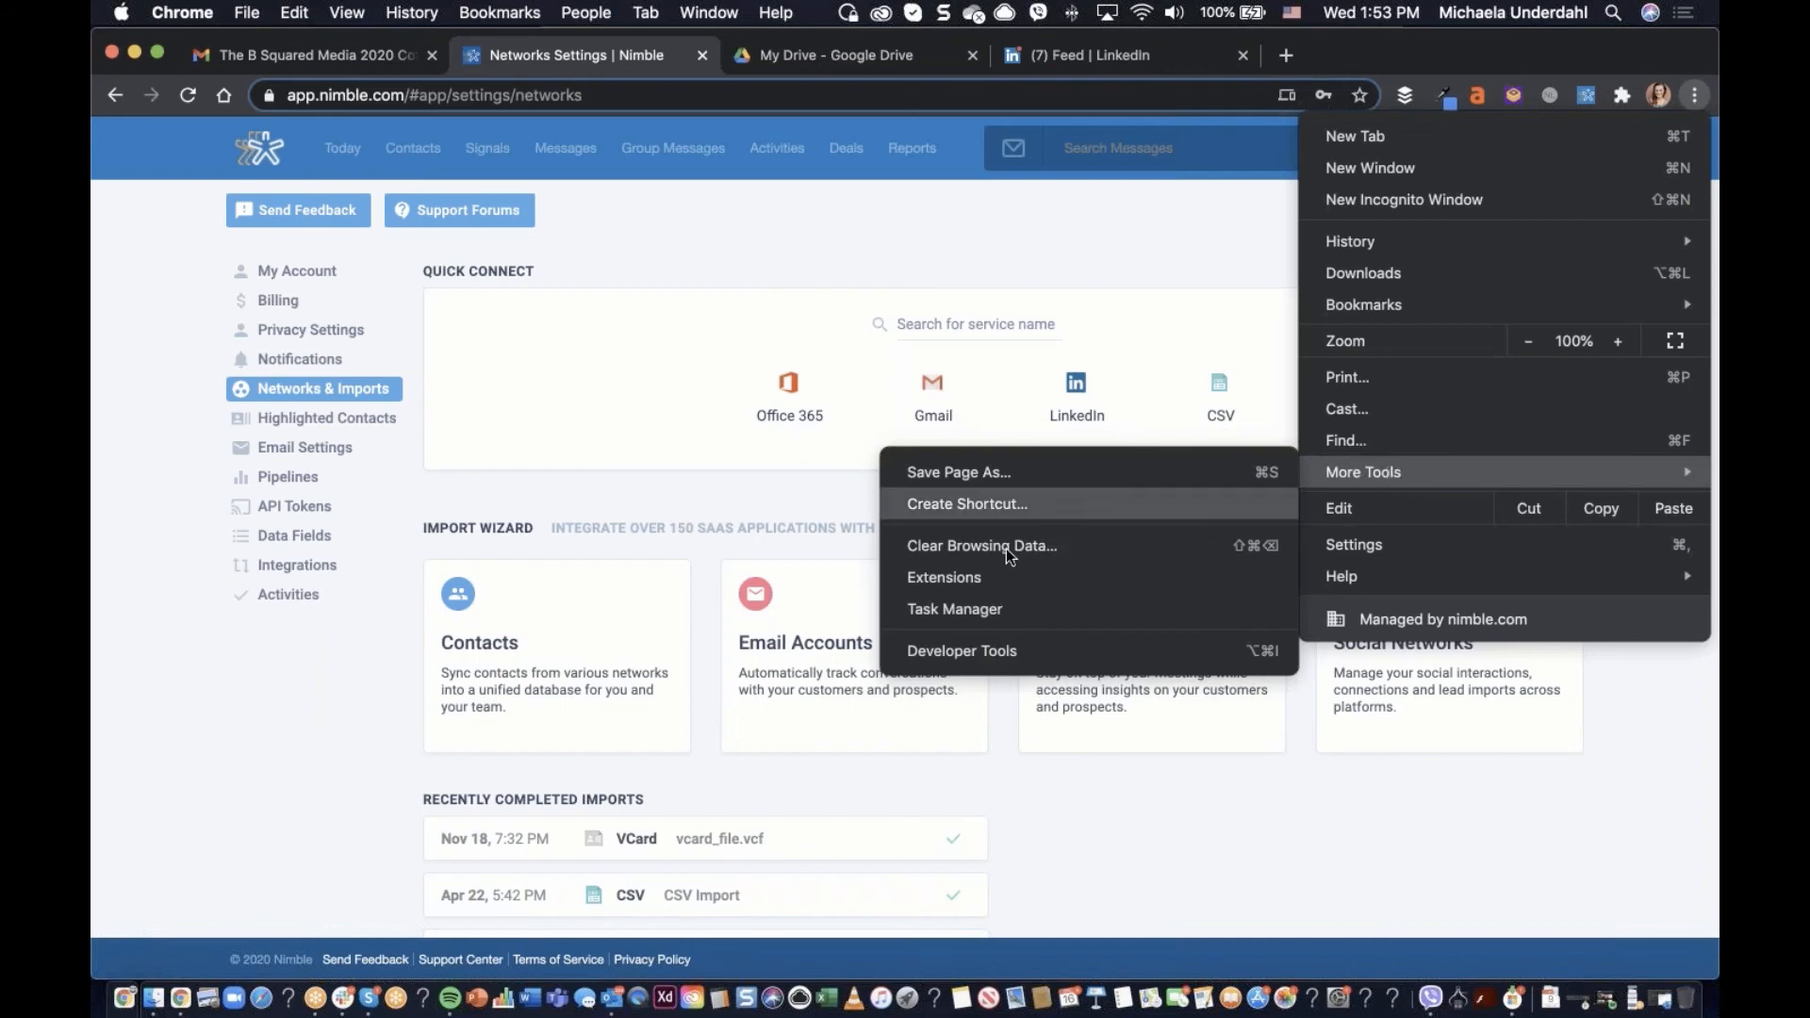
left_click(992, 575)
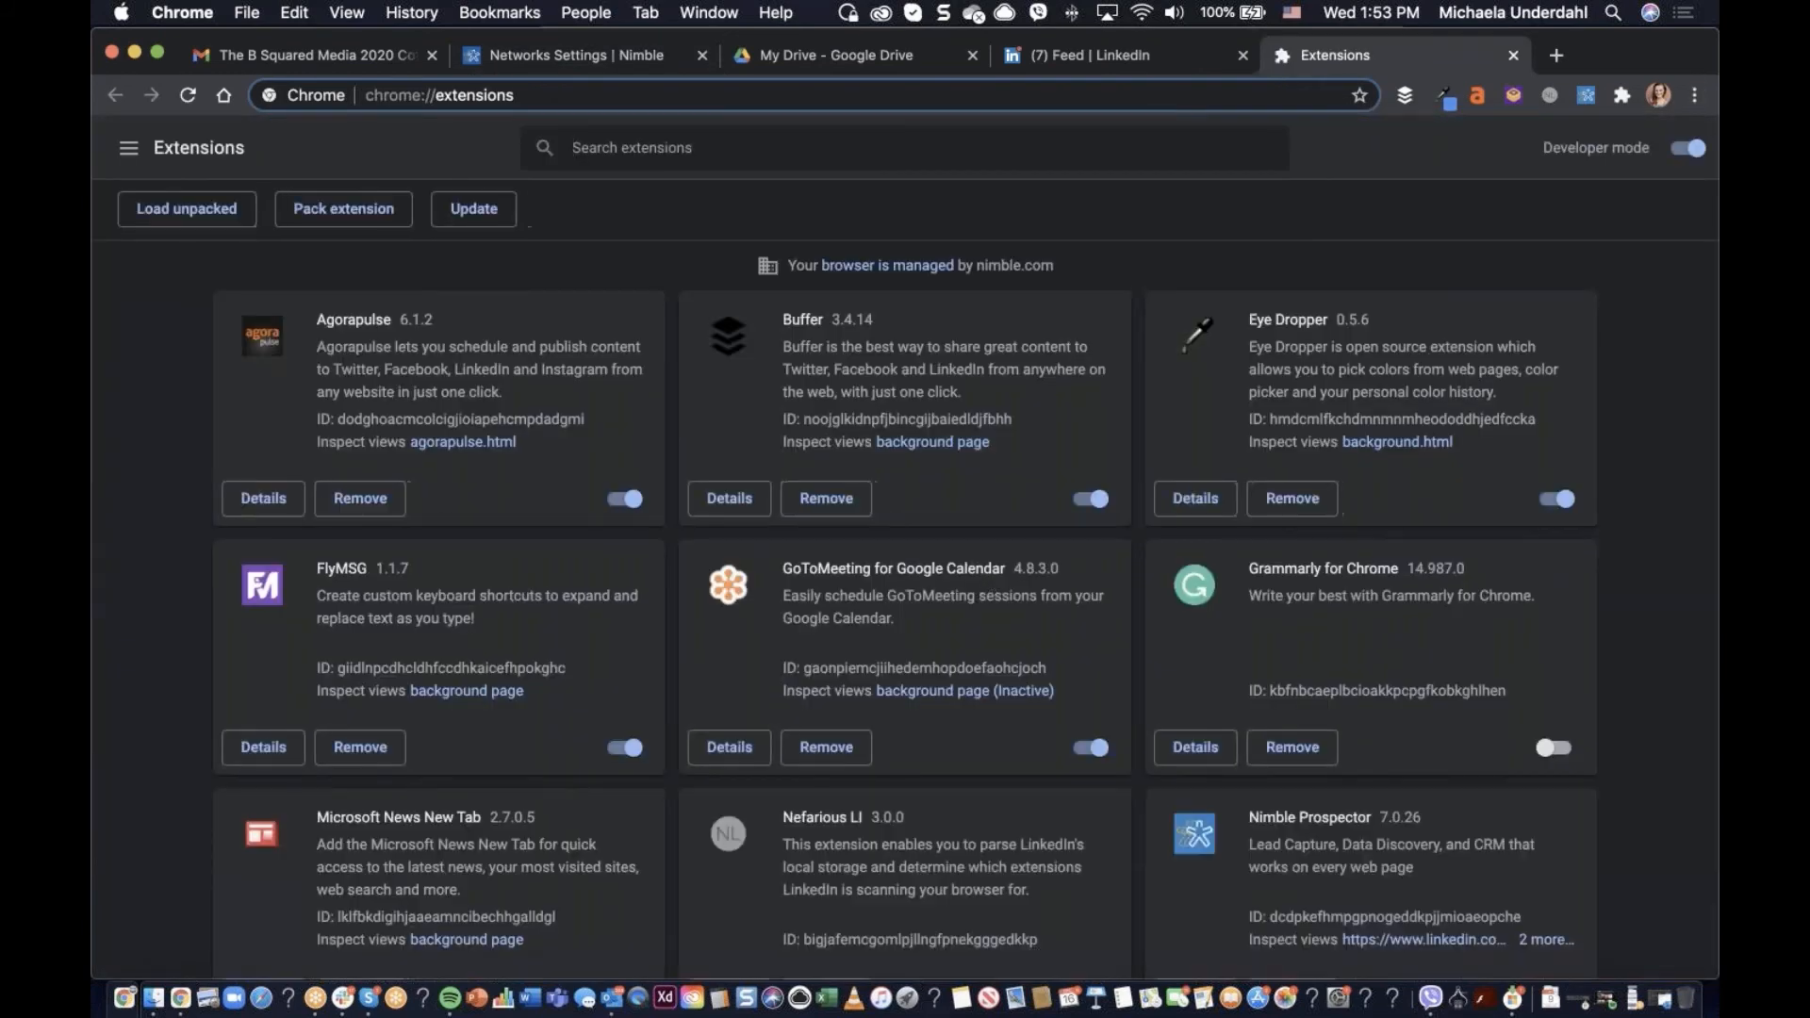
left_click(666, 158)
type("nim")
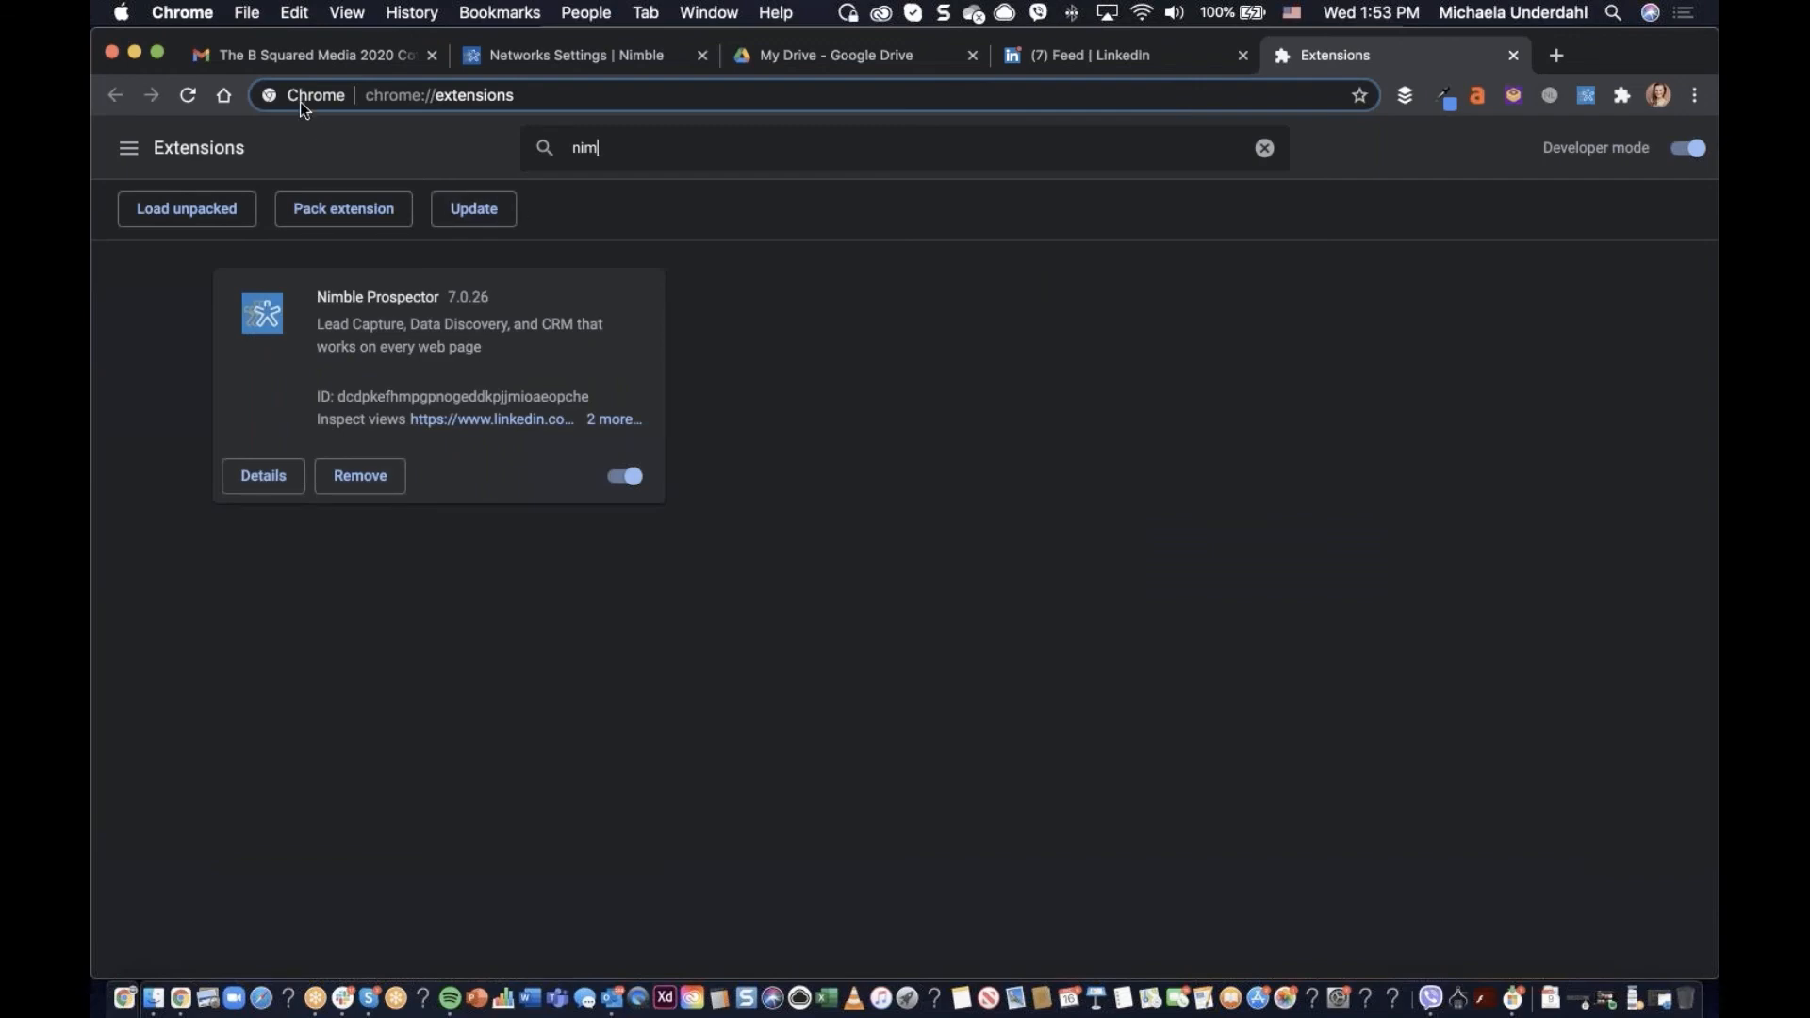
Switch back to the Nimble networks settings, view the Nimble Prospector sidebar on that page, and close it
left_click(552, 51)
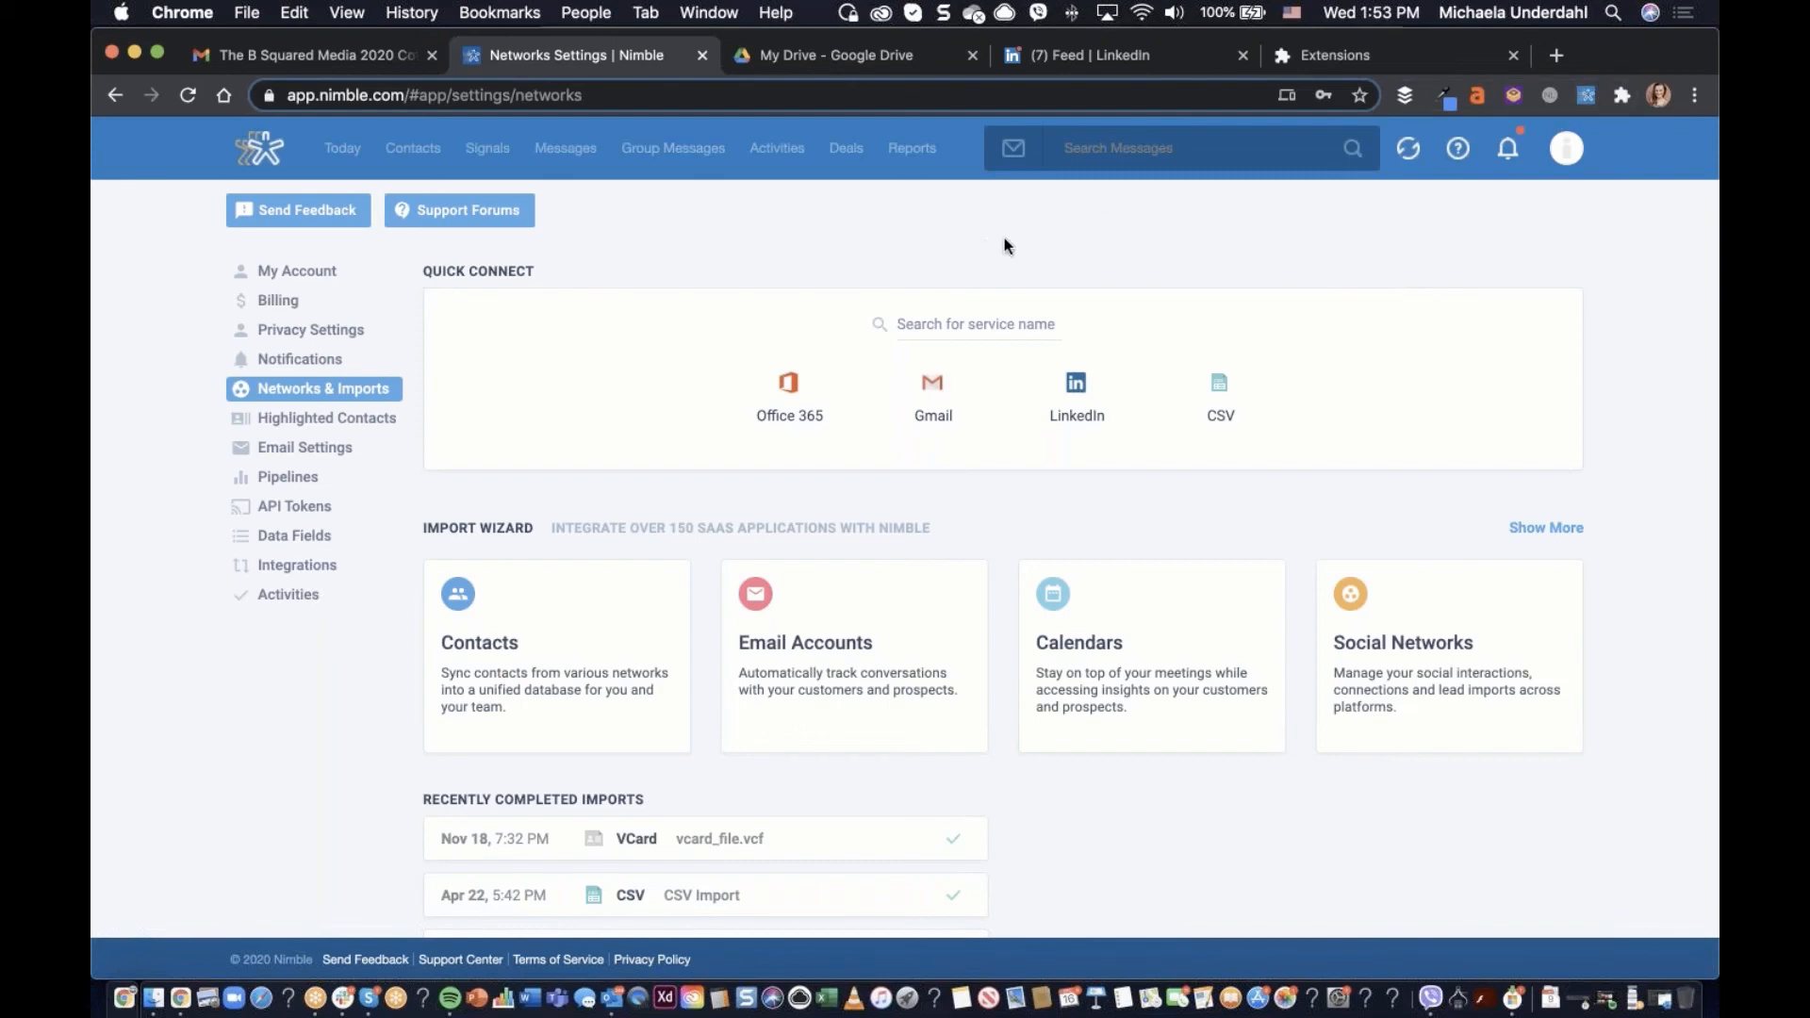
left_click(1588, 97)
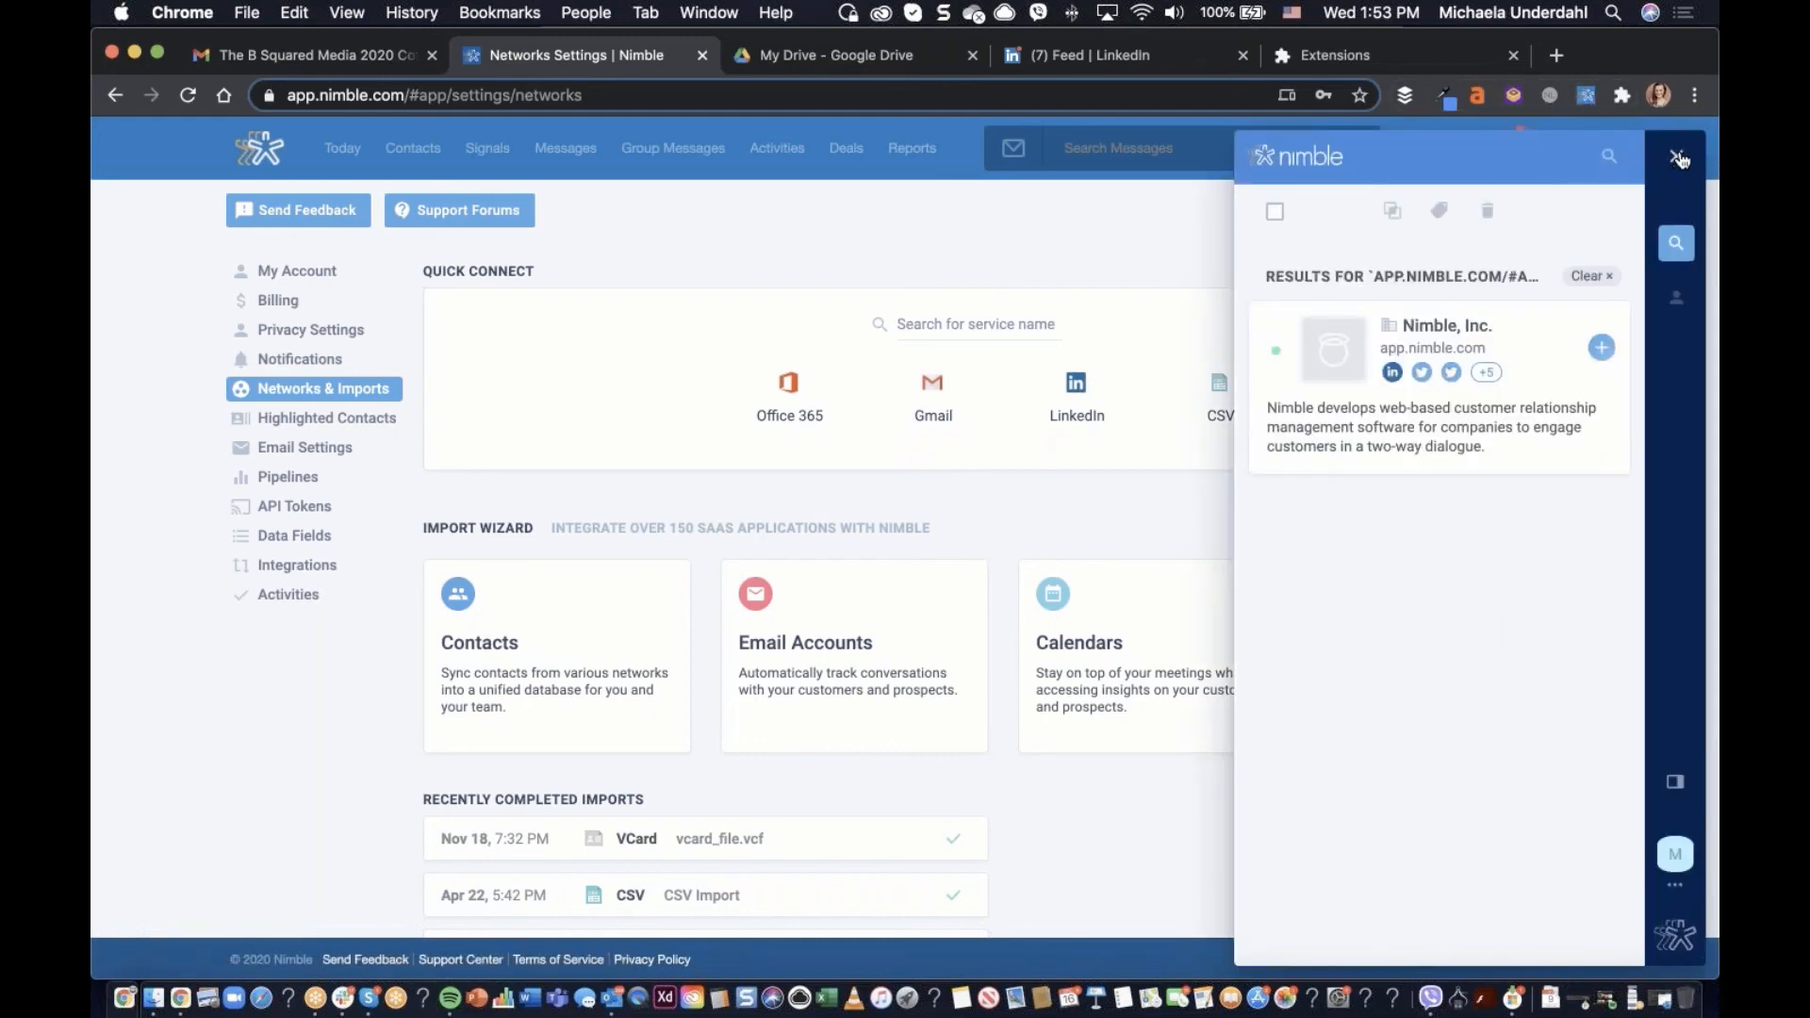
left_click(1676, 155)
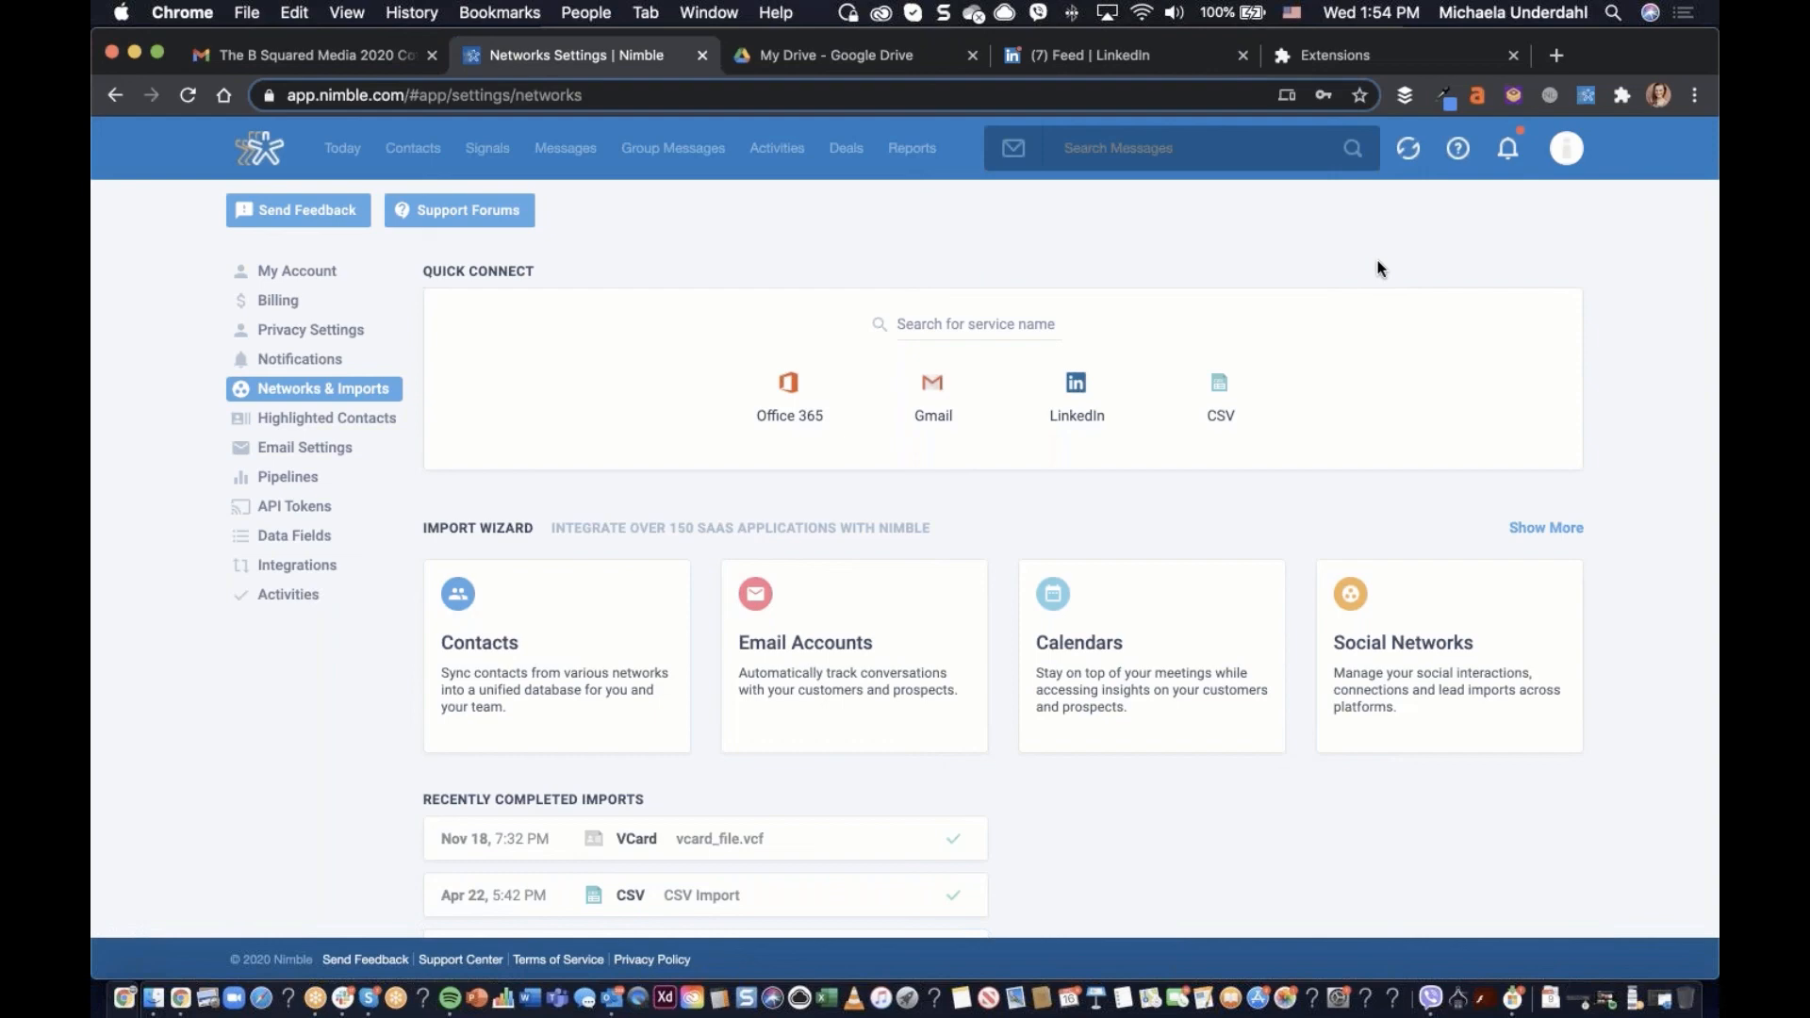
Reopen Networks & Imports and view the privacy setting of the connected Google email account
left_click(1569, 158)
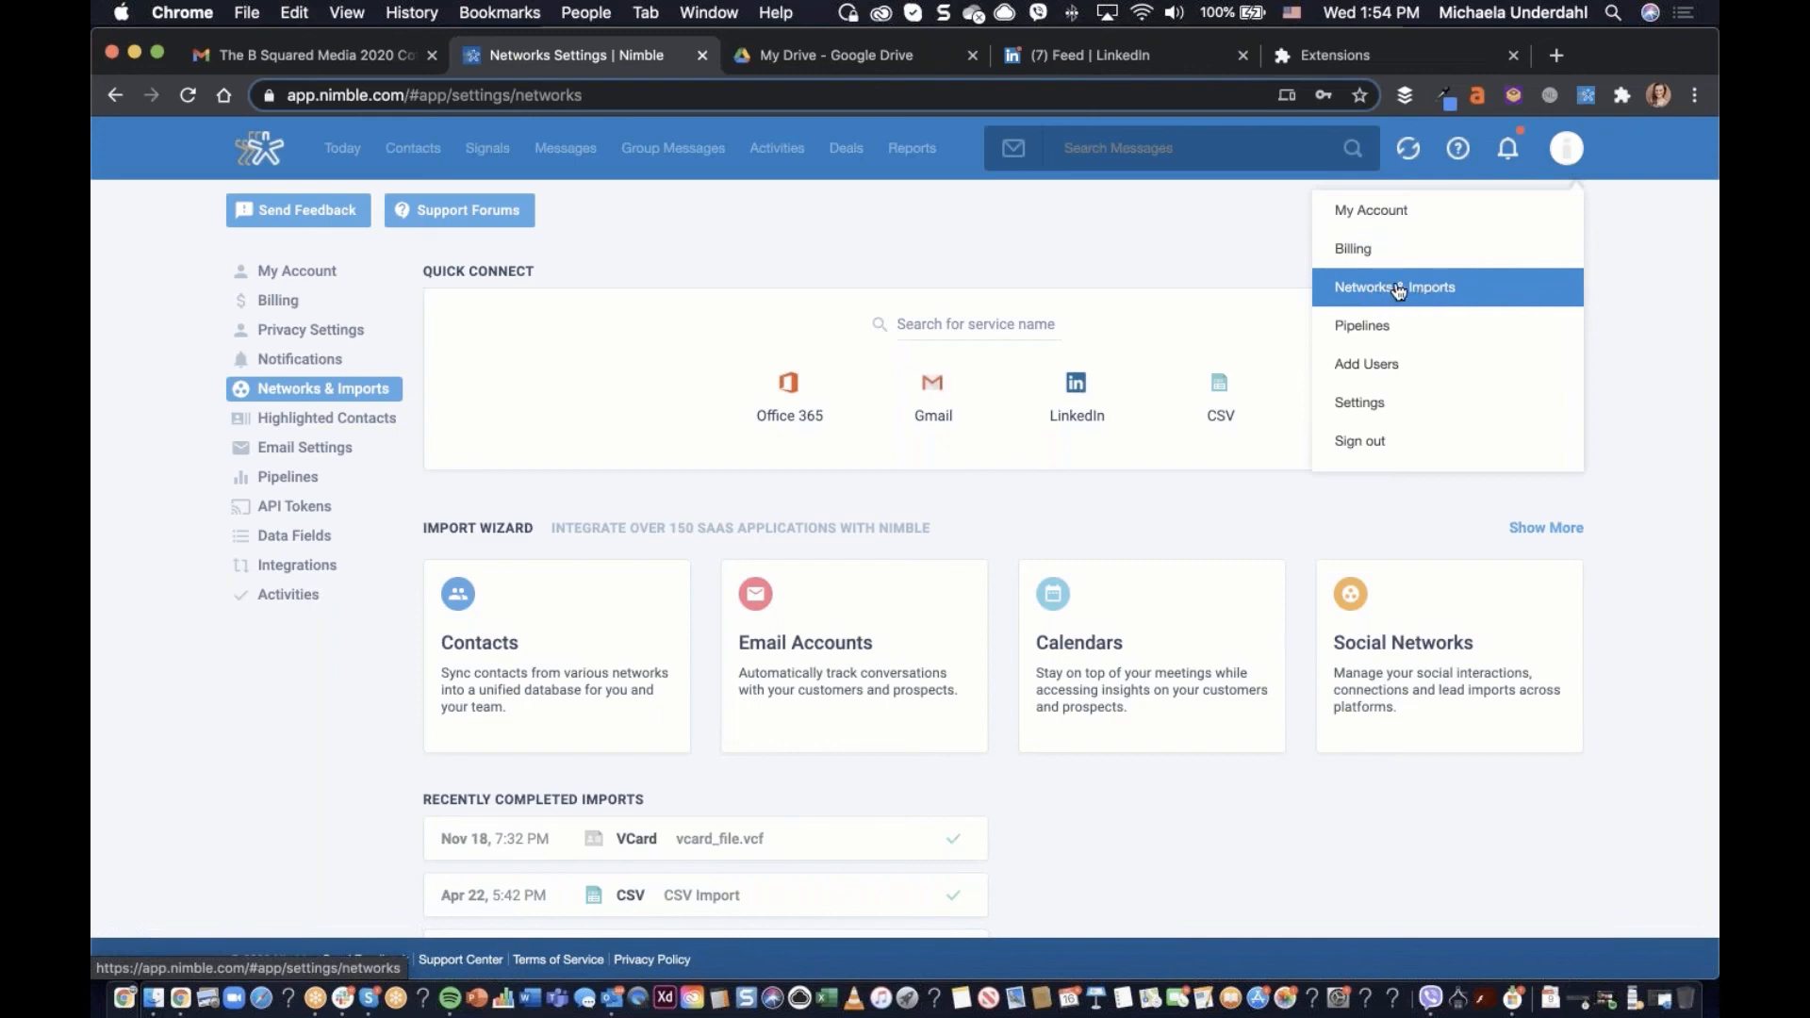
scroll(849, 660, "down", 8)
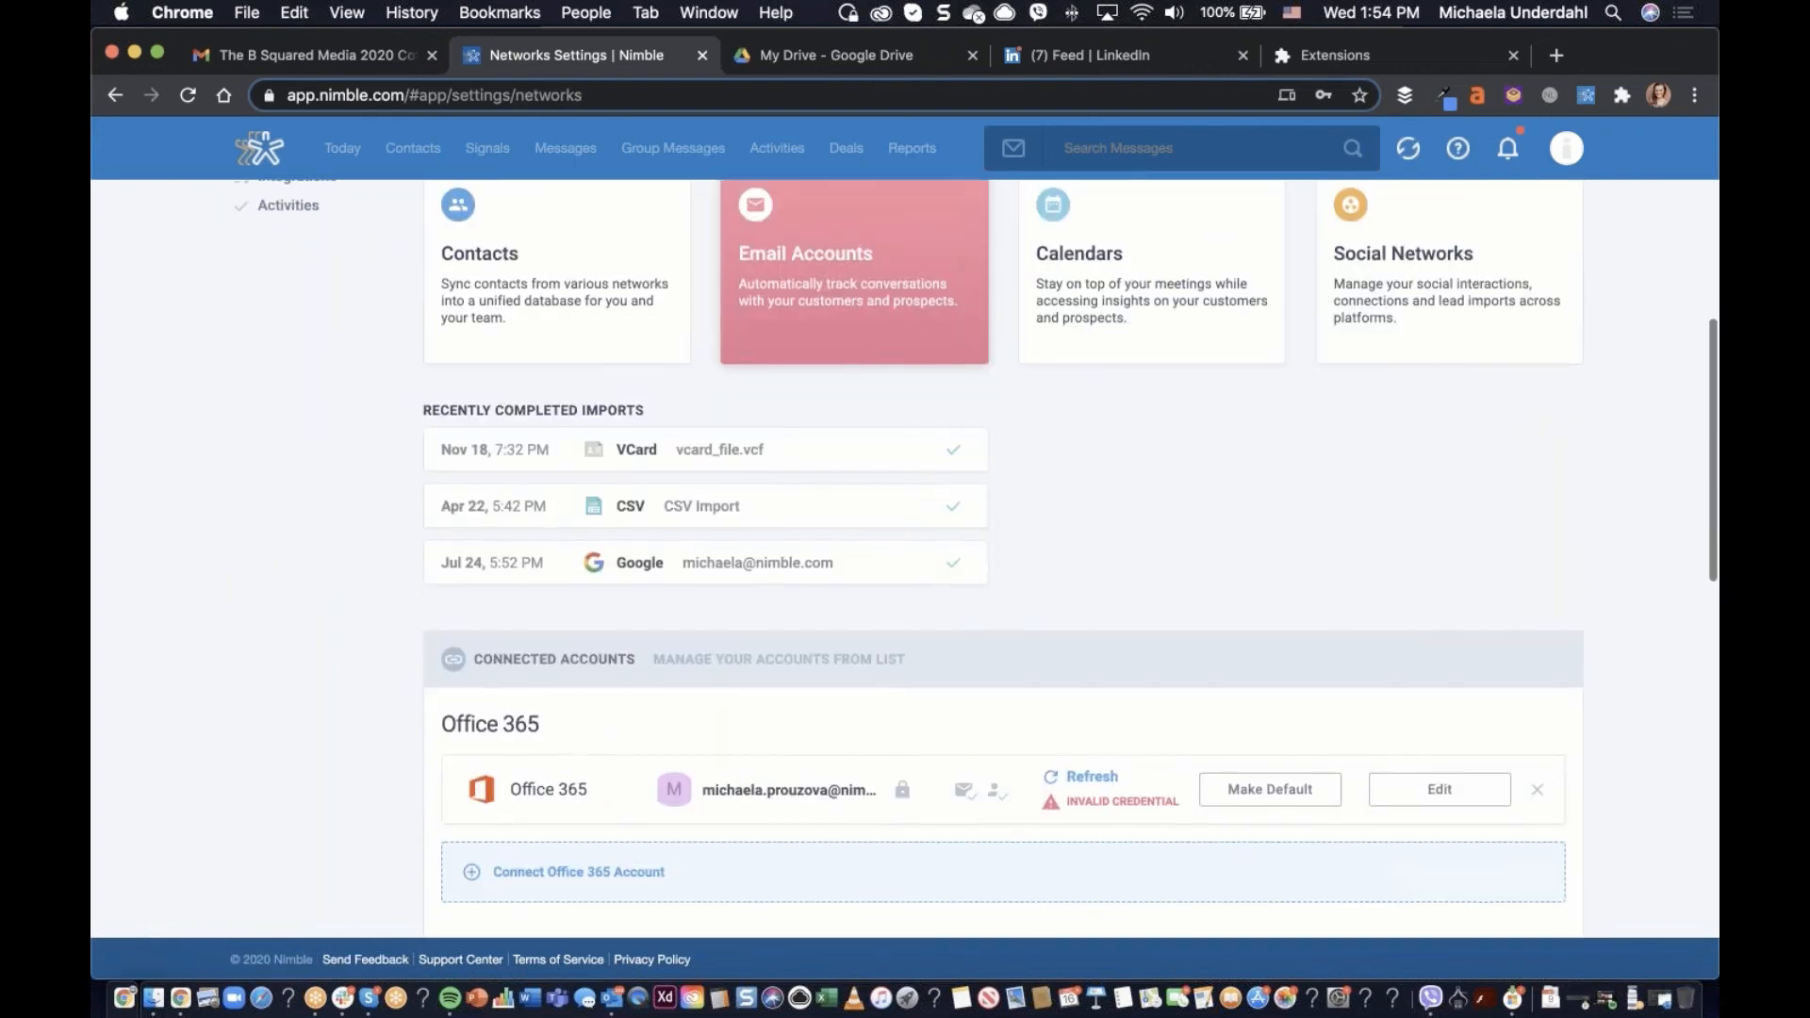
scroll(795, 714, "down", 2)
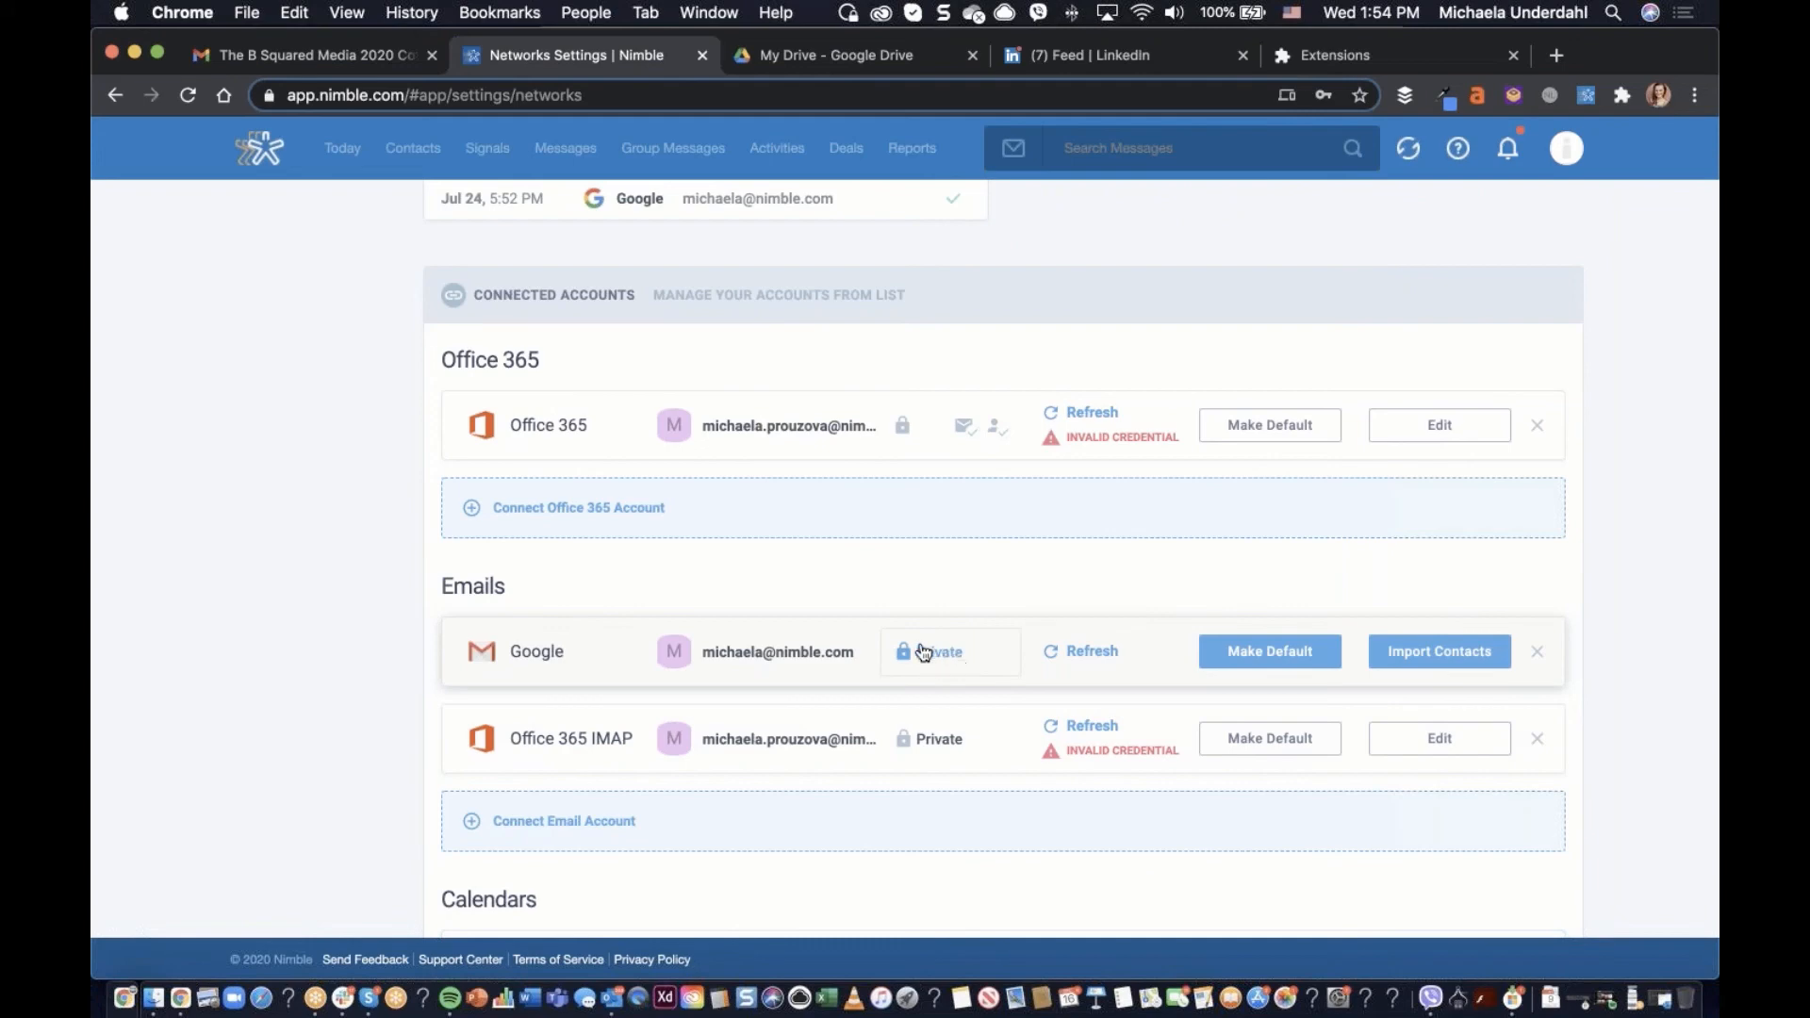
Open the third contact in the recently viewed list and skim the messages in its interactions
left_click(418, 154)
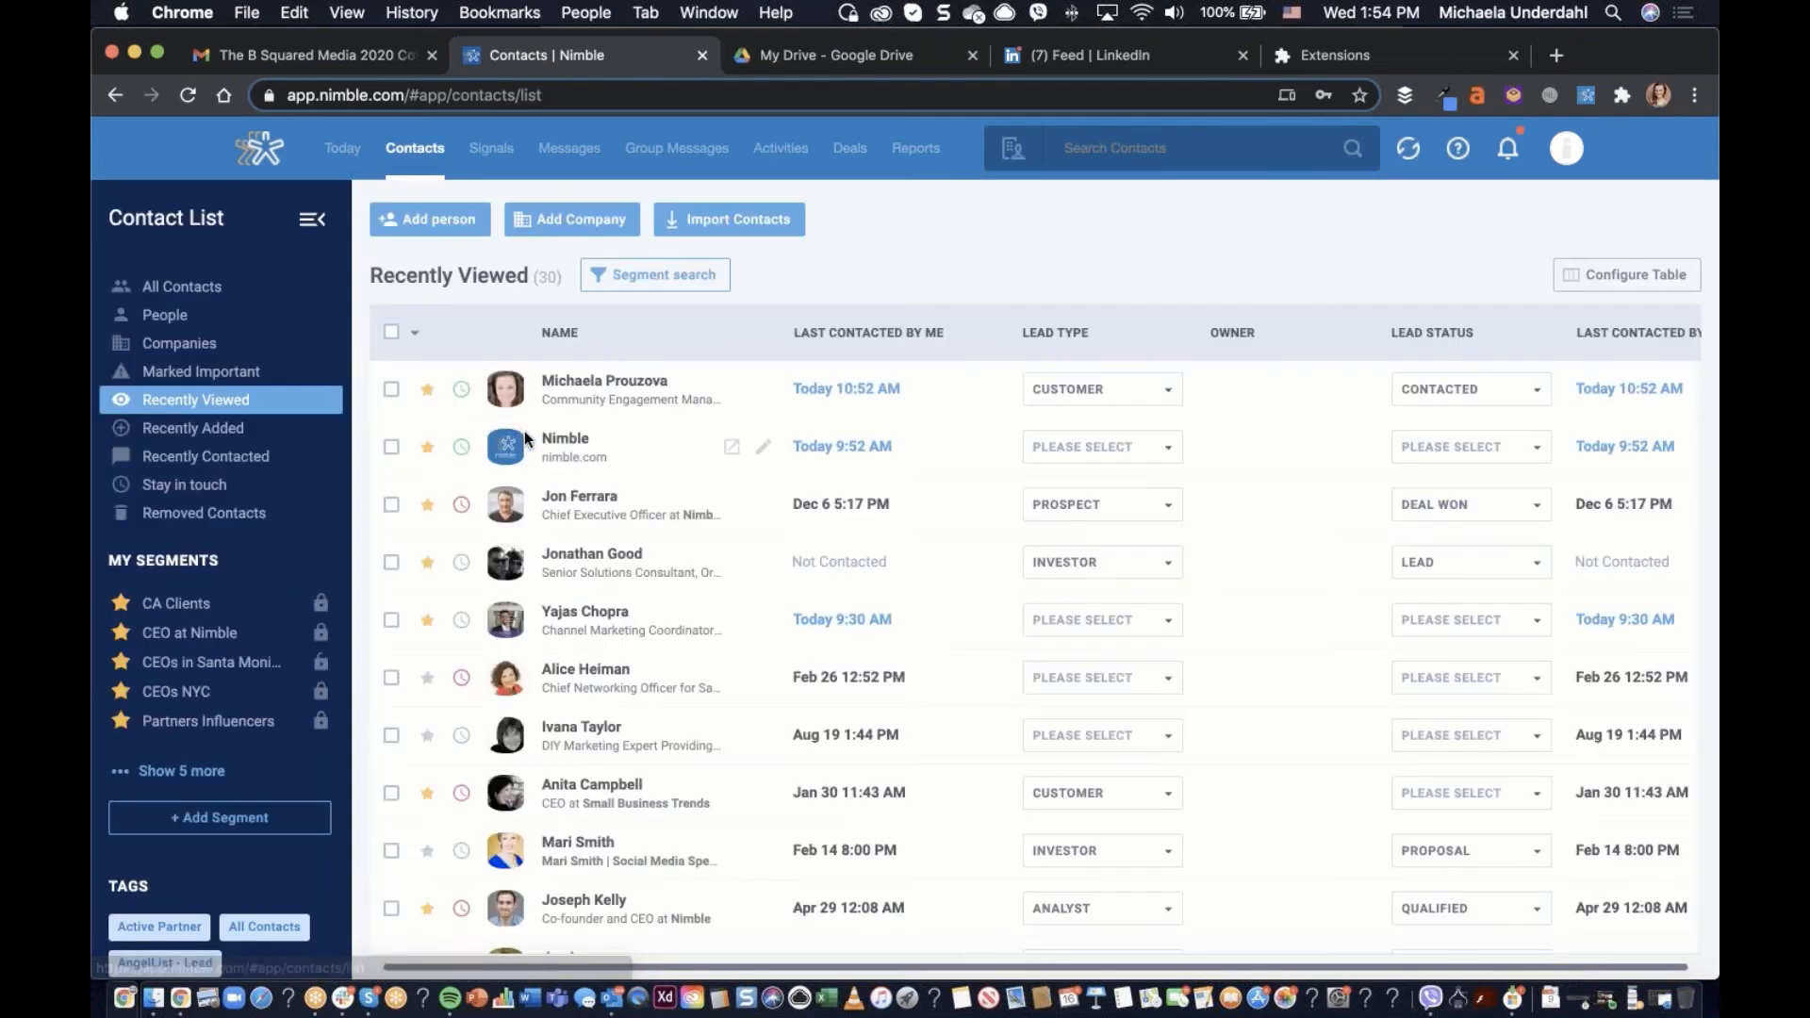
left_click(580, 498)
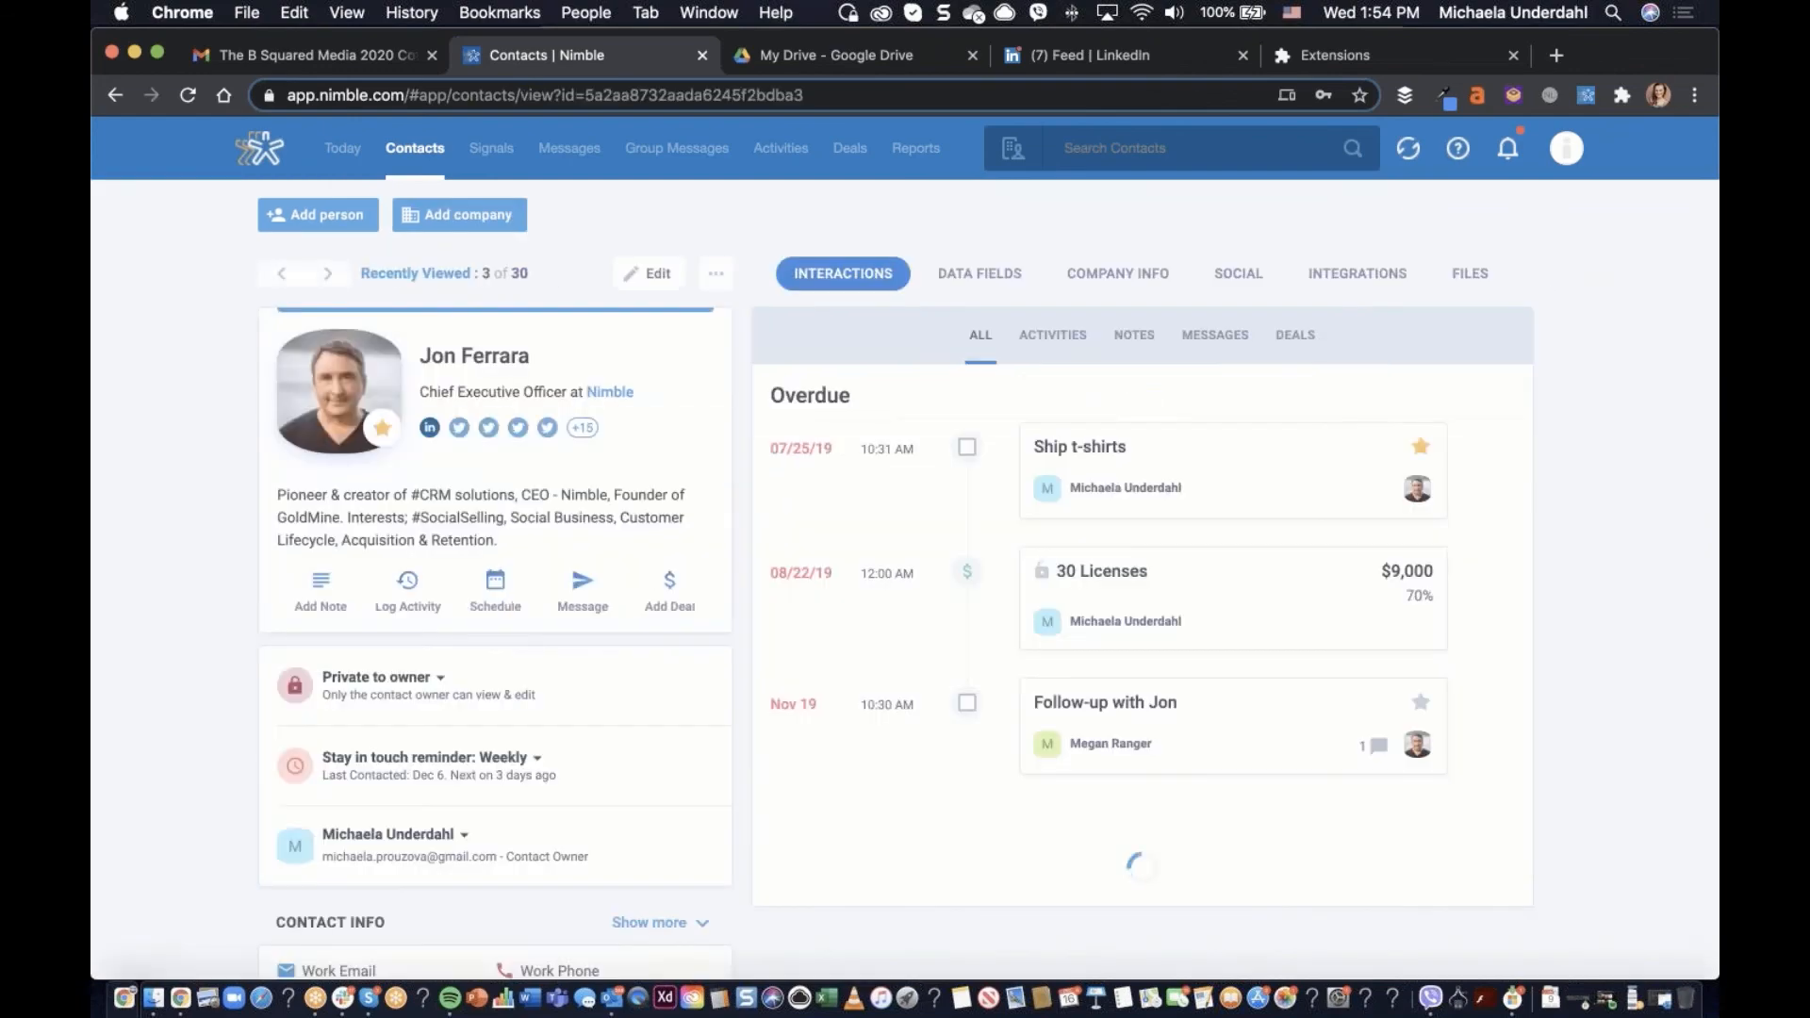
left_click(1212, 336)
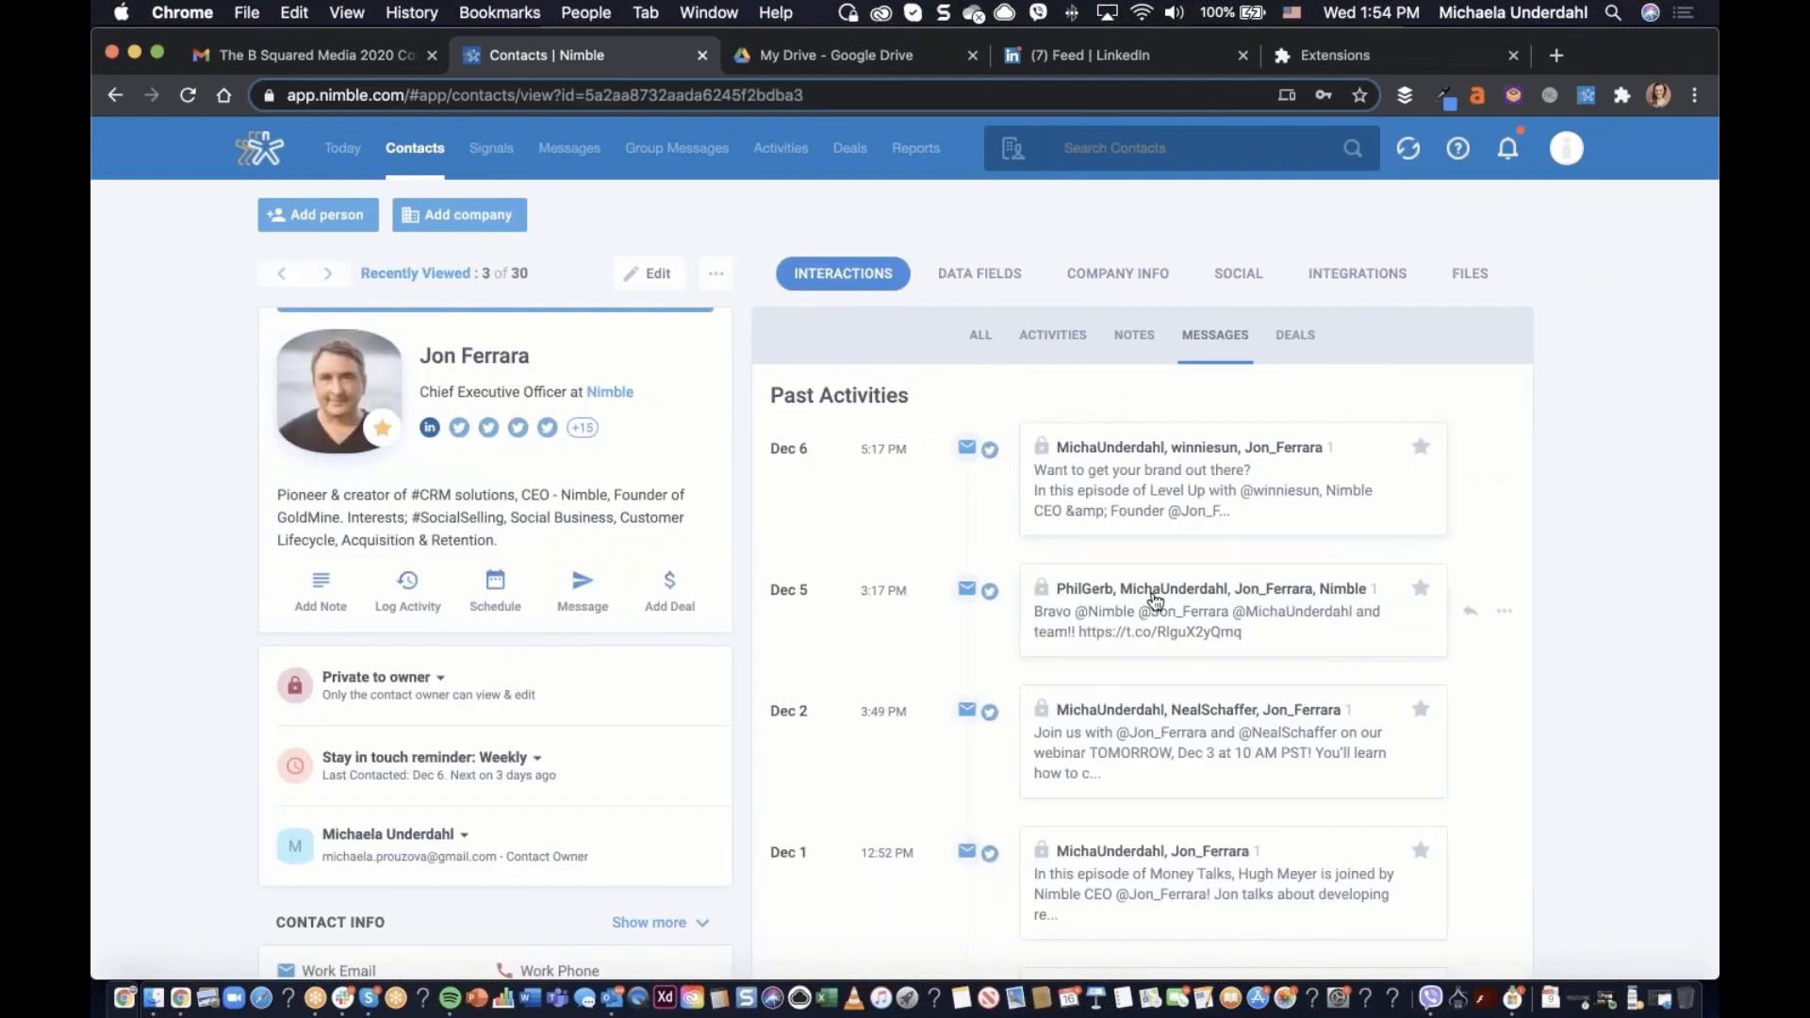
scroll(1154, 600, "down", 5)
scroll(1156, 601, "up", 5)
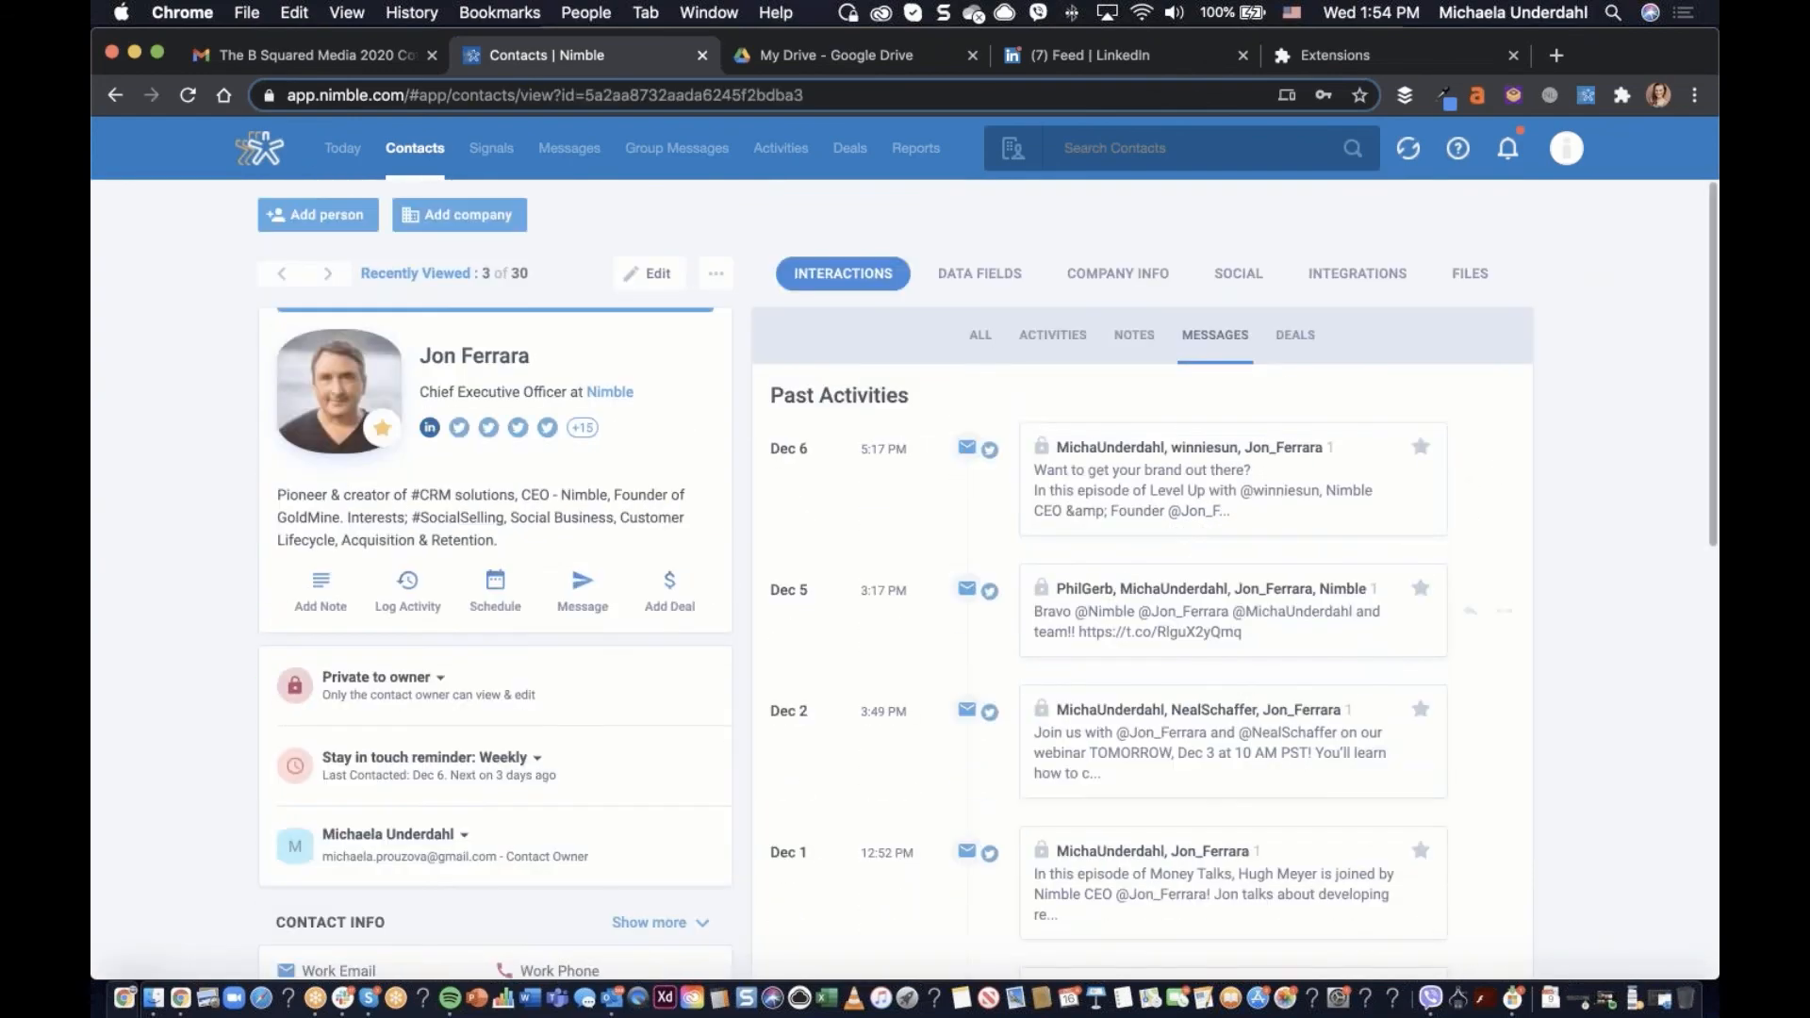
Visit the Today dashboard, reopen the first recently viewed contact, and view its notes with their search field and its messages
left_click(343, 150)
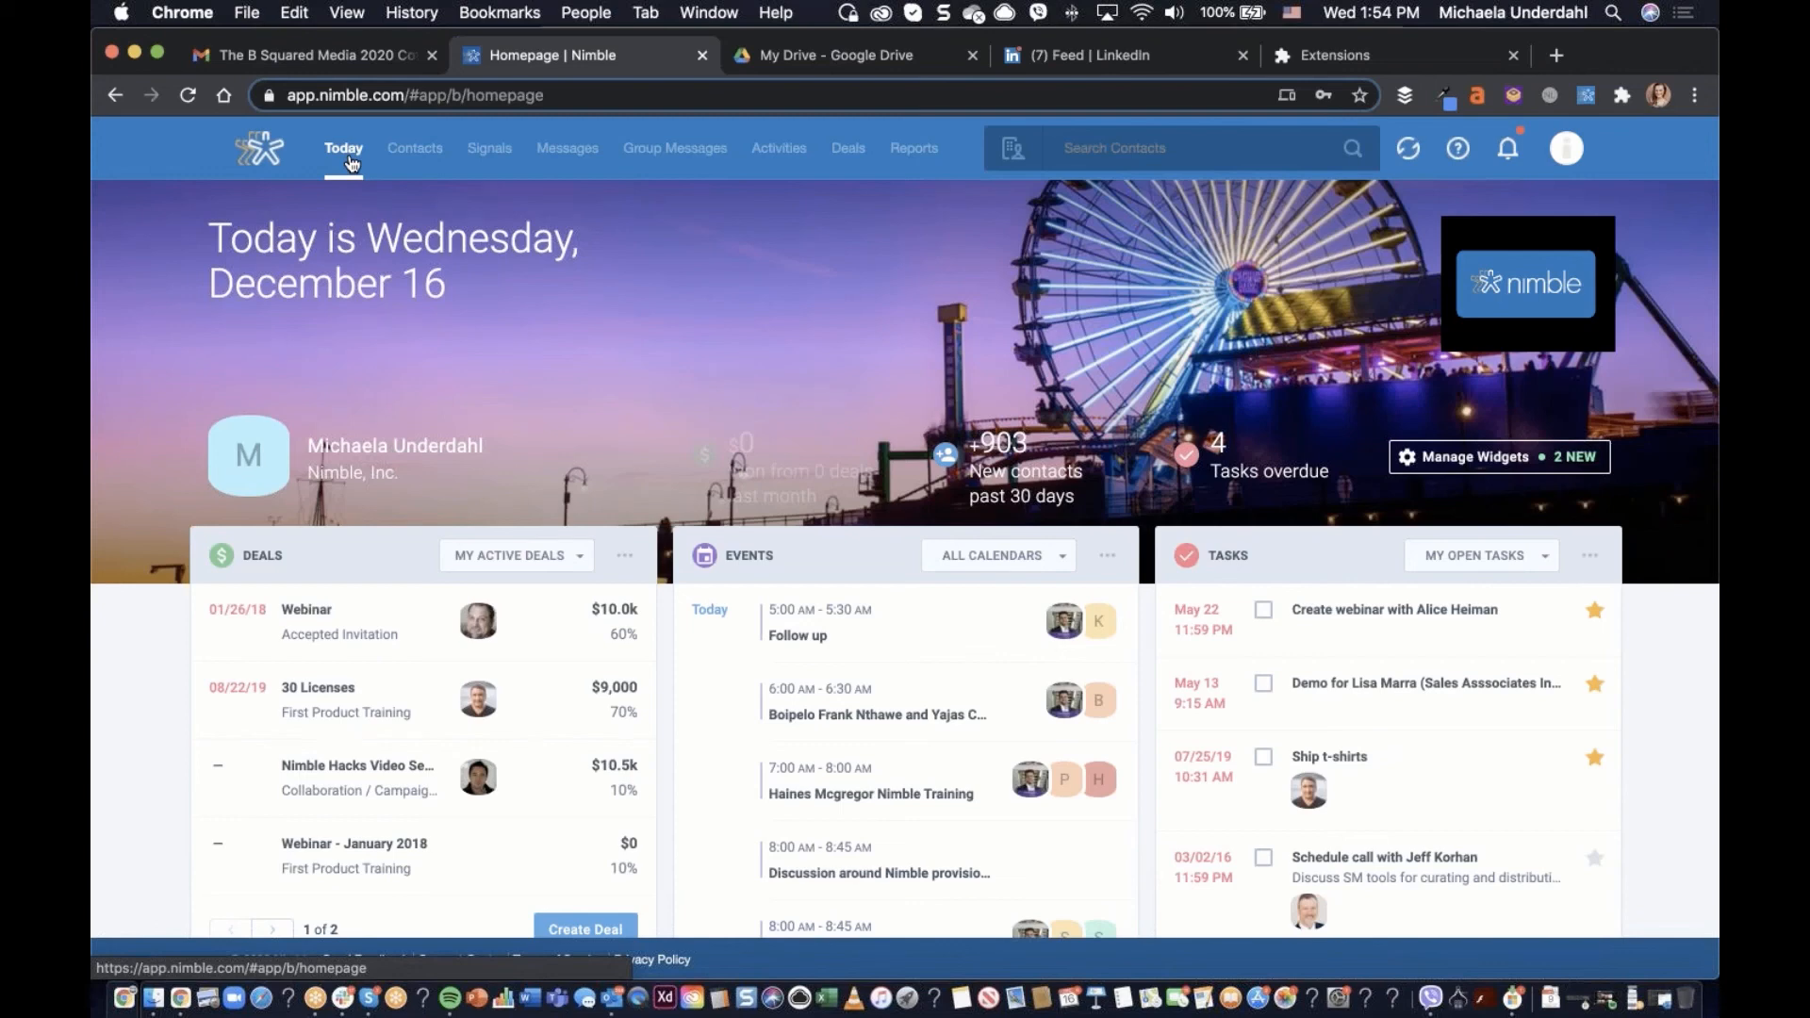
left_click(404, 153)
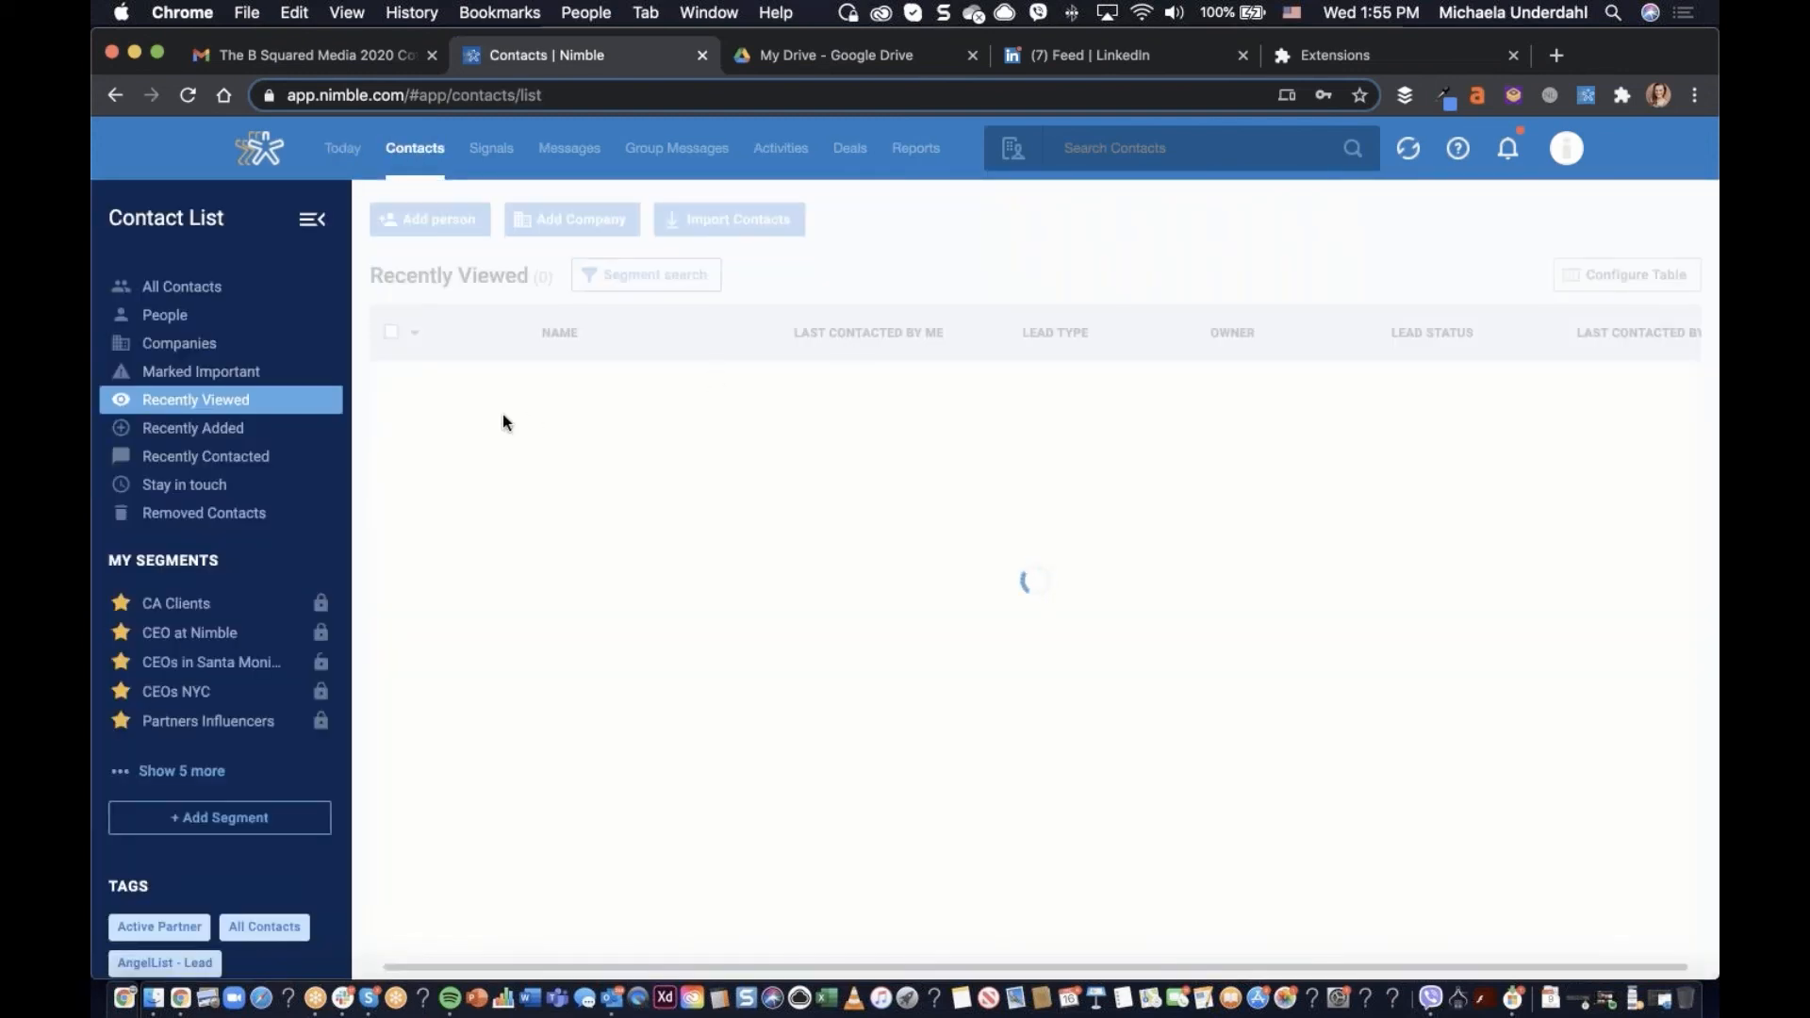
left_click(558, 385)
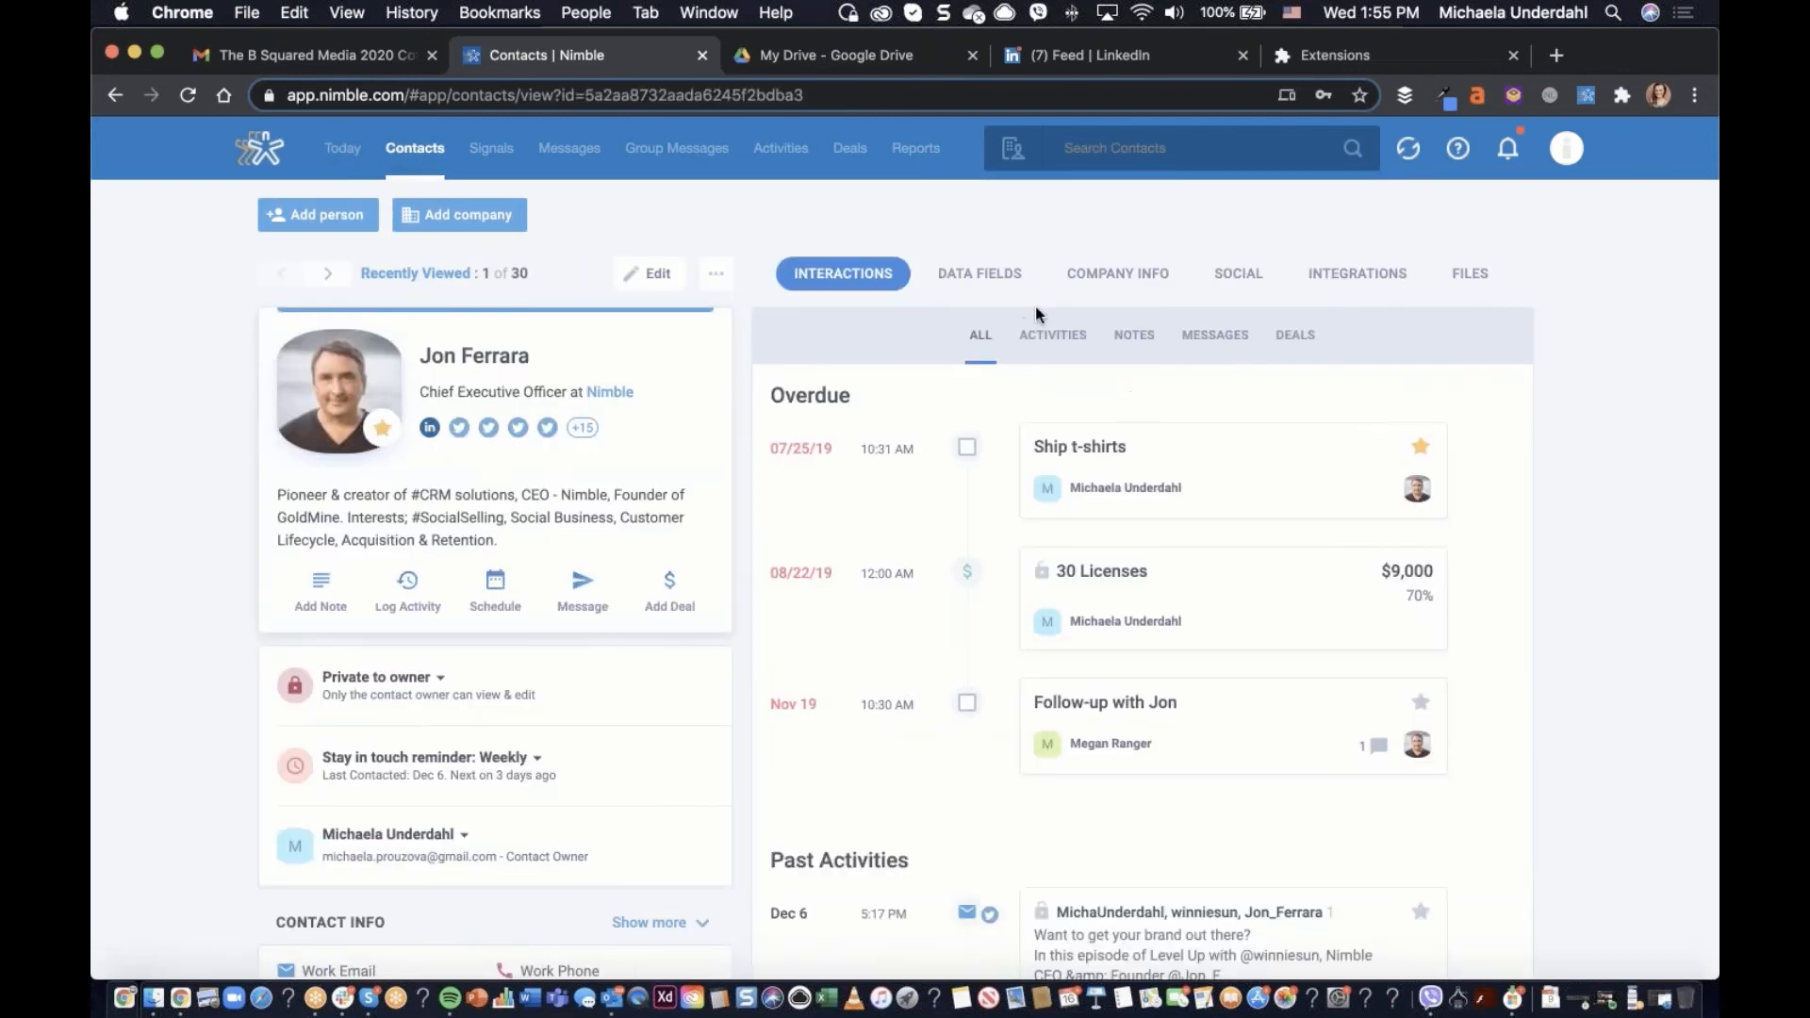
left_click(1141, 336)
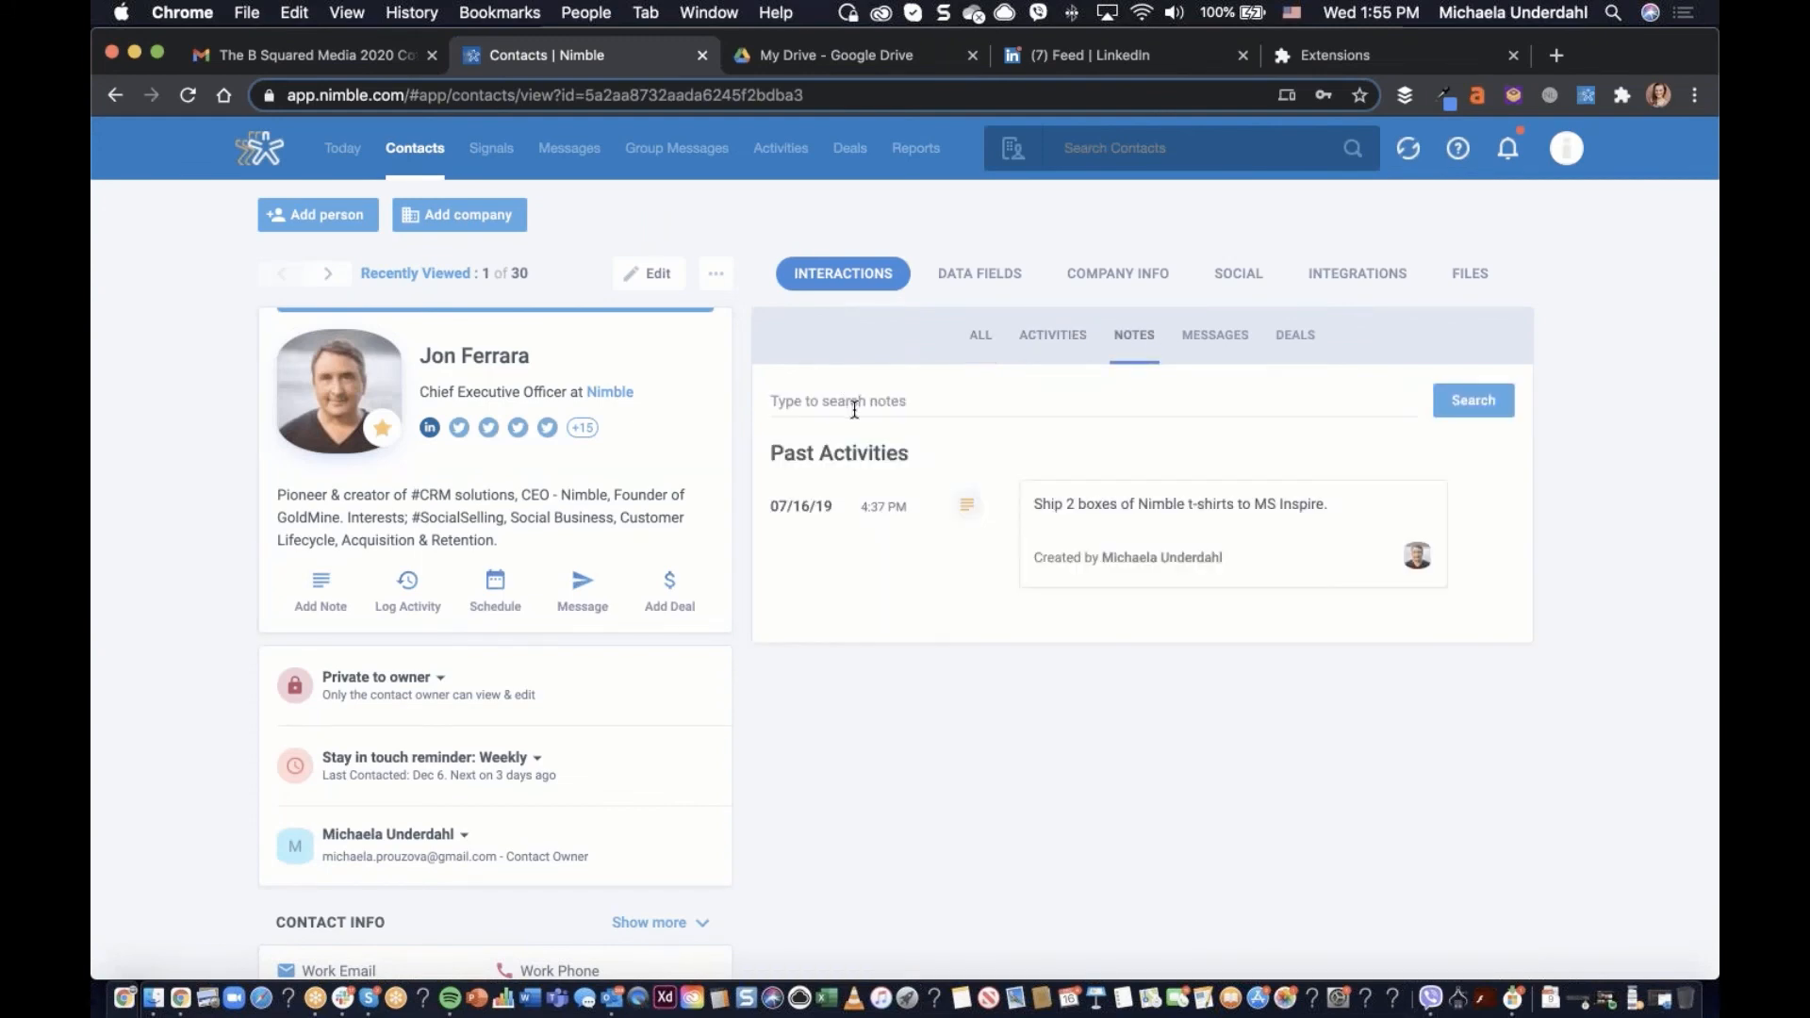
left_click(877, 404)
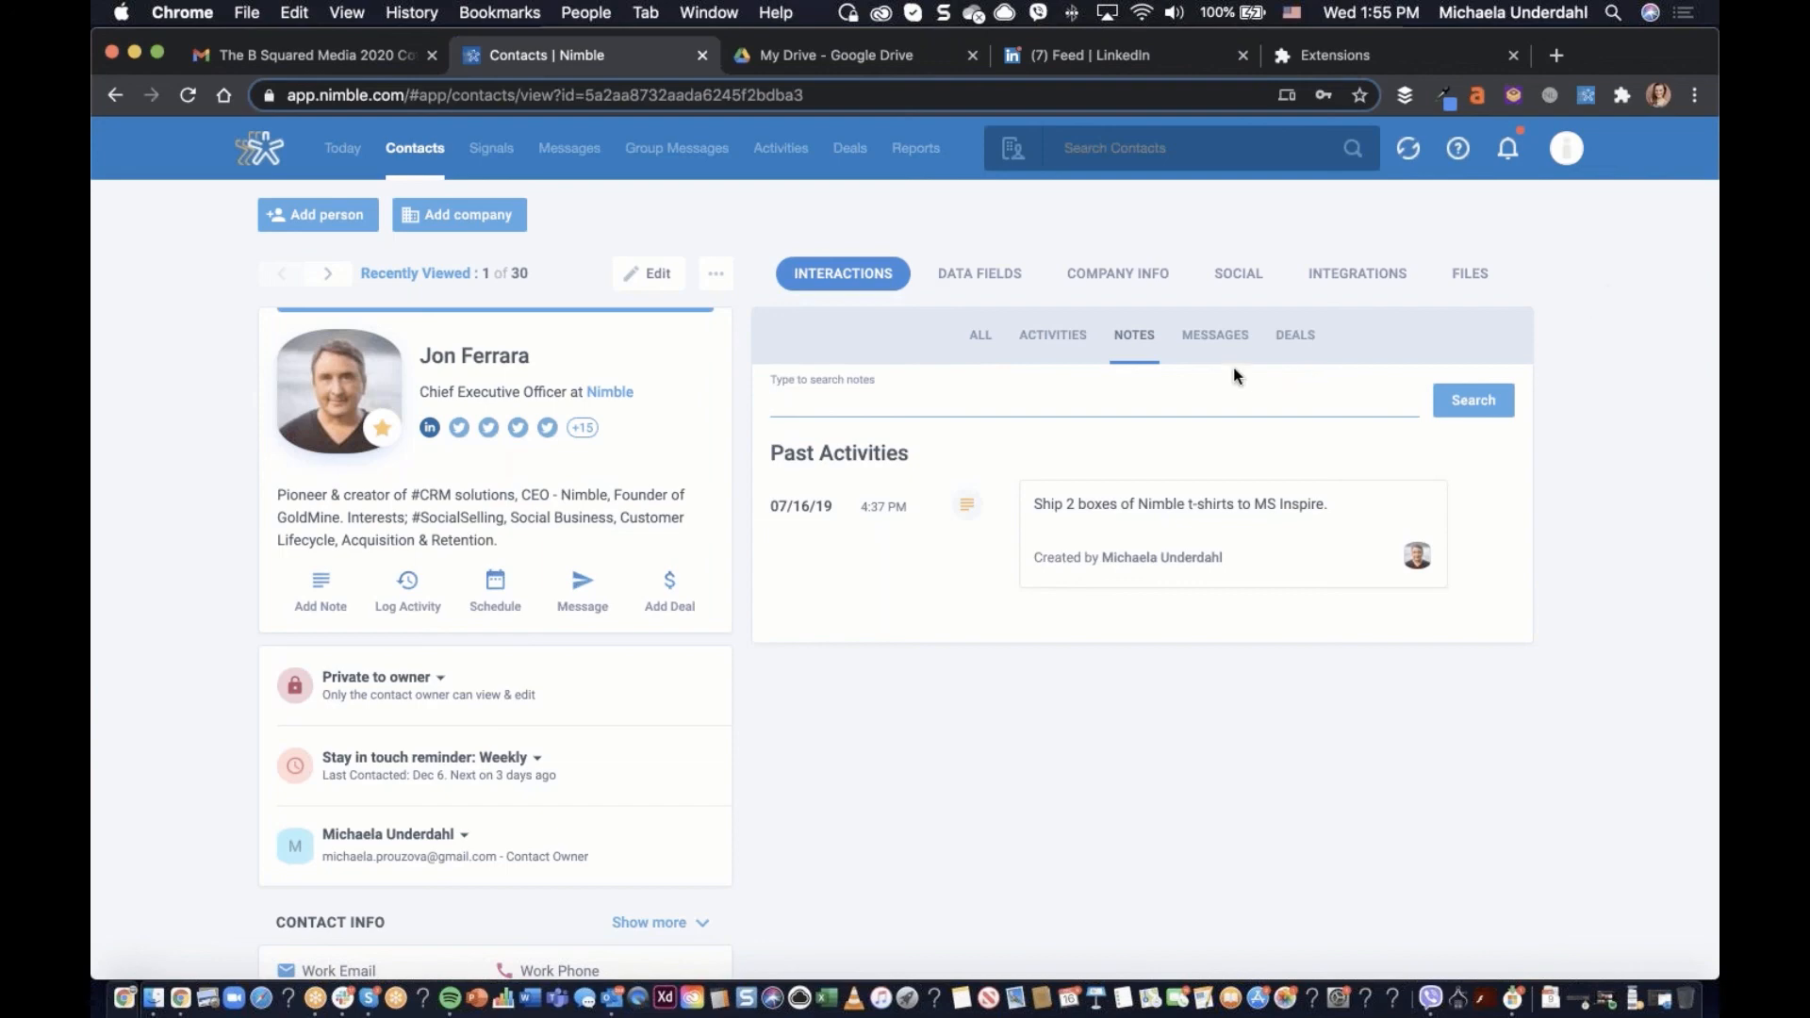
left_click(1216, 337)
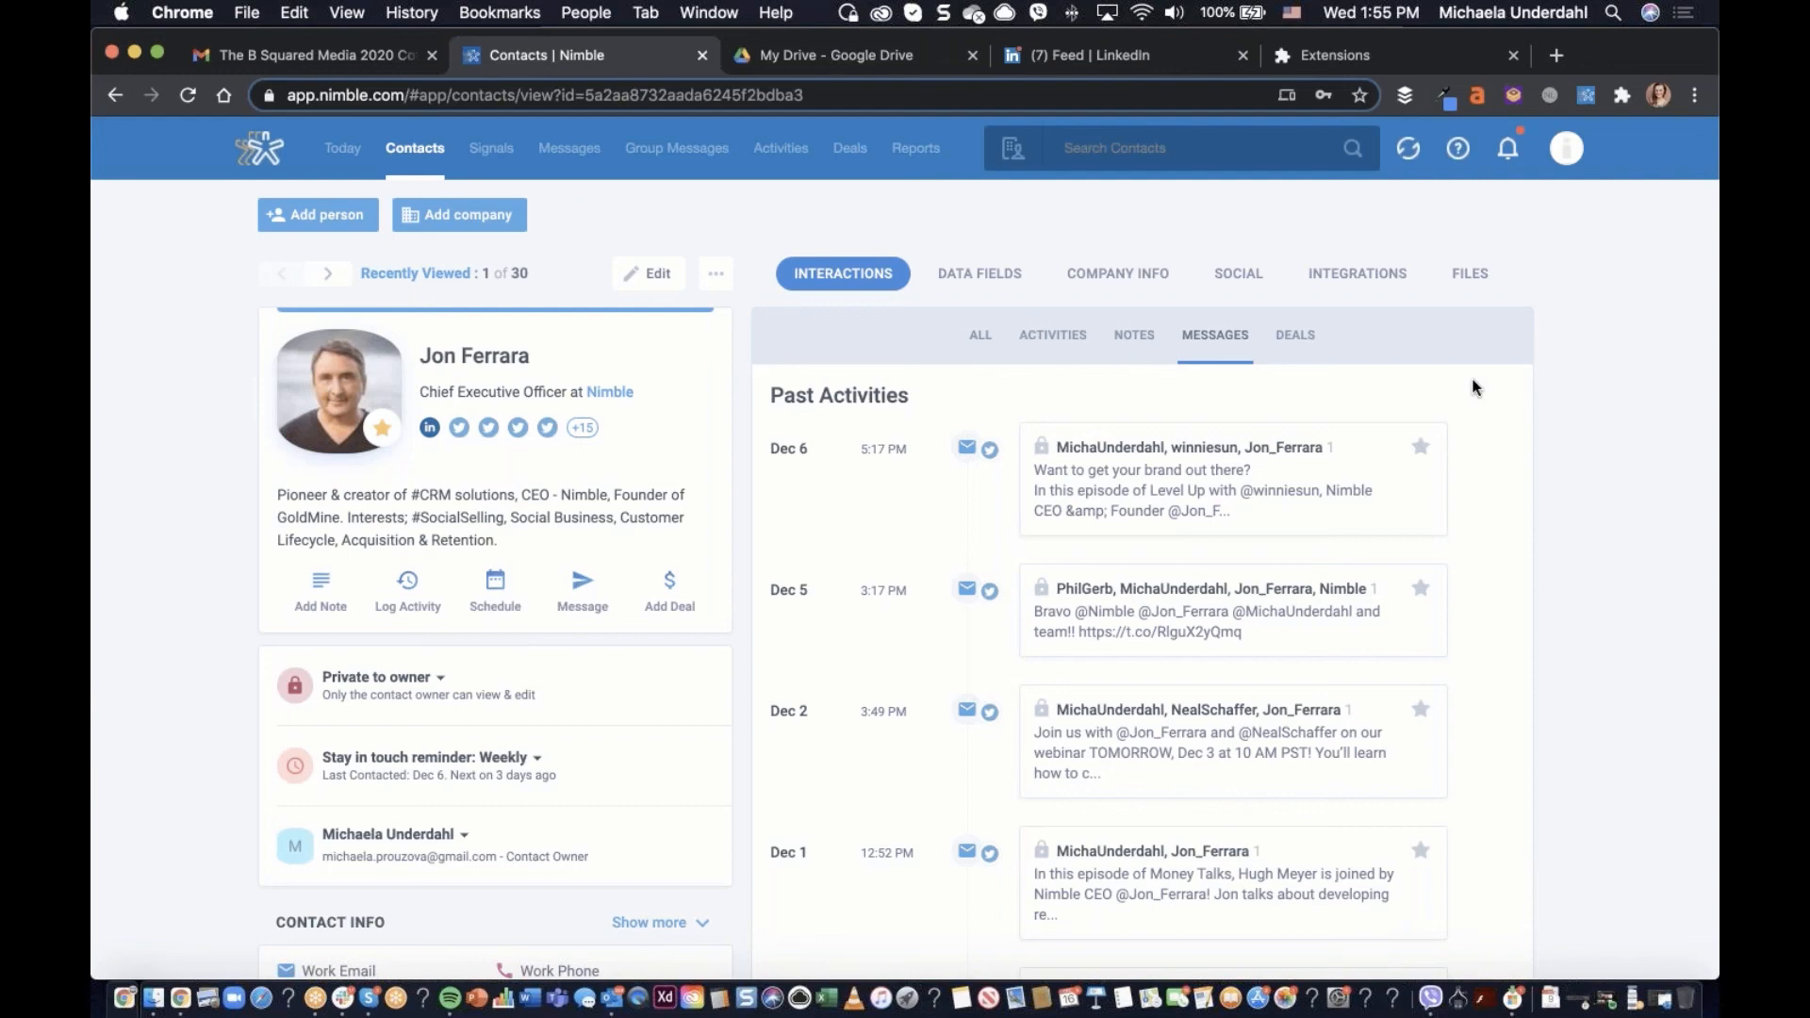
Go back to Networks & Imports, show and close the Nimble Prospector sidebar, and view the import options
left_click(1566, 150)
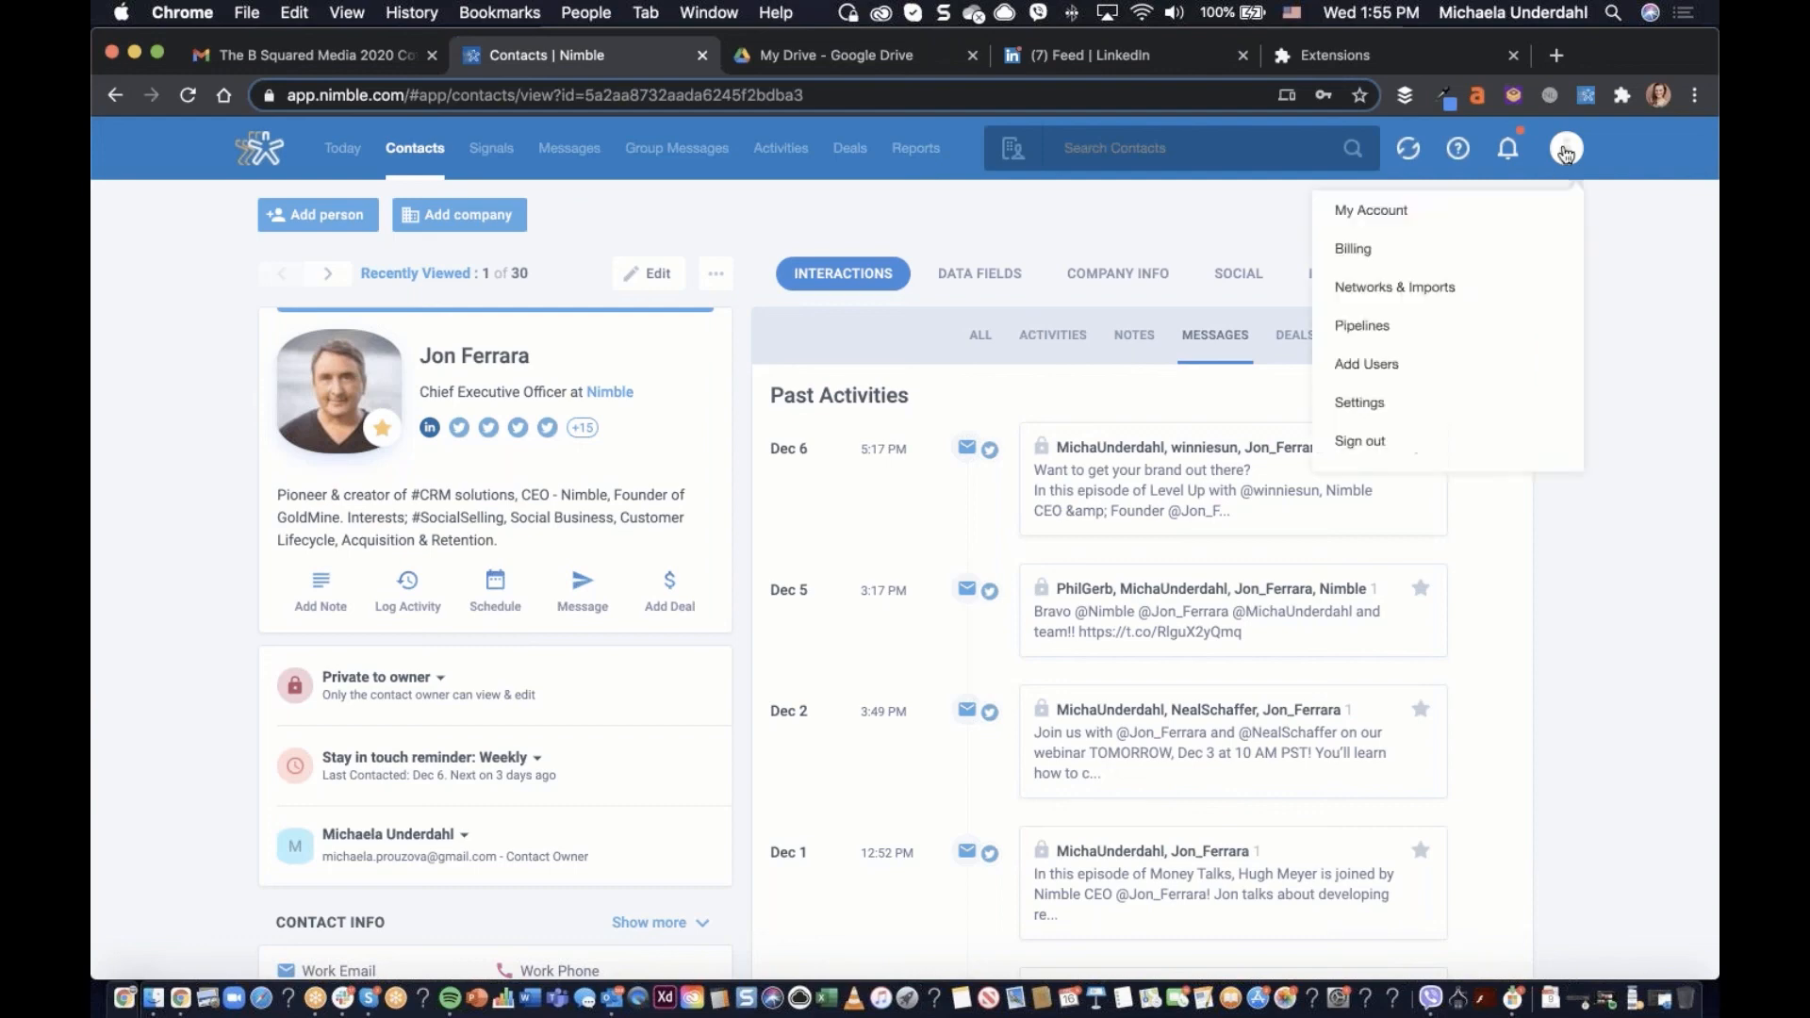
left_click(1438, 289)
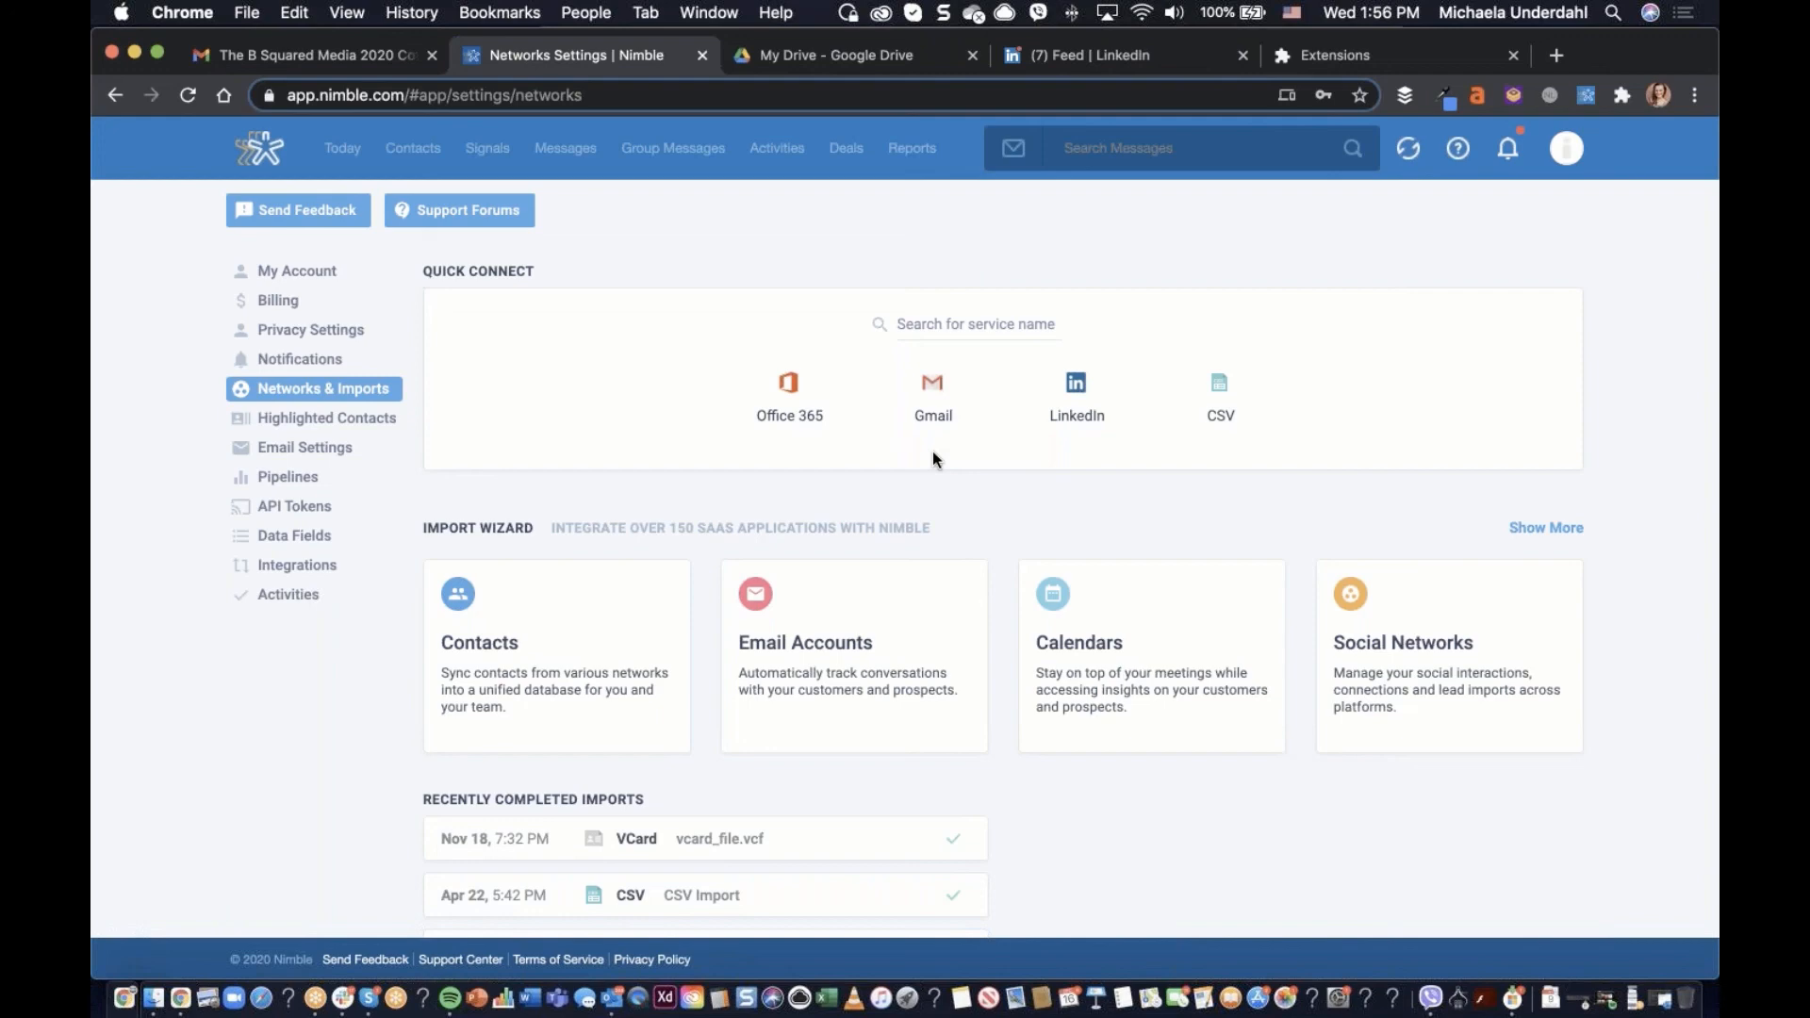
left_click(1580, 100)
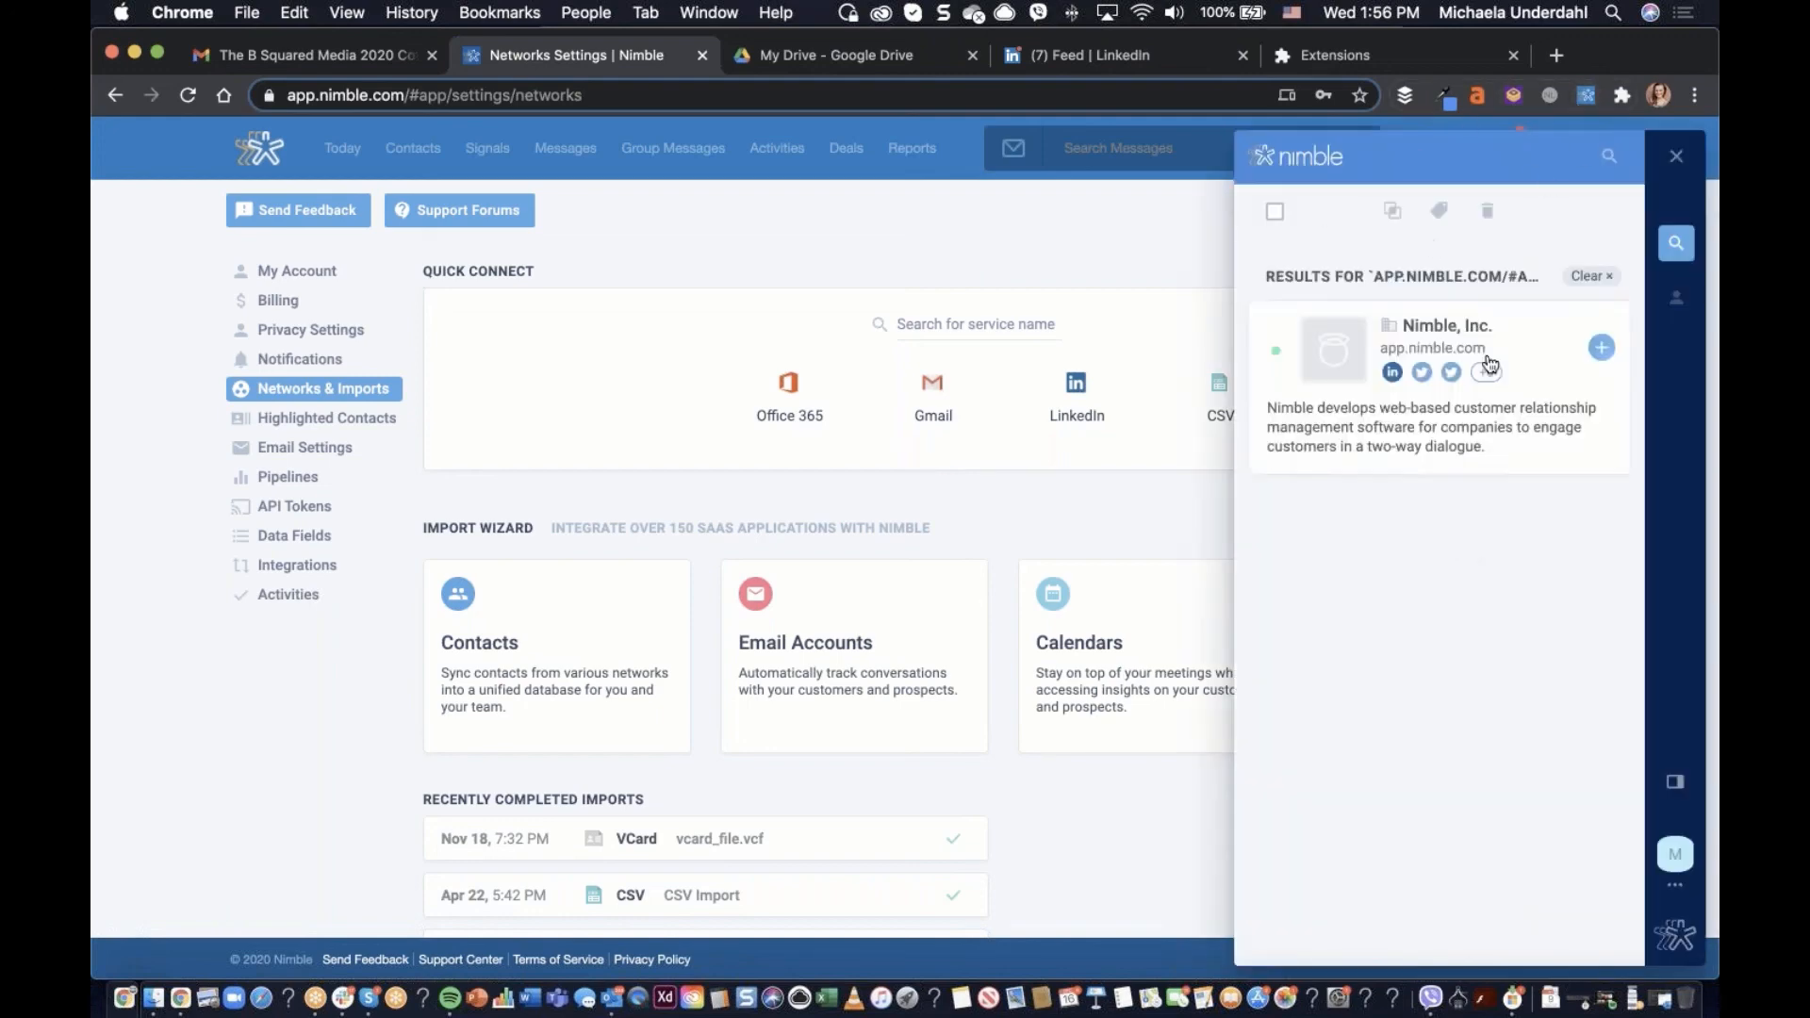
left_click(1677, 158)
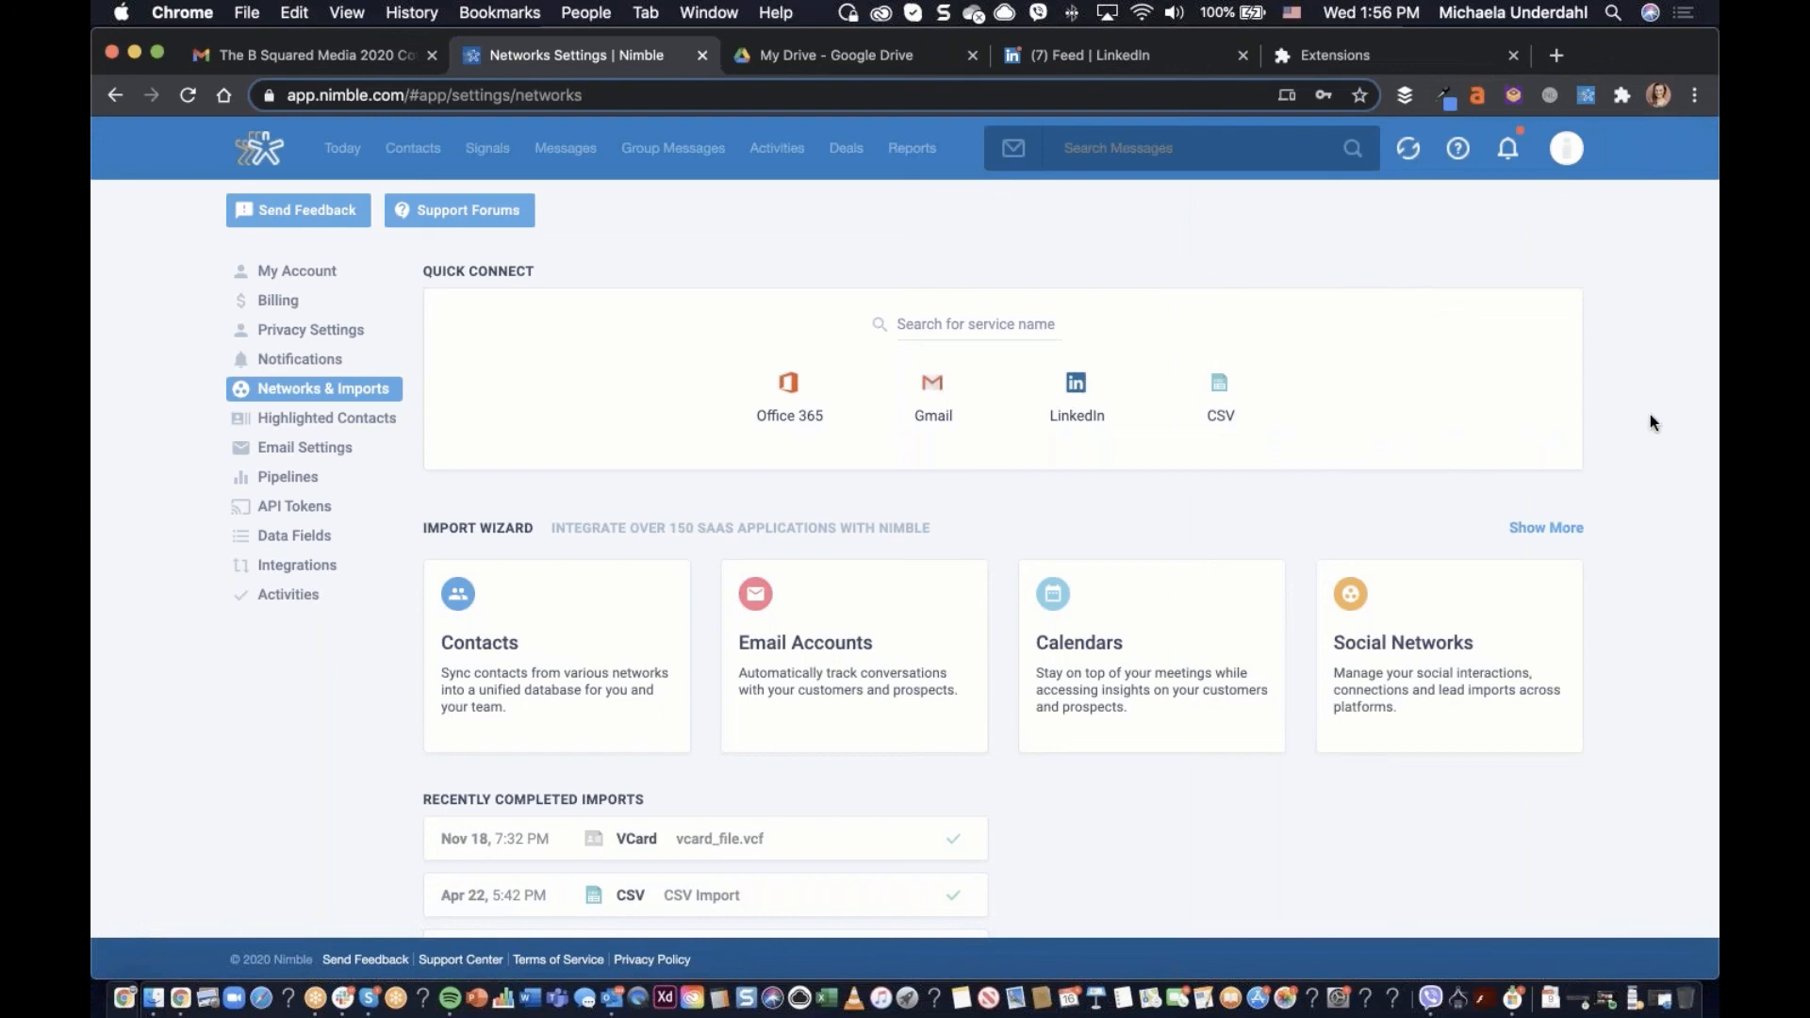
scroll(1650, 422, "down", 2)
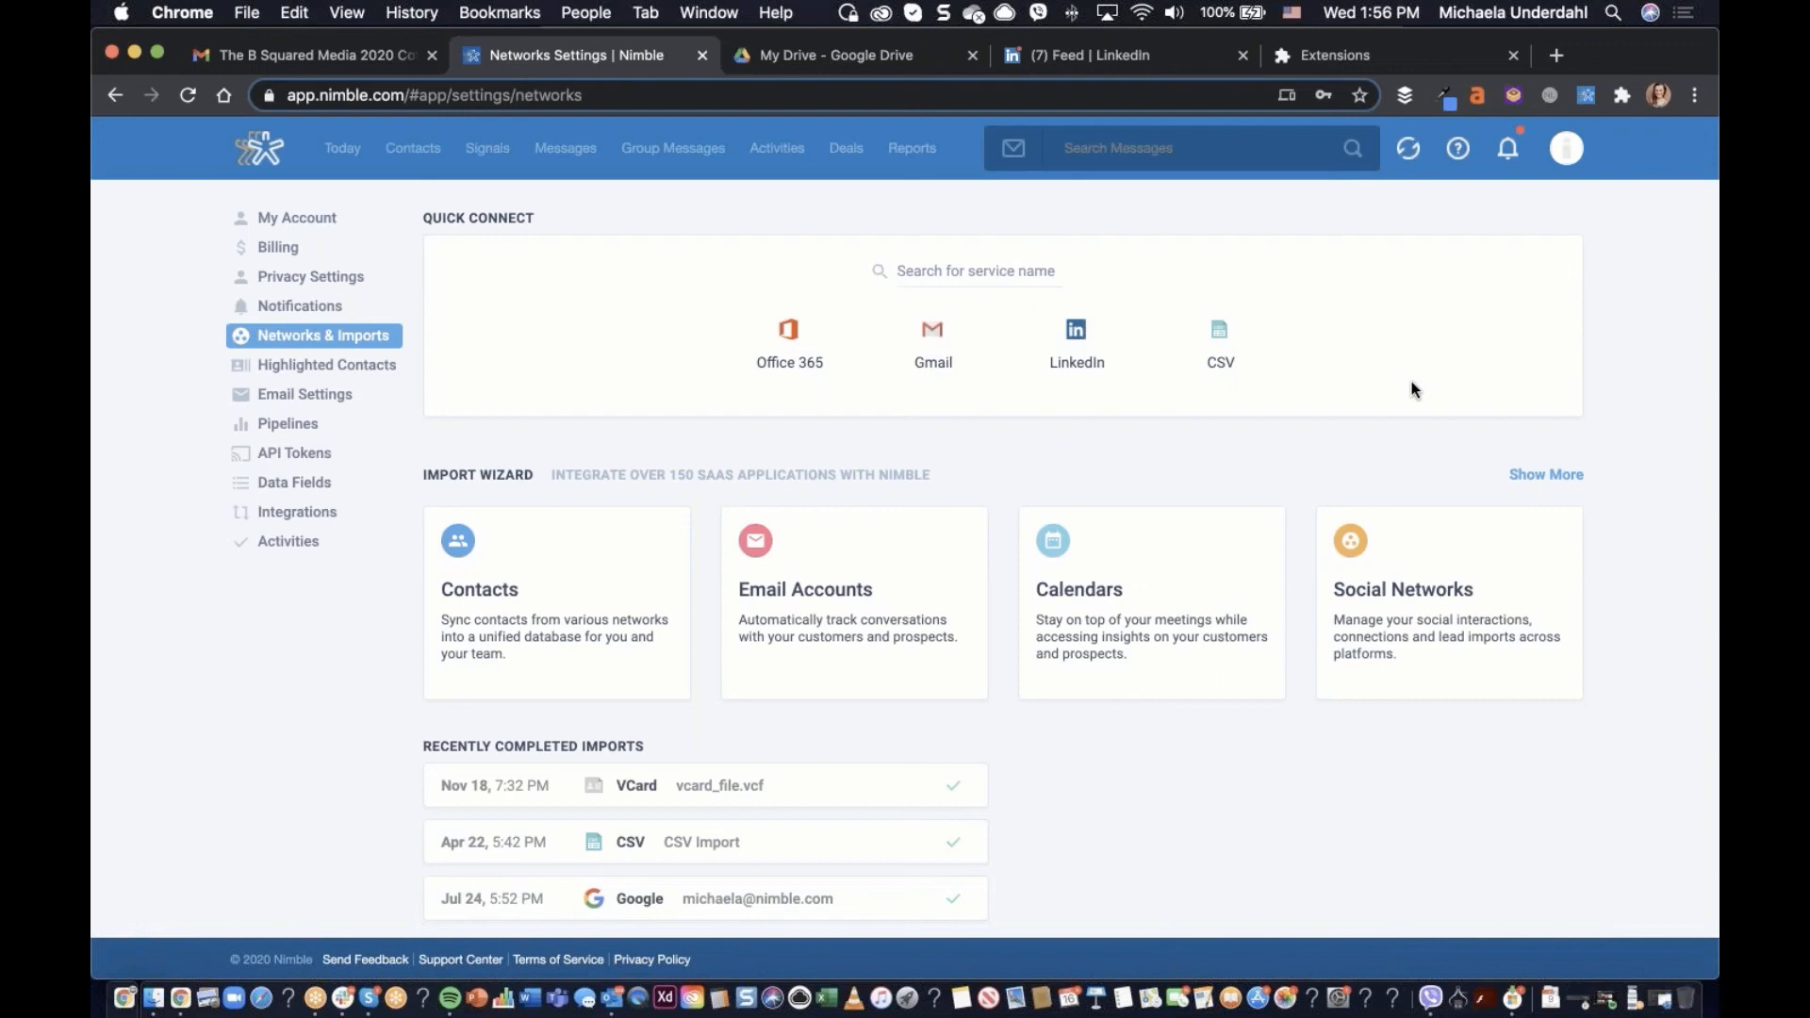
Open the Messages inbox and briefly bring up the Nimble Prospector sidebar over it
left_click(562, 160)
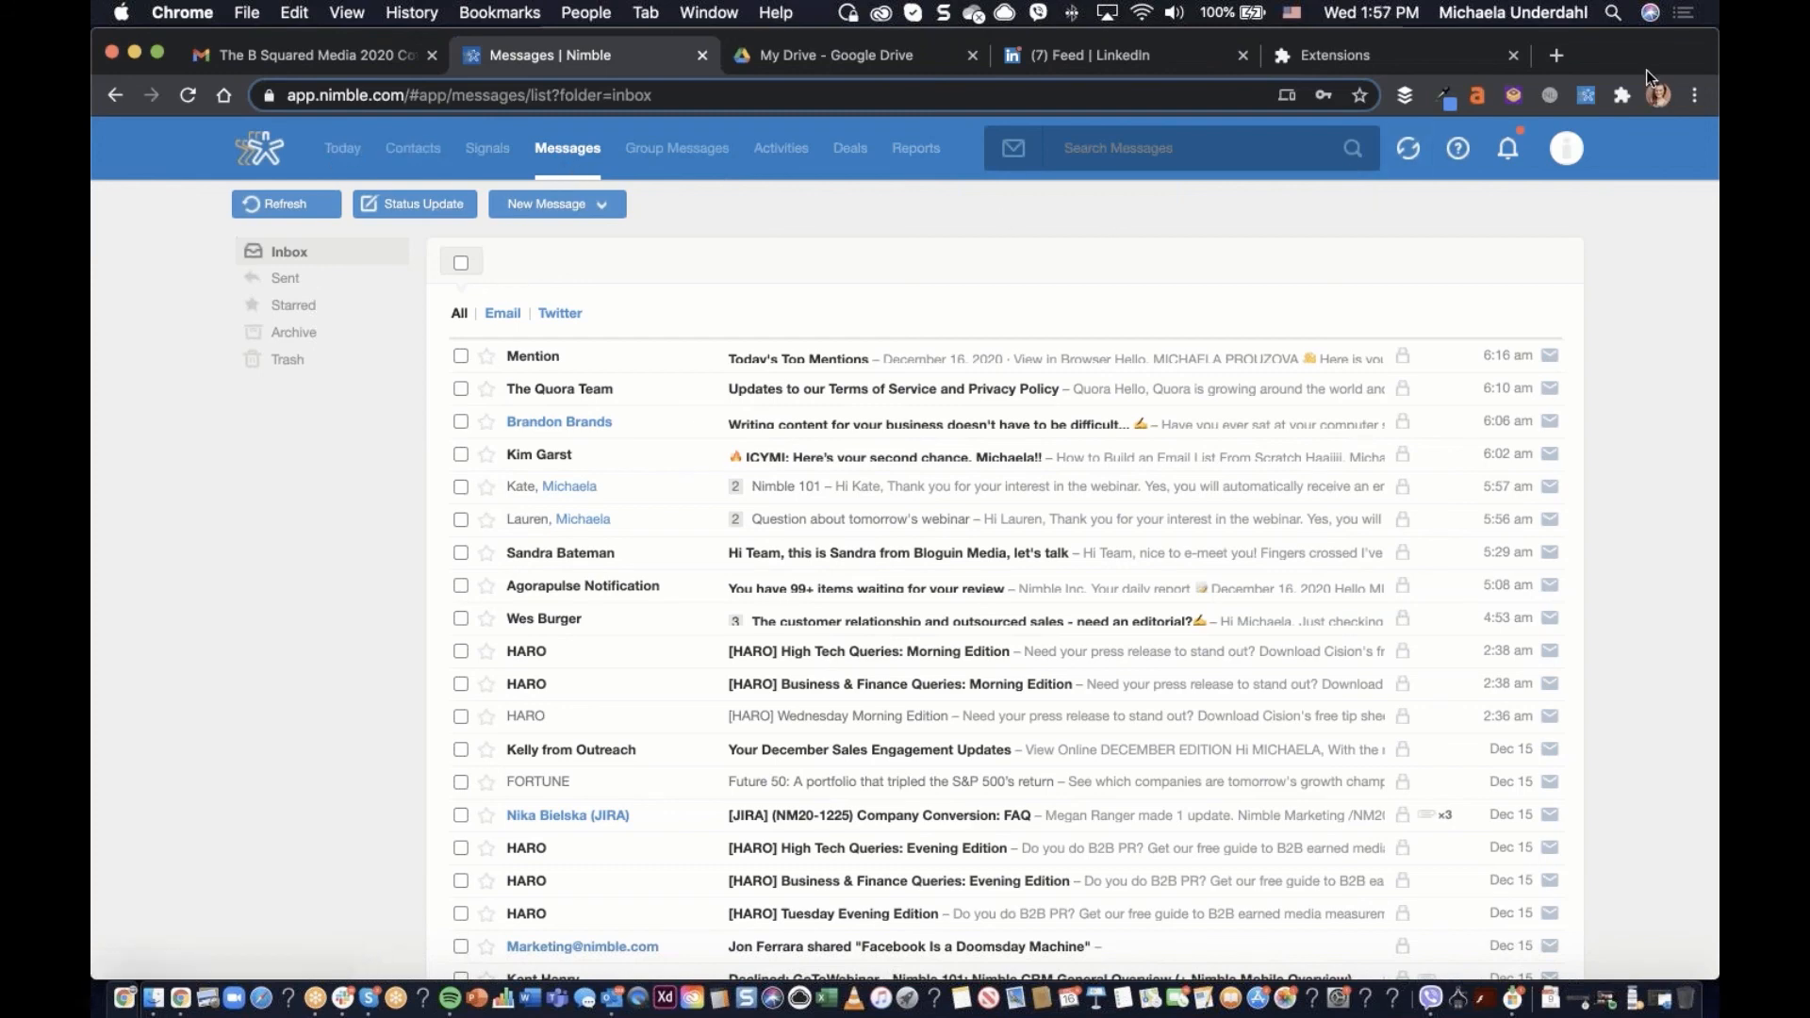
left_click(1585, 96)
left_click(1015, 228)
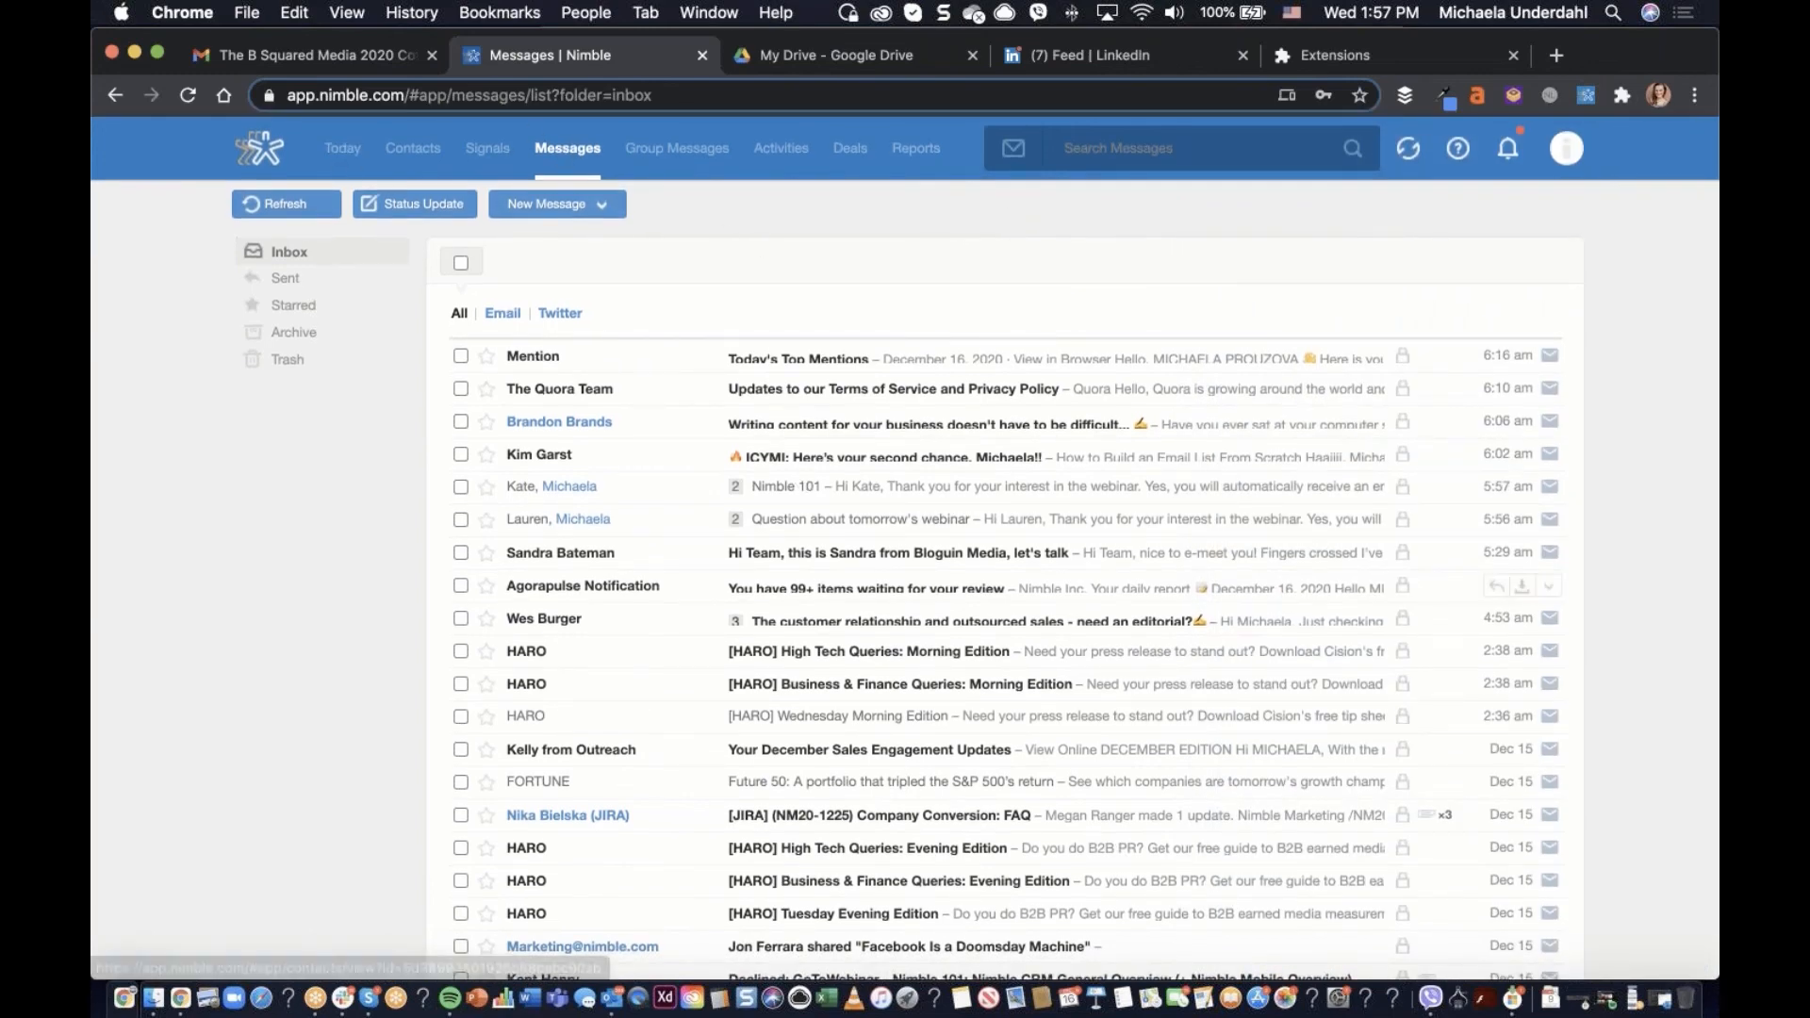
Open the Today dashboard, briefly visit the Recently Viewed contact list, and return to the dashboard
left_click(343, 150)
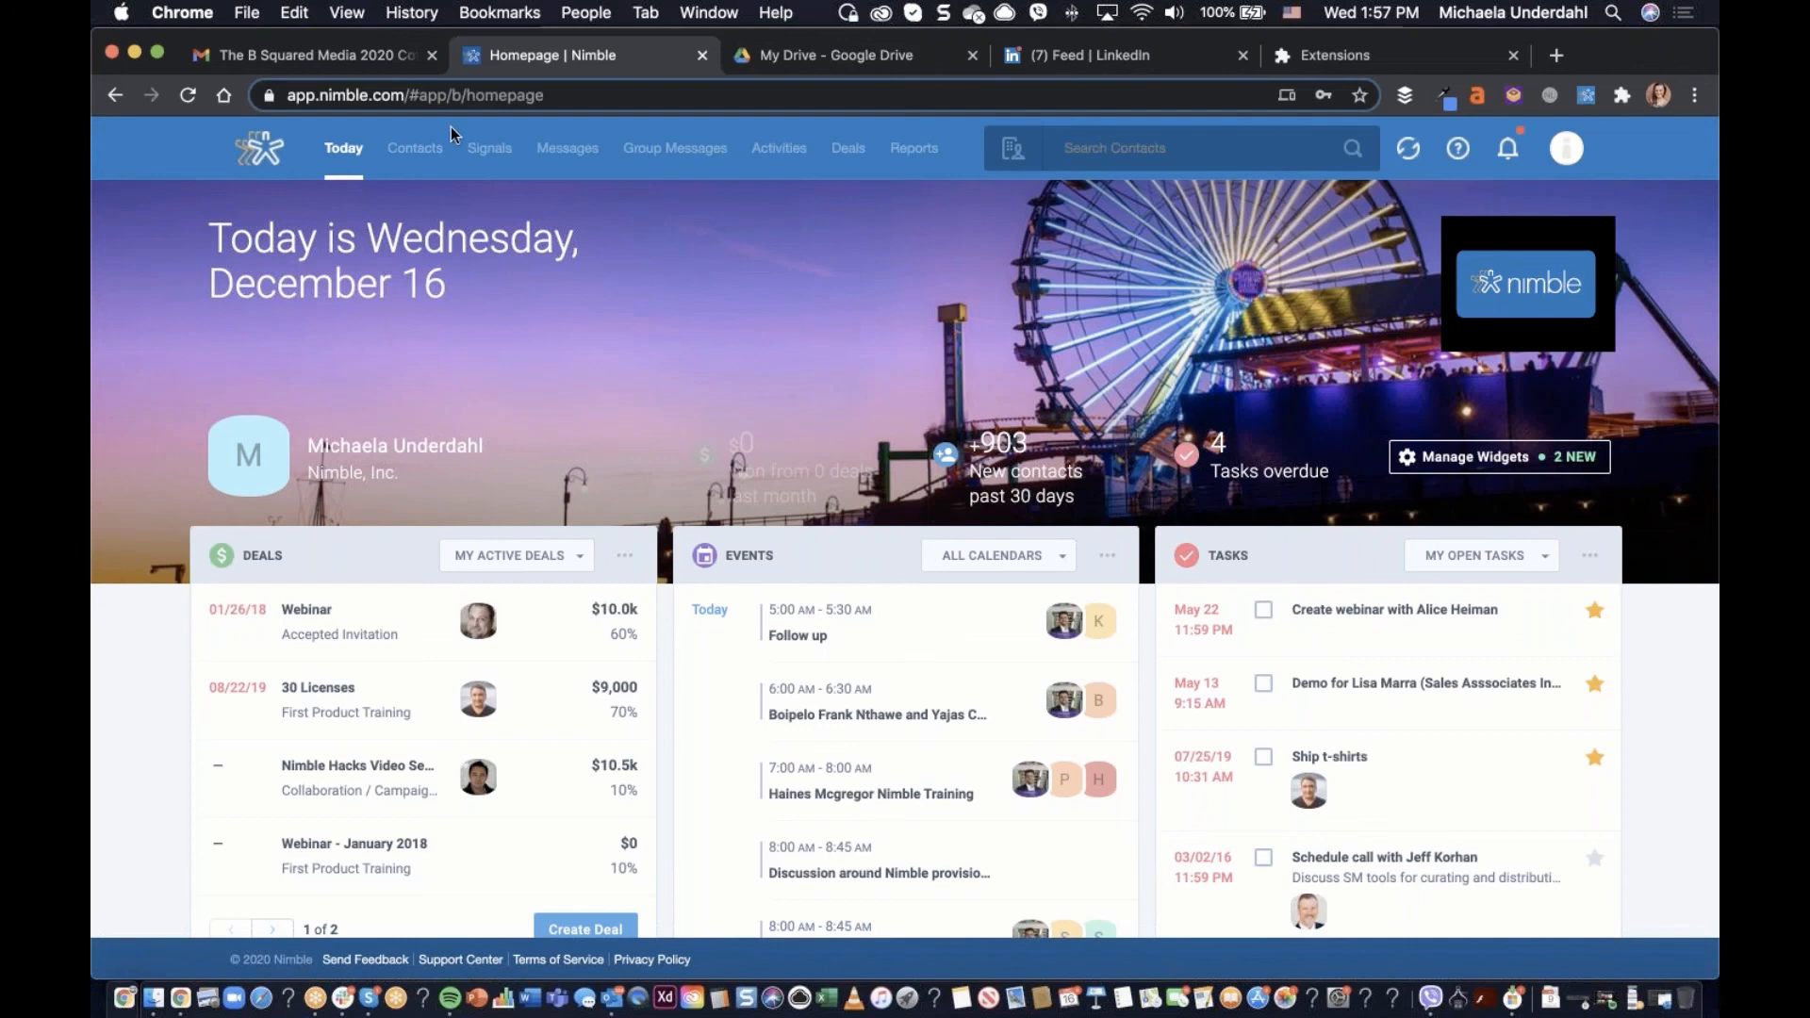
left_click(415, 148)
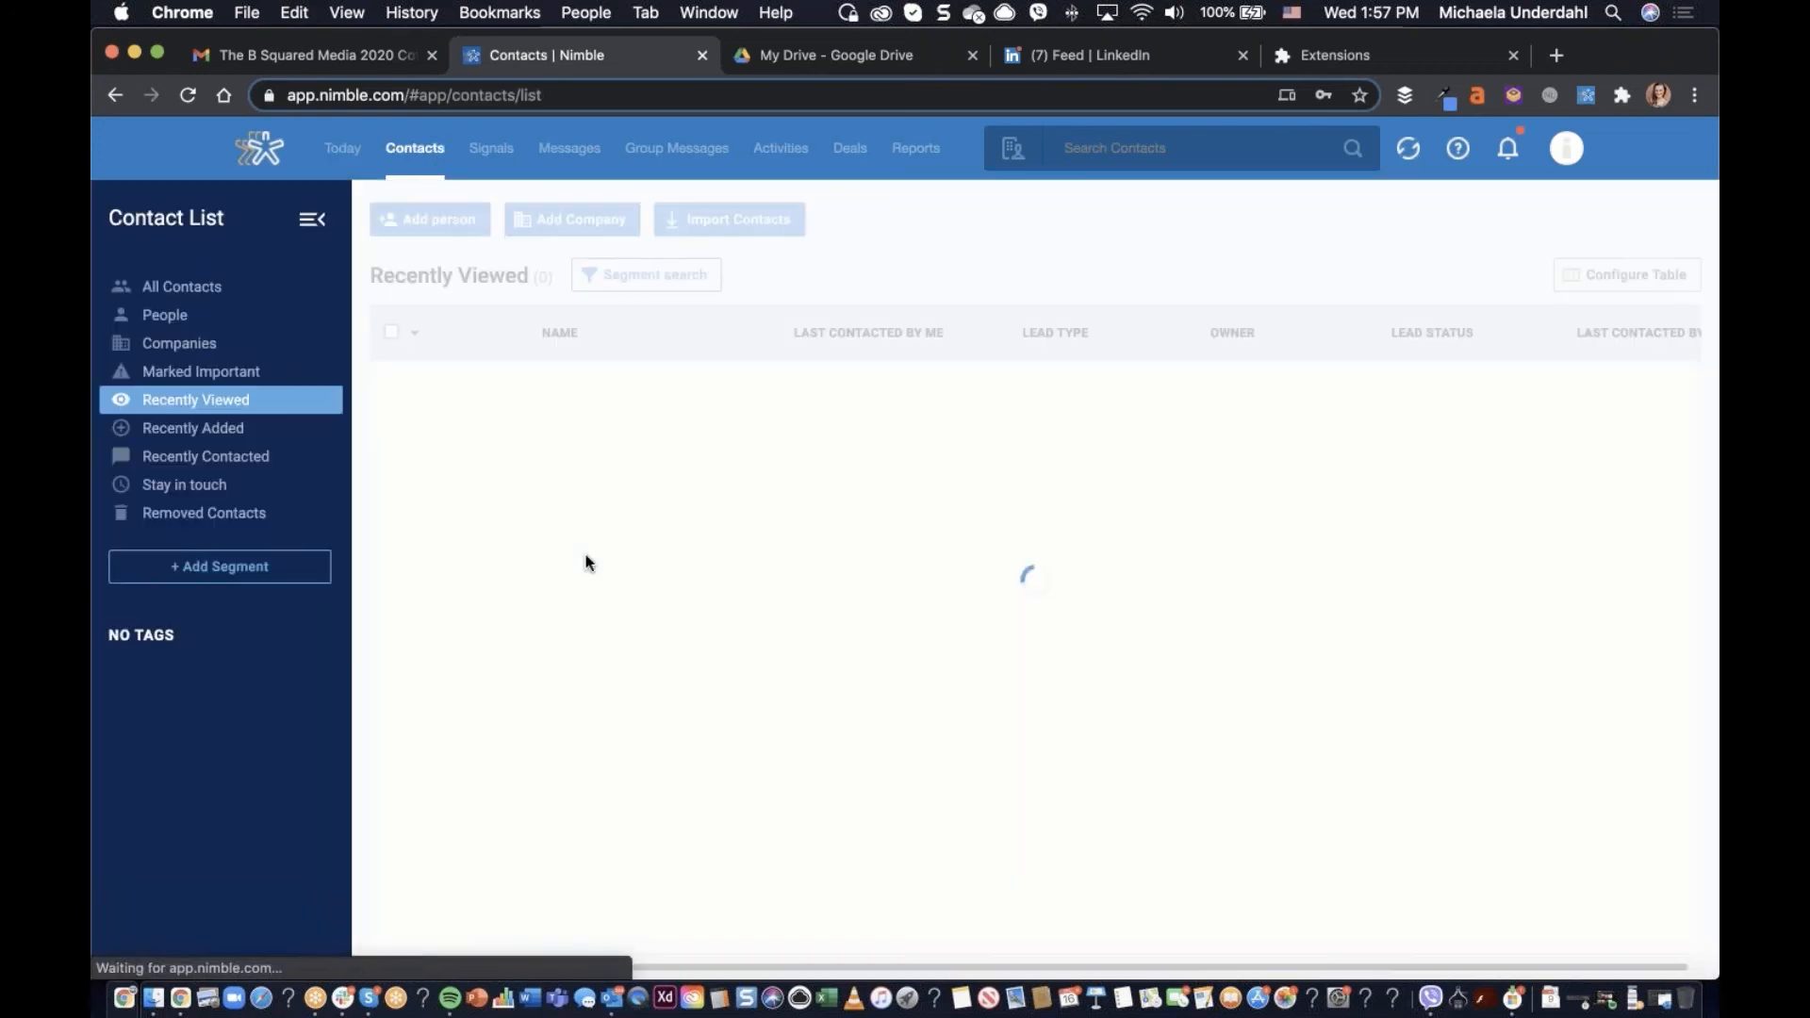
left_click(343, 151)
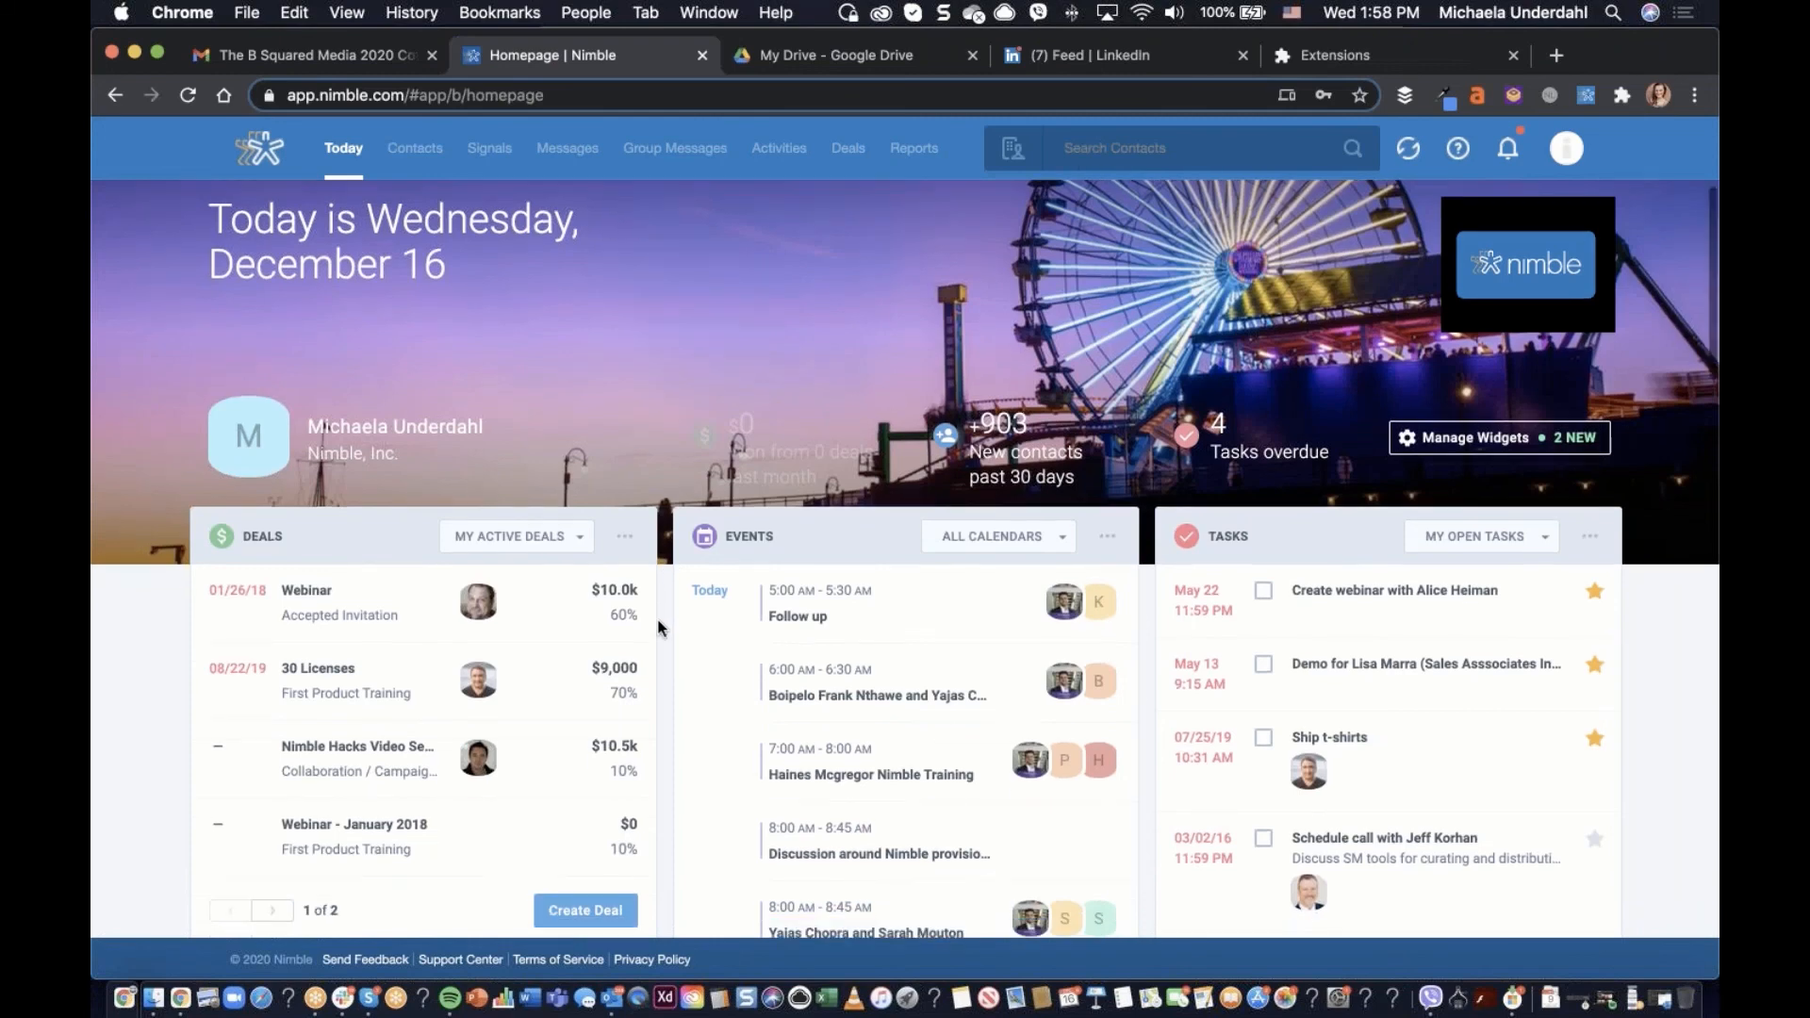
View the dashboard's Deals, Events and Tasks widgets, then show the Events calendar choices and pick All calendars
scroll(665, 594, "down", 2)
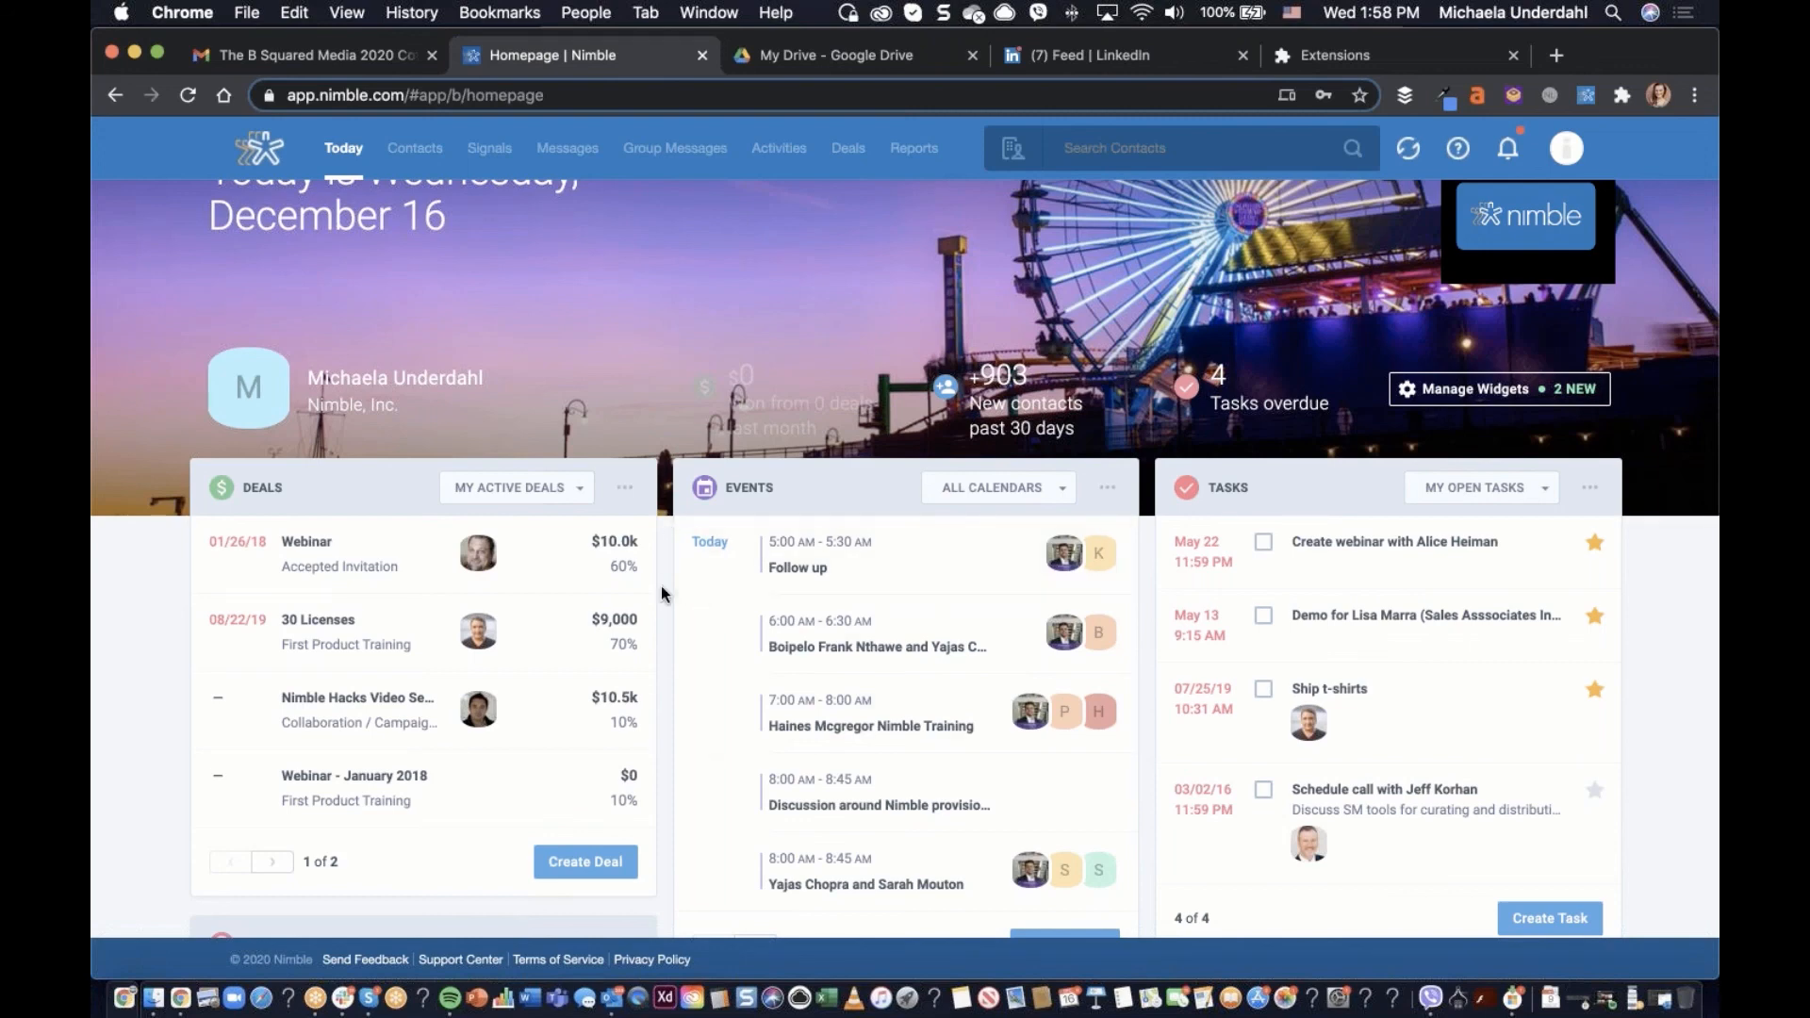
scroll(661, 584, "down", 1)
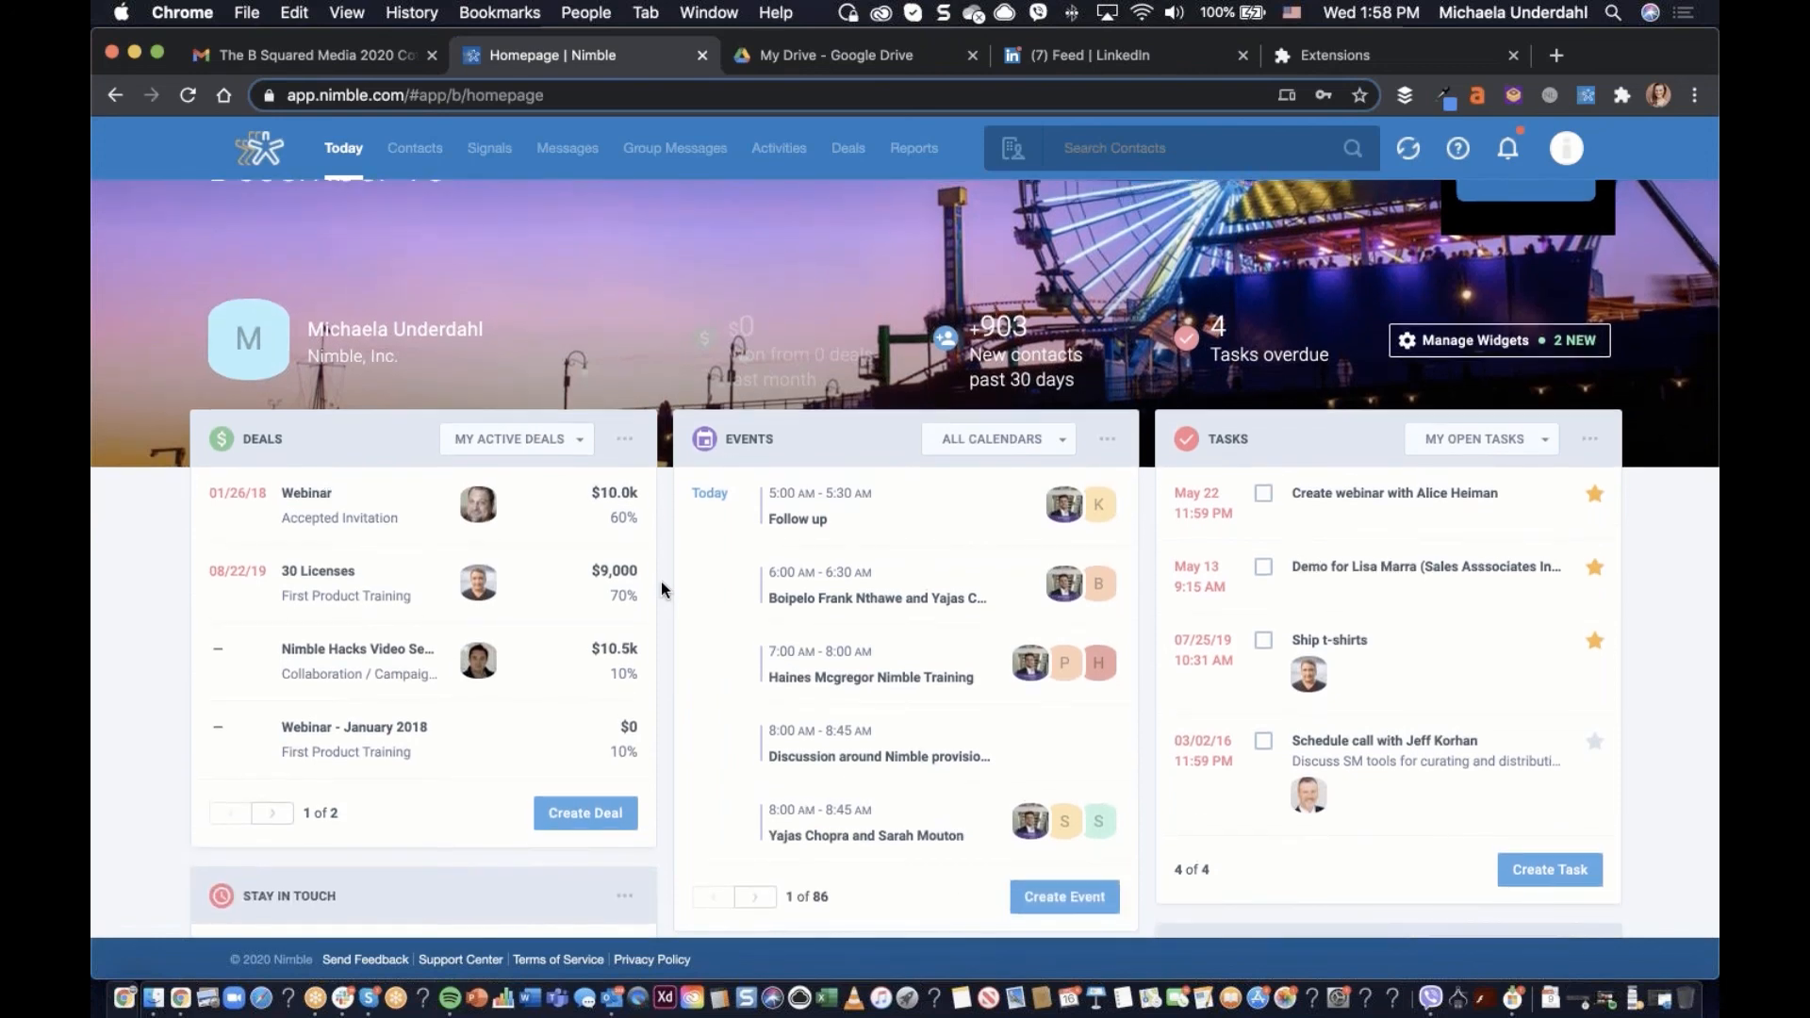
left_click(1063, 442)
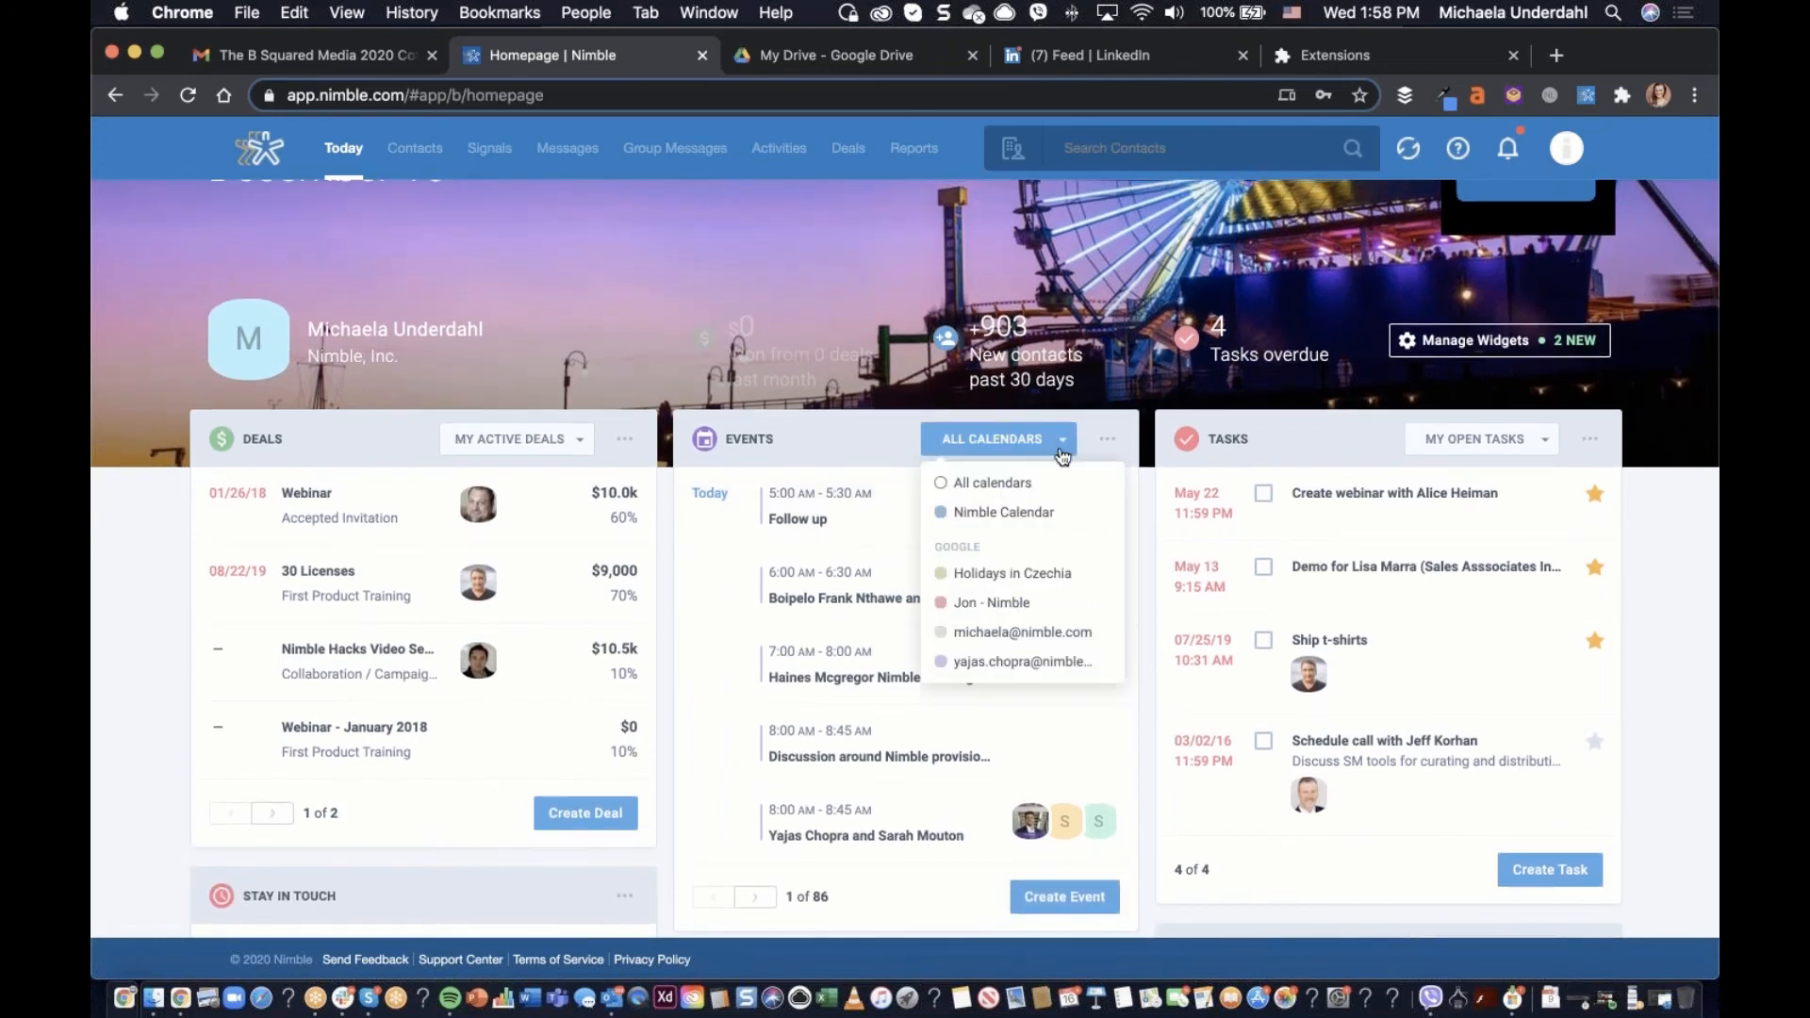
left_click(985, 491)
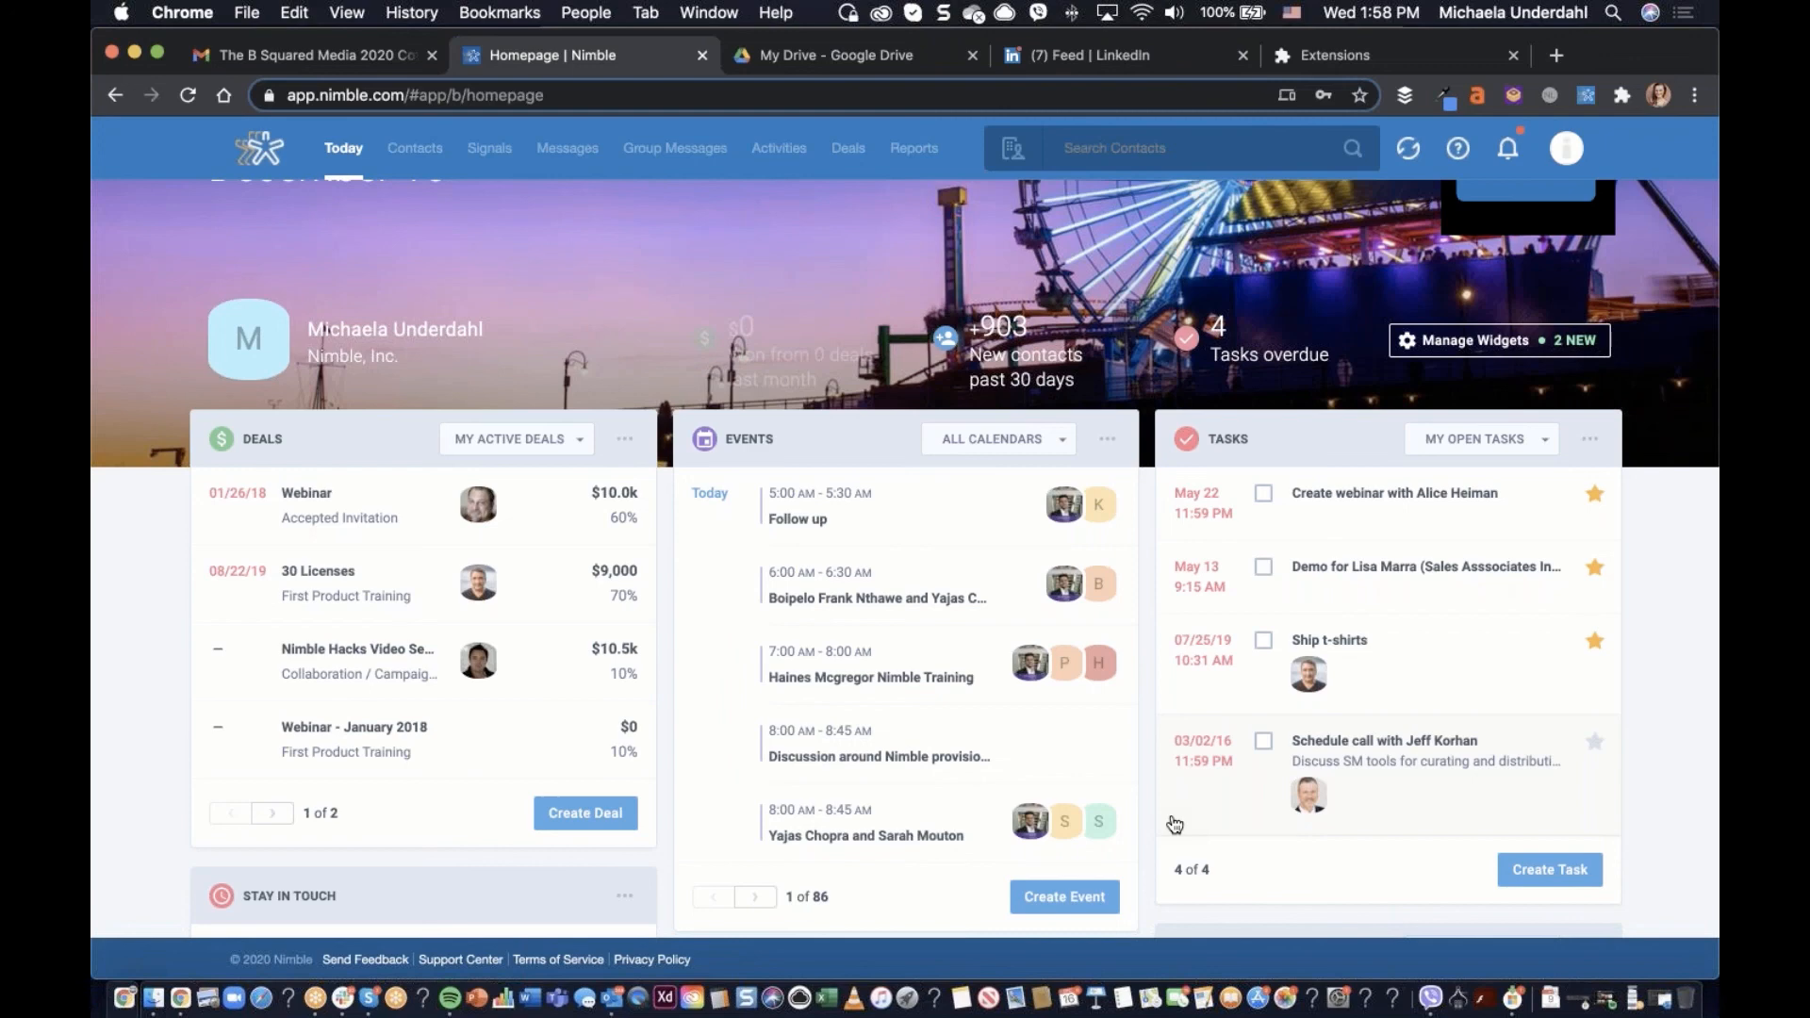
Go to Networks & Imports in the account settings, open the Contacts import wizard, and browse the available import services
left_click(1569, 149)
left_click(1452, 283)
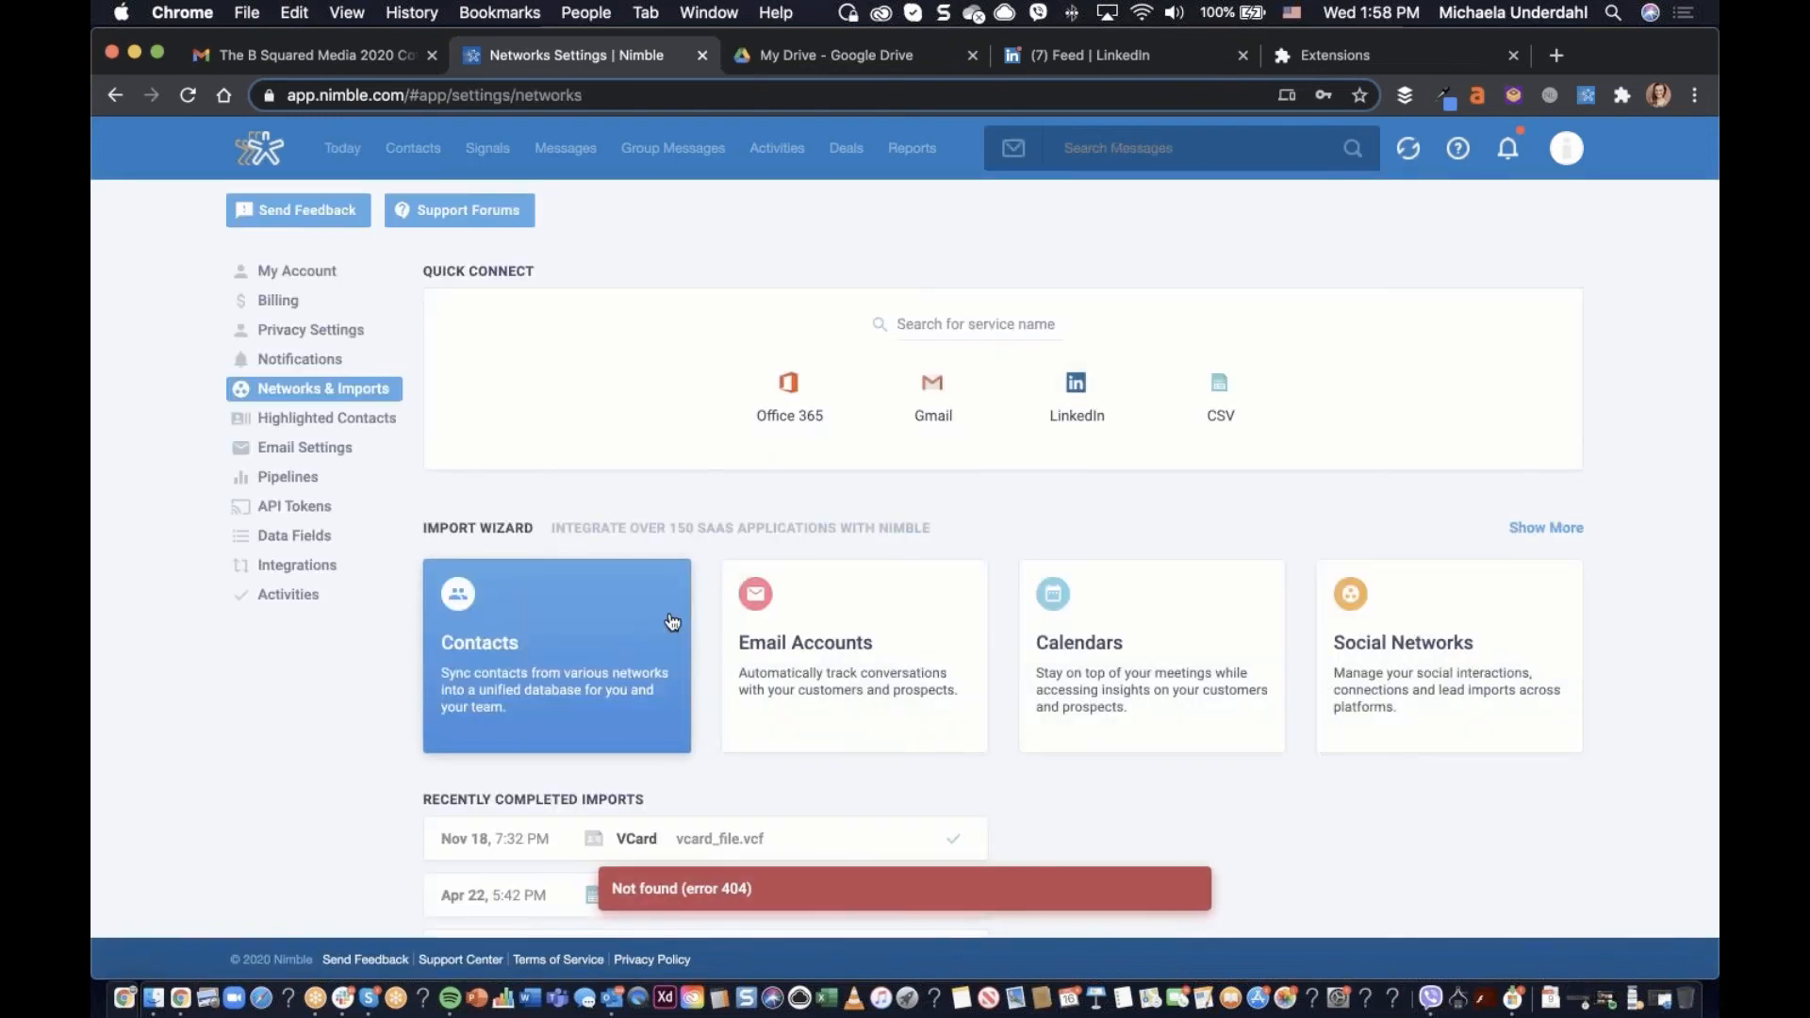
left_click(671, 626)
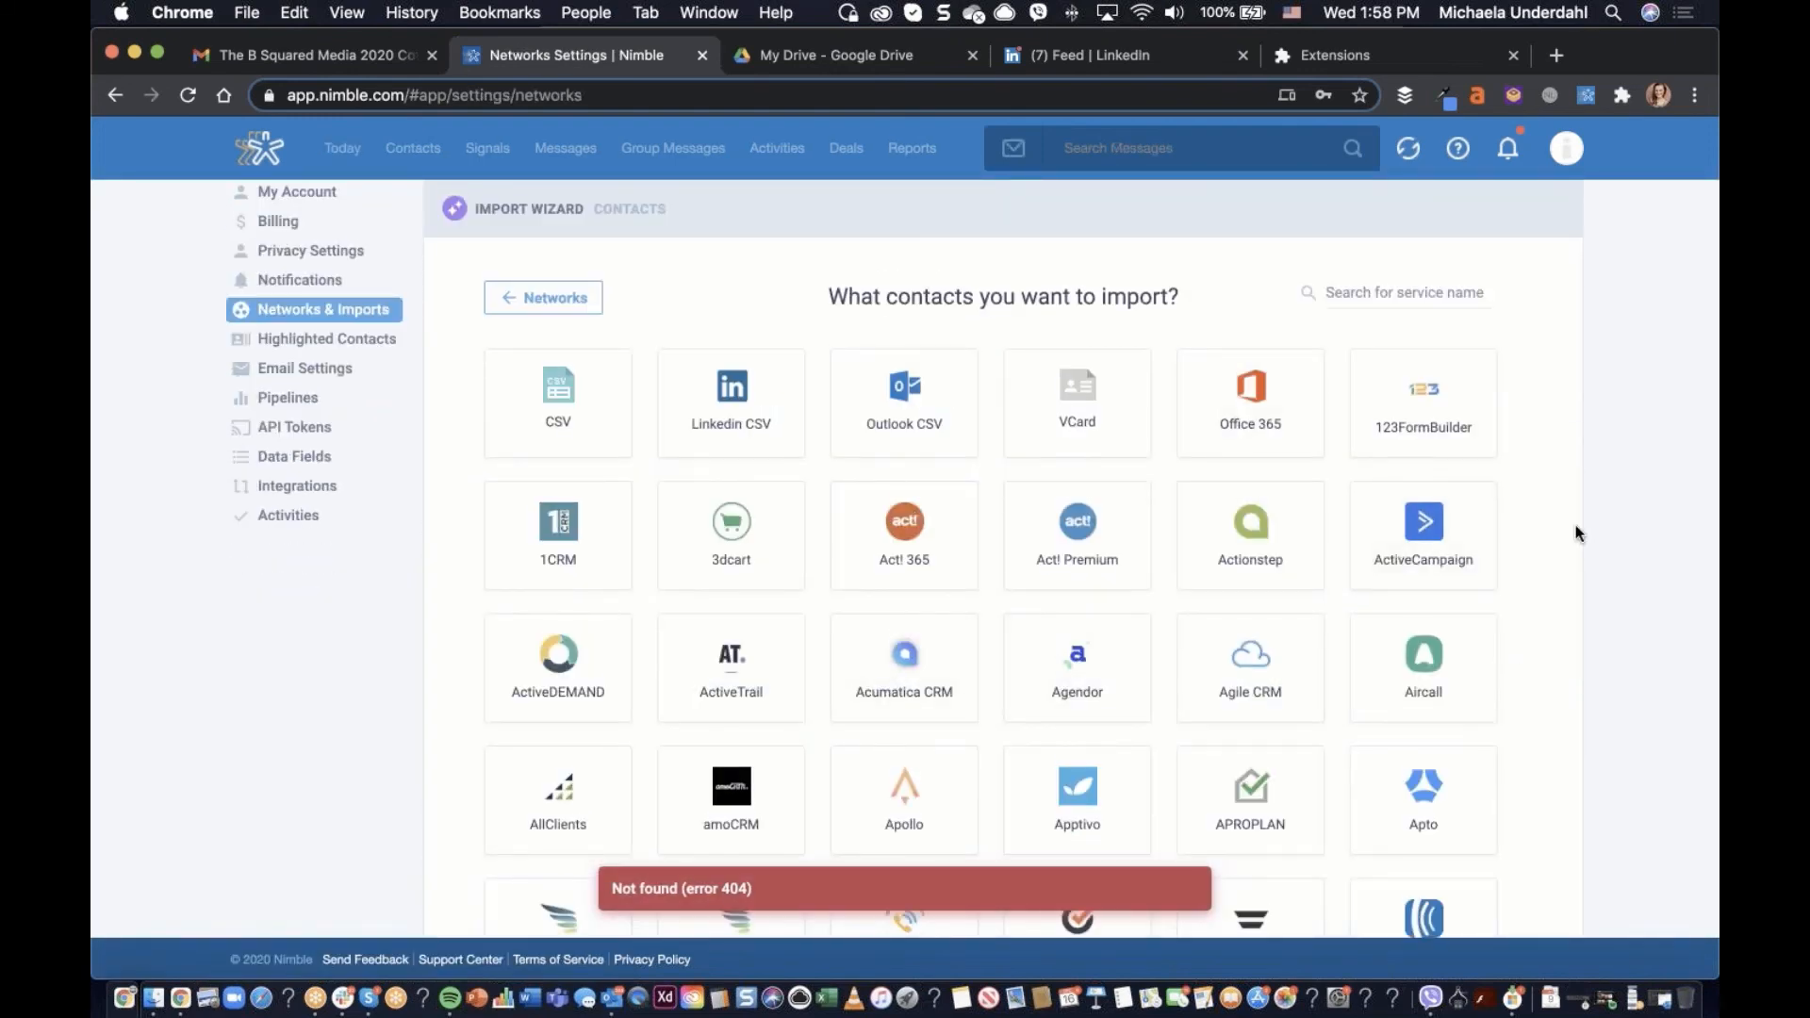
scroll(1579, 534, "down", 2)
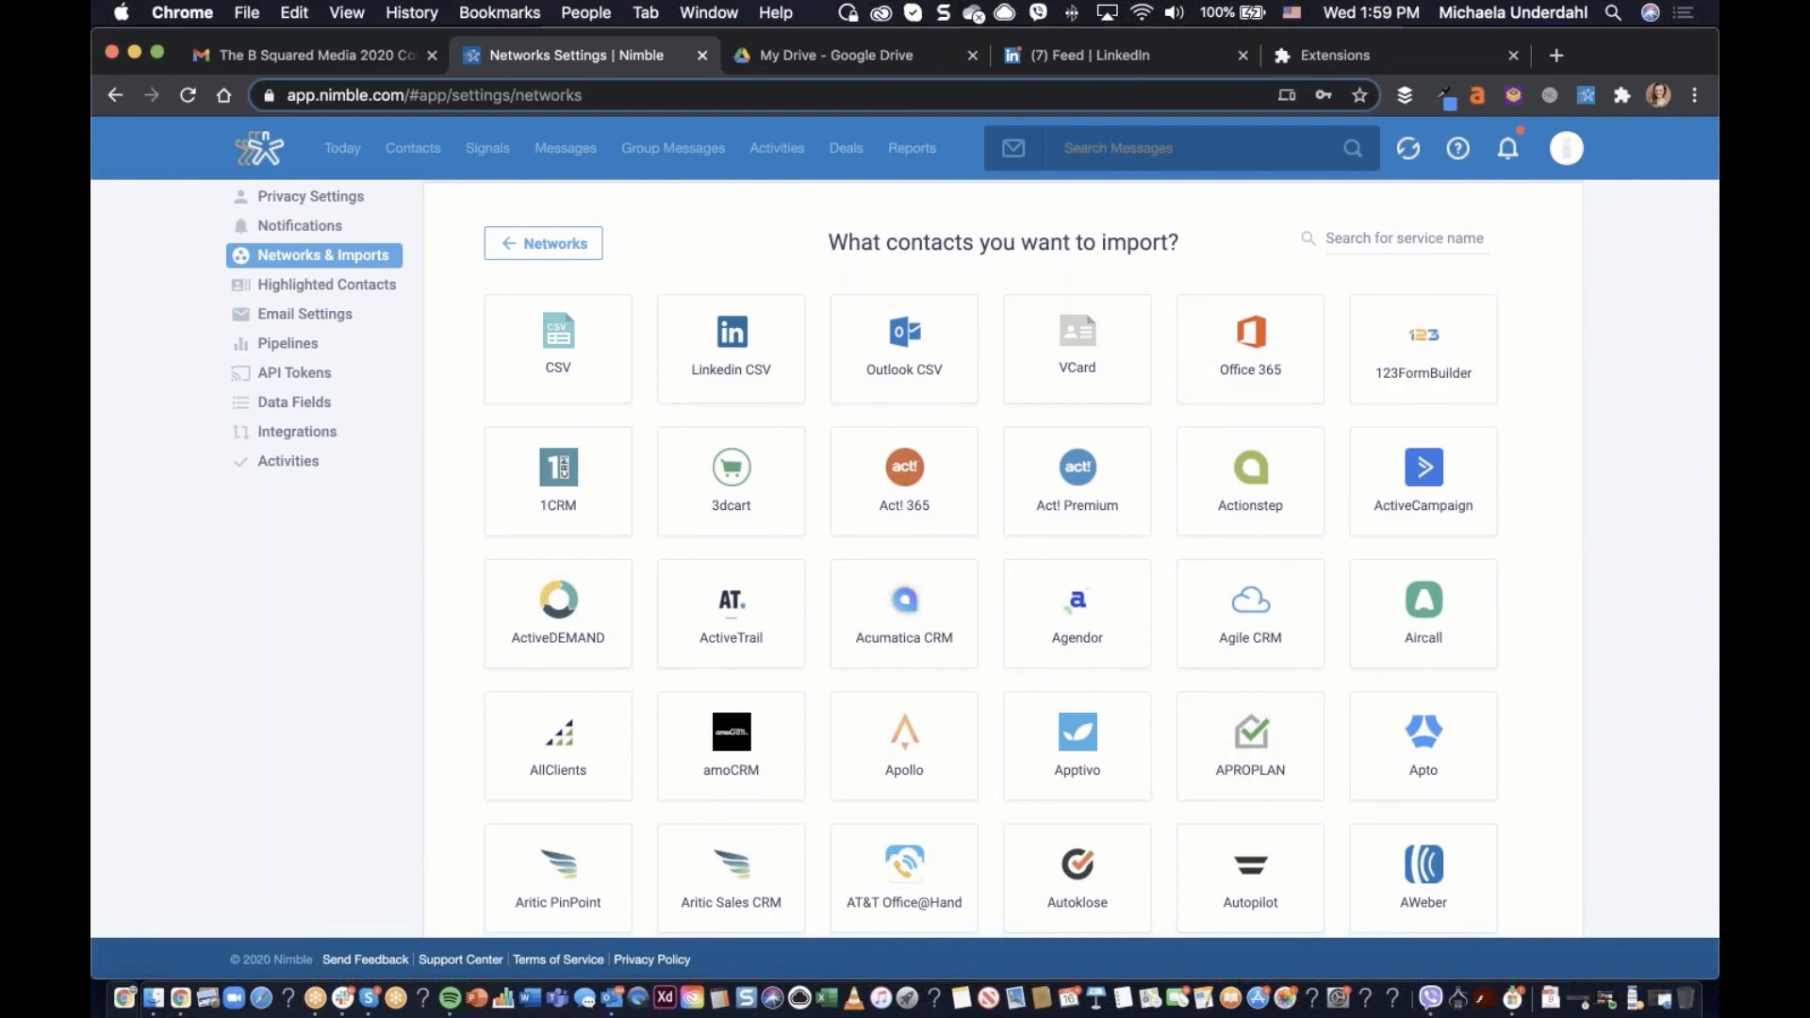
scroll(1132, 519, "down", 10)
scroll(1078, 598, "up", 12)
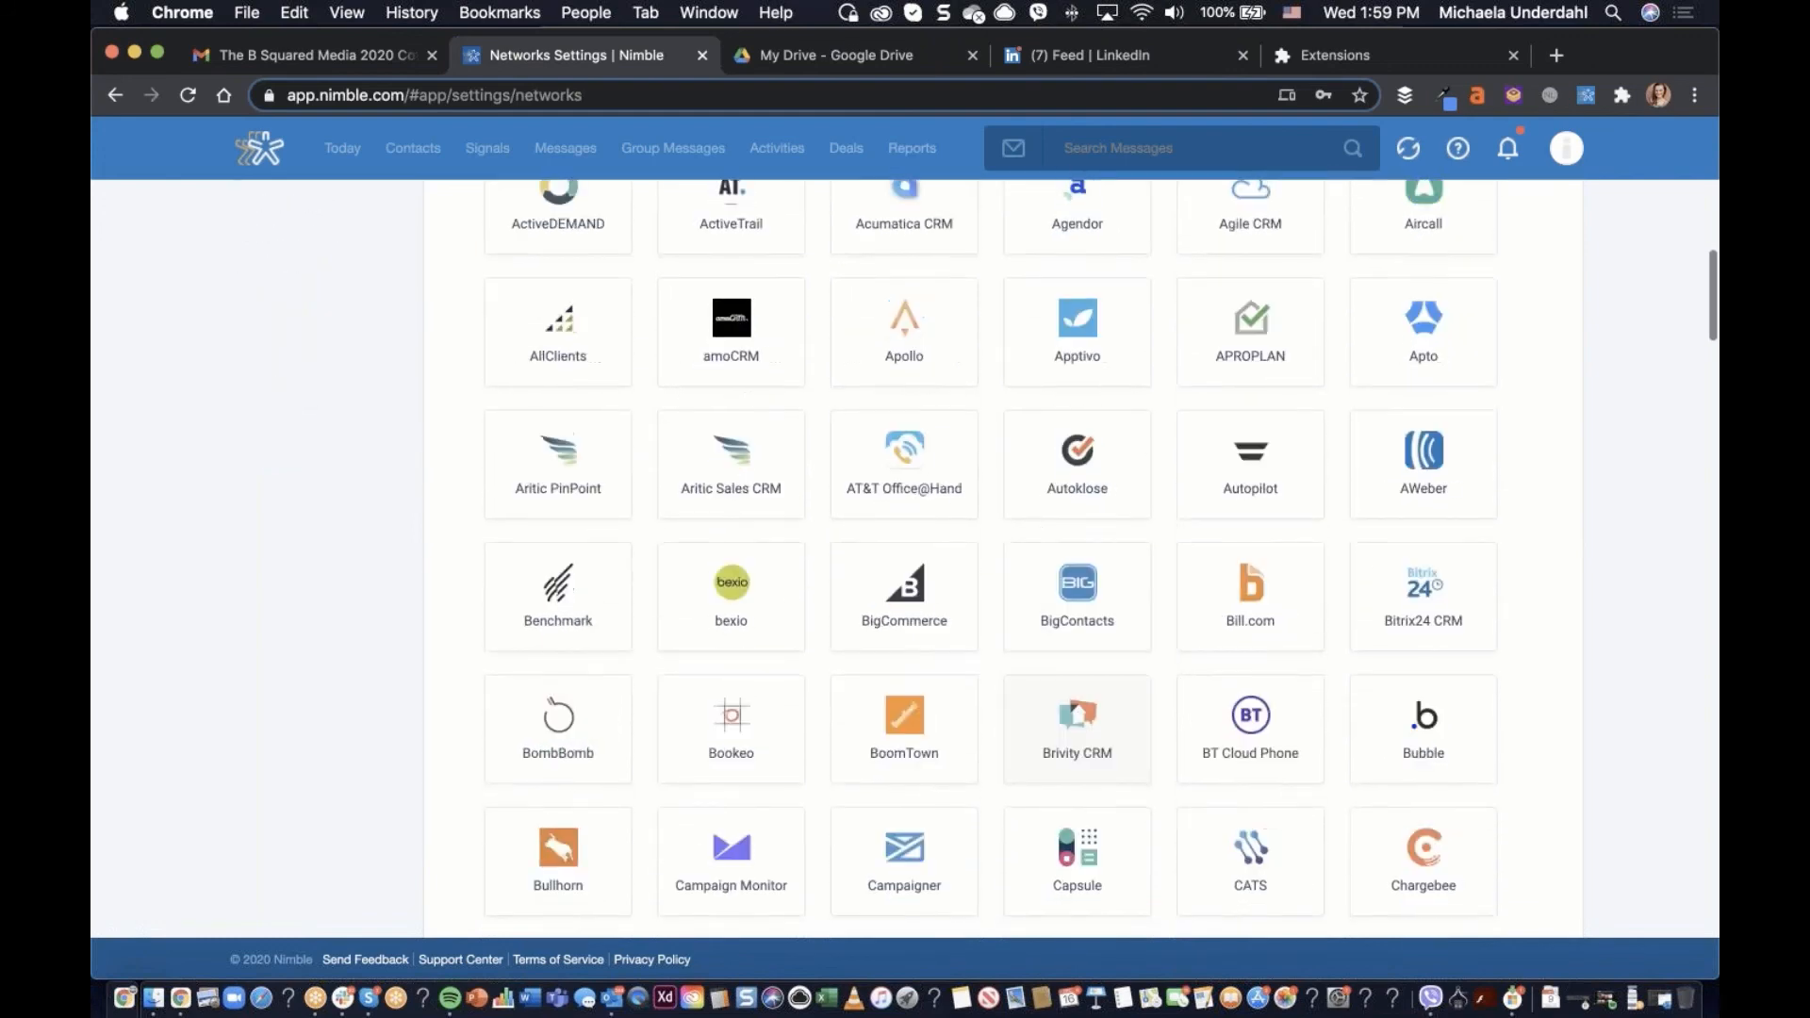